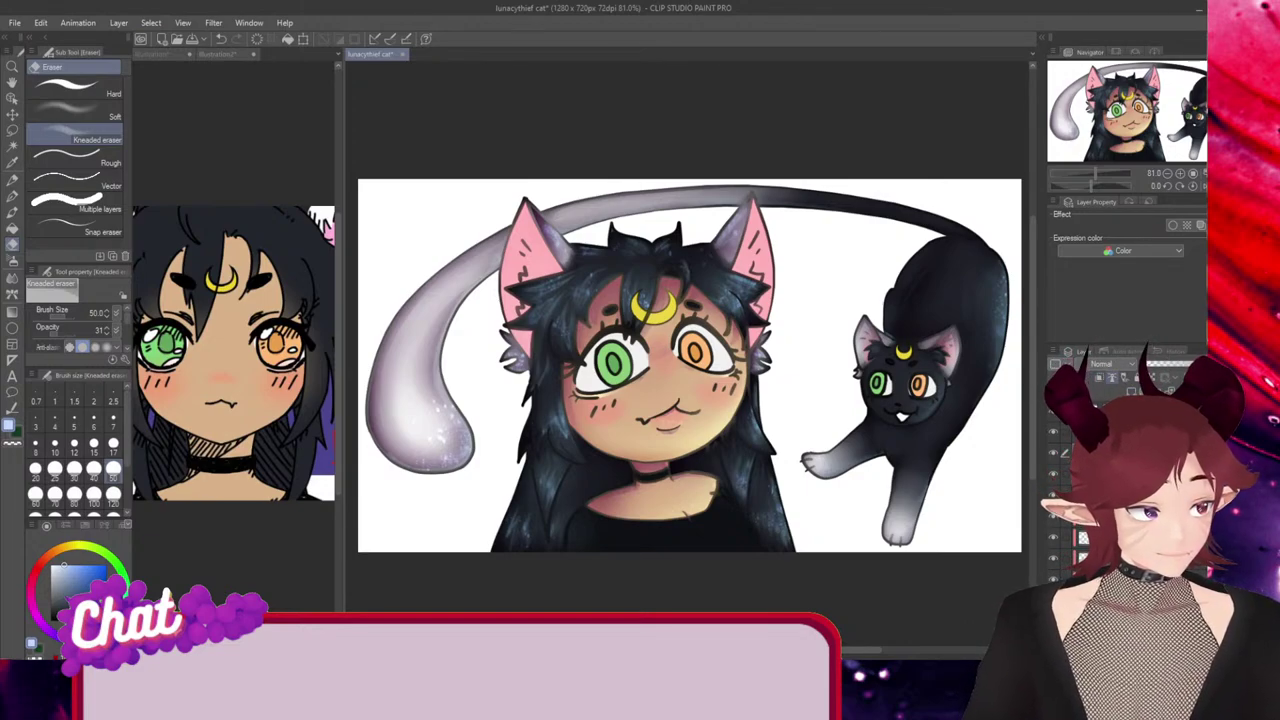
# Shade the inside of the girl's ear above the orange eye with purple sampled from its outer fur, using the Opaque watercolor brush.
pyautogui.scroll(3, 540, 260)
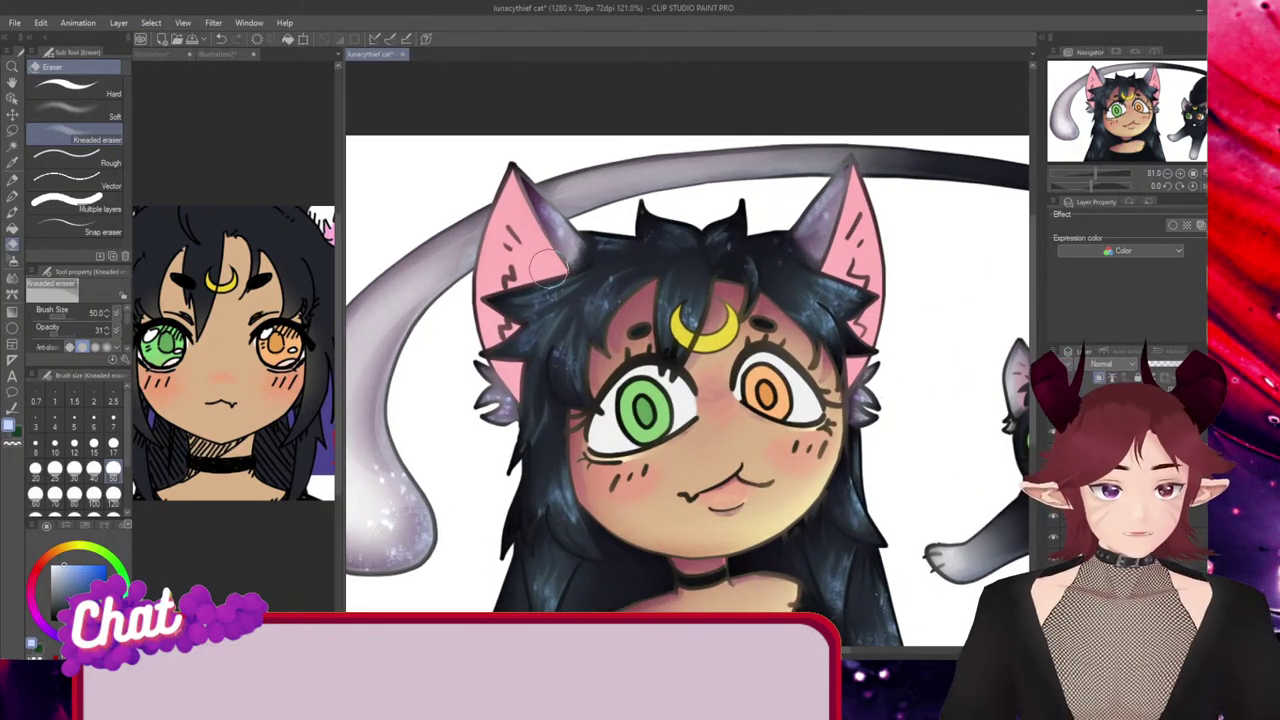
pyautogui.scroll(-1, 520, 262)
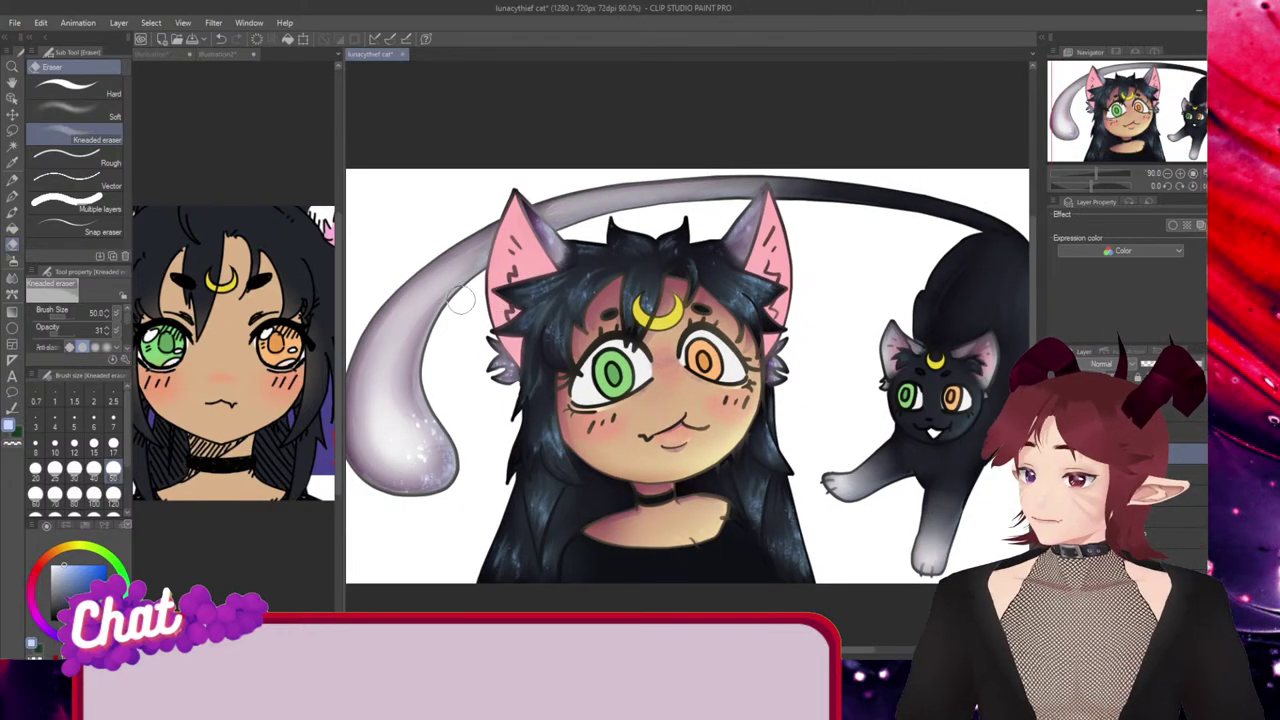
pyautogui.scroll(5, 818, 402)
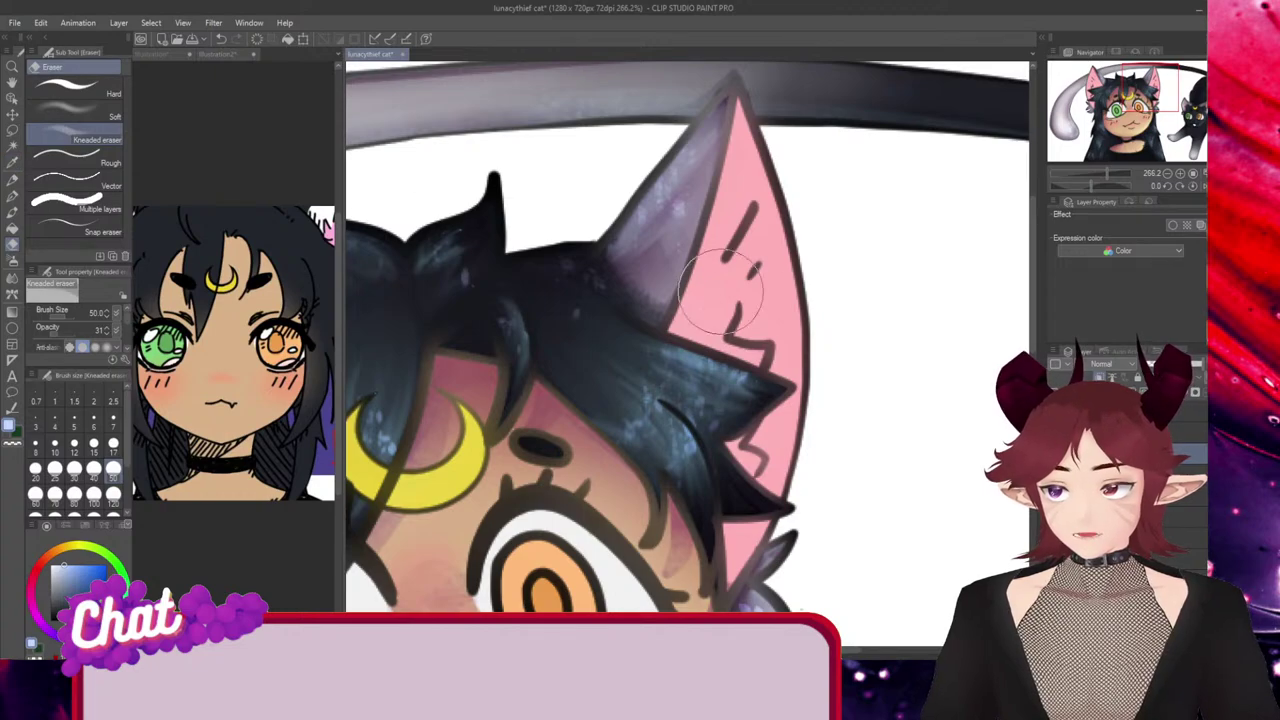
pyautogui.keyDown('alt'); pyautogui.click(678, 242); pyautogui.keyUp('alt')
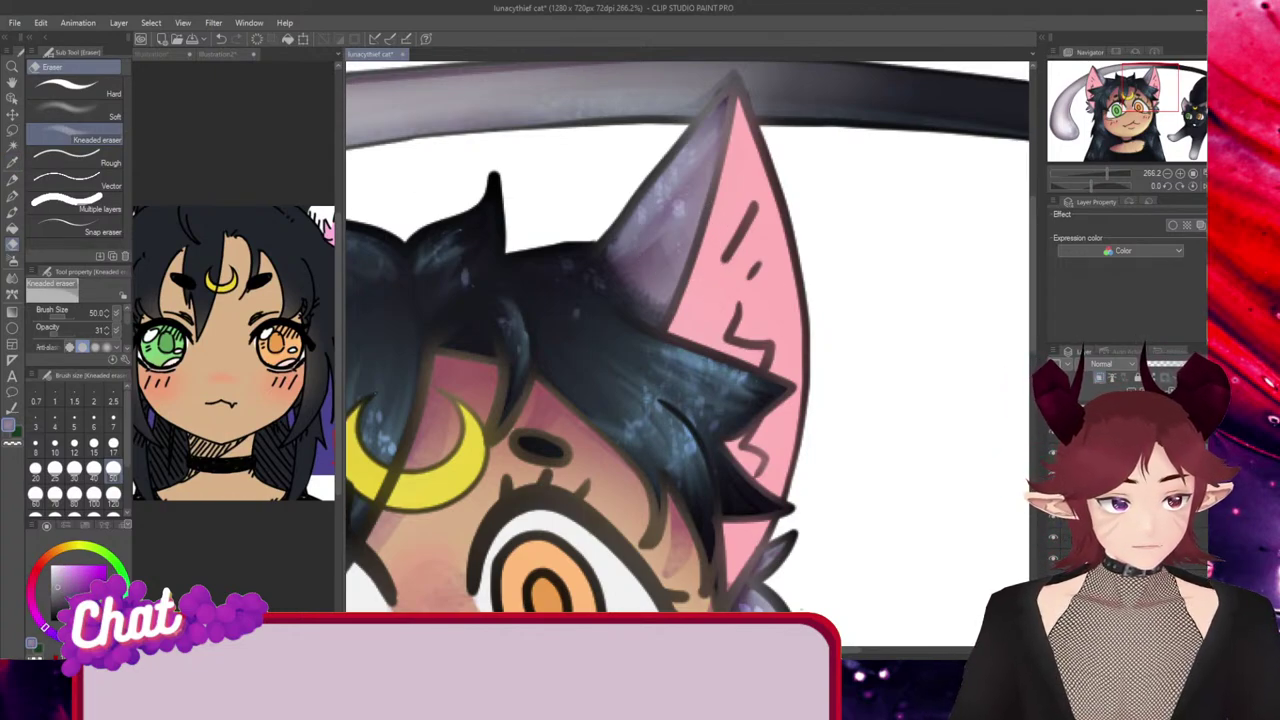
pyautogui.press('x')
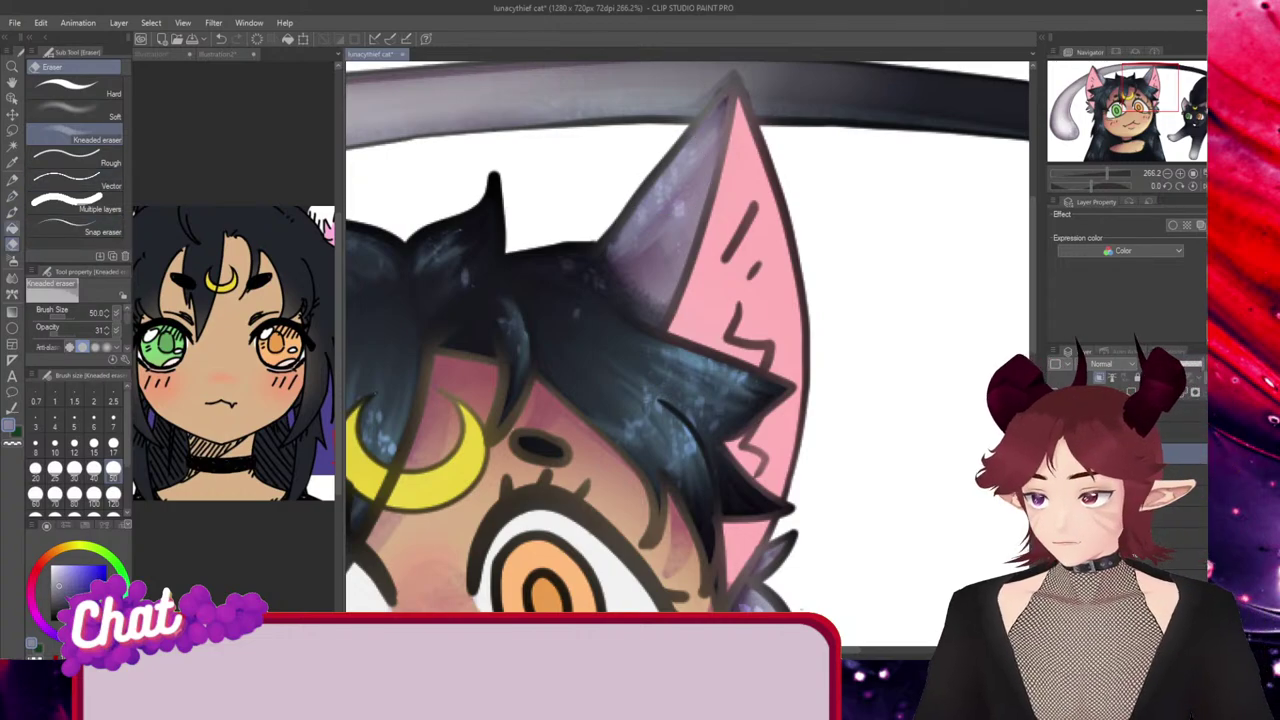
pyautogui.click(12, 278)
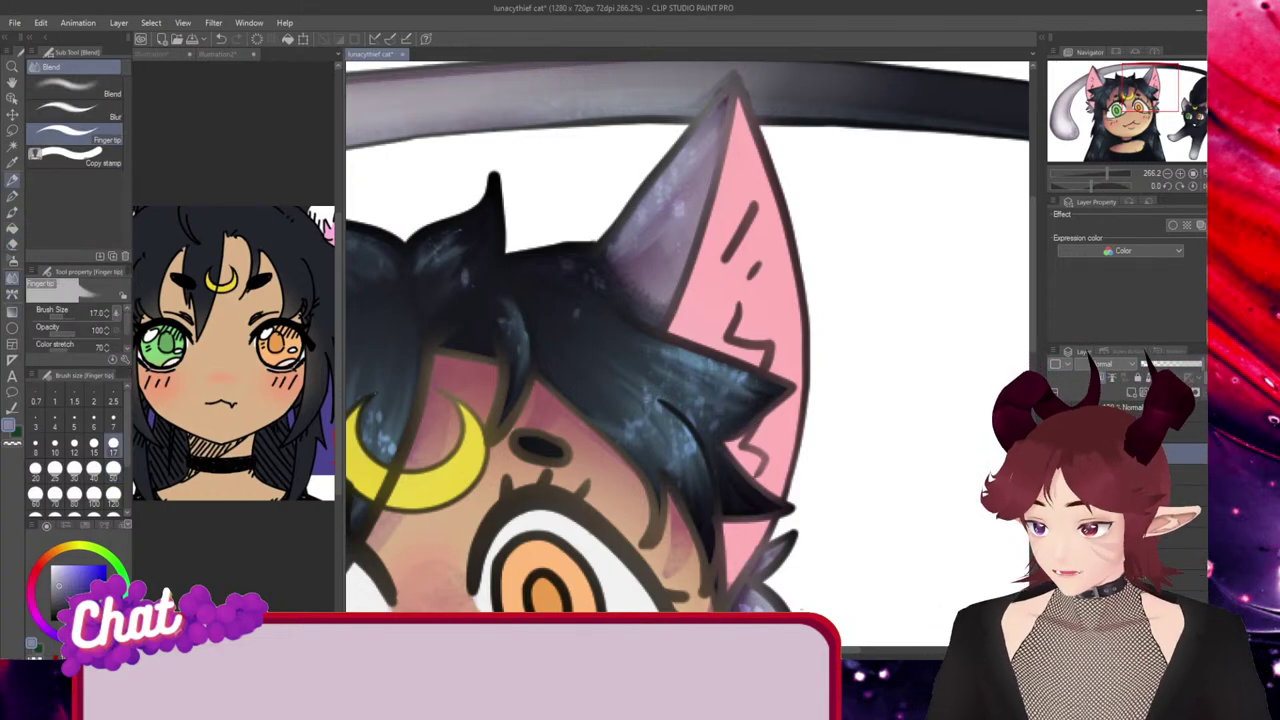
pyautogui.press('b')
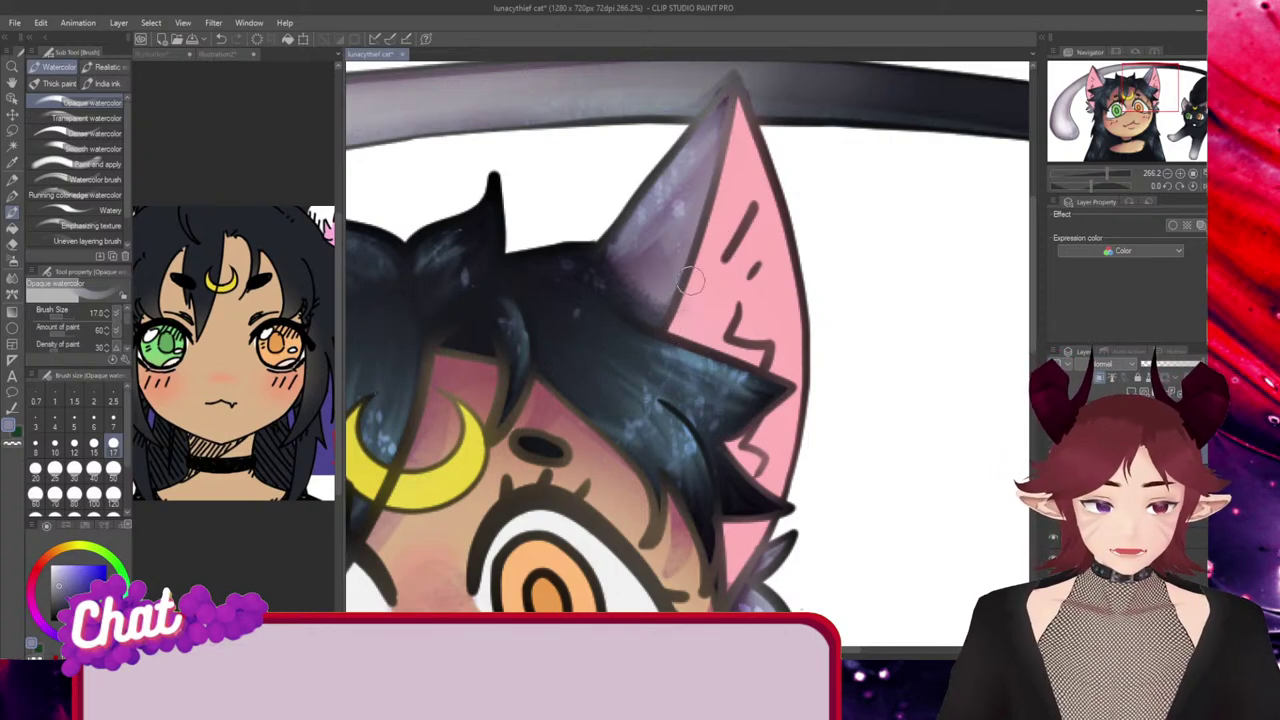
pyautogui.moveTo(706, 248)
pyautogui.mouseDown()
pyautogui.moveTo(719, 161)
pyautogui.moveTo(715, 261)
pyautogui.moveTo(747, 131)
pyautogui.moveTo(731, 103)
pyautogui.moveTo(785, 293)
pyautogui.moveTo(727, 104)
pyautogui.moveTo(788, 271)
pyautogui.moveTo(757, 200)
pyautogui.mouseUp()
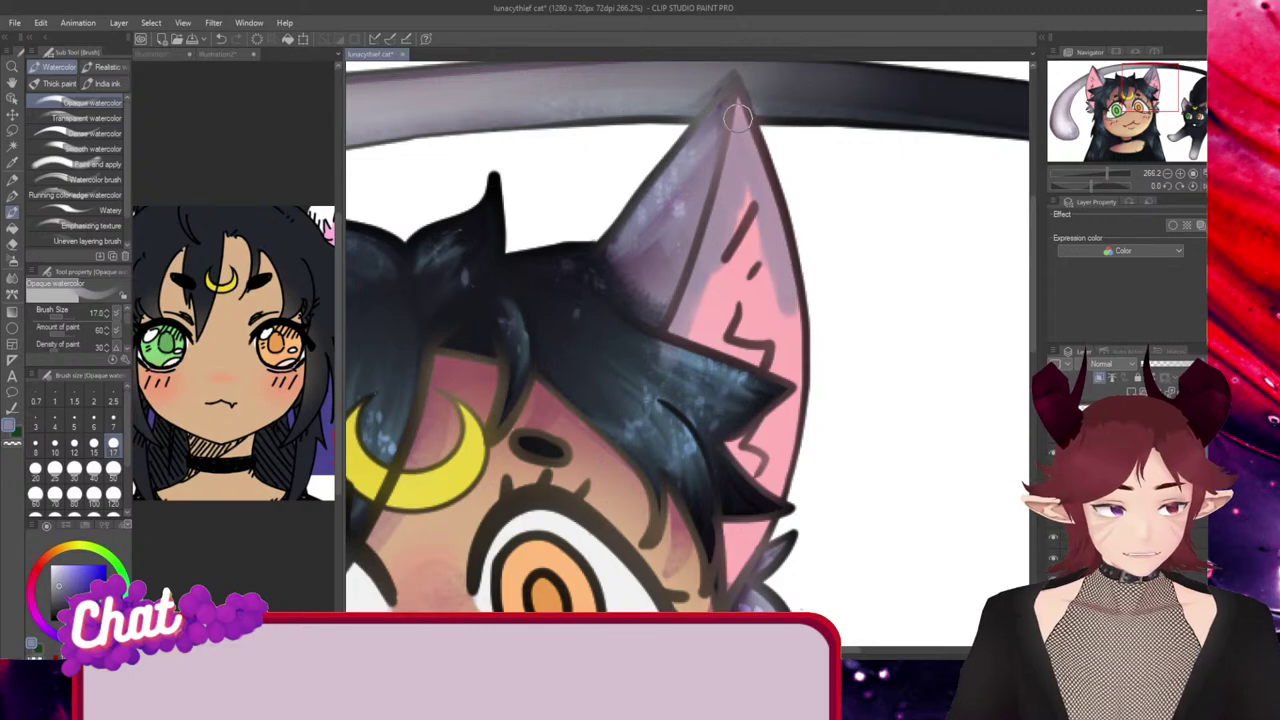
pyautogui.moveTo(820, 346)
pyautogui.mouseDown()
pyautogui.moveTo(780, 219)
pyautogui.moveTo(788, 421)
pyautogui.moveTo(790, 314)
pyautogui.moveTo(754, 451)
pyautogui.moveTo(789, 381)
pyautogui.moveTo(753, 519)
pyautogui.moveTo(796, 449)
pyautogui.moveTo(741, 514)
pyautogui.moveTo(759, 543)
pyautogui.moveTo(717, 598)
pyautogui.moveTo(759, 452)
pyautogui.moveTo(707, 568)
pyautogui.moveTo(769, 388)
pyautogui.moveTo(746, 491)
pyautogui.moveTo(780, 295)
pyautogui.mouseUp()
pyautogui.moveTo(735, 180)
pyautogui.mouseDown()
pyautogui.moveTo(774, 366)
pyautogui.moveTo(743, 180)
pyautogui.moveTo(770, 315)
pyautogui.moveTo(756, 358)
pyautogui.moveTo(758, 164)
pyautogui.moveTo(689, 318)
pyautogui.moveTo(730, 213)
pyautogui.moveTo(696, 338)
pyautogui.moveTo(751, 214)
pyautogui.moveTo(679, 353)
pyautogui.moveTo(750, 217)
pyautogui.moveTo(733, 246)
pyautogui.moveTo(730, 323)
pyautogui.moveTo(742, 275)
pyautogui.mouseUp()
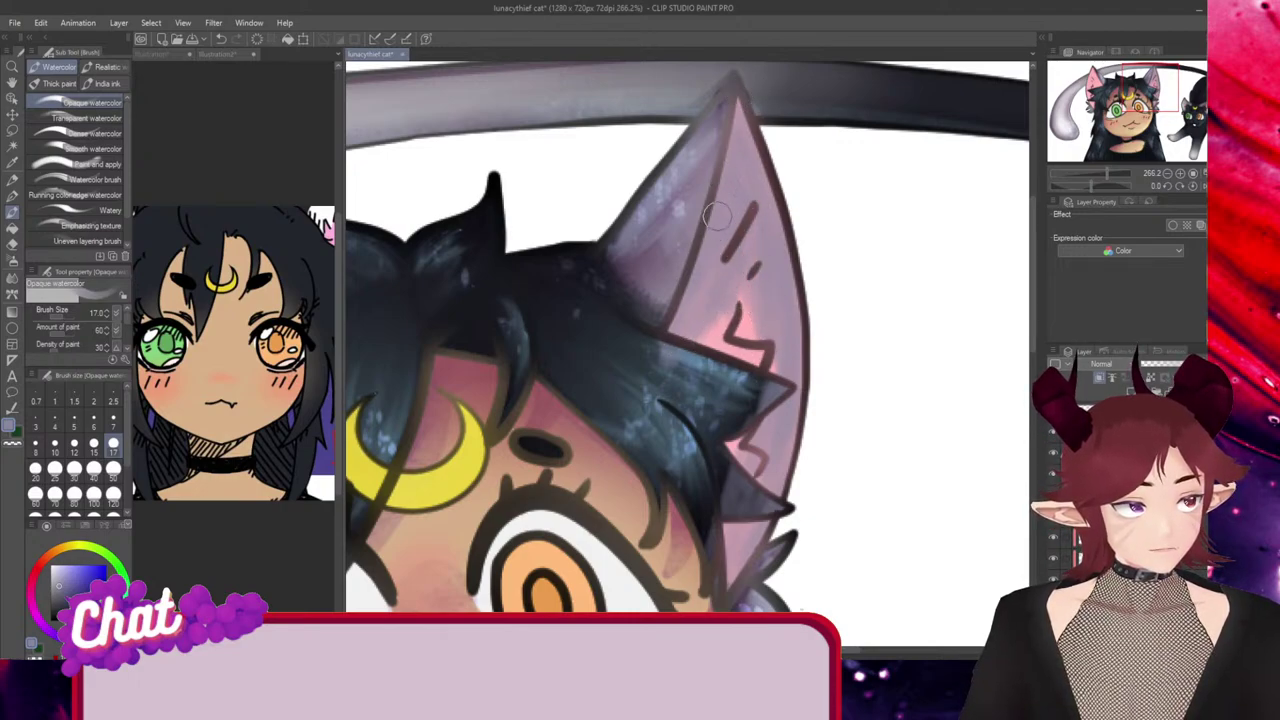
# Paint the same purple shading along both edges and the tip inside the girl's other ear, above the green eye.
pyautogui.moveTo(370, 320); pyautogui.dragTo(1020, 312)
pyautogui.moveTo(639, 109); pyautogui.dragTo(585, 287)
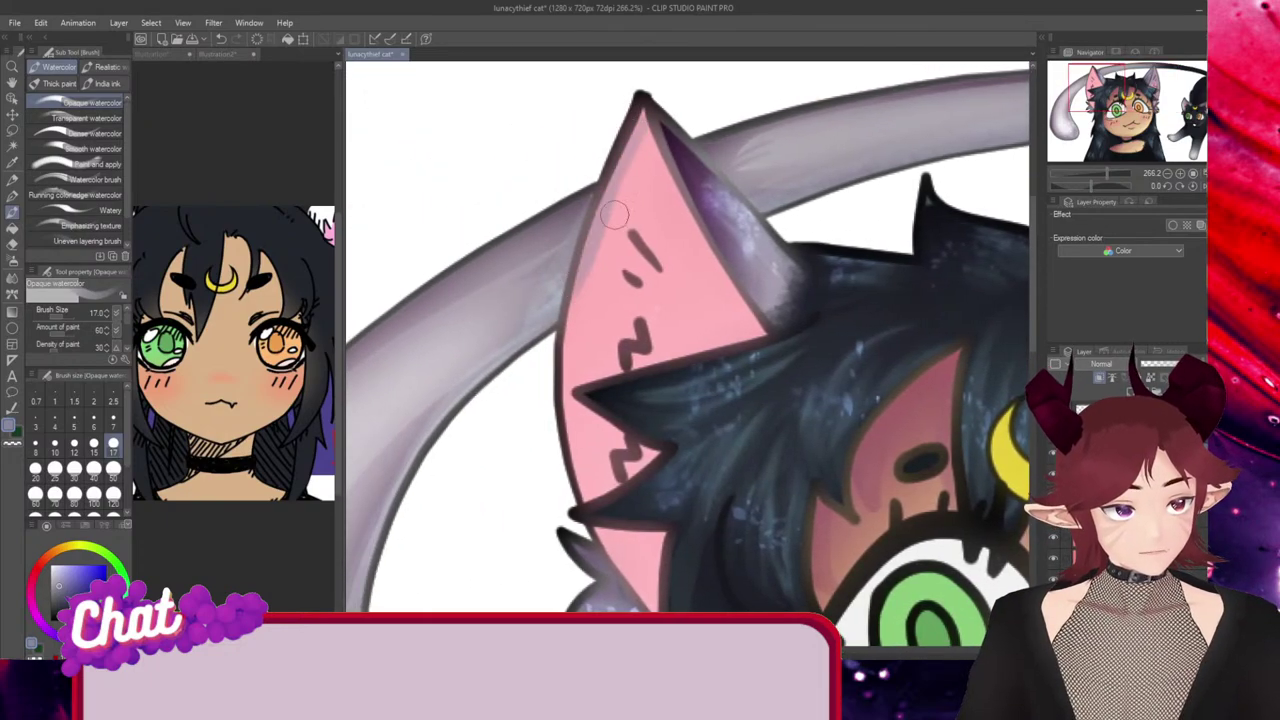
pyautogui.moveTo(644, 136)
pyautogui.mouseDown()
pyautogui.moveTo(555, 411)
pyautogui.moveTo(652, 139)
pyautogui.moveTo(620, 218)
pyautogui.moveTo(582, 502)
pyautogui.mouseUp()
pyautogui.moveTo(591, 262); pyautogui.dragTo(590, 519)
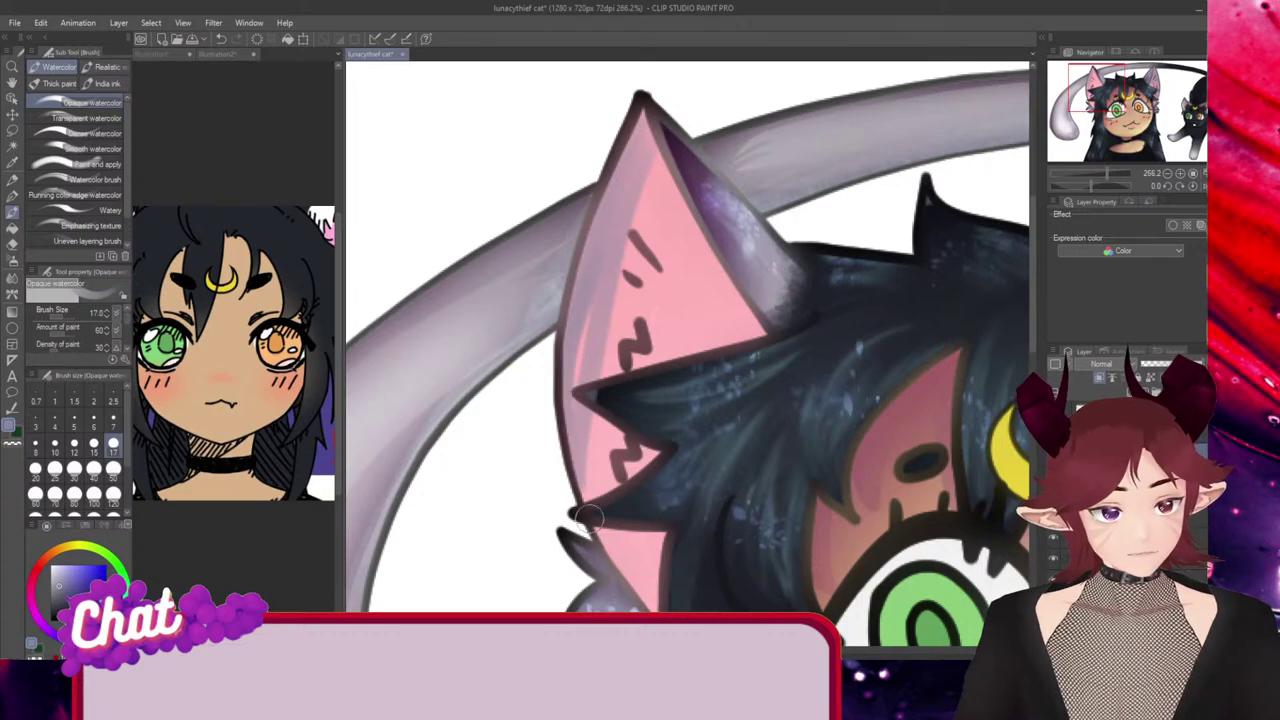
pyautogui.moveTo(602, 271)
pyautogui.mouseDown()
pyautogui.moveTo(601, 494)
pyautogui.moveTo(592, 434)
pyautogui.moveTo(621, 543)
pyautogui.moveTo(605, 526)
pyautogui.moveTo(624, 570)
pyautogui.mouseUp()
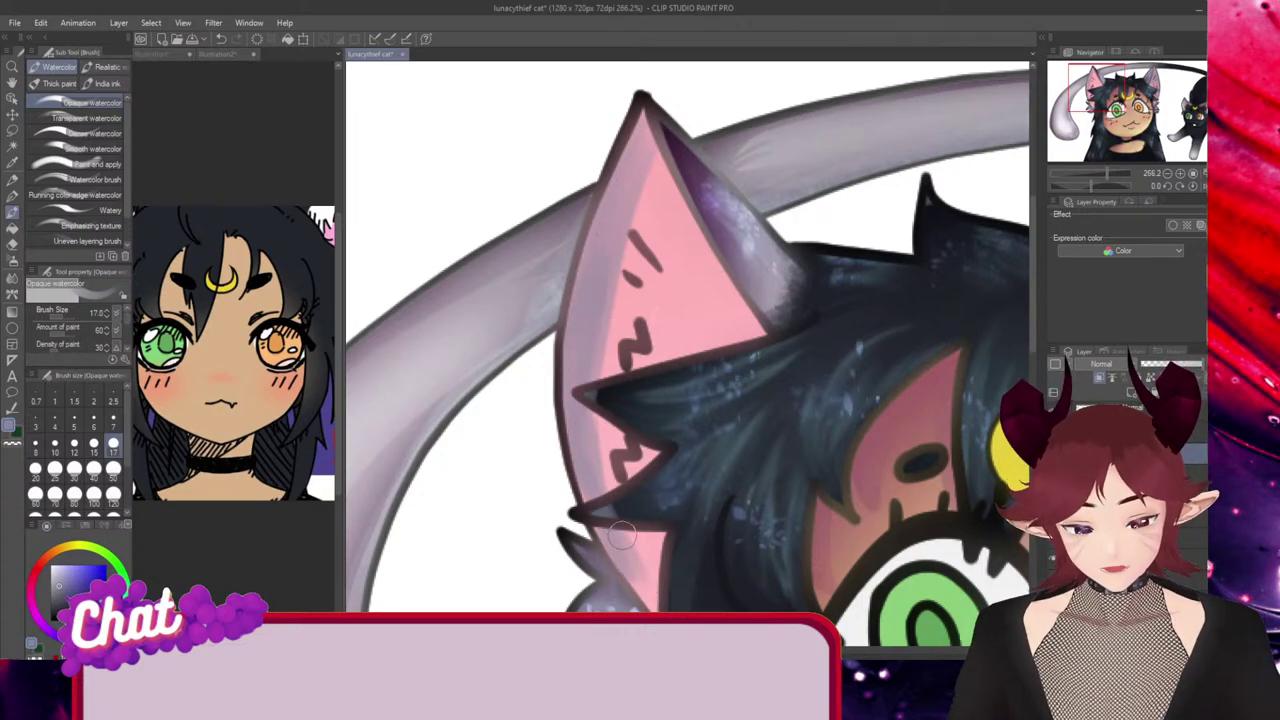
pyautogui.moveTo(590, 492)
pyautogui.mouseDown()
pyautogui.moveTo(640, 590)
pyautogui.moveTo(650, 579)
pyautogui.moveTo(654, 610)
pyautogui.moveTo(676, 508)
pyautogui.moveTo(654, 592)
pyautogui.moveTo(665, 555)
pyautogui.moveTo(632, 565)
pyautogui.moveTo(629, 478)
pyautogui.moveTo(621, 446)
pyautogui.moveTo(607, 471)
pyautogui.moveTo(595, 461)
pyautogui.moveTo(597, 423)
pyautogui.moveTo(642, 455)
pyautogui.mouseUp()
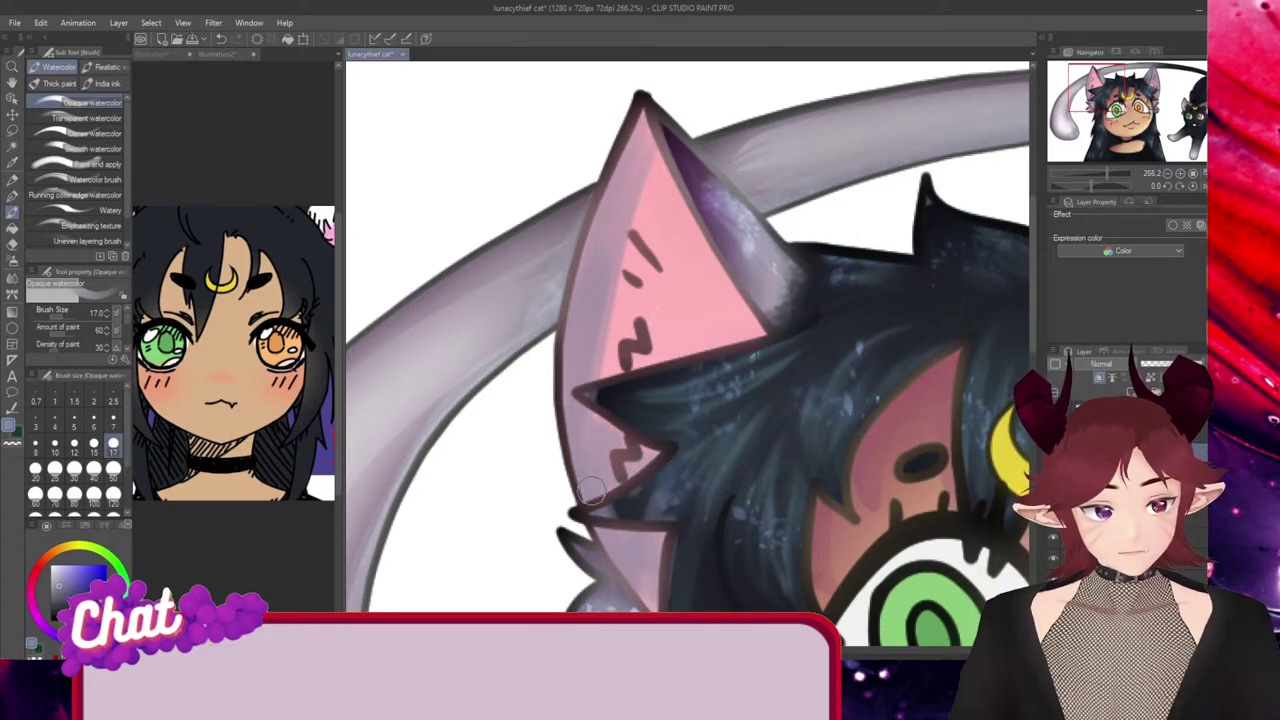
pyautogui.moveTo(646, 133); pyautogui.dragTo(733, 287)
pyautogui.moveTo(652, 166)
pyautogui.mouseDown()
pyautogui.moveTo(718, 248)
pyautogui.moveTo(690, 243)
pyautogui.moveTo(759, 344)
pyautogui.moveTo(727, 278)
pyautogui.moveTo(756, 342)
pyautogui.moveTo(731, 328)
pyautogui.moveTo(652, 141)
pyautogui.moveTo(733, 307)
pyautogui.moveTo(656, 179)
pyautogui.moveTo(700, 289)
pyautogui.moveTo(660, 273)
pyautogui.moveTo(635, 195)
pyautogui.moveTo(633, 222)
pyautogui.moveTo(658, 250)
pyautogui.moveTo(666, 240)
pyautogui.moveTo(726, 332)
pyautogui.moveTo(682, 286)
pyautogui.moveTo(621, 180)
pyautogui.mouseUp()
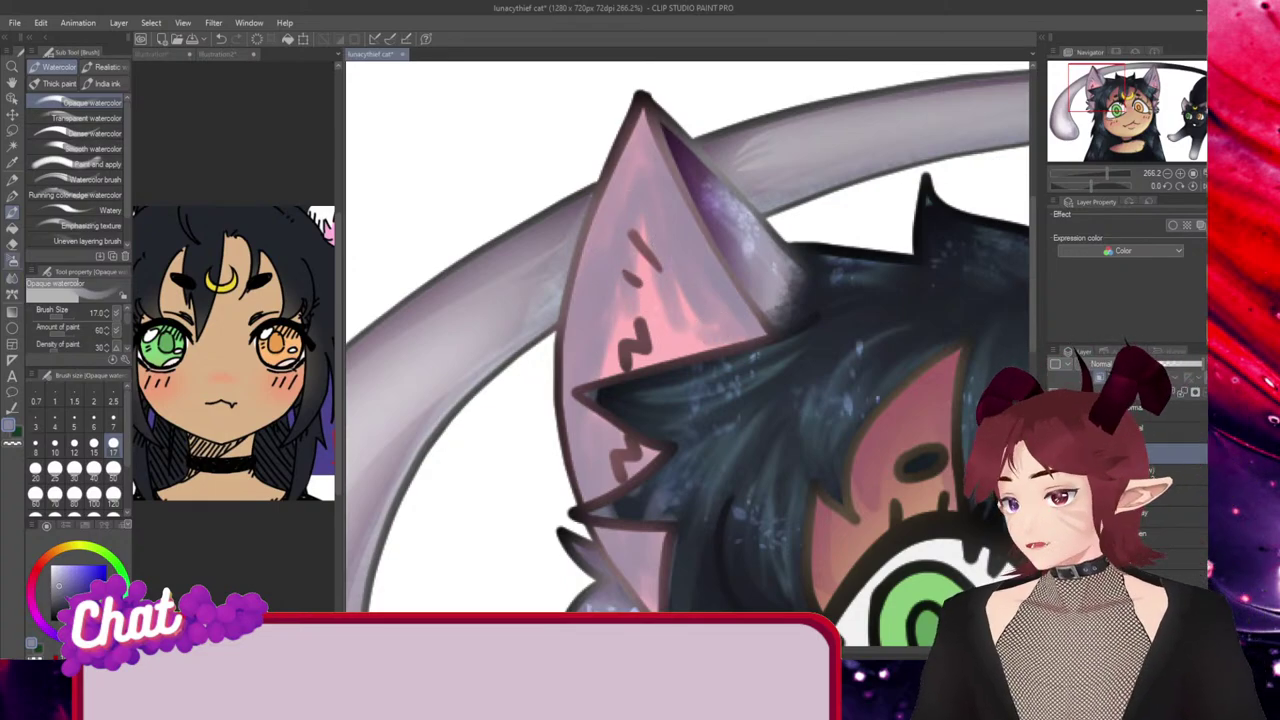
# Soften the purple shading inside both of the girl's ears with the Soft eraser at size 120.
pyautogui.click(12, 244)
pyautogui.click(75, 116)
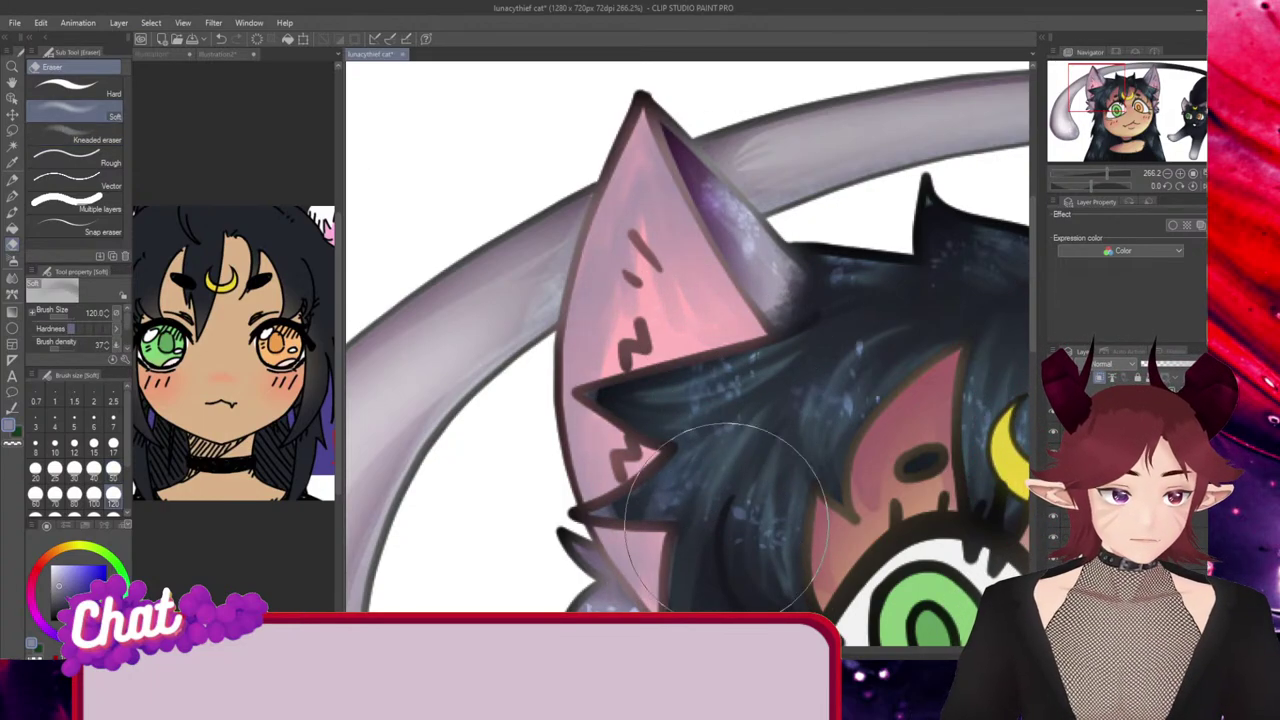
pyautogui.moveTo(750, 650); pyautogui.dragTo(839, 650)
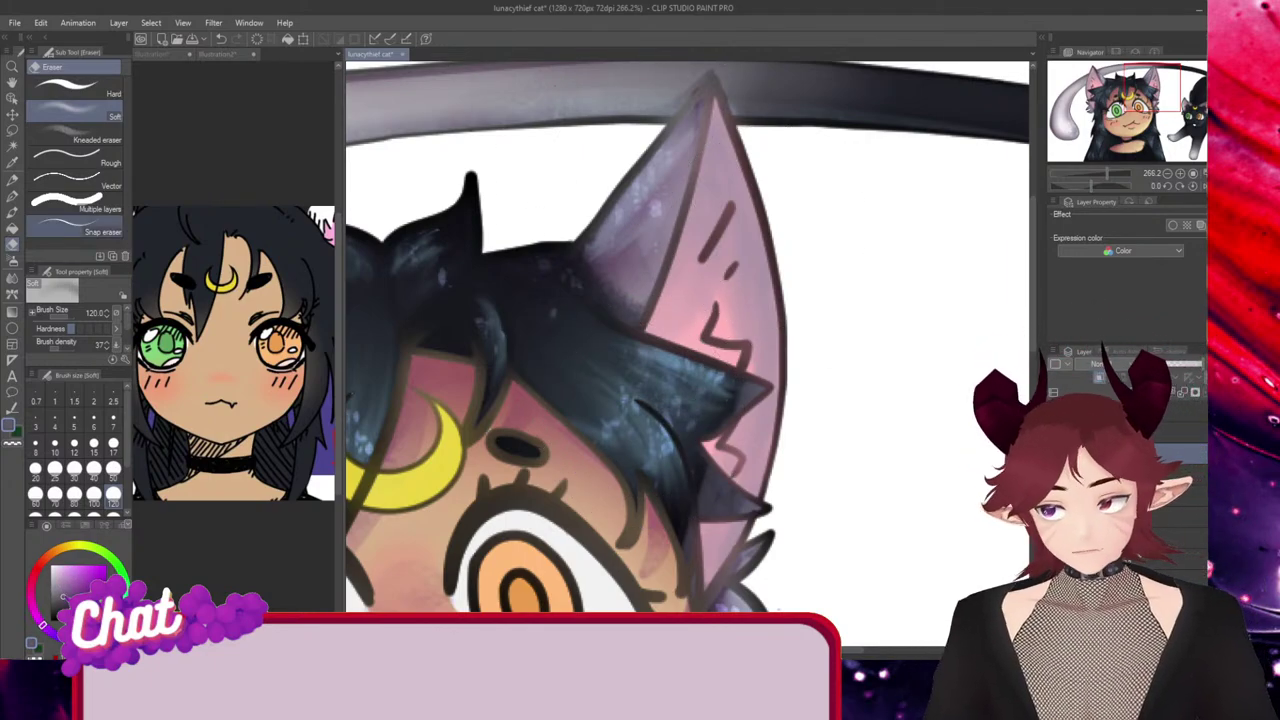
# Try a darker purple shadow along the inner edge of the ear above the orange eye with the Opaque watercolor brush, then undo it.
pyautogui.press('p')
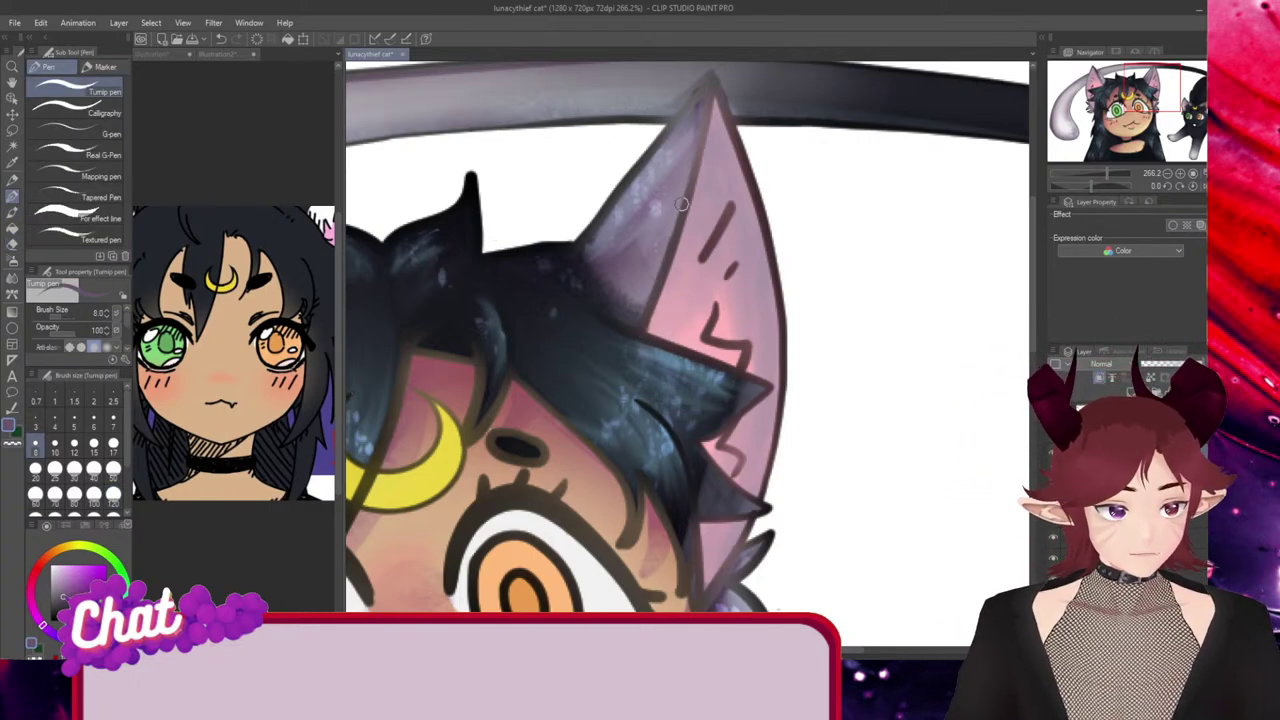
pyautogui.hotkey('ctrl', 'z')
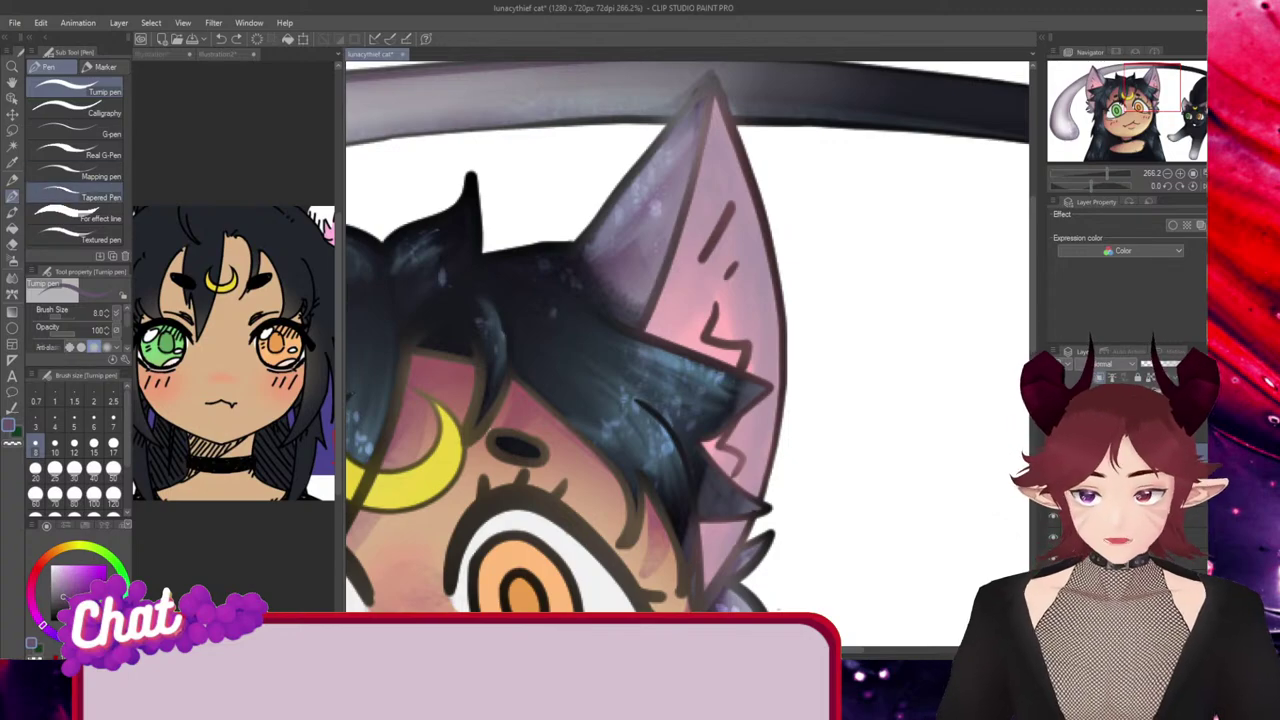
pyautogui.click(12, 212)
pyautogui.moveTo(650, 330)
pyautogui.mouseDown()
pyautogui.moveTo(711, 163)
pyautogui.moveTo(655, 321)
pyautogui.moveTo(688, 229)
pyautogui.mouseUp()
pyautogui.moveTo(676, 286)
pyautogui.mouseDown()
pyautogui.moveTo(680, 342)
pyautogui.moveTo(700, 350)
pyautogui.mouseUp()
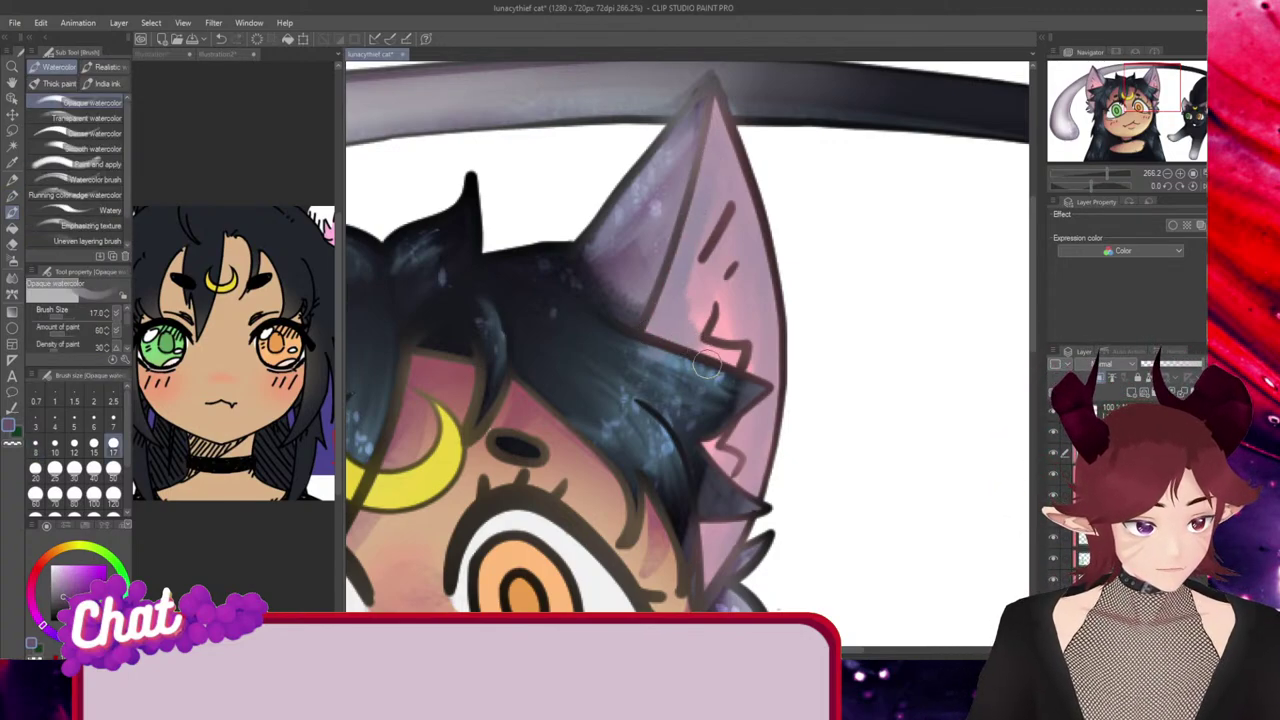
pyautogui.hotkey('ctrl', 'z')
pyautogui.hotkey('ctrl', 'z')
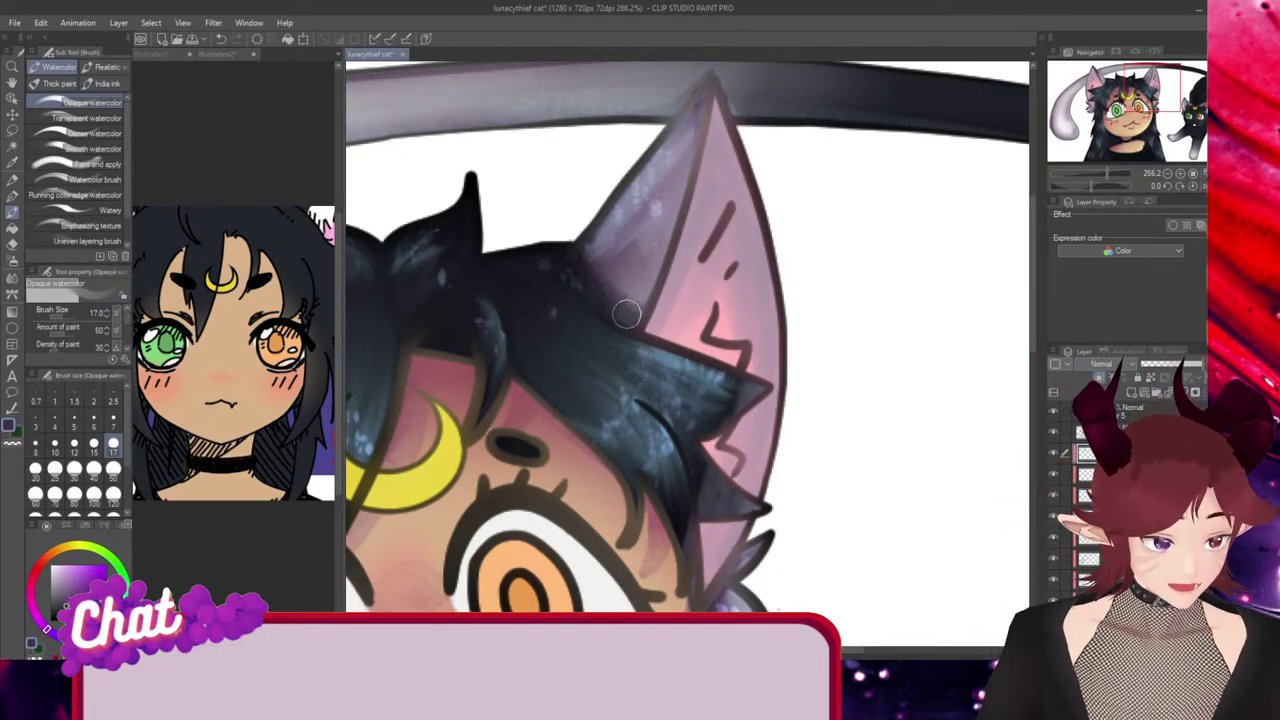
pyautogui.moveTo(692, 236); pyautogui.dragTo(662, 326)
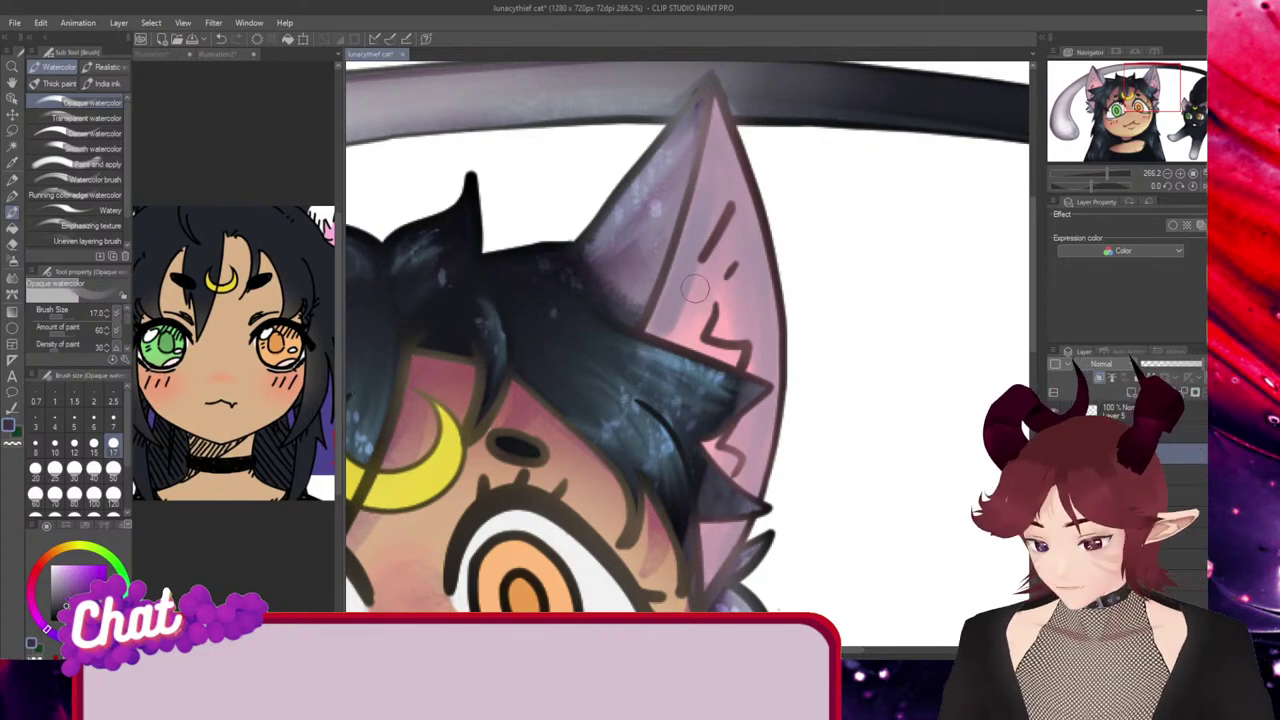
pyautogui.moveTo(688, 345)
pyautogui.mouseDown()
pyautogui.moveTo(729, 280)
pyautogui.moveTo(697, 347)
pyautogui.mouseUp()
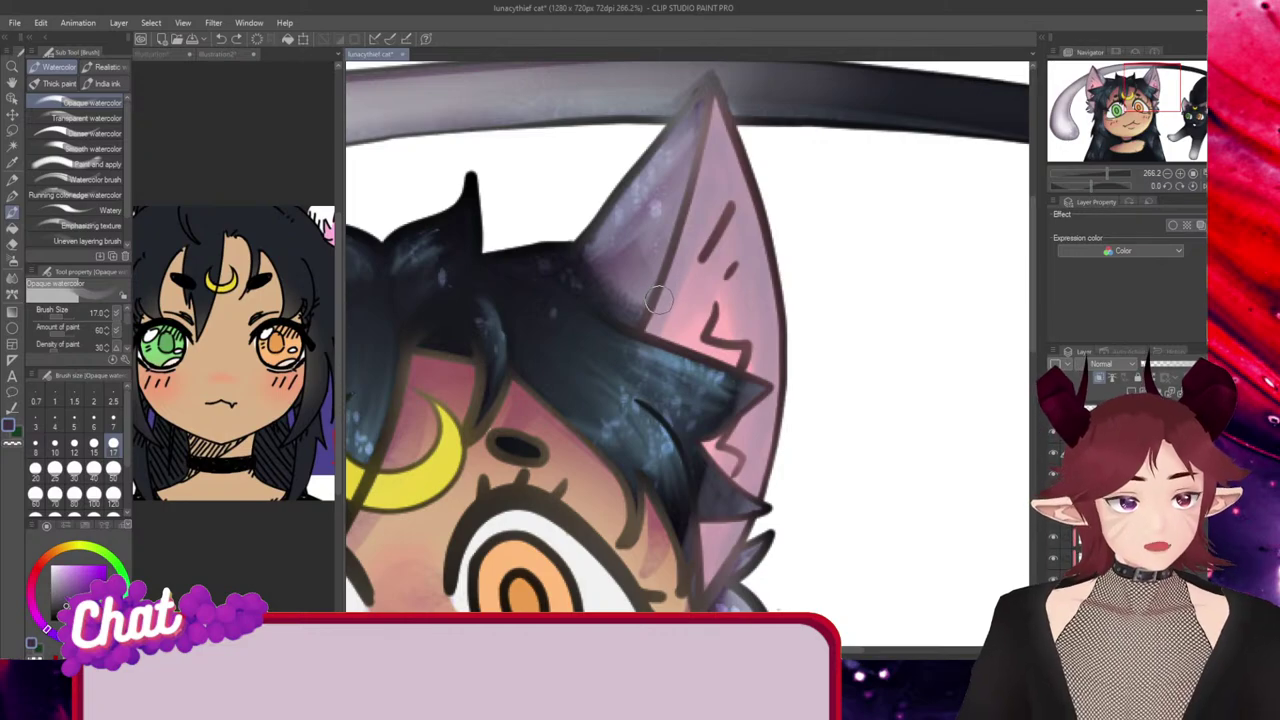
pyautogui.moveTo(648, 332)
pyautogui.mouseDown()
pyautogui.moveTo(683, 219)
pyautogui.moveTo(662, 318)
pyautogui.moveTo(697, 200)
pyautogui.mouseUp()
pyautogui.hotkey('ctrl', 'z')
# Layer darker purple shading from the tip down both inside edges of the ear above the orange eye.
pyautogui.moveTo(670, 296); pyautogui.dragTo(712, 205)
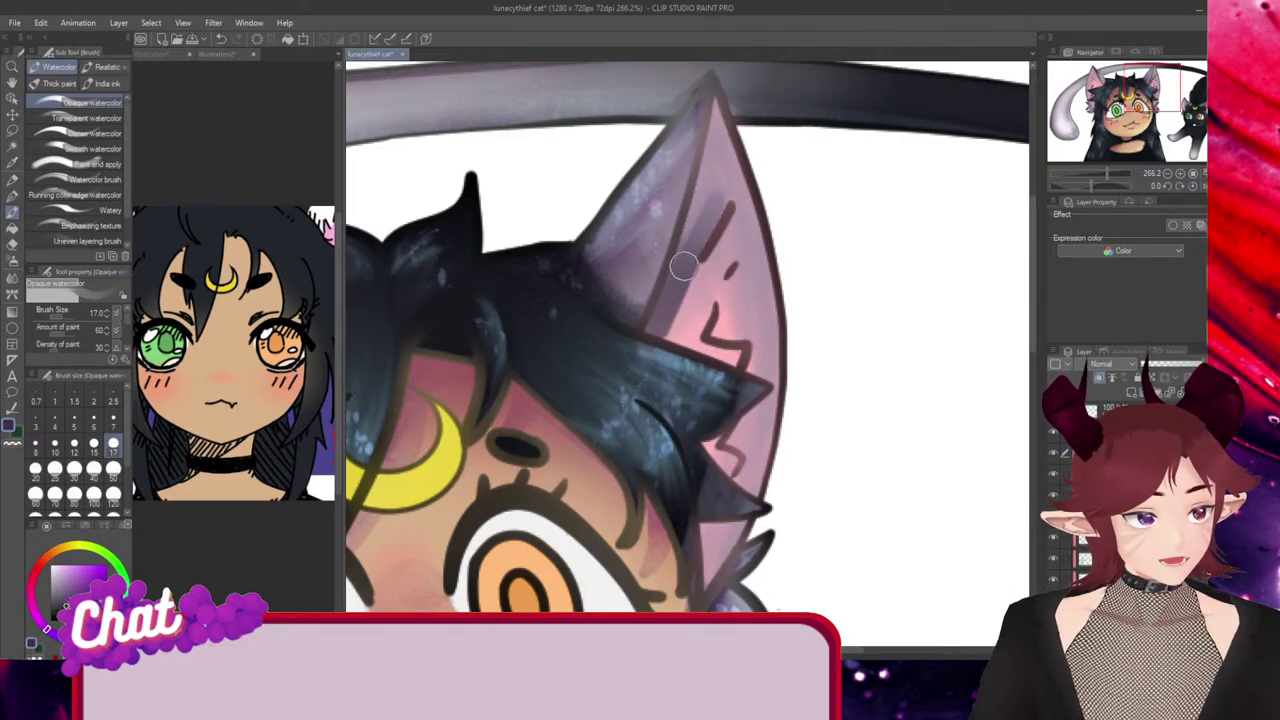
pyautogui.moveTo(684, 266); pyautogui.dragTo(724, 108)
pyautogui.moveTo(672, 311); pyautogui.dragTo(734, 179)
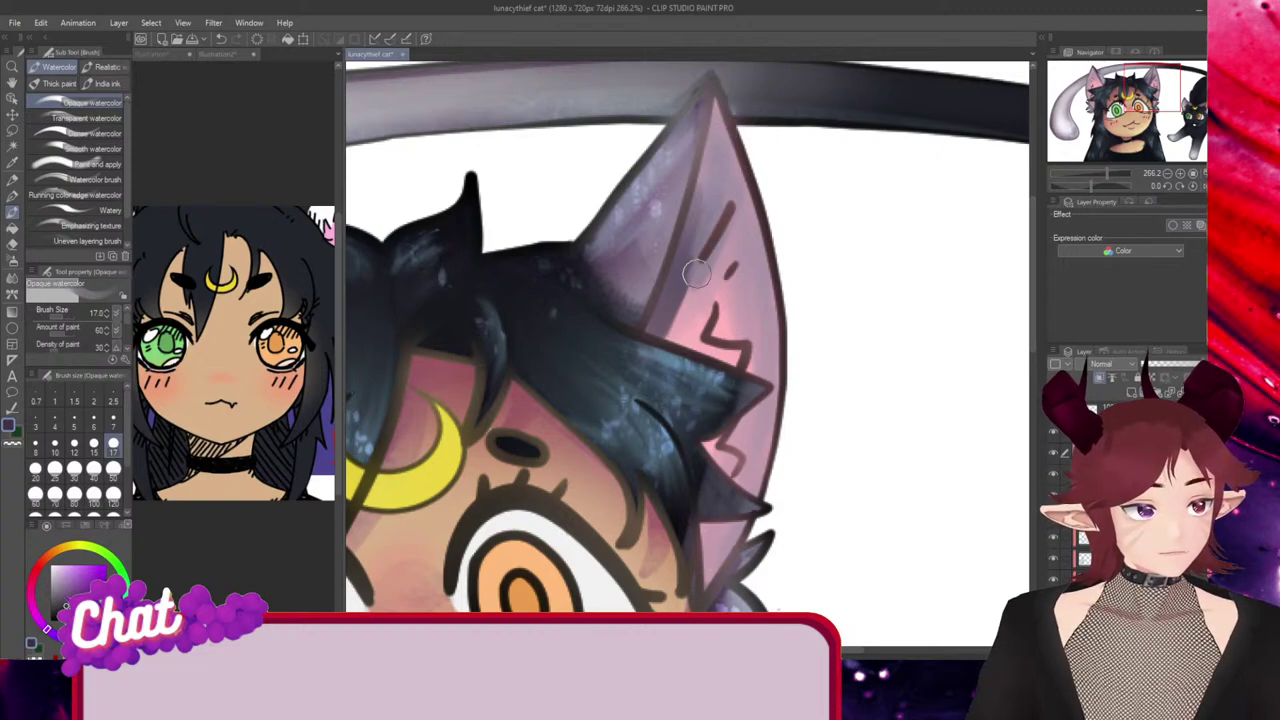
pyautogui.moveTo(714, 108); pyautogui.dragTo(692, 211)
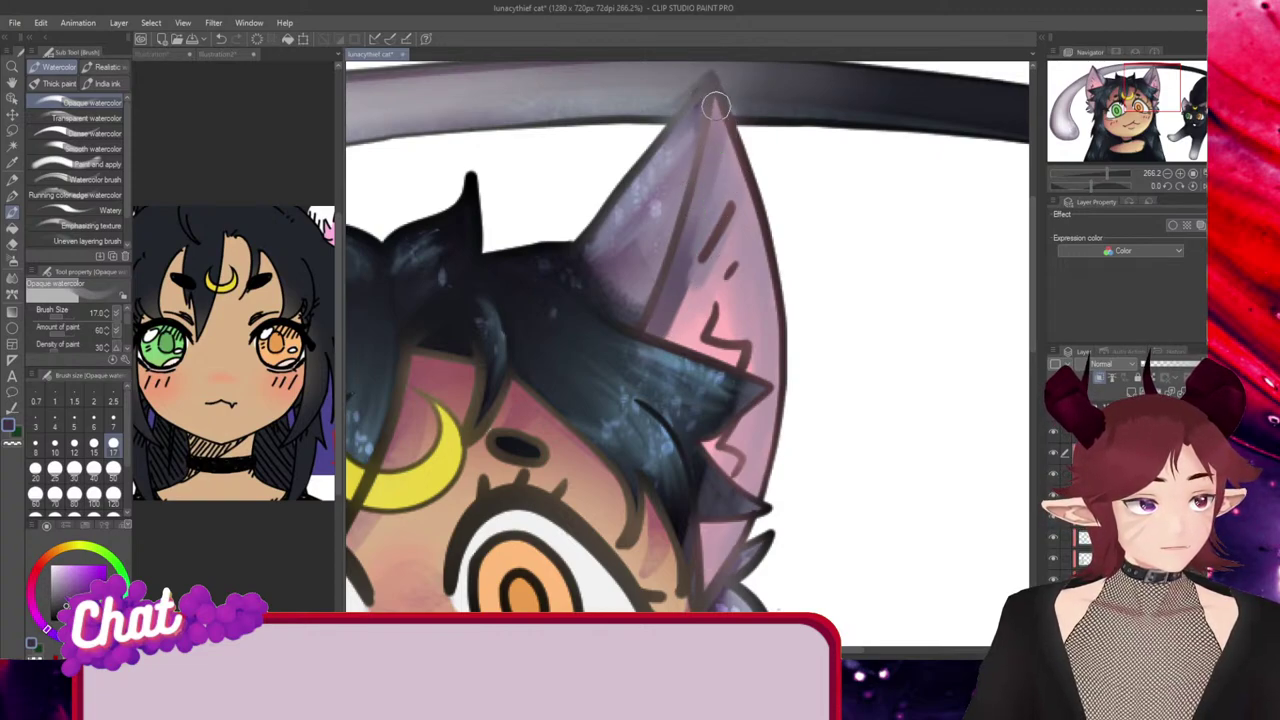
pyautogui.moveTo(716, 105)
pyautogui.mouseDown()
pyautogui.moveTo(662, 332)
pyautogui.moveTo(690, 278)
pyautogui.moveTo(673, 345)
pyautogui.moveTo(734, 208)
pyautogui.moveTo(715, 336)
pyautogui.moveTo(743, 328)
pyautogui.moveTo(759, 344)
pyautogui.moveTo(747, 376)
pyautogui.moveTo(751, 332)
pyautogui.moveTo(747, 368)
pyautogui.moveTo(755, 346)
pyautogui.moveTo(716, 334)
pyautogui.moveTo(752, 337)
pyautogui.mouseUp()
pyautogui.moveTo(720, 110); pyautogui.dragTo(784, 316)
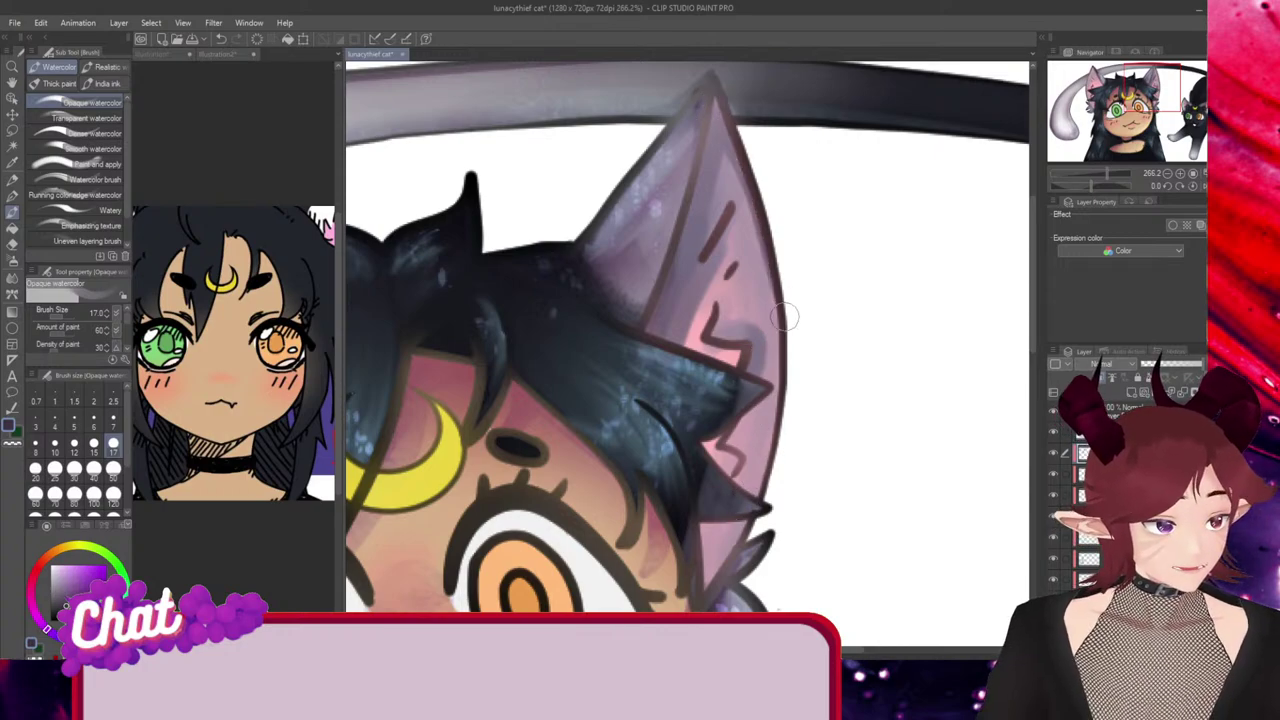
pyautogui.moveTo(718, 113); pyautogui.dragTo(772, 334)
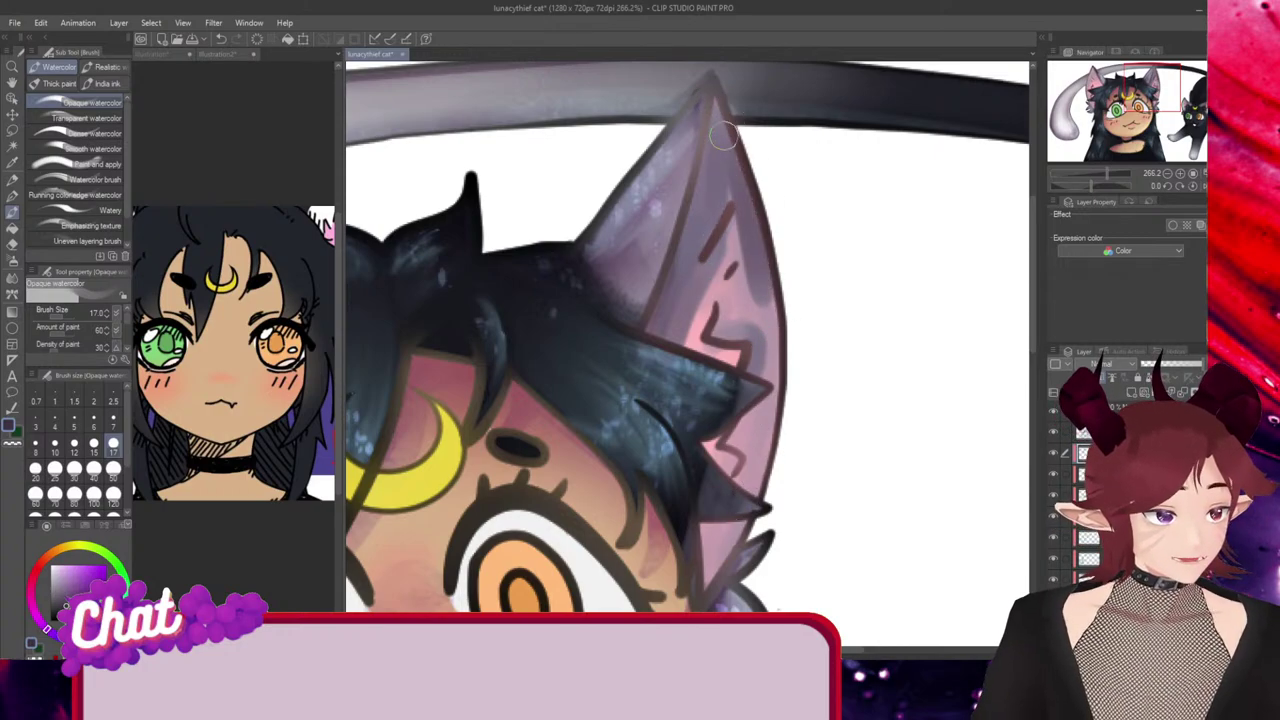
pyautogui.moveTo(712, 104); pyautogui.dragTo(663, 302)
pyautogui.moveTo(710, 189); pyautogui.dragTo(652, 340)
pyautogui.moveTo(678, 280); pyautogui.dragTo(678, 346)
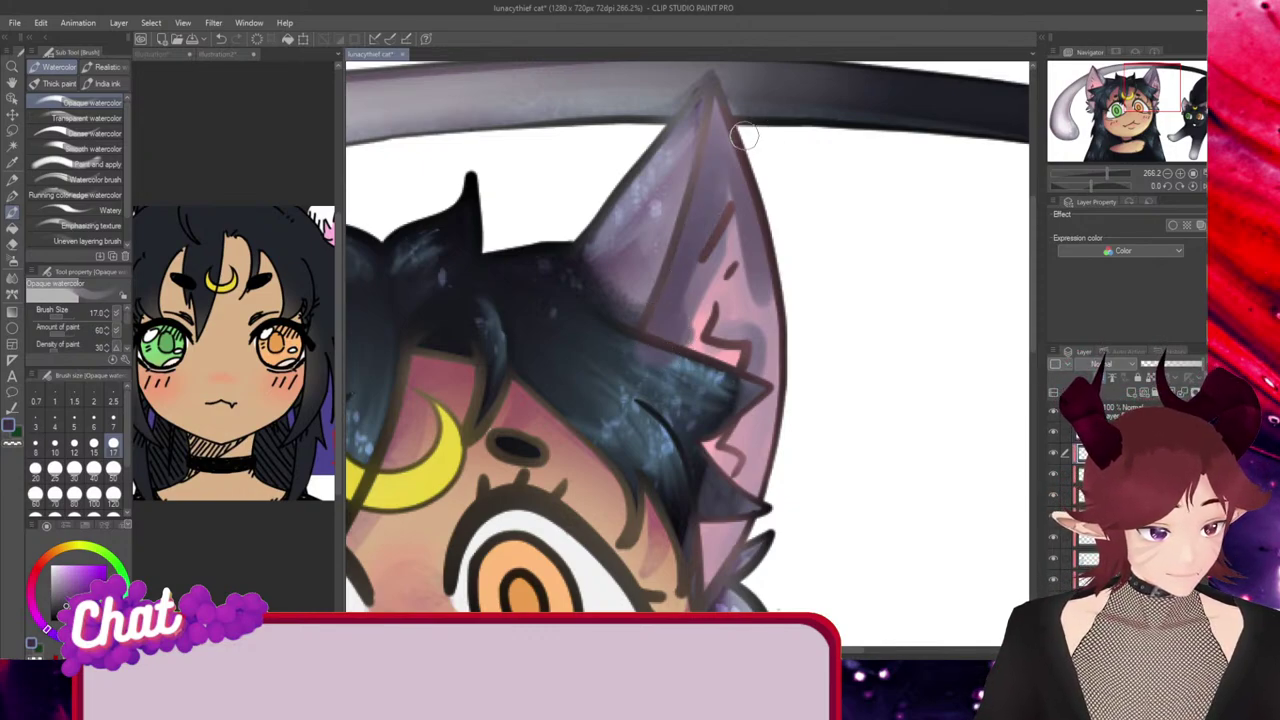
# Extend the darker purple shading over the lower part of that ear, around the pointed hair strands and down the outer edge.
pyautogui.moveTo(706, 444); pyautogui.dragTo(745, 505)
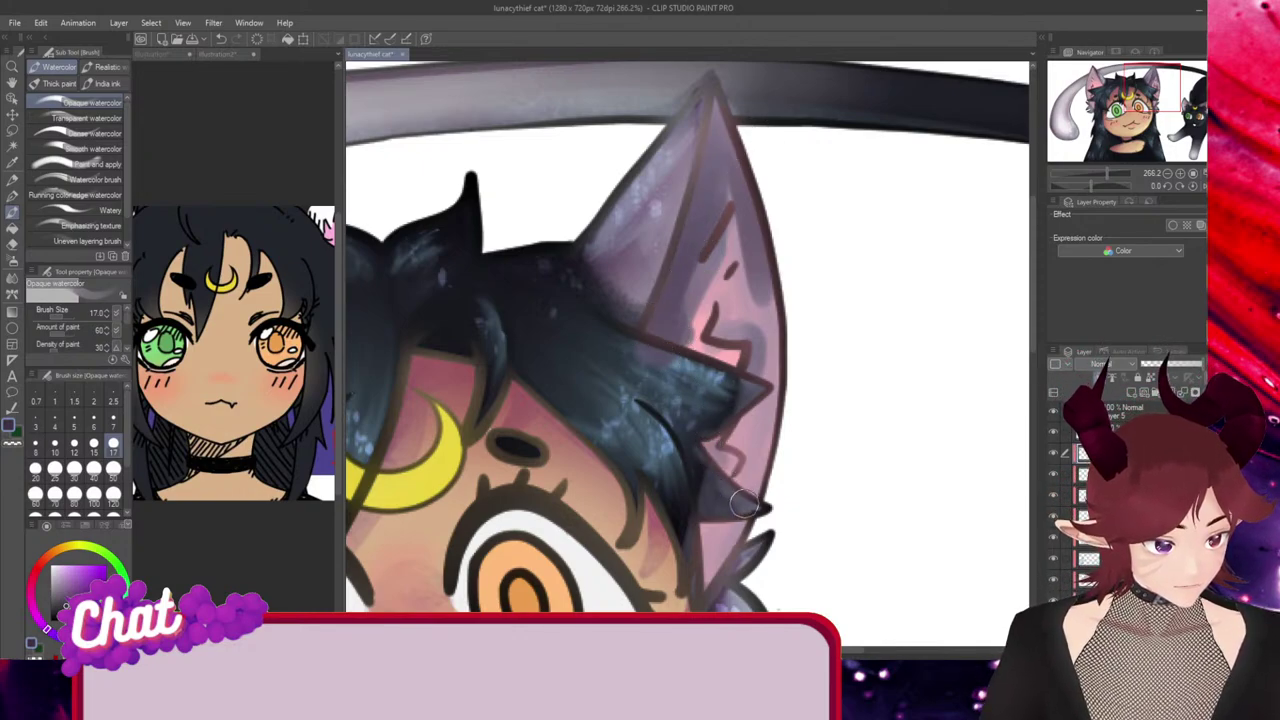
pyautogui.moveTo(696, 428)
pyautogui.mouseDown()
pyautogui.moveTo(748, 426)
pyautogui.moveTo(733, 445)
pyautogui.moveTo(748, 410)
pyautogui.moveTo(744, 436)
pyautogui.moveTo(756, 401)
pyautogui.moveTo(737, 431)
pyautogui.moveTo(739, 478)
pyautogui.mouseUp()
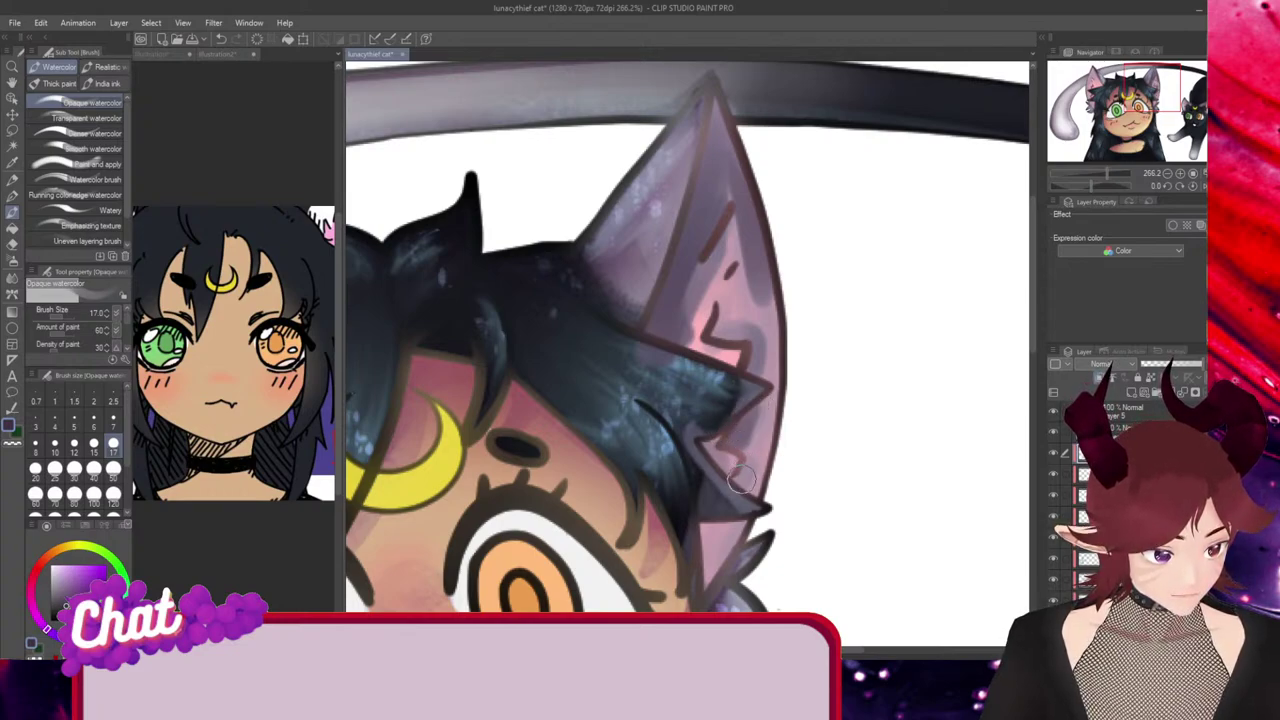
pyautogui.moveTo(741, 434)
pyautogui.mouseDown()
pyautogui.moveTo(740, 482)
pyautogui.moveTo(742, 442)
pyautogui.moveTo(724, 488)
pyautogui.moveTo(765, 397)
pyautogui.moveTo(734, 511)
pyautogui.mouseUp()
pyautogui.moveTo(771, 341)
pyautogui.mouseDown()
pyautogui.moveTo(759, 429)
pyautogui.moveTo(766, 320)
pyautogui.moveTo(758, 426)
pyautogui.moveTo(769, 453)
pyautogui.moveTo(727, 538)
pyautogui.moveTo(708, 529)
pyautogui.moveTo(698, 601)
pyautogui.moveTo(714, 556)
pyautogui.mouseUp()
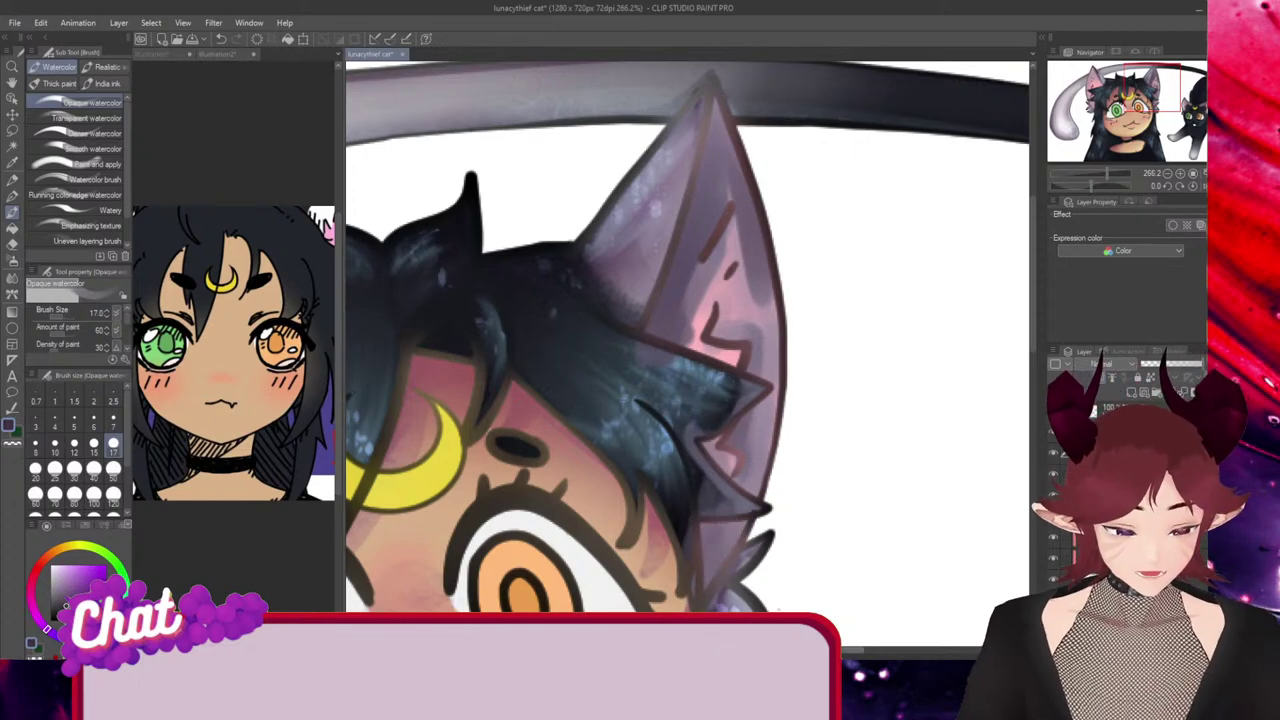
# Paint darker purple shadows along both inside edges of the ear above the green eye.
pyautogui.moveTo(780, 650); pyautogui.dragTo(662, 650)
pyautogui.moveTo(588, 98)
pyautogui.mouseDown()
pyautogui.moveTo(515, 370)
pyautogui.moveTo(512, 450)
pyautogui.mouseUp()
pyautogui.moveTo(596, 100); pyautogui.dragTo(692, 330)
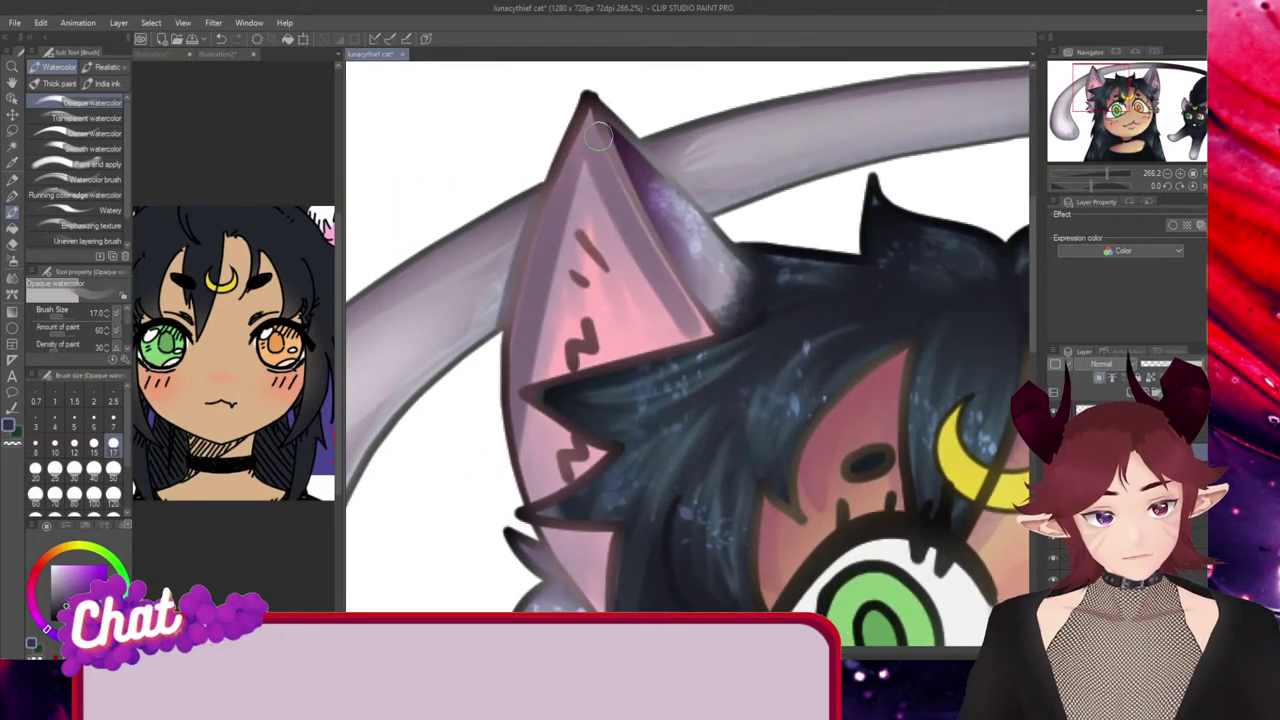
pyautogui.moveTo(599, 136); pyautogui.dragTo(704, 325)
pyautogui.moveTo(597, 168)
pyautogui.mouseDown()
pyautogui.moveTo(671, 319)
pyautogui.moveTo(673, 294)
pyautogui.moveTo(684, 342)
pyautogui.mouseUp()
pyautogui.moveTo(673, 294); pyautogui.dragTo(709, 346)
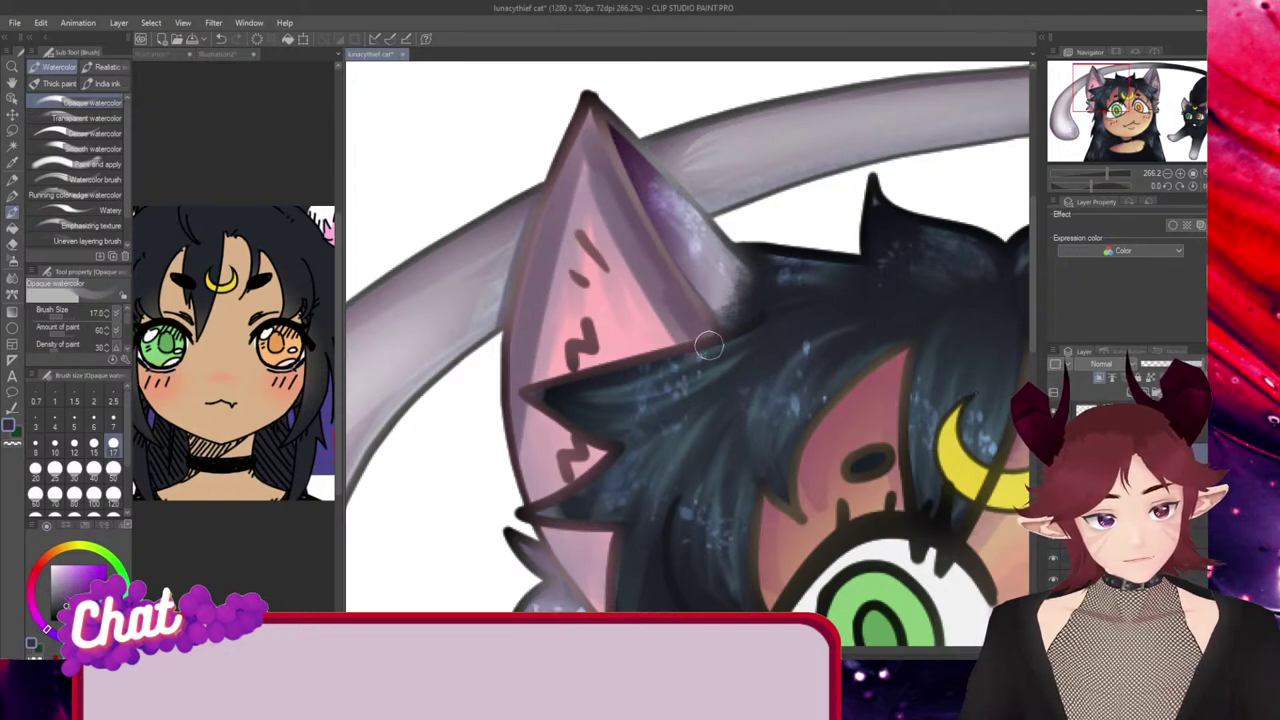
# Fill the upper interior of the ear above the green eye with darker purple, feathering it down past the short fur marks.
pyautogui.moveTo(585, 136); pyautogui.dragTo(597, 253)
pyautogui.moveTo(564, 200)
pyautogui.mouseDown()
pyautogui.moveTo(564, 280)
pyautogui.moveTo(590, 274)
pyautogui.mouseUp()
pyautogui.moveTo(595, 186); pyautogui.dragTo(620, 285)
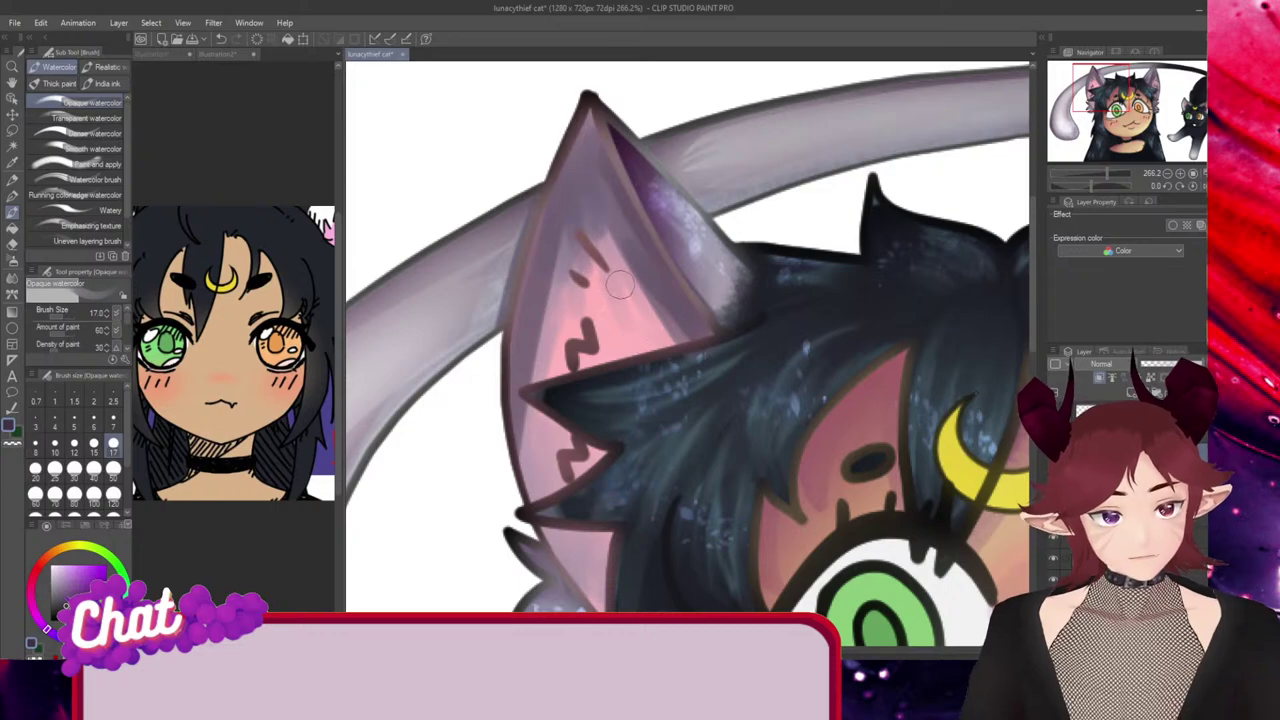
pyautogui.moveTo(589, 207); pyautogui.dragTo(642, 314)
pyautogui.moveTo(603, 229); pyautogui.dragTo(645, 300)
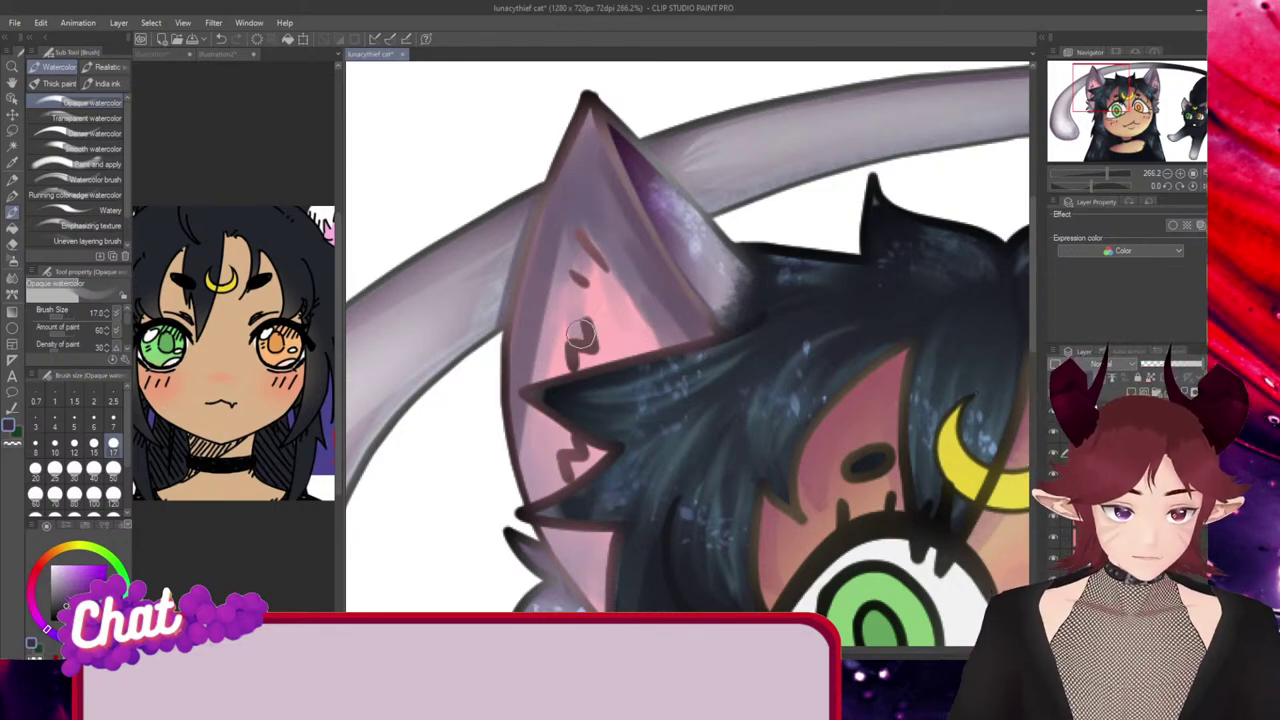
# Layer darker purple over the lower interior of the ear above the green eye, beside the fur marks and below the hair strands.
pyautogui.moveTo(581, 333)
pyautogui.mouseDown()
pyautogui.moveTo(568, 379)
pyautogui.moveTo(585, 336)
pyautogui.moveTo(583, 360)
pyautogui.moveTo(572, 335)
pyautogui.moveTo(564, 362)
pyautogui.moveTo(572, 345)
pyautogui.moveTo(556, 490)
pyautogui.moveTo(552, 410)
pyautogui.moveTo(547, 480)
pyautogui.moveTo(534, 477)
pyautogui.moveTo(553, 420)
pyautogui.moveTo(560, 290)
pyautogui.moveTo(578, 312)
pyautogui.moveTo(577, 389)
pyautogui.moveTo(540, 380)
pyautogui.moveTo(569, 206)
pyautogui.moveTo(520, 462)
pyautogui.moveTo(585, 297)
pyautogui.moveTo(672, 340)
pyautogui.moveTo(624, 356)
pyautogui.mouseUp()
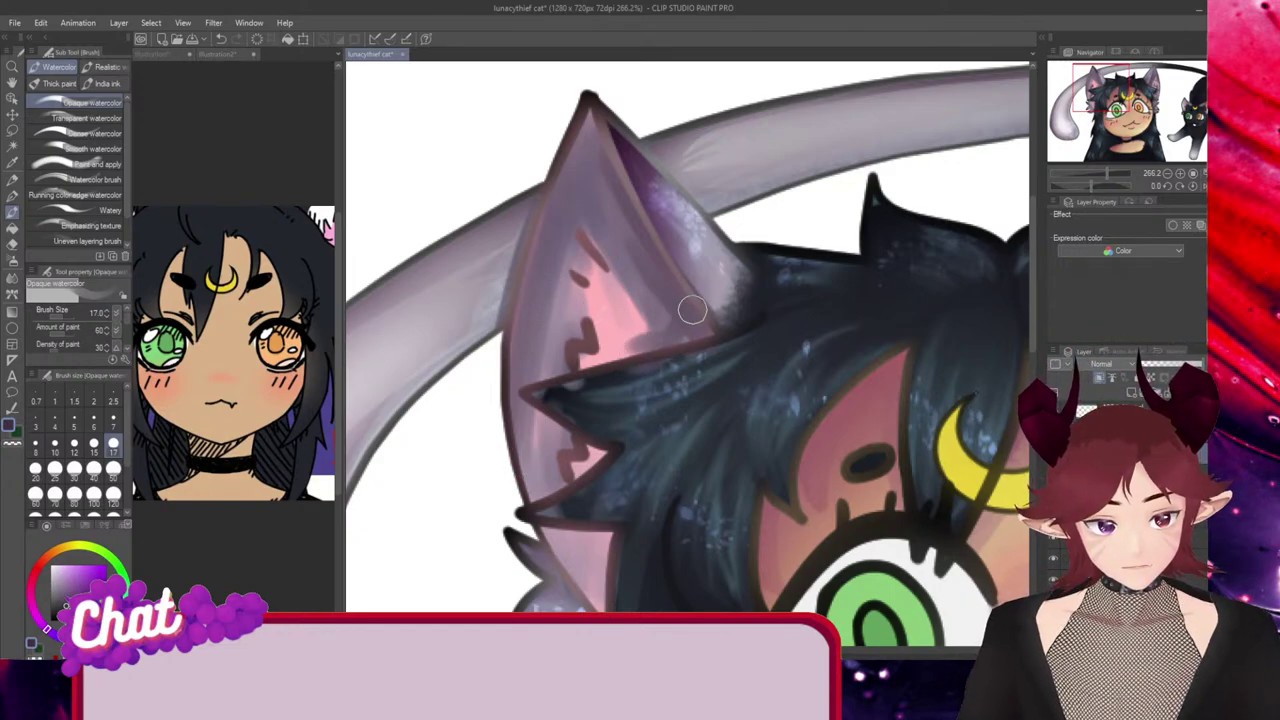
pyautogui.moveTo(697, 325); pyautogui.dragTo(590, 383)
pyautogui.moveTo(664, 323)
pyautogui.mouseDown()
pyautogui.moveTo(634, 287)
pyautogui.moveTo(628, 369)
pyautogui.moveTo(663, 326)
pyautogui.moveTo(627, 298)
pyautogui.moveTo(625, 273)
pyautogui.moveTo(659, 348)
pyautogui.moveTo(620, 240)
pyautogui.moveTo(640, 314)
pyautogui.moveTo(642, 293)
pyautogui.moveTo(604, 356)
pyautogui.mouseUp()
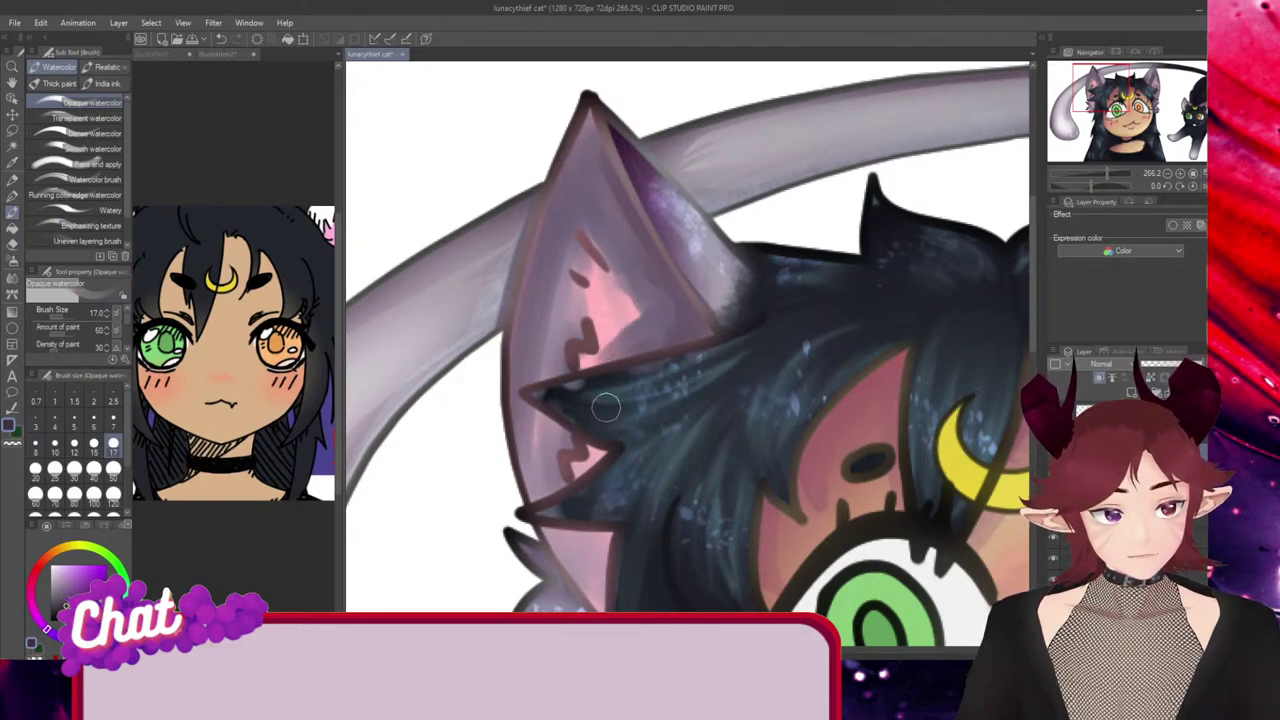
pyautogui.moveTo(602, 530)
pyautogui.mouseDown()
pyautogui.moveTo(605, 600)
pyautogui.moveTo(610, 524)
pyautogui.moveTo(592, 580)
pyautogui.mouseUp()
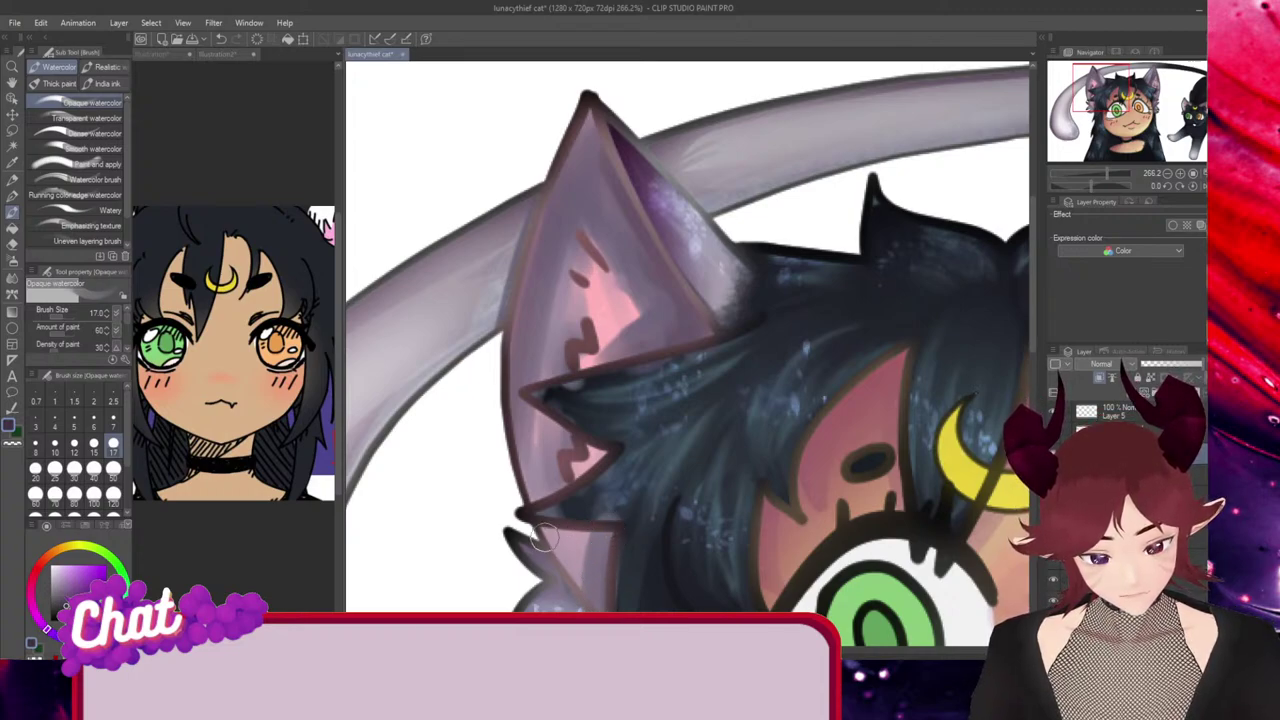
pyautogui.moveTo(544, 542)
pyautogui.mouseDown()
pyautogui.moveTo(593, 601)
pyautogui.moveTo(570, 513)
pyautogui.moveTo(594, 580)
pyautogui.moveTo(588, 464)
pyautogui.mouseUp()
pyautogui.moveTo(640, 340)
pyautogui.mouseDown()
pyautogui.moveTo(625, 240)
pyautogui.moveTo(654, 340)
pyautogui.moveTo(605, 243)
pyautogui.moveTo(629, 341)
pyautogui.moveTo(607, 297)
pyautogui.moveTo(619, 346)
pyautogui.moveTo(591, 268)
pyautogui.mouseUp()
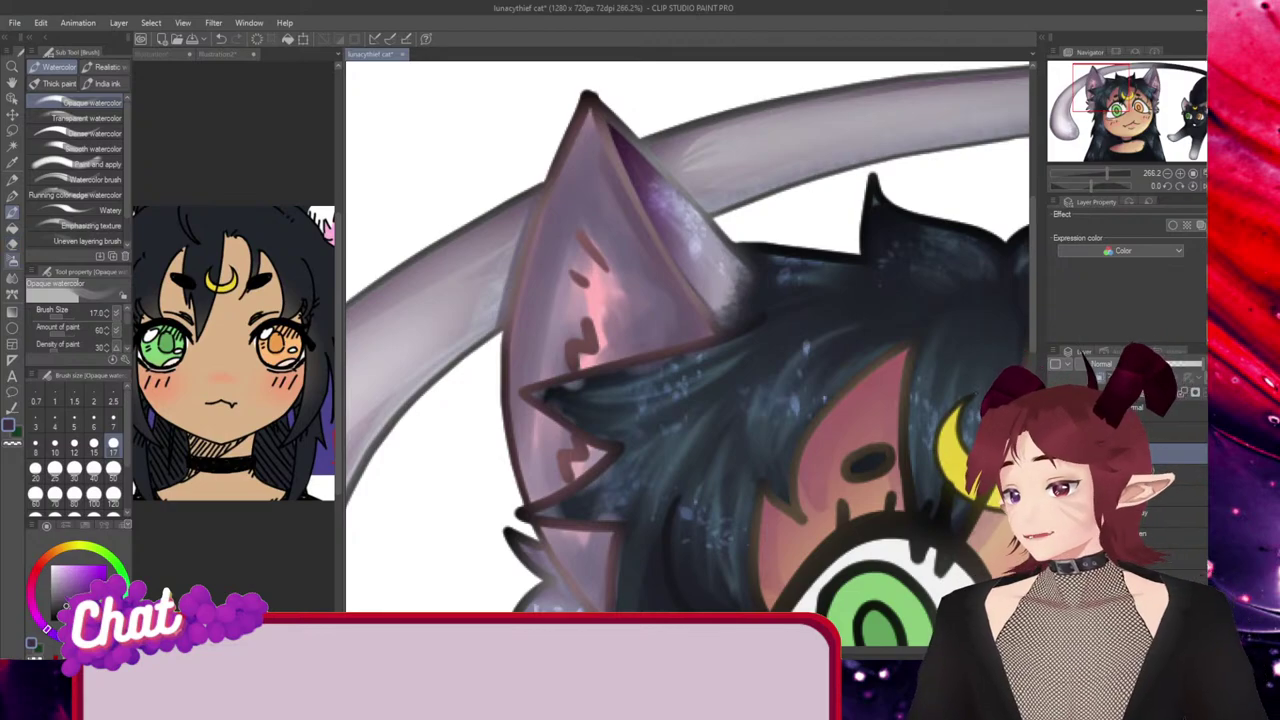
# Soften the purple shading inside both cat ears with the Soft eraser at size 120.
pyautogui.press('e')
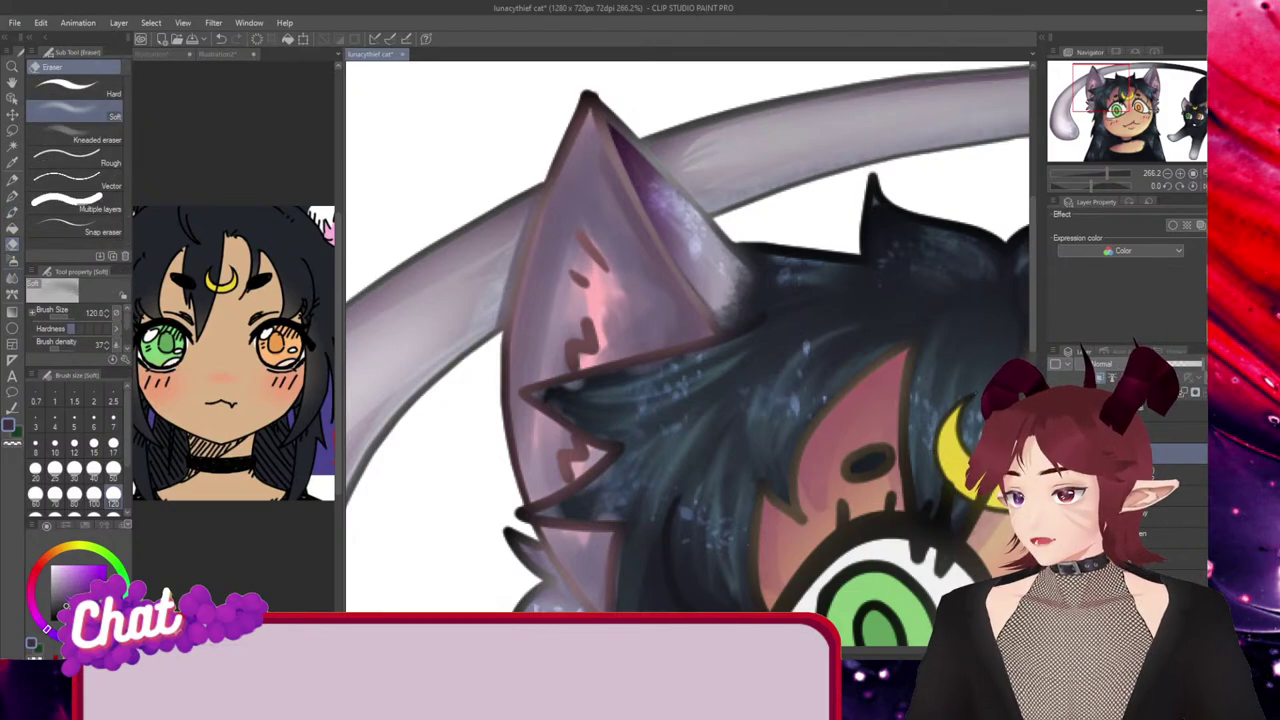
pyautogui.click(604, 288)
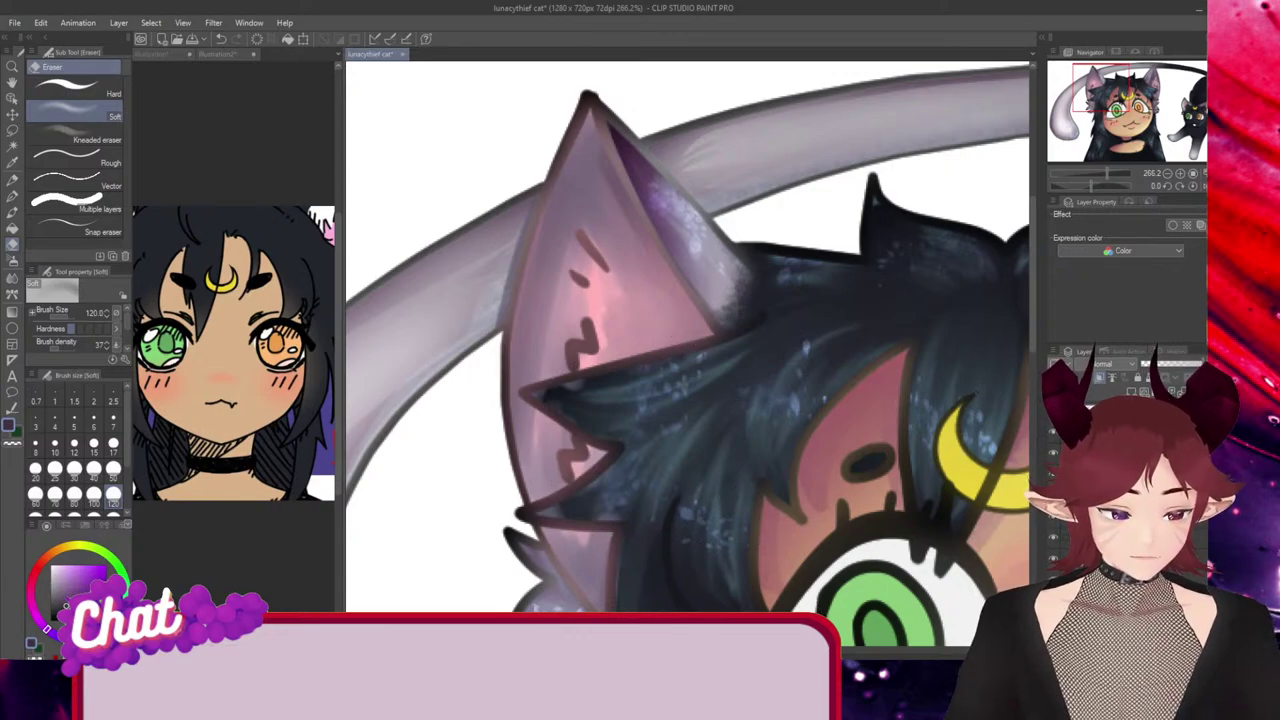
pyautogui.moveTo(725, 649); pyautogui.dragTo(866, 649)
pyautogui.moveTo(674, 312)
pyautogui.mouseDown()
pyautogui.moveTo(686, 372)
pyautogui.moveTo(670, 390)
pyautogui.mouseUp()
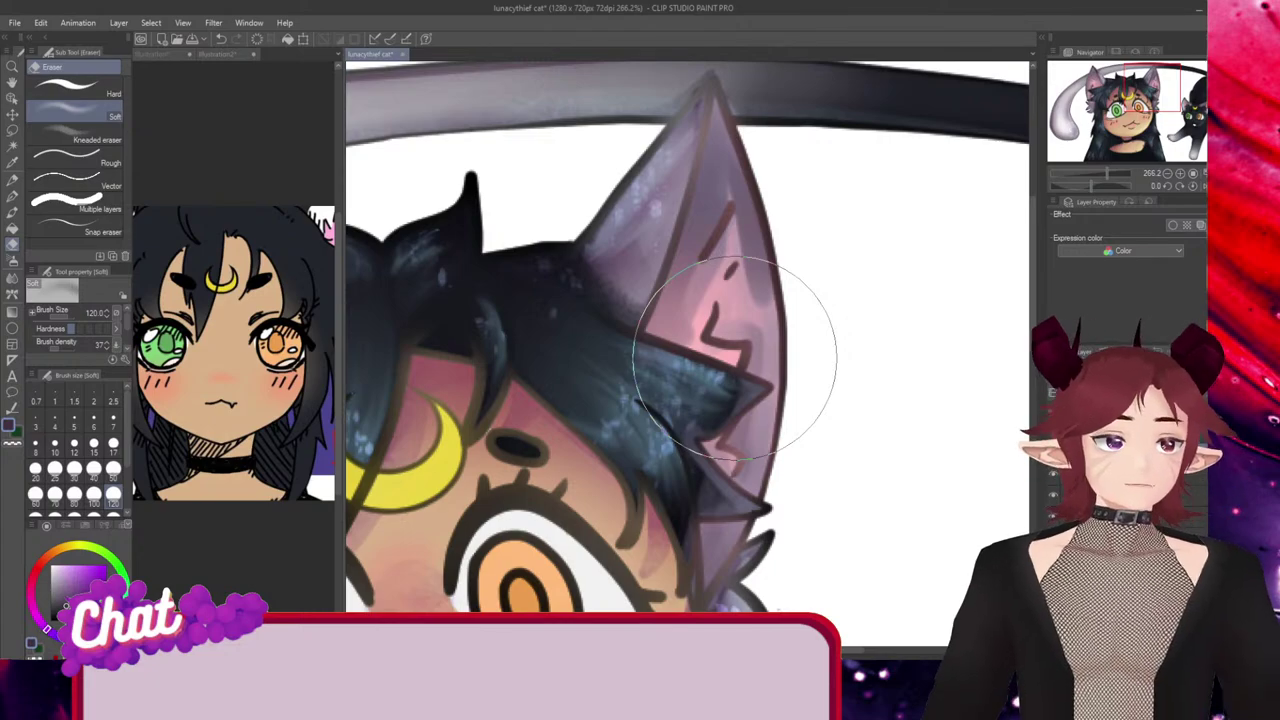
# Remove the purple shading from the insides of both ears, restoring the flat pink base.
pyautogui.scroll(-3, 805, 280)
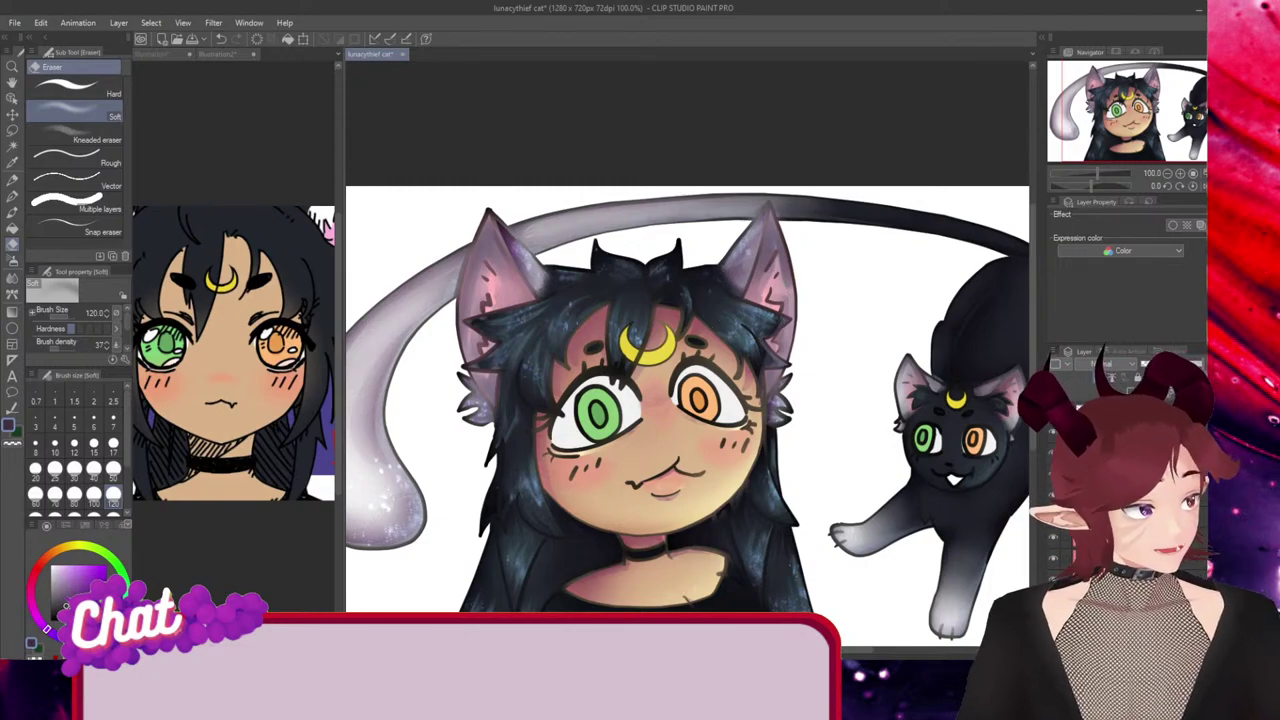
pyautogui.hotkey('alt', 'Tab')
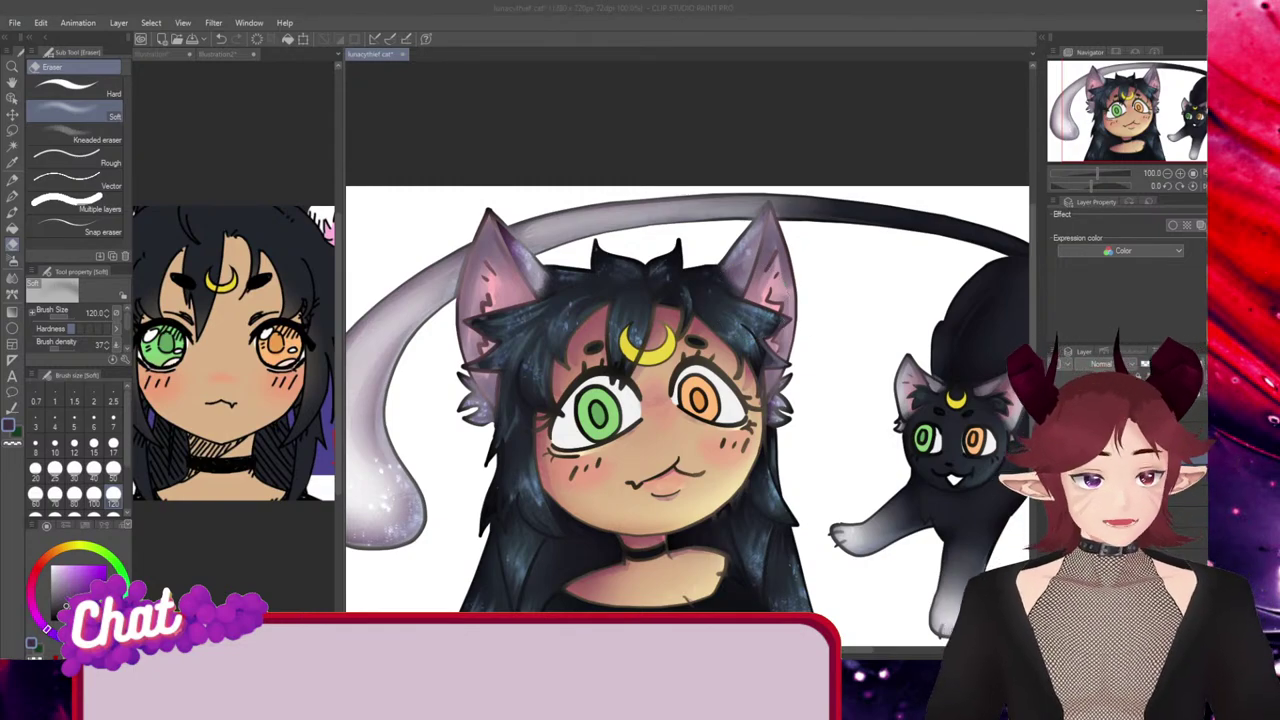
pyautogui.hotkey('ctrl', 'z')
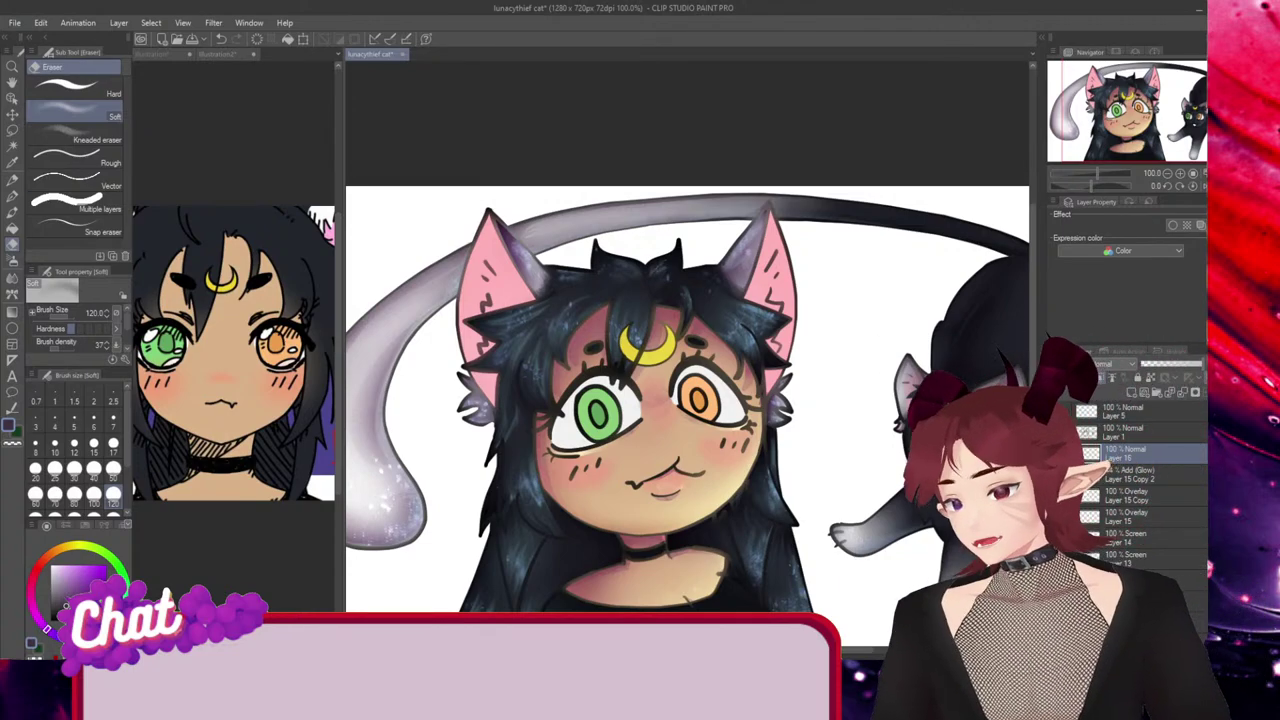
# Shift the sampled ear pink to light purple and paint the tip and inner edge of the ear above the green eye with the Turnip pen.
pyautogui.press('p')
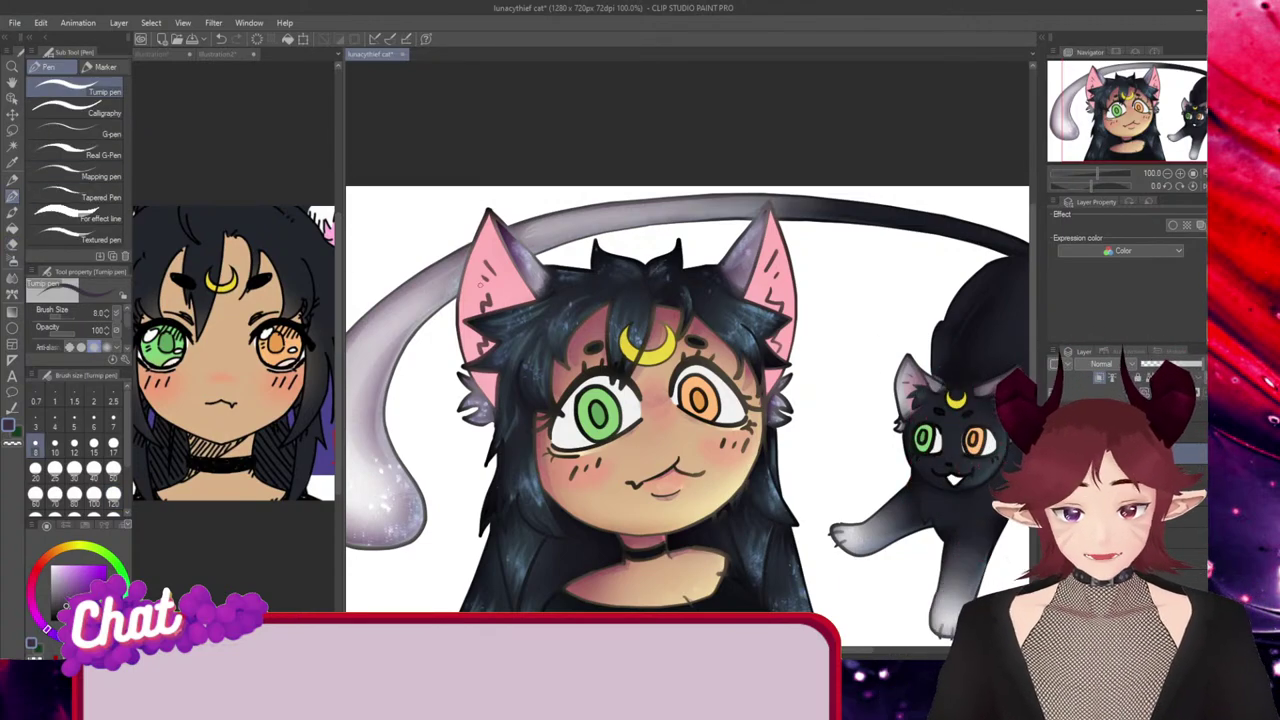
pyautogui.keyDown('alt'); pyautogui.click(481, 285); pyautogui.keyUp('alt')
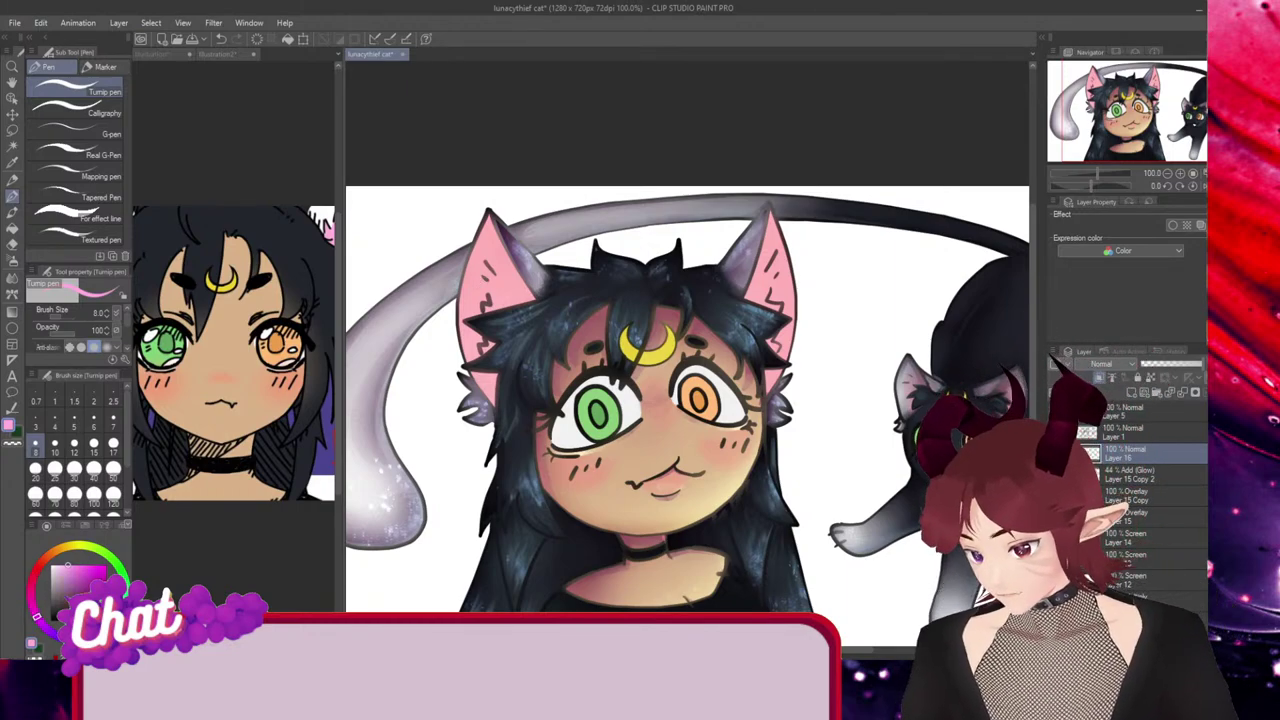
pyautogui.click(55, 630)
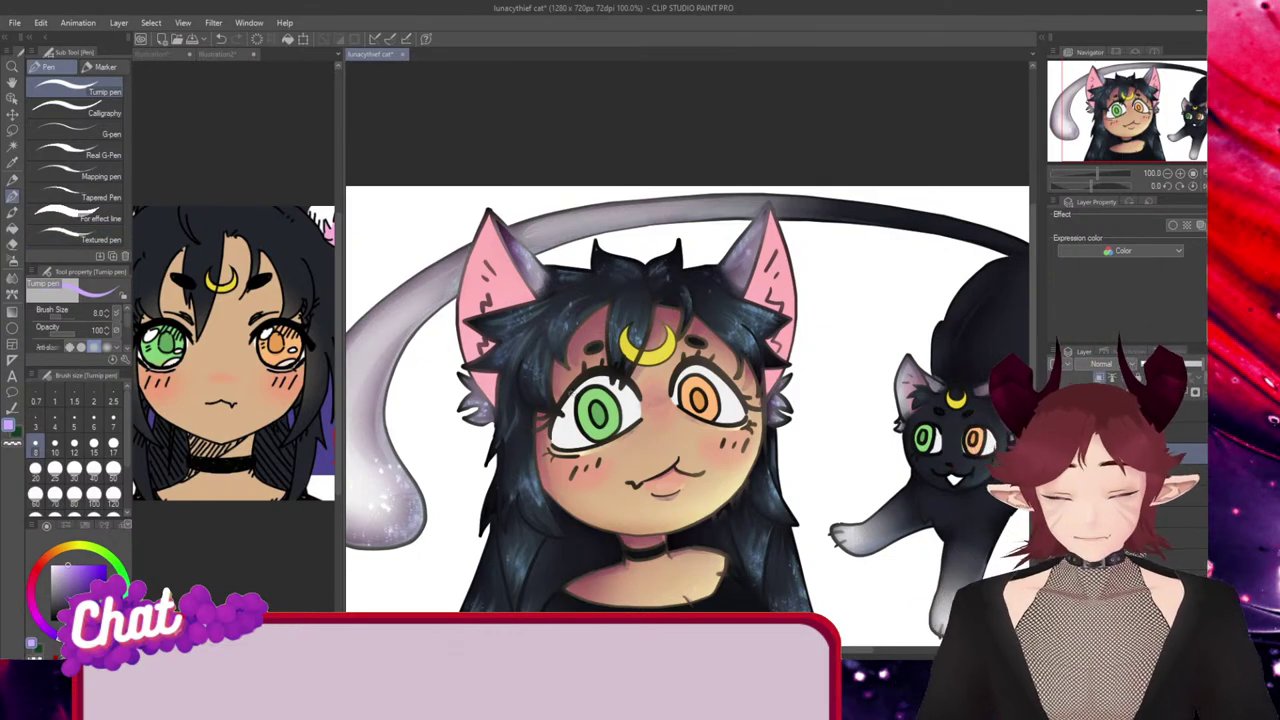
pyautogui.scroll(2, 507, 268)
pyautogui.scroll(1, 507, 268)
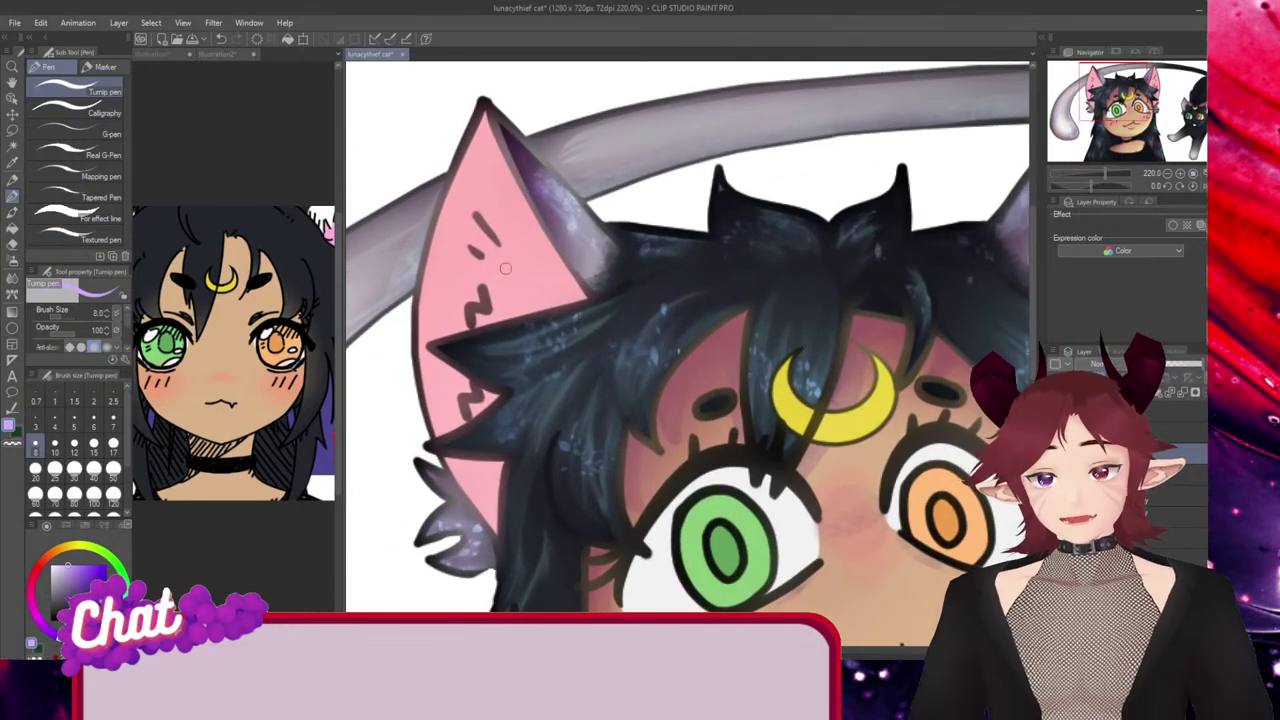
pyautogui.moveTo(483, 118); pyautogui.dragTo(509, 212)
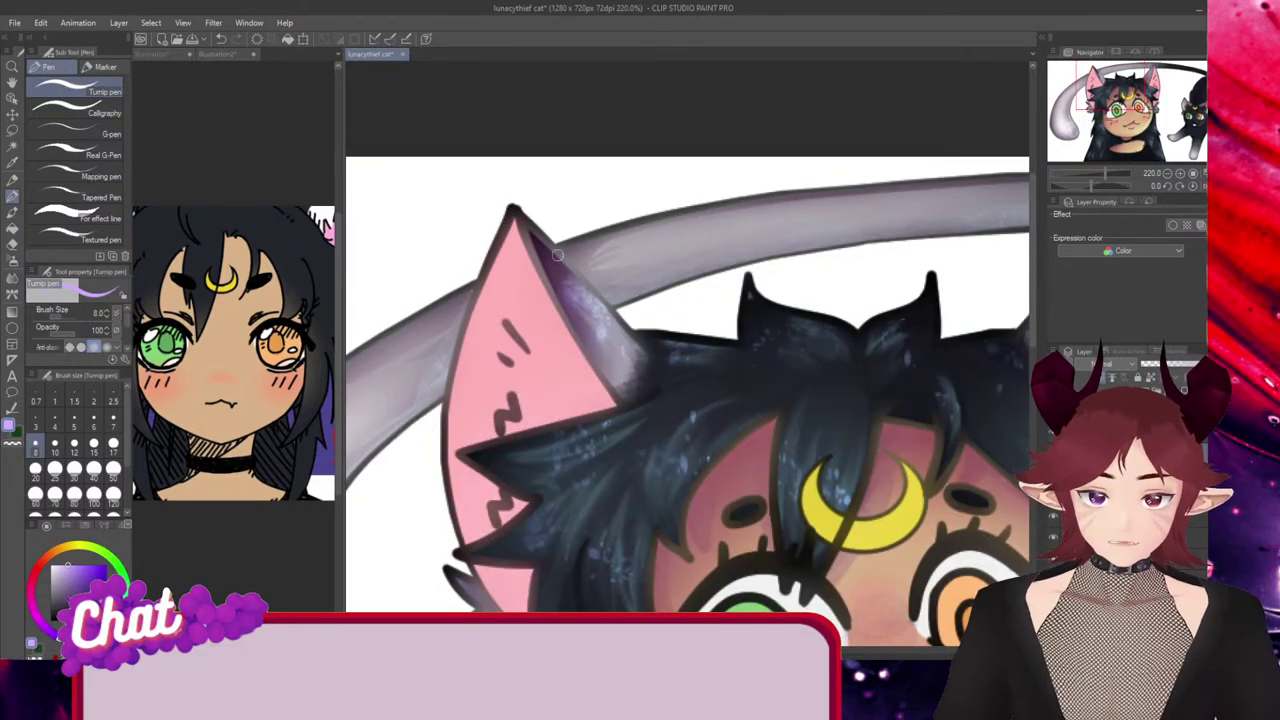
pyautogui.scroll(-3, 479, 150)
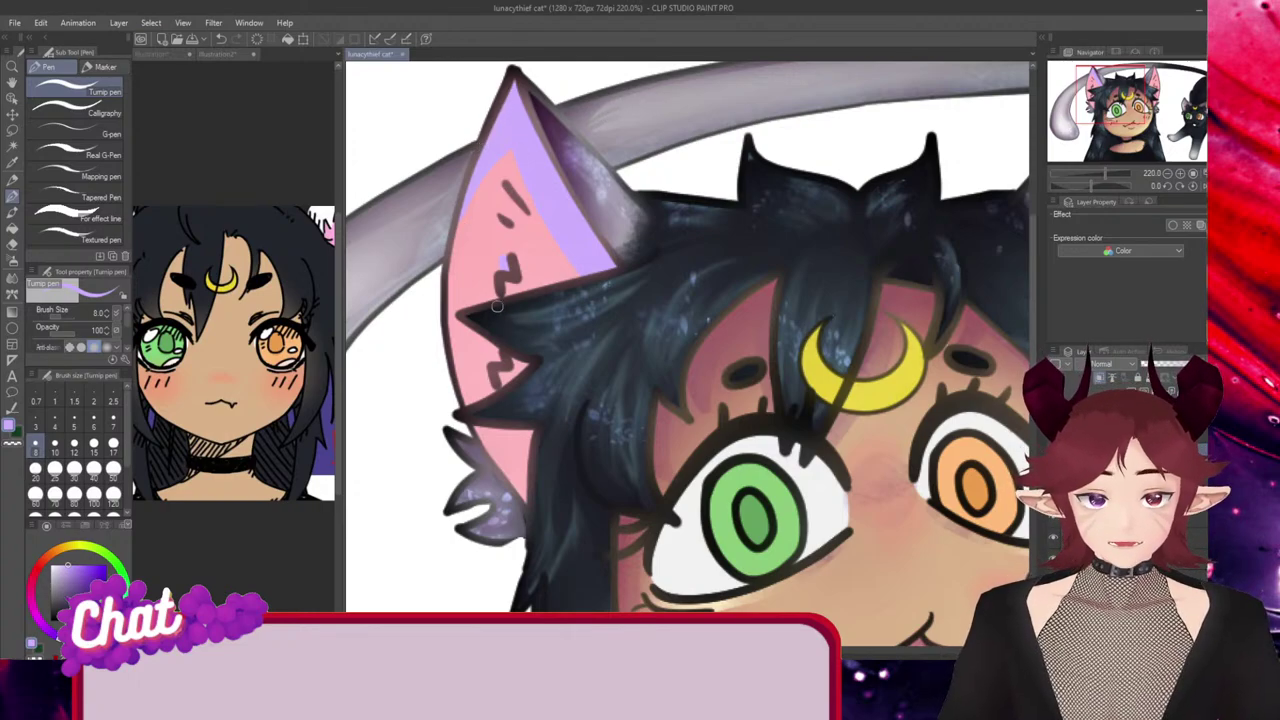
# Paint light purple along the lower part of that ear, around the zigzag fur marks and beneath the pointed hair strands.
pyautogui.moveTo(524, 428); pyautogui.dragTo(518, 496)
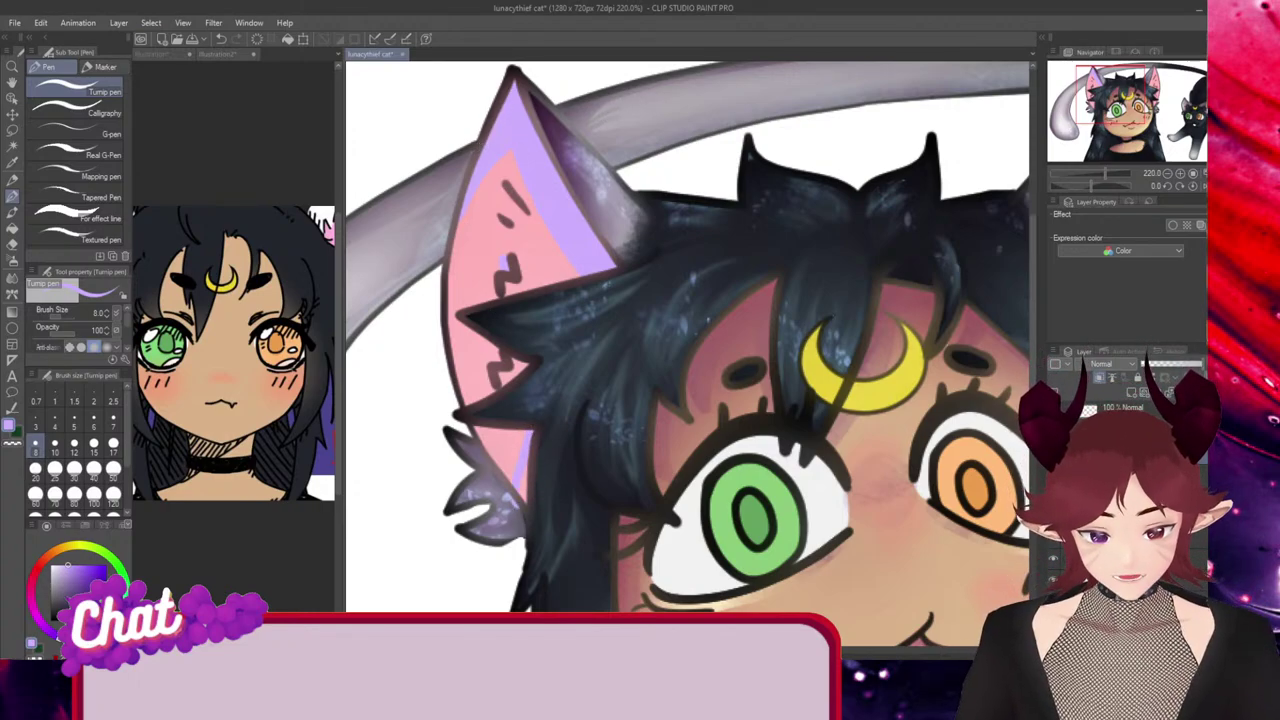
pyautogui.hotkey('ctrl', 'z')
pyautogui.moveTo(528, 435)
pyautogui.mouseDown()
pyautogui.moveTo(527, 512)
pyautogui.moveTo(529, 419)
pyautogui.moveTo(520, 499)
pyautogui.mouseUp()
pyautogui.hotkey('ctrl', 'z')
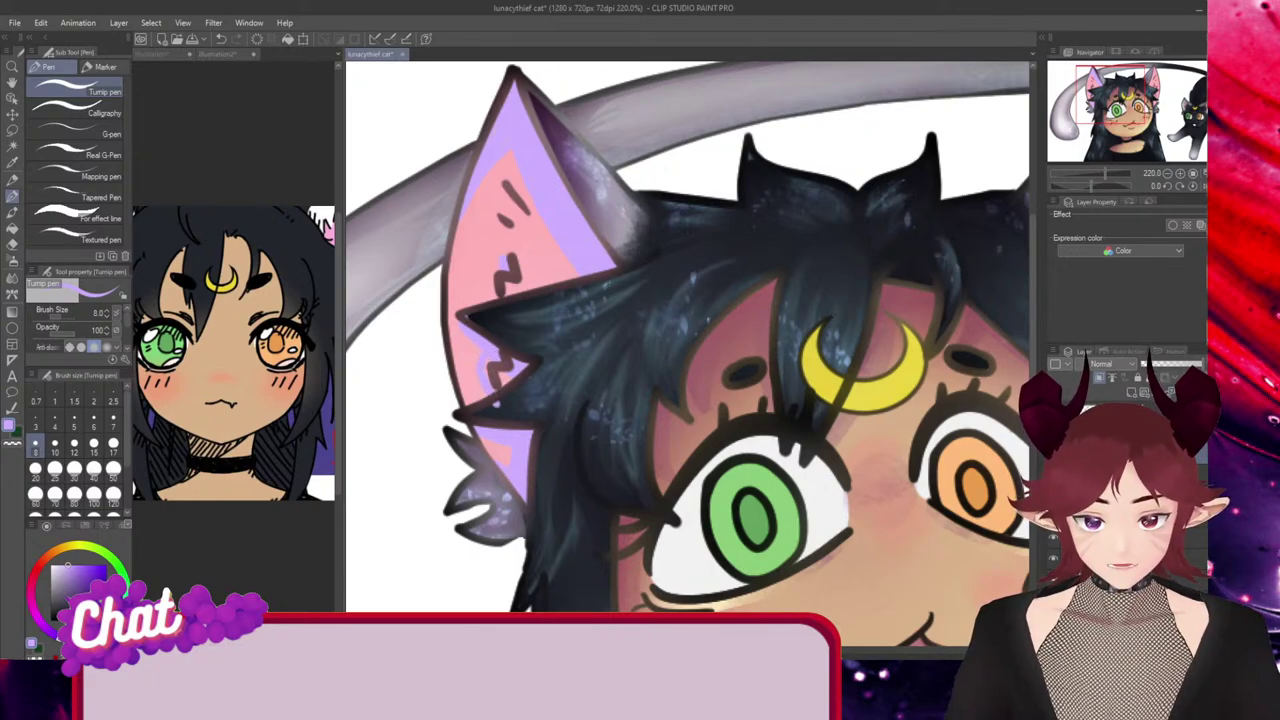
pyautogui.hotkey('ctrl', 'z')
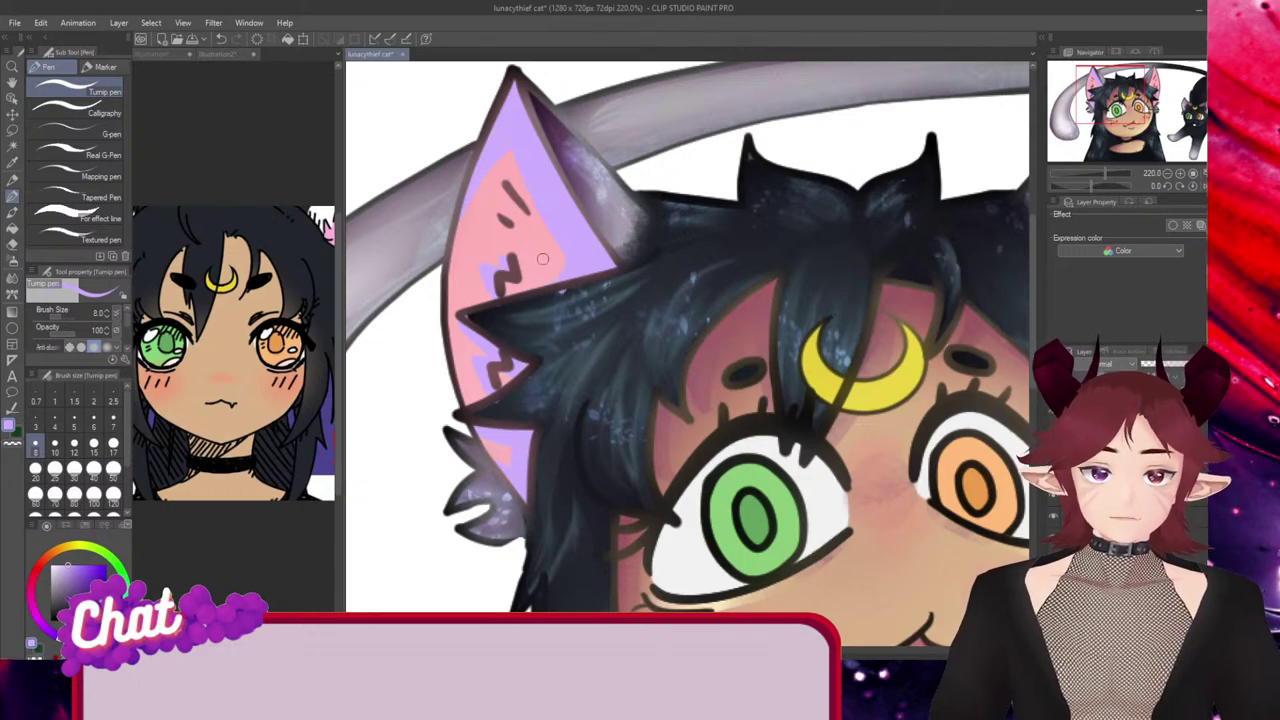
# Paint matching light purple shading inside the ear above the orange eye, from the tip down around the fur marks.
pyautogui.moveTo(890, 350); pyautogui.dragTo(488, 350)
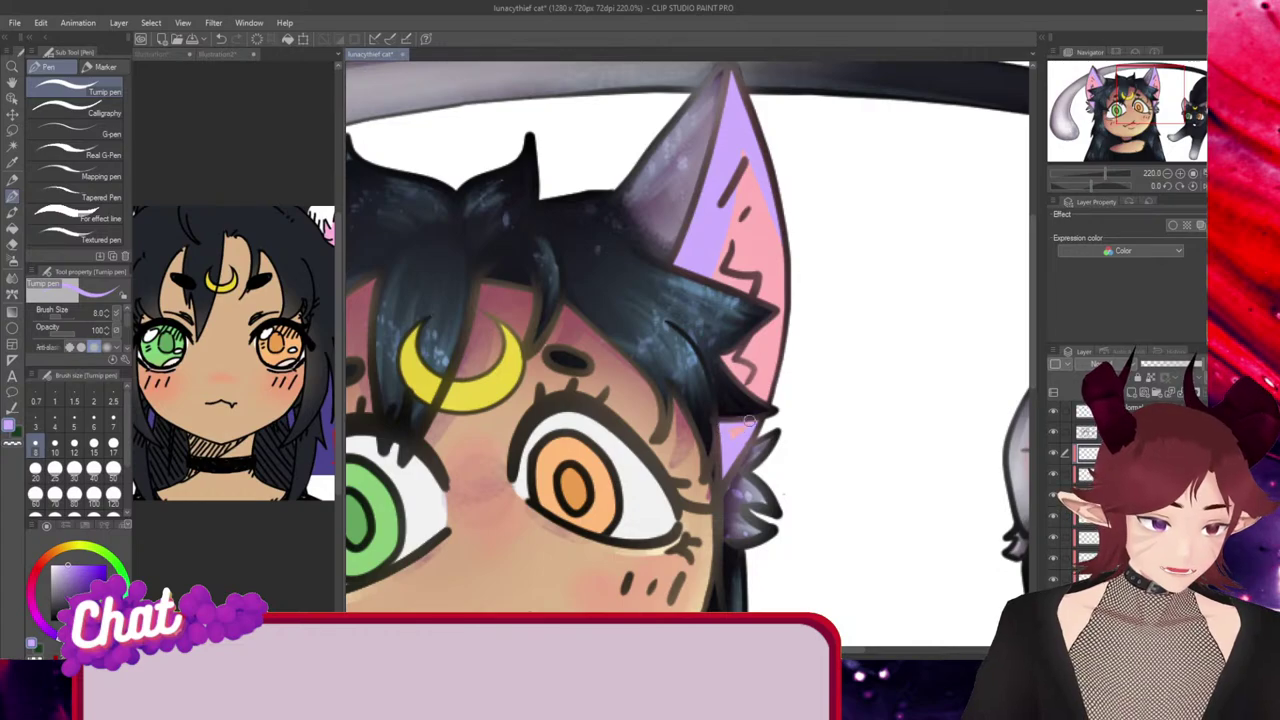
pyautogui.moveTo(728, 357); pyautogui.dragTo(740, 377)
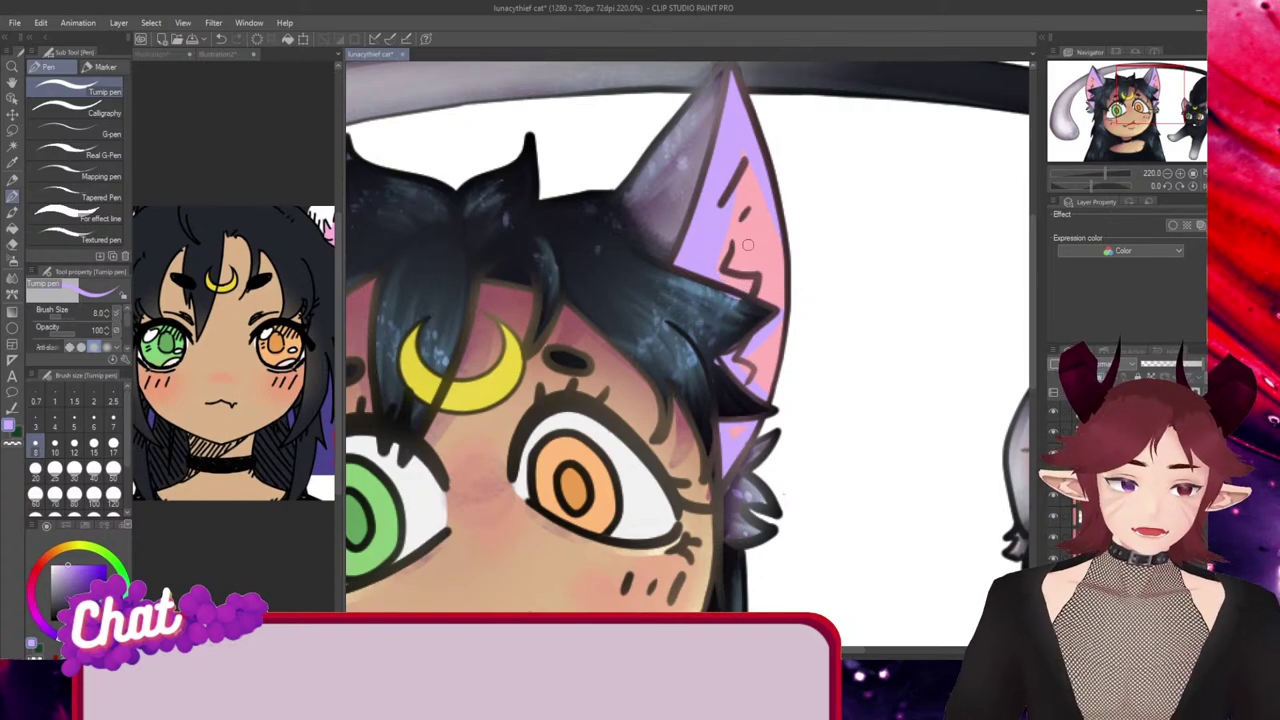
pyautogui.moveTo(738, 256)
pyautogui.mouseDown()
pyautogui.moveTo(727, 255)
pyautogui.moveTo(764, 270)
pyautogui.moveTo(741, 268)
pyautogui.mouseUp()
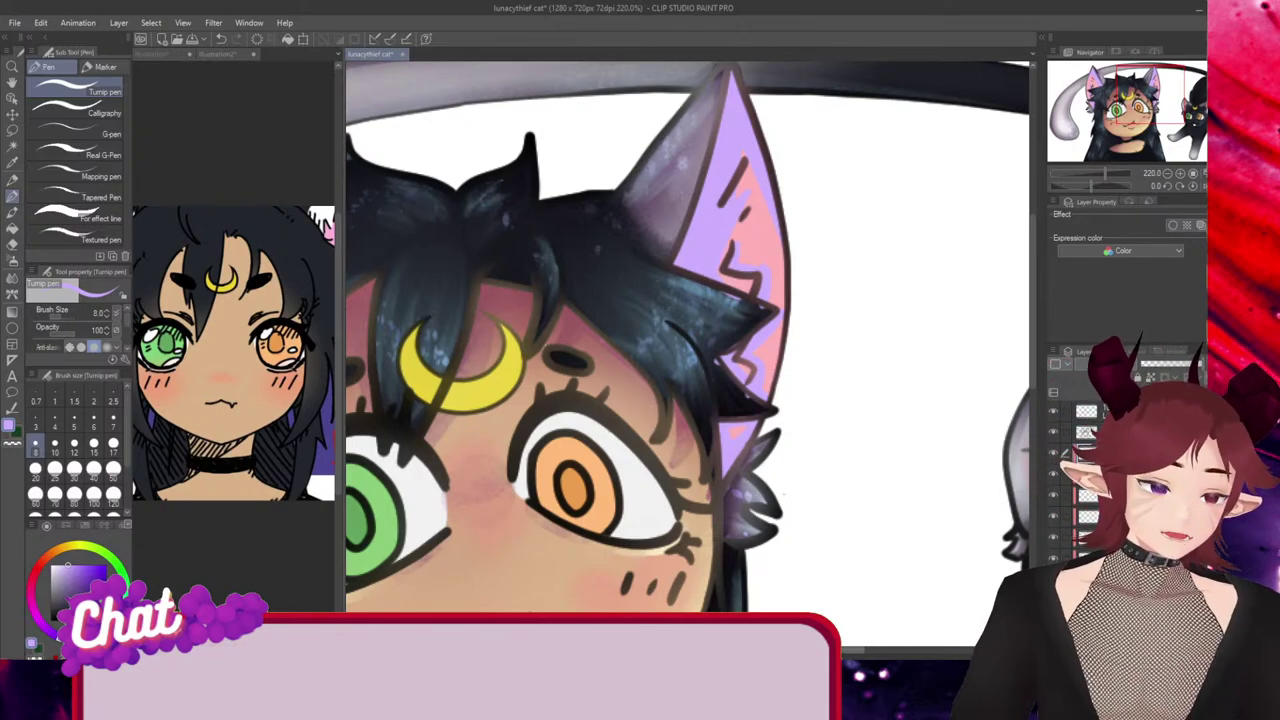
# Add light purple streaks beside the fur marks of the ear above the green eye and set the shading layer to Multiply.
pyautogui.moveTo(540, 340); pyautogui.dragTo(949, 340)
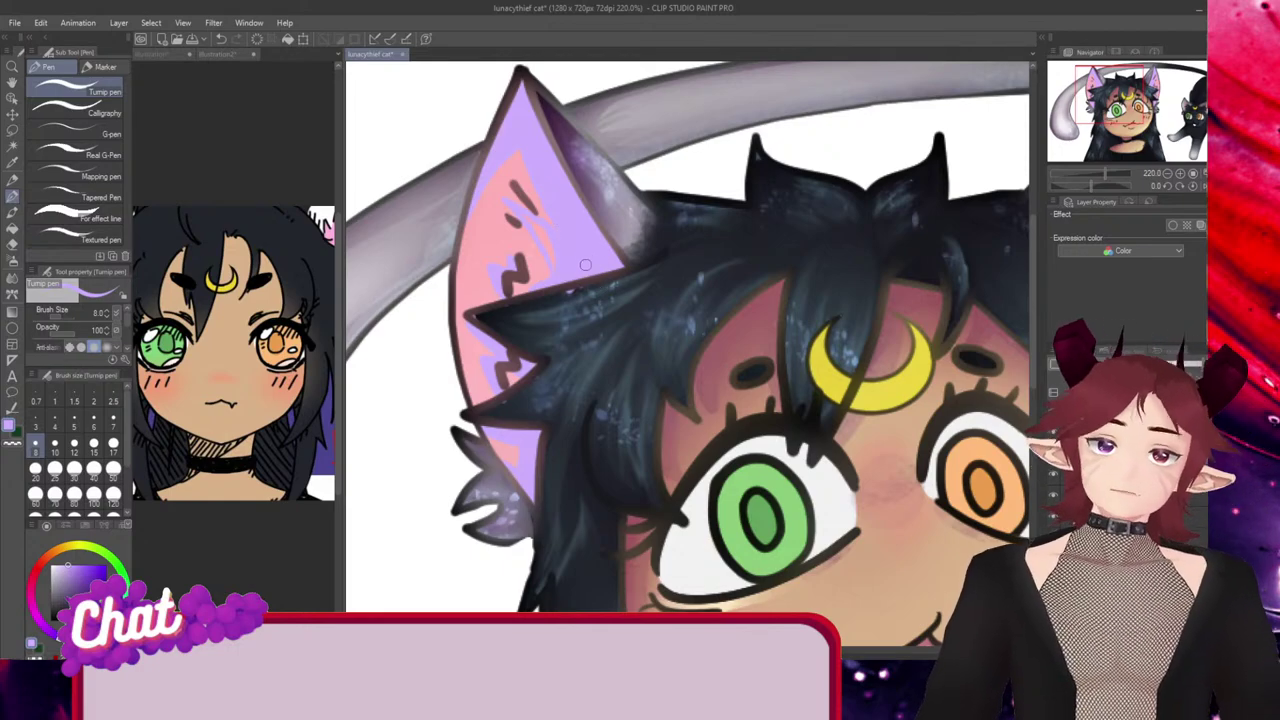
pyautogui.scroll(-3, 674, 249)
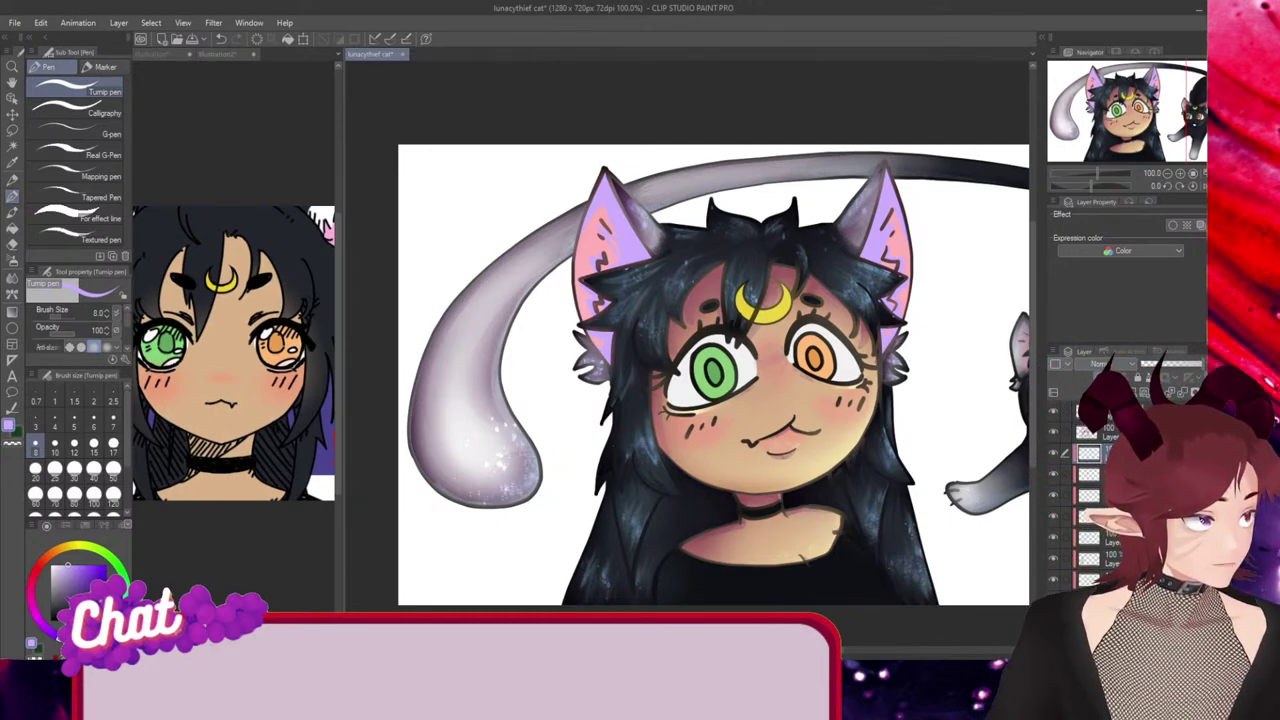
pyautogui.hotkey('ctrl', 'z')
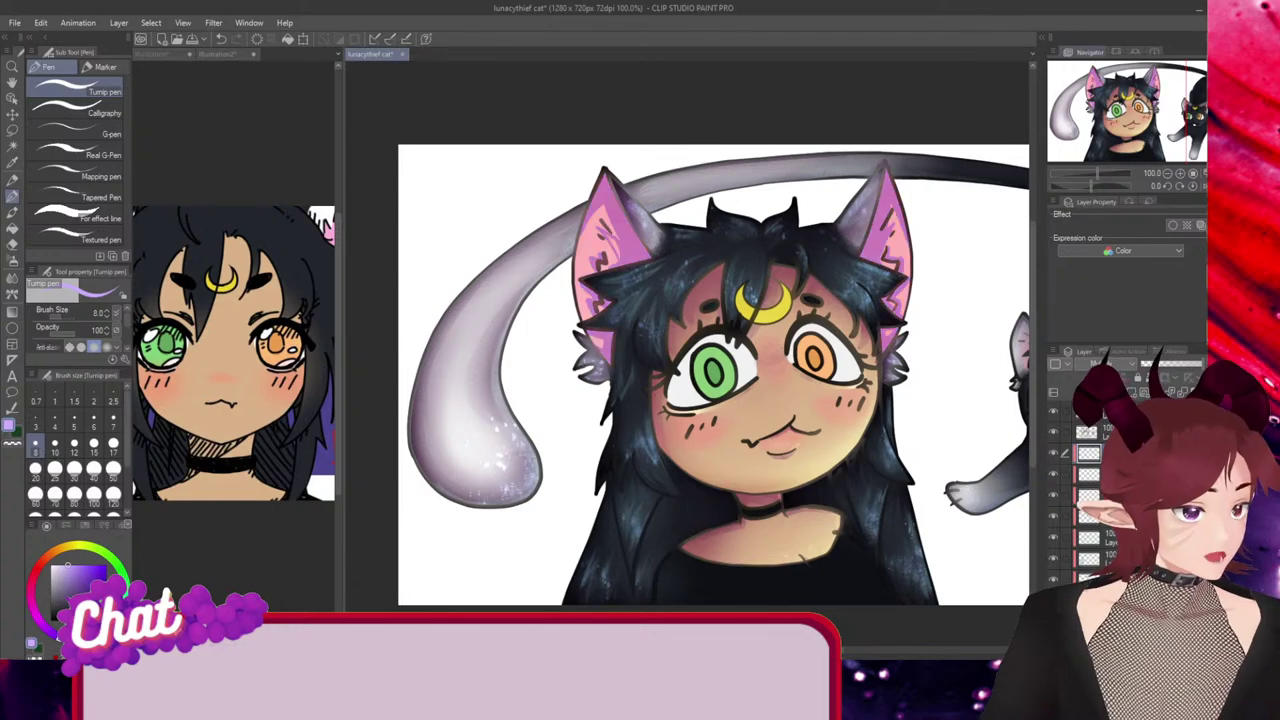
# Refine the streaks beside the upper fur marks in the ear above the green eye.
pyautogui.scroll(3, 590, 172)
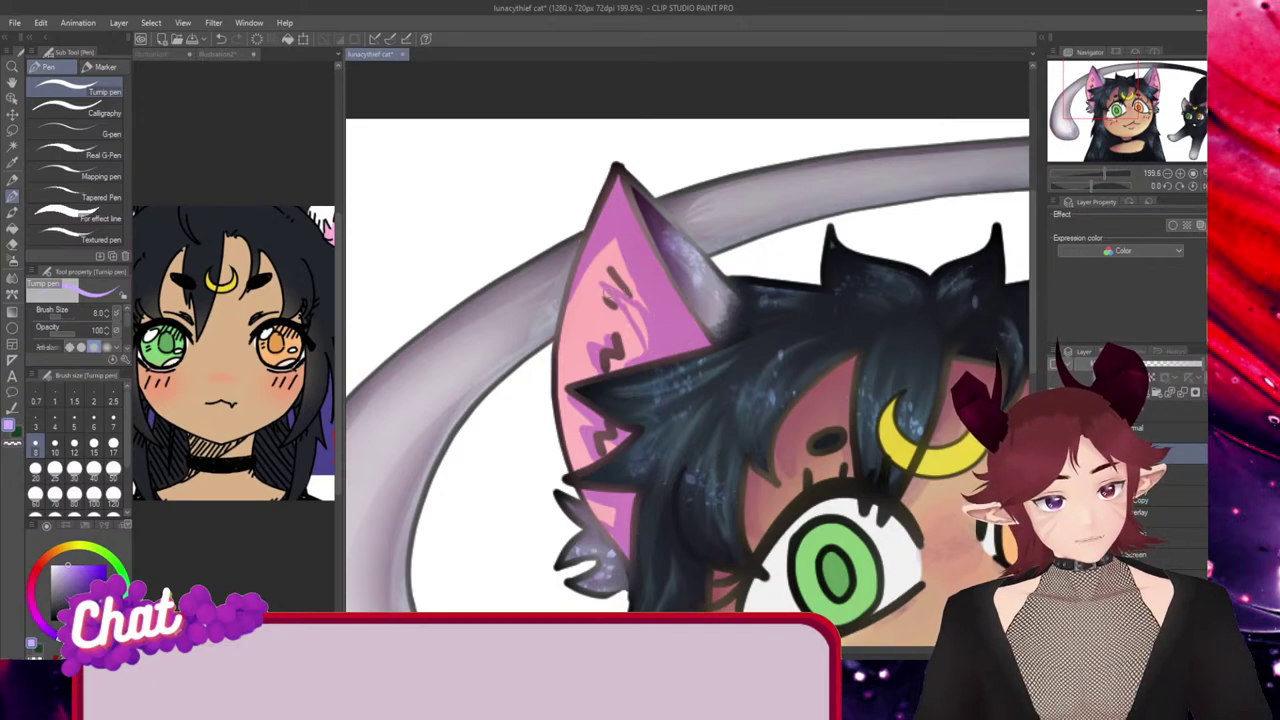
pyautogui.moveTo(624, 304); pyautogui.dragTo(640, 352)
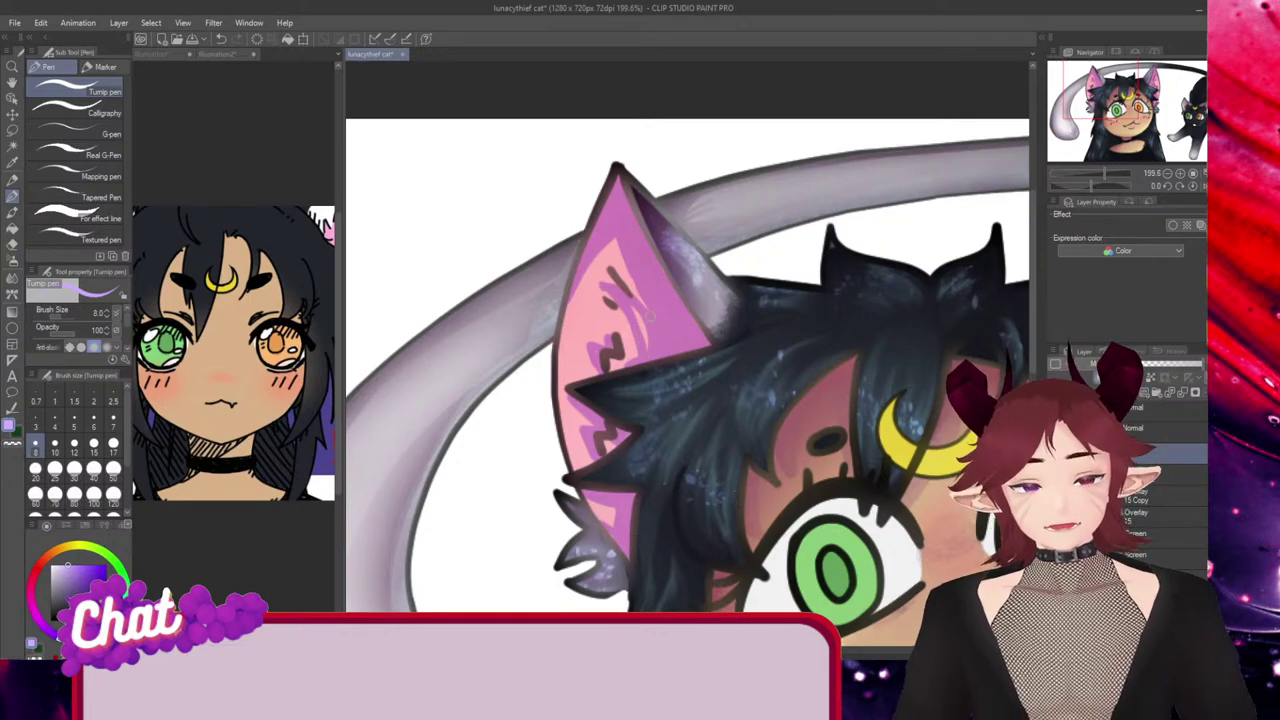
pyautogui.moveTo(632, 306); pyautogui.dragTo(644, 350)
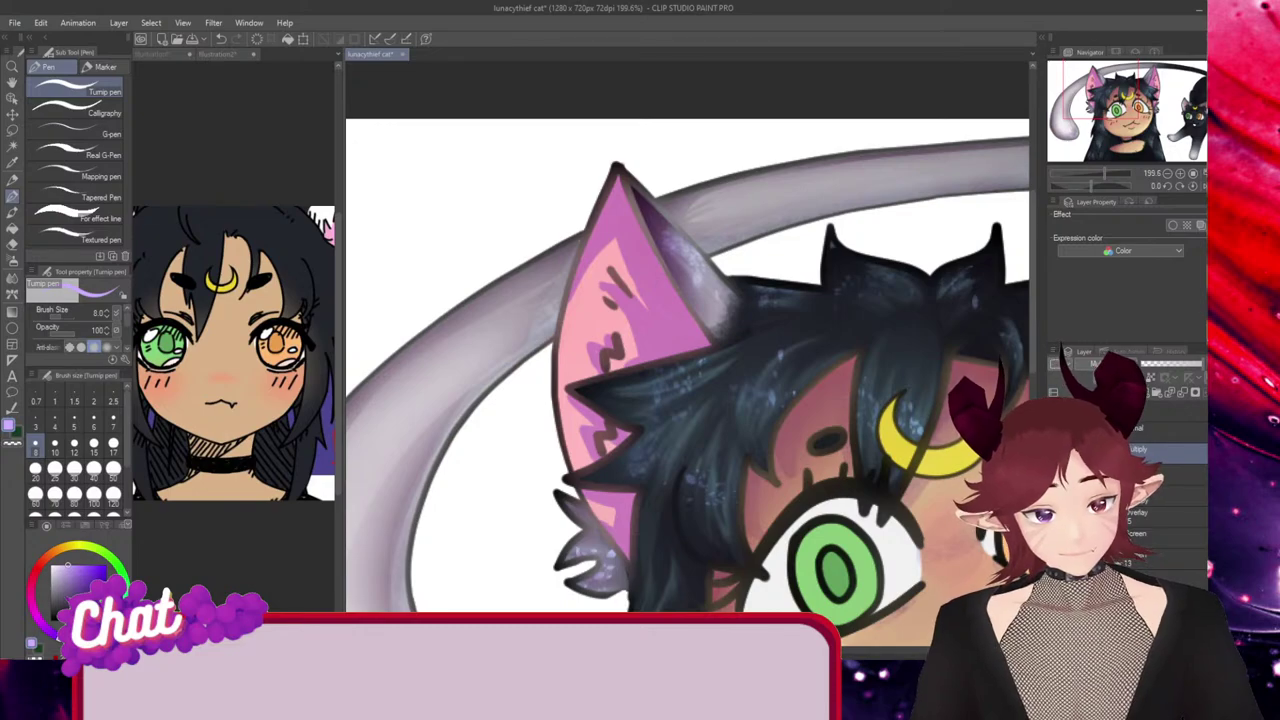
# Lighten the purple shading inside the ear above the orange eye using the Kneaded eraser at size 50 and opacity 31.
pyautogui.moveTo(782, 362); pyautogui.dragTo(621, 362)
pyautogui.press('e')
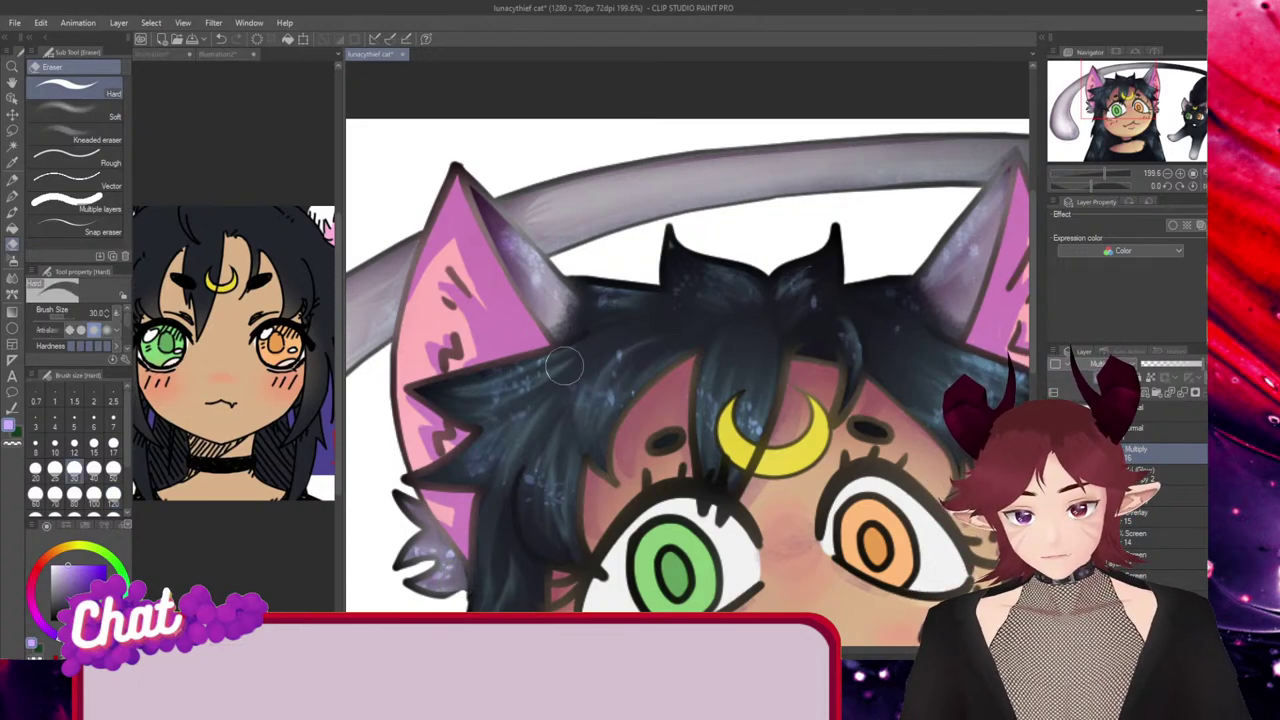
pyautogui.click(12, 196)
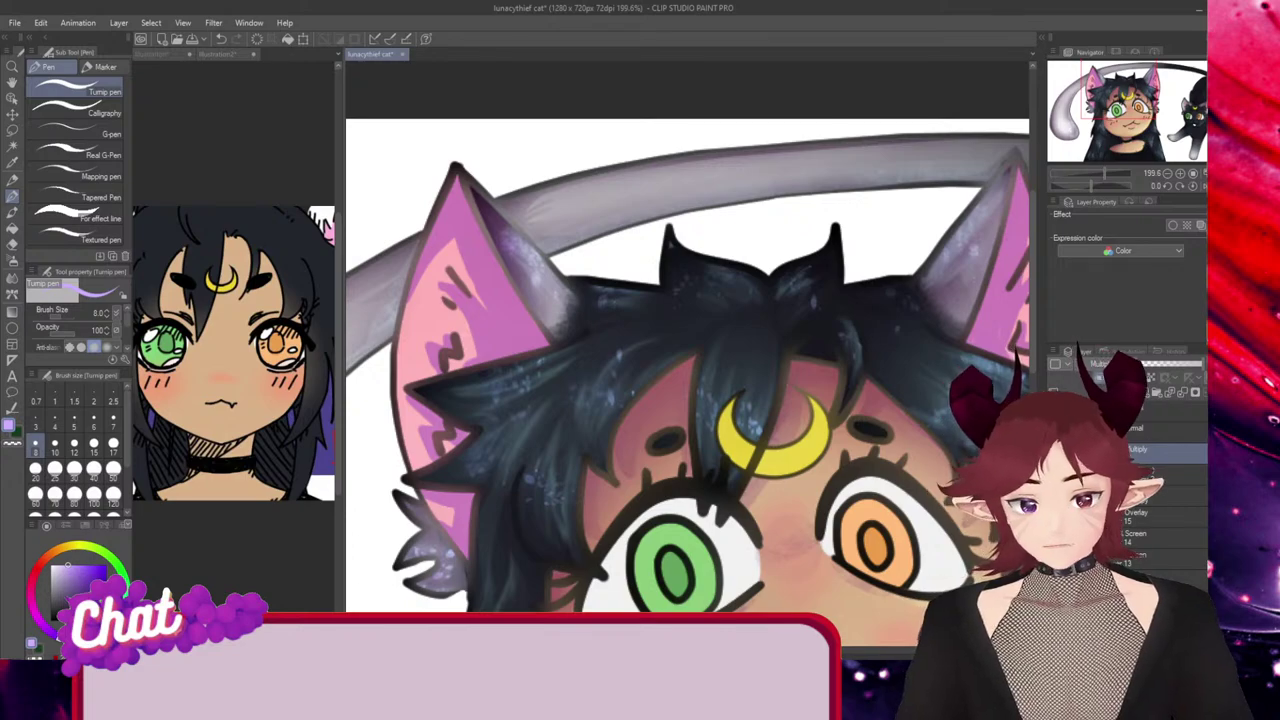
pyautogui.moveTo(1017, 331); pyautogui.dragTo(749, 331)
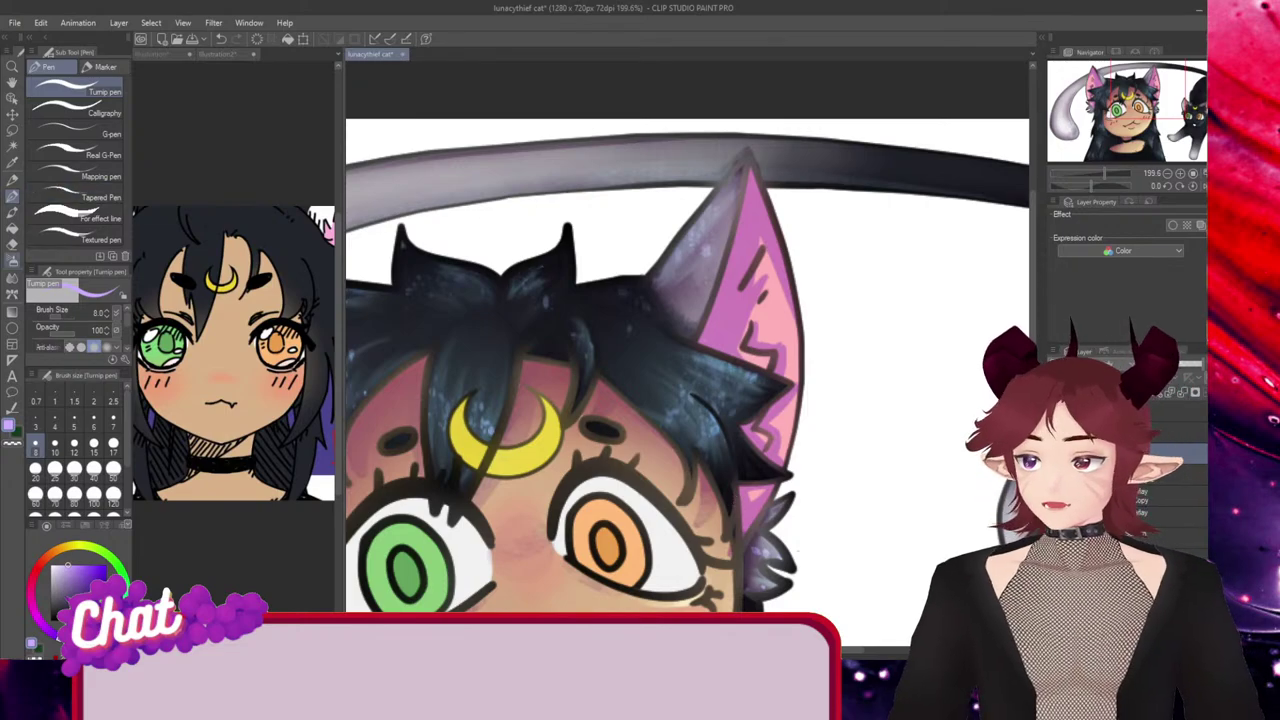
pyautogui.press('e')
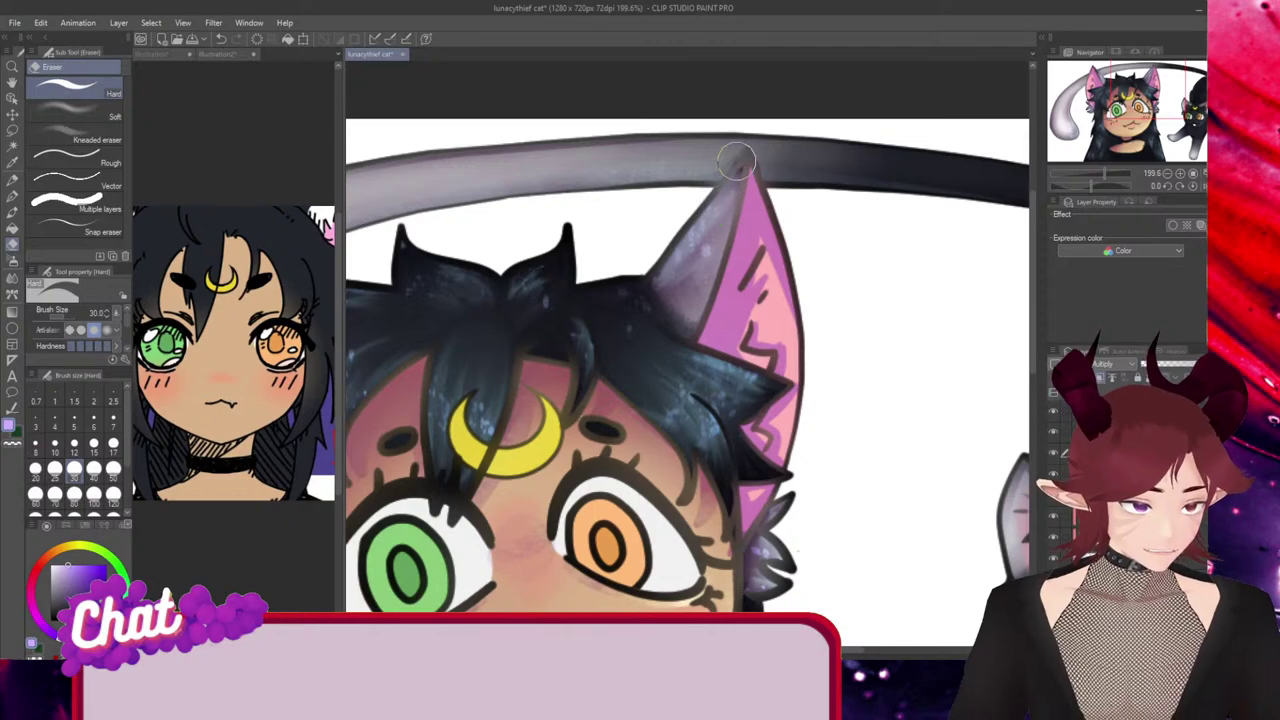
pyautogui.moveTo(736, 160); pyautogui.dragTo(770, 176)
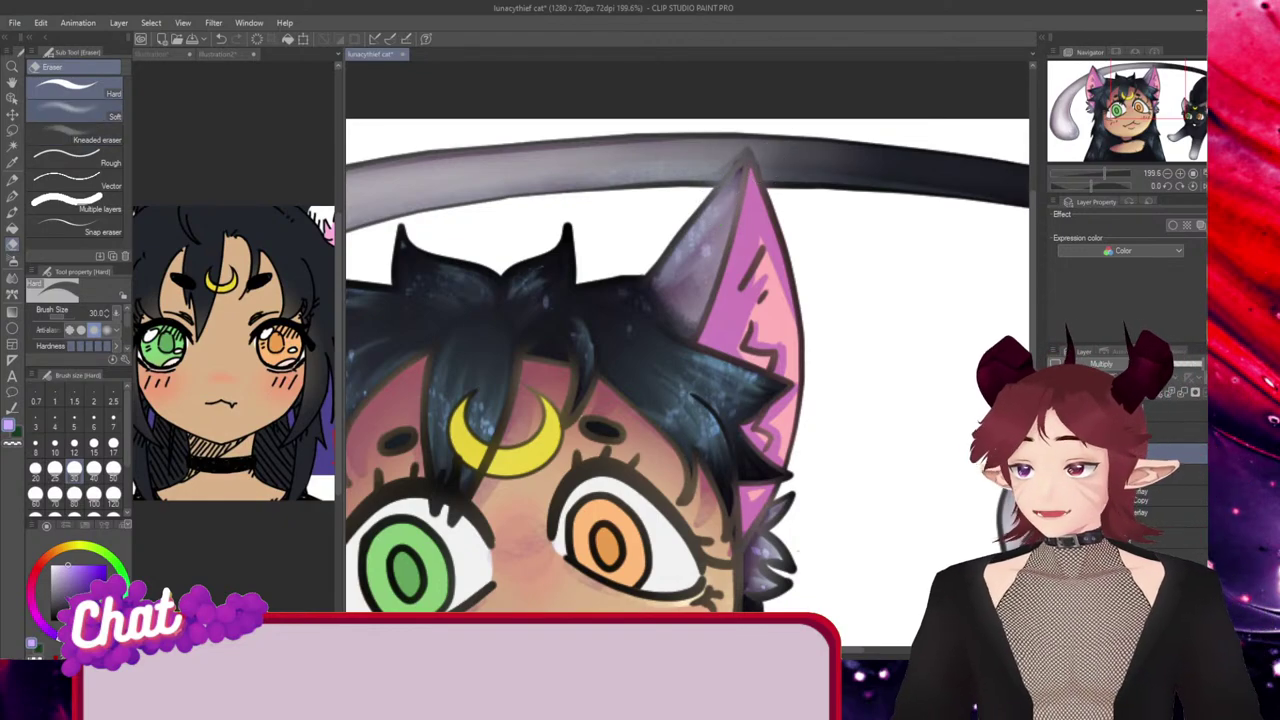
pyautogui.click(75, 139)
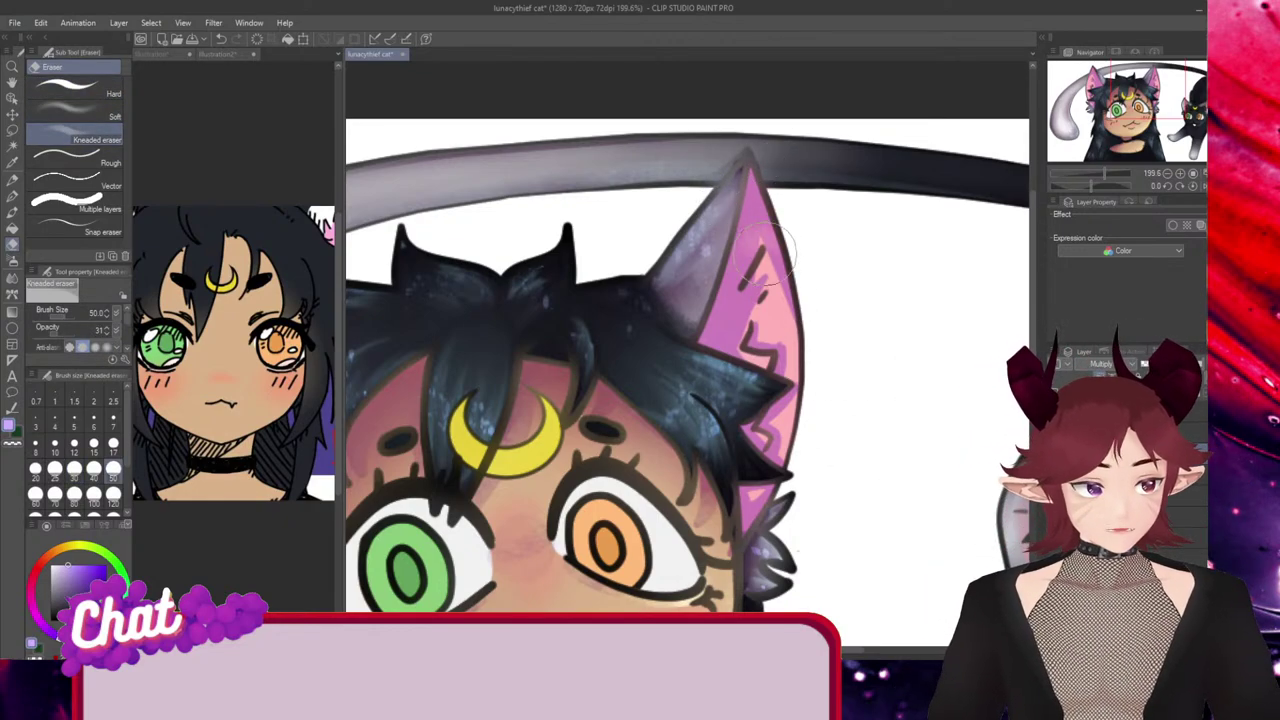
pyautogui.moveTo(766, 253); pyautogui.dragTo(724, 364)
pyautogui.moveTo(757, 186)
pyautogui.mouseDown()
pyautogui.moveTo(761, 354)
pyautogui.moveTo(735, 528)
pyautogui.mouseUp()
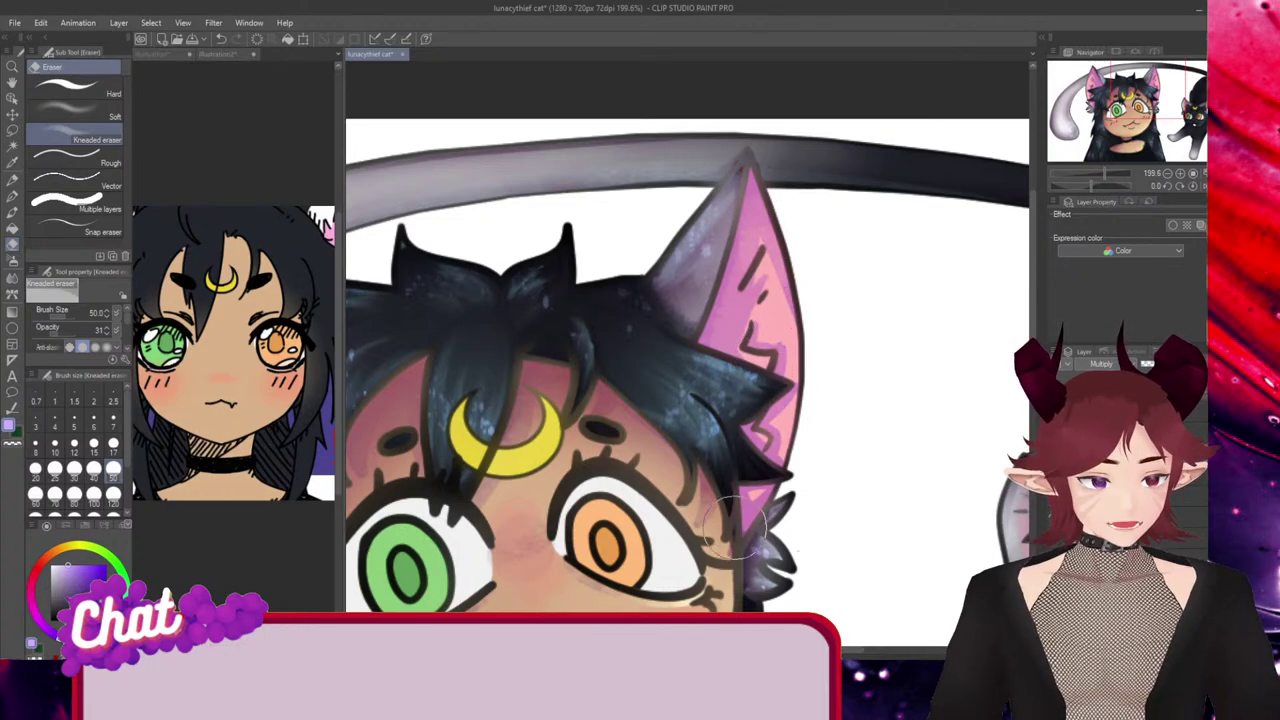
# Lighten the purple shading at the base of the ear above the orange eye and throughout the ear above the green eye.
pyautogui.moveTo(780, 414); pyautogui.dragTo(750, 522)
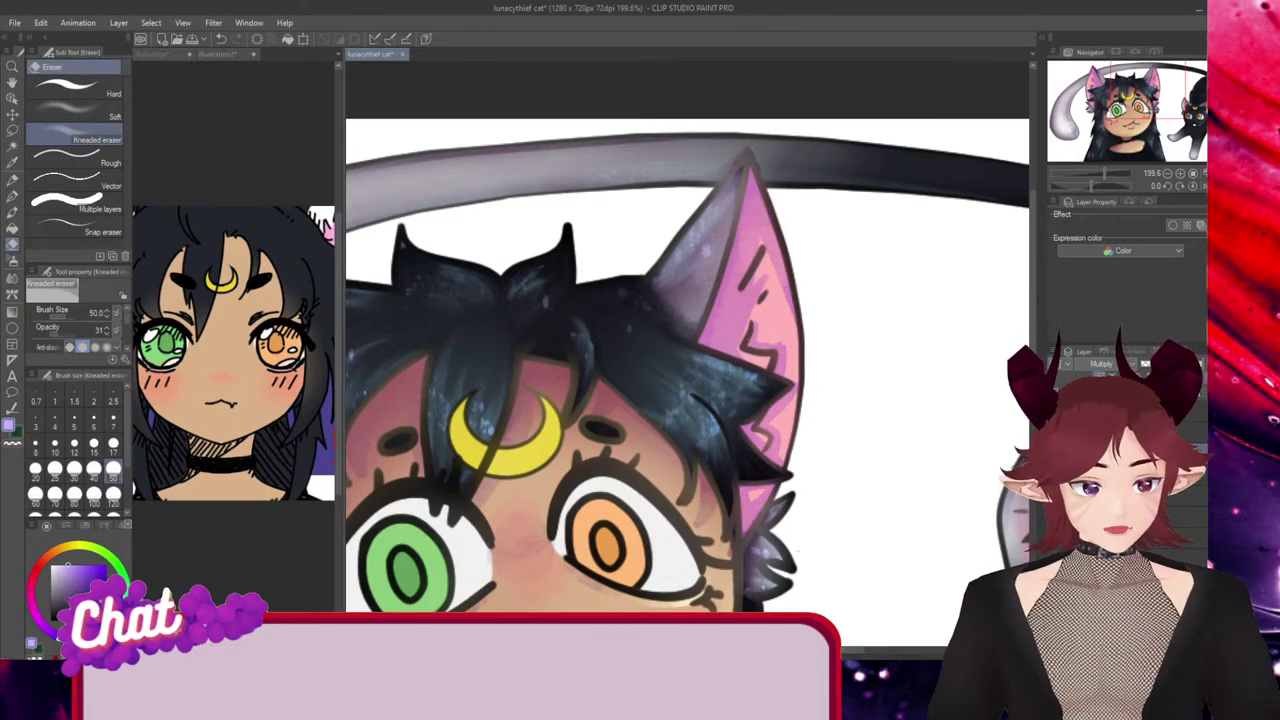
pyautogui.moveTo(850, 650); pyautogui.dragTo(752, 650)
pyautogui.moveTo(536, 236); pyautogui.dragTo(527, 399)
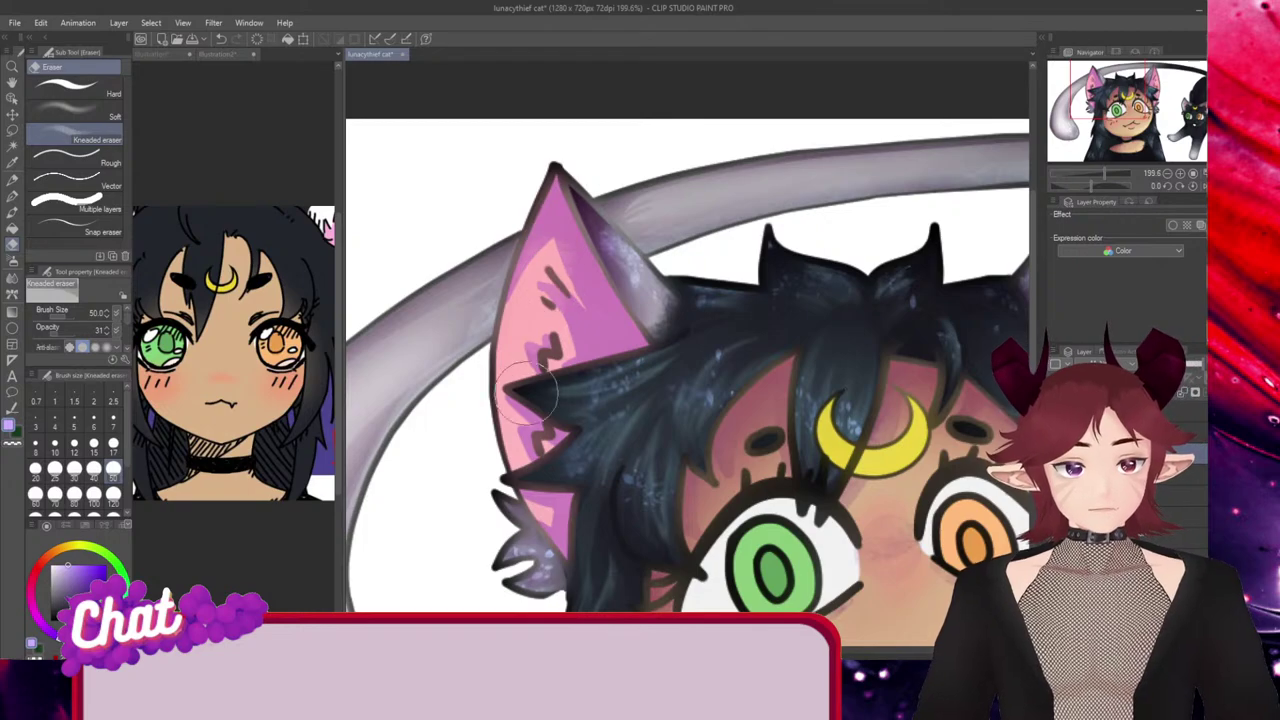
pyautogui.moveTo(544, 262); pyautogui.dragTo(579, 386)
pyautogui.moveTo(556, 238); pyautogui.dragTo(586, 336)
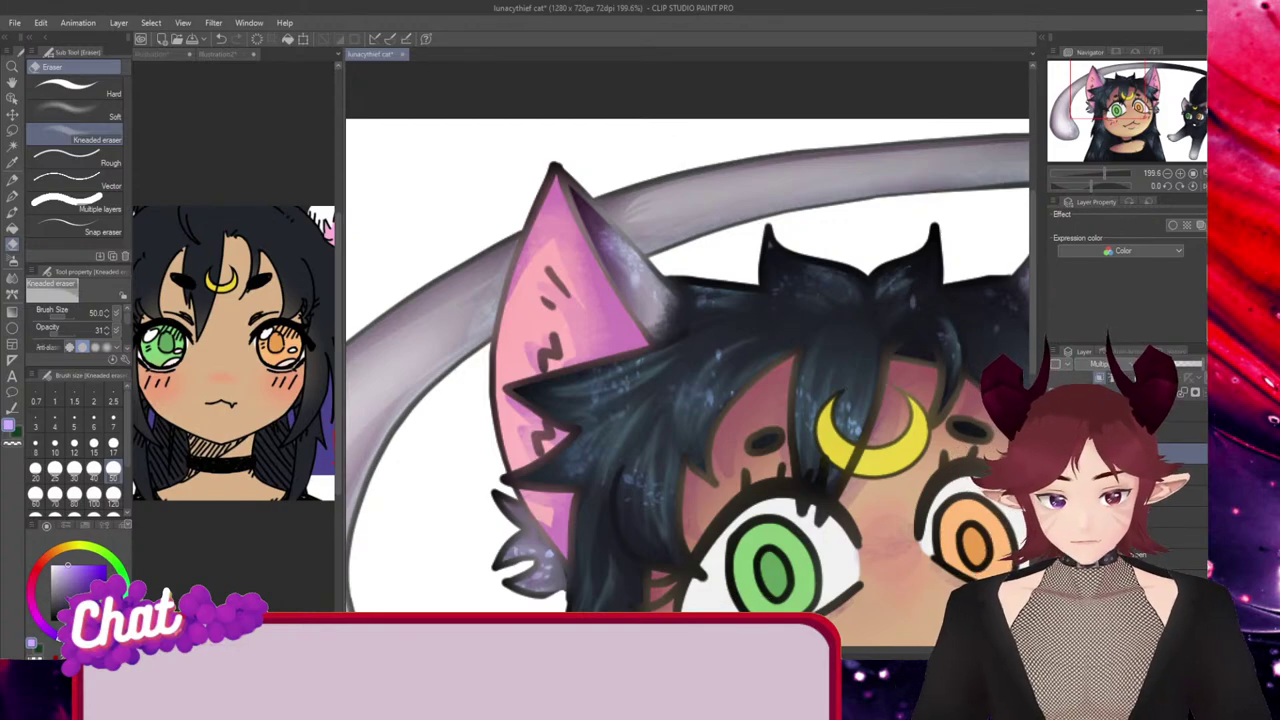
# Sample the pink inside the ear, shift its hue to a pale yellow, and choose the Turnip pen.
pyautogui.hscroll(3, 688, 370)
pyautogui.hscroll(-1, 688, 370)
pyautogui.hscroll(2, 688, 370)
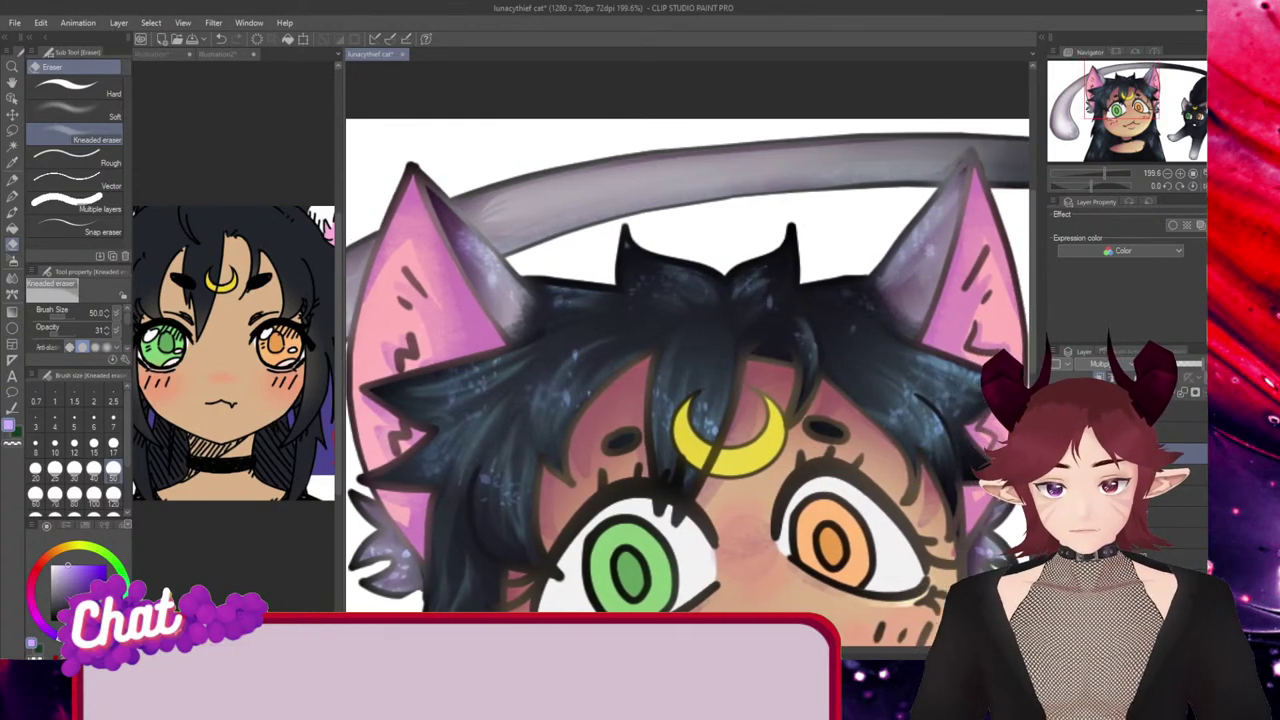
pyautogui.hscroll(-1, 688, 370)
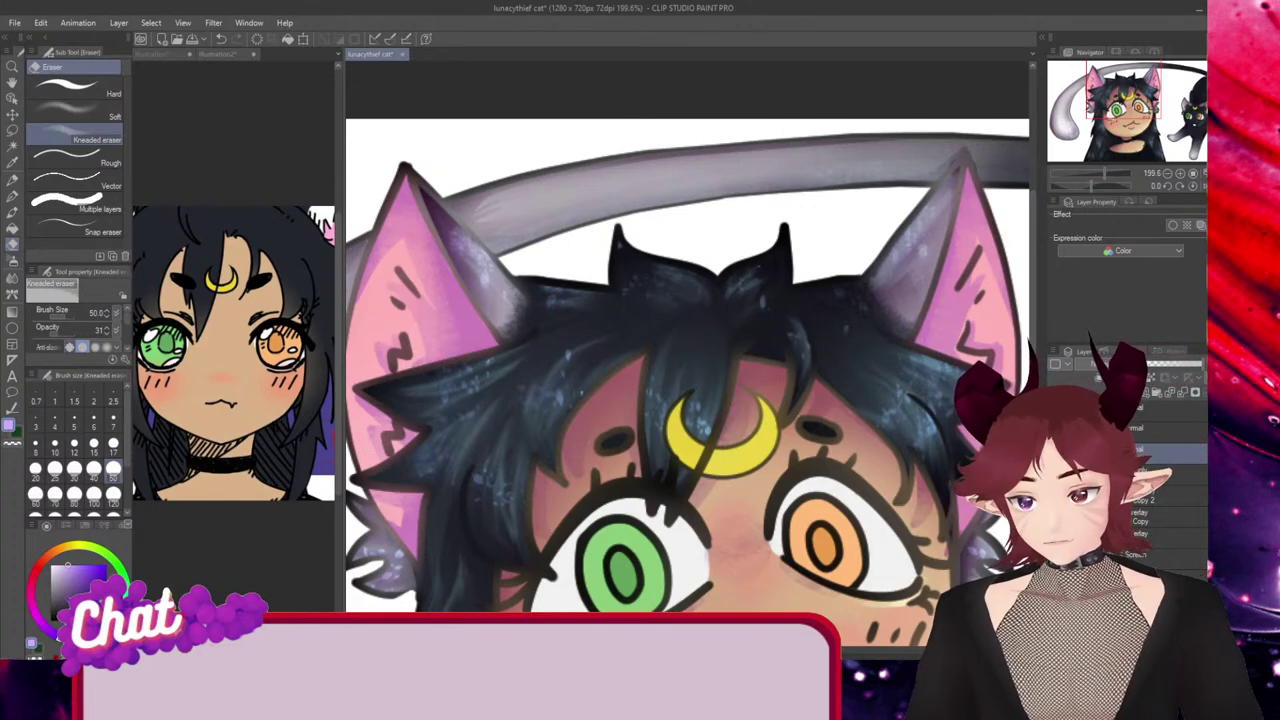
pyautogui.keyDown('alt'); pyautogui.click(364, 329); pyautogui.keyUp('alt')
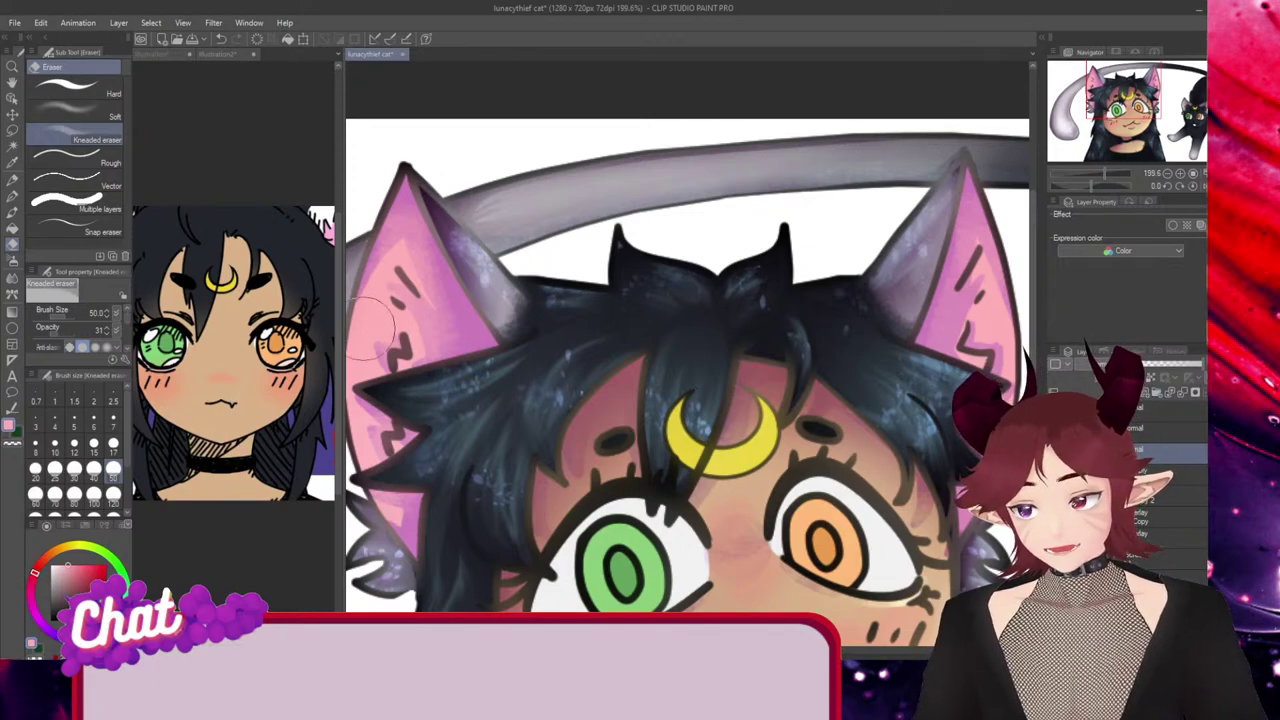
pyautogui.moveTo(35, 572); pyautogui.dragTo(78, 545)
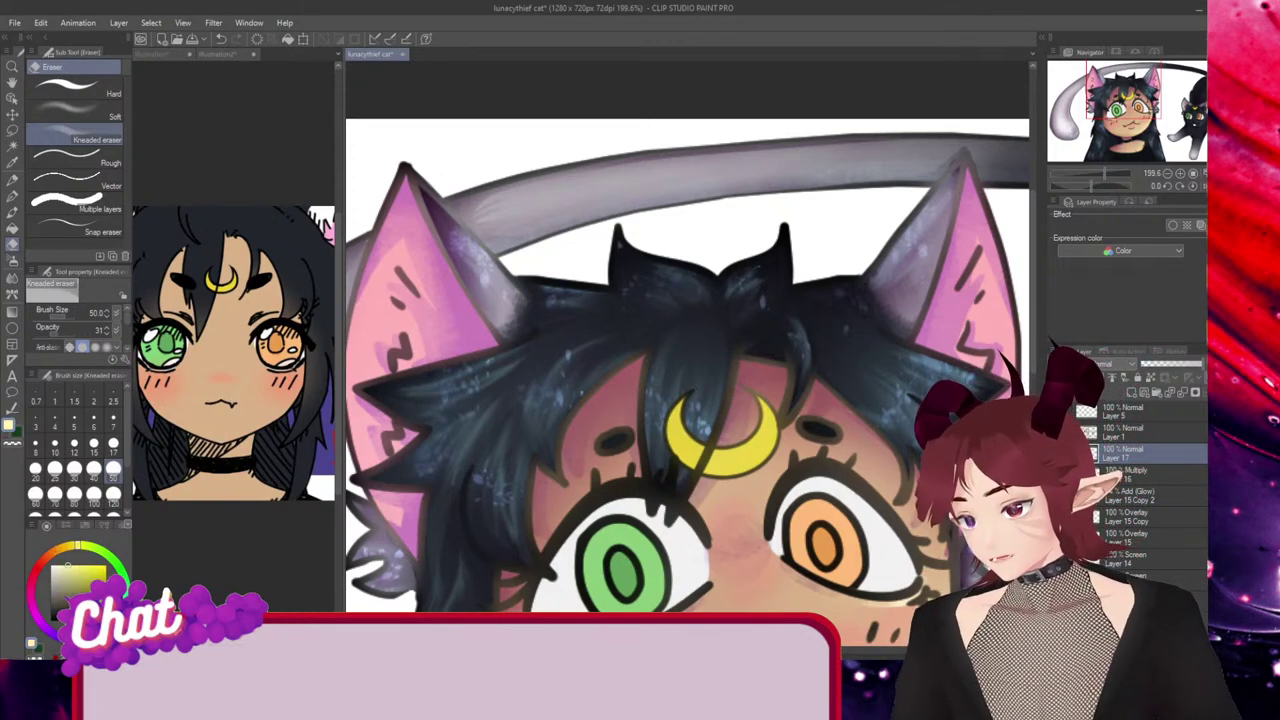
pyautogui.click(12, 196)
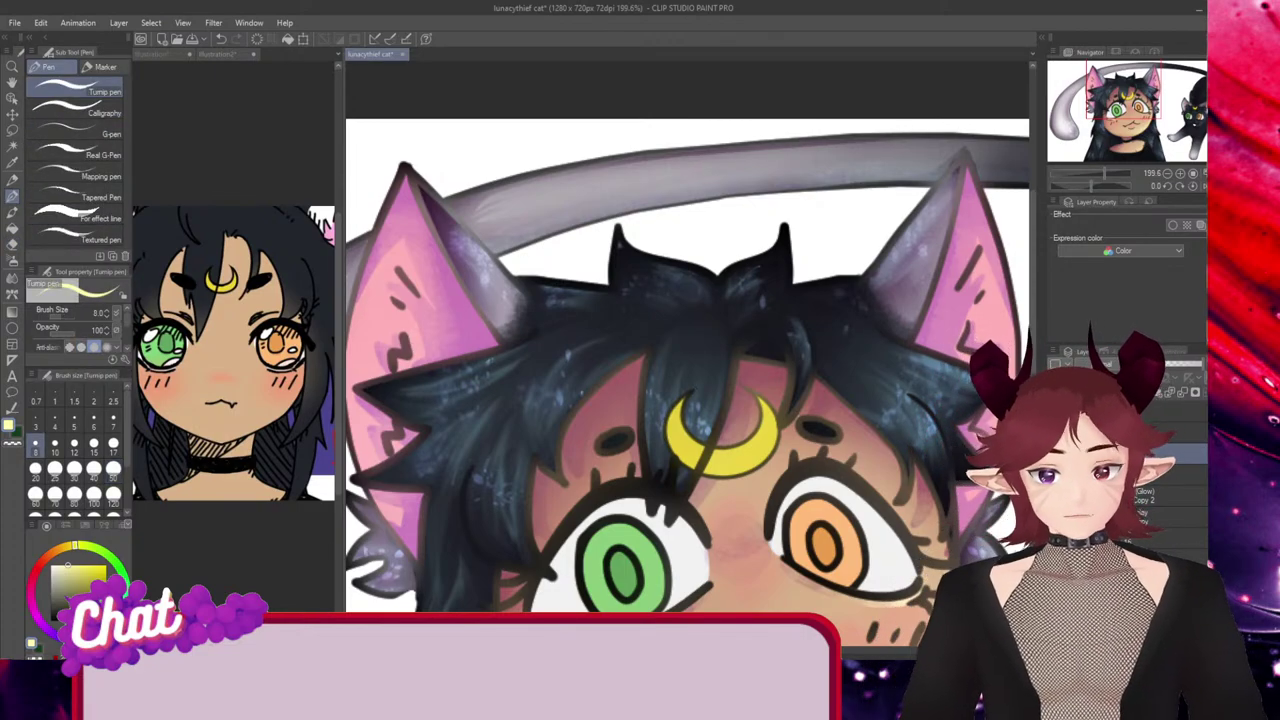
# Draw a pale yellow highlight along the outer inside edge of the ear above the orange eye with the Turnip pen at size 8.
pyautogui.hotkey('ctrl', '+')
pyautogui.hotkey('ctrl', '+')
pyautogui.hotkey('ctrl', '+')
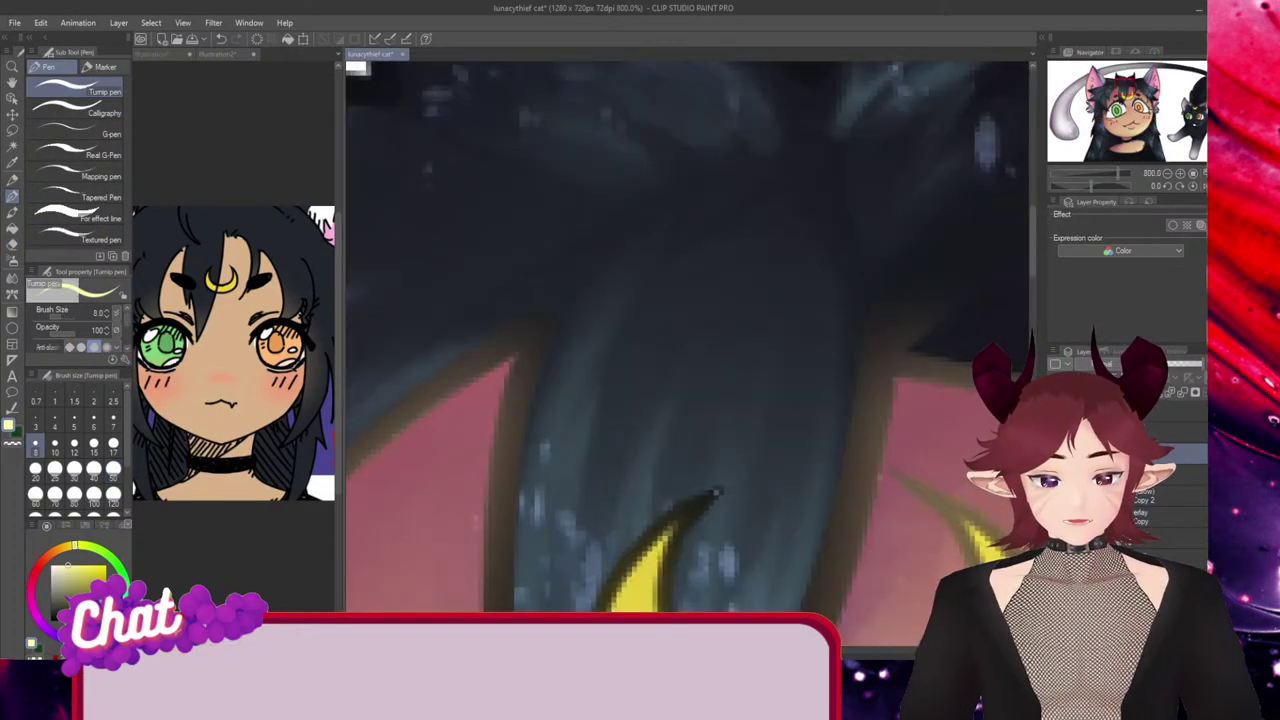
pyautogui.hotkey('ctrl', '-')
pyautogui.hotkey('ctrl', '-')
pyautogui.hotkey('ctrl', '-')
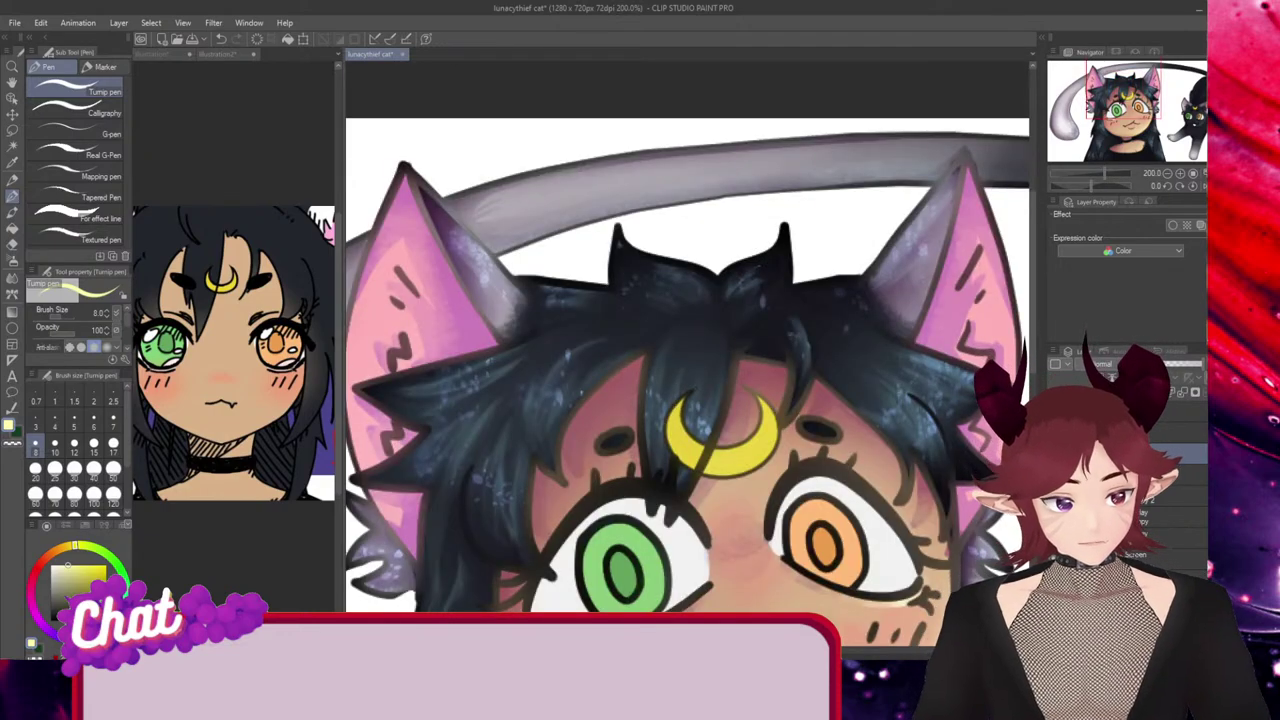
pyautogui.hscroll(3, 753, 355)
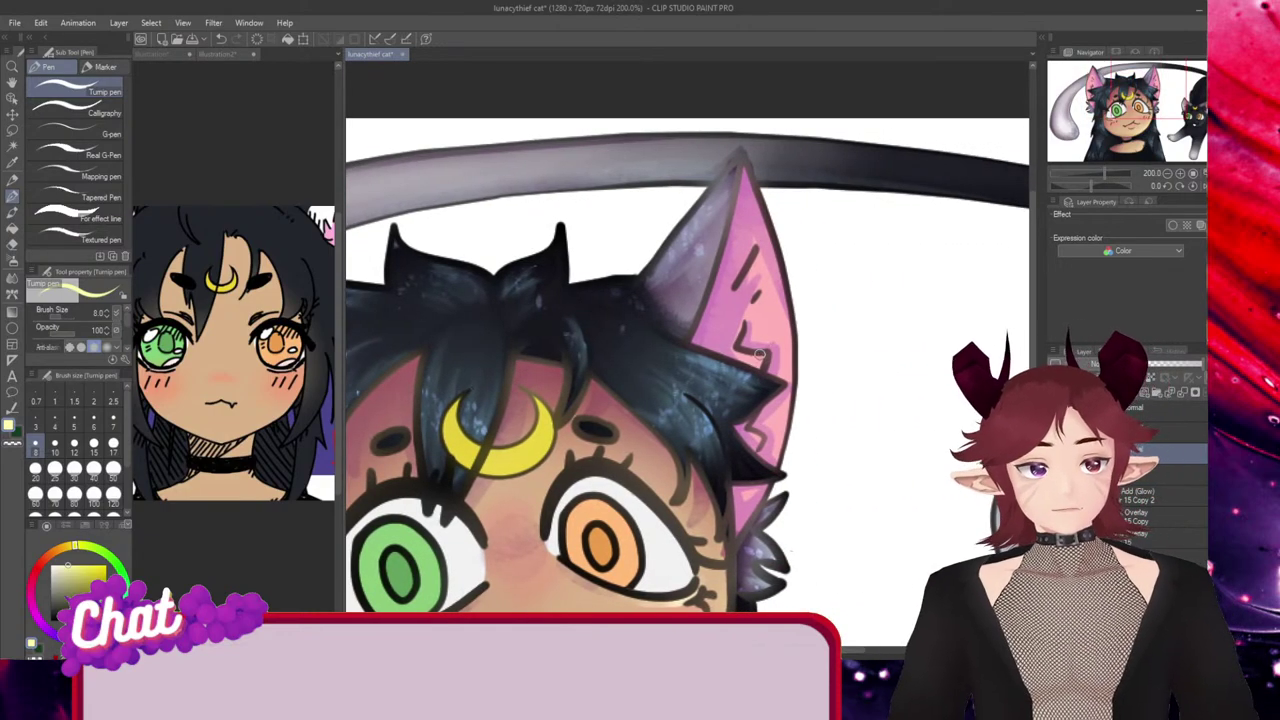
pyautogui.moveTo(771, 224)
pyautogui.mouseDown()
pyautogui.moveTo(785, 342)
pyautogui.moveTo(770, 448)
pyautogui.mouseUp()
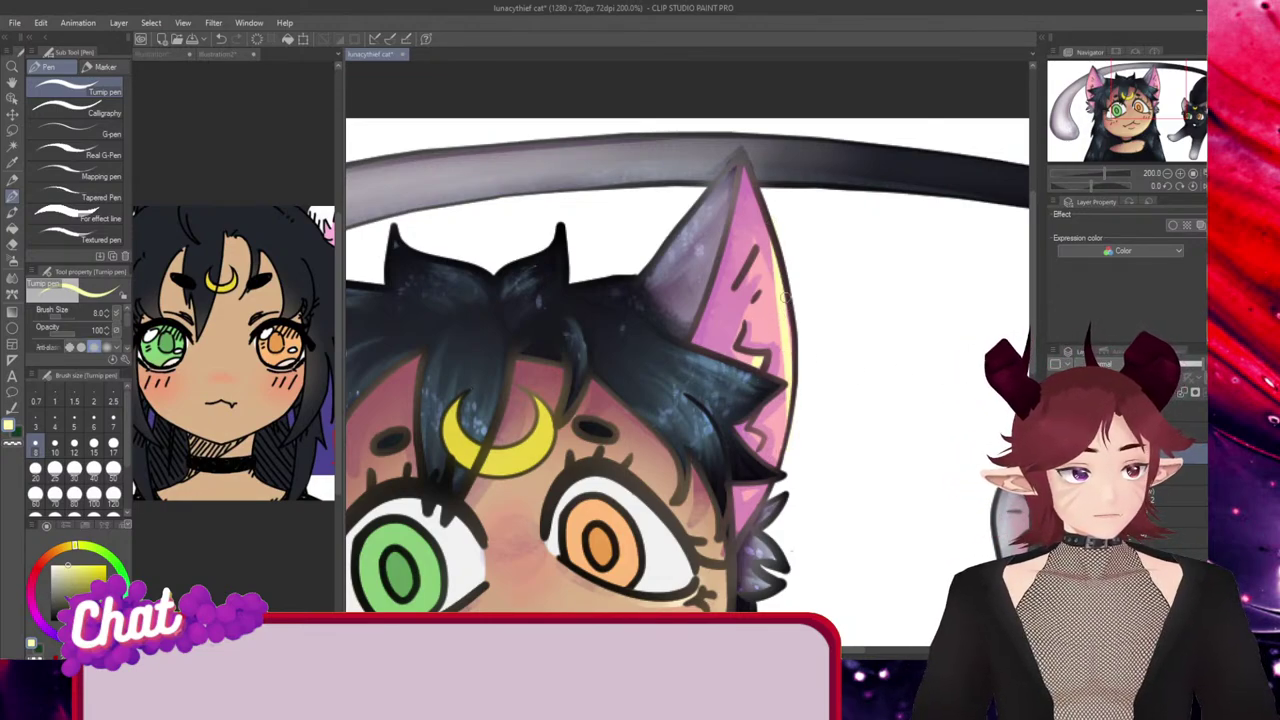
pyautogui.moveTo(785, 297); pyautogui.dragTo(787, 370)
pyautogui.moveTo(755, 187)
pyautogui.mouseDown()
pyautogui.moveTo(773, 241)
pyautogui.moveTo(777, 345)
pyautogui.mouseUp()
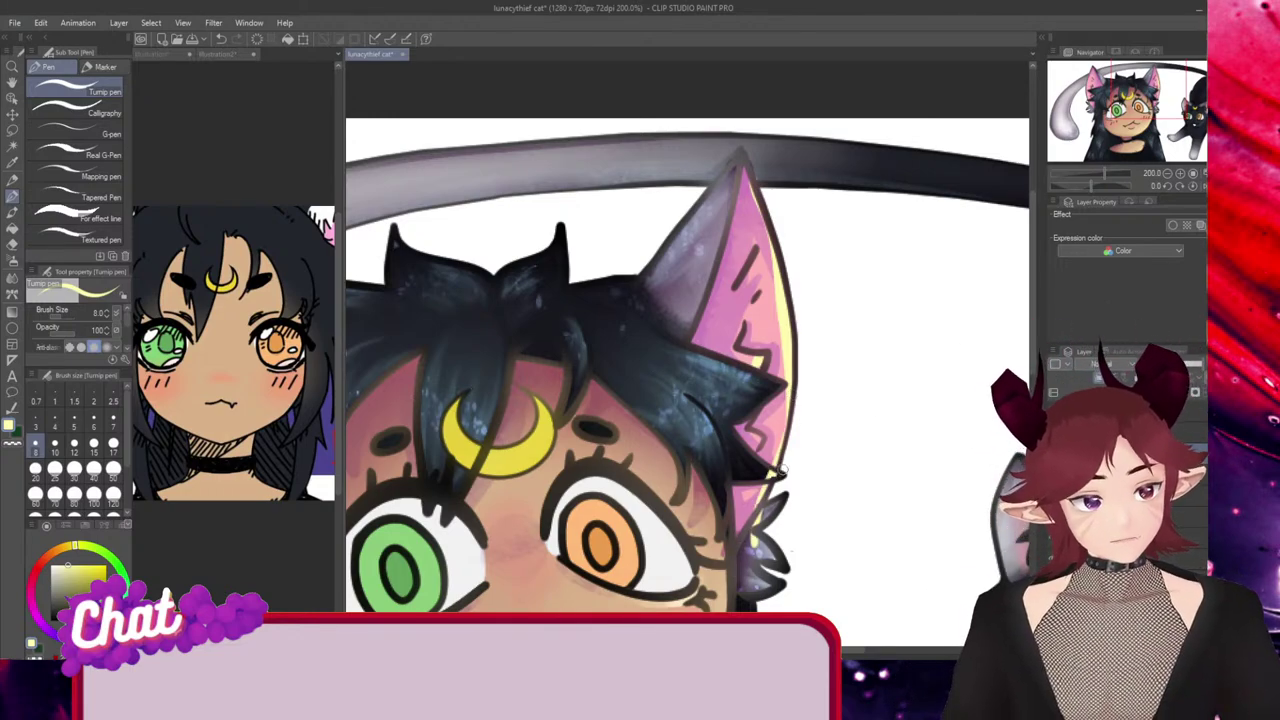
# Clean up the edge highlight with the Hard eraser and add pale yellow strokes beside the fur marks in the ear above the orange eye.
pyautogui.press('e')
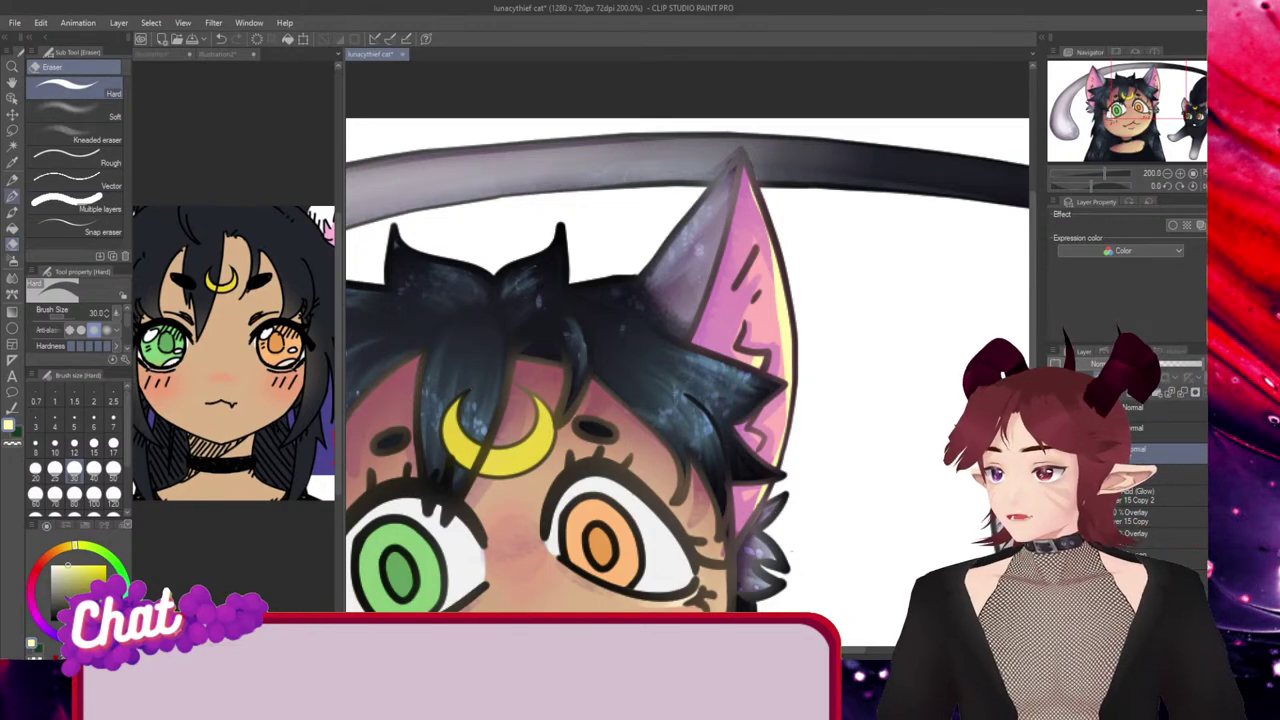
pyautogui.press('p')
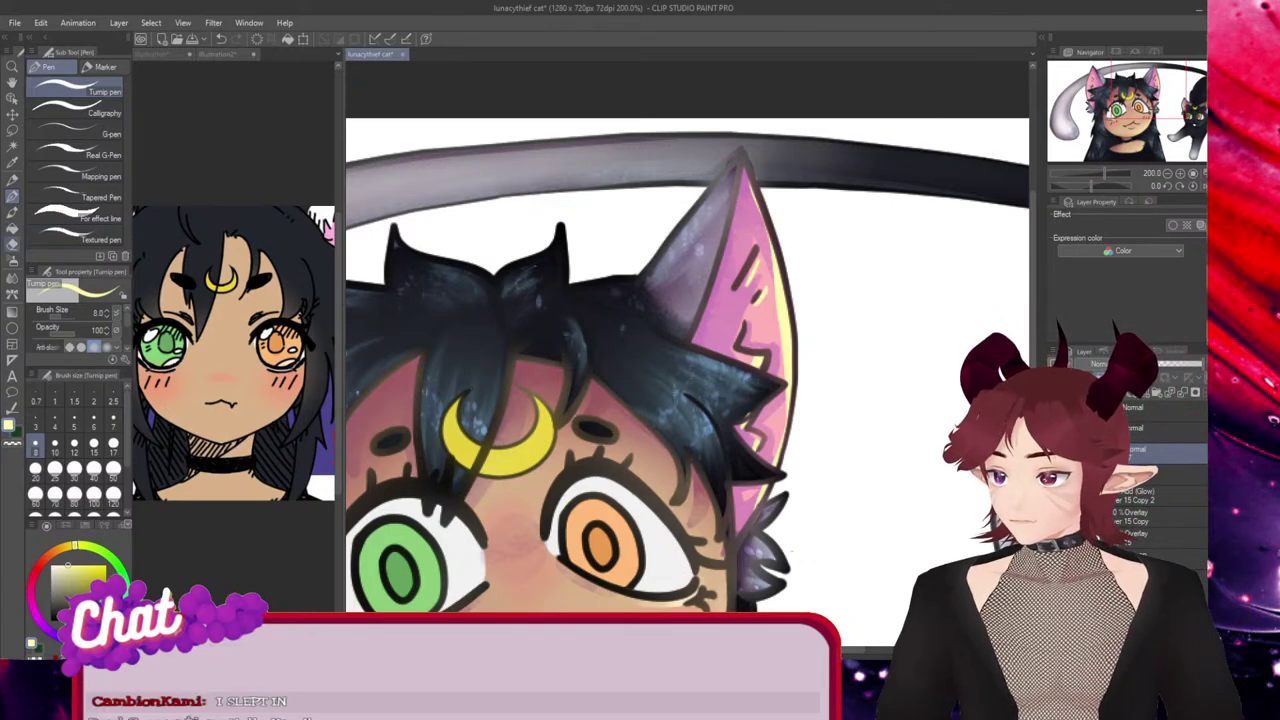
pyautogui.click(12, 244)
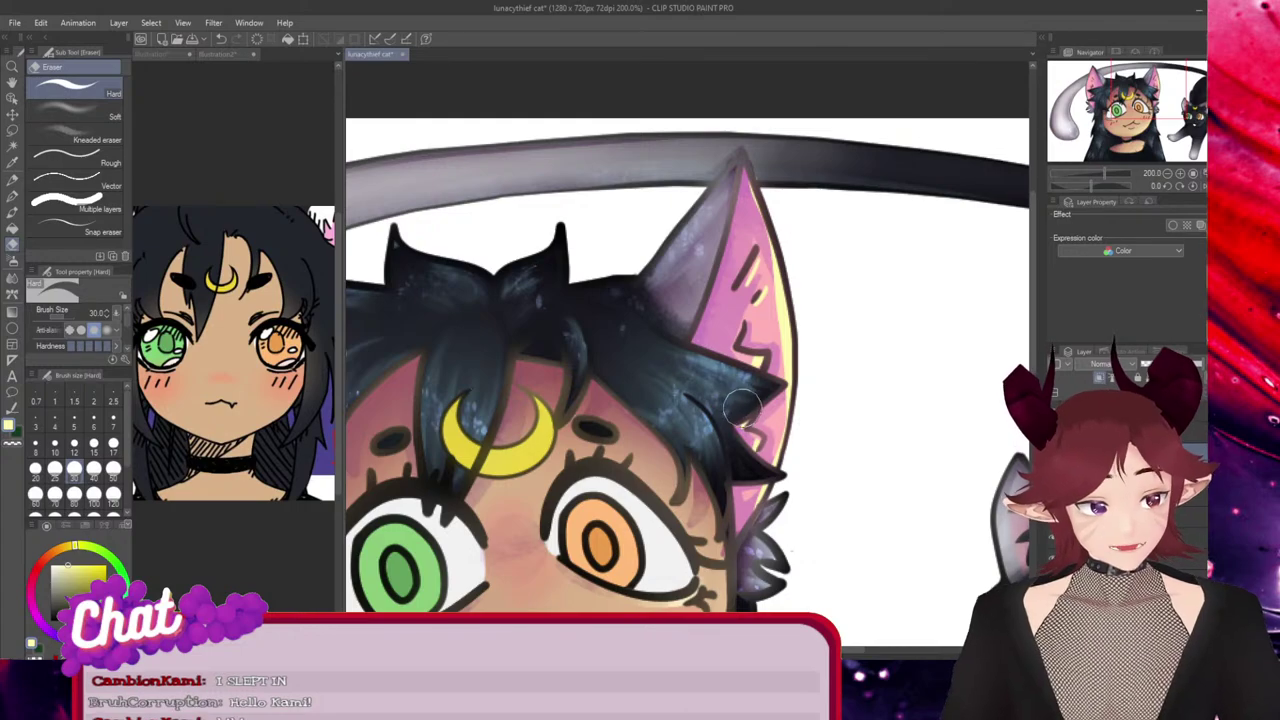
pyautogui.click(12, 196)
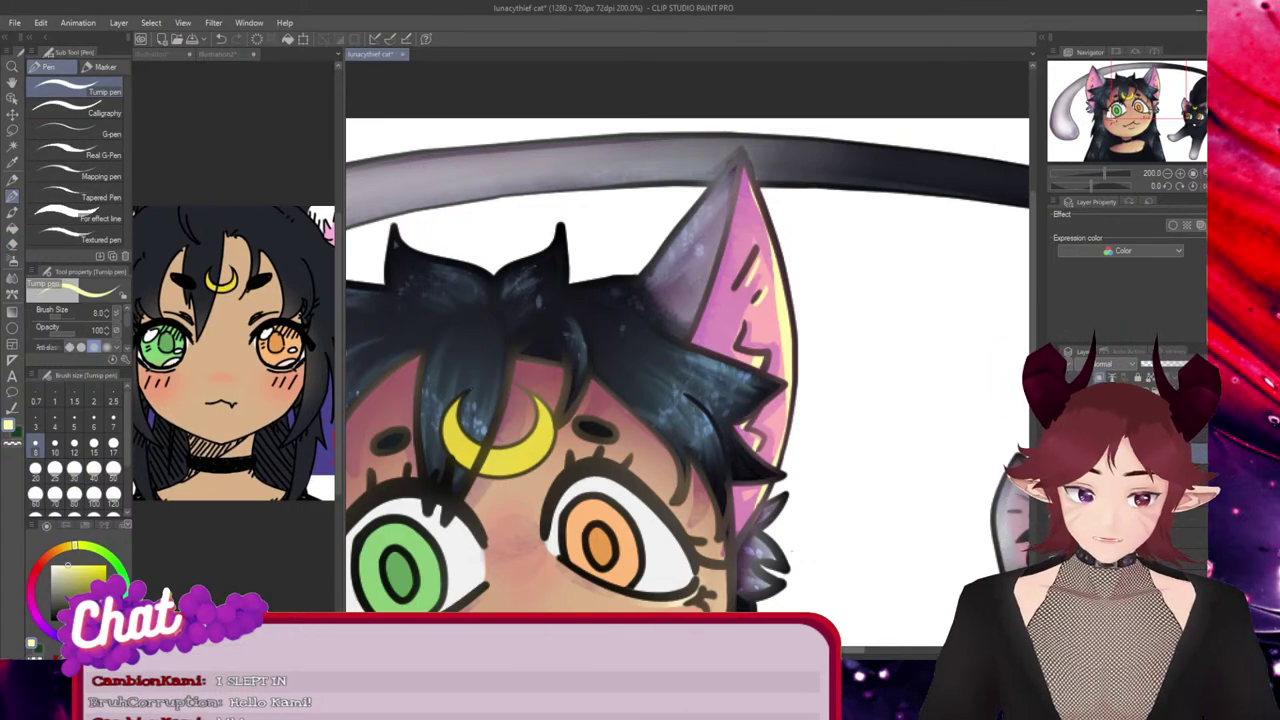
# Add pale yellow highlight strokes beside the fur marks in the ear above the green eye, redoing unsatisfactory strokes.
pyautogui.hscroll(-3, 687, 380)
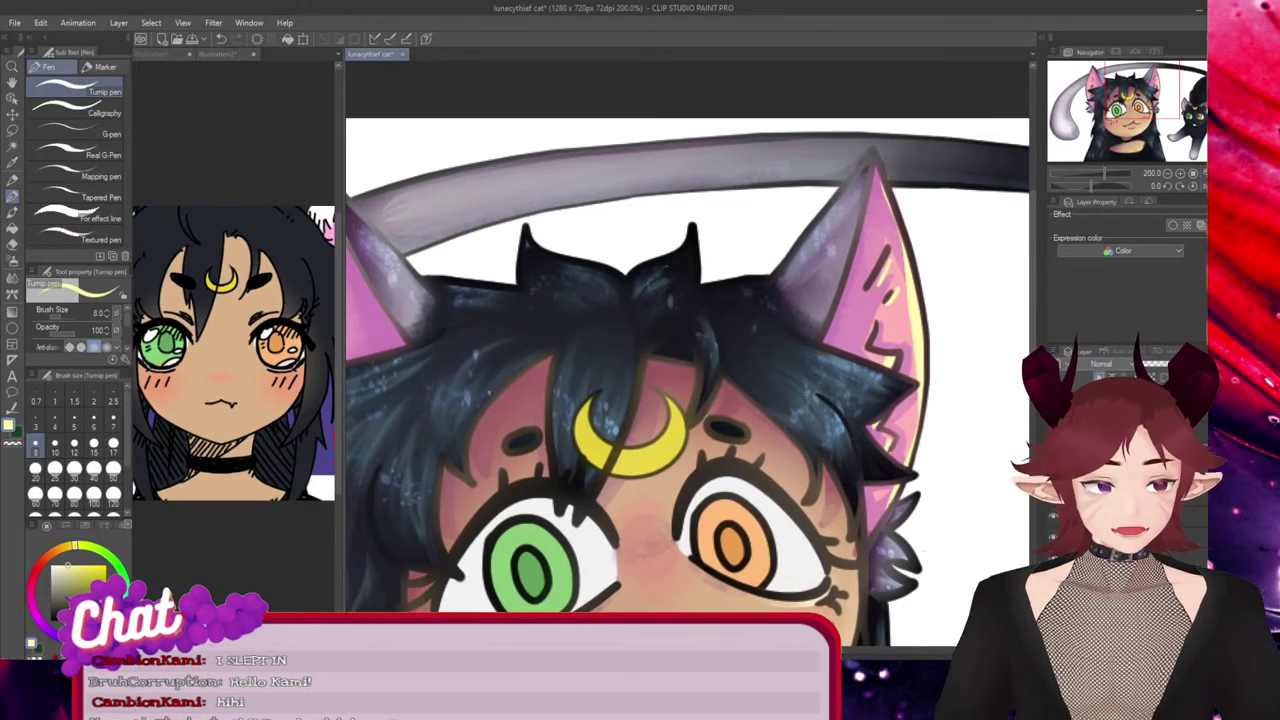
pyautogui.hscroll(-5, 687, 380)
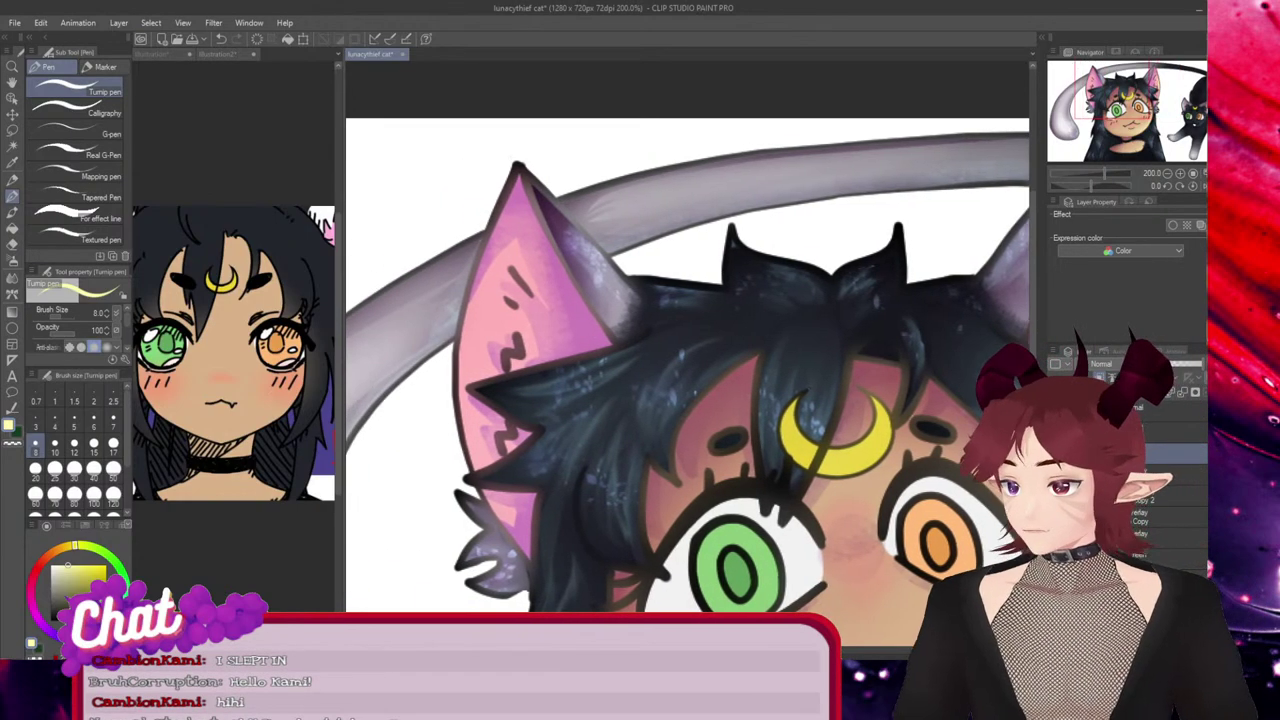
pyautogui.moveTo(1026, 394); pyautogui.dragTo(1083, 394)
pyautogui.hscroll(-1, 687, 365)
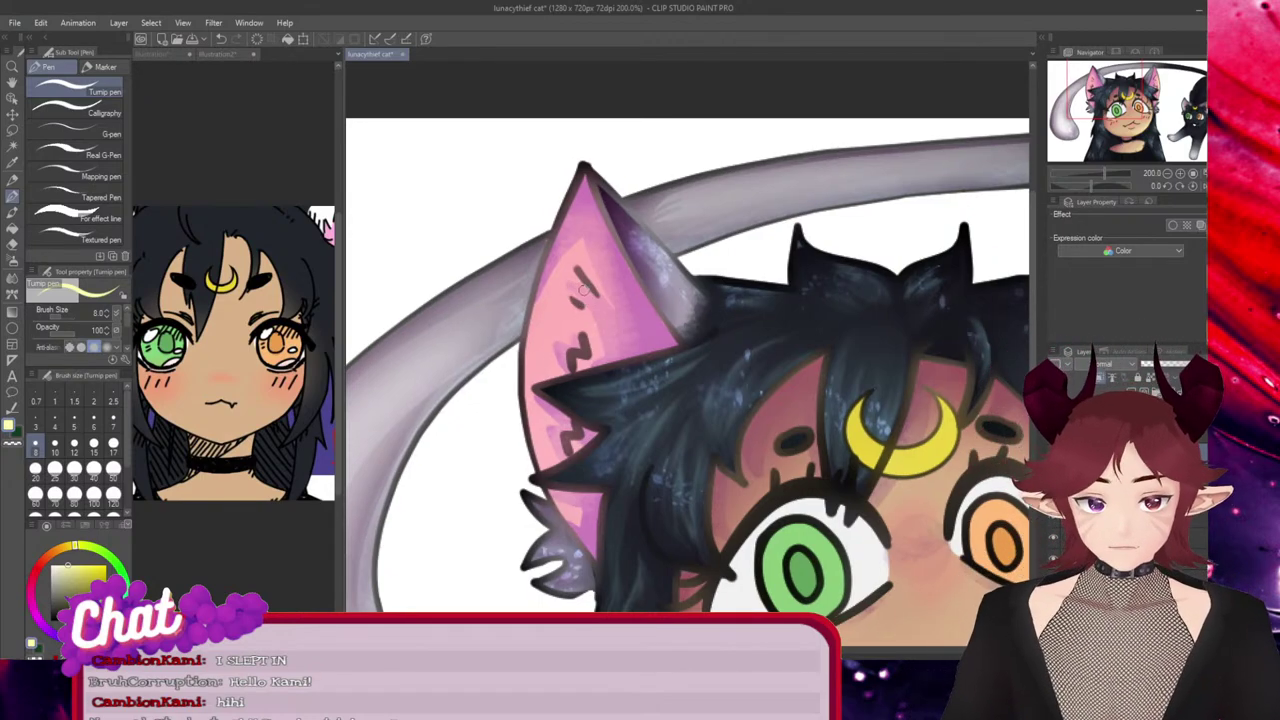
pyautogui.moveTo(574, 282); pyautogui.dragTo(592, 308)
pyautogui.hotkey('ctrl', 'z')
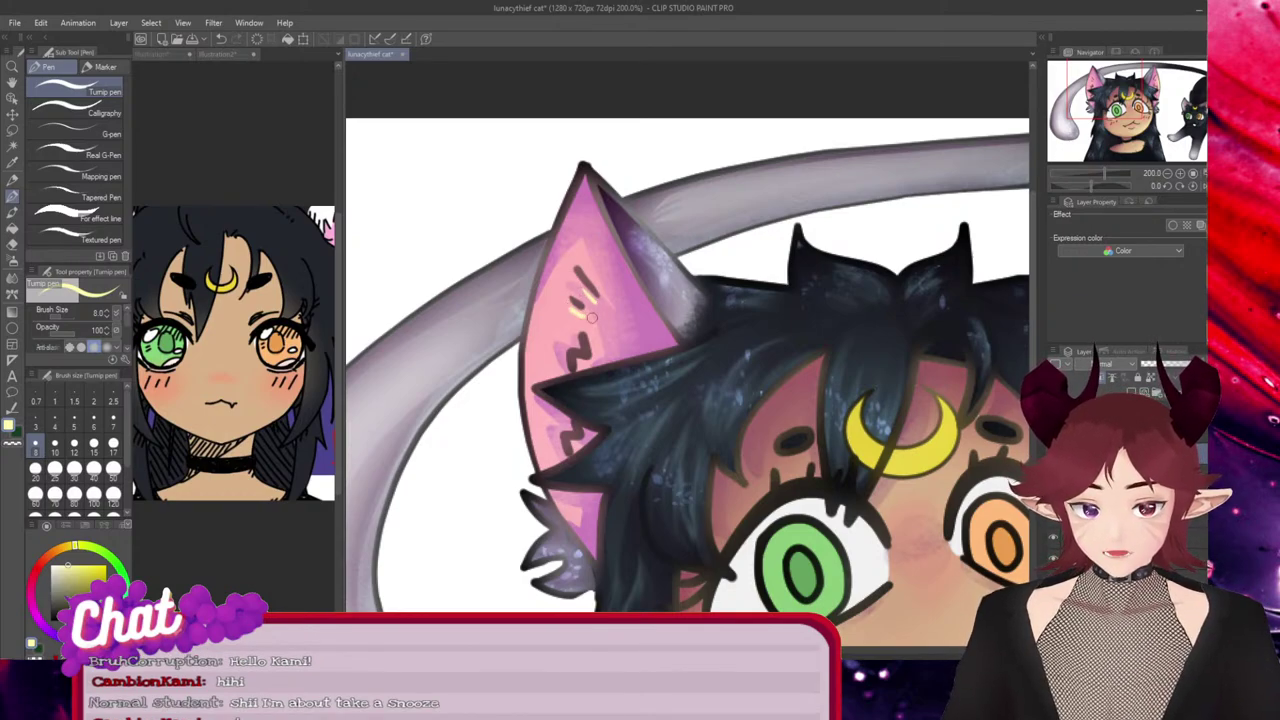
pyautogui.hotkey('ctrl', 'z')
pyautogui.moveTo(572, 308); pyautogui.dragTo(593, 318)
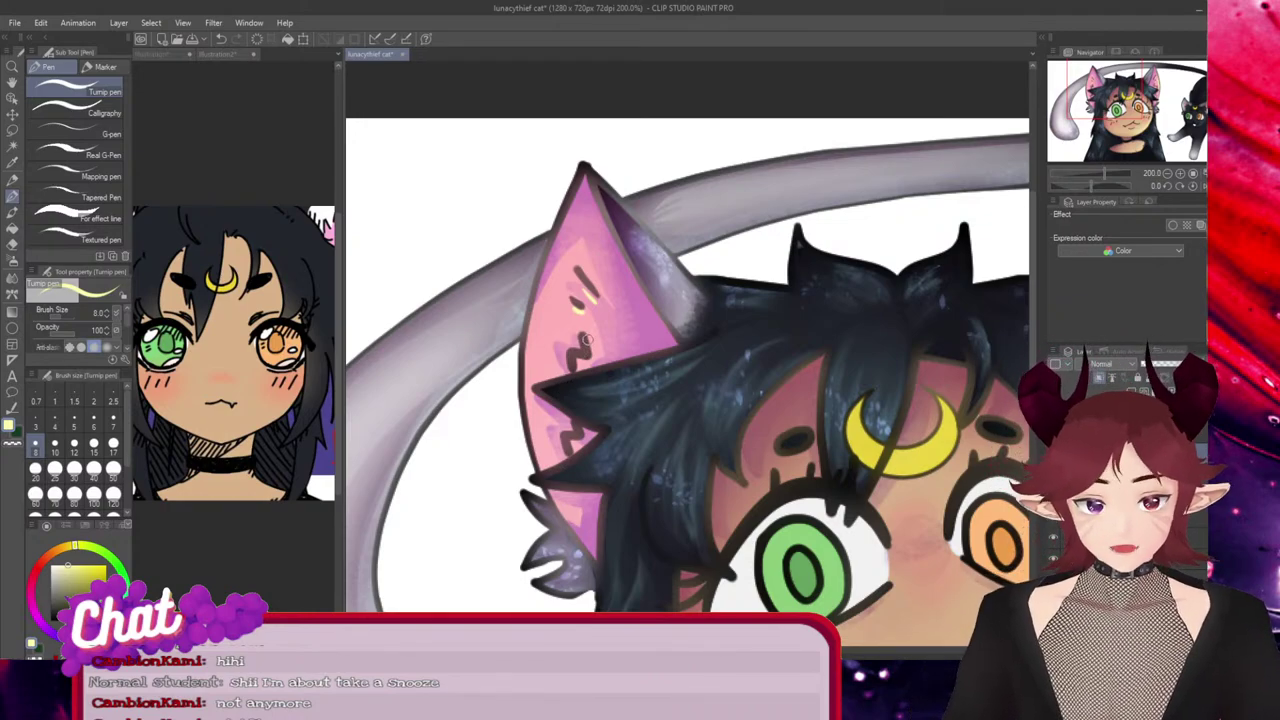
pyautogui.moveTo(588, 340); pyautogui.dragTo(596, 364)
pyautogui.hotkey('ctrl', 'z')
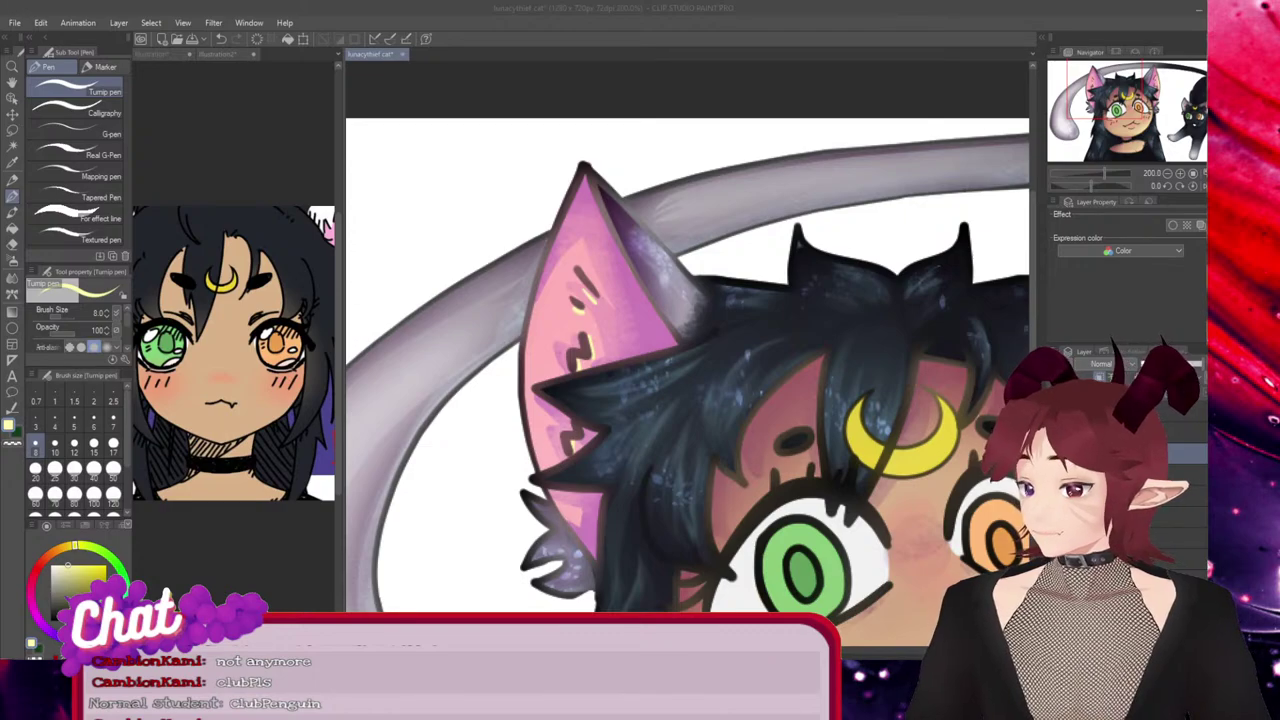
pyautogui.click(631, 357)
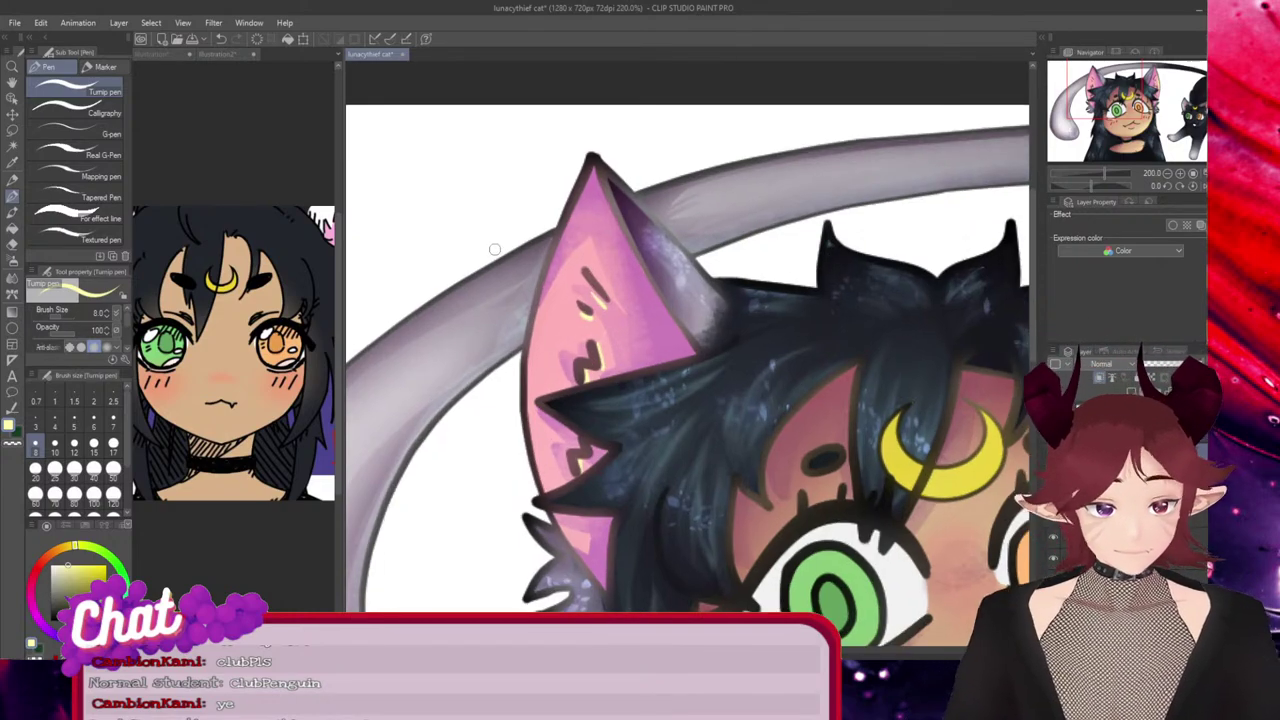
pyautogui.scroll(1, 500, 250)
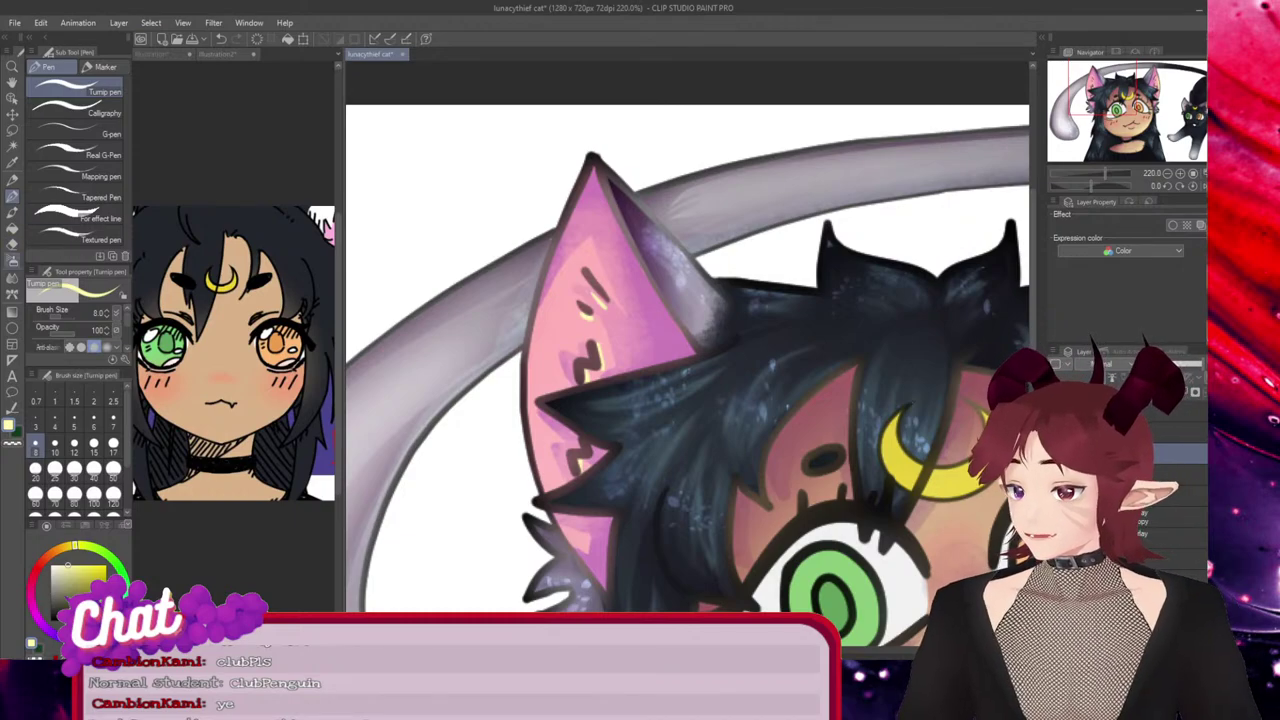
# Glaze pale yellow over the inside of the ear above the green eye using the Running color edge watercolor brush at size 50.
pyautogui.click(12, 212)
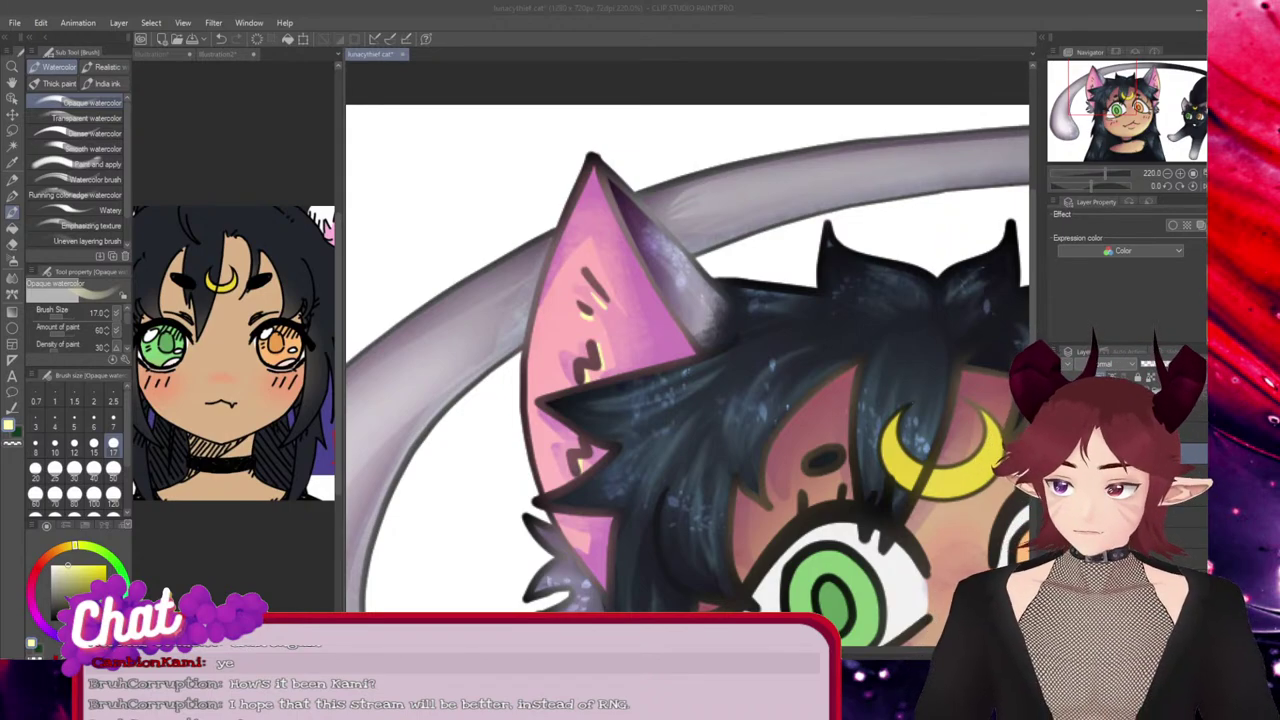
pyautogui.click(75, 194)
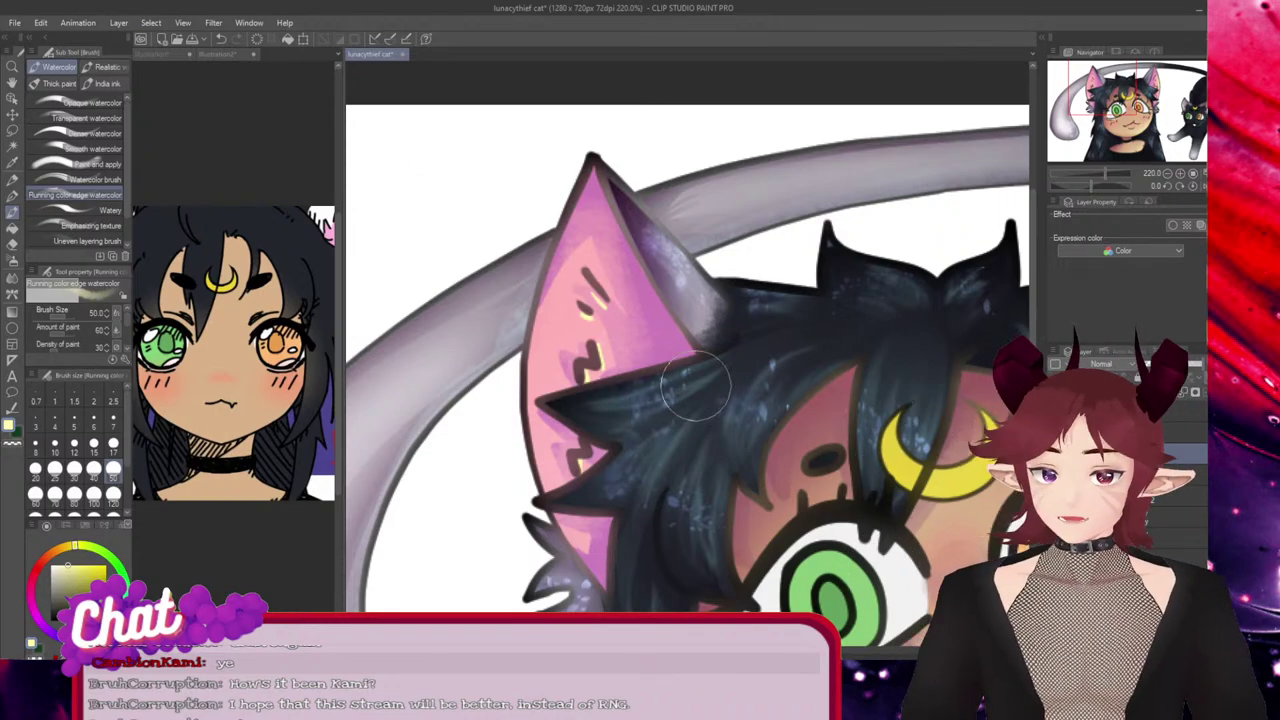
pyautogui.moveTo(590, 291)
pyautogui.mouseDown()
pyautogui.moveTo(588, 426)
pyautogui.moveTo(592, 300)
pyautogui.moveTo(625, 250)
pyautogui.moveTo(660, 330)
pyautogui.moveTo(618, 235)
pyautogui.moveTo(650, 320)
pyautogui.moveTo(700, 370)
pyautogui.moveTo(645, 480)
pyautogui.mouseUp()
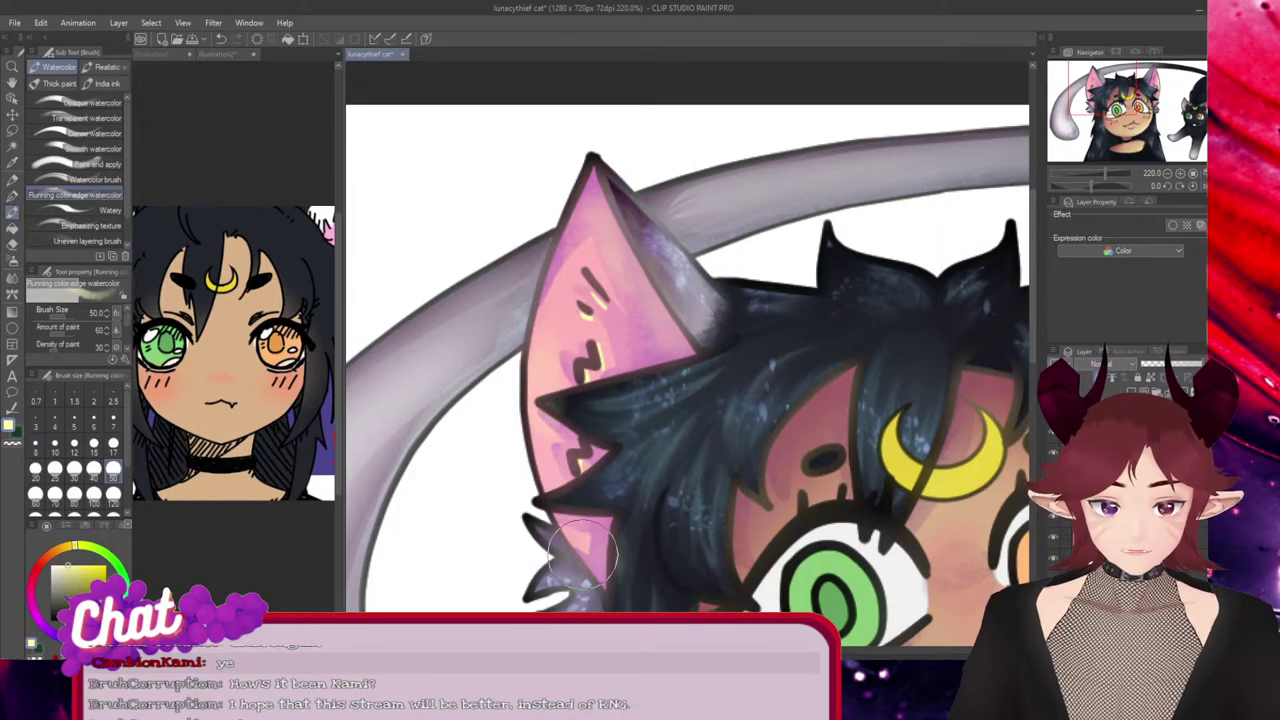
# Glaze pale yellow over the inside of the ear above the orange eye and clean up the overflow with the Hard eraser at size 30.
pyautogui.moveTo(722, 650); pyautogui.dragTo(806, 650)
pyautogui.moveTo(664, 295); pyautogui.dragTo(650, 355)
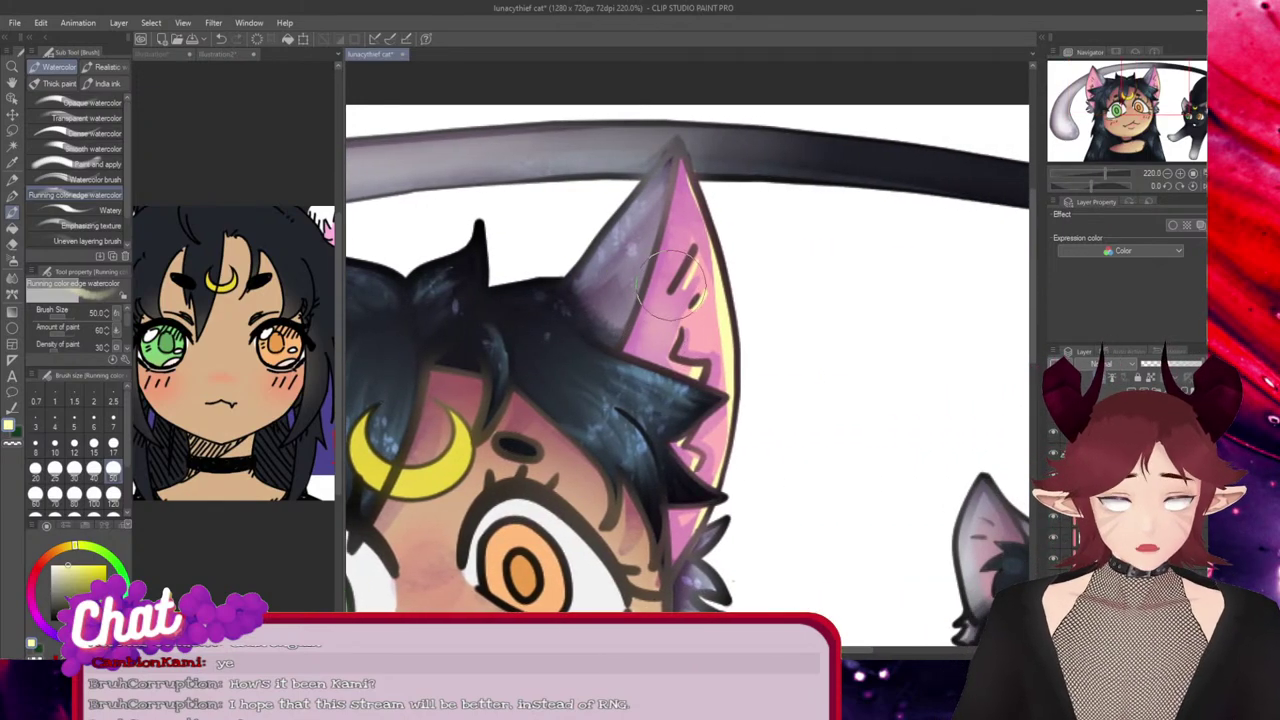
pyautogui.moveTo(676, 215); pyautogui.dragTo(680, 290)
pyautogui.moveTo(683, 193); pyautogui.dragTo(705, 290)
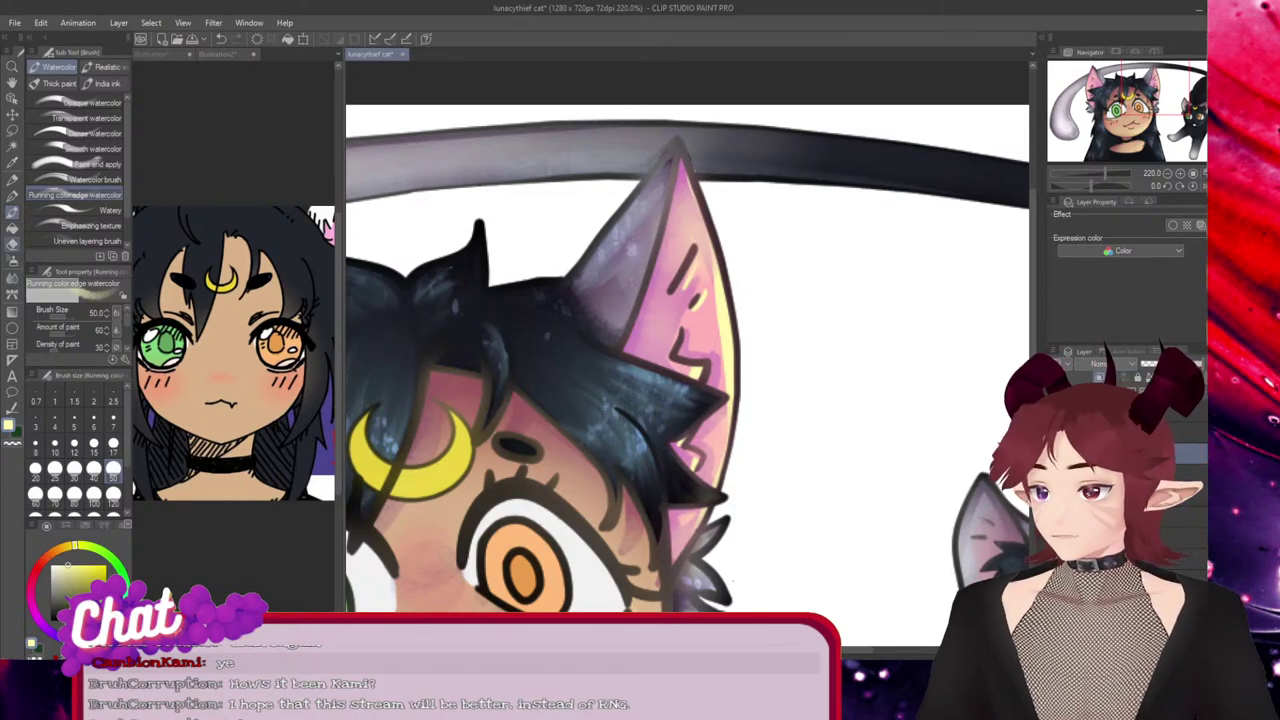
pyautogui.press('e')
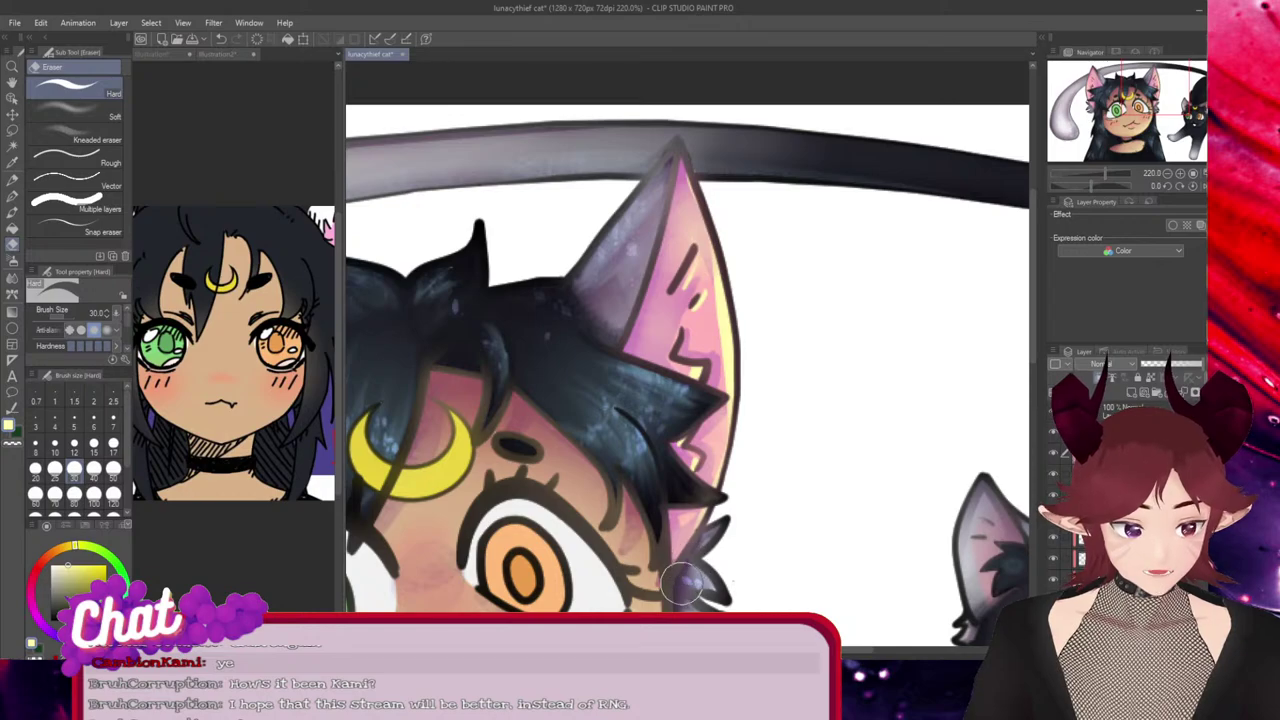
pyautogui.hotkey('ctrl', 'z')
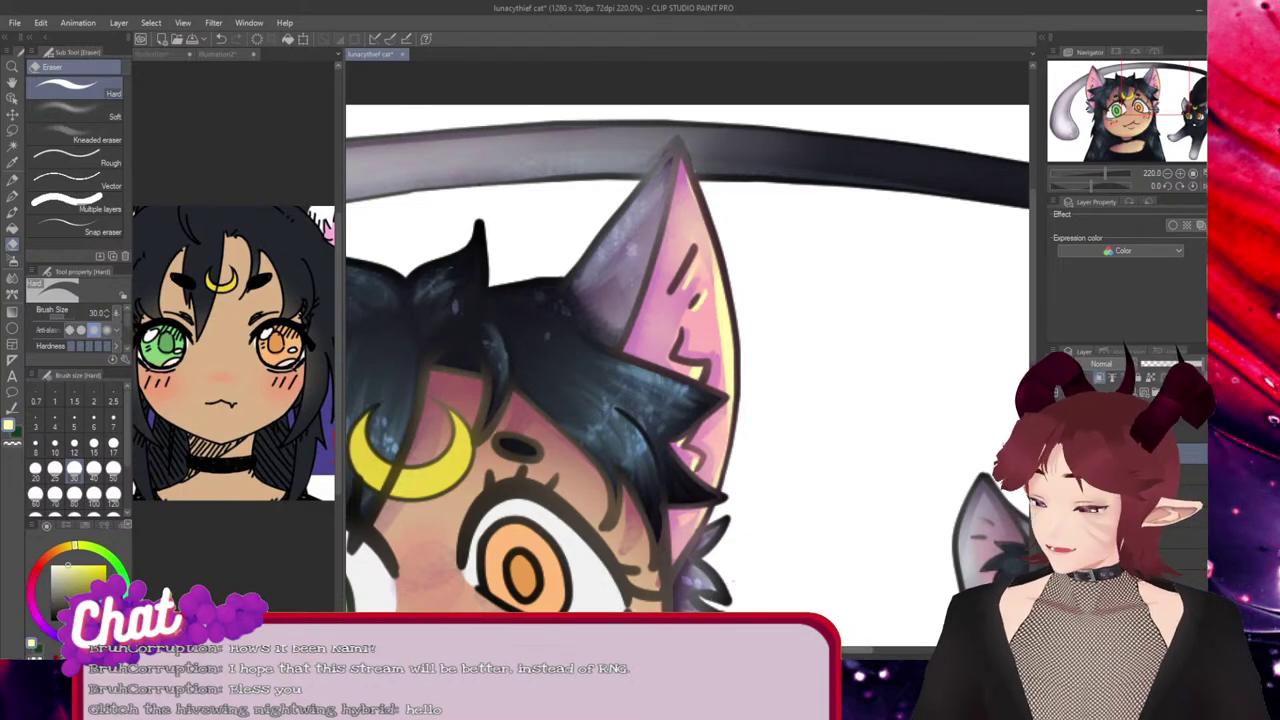
# Set the ear highlight layer's blending mode to Screen and check both ears.
pyautogui.hscroll(-3, 687, 380)
pyautogui.hscroll(-5, 688, 380)
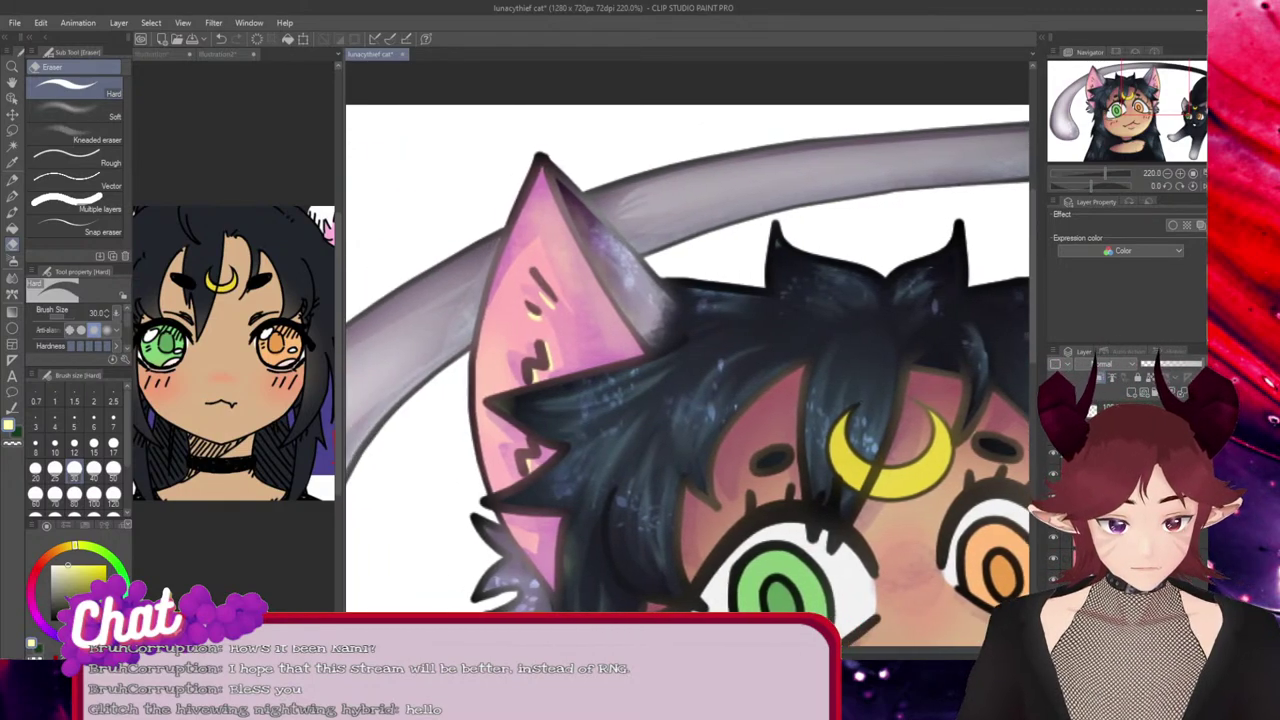
pyautogui.moveTo(662, 262)
pyautogui.mouseDown()
pyautogui.moveTo(695, 320)
pyautogui.moveTo(632, 221)
pyautogui.moveTo(715, 352)
pyautogui.moveTo(695, 322)
pyautogui.mouseUp()
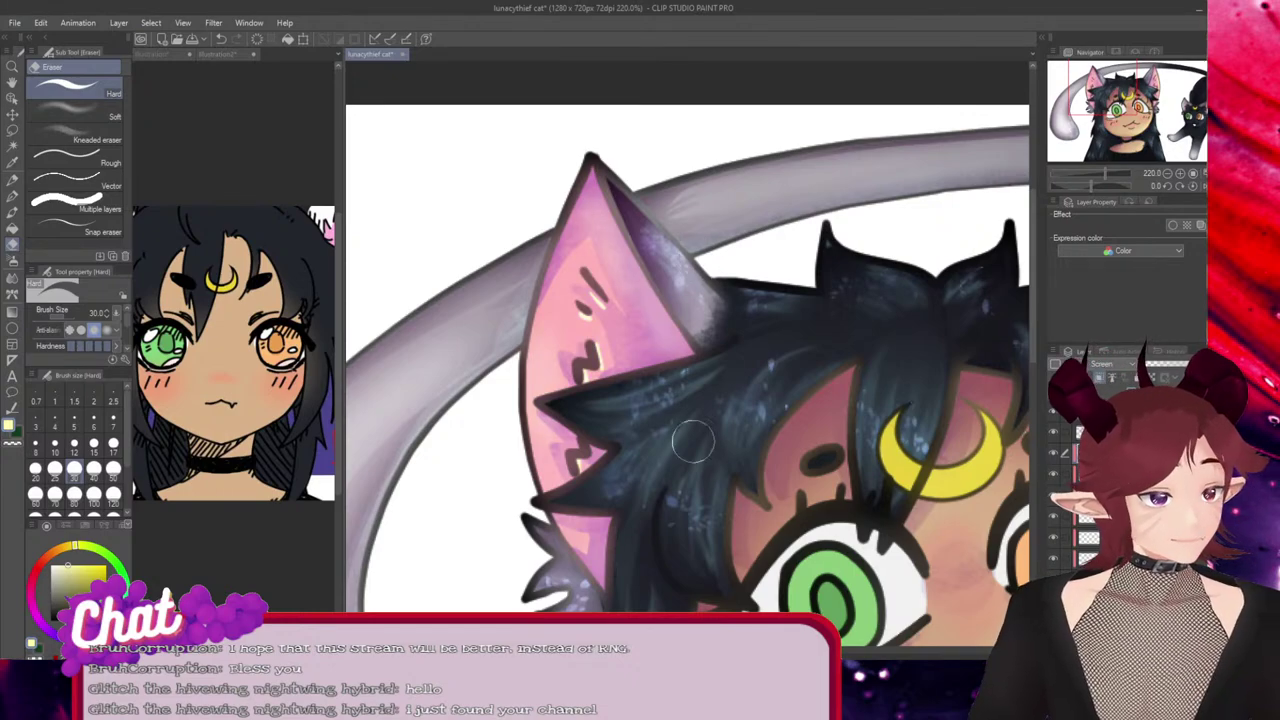
pyautogui.scroll(-4, 686, 437)
pyautogui.moveTo(737, 650); pyautogui.dragTo(788, 650)
pyautogui.scroll(2, 917, 419)
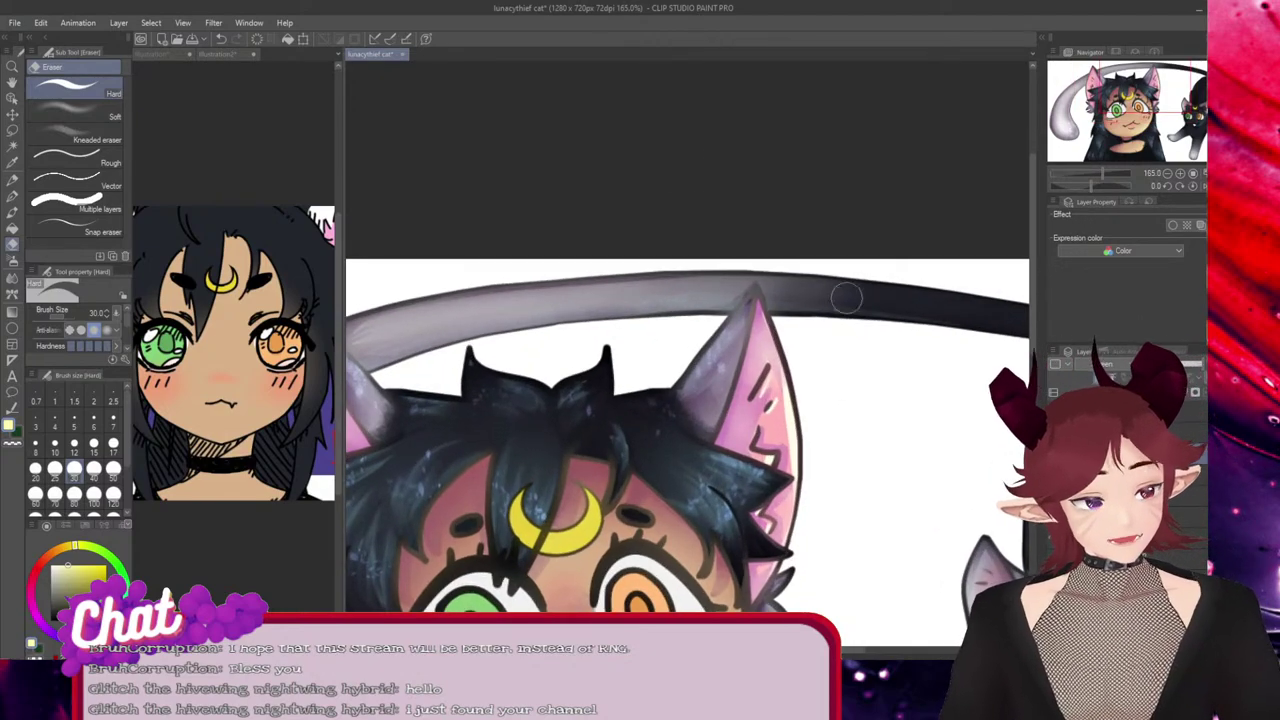
# Smudge the highlights inside the ear above the orange eye with the Finger tip blend tool at size 17 and save the illustration.
pyautogui.click(12, 278)
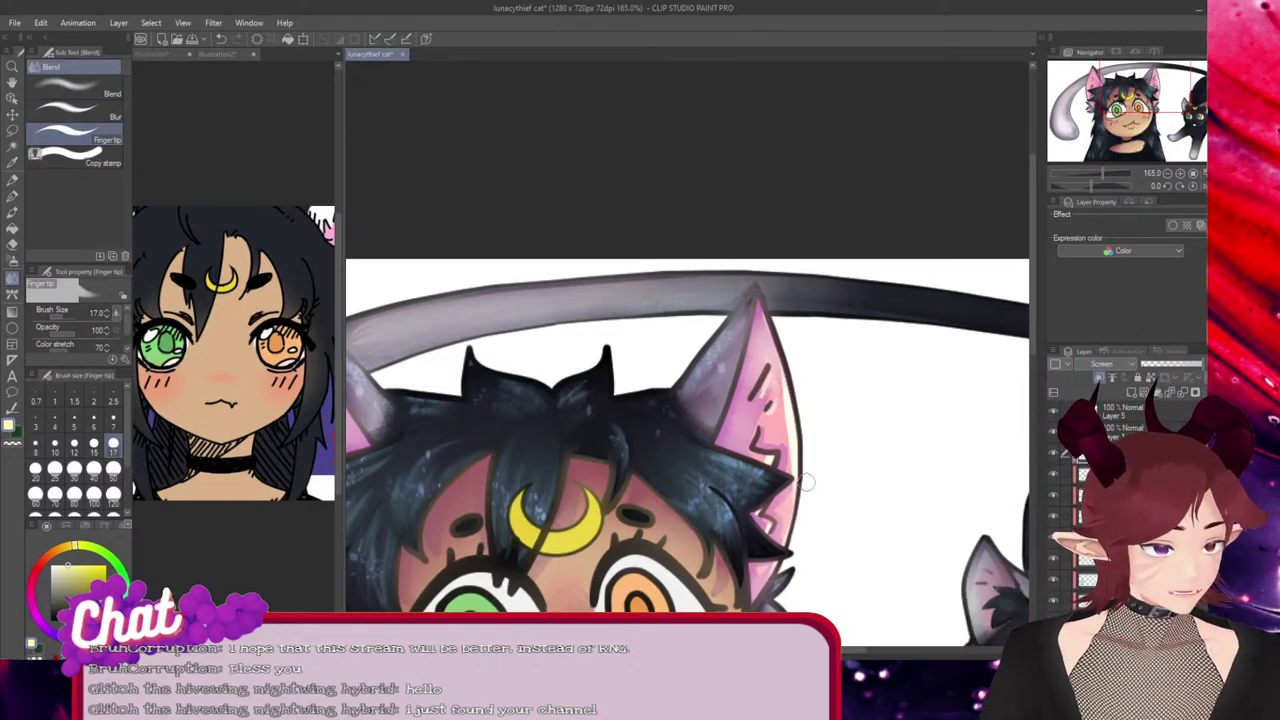
pyautogui.moveTo(782, 368); pyautogui.dragTo(786, 478)
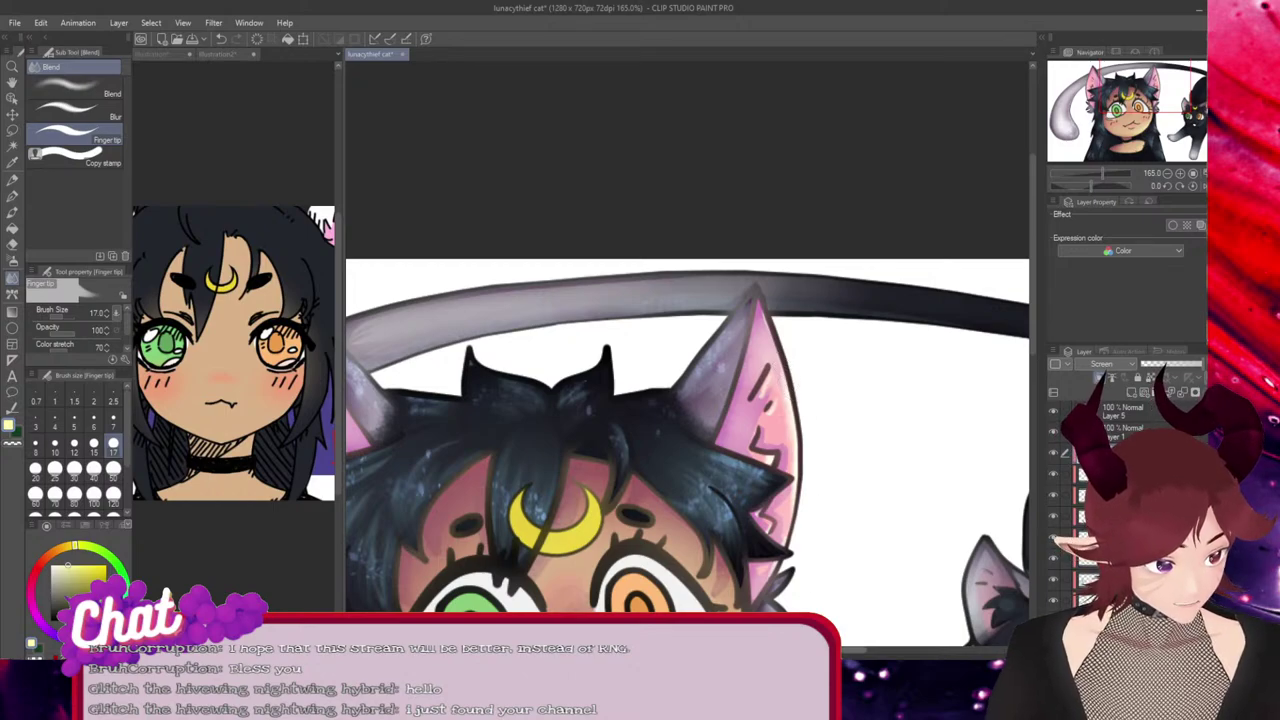
pyautogui.moveTo(780, 650); pyautogui.dragTo(722, 650)
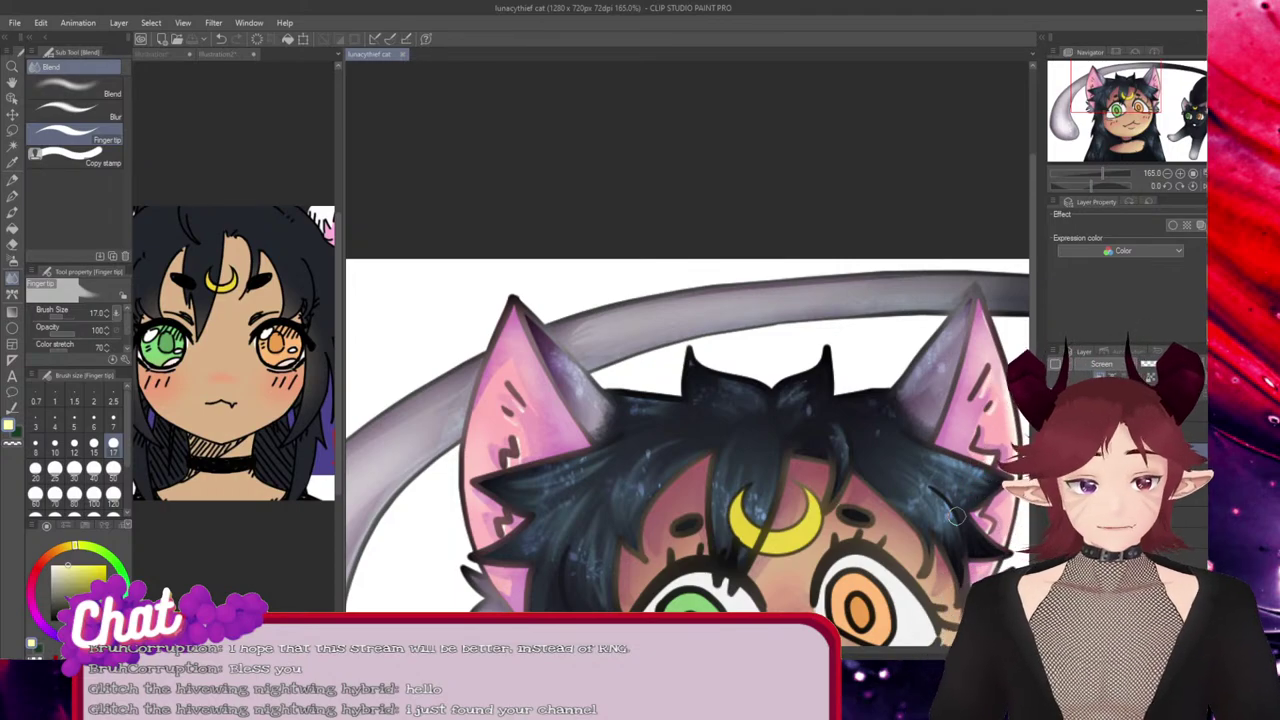
pyautogui.scroll(-3, 854, 394)
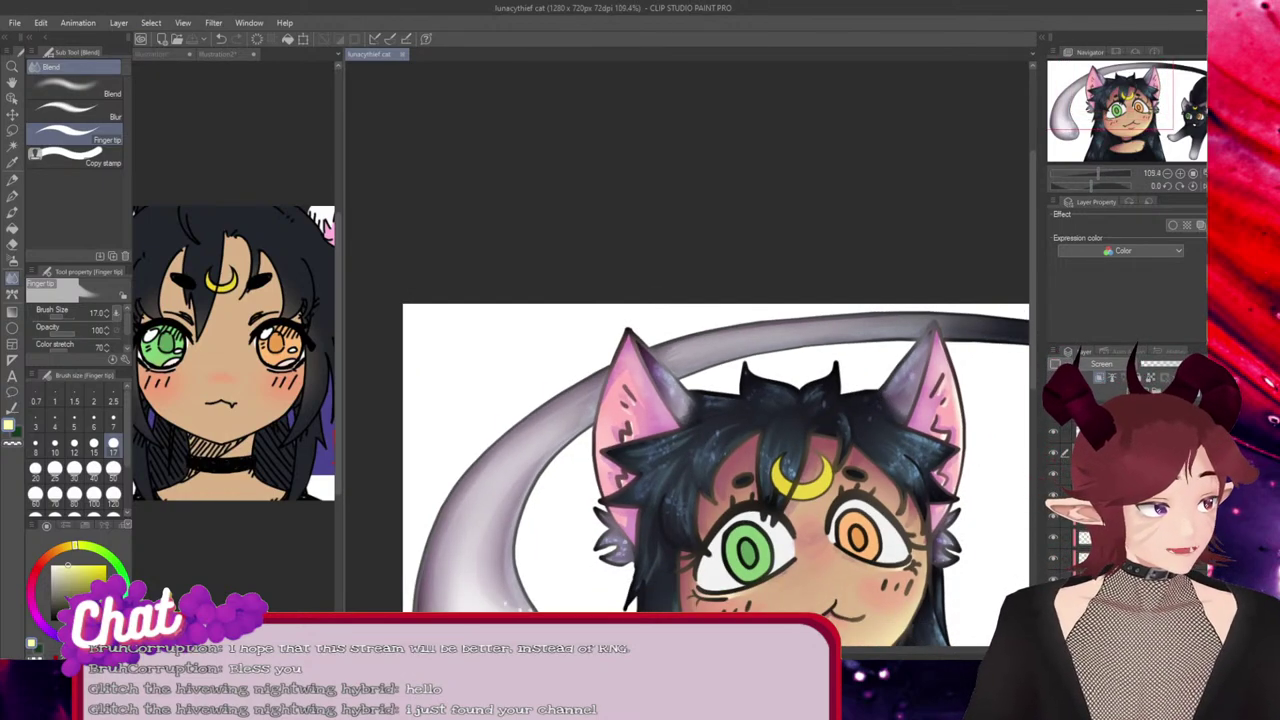
pyautogui.click(1023, 318)
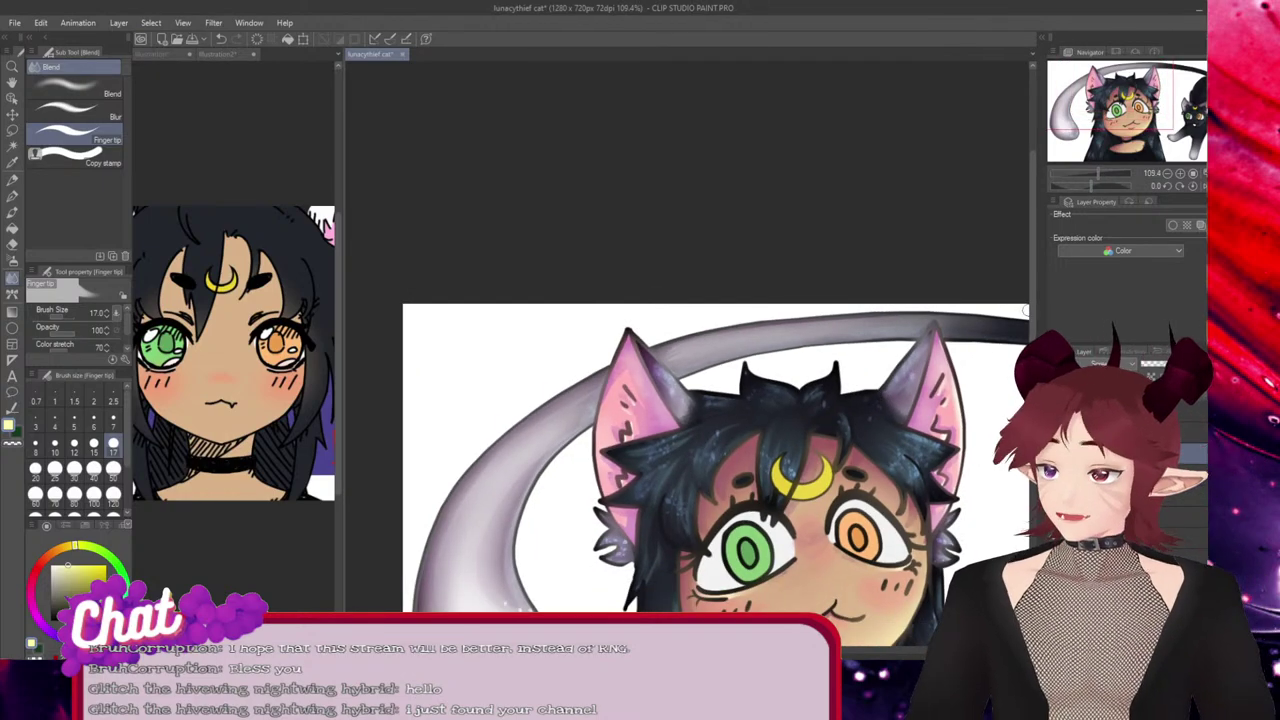
pyautogui.hotkey('ctrl', 's')
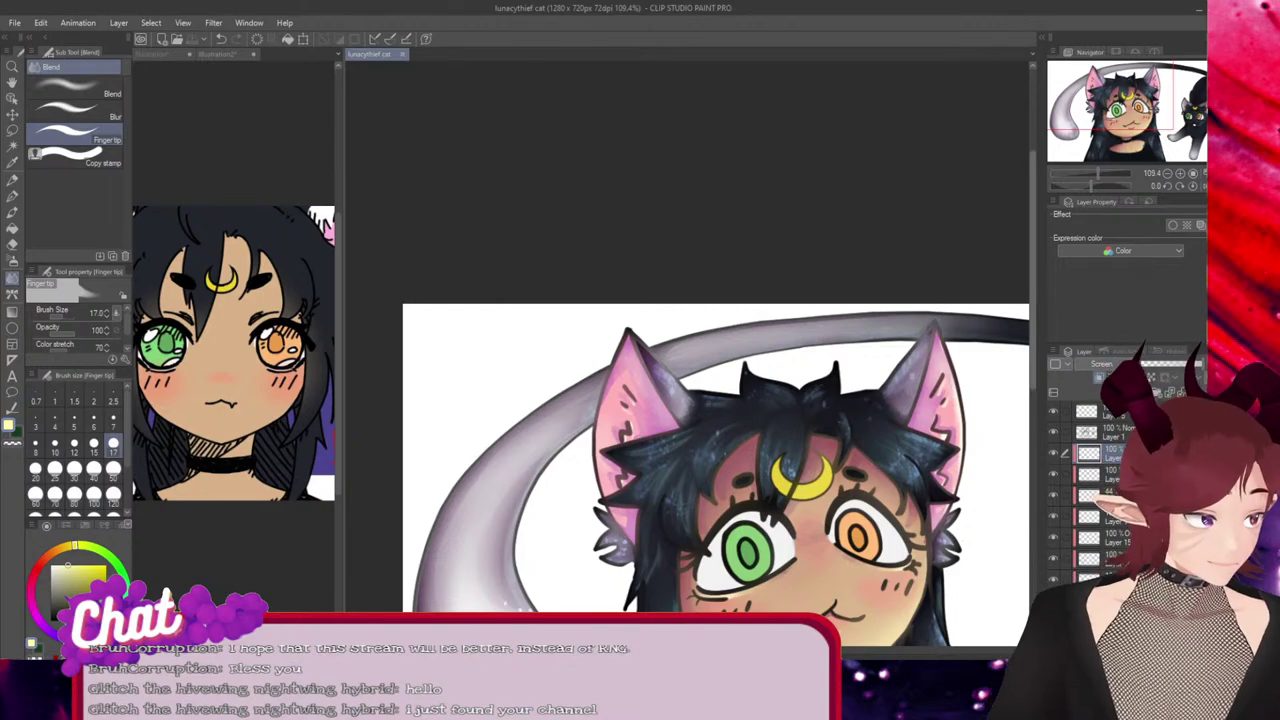
pyautogui.moveTo(1032, 280); pyautogui.dragTo(1032, 352)
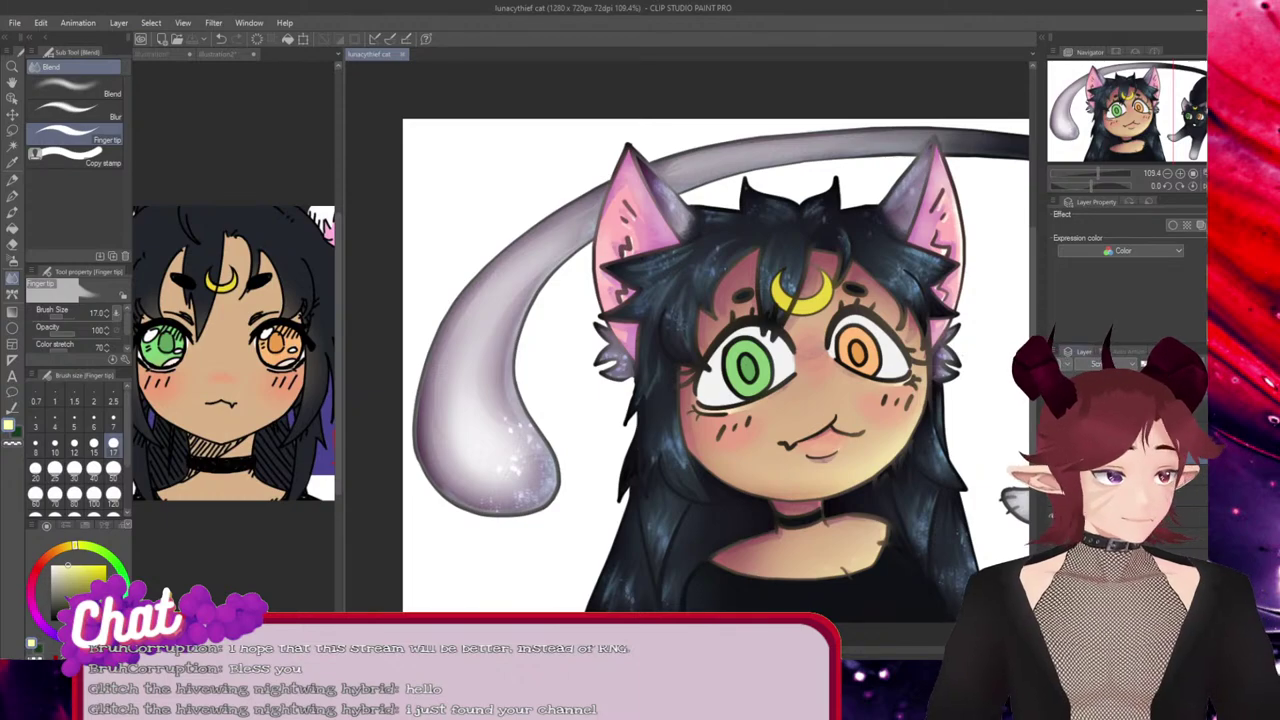
pyautogui.hscroll(4, 687, 366)
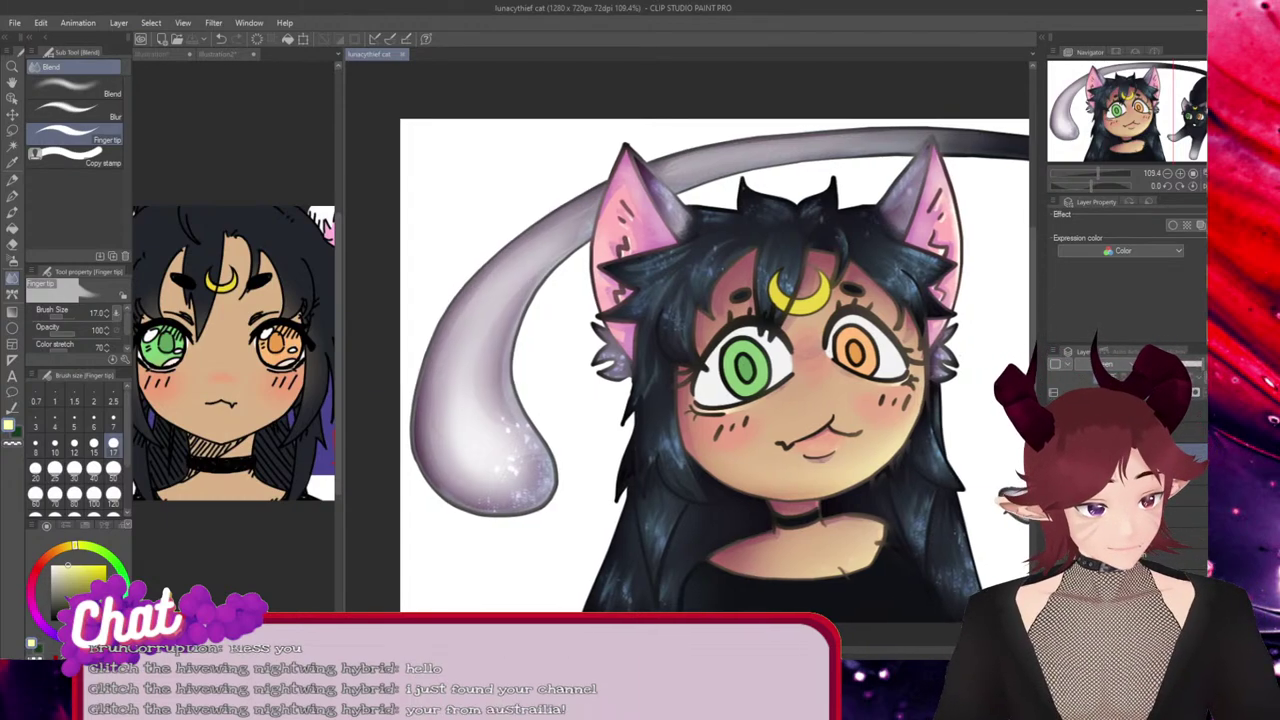
pyautogui.hscroll(2, 687, 366)
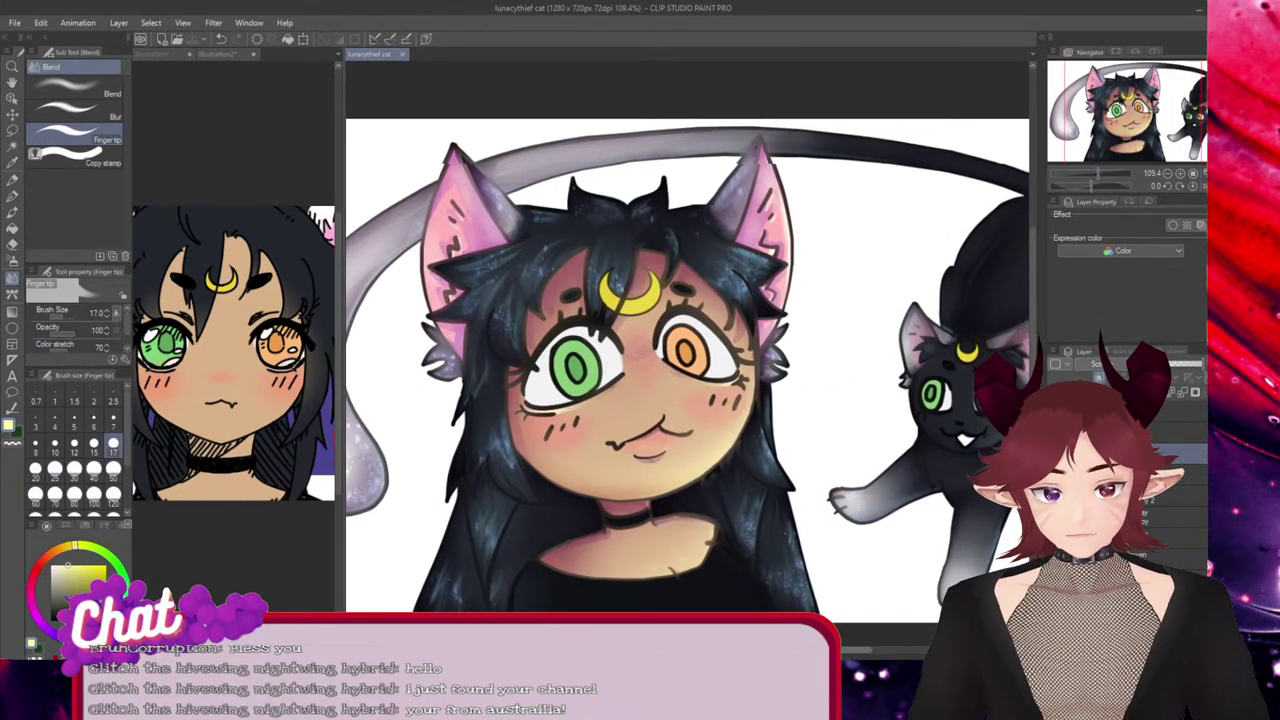
pyautogui.hscroll(-1, 687, 366)
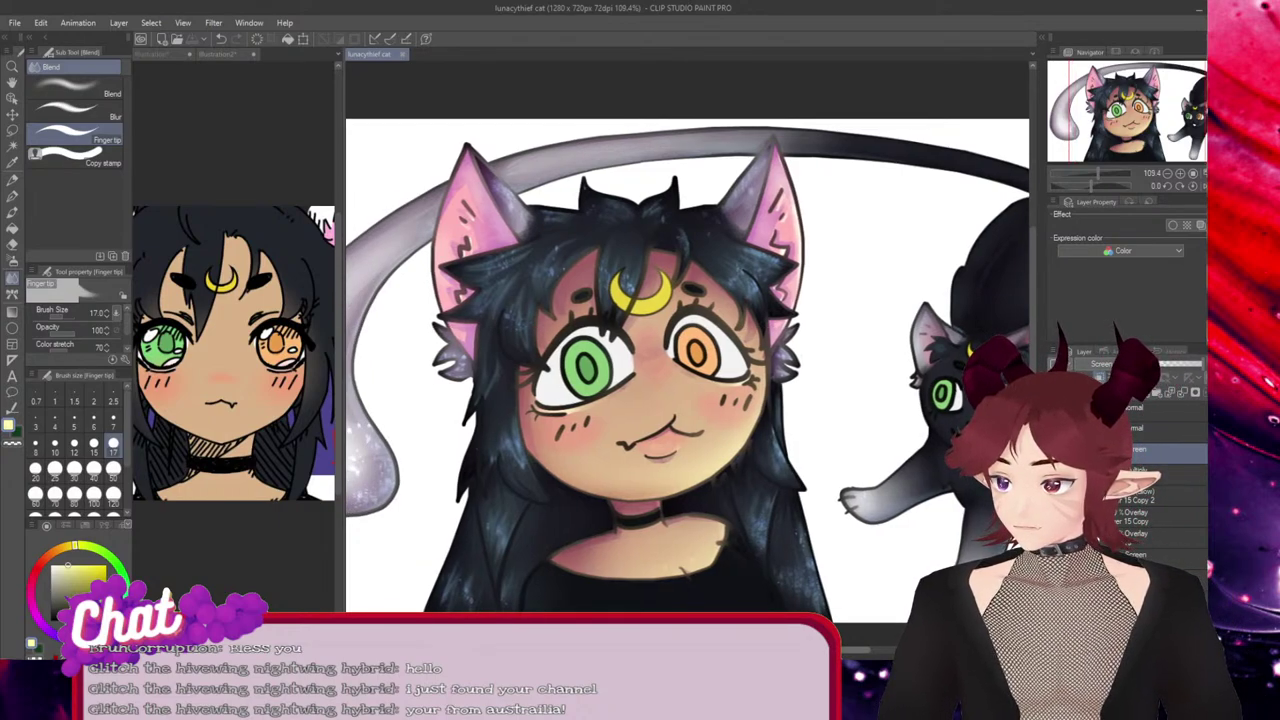
pyautogui.hscroll(1, 687, 366)
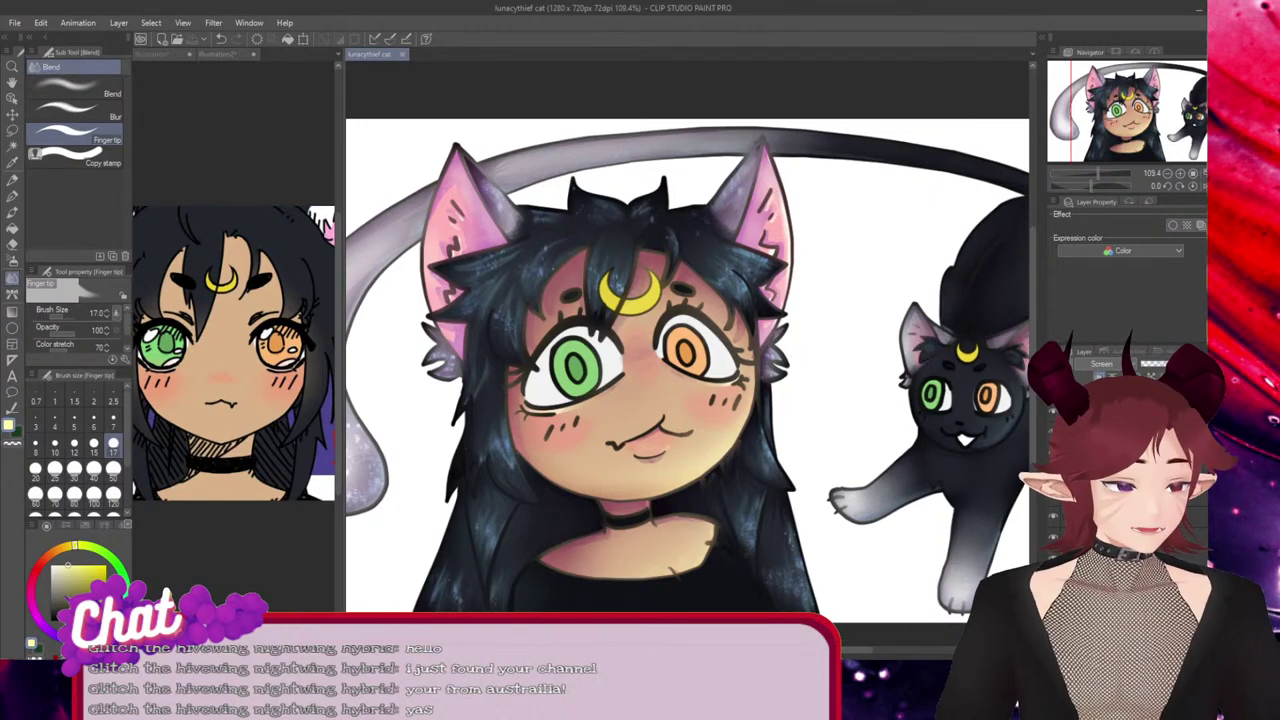
# Add a new layer and glaze off-white over the ear above the green eye with the Running color edge watercolor brush at size 50.
pyautogui.hotkey('ctrl', 'shift', 'n')
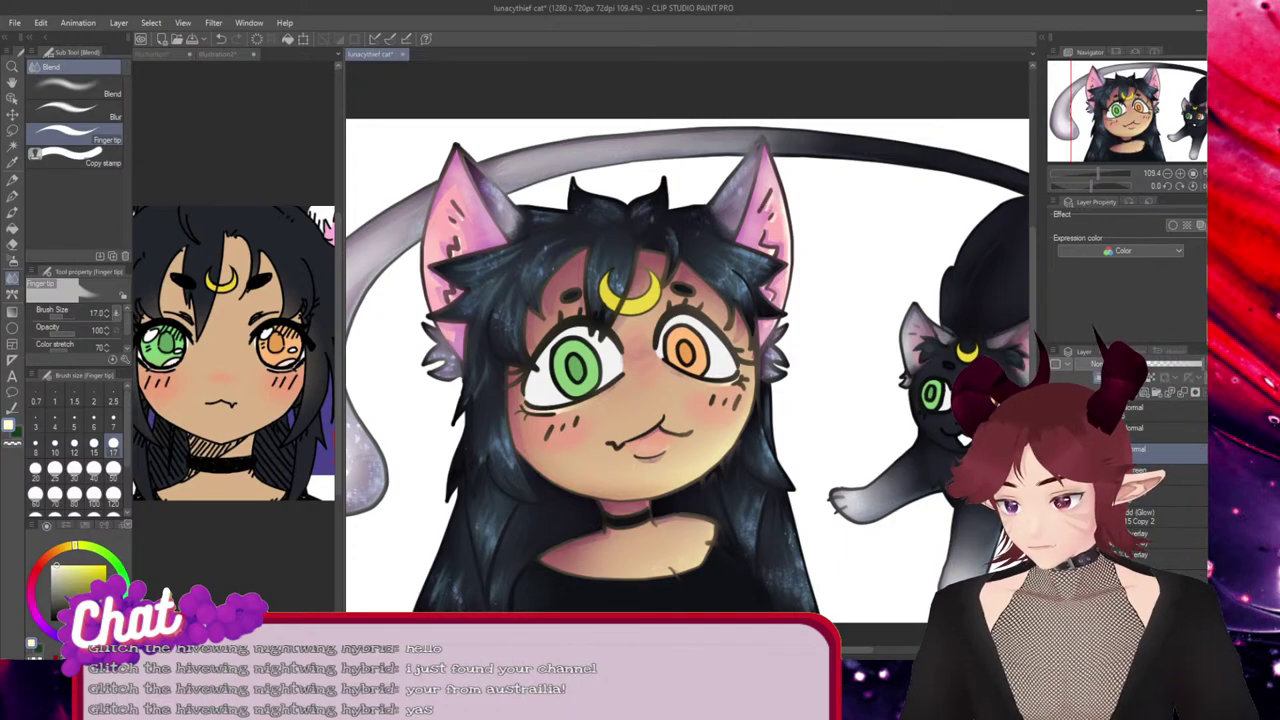
pyautogui.click(12, 212)
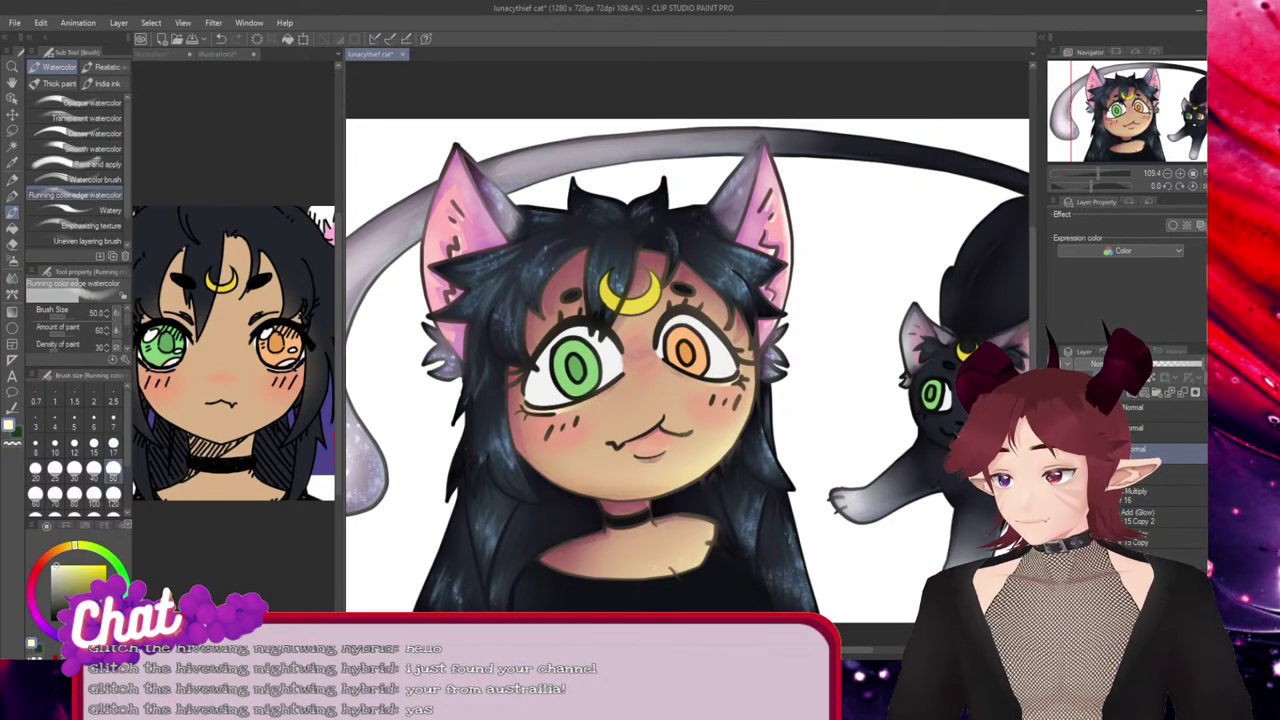
pyautogui.scroll(2, 450, 210)
pyautogui.scroll(2, 450, 210)
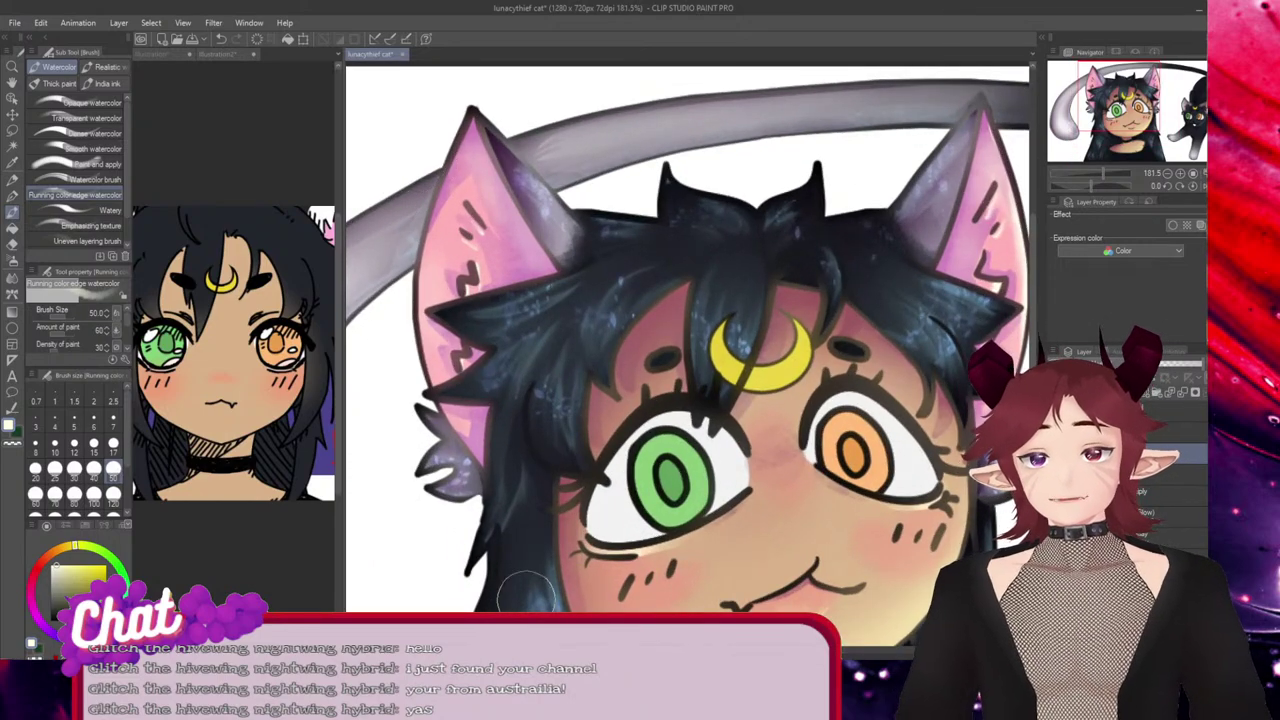
pyautogui.moveTo(471, 100); pyautogui.dragTo(568, 286)
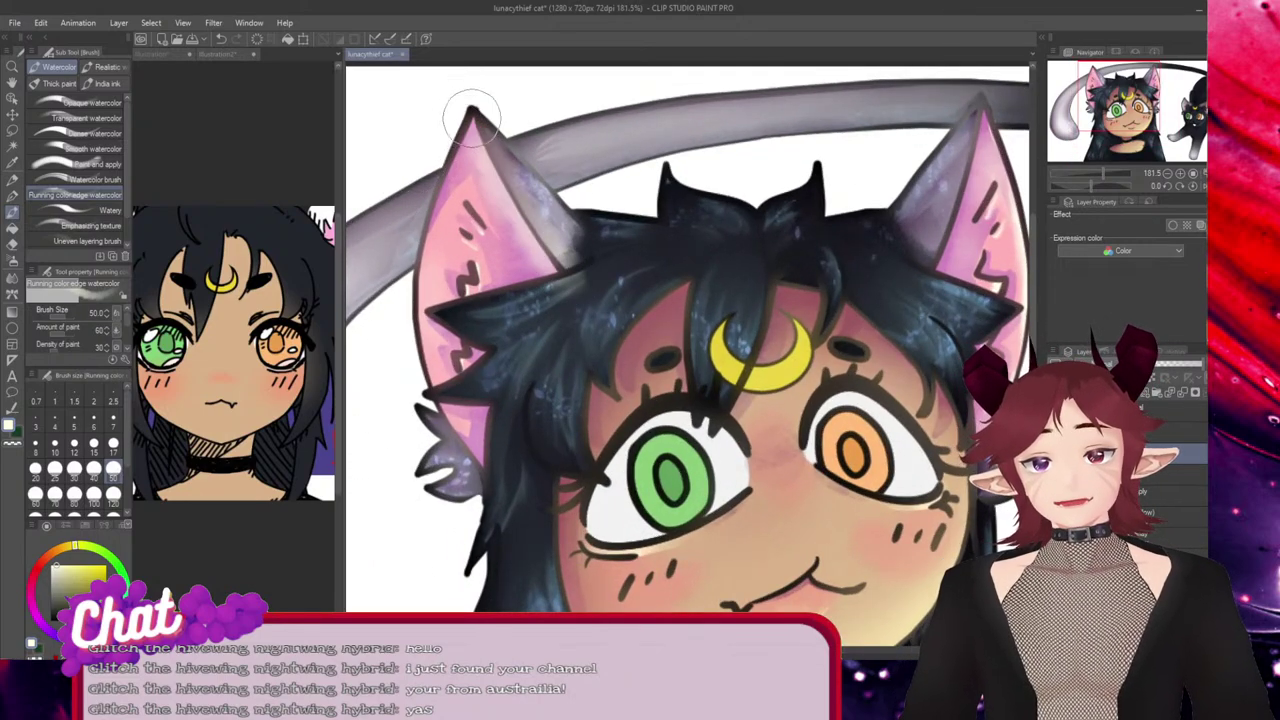
pyautogui.moveTo(471, 117); pyautogui.dragTo(389, 404)
pyautogui.moveTo(472, 140)
pyautogui.mouseDown()
pyautogui.moveTo(422, 373)
pyautogui.moveTo(434, 290)
pyautogui.moveTo(442, 468)
pyautogui.moveTo(422, 372)
pyautogui.moveTo(477, 490)
pyautogui.mouseUp()
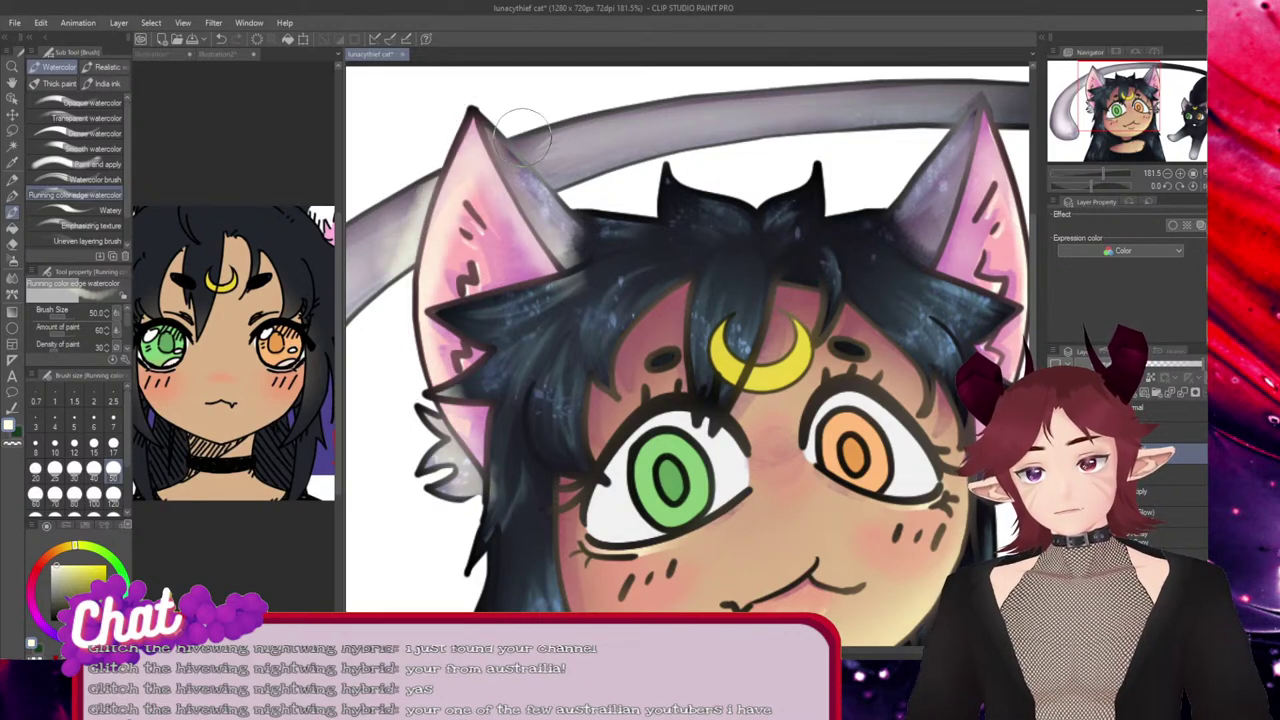
pyautogui.moveTo(473, 134); pyautogui.dragTo(405, 247)
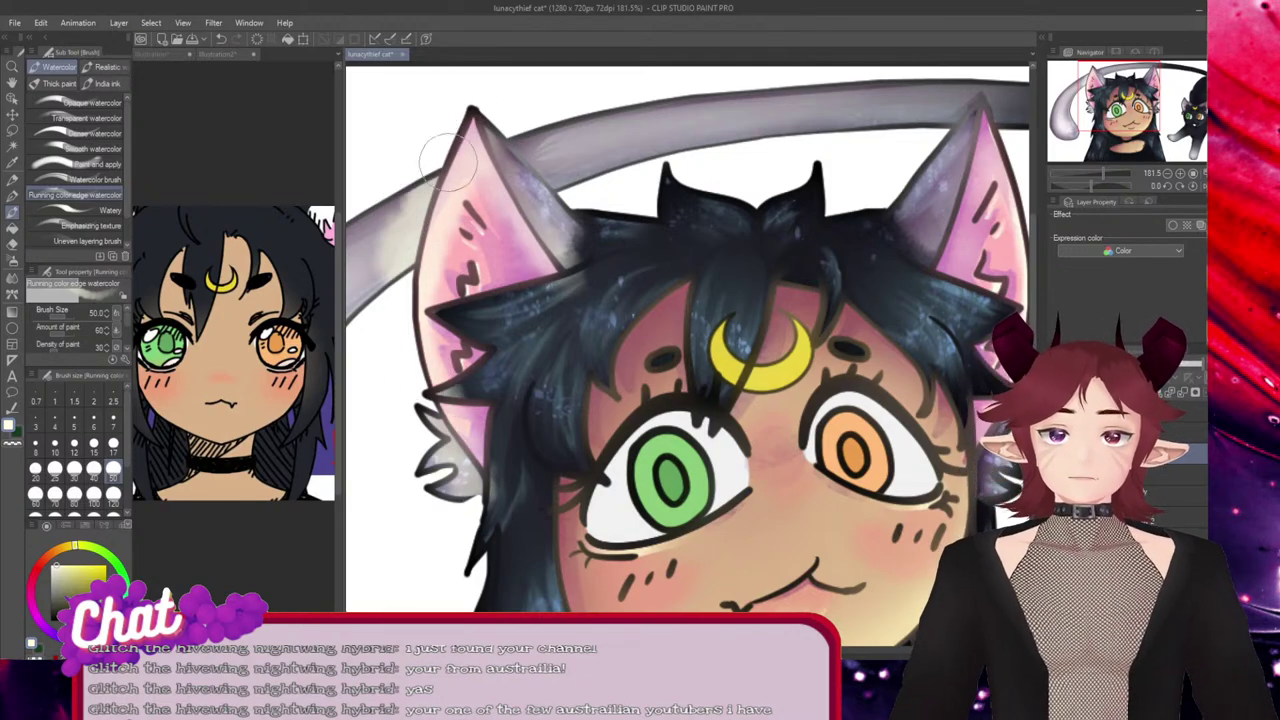
pyautogui.moveTo(448, 160); pyautogui.dragTo(414, 266)
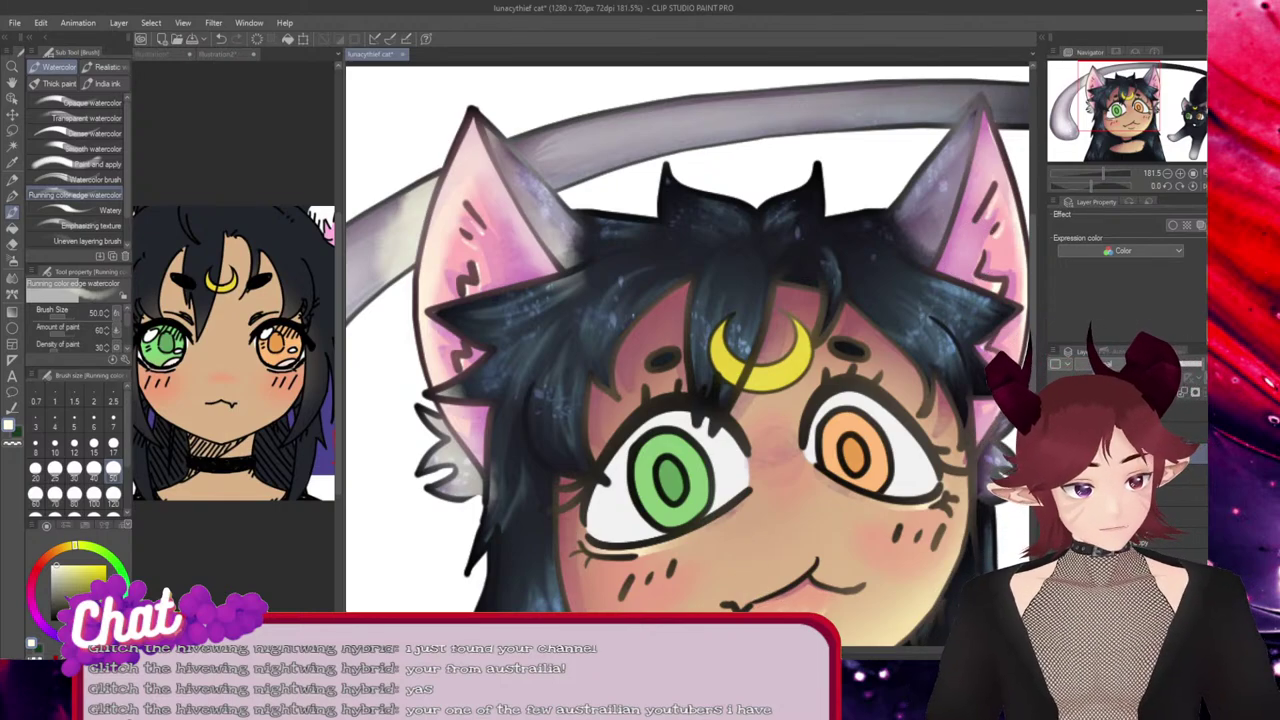
# Glaze off-white over the inside and outer edge of the ear above the orange eye, down to the side fur.
pyautogui.moveTo(920, 458); pyautogui.dragTo(846, 458)
pyautogui.moveTo(898, 188); pyautogui.dragTo(866, 280)
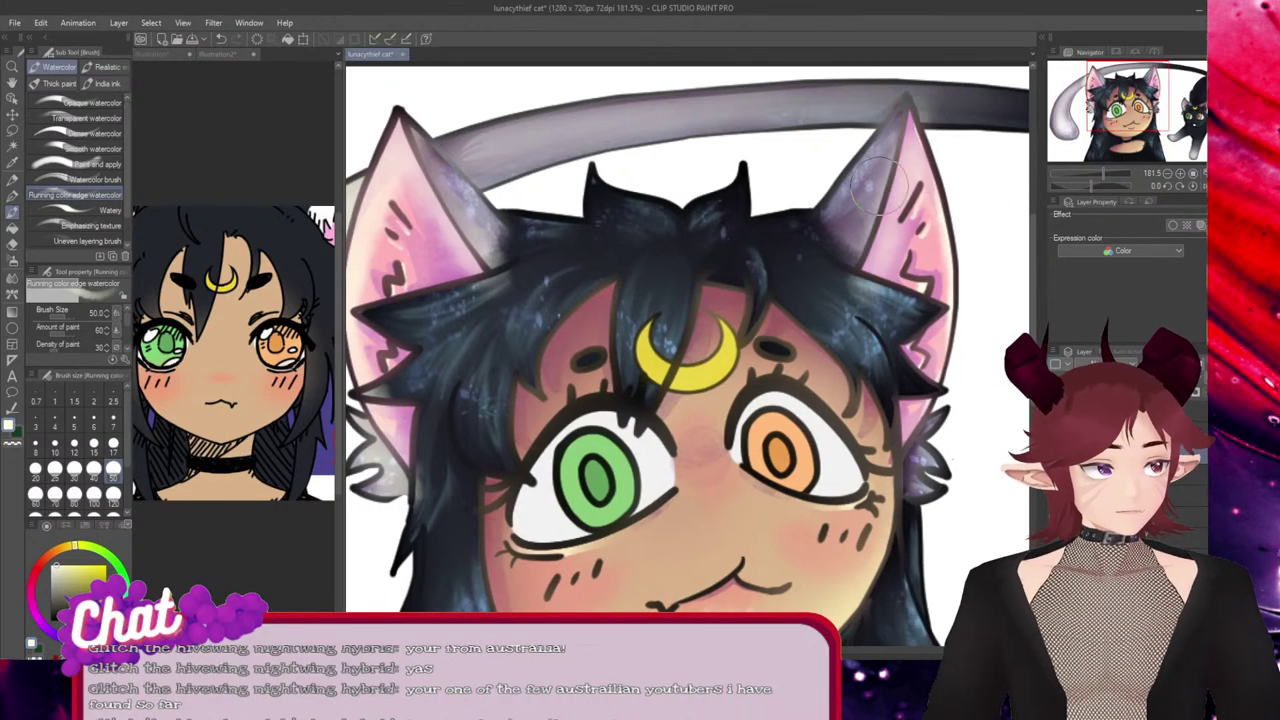
pyautogui.moveTo(908, 80); pyautogui.dragTo(848, 278)
pyautogui.moveTo(917, 102); pyautogui.dragTo(957, 303)
pyautogui.moveTo(916, 174); pyautogui.dragTo(957, 337)
pyautogui.moveTo(924, 208); pyautogui.dragTo(926, 428)
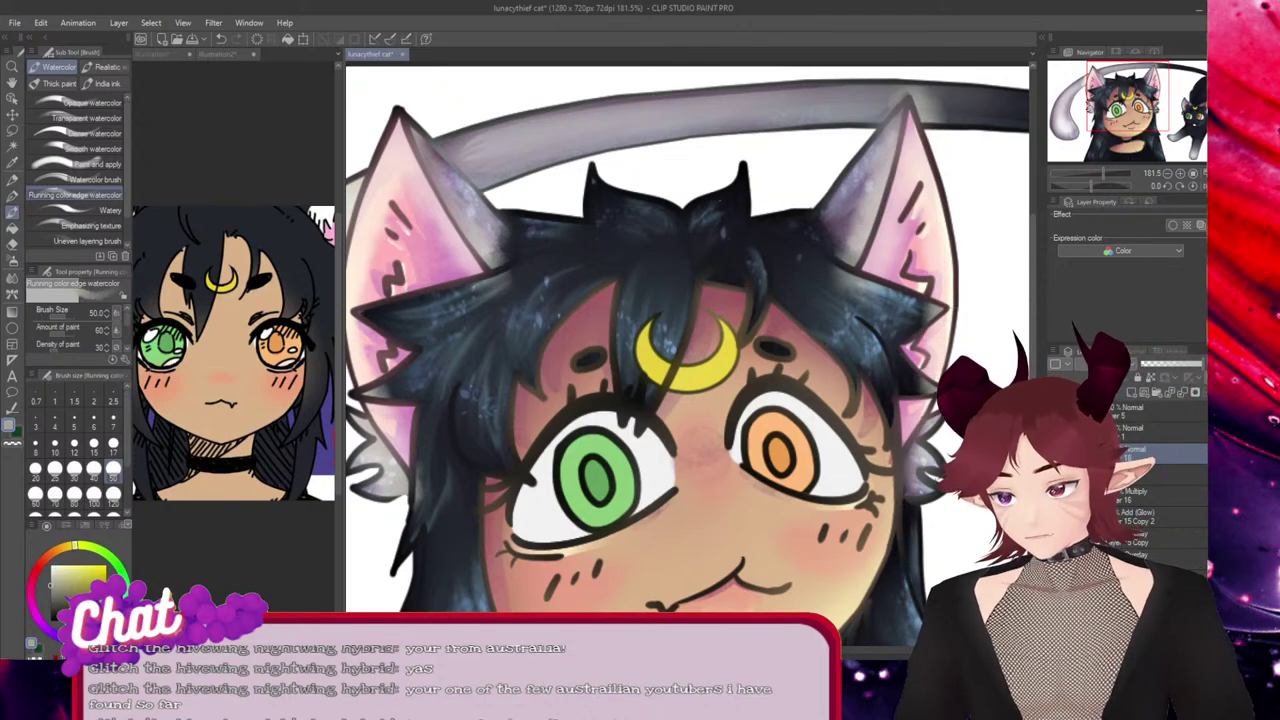
# Glaze light grey over both ears and clean the overflow off the hair, fur and background with the Hard eraser at size 30.
pyautogui.moveTo(402, 106)
pyautogui.mouseDown()
pyautogui.moveTo(376, 190)
pyautogui.moveTo(391, 154)
pyautogui.mouseUp()
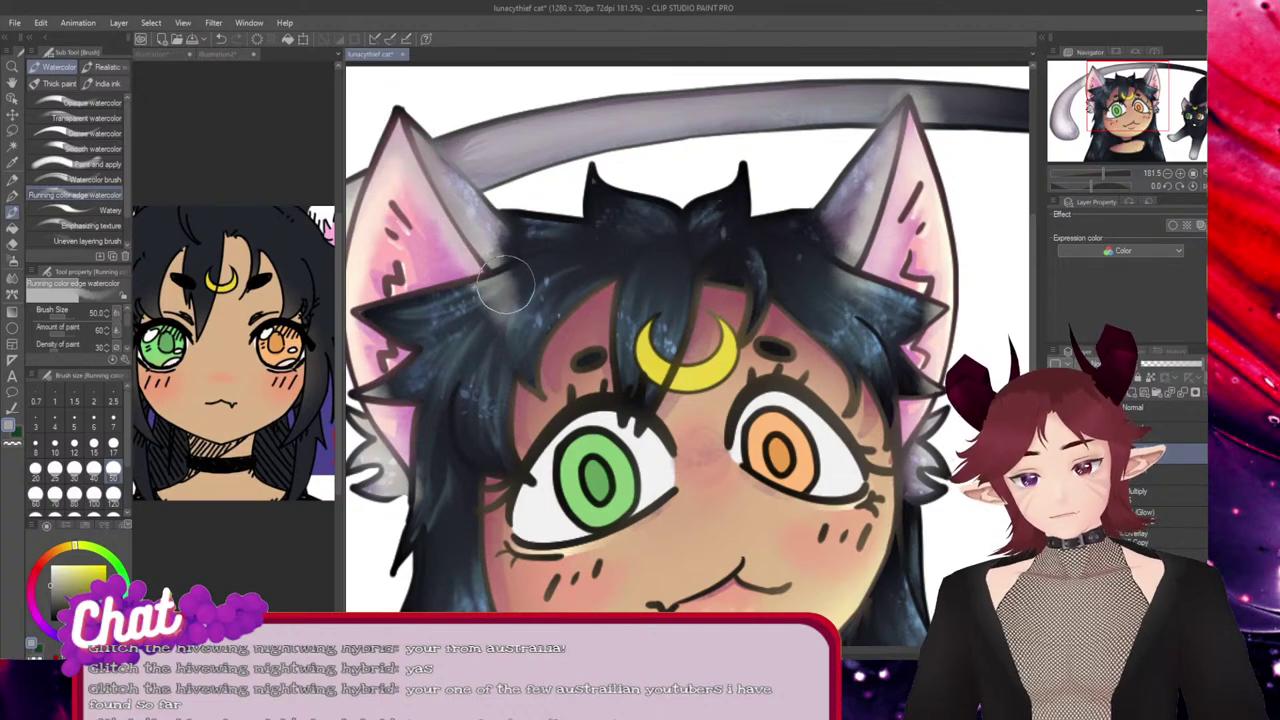
pyautogui.moveTo(911, 114); pyautogui.dragTo(816, 306)
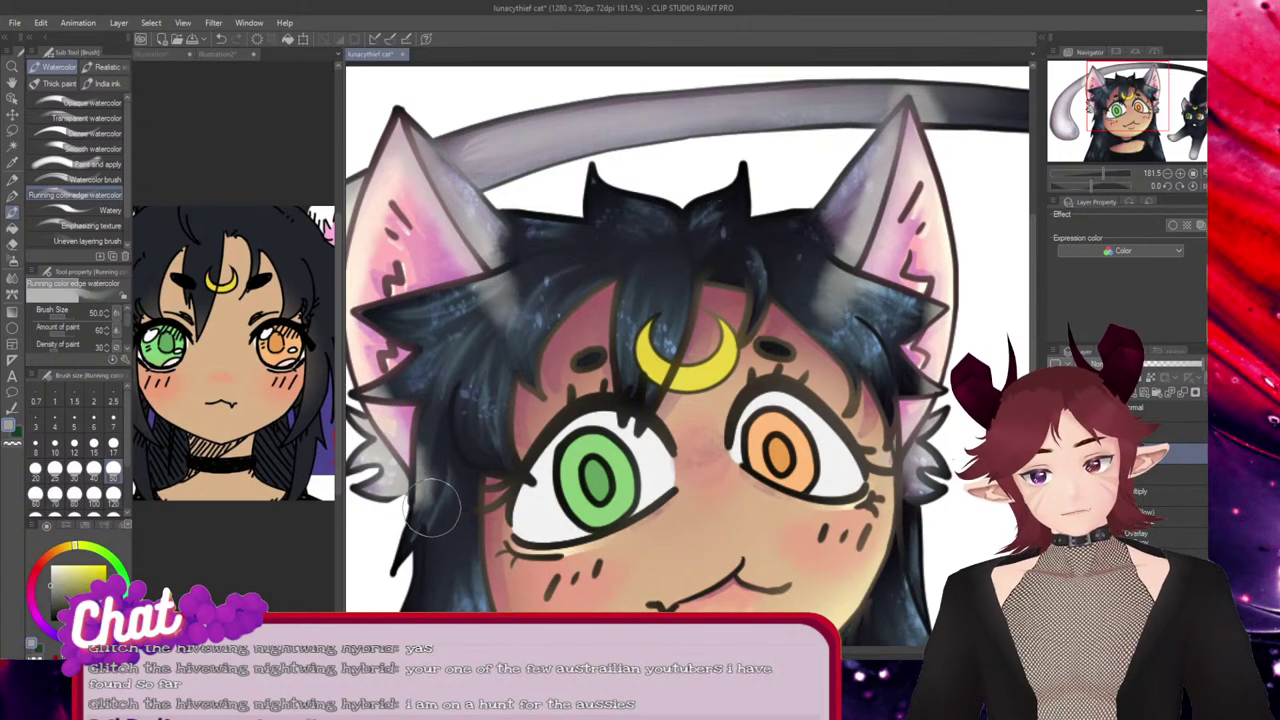
pyautogui.press('e')
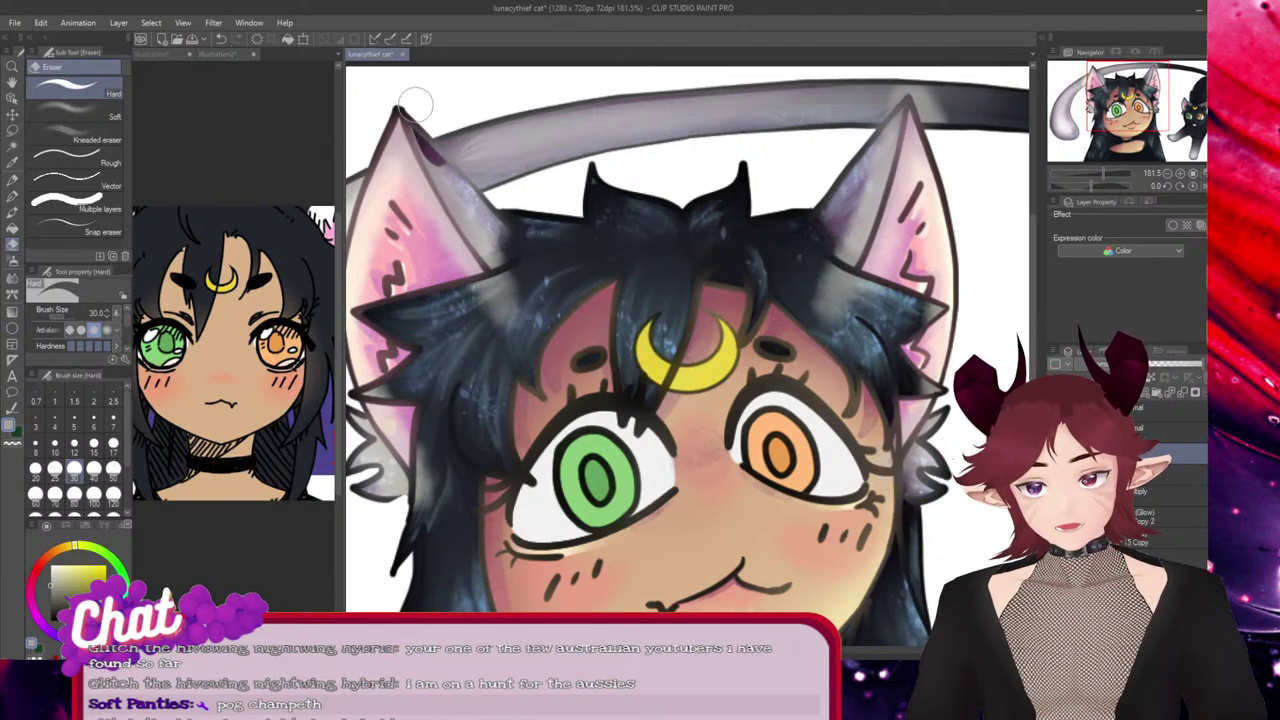
pyautogui.moveTo(416, 105); pyautogui.dragTo(474, 229)
pyautogui.moveTo(437, 147); pyautogui.dragTo(497, 261)
pyautogui.moveTo(458, 199)
pyautogui.mouseDown()
pyautogui.moveTo(513, 272)
pyautogui.moveTo(479, 315)
pyautogui.mouseUp()
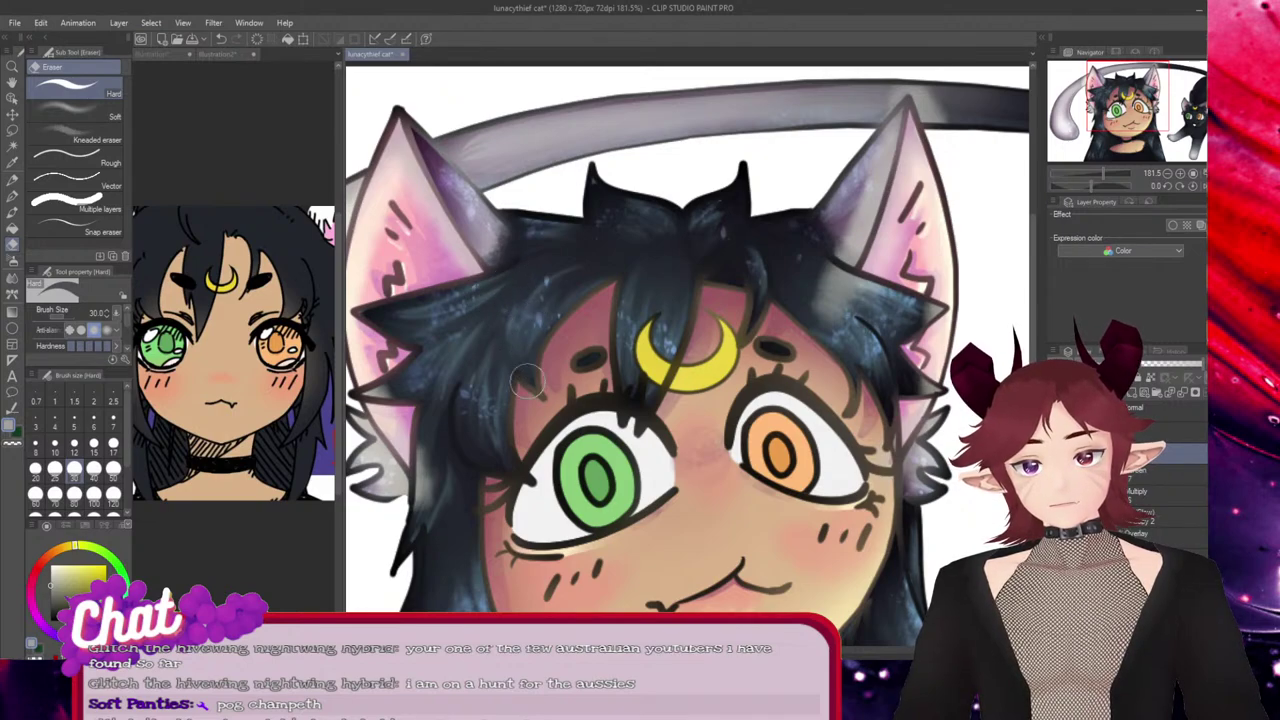
pyautogui.moveTo(462, 453); pyautogui.dragTo(566, 453)
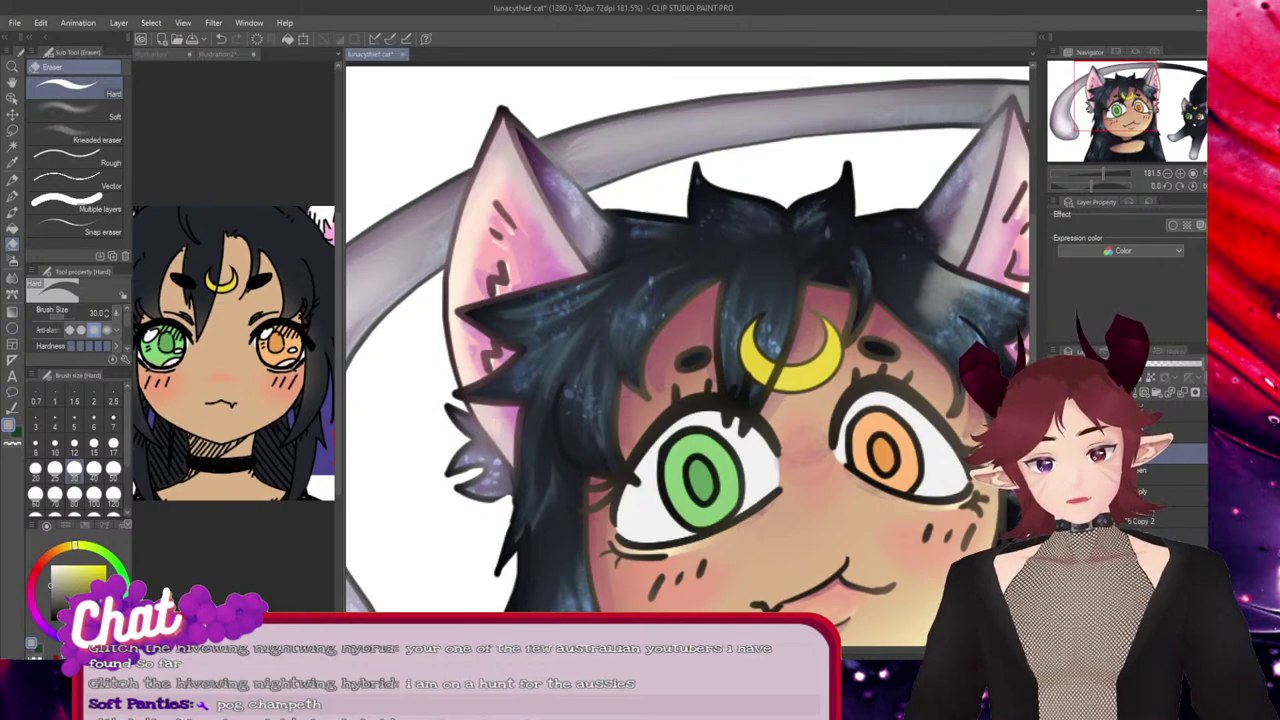
pyautogui.moveTo(930, 194); pyautogui.dragTo(719, 193)
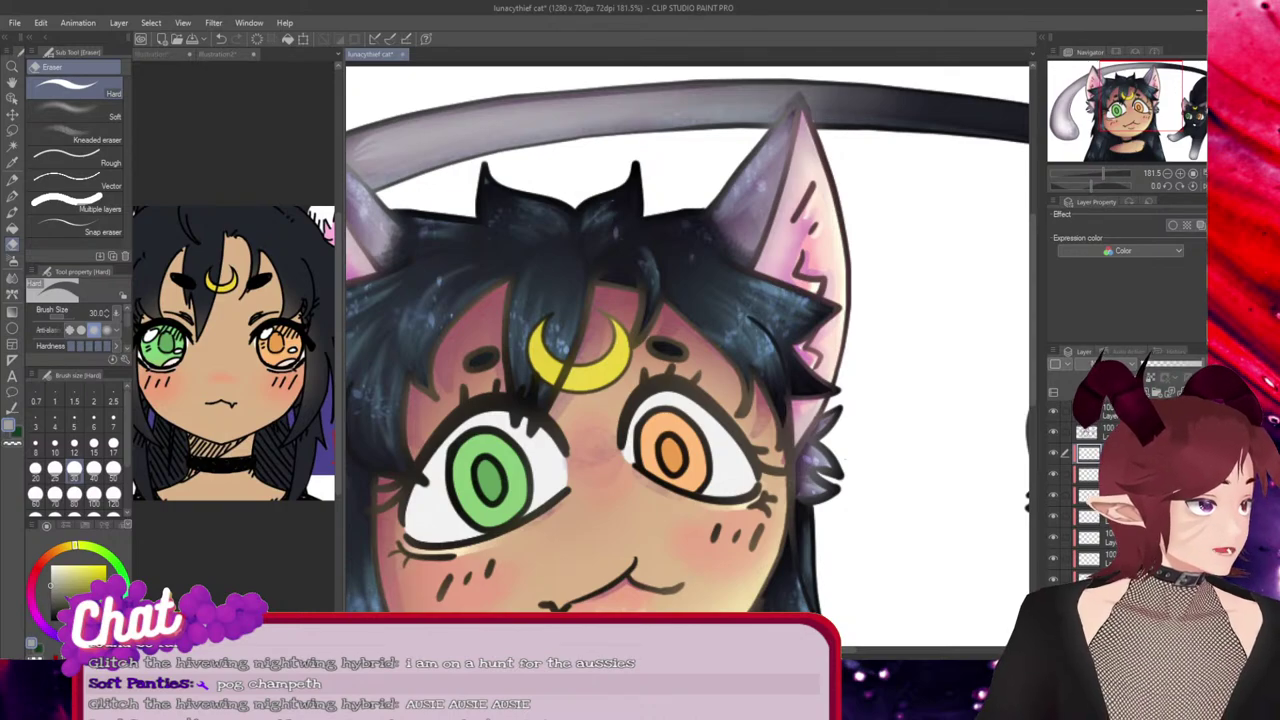
# Set the new ear glaze layer's blending mode to Screen and check the ears in the whole illustration.
pyautogui.scroll(-3, 957, 263)
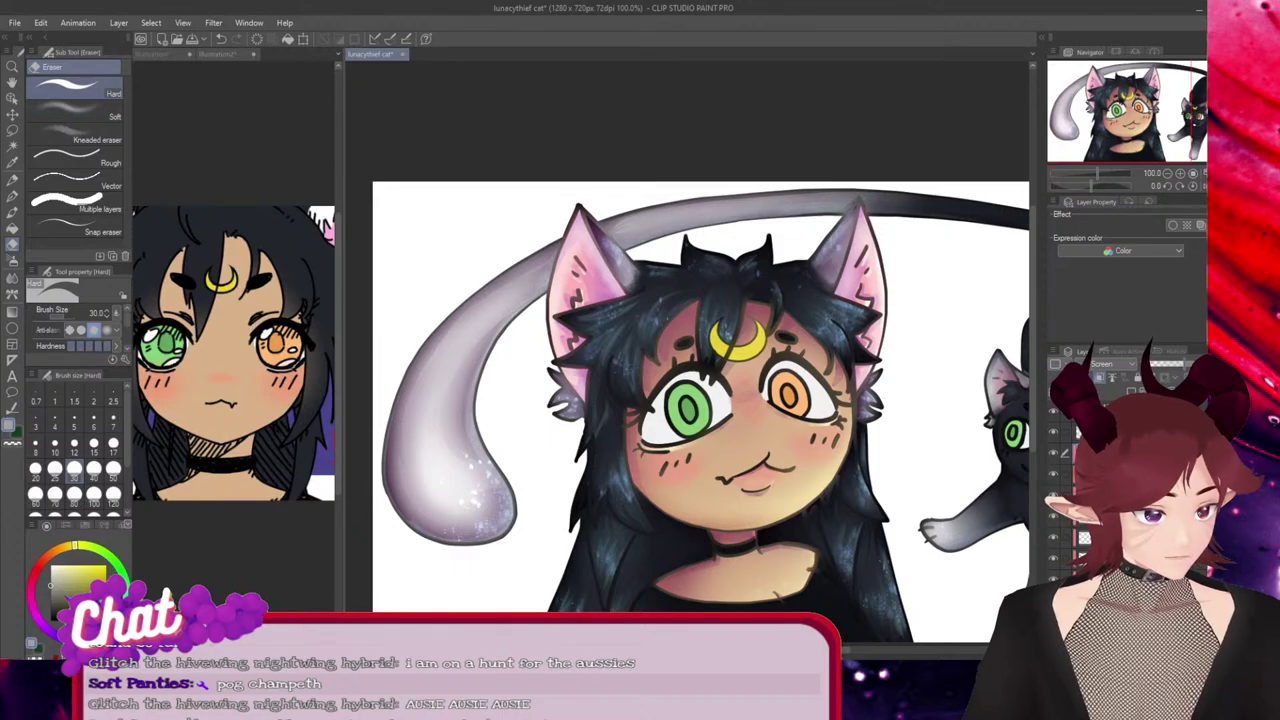
pyautogui.scroll(-1, 946, 319)
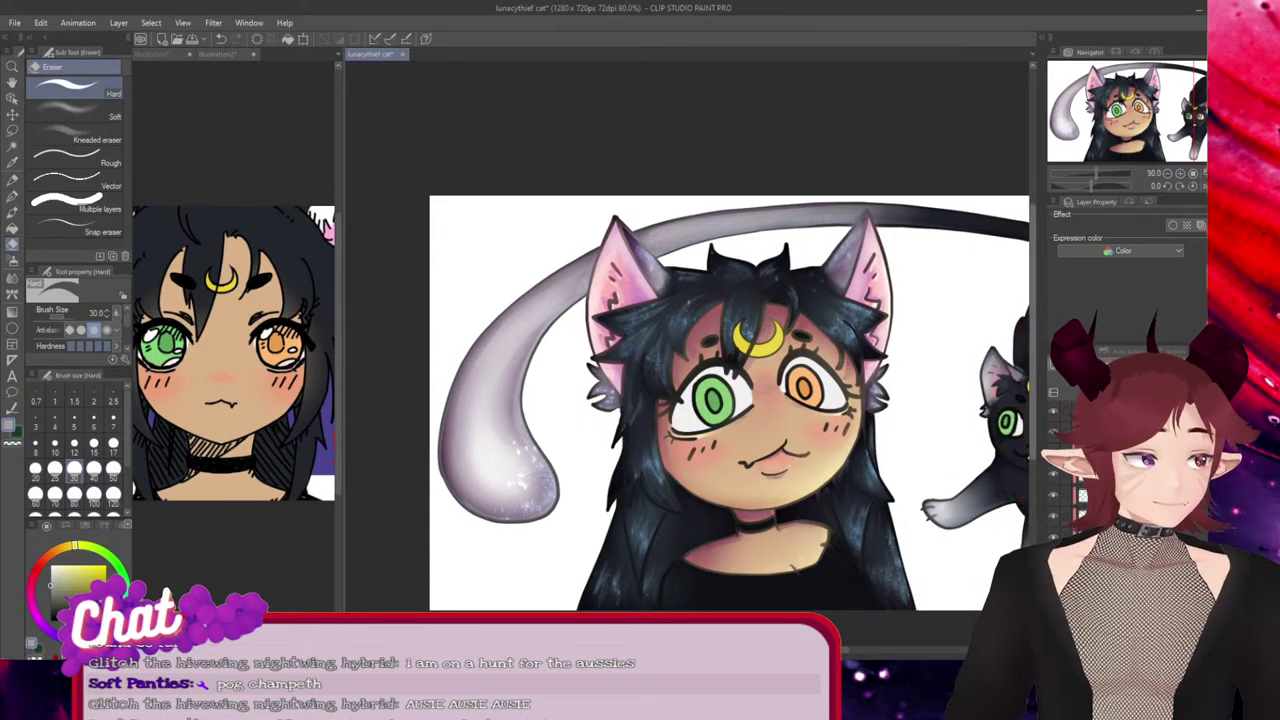
pyautogui.scroll(-3, 592, 398)
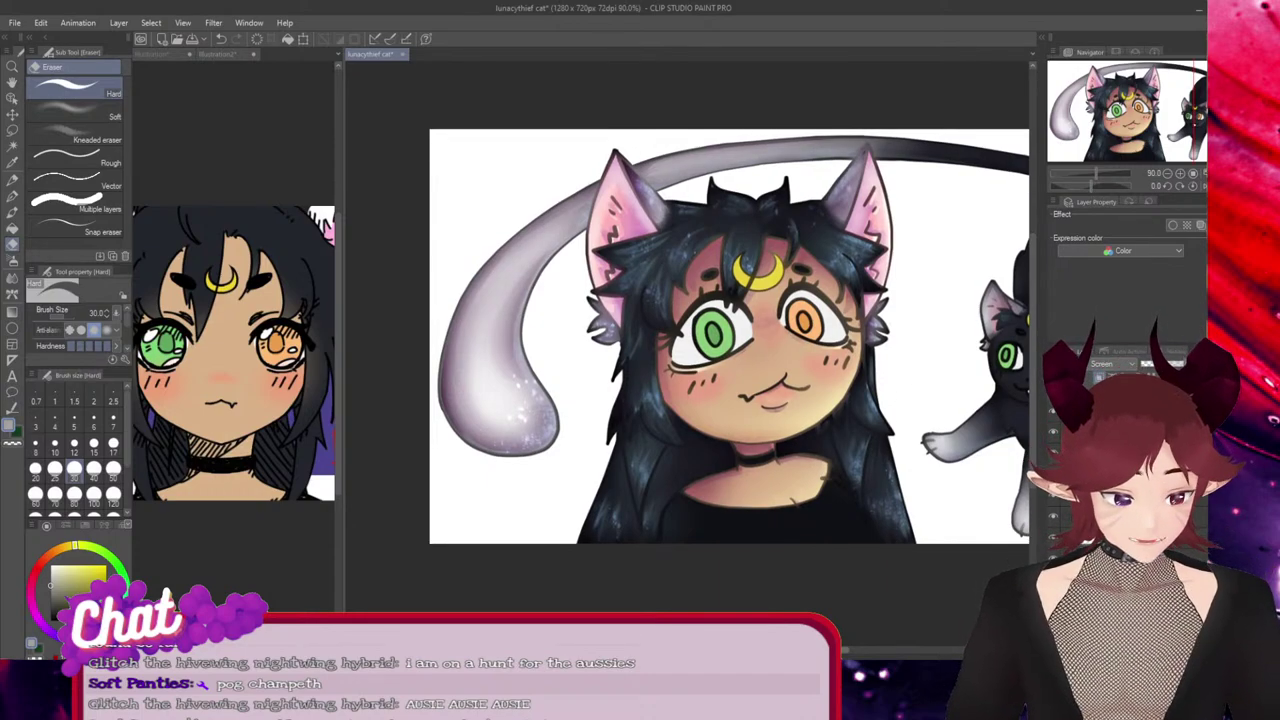
pyautogui.hscroll(3, 687, 336)
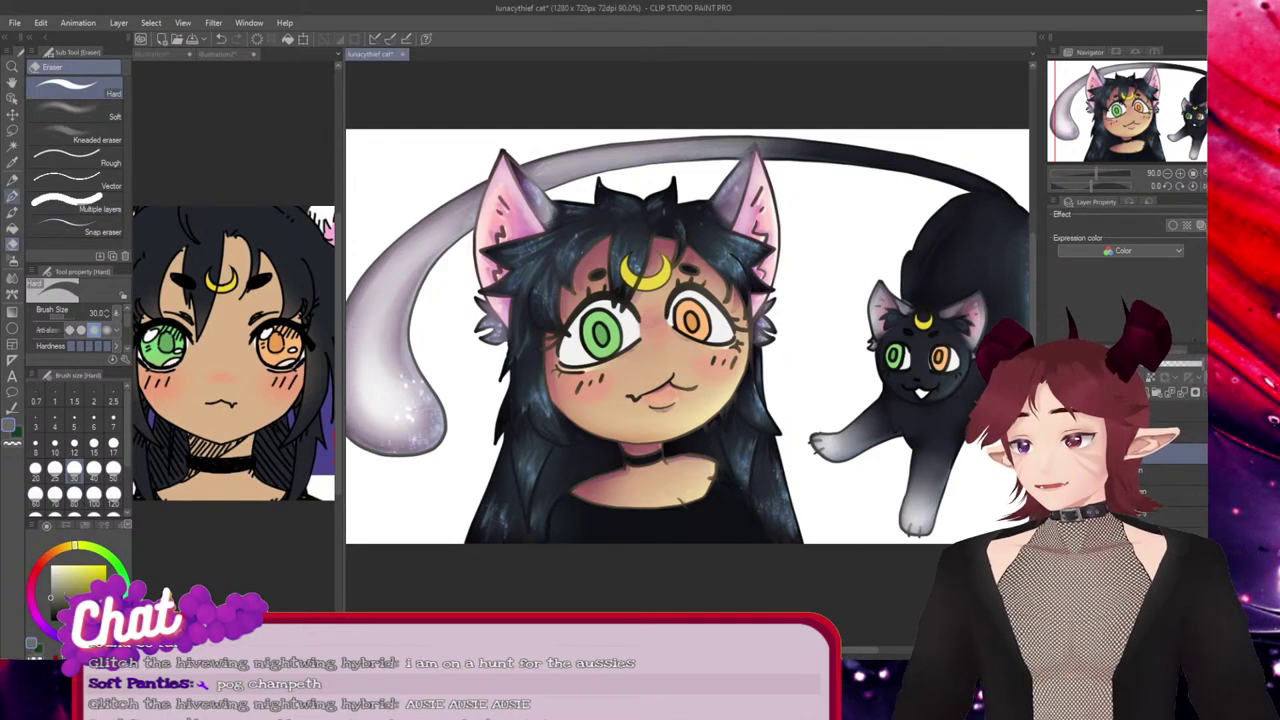
# Glaze dark grey over the ear above the green eye with the Running color edge watercolor brush at size 50.
pyautogui.click(12, 196)
pyautogui.click(12, 212)
pyautogui.scroll(3, 473, 188)
pyautogui.scroll(1, 472, 186)
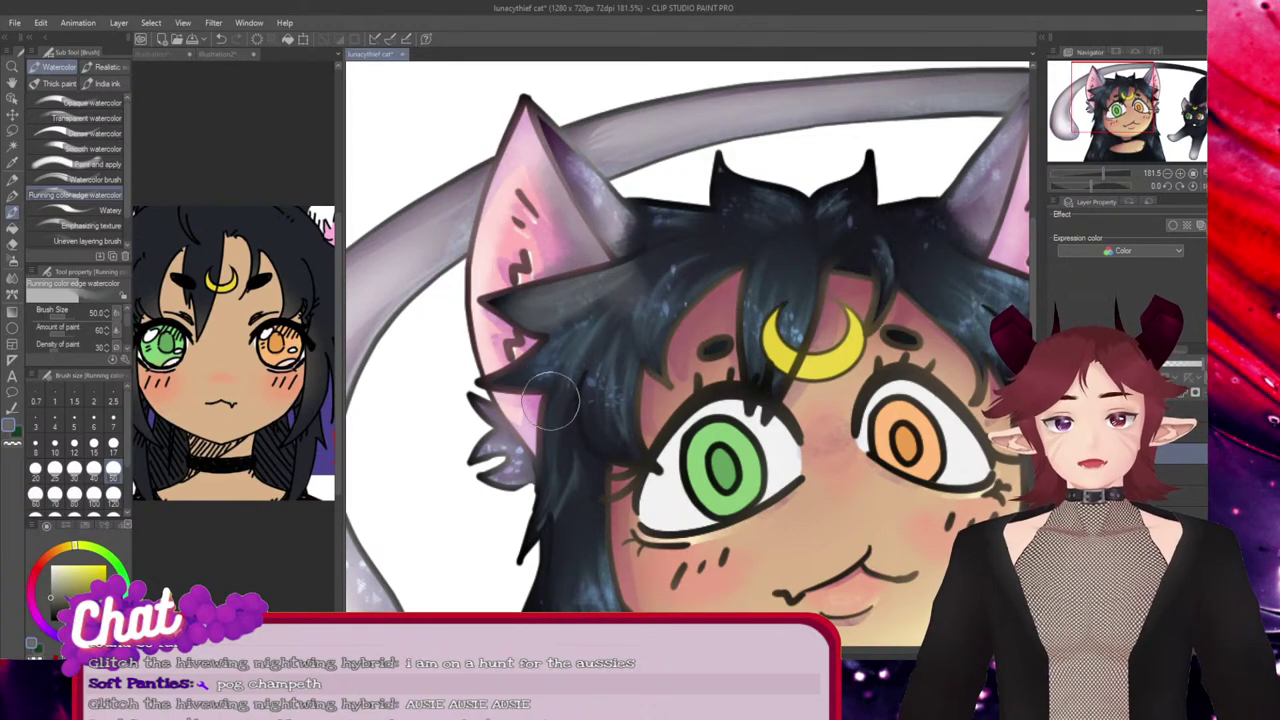
pyautogui.moveTo(514, 108)
pyautogui.mouseDown()
pyautogui.moveTo(580, 224)
pyautogui.moveTo(535, 101)
pyautogui.moveTo(448, 286)
pyautogui.mouseUp()
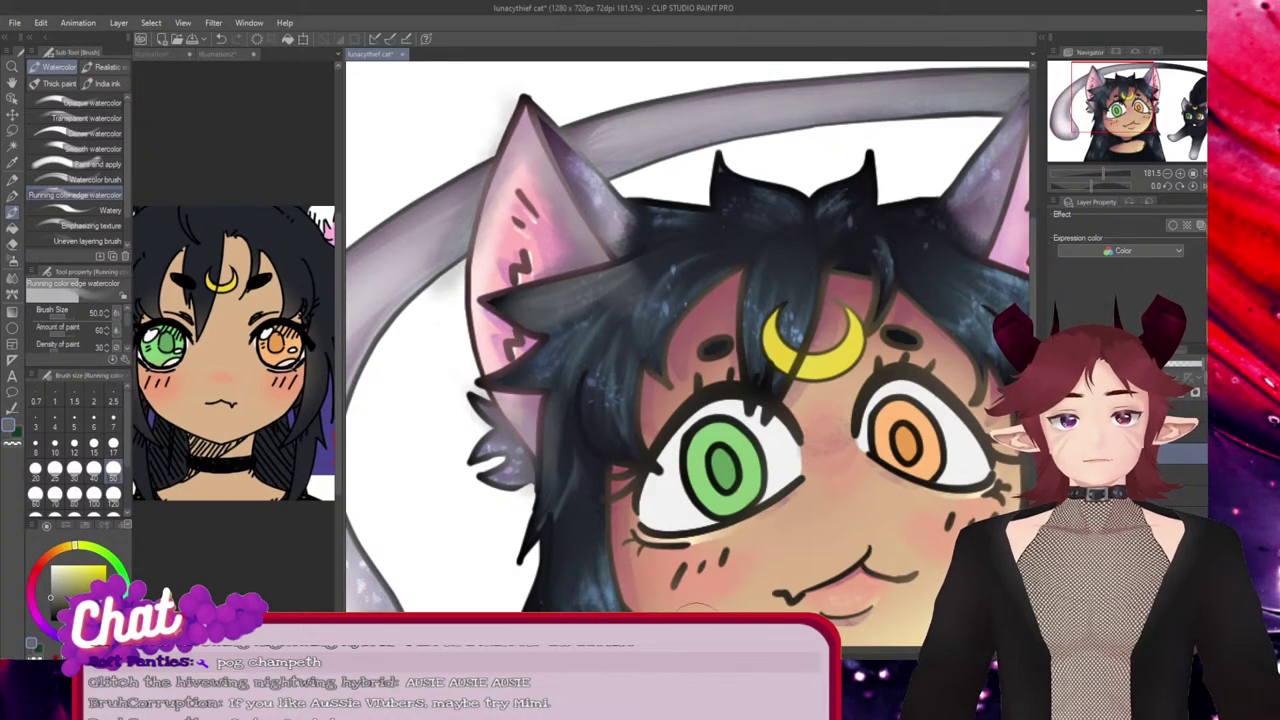
# Glaze dark grey over the inside and outer edge of the ear above the orange eye with the Running color edge watercolor brush.
pyautogui.moveTo(1028, 298); pyautogui.dragTo(818, 294)
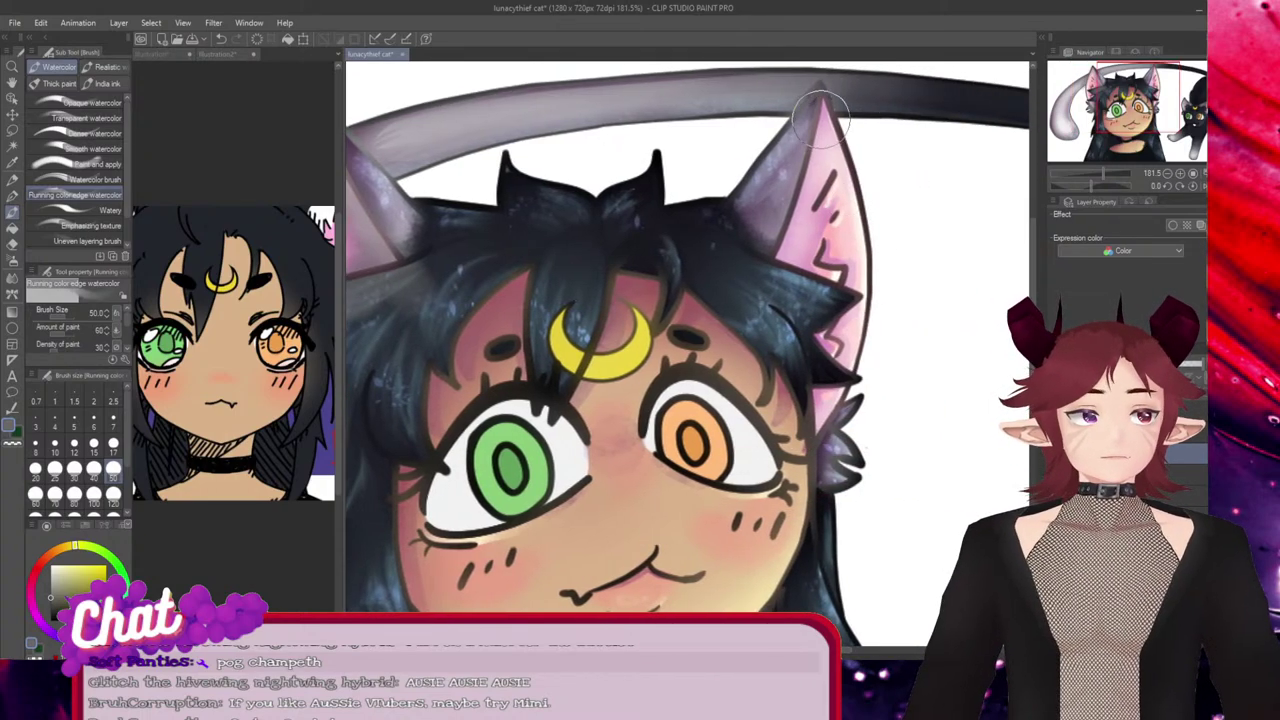
pyautogui.moveTo(822, 114); pyautogui.dragTo(798, 258)
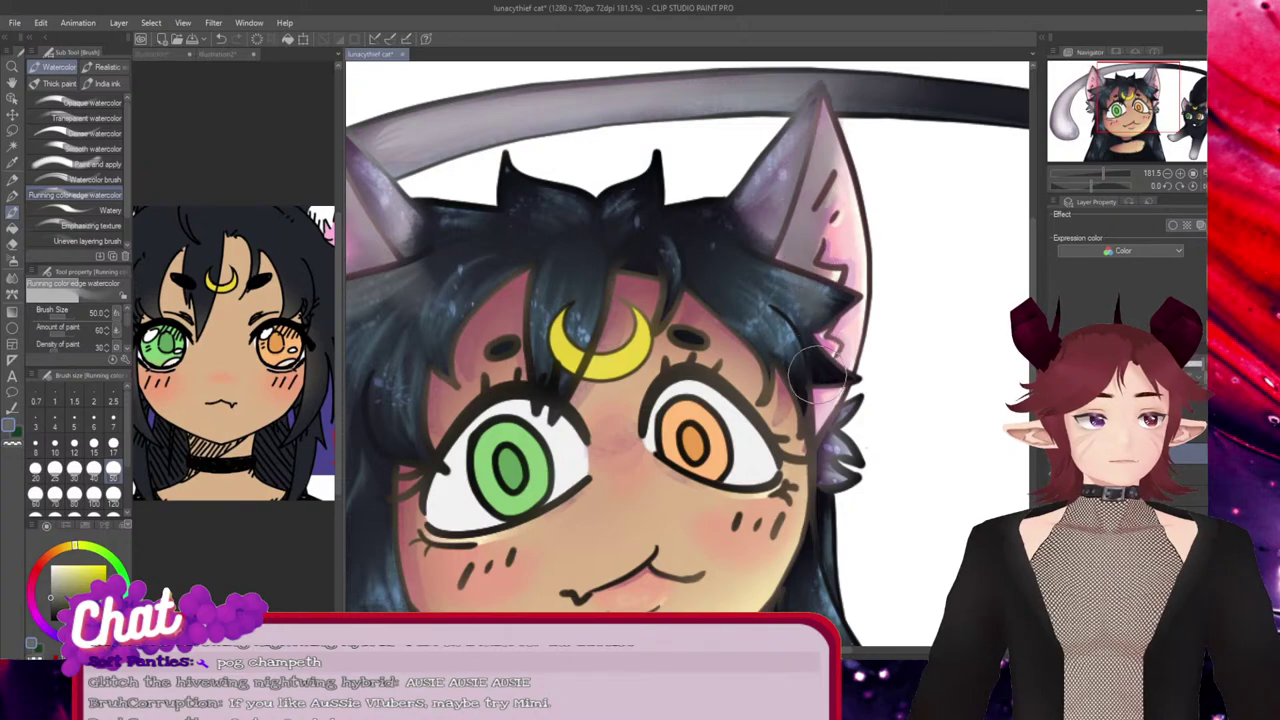
pyautogui.moveTo(810, 375)
pyautogui.mouseDown()
pyautogui.moveTo(812, 455)
pyautogui.moveTo(910, 323)
pyautogui.moveTo(816, 456)
pyautogui.moveTo(876, 361)
pyautogui.moveTo(838, 408)
pyautogui.mouseUp()
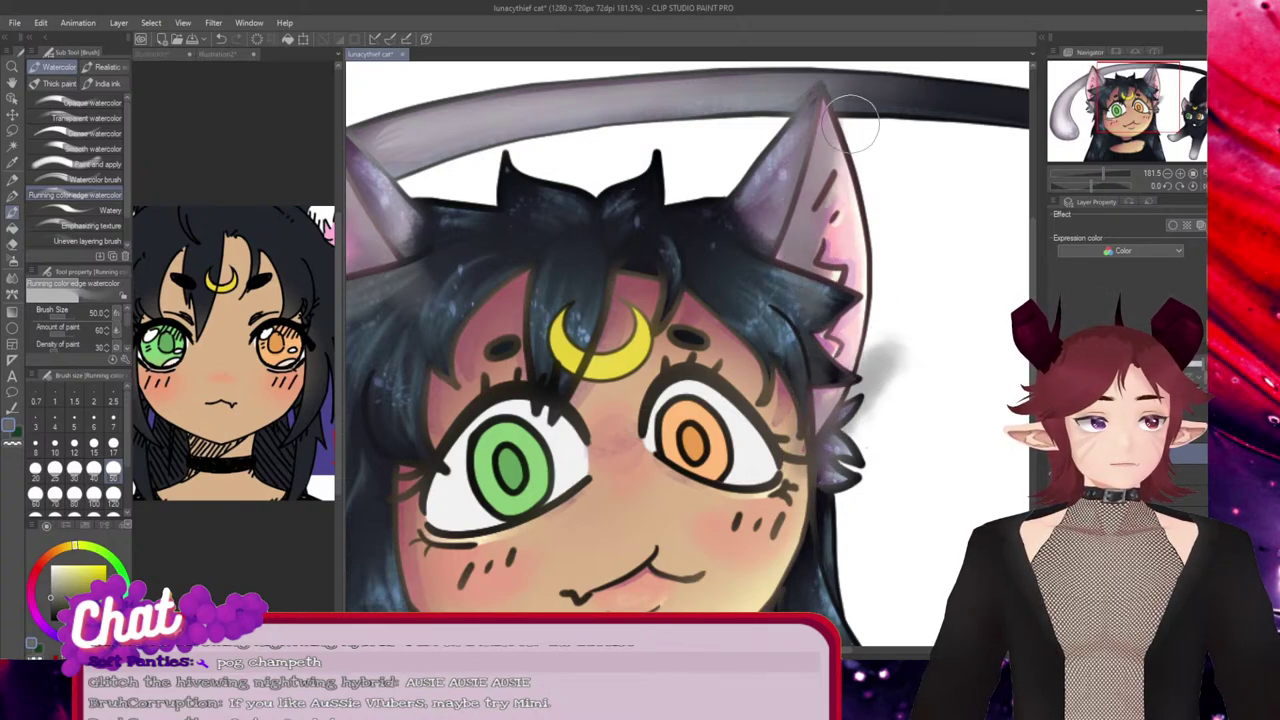
pyautogui.moveTo(835, 115); pyautogui.dragTo(897, 297)
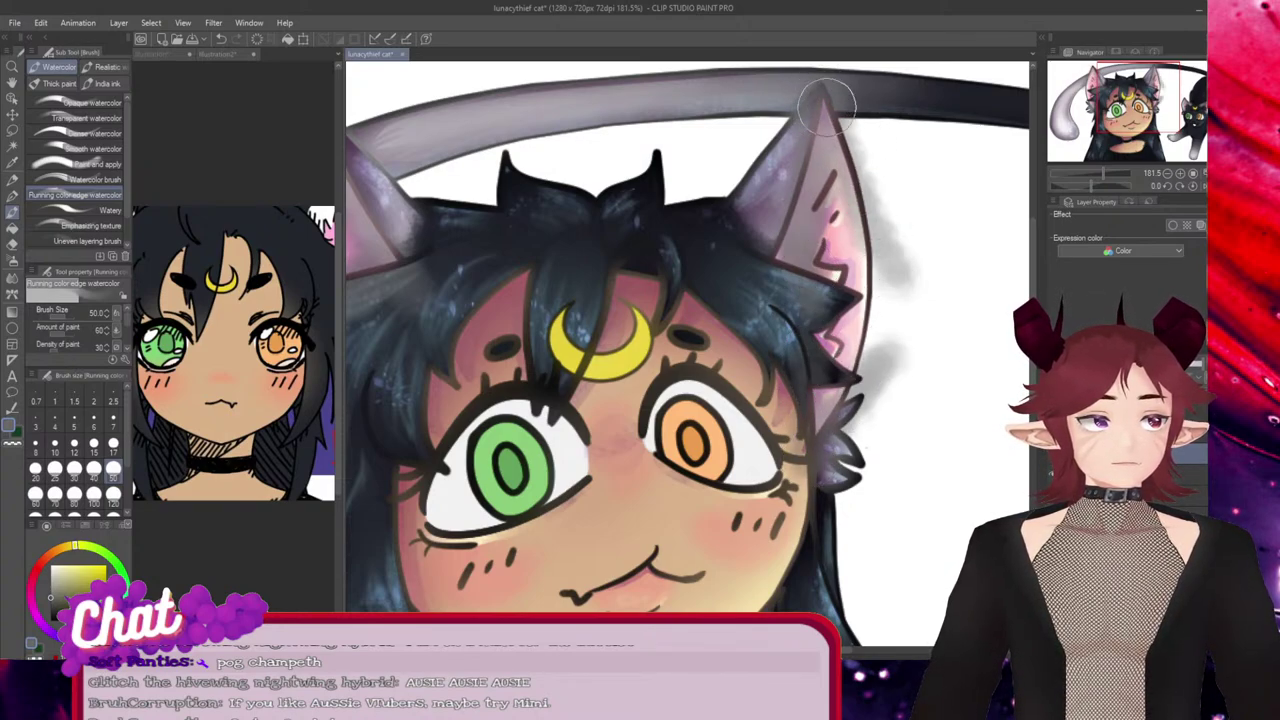
# Clean the dark grey overflow off the background, tail, hair and fur around both ears with the Hard eraser at size 30.
pyautogui.press('e')
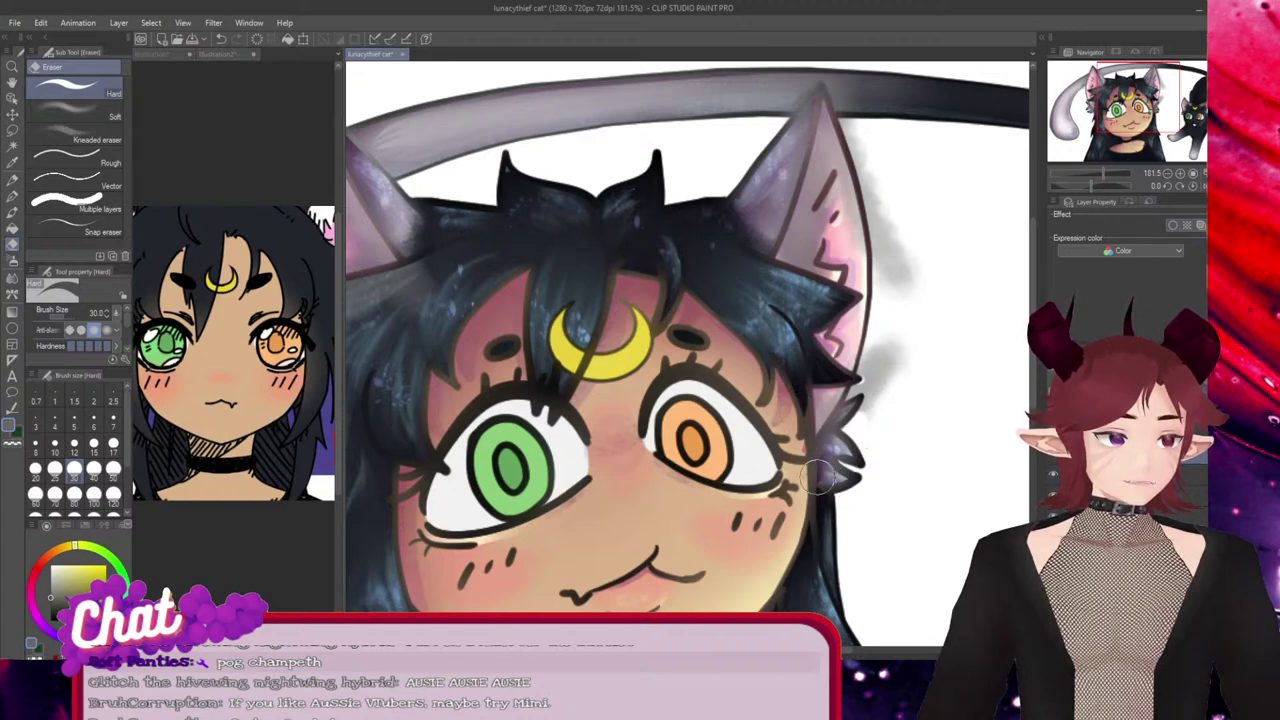
pyautogui.moveTo(839, 437)
pyautogui.mouseDown()
pyautogui.moveTo(828, 454)
pyautogui.moveTo(860, 394)
pyautogui.mouseUp()
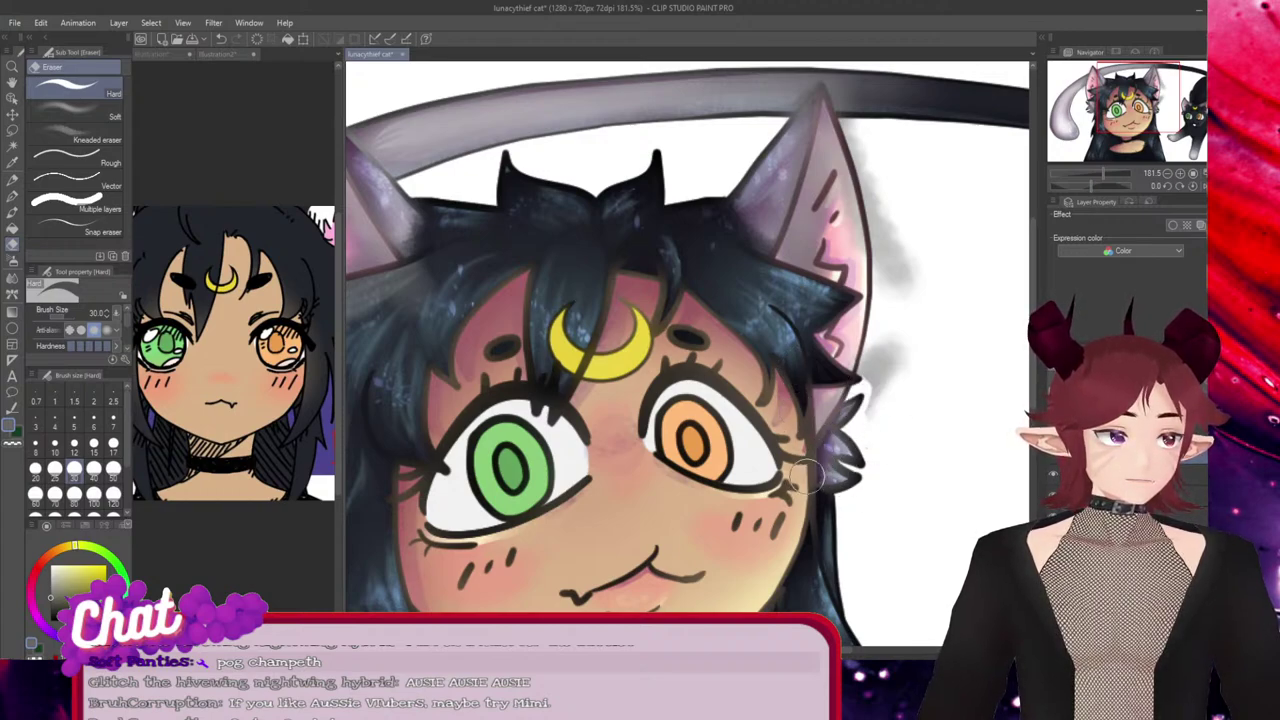
pyautogui.moveTo(810, 477)
pyautogui.mouseDown()
pyautogui.moveTo(888, 325)
pyautogui.moveTo(857, 405)
pyautogui.mouseUp()
pyautogui.moveTo(877, 337); pyautogui.dragTo(867, 408)
pyautogui.moveTo(898, 350)
pyautogui.mouseDown()
pyautogui.moveTo(869, 419)
pyautogui.moveTo(893, 417)
pyautogui.mouseUp()
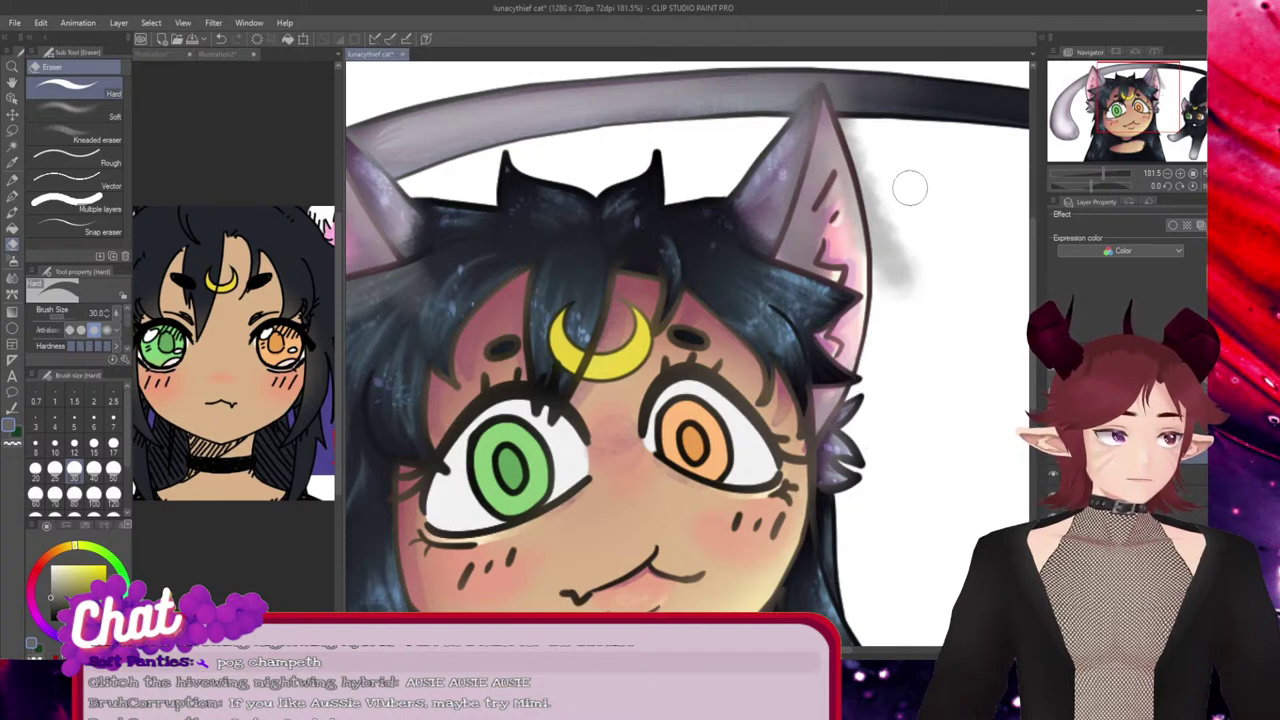
pyautogui.moveTo(910, 188); pyautogui.dragTo(914, 334)
pyautogui.moveTo(903, 230)
pyautogui.mouseDown()
pyautogui.moveTo(892, 194)
pyautogui.moveTo(899, 325)
pyautogui.moveTo(892, 256)
pyautogui.moveTo(888, 324)
pyautogui.moveTo(874, 170)
pyautogui.moveTo(868, 153)
pyautogui.moveTo(880, 214)
pyautogui.moveTo(841, 111)
pyautogui.moveTo(866, 165)
pyautogui.mouseUp()
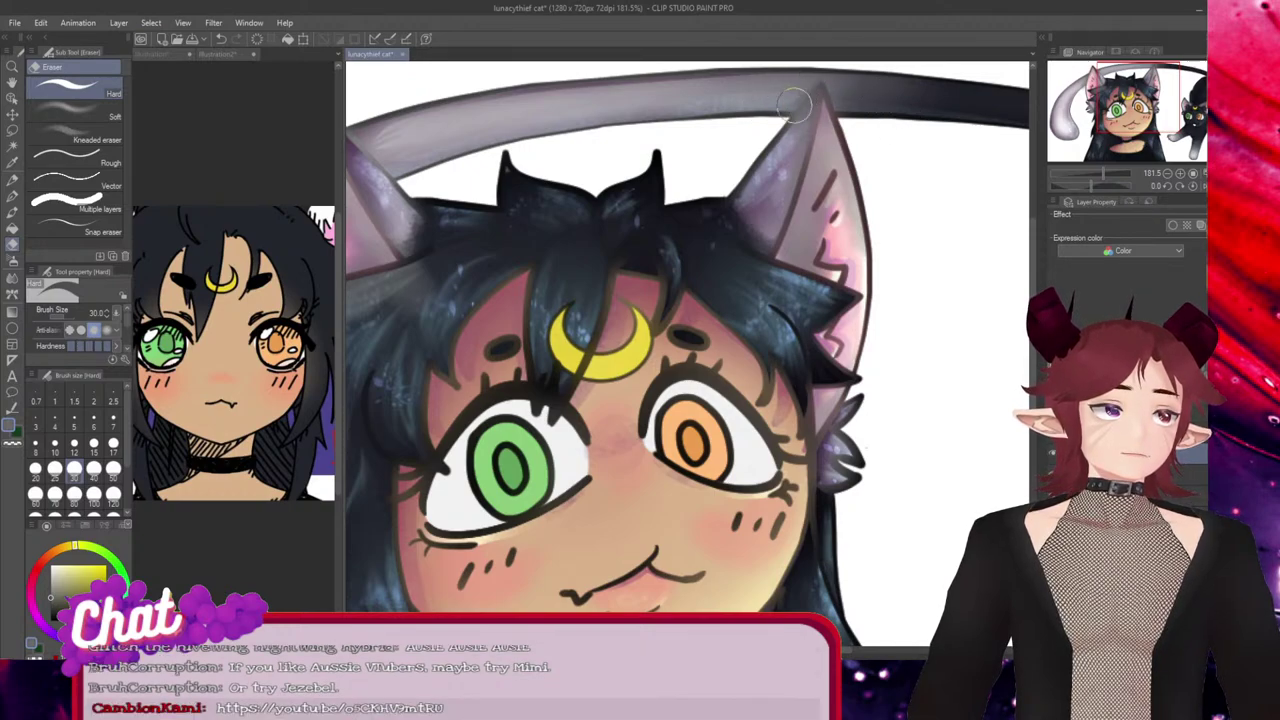
pyautogui.moveTo(795, 118)
pyautogui.mouseDown()
pyautogui.moveTo(808, 96)
pyautogui.moveTo(768, 187)
pyautogui.moveTo(794, 171)
pyautogui.moveTo(777, 202)
pyautogui.mouseUp()
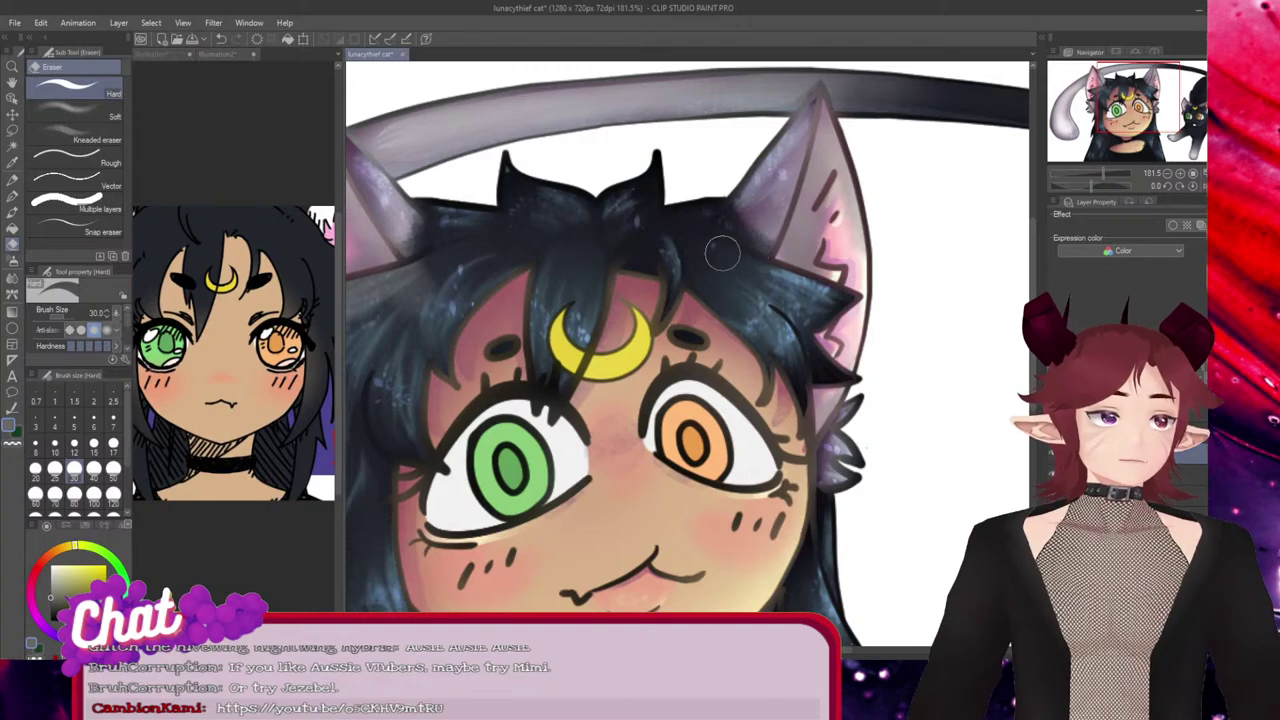
pyautogui.moveTo(754, 364); pyautogui.dragTo(837, 364)
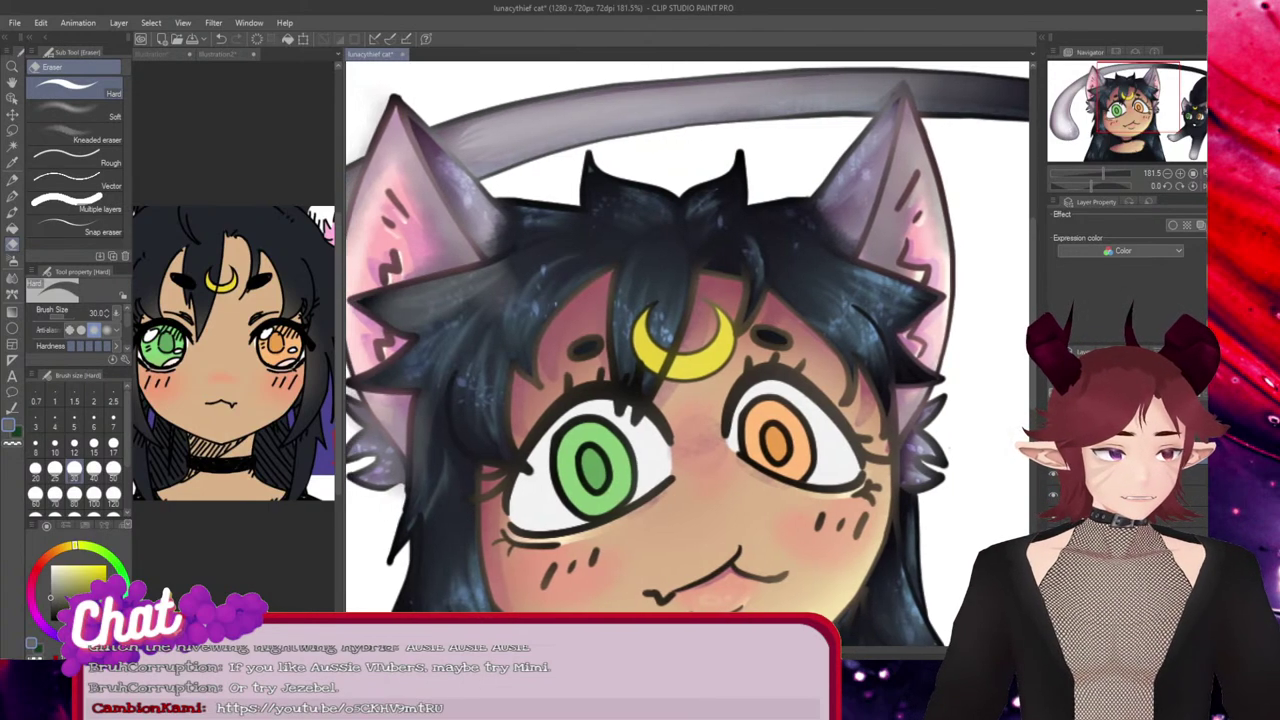
pyautogui.hscroll(-6, 688, 360)
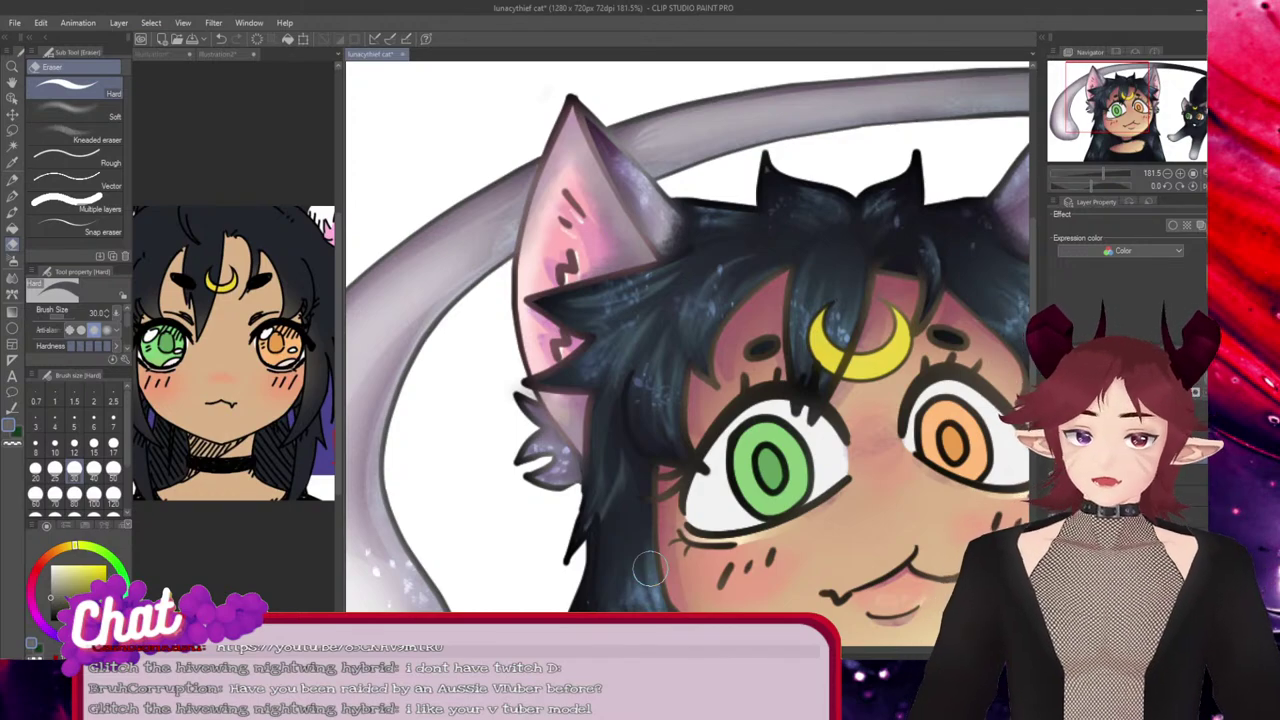
# Switch to the Kneaded eraser at size 50, undo the last change and save the illustration.
pyautogui.hotkey('ctrl', 'alt', '0')
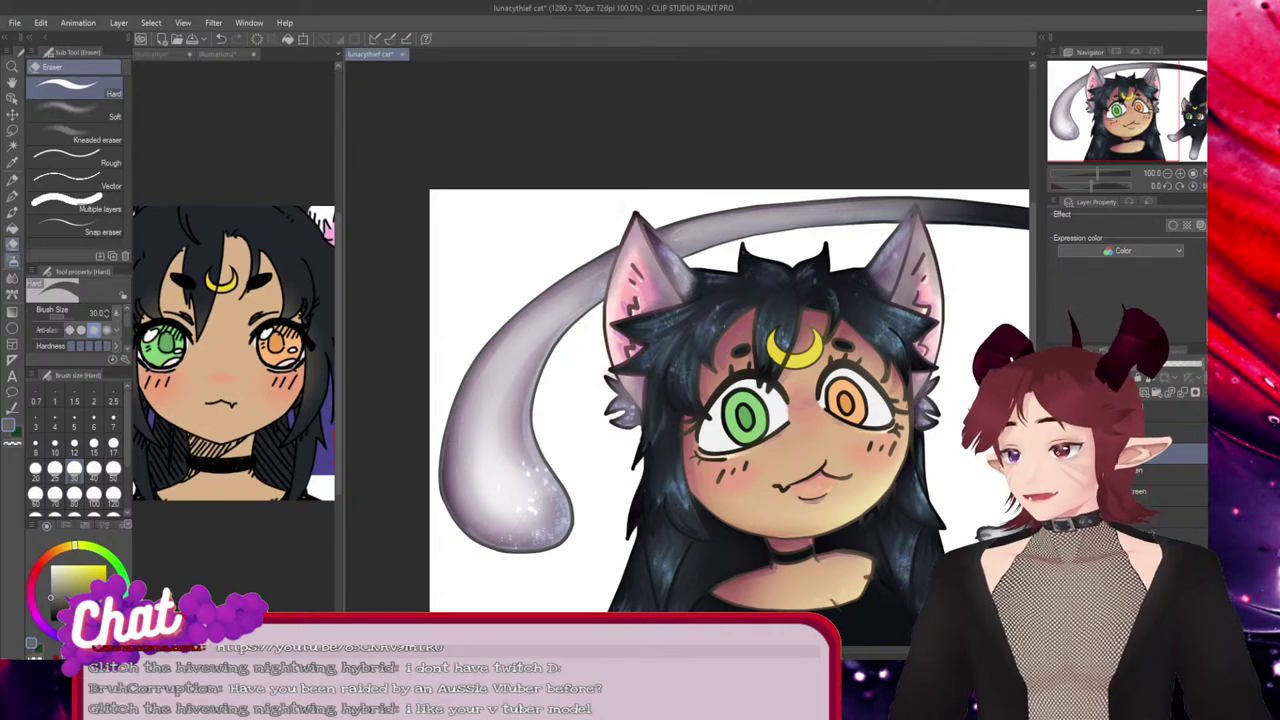
pyautogui.click(75, 139)
pyautogui.scroll(3, 808, 237)
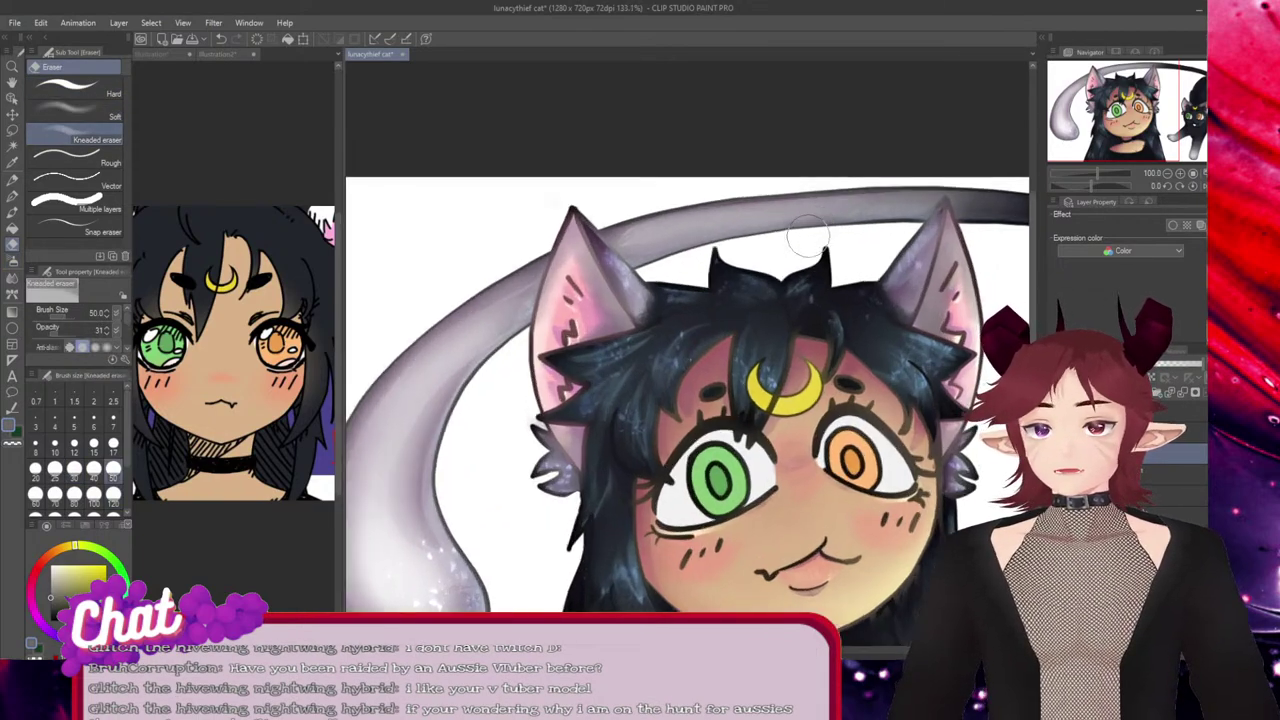
pyautogui.scroll(1, 800, 242)
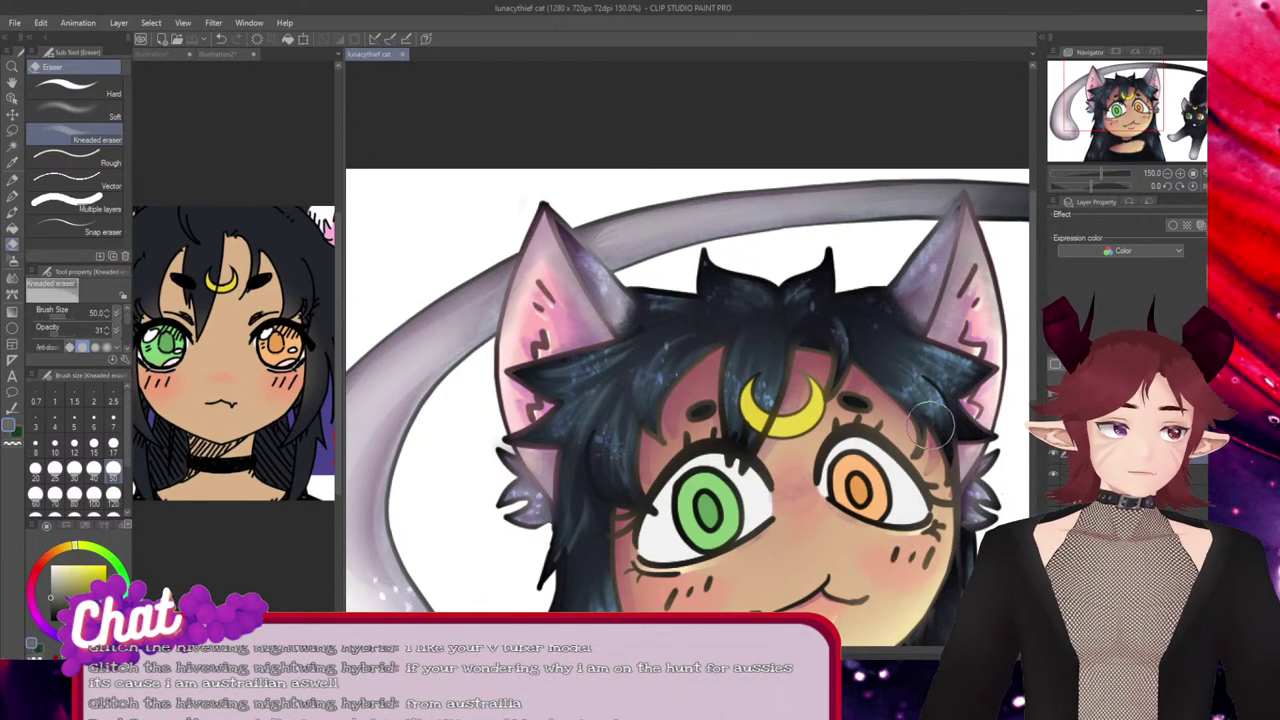
pyautogui.hotkey('ctrl', 'z')
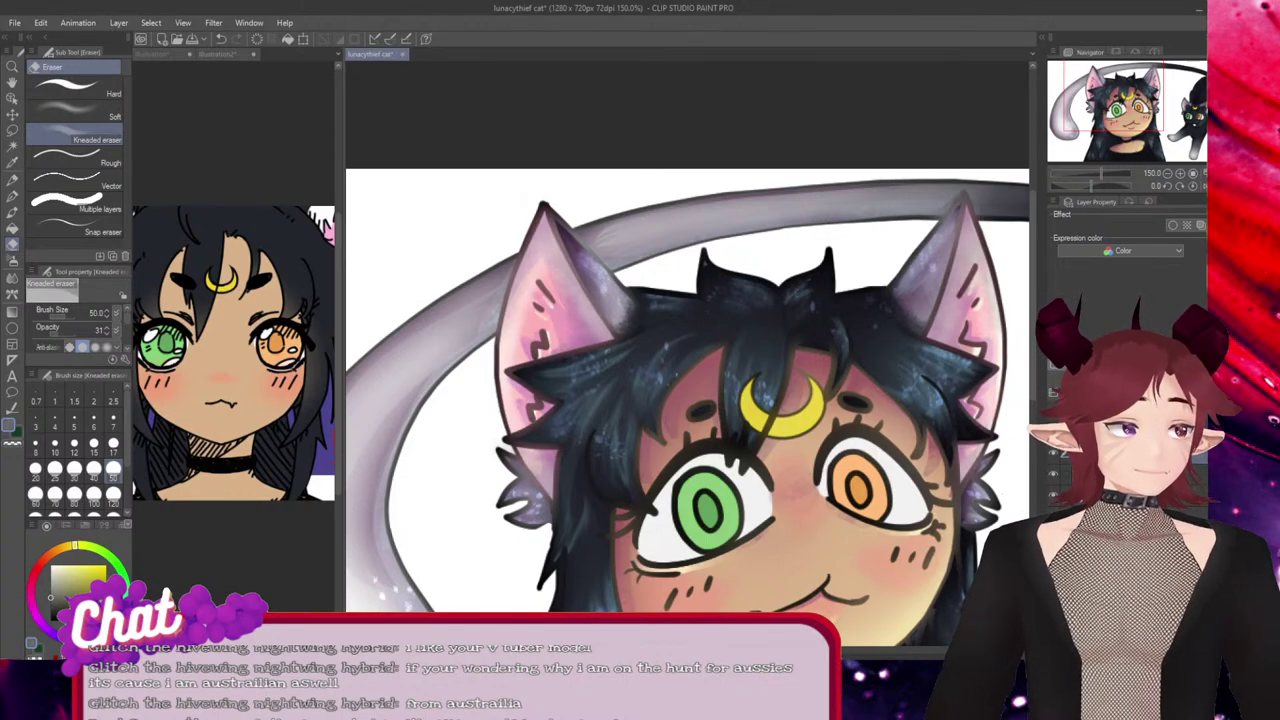
pyautogui.scroll(-3, 801, 435)
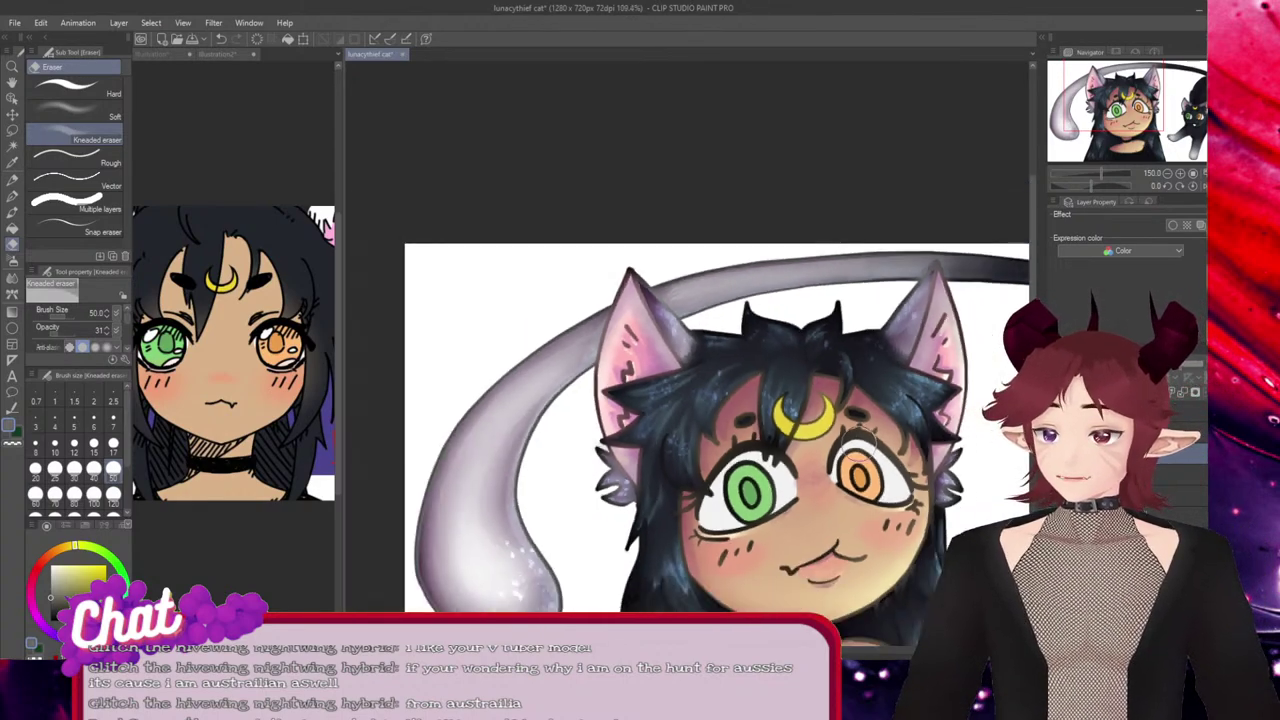
pyautogui.hotkey('ctrl', 's')
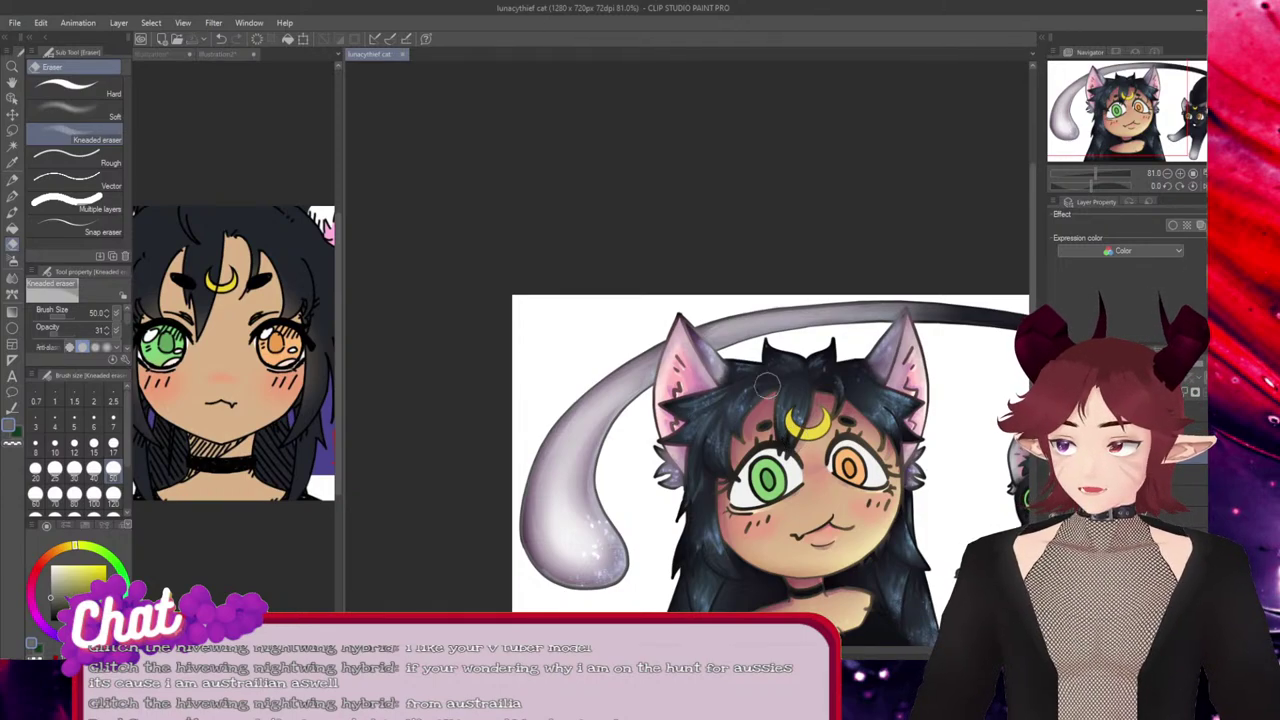
# Examine the shaded ears, hair and face, both in the whole illustration and close up.
pyautogui.scroll(-3, 1007, 383)
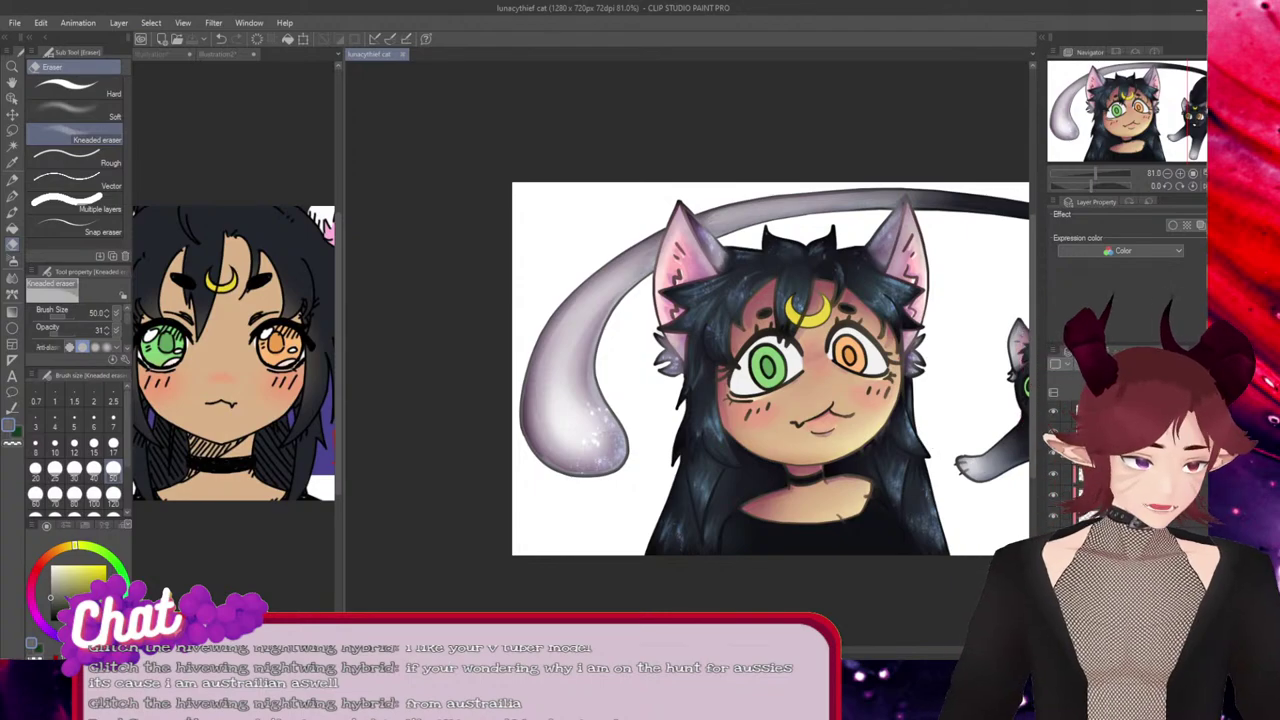
pyautogui.hscroll(4, 688, 368)
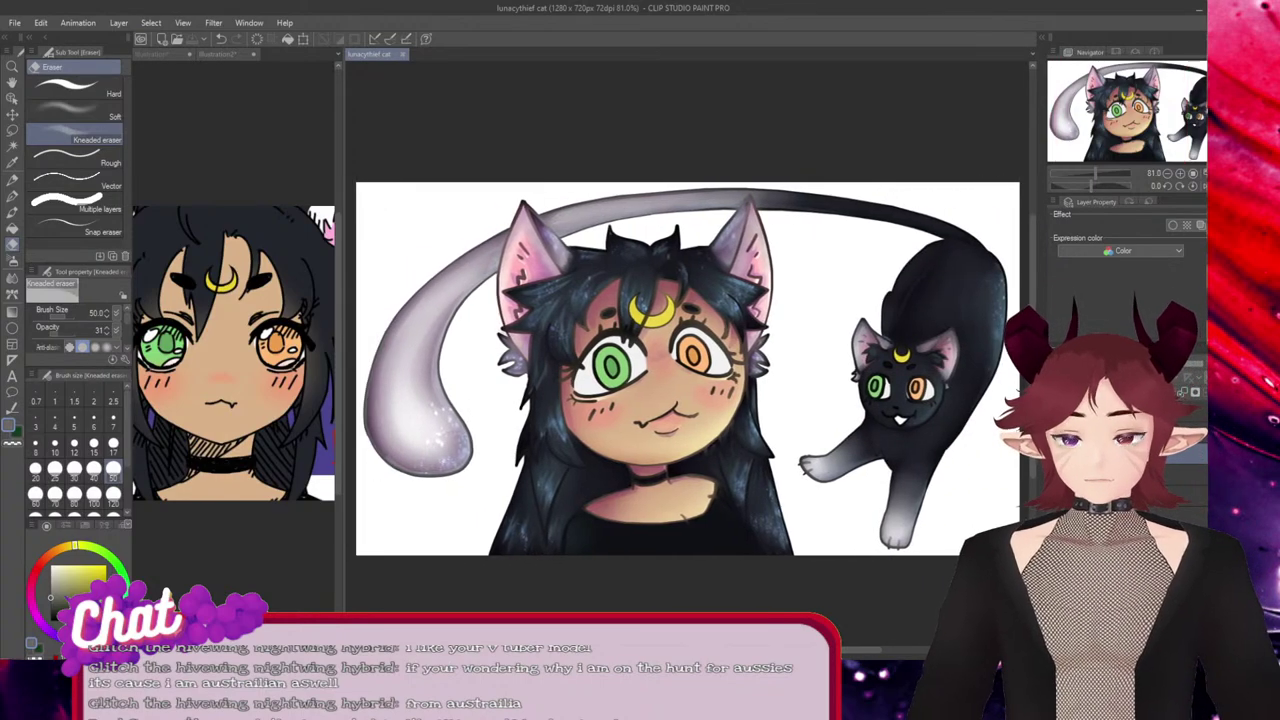
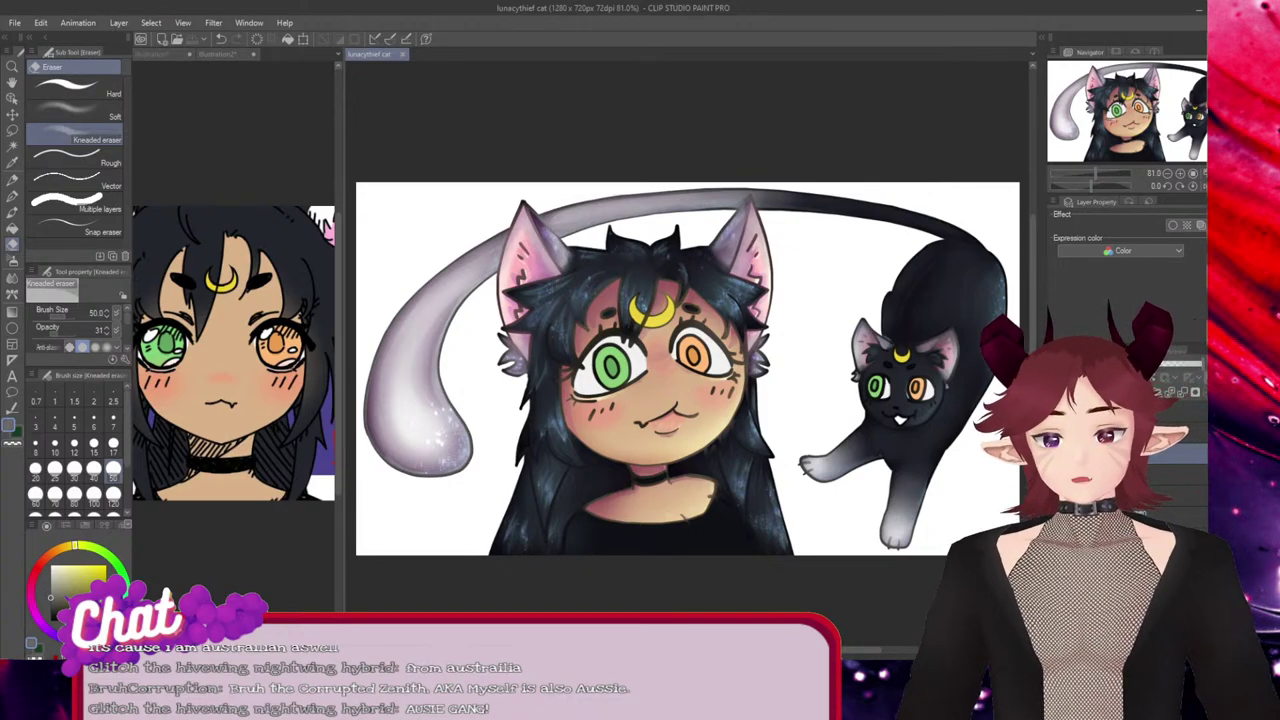
pyautogui.hotkey('ctrl', '+')
pyautogui.hotkey('ctrl', '+')
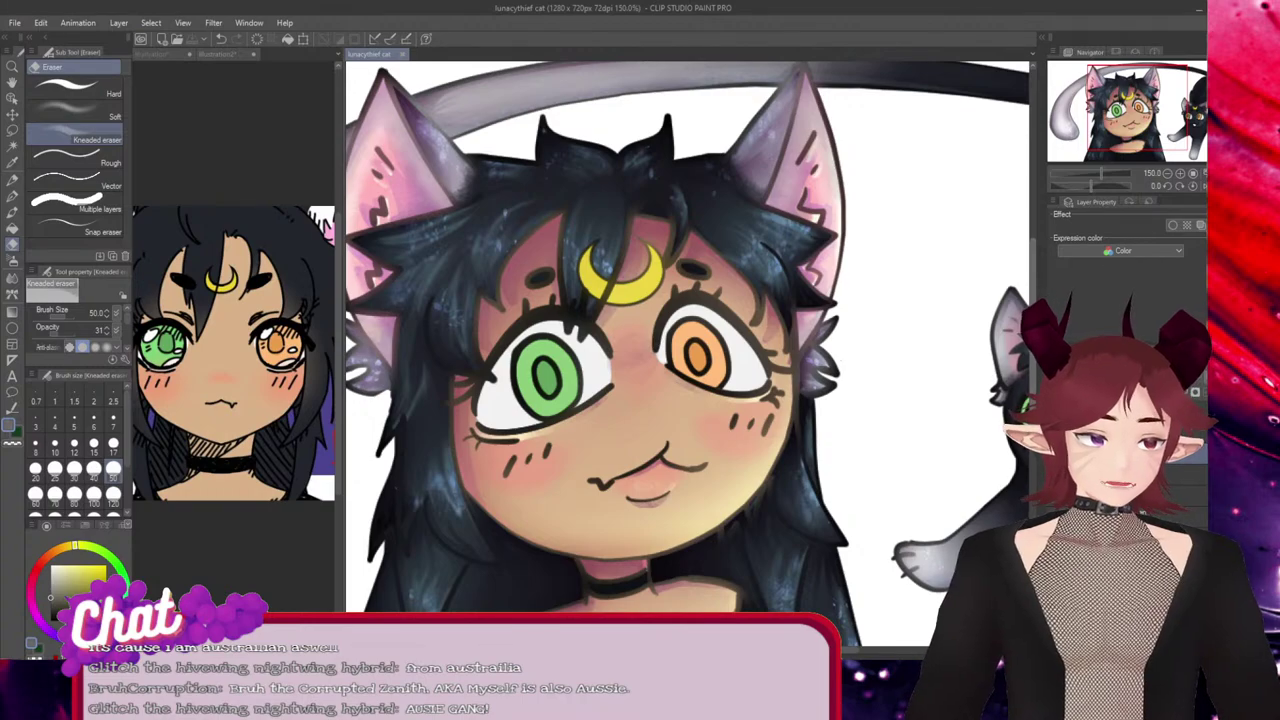
pyautogui.scroll(3, 687, 354)
pyautogui.scroll(-4, 687, 354)
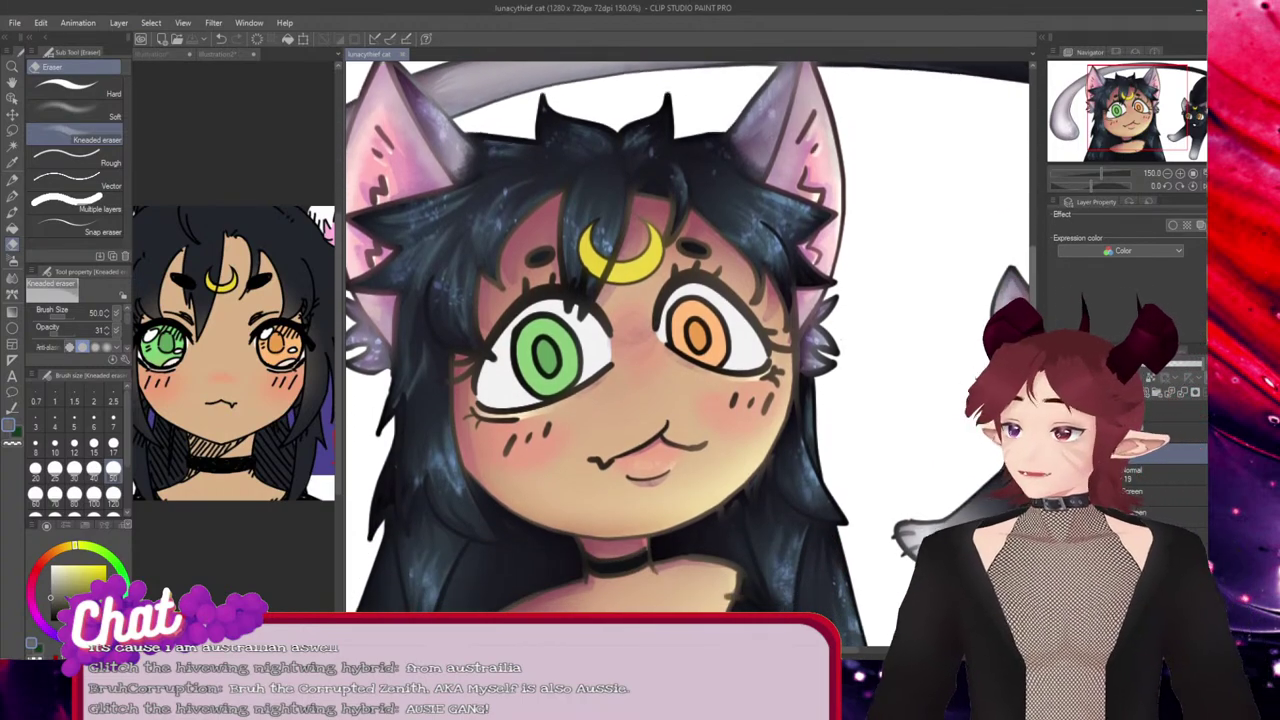
pyautogui.scroll(-2, 687, 354)
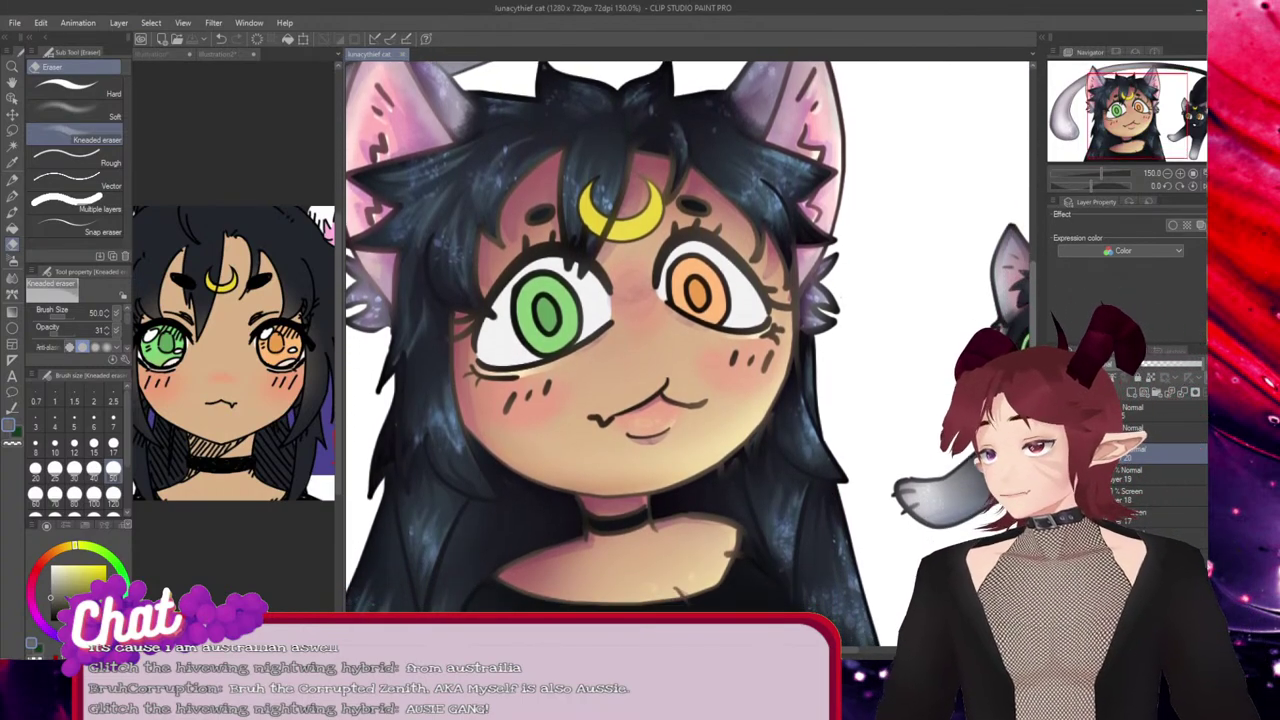
pyautogui.scroll(-1, 687, 354)
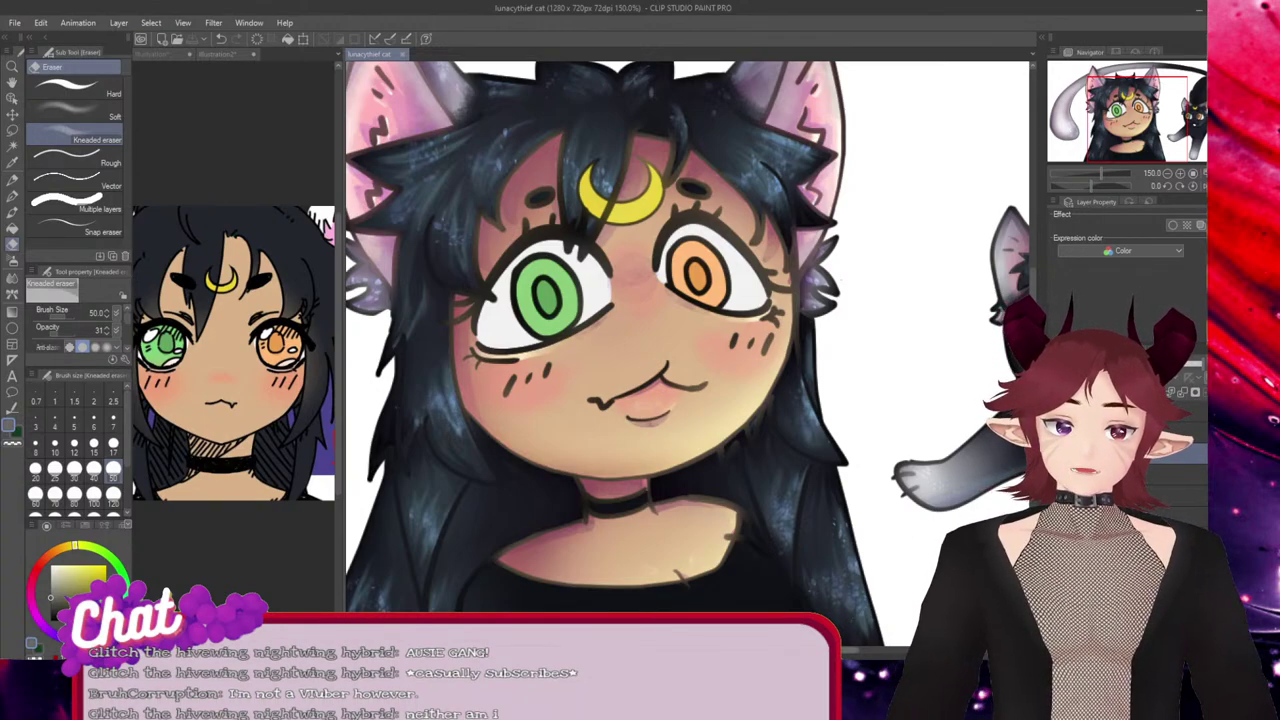
pyautogui.moveTo(870, 650); pyautogui.dragTo(857, 650)
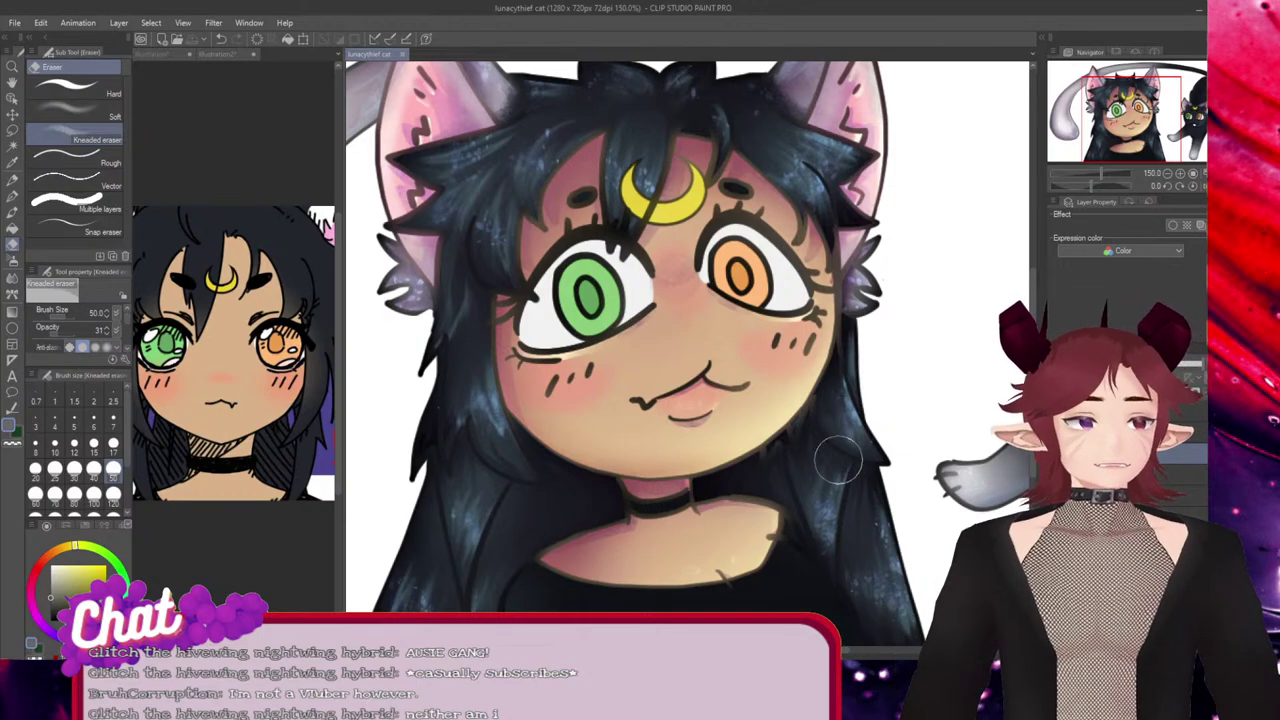
pyautogui.scroll(3, 688, 336)
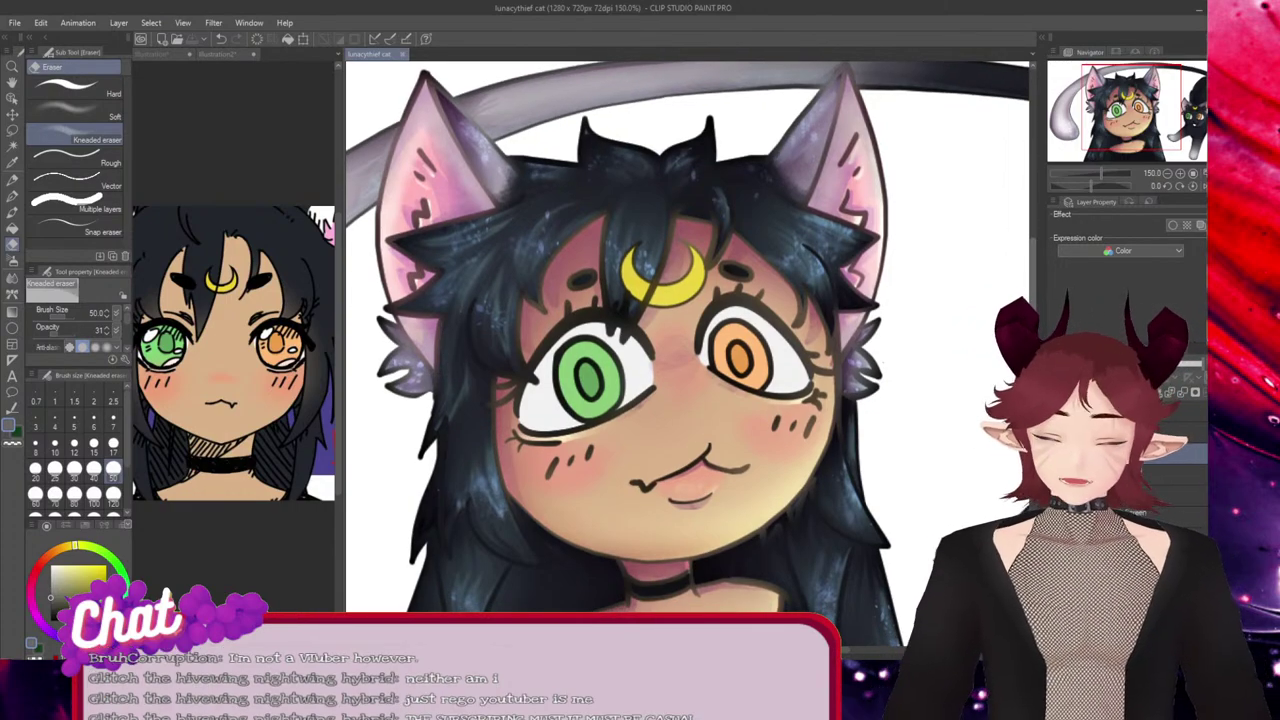
pyautogui.scroll(-1, 687, 336)
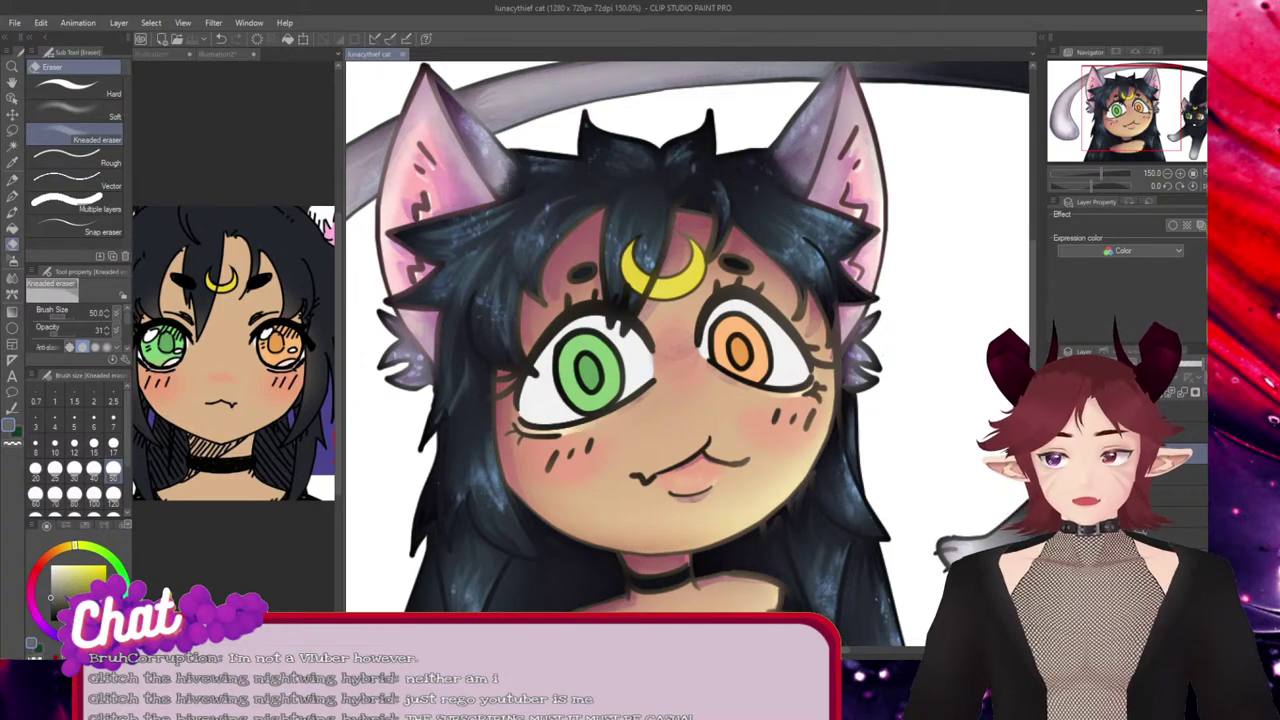
# Set up the Turnip pen at size 8 with a purple drawing color for shading the whites of the cat girl's eyes.
pyautogui.press('p')
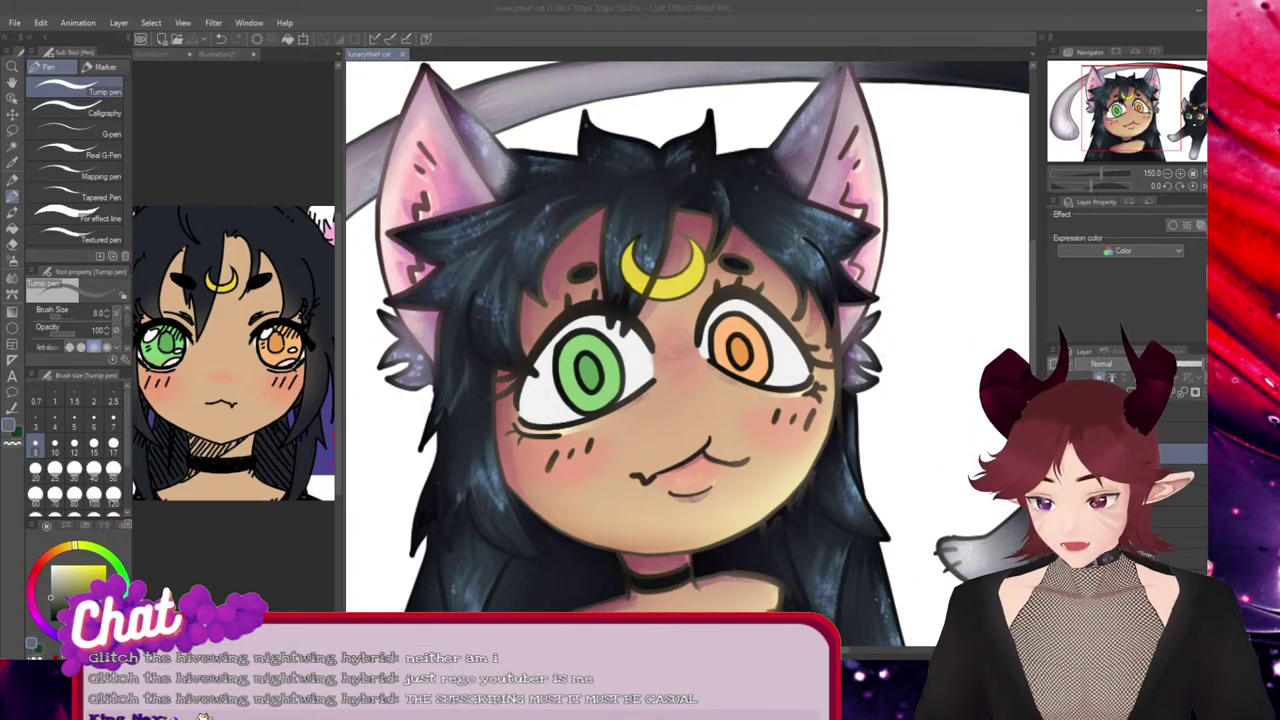
pyautogui.click(280, 554)
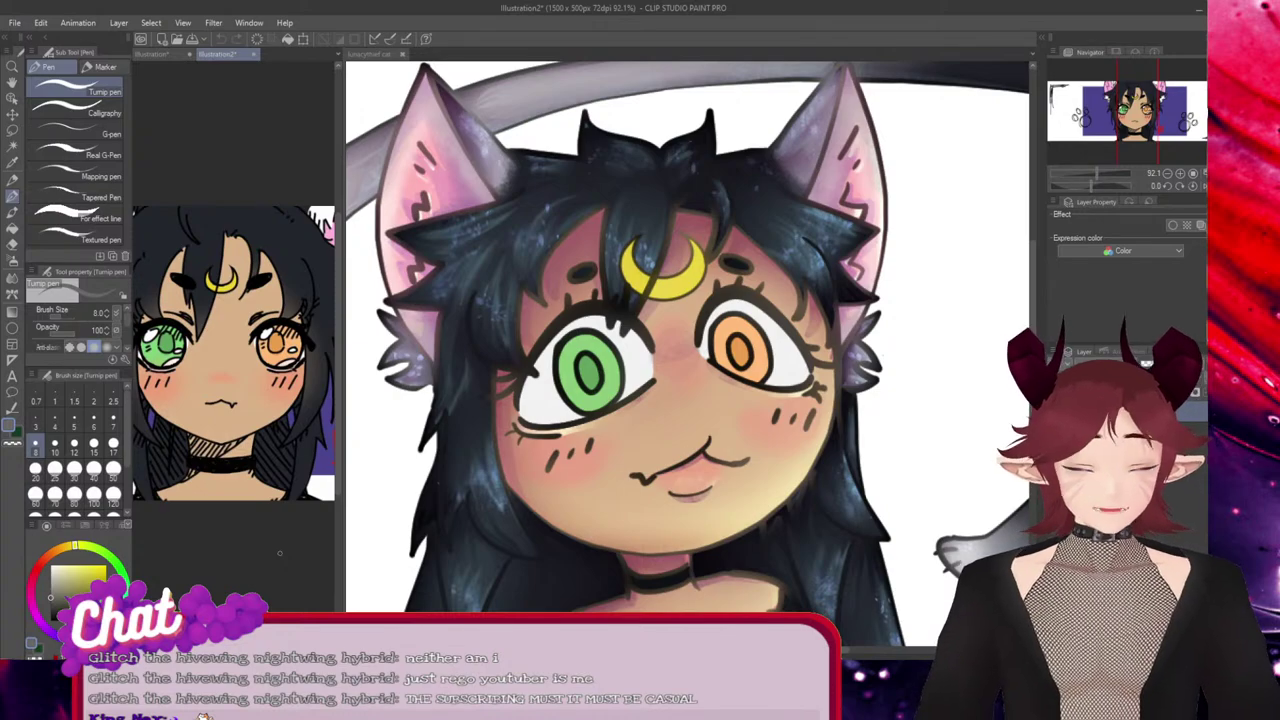
pyautogui.click(523, 364)
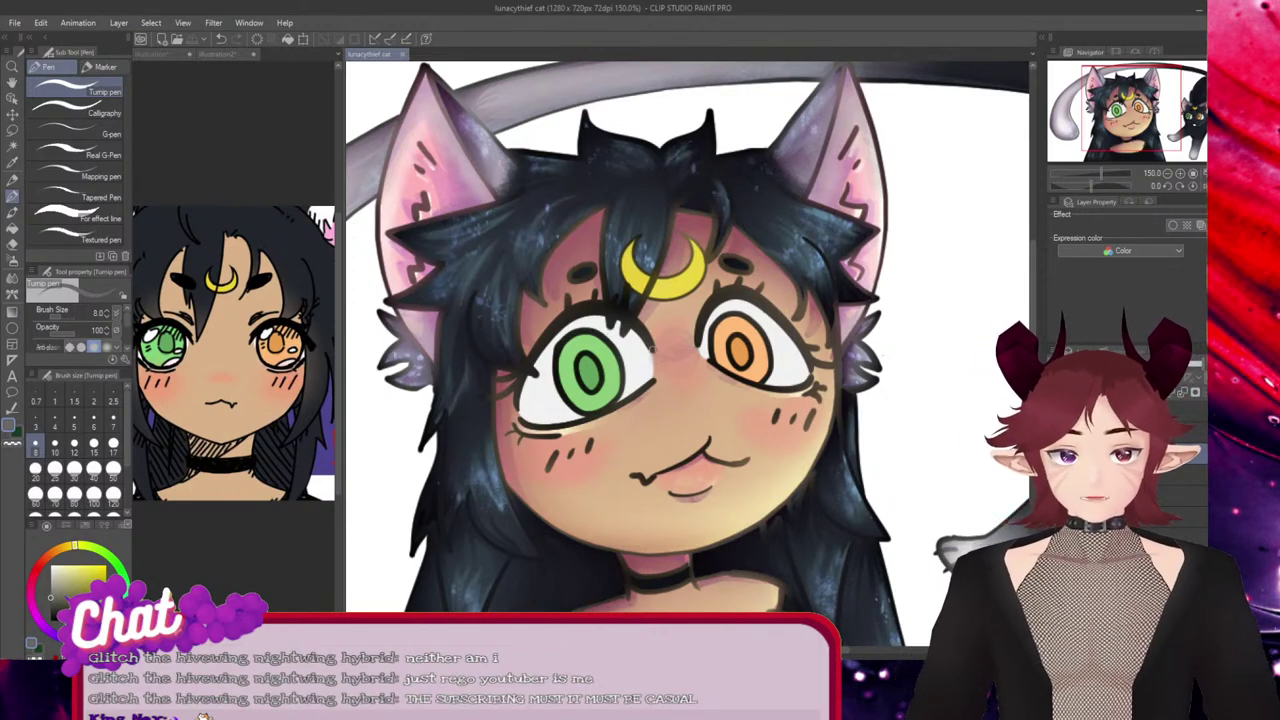
pyautogui.scroll(5, 630, 362)
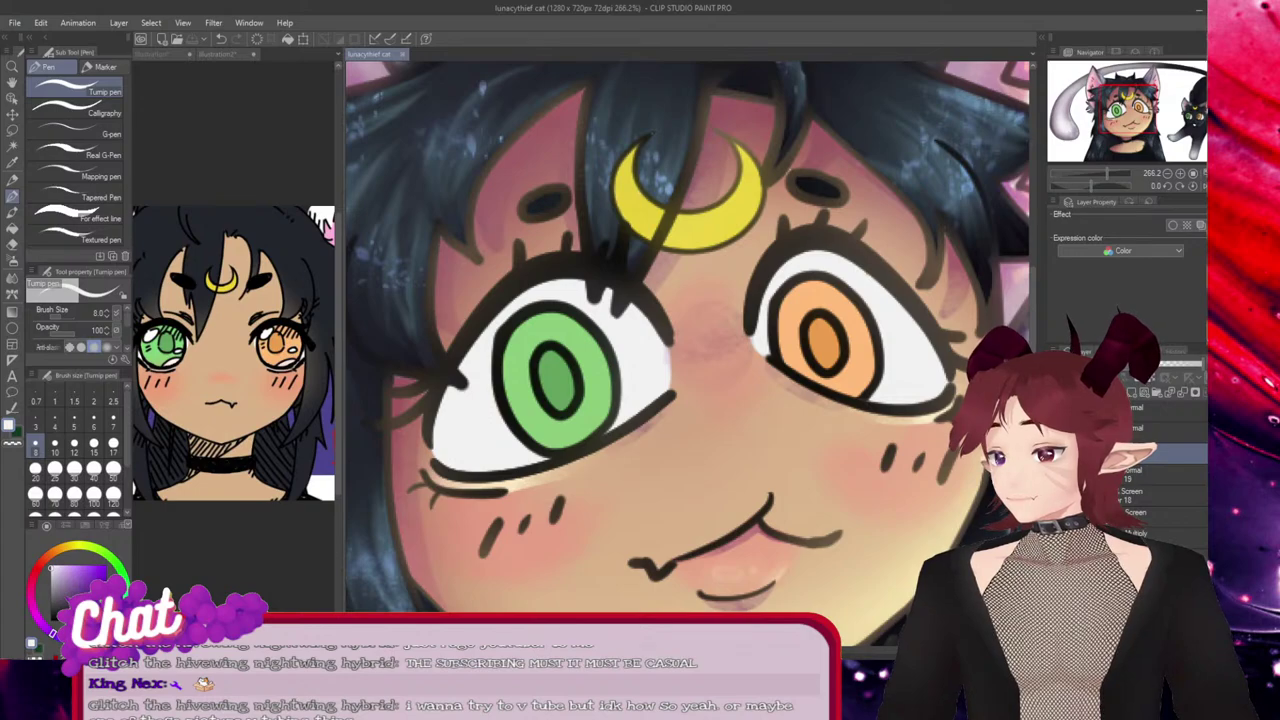
pyautogui.click(79, 577)
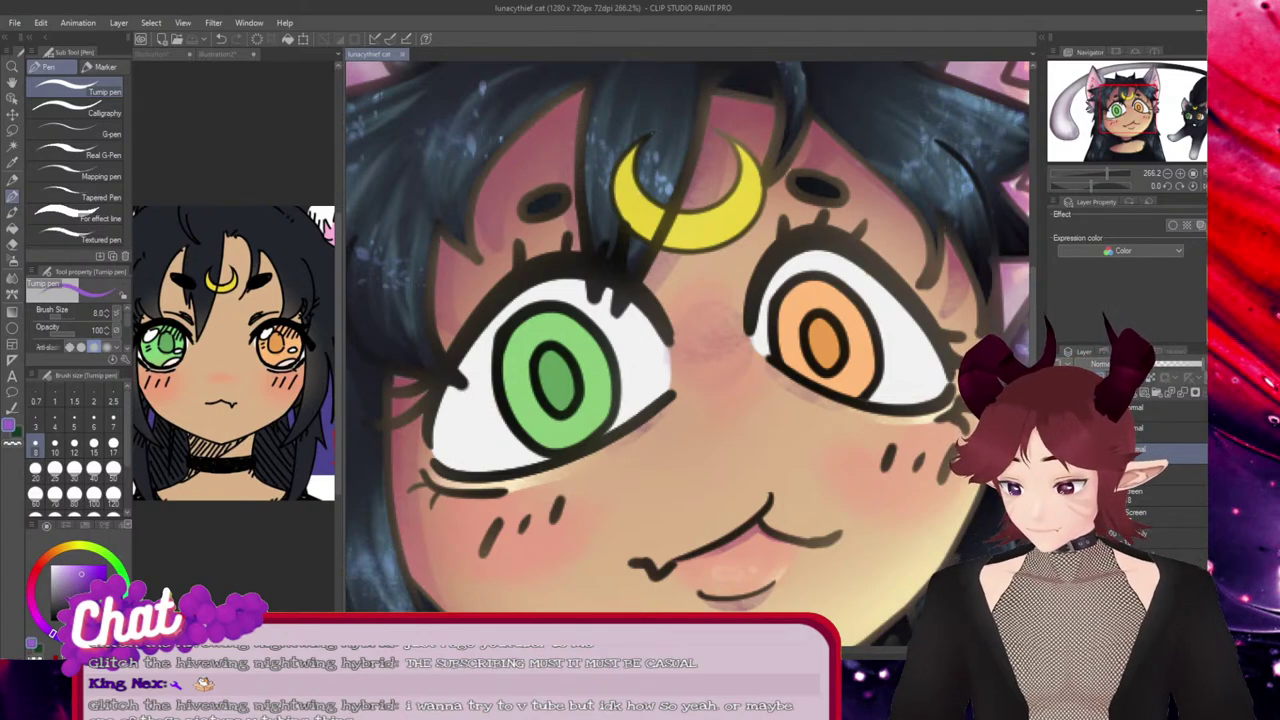
pyautogui.moveTo(81, 574); pyautogui.dragTo(80, 565)
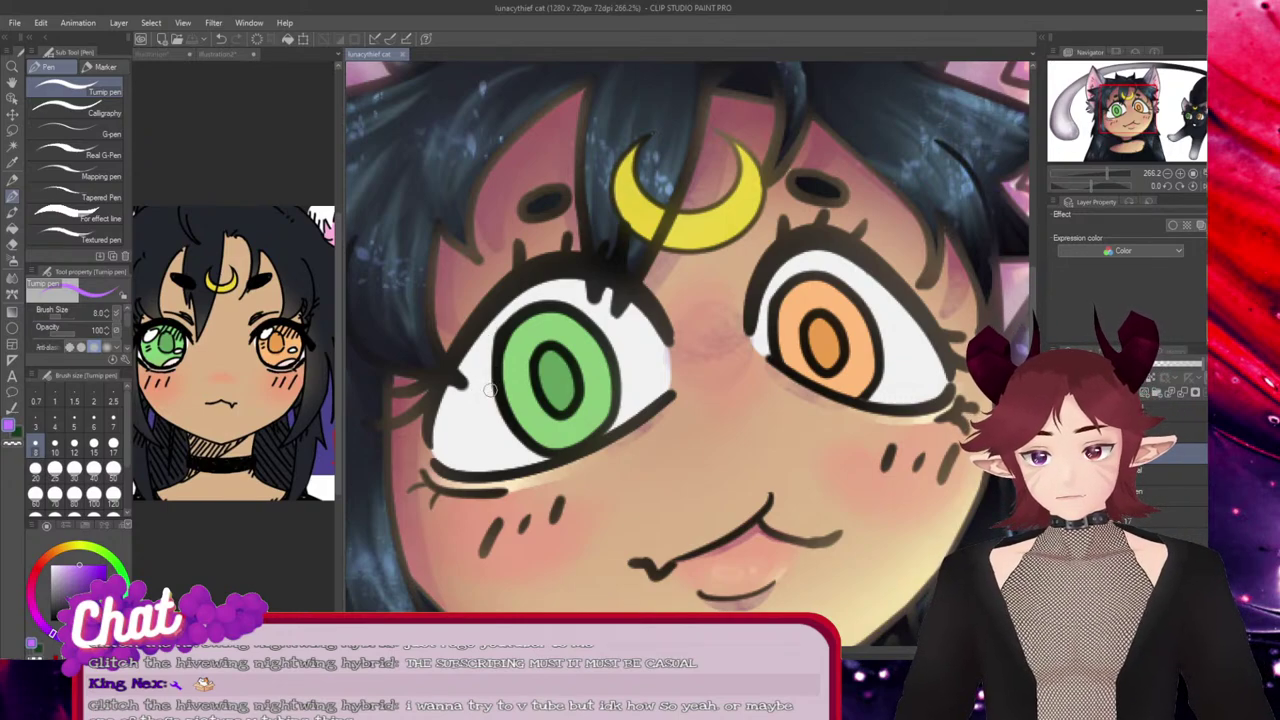
pyautogui.press('x')
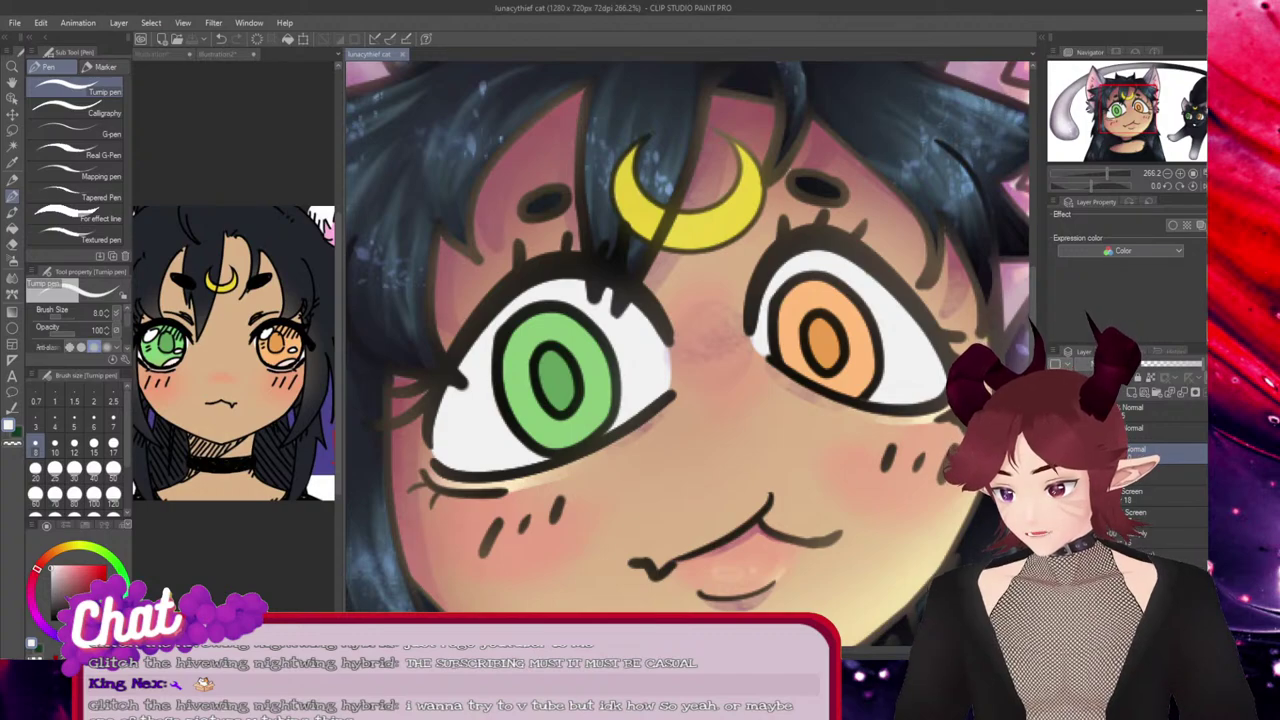
pyautogui.press('x')
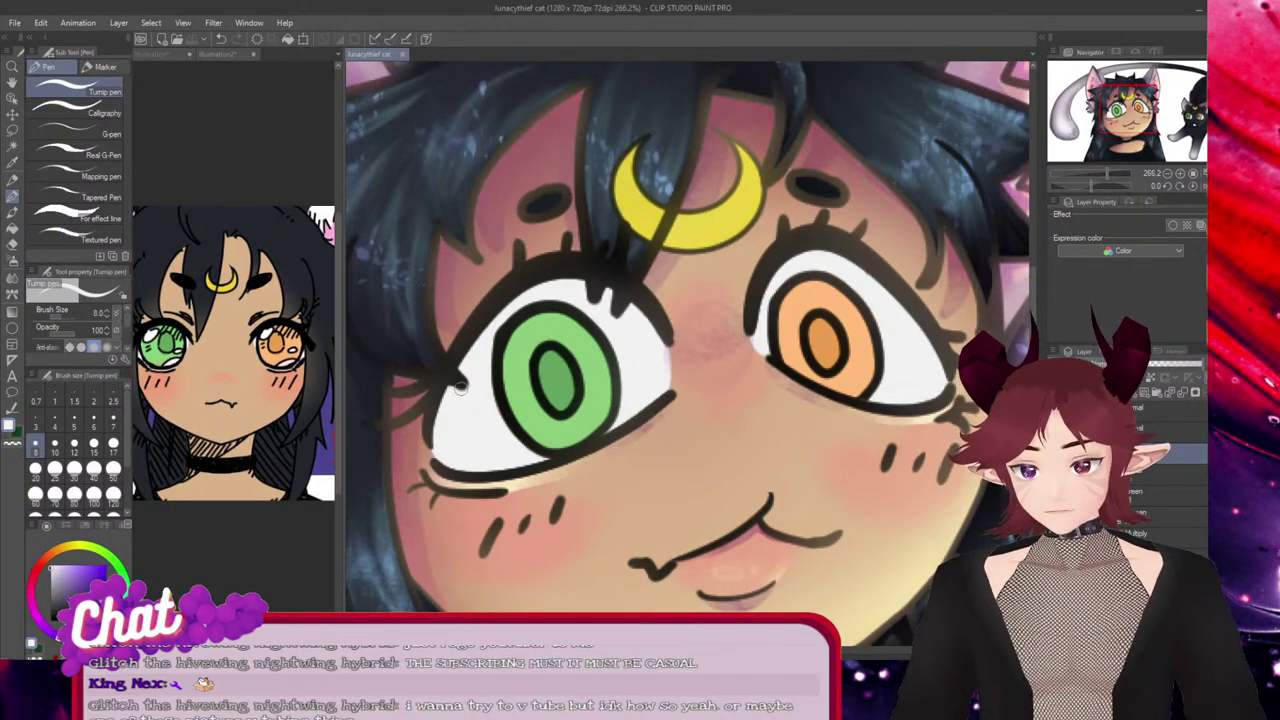
pyautogui.moveTo(464, 390); pyautogui.dragTo(426, 428)
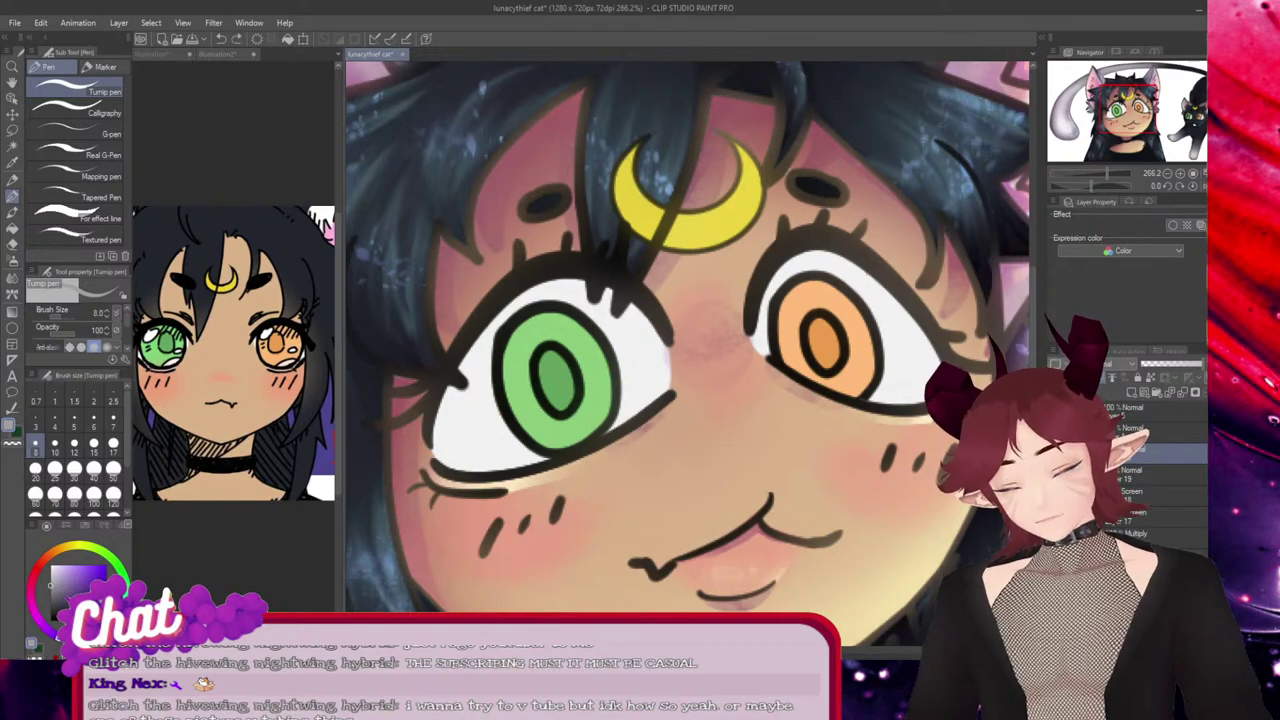
pyautogui.moveTo(492, 385); pyautogui.dragTo(433, 439)
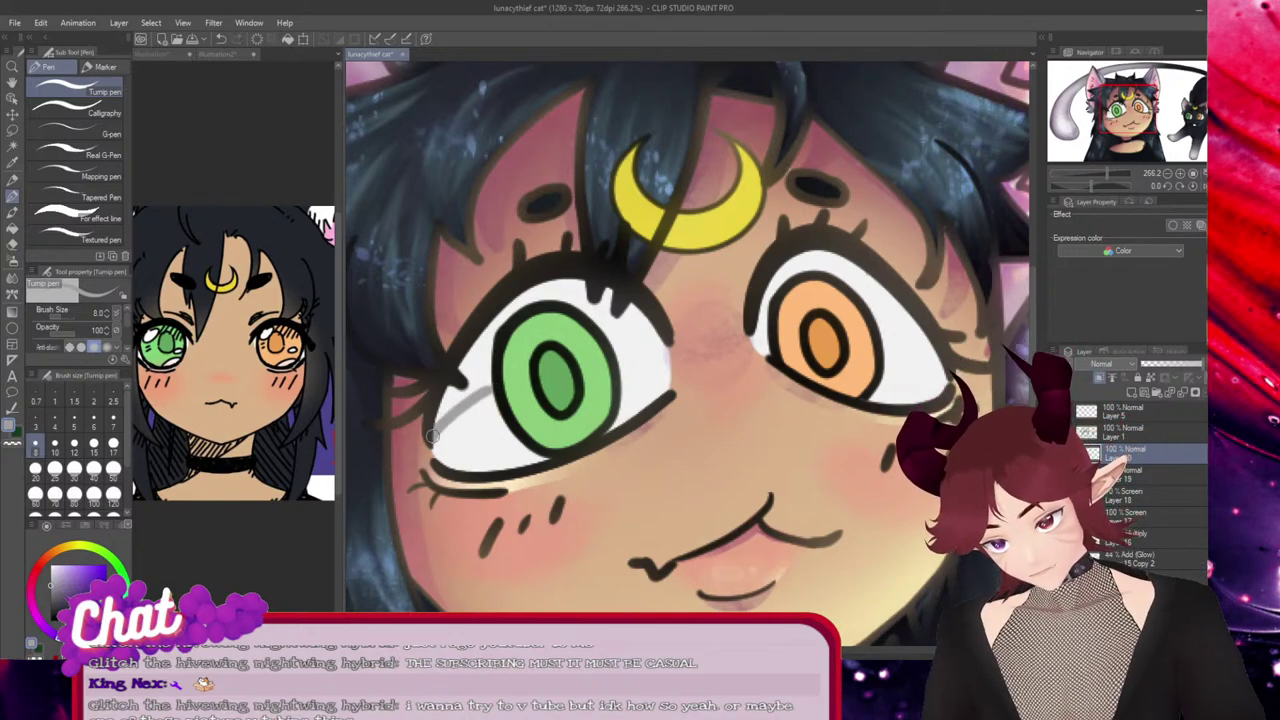
pyautogui.moveTo(477, 392); pyautogui.dragTo(462, 365)
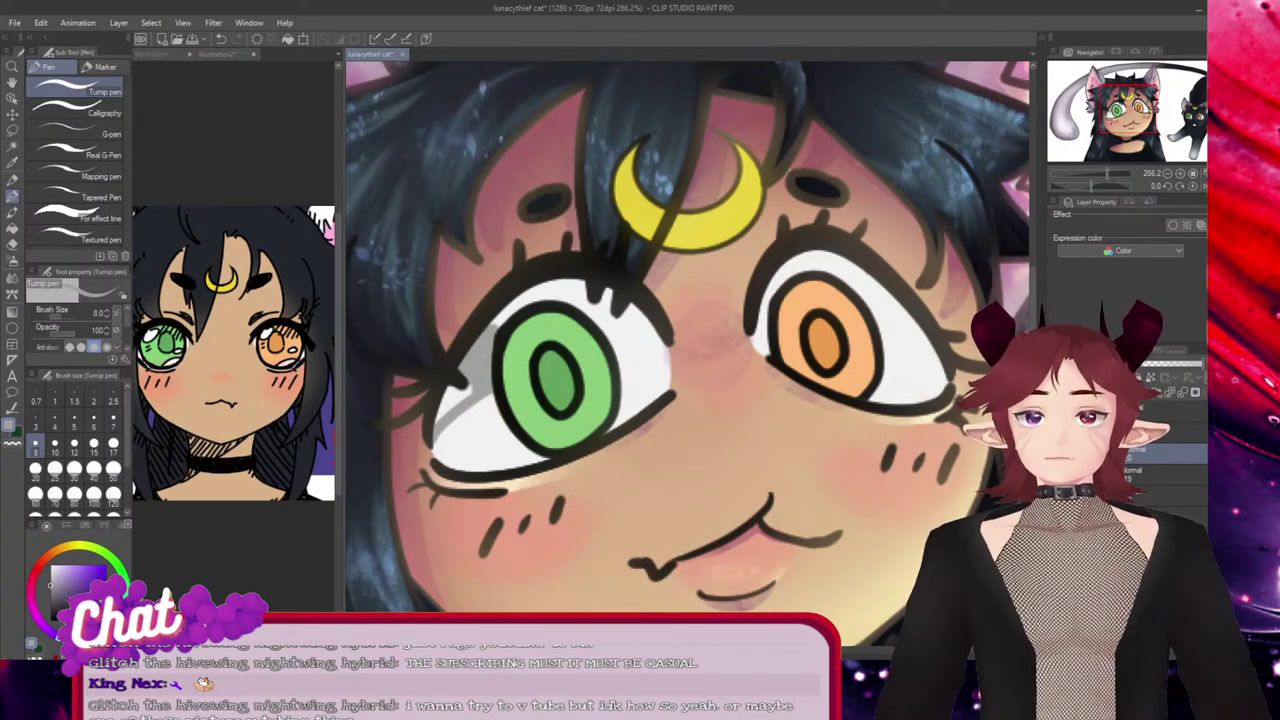
pyautogui.hotkey('ctrl', 'z')
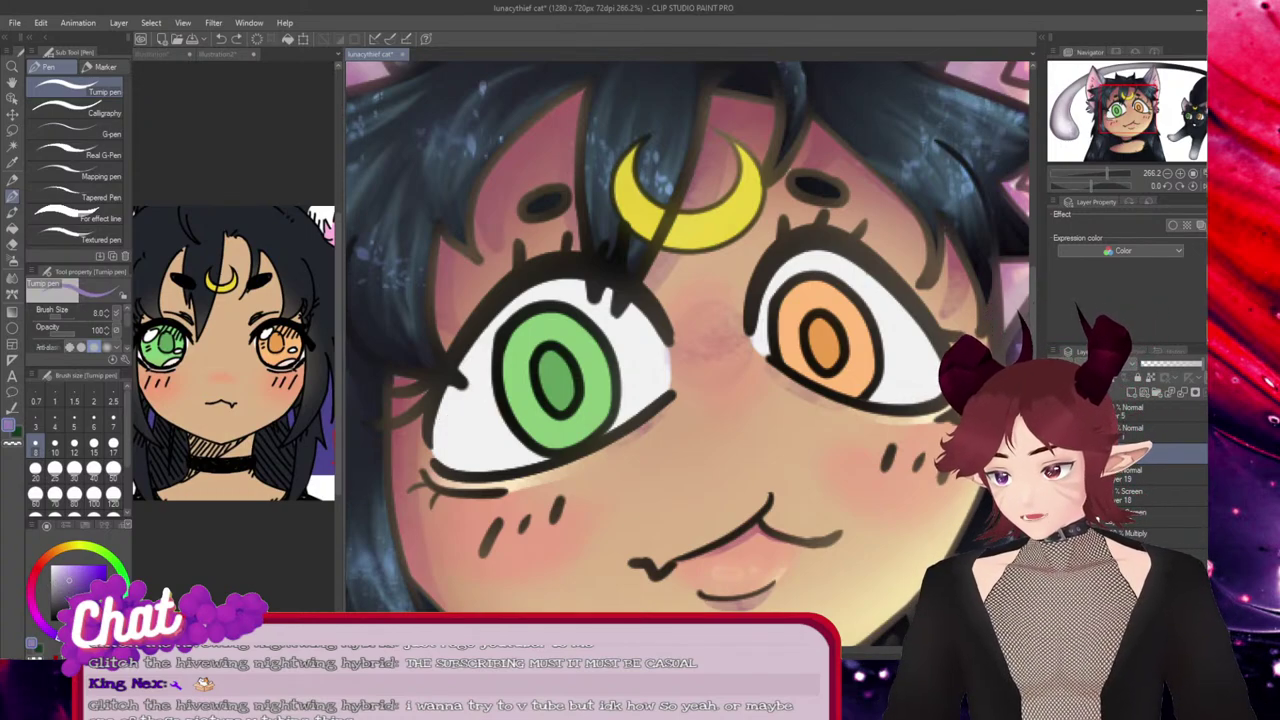
# Outline and fill a purple shadow over the upper white of the green eye with the Turnip pen, redoing uneven strokes.
pyautogui.moveTo(490, 382); pyautogui.dragTo(434, 426)
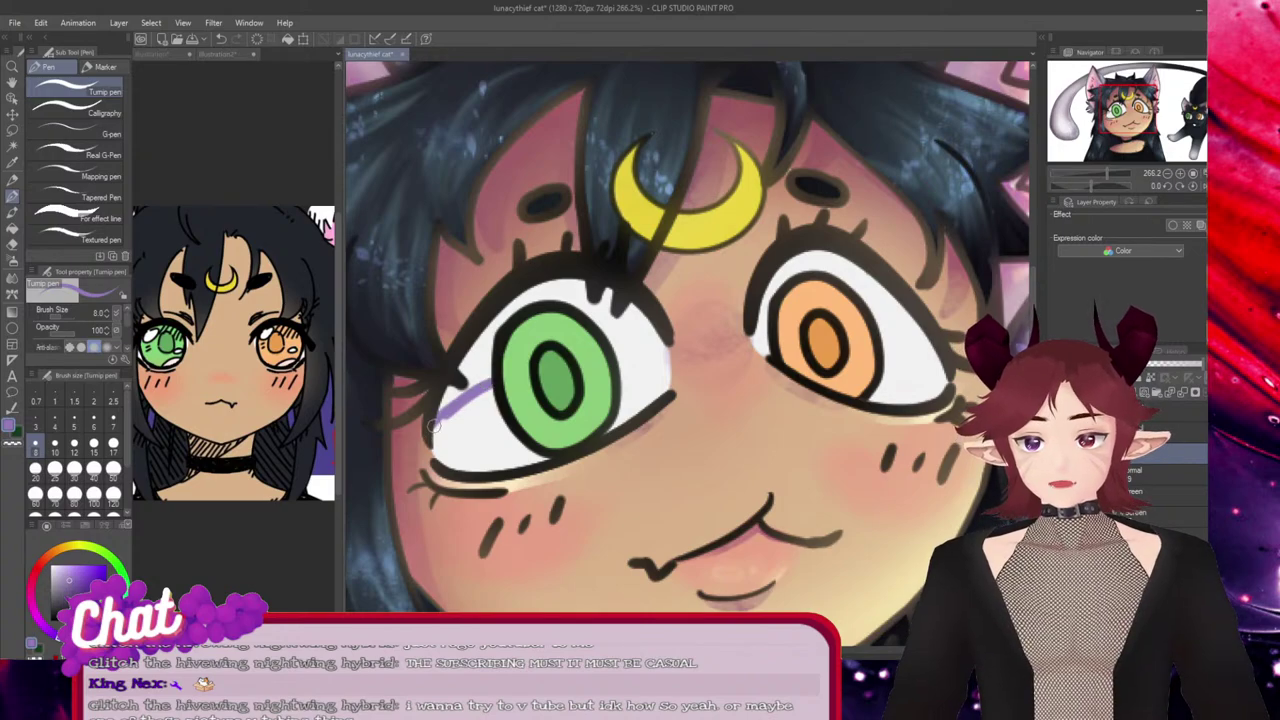
pyautogui.moveTo(482, 386); pyautogui.dragTo(434, 426)
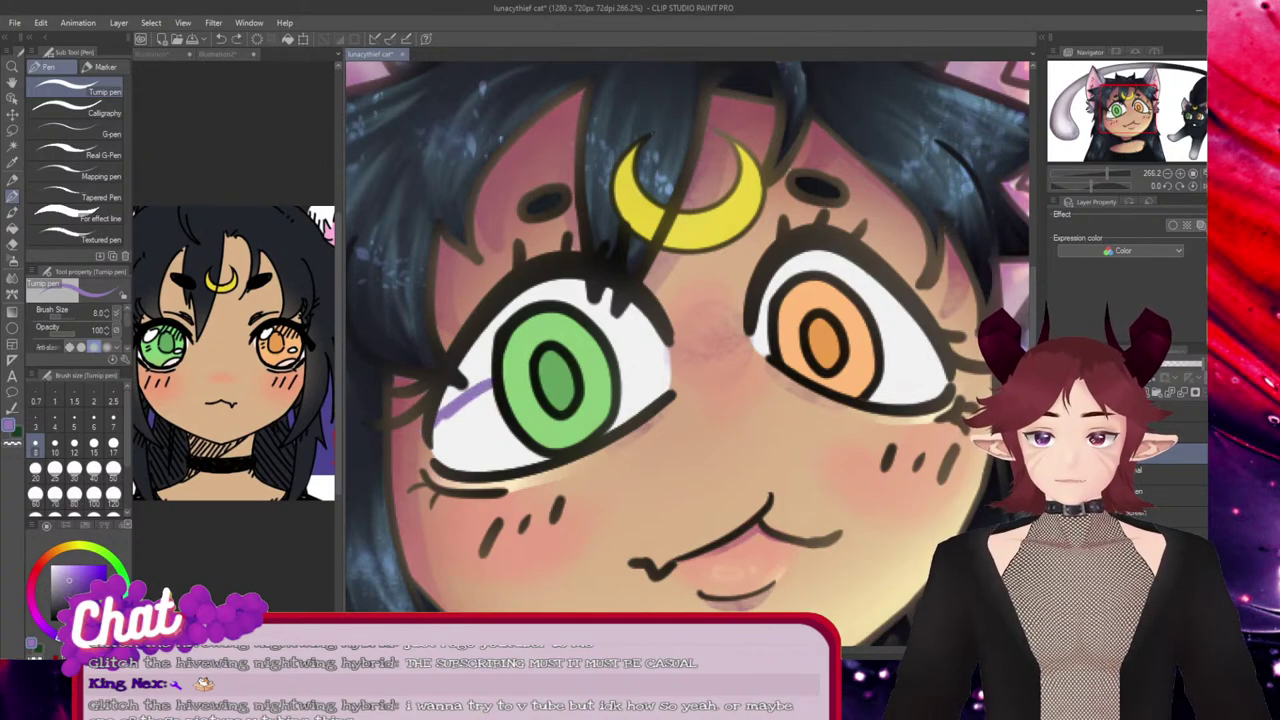
pyautogui.hotkey('ctrl', 'z')
pyautogui.moveTo(450, 408); pyautogui.dragTo(431, 445)
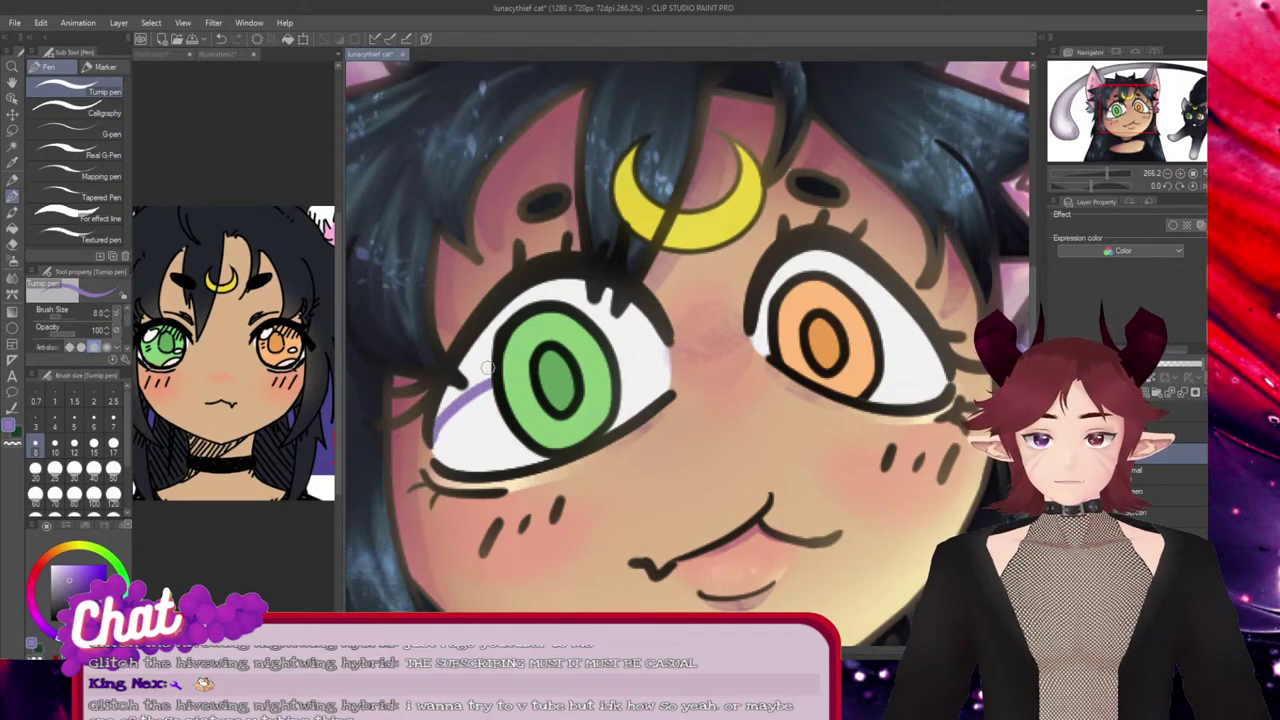
pyautogui.moveTo(668, 340)
pyautogui.mouseDown()
pyautogui.moveTo(614, 354)
pyautogui.moveTo(665, 335)
pyautogui.moveTo(611, 342)
pyautogui.moveTo(640, 305)
pyautogui.moveTo(610, 314)
pyautogui.mouseUp()
pyautogui.hotkey('ctrl', 'z')
pyautogui.hotkey('ctrl', 'z')
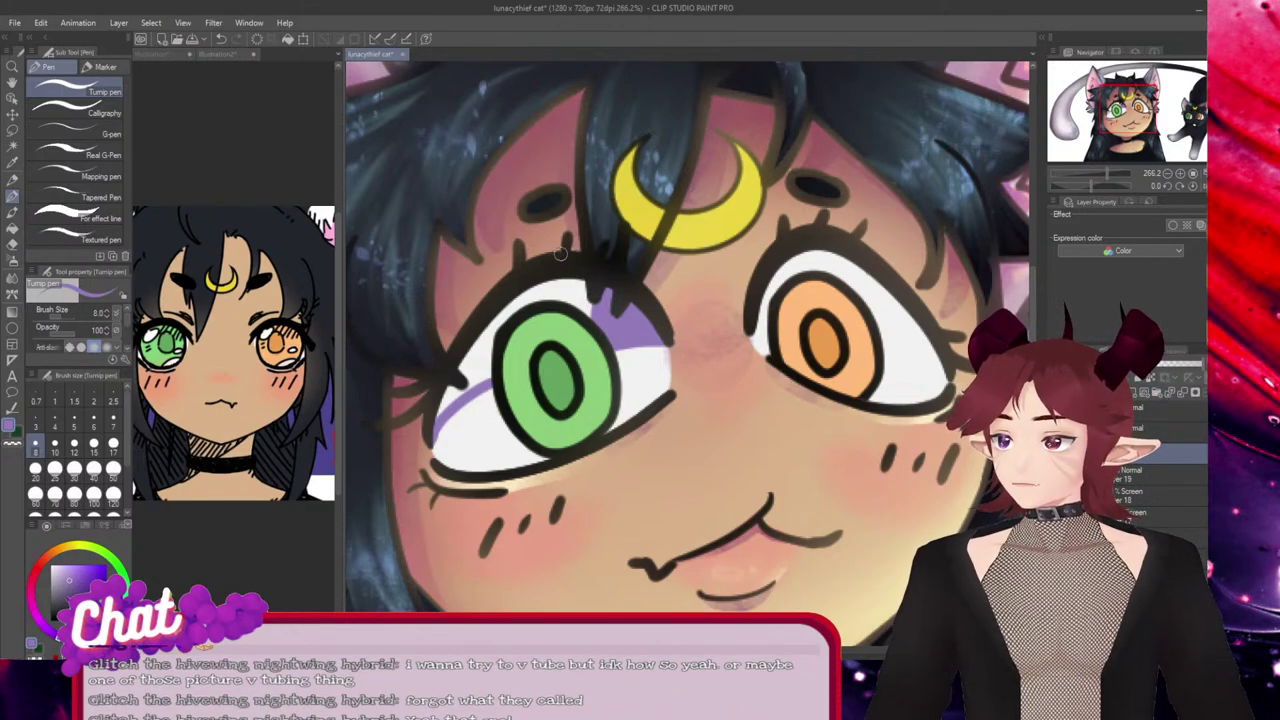
pyautogui.moveTo(595, 316)
pyautogui.mouseDown()
pyautogui.moveTo(577, 293)
pyautogui.moveTo(545, 288)
pyautogui.moveTo(491, 328)
pyautogui.mouseUp()
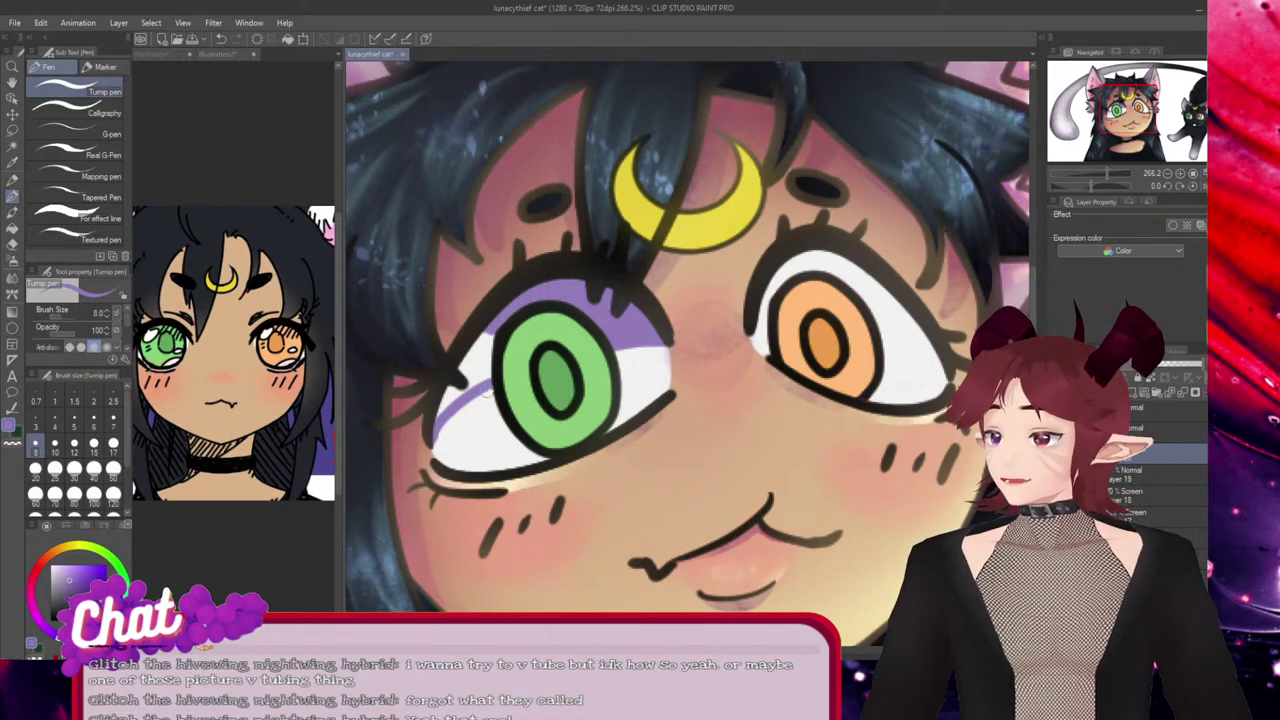
pyautogui.moveTo(441, 412)
pyautogui.mouseDown()
pyautogui.moveTo(453, 382)
pyautogui.moveTo(439, 405)
pyautogui.moveTo(489, 357)
pyautogui.mouseUp()
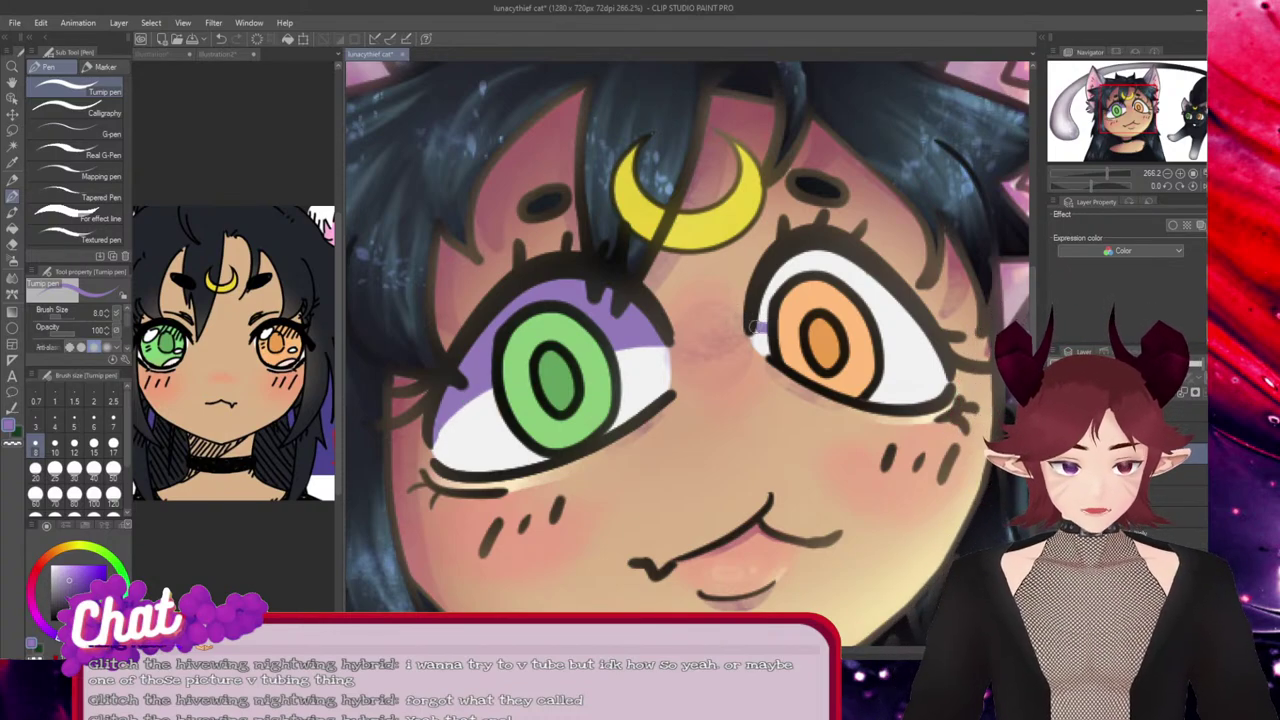
# Outline and fill a matching purple shadow over the upper white of the orange eye.
pyautogui.moveTo(945, 377)
pyautogui.mouseDown()
pyautogui.moveTo(867, 367)
pyautogui.moveTo(905, 374)
pyautogui.moveTo(890, 347)
pyautogui.moveTo(868, 352)
pyautogui.moveTo(928, 367)
pyautogui.moveTo(872, 346)
pyautogui.mouseUp()
pyautogui.hotkey('ctrl', 'z')
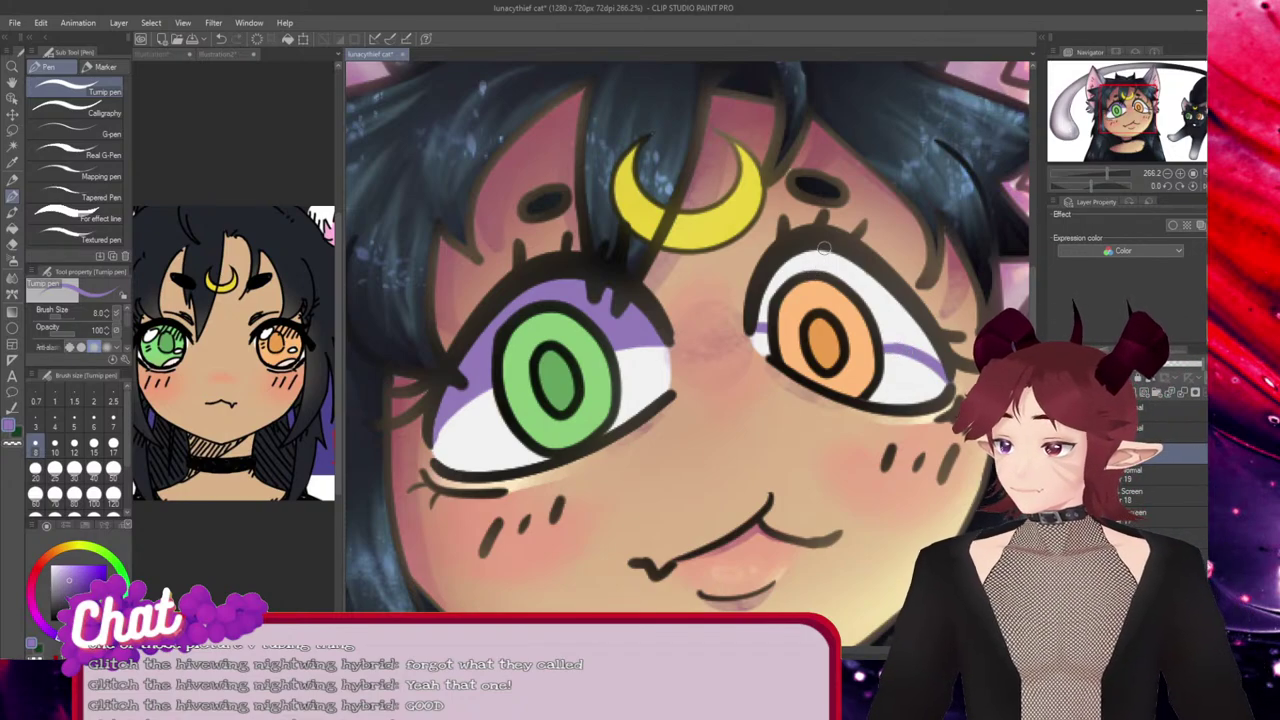
pyautogui.moveTo(772, 294)
pyautogui.mouseDown()
pyautogui.moveTo(764, 312)
pyautogui.moveTo(796, 262)
pyautogui.moveTo(854, 257)
pyautogui.mouseUp()
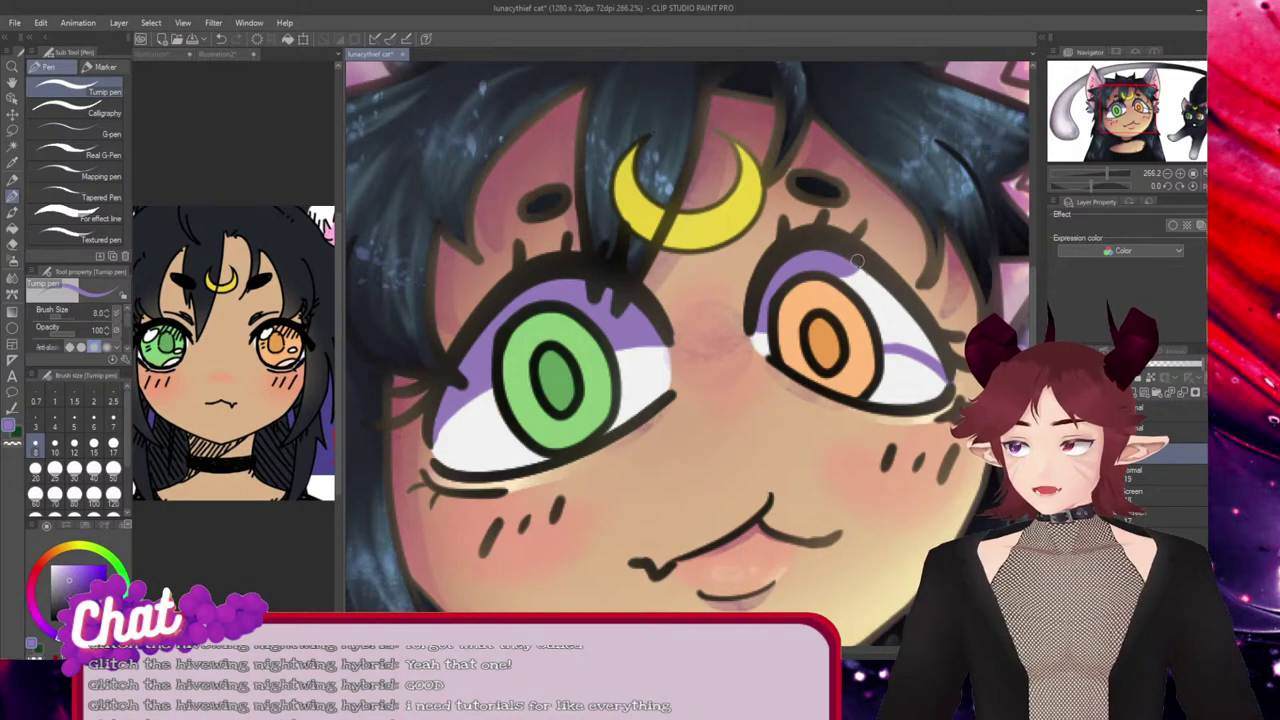
pyautogui.moveTo(926, 353)
pyautogui.mouseDown()
pyautogui.moveTo(888, 336)
pyautogui.moveTo(905, 322)
pyautogui.moveTo(895, 333)
pyautogui.moveTo(848, 283)
pyautogui.mouseUp()
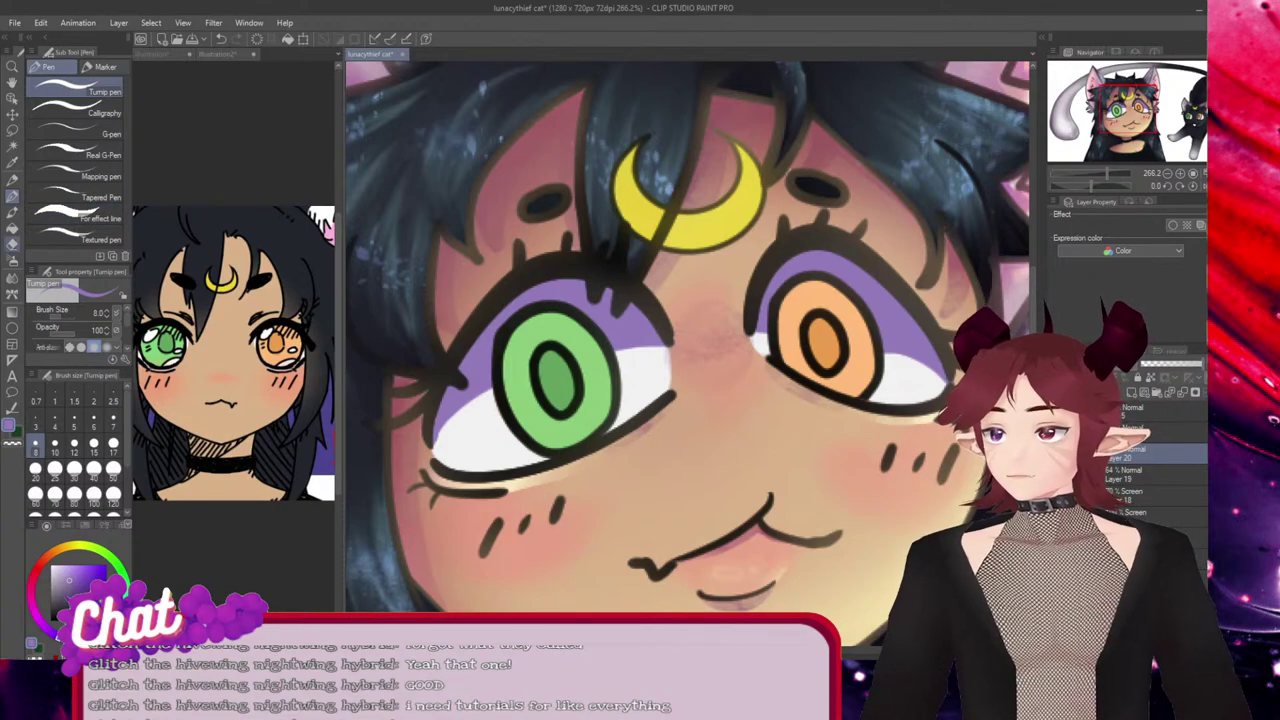
# Blend the purple shadows down into both eye whites with the Running color edge watercolor brush at size 50, and switch to the Kneaded eraser.
pyautogui.click(12, 212)
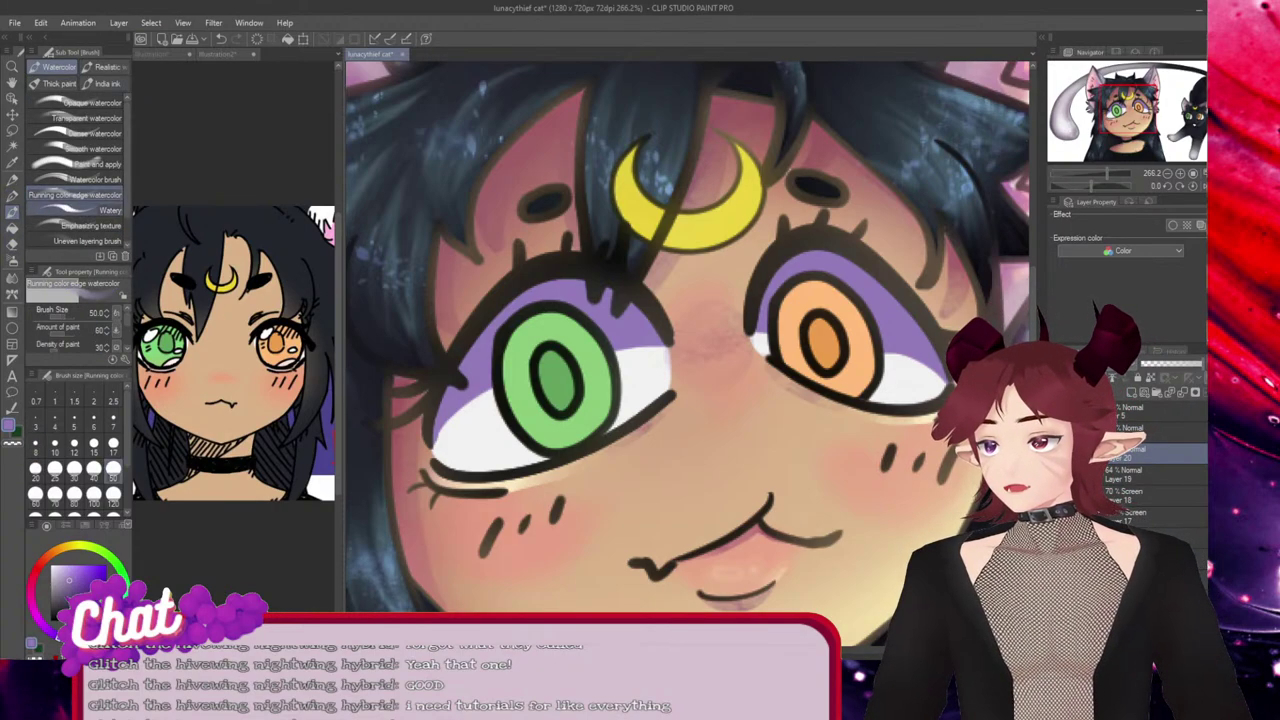
pyautogui.moveTo(442, 437); pyautogui.dragTo(476, 404)
pyautogui.moveTo(637, 355)
pyautogui.mouseDown()
pyautogui.moveTo(665, 350)
pyautogui.moveTo(630, 365)
pyautogui.moveTo(641, 356)
pyautogui.mouseUp()
pyautogui.moveTo(788, 325)
pyautogui.mouseDown()
pyautogui.moveTo(764, 334)
pyautogui.moveTo(850, 345)
pyautogui.moveTo(885, 380)
pyautogui.moveTo(938, 373)
pyautogui.mouseUp()
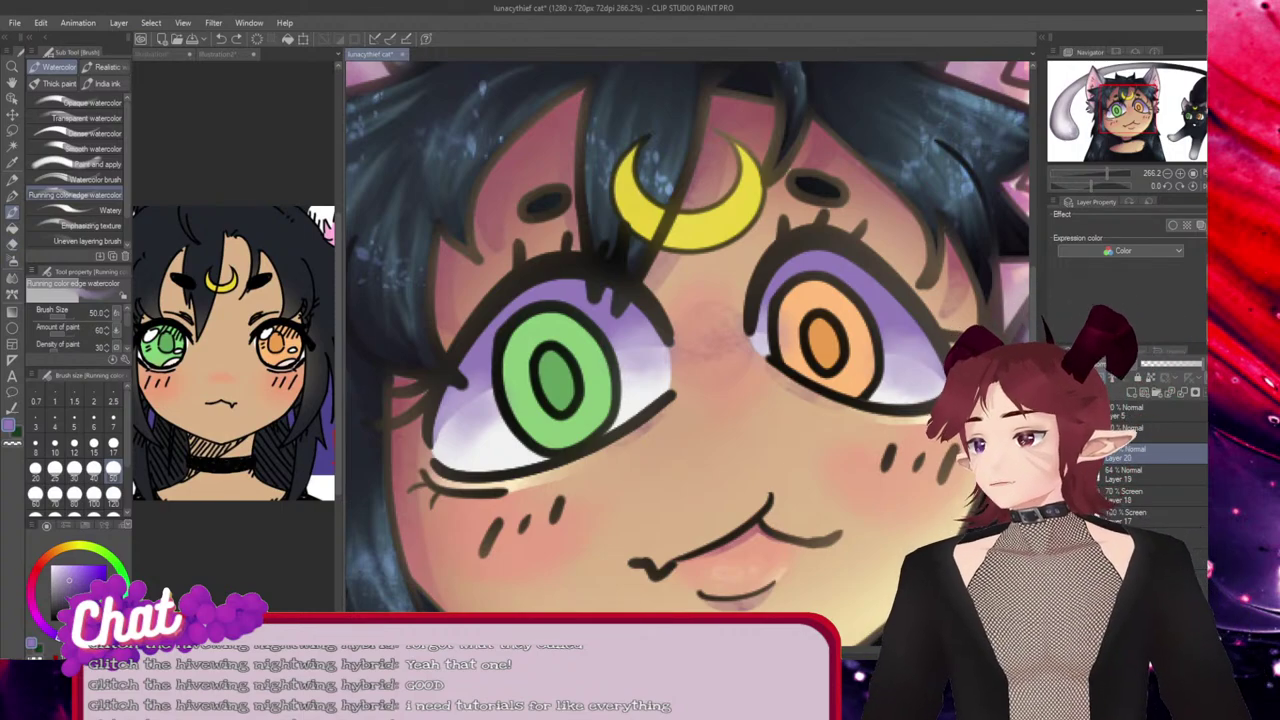
pyautogui.press('e')
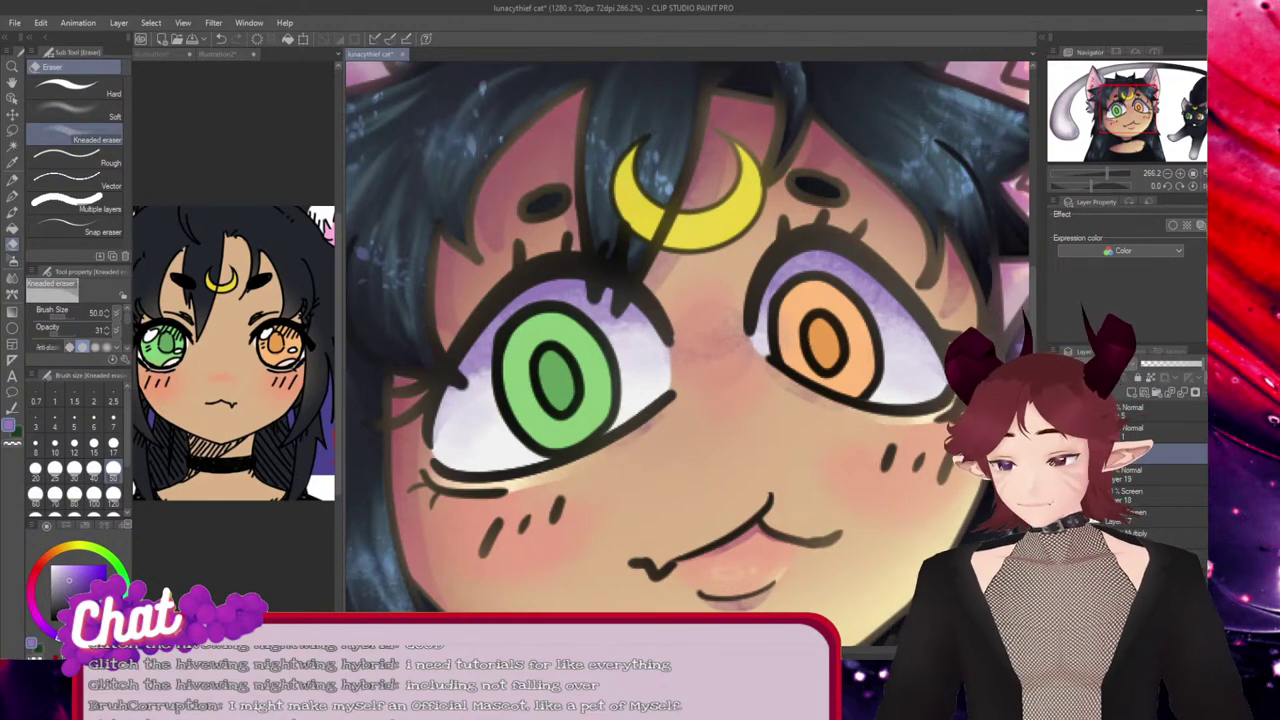
# Paint pale yellow light along the lower whites of the eyes with the Turnip pen, soften it with watercolor and switch to the Hard eraser.
pyautogui.press('p')
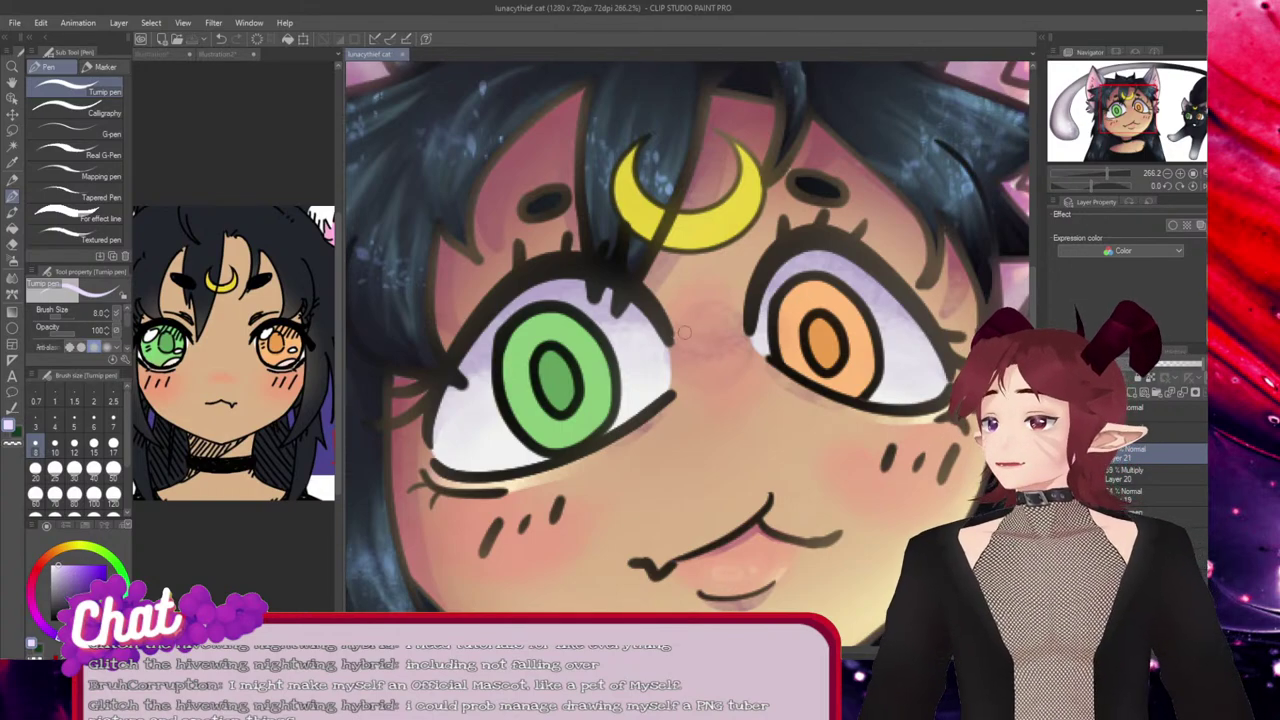
pyautogui.moveTo(446, 469); pyautogui.dragTo(549, 454)
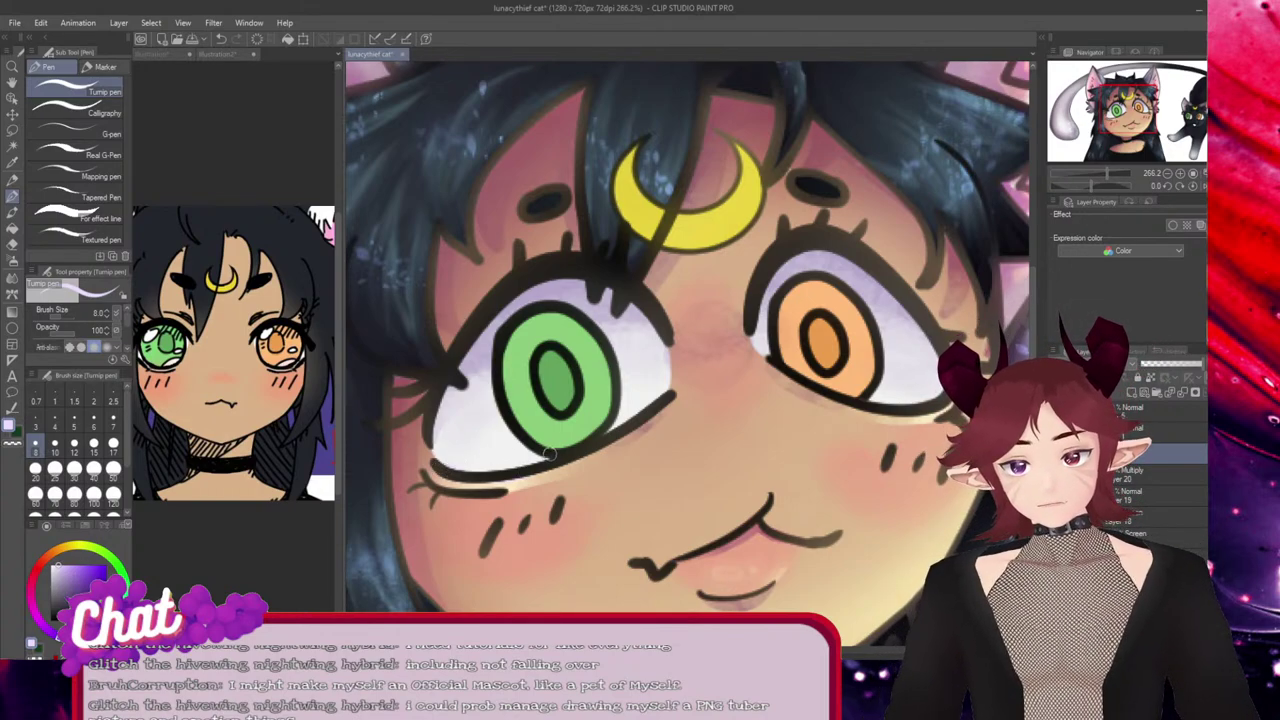
pyautogui.moveTo(442, 465); pyautogui.dragTo(549, 452)
pyautogui.hotkey('ctrl', 'z')
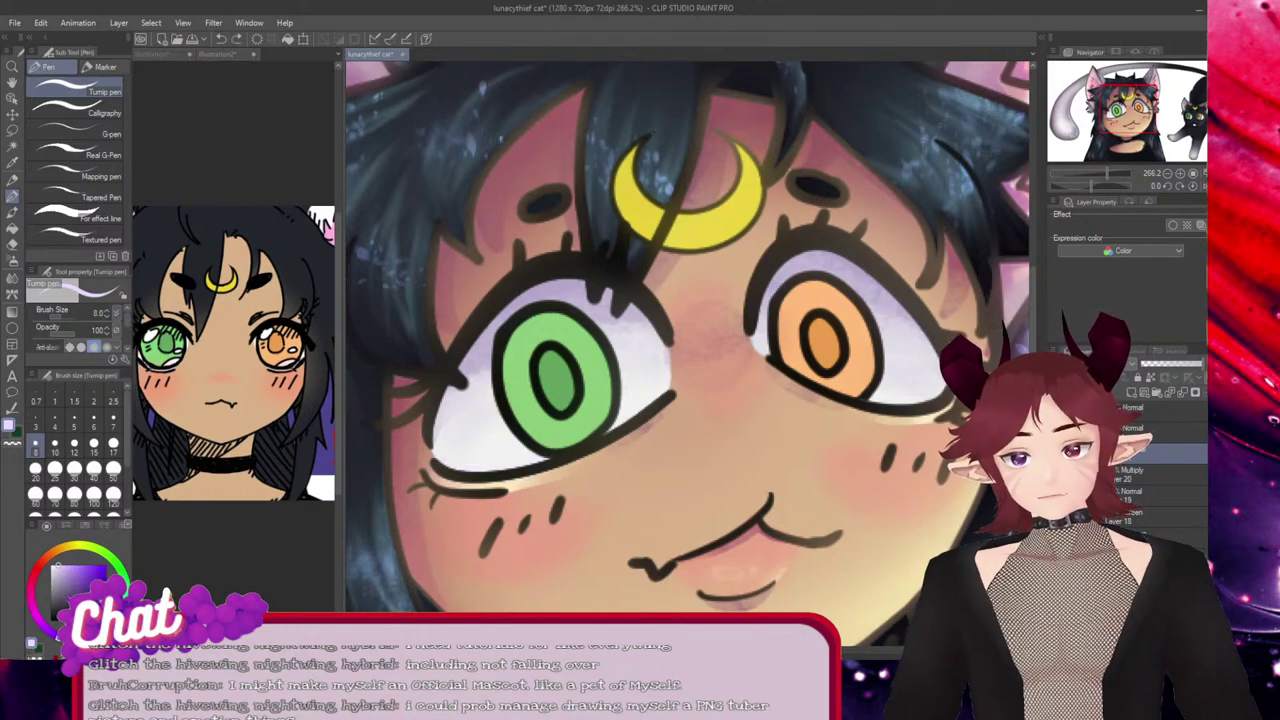
pyautogui.click(73, 547)
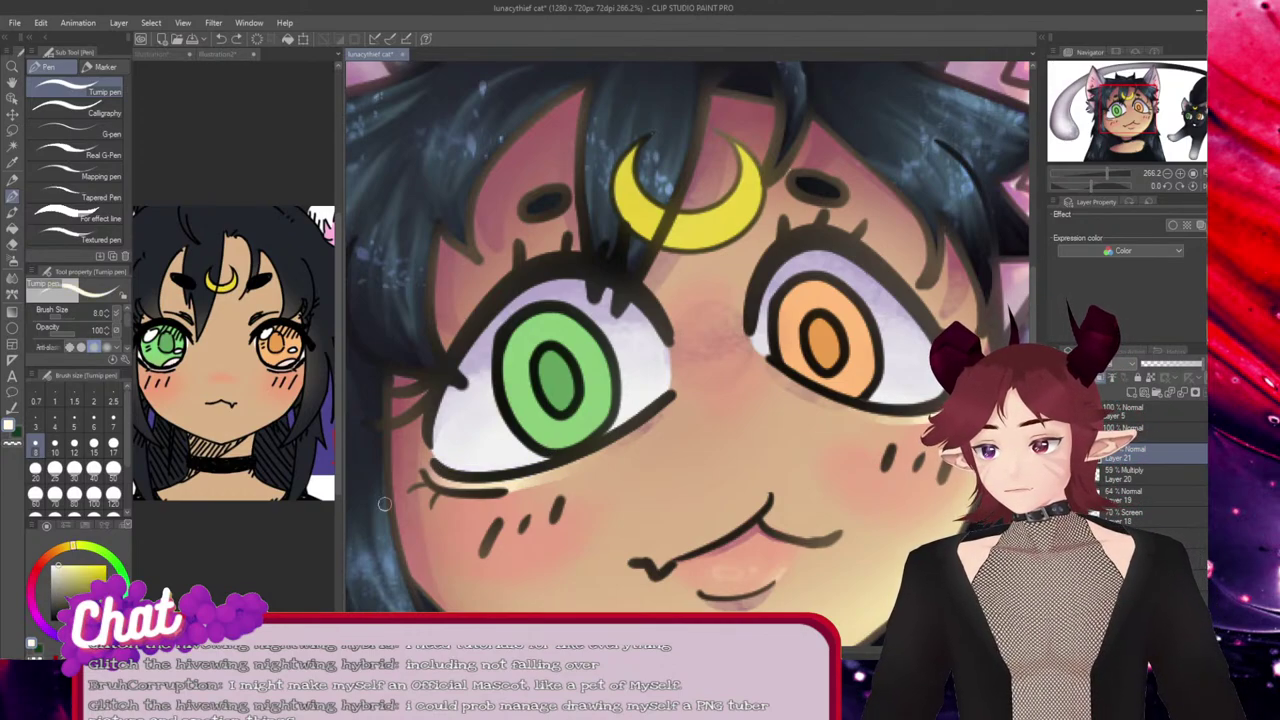
pyautogui.moveTo(438, 468); pyautogui.dragTo(549, 450)
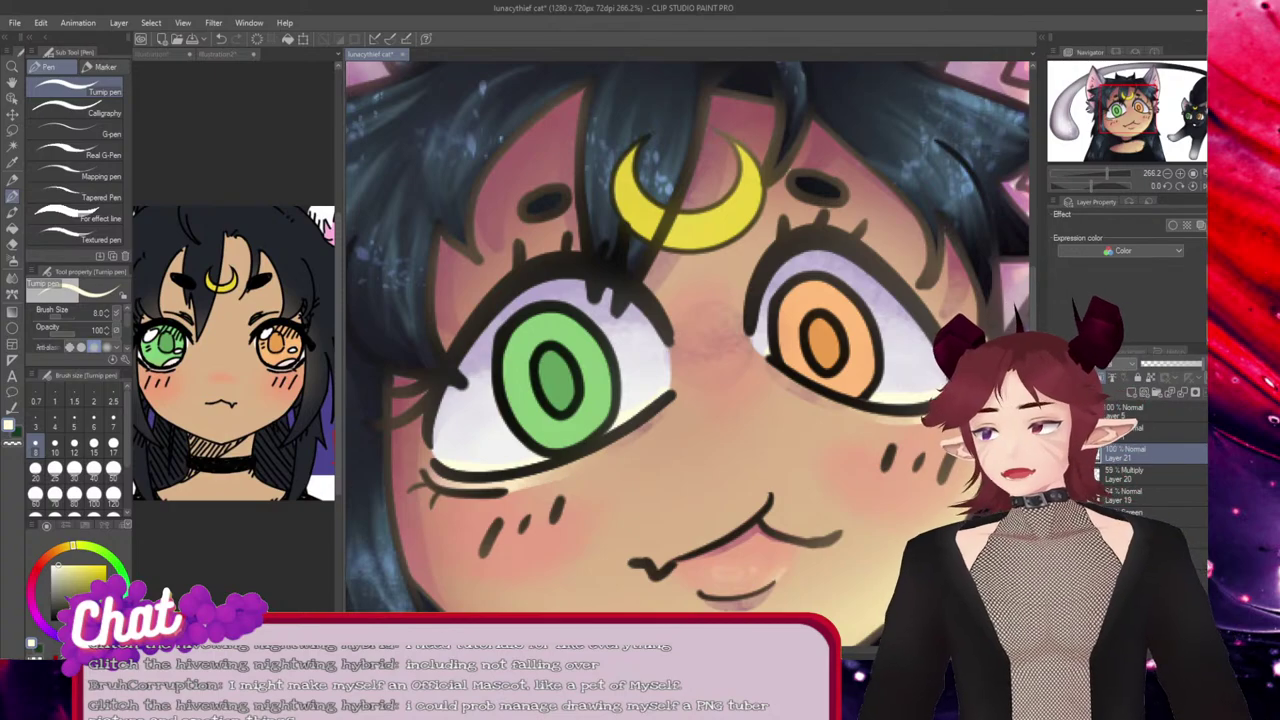
pyautogui.press('b')
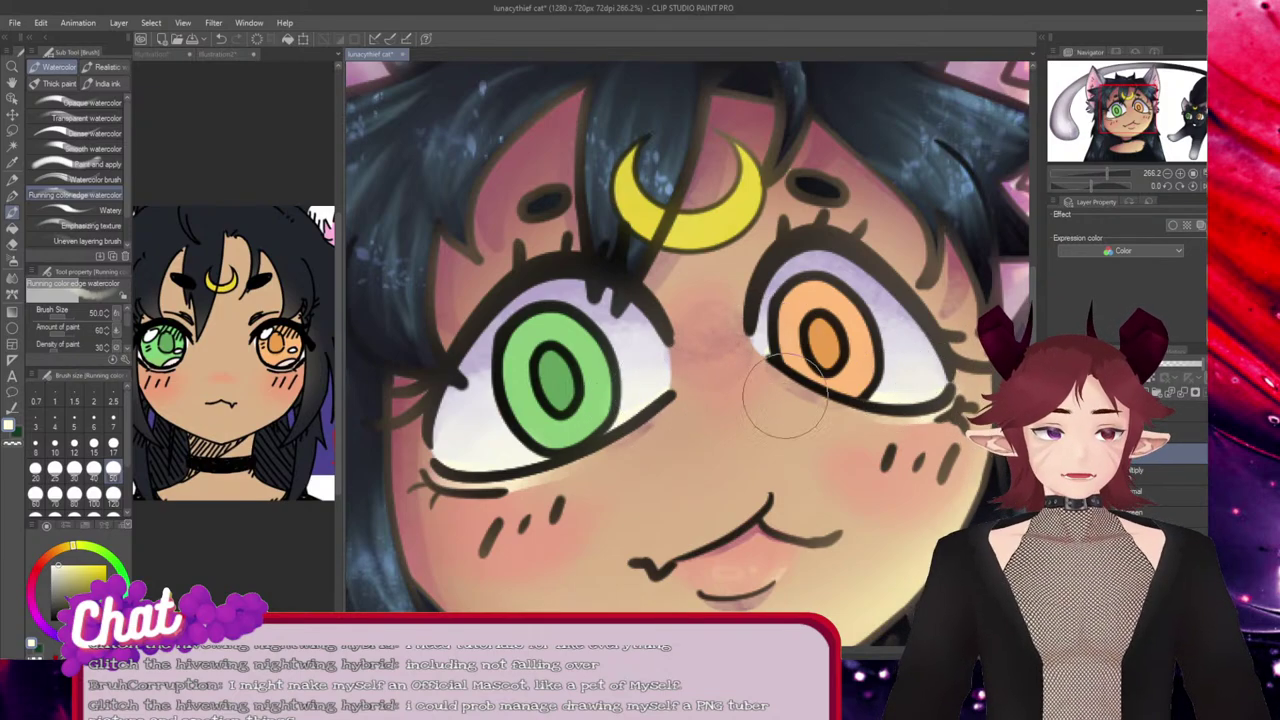
pyautogui.press('e')
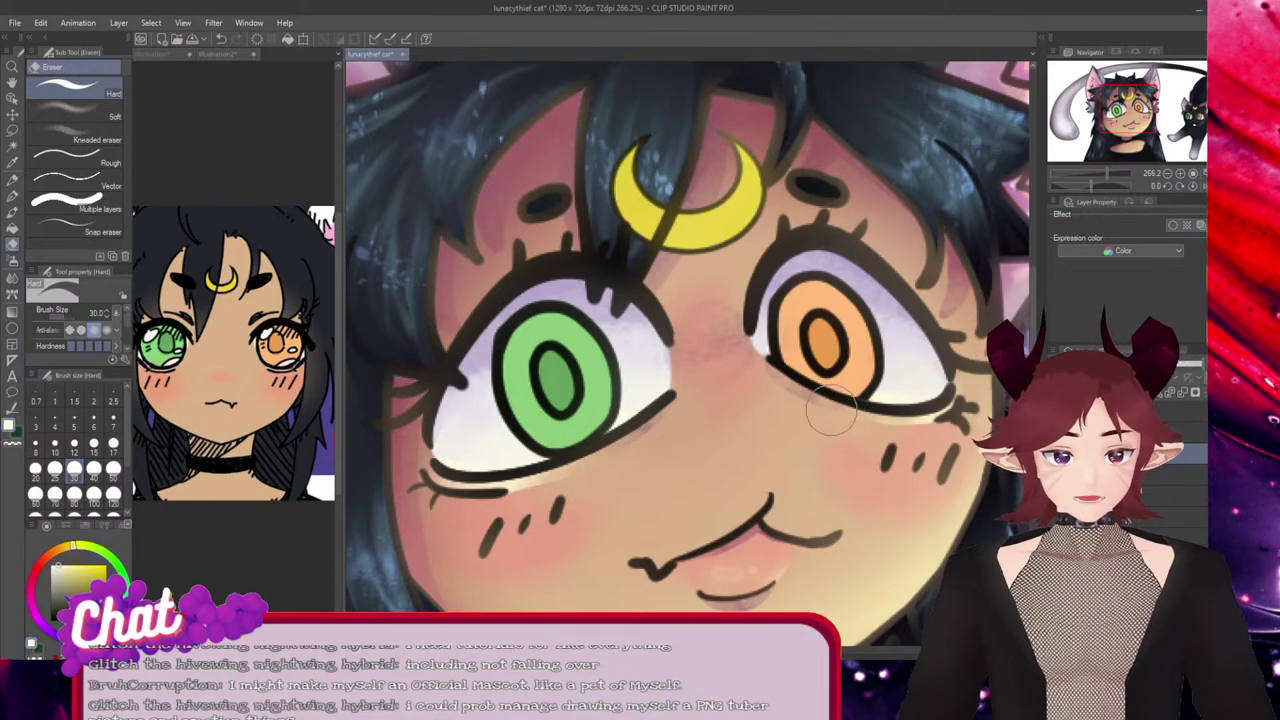
# Shade the upper halves of the girl's green and orange irises purple with the Running color edge watercolor brush at size 50.
pyautogui.scroll(-2, 800, 410)
pyautogui.scroll(4, 800, 410)
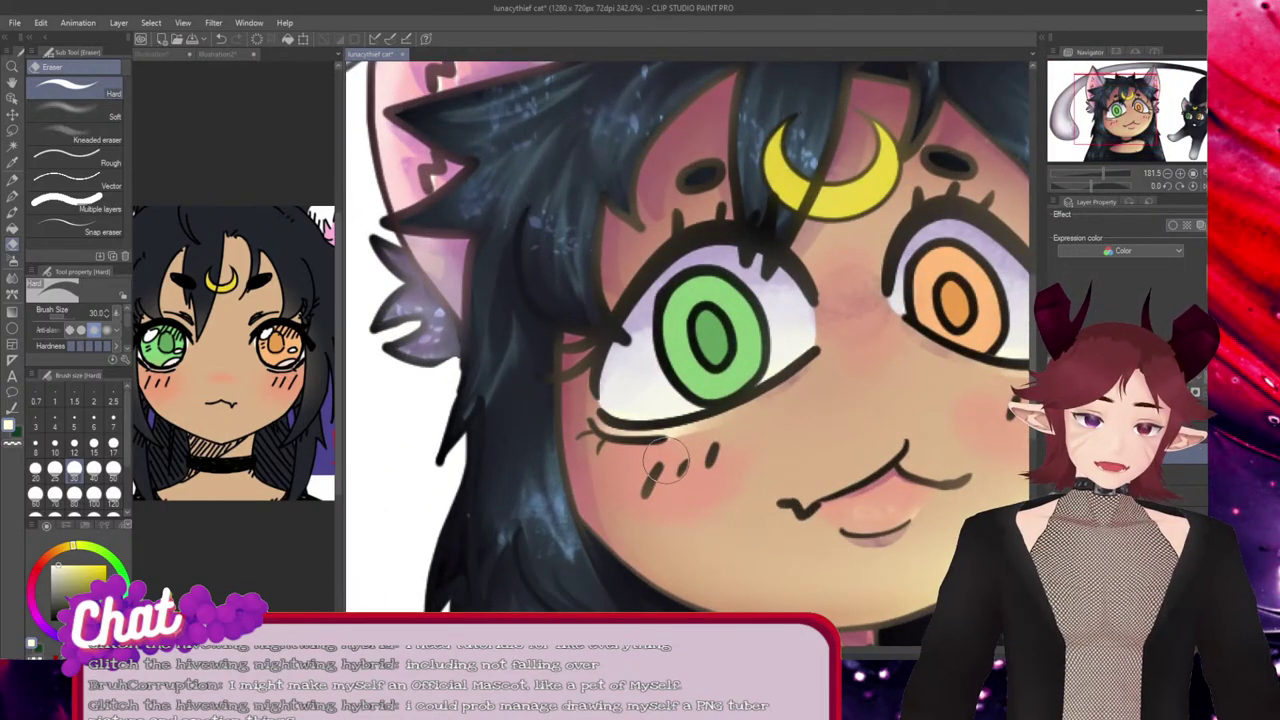
pyautogui.moveTo(860, 650); pyautogui.dragTo(887, 650)
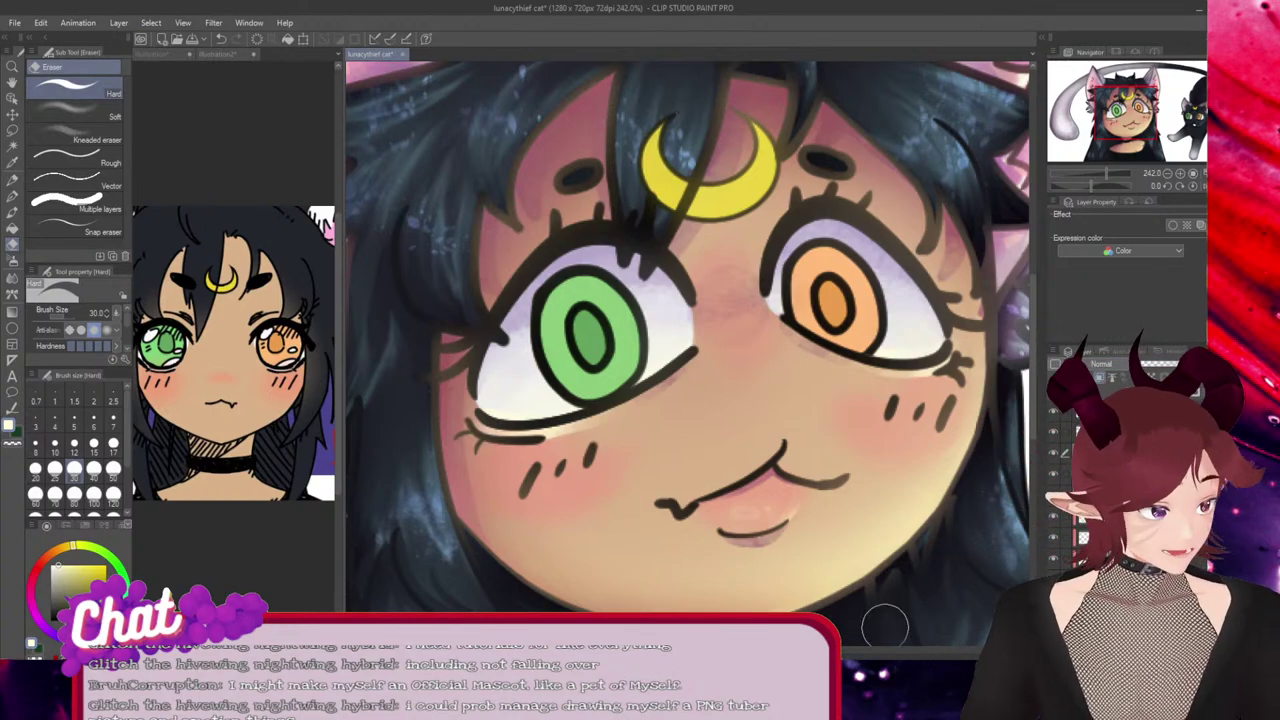
pyautogui.moveTo(885, 624); pyautogui.dragTo(814, 624)
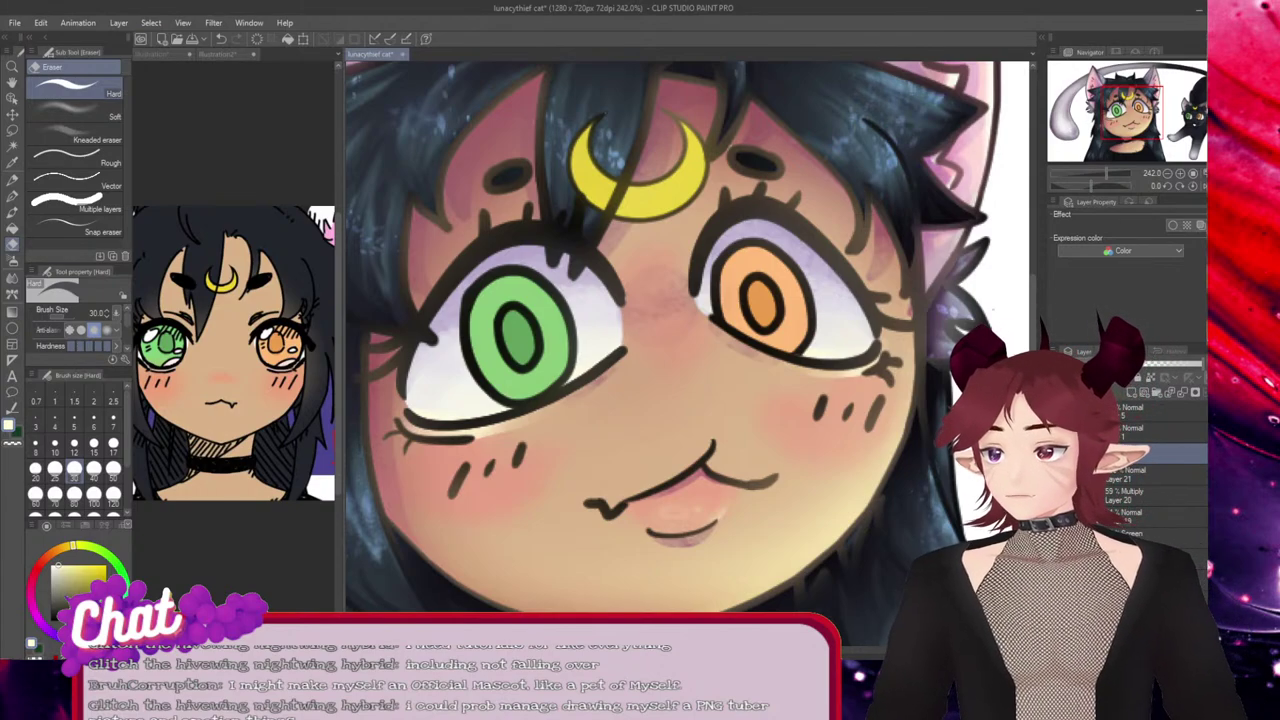
pyautogui.press('b')
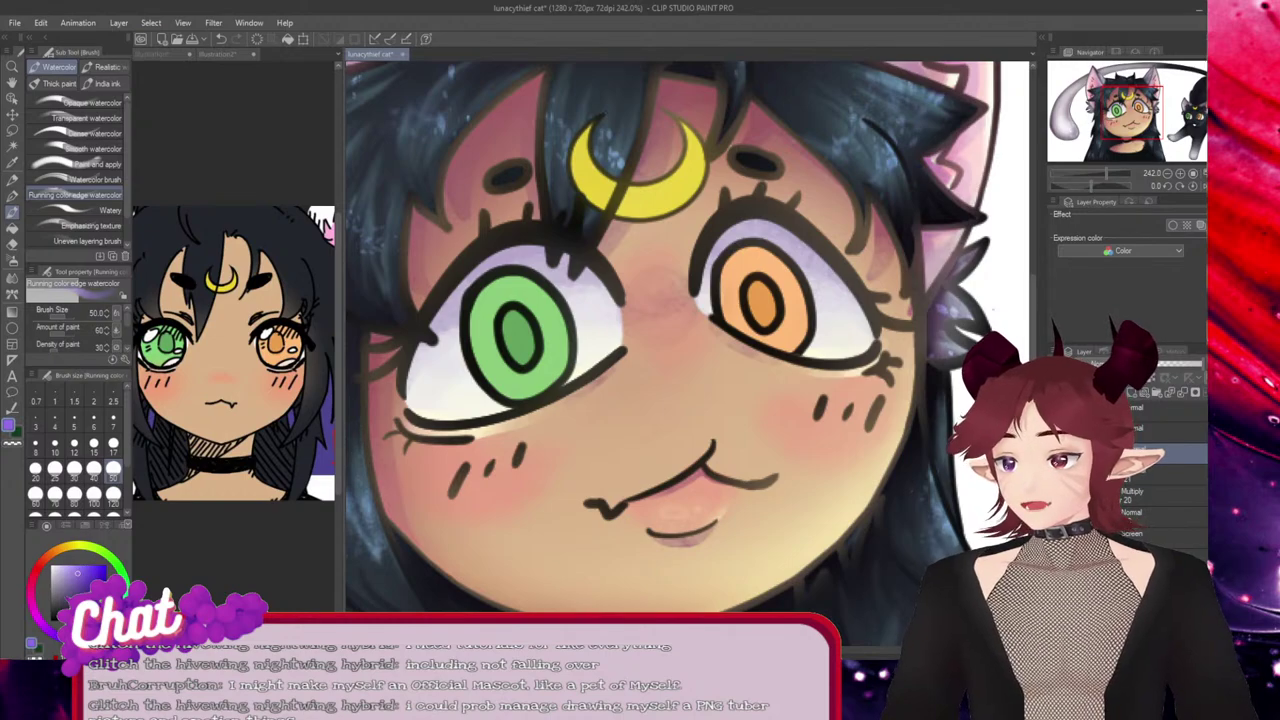
pyautogui.keyDown('alt'); pyautogui.click(482, 382); pyautogui.keyUp('alt')
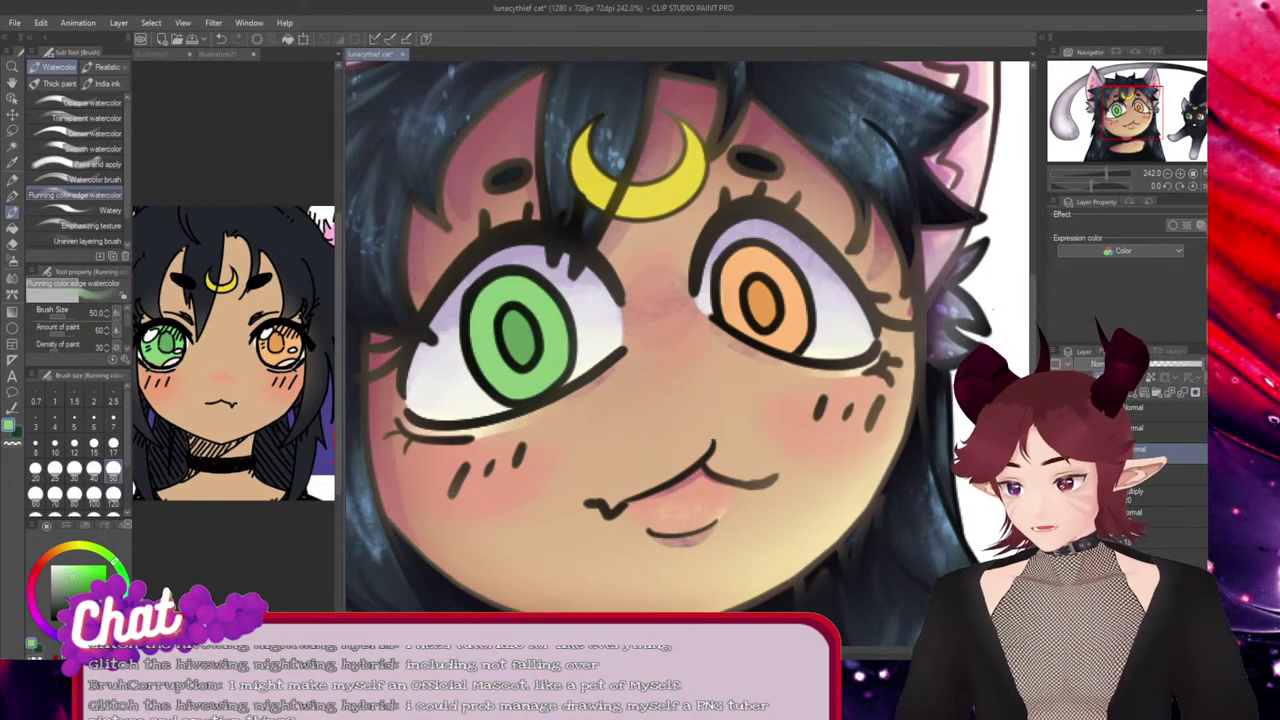
pyautogui.press('x')
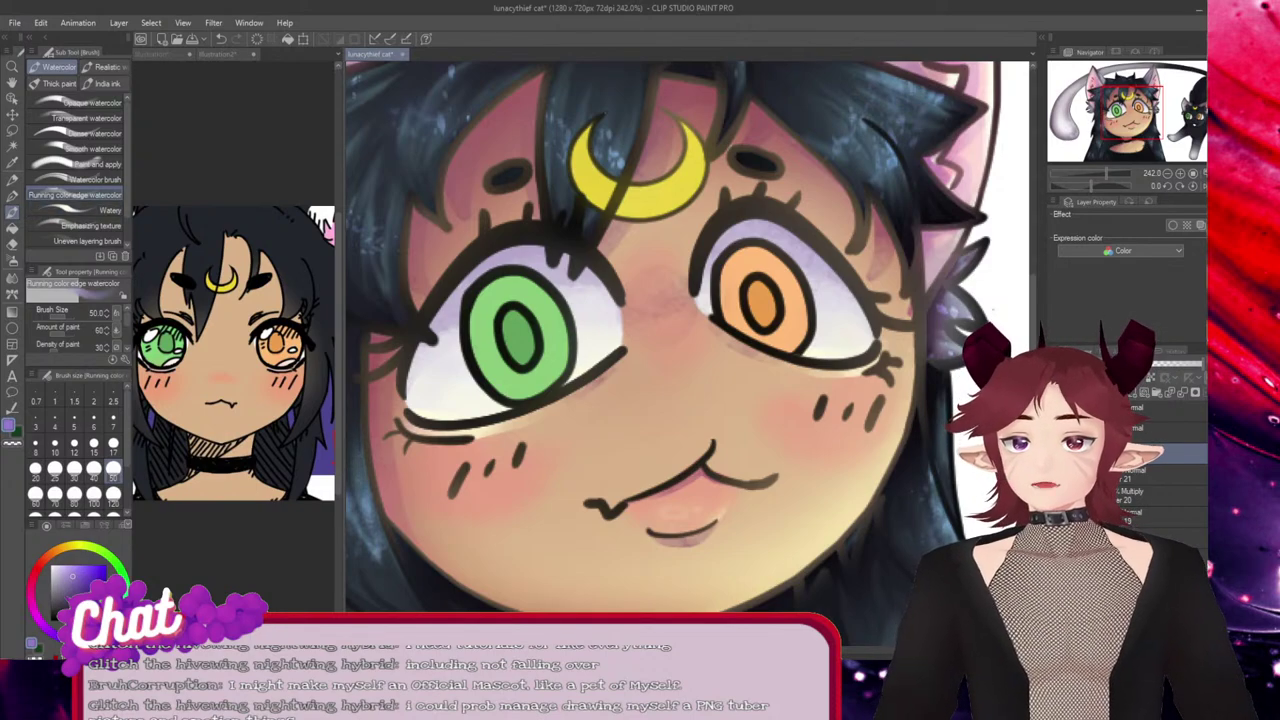
pyautogui.moveTo(511, 340)
pyautogui.mouseDown()
pyautogui.moveTo(538, 308)
pyautogui.moveTo(550, 317)
pyautogui.moveTo(498, 320)
pyautogui.moveTo(533, 297)
pyautogui.moveTo(503, 342)
pyautogui.moveTo(485, 340)
pyautogui.moveTo(560, 330)
pyautogui.moveTo(495, 332)
pyautogui.moveTo(525, 300)
pyautogui.moveTo(498, 354)
pyautogui.mouseUp()
pyautogui.moveTo(788, 300)
pyautogui.mouseDown()
pyautogui.moveTo(751, 302)
pyautogui.moveTo(760, 265)
pyautogui.moveTo(788, 290)
pyautogui.moveTo(735, 278)
pyautogui.moveTo(800, 295)
pyautogui.moveTo(730, 280)
pyautogui.moveTo(740, 270)
pyautogui.moveTo(775, 285)
pyautogui.moveTo(737, 272)
pyautogui.moveTo(762, 291)
pyautogui.mouseUp()
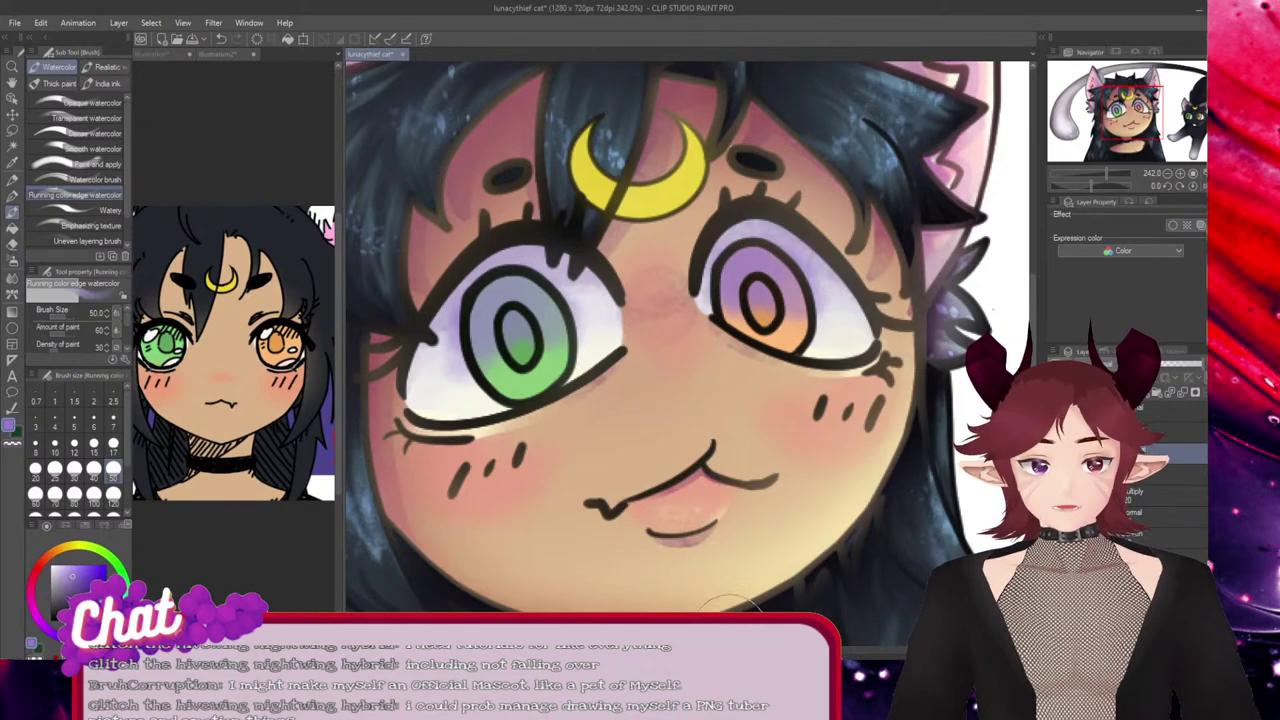
# Shade the upper parts of the black cat's irises purple and clean the spill around its eyes with the Hard eraser at size 30.
pyautogui.moveTo(717, 650); pyautogui.dragTo(872, 650)
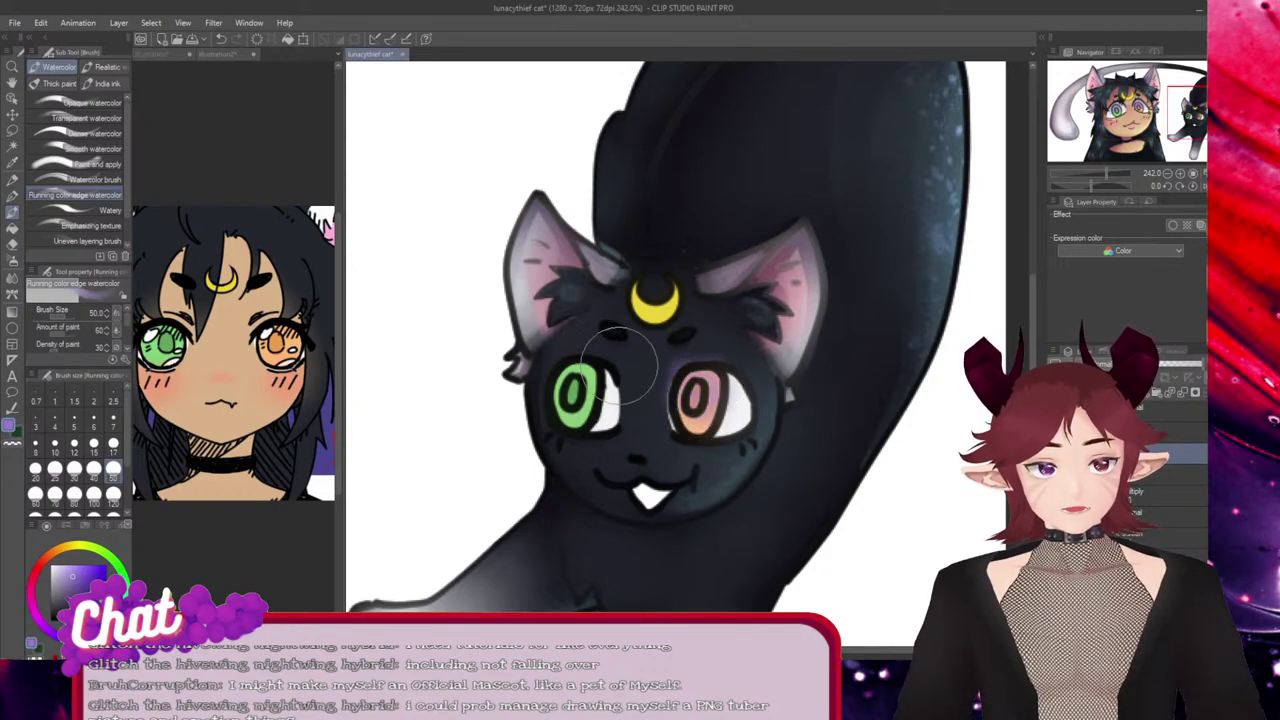
pyautogui.moveTo(580, 380)
pyautogui.mouseDown()
pyautogui.moveTo(727, 392)
pyautogui.moveTo(691, 381)
pyautogui.mouseUp()
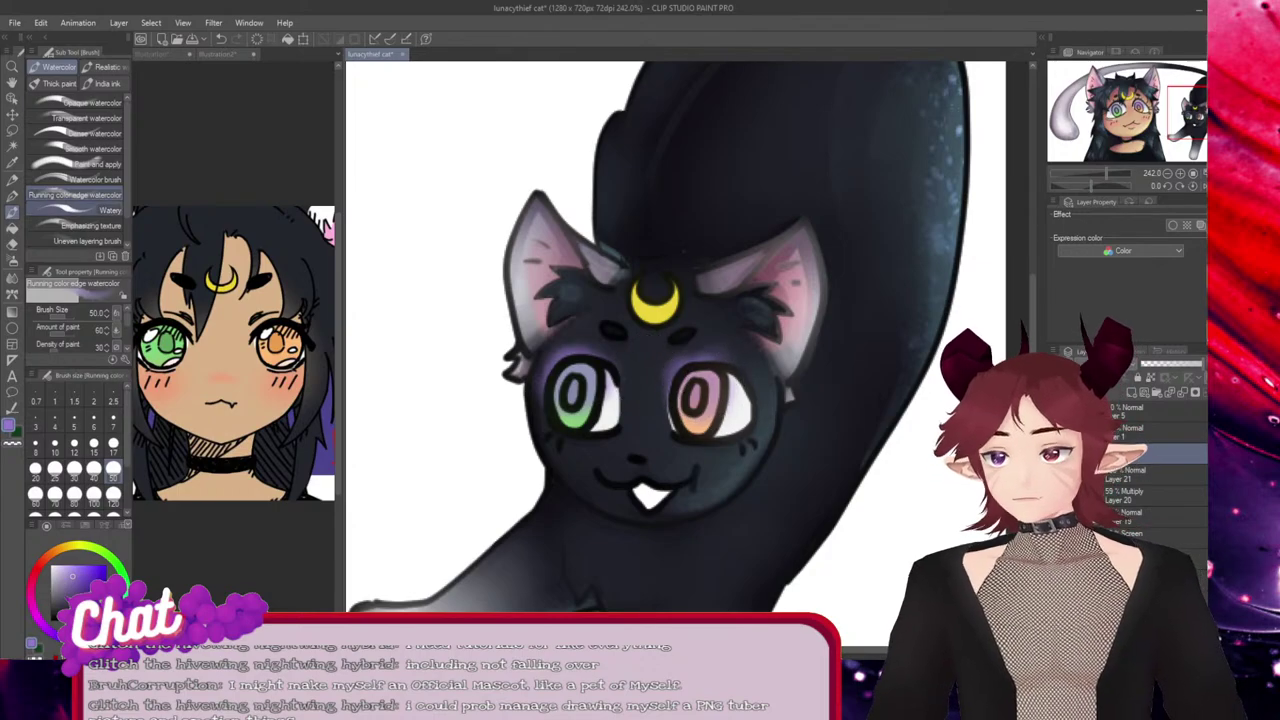
pyautogui.press('e')
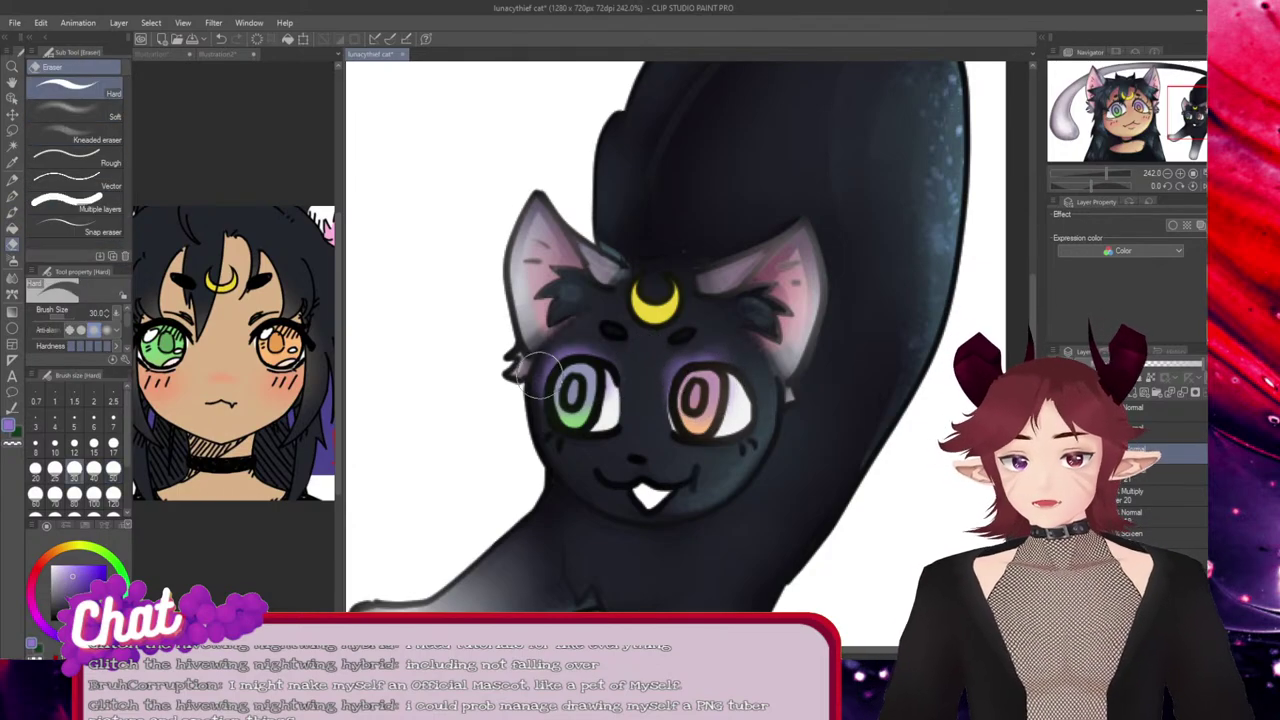
pyautogui.moveTo(540, 366)
pyautogui.mouseDown()
pyautogui.moveTo(579, 338)
pyautogui.moveTo(624, 364)
pyautogui.mouseUp()
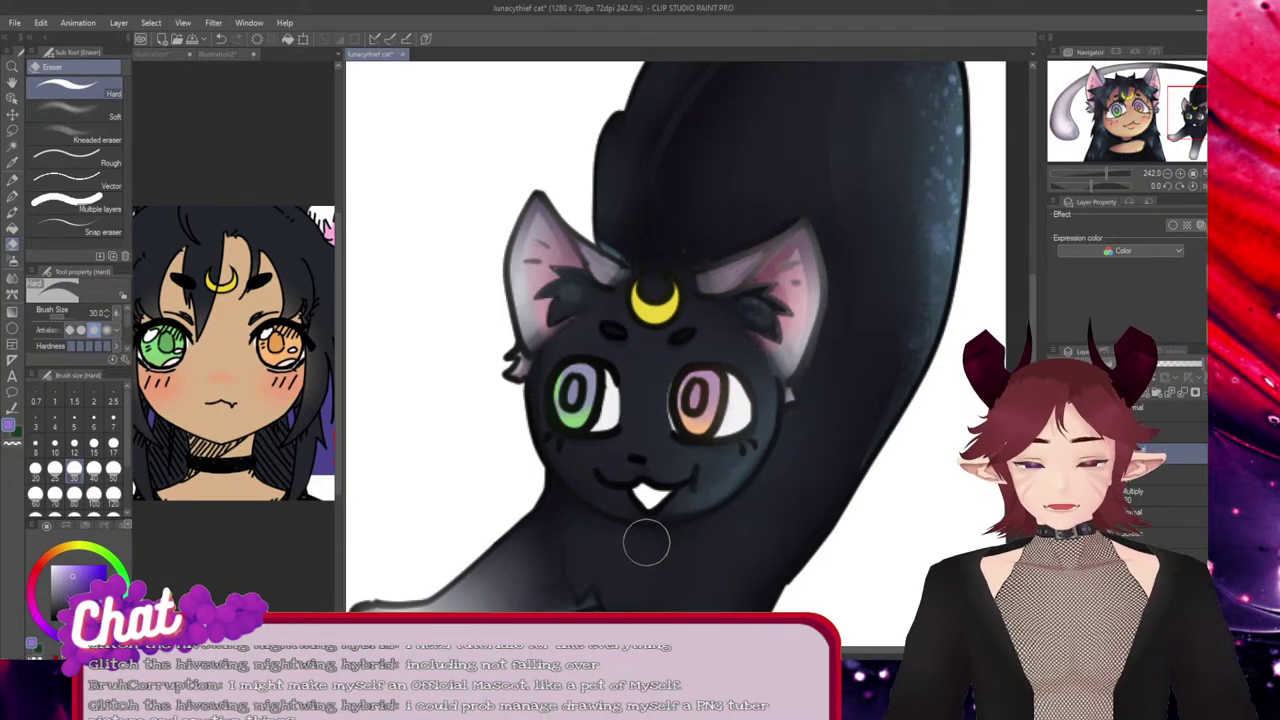
# Set the purple iris shading layer's blending mode to Multiply and check the effect on the girl's and cat's eyes.
pyautogui.moveTo(1197, 113); pyautogui.dragTo(1125, 112)
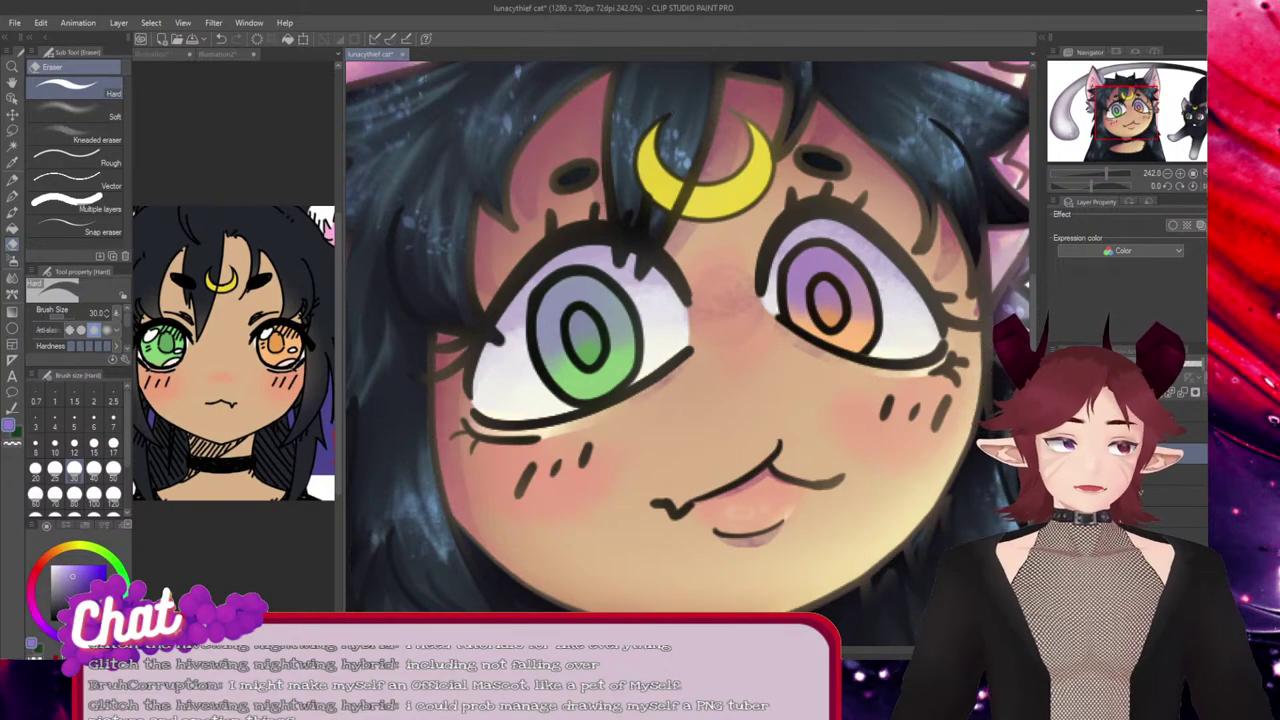
pyautogui.hotkey('ctrl', 'z')
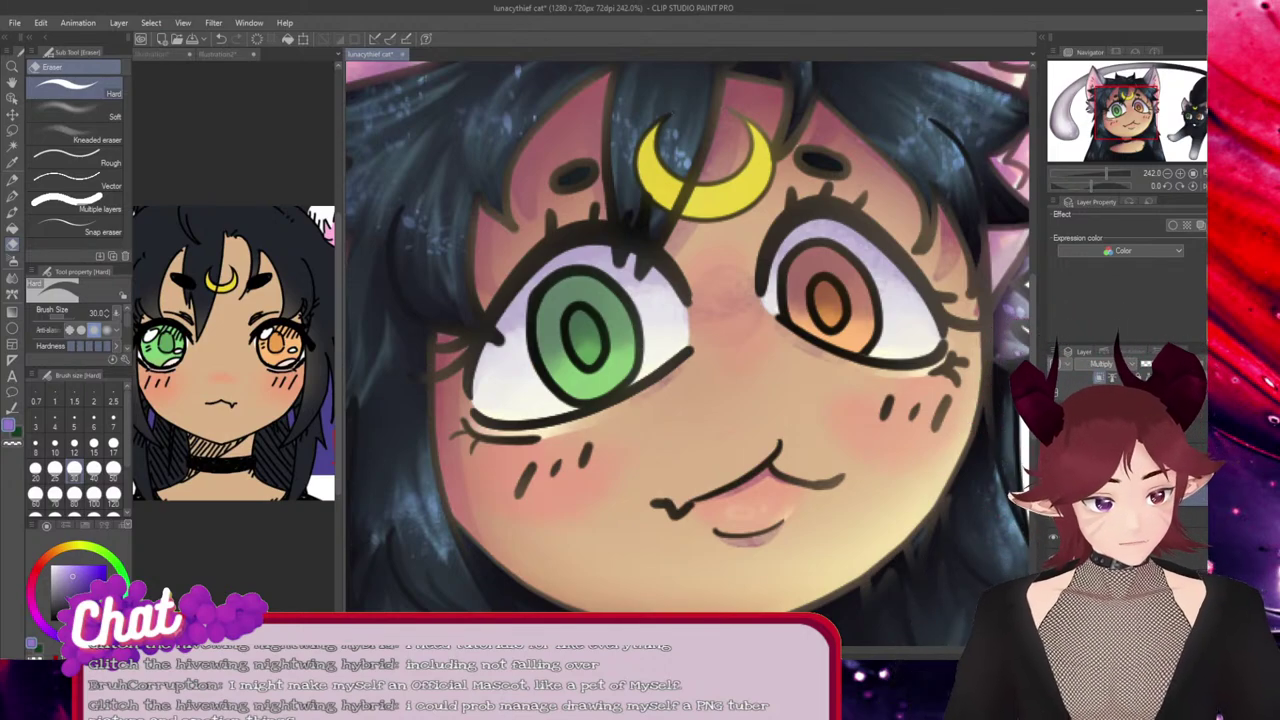
pyautogui.moveTo(637, 650); pyautogui.dragTo(823, 650)
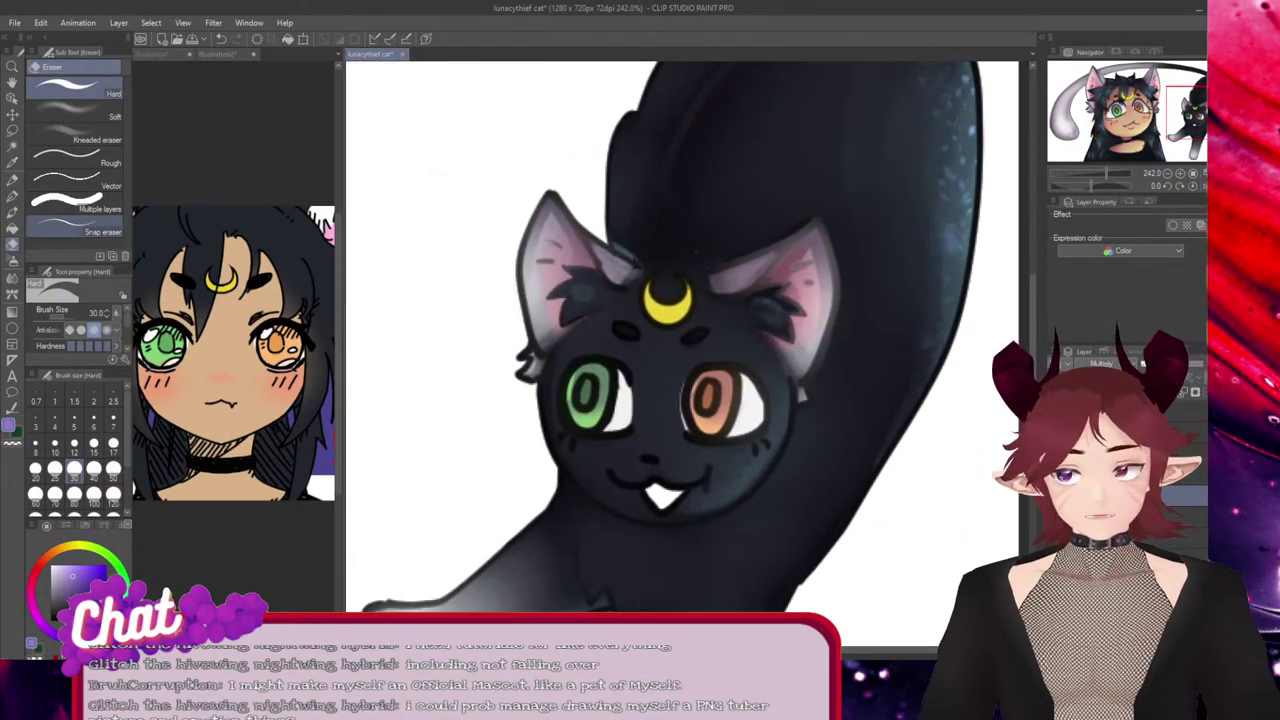
# Paint purple shadows over the cat's eye whites on Layer 20 with the Turnip pen at size 8 and soften them with the Kneaded eraser.
pyautogui.press('p')
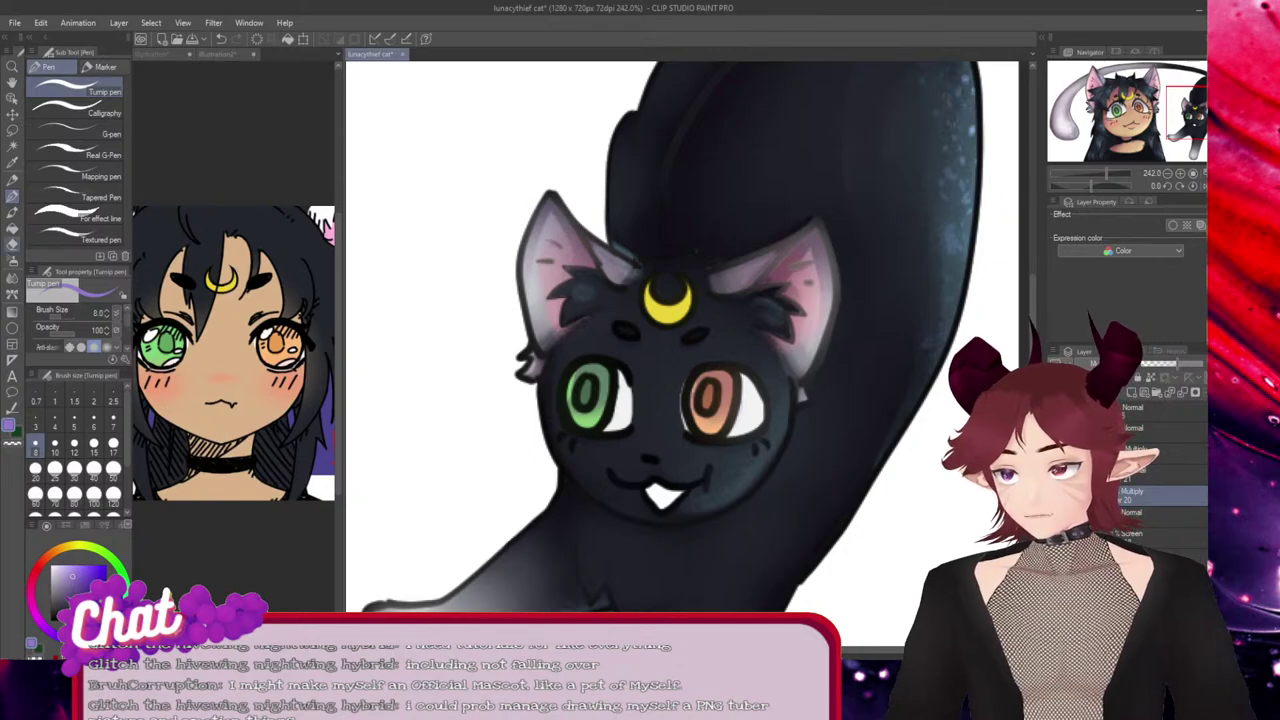
pyautogui.click(12, 212)
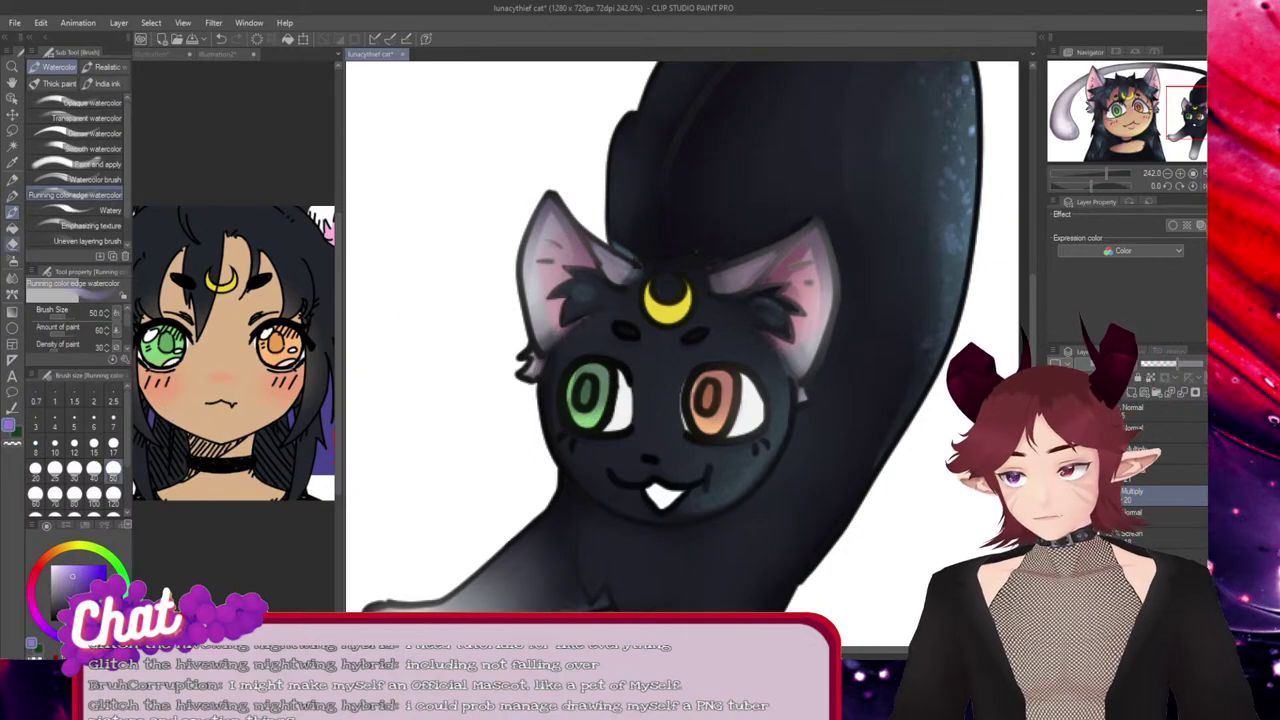
pyautogui.click(12, 278)
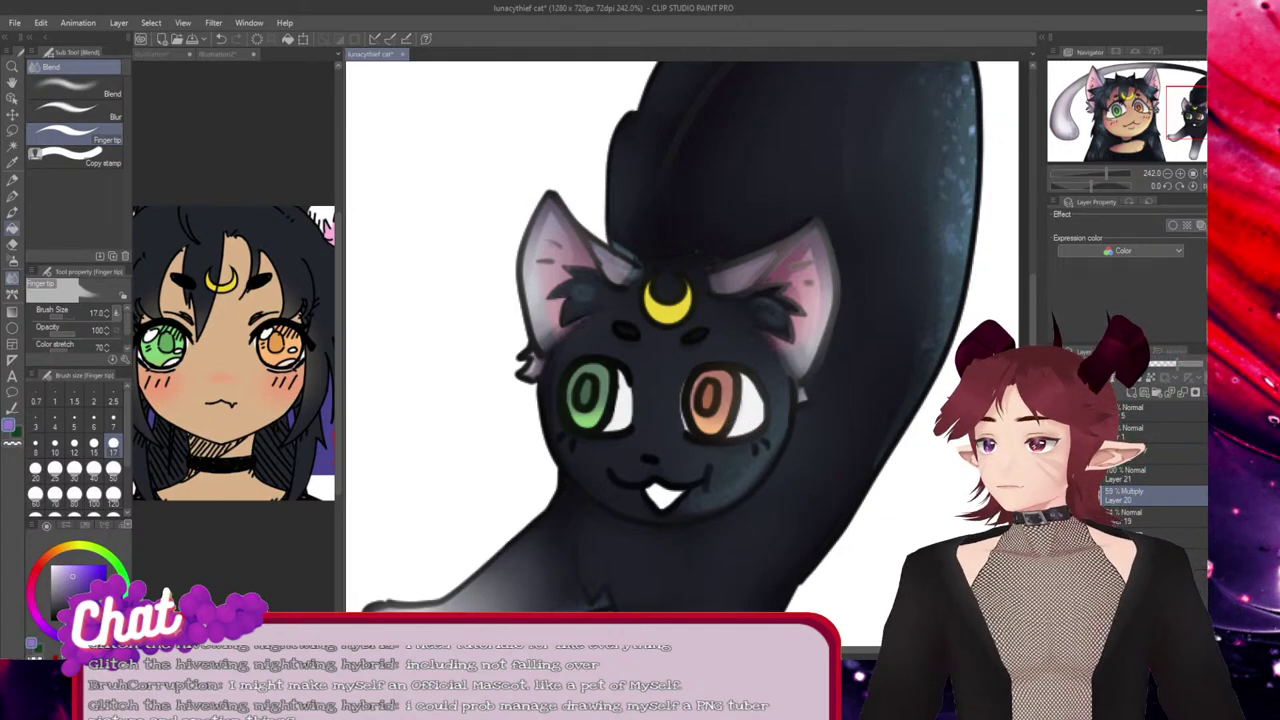
pyautogui.press('b')
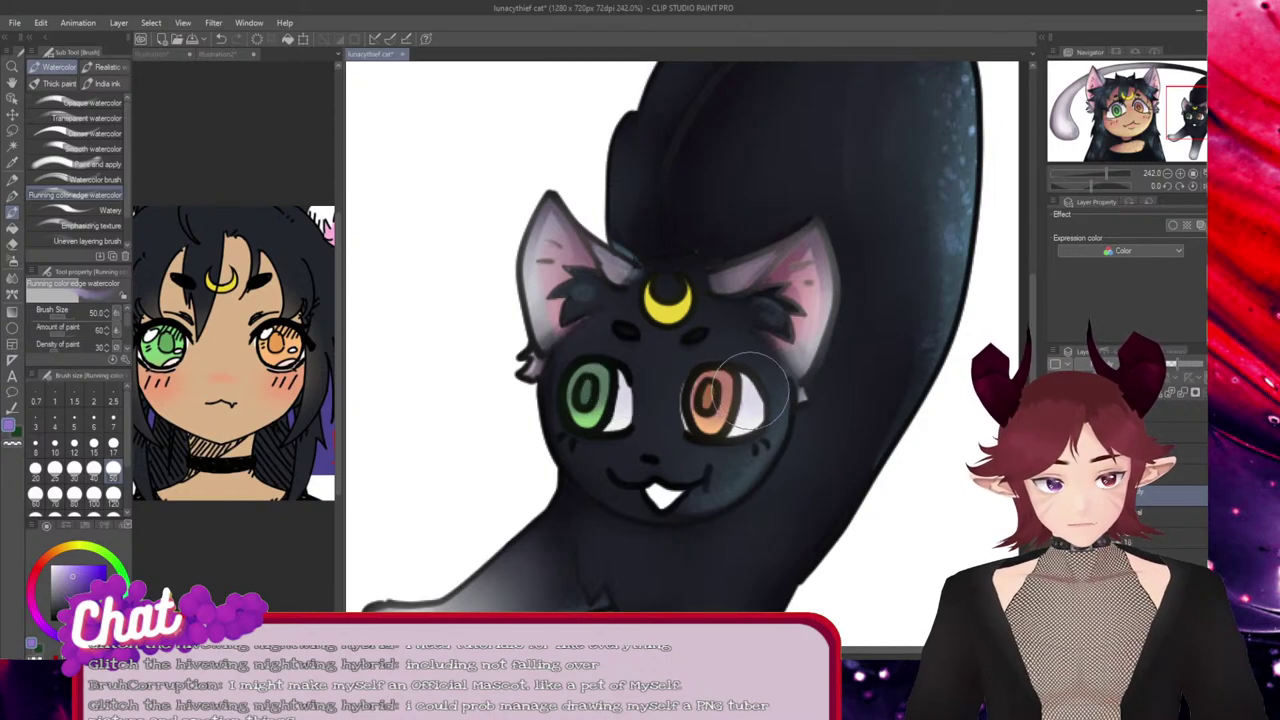
pyautogui.press('e')
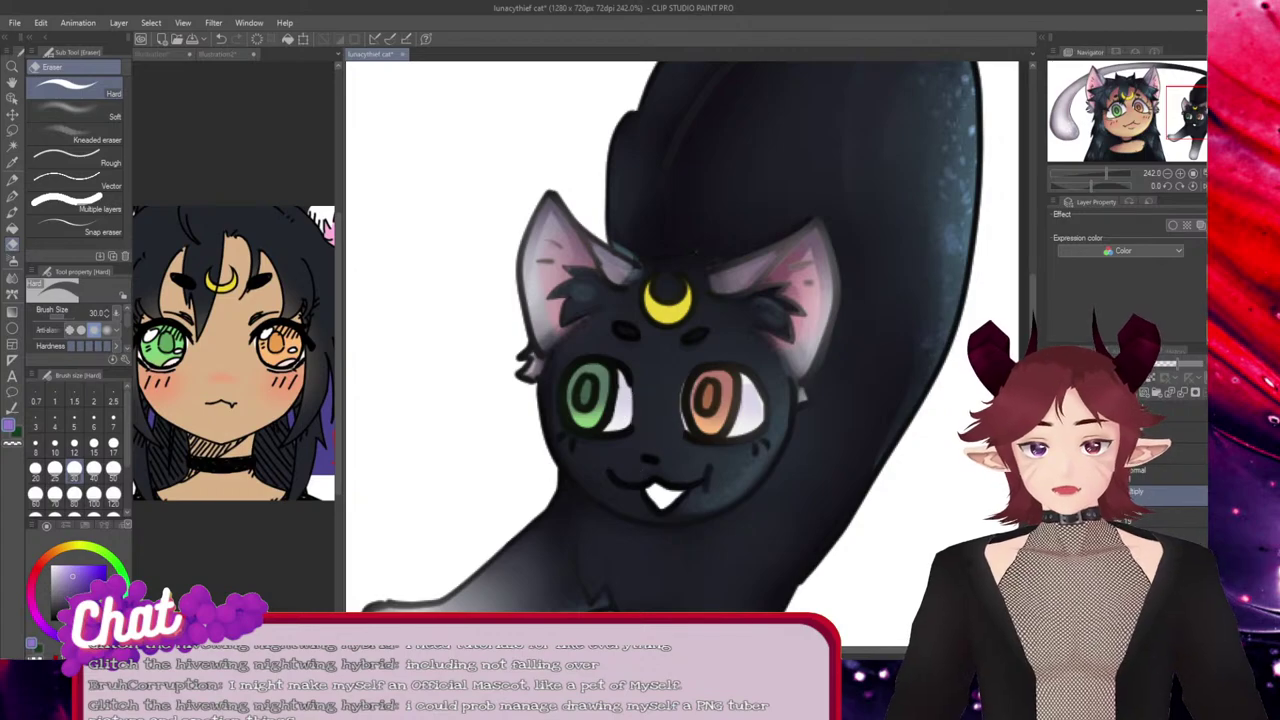
pyautogui.press('p')
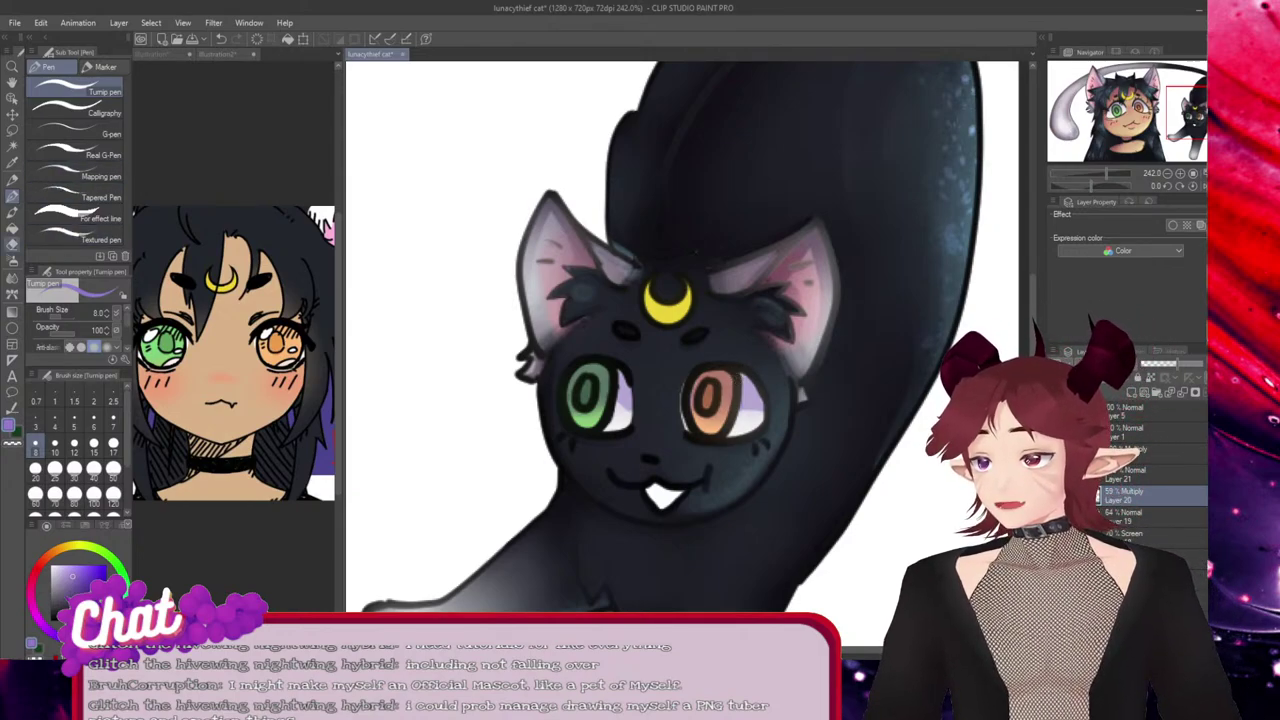
pyautogui.press('e')
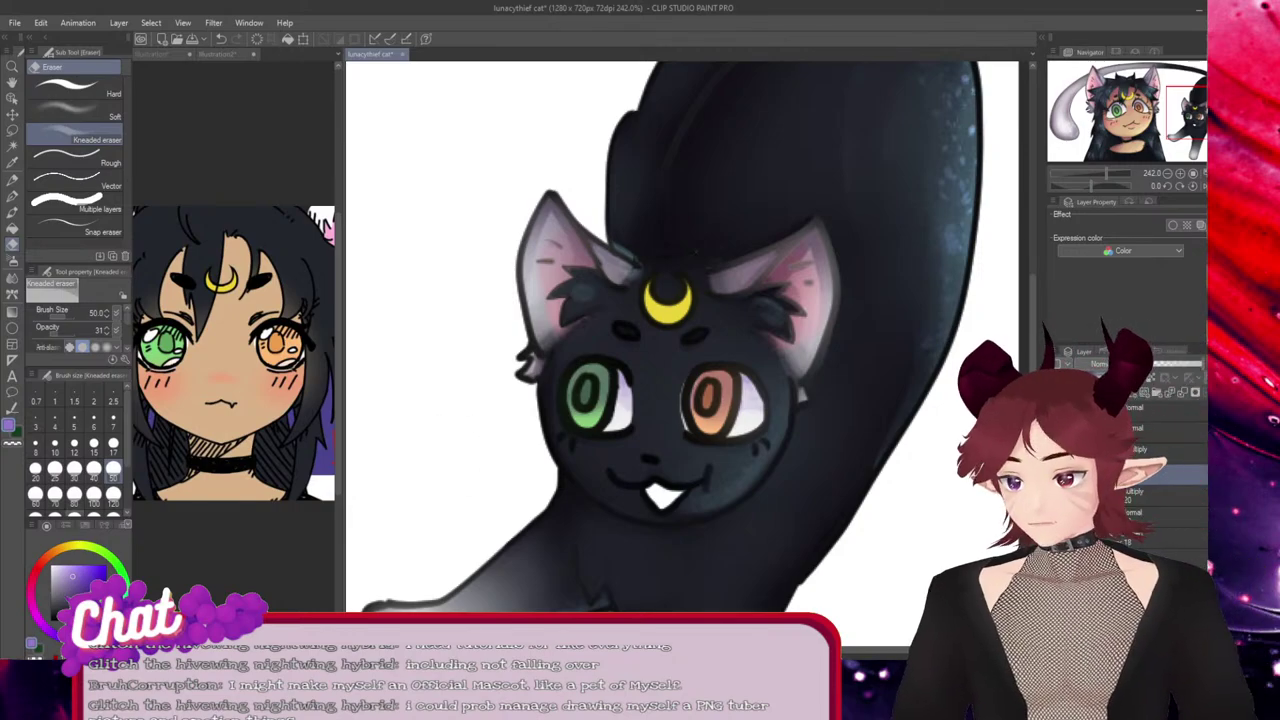
# Paint pale yellow light along the cat's lower eye whites on Layer 21 with the Turnip pen and soften it with the Kneaded eraser.
pyautogui.click(76, 546)
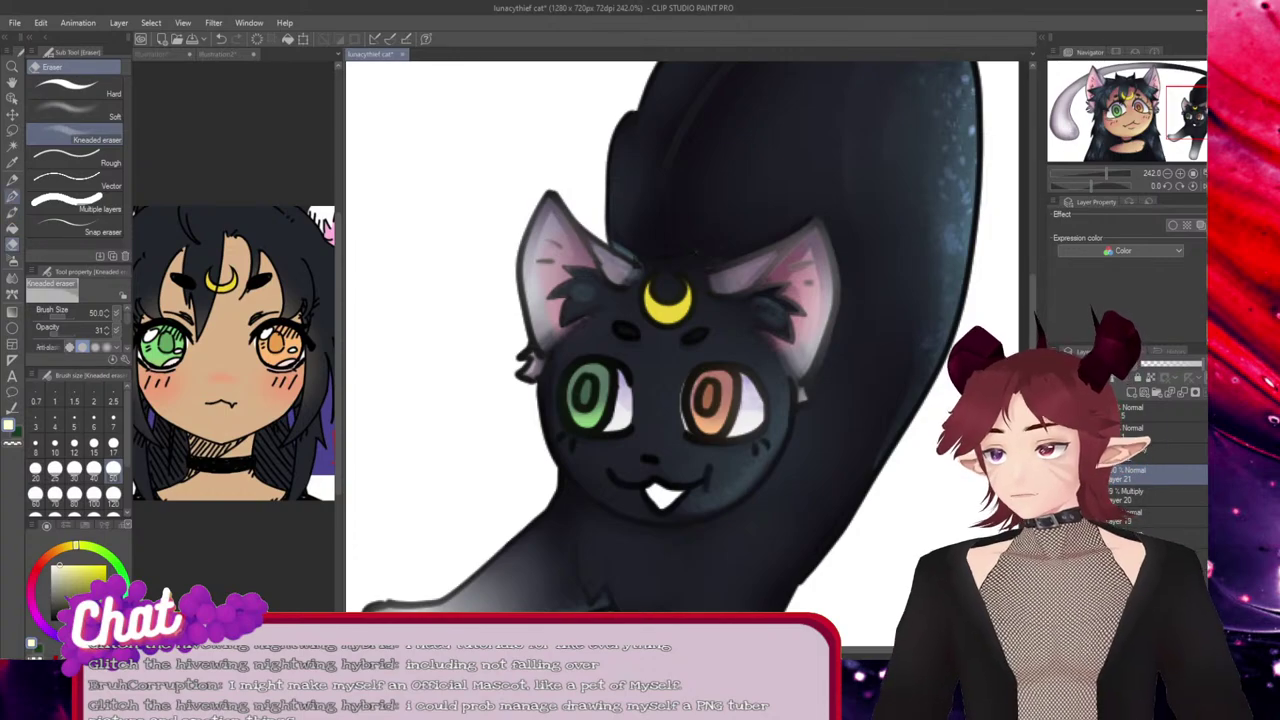
pyautogui.click(12, 197)
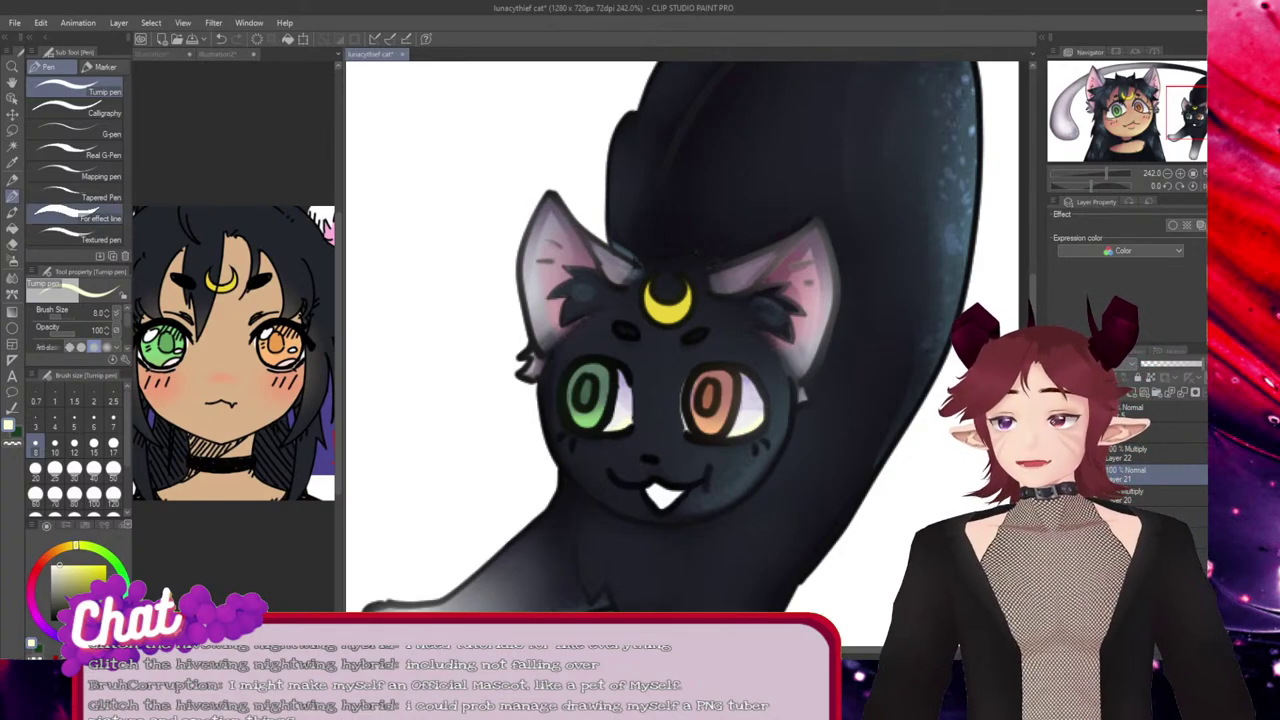
pyautogui.press('e')
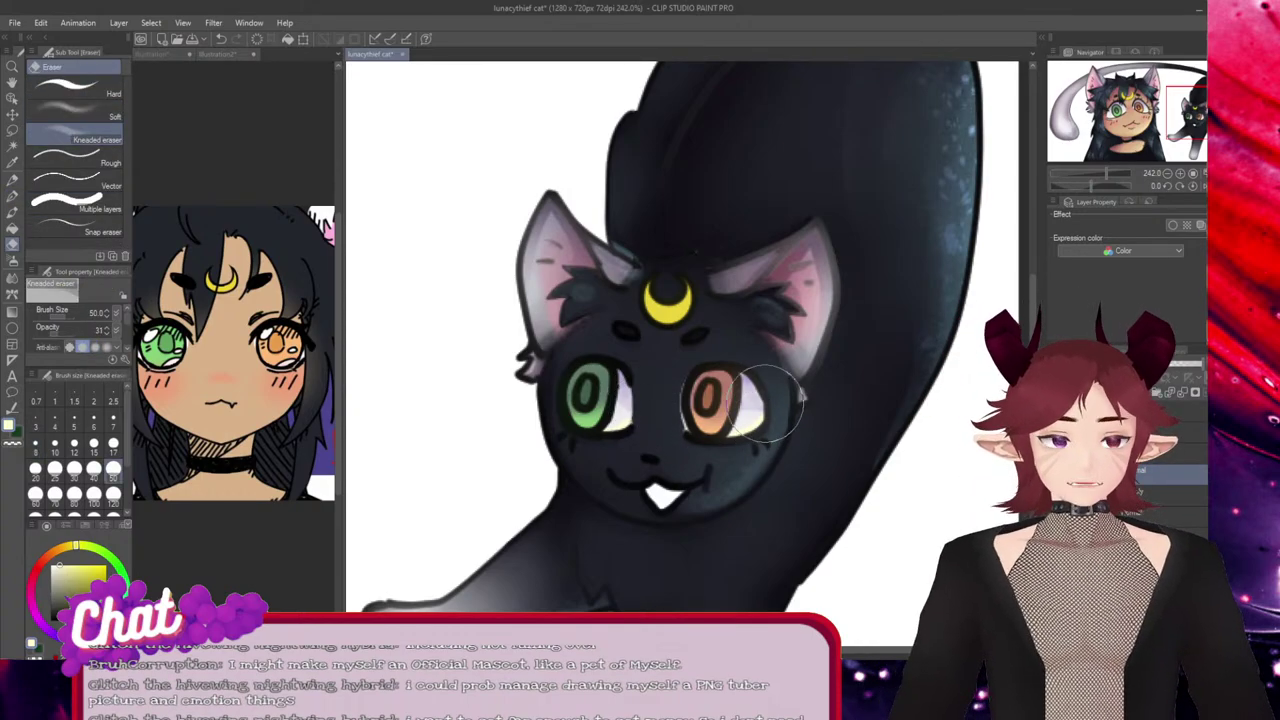
# Save the illustration and review both characters together at 100% zoom.
pyautogui.scroll(-2, 760, 420)
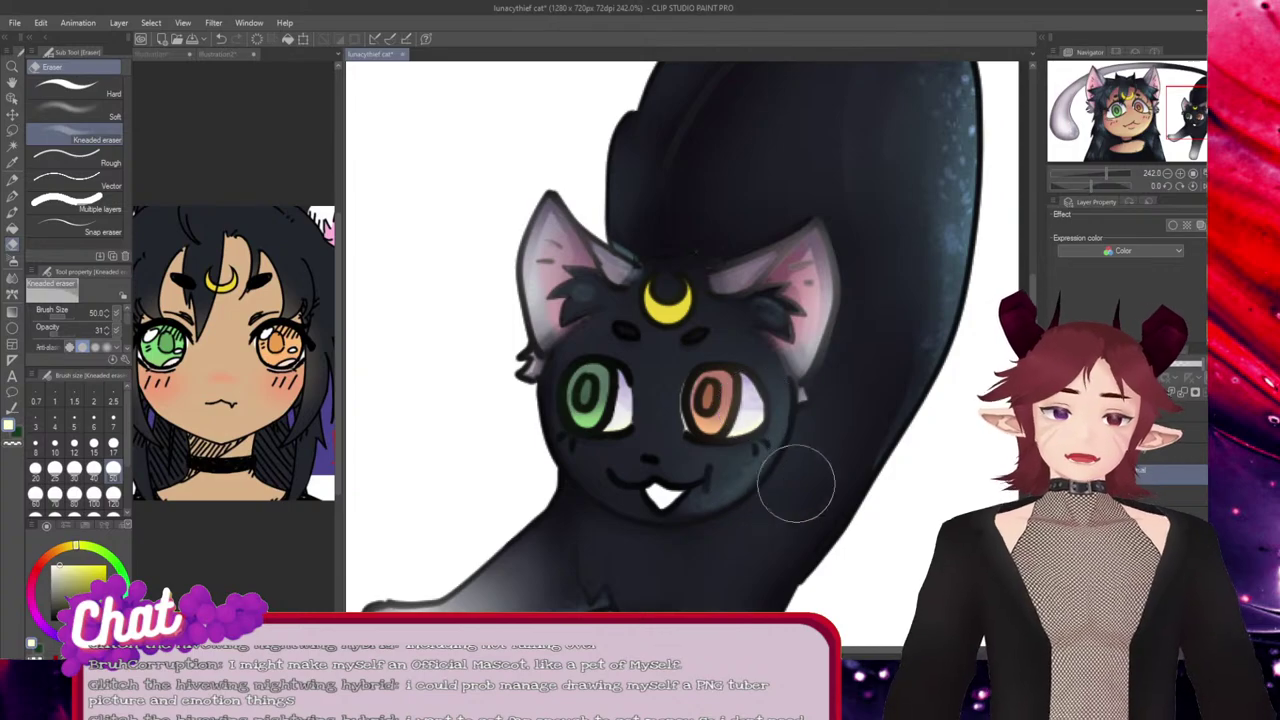
pyautogui.scroll(-3, 808, 455)
pyautogui.scroll(-2, 817, 428)
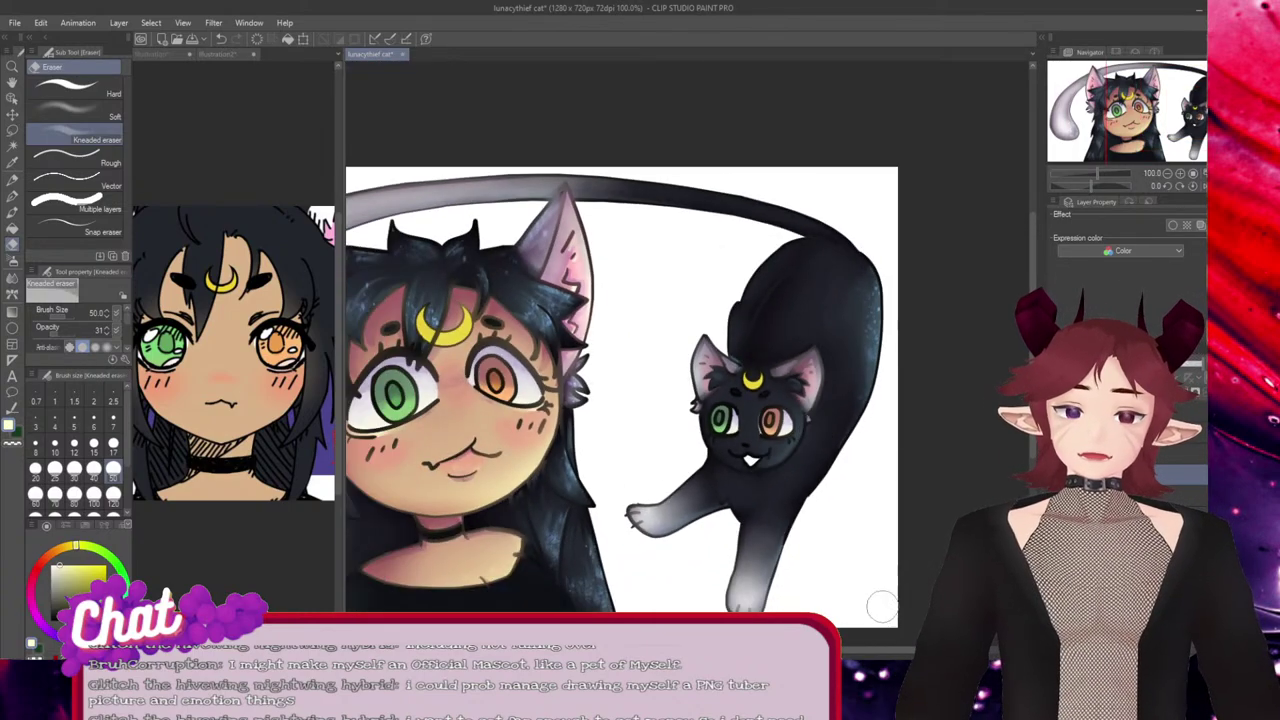
pyautogui.hscroll(-2, 688, 390)
pyautogui.hscroll(1, 688, 390)
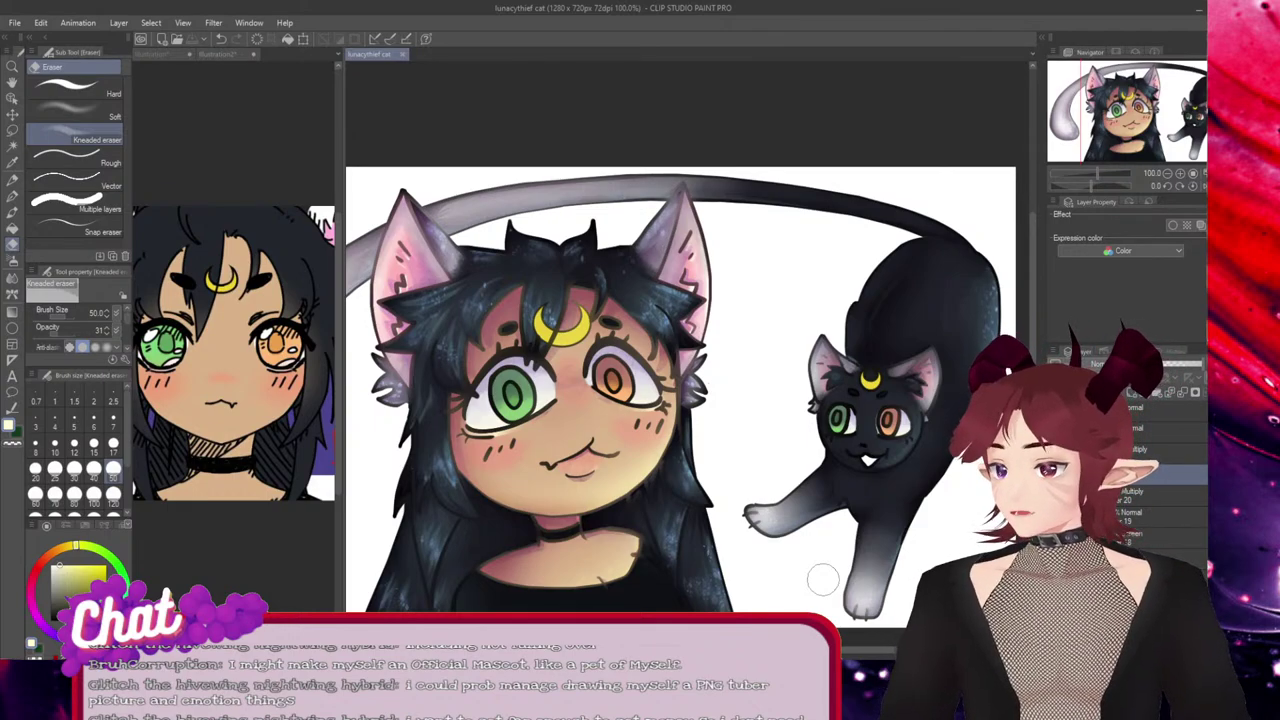
# Add a Normal layer and paint pale yellow light in the centers and lower parts of the girl's irises with size 50 watercolor.
pyautogui.scroll(3, 582, 353)
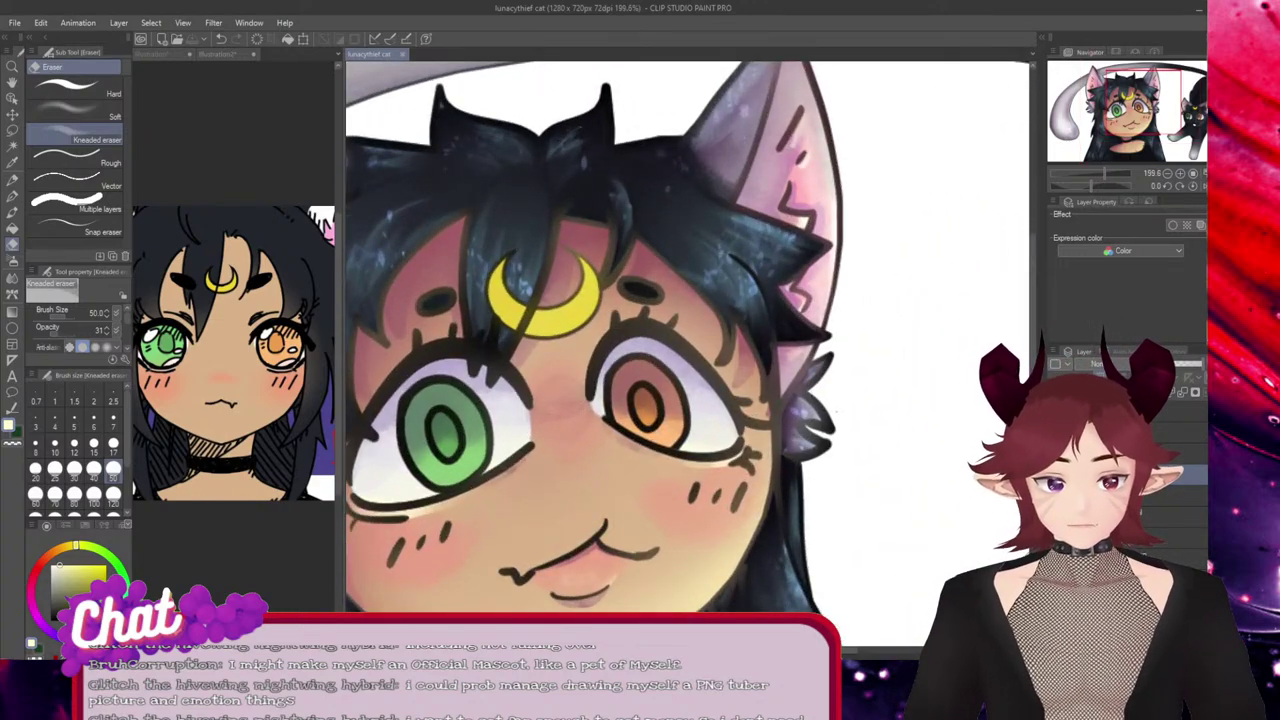
pyautogui.hscroll(-3, 688, 350)
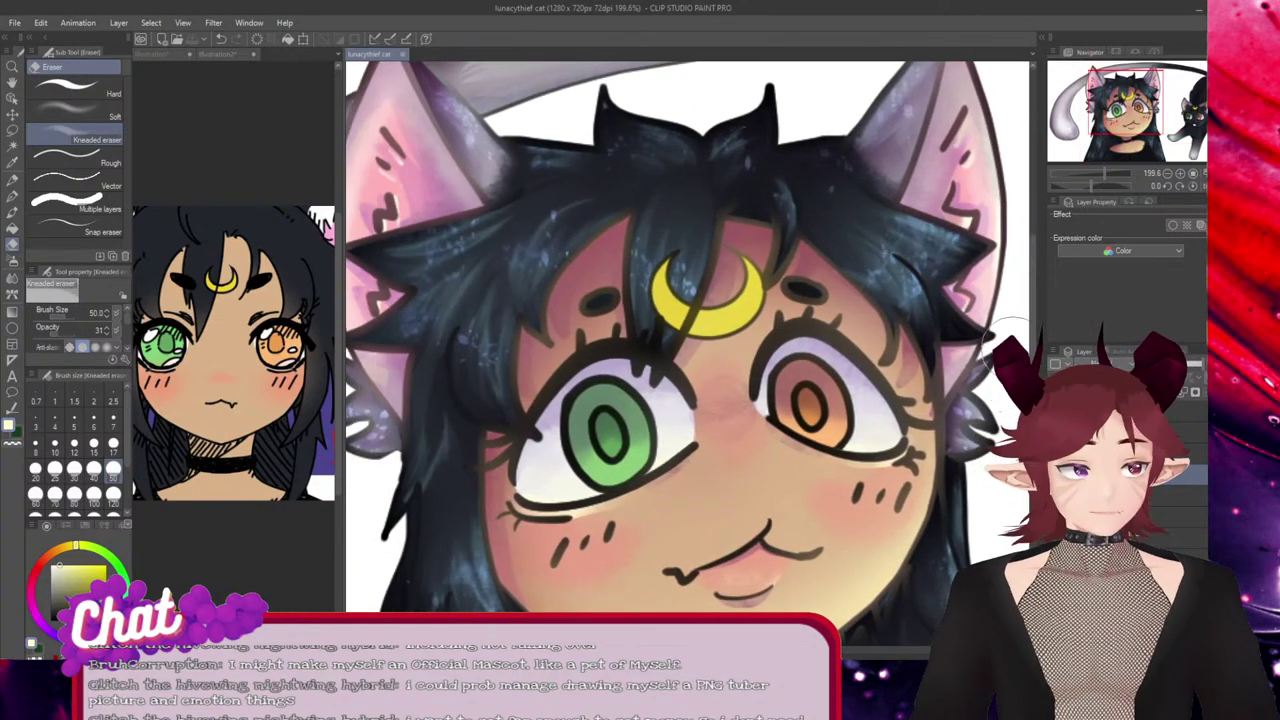
pyautogui.scroll(-2, 690, 350)
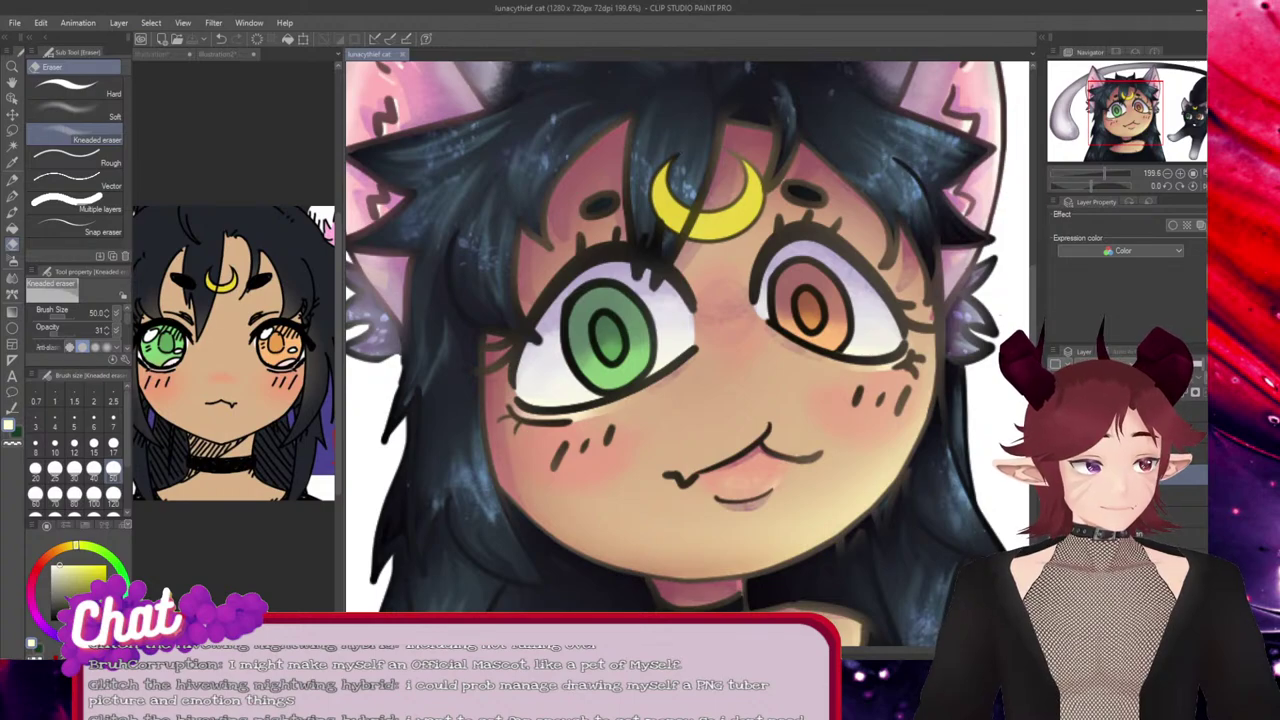
pyautogui.click(896, 397)
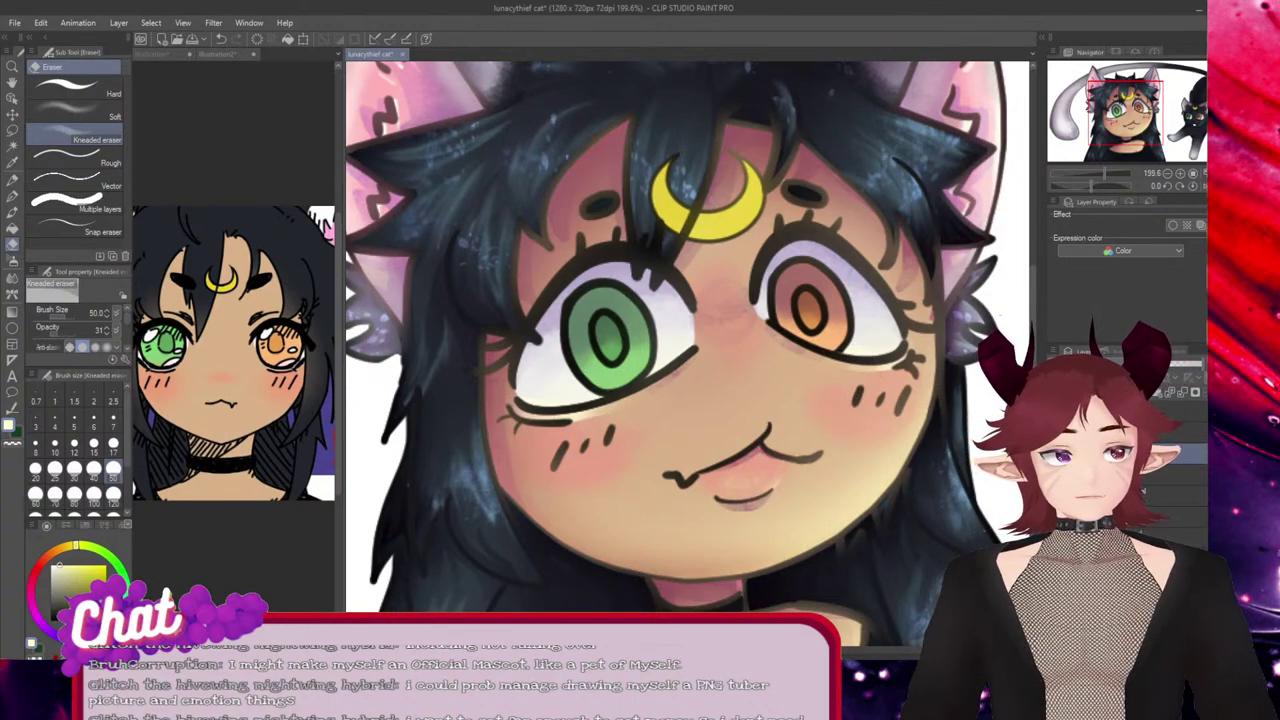
pyautogui.scroll(1, 598, 337)
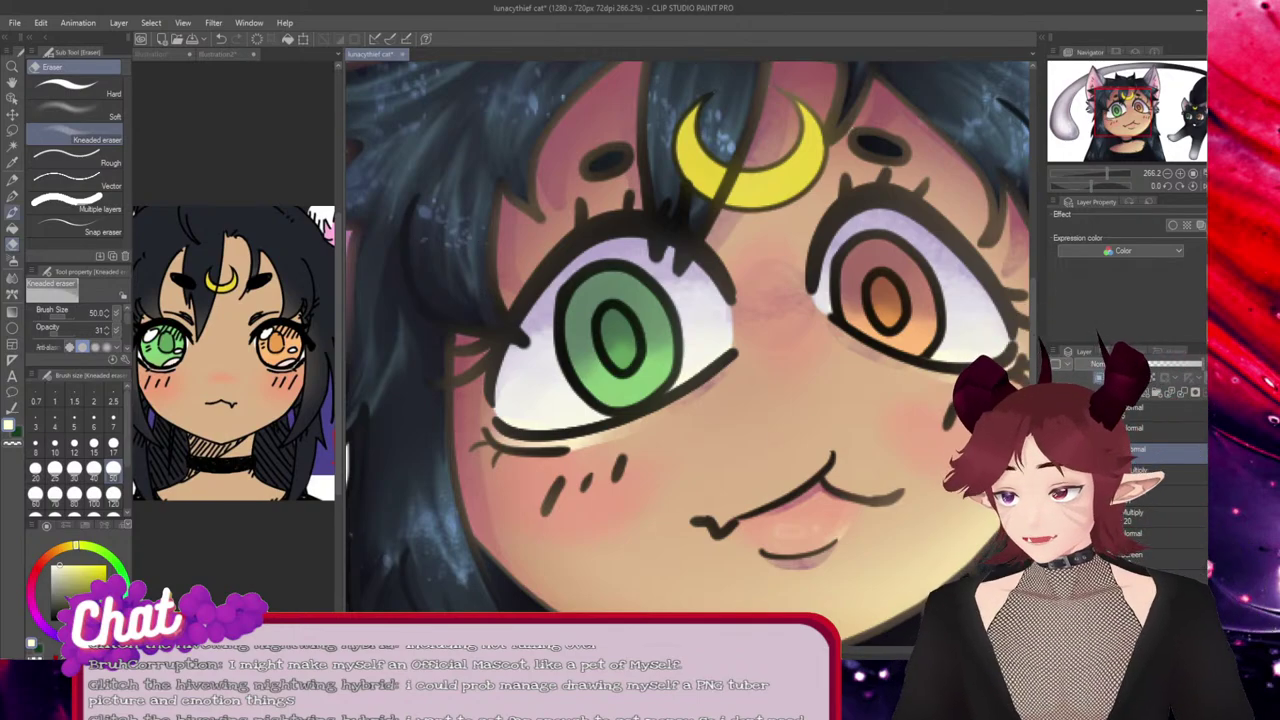
pyautogui.press('b')
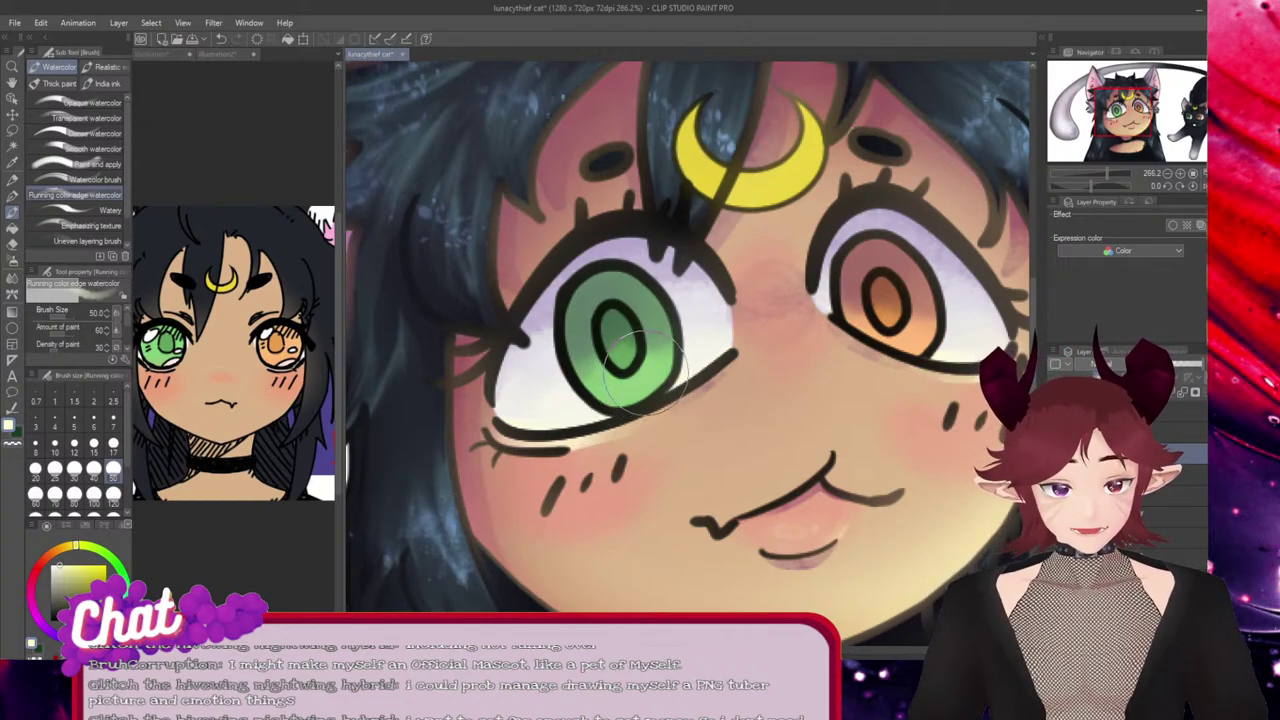
pyautogui.moveTo(648, 368)
pyautogui.mouseDown()
pyautogui.moveTo(592, 392)
pyautogui.moveTo(620, 332)
pyautogui.moveTo(655, 345)
pyautogui.mouseUp()
pyautogui.moveTo(880, 326)
pyautogui.mouseDown()
pyautogui.moveTo(882, 312)
pyautogui.moveTo(903, 316)
pyautogui.mouseUp()
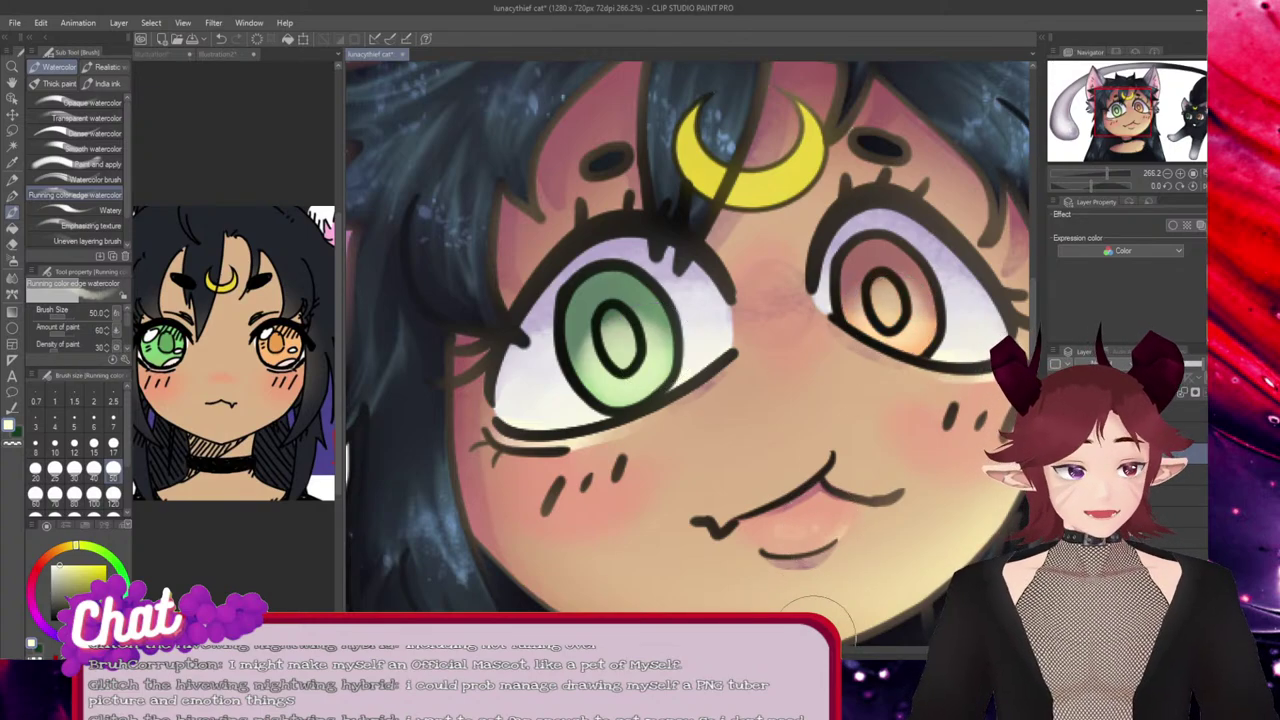
# Paint pale yellow light over the lower parts of both cat irises with the Running color edge watercolor at size 25.
pyautogui.moveTo(1124, 111); pyautogui.dragTo(1189, 111)
pyautogui.click(55, 467)
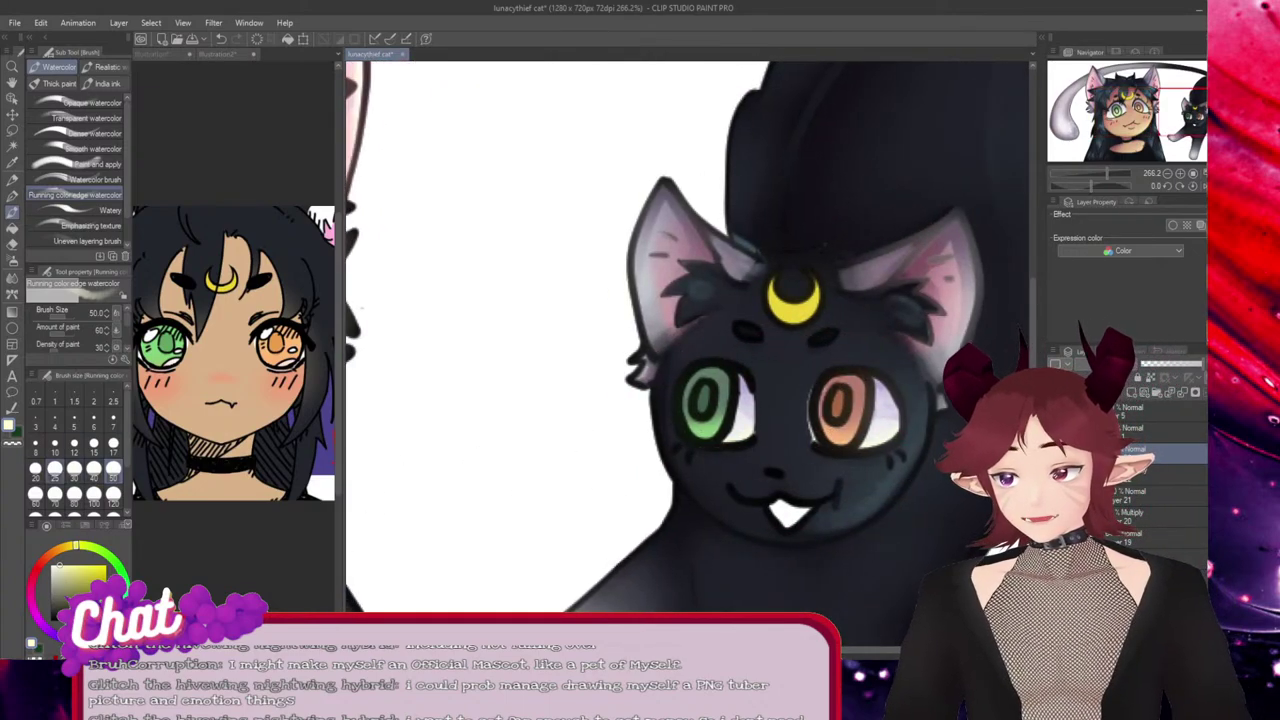
pyautogui.moveTo(703, 419); pyautogui.dragTo(705, 424)
pyautogui.moveTo(836, 414); pyautogui.dragTo(838, 437)
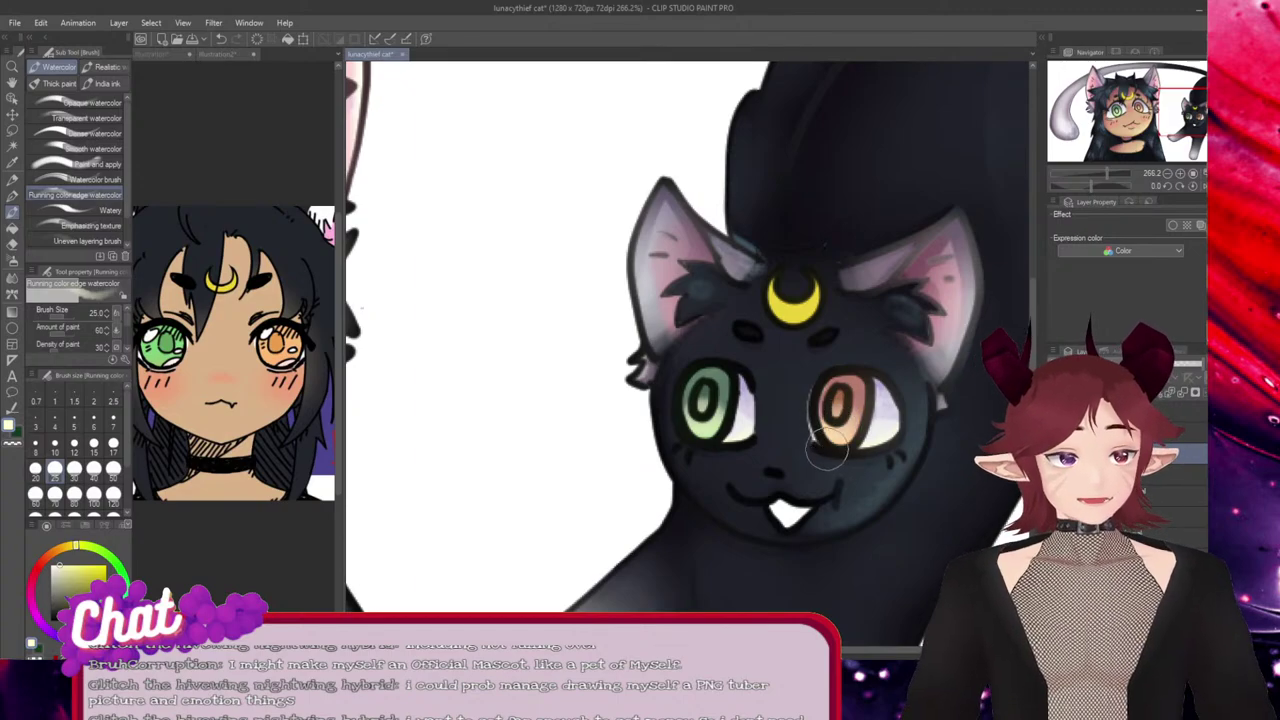
# Erase the pale yellow light from the girl's pupils with the Hard eraser at size 30.
pyautogui.press('e')
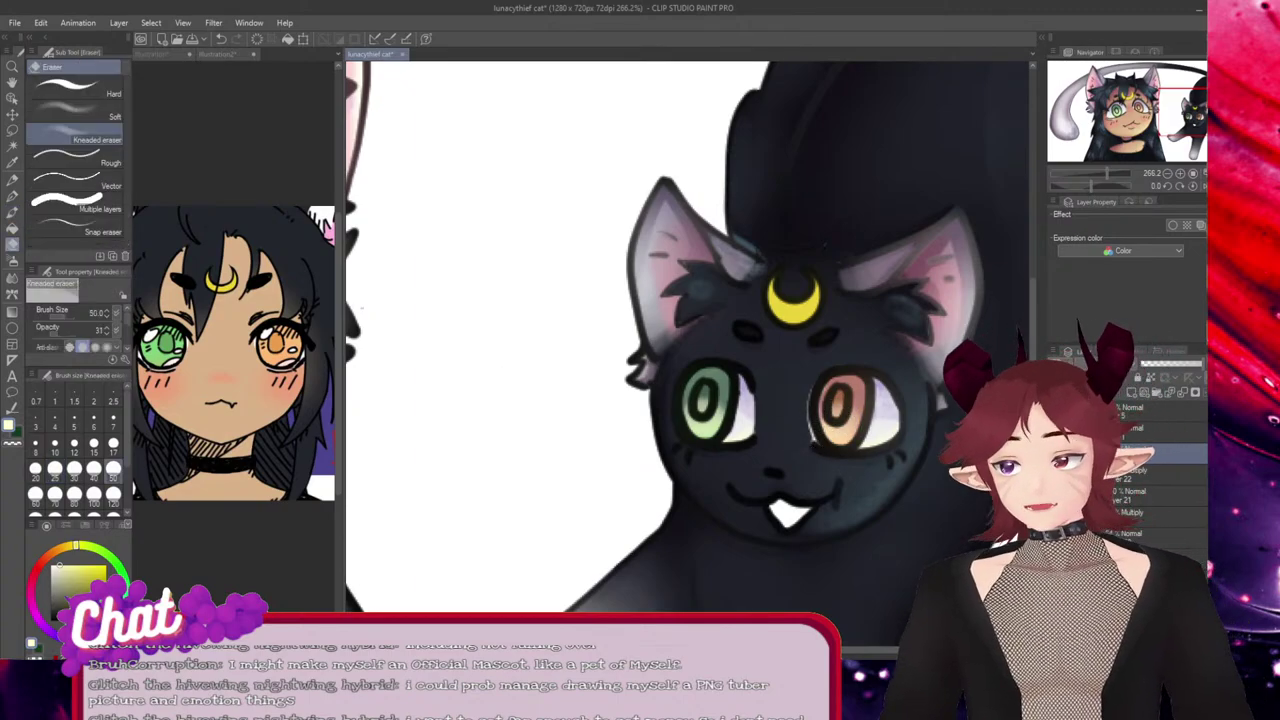
pyautogui.click(75, 88)
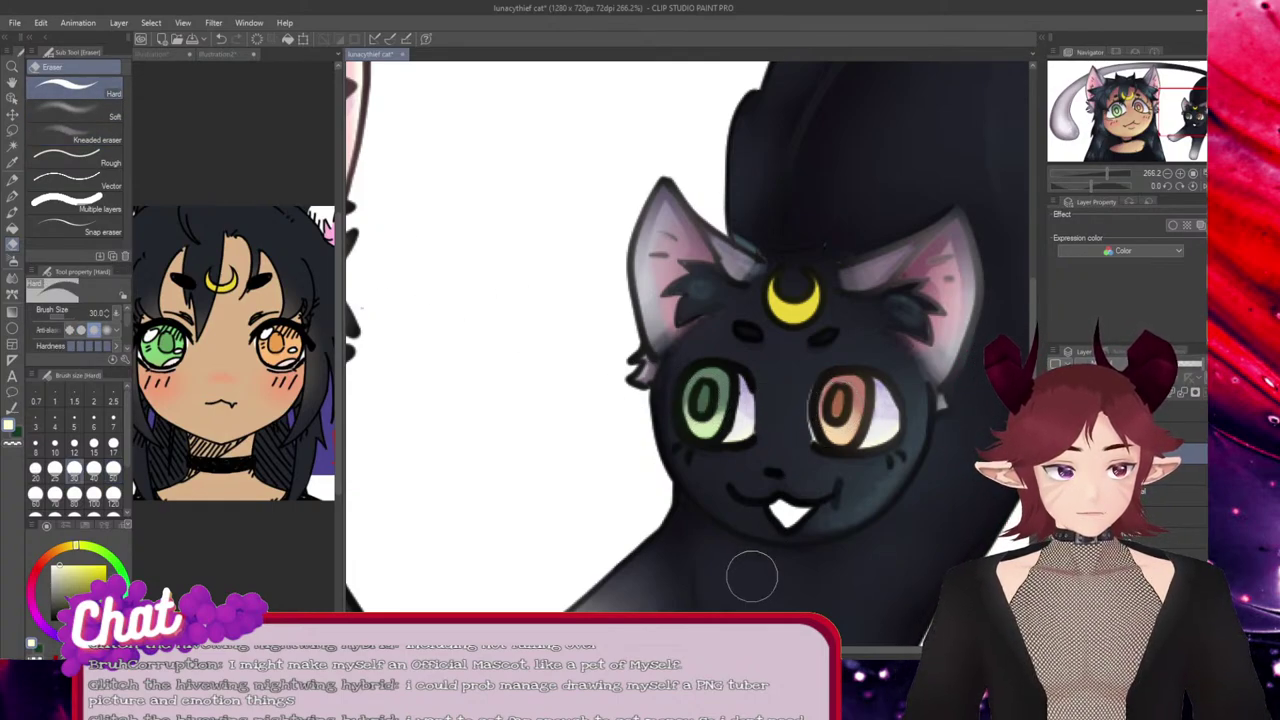
pyautogui.moveTo(866, 651); pyautogui.dragTo(743, 651)
pyautogui.moveTo(733, 294)
pyautogui.mouseDown()
pyautogui.moveTo(764, 273)
pyautogui.moveTo(734, 296)
pyautogui.mouseUp()
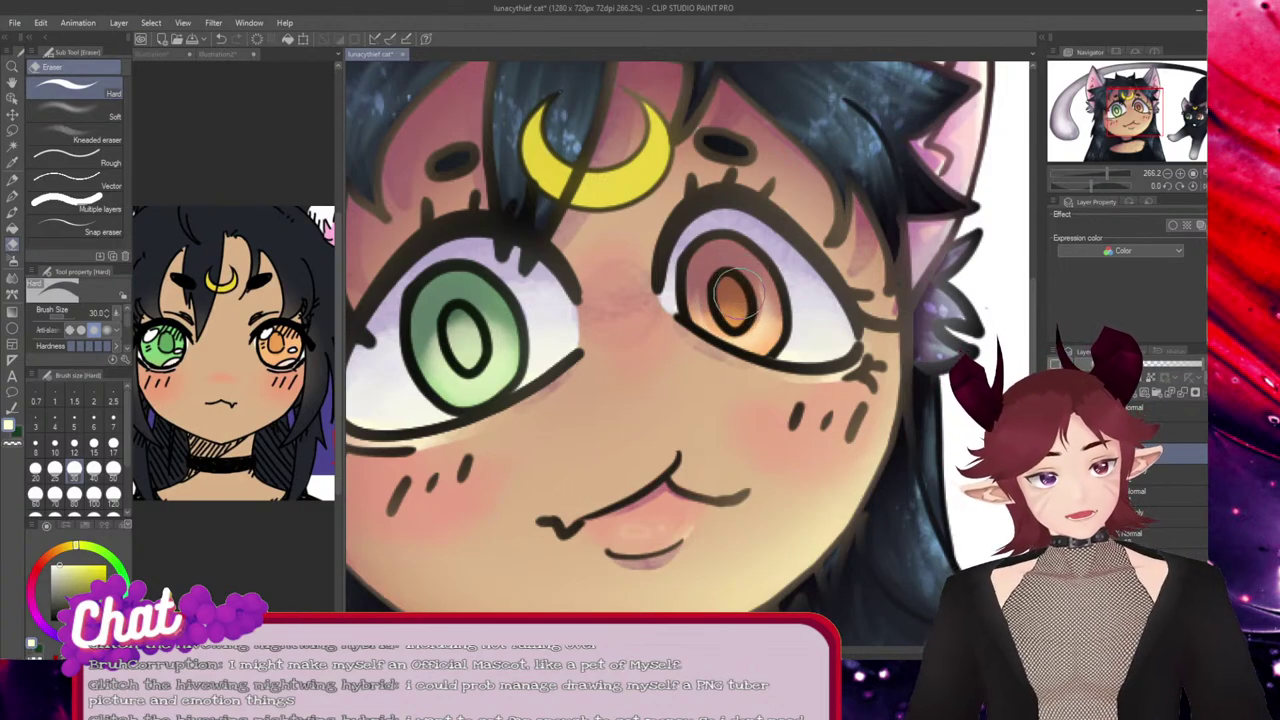
pyautogui.moveTo(465, 330)
pyautogui.mouseDown()
pyautogui.moveTo(470, 355)
pyautogui.moveTo(462, 338)
pyautogui.moveTo(452, 350)
pyautogui.moveTo(462, 362)
pyautogui.moveTo(472, 330)
pyautogui.moveTo(460, 324)
pyautogui.mouseUp()
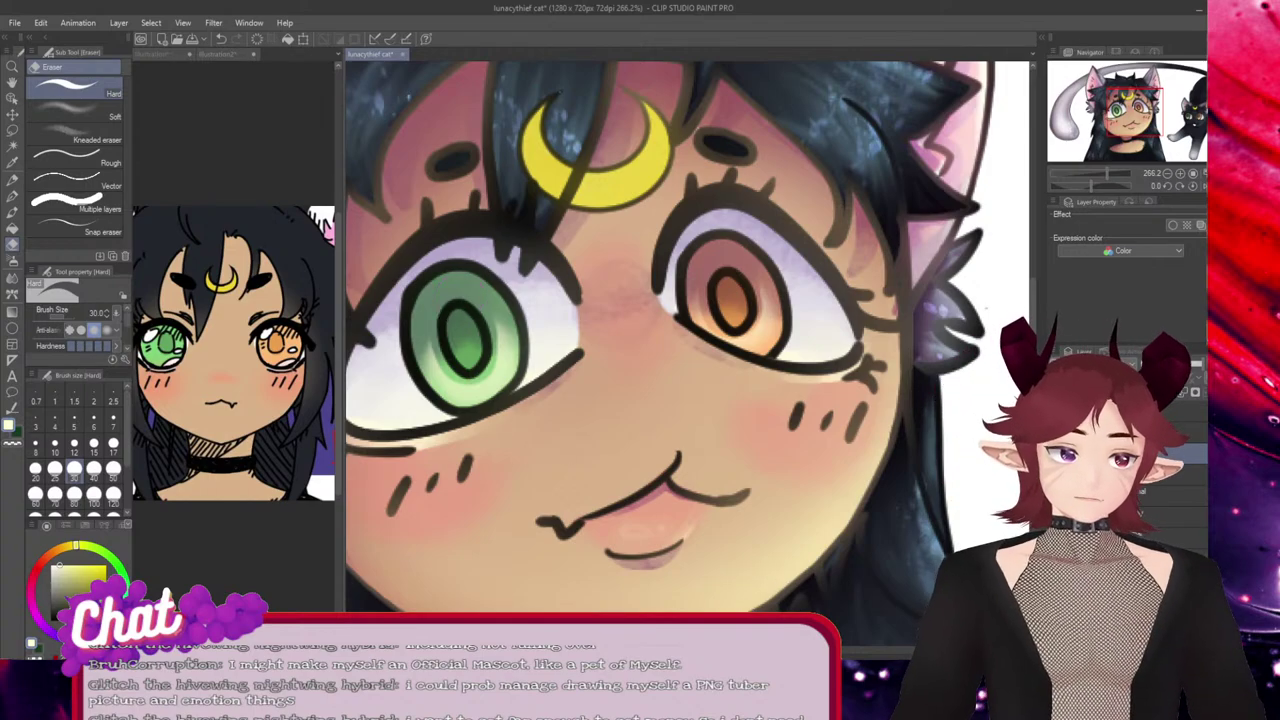
# Erase the pale yellow light from the cat's pupils with the Hard eraser and set Layer 23 to Screen blending.
pyautogui.moveTo(790, 262)
pyautogui.mouseDown()
pyautogui.moveTo(160, 235)
pyautogui.moveTo(696, 262)
pyautogui.moveTo(640, 288)
pyautogui.moveTo(645, 322)
pyautogui.mouseUp()
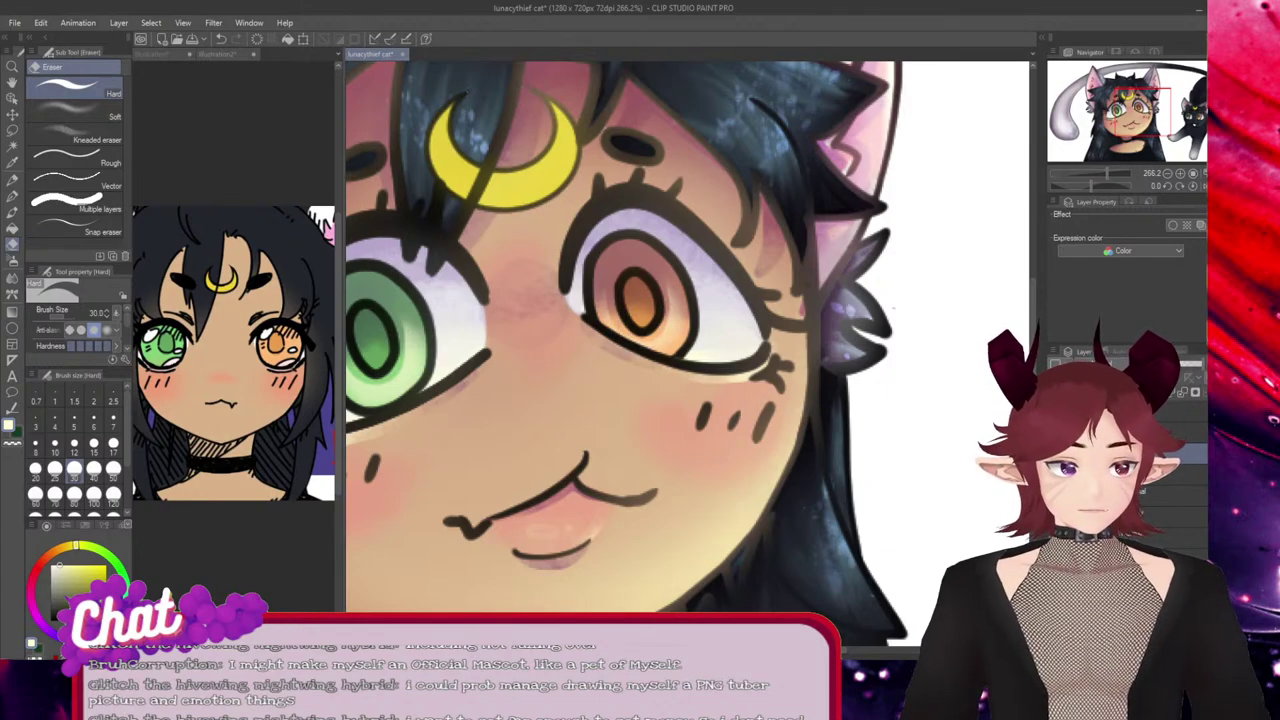
pyautogui.moveTo(830, 650); pyautogui.dragTo(892, 650)
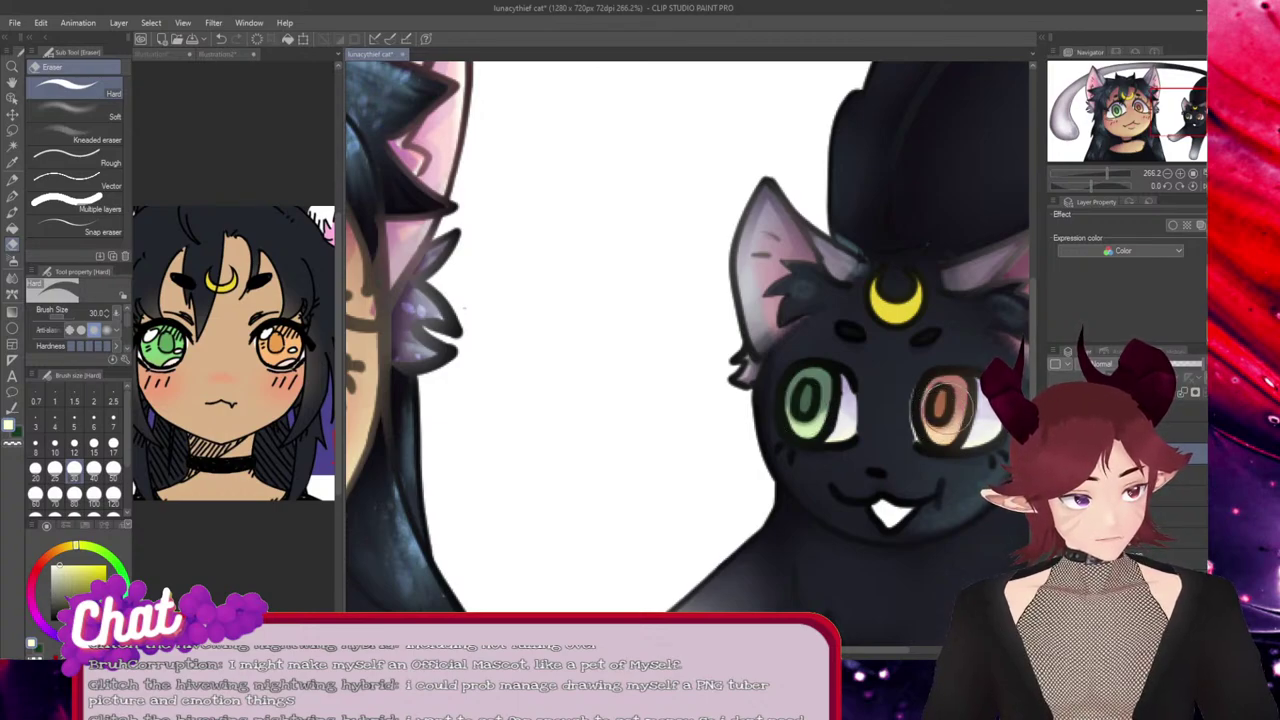
pyautogui.moveTo(880, 650); pyautogui.dragTo(783, 650)
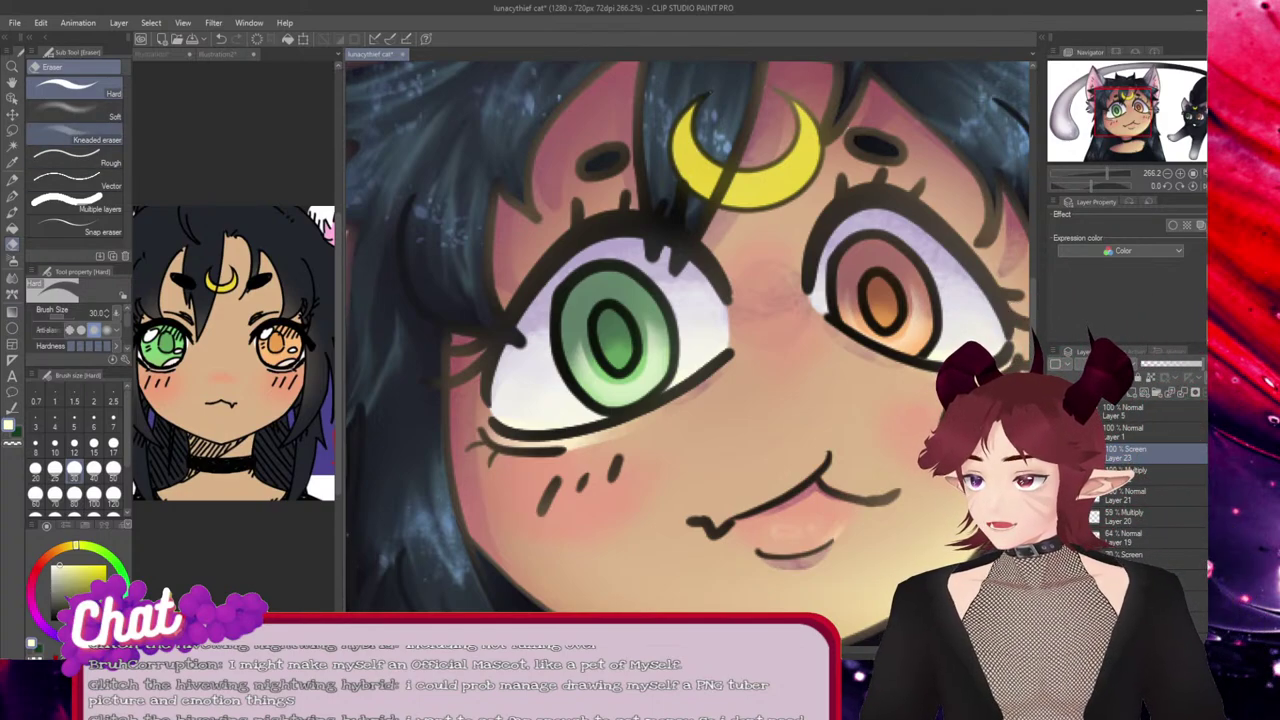
# Save the illustration and review the lit eyes on the whole figure of the girl.
pyautogui.click(75, 139)
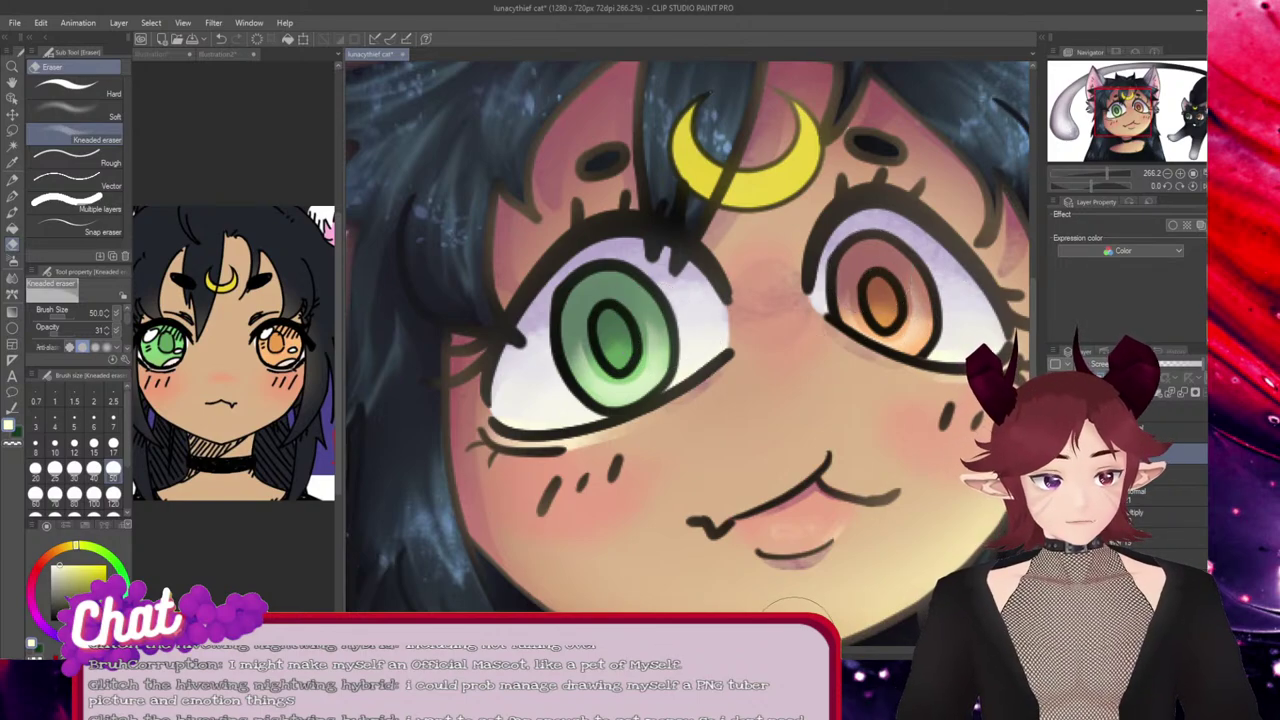
pyautogui.moveTo(764, 650)
pyautogui.mouseDown()
pyautogui.moveTo(883, 650)
pyautogui.moveTo(838, 650)
pyautogui.mouseUp()
pyautogui.hscroll(-4, 714, 486)
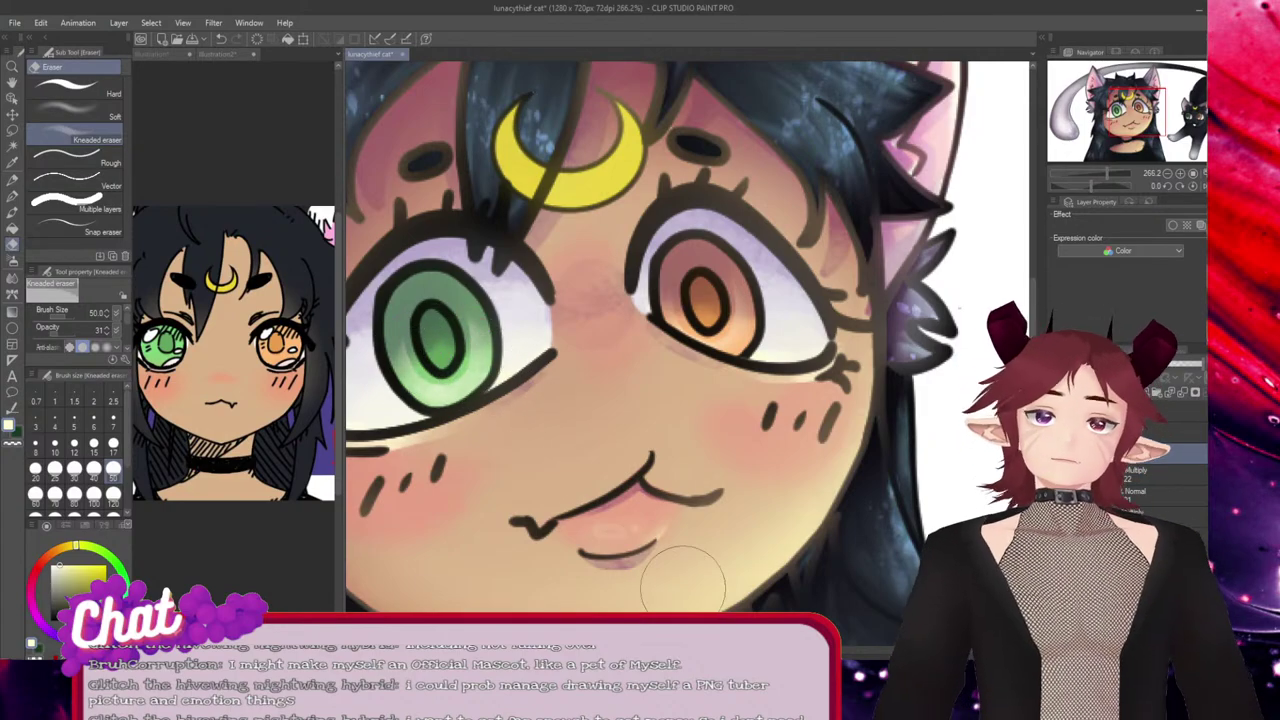
pyautogui.hotkey('ctrl', 's')
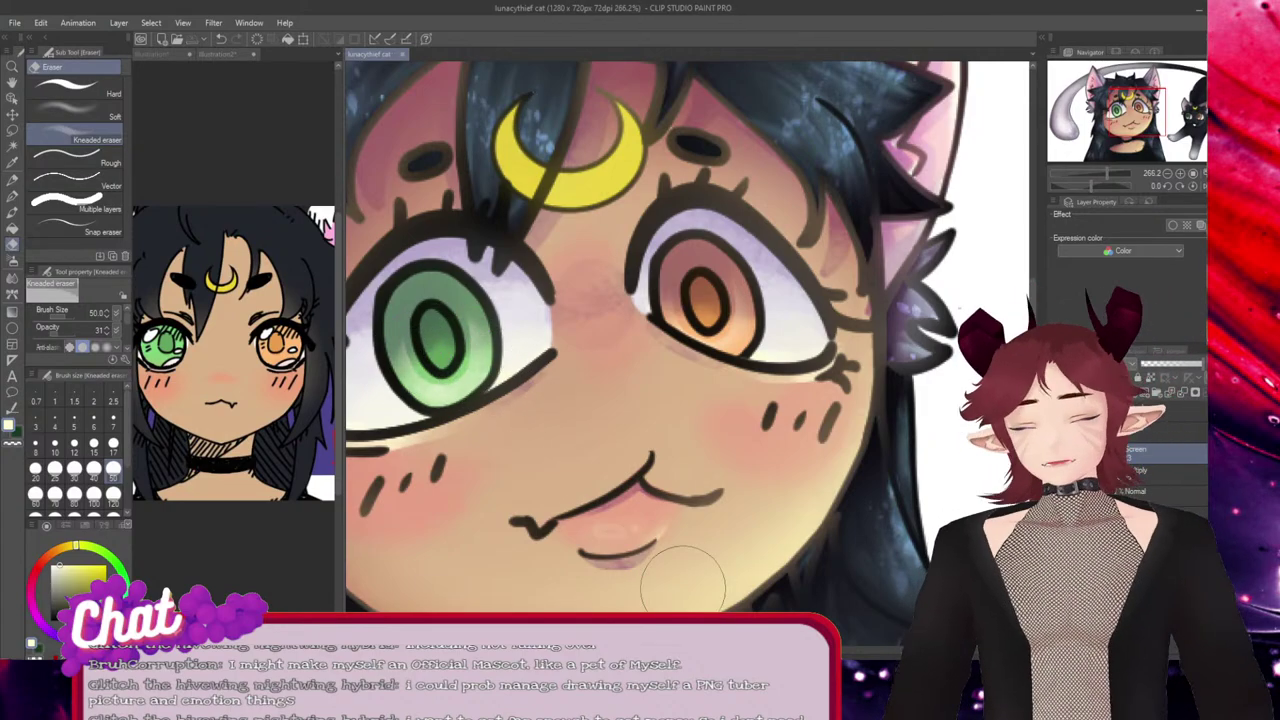
pyautogui.scroll(-2, 657, 586)
pyautogui.scroll(-1, 786, 470)
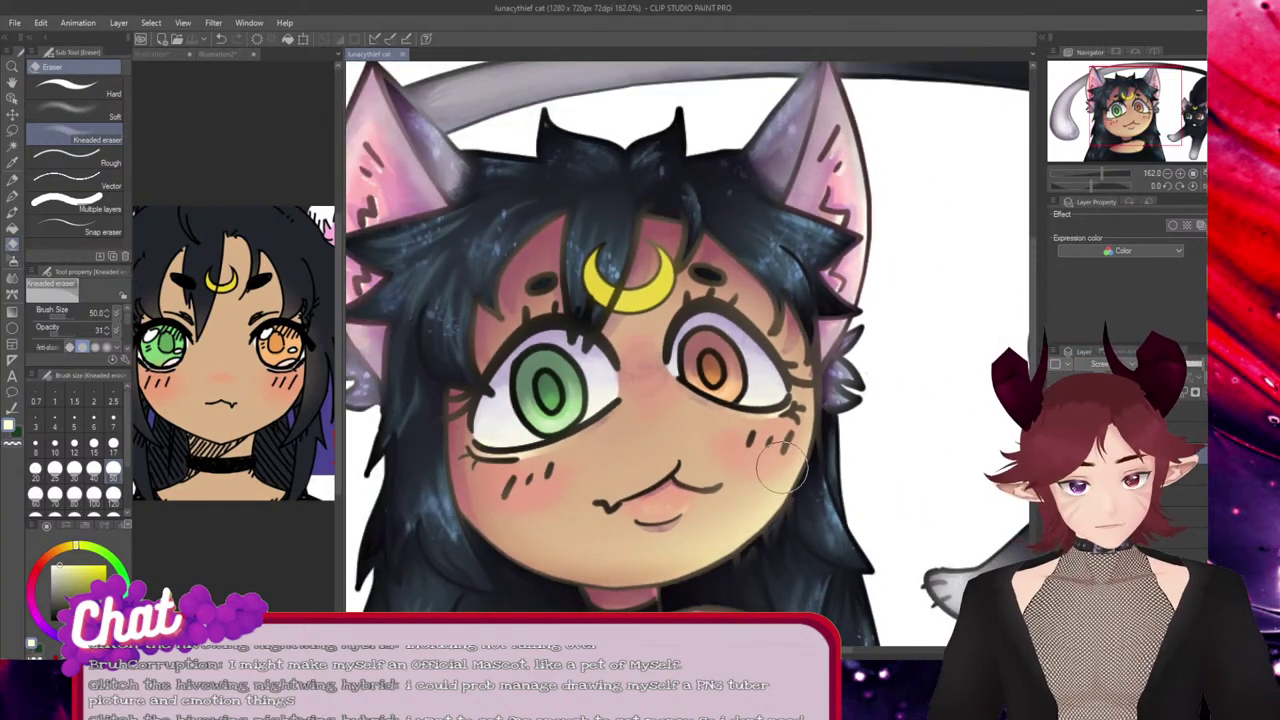
pyautogui.scroll(-1, 770, 465)
# Add a Normal layer and paint bright red around the girl's and the cat's pupils with the Turnip pen at size 8.
pyautogui.scroll(3, 730, 452)
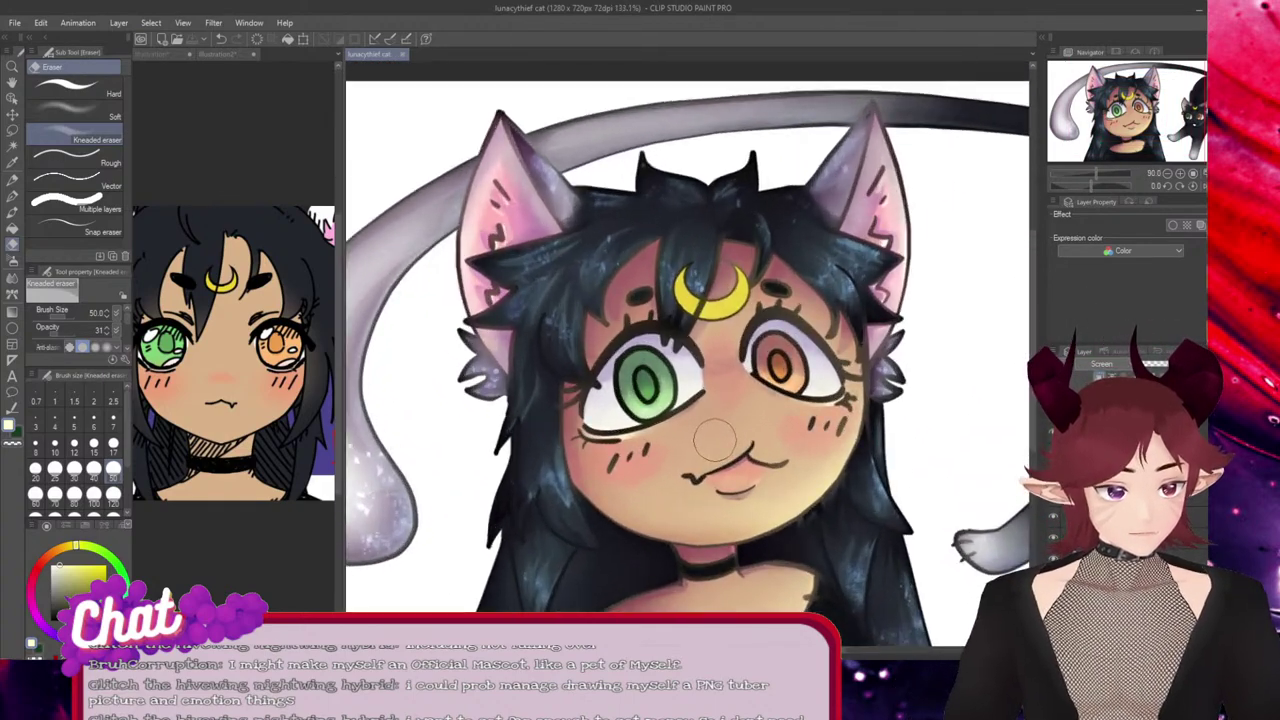
pyautogui.scroll(1, 713, 447)
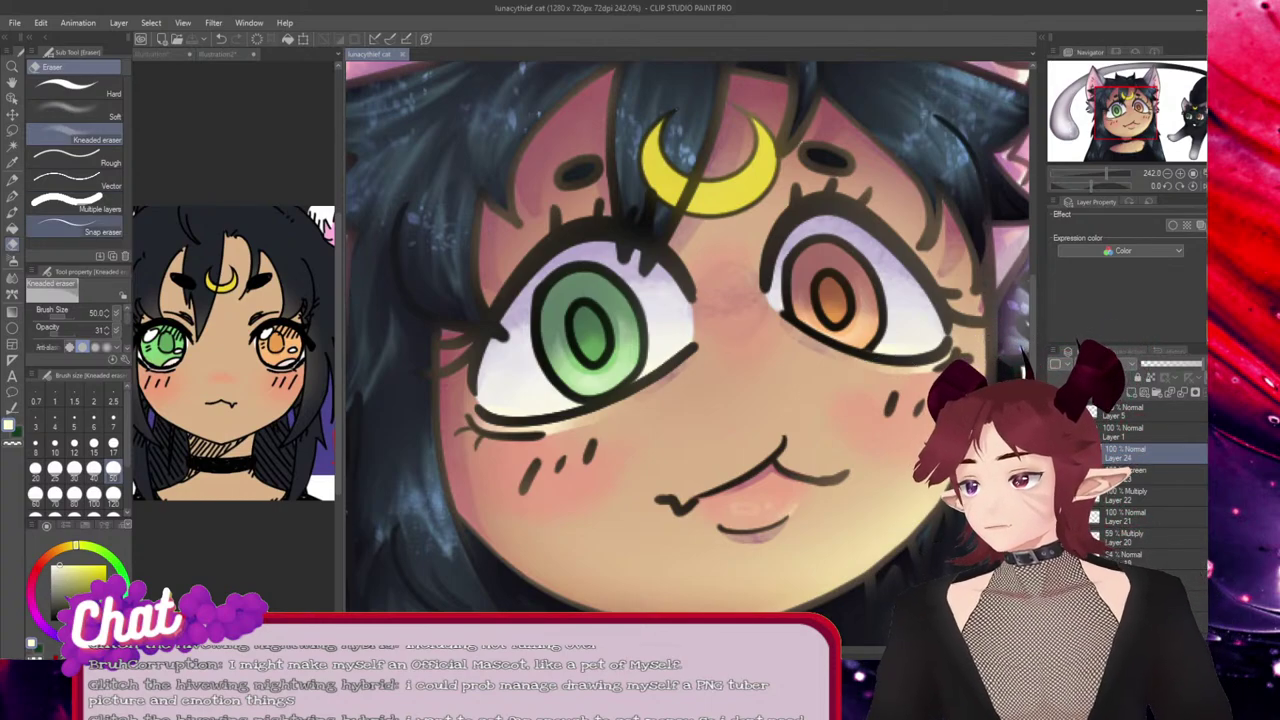
pyautogui.press('p')
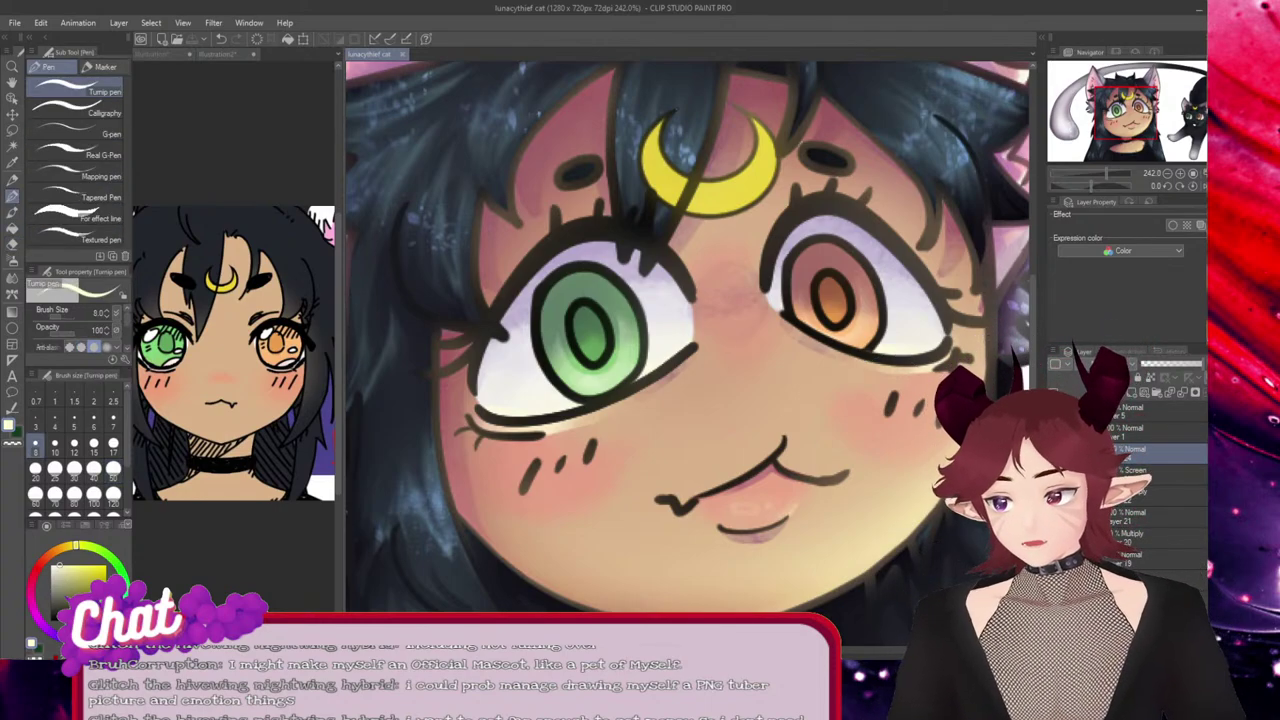
pyautogui.click(36, 571)
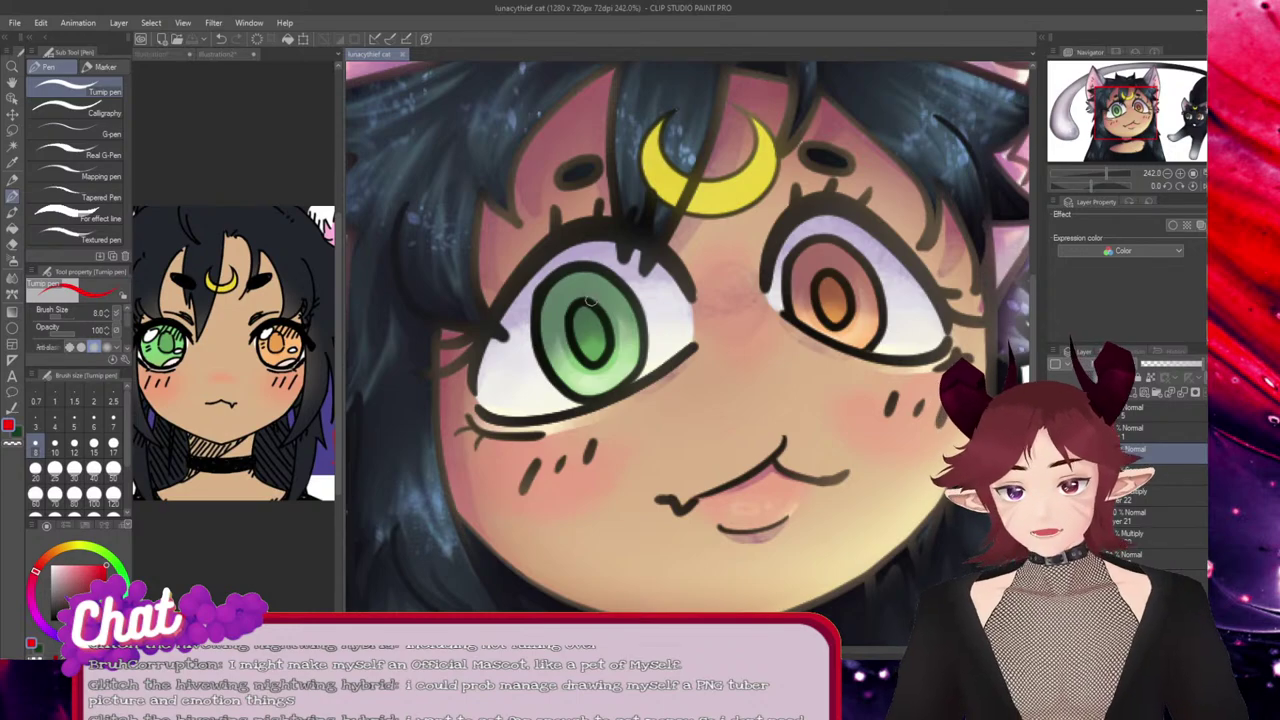
pyautogui.moveTo(574, 302); pyautogui.dragTo(566, 314)
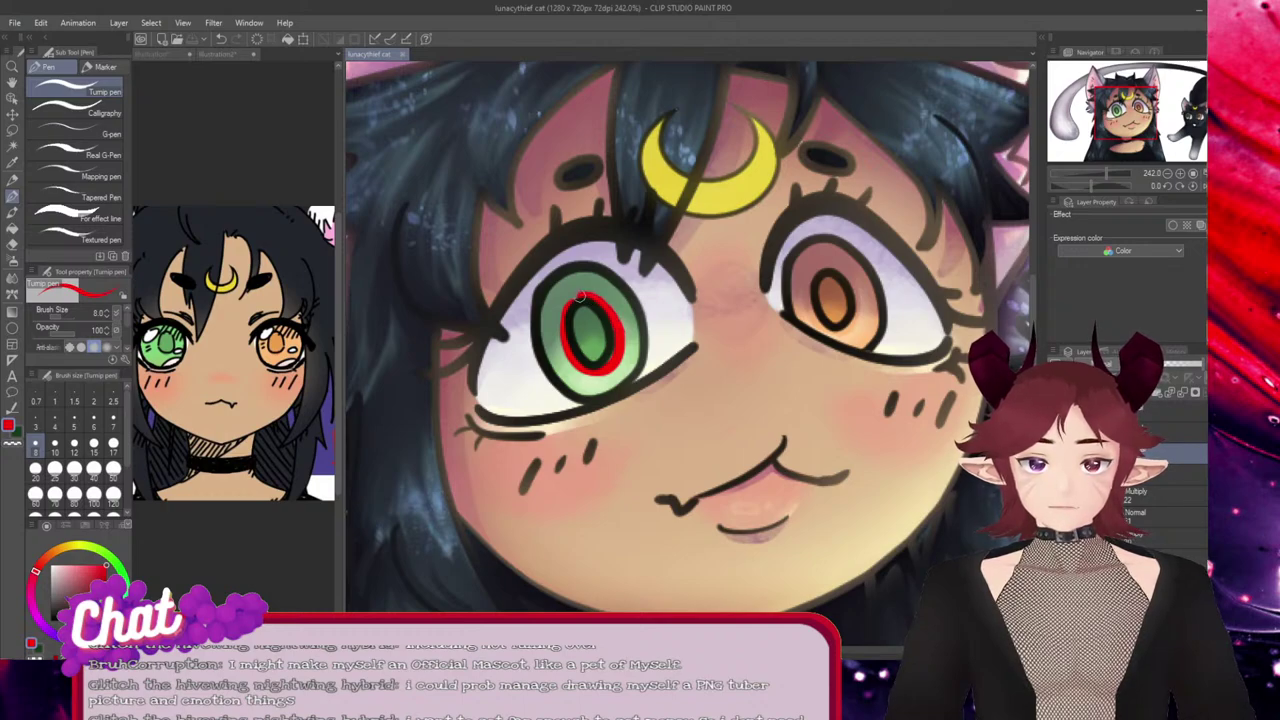
pyautogui.moveTo(568, 349); pyautogui.dragTo(576, 358)
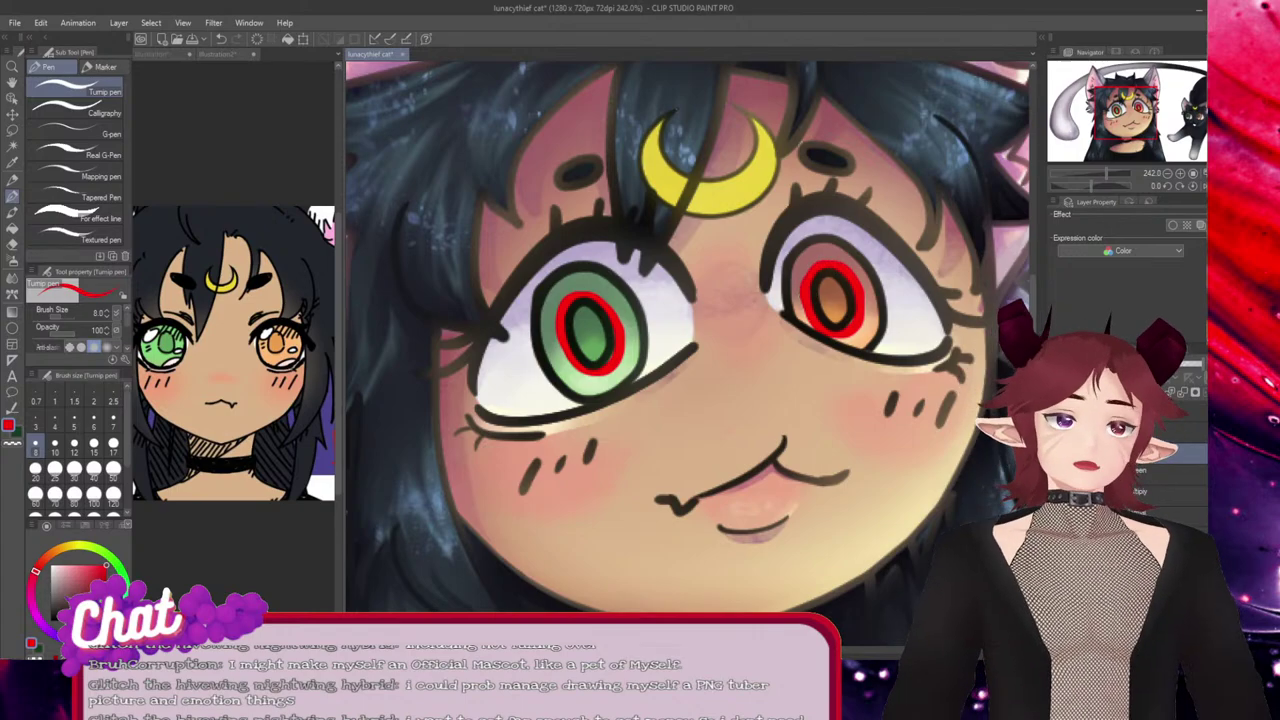
pyautogui.moveTo(1126, 113); pyautogui.dragTo(1197, 113)
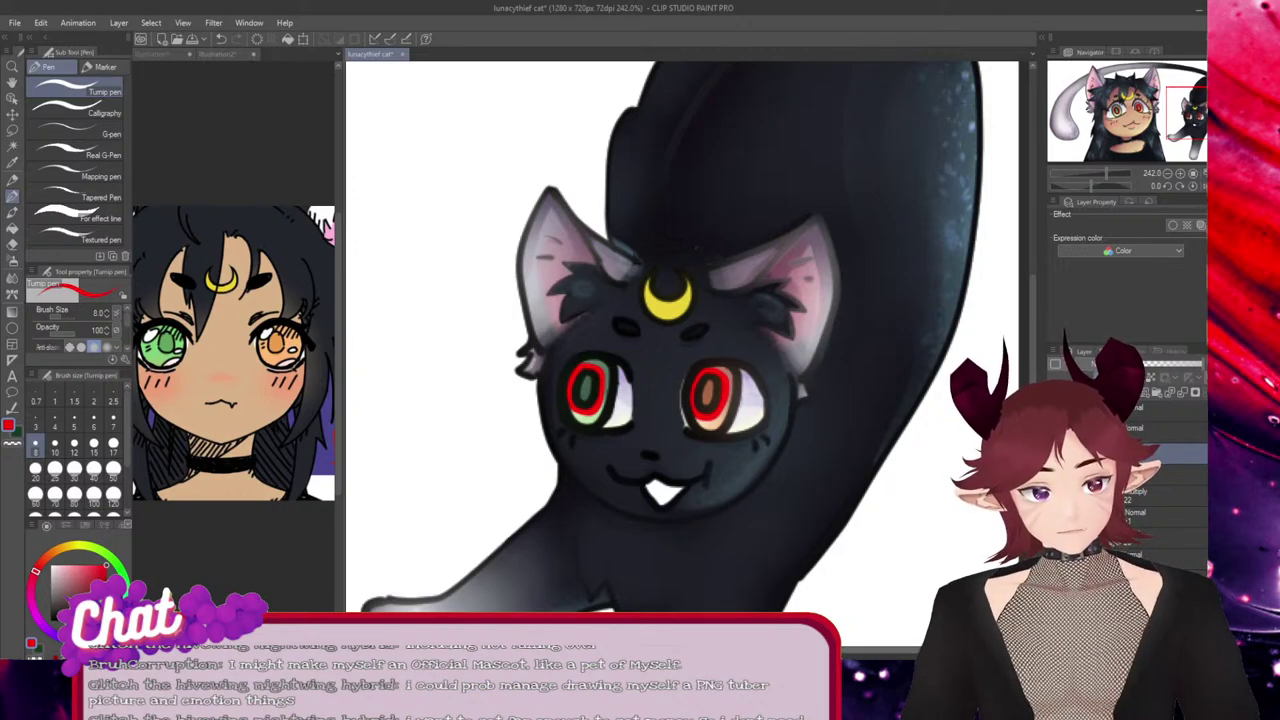
# Paint red shading over the upper irises and pupils of both characters with the Running color edge watercolor at size 25.
pyautogui.moveTo(1198, 113); pyautogui.dragTo(1124, 113)
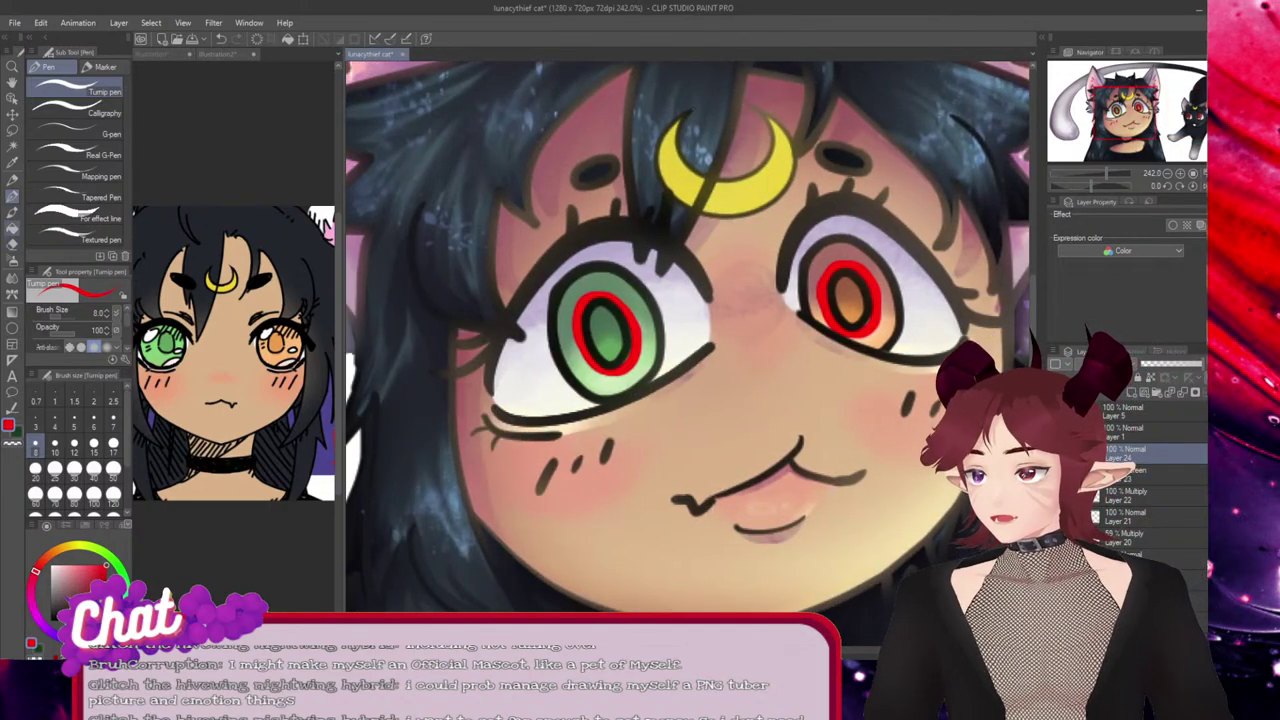
pyautogui.press('b')
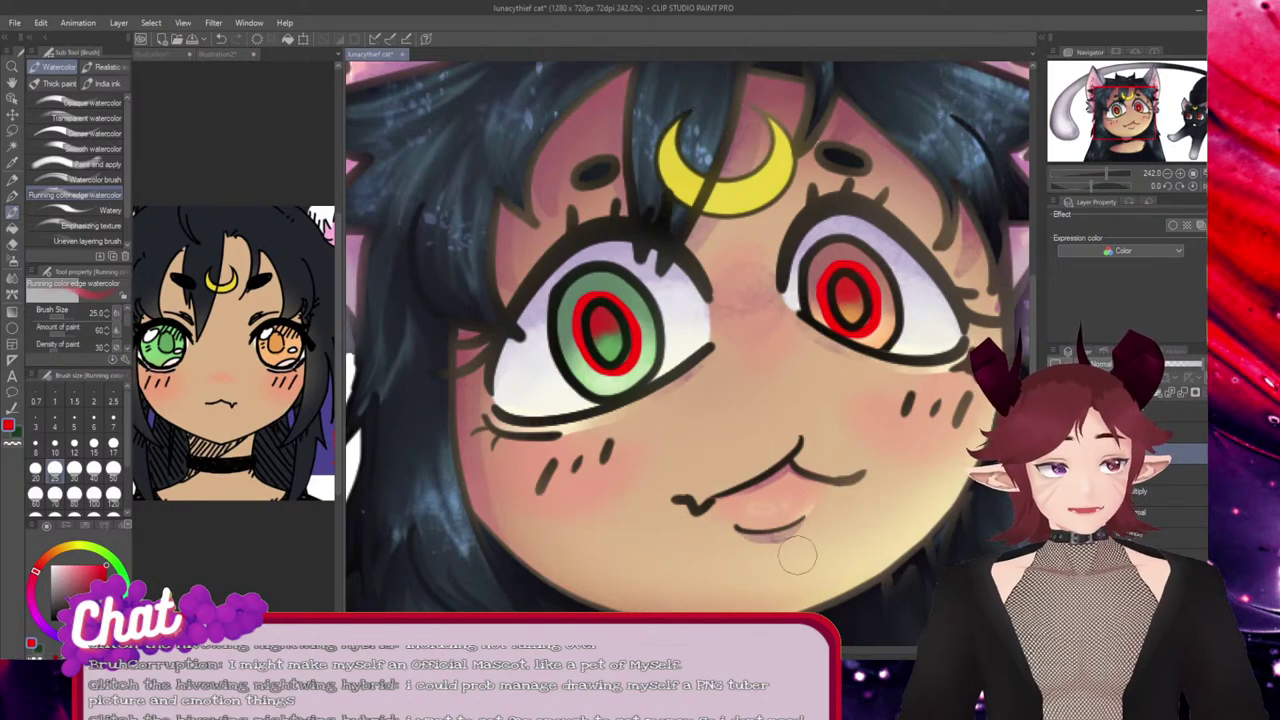
pyautogui.moveTo(960, 350); pyautogui.dragTo(510, 345)
pyautogui.moveTo(1015, 343); pyautogui.dragTo(704, 441)
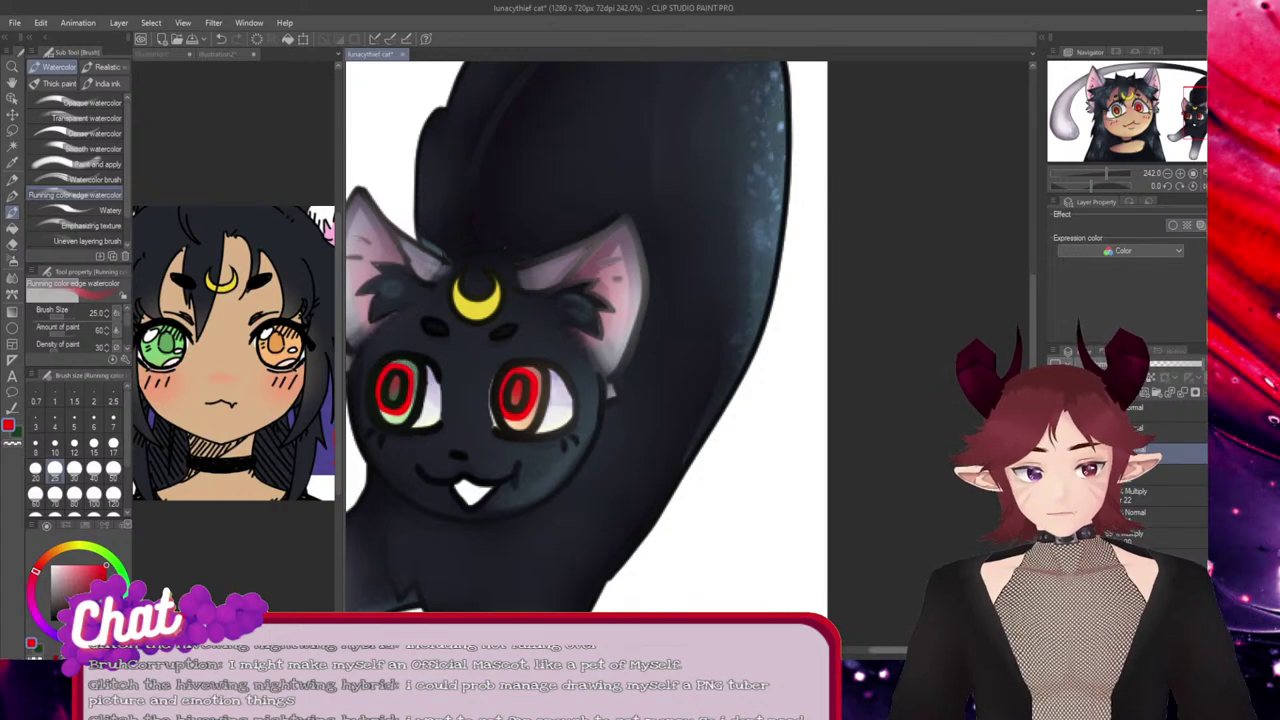
pyautogui.moveTo(885, 650); pyautogui.dragTo(732, 650)
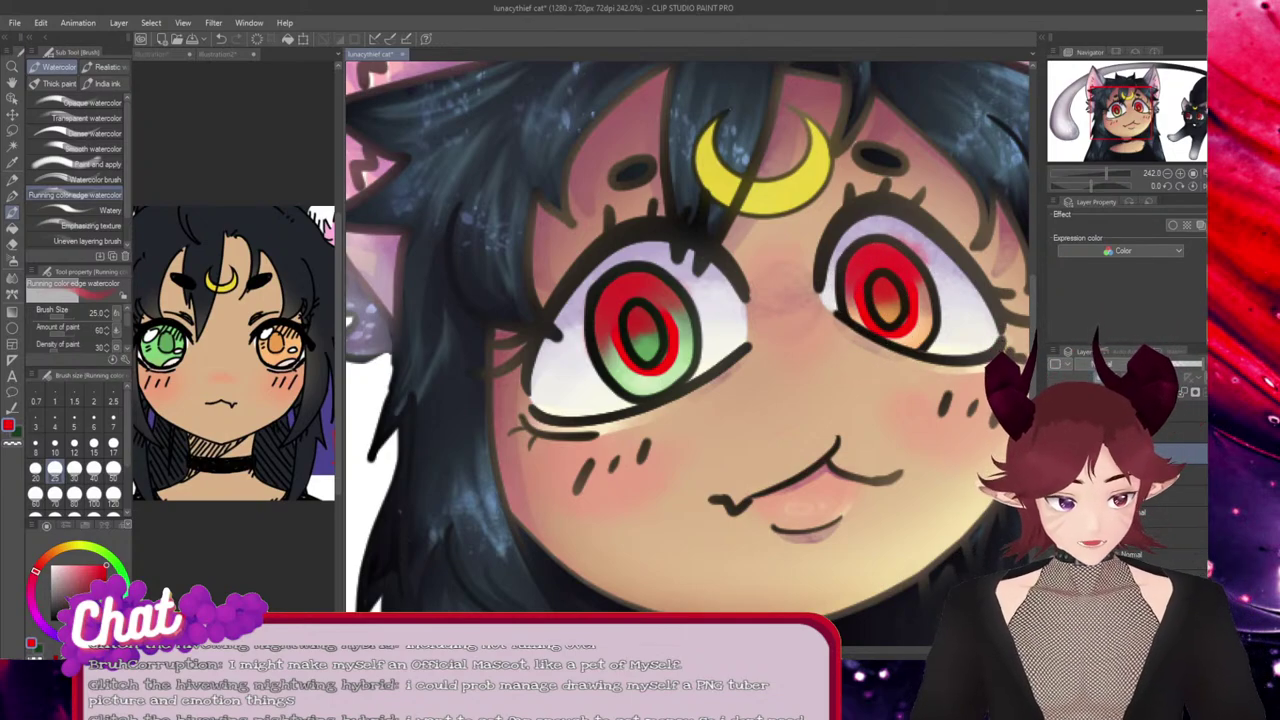
# Clean up the red paint that spills outside the irises with the Hard eraser at size 30.
pyautogui.moveTo(1121, 112); pyautogui.dragTo(1180, 112)
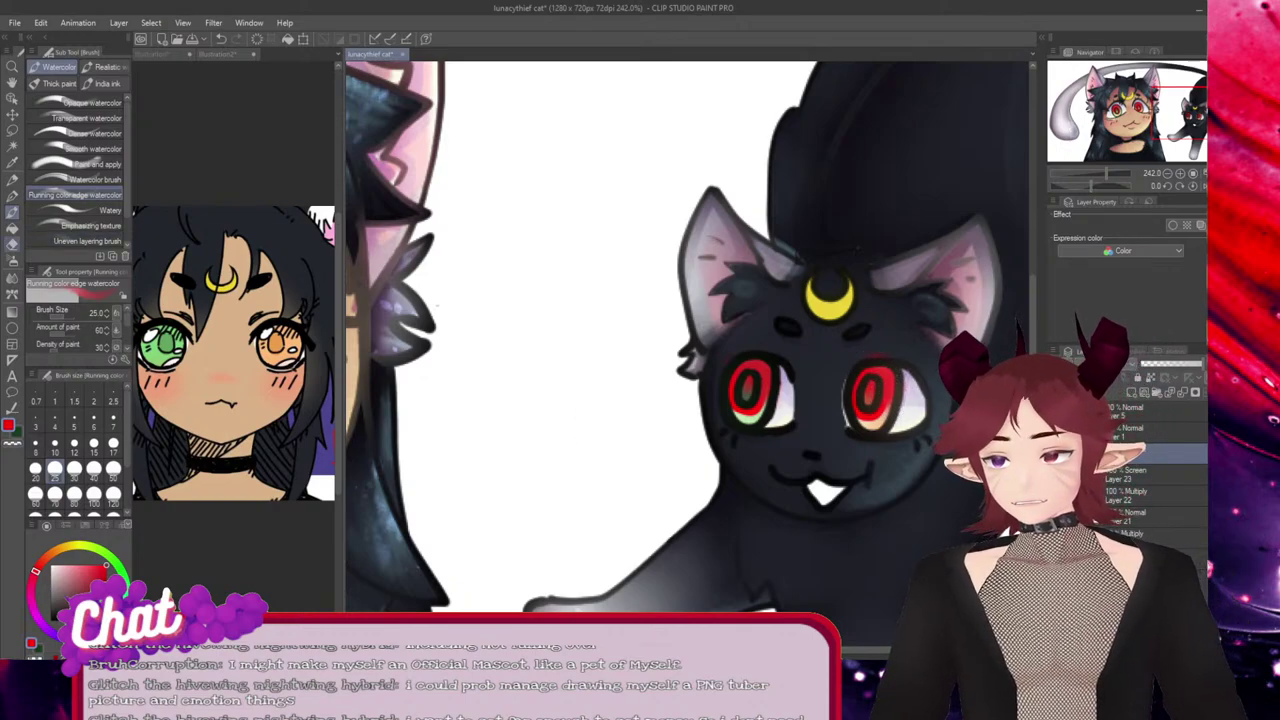
pyautogui.press('e')
pyautogui.click(75, 87)
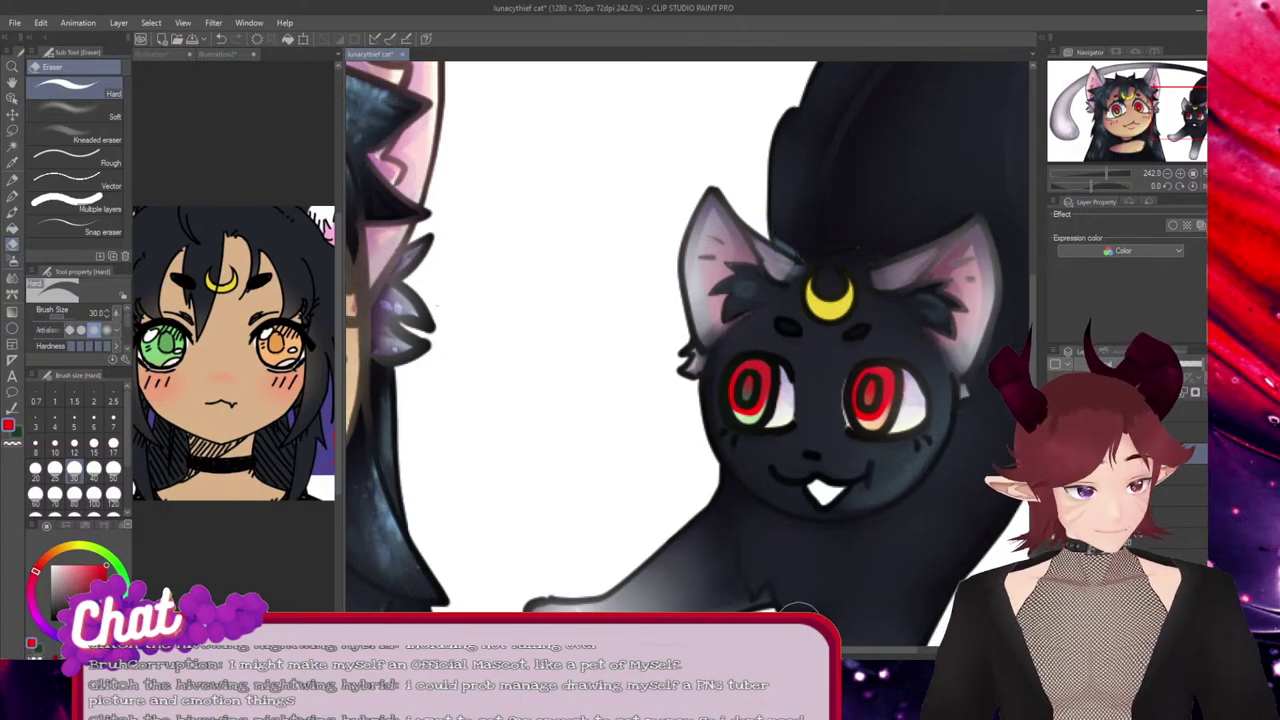
pyautogui.moveTo(800, 650); pyautogui.dragTo(683, 650)
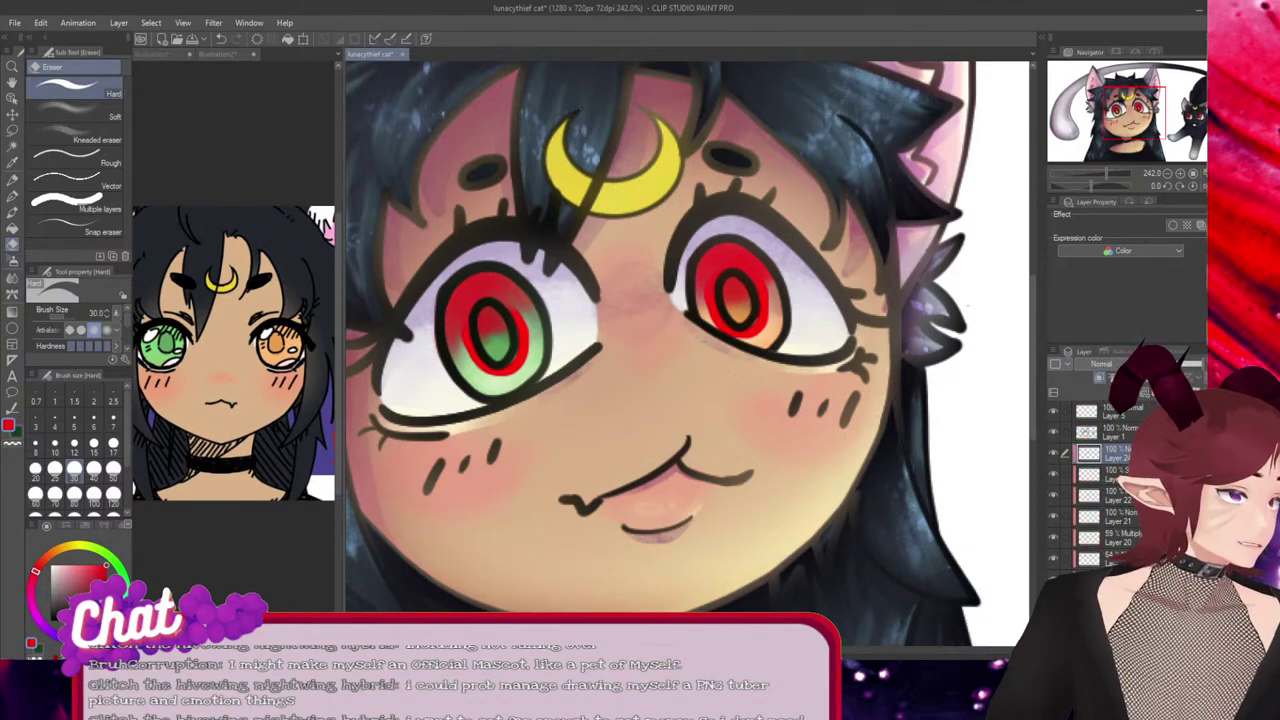
# Recolor the red iris shading on Layer 24 to bright blue and set the layer to Multiply blending.
pyautogui.click(1118, 404)
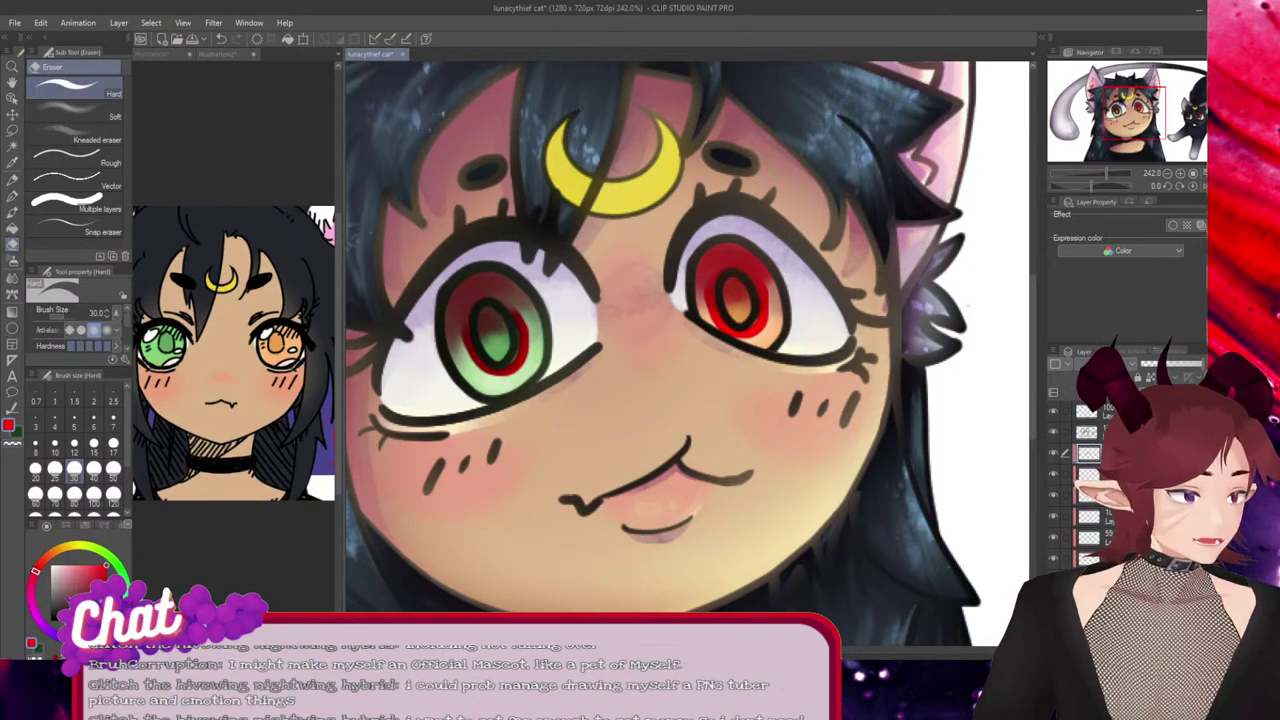
pyautogui.hotkey('ctrl', 'z')
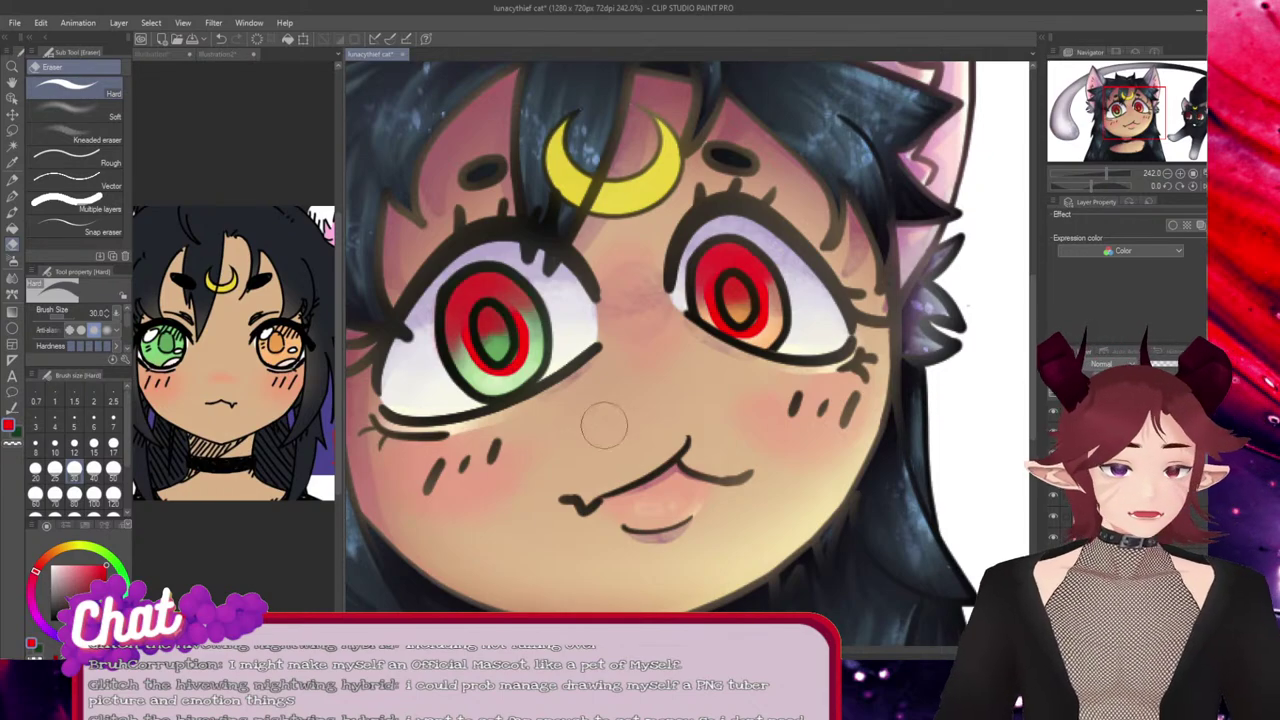
pyautogui.click(87, 637)
pyautogui.click(40, 22)
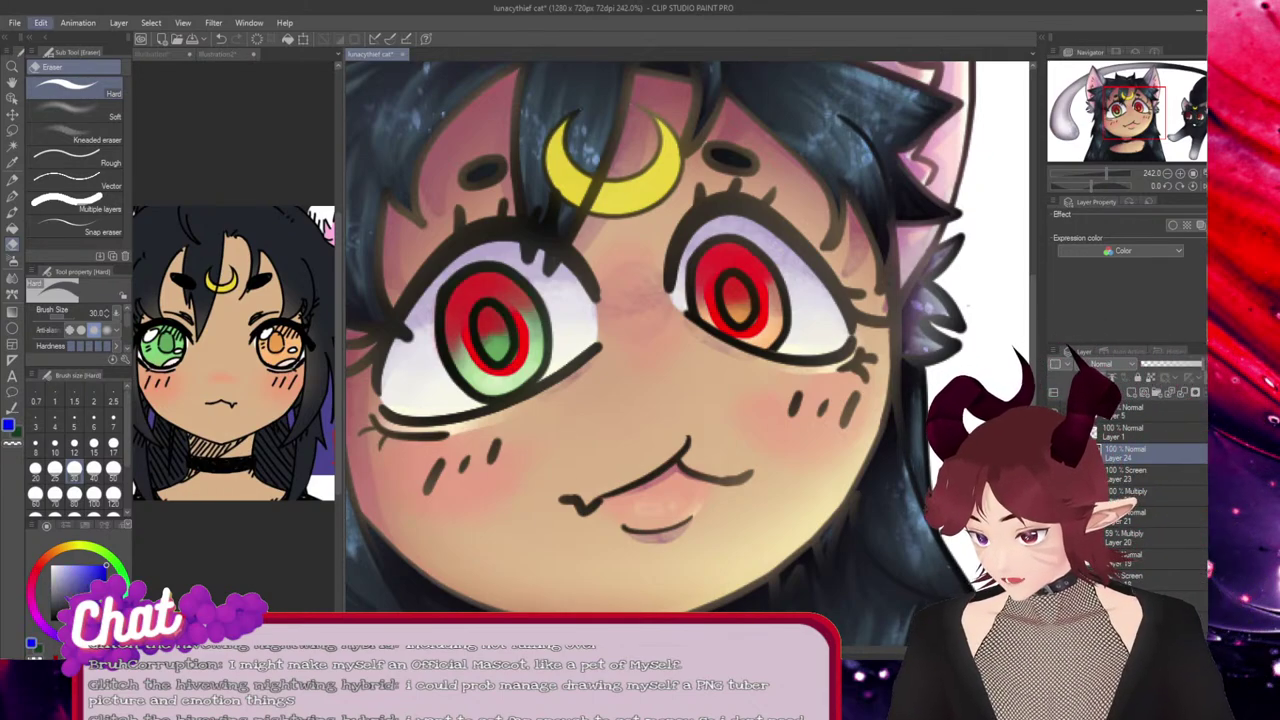
pyautogui.hotkey('alt', 'Delete')
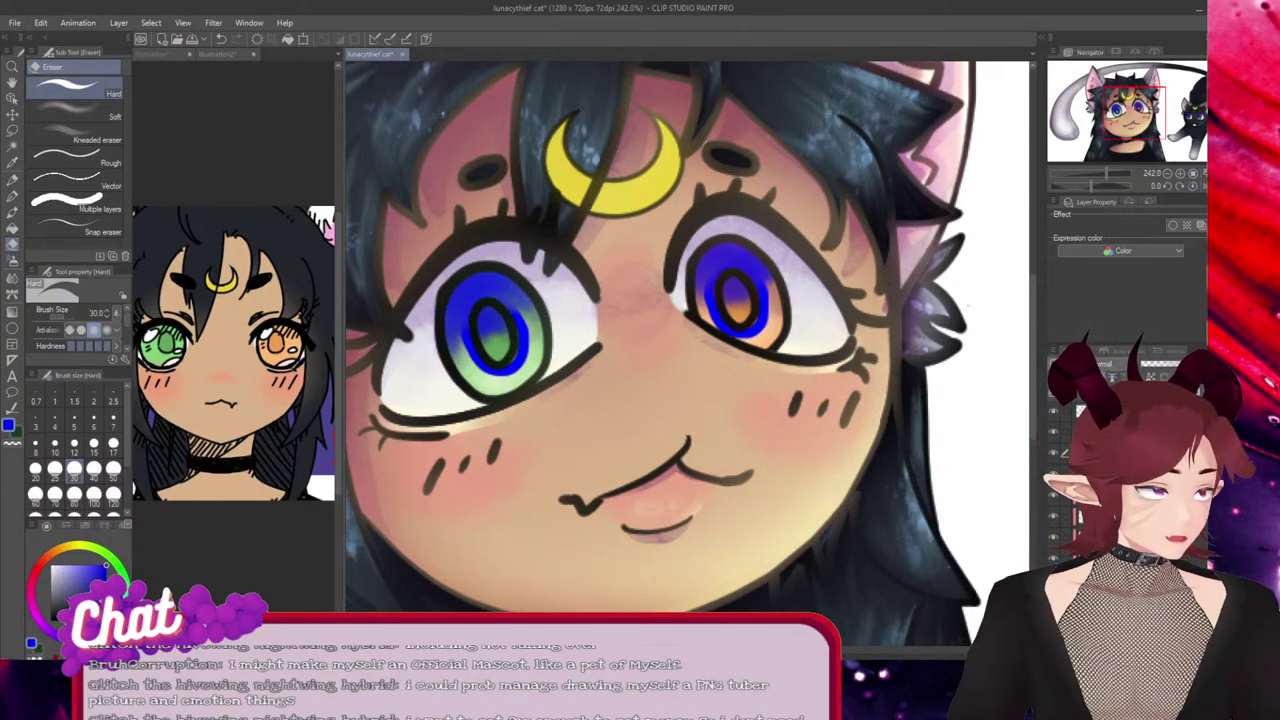
pyautogui.click(1085, 398)
pyautogui.scroll(-6, 950, 196)
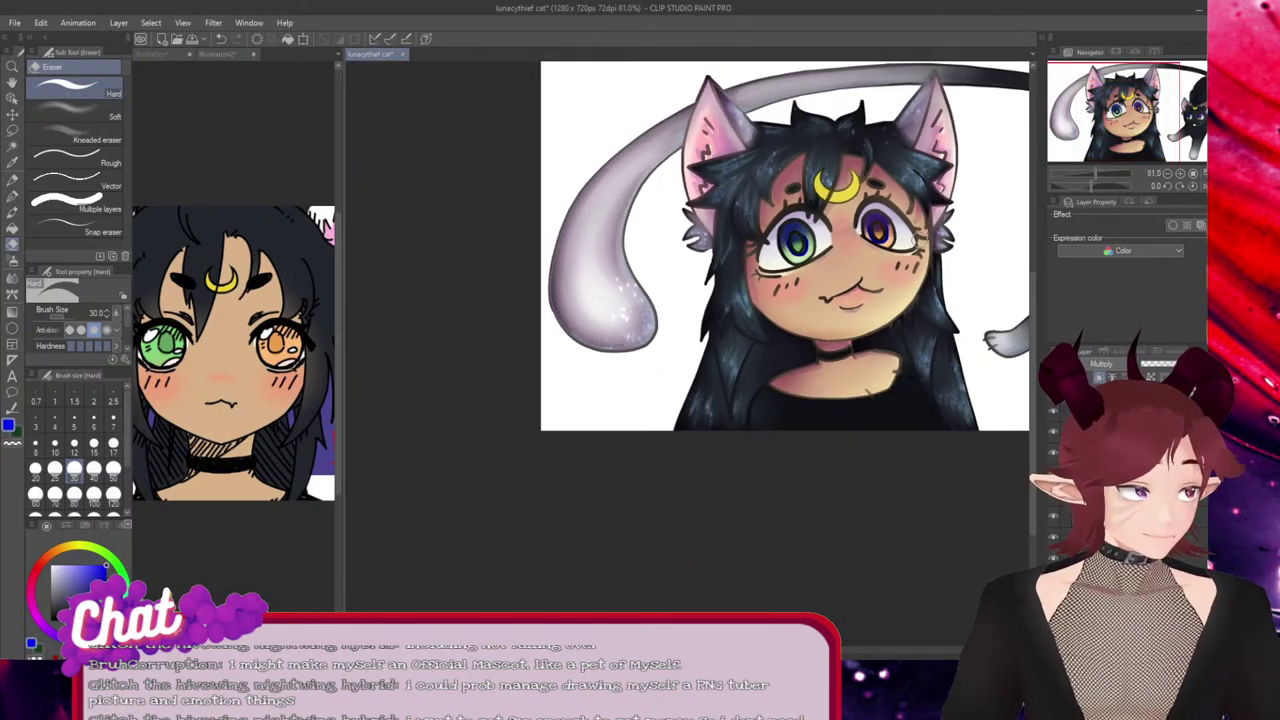
pyautogui.moveTo(805, 248); pyautogui.dragTo(544, 248)
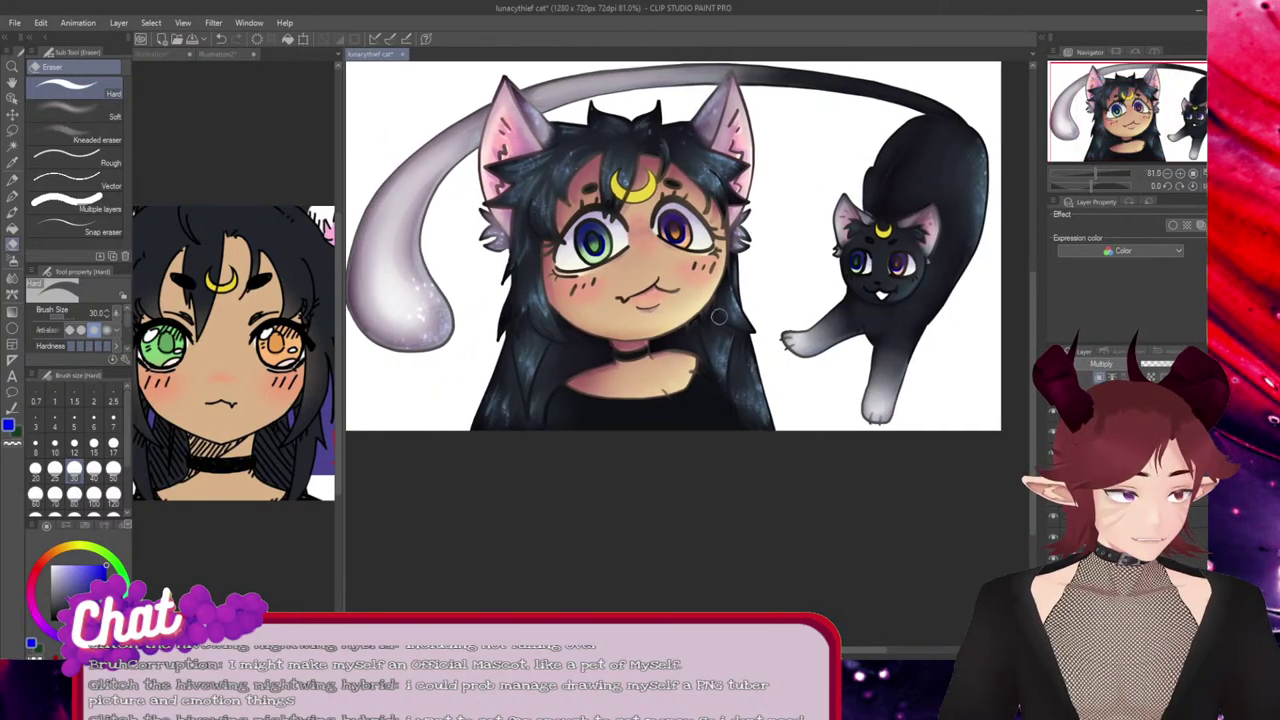
# Paint magenta around the pupils and lower irises of both characters on Layer 25 with the Running color edge watercolor at size 25.
pyautogui.scroll(6, 520, 247)
pyautogui.scroll(1, 500, 205)
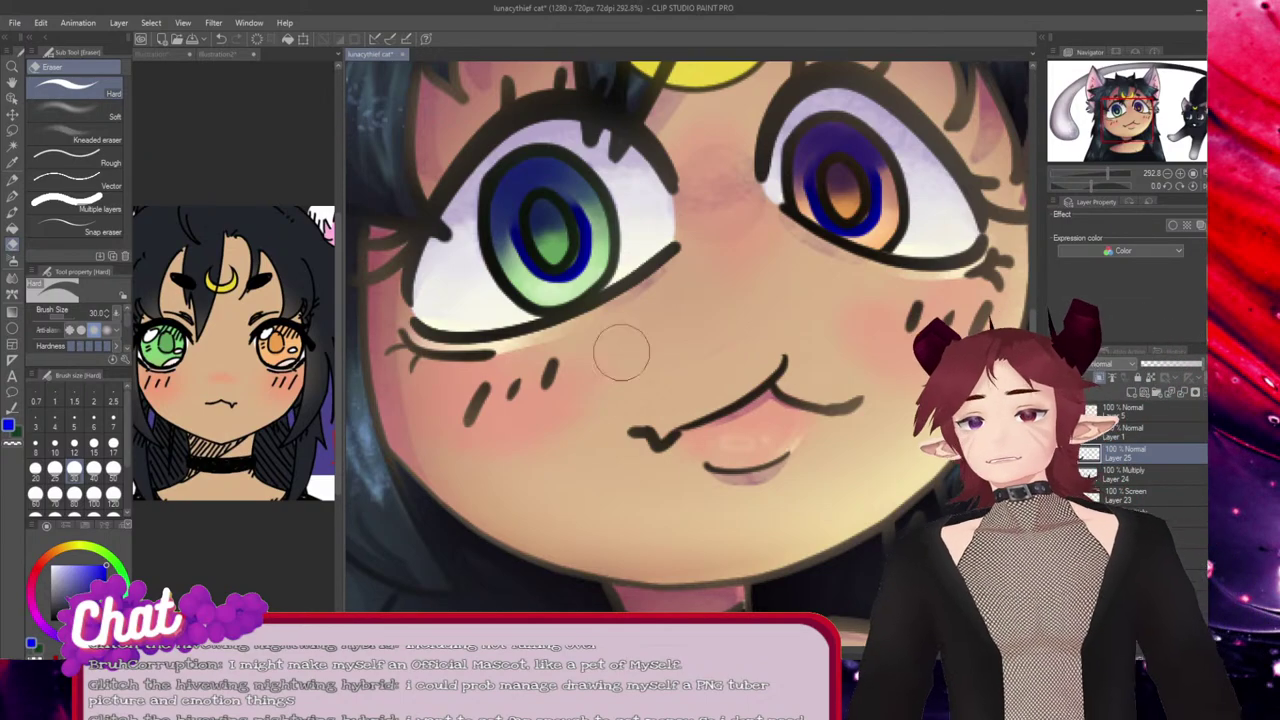
pyautogui.click(37, 617)
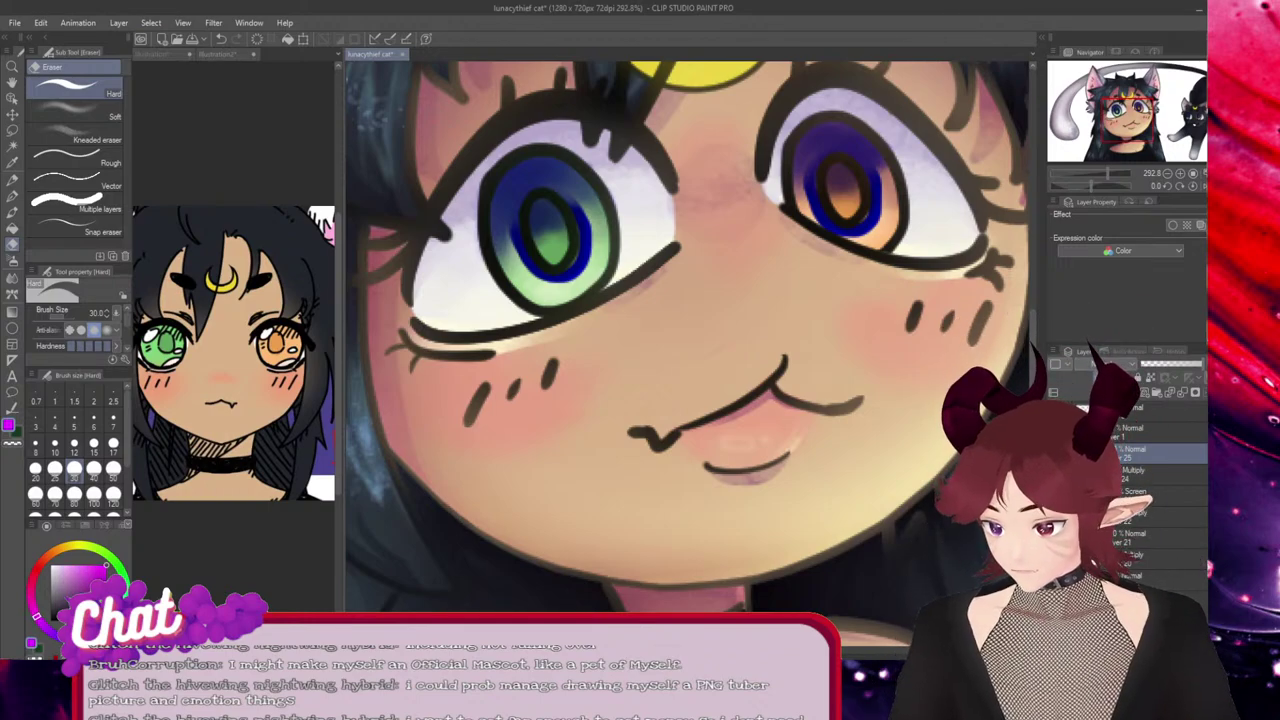
pyautogui.press('b')
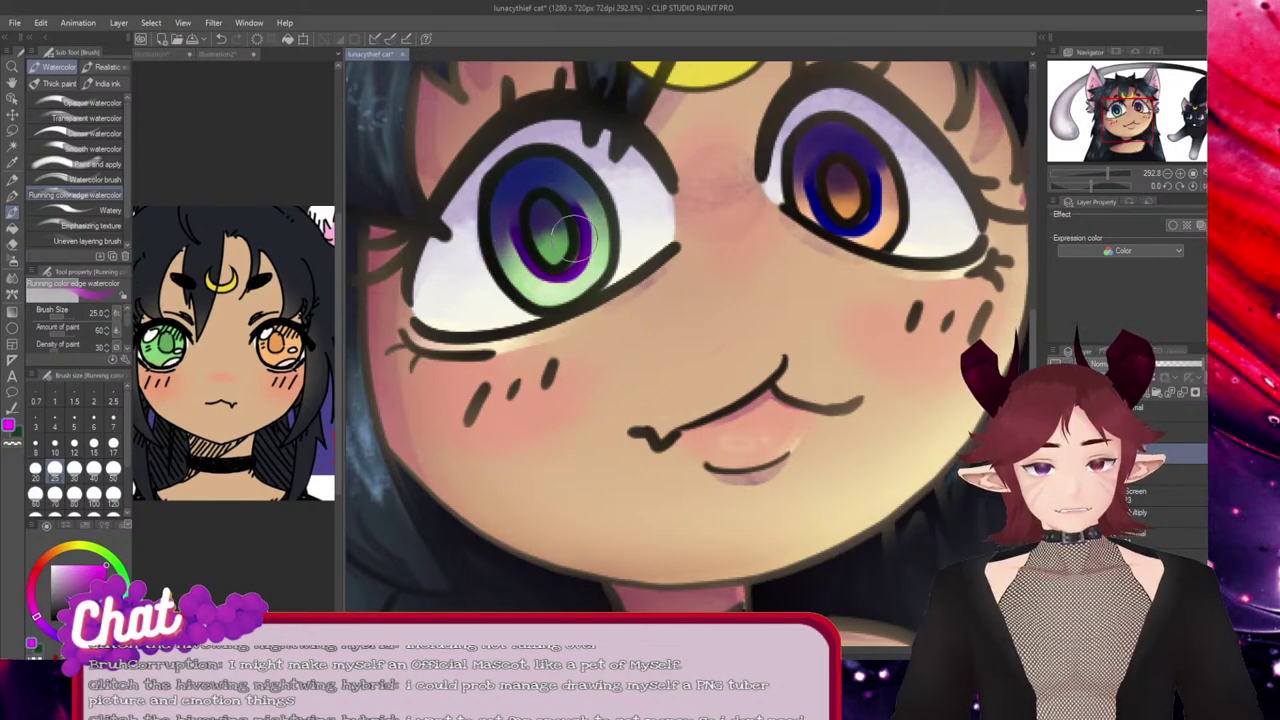
pyautogui.moveTo(757, 249)
pyautogui.mouseDown()
pyautogui.moveTo(766, 229)
pyautogui.moveTo(889, 194)
pyautogui.moveTo(914, 165)
pyautogui.mouseUp()
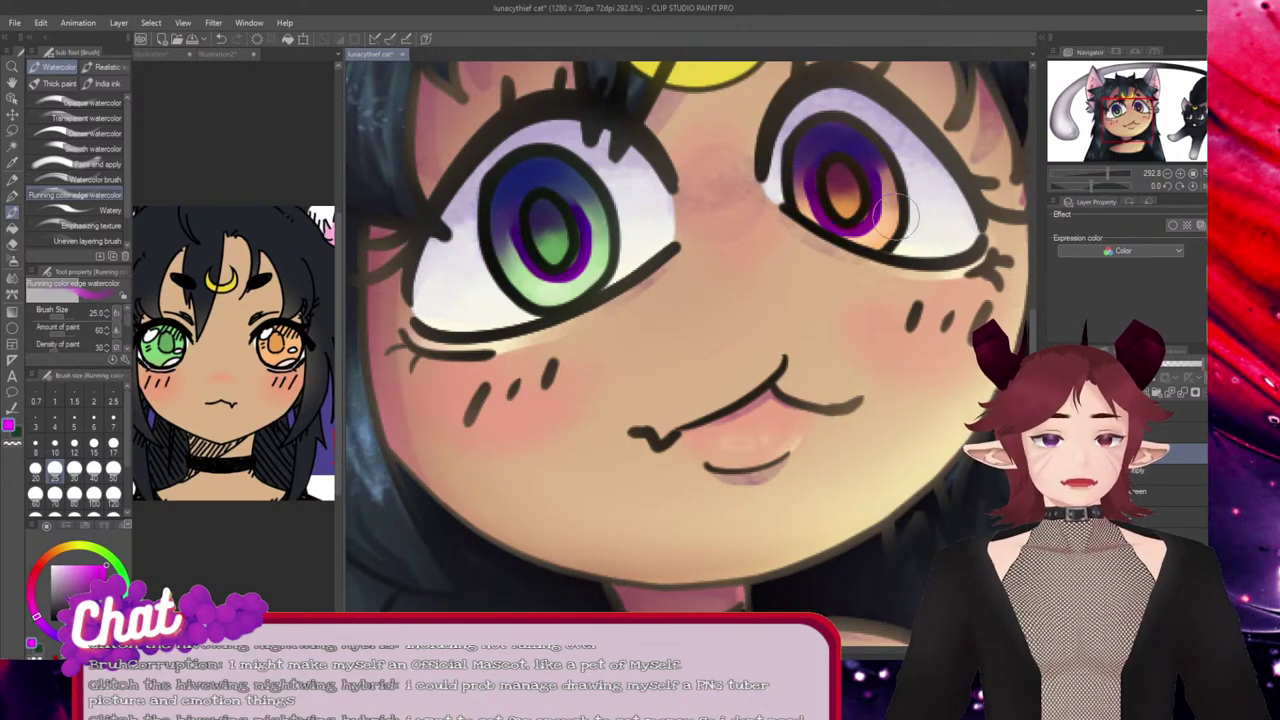
pyautogui.moveTo(823, 252)
pyautogui.mouseDown()
pyautogui.moveTo(883, 234)
pyautogui.moveTo(866, 242)
pyautogui.mouseUp()
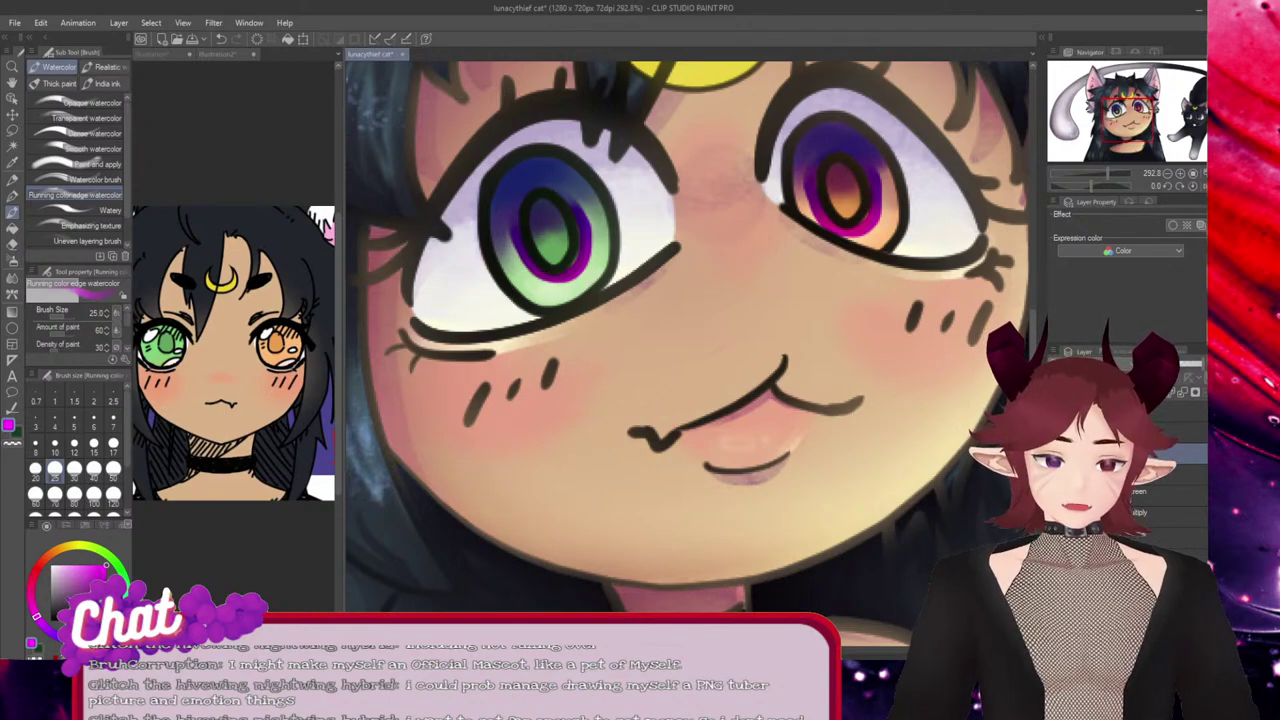
pyautogui.moveTo(1165, 115); pyautogui.dragTo(1195, 120)
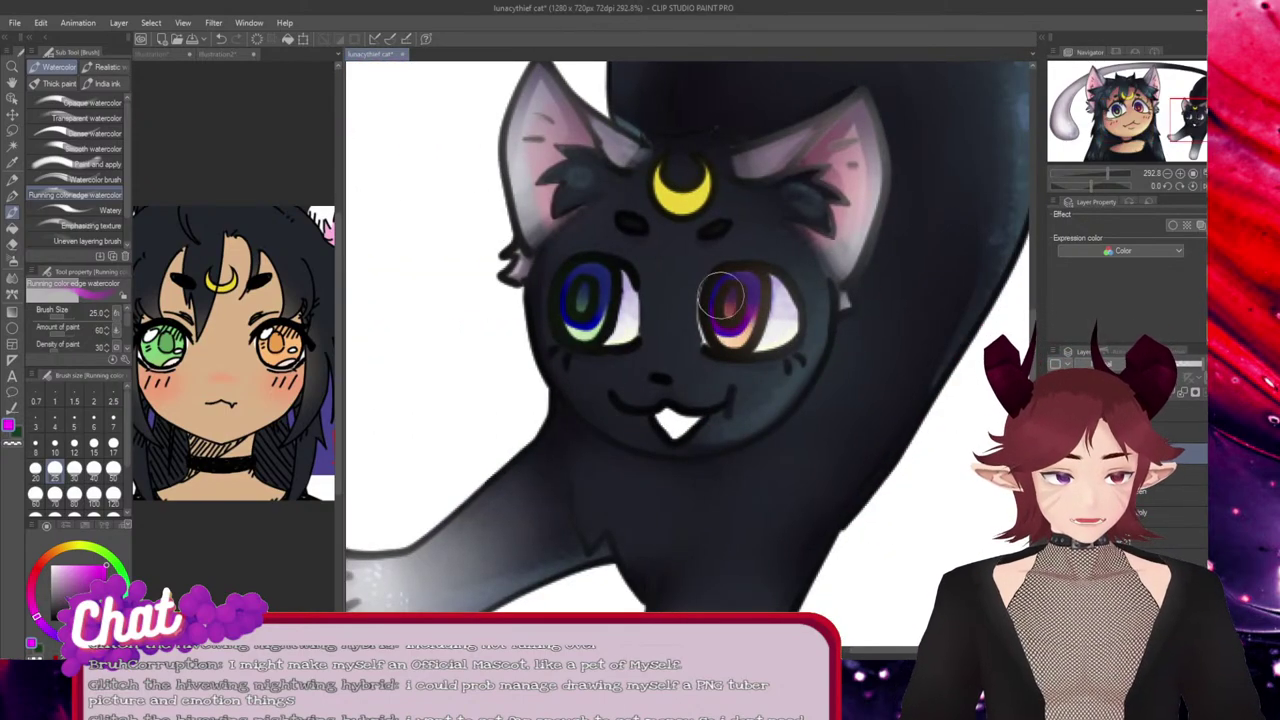
pyautogui.moveTo(741, 315); pyautogui.dragTo(690, 318)
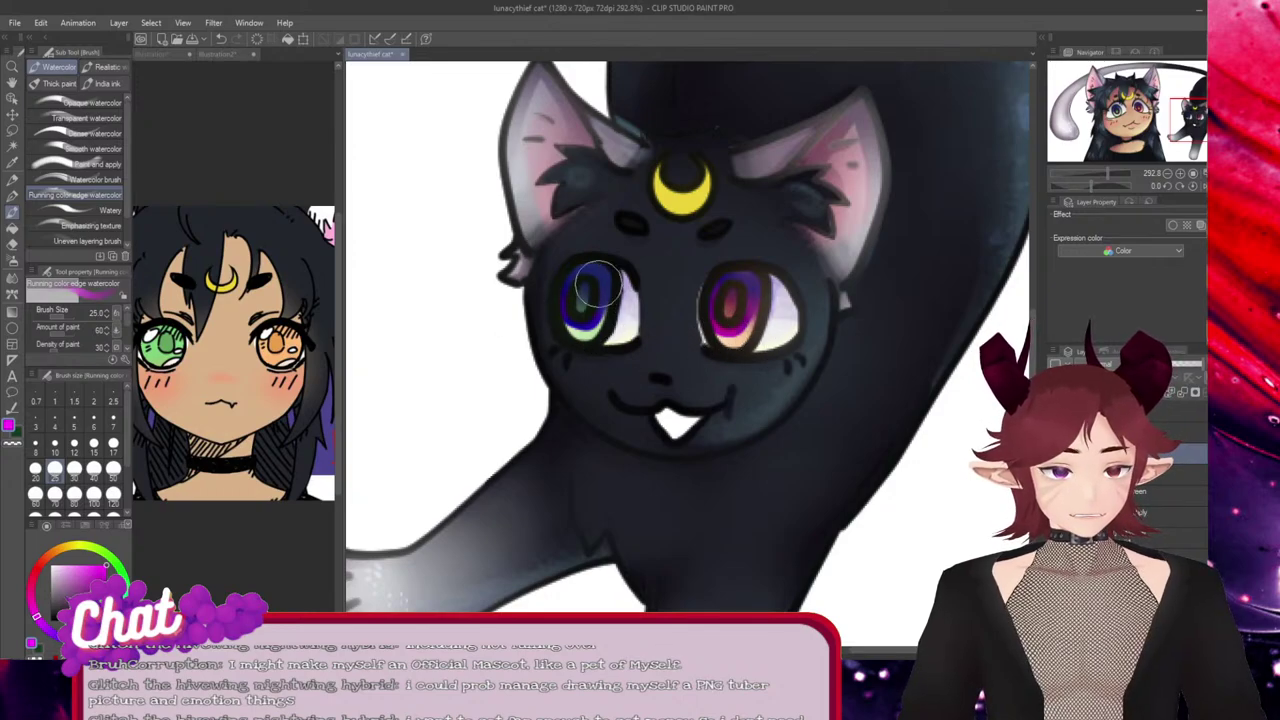
pyautogui.moveTo(580, 308); pyautogui.dragTo(591, 333)
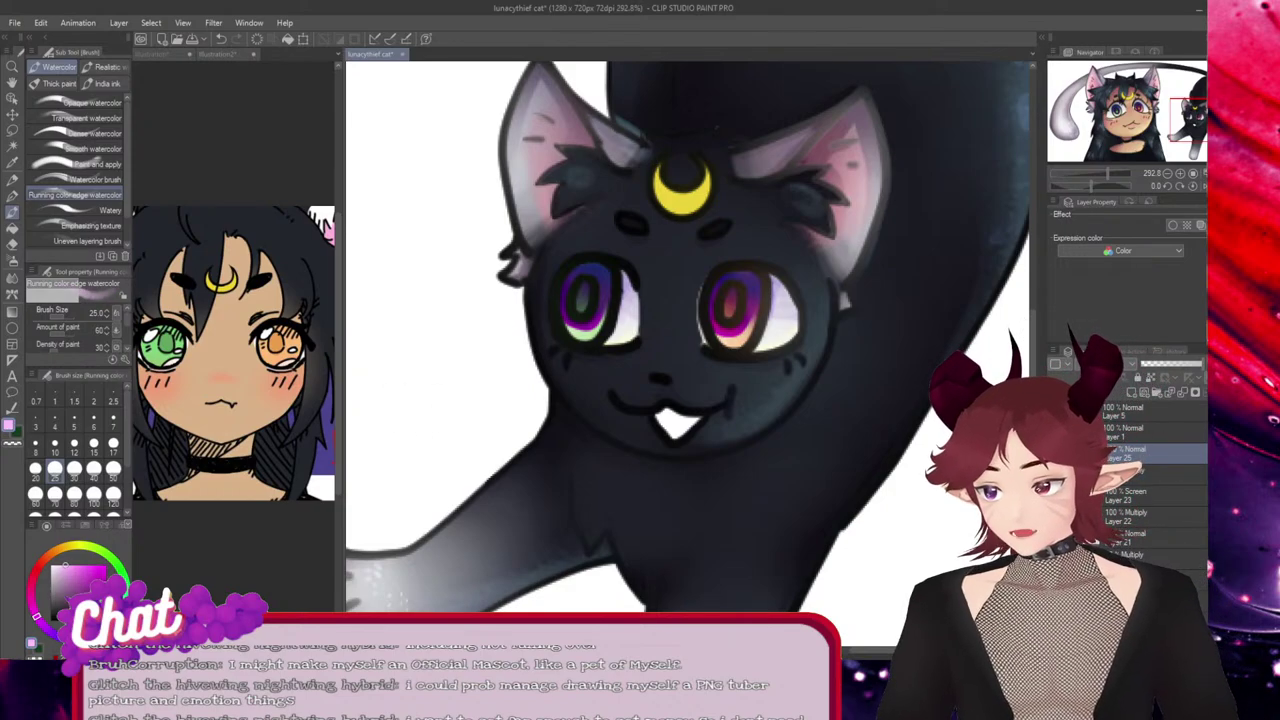
# Paint pale peach over the edges of the magenta in both characters' lower irises with the same watercolor brush.
pyautogui.click(48, 555)
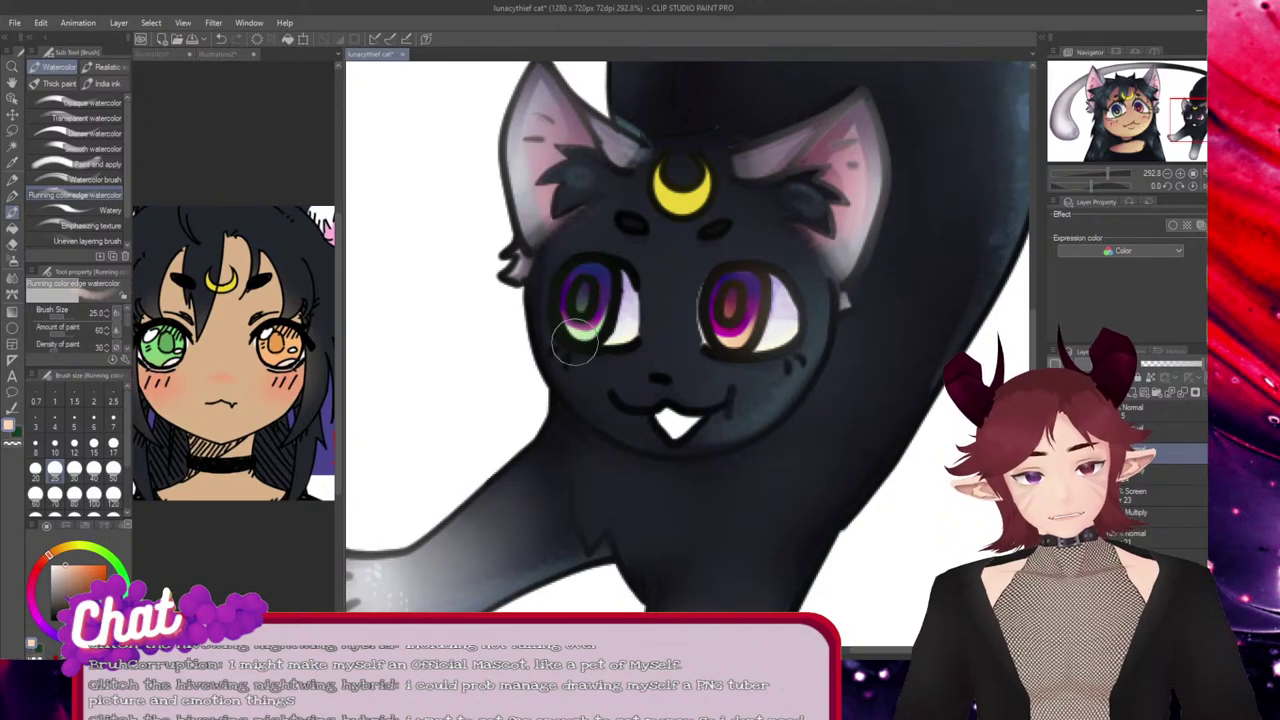
pyautogui.moveTo(723, 362)
pyautogui.mouseDown()
pyautogui.moveTo(693, 339)
pyautogui.moveTo(733, 330)
pyautogui.mouseUp()
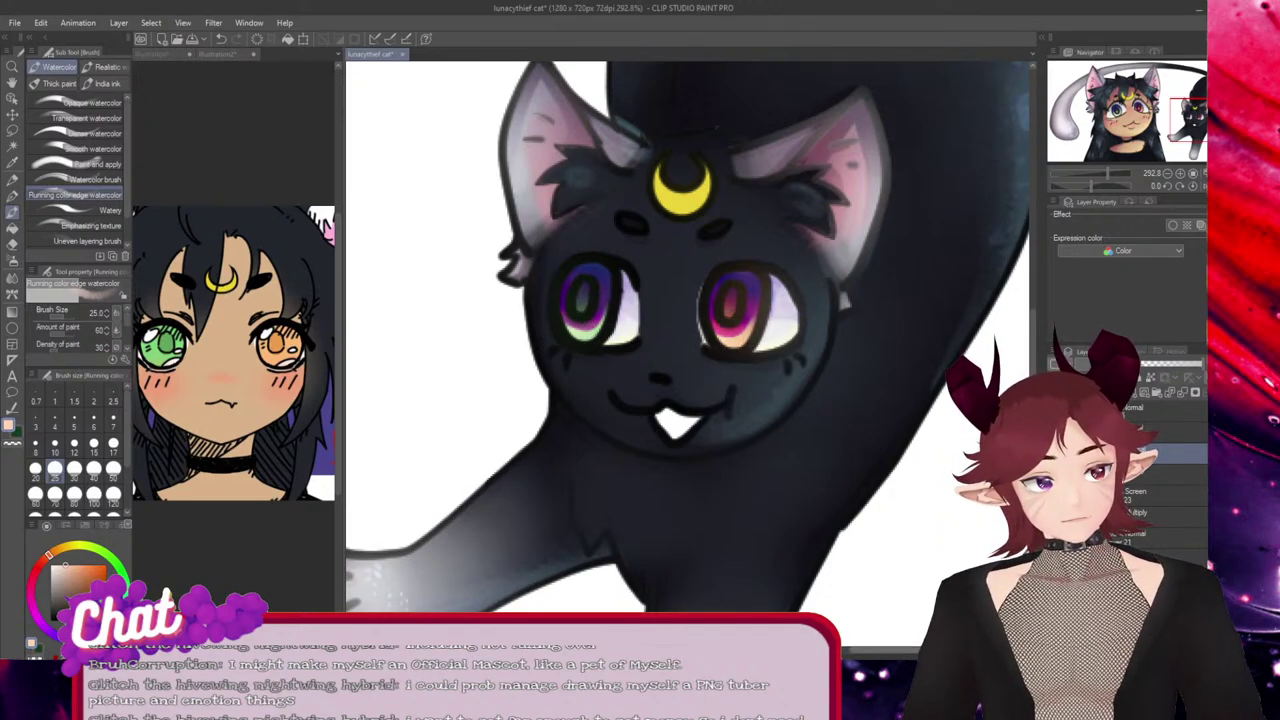
pyautogui.moveTo(370, 420)
pyautogui.mouseDown()
pyautogui.moveTo(1180, 500)
pyautogui.moveTo(1275, 495)
pyautogui.mouseUp()
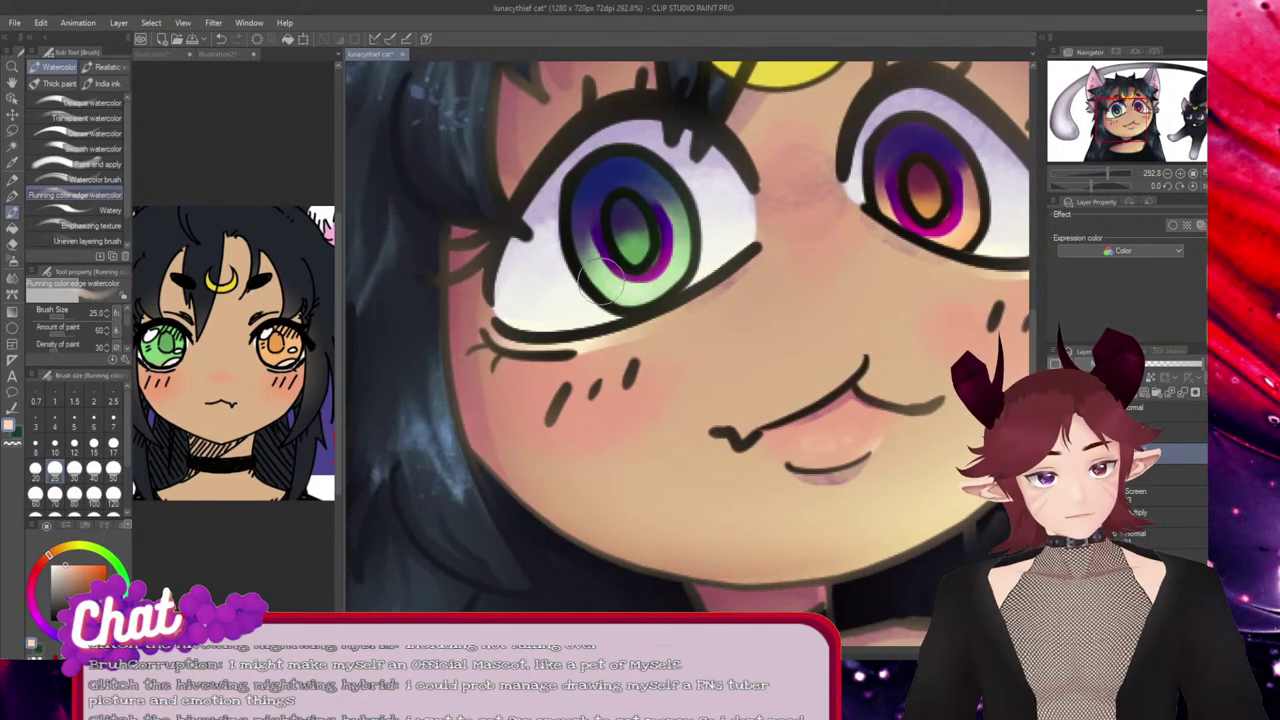
pyautogui.moveTo(601, 281)
pyautogui.mouseDown()
pyautogui.moveTo(727, 248)
pyautogui.moveTo(585, 295)
pyautogui.moveTo(602, 272)
pyautogui.moveTo(636, 288)
pyautogui.mouseUp()
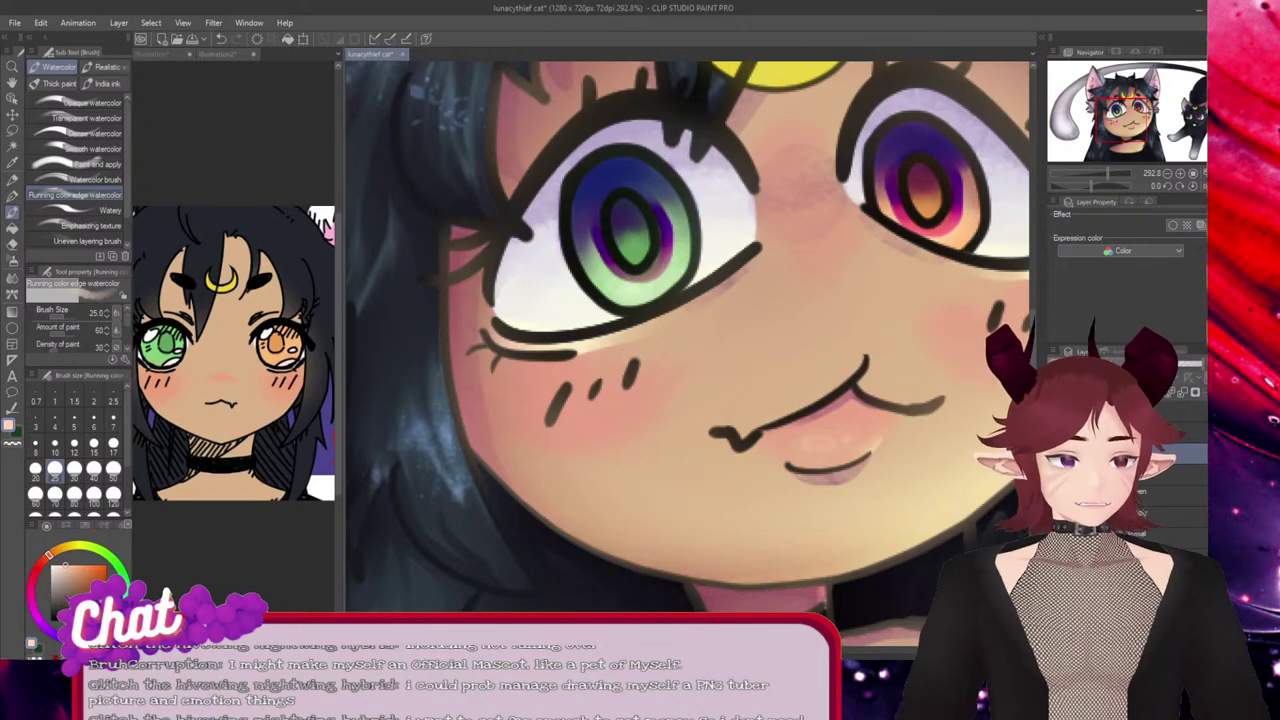
pyautogui.moveTo(630, 650); pyautogui.dragTo(871, 650)
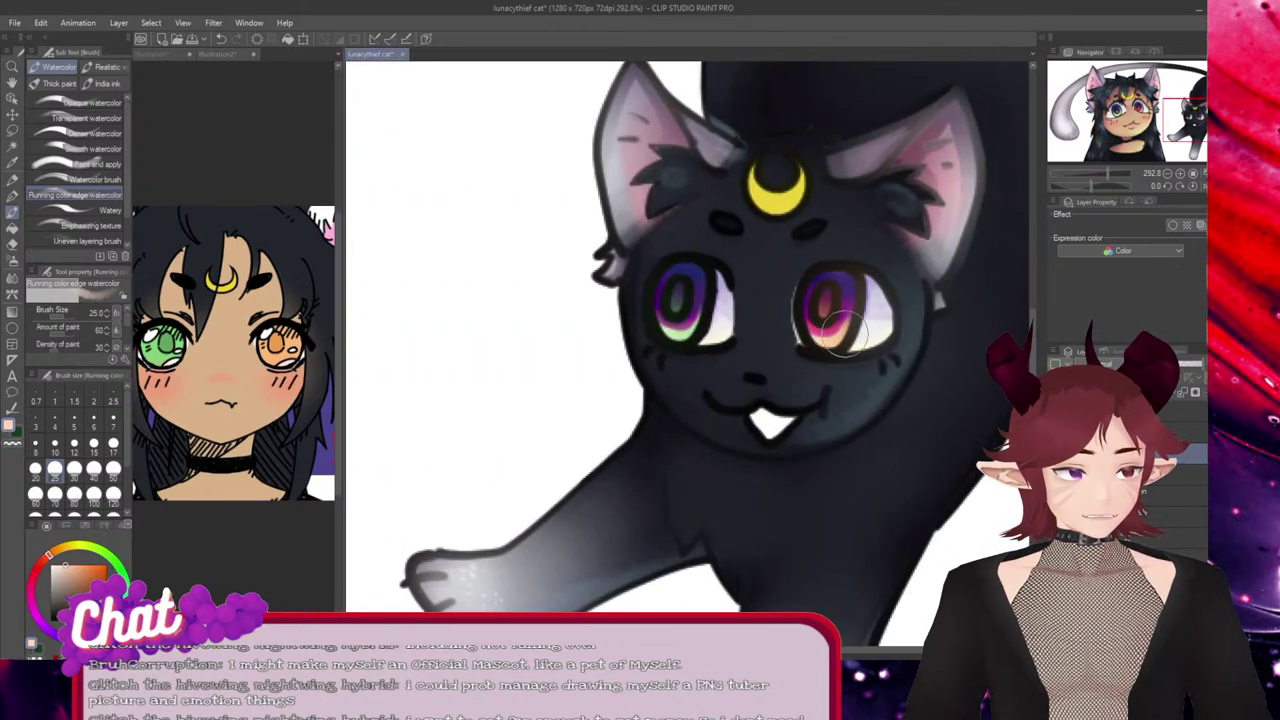
pyautogui.moveTo(871, 650); pyautogui.dragTo(737, 650)
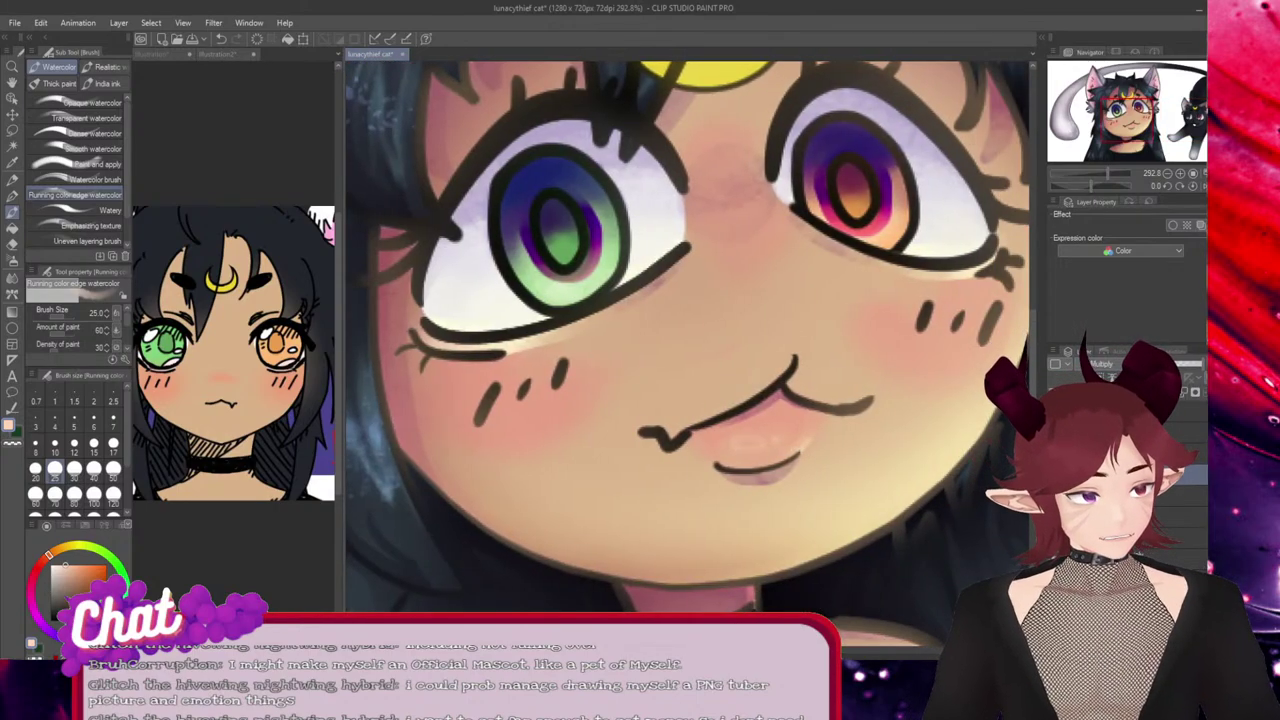
# Merge the magenta layer into Layer 24 with Normal blending and soften both characters' iris colors with the Kneaded eraser at size 50.
pyautogui.hotkey('ctrl', 'z')
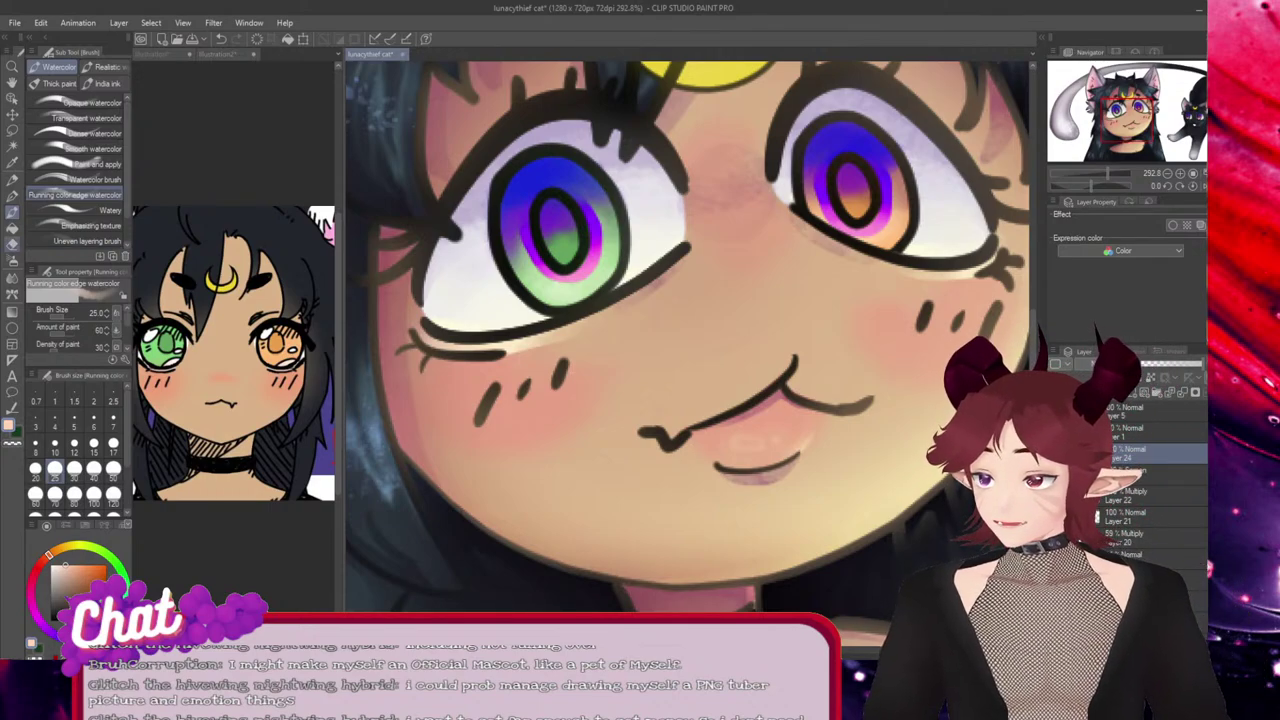
pyautogui.press('e')
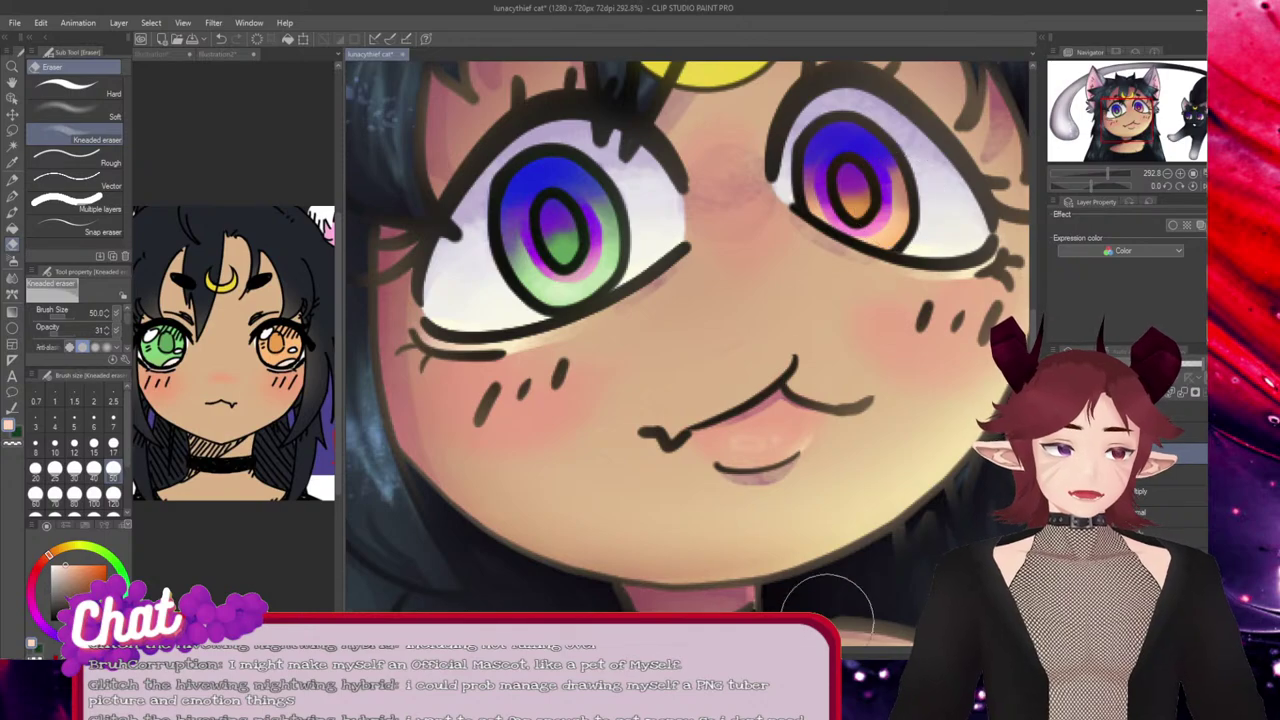
pyautogui.moveTo(1128, 119); pyautogui.dragTo(1197, 119)
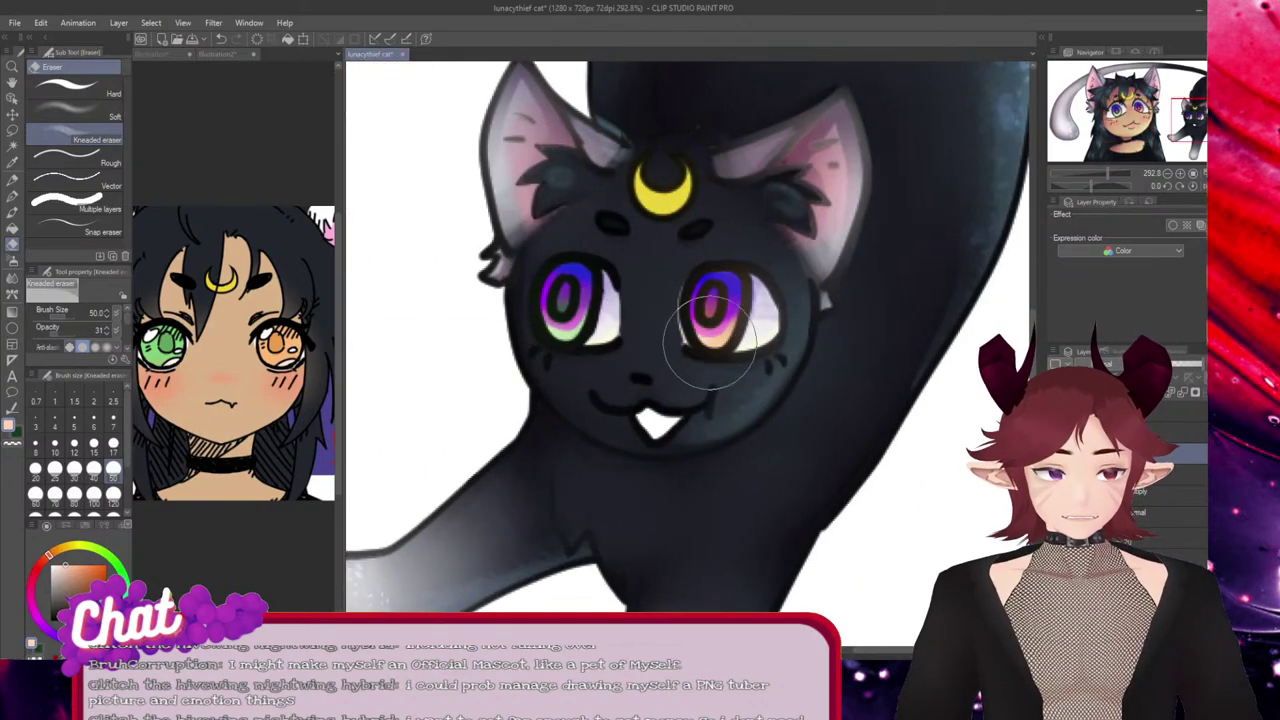
pyautogui.moveTo(1193, 119); pyautogui.dragTo(1123, 117)
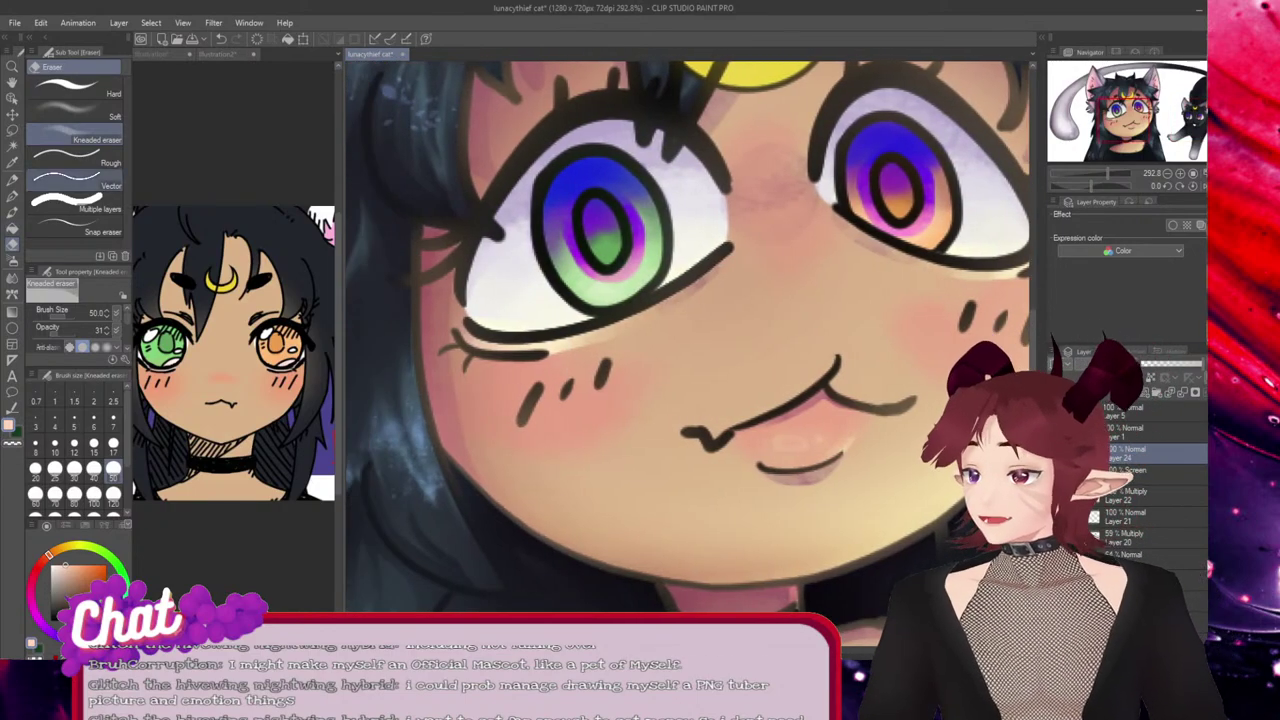
# Erase parts of the blue and magenta shading from both characters' pupils and irises with the Hard eraser at size 17.
pyautogui.click(75, 88)
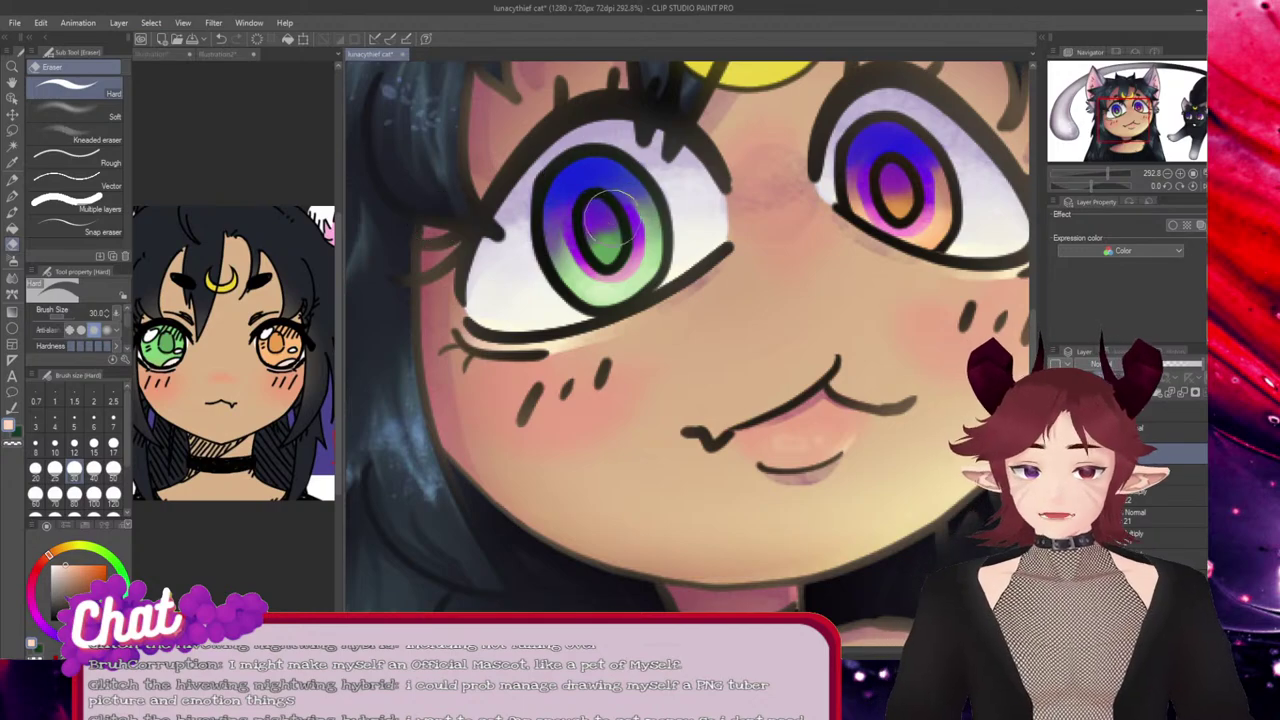
pyautogui.click(113, 443)
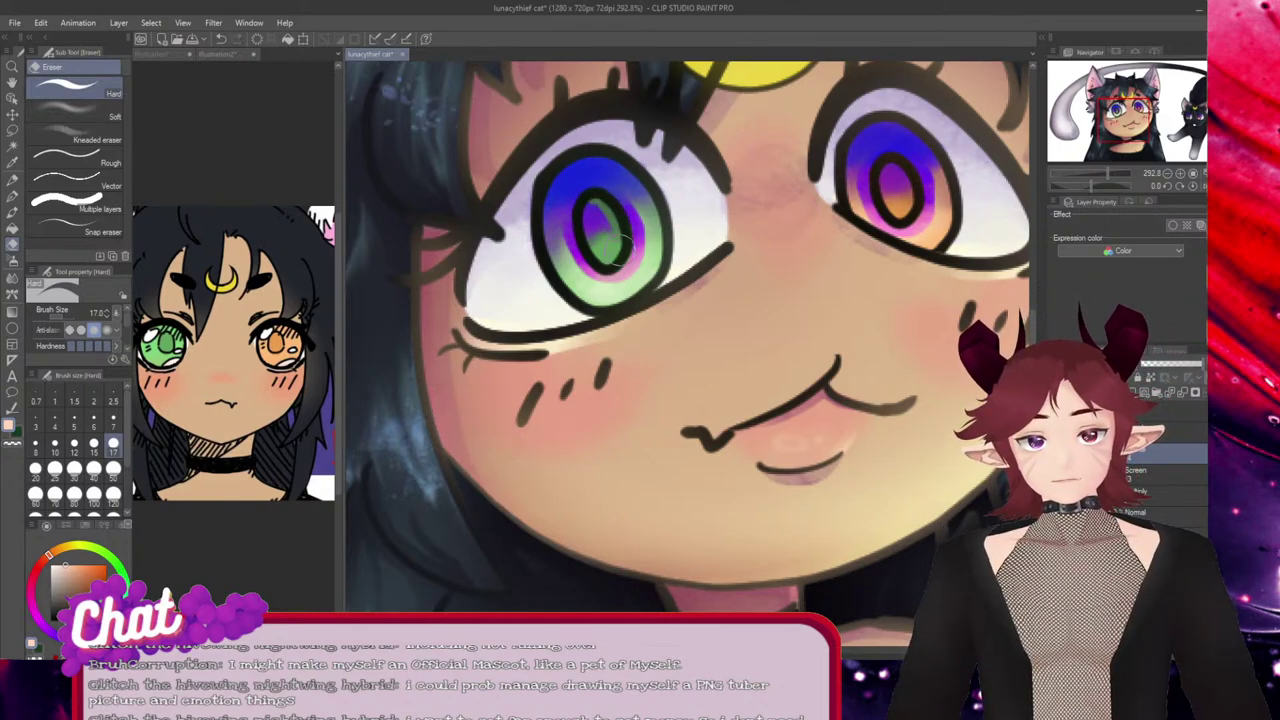
pyautogui.hotkey('ctrl', 'z')
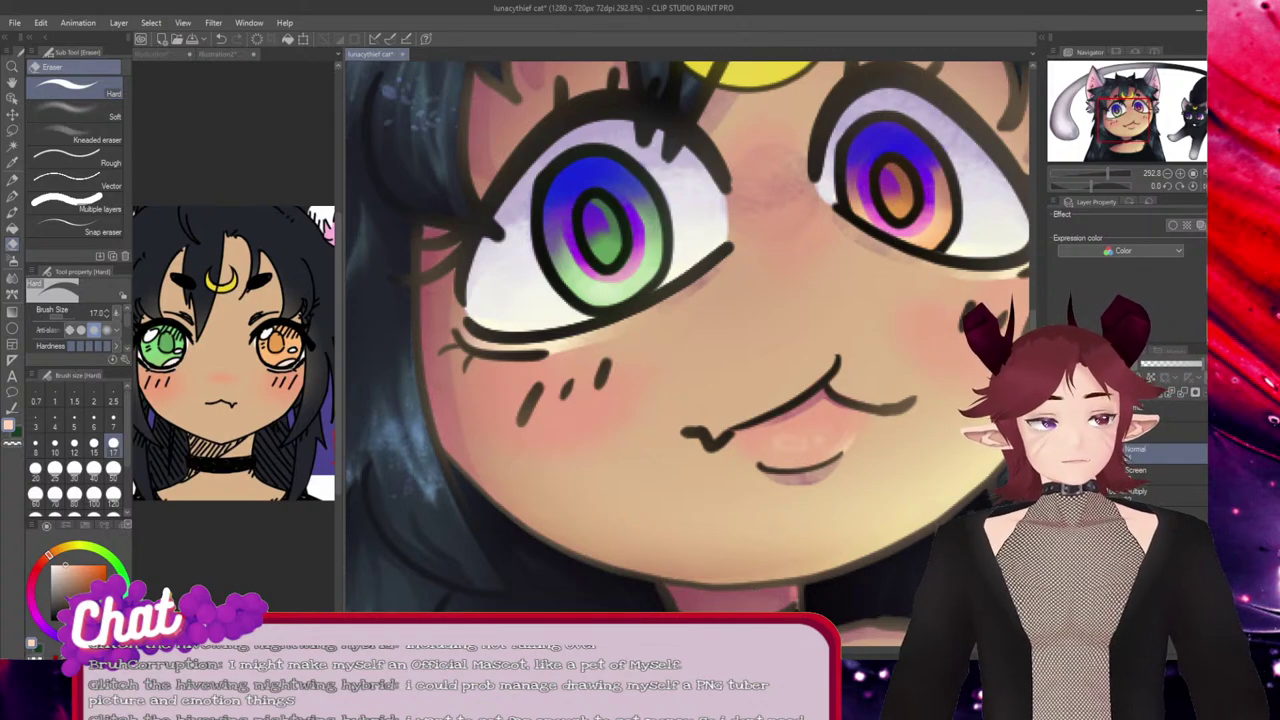
pyautogui.moveTo(648, 652); pyautogui.dragTo(872, 652)
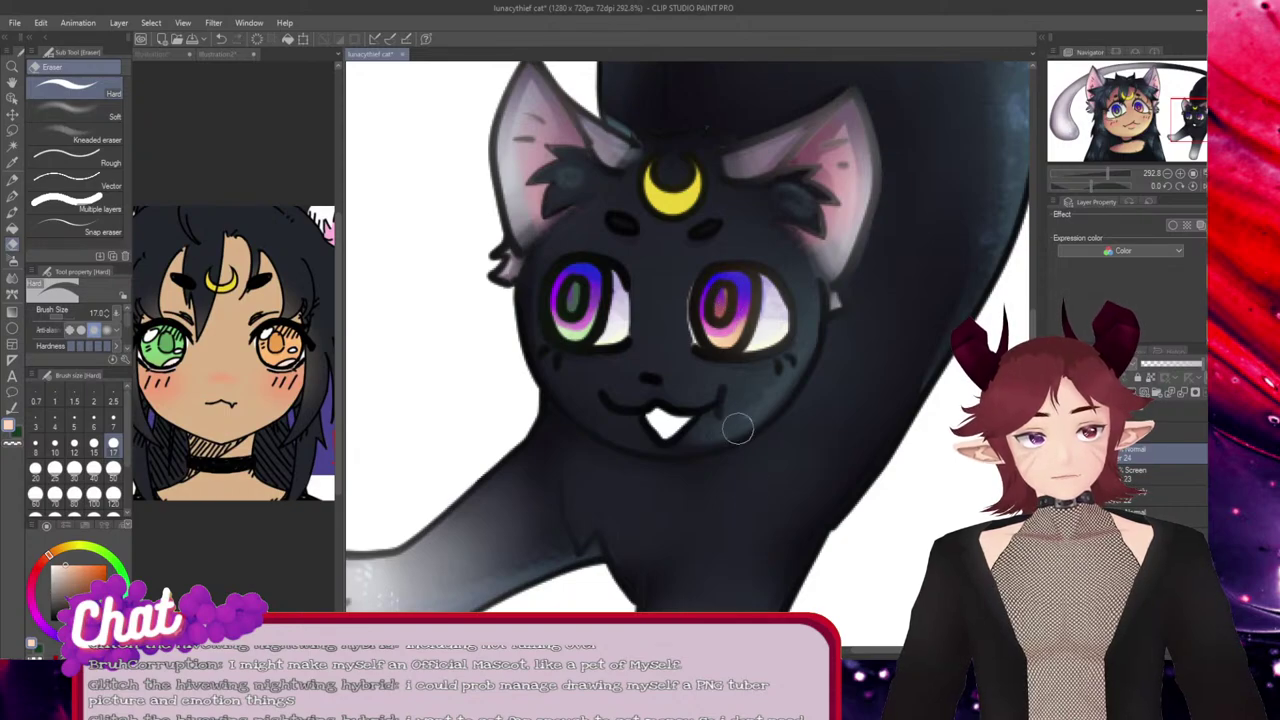
pyautogui.moveTo(390, 335)
pyautogui.mouseDown()
pyautogui.moveTo(610, 356)
pyautogui.moveTo(1190, 352)
pyautogui.mouseUp()
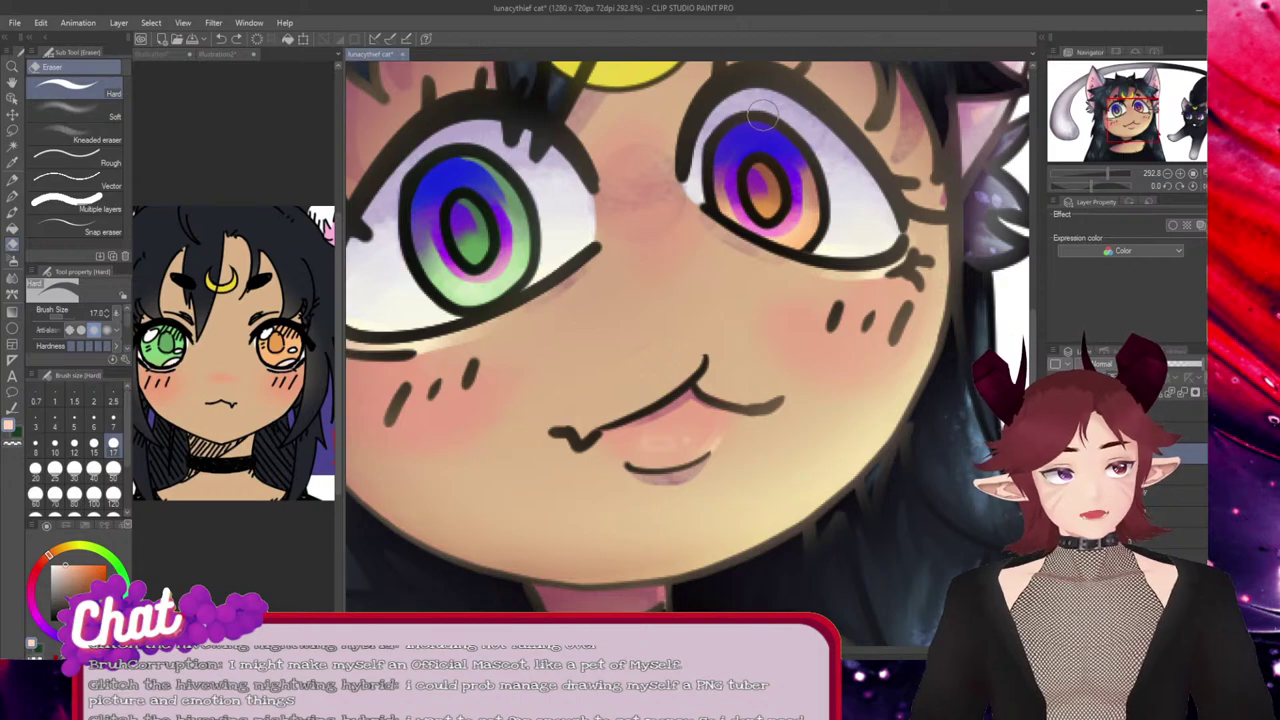
pyautogui.hotkey('ctrl', 'z')
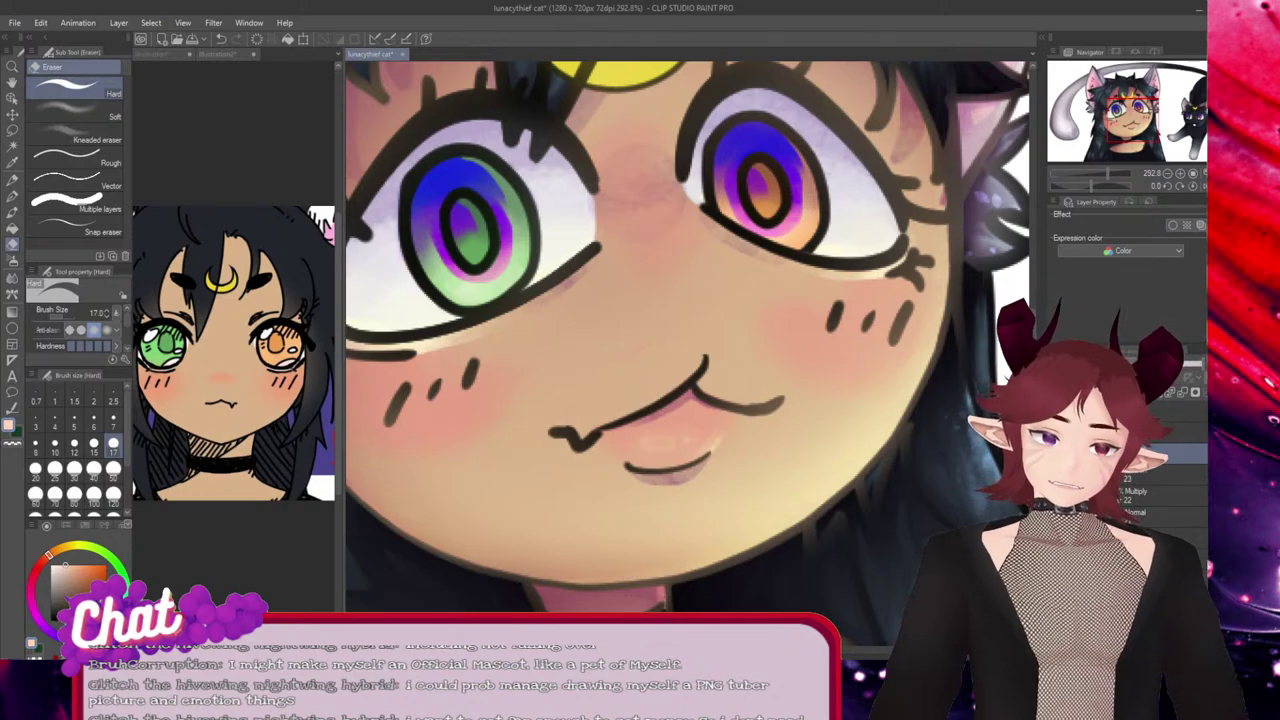
pyautogui.moveTo(750, 656); pyautogui.dragTo(891, 656)
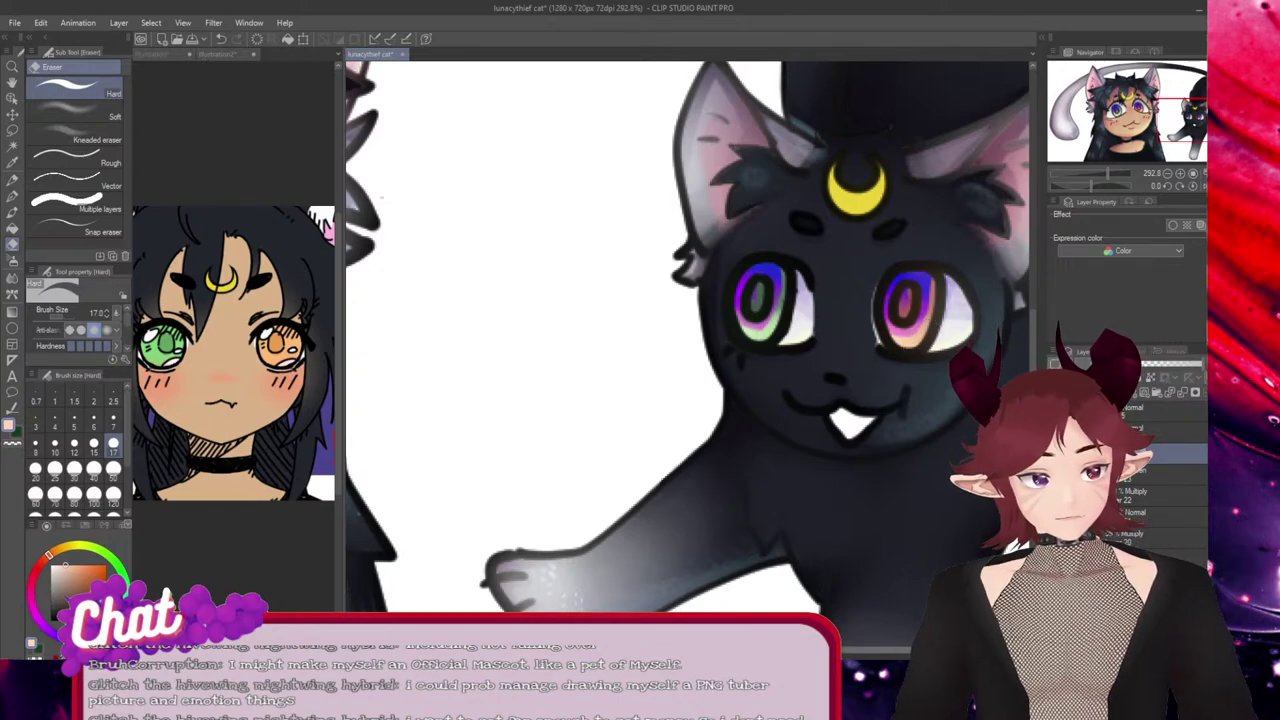
pyautogui.moveTo(891, 656); pyautogui.dragTo(707, 656)
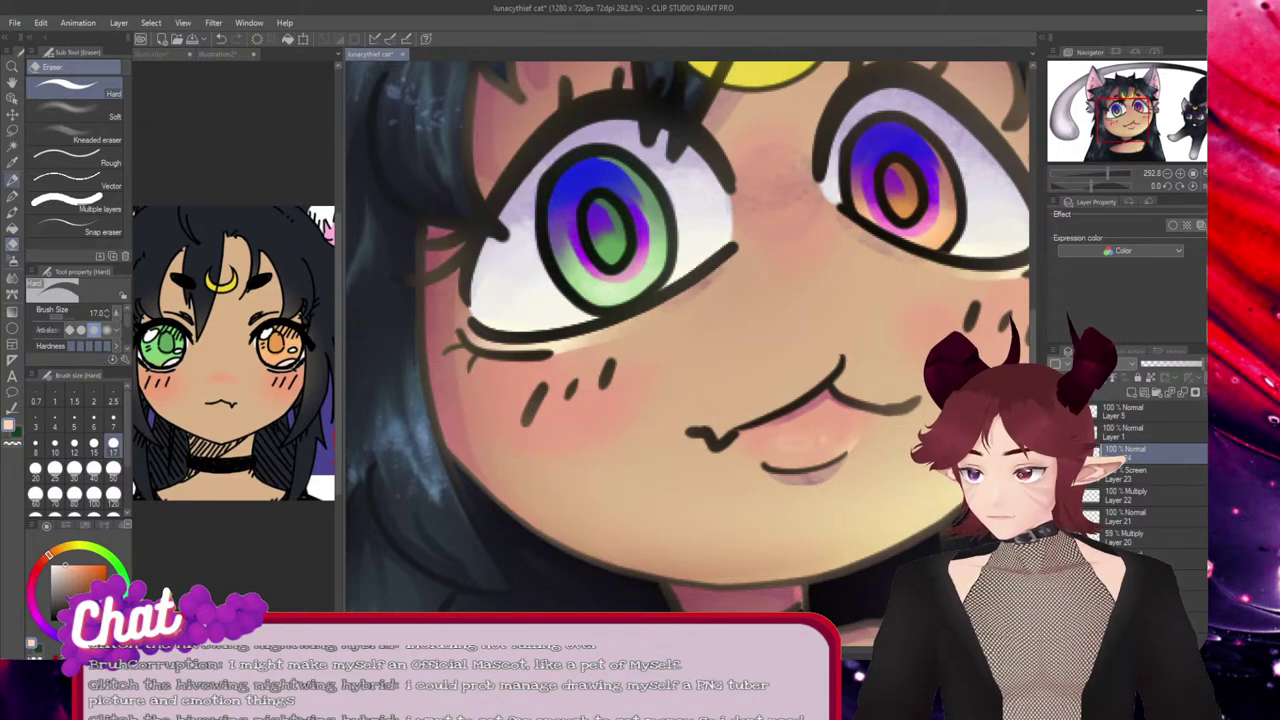
# Blend pale peach patches into the iris shading of the girl and the cat with the Uneven layering brush at size 17.
pyautogui.click(12, 196)
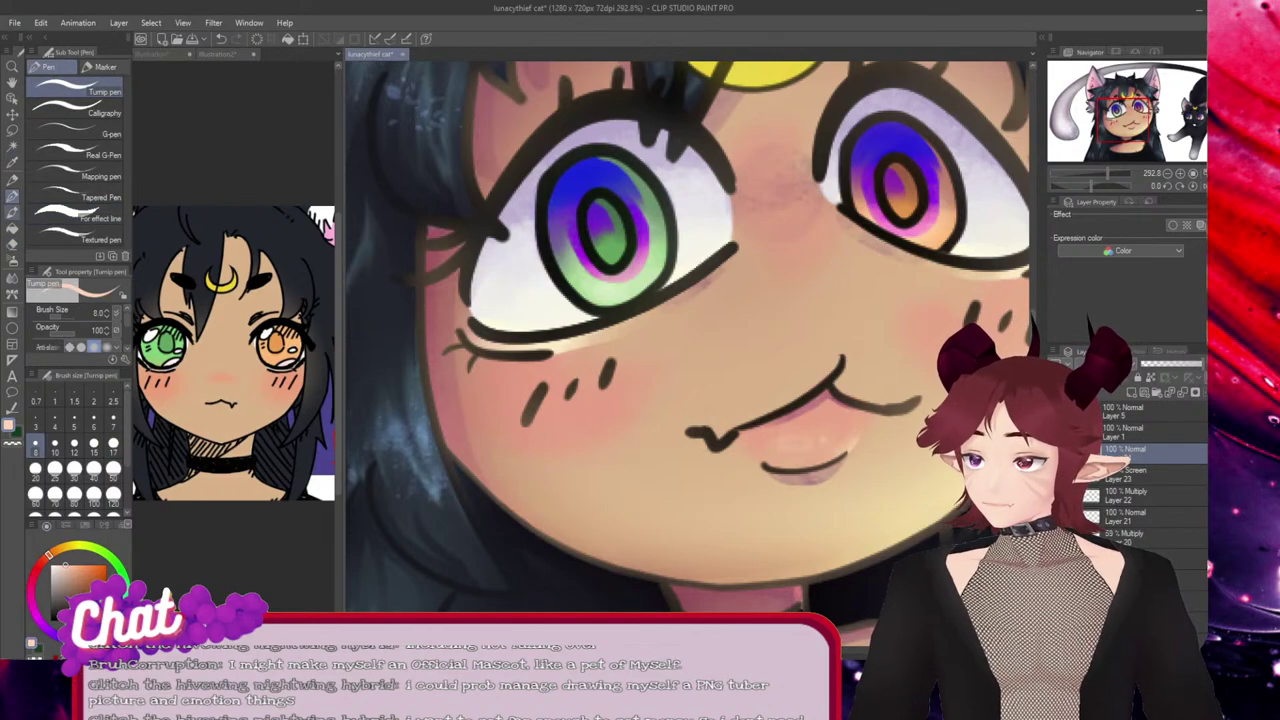
pyautogui.press('b')
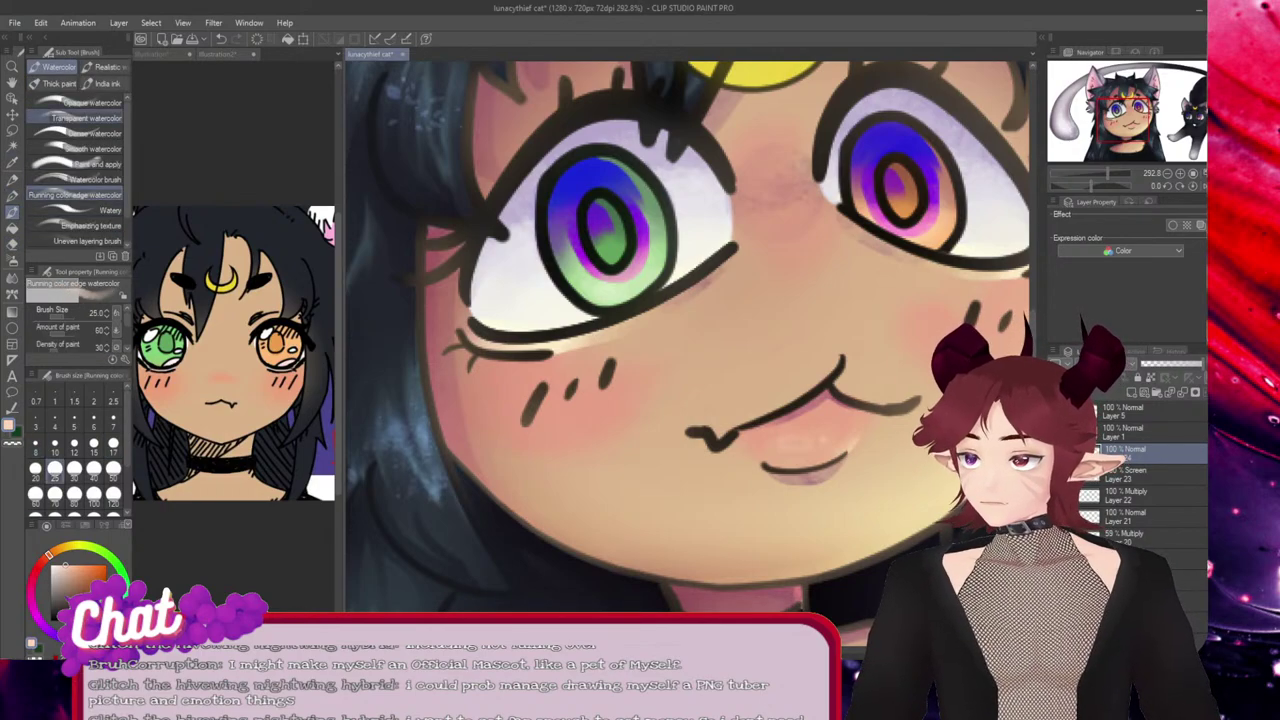
pyautogui.click(85, 241)
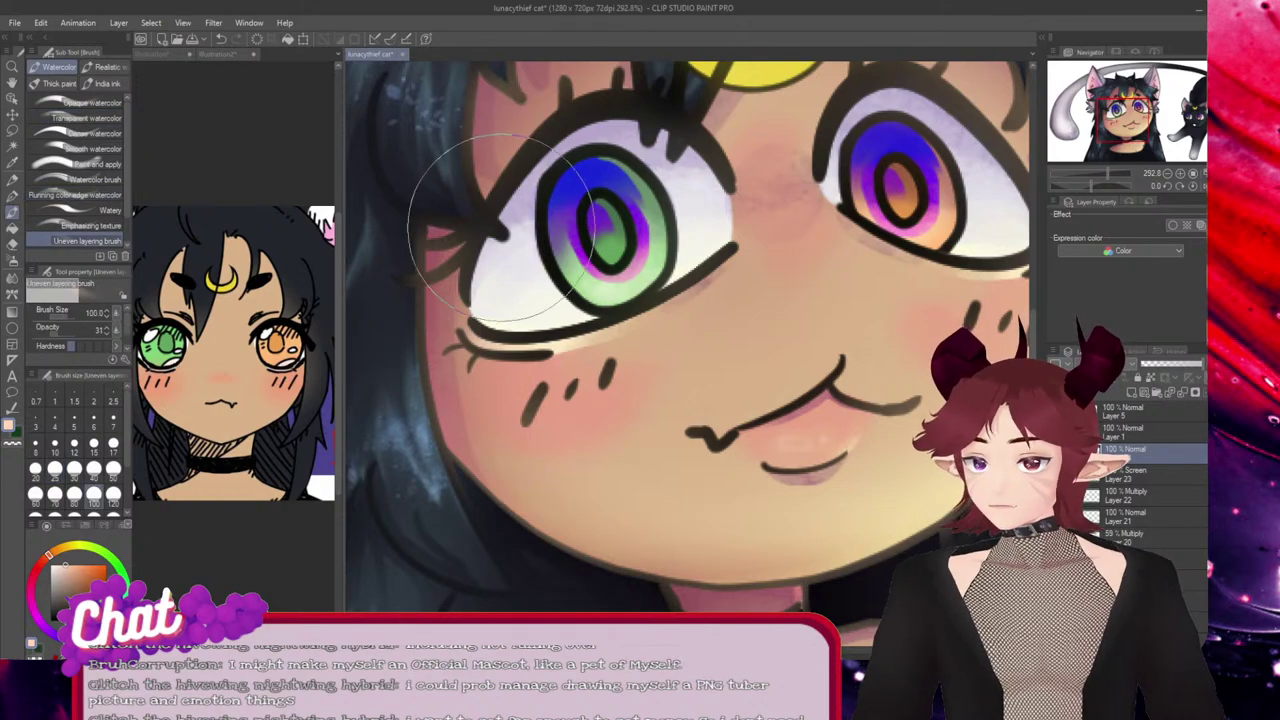
pyautogui.click(113, 443)
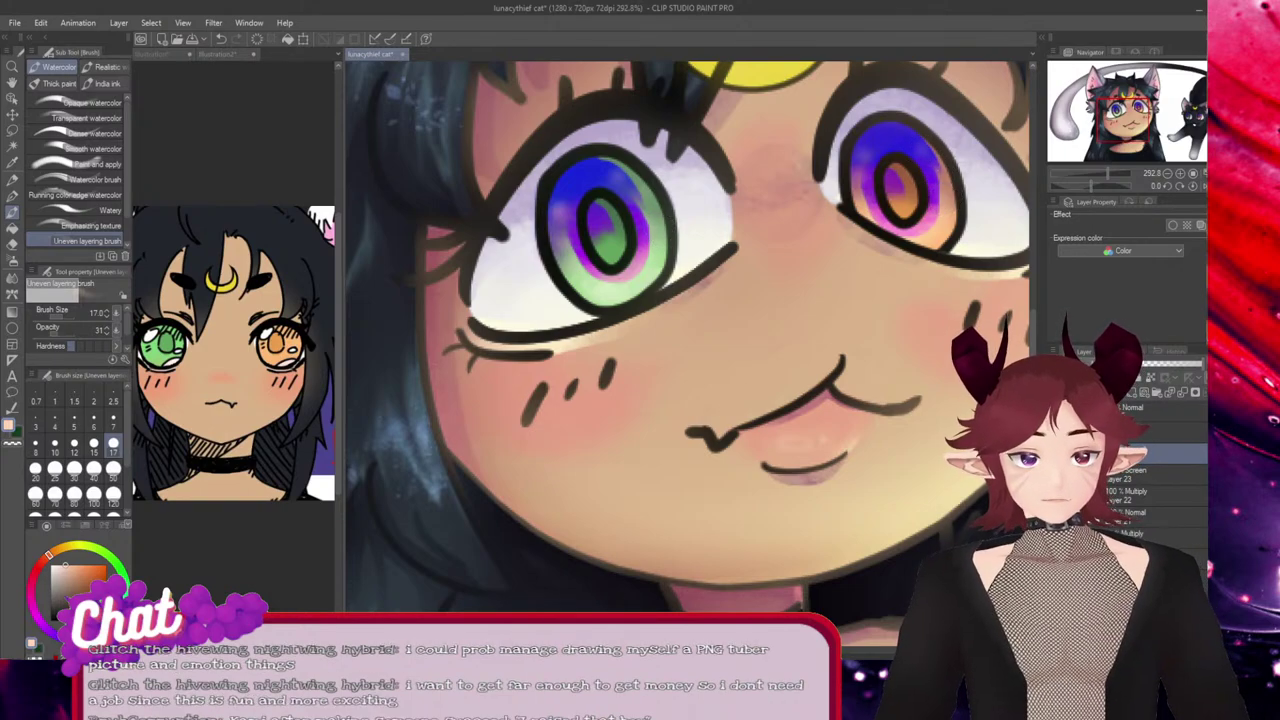
pyautogui.moveTo(1000, 295); pyautogui.dragTo(270, 285)
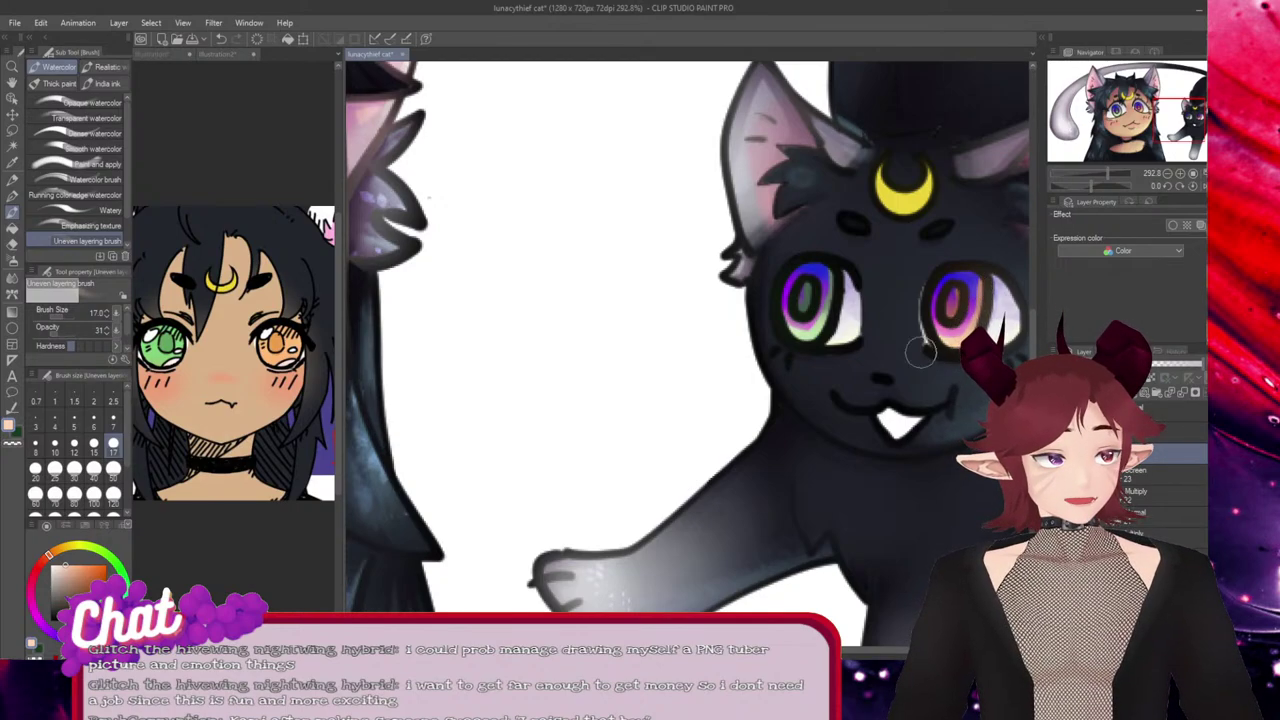
pyautogui.hscroll(-10, 688, 354)
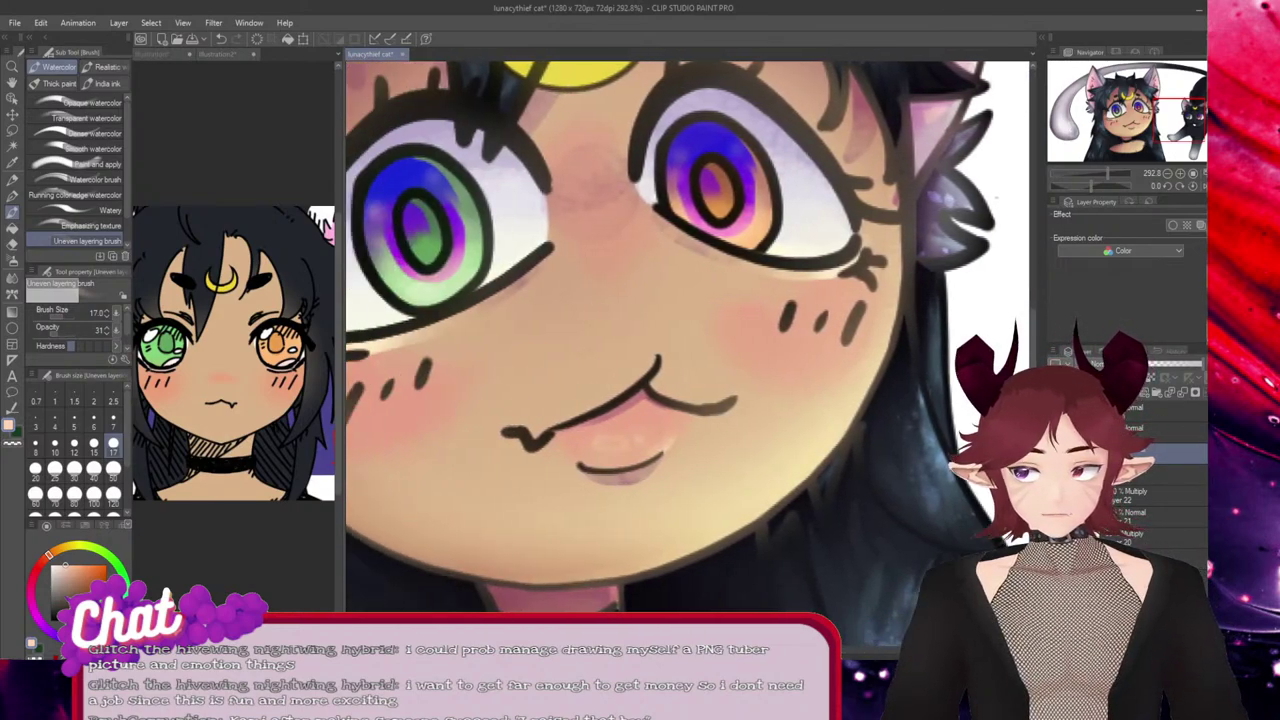
# Save the drawing, switch the merged iris shading layer to a darker blending mode and check both characters' eyes.
pyautogui.hscroll(1, 688, 336)
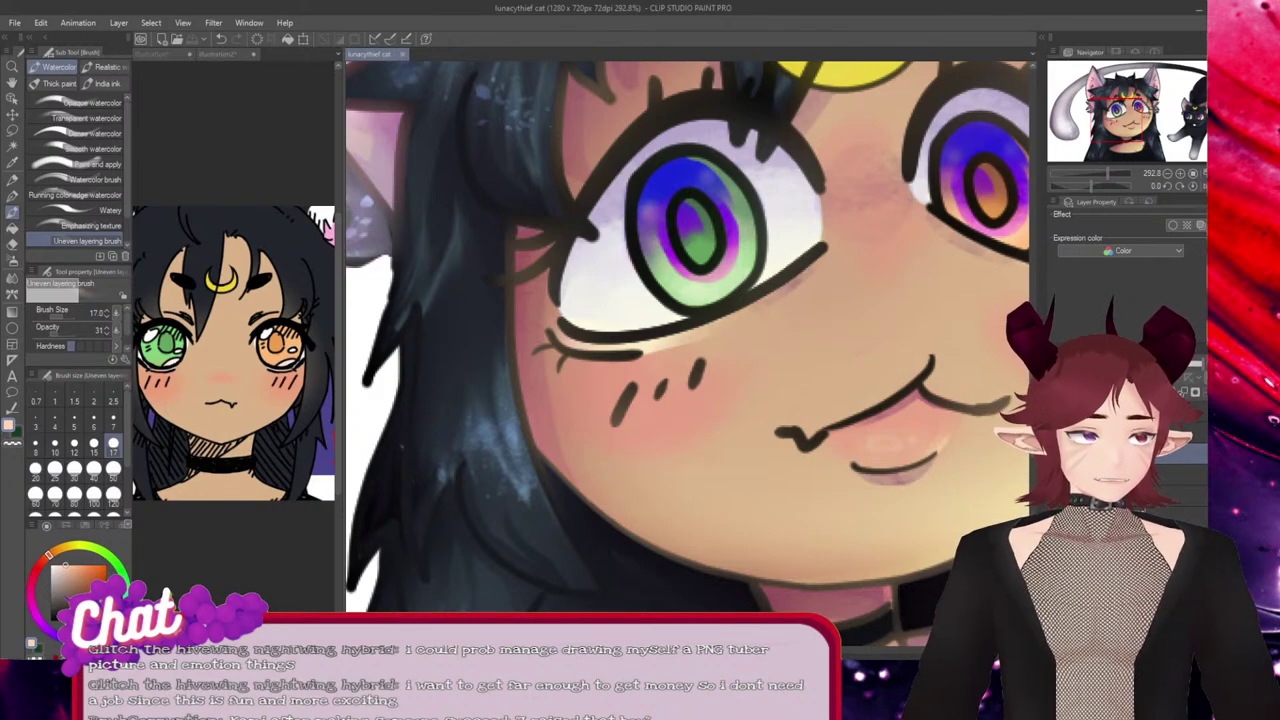
pyautogui.hotkey('ctrl', 'z')
pyautogui.scroll(-4, 890, 275)
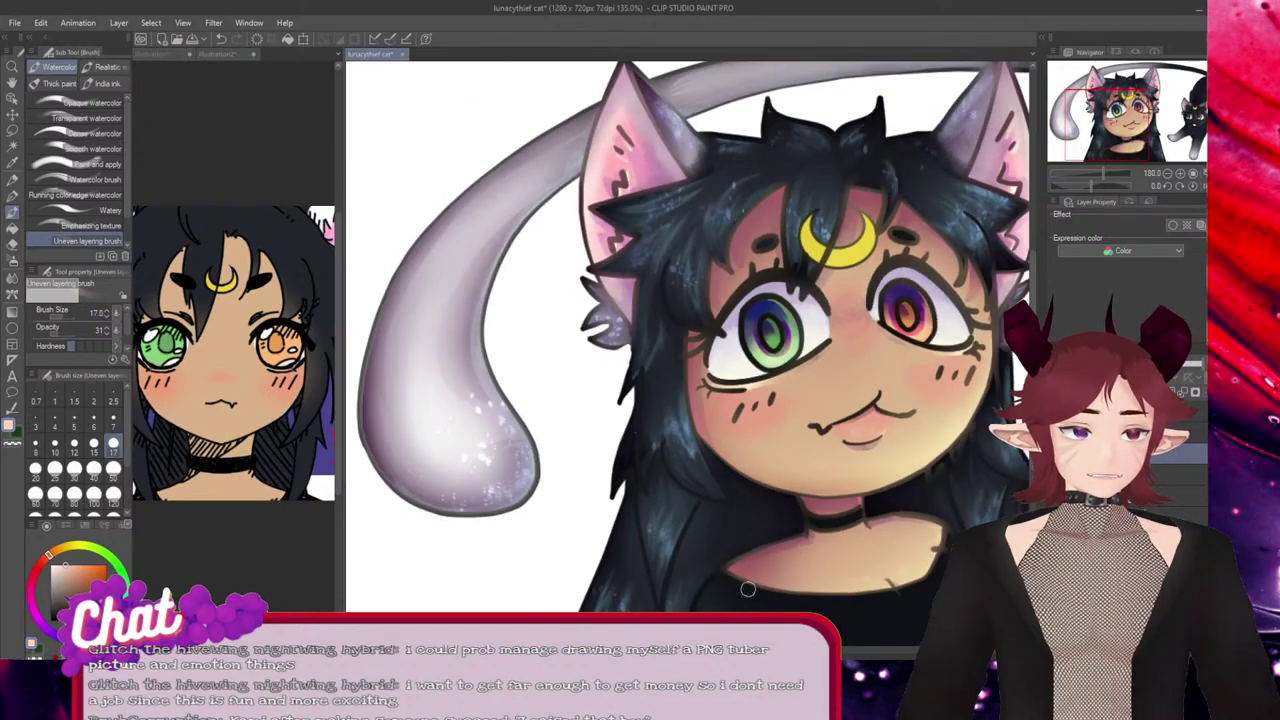
pyautogui.hscroll(3, 687, 360)
pyautogui.hscroll(-1, 687, 360)
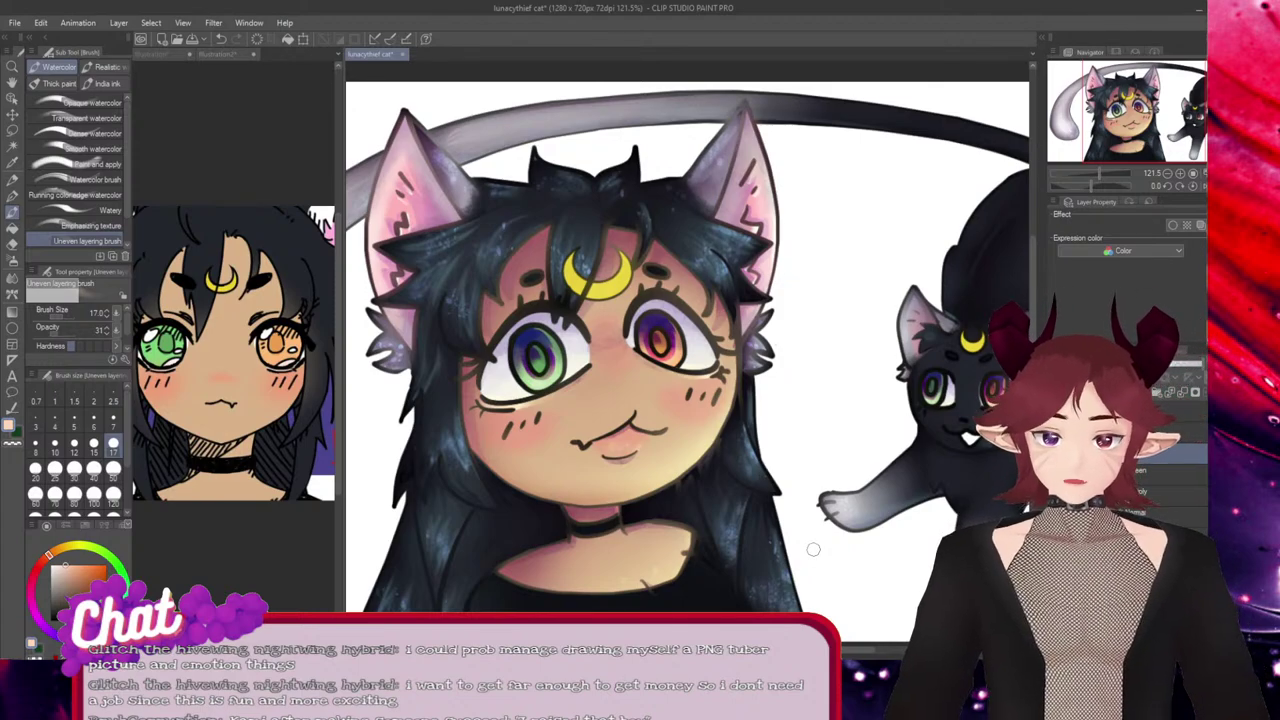
# Lighten the Multiply iris shading on Layer 24 in the girl's and the cat's eyes with the Soft eraser at size 120.
pyautogui.scroll(2, 665, 444)
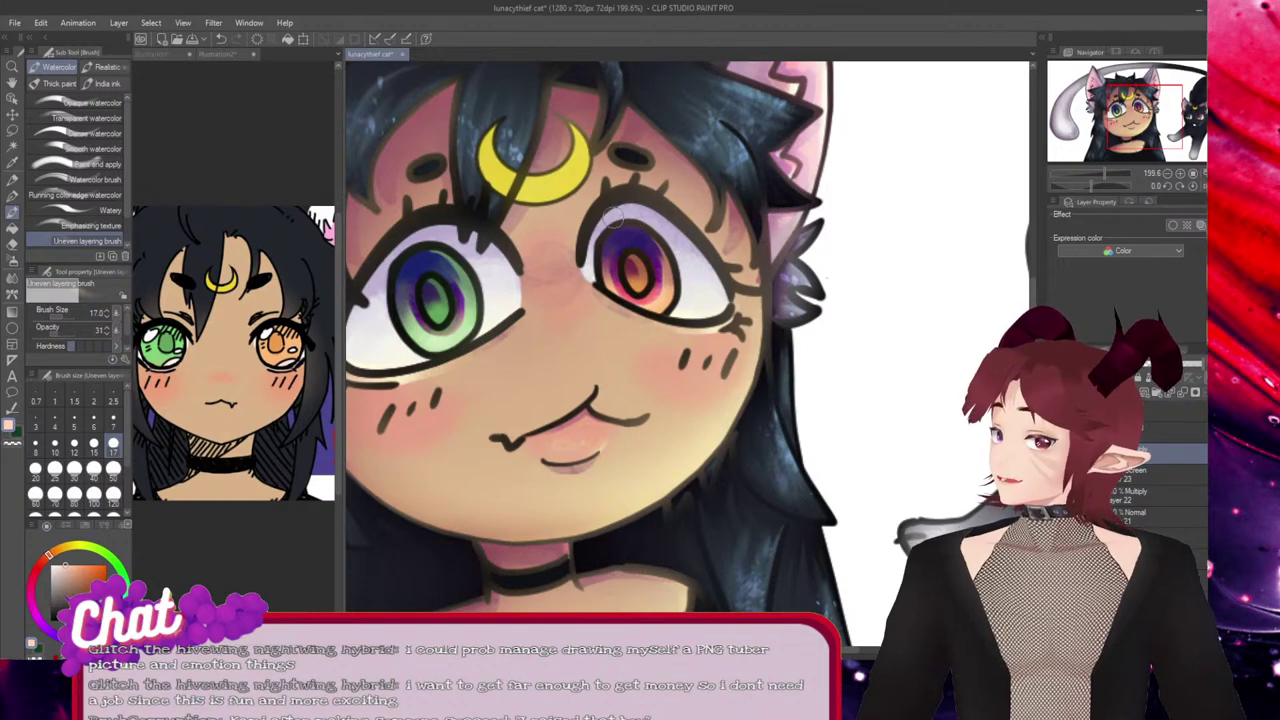
pyautogui.scroll(-5, 626, 229)
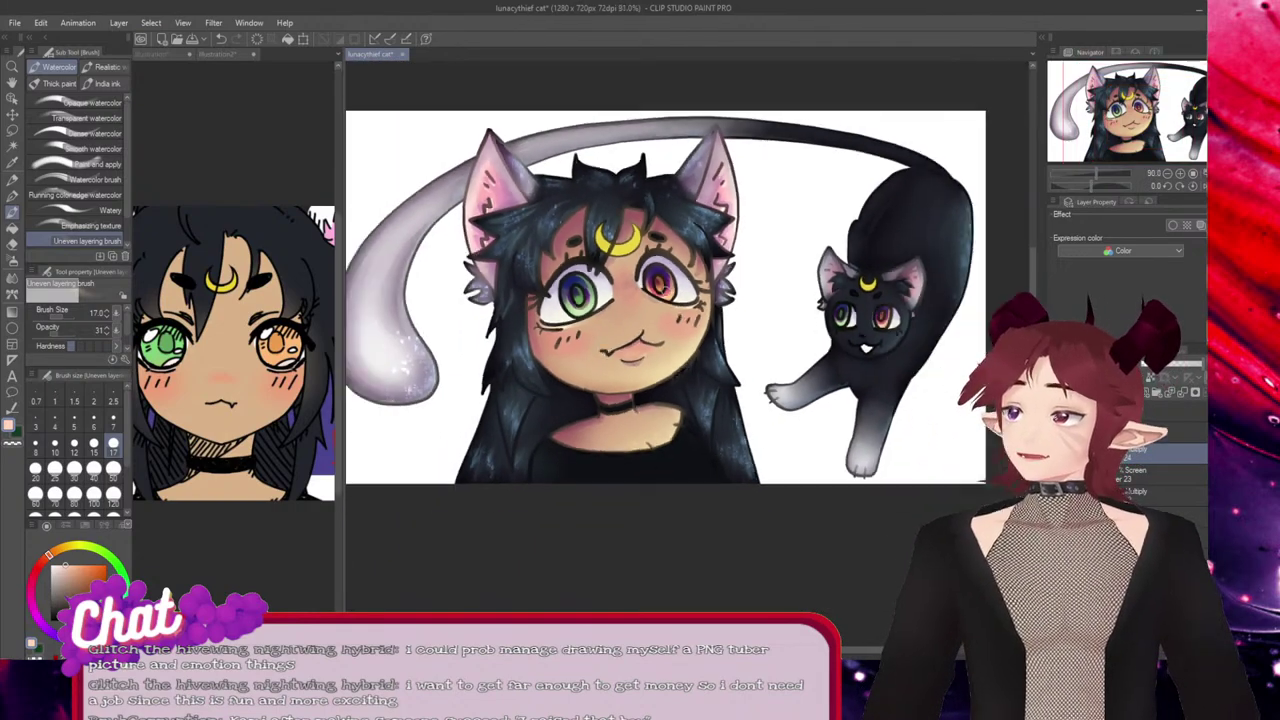
pyautogui.scroll(4, 720, 323)
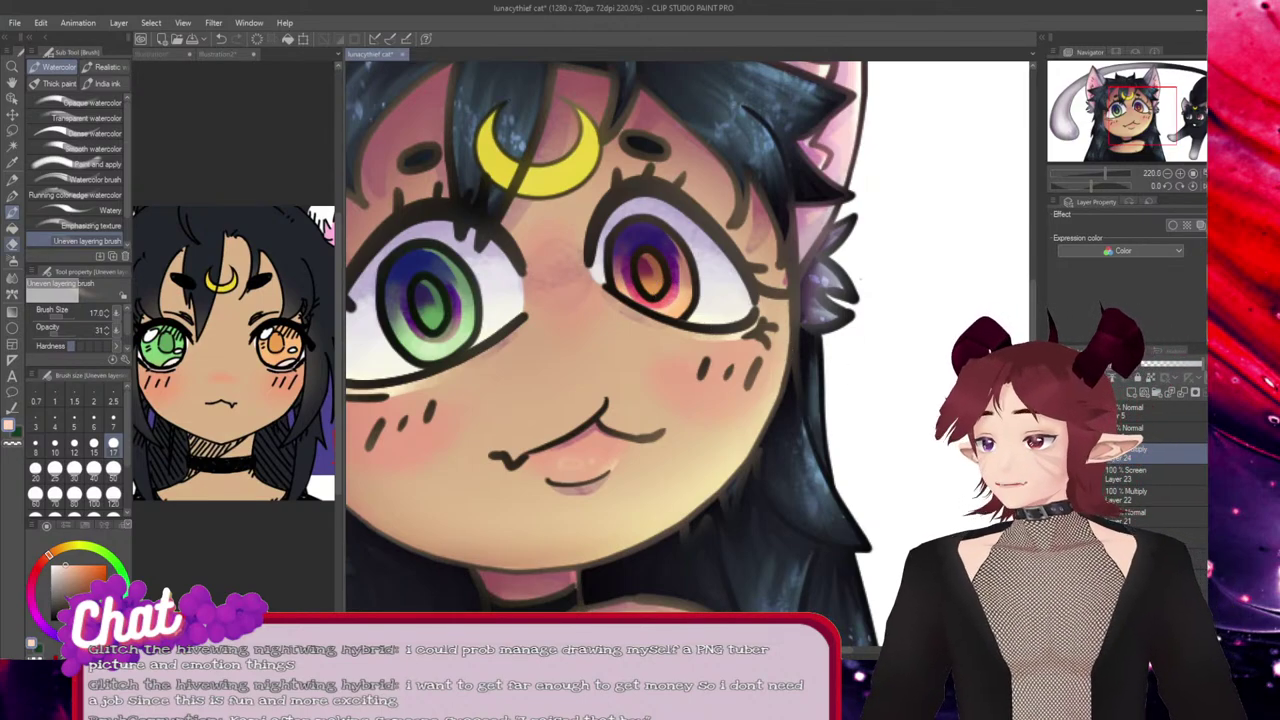
pyautogui.press('e')
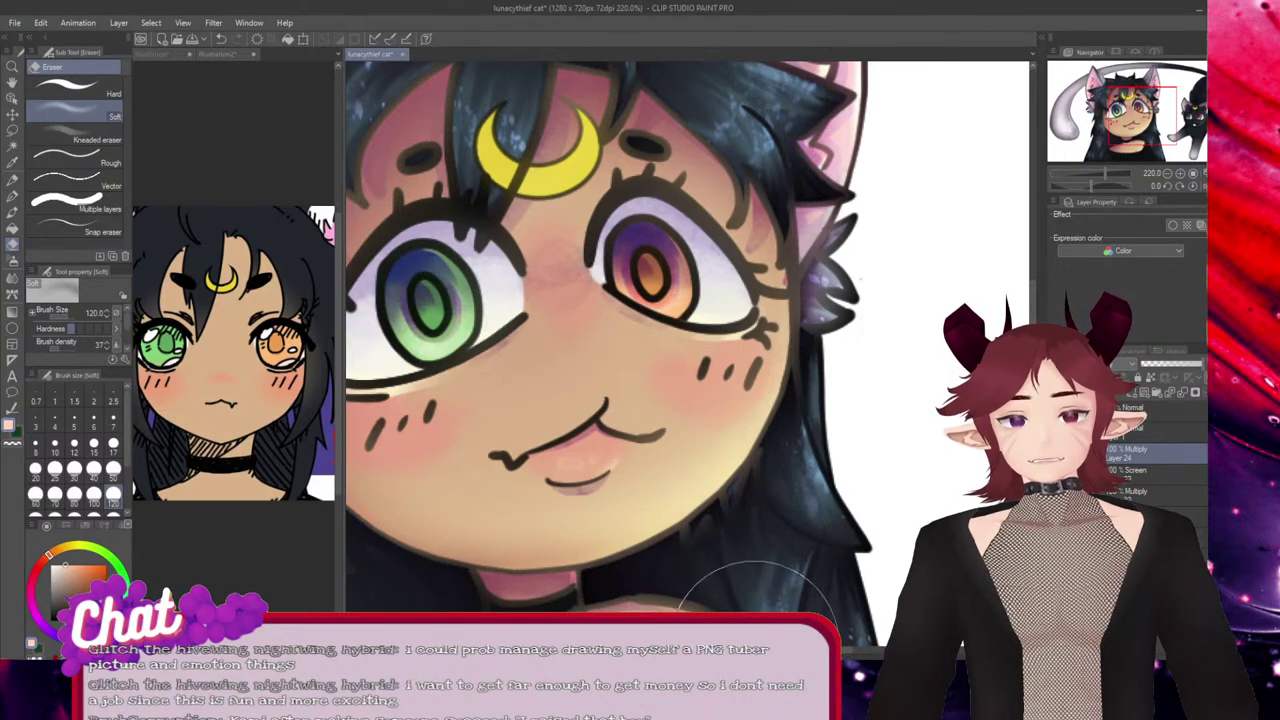
pyautogui.moveTo(758, 648); pyautogui.dragTo(830, 648)
pyautogui.hscroll(1, 760, 400)
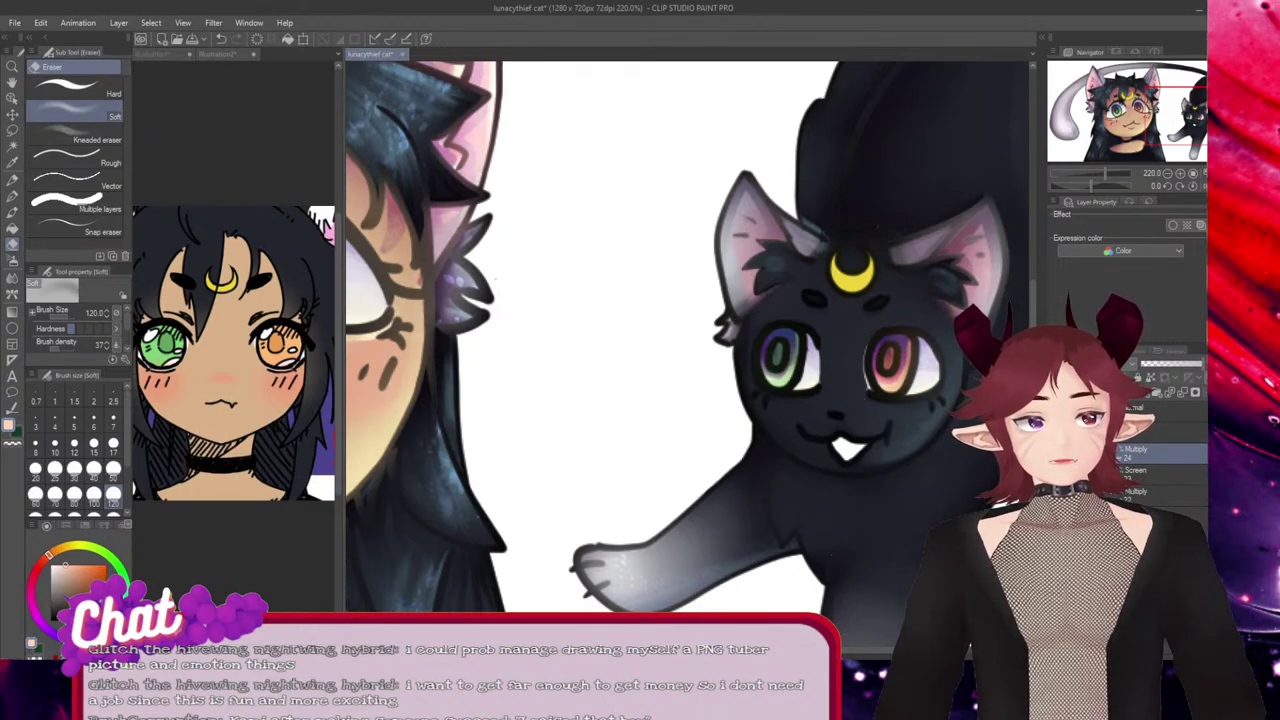
pyautogui.hscroll(-5, 560, 500)
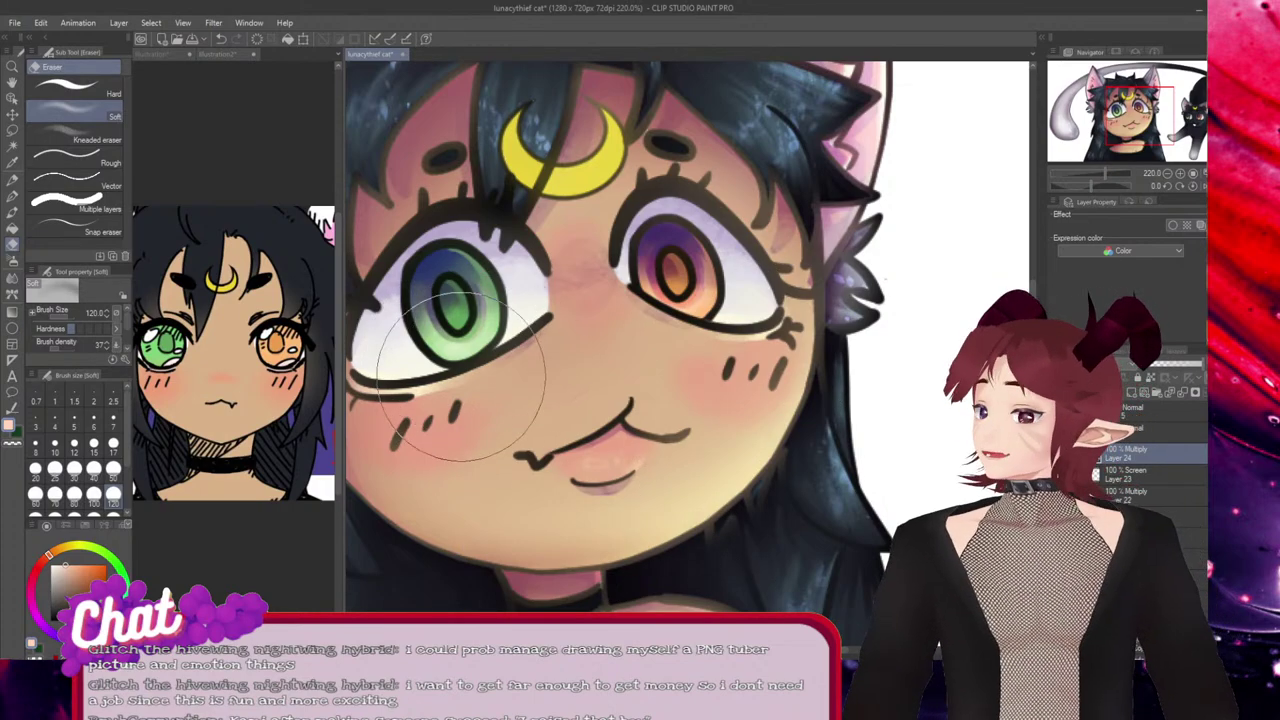
pyautogui.scroll(-4, 680, 555)
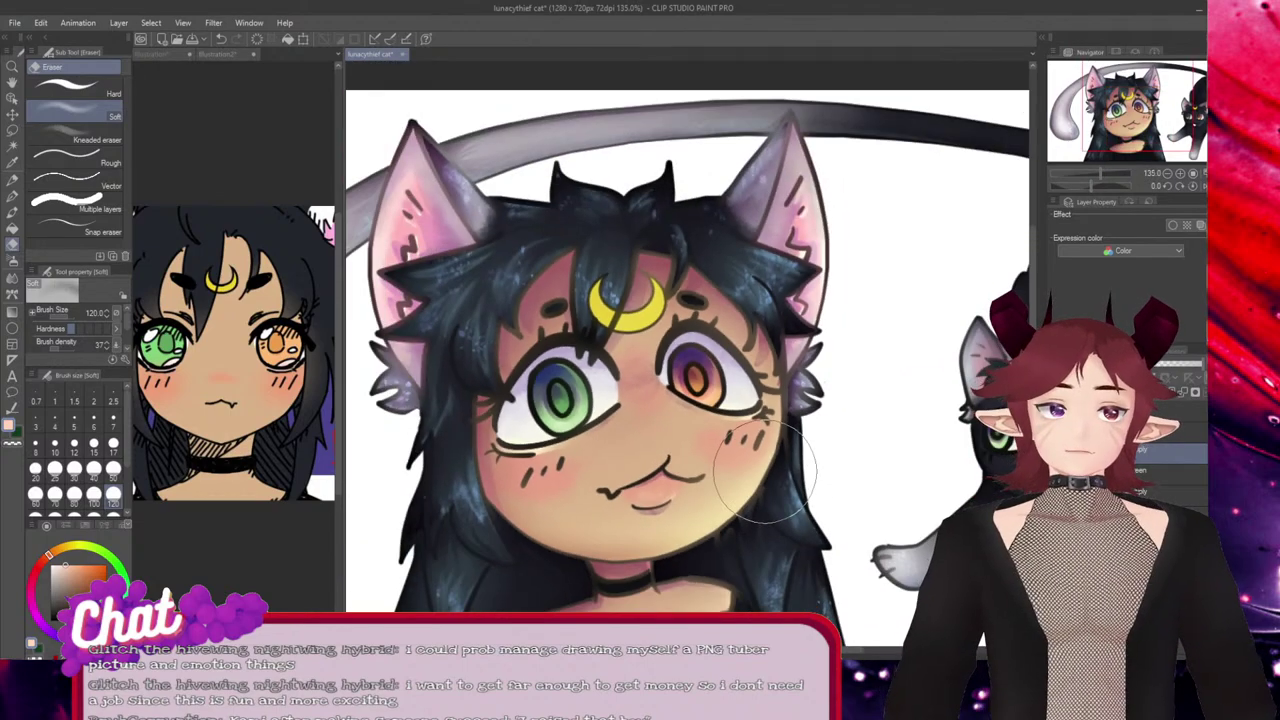
pyautogui.hscroll(2, 687, 370)
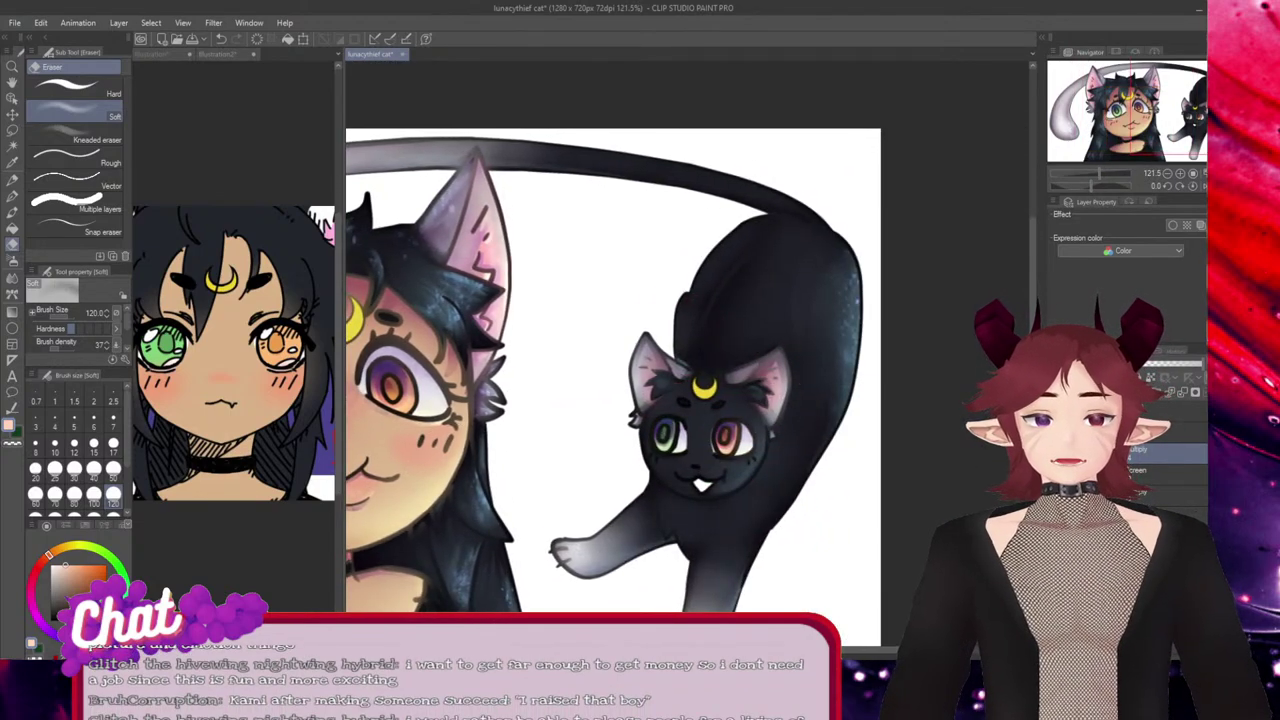
pyautogui.hscroll(-5, 790, 606)
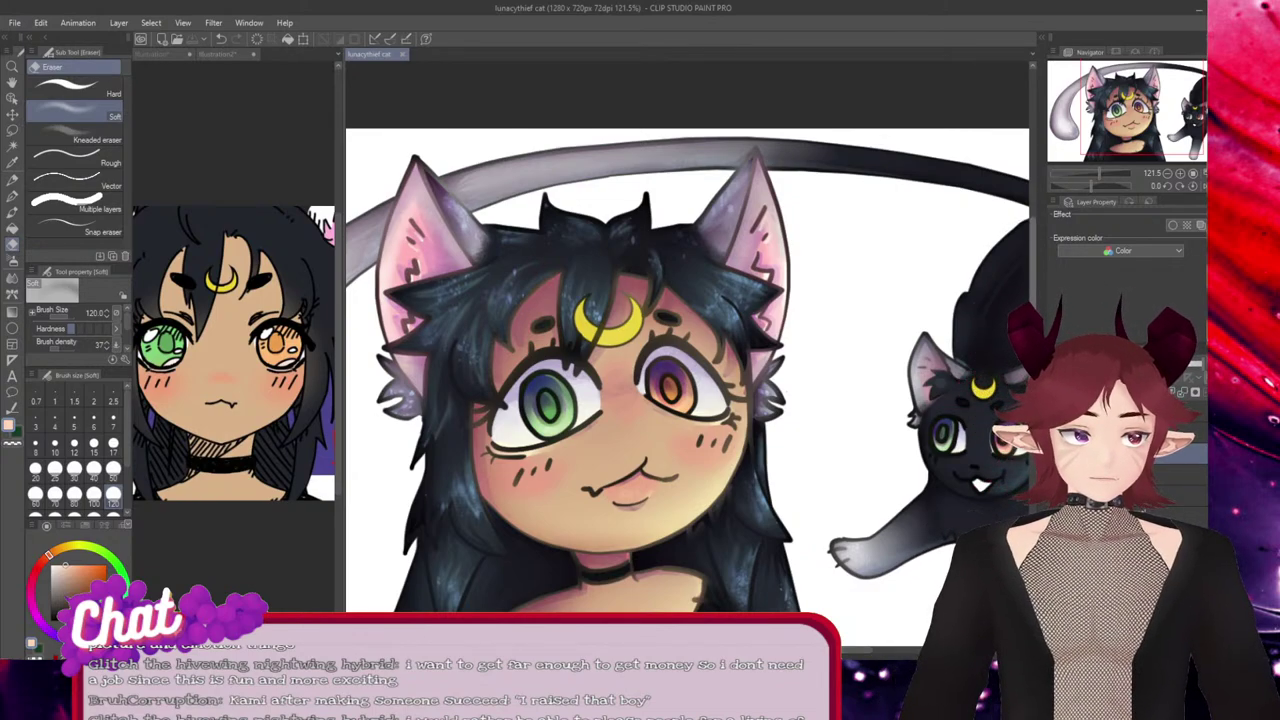
pyautogui.moveTo(1032, 300); pyautogui.dragTo(1032, 338)
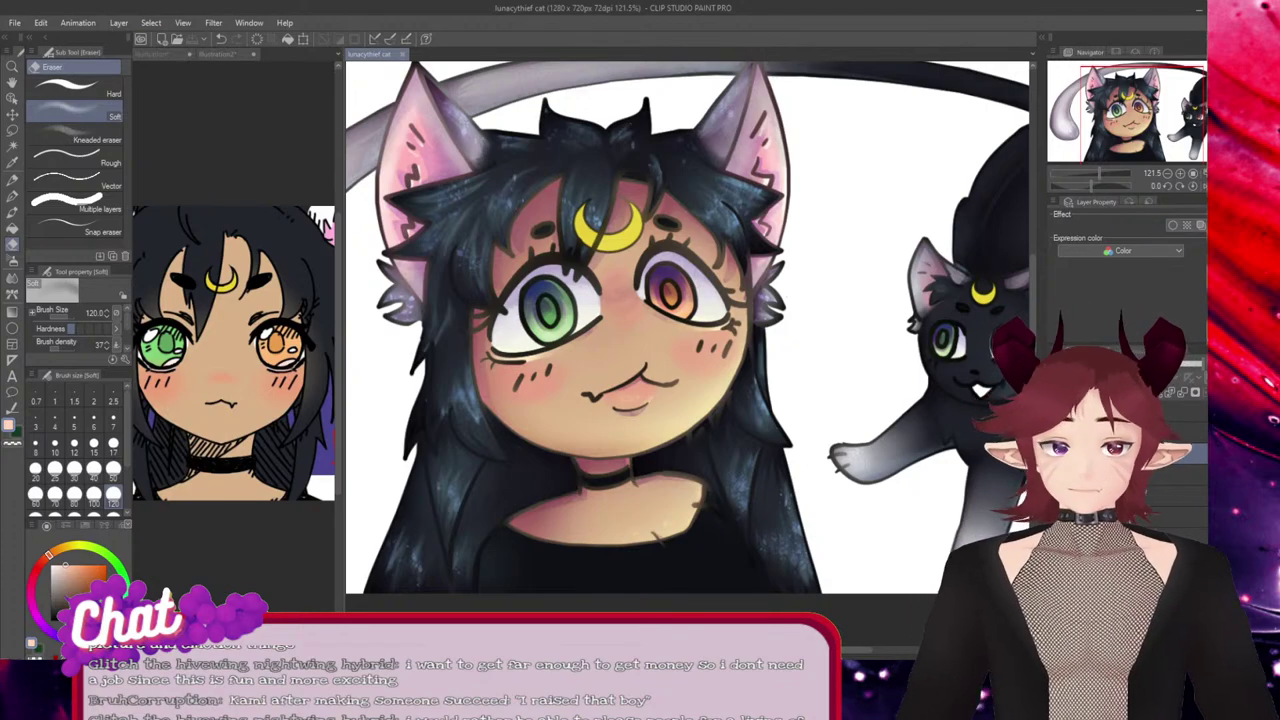
# Add a new layer and paint dark blue shading into both characters' pupils with the Uneven layering brush at size 17.
pyautogui.scroll(1, 699, 292)
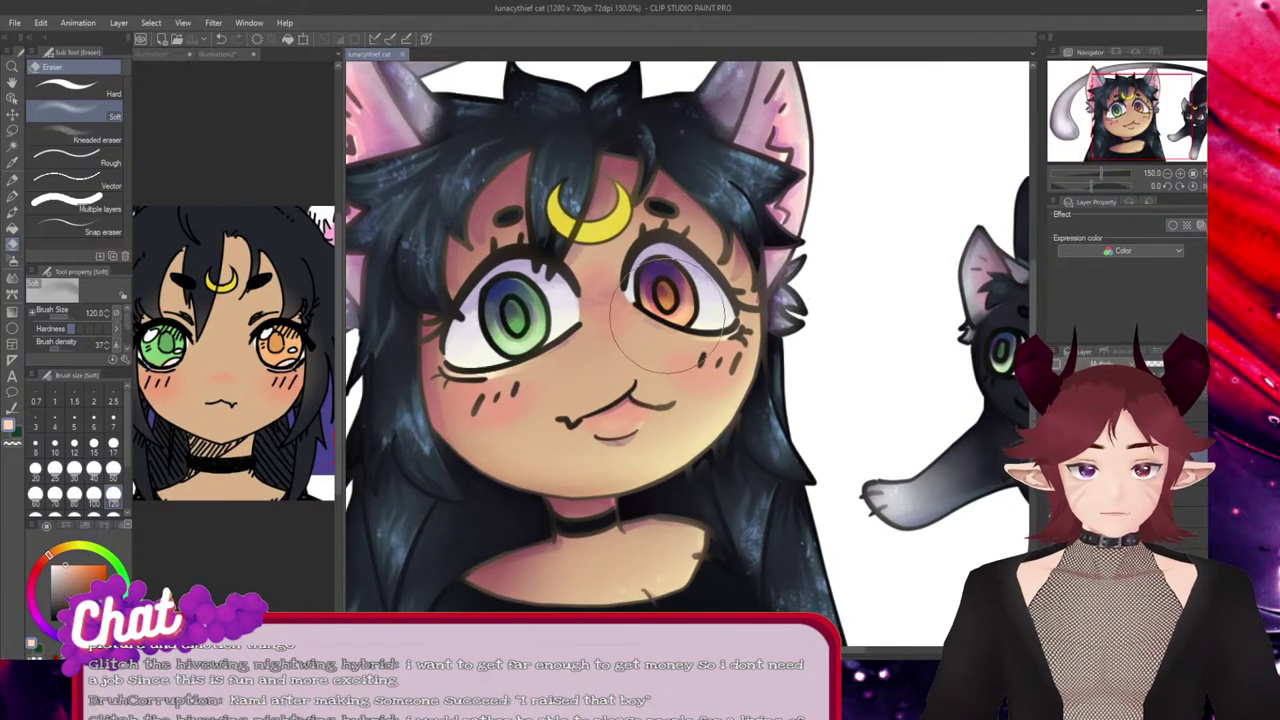
pyautogui.hotkey('ctrl', 'shift', 'n')
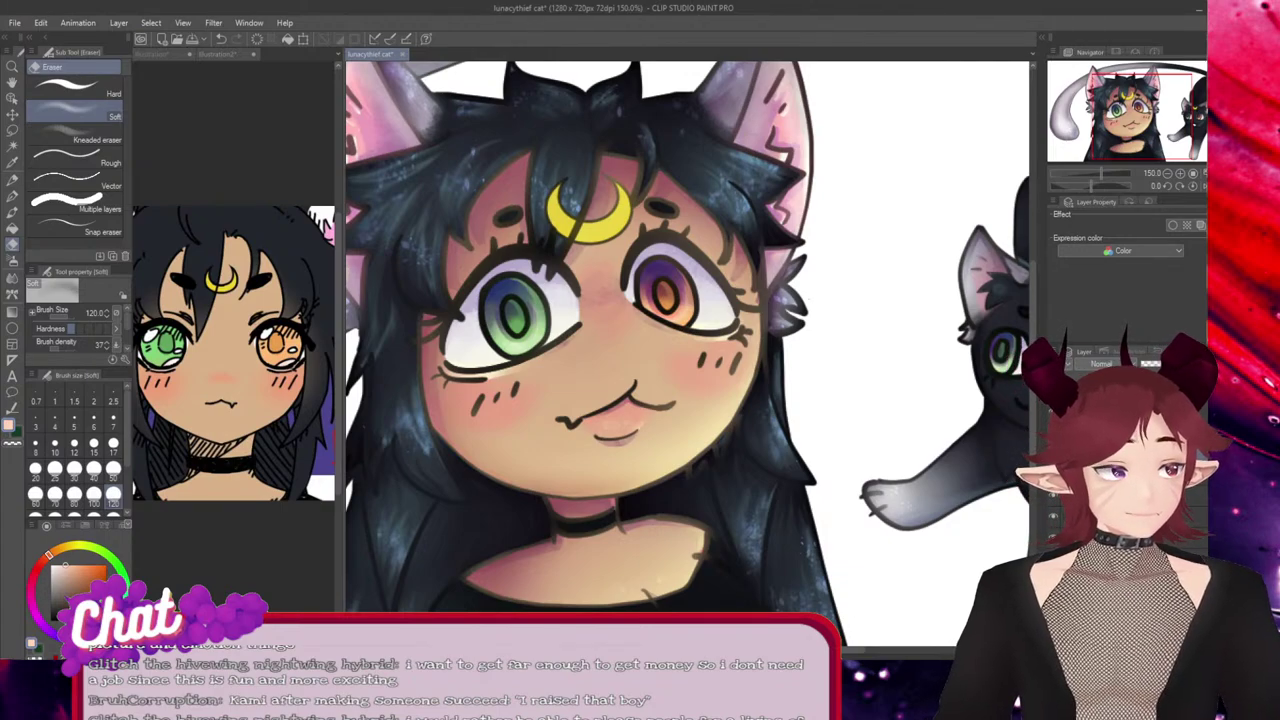
pyautogui.scroll(1, 543, 332)
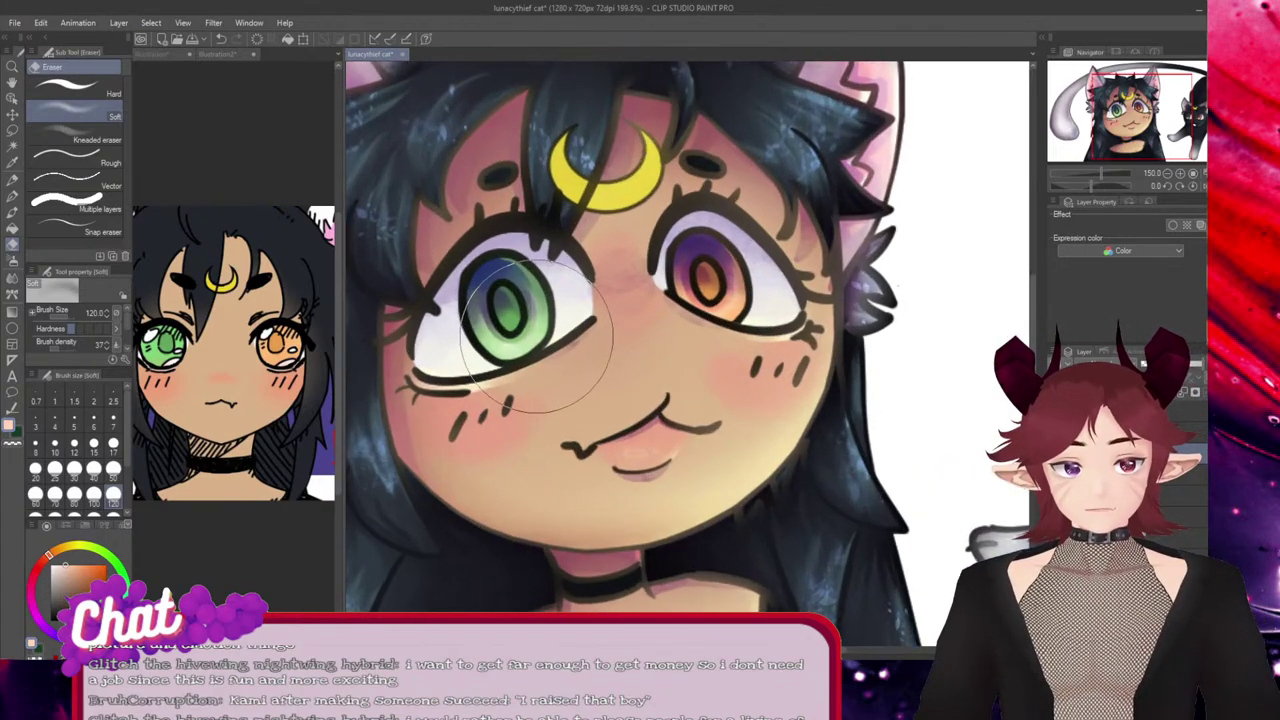
pyautogui.scroll(1, 537, 332)
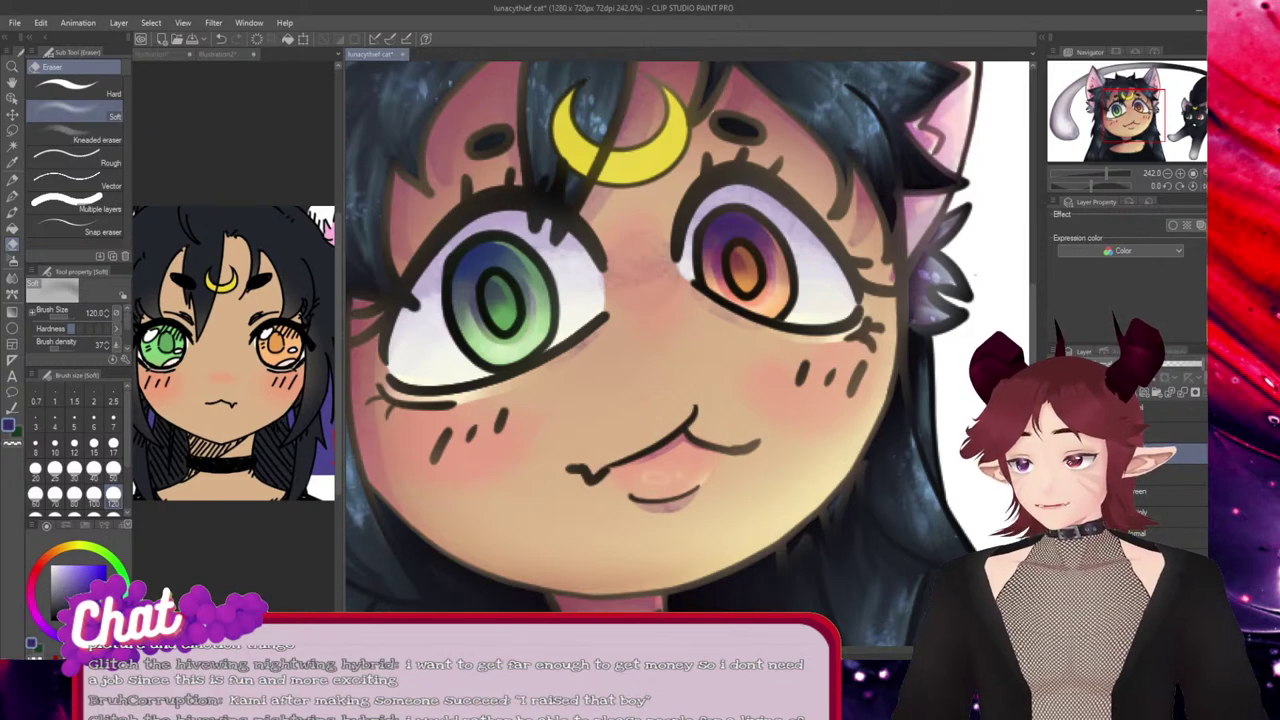
pyautogui.press('b')
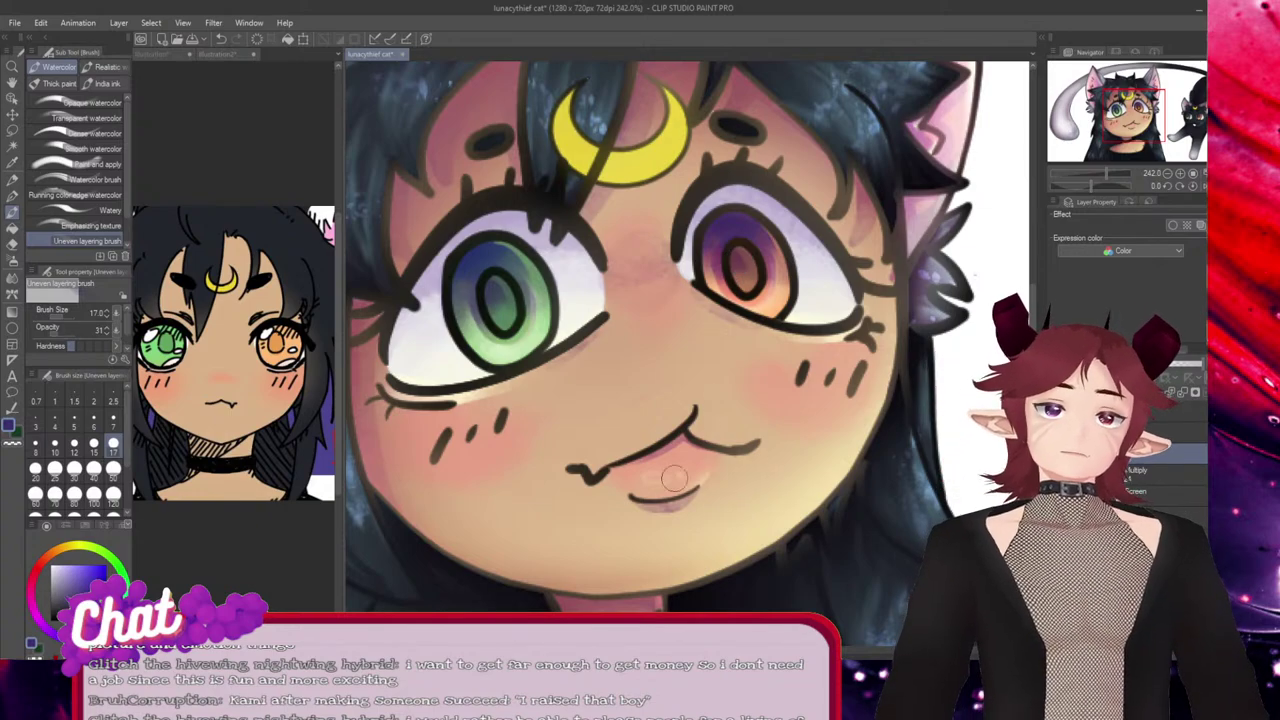
pyautogui.moveTo(985, 322); pyautogui.dragTo(380, 322)
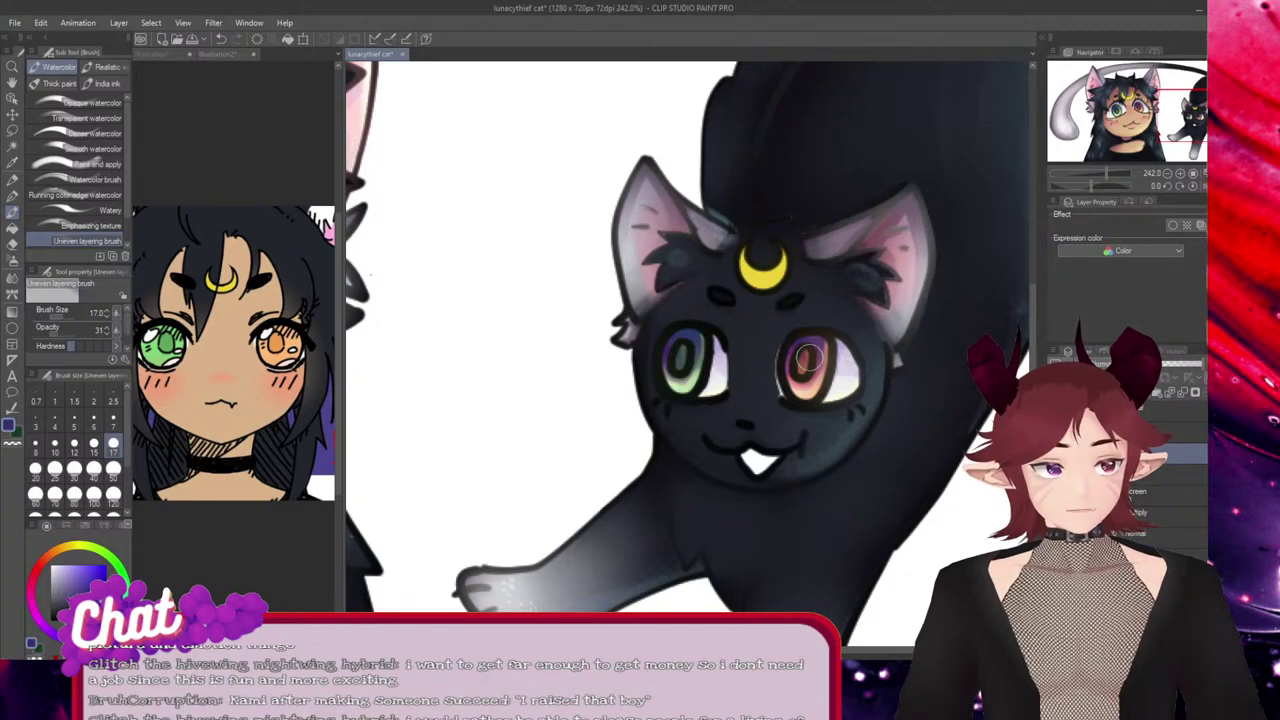
pyautogui.moveTo(774, 650); pyautogui.dragTo(689, 650)
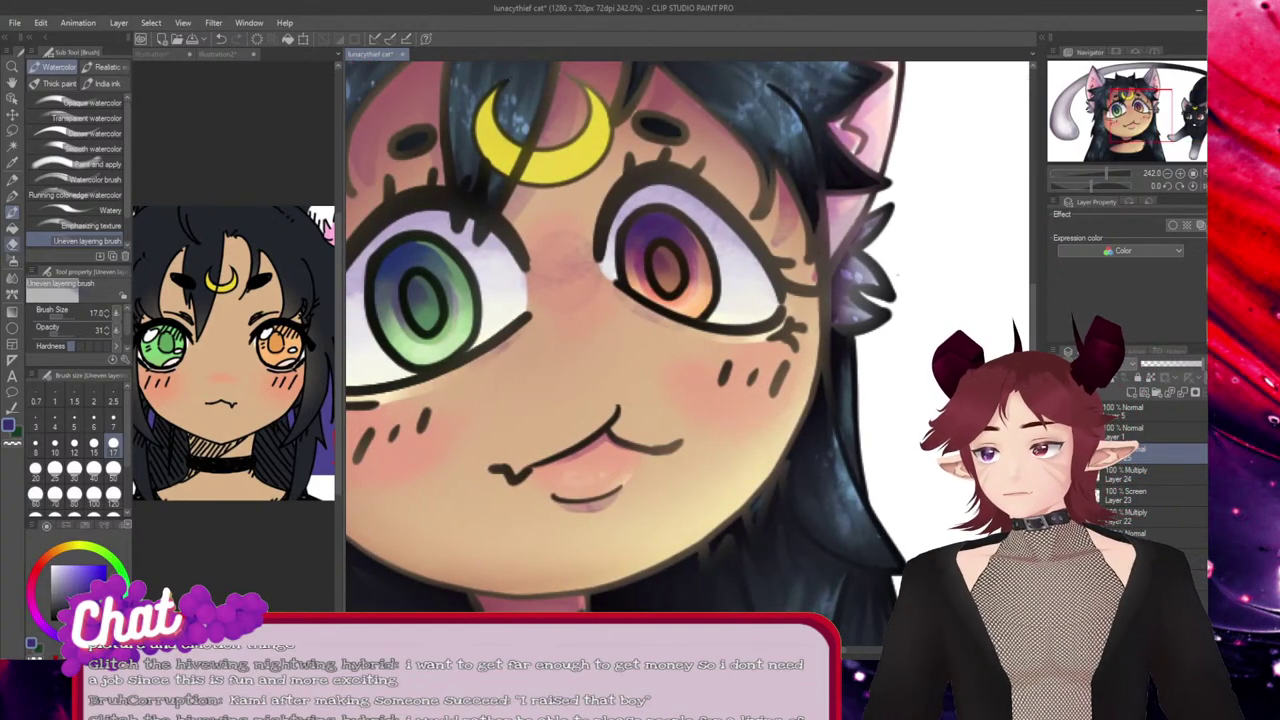
# Clean up the pupil shading with the Hard eraser at size 17 and set the shading layer to Multiply.
pyautogui.click(12, 243)
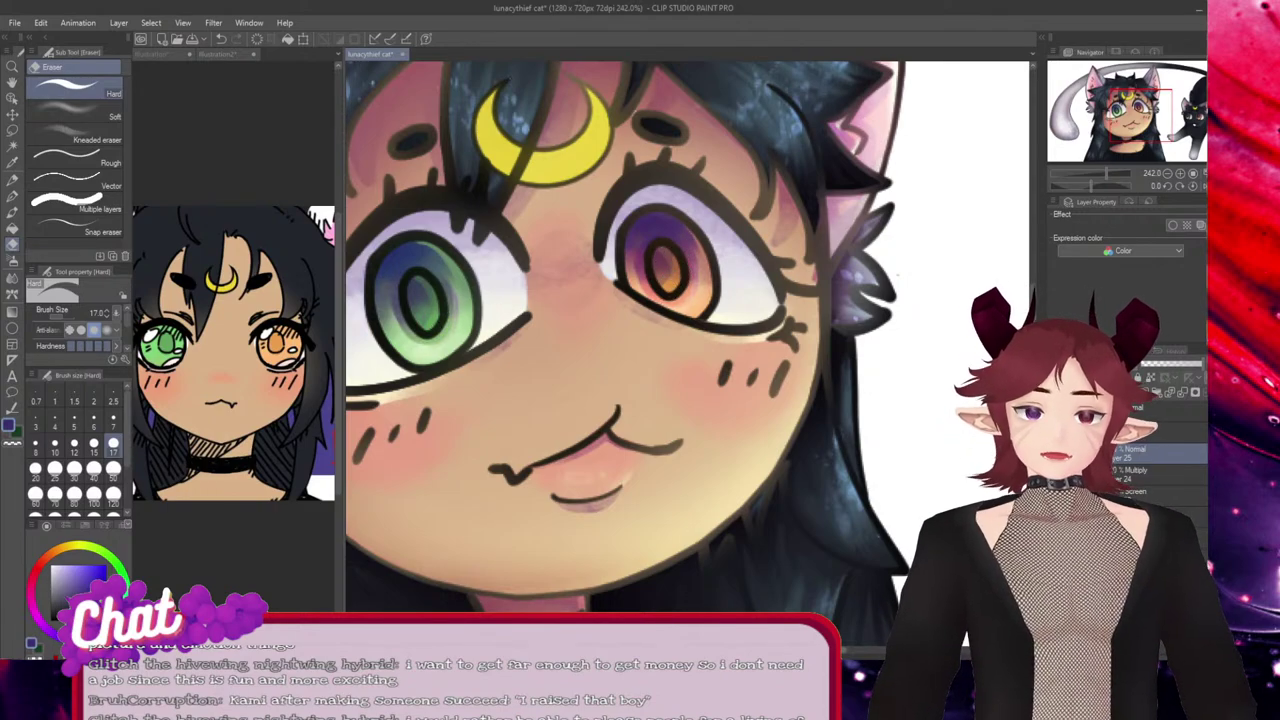
pyautogui.moveTo(1000, 334); pyautogui.dragTo(490, 334)
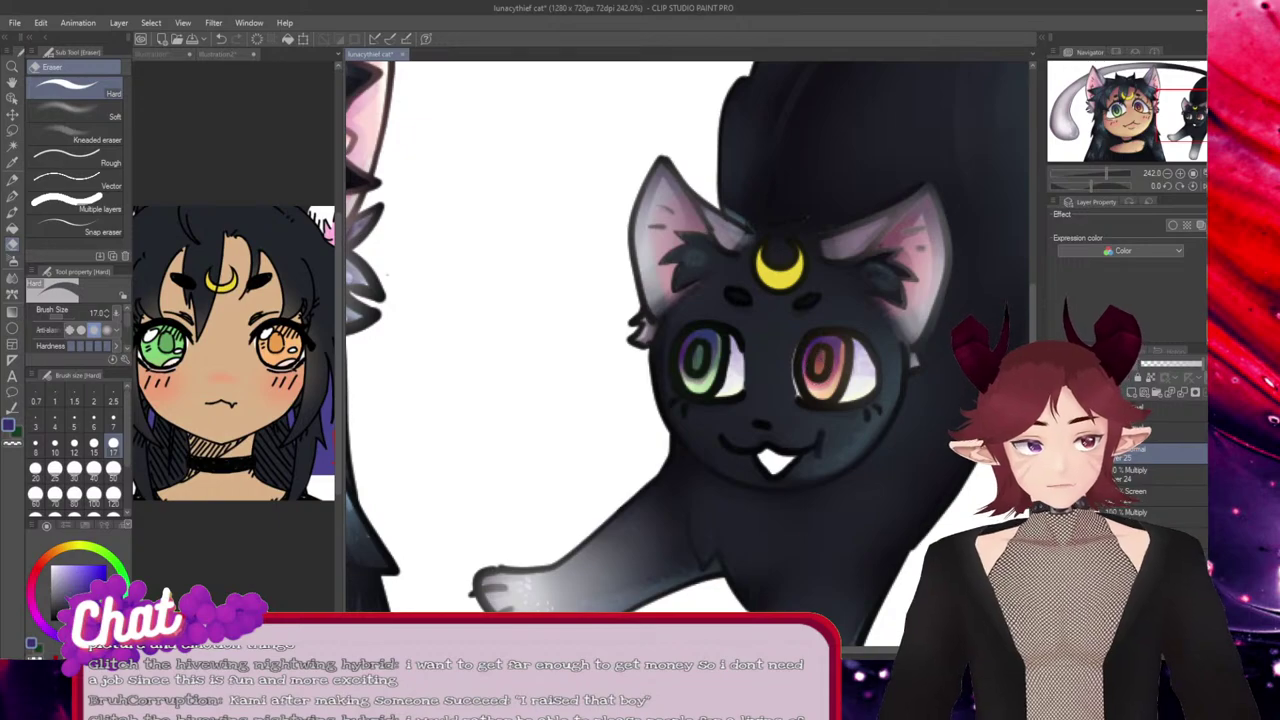
pyautogui.moveTo(388, 275); pyautogui.dragTo(1072, 300)
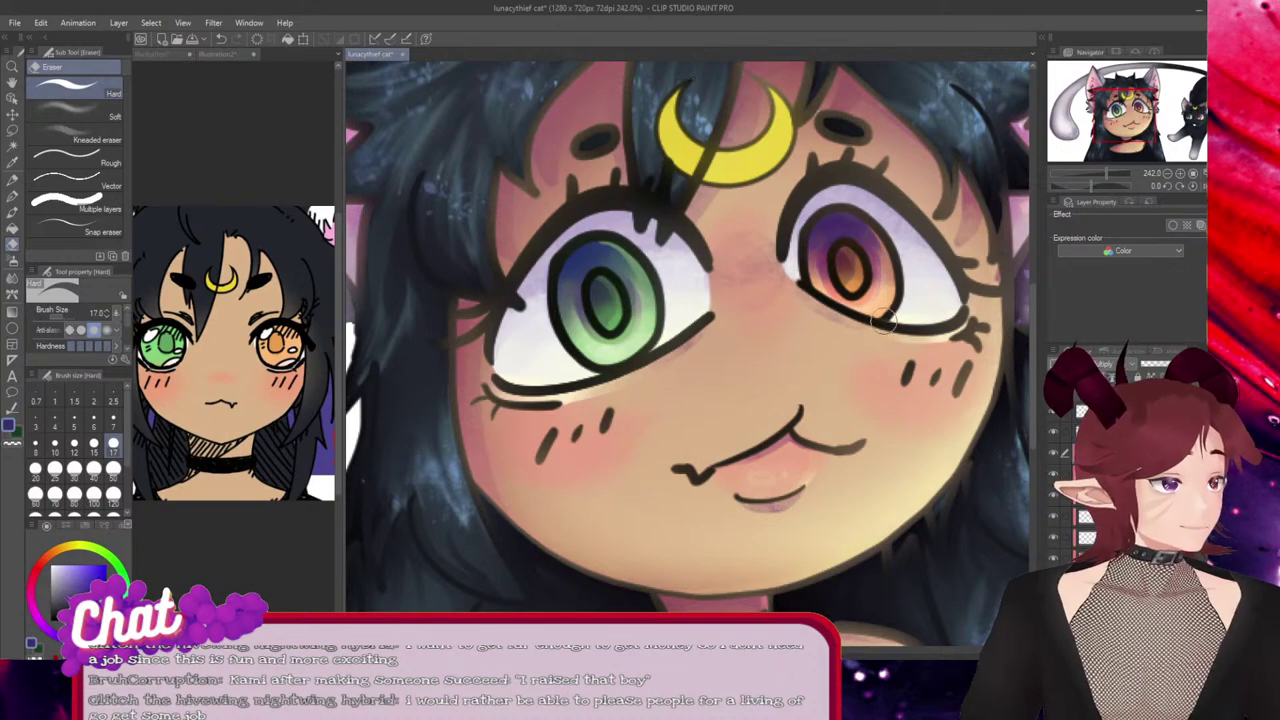
pyautogui.scroll(-5, 834, 404)
pyautogui.scroll(-3, 834, 404)
pyautogui.moveTo(834, 404); pyautogui.dragTo(677, 404)
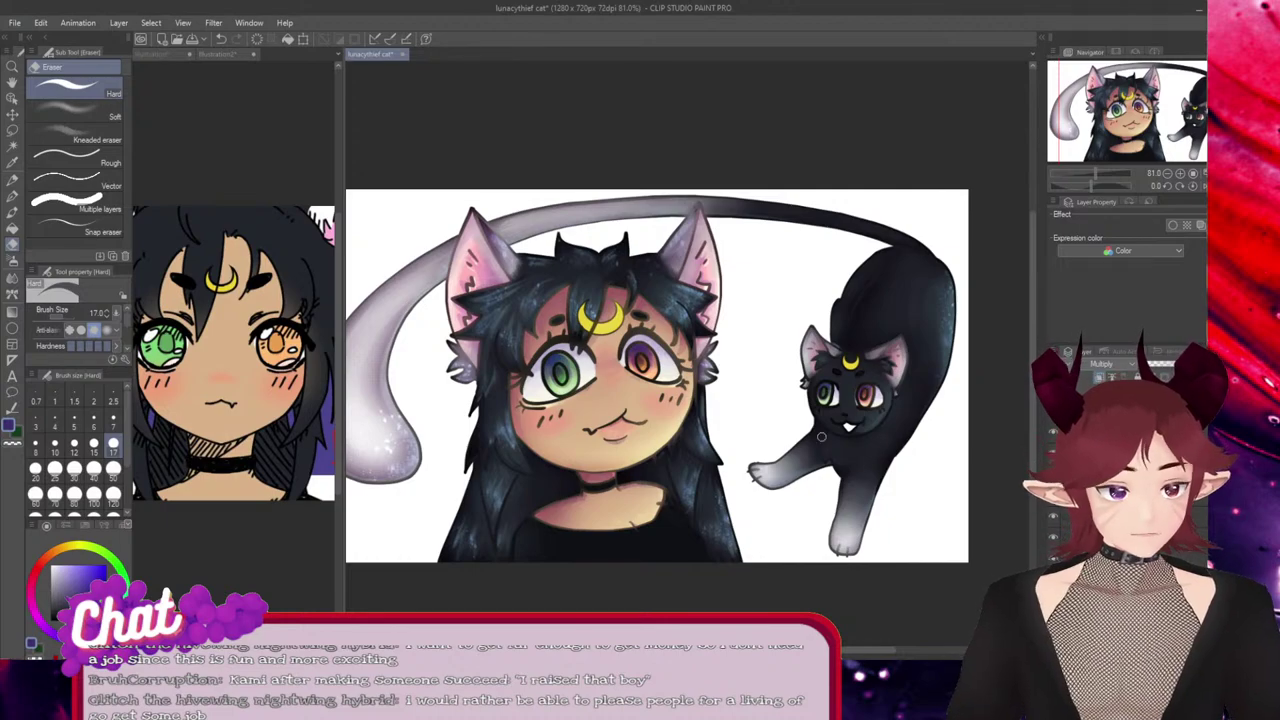
pyautogui.scroll(2, 668, 476)
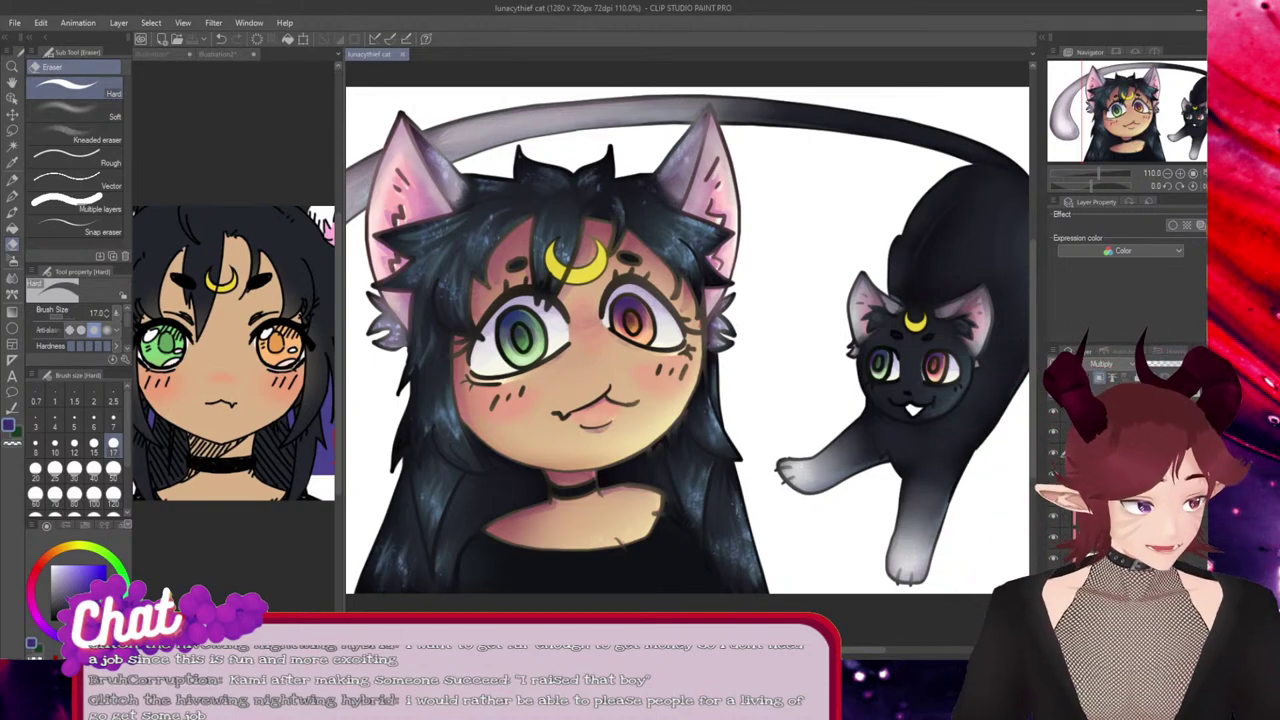
# On a new layer, paint a pale yellow glow into the girl's green and orange irises with the Uneven layering brush.
pyautogui.scroll(3, 689, 404)
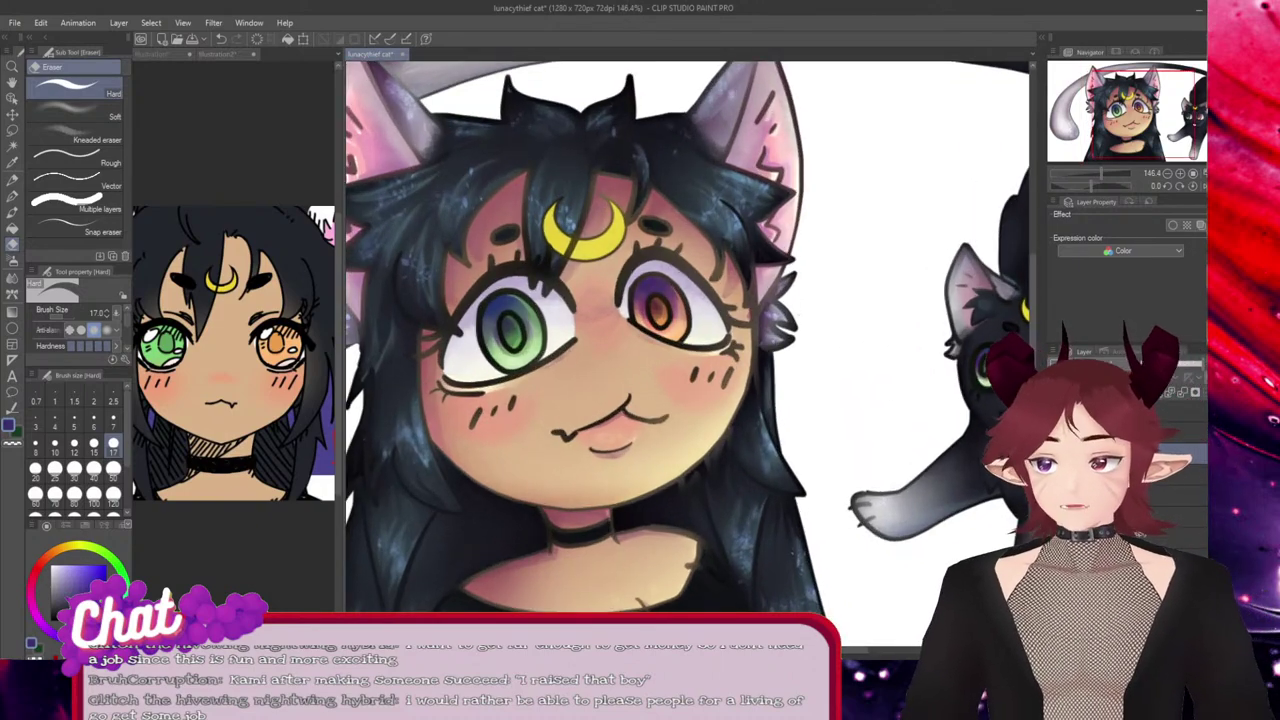
pyautogui.click(60, 548)
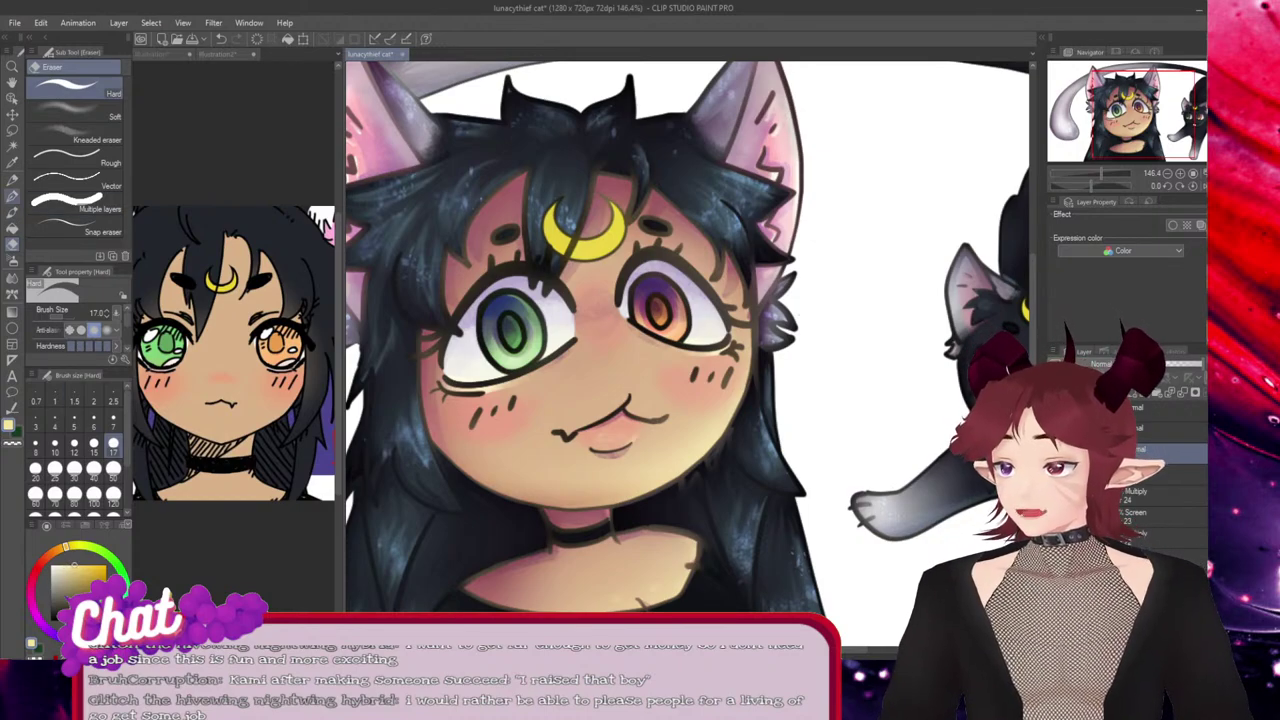
pyautogui.press('b')
pyautogui.scroll(5, 517, 385)
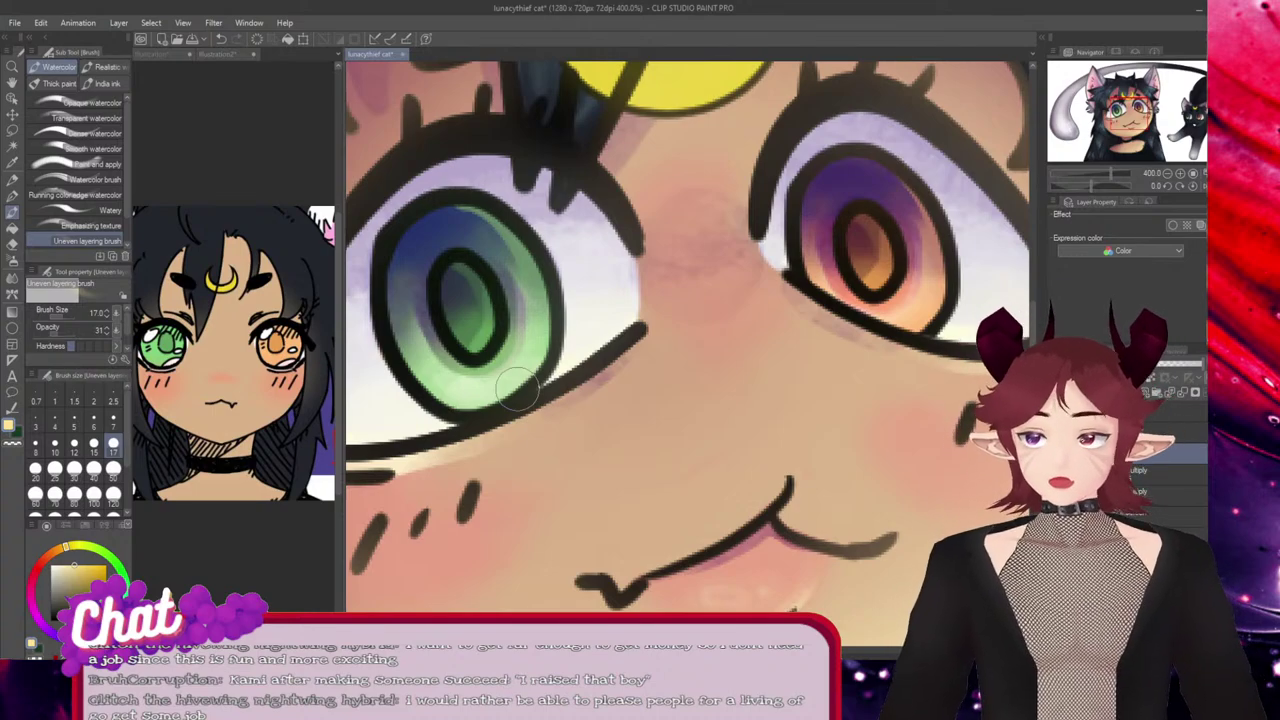
pyautogui.moveTo(439, 386)
pyautogui.mouseDown()
pyautogui.moveTo(417, 365)
pyautogui.moveTo(506, 380)
pyautogui.moveTo(541, 316)
pyautogui.moveTo(460, 401)
pyautogui.moveTo(439, 394)
pyautogui.moveTo(535, 330)
pyautogui.moveTo(542, 290)
pyautogui.moveTo(460, 382)
pyautogui.moveTo(425, 378)
pyautogui.moveTo(416, 353)
pyautogui.moveTo(528, 350)
pyautogui.moveTo(568, 296)
pyautogui.mouseUp()
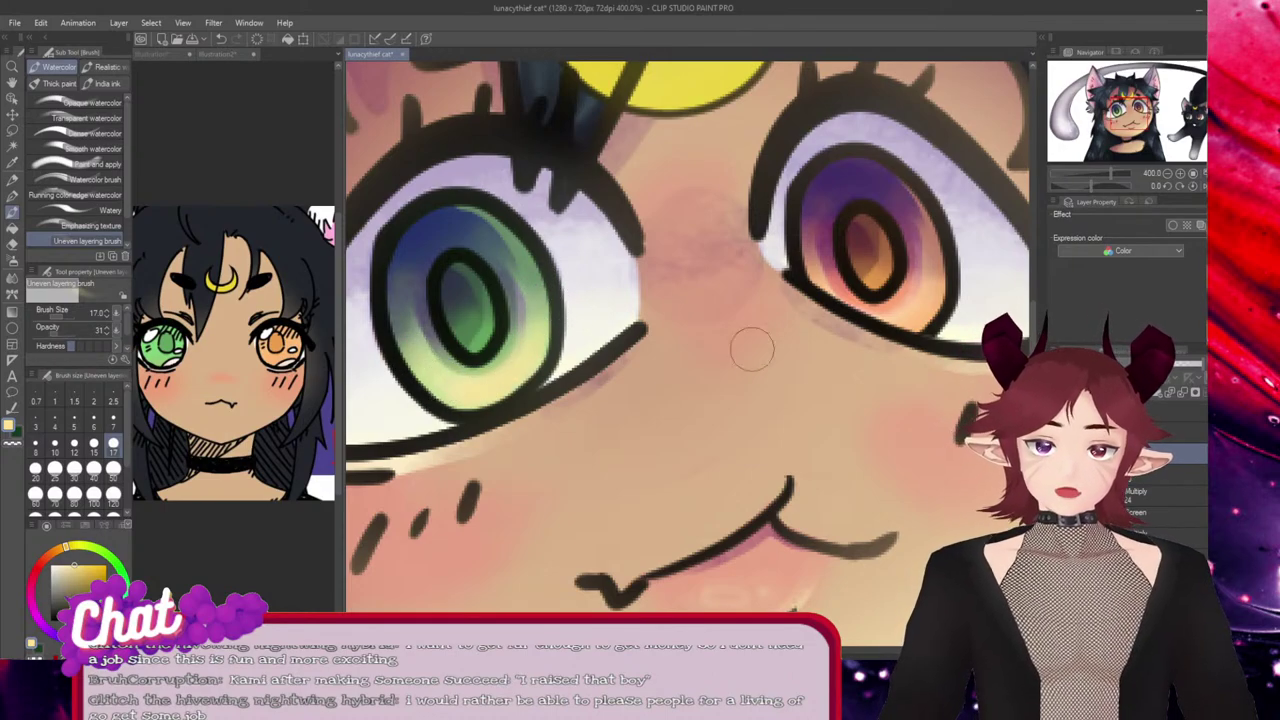
pyautogui.moveTo(935, 298)
pyautogui.mouseDown()
pyautogui.moveTo(879, 315)
pyautogui.moveTo(938, 281)
pyautogui.moveTo(929, 300)
pyautogui.moveTo(876, 308)
pyautogui.mouseUp()
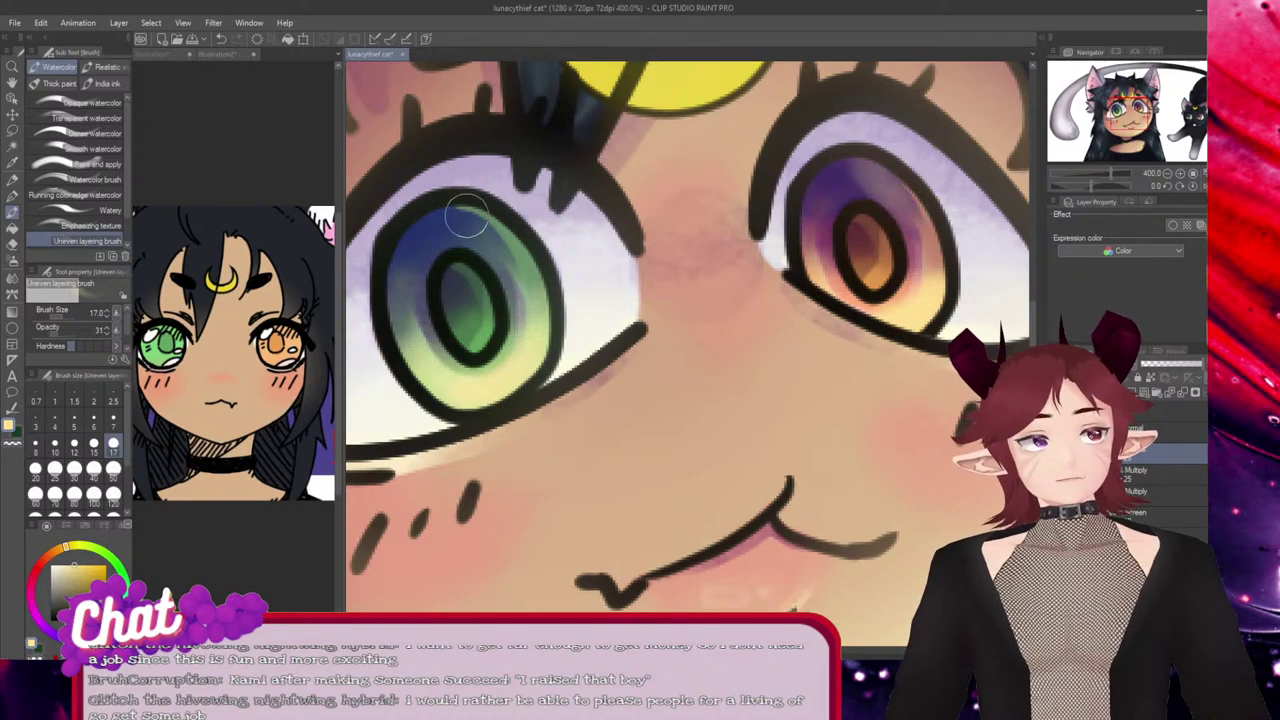
pyautogui.moveTo(506, 233)
pyautogui.mouseDown()
pyautogui.moveTo(458, 219)
pyautogui.moveTo(512, 226)
pyautogui.moveTo(503, 262)
pyautogui.mouseUp()
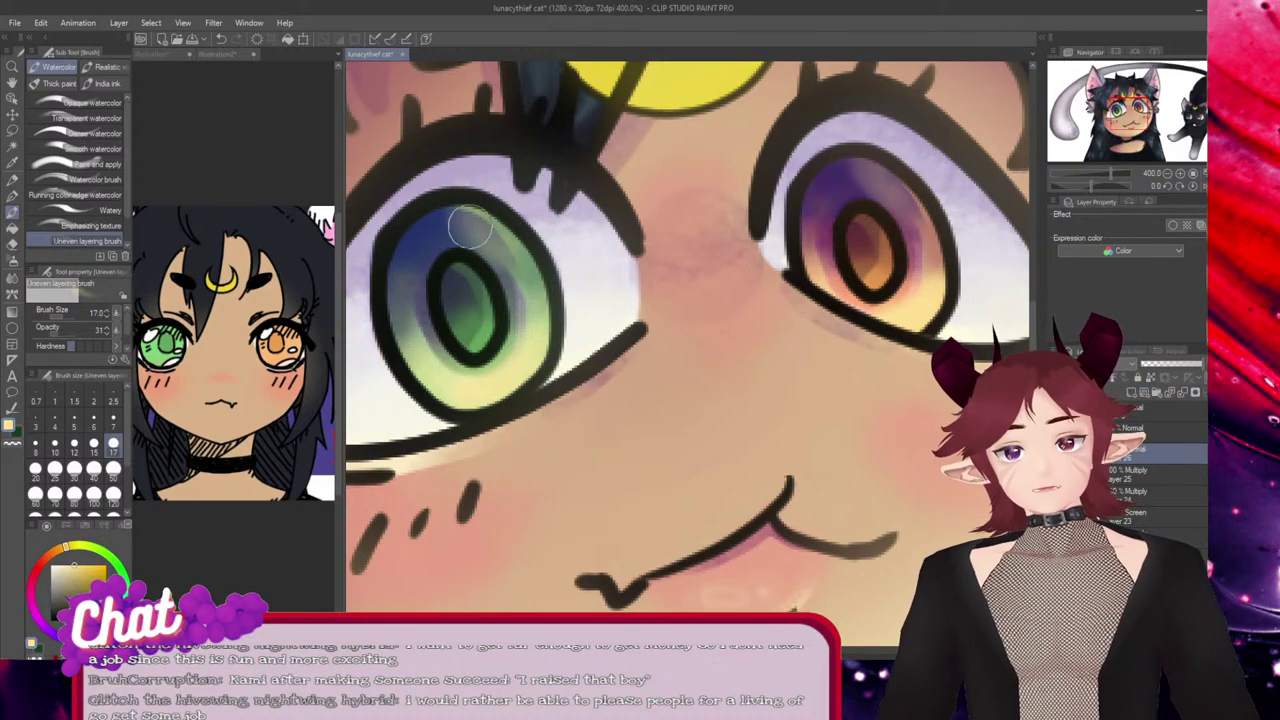
# Paint the same pale yellow glow into the lower irises of the black cat's eyes.
pyautogui.scroll(-1, 546, 386)
pyautogui.scroll(-6, 546, 388)
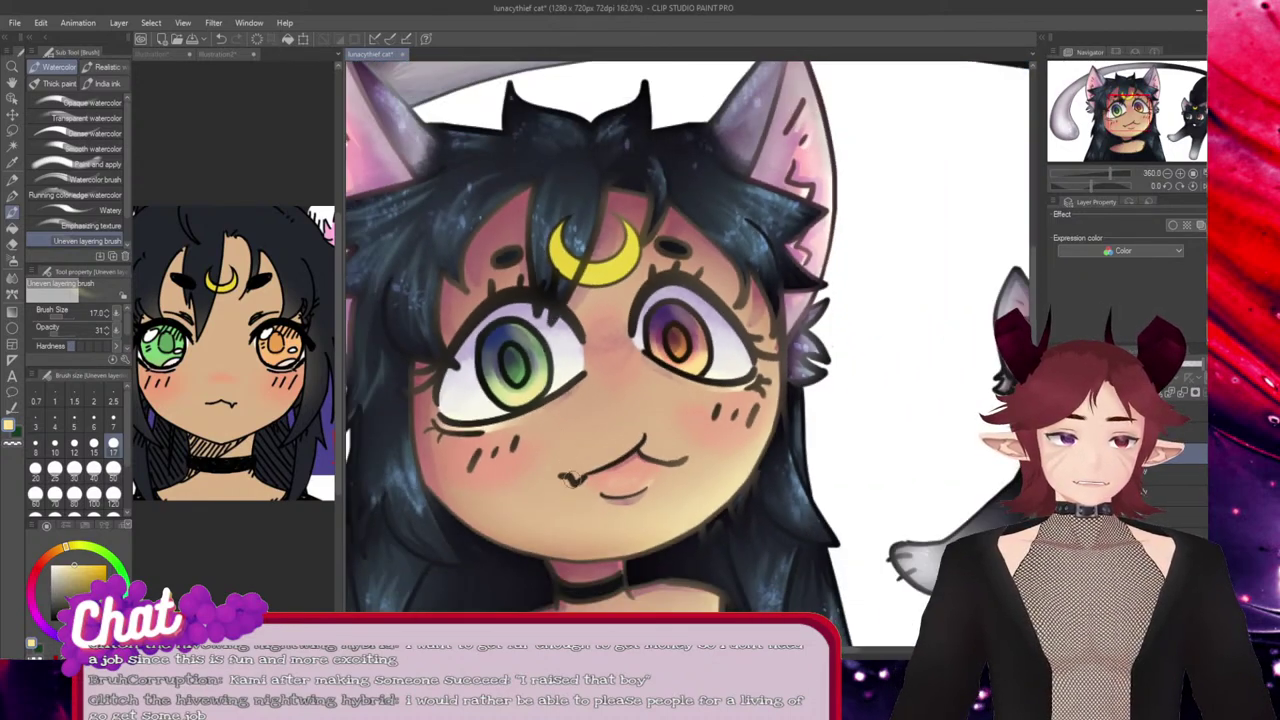
pyautogui.moveTo(928, 376); pyautogui.dragTo(408, 359)
pyautogui.scroll(4, 440, 362)
pyautogui.scroll(2, 462, 455)
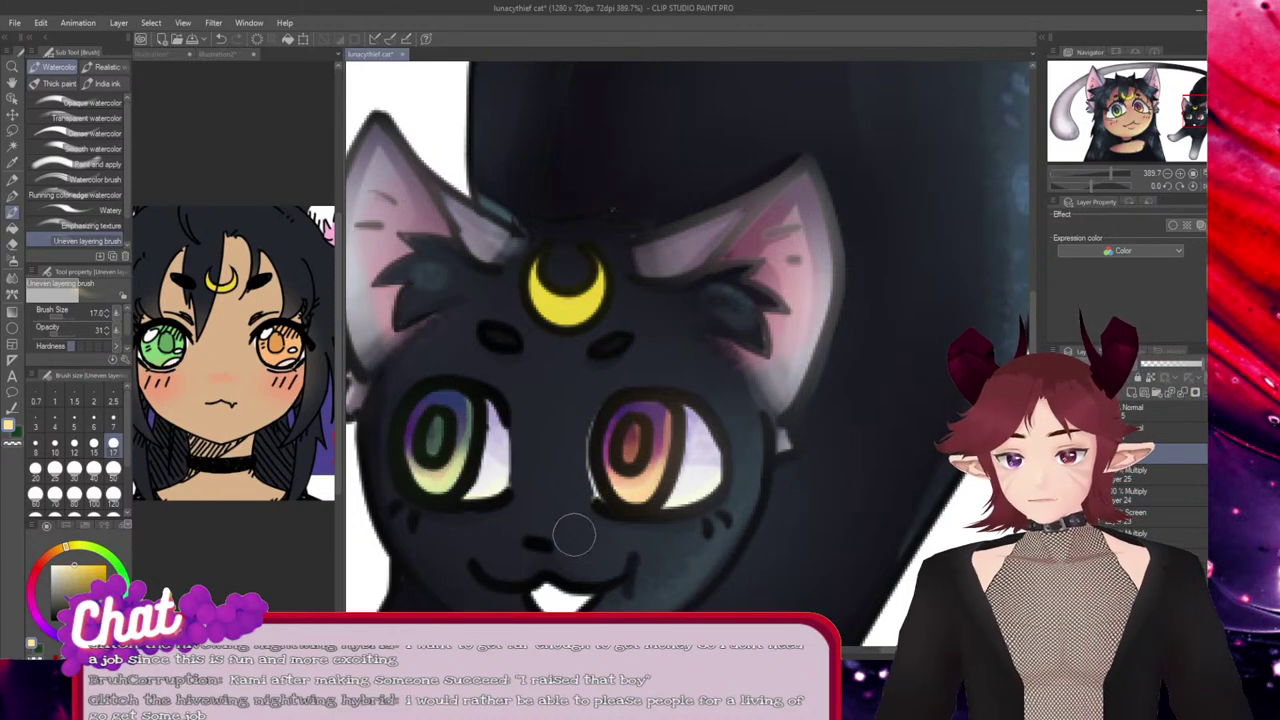
pyautogui.scroll(-8, 587, 391)
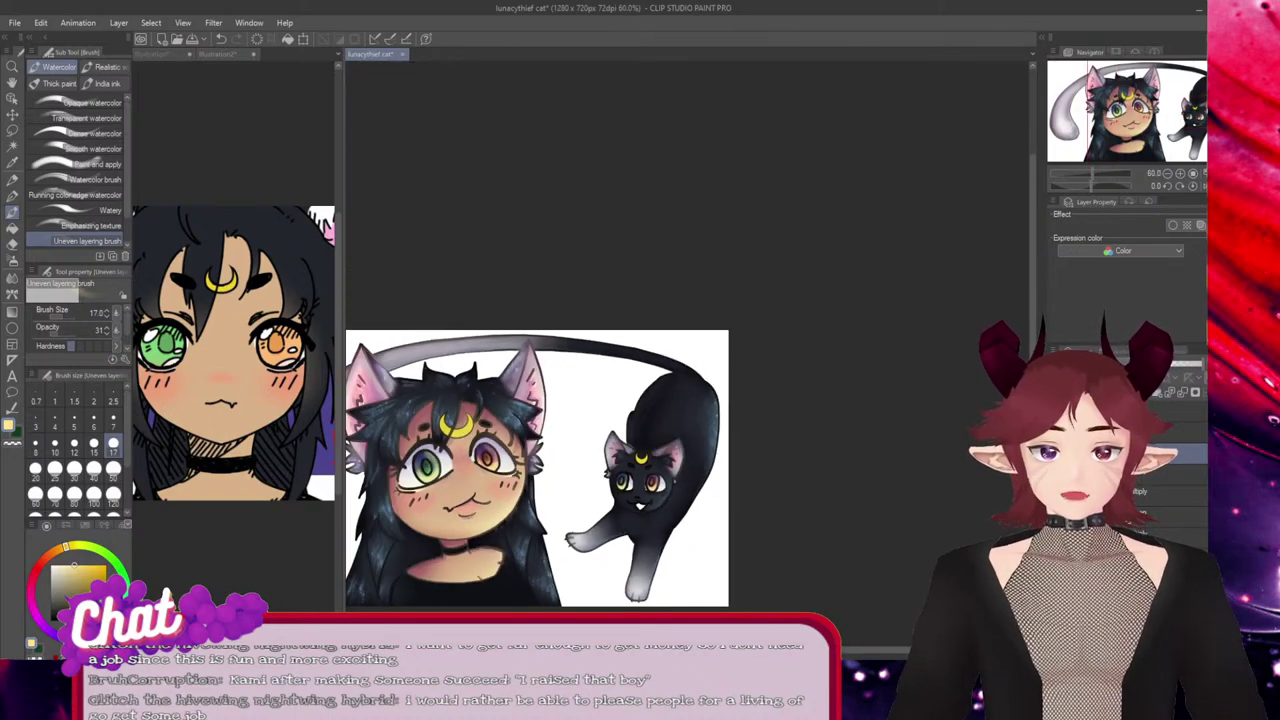
pyautogui.scroll(5, 713, 505)
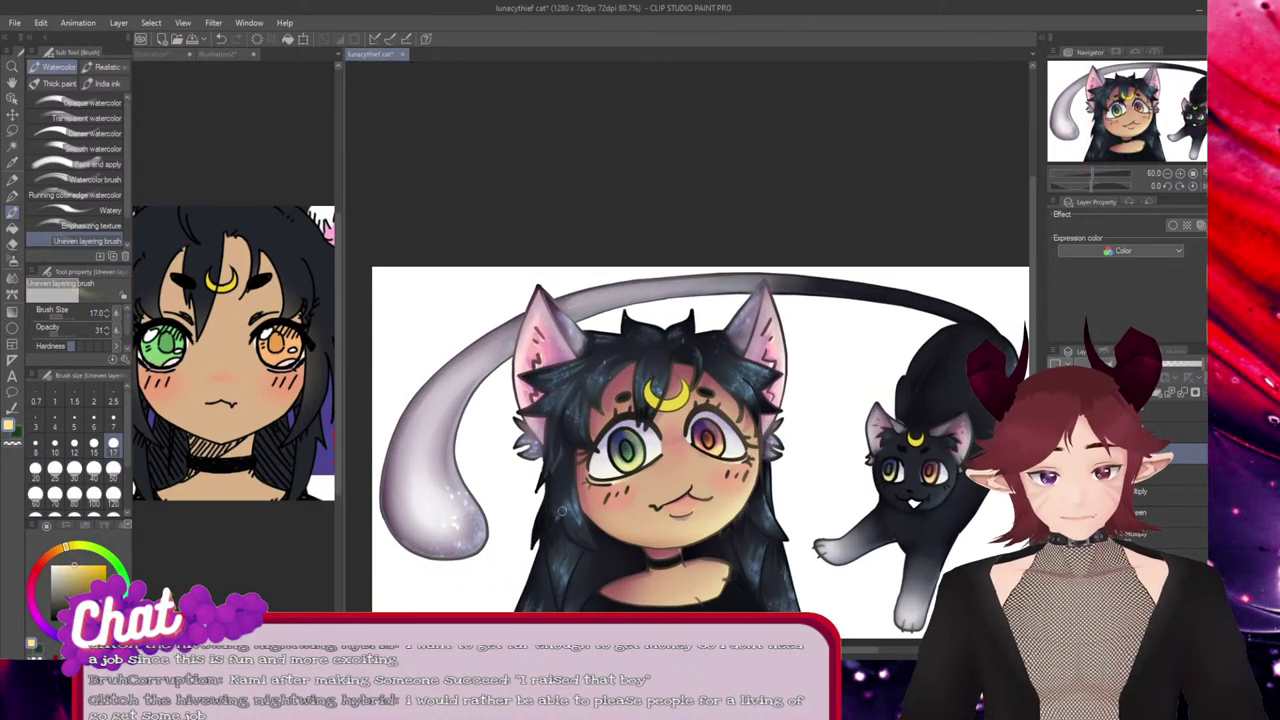
pyautogui.scroll(4, 713, 505)
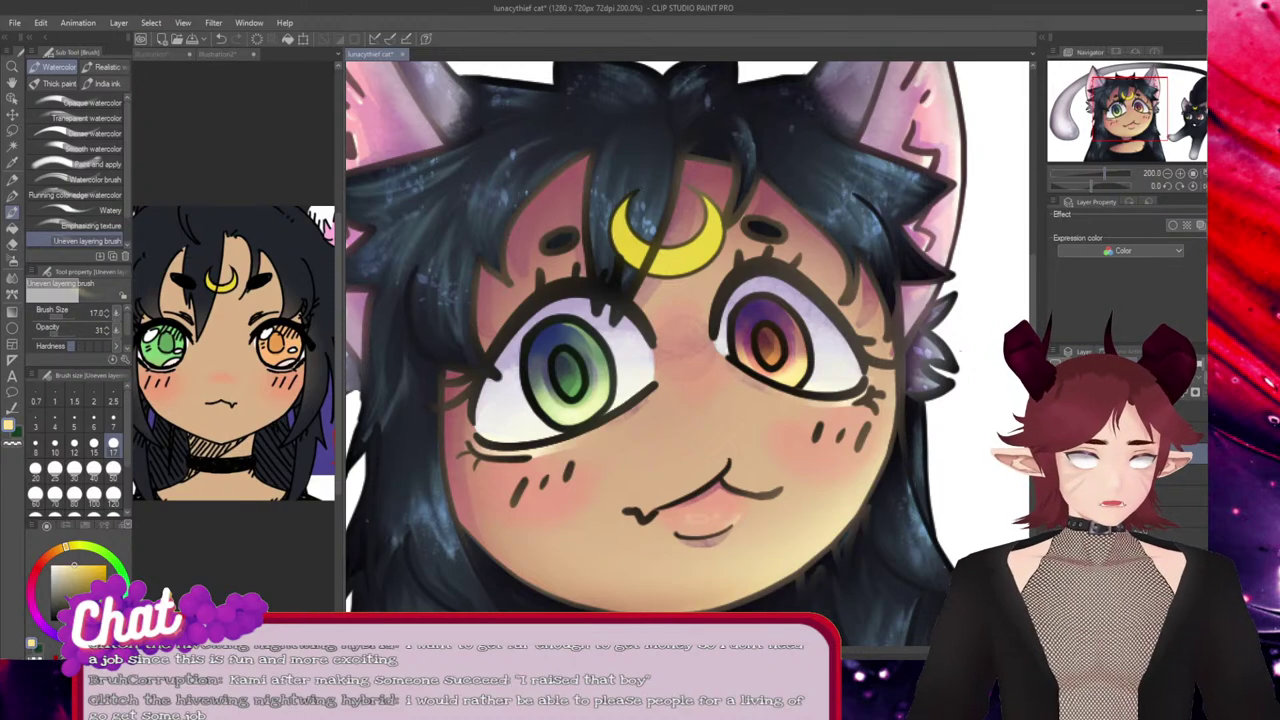
pyautogui.scroll(3, 907, 311)
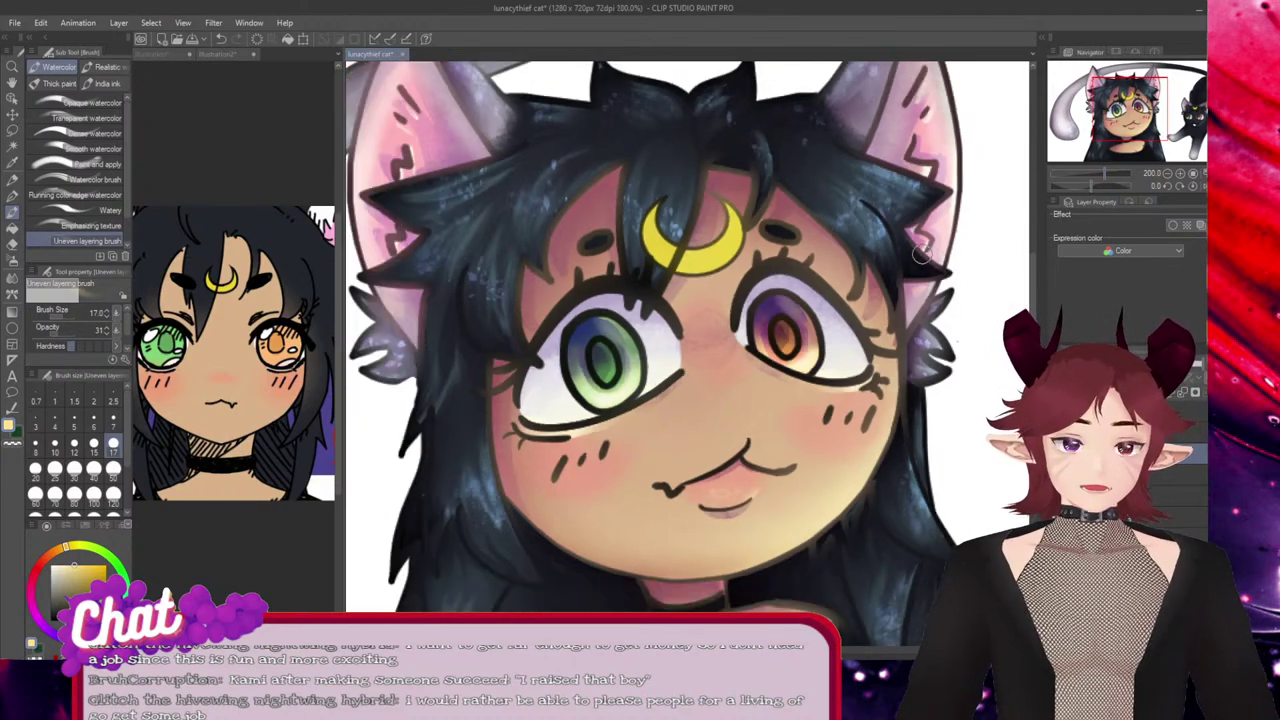
pyautogui.scroll(1, 907, 311)
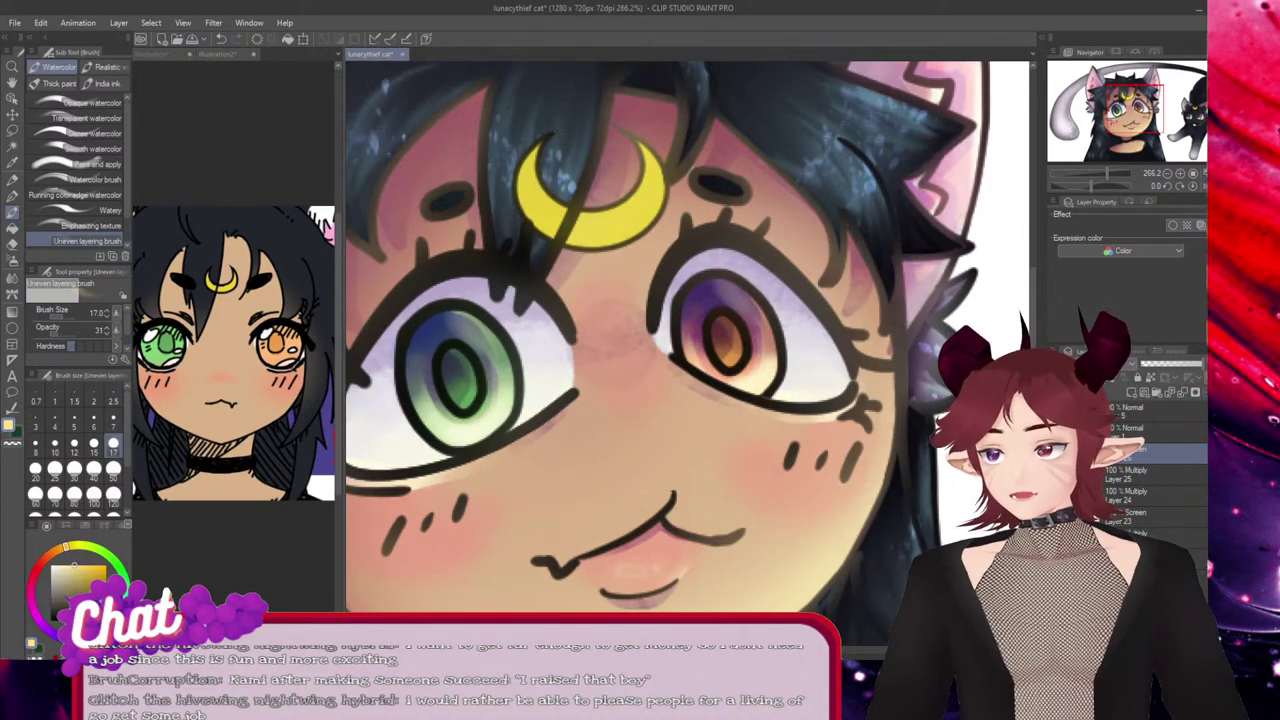
# Switch to the Kneaded eraser, compare the eye glow on both characters, and save the illustration.
pyautogui.press('e')
pyautogui.click(97, 139)
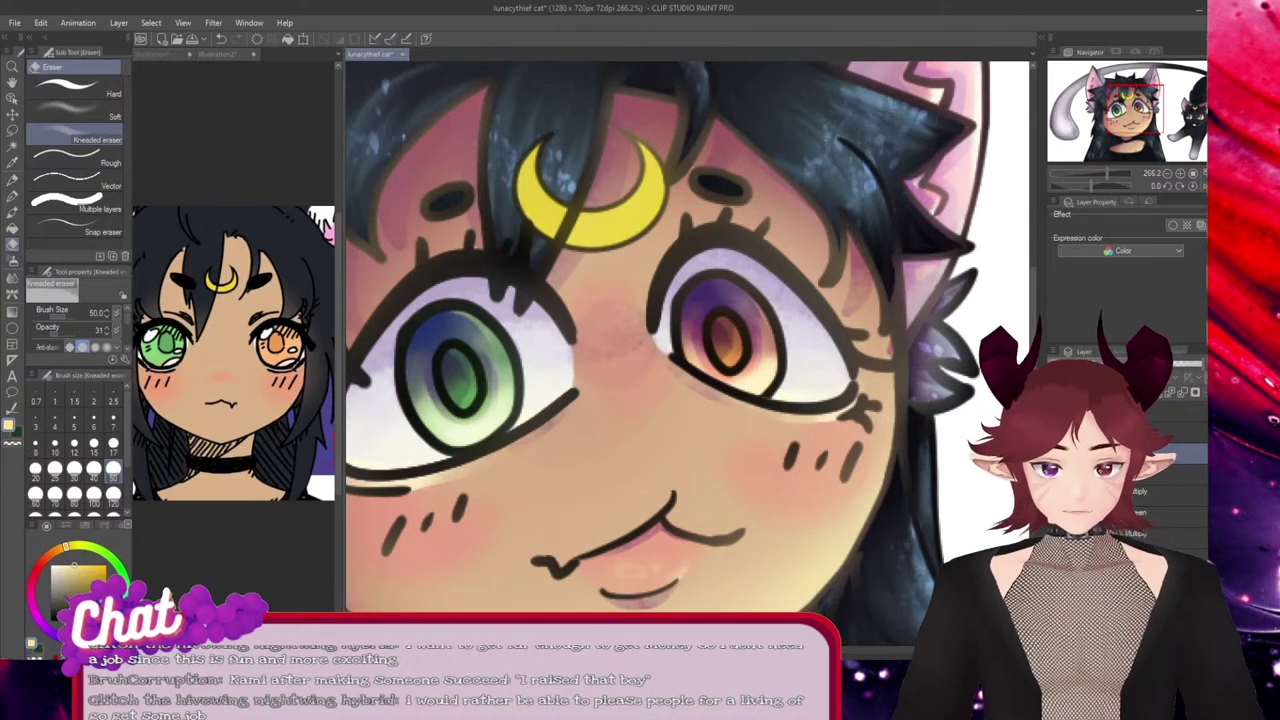
pyautogui.moveTo(700, 652)
pyautogui.mouseDown()
pyautogui.moveTo(852, 652)
pyautogui.moveTo(840, 652)
pyautogui.mouseUp()
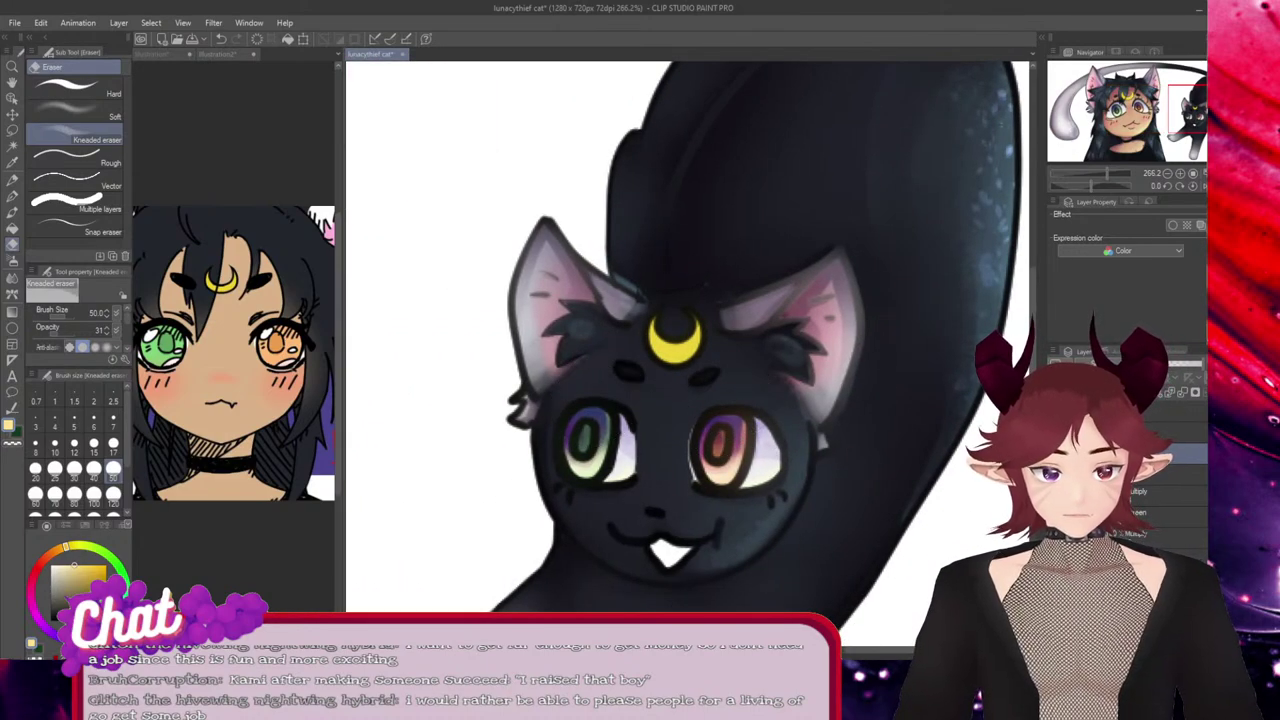
pyautogui.moveTo(852, 652); pyautogui.dragTo(700, 652)
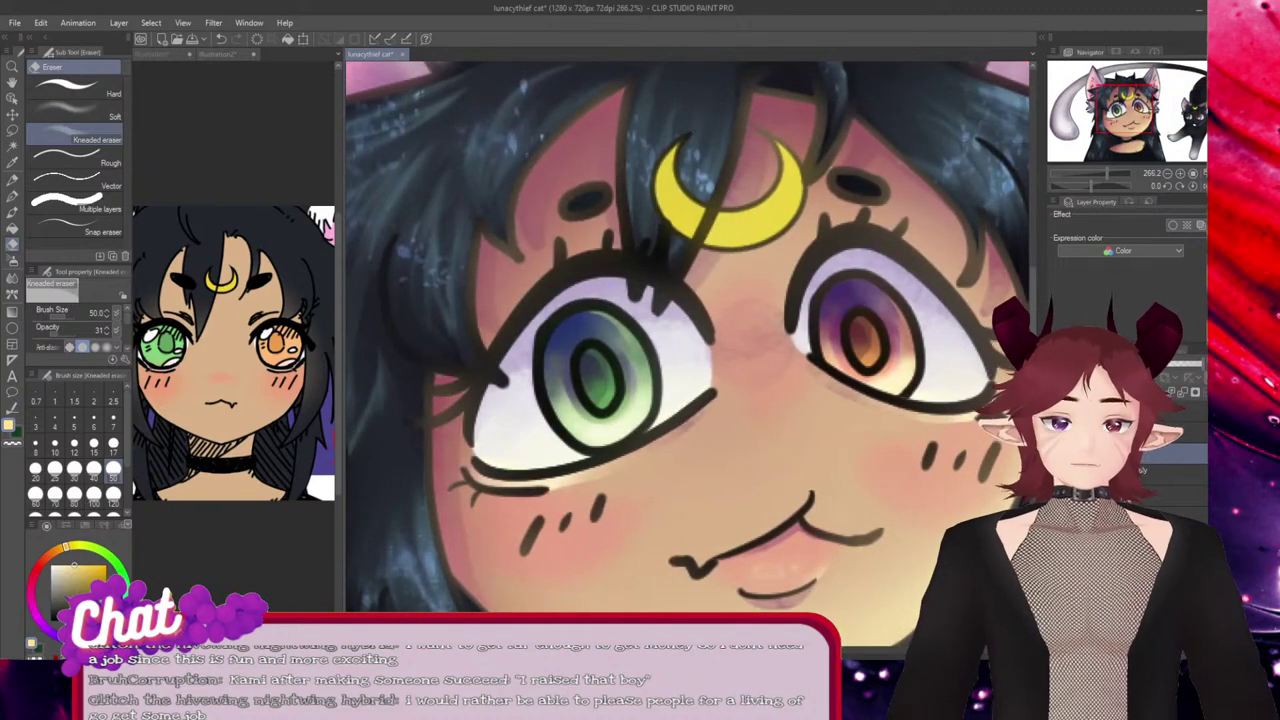
pyautogui.scroll(-3, 779, 365)
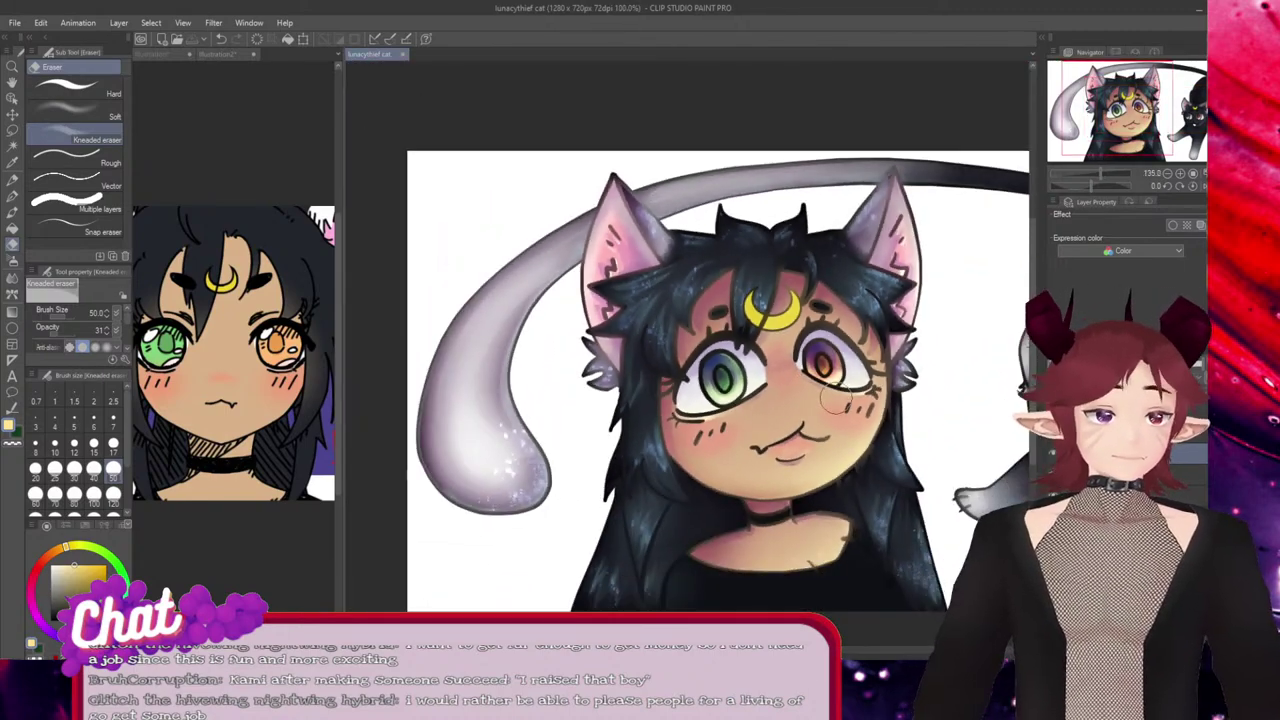
pyautogui.hotkey('ctrl', 's')
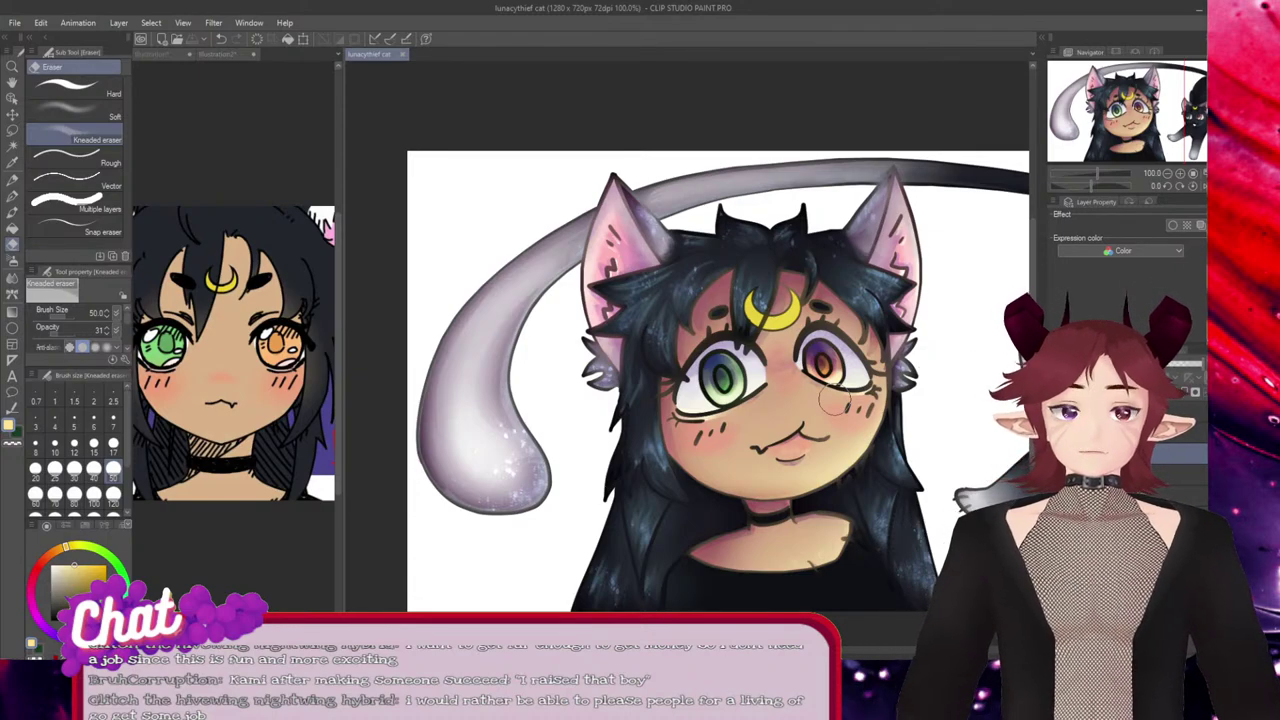
pyautogui.scroll(2, 835, 400)
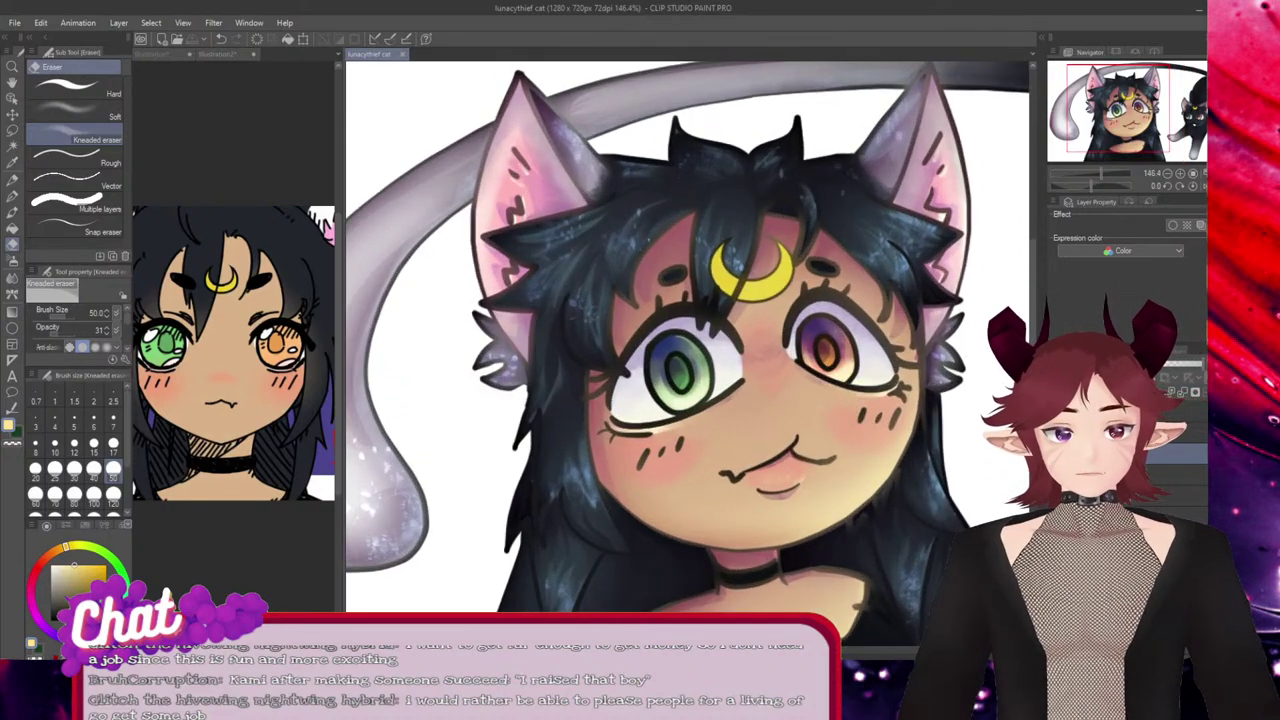
# On a new layer, paint dark red shading down the right shoulder of the girl's black shirt with the Turnip pen at size 8.
pyautogui.hscroll(2, 688, 351)
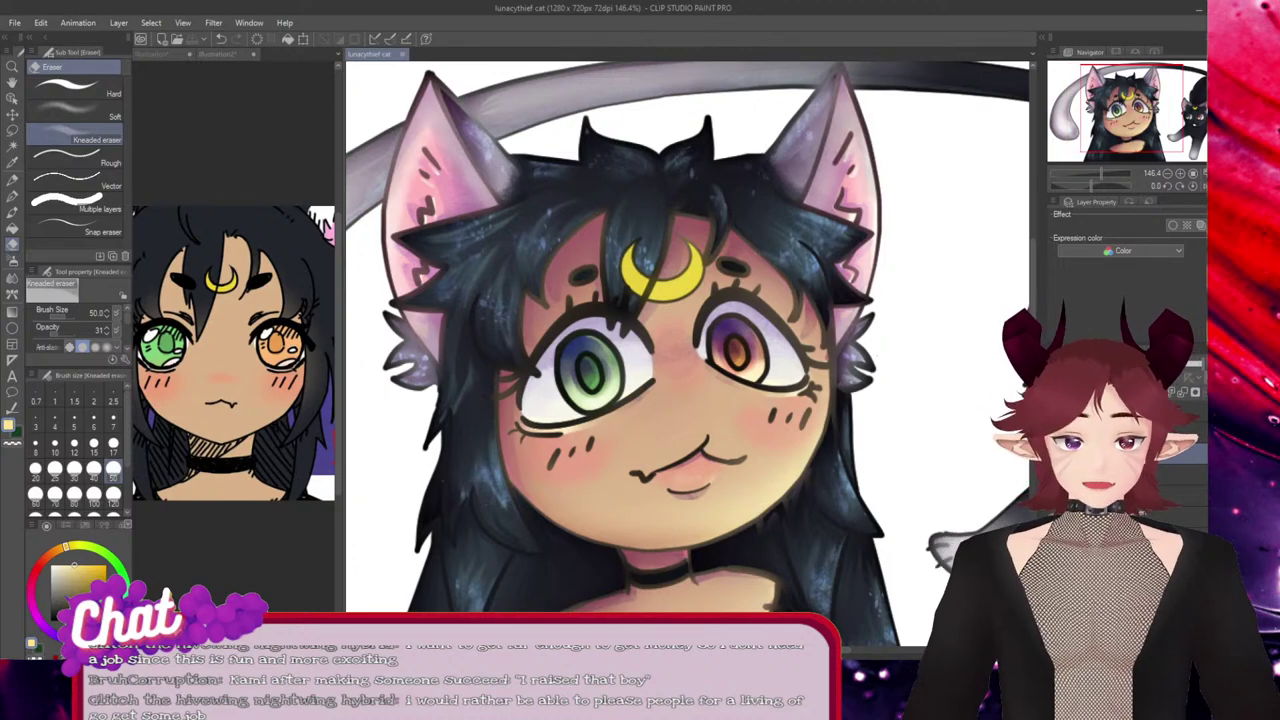
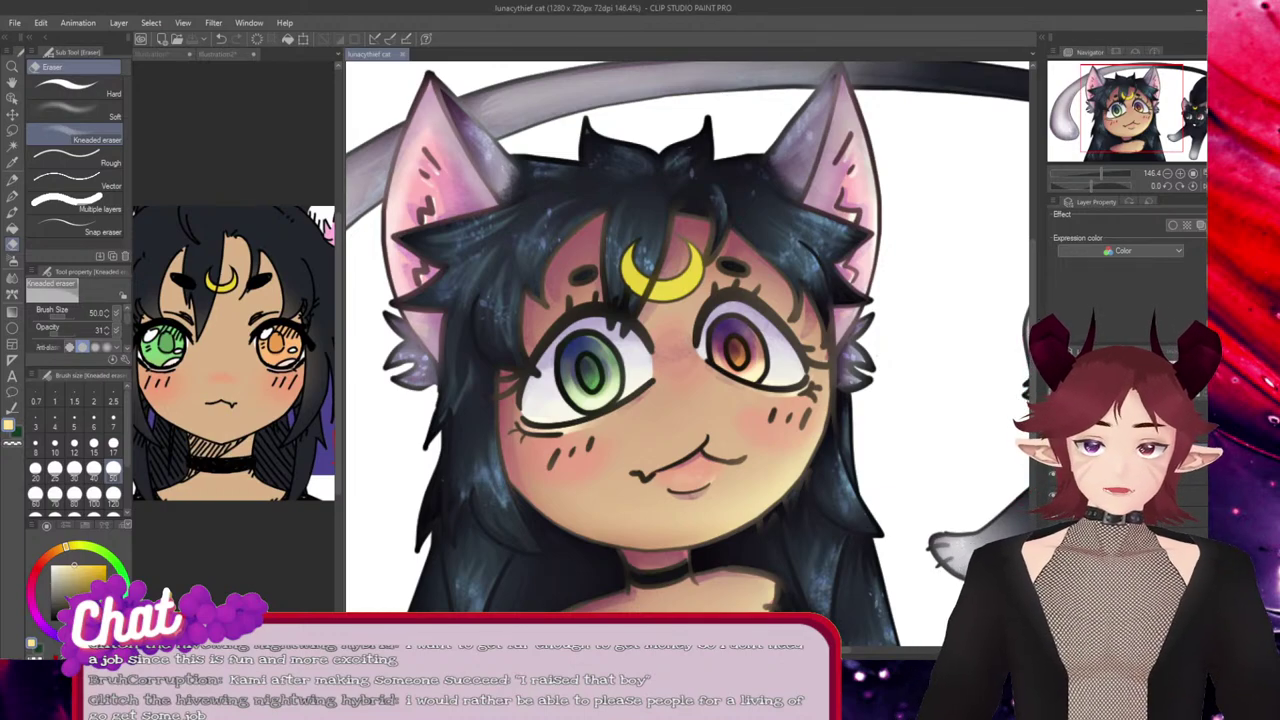
pyautogui.scroll(-2, 900, 455)
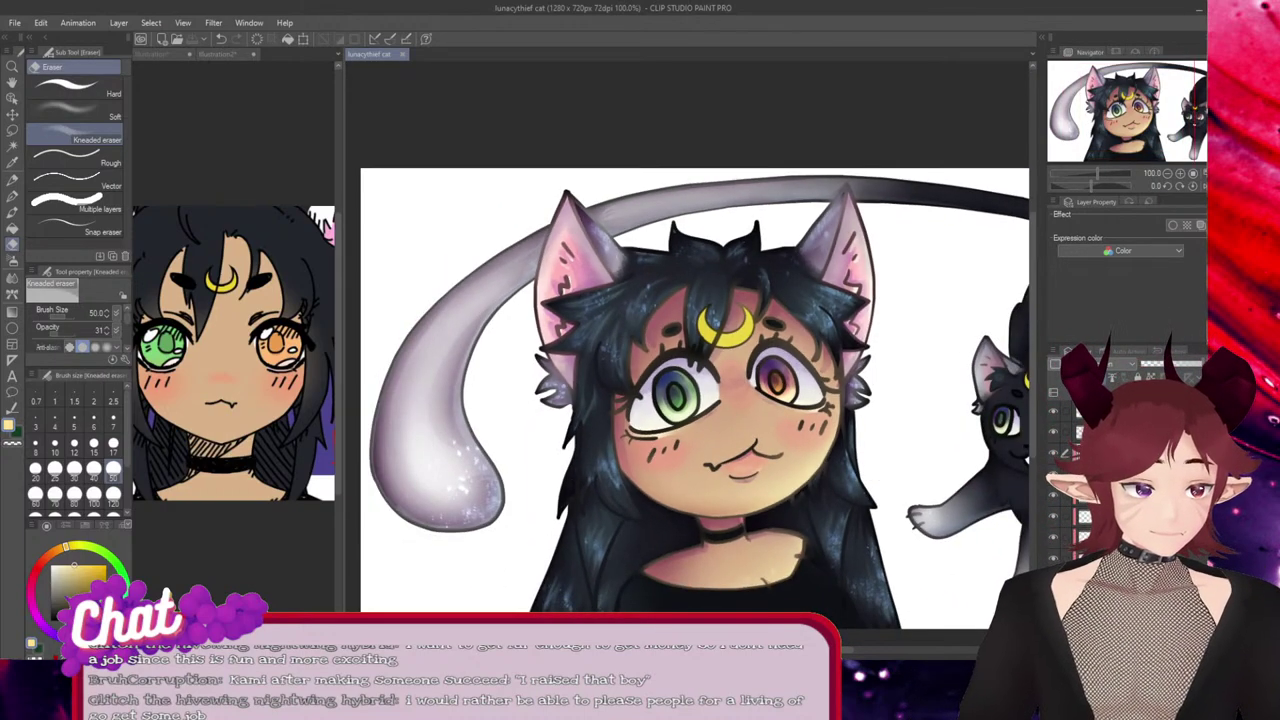
pyautogui.moveTo(1032, 330); pyautogui.dragTo(1032, 408)
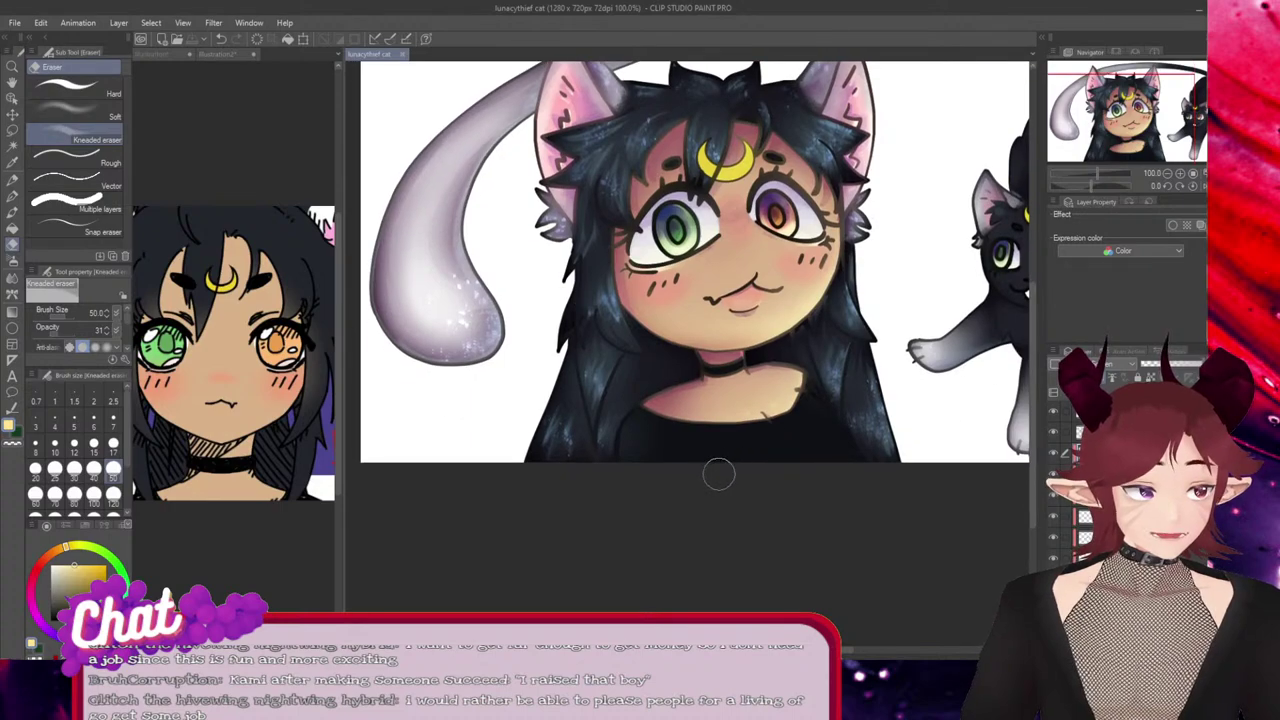
pyautogui.scroll(2, 730, 468)
pyautogui.scroll(3, 776, 473)
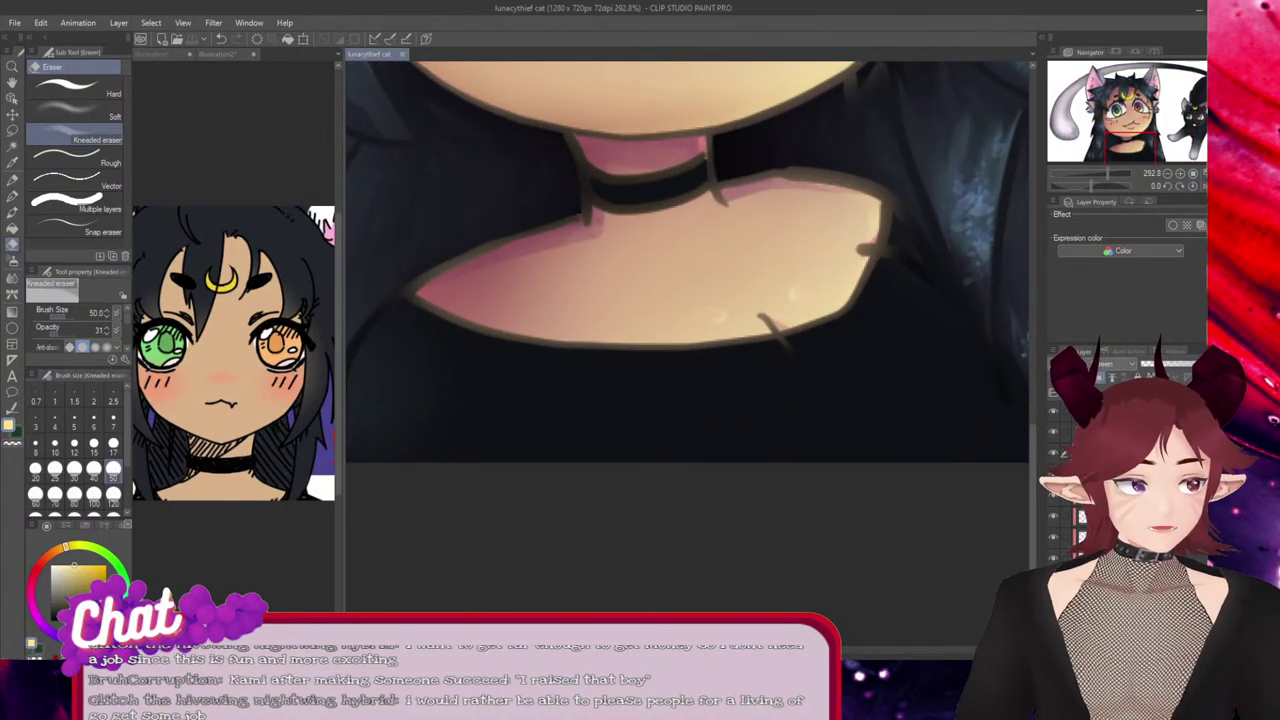
pyautogui.scroll(-2, 514, 434)
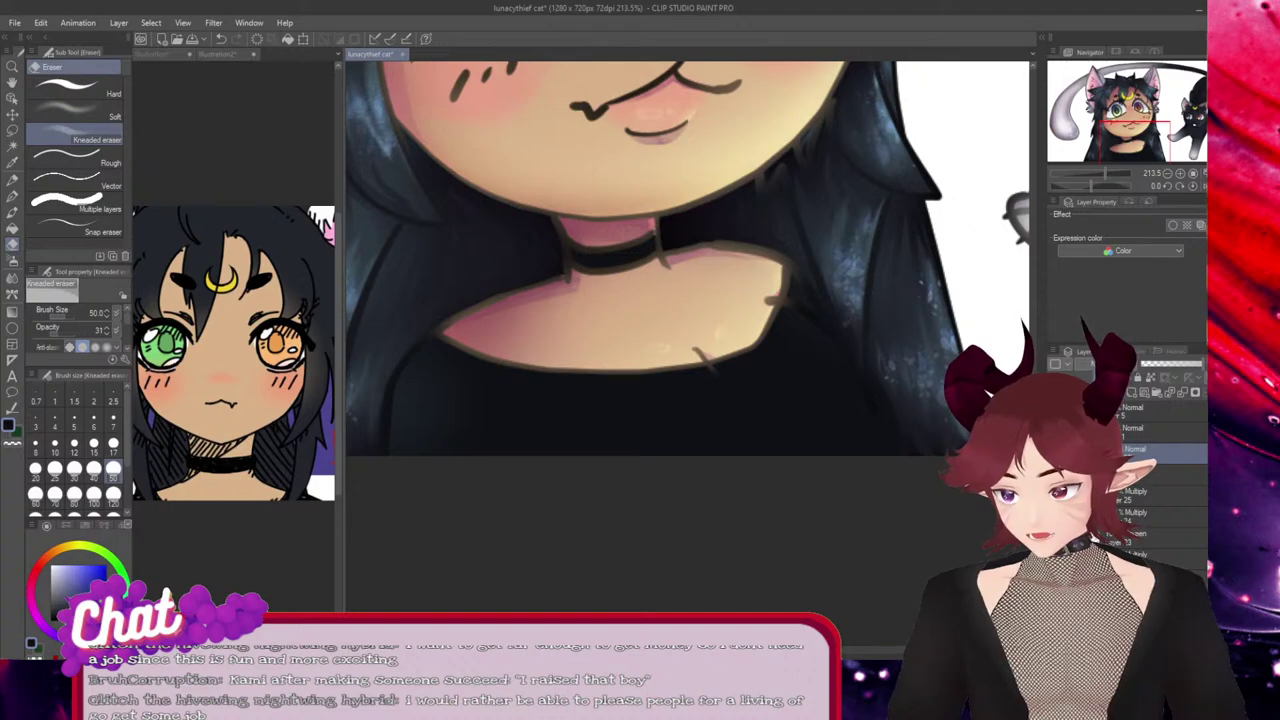
pyautogui.click(31, 588)
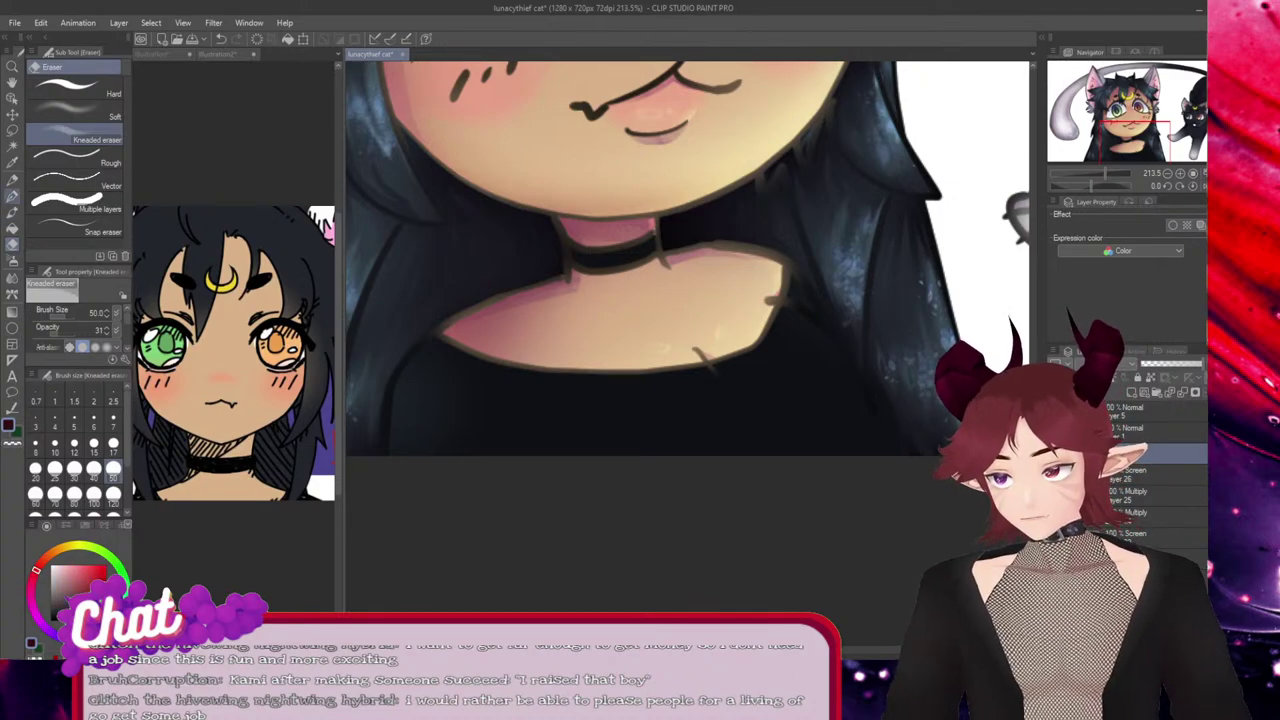
pyautogui.press('p')
pyautogui.scroll(2, 551, 409)
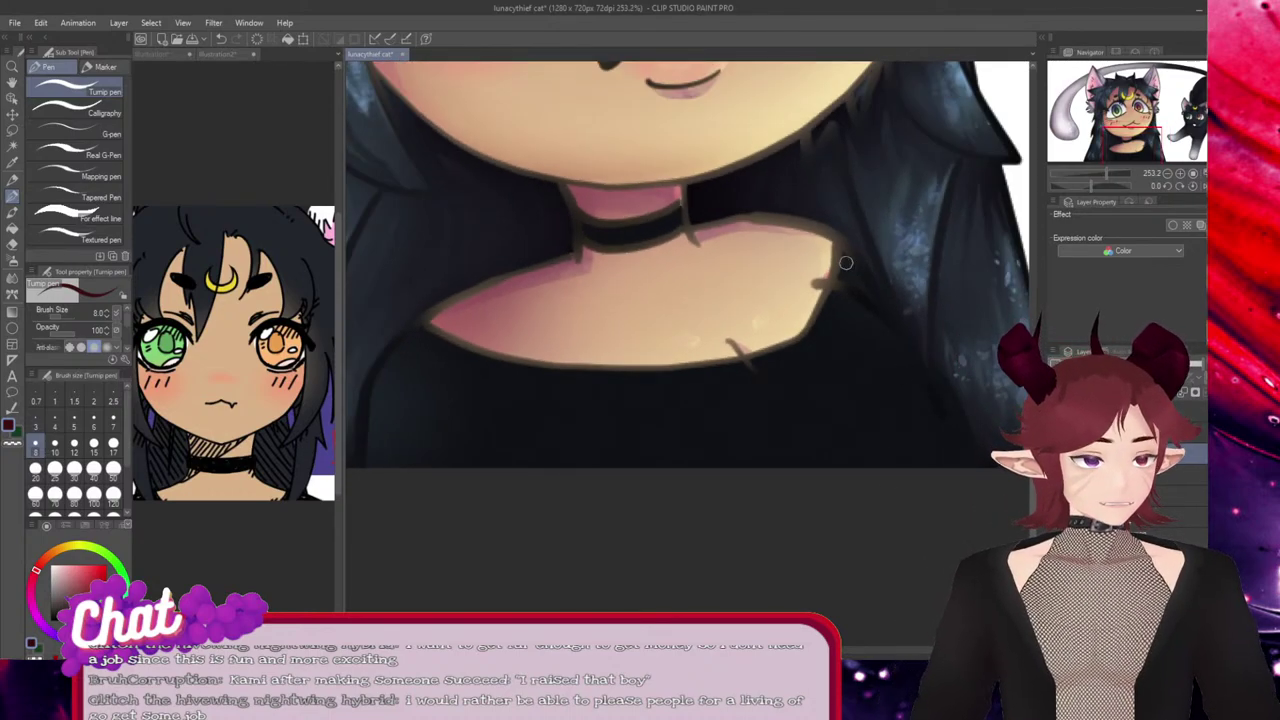
pyautogui.moveTo(845, 277)
pyautogui.mouseDown()
pyautogui.moveTo(842, 263)
pyautogui.moveTo(864, 291)
pyautogui.mouseUp()
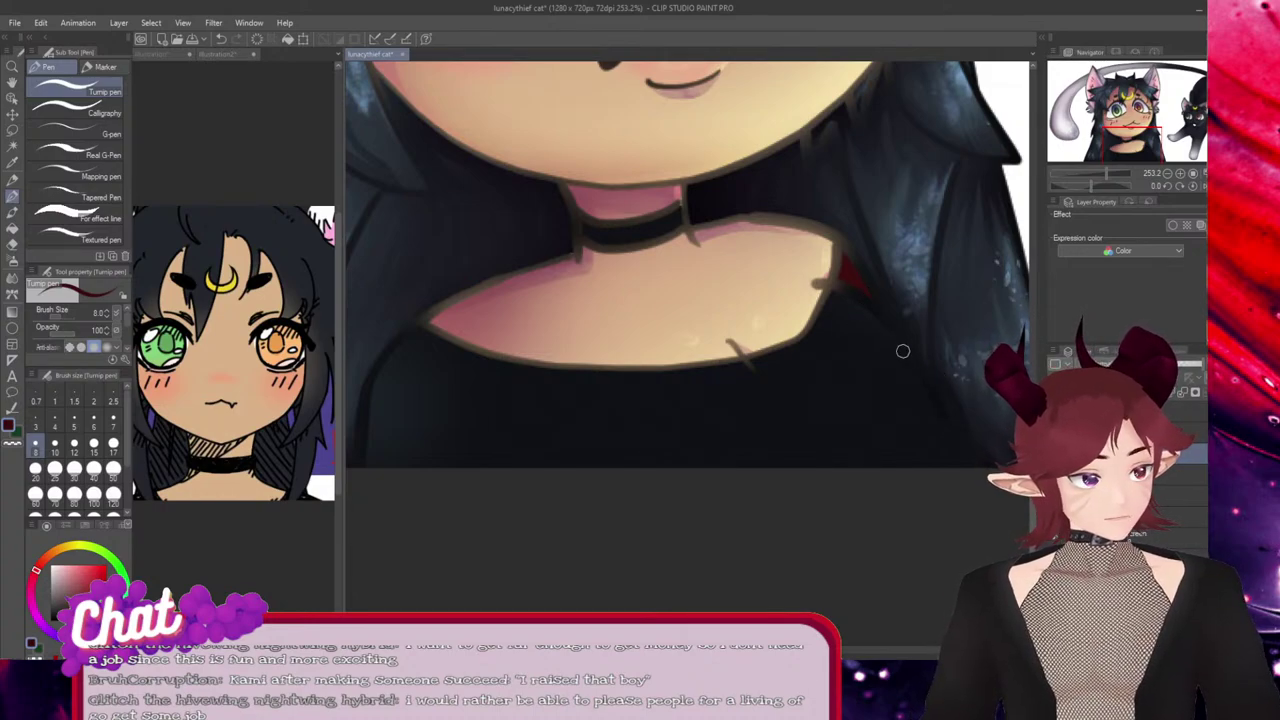
pyautogui.moveTo(877, 307); pyautogui.dragTo(928, 408)
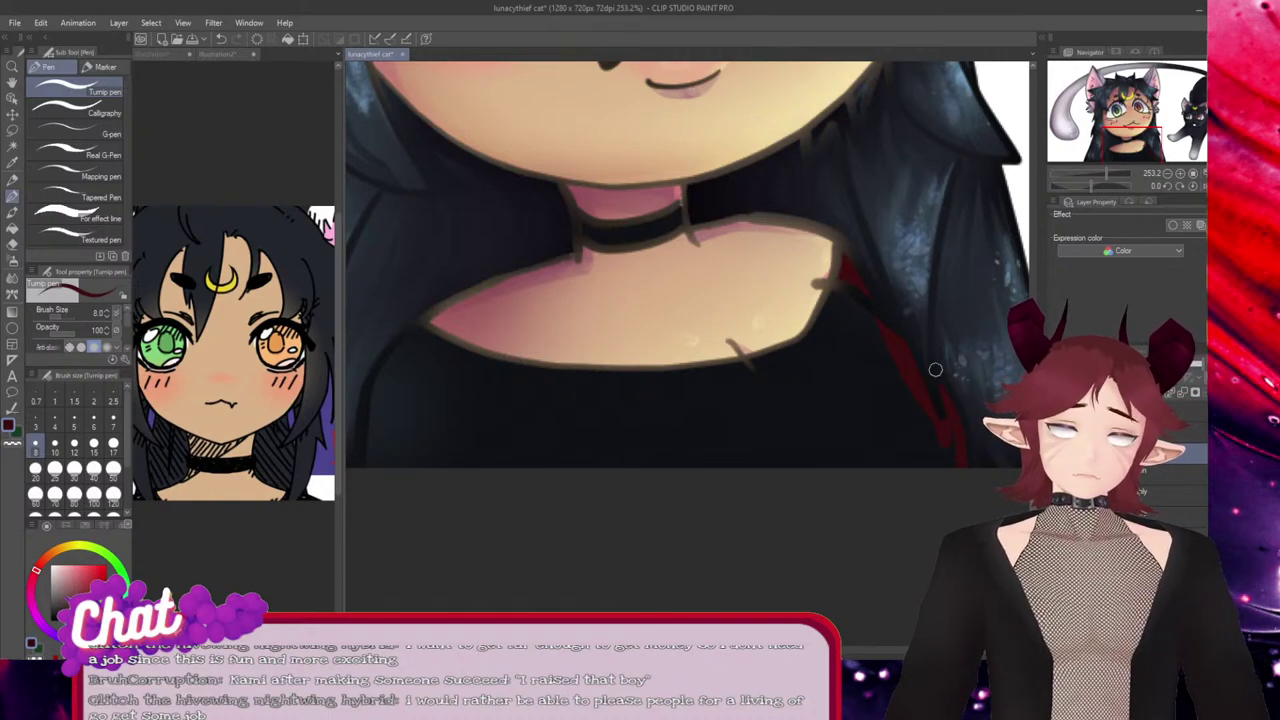
pyautogui.moveTo(828, 291)
pyautogui.mouseDown()
pyautogui.moveTo(892, 328)
pyautogui.moveTo(829, 295)
pyautogui.moveTo(909, 380)
pyautogui.mouseUp()
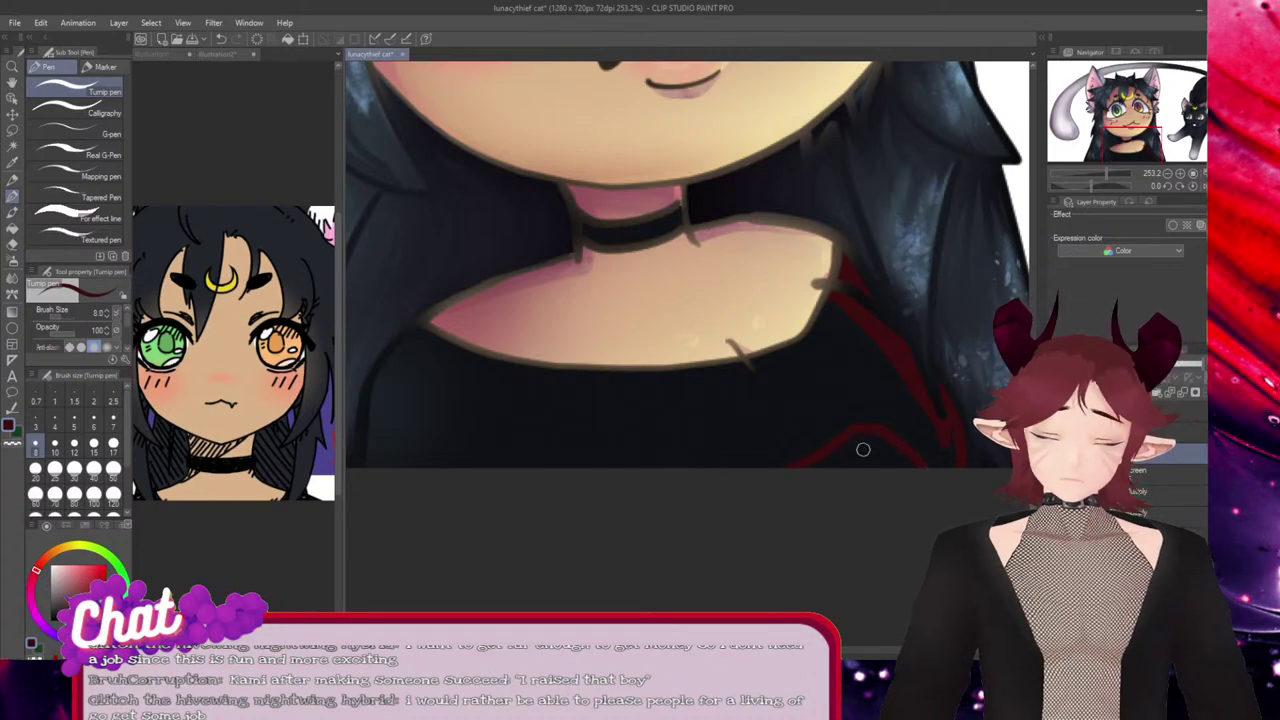
# Undo the curved stroke near the hem, then paint the same dark red along the shirt's lower right corner, left shoulder and neckline.
pyautogui.hotkey('ctrl', 'z')
pyautogui.moveTo(748, 467)
pyautogui.mouseDown()
pyautogui.moveTo(680, 451)
pyautogui.moveTo(568, 462)
pyautogui.mouseUp()
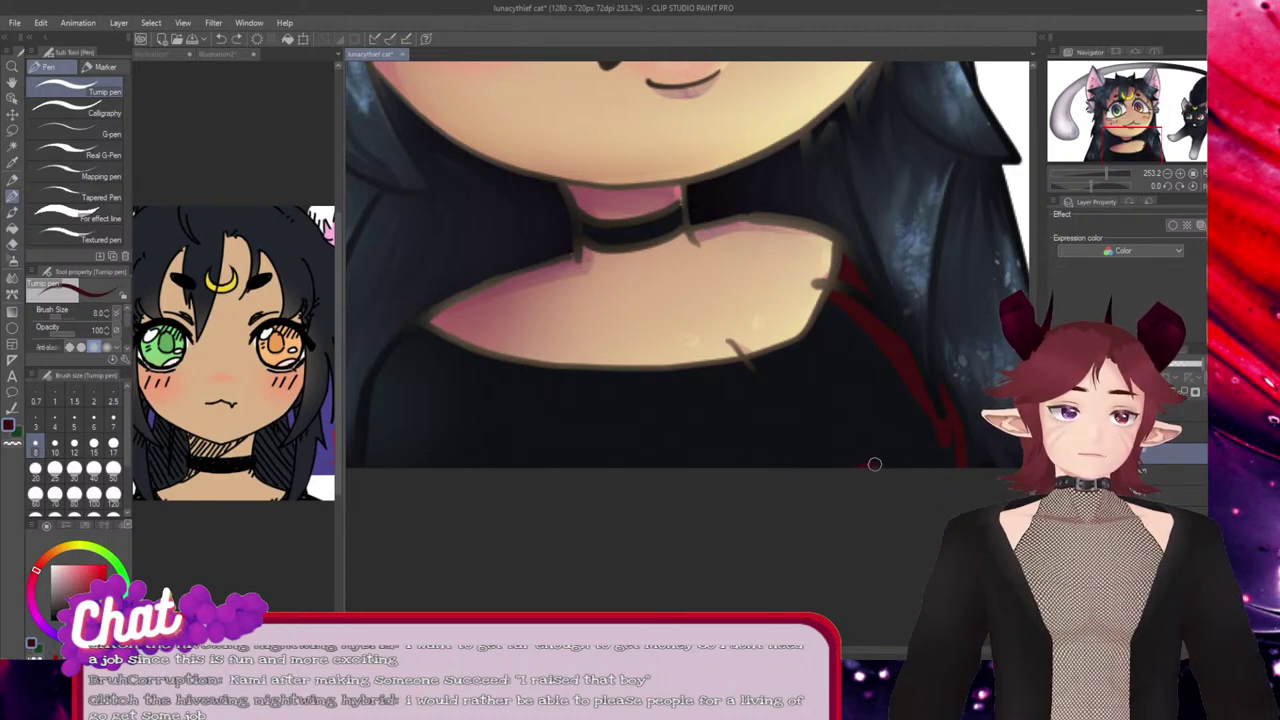
pyautogui.moveTo(874, 464)
pyautogui.mouseDown()
pyautogui.moveTo(962, 463)
pyautogui.moveTo(865, 500)
pyautogui.mouseUp()
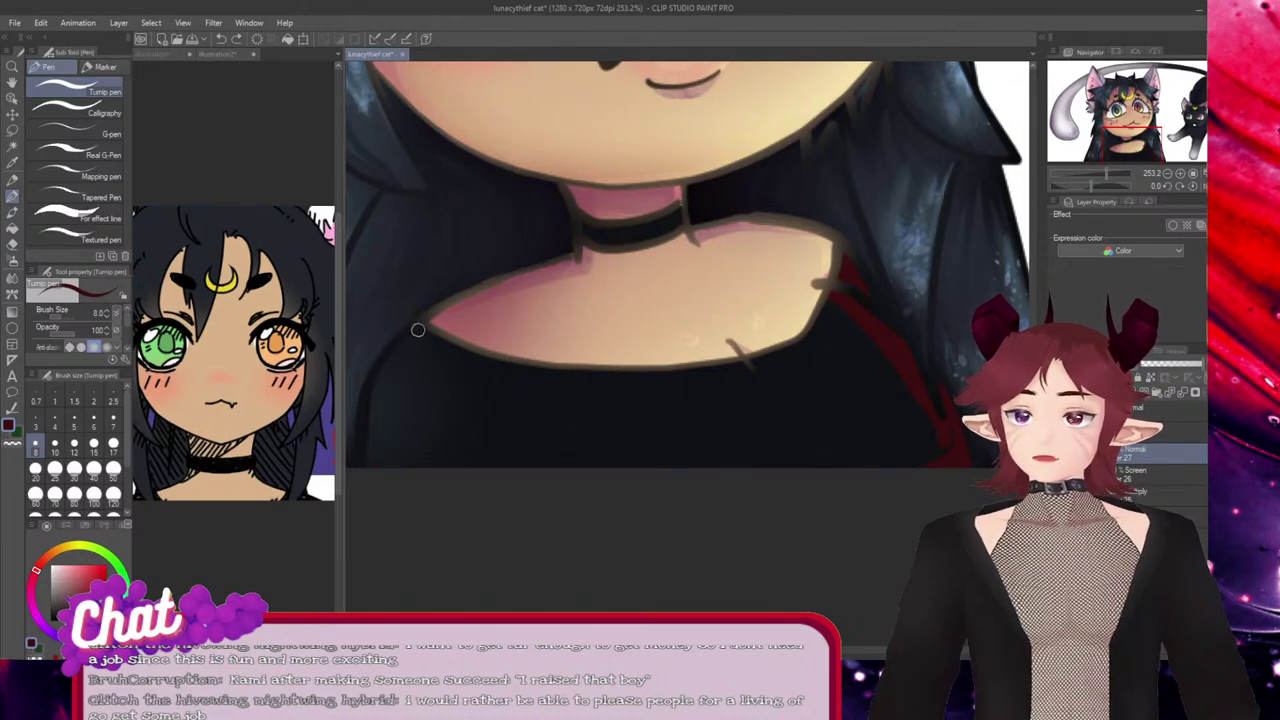
pyautogui.moveTo(418, 333); pyautogui.dragTo(366, 508)
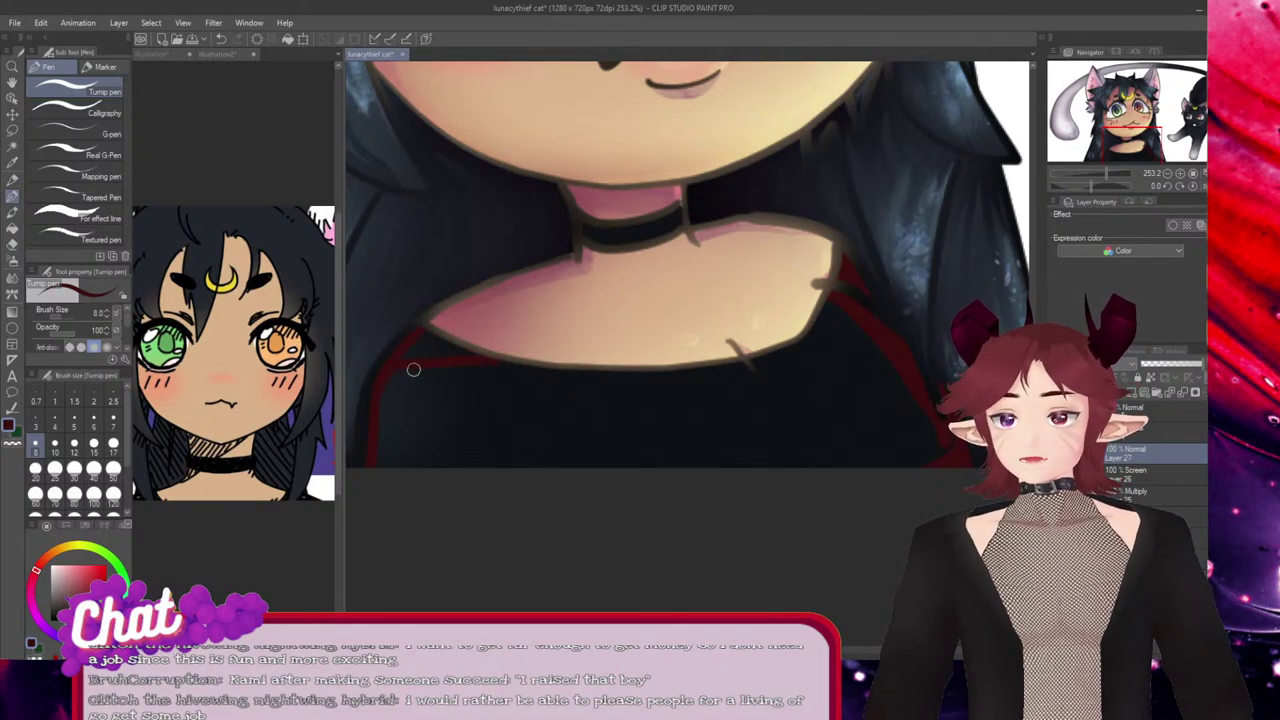
pyautogui.moveTo(637, 371); pyautogui.dragTo(438, 359)
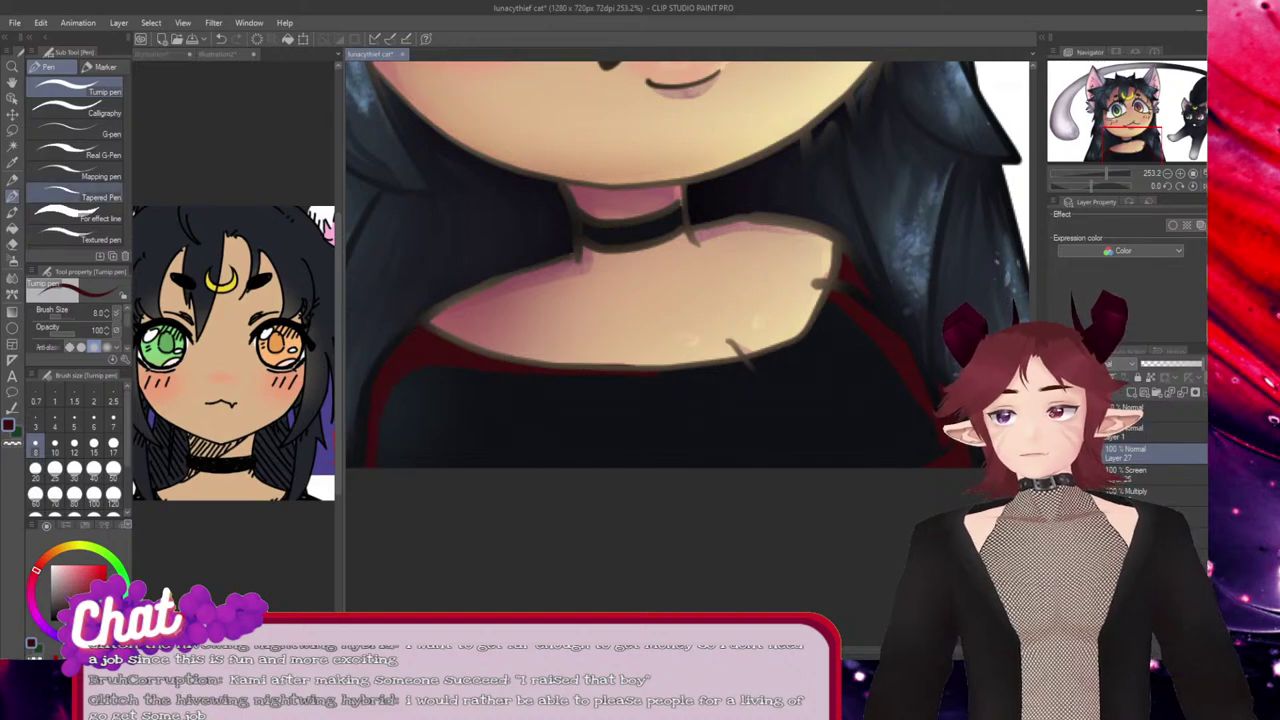
# Soften the dark red shirt shading with the Kneaded eraser at size 50 and set its layer to Multiply.
pyautogui.click(12, 244)
pyautogui.click(75, 116)
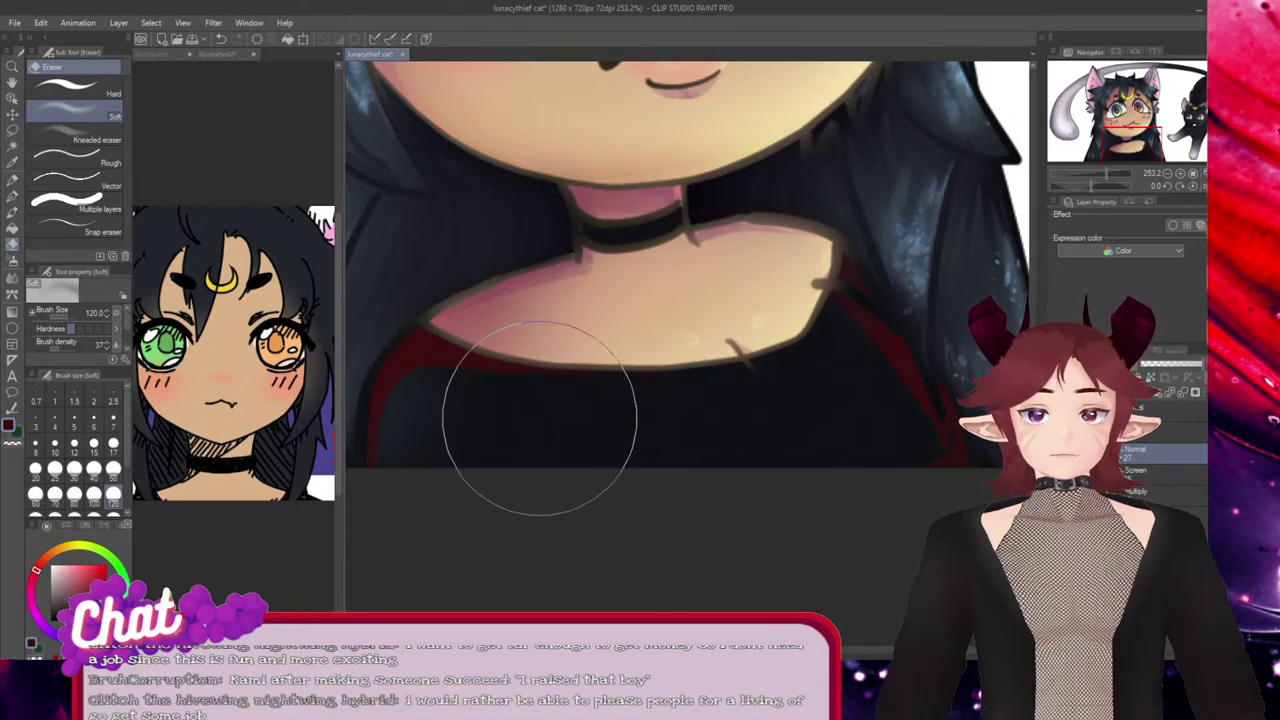
pyautogui.click(95, 139)
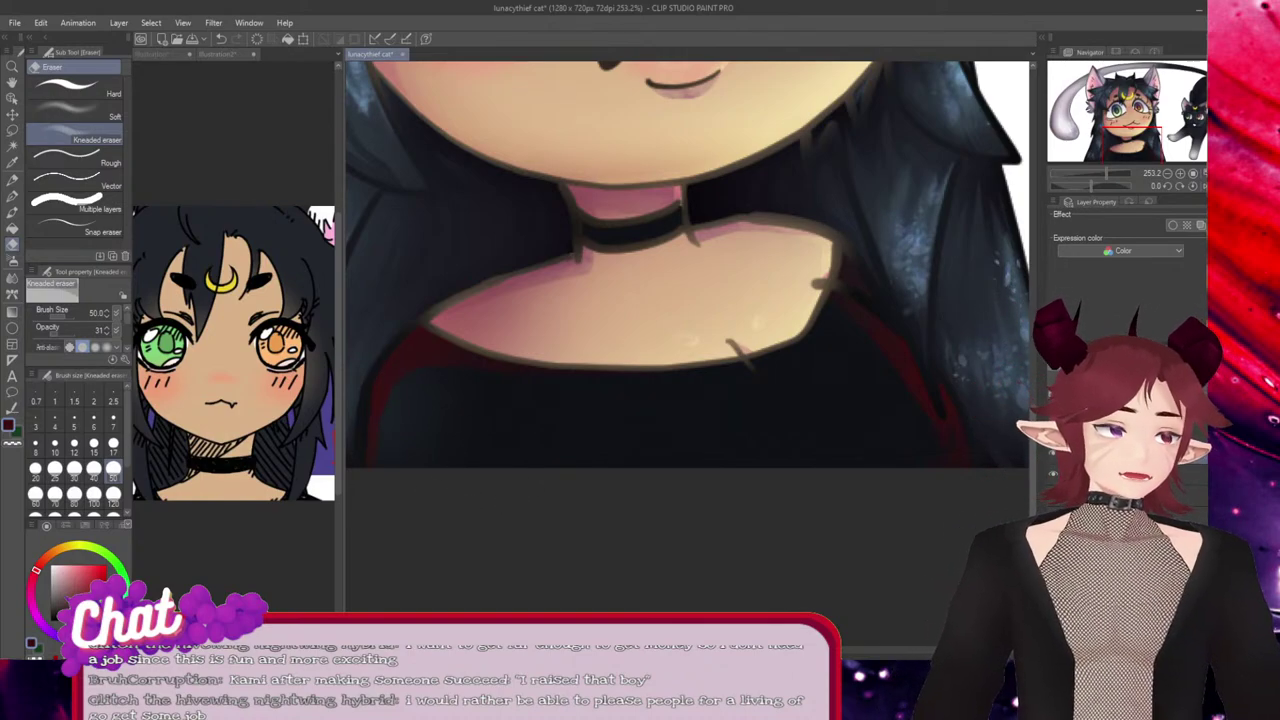
pyautogui.press('Delete')
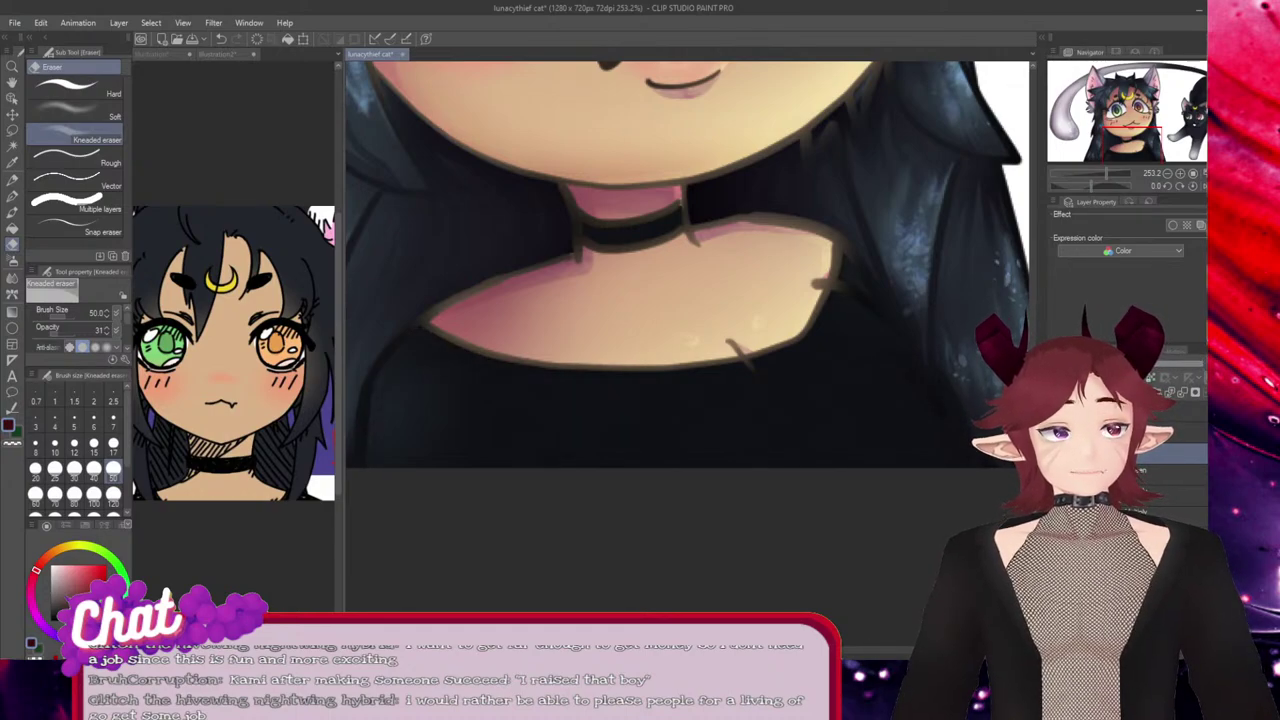
# Save the illustration and check the shirt shading against the girl's face, hair and neck.
pyautogui.scroll(-8, 643, 534)
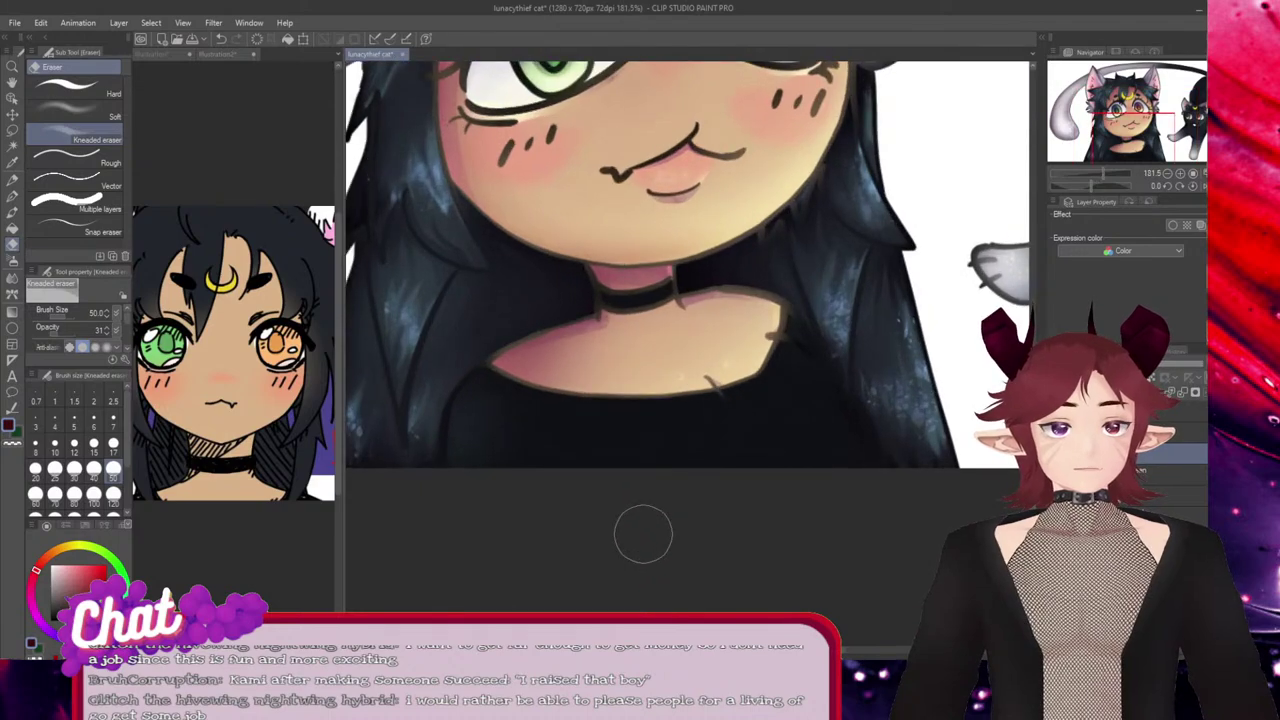
pyautogui.scroll(-4, 643, 534)
pyautogui.scroll(5, 643, 534)
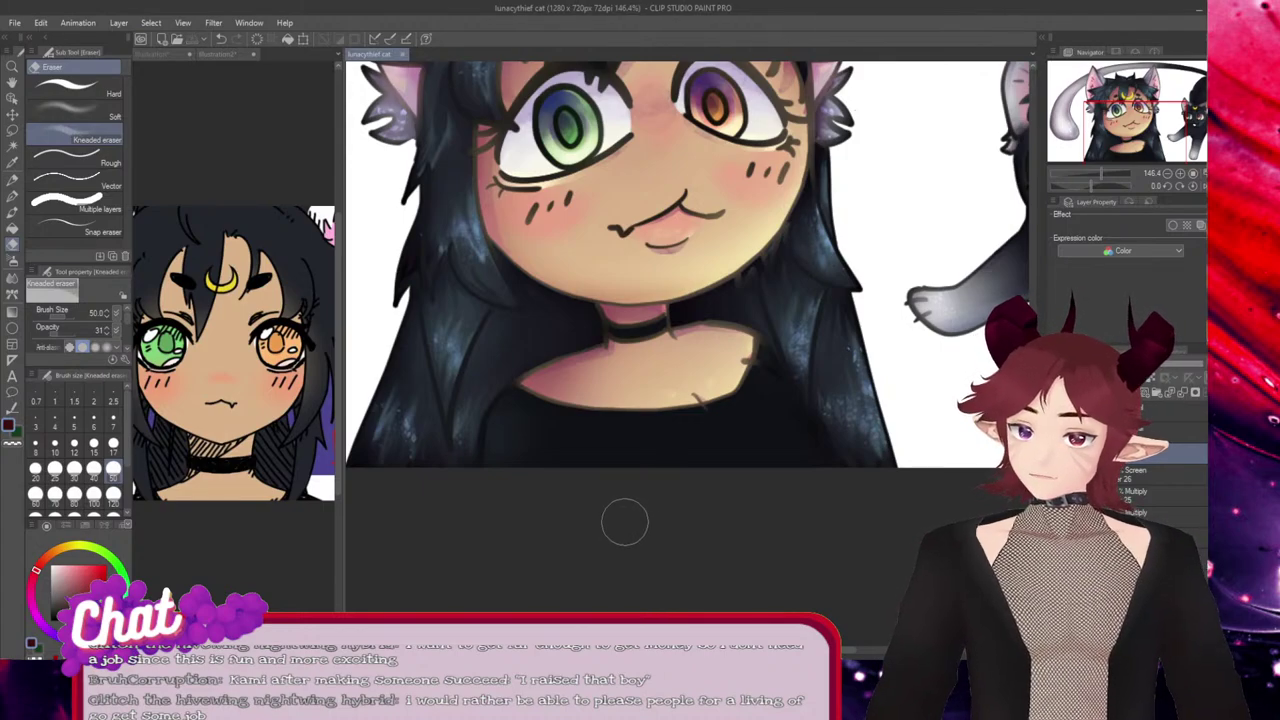
pyautogui.scroll(-5, 560, 530)
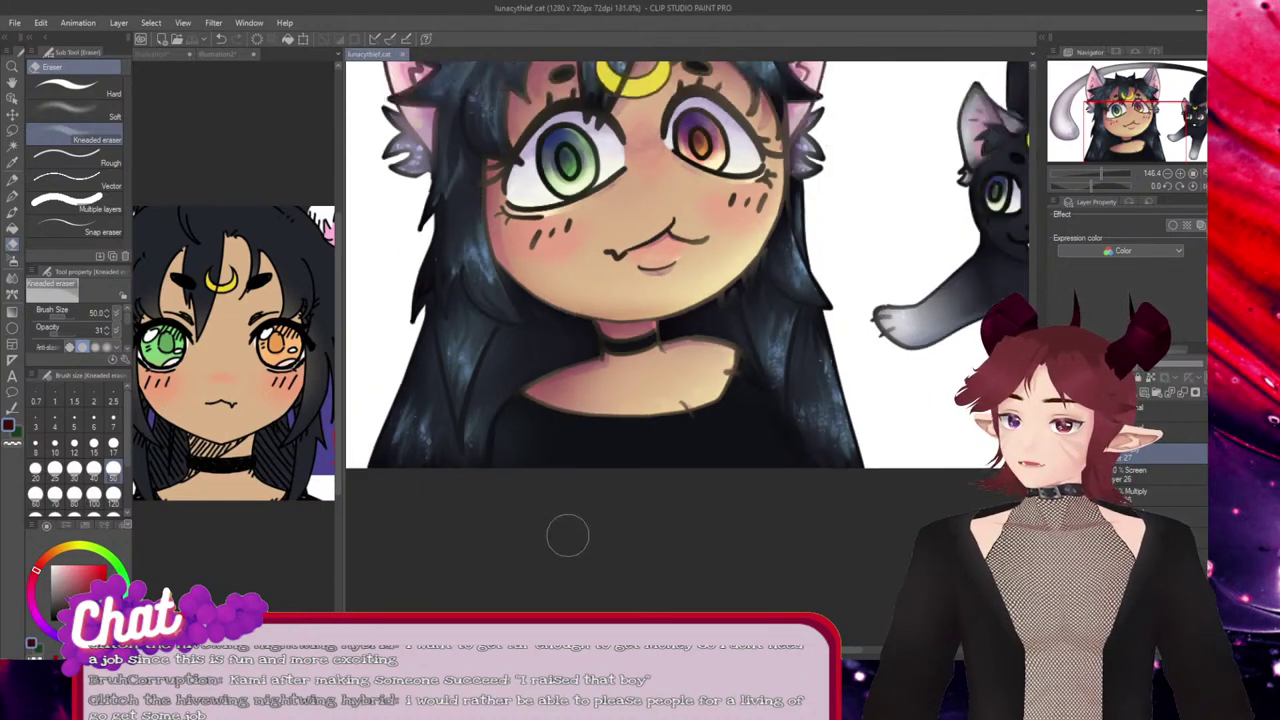
pyautogui.scroll(4, 570, 544)
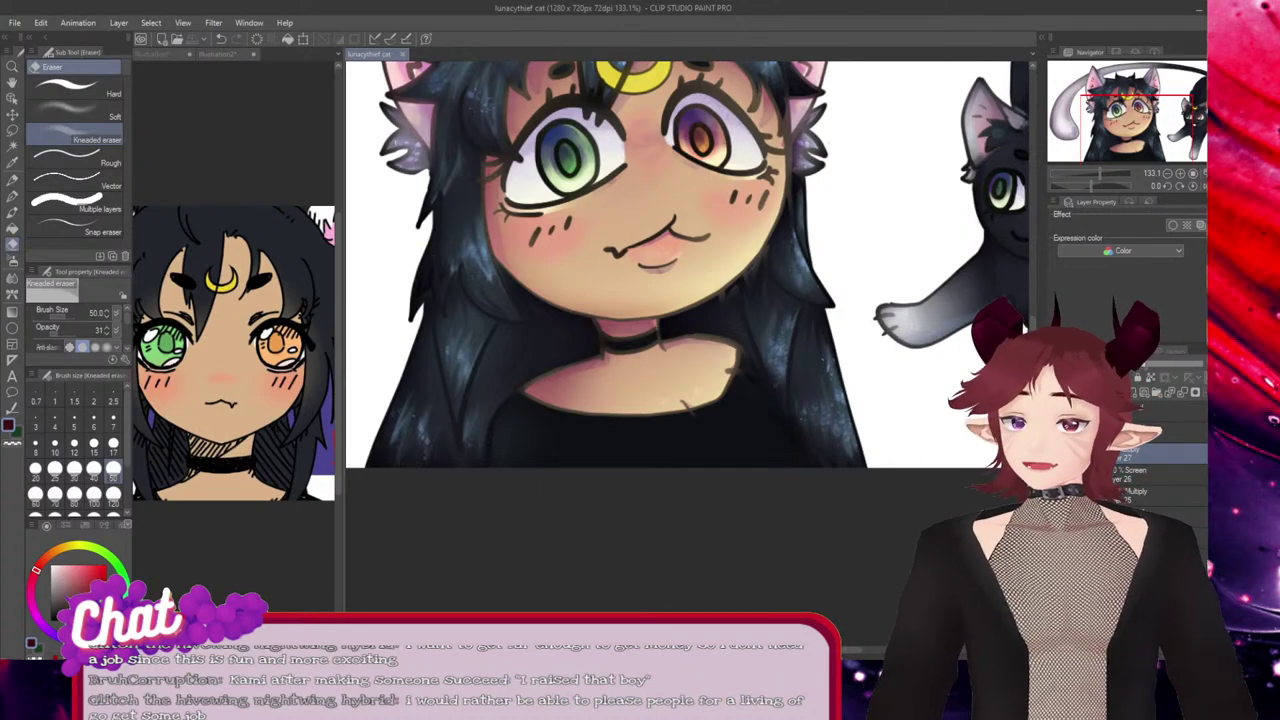
pyautogui.scroll(2, 640, 300)
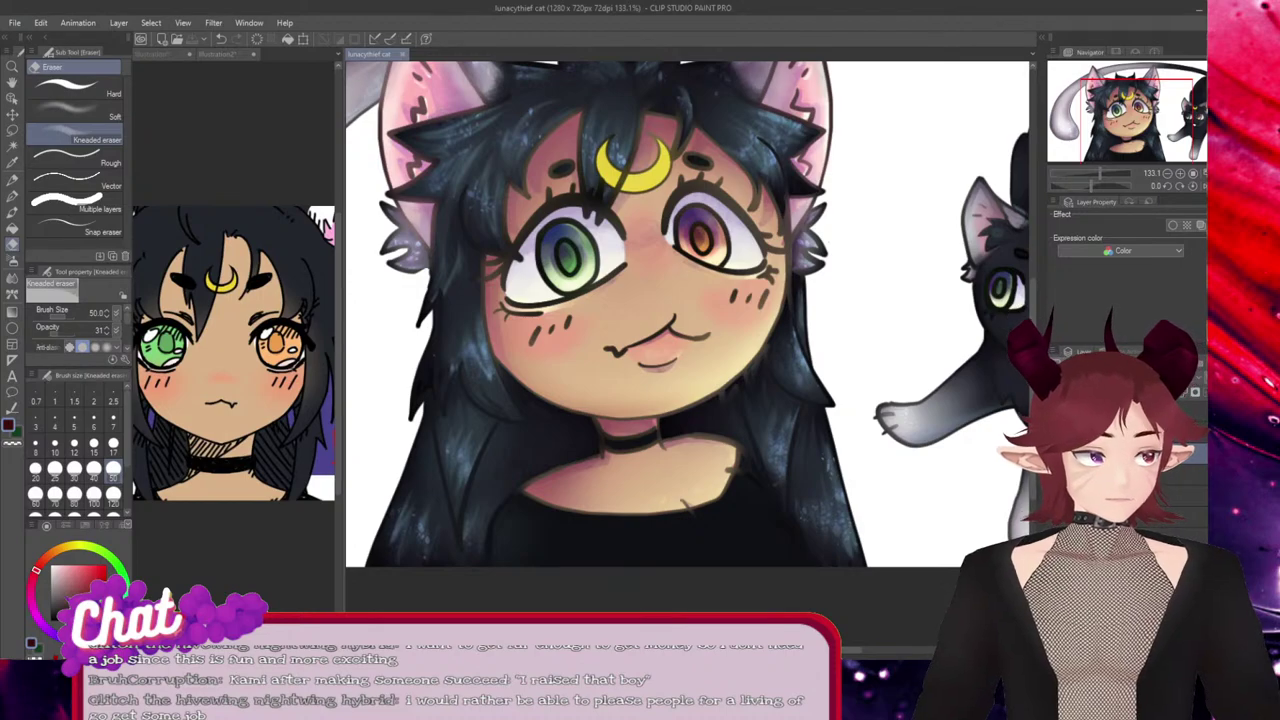
pyautogui.scroll(3, 687, 330)
pyautogui.scroll(-2, 687, 330)
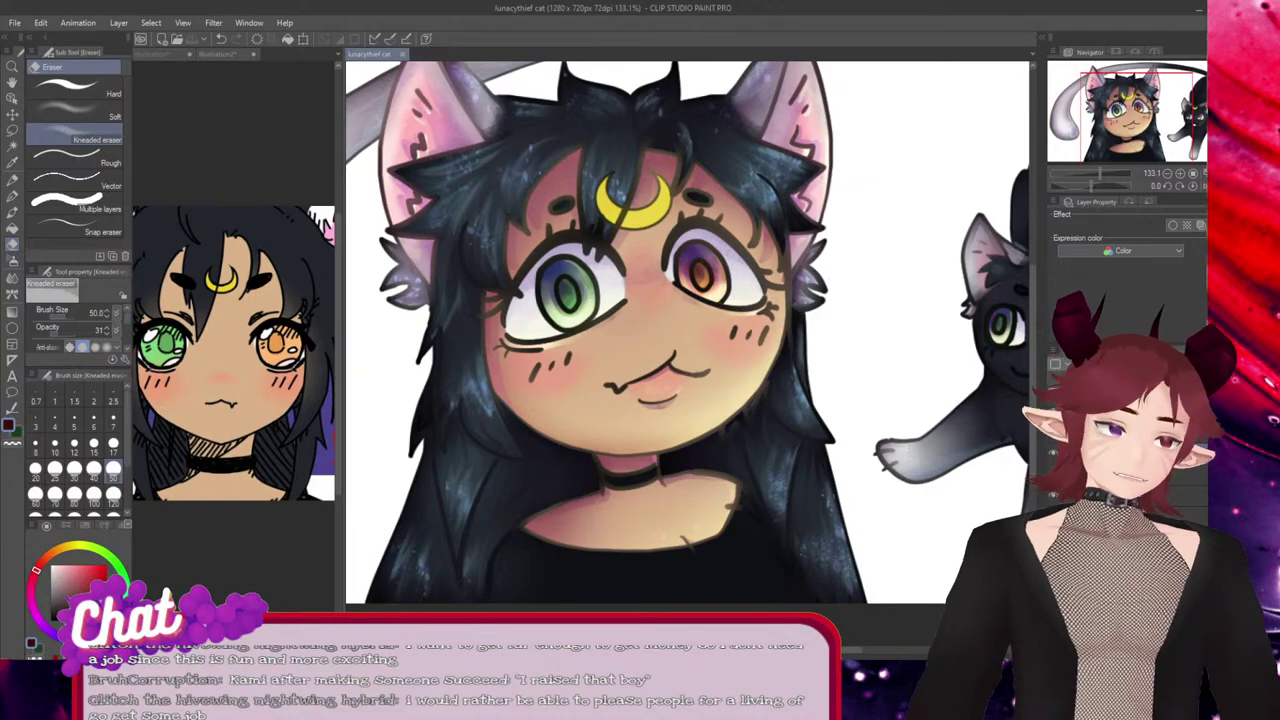
# On a new layer, paint a soft green glow over both characters' green eyes with the Soft airbrush at size 120.
pyautogui.hotkey('ctrl', 'shift', 'n')
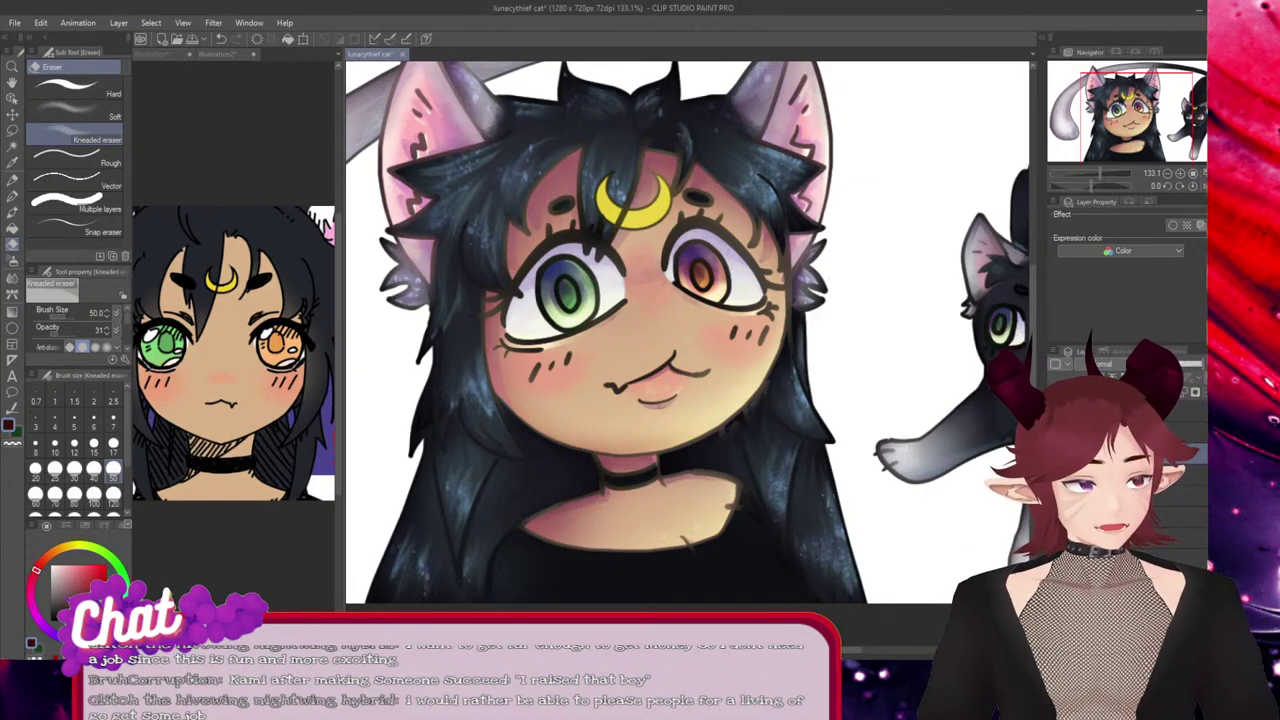
pyautogui.keyDown('alt'); pyautogui.click(547, 313); pyautogui.keyUp('alt')
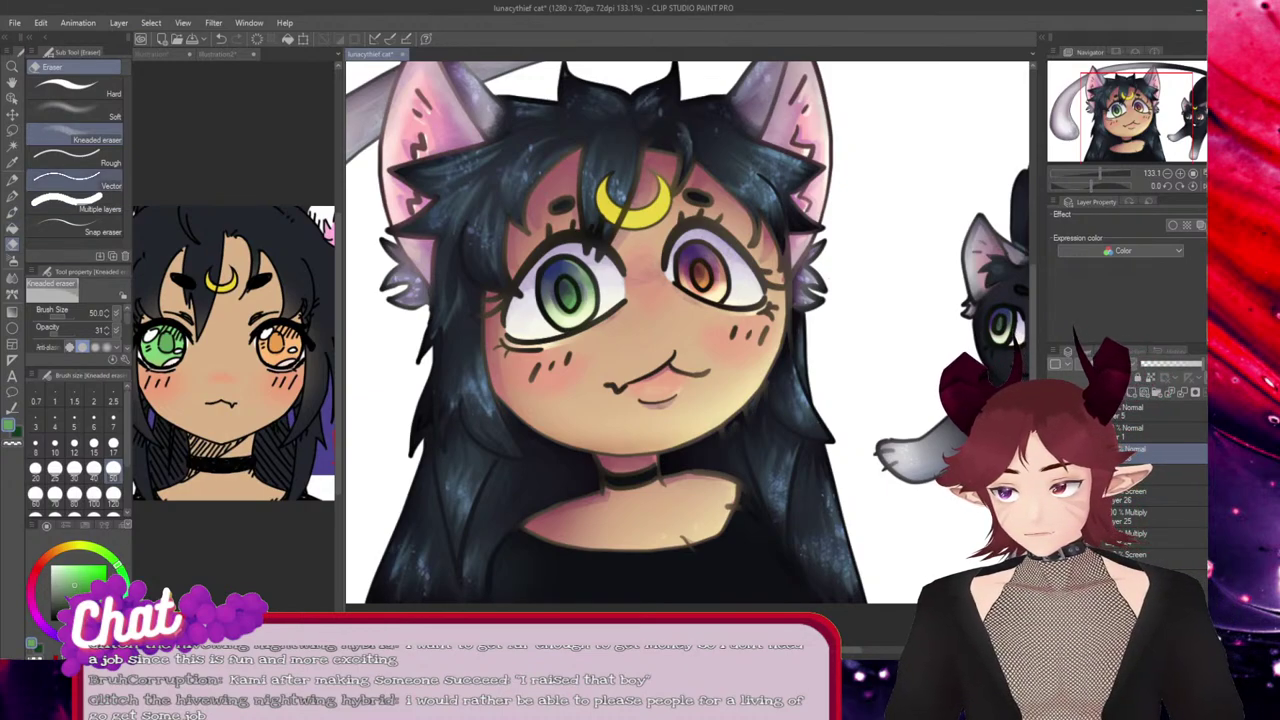
pyautogui.click(12, 259)
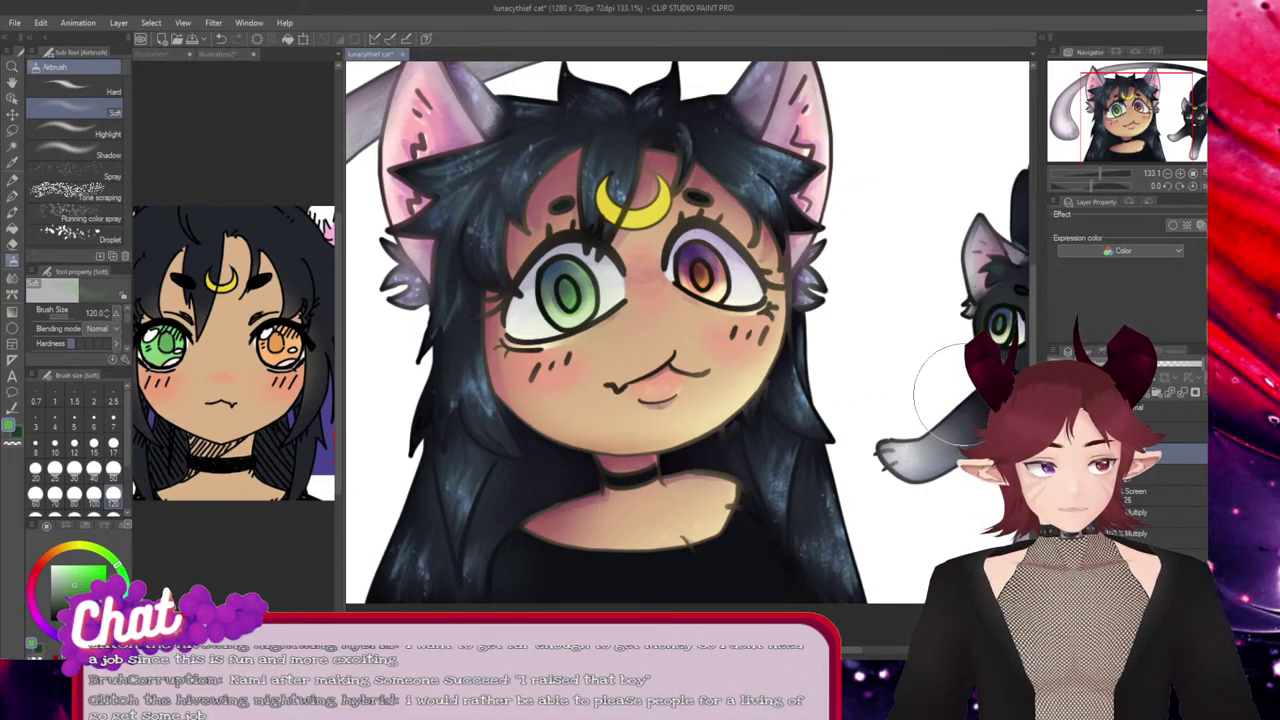
# Sample orange from the girl's iris and airbrush a soft orange glow over her orange eye and the cat's matching eye.
pyautogui.keyDown('alt'); pyautogui.click(716, 296); pyautogui.keyUp('alt')
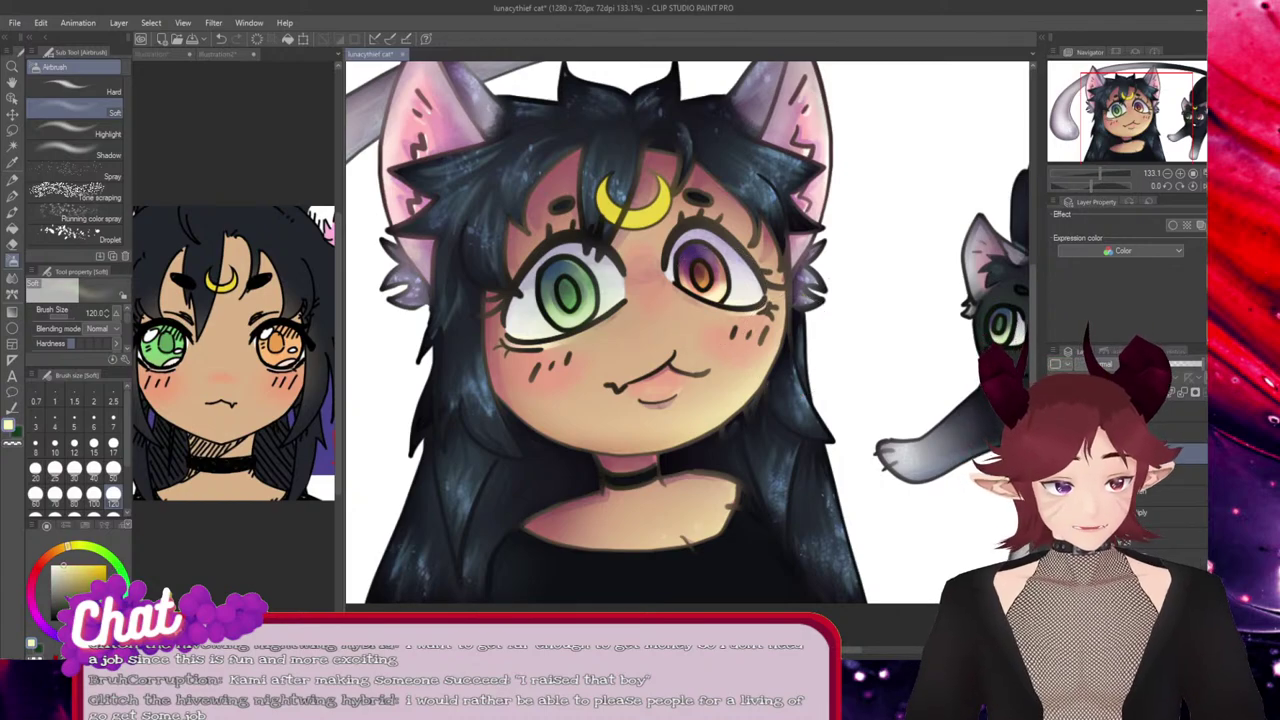
pyautogui.keyDown('alt'); pyautogui.click(712, 290); pyautogui.keyUp('alt')
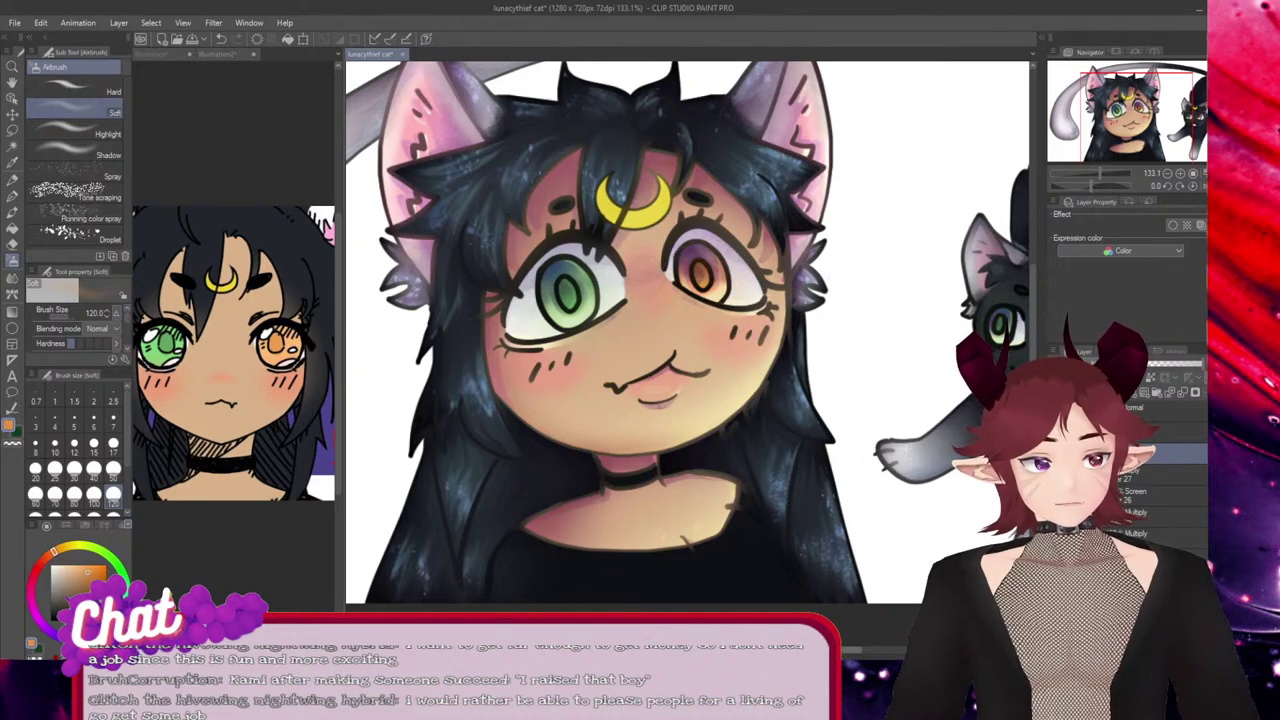
pyautogui.moveTo(850, 650); pyautogui.dragTo(884, 650)
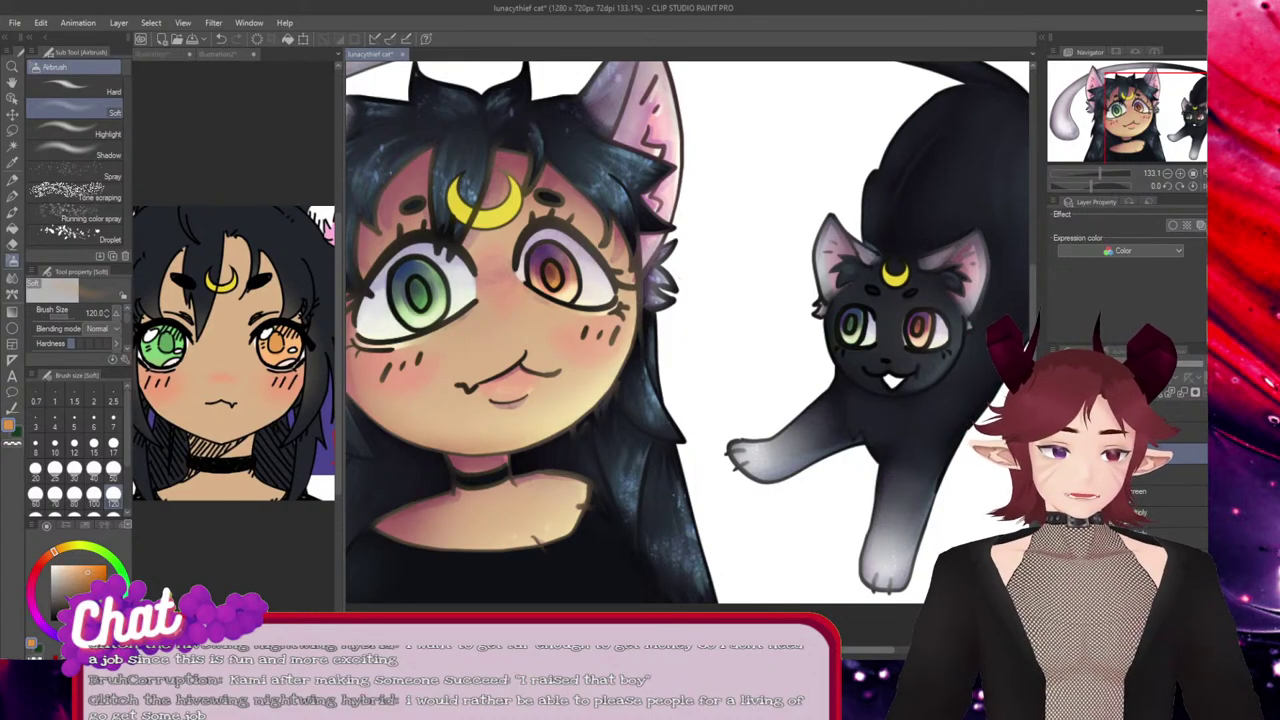
pyautogui.hscroll(-2, 688, 332)
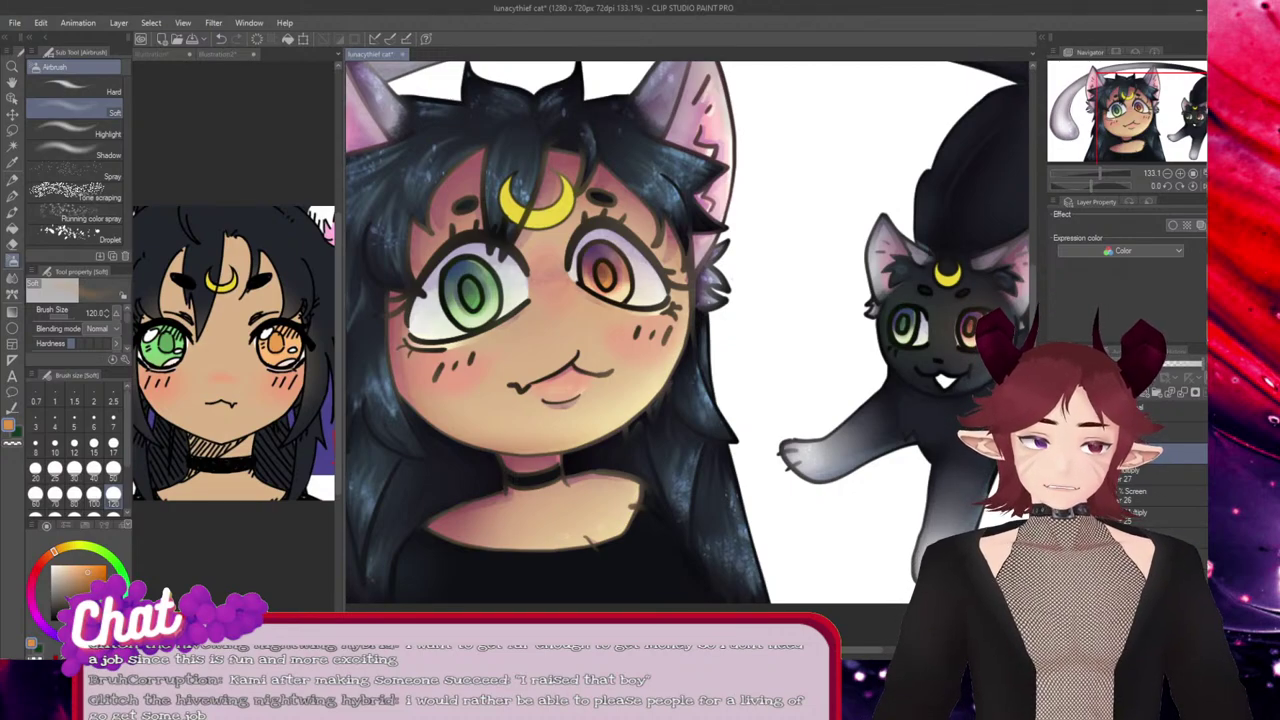
# Erase the glow covering the girl's eyes with the Hard eraser at size 17 and save the illustration.
pyautogui.press('e')
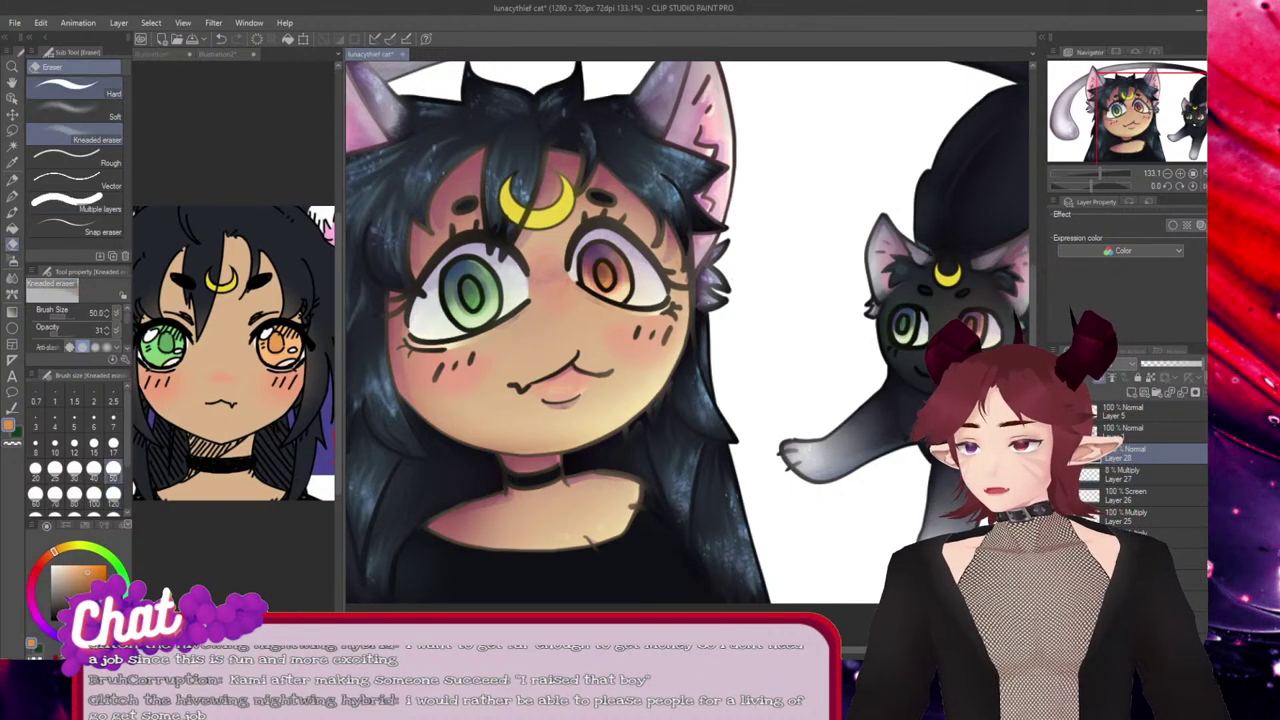
pyautogui.click(75, 88)
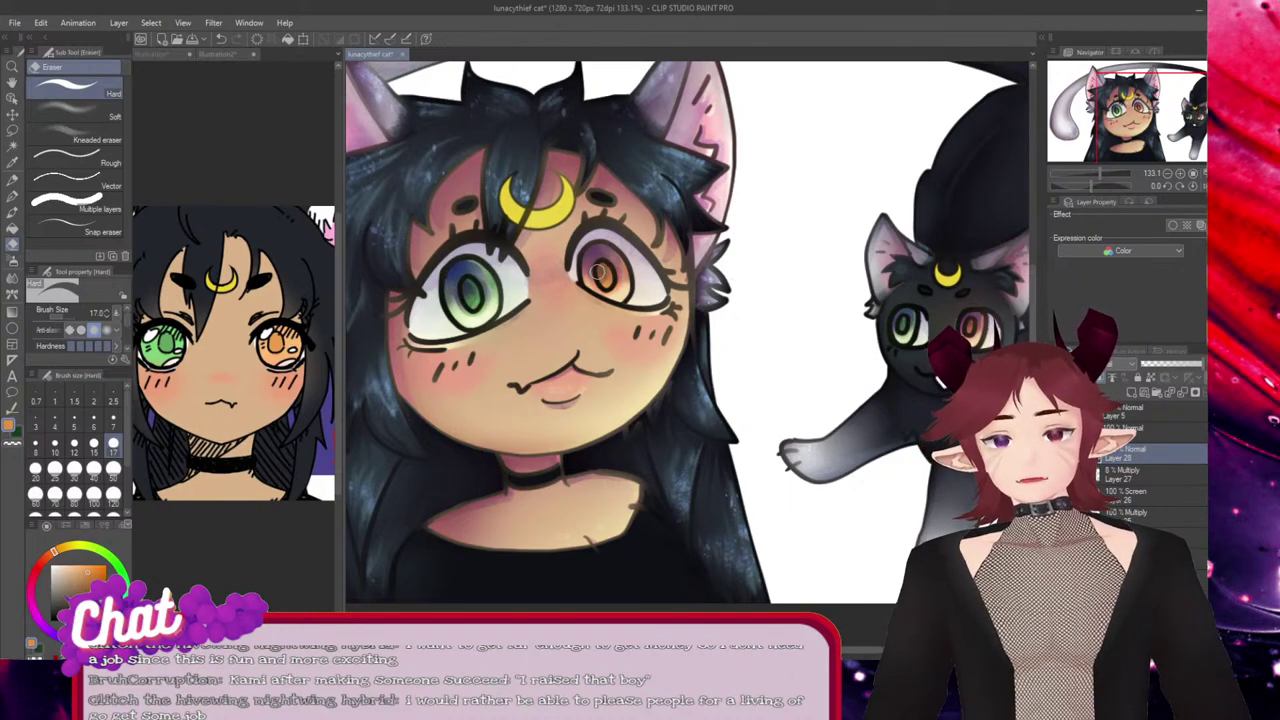
pyautogui.moveTo(598, 272); pyautogui.dragTo(606, 268)
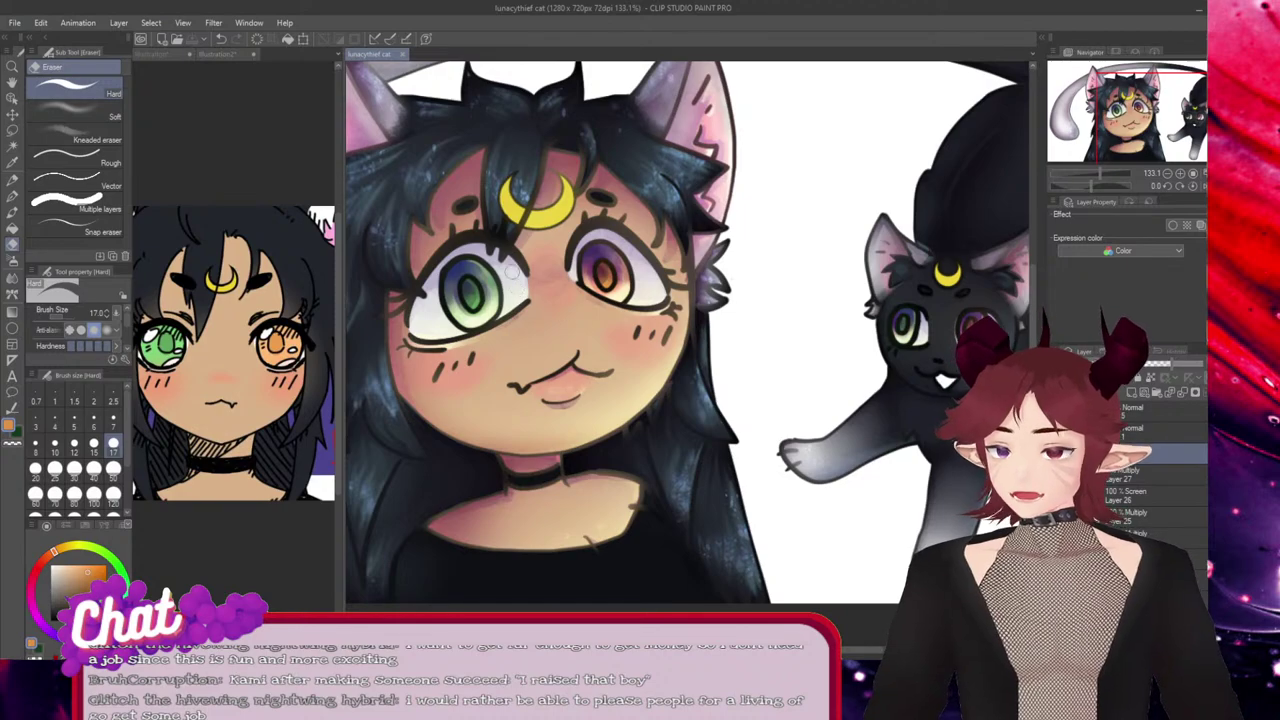
pyautogui.scroll(-1, 515, 285)
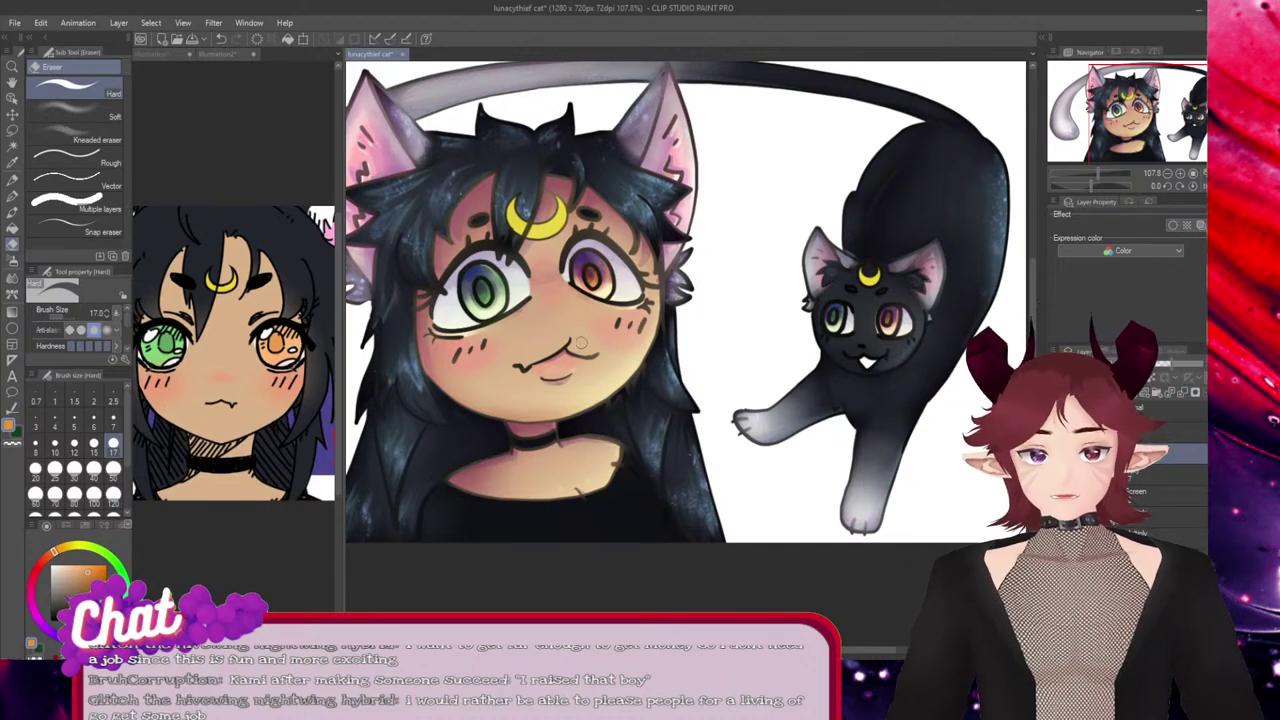
# Choose magenta and paint shading along the inner and outer edges of the girl's crescent moon with the Turnip pen at size 8.
pyautogui.scroll(-1, 744, 338)
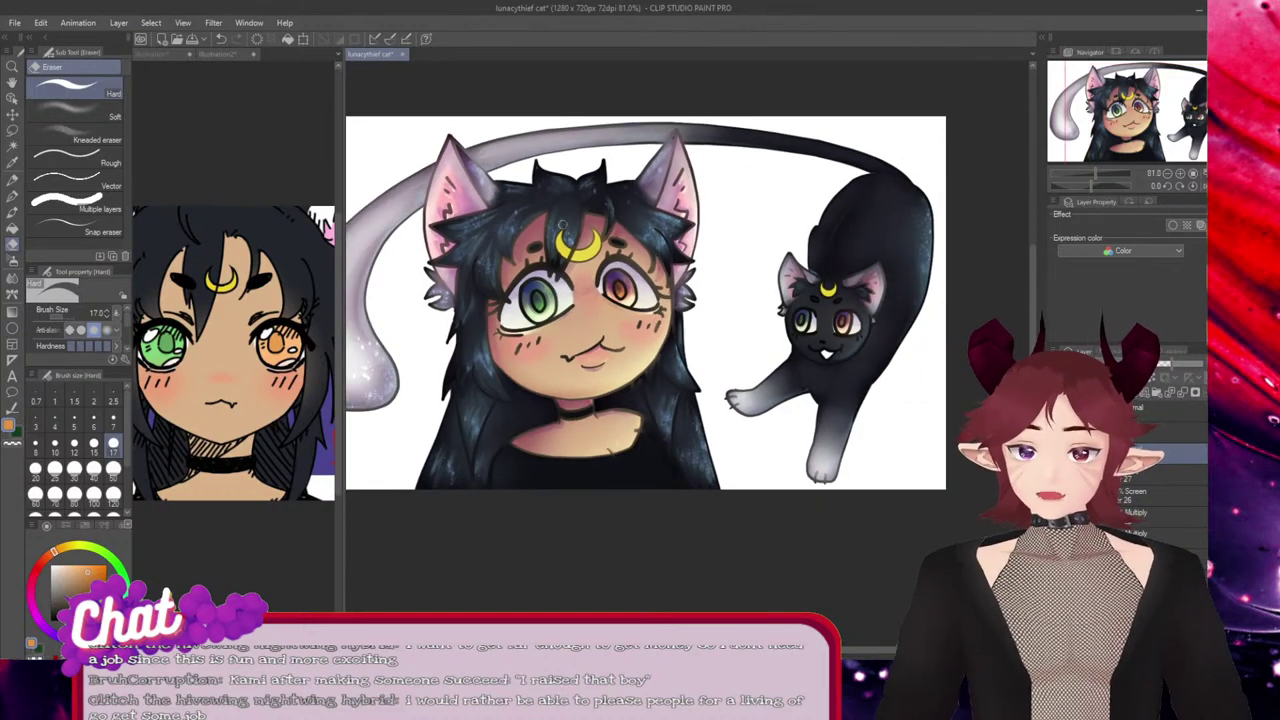
pyautogui.scroll(4, 730, 320)
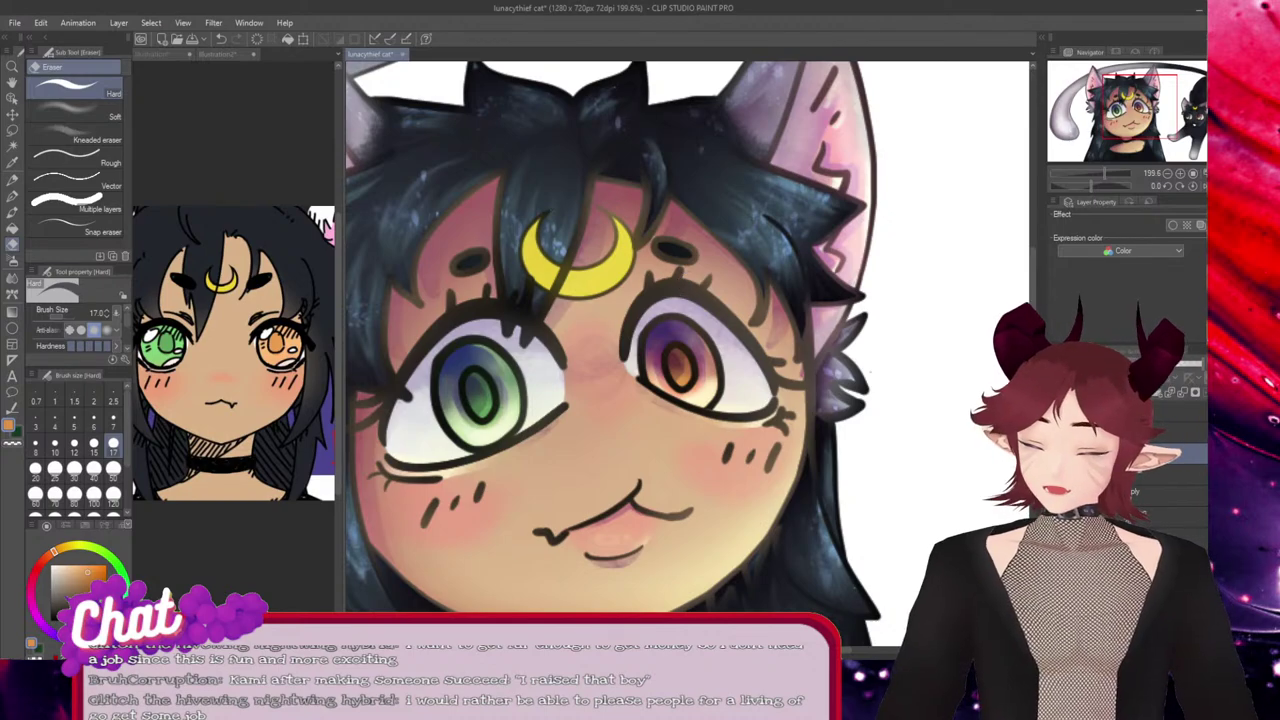
pyautogui.scroll(2, 588, 222)
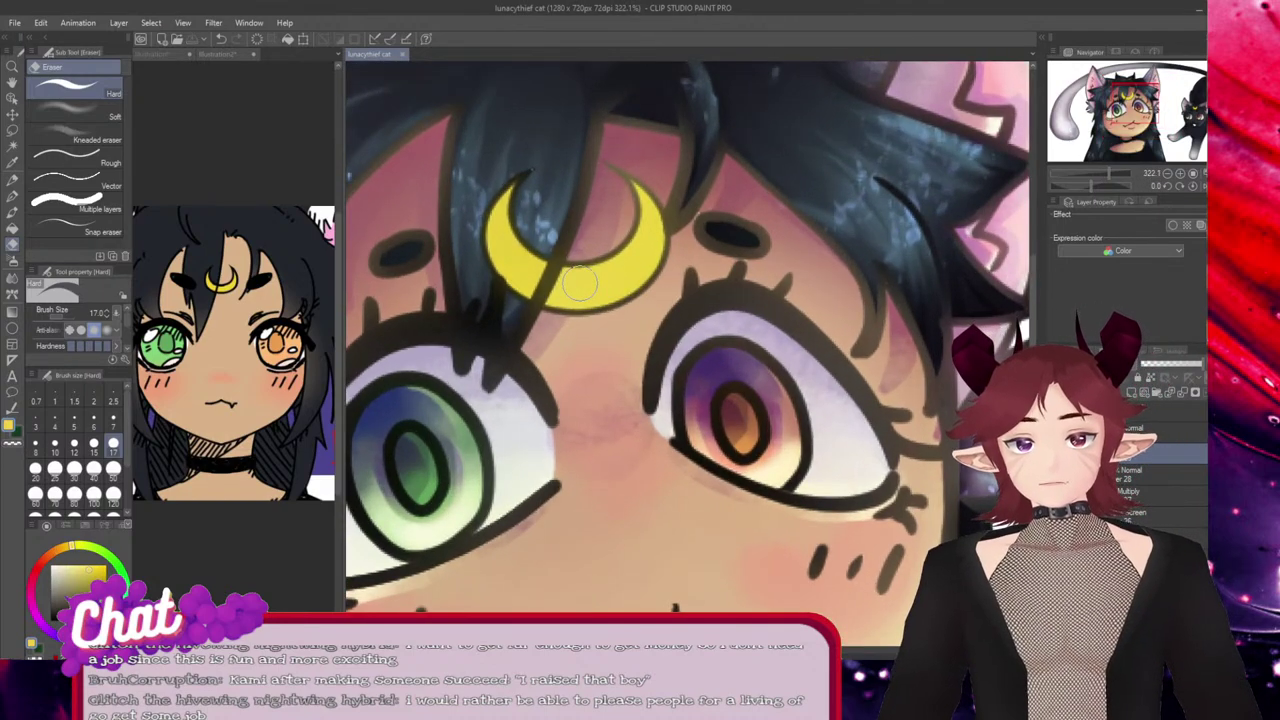
pyautogui.click(48, 628)
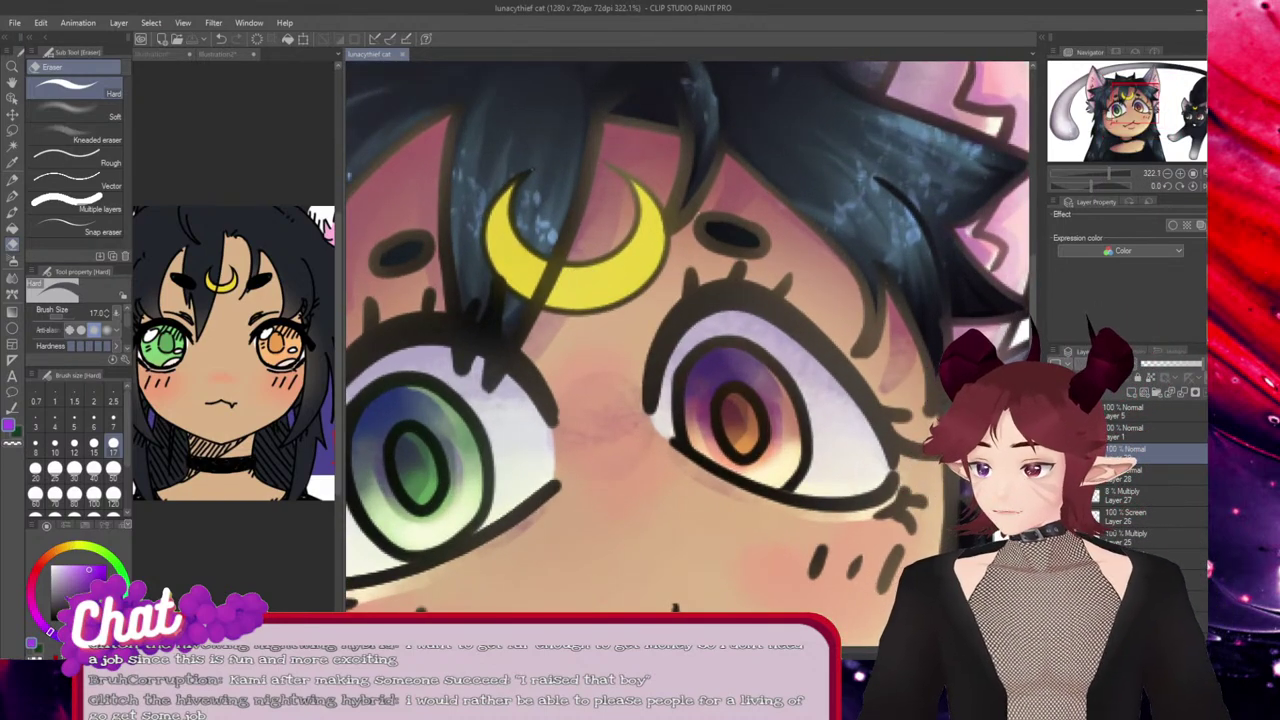
pyautogui.click(36, 616)
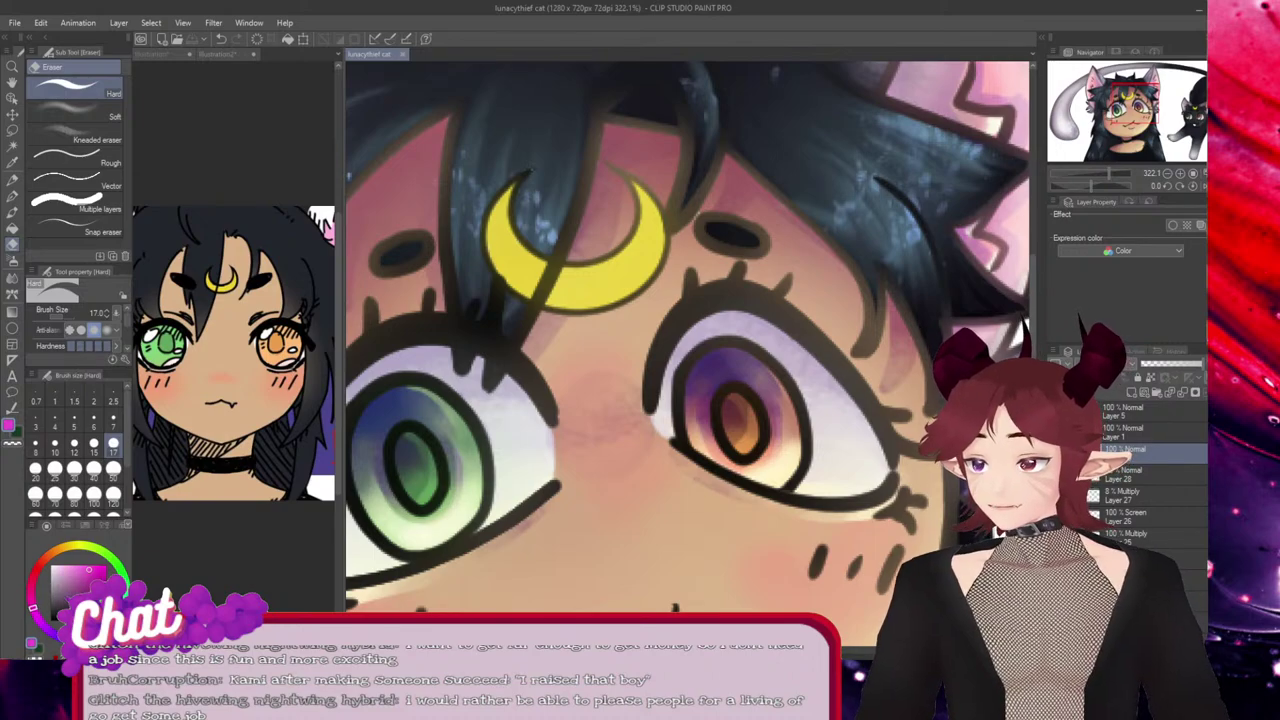
pyautogui.press('p')
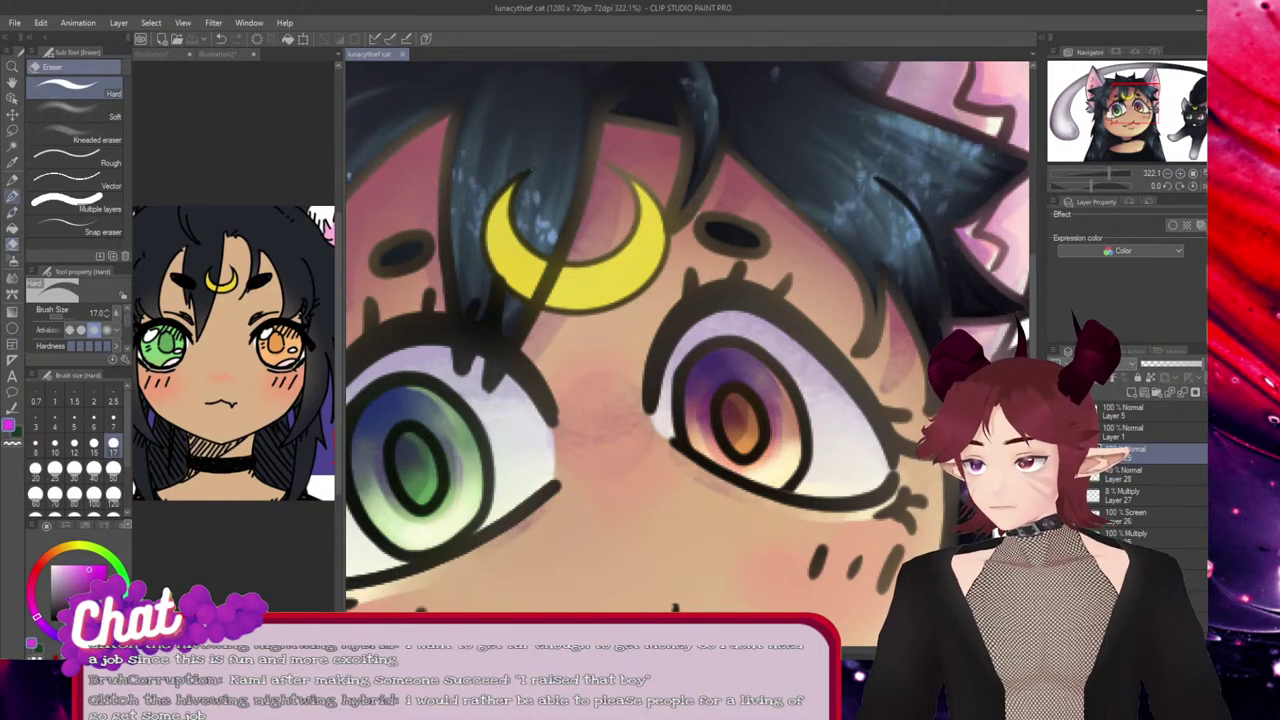
pyautogui.scroll(2, 553, 240)
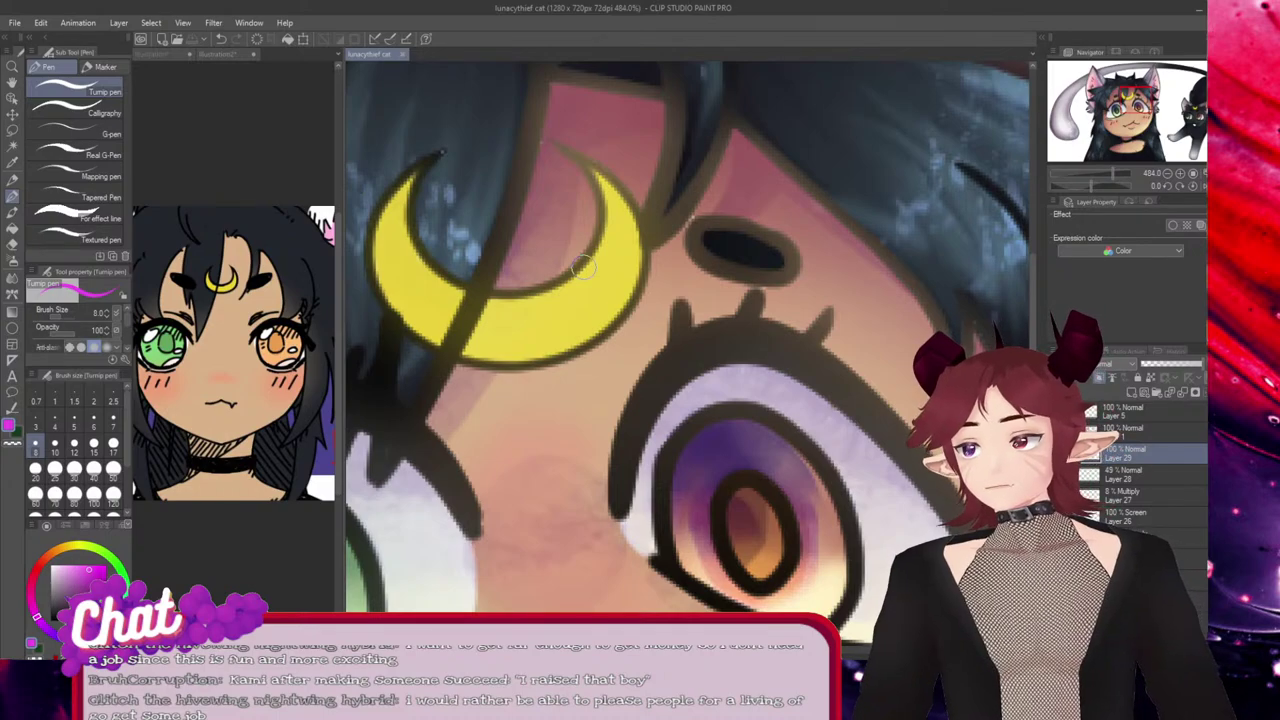
pyautogui.moveTo(412, 238)
pyautogui.mouseDown()
pyautogui.moveTo(461, 295)
pyautogui.moveTo(500, 312)
pyautogui.moveTo(558, 297)
pyautogui.moveTo(597, 237)
pyautogui.moveTo(492, 297)
pyautogui.mouseUp()
pyautogui.moveTo(440, 155)
pyautogui.mouseDown()
pyautogui.moveTo(387, 238)
pyautogui.moveTo(409, 307)
pyautogui.moveTo(442, 341)
pyautogui.moveTo(492, 358)
pyautogui.moveTo(570, 345)
pyautogui.moveTo(620, 243)
pyautogui.mouseUp()
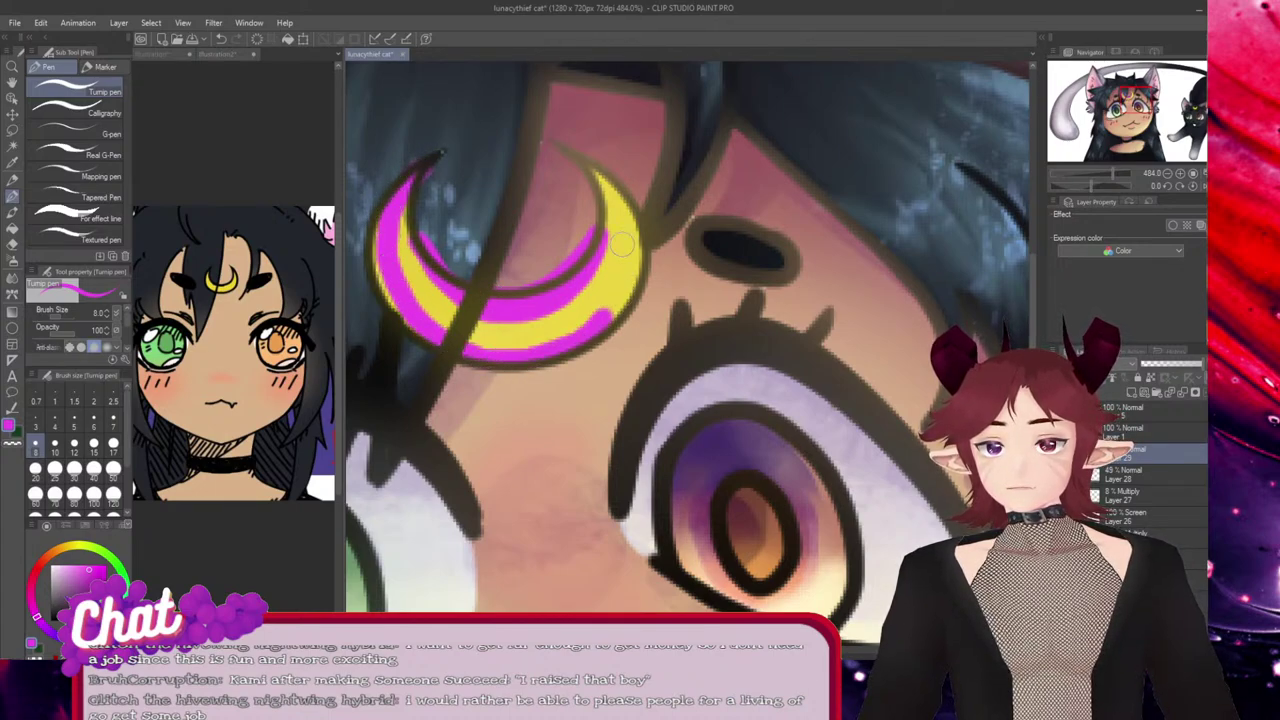
pyautogui.moveTo(594, 163)
pyautogui.mouseDown()
pyautogui.moveTo(645, 243)
pyautogui.moveTo(609, 320)
pyautogui.moveTo(575, 355)
pyautogui.mouseUp()
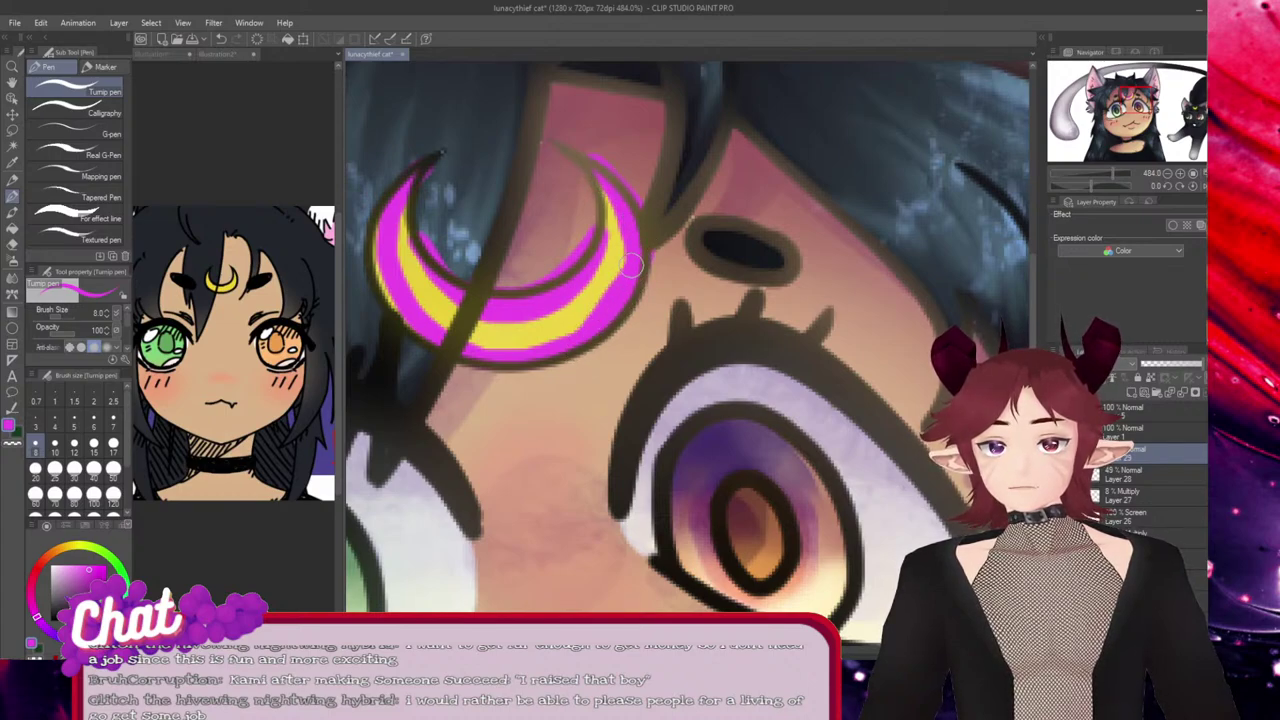
pyautogui.moveTo(378, 225)
pyautogui.mouseDown()
pyautogui.moveTo(378, 297)
pyautogui.moveTo(408, 332)
pyautogui.mouseUp()
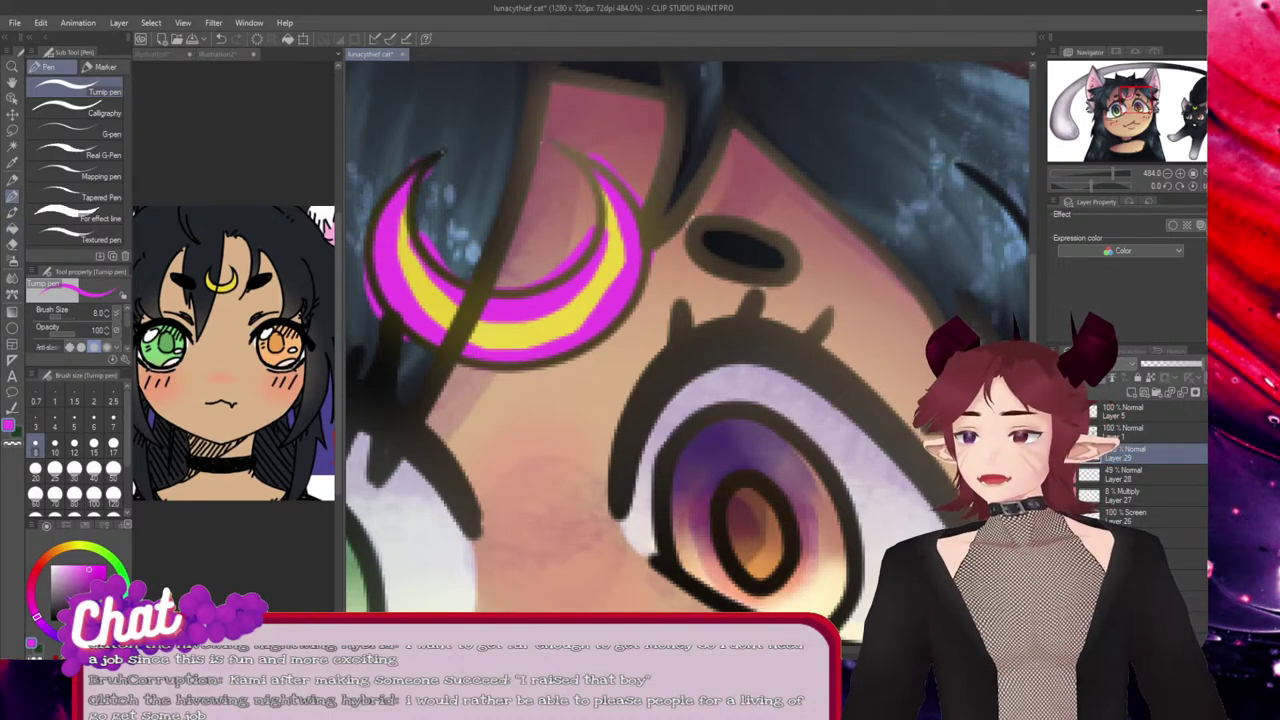
# Erase the magenta spilling past the girl's crescent and trim its inner curve with the Hard eraser at size 17.
pyautogui.press('e')
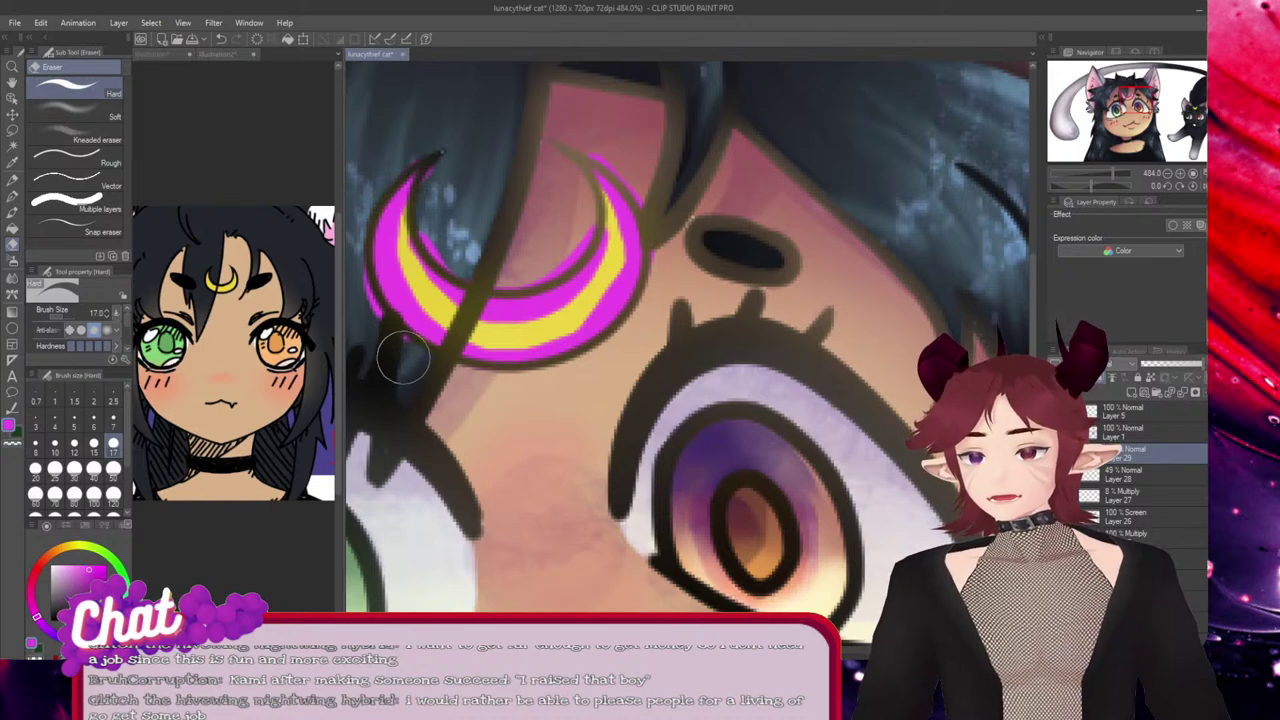
pyautogui.moveTo(410, 357)
pyautogui.mouseDown()
pyautogui.moveTo(375, 322)
pyautogui.moveTo(349, 252)
pyautogui.mouseUp()
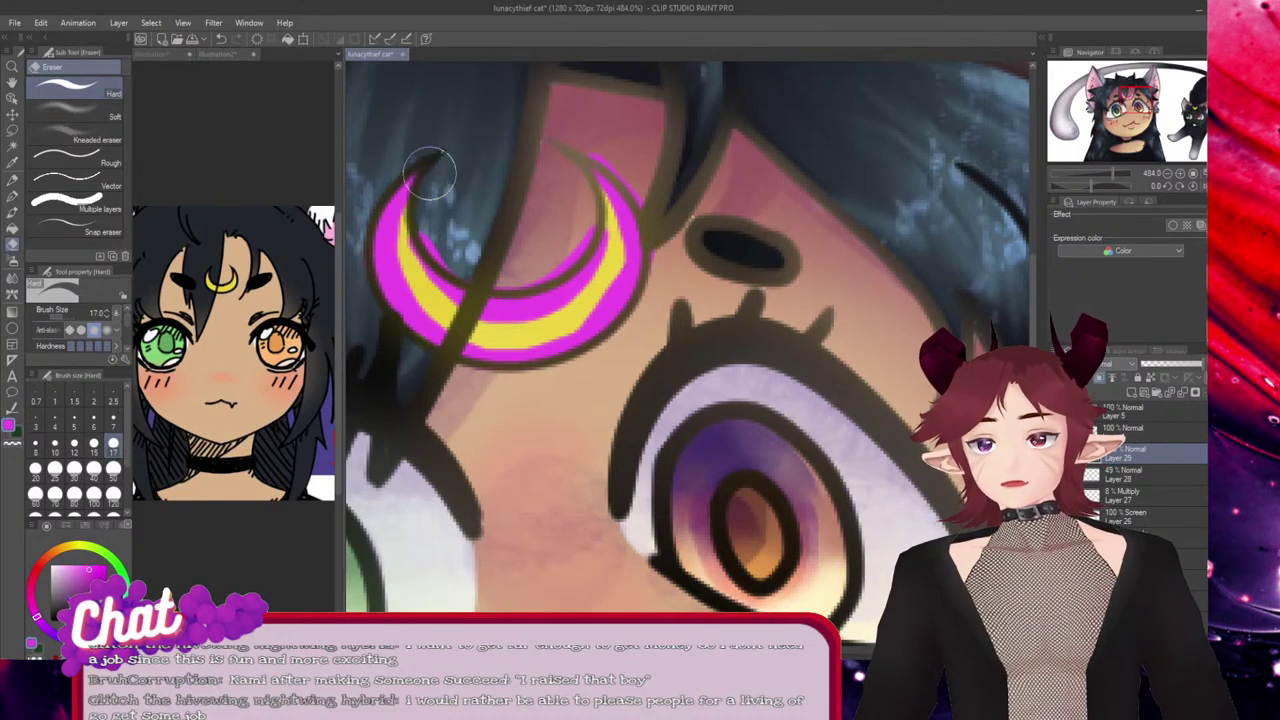
pyautogui.moveTo(446, 183); pyautogui.dragTo(451, 233)
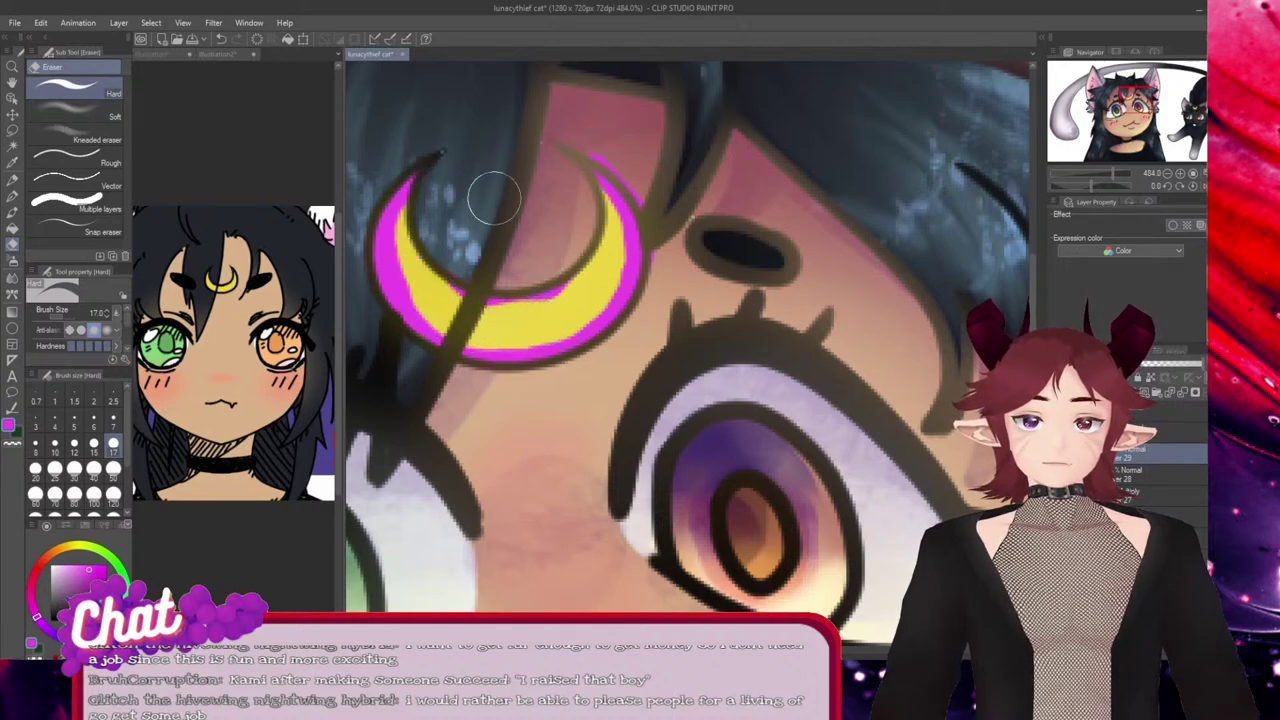
pyautogui.hotkey('ctrl', 'z')
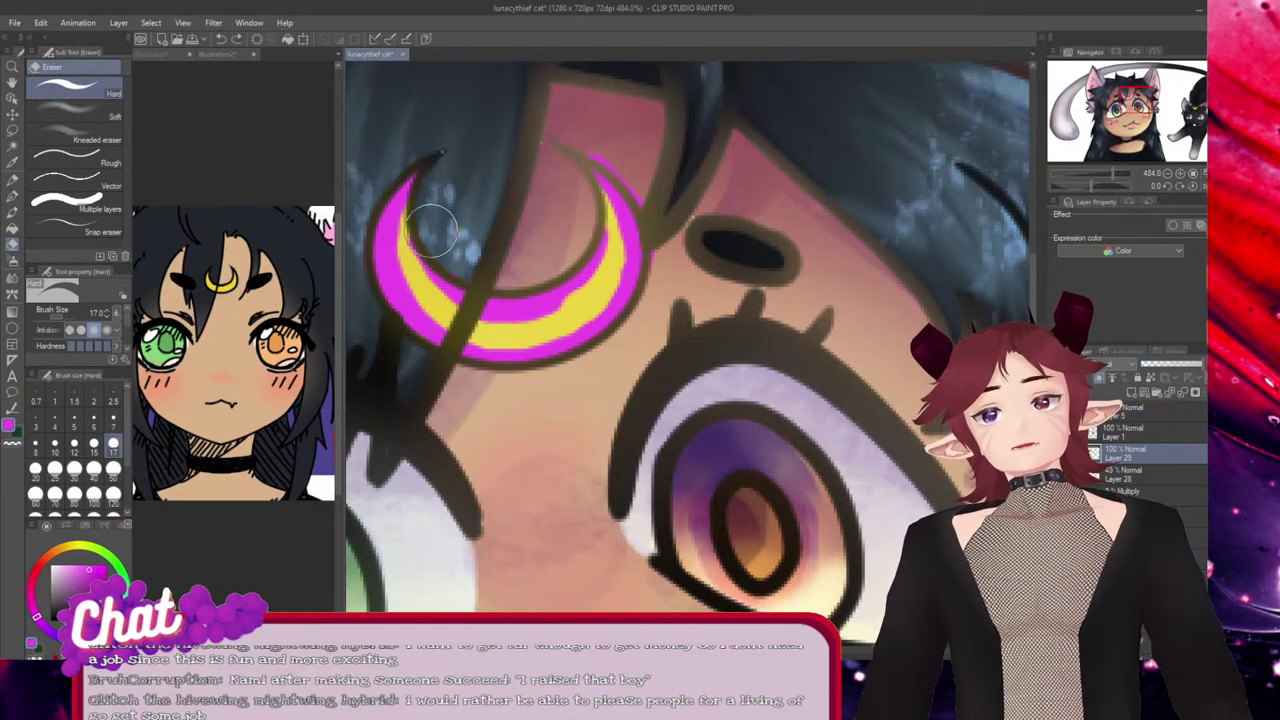
pyautogui.moveTo(434, 230)
pyautogui.mouseDown()
pyautogui.moveTo(473, 295)
pyautogui.moveTo(482, 245)
pyautogui.moveTo(420, 234)
pyautogui.moveTo(517, 278)
pyautogui.moveTo(477, 280)
pyautogui.moveTo(567, 257)
pyautogui.moveTo(590, 225)
pyautogui.moveTo(549, 287)
pyautogui.moveTo(569, 232)
pyautogui.mouseUp()
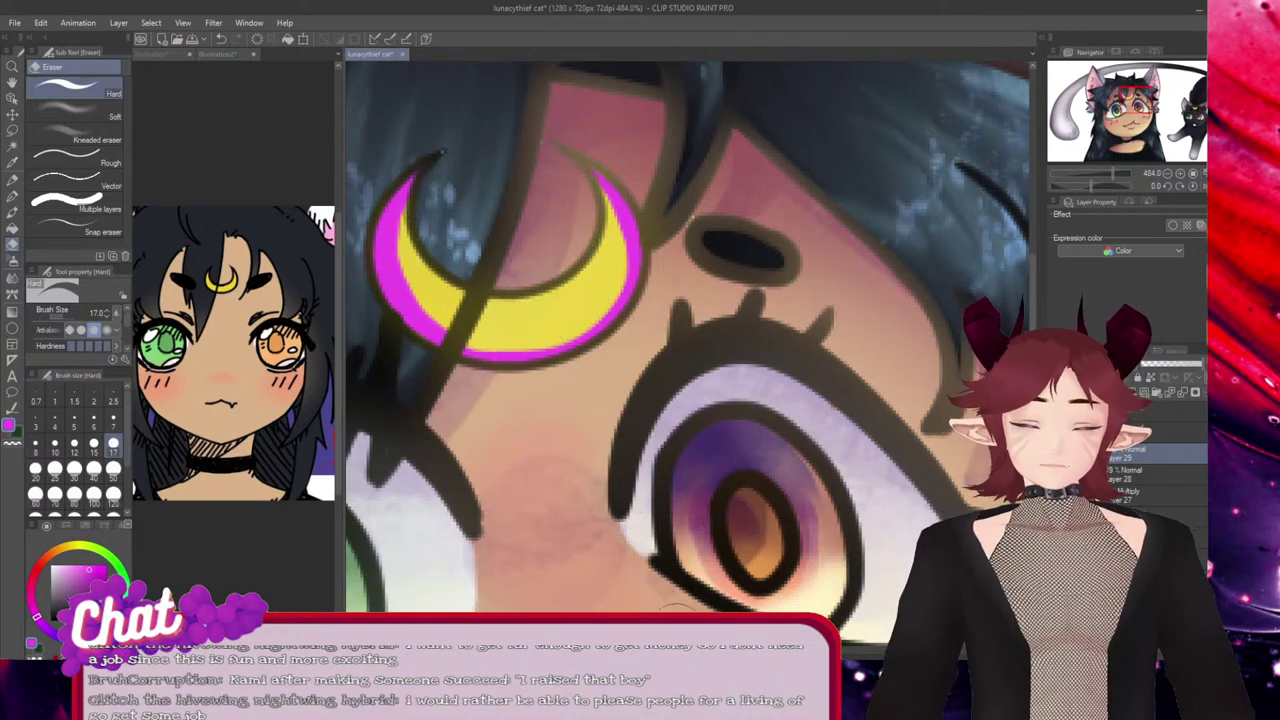
# Paint magenta shading on the cat's forehead crescent and erase the excess down to a thin outer rim.
pyautogui.moveTo(1160, 104); pyautogui.dragTo(1195, 103)
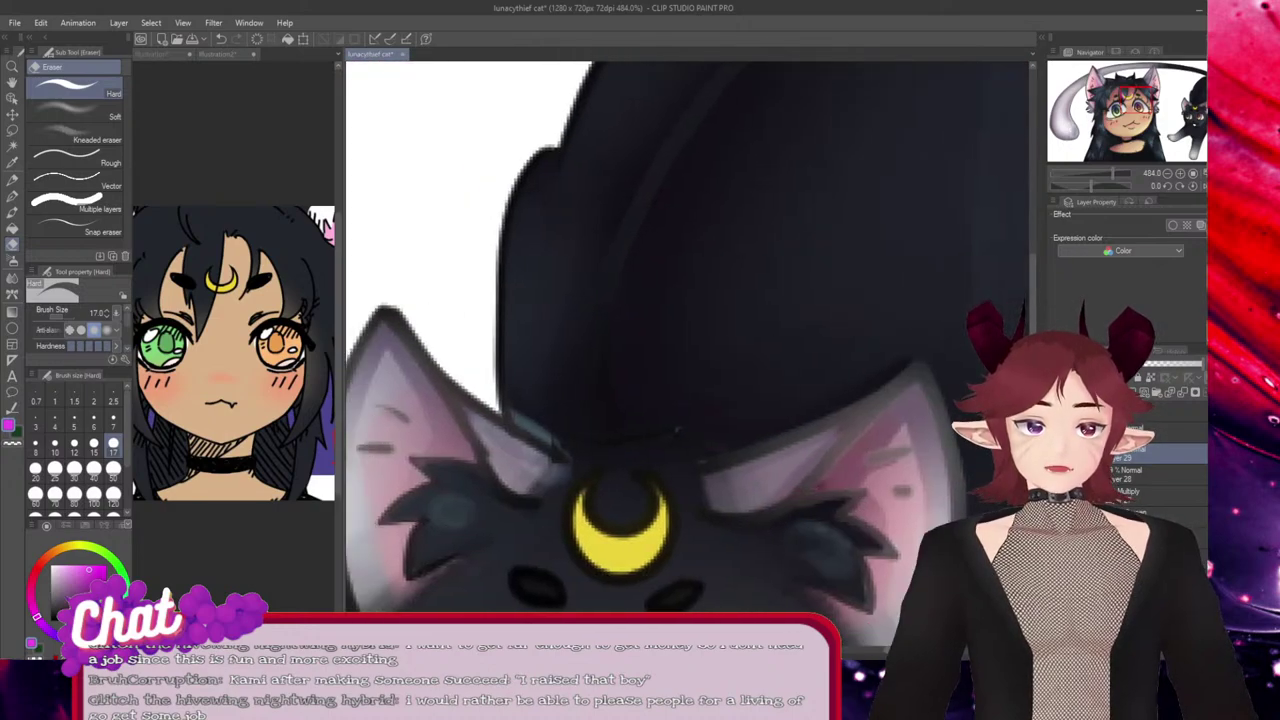
pyautogui.press('p')
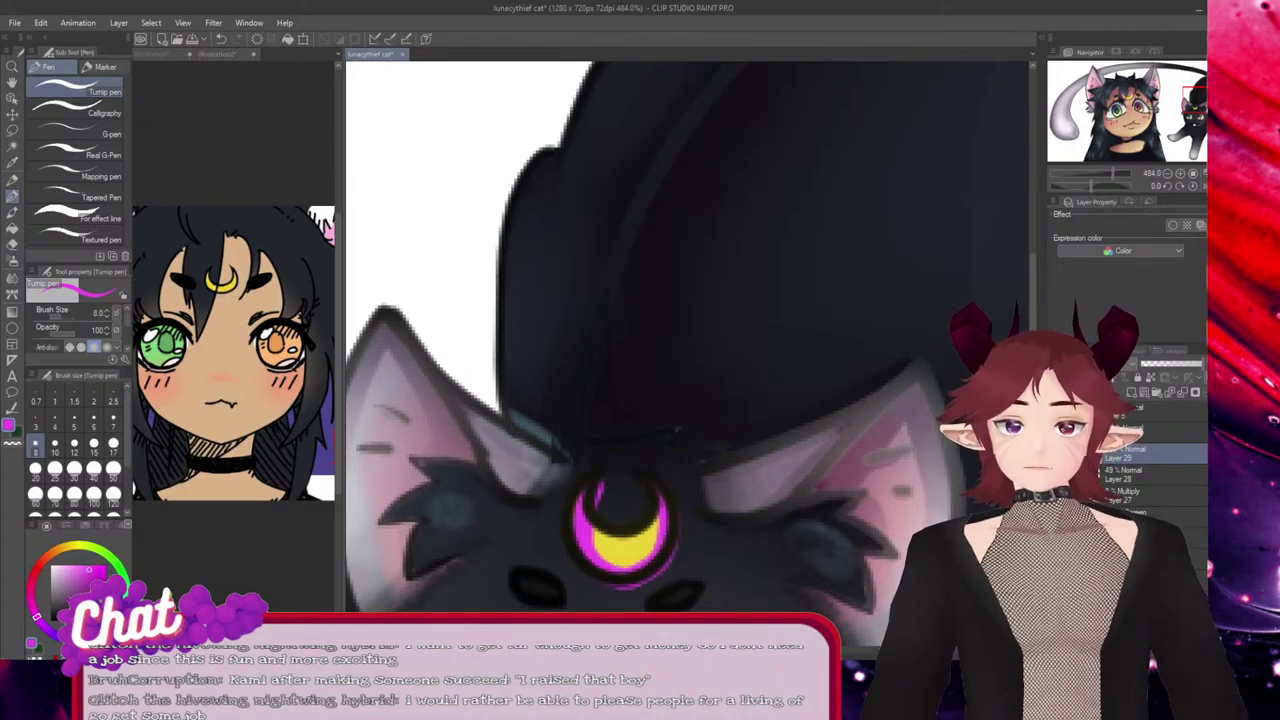
pyautogui.click(12, 244)
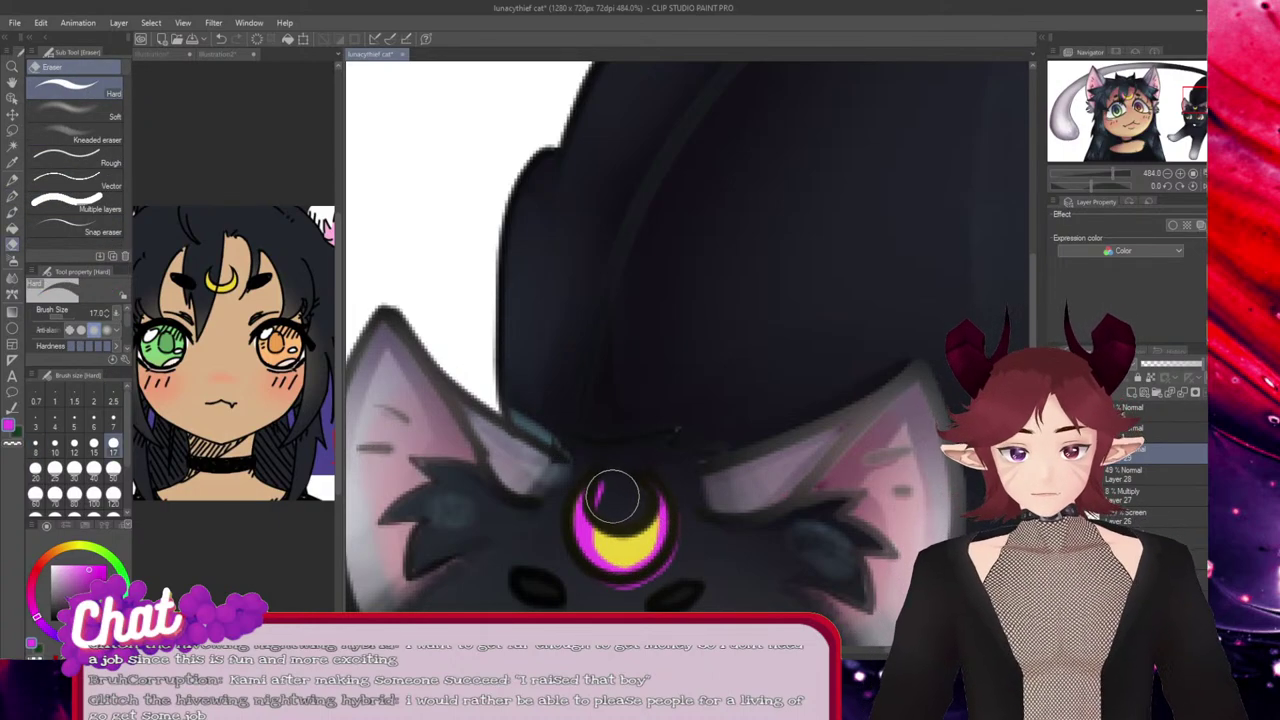
pyautogui.moveTo(612, 497); pyautogui.dragTo(607, 527)
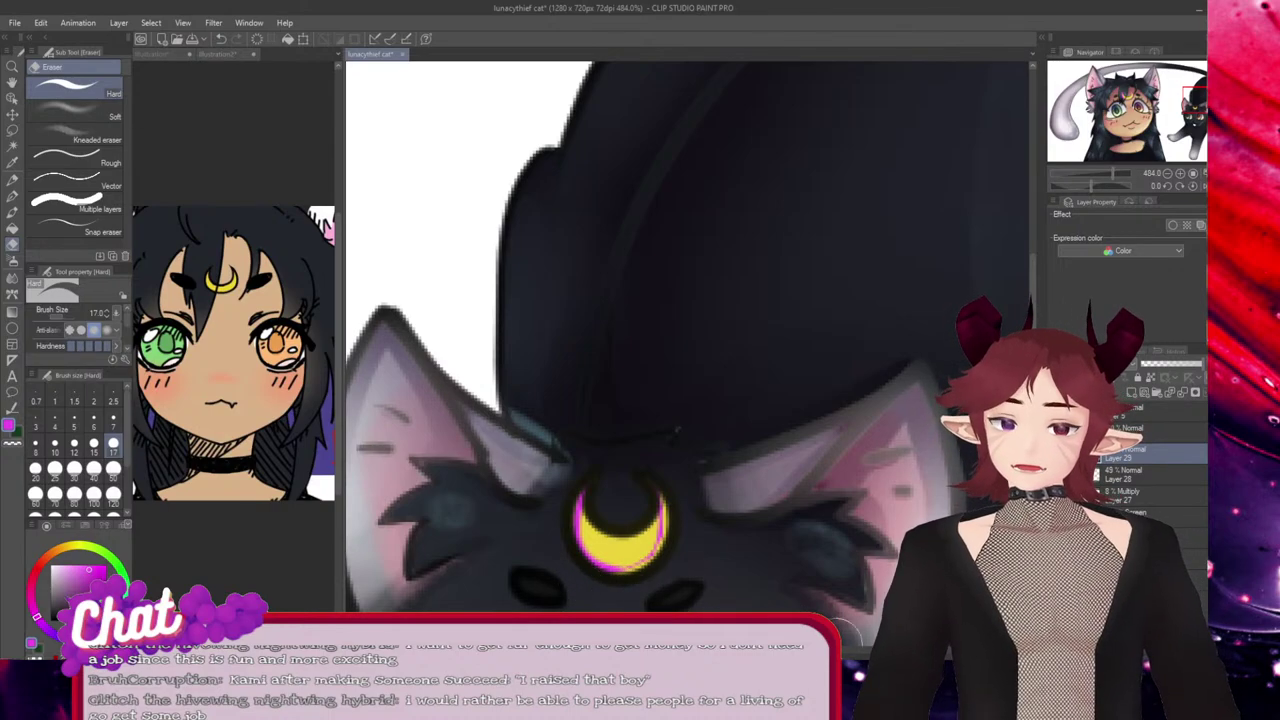
# Add a magenta band along the inner curve of the girl's crescent and erase the strokes outside its outline.
pyautogui.moveTo(1193, 104); pyautogui.dragTo(1131, 98)
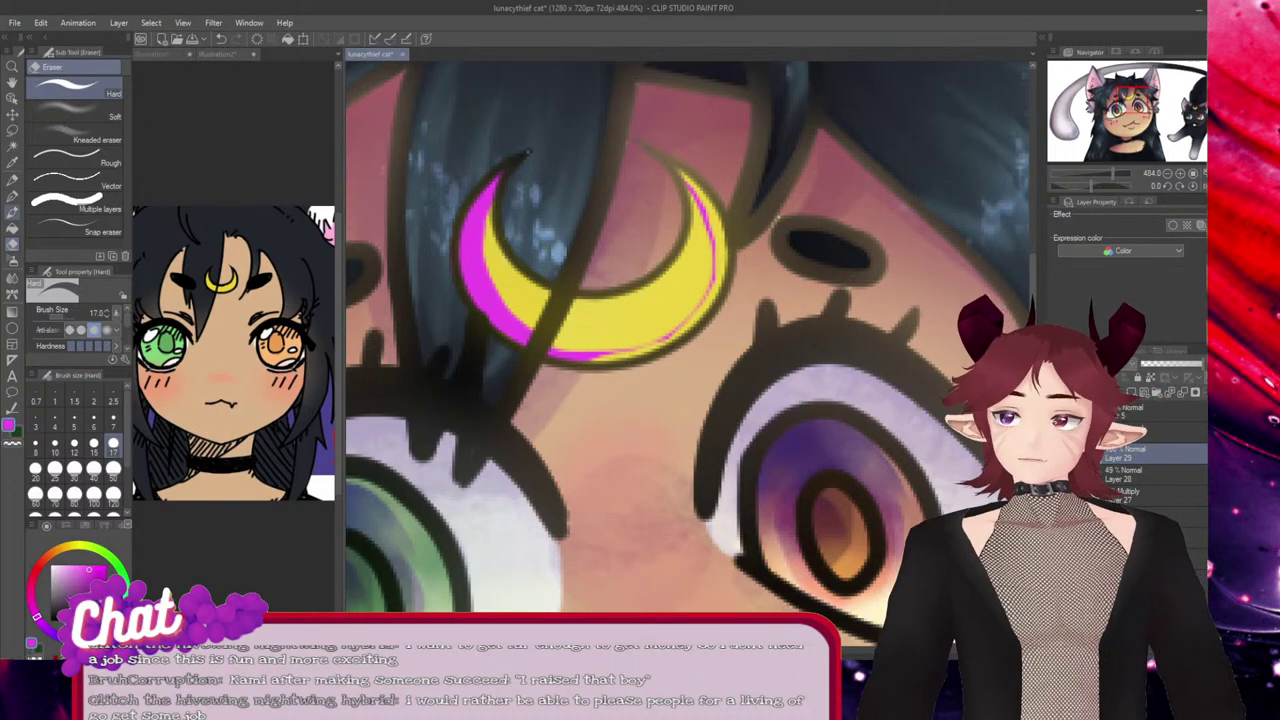
pyautogui.press('b')
pyautogui.click(12, 196)
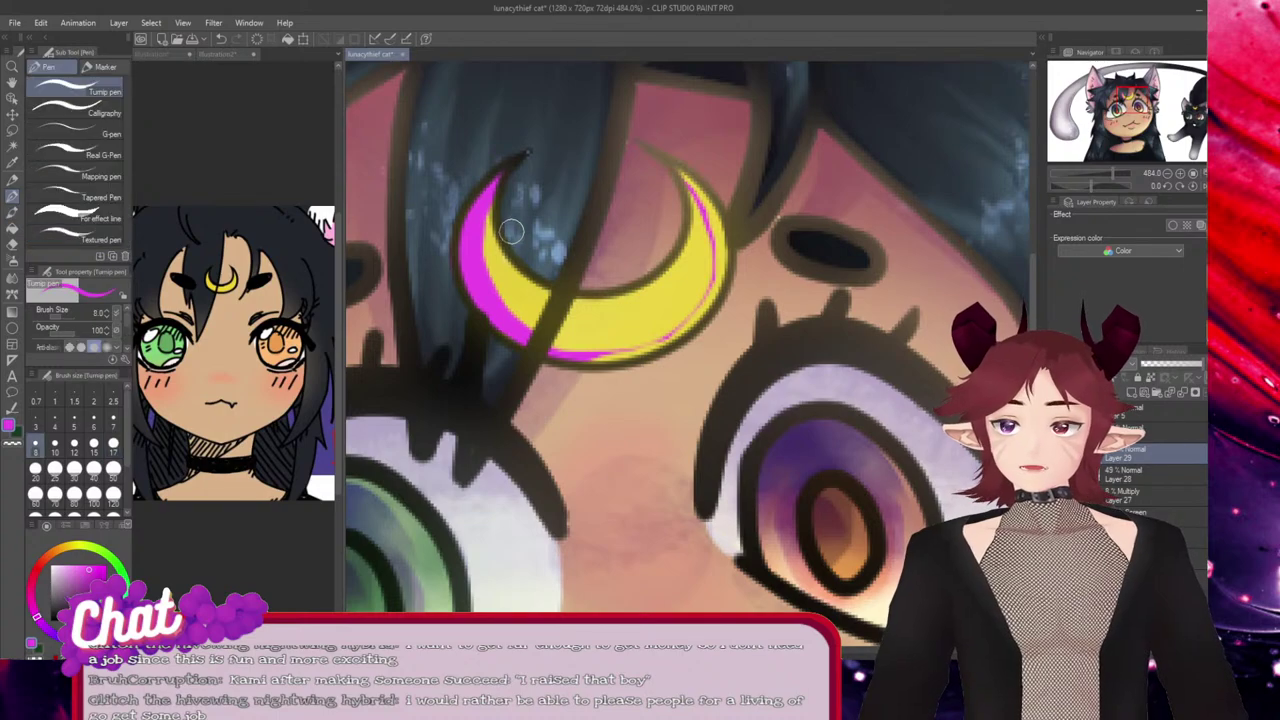
pyautogui.moveTo(503, 224); pyautogui.dragTo(536, 275)
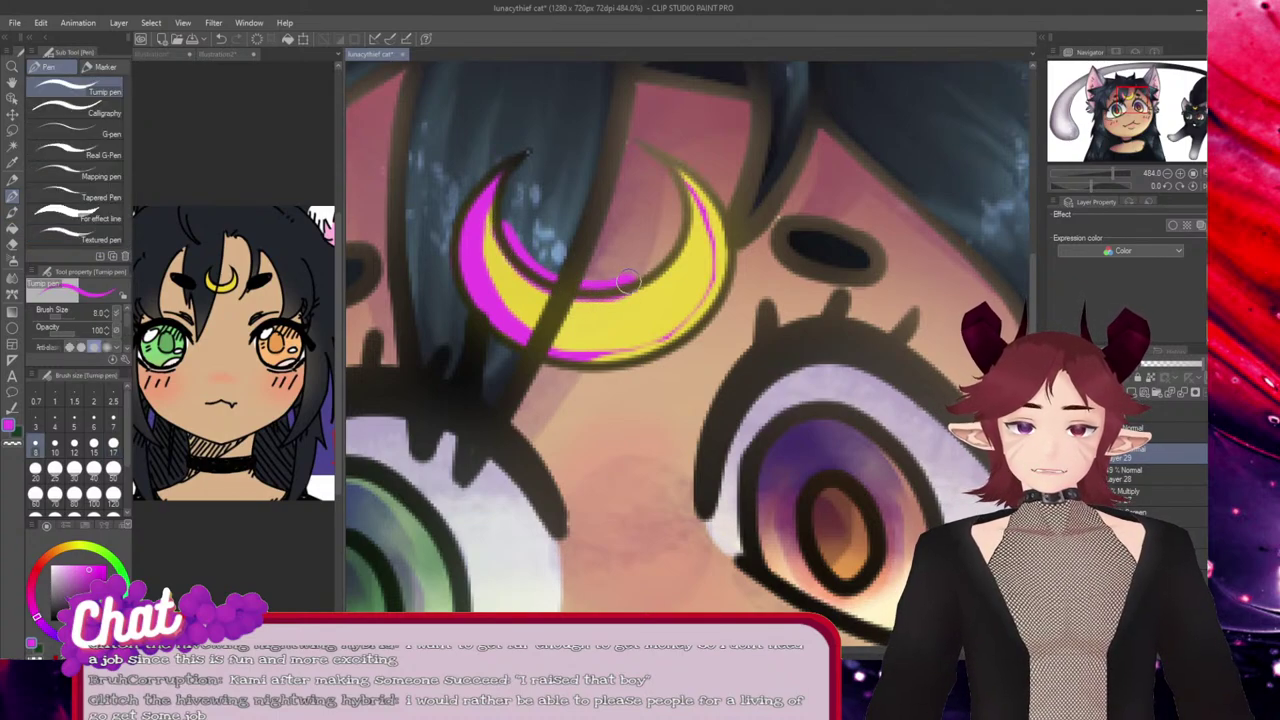
pyautogui.moveTo(655, 278); pyautogui.dragTo(595, 298)
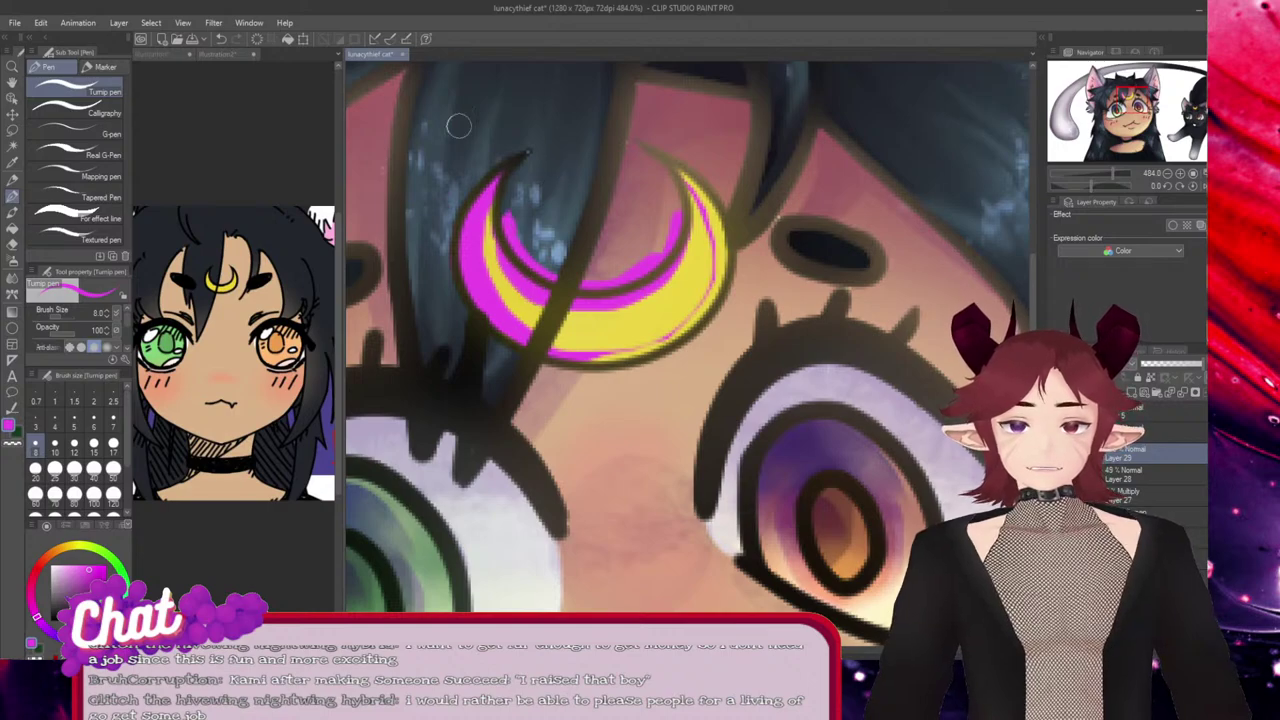
pyautogui.press('e')
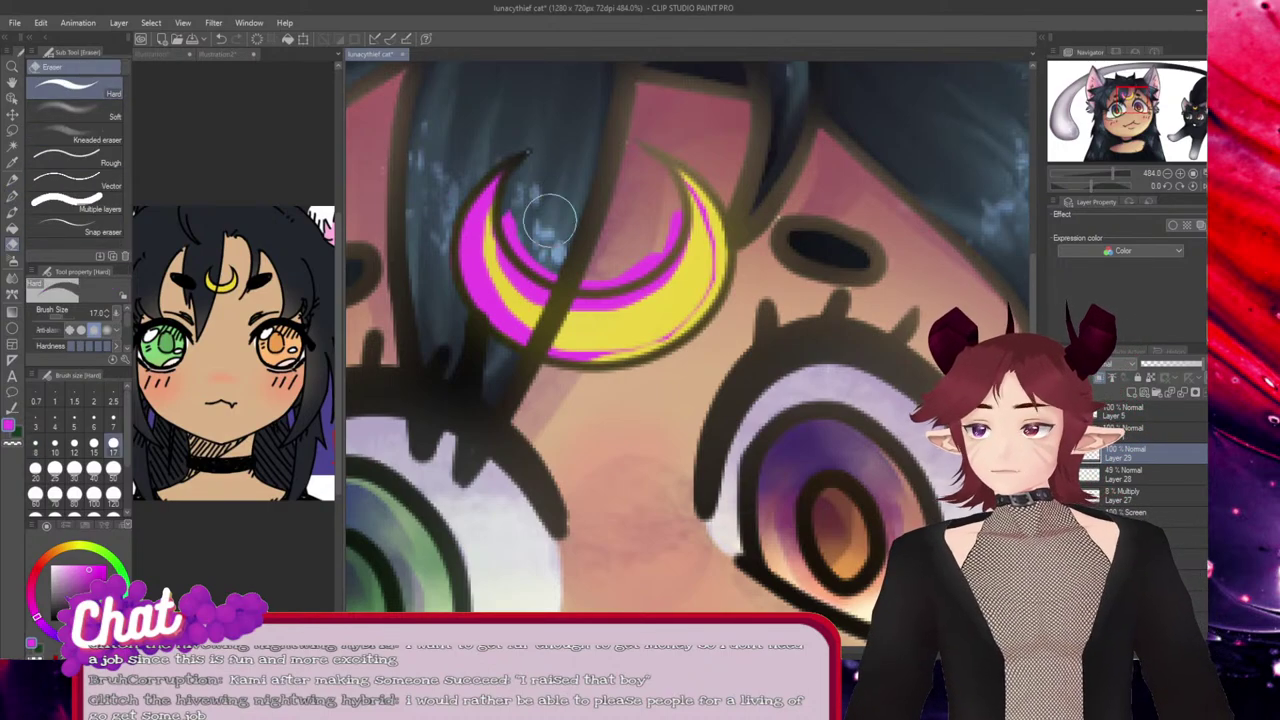
pyautogui.moveTo(543, 214)
pyautogui.mouseDown()
pyautogui.moveTo(566, 239)
pyautogui.moveTo(562, 257)
pyautogui.moveTo(526, 229)
pyautogui.moveTo(570, 259)
pyautogui.moveTo(534, 224)
pyautogui.moveTo(592, 247)
pyautogui.moveTo(591, 266)
pyautogui.moveTo(574, 264)
pyautogui.moveTo(658, 228)
pyautogui.mouseUp()
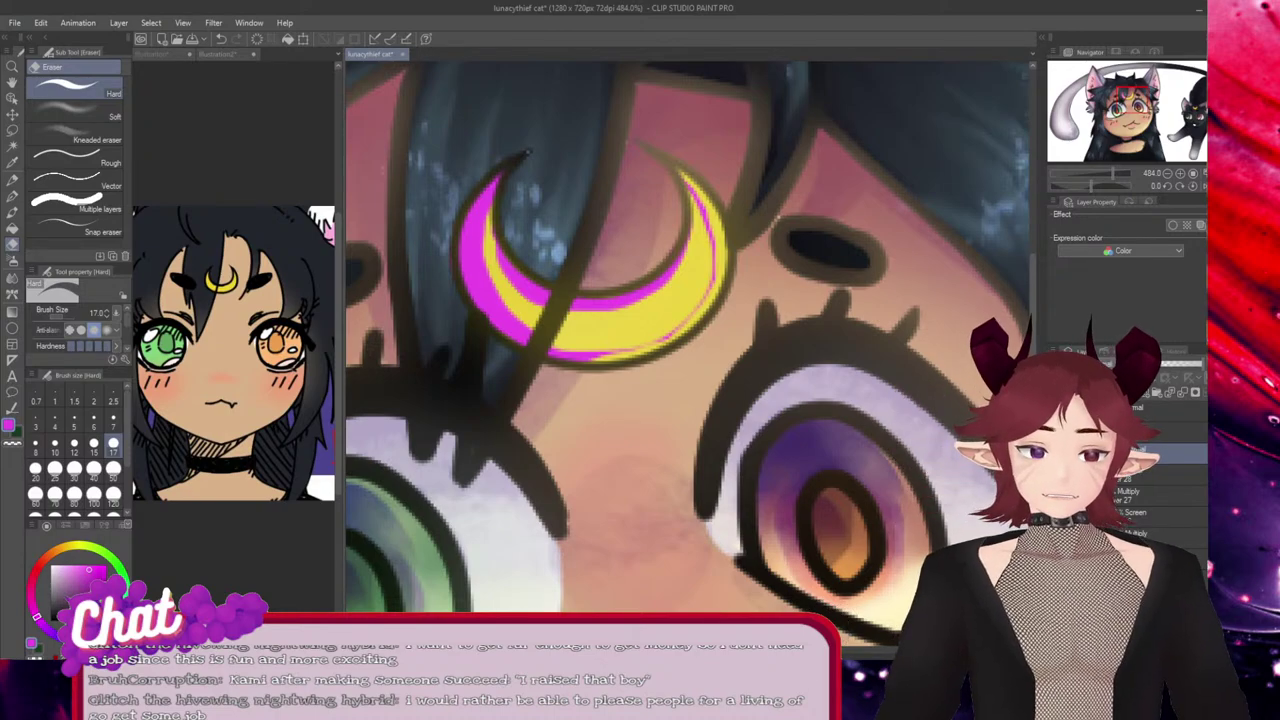
# Add magenta along the inner curve of the cat's crescent and erase the strokes outside its outline.
pyautogui.moveTo(646, 649); pyautogui.dragTo(882, 649)
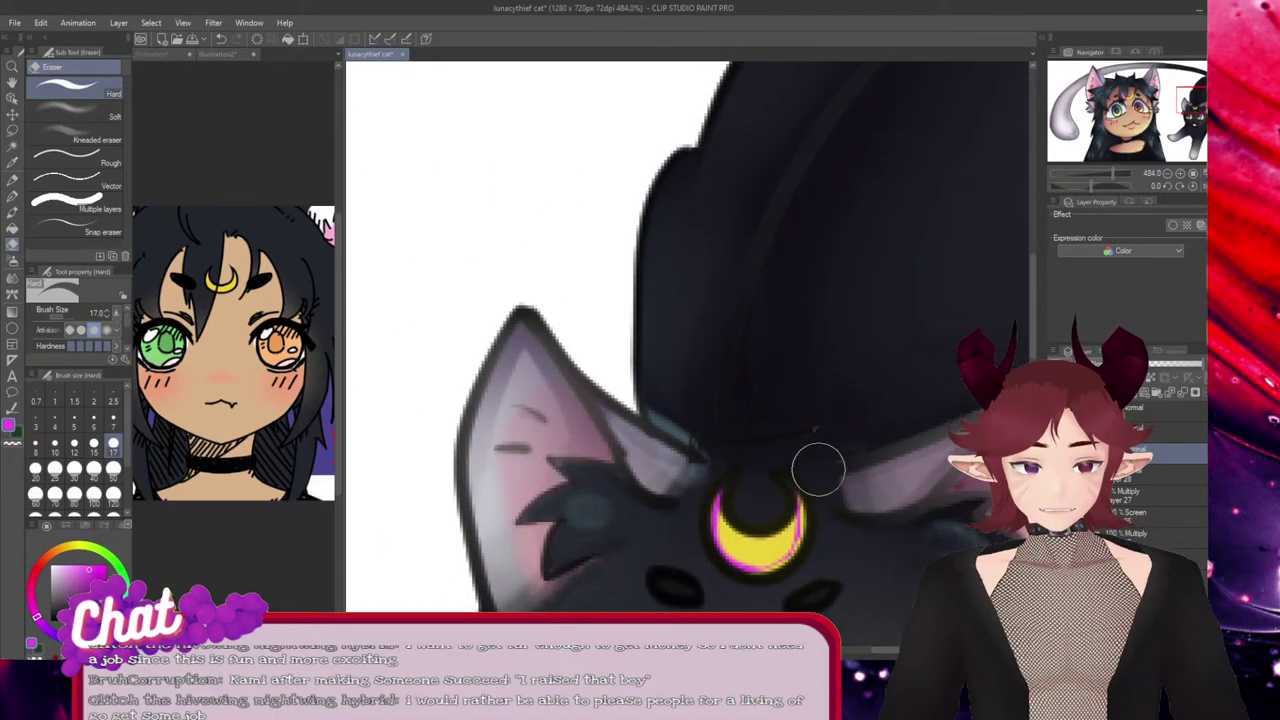
pyautogui.press('p')
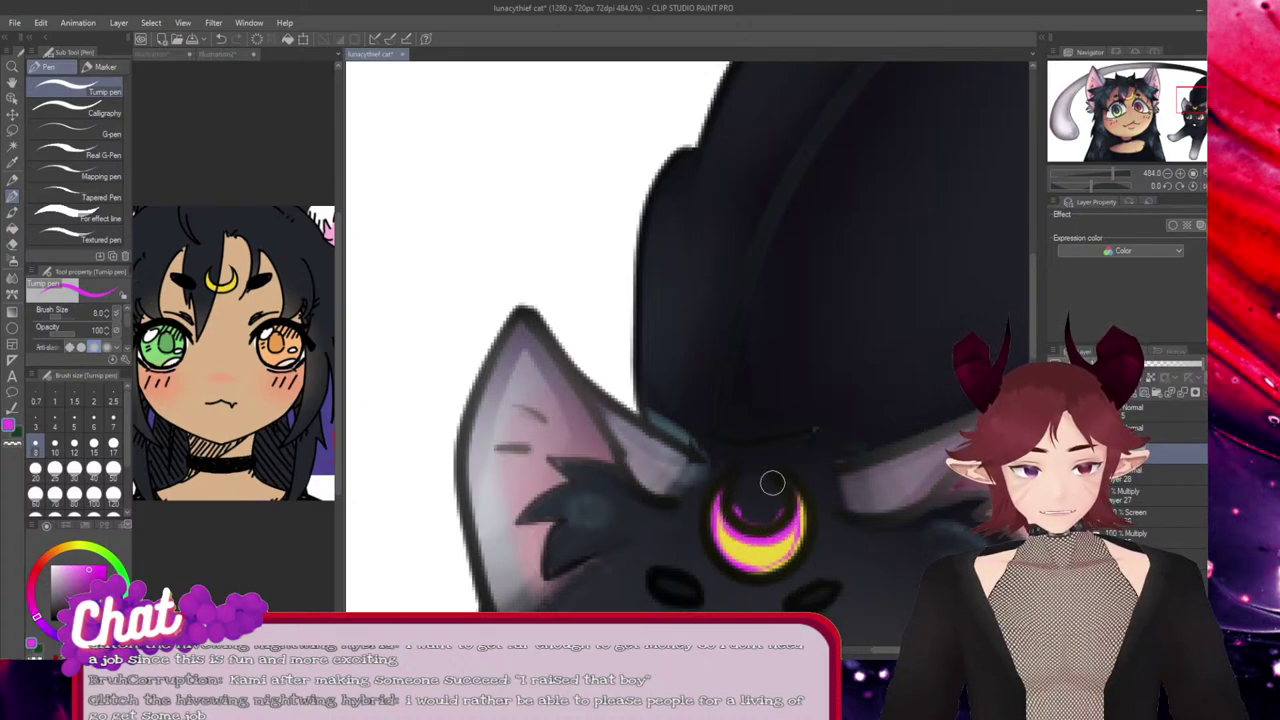
pyautogui.press('e')
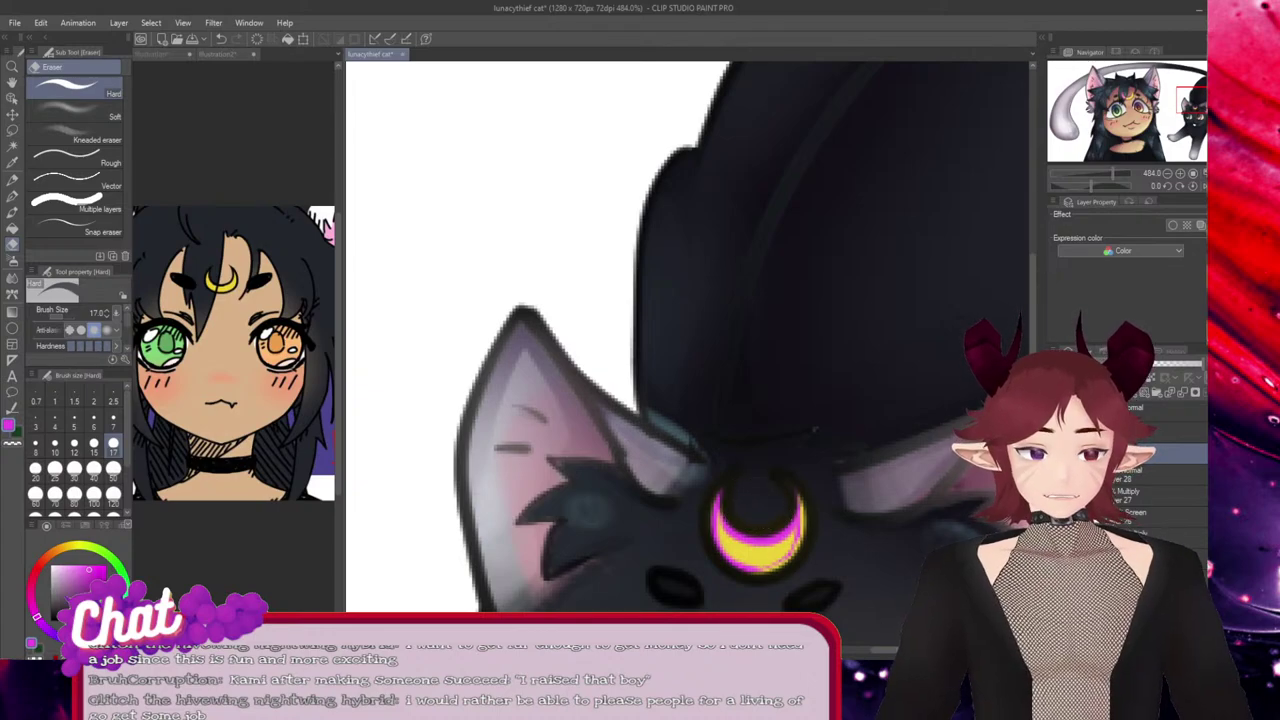
# Airbrush a soft magenta glow around the girl's crescent with the Soft airbrush at size 40.
pyautogui.moveTo(400, 366); pyautogui.dragTo(1200, 366)
pyautogui.moveTo(430, 336); pyautogui.dragTo(518, 366)
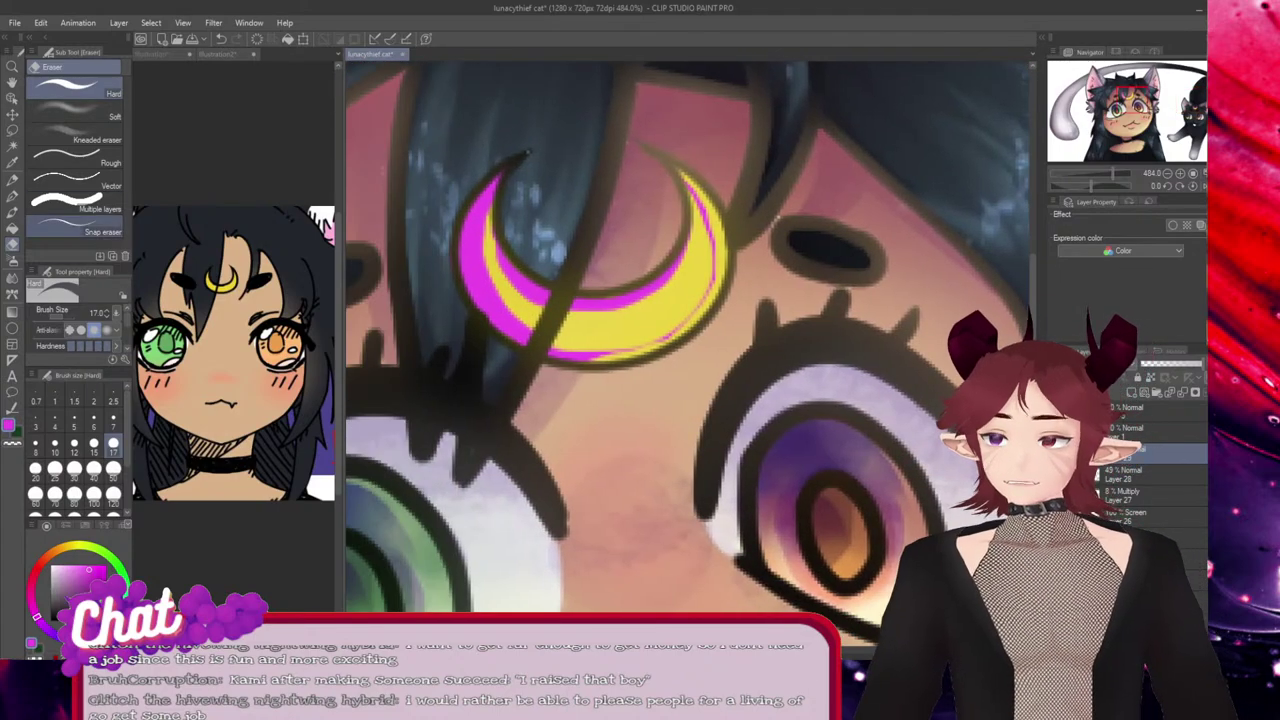
pyautogui.click(12, 261)
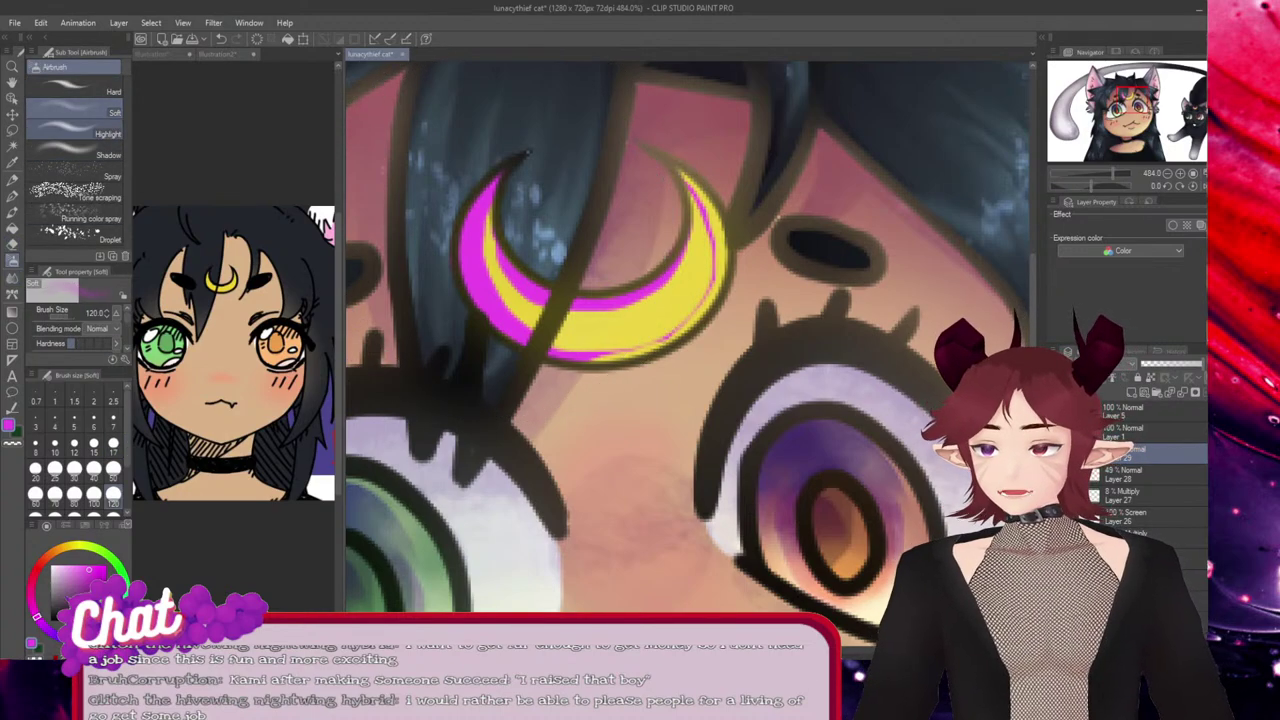
pyautogui.click(94, 470)
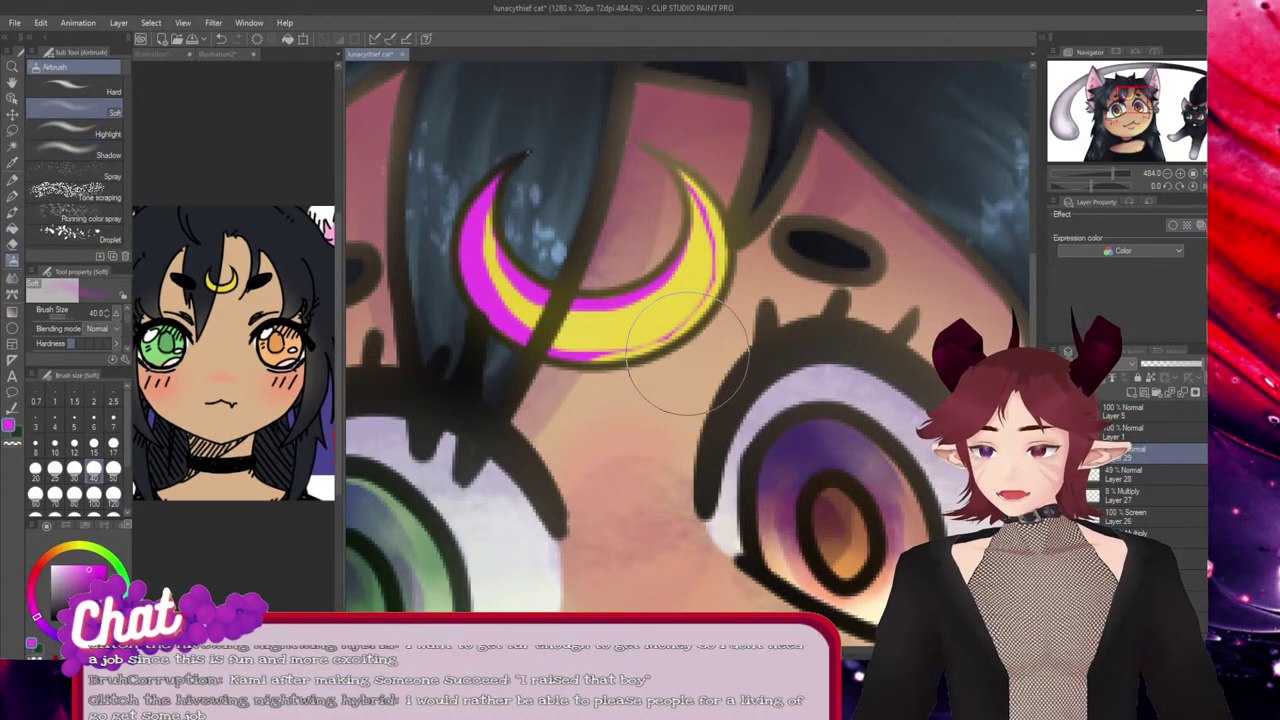
pyautogui.moveTo(510, 222)
pyautogui.mouseDown()
pyautogui.moveTo(491, 189)
pyautogui.moveTo(488, 214)
pyautogui.mouseUp()
pyautogui.moveTo(712, 154); pyautogui.dragTo(666, 178)
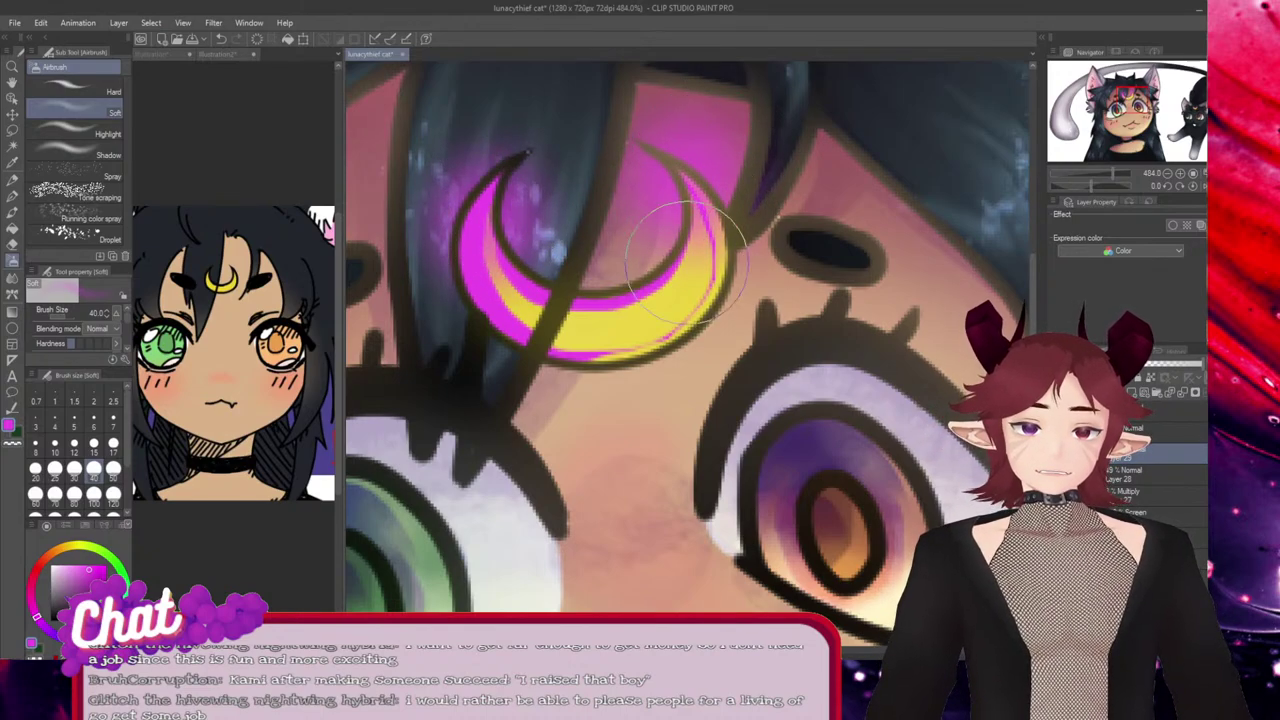
pyautogui.moveTo(553, 404)
pyautogui.mouseDown()
pyautogui.moveTo(615, 397)
pyautogui.moveTo(661, 381)
pyautogui.moveTo(513, 356)
pyautogui.mouseUp()
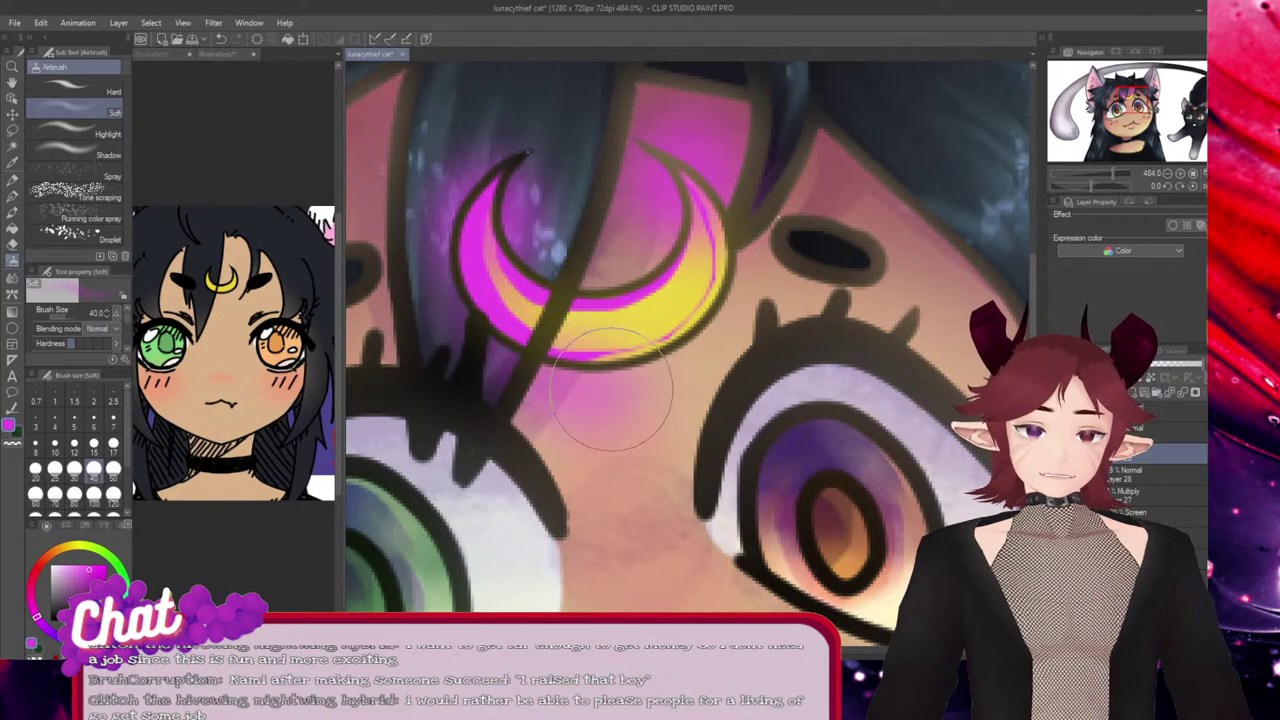
# Erase the magenta glow spilling outside the girl's crescent onto her forehead and hair, using the Hard eraser at size 17.
pyautogui.press('e')
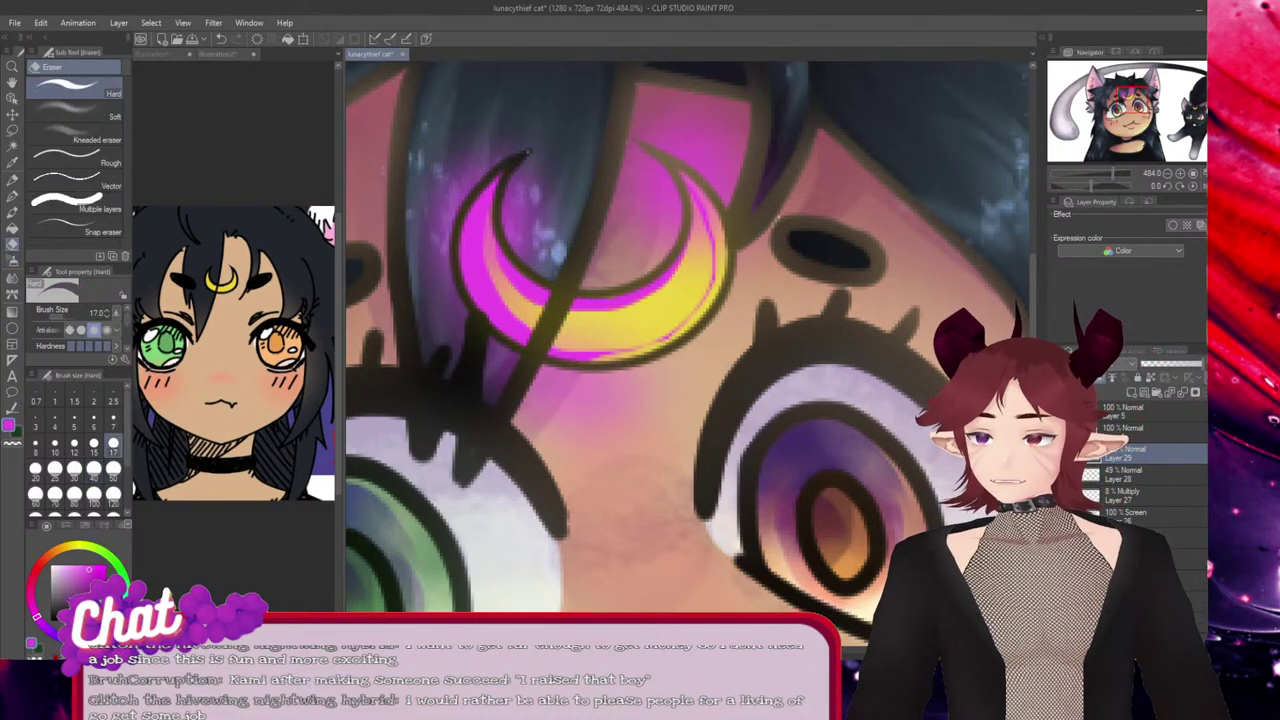
pyautogui.moveTo(530, 225)
pyautogui.mouseDown()
pyautogui.moveTo(535, 188)
pyautogui.moveTo(589, 213)
pyautogui.moveTo(539, 245)
pyautogui.moveTo(574, 220)
pyautogui.mouseUp()
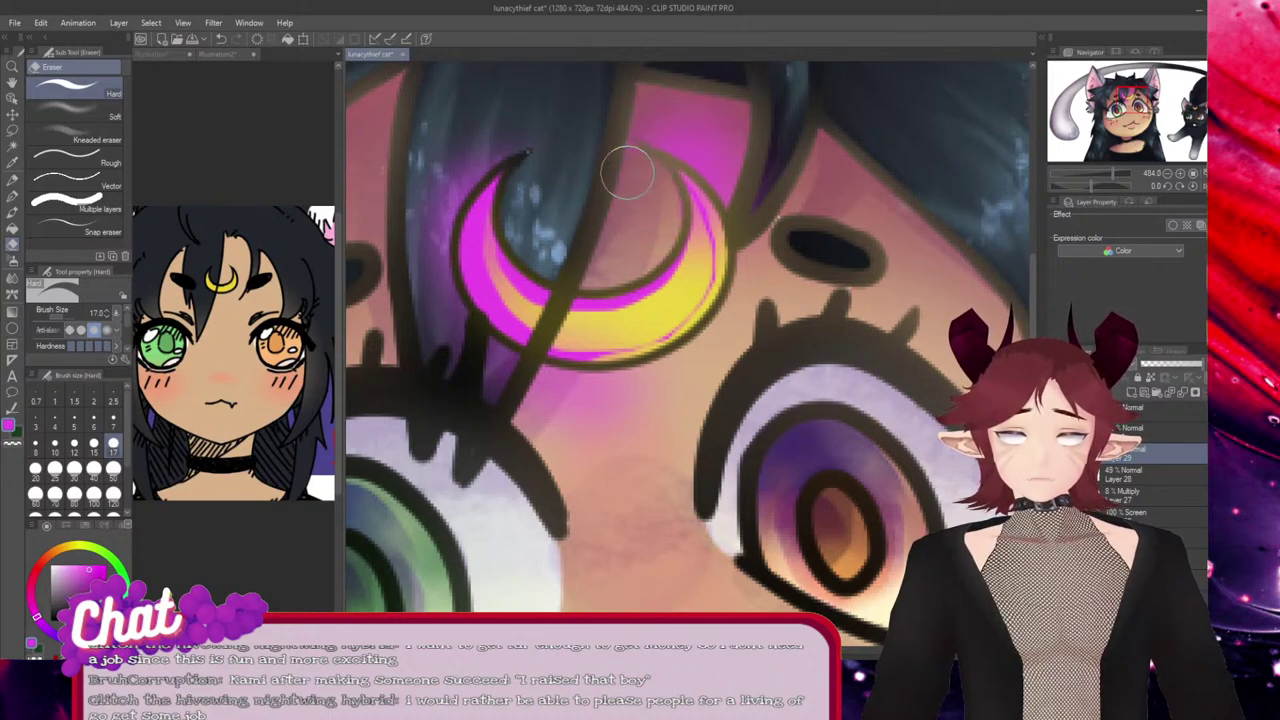
pyautogui.moveTo(627, 172)
pyautogui.mouseDown()
pyautogui.moveTo(660, 108)
pyautogui.moveTo(722, 148)
pyautogui.mouseUp()
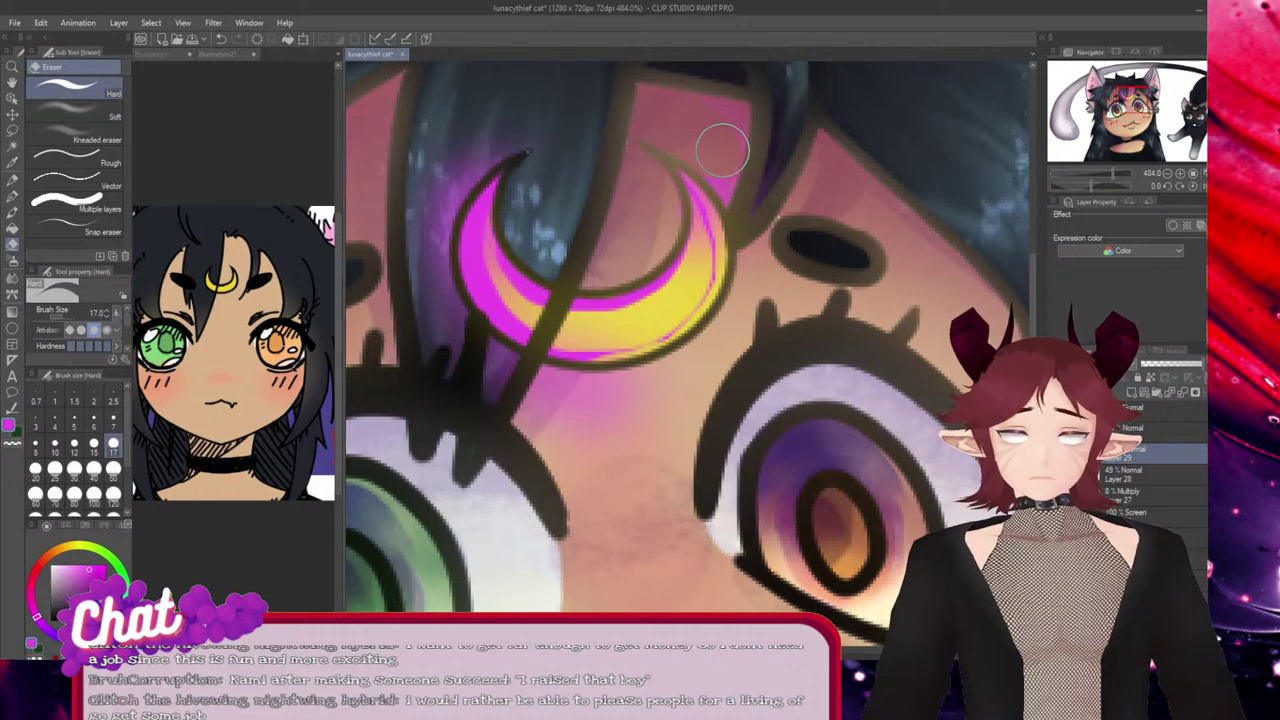
pyautogui.moveTo(702, 102); pyautogui.dragTo(785, 185)
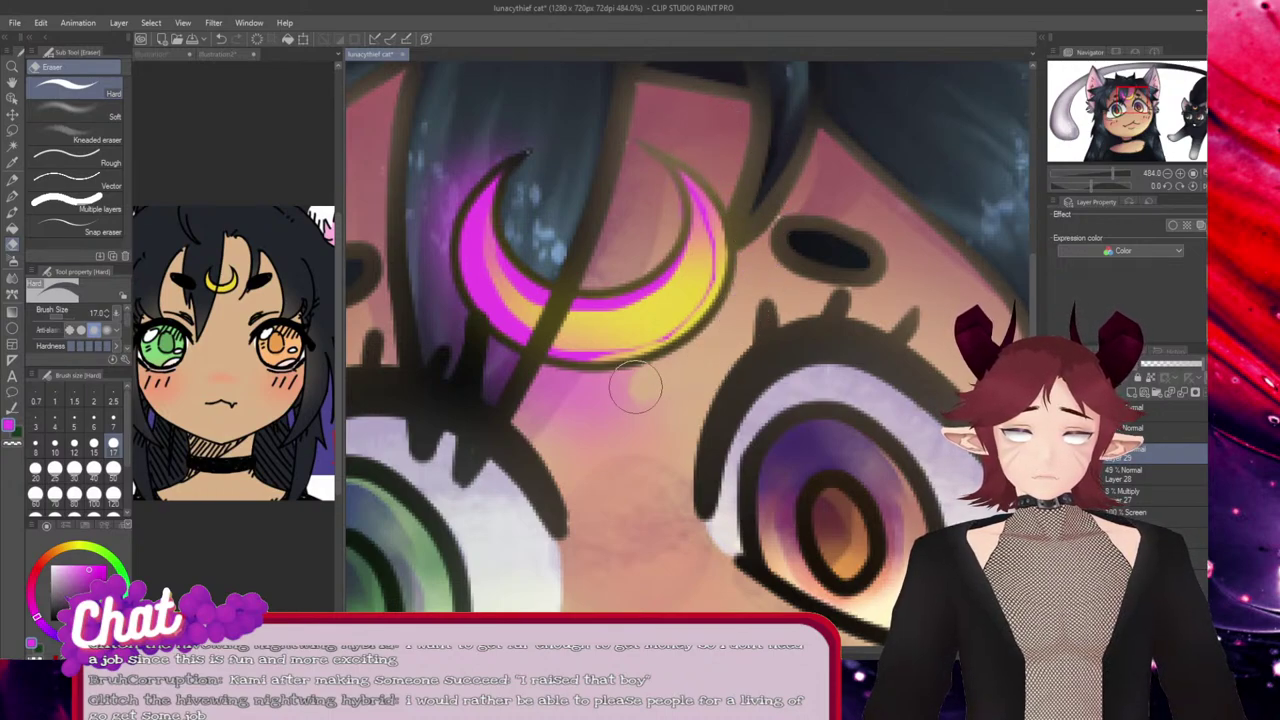
pyautogui.moveTo(635, 373)
pyautogui.mouseDown()
pyautogui.moveTo(641, 398)
pyautogui.moveTo(512, 372)
pyautogui.moveTo(520, 428)
pyautogui.mouseUp()
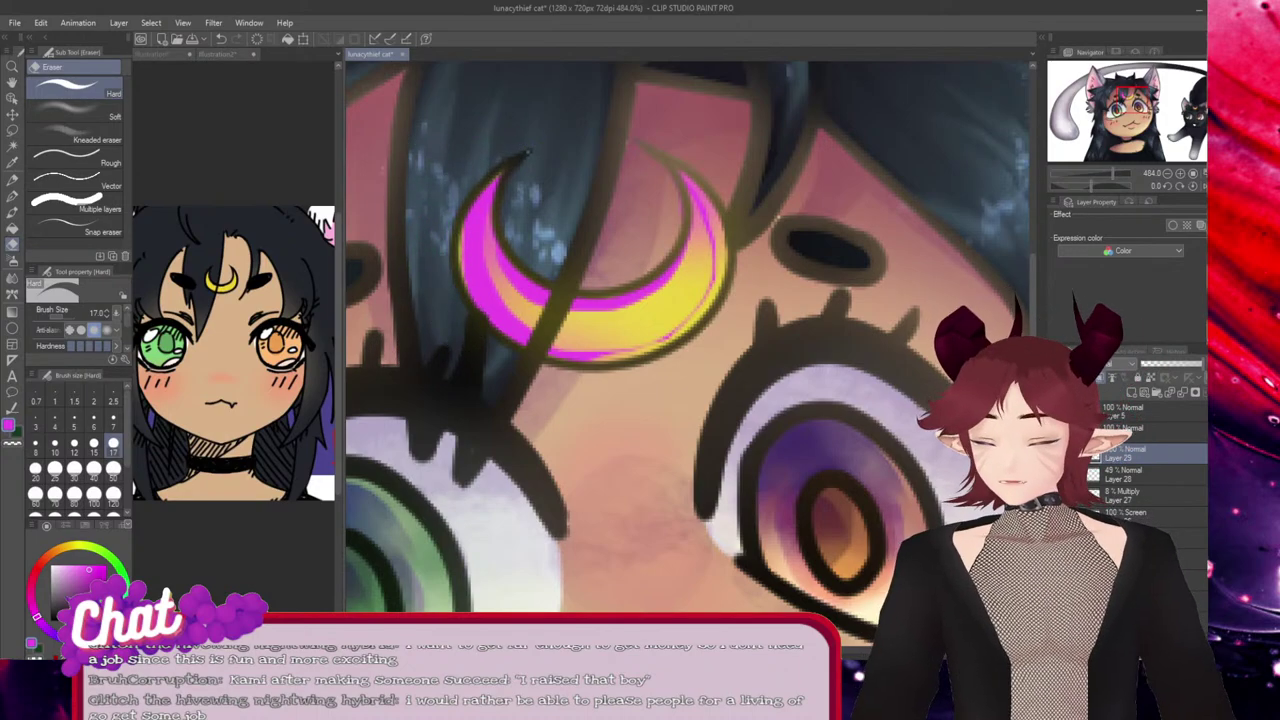
pyautogui.hotkey('ctrl', 'z')
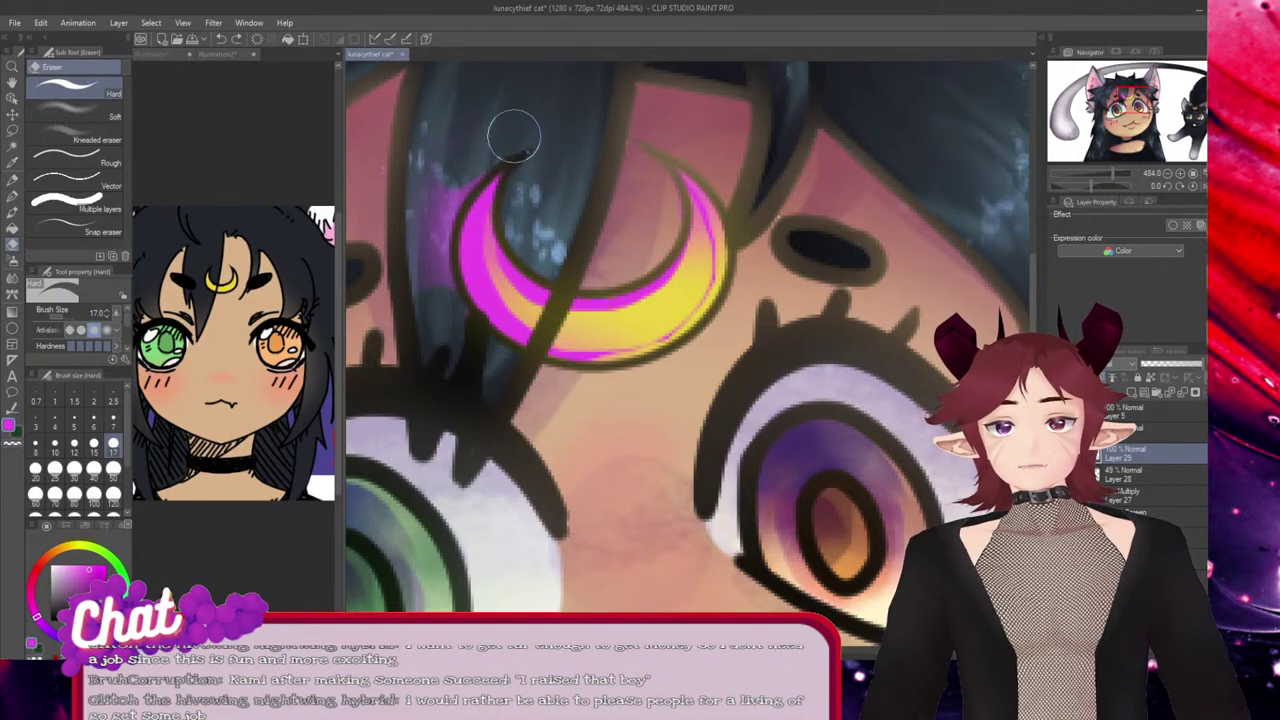
pyautogui.moveTo(426, 205); pyautogui.dragTo(443, 286)
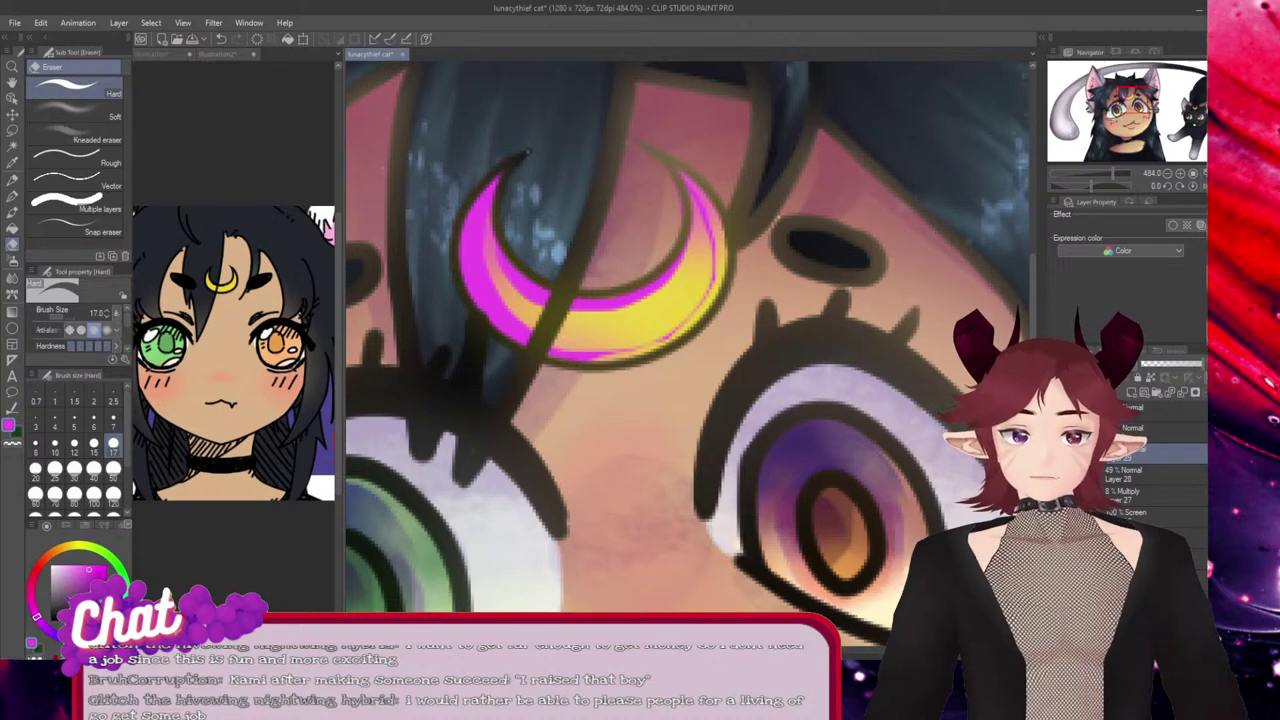
# Airbrush soft magenta over the cat's crescent at size 40 and erase the glow outside its outline.
pyautogui.moveTo(990, 500); pyautogui.dragTo(460, 543)
pyautogui.moveTo(960, 480); pyautogui.dragTo(445, 485)
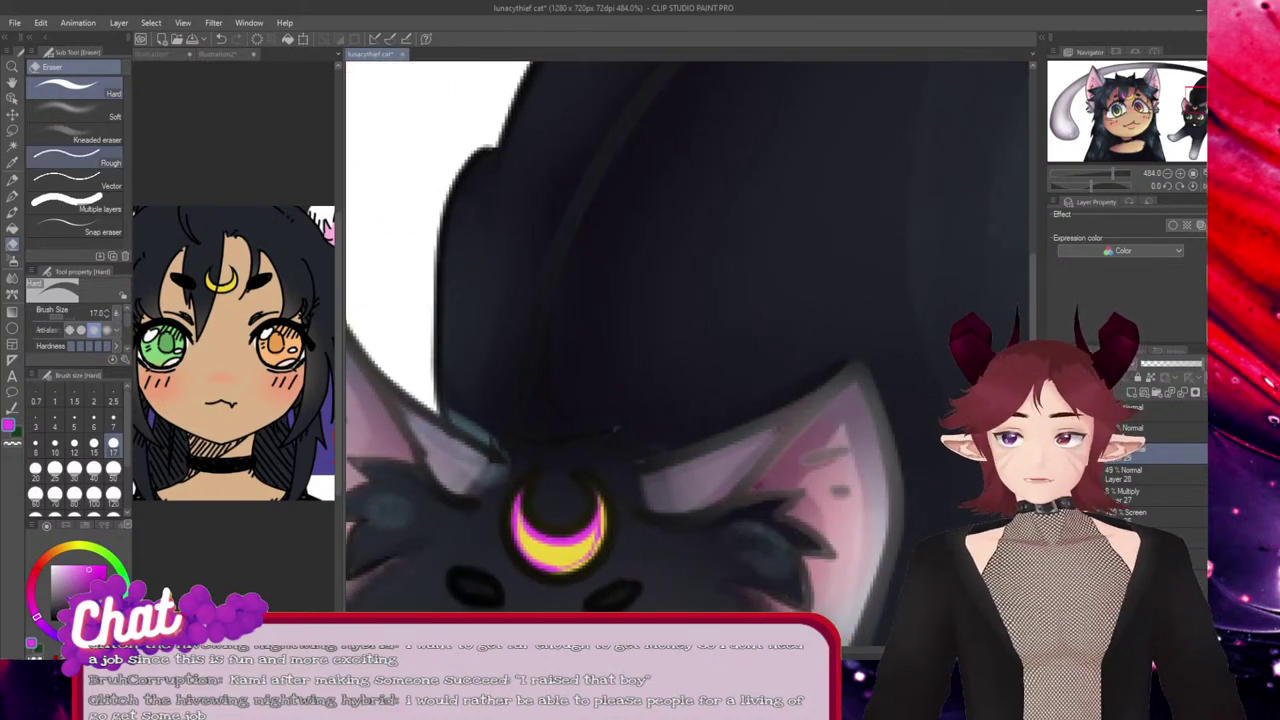
pyautogui.press('b')
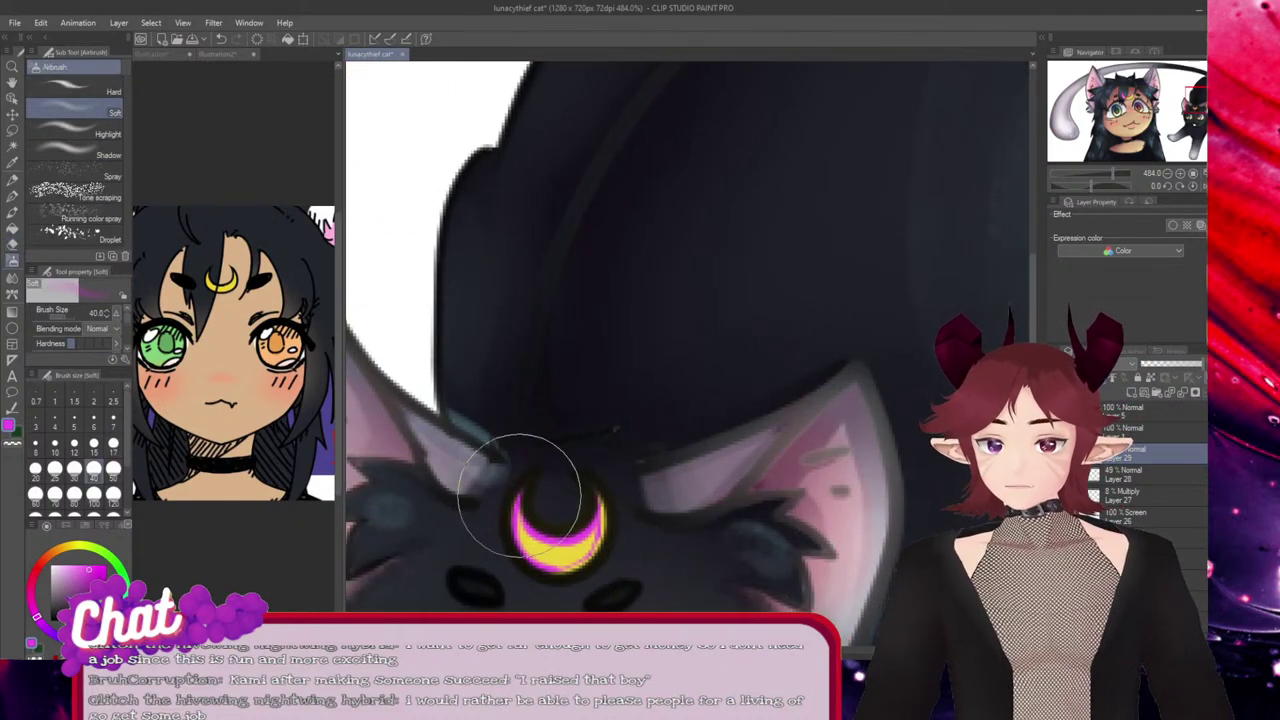
pyautogui.moveTo(508, 510)
pyautogui.mouseDown()
pyautogui.moveTo(629, 499)
pyautogui.moveTo(615, 507)
pyautogui.moveTo(615, 488)
pyautogui.moveTo(613, 499)
pyautogui.moveTo(565, 473)
pyautogui.mouseUp()
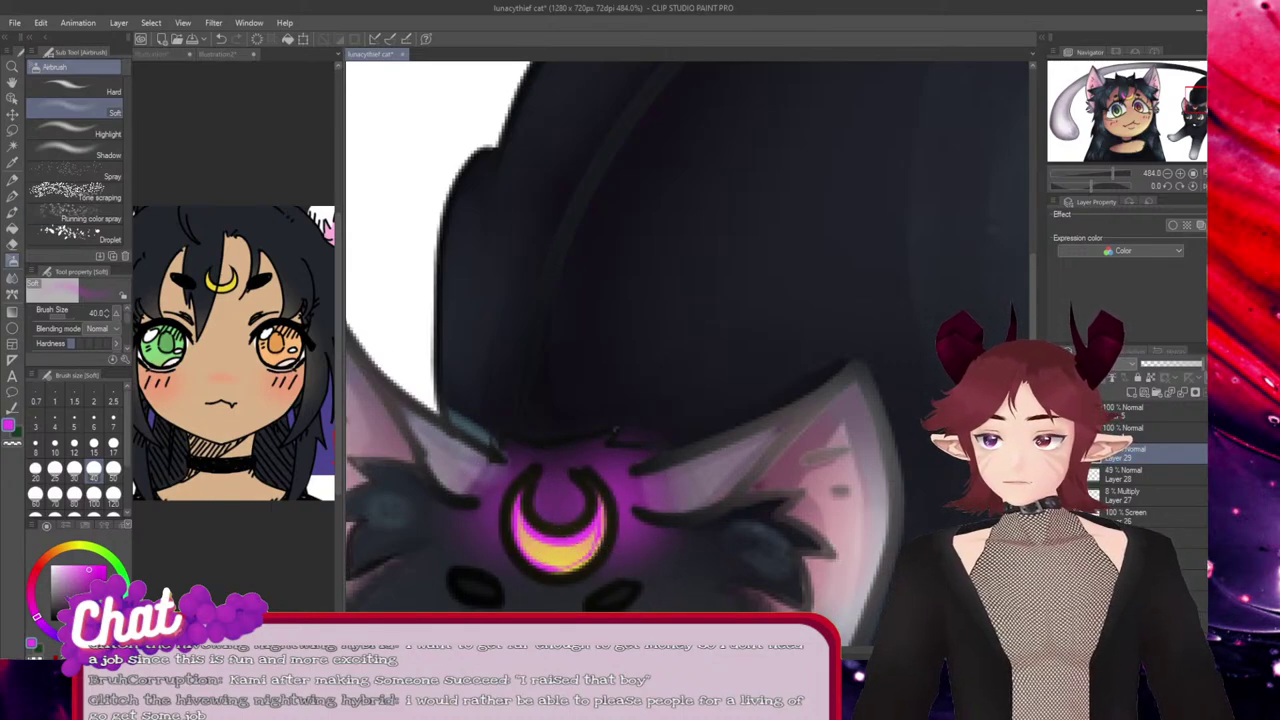
pyautogui.press('e')
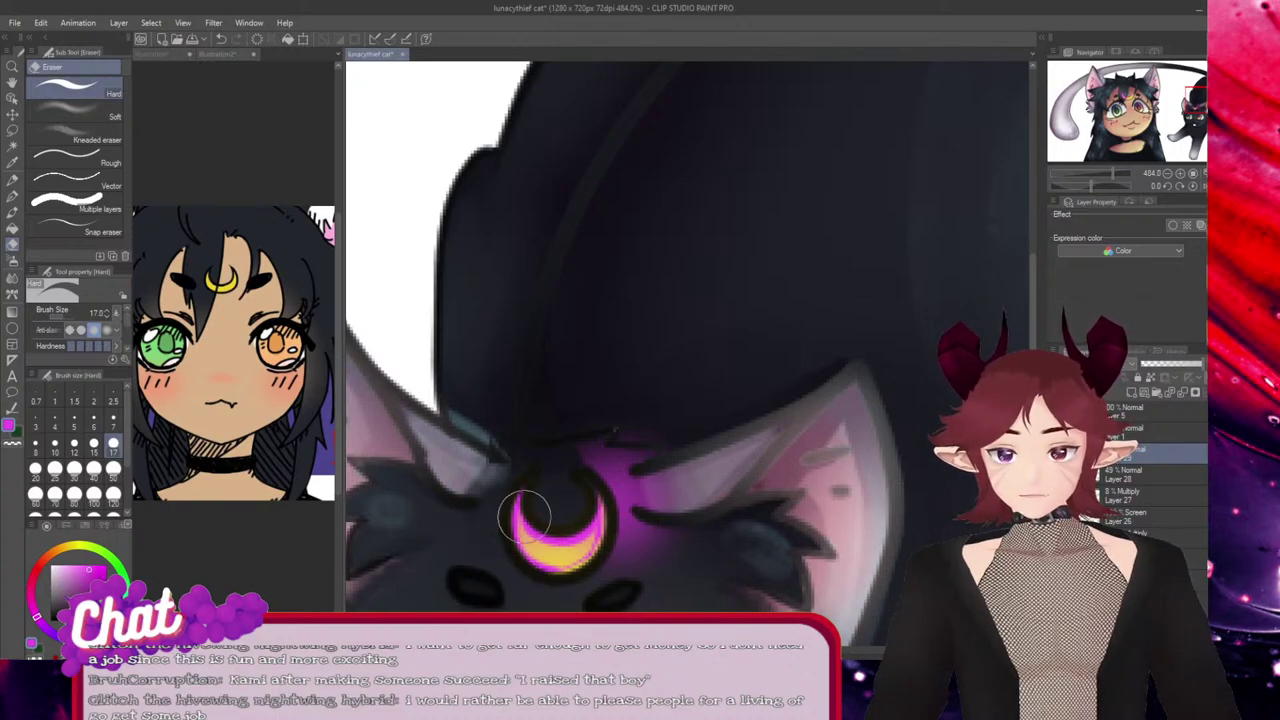
pyautogui.moveTo(596, 426)
pyautogui.mouseDown()
pyautogui.moveTo(620, 449)
pyautogui.moveTo(669, 428)
pyautogui.moveTo(667, 489)
pyautogui.moveTo(646, 515)
pyautogui.moveTo(638, 498)
pyautogui.moveTo(668, 507)
pyautogui.mouseUp()
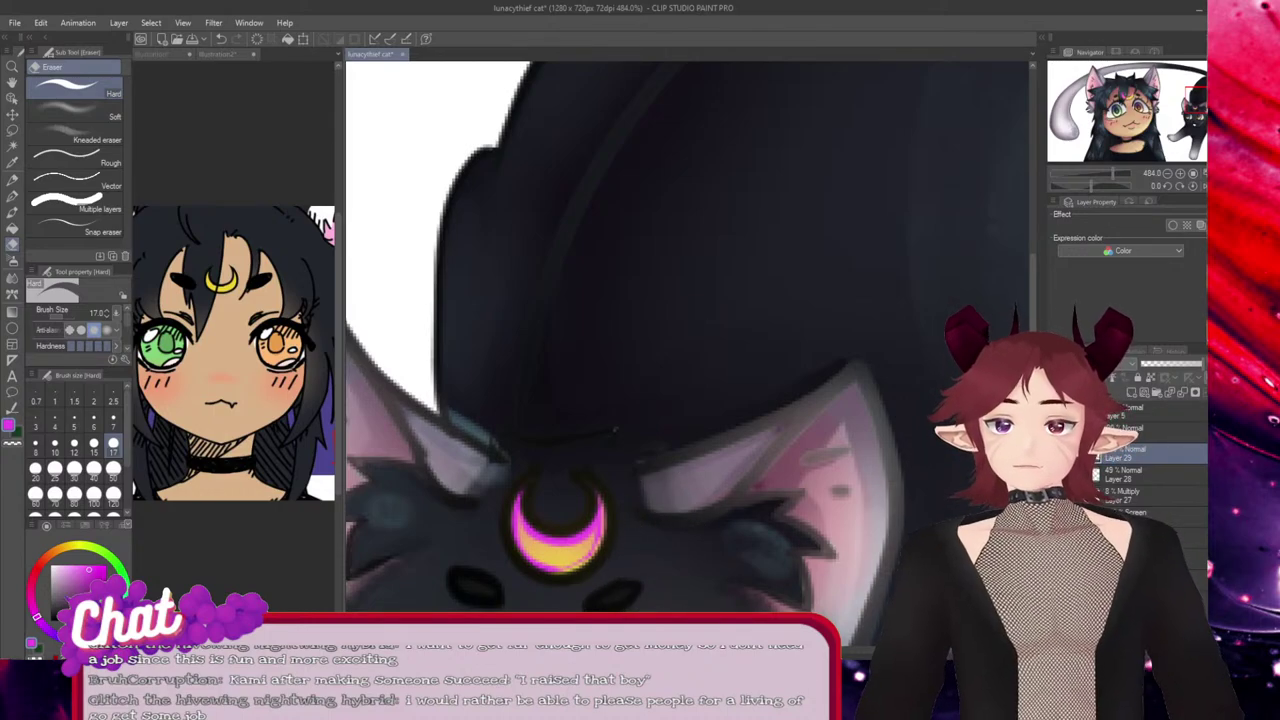
# Add more soft magenta to the left side of the cat's crescent and erase the spill on the surrounding fur.
pyautogui.click(12, 278)
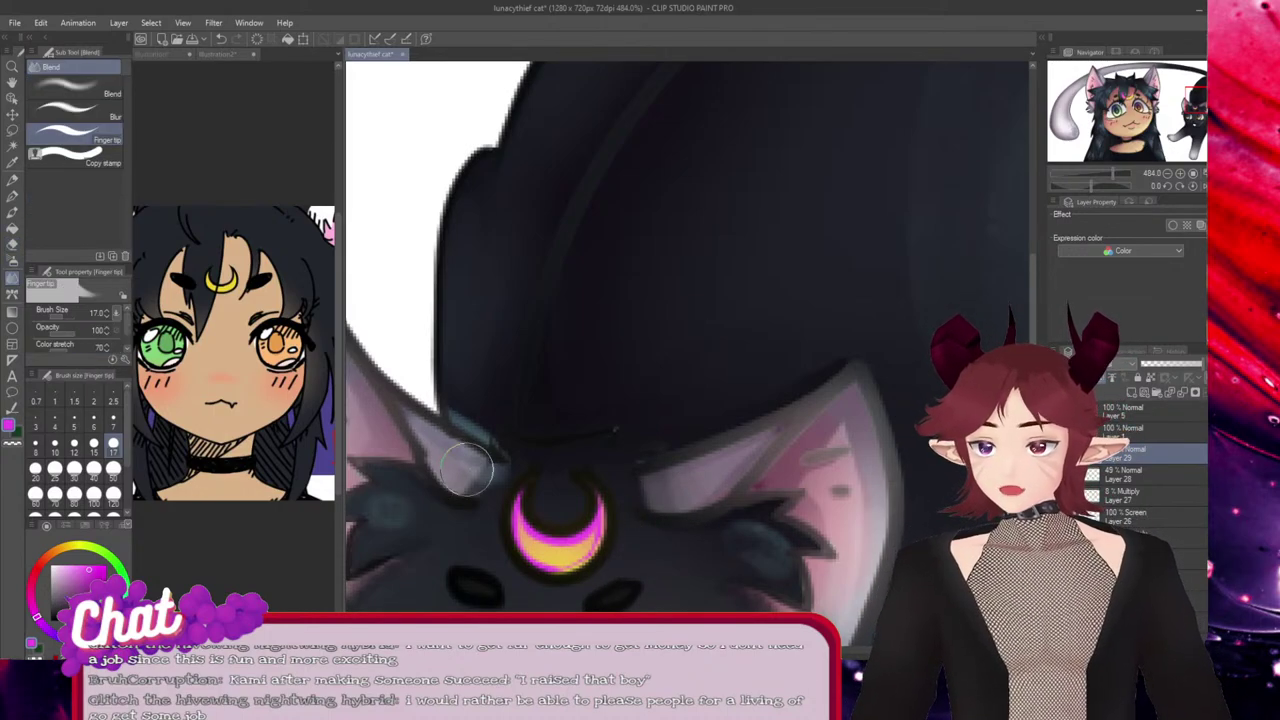
pyautogui.press('b')
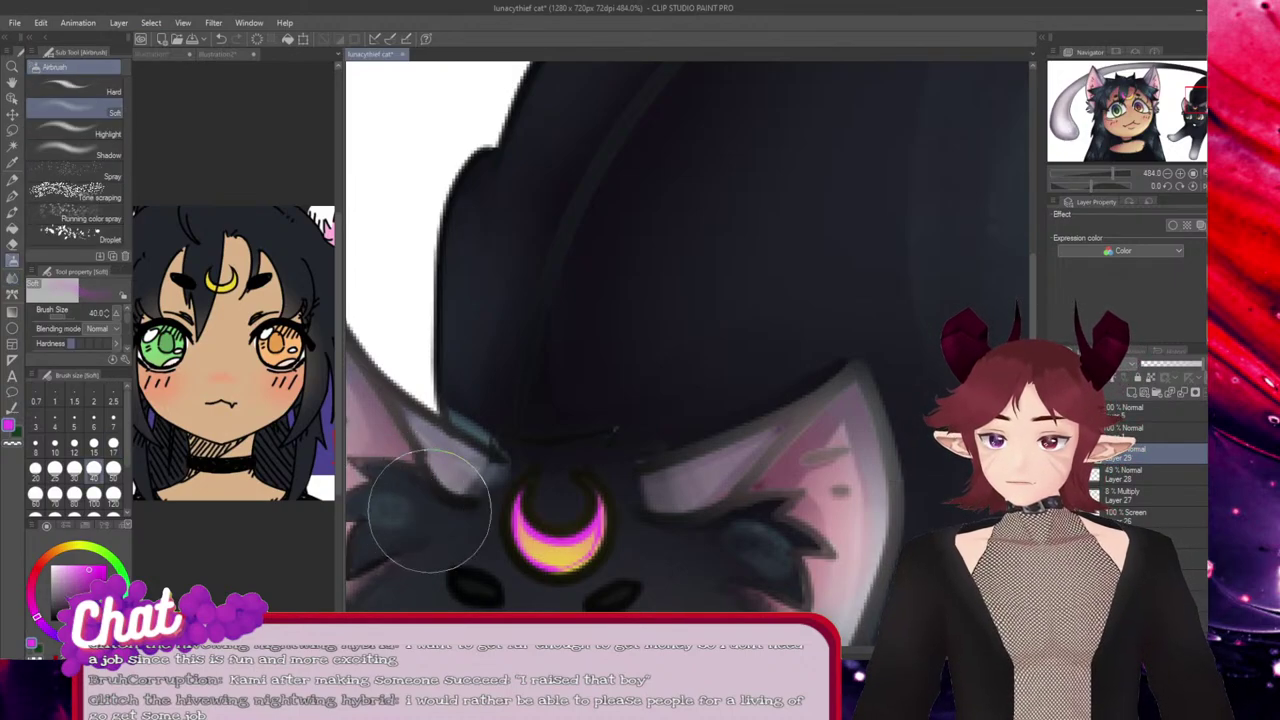
pyautogui.moveTo(490, 512)
pyautogui.mouseDown()
pyautogui.moveTo(514, 514)
pyautogui.moveTo(500, 523)
pyautogui.moveTo(510, 533)
pyautogui.mouseUp()
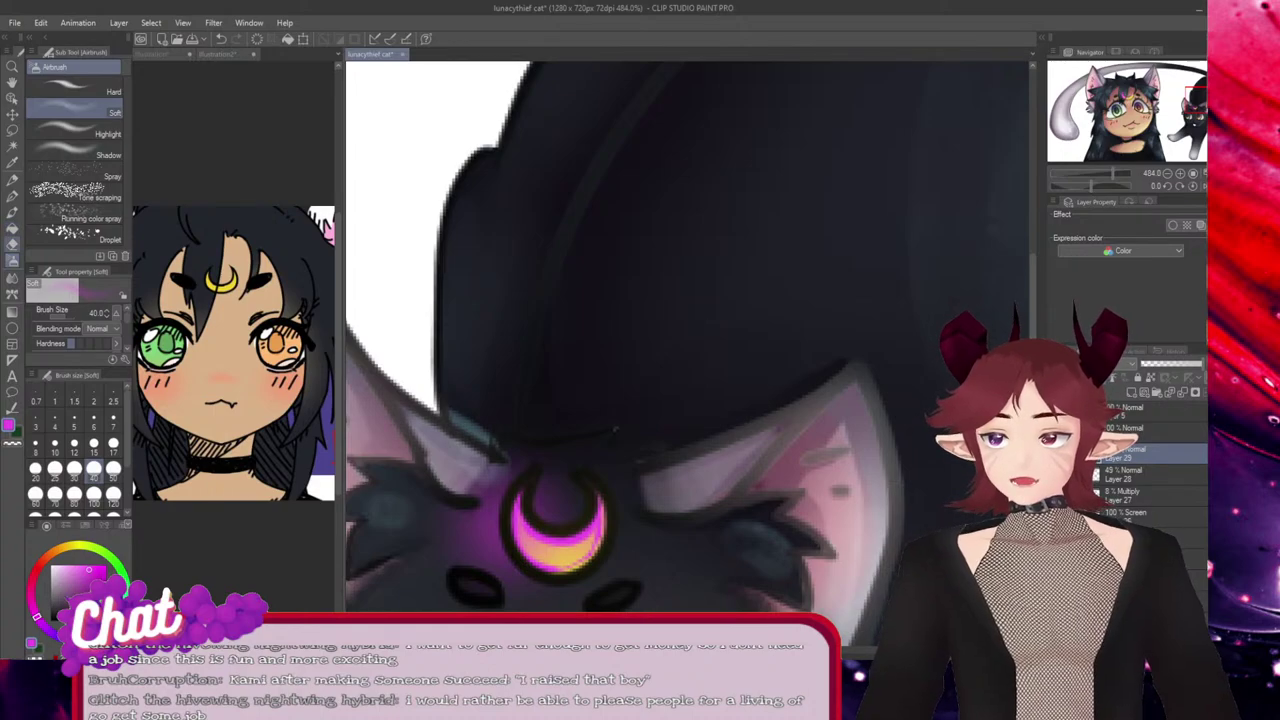
pyautogui.press('e')
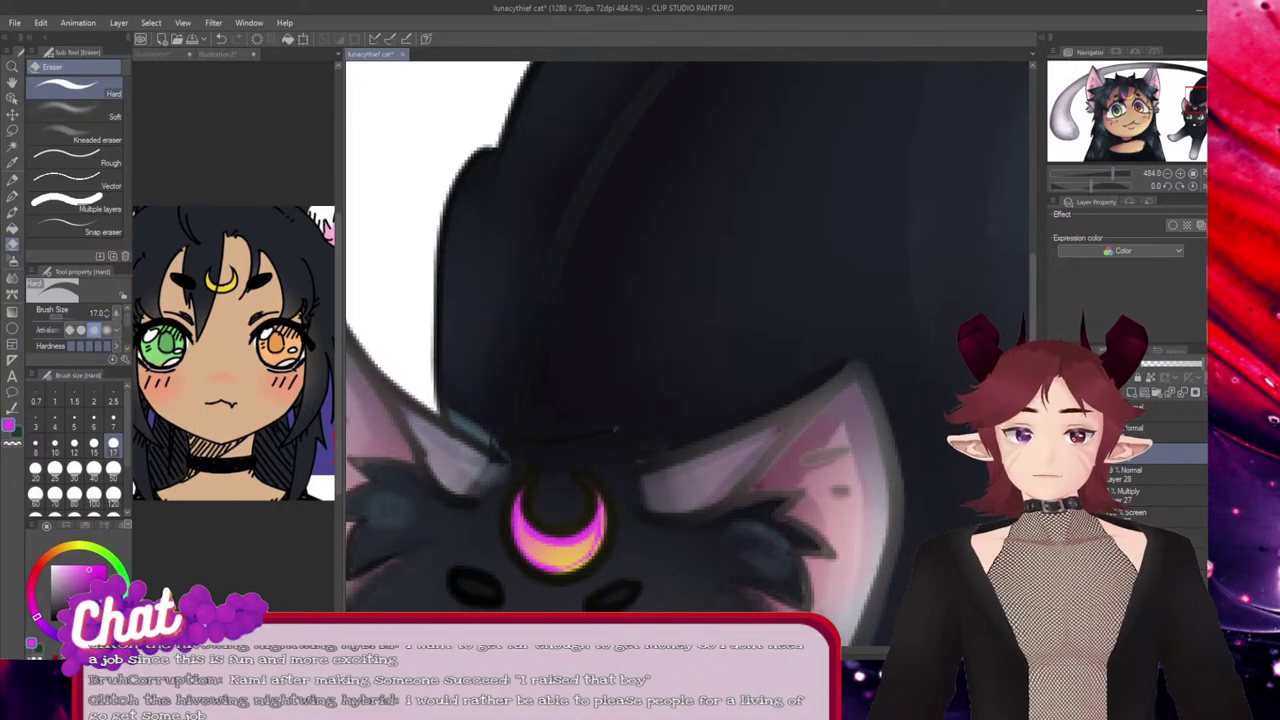
# Set the crescent shading layer to Multiply and lighten the girl's crescent shading with the Kneaded eraser at size 50.
pyautogui.moveTo(1160, 98); pyautogui.dragTo(1131, 101)
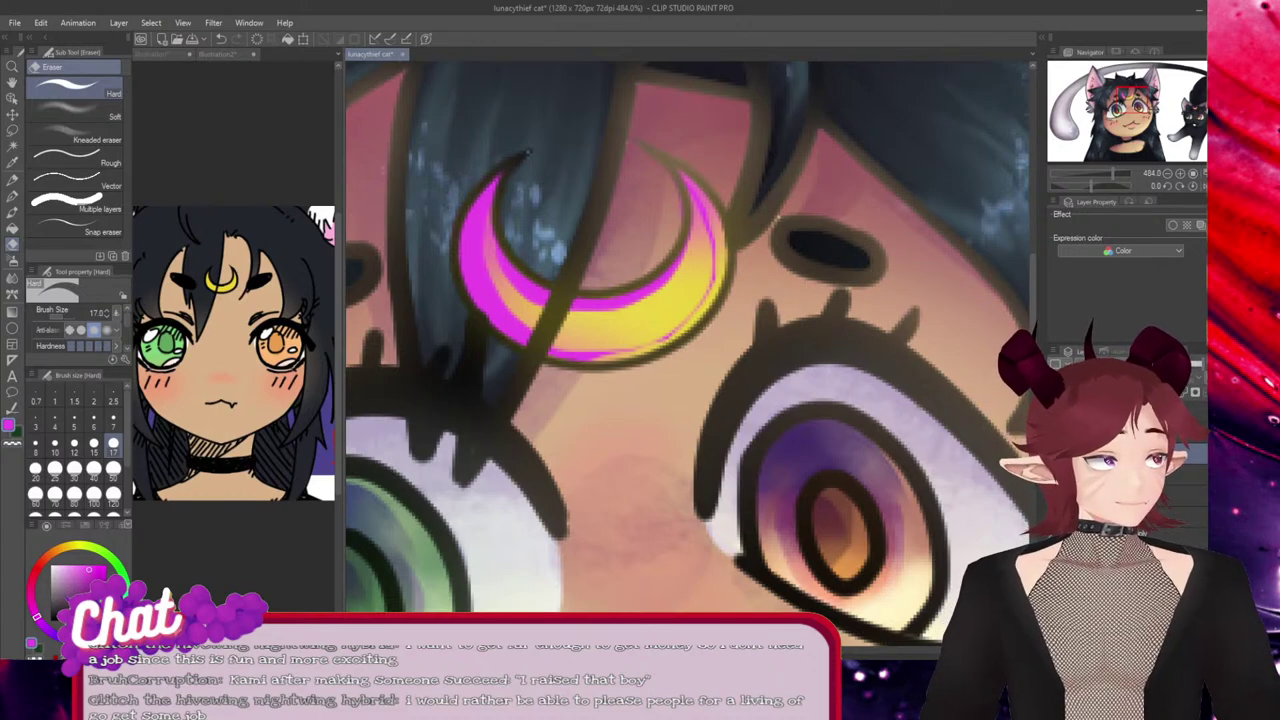
pyautogui.scroll(-5, 852, 320)
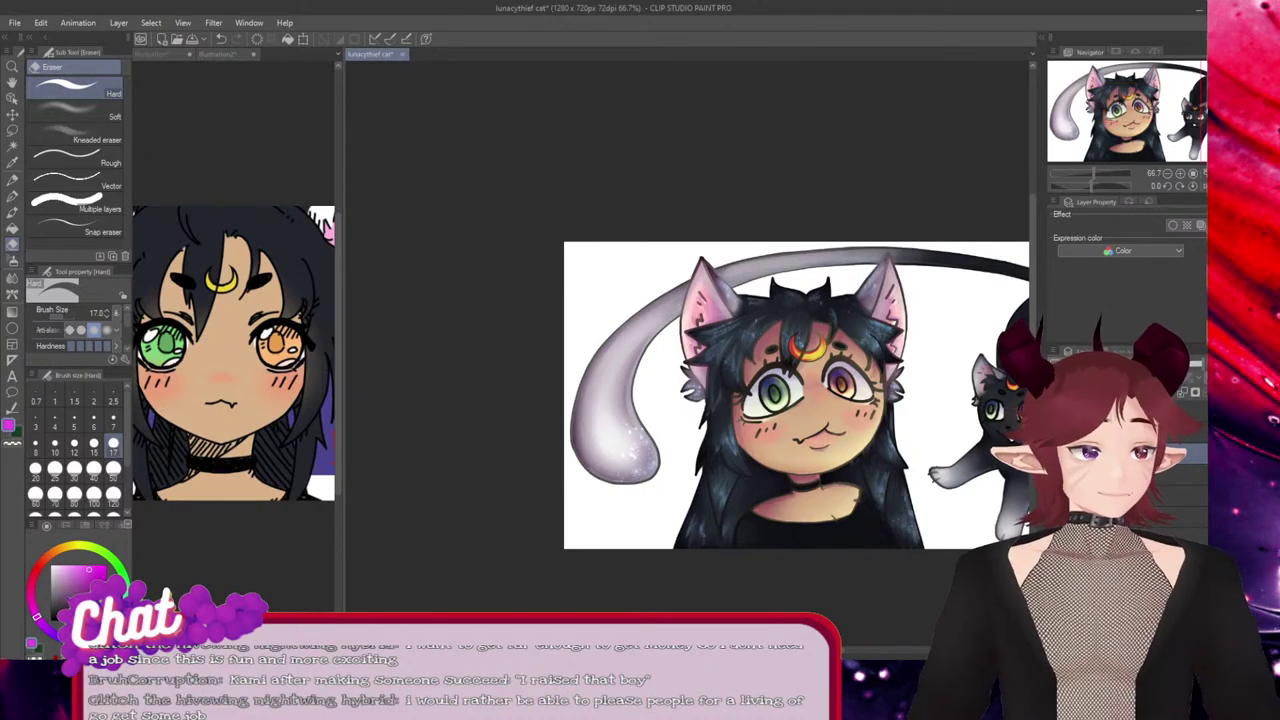
pyautogui.scroll(5, 620, 388)
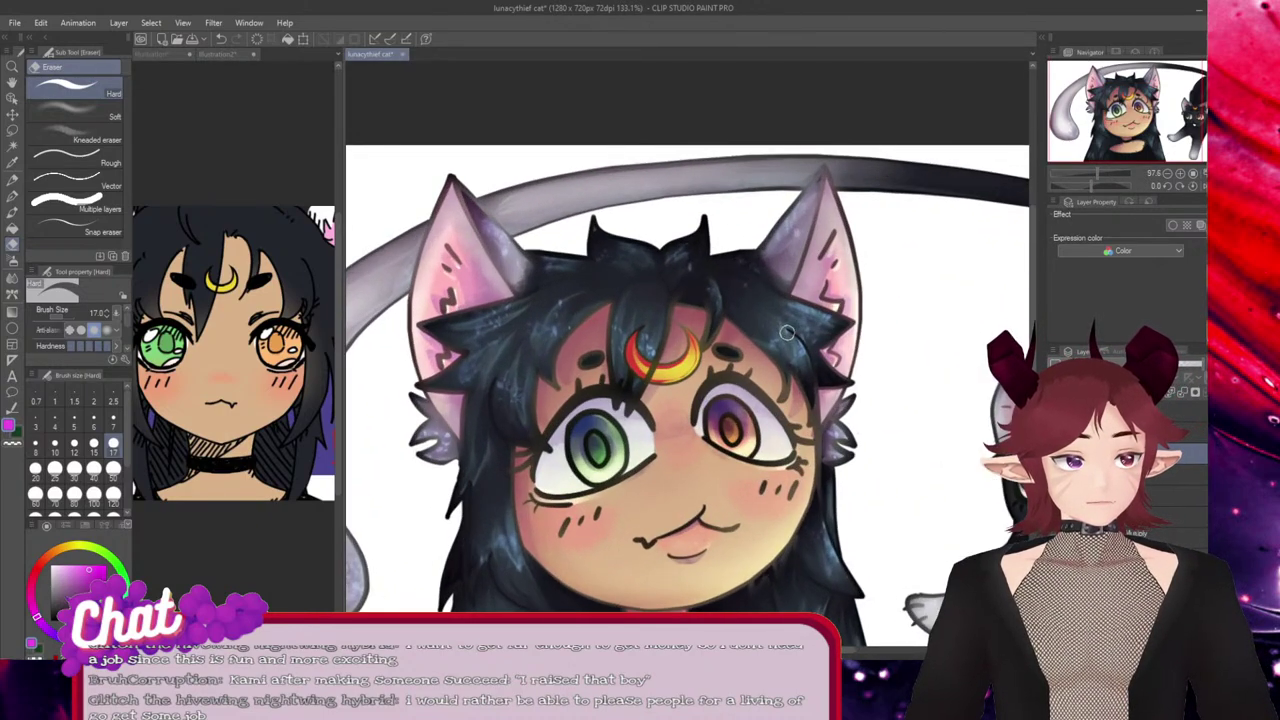
pyautogui.scroll(5, 622, 388)
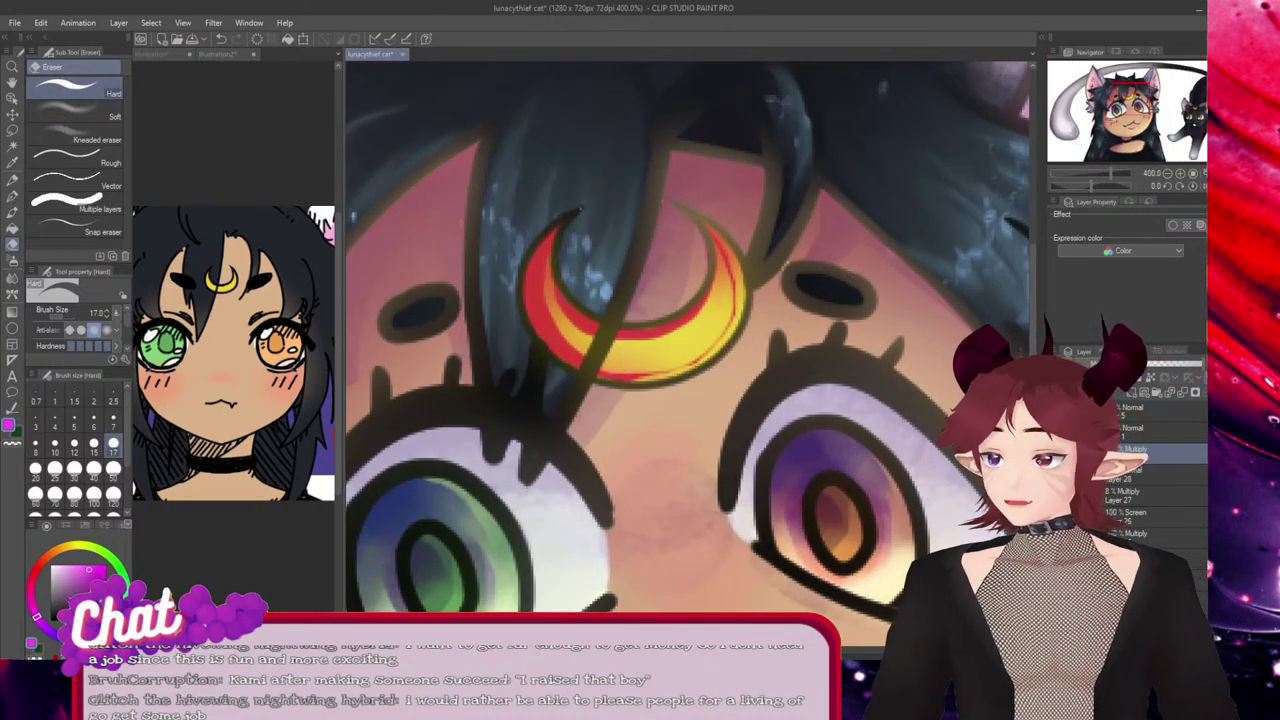
pyautogui.click(75, 139)
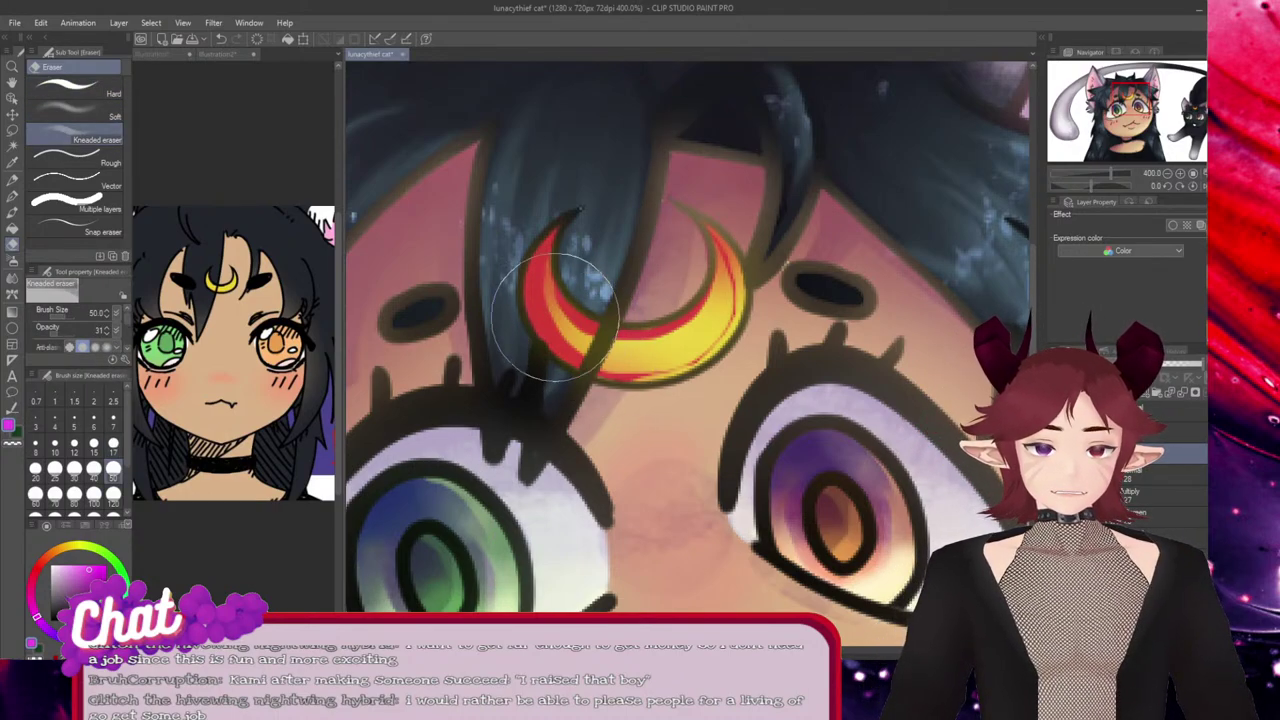
pyautogui.moveTo(554, 308)
pyautogui.mouseDown()
pyautogui.moveTo(662, 338)
pyautogui.moveTo(724, 199)
pyautogui.moveTo(686, 171)
pyautogui.moveTo(749, 223)
pyautogui.moveTo(722, 280)
pyautogui.mouseUp()
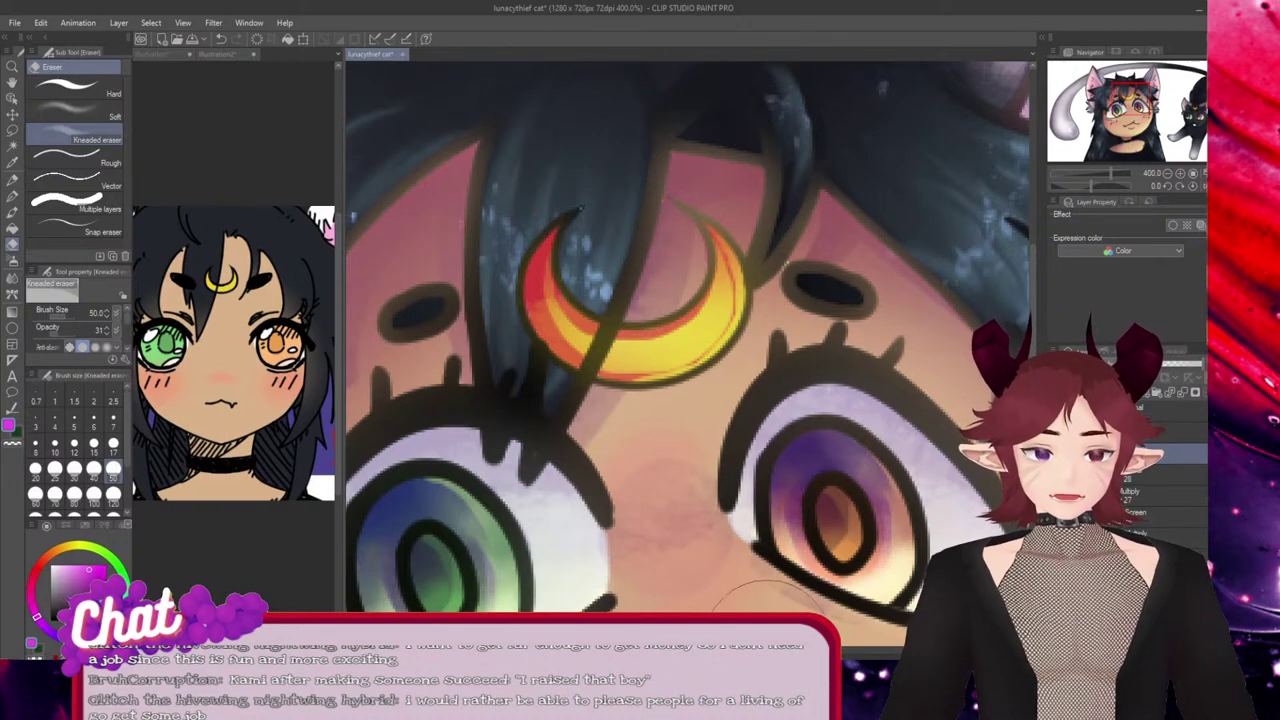
# Compare the girl's and cat's crescents and adjust the opacity of the Multiply shading layer to soften the red.
pyautogui.moveTo(680, 650); pyautogui.dragTo(857, 650)
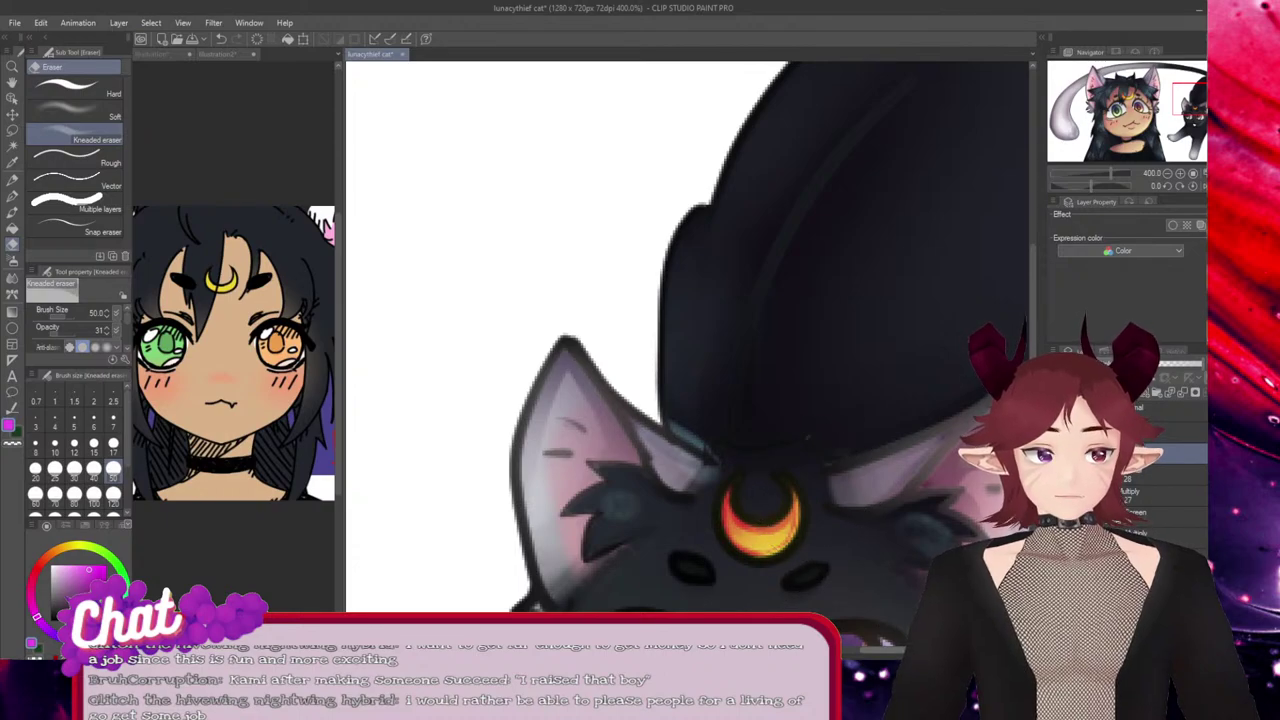
pyautogui.moveTo(857, 650); pyautogui.dragTo(682, 650)
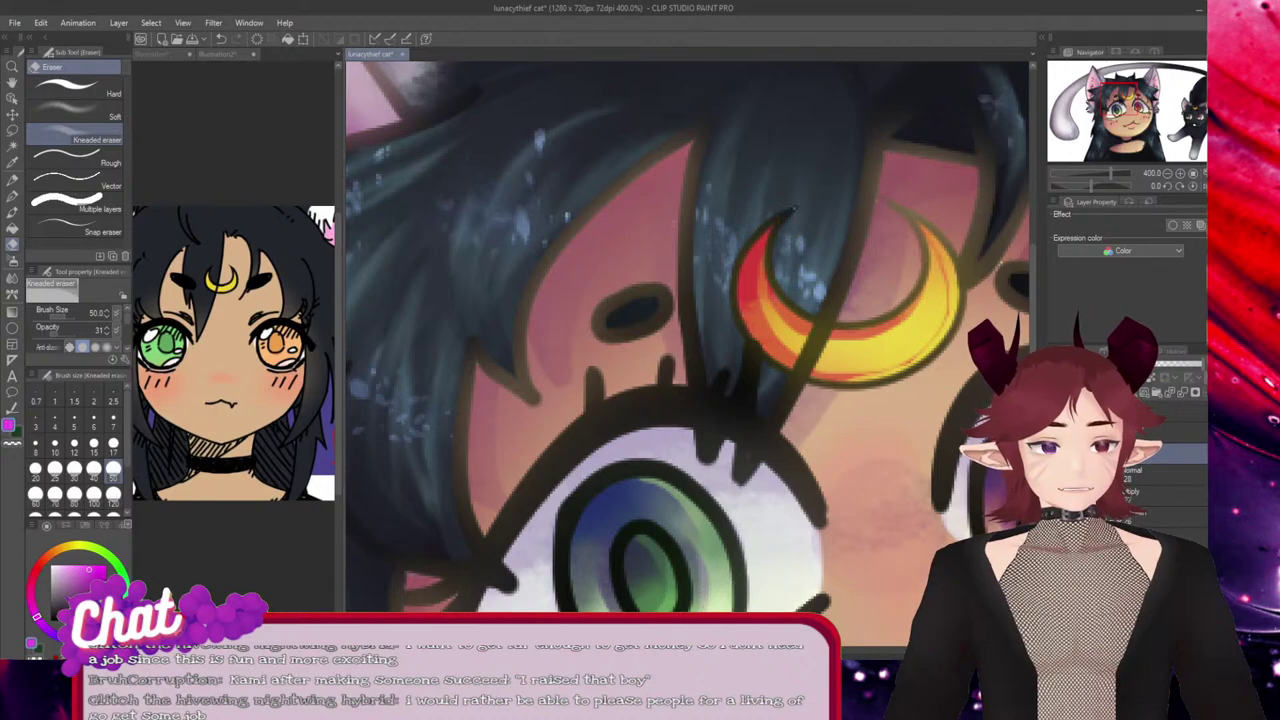
pyautogui.moveTo(682, 650); pyautogui.dragTo(857, 650)
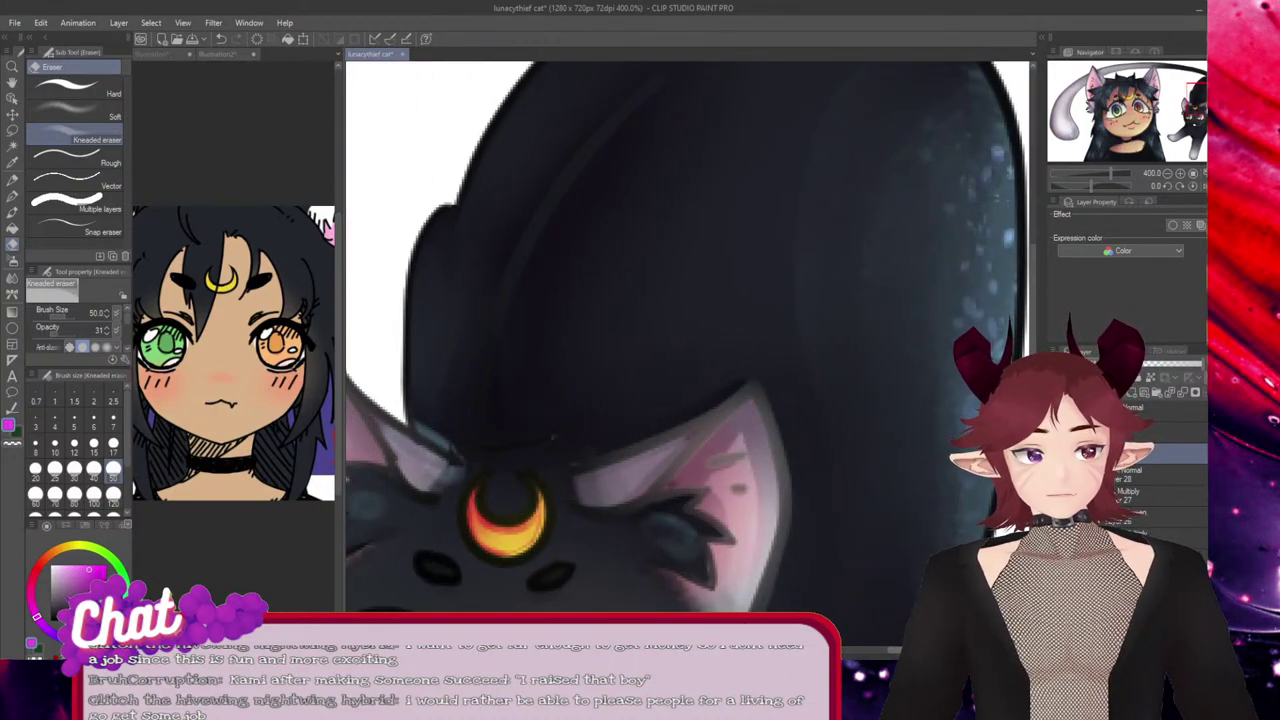
pyautogui.moveTo(857, 650); pyautogui.dragTo(681, 650)
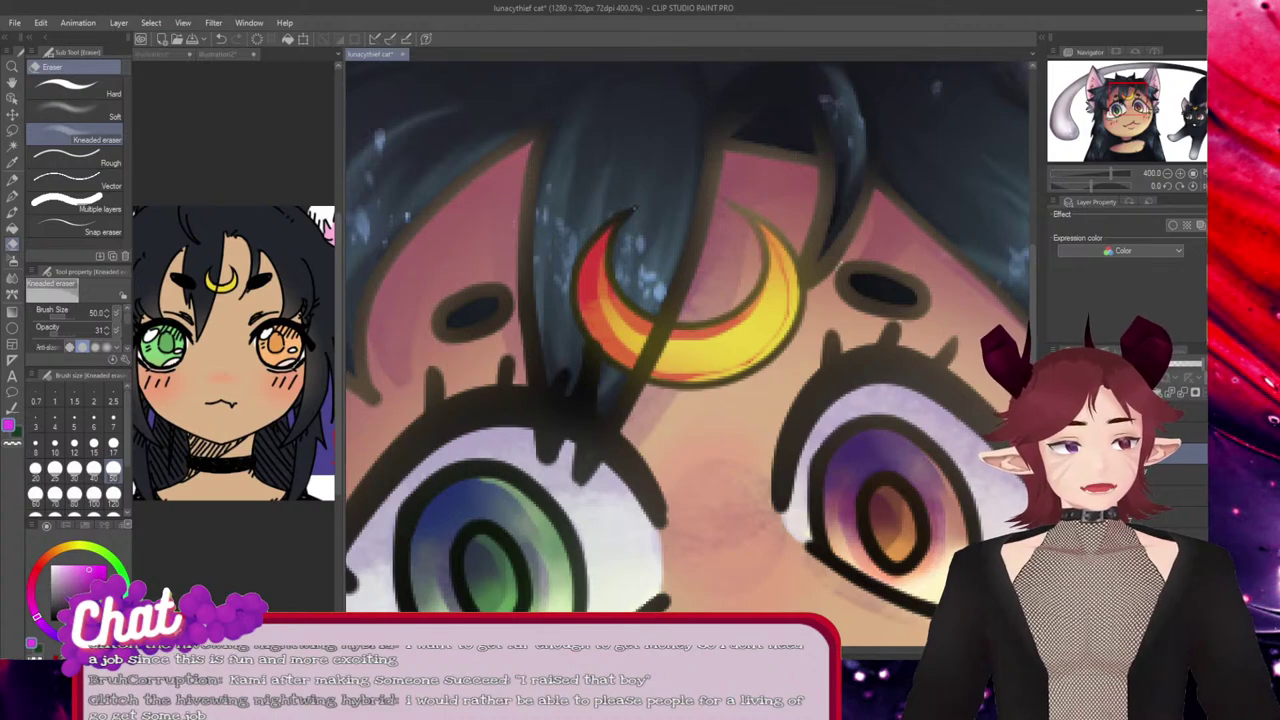
pyautogui.moveTo(1198, 364); pyautogui.dragTo(1181, 364)
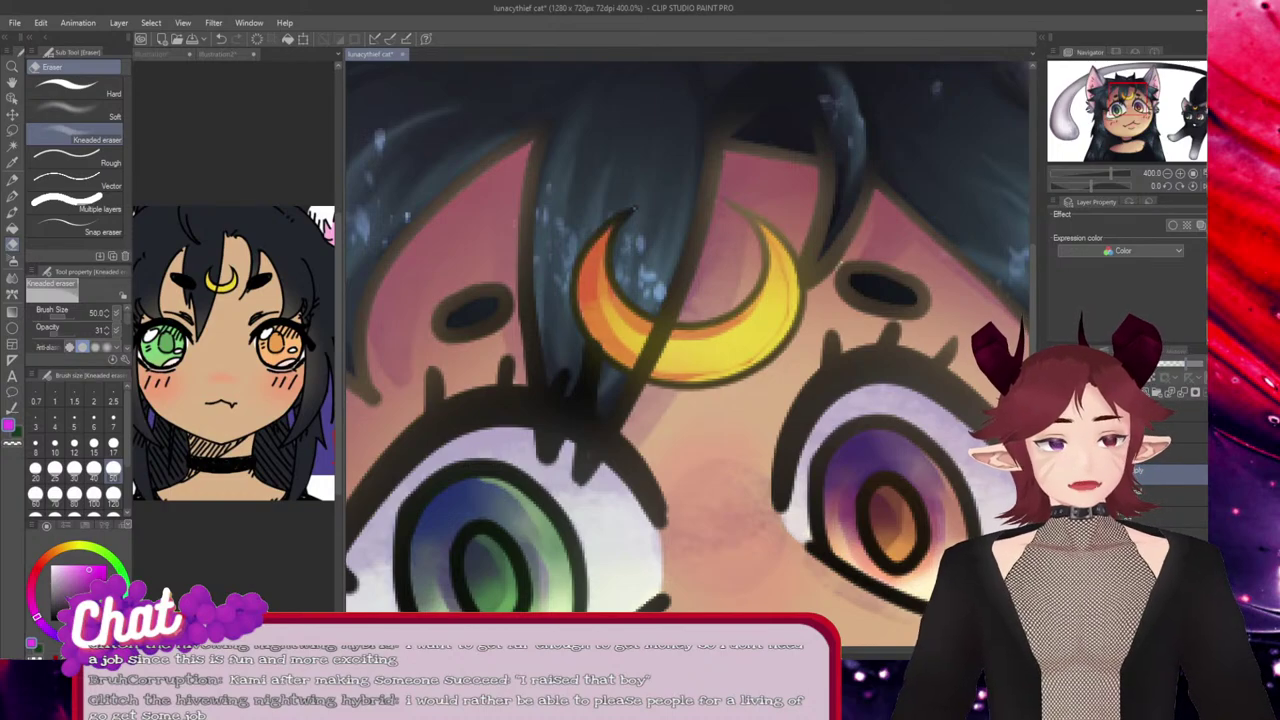
pyautogui.moveTo(1183, 364); pyautogui.dragTo(1202, 364)
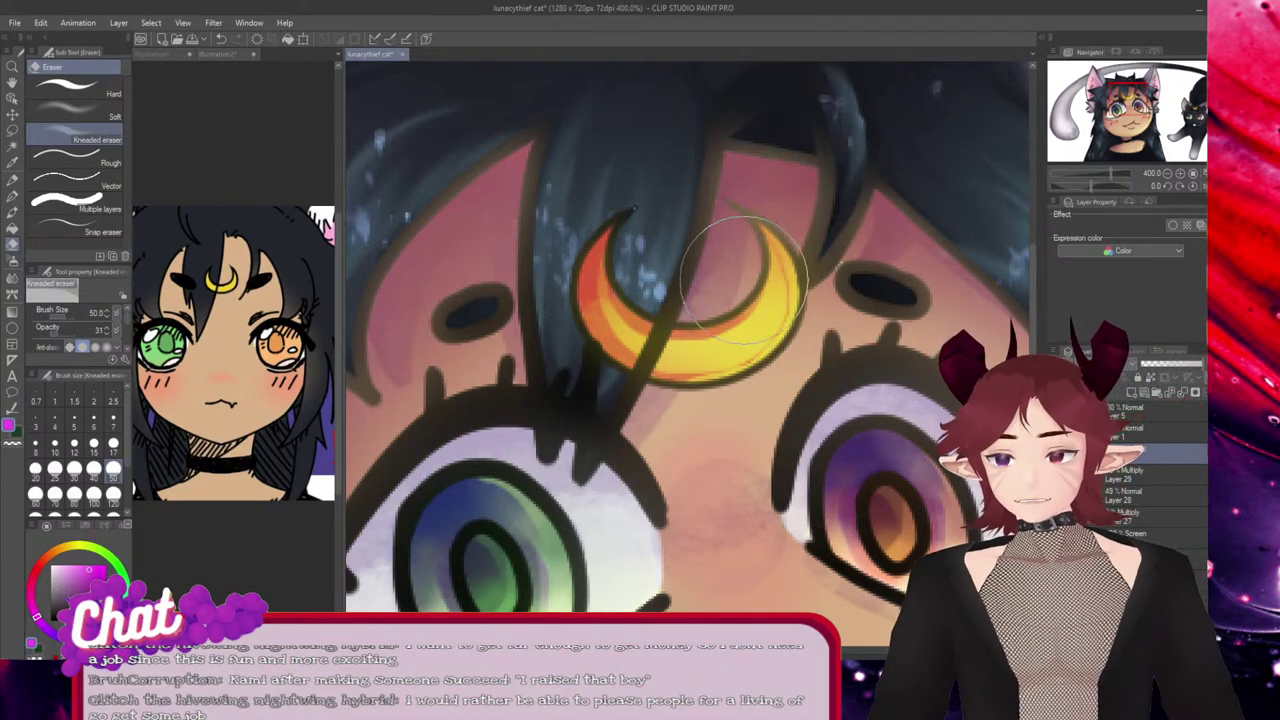
# On a new layer, paint pale yellow highlights along the right and lower parts of the girl's crescent with the Turnip pen at size 8.
pyautogui.click(79, 546)
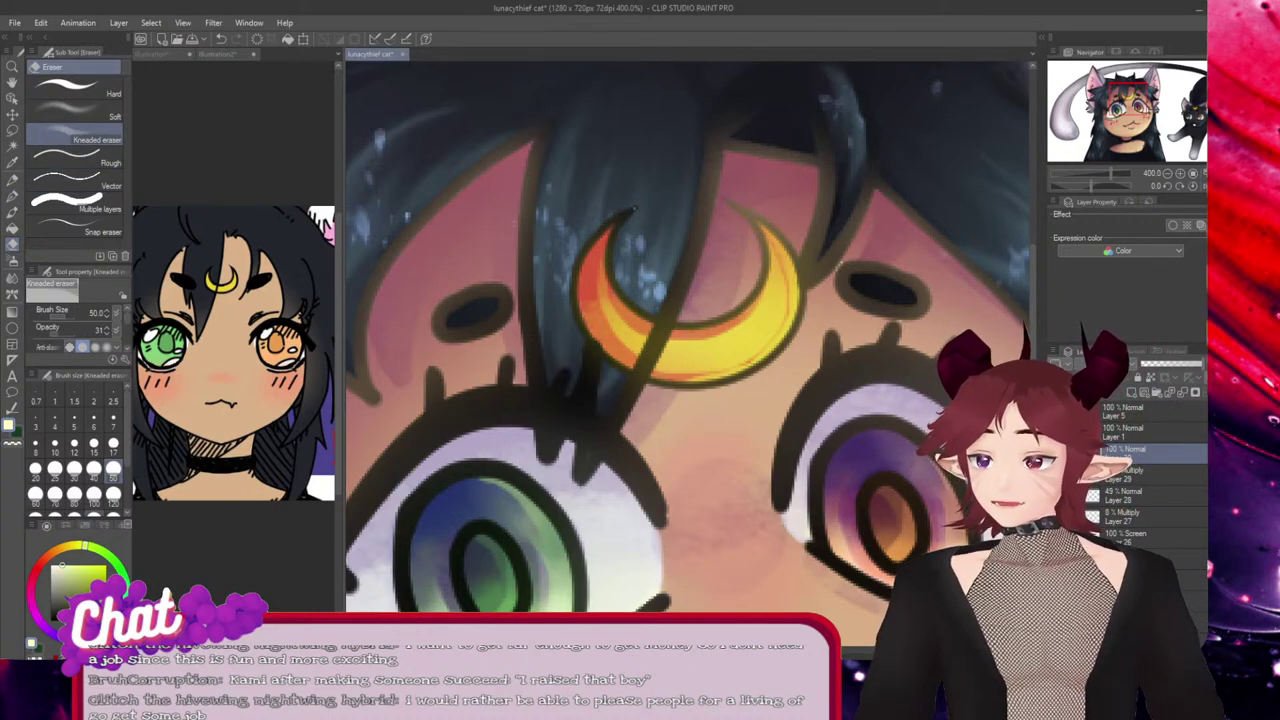
pyautogui.click(12, 196)
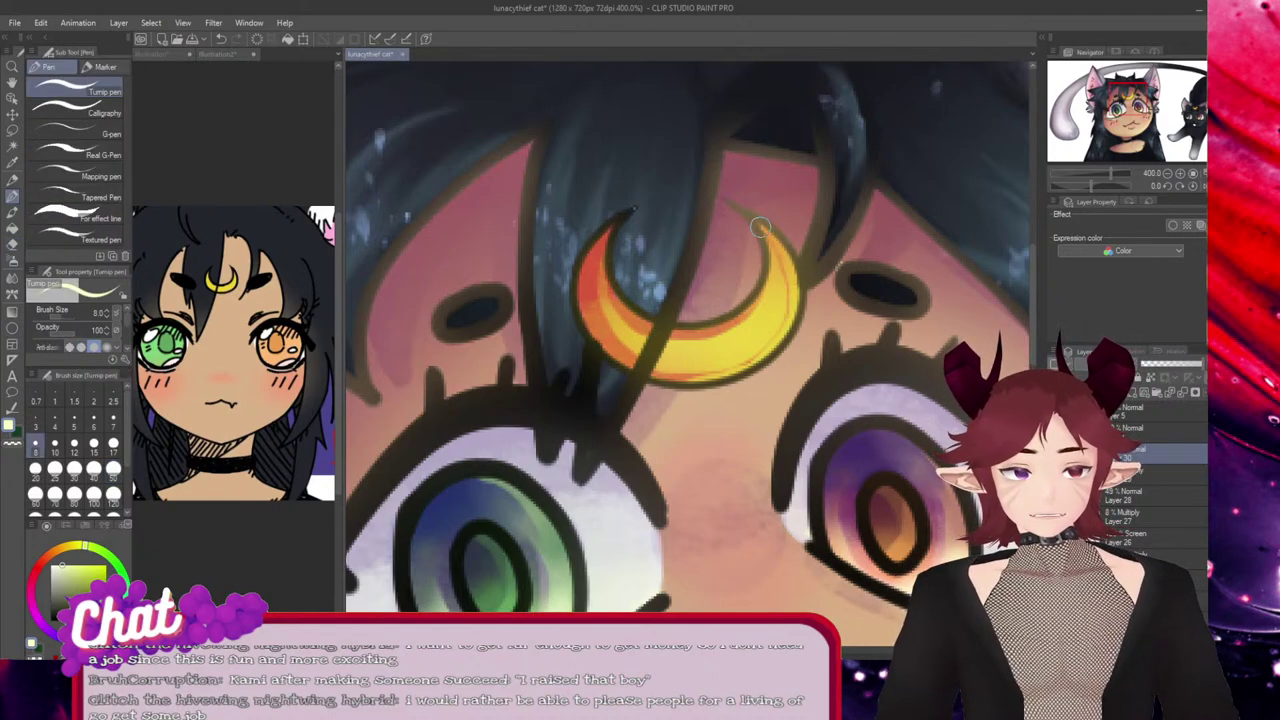
pyautogui.moveTo(783, 330); pyautogui.dragTo(681, 392)
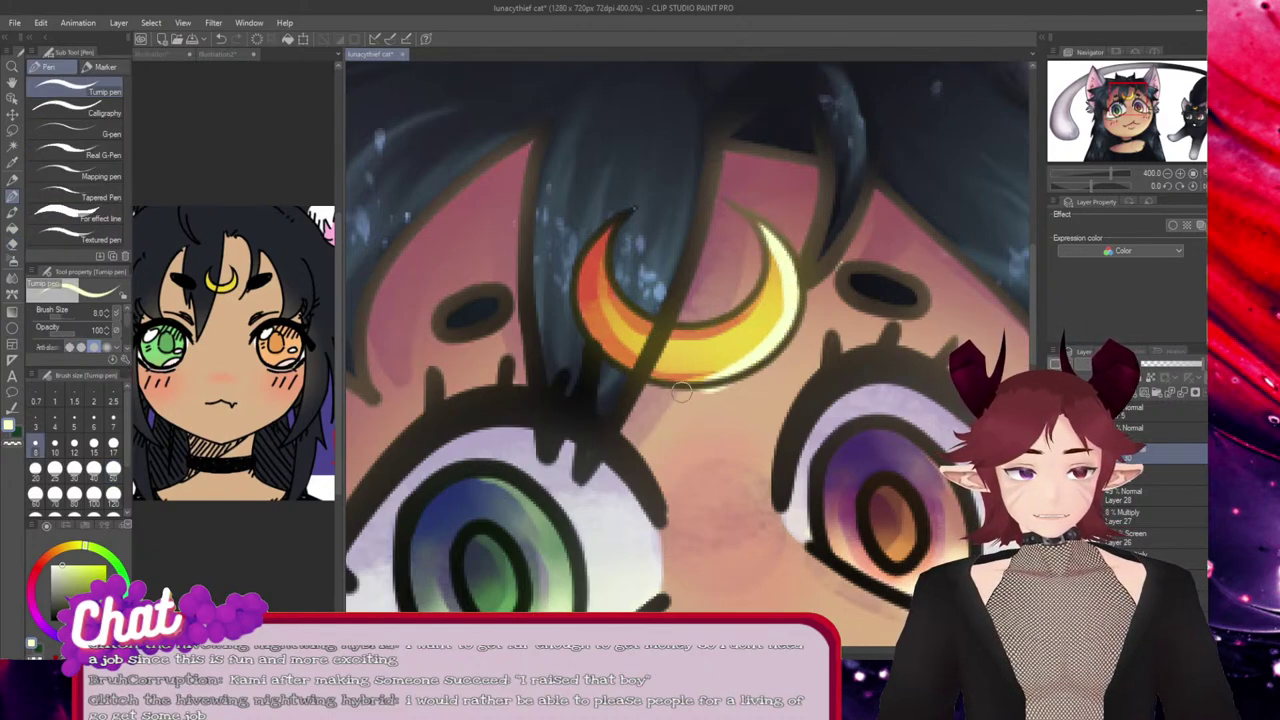
pyautogui.moveTo(783, 290); pyautogui.dragTo(766, 340)
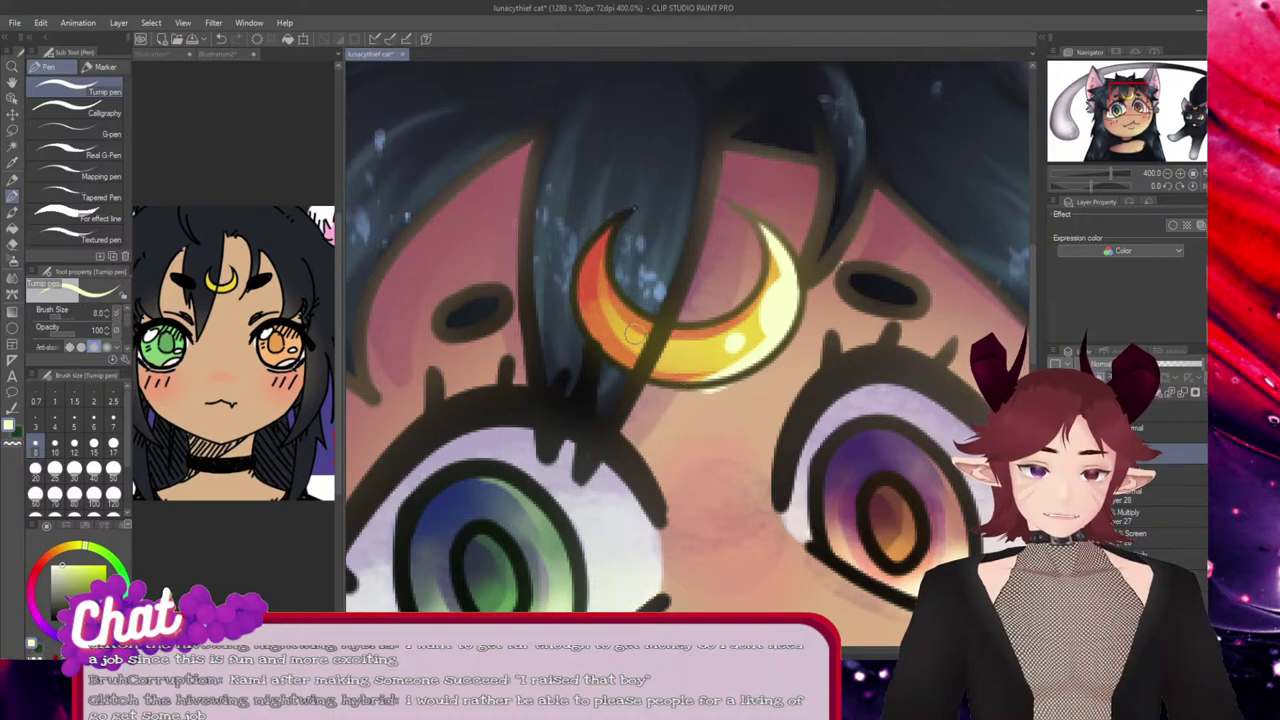
pyautogui.moveTo(660, 348)
pyautogui.mouseDown()
pyautogui.moveTo(764, 347)
pyautogui.moveTo(776, 338)
pyautogui.moveTo(665, 376)
pyautogui.moveTo(786, 308)
pyautogui.moveTo(662, 360)
pyautogui.mouseUp()
pyautogui.hotkey('ctrl', 'z')
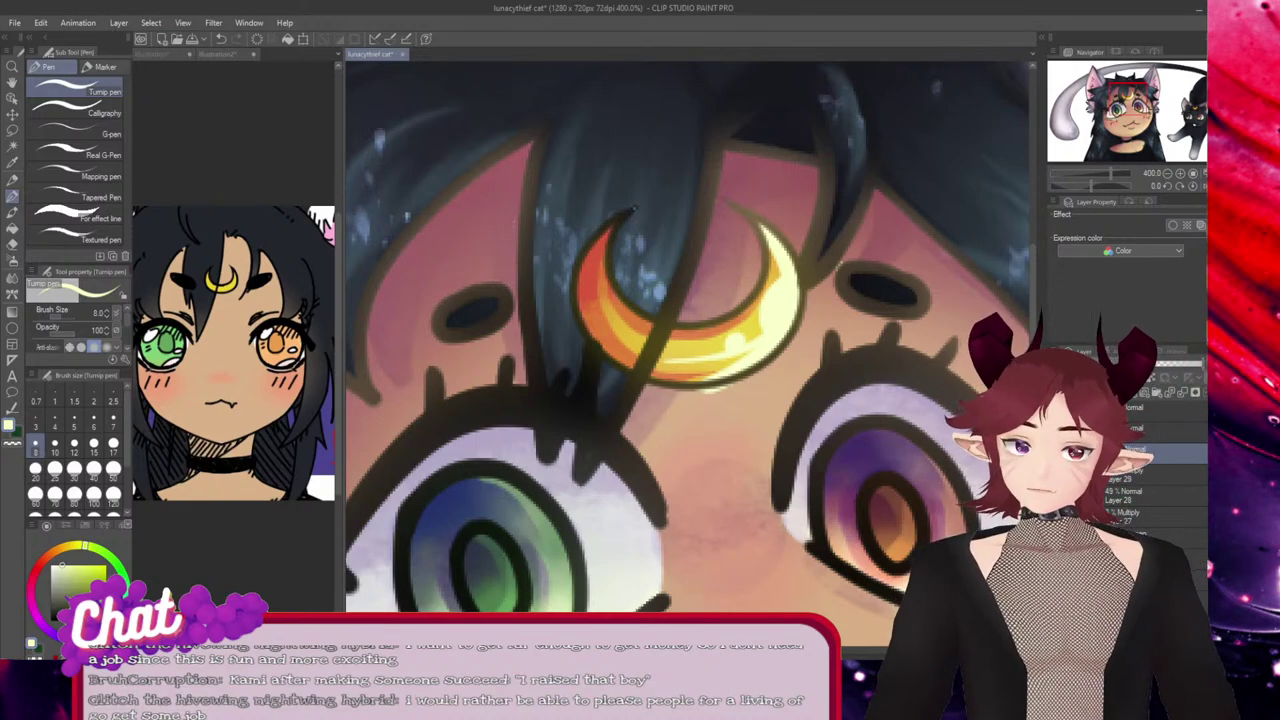
# Paint pale yellow highlights on the cat's crescent and erase the spill below it with the Hard eraser at size 17.
pyautogui.moveTo(1000, 400); pyautogui.dragTo(380, 400)
pyautogui.moveTo(1010, 570)
pyautogui.mouseDown()
pyautogui.moveTo(806, 585)
pyautogui.moveTo(818, 585)
pyautogui.mouseUp()
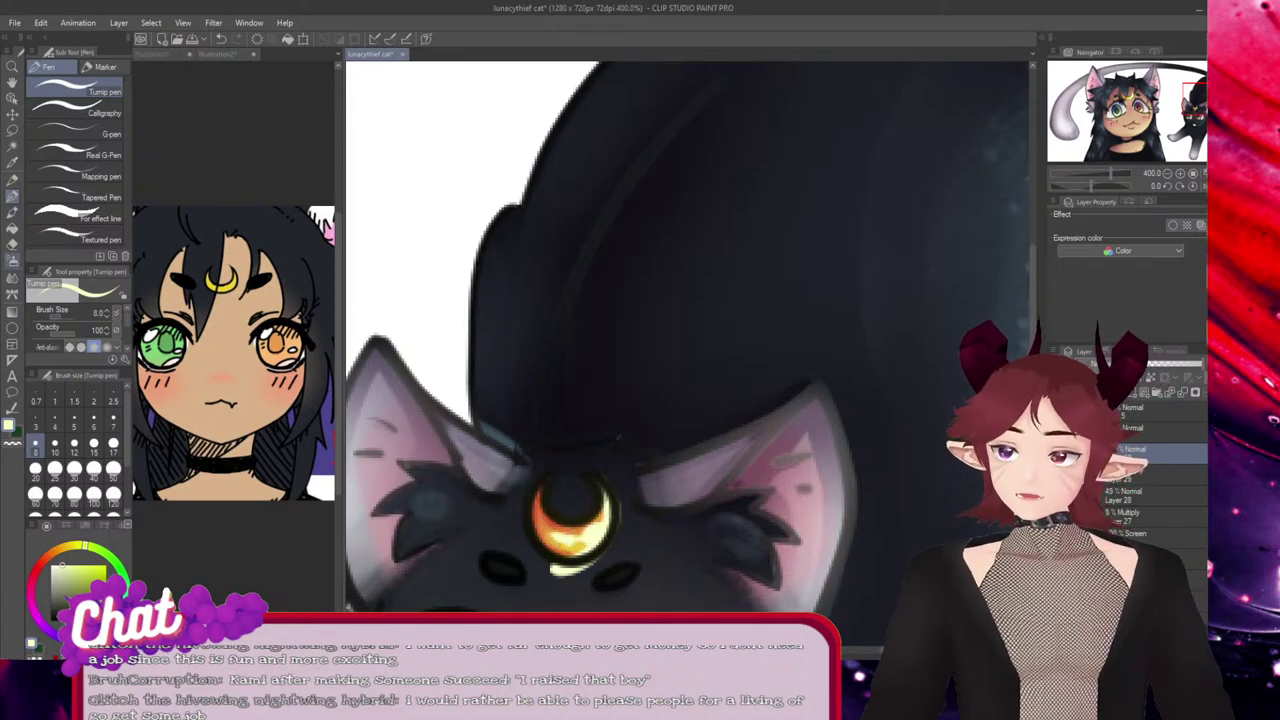
pyautogui.press('e')
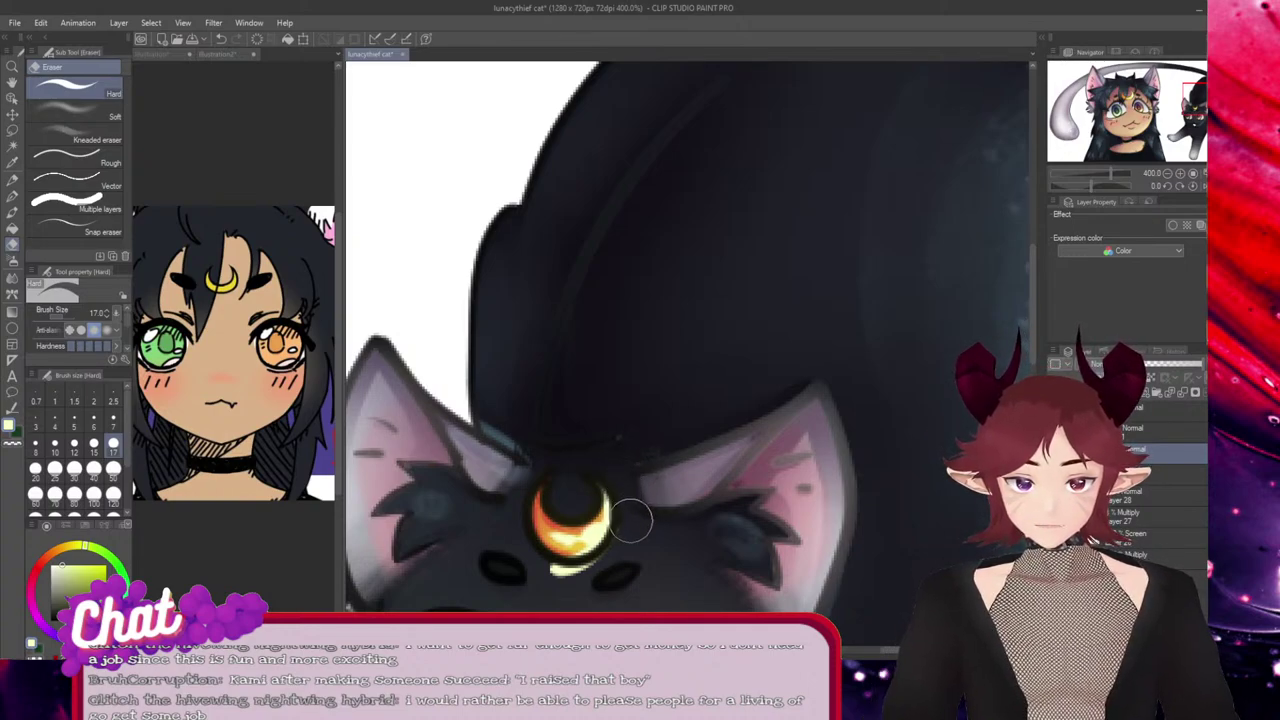
pyautogui.moveTo(612, 563); pyautogui.dragTo(543, 577)
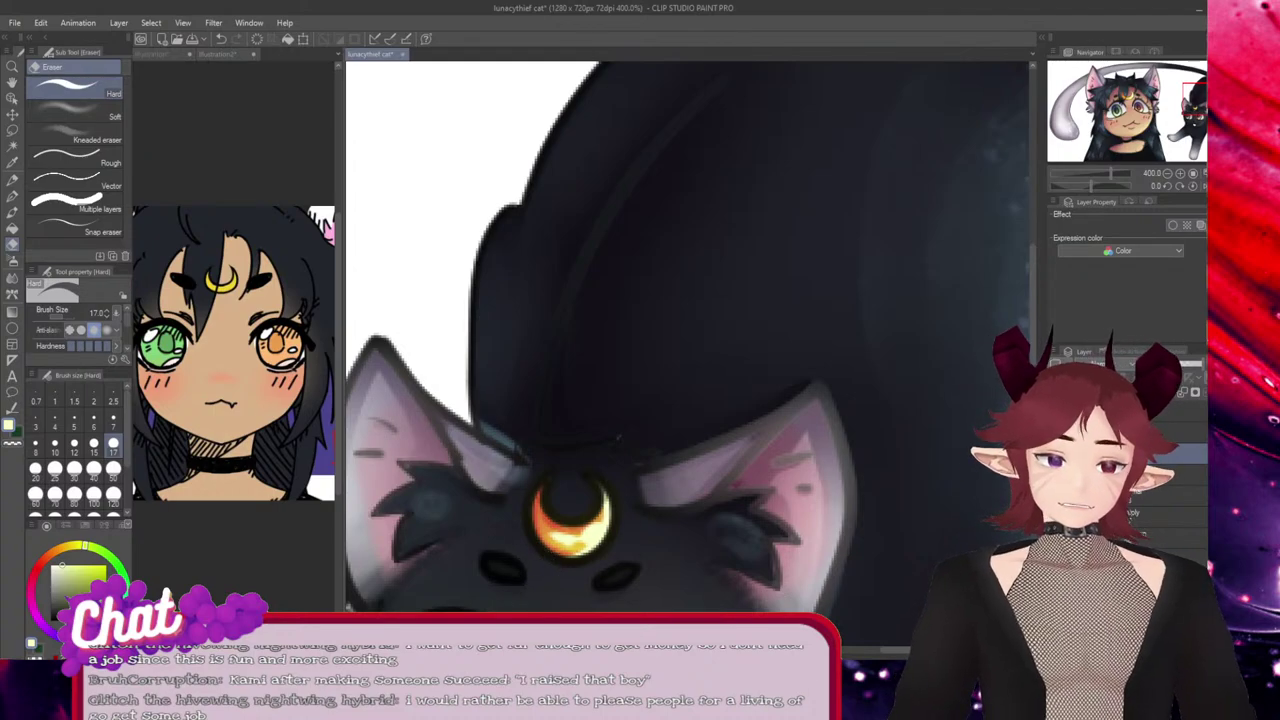
# Compare the girl's crescent with and without the pale highlights, both close up and in the whole figure.
pyautogui.moveTo(619, 438); pyautogui.dragTo(1014, 443)
pyautogui.moveTo(400, 425)
pyautogui.mouseDown()
pyautogui.moveTo(1010, 425)
pyautogui.moveTo(681, 401)
pyautogui.mouseUp()
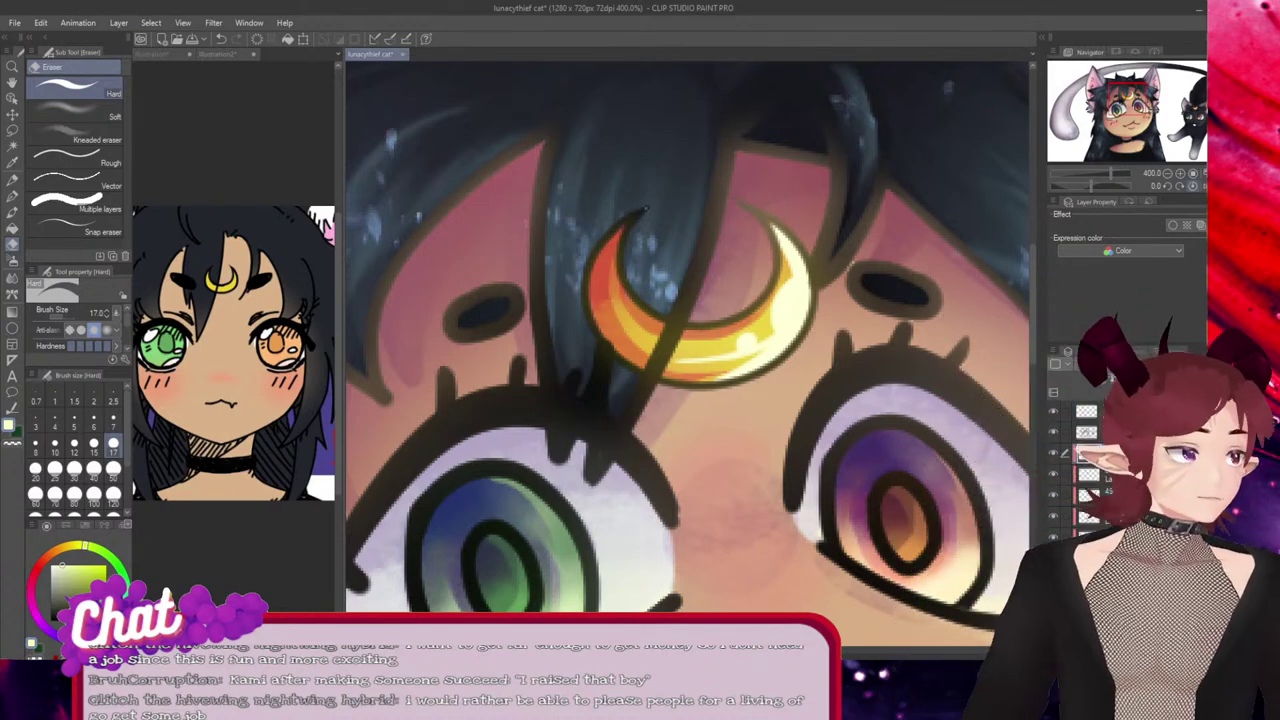
pyautogui.hotkey('ctrl', 'z')
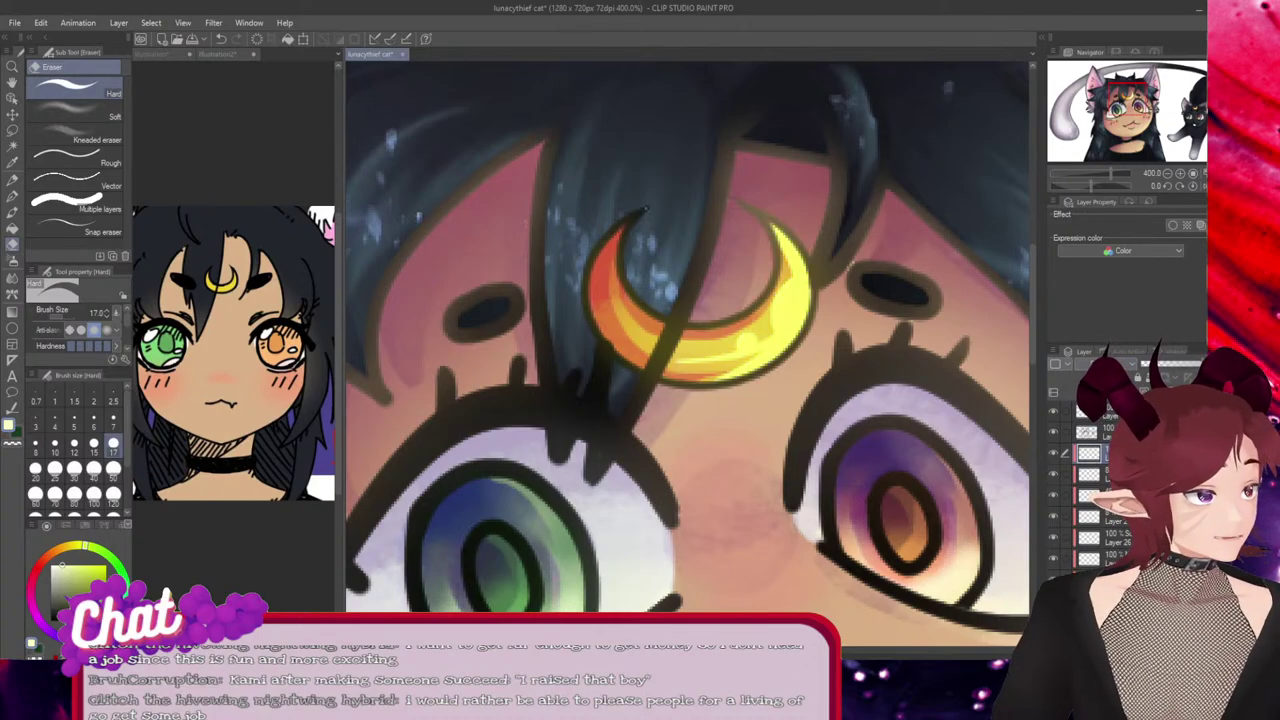
pyautogui.scroll(-6, 822, 360)
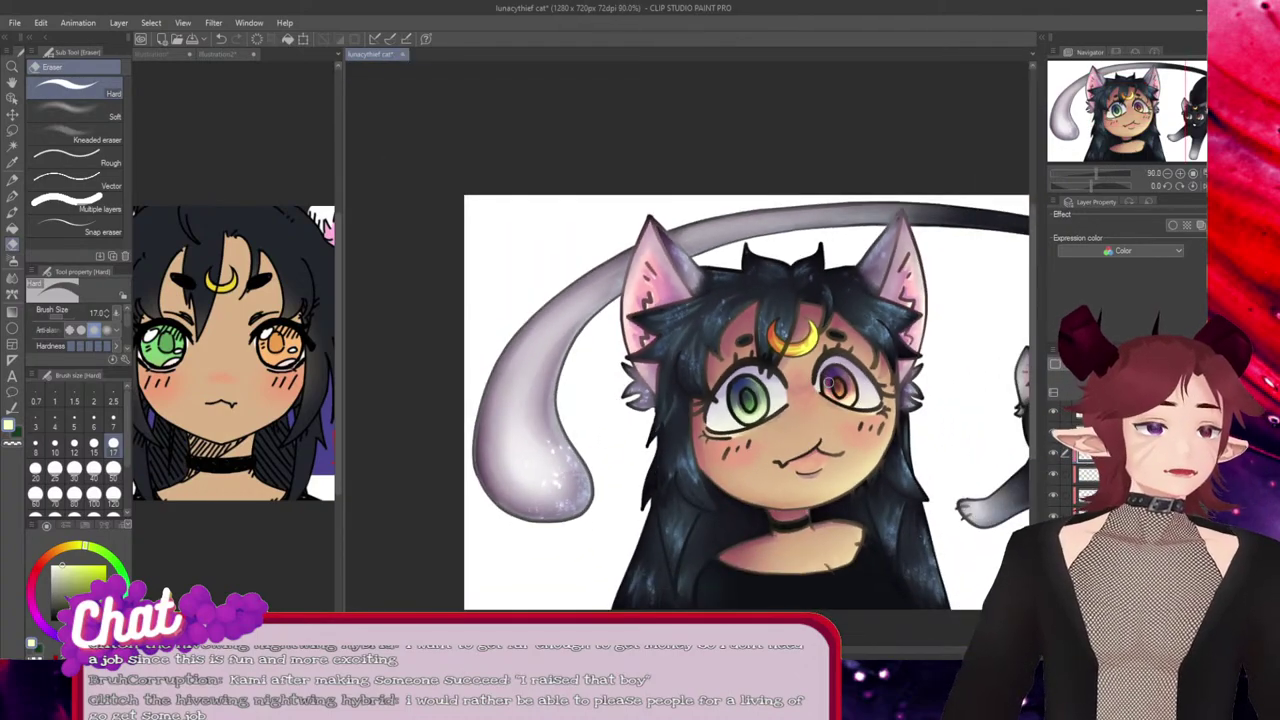
pyautogui.scroll(3, 822, 373)
pyautogui.scroll(2, 822, 372)
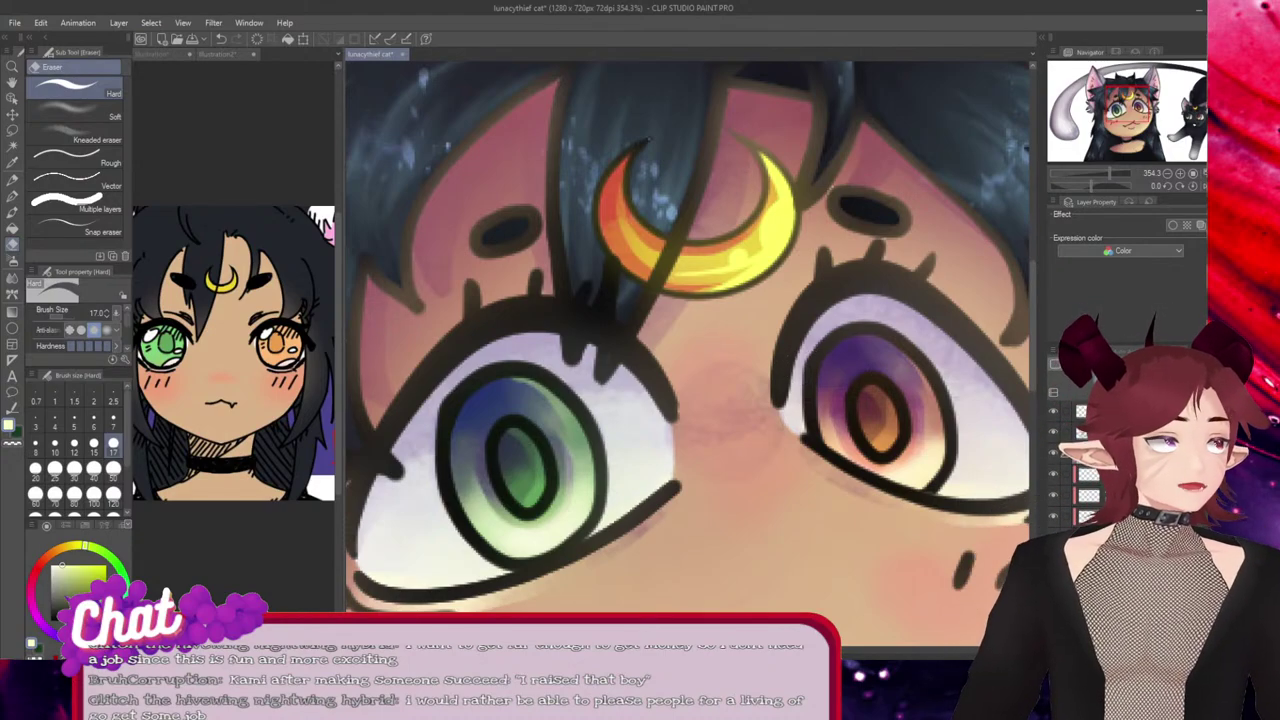
pyautogui.hotkey('ctrl', 'z')
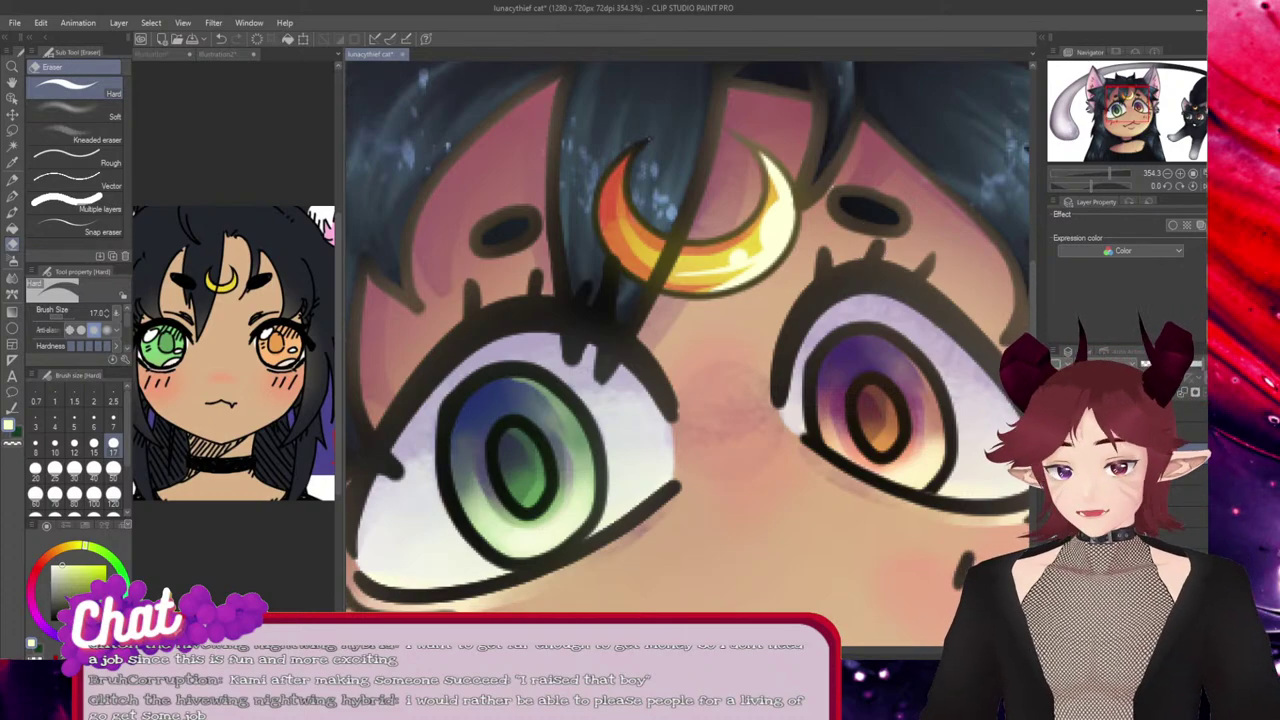
pyautogui.scroll(-1, 700, 353)
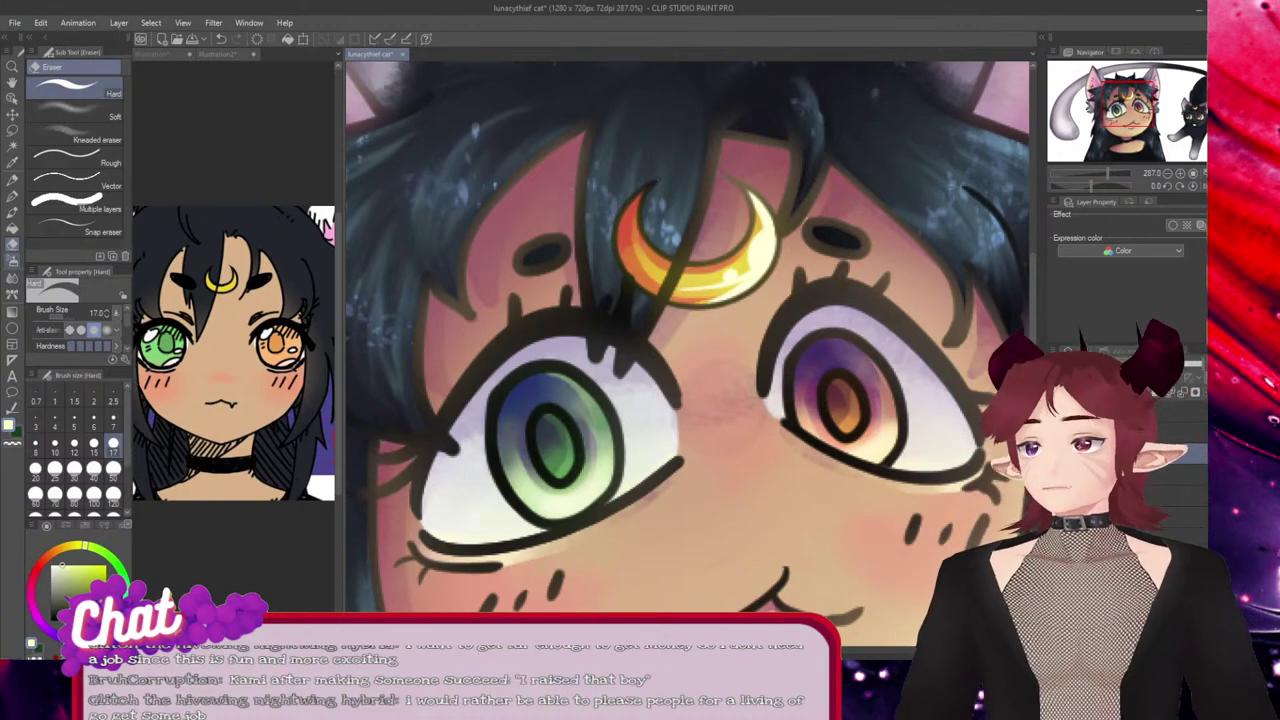
# Set the crescent highlight layer to Screen and soften the highlights on both crescents with the Soft eraser at size 120.
pyautogui.click(75, 116)
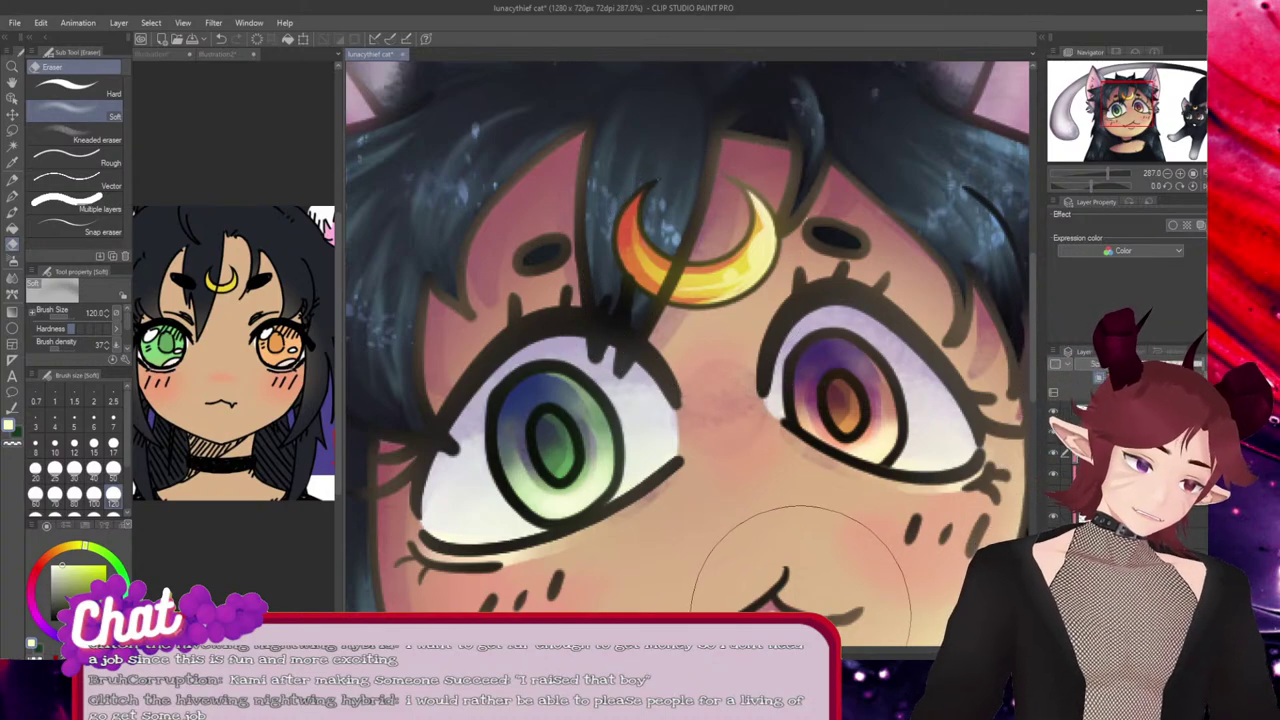
pyautogui.moveTo(766, 650); pyautogui.dragTo(990, 650)
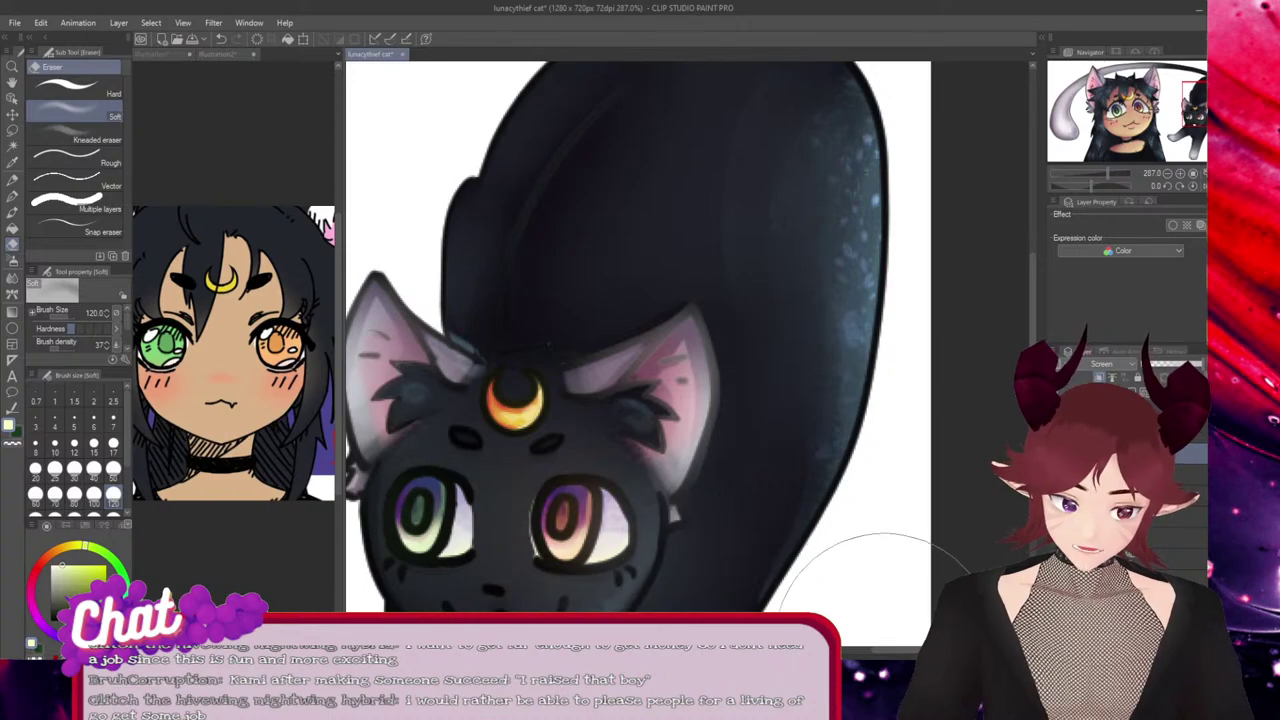
pyautogui.moveTo(548, 345); pyautogui.dragTo(665, 350)
pyautogui.moveTo(360, 340); pyautogui.dragTo(1062, 284)
pyautogui.moveTo(662, 388); pyautogui.dragTo(676, 386)
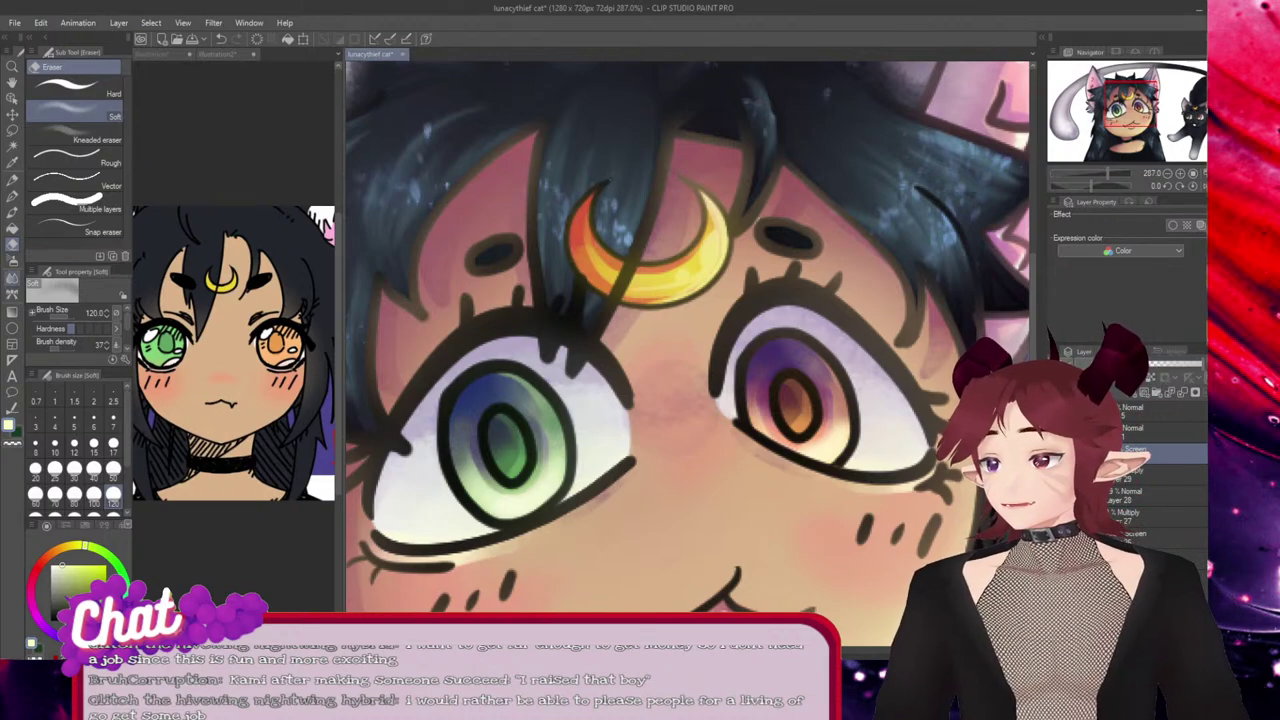
# Add a pale yellow glow over the girl's and the cat's crescents with the Soft airbrush at size 40.
pyautogui.press('j')
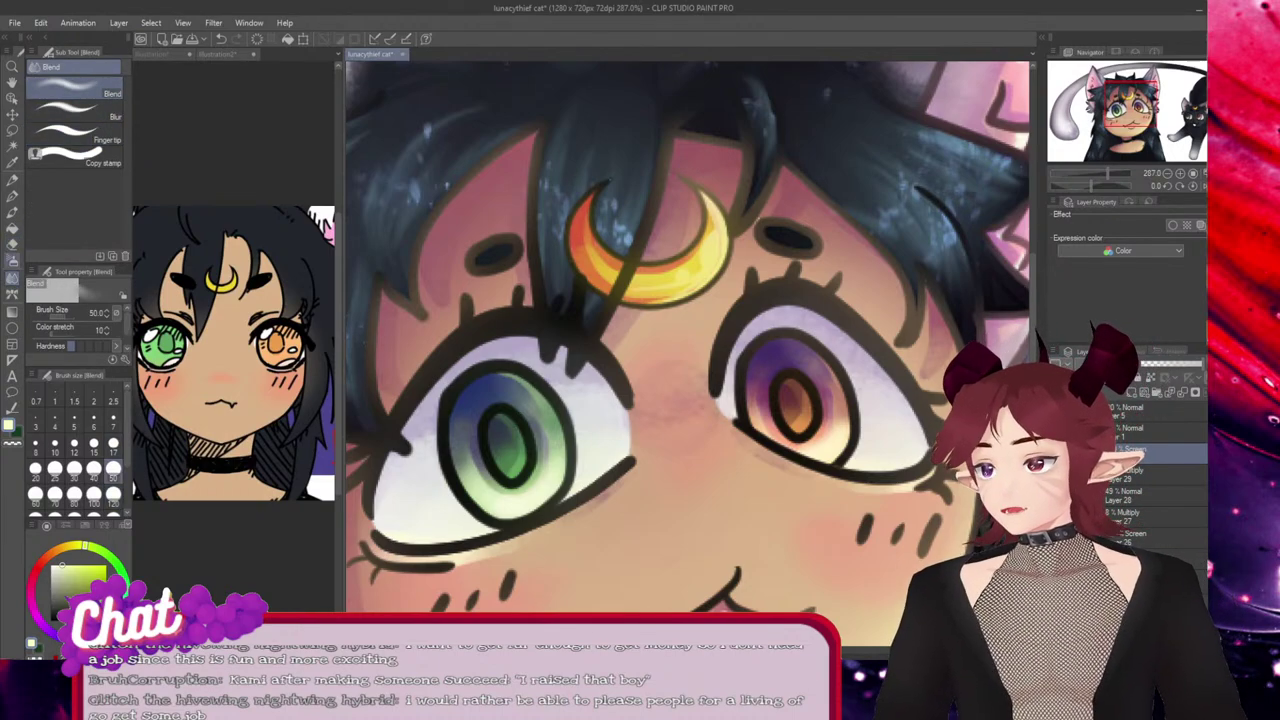
pyautogui.press('b')
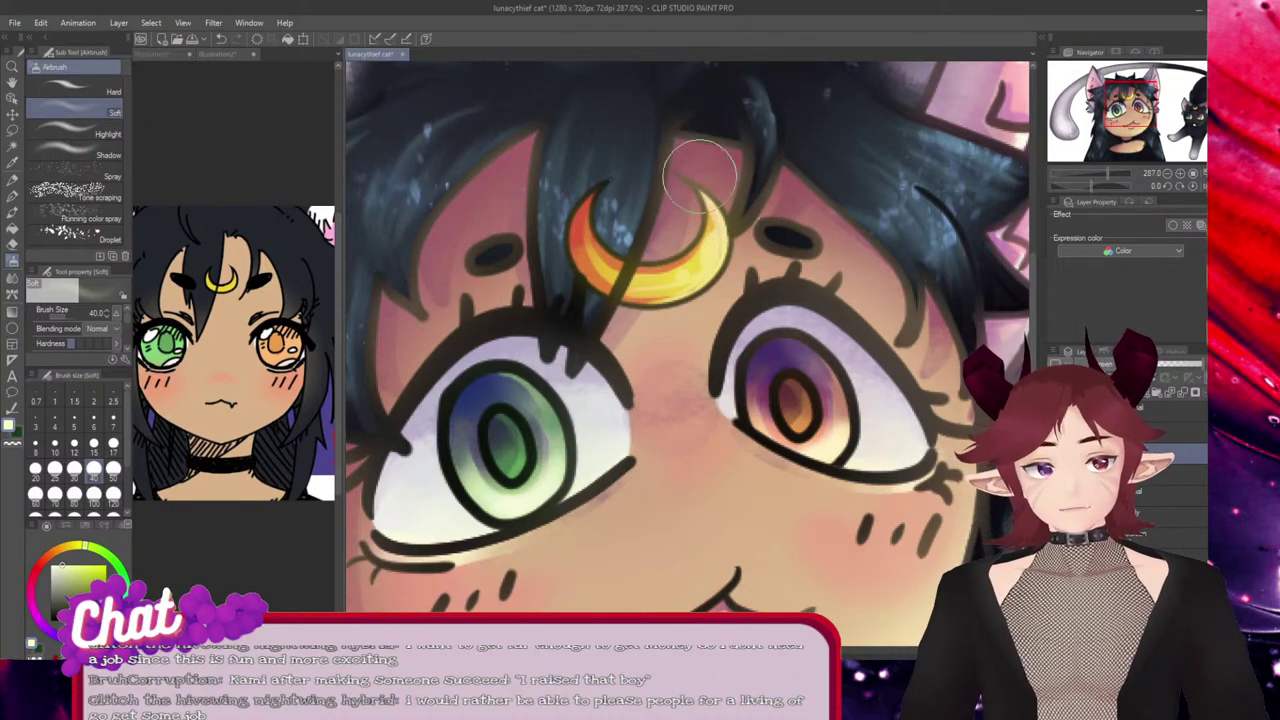
pyautogui.moveTo(700, 176)
pyautogui.mouseDown()
pyautogui.moveTo(695, 320)
pyautogui.moveTo(693, 212)
pyautogui.moveTo(713, 232)
pyautogui.moveTo(738, 258)
pyautogui.mouseUp()
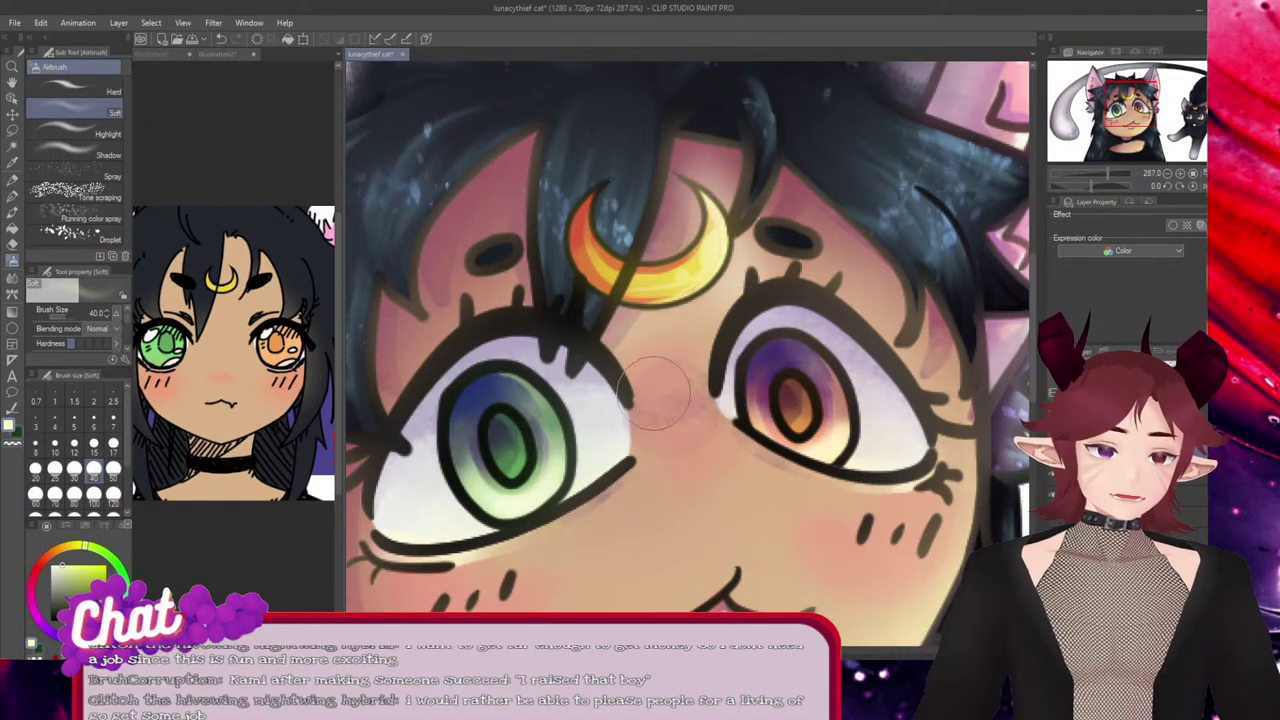
pyautogui.moveTo(1117, 104); pyautogui.dragTo(1203, 104)
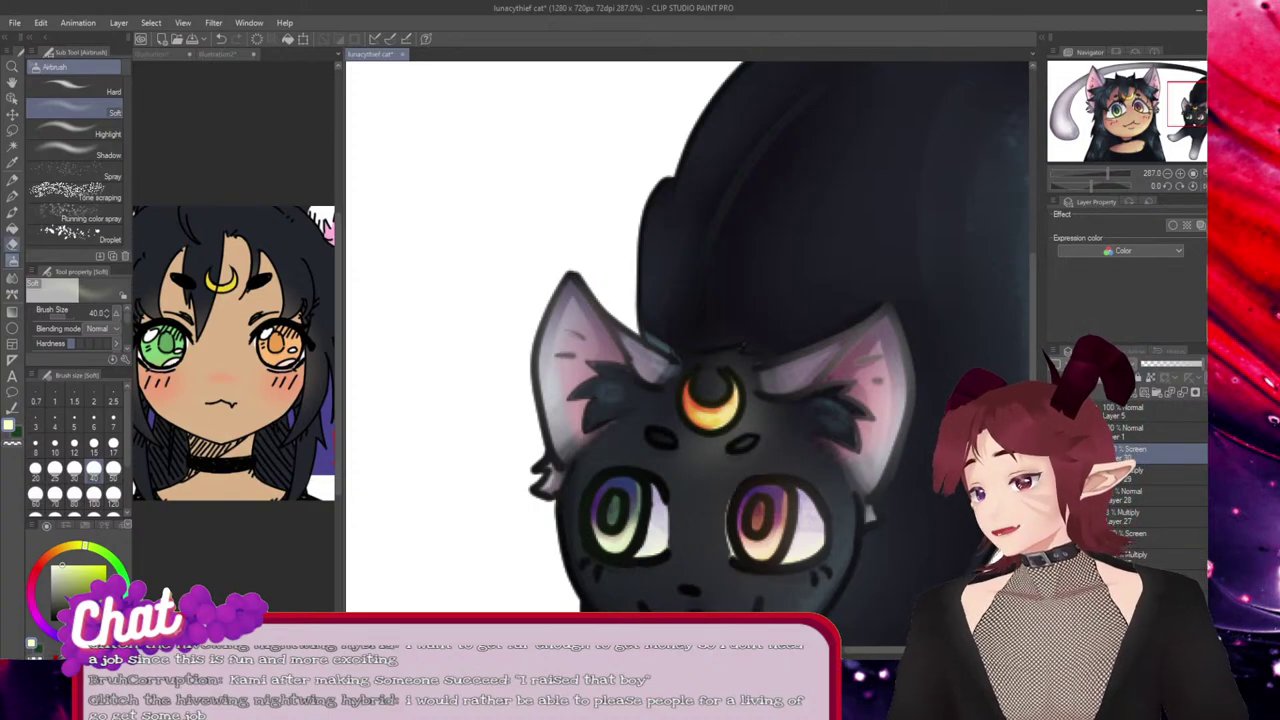
# Erase the glow spilling onto the fur and skin around both crescents with the Hard eraser at size 17.
pyautogui.press('e')
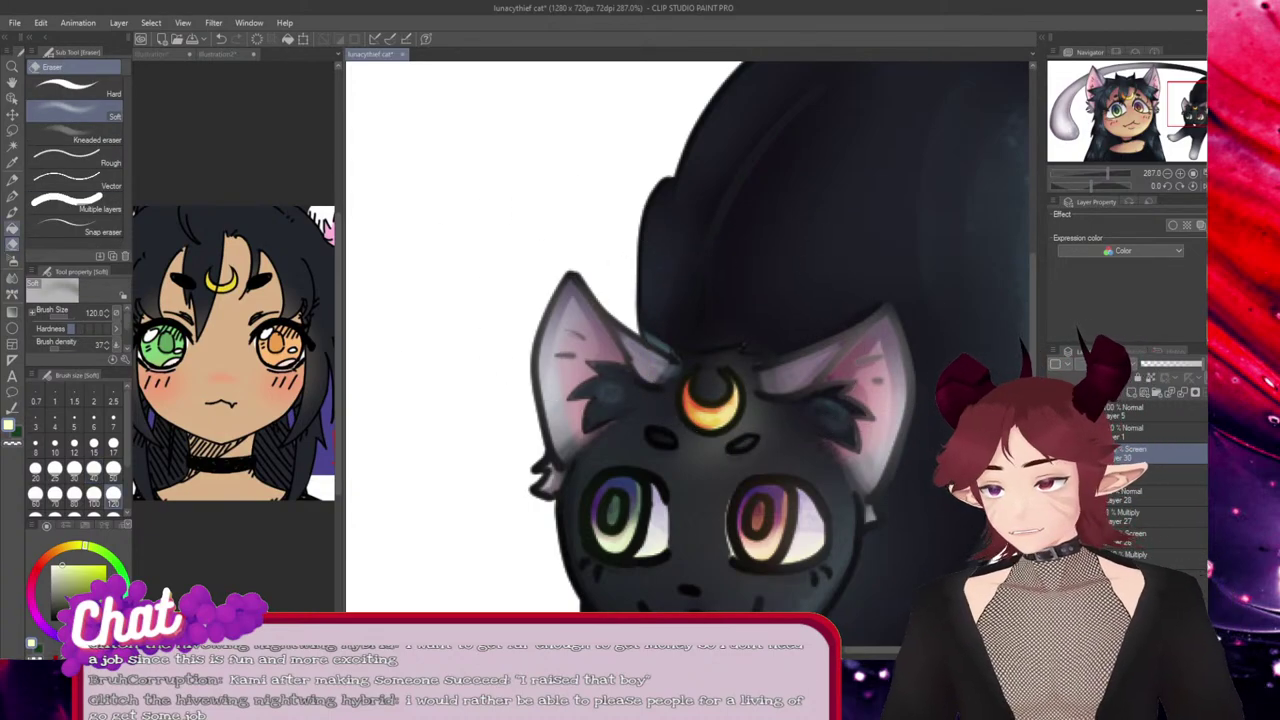
pyautogui.click(75, 90)
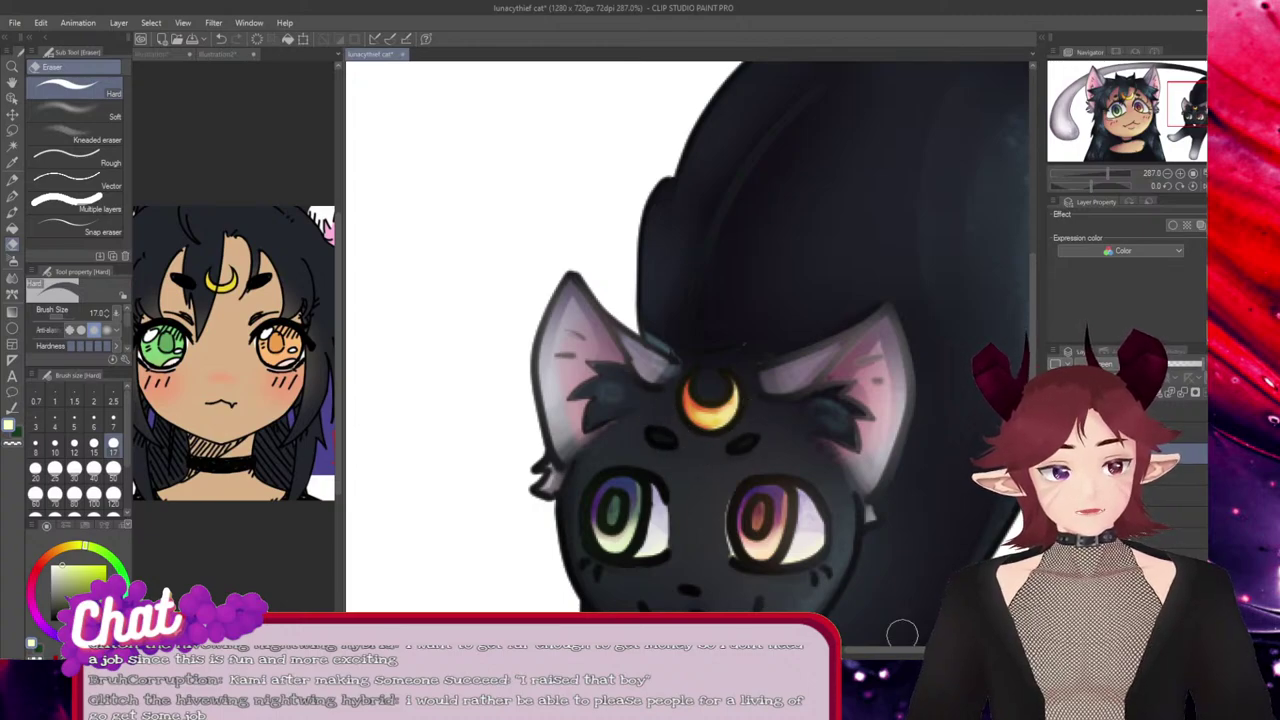
pyautogui.moveTo(1150, 108); pyautogui.dragTo(1122, 104)
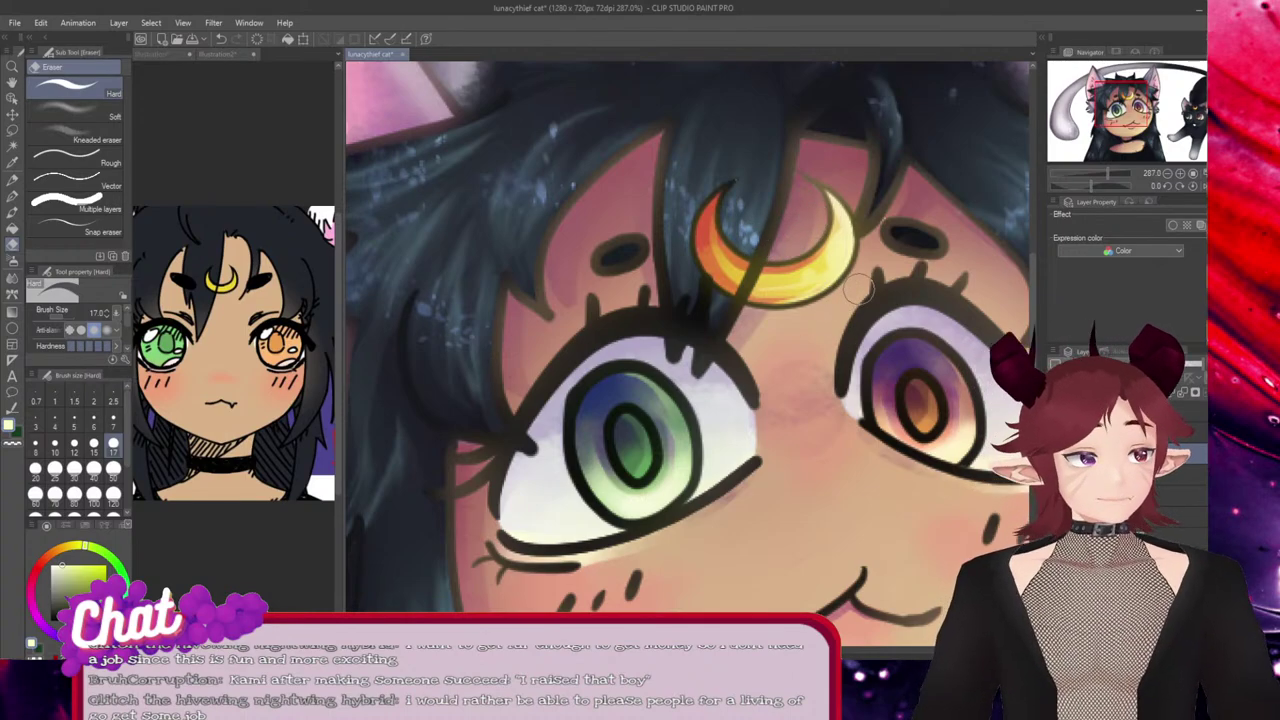
# On a new layer, recolour the lines around the girl's choker and neckline in sampled dark navy with the Soft airbrush at size 40.
pyautogui.scroll(-6, 810, 296)
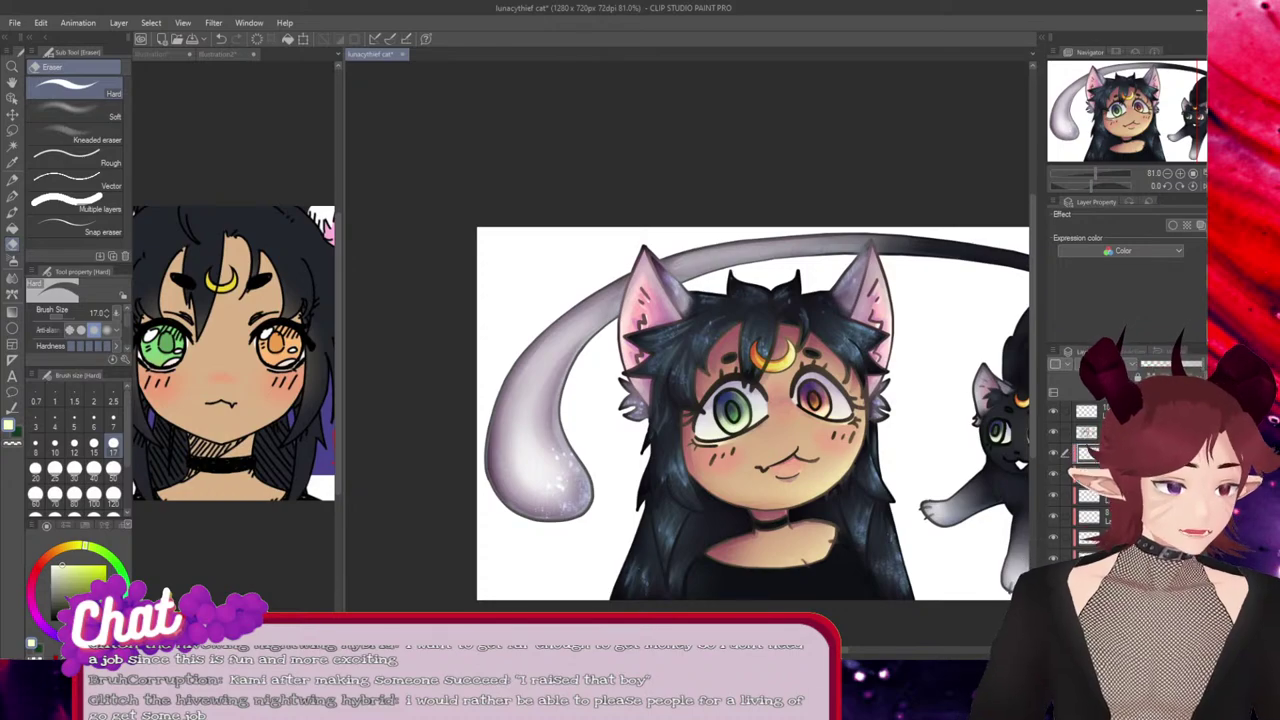
pyautogui.moveTo(826, 539); pyautogui.dragTo(681, 539)
pyautogui.scroll(1, 681, 539)
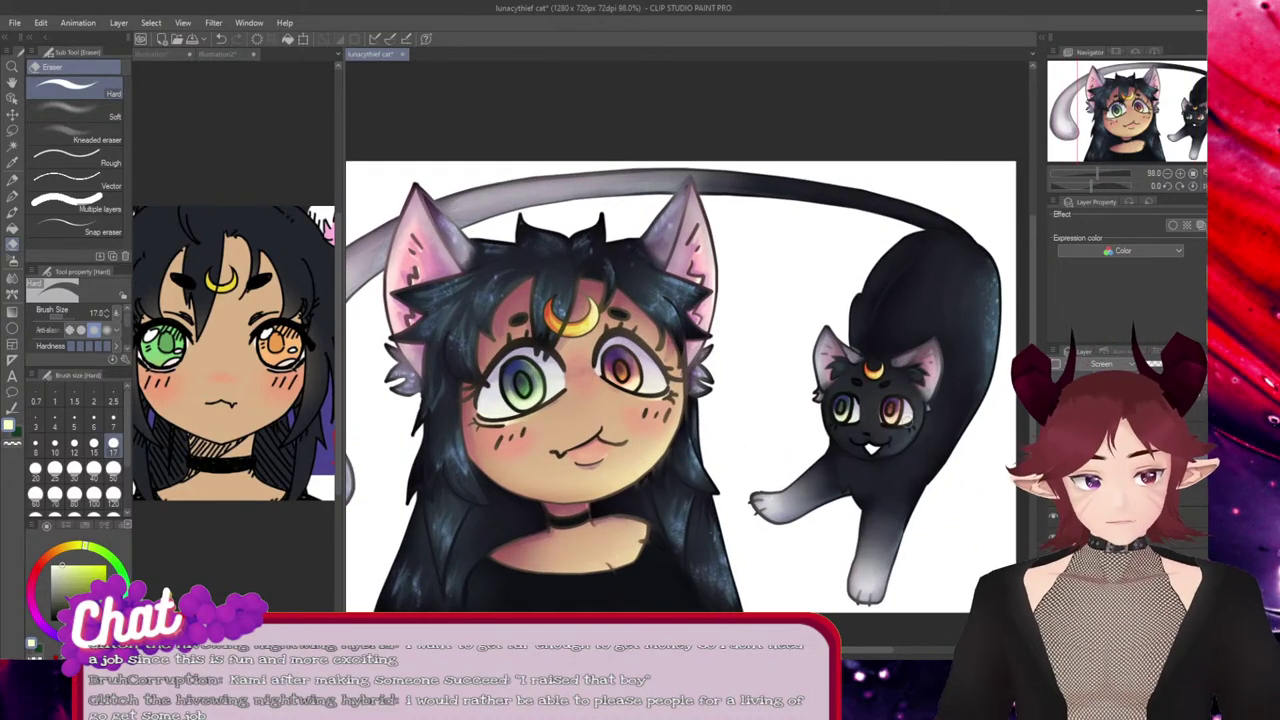
pyautogui.scroll(-2, 1022, 323)
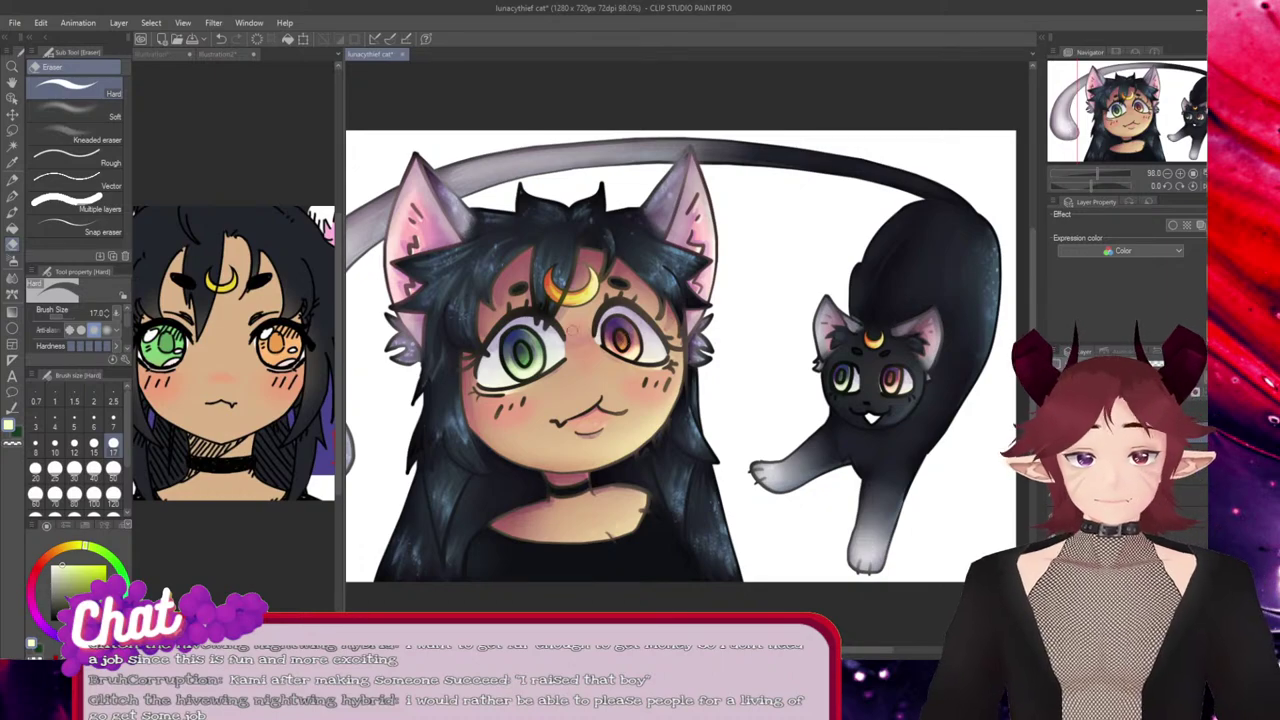
pyautogui.scroll(6, 626, 540)
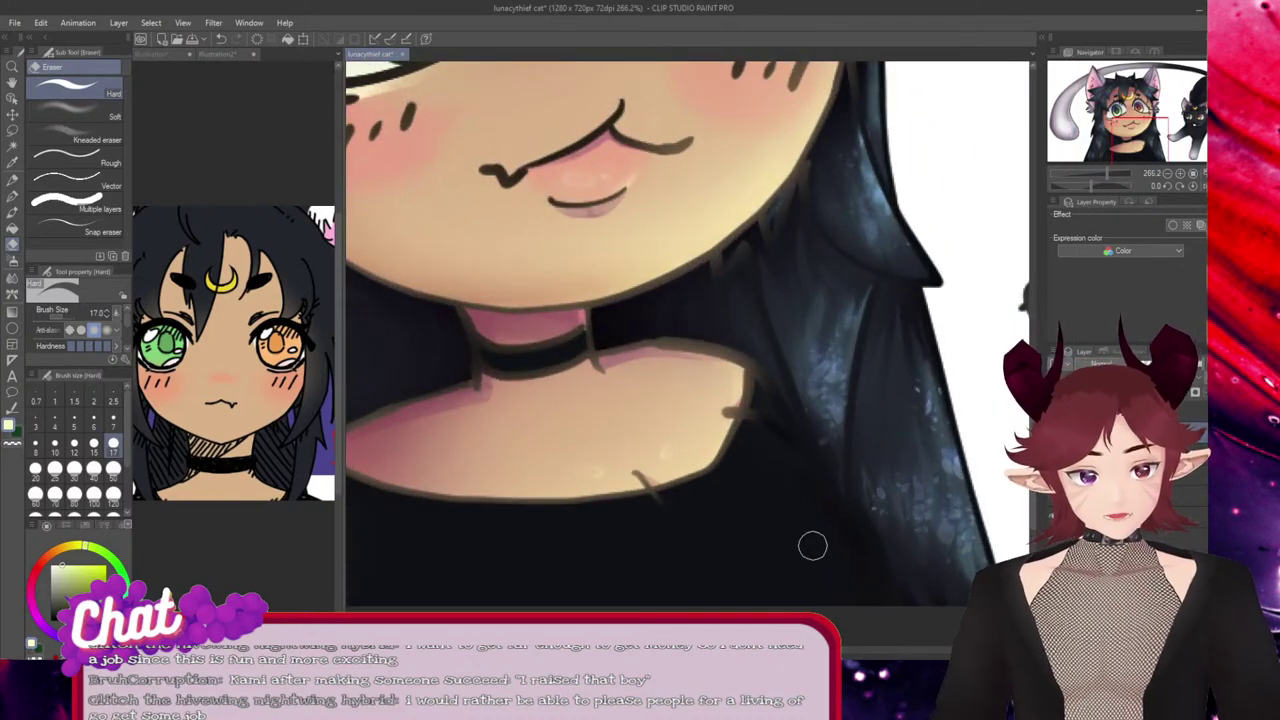
pyautogui.keyDown('alt'); pyautogui.click(832, 530); pyautogui.keyUp('alt')
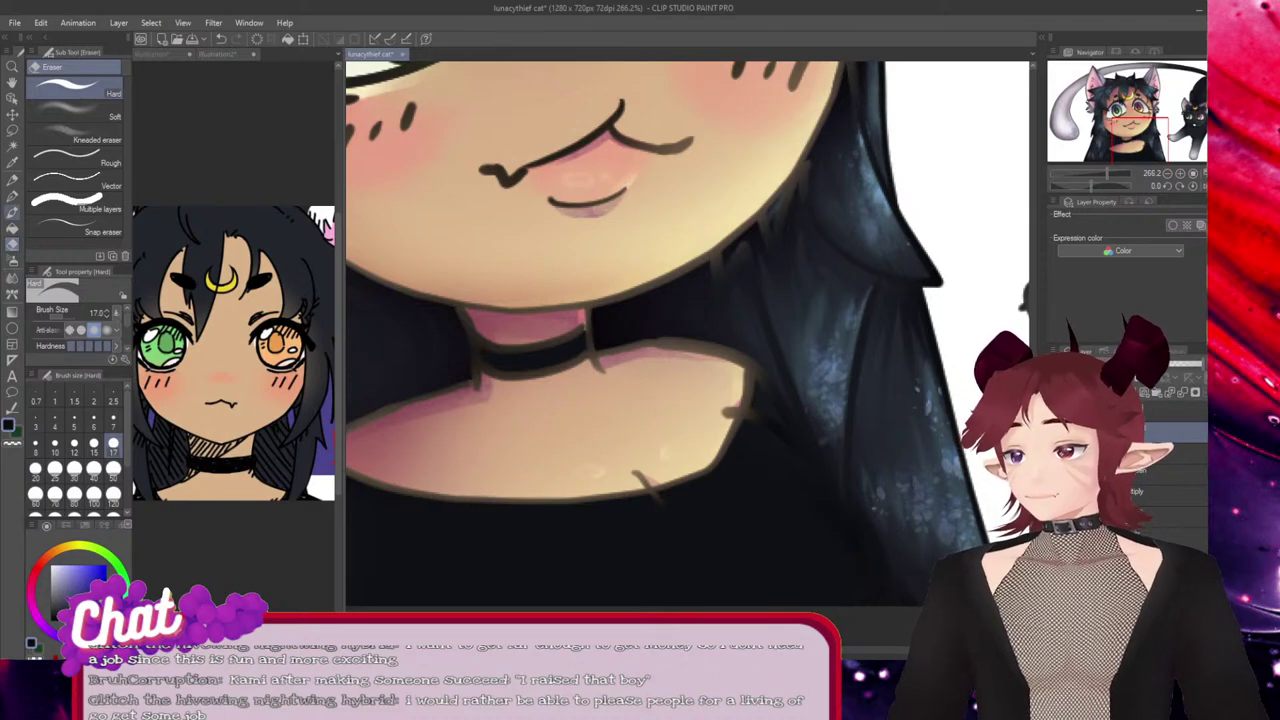
pyautogui.press('b')
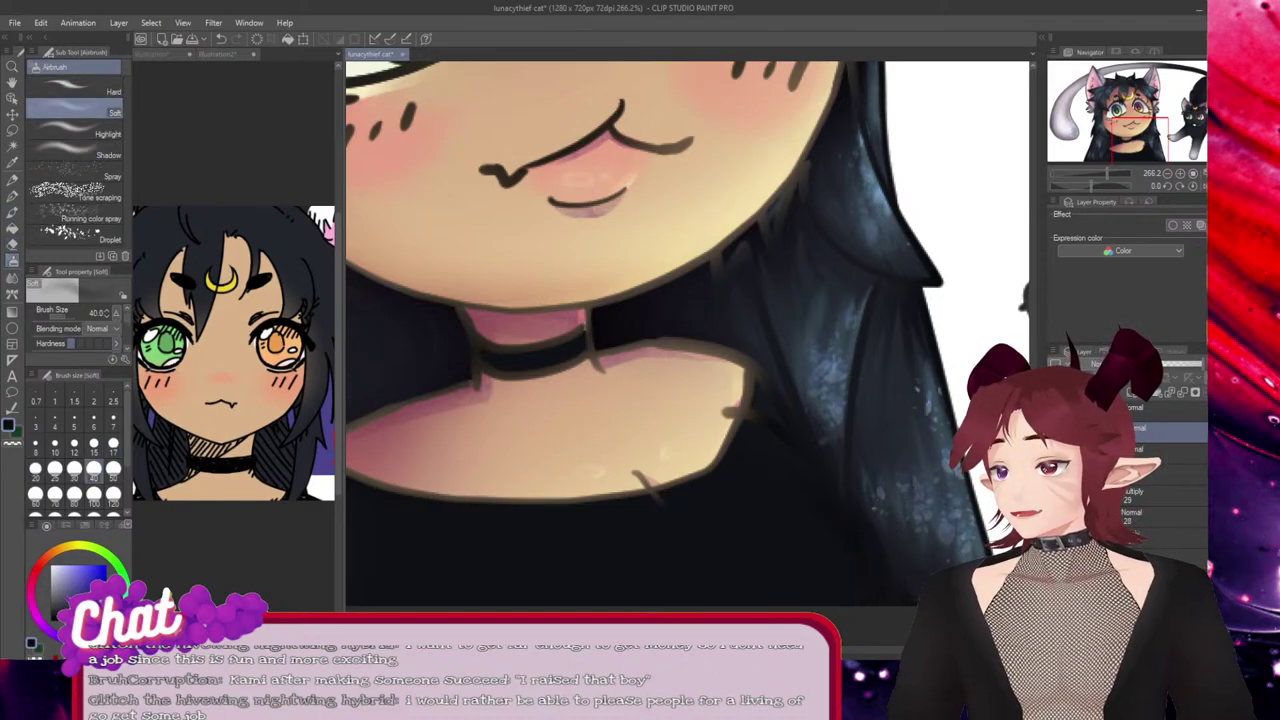
pyautogui.moveTo(687, 333); pyautogui.dragTo(859, 332)
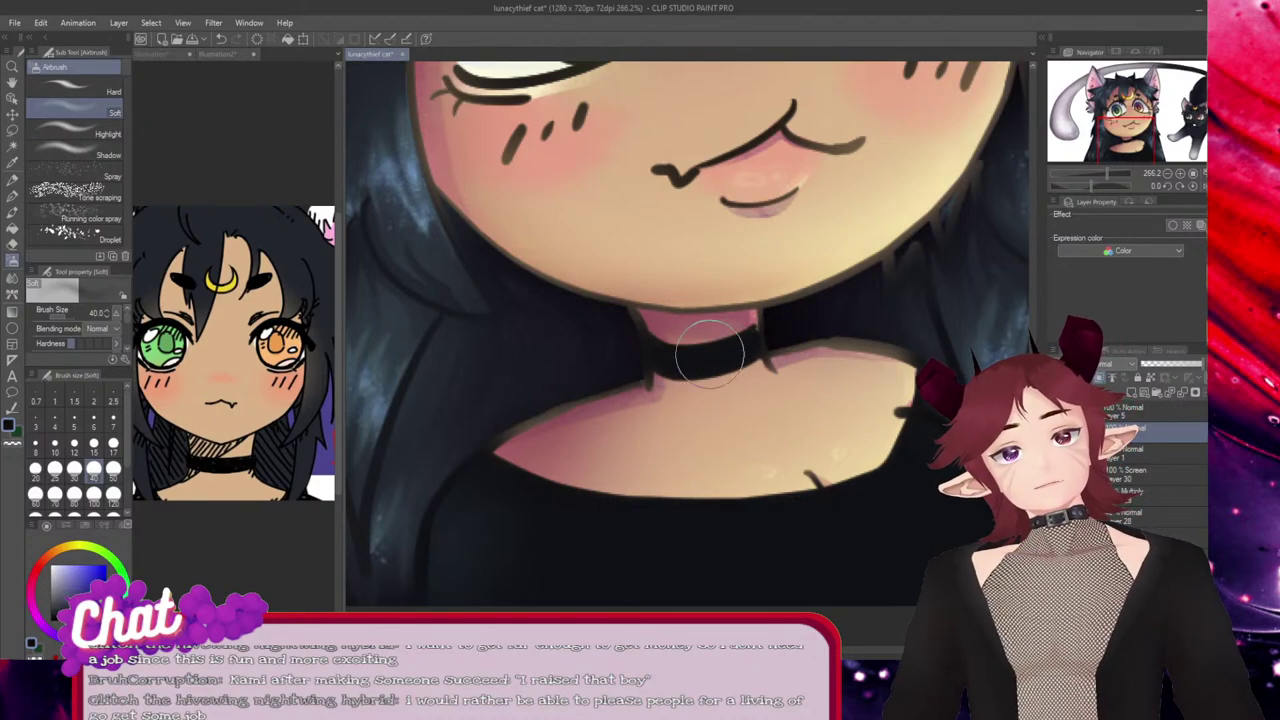
# Sample the girl's lip pink and tint her lower lip line and the blush marks on both cheeks with the Soft airbrush.
pyautogui.scroll(-4, 735, 355)
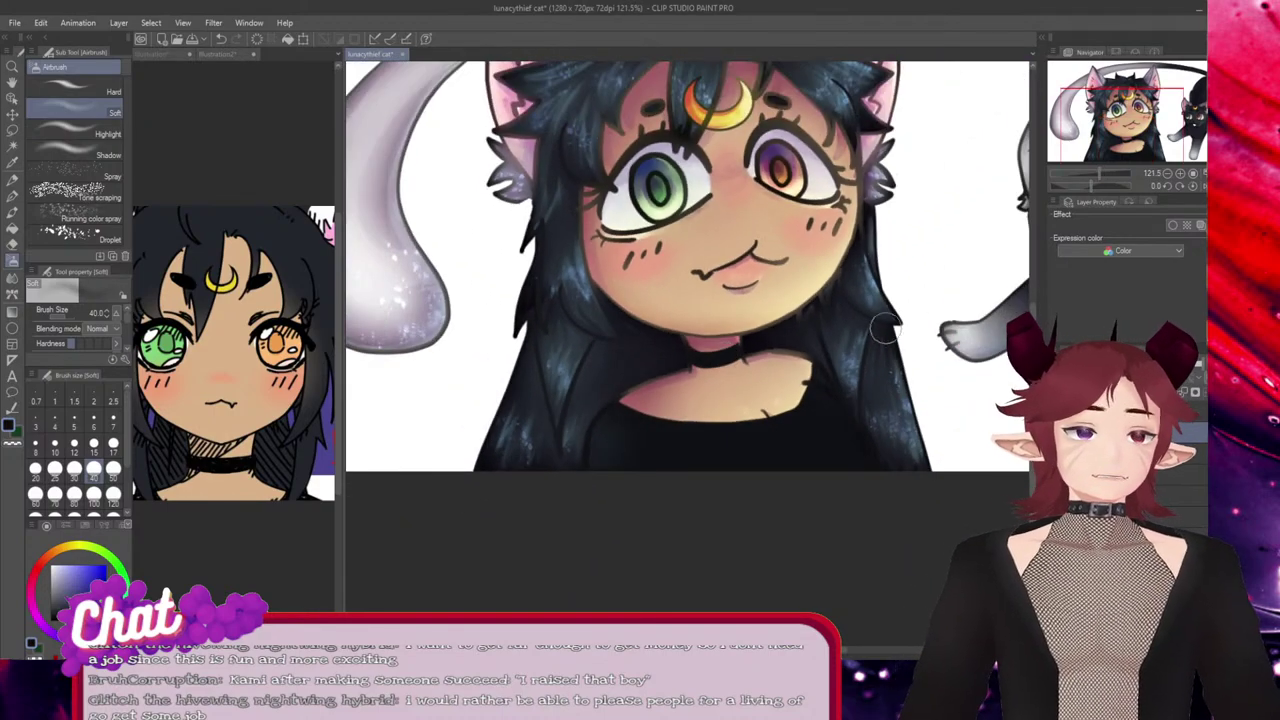
pyautogui.scroll(5, 780, 300)
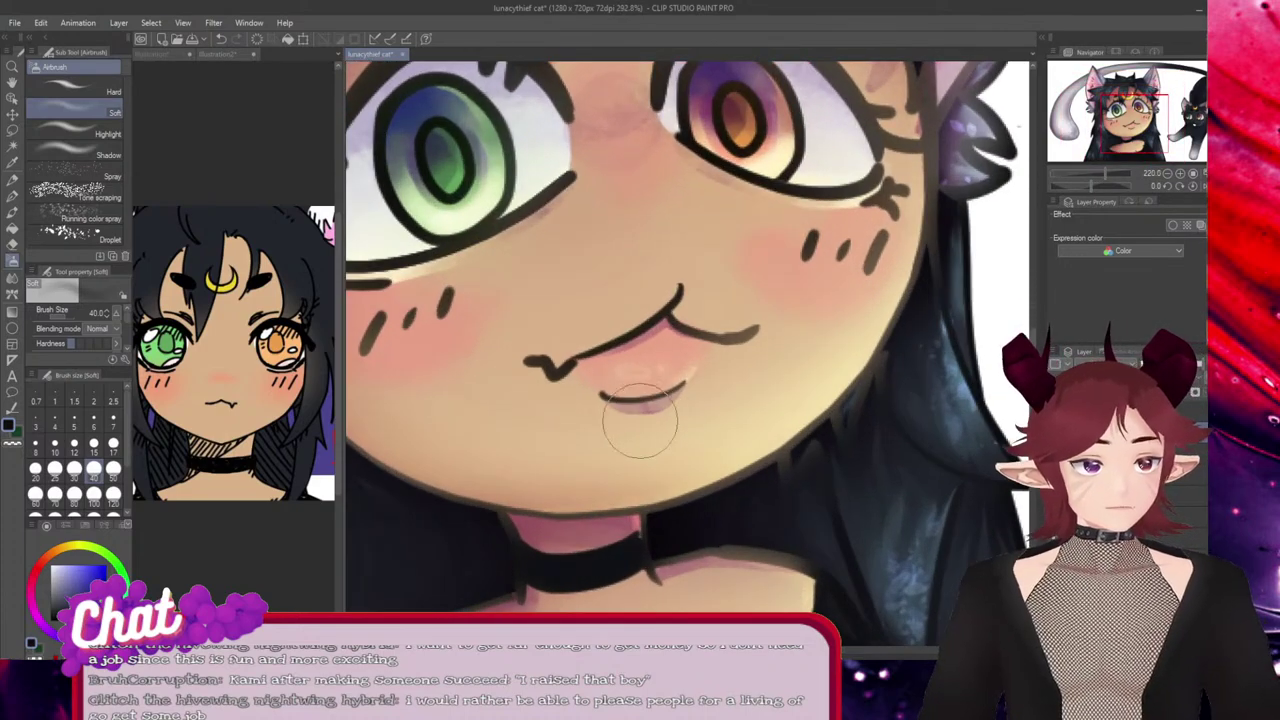
pyautogui.keyDown('alt'); pyautogui.click(640, 372); pyautogui.keyUp('alt')
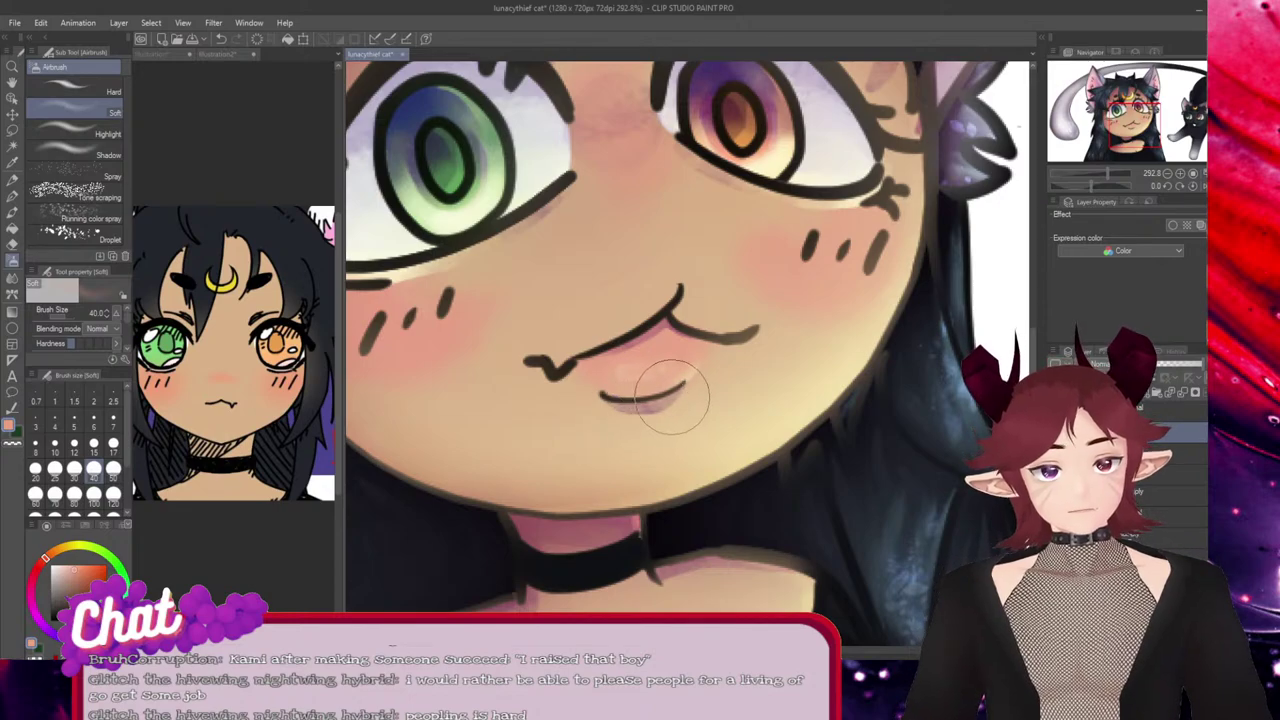
pyautogui.moveTo(637, 392); pyautogui.dragTo(677, 391)
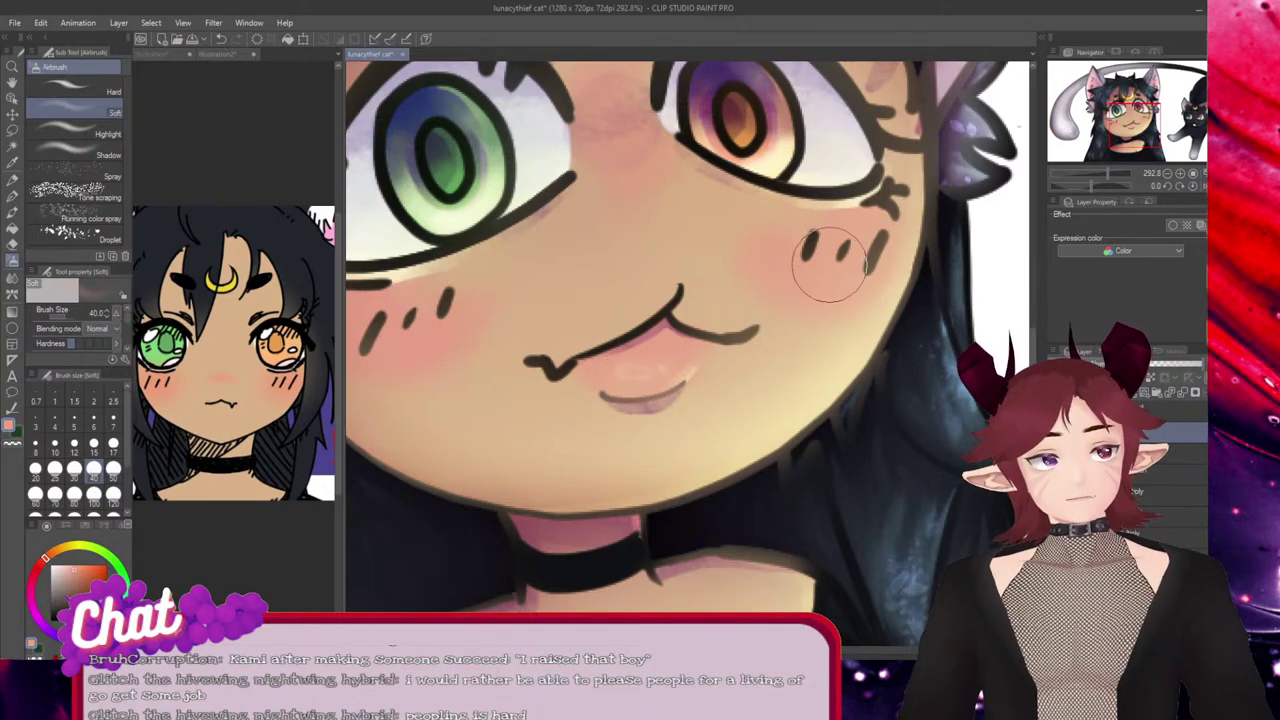
pyautogui.moveTo(810, 247)
pyautogui.mouseDown()
pyautogui.moveTo(876, 242)
pyautogui.moveTo(816, 229)
pyautogui.mouseUp()
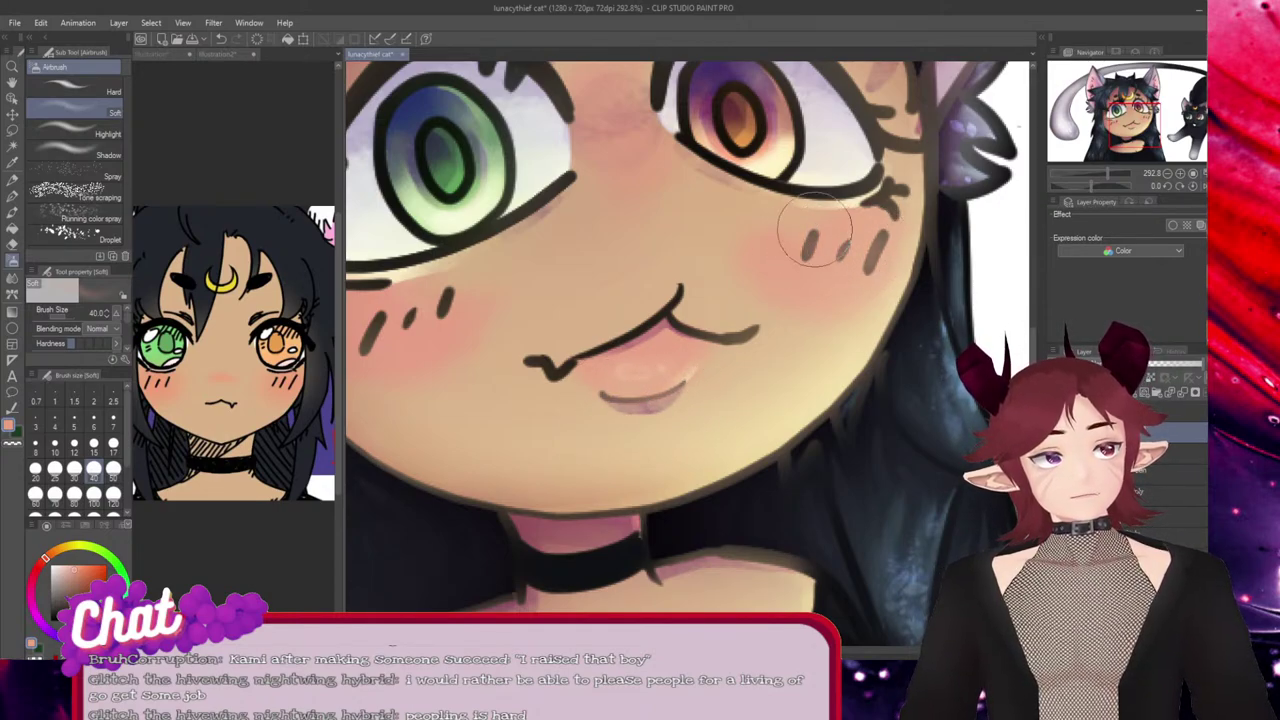
pyautogui.moveTo(425, 313)
pyautogui.mouseDown()
pyautogui.moveTo(456, 307)
pyautogui.moveTo(370, 350)
pyautogui.mouseUp()
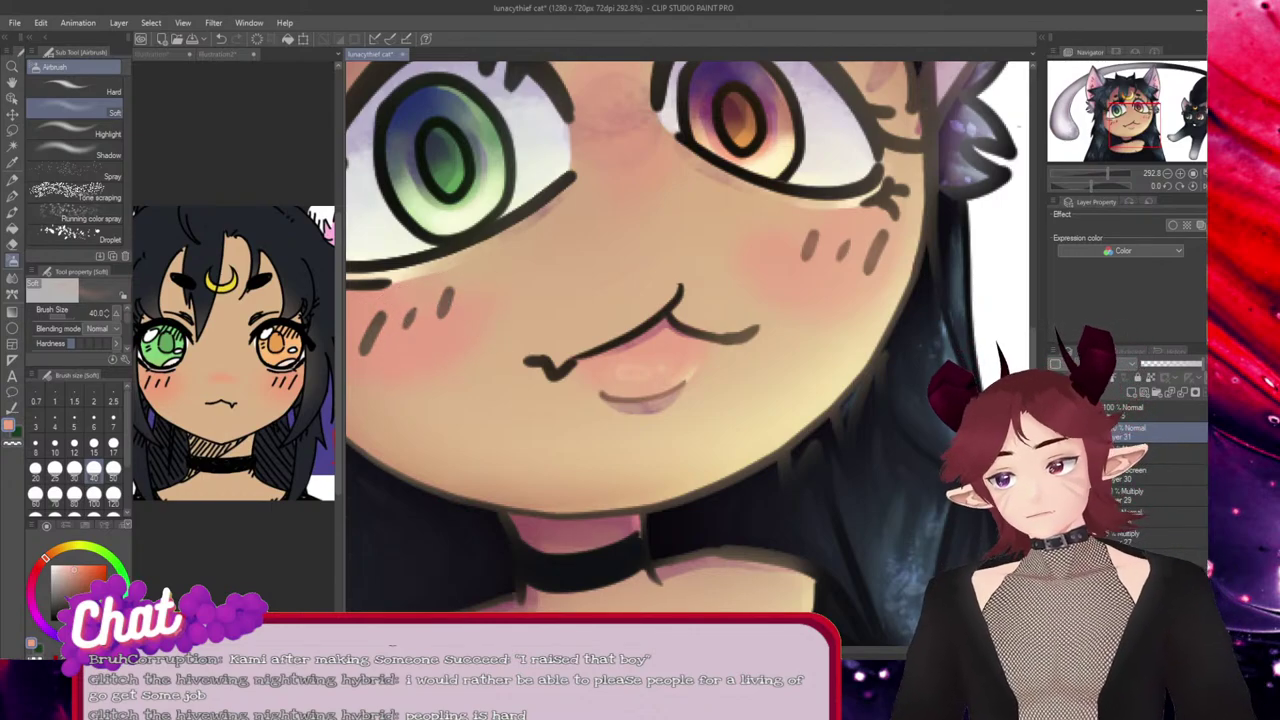
# Recolour the blush marks on both of the girl's cheeks in magenta with the Soft airbrush at size 40.
pyautogui.click(31, 590)
pyautogui.moveTo(446, 309)
pyautogui.mouseDown()
pyautogui.moveTo(443, 322)
pyautogui.moveTo(463, 291)
pyautogui.mouseUp()
pyautogui.moveTo(372, 336)
pyautogui.mouseDown()
pyautogui.moveTo(384, 316)
pyautogui.moveTo(392, 366)
pyautogui.mouseUp()
pyautogui.moveTo(831, 286)
pyautogui.mouseDown()
pyautogui.moveTo(851, 262)
pyautogui.moveTo(840, 253)
pyautogui.moveTo(869, 262)
pyautogui.moveTo(880, 248)
pyautogui.moveTo(817, 257)
pyautogui.mouseUp()
pyautogui.scroll(-4, 808, 257)
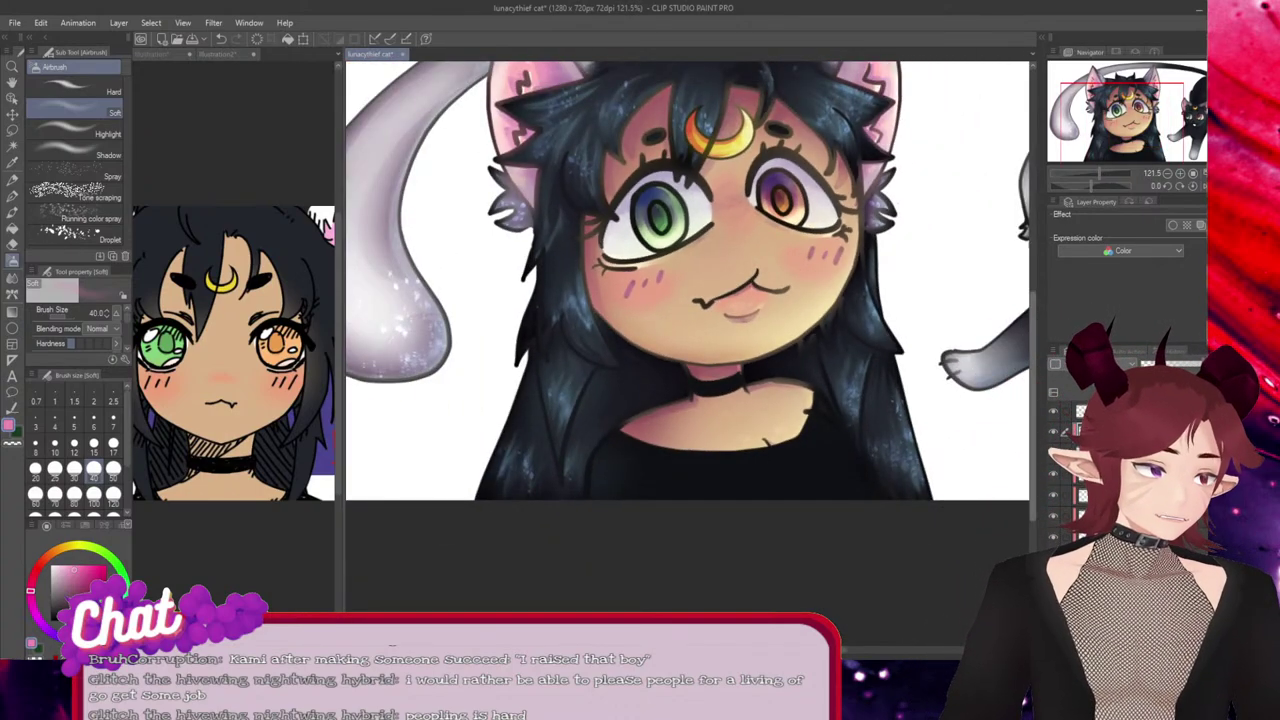
# Recolour the iris and pupil lines of the girl's and cat's orange eyes in sampled orange with the Soft airbrush at size 40.
pyautogui.scroll(4, 800, 390)
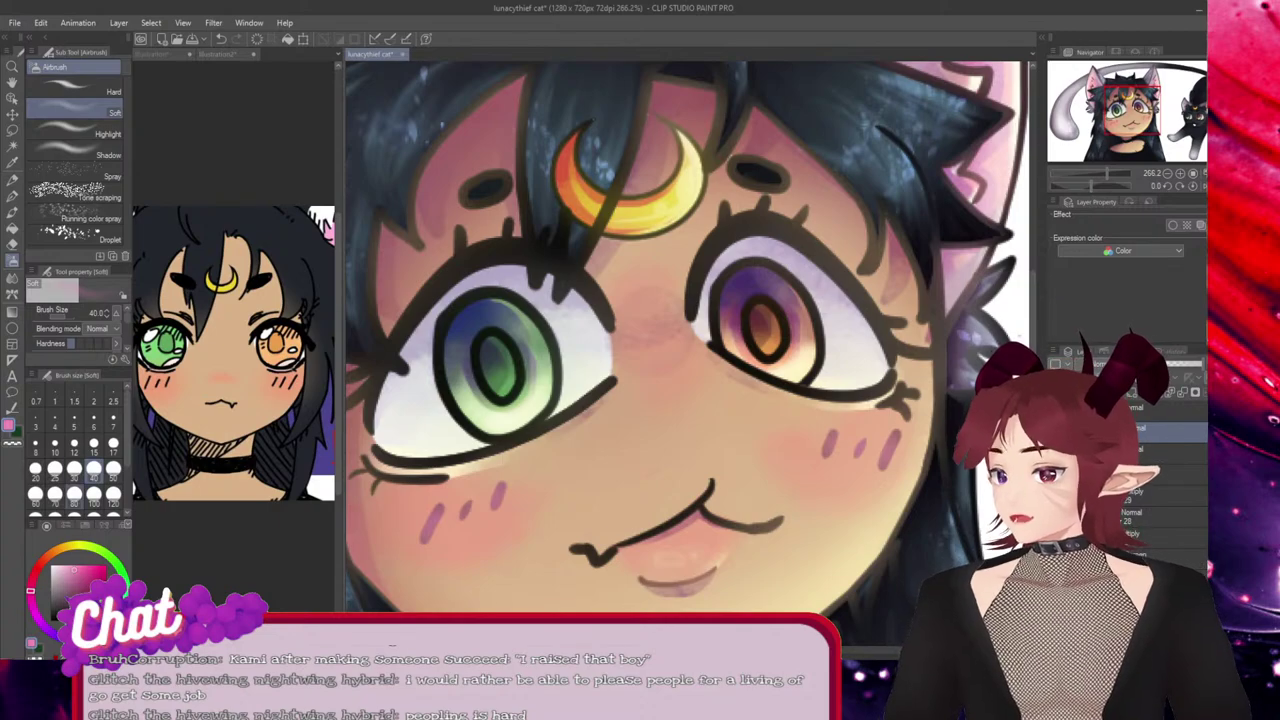
pyautogui.click(47, 556)
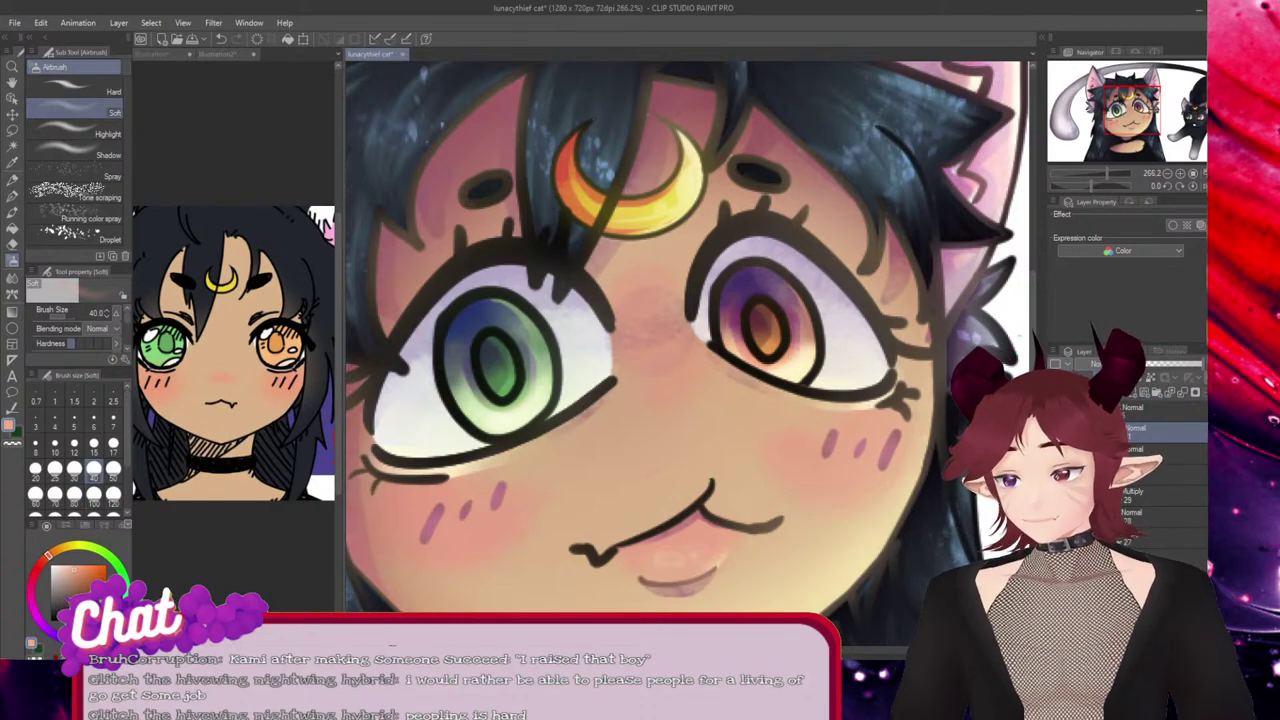
pyautogui.keyDown('alt'); pyautogui.click(770, 340); pyautogui.keyUp('alt')
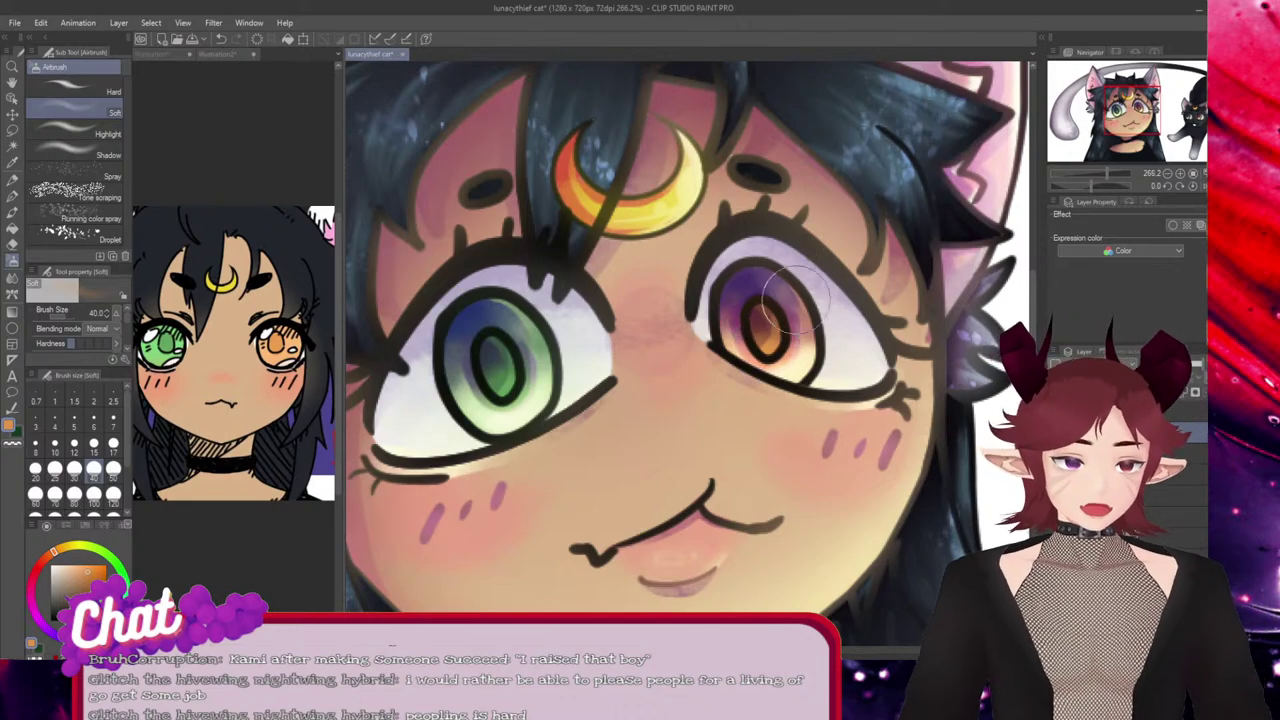
pyautogui.moveTo(796, 300)
pyautogui.mouseDown()
pyautogui.moveTo(808, 312)
pyautogui.moveTo(798, 358)
pyautogui.mouseUp()
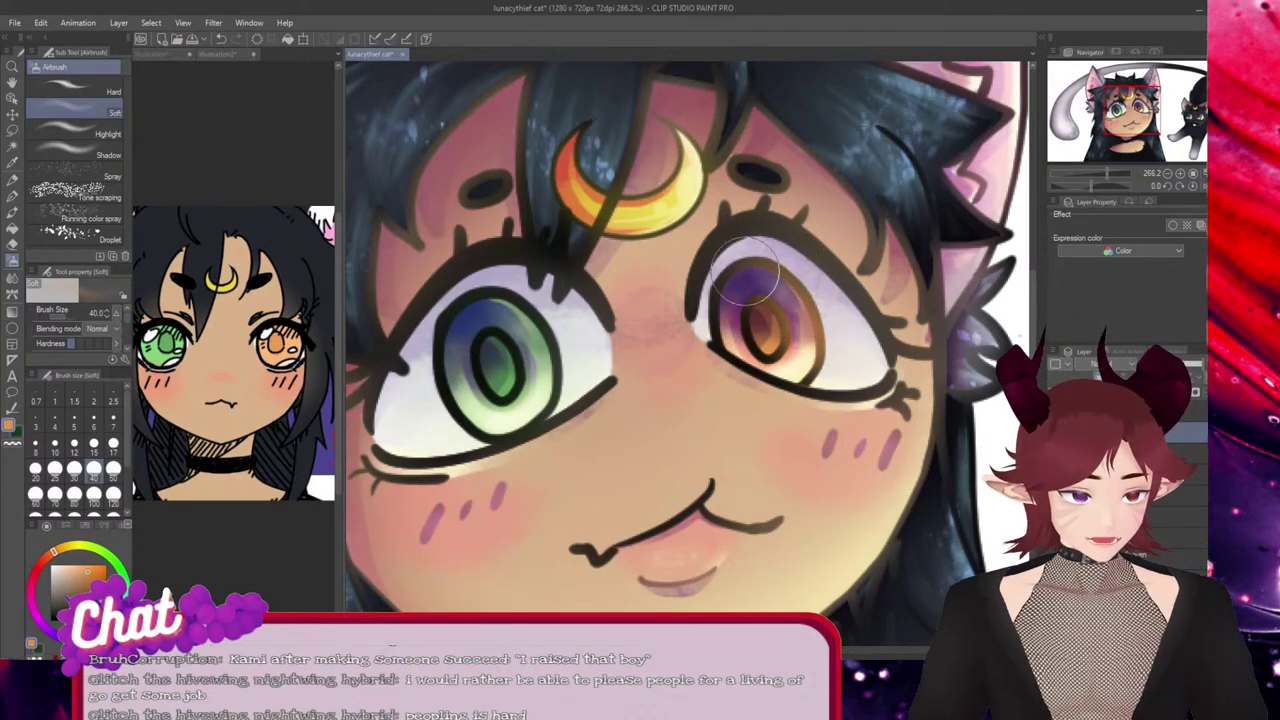
pyautogui.moveTo(748, 272)
pyautogui.mouseDown()
pyautogui.moveTo(718, 296)
pyautogui.moveTo(783, 358)
pyautogui.moveTo(820, 352)
pyautogui.moveTo(778, 268)
pyautogui.moveTo(723, 280)
pyautogui.moveTo(720, 350)
pyautogui.mouseUp()
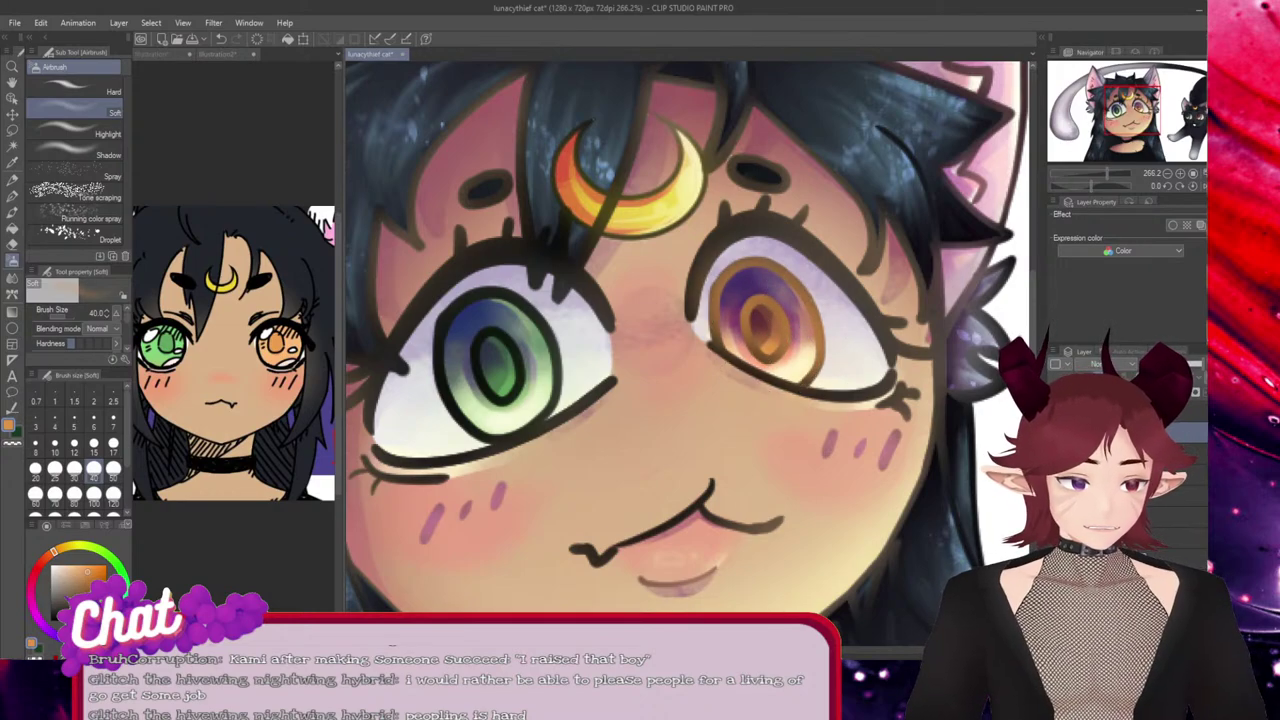
pyautogui.moveTo(1000, 420); pyautogui.dragTo(350, 414)
pyautogui.moveTo(892, 413)
pyautogui.mouseDown()
pyautogui.moveTo(862, 462)
pyautogui.moveTo(868, 432)
pyautogui.moveTo(843, 434)
pyautogui.mouseUp()
pyautogui.hscroll(-10, 690, 350)
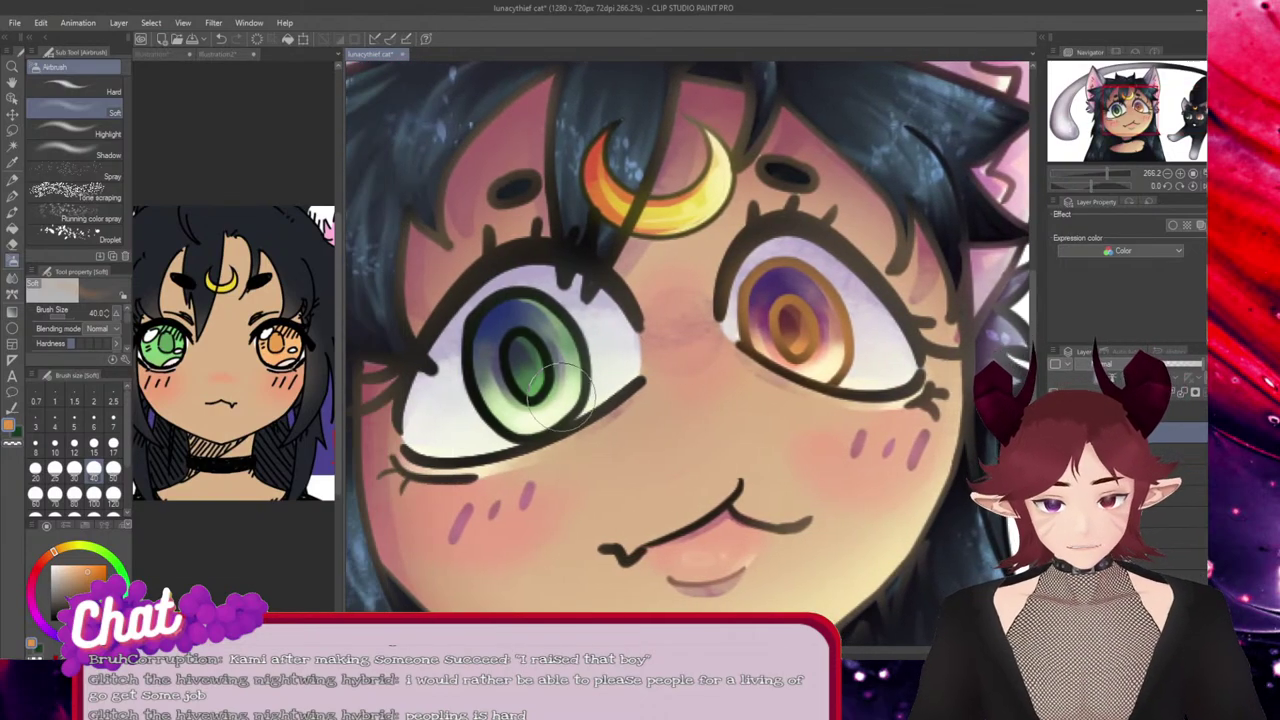
# Sample the green from the girl's iris and recolour the iris and pupil lines of the girl's and cat's green eyes.
pyautogui.keyDown('alt'); pyautogui.click(526, 398); pyautogui.keyUp('alt')
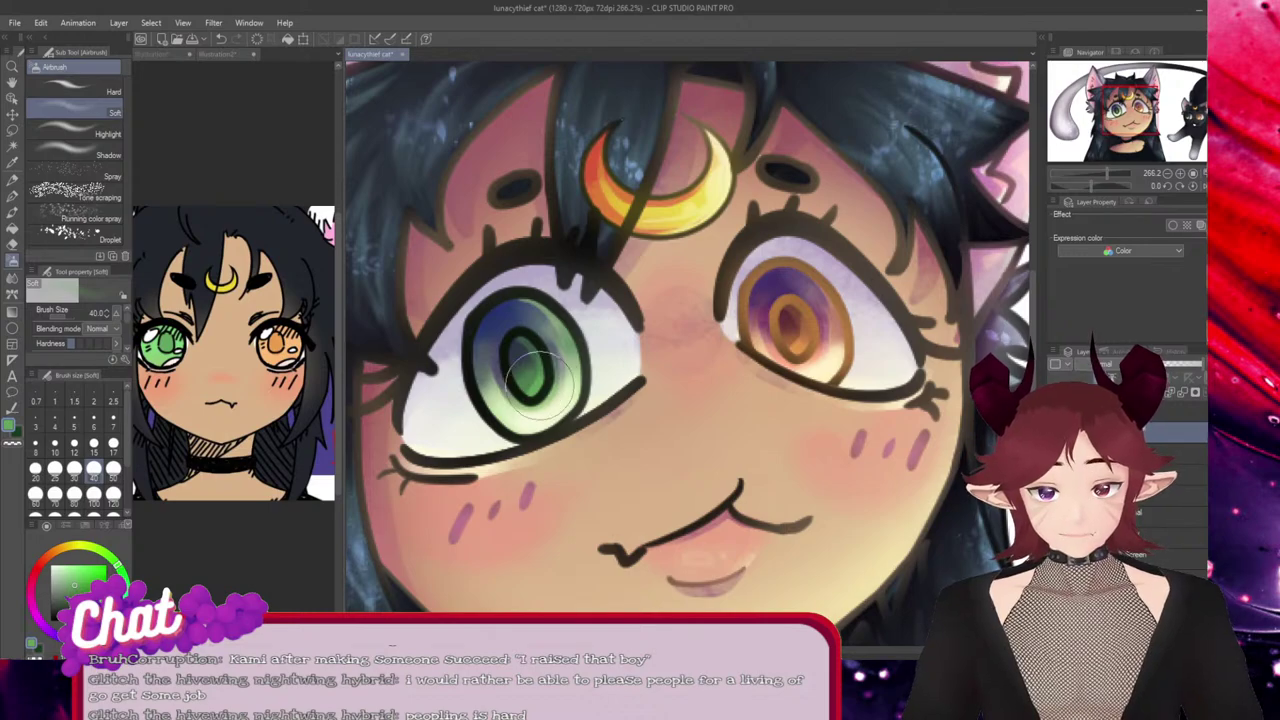
pyautogui.moveTo(509, 350)
pyautogui.mouseDown()
pyautogui.moveTo(510, 404)
pyautogui.moveTo(482, 400)
pyautogui.moveTo(464, 346)
pyautogui.moveTo(501, 298)
pyautogui.moveTo(539, 300)
pyautogui.moveTo(587, 360)
pyautogui.moveTo(580, 347)
pyautogui.moveTo(575, 405)
pyautogui.mouseUp()
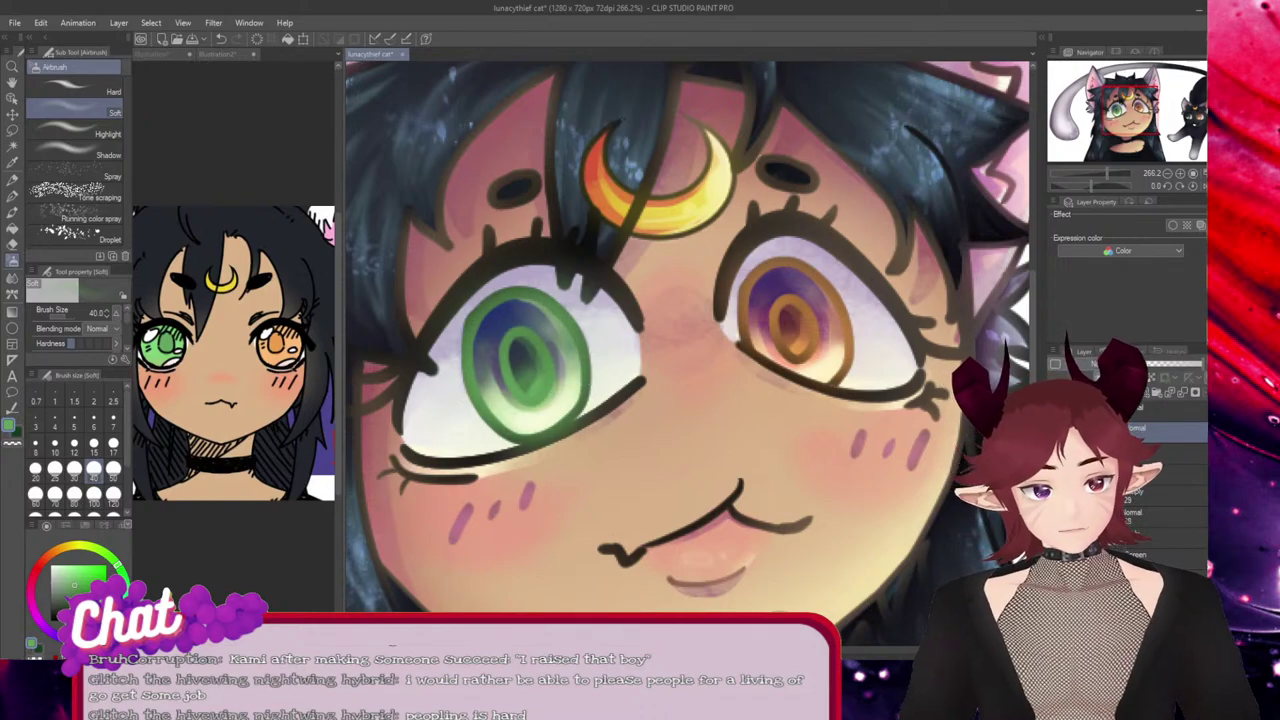
pyautogui.moveTo(1130, 110); pyautogui.dragTo(1183, 110)
pyautogui.moveTo(775, 452)
pyautogui.mouseDown()
pyautogui.moveTo(749, 441)
pyautogui.moveTo(771, 420)
pyautogui.moveTo(745, 440)
pyautogui.moveTo(755, 458)
pyautogui.mouseUp()
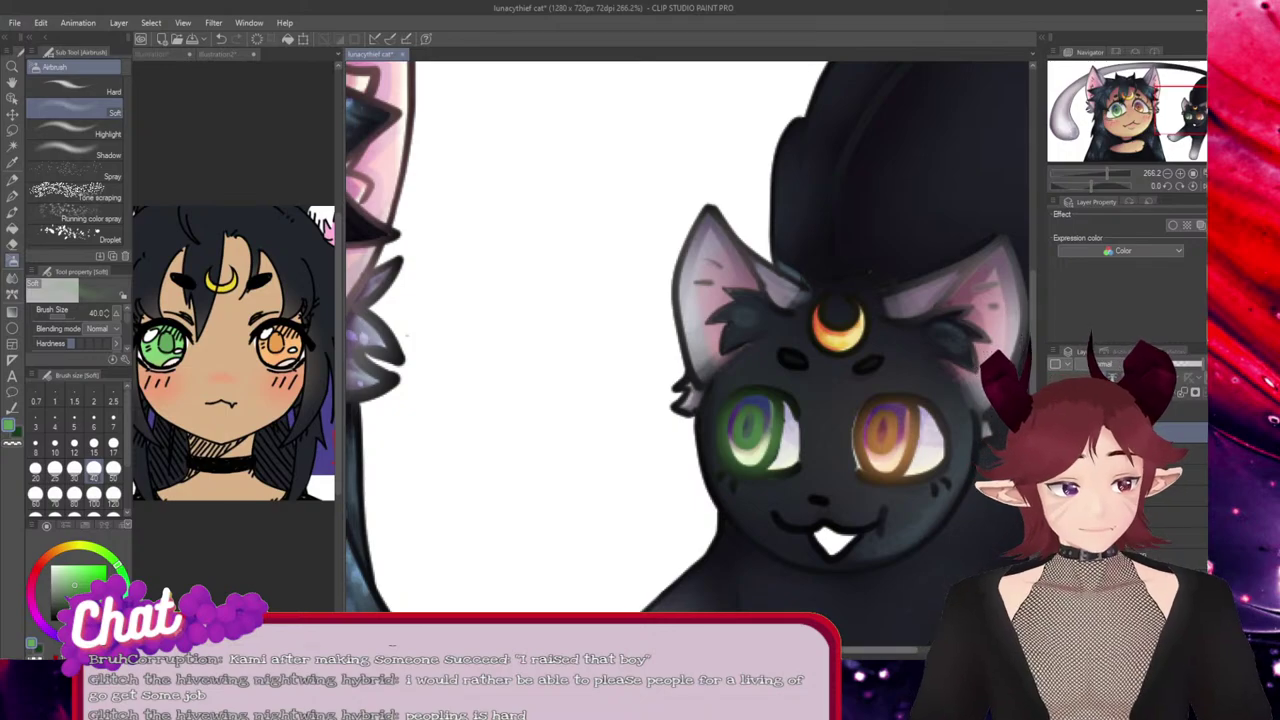
# Sample the iris purple and tint the upper iris and pupil lines of the girl's and cat's orange eyes.
pyautogui.hscroll(-6, 699, 445)
pyautogui.keyDown('alt'); pyautogui.click(705, 285); pyautogui.keyUp('alt')
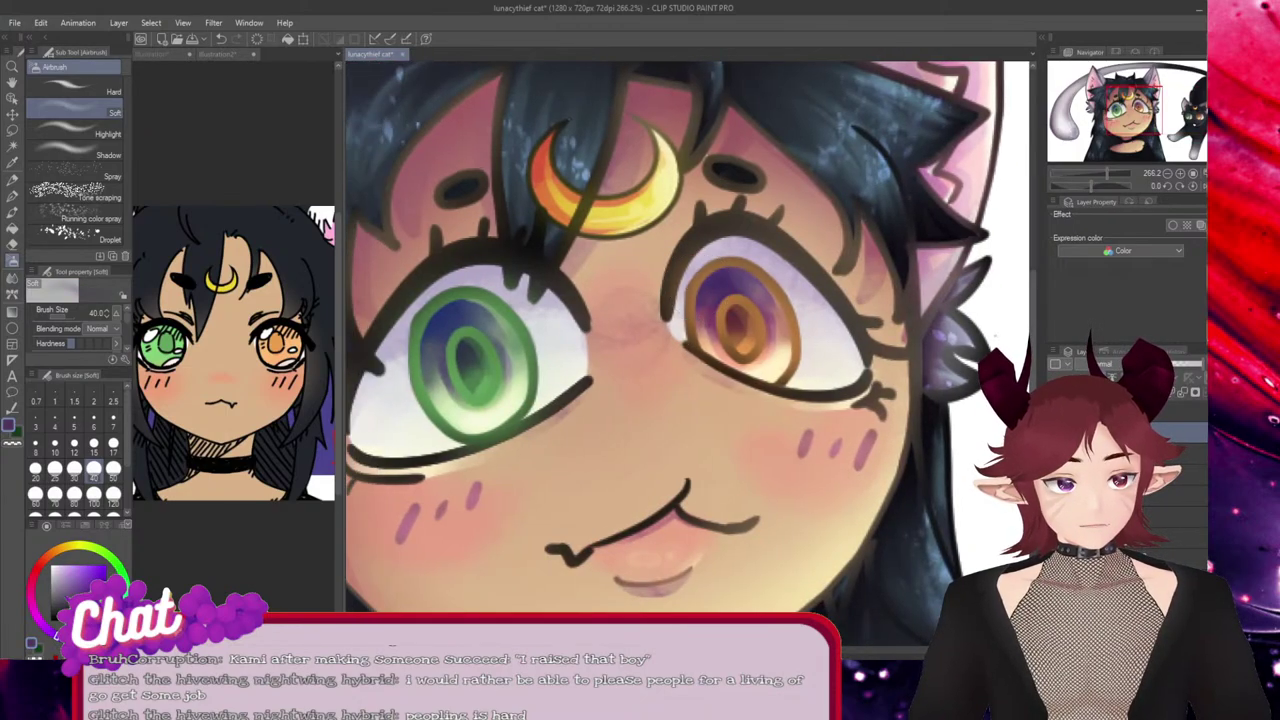
pyautogui.moveTo(718, 278)
pyautogui.mouseDown()
pyautogui.moveTo(803, 328)
pyautogui.moveTo(718, 270)
pyautogui.moveTo(774, 298)
pyautogui.moveTo(770, 283)
pyautogui.moveTo(766, 318)
pyautogui.moveTo(687, 318)
pyautogui.moveTo(694, 287)
pyautogui.moveTo(684, 297)
pyautogui.moveTo(802, 303)
pyautogui.moveTo(759, 272)
pyautogui.moveTo(677, 339)
pyautogui.moveTo(728, 336)
pyautogui.moveTo(710, 317)
pyautogui.moveTo(740, 318)
pyautogui.moveTo(753, 347)
pyautogui.mouseUp()
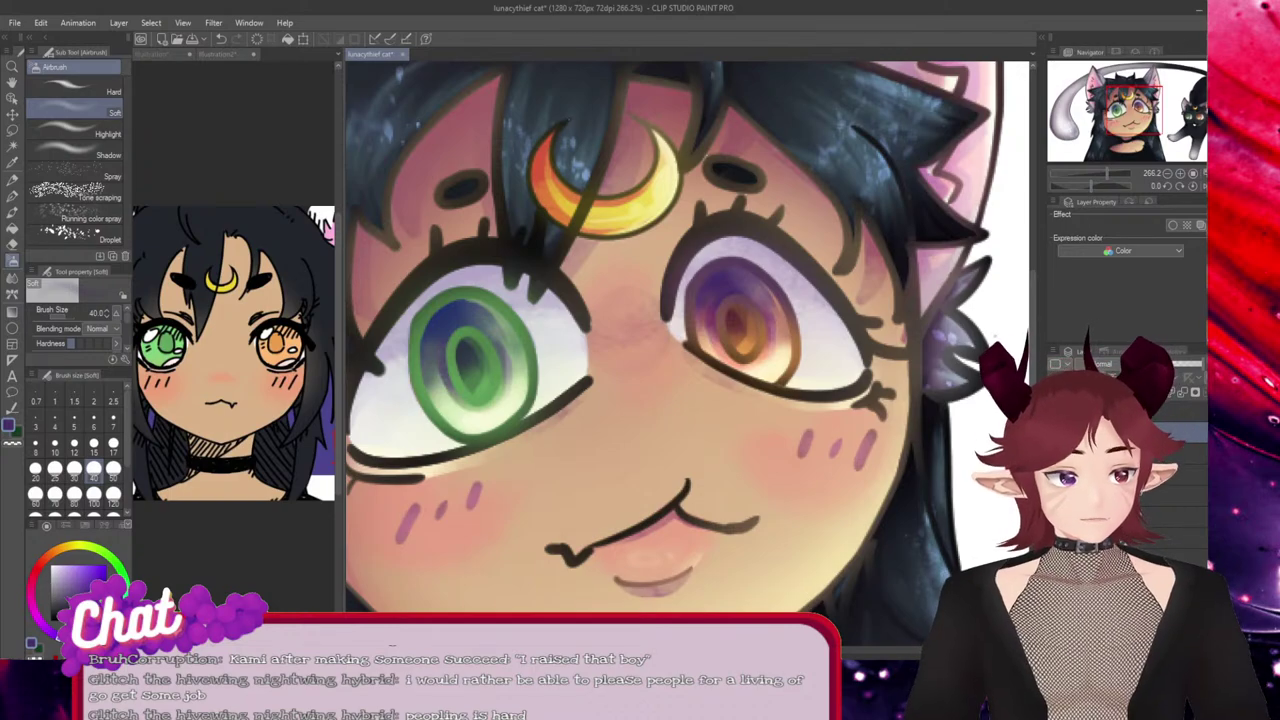
pyautogui.moveTo(1134, 110); pyautogui.dragTo(1202, 110)
pyautogui.moveTo(659, 412)
pyautogui.mouseDown()
pyautogui.moveTo(646, 429)
pyautogui.moveTo(692, 423)
pyautogui.mouseUp()
# Tint the upper iris and pupil lines of the girl's and cat's green eyes dark blue with the Soft airbrush.
pyautogui.moveTo(1190, 110); pyautogui.dragTo(1121, 110)
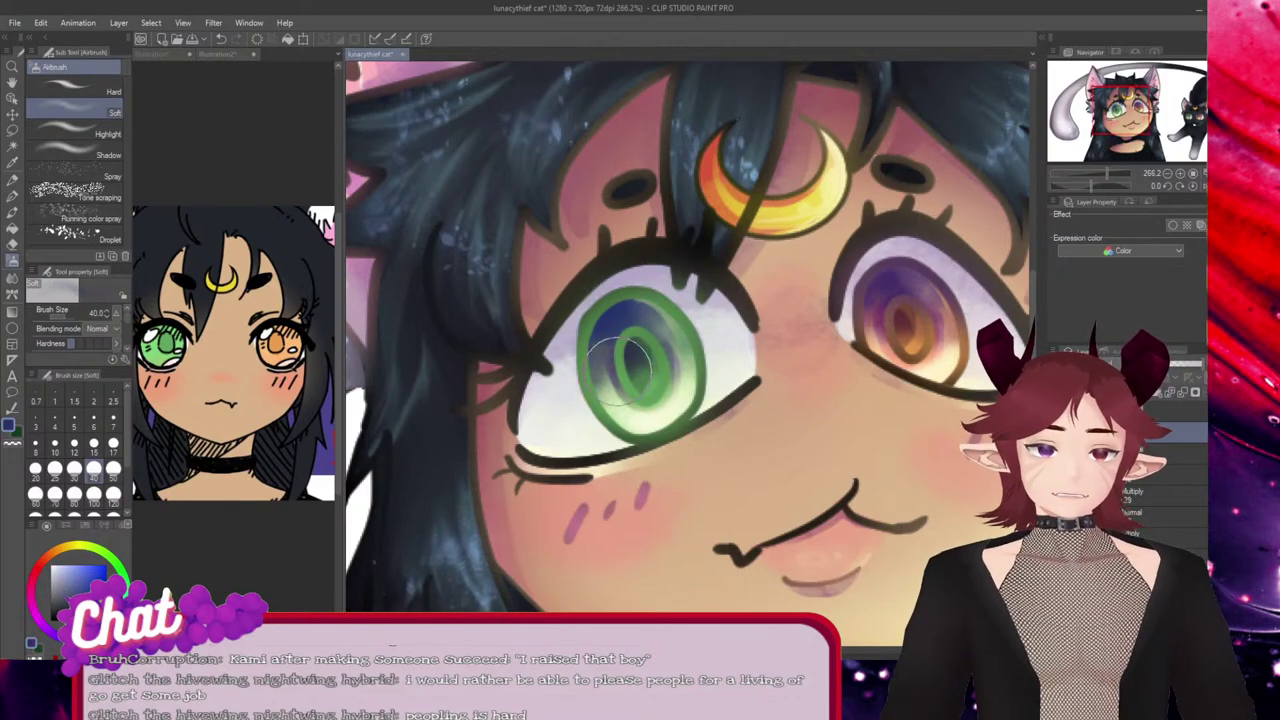
pyautogui.moveTo(622, 366)
pyautogui.mouseDown()
pyautogui.moveTo(696, 332)
pyautogui.moveTo(556, 342)
pyautogui.mouseUp()
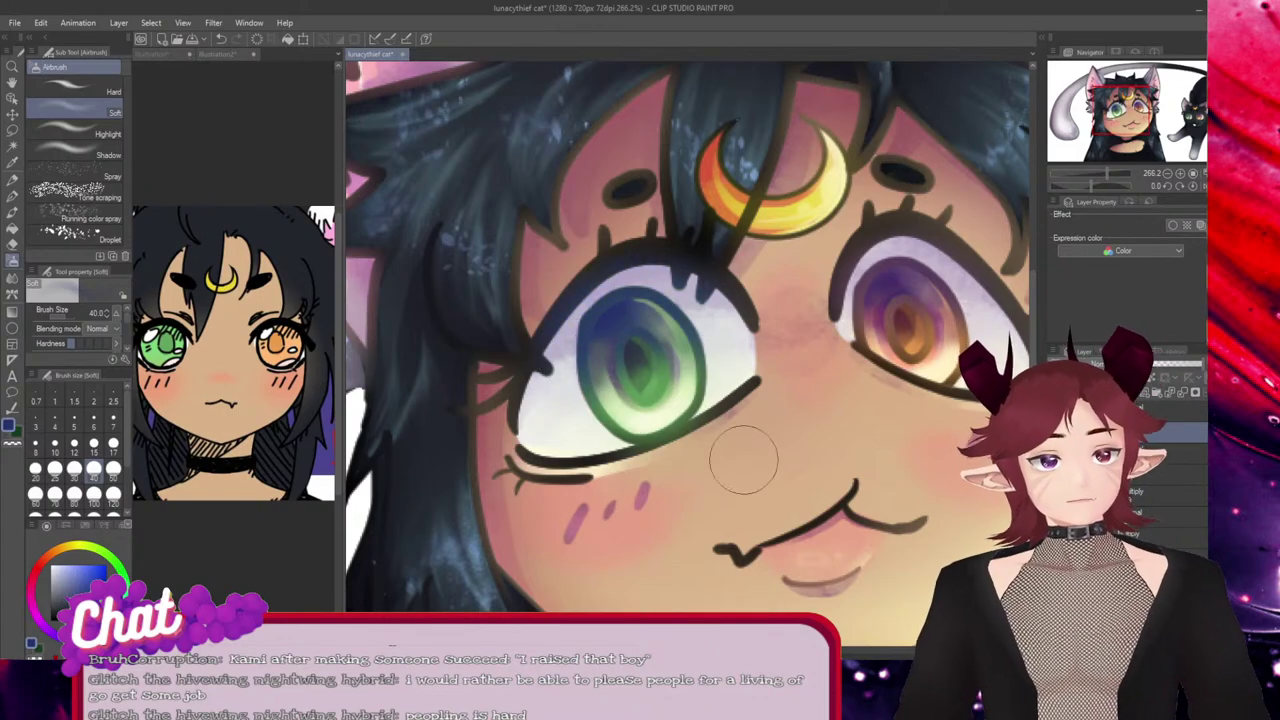
pyautogui.moveTo(660, 649); pyautogui.dragTo(831, 649)
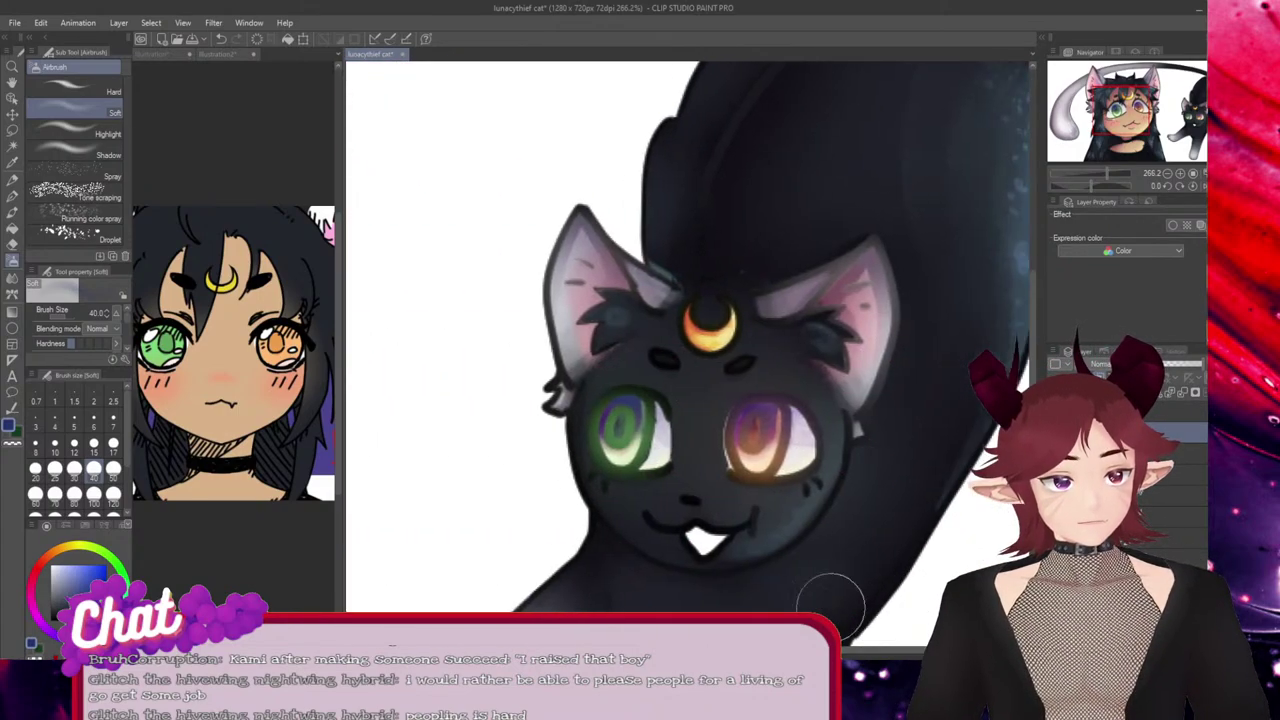
pyautogui.moveTo(647, 422)
pyautogui.mouseDown()
pyautogui.moveTo(602, 406)
pyautogui.moveTo(608, 437)
pyautogui.mouseUp()
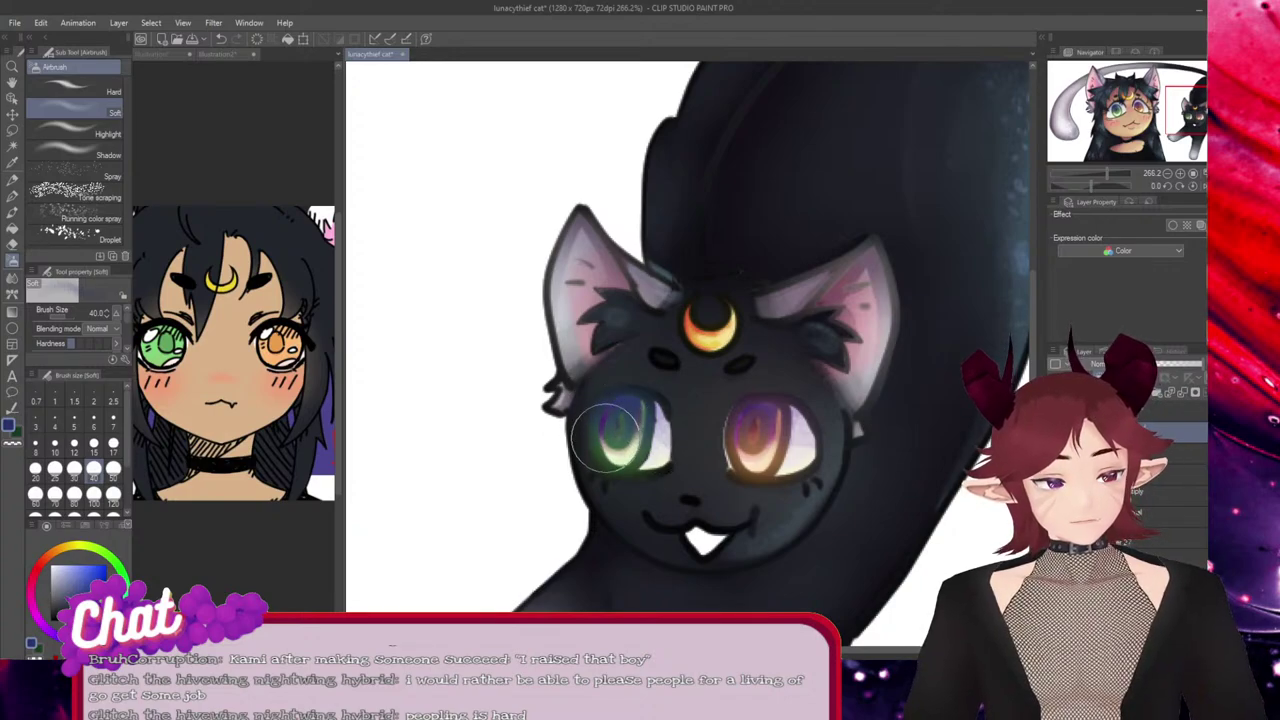
# Tint the upper eye outlines on the girl and cat, using very dark green for the green eyes and dark reddish brown for the orange ones.
pyautogui.click(114, 562)
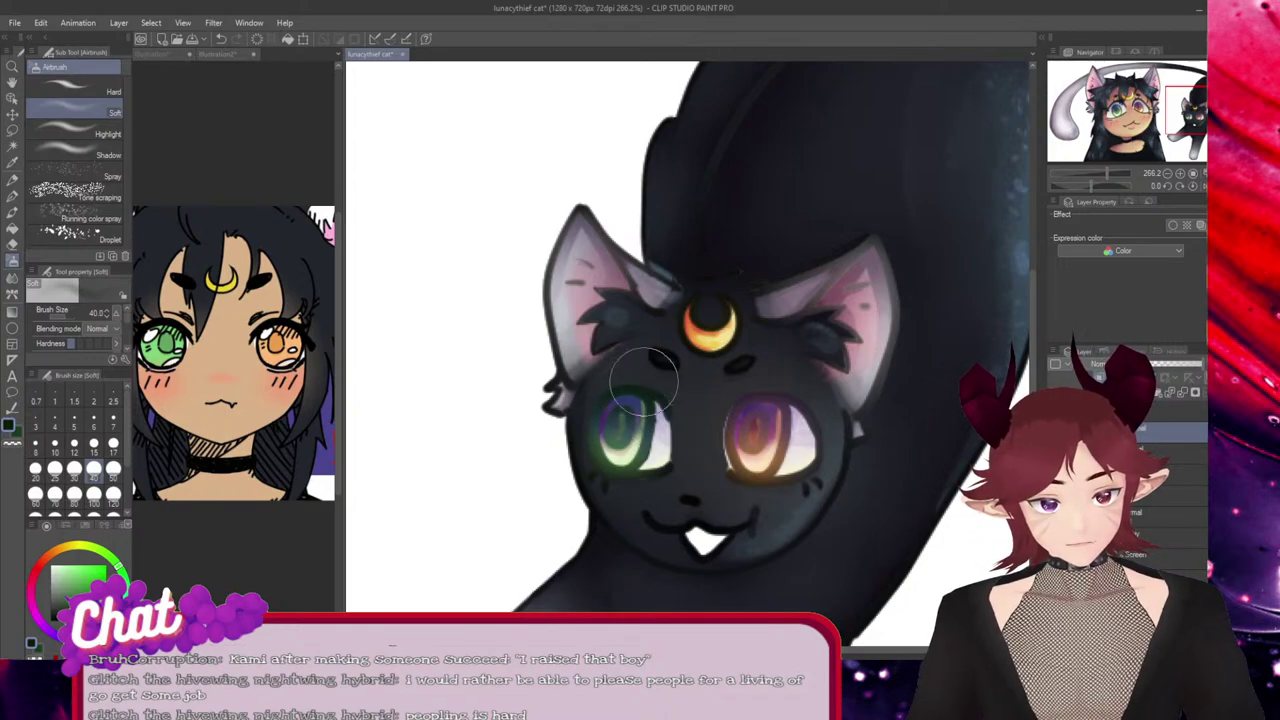
pyautogui.moveTo(1192, 110); pyautogui.dragTo(1131, 109)
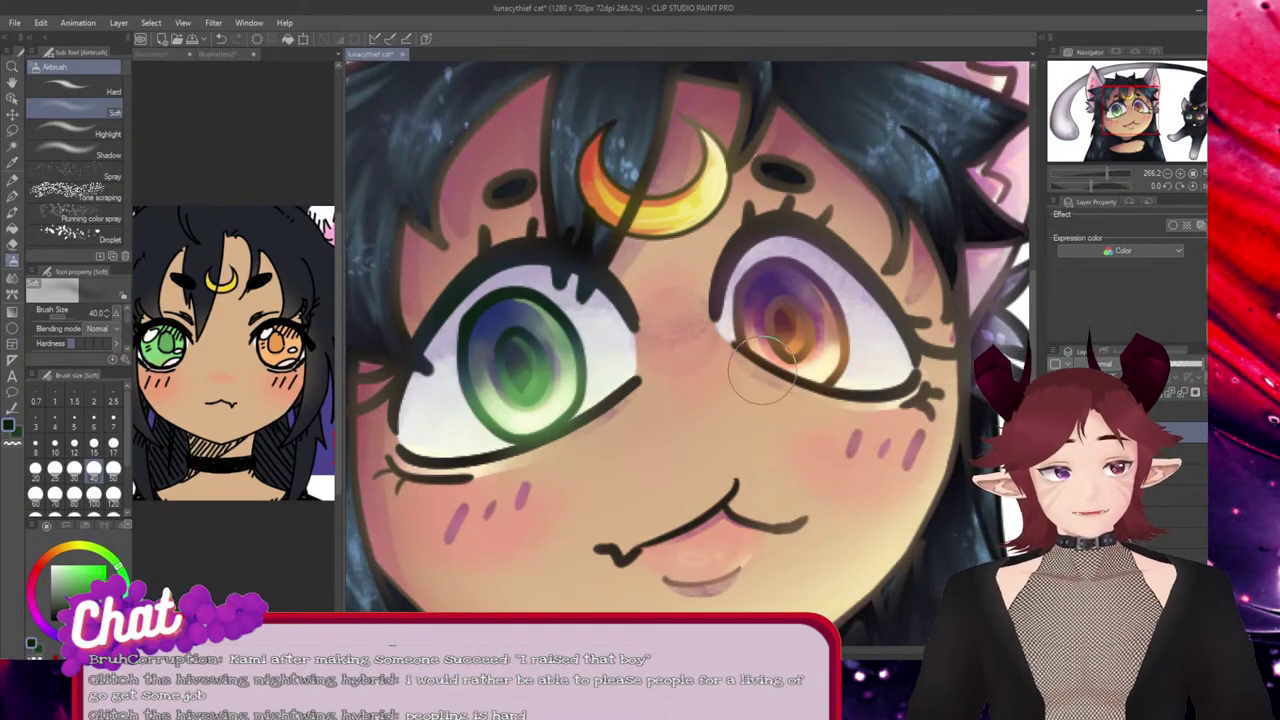
pyautogui.click(47, 556)
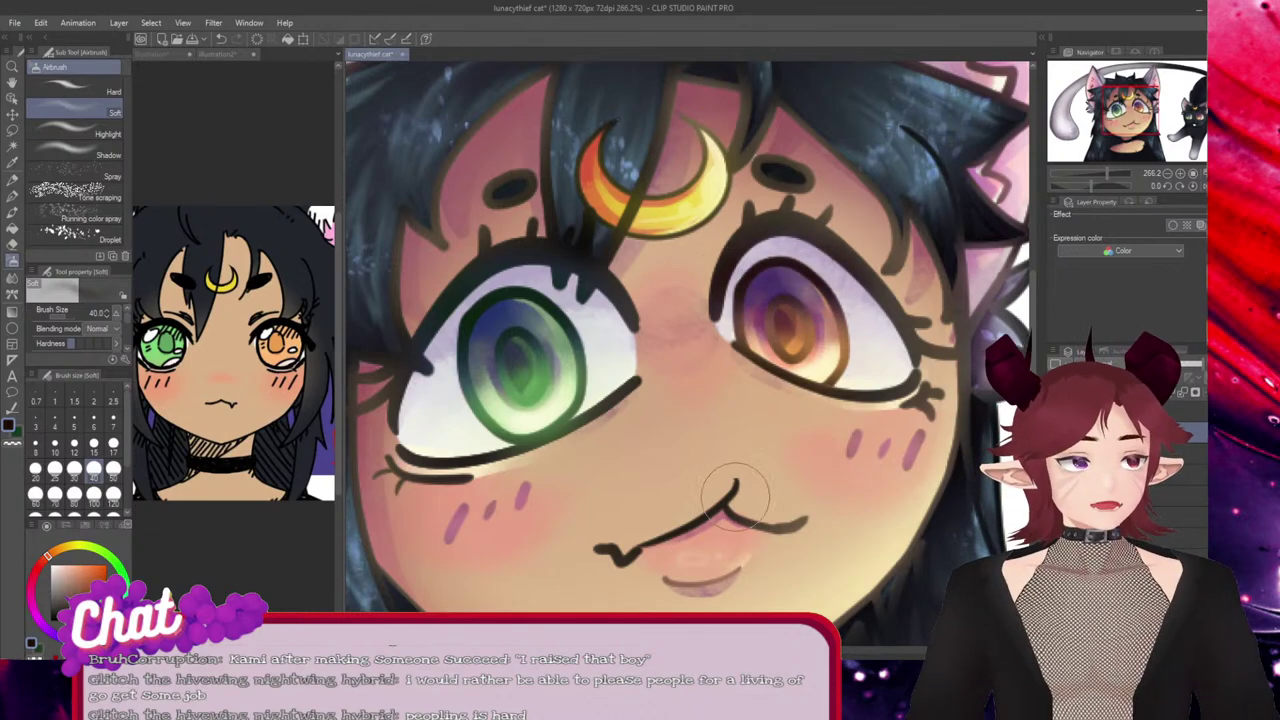
pyautogui.moveTo(1131, 111); pyautogui.dragTo(1205, 110)
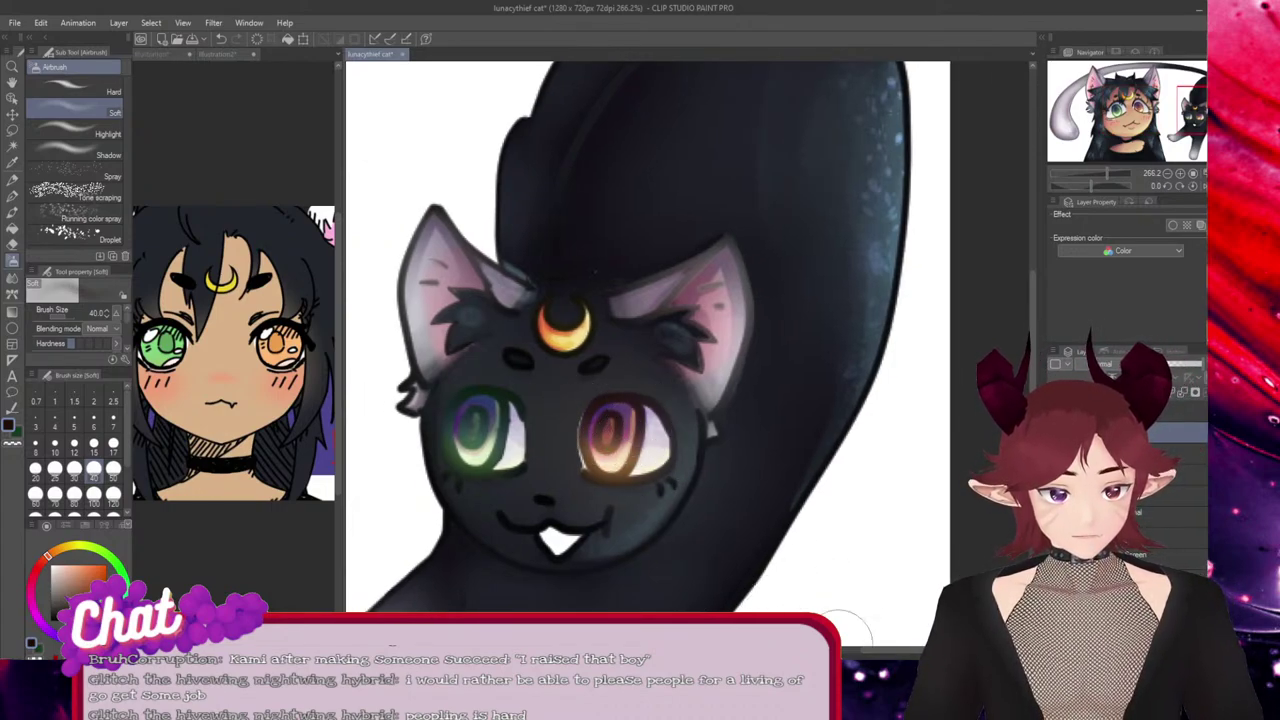
# Lighten the lower outlines of the girl's and cat's orange eyes with pale peach using the Soft airbrush.
pyautogui.moveTo(898, 650); pyautogui.dragTo(684, 650)
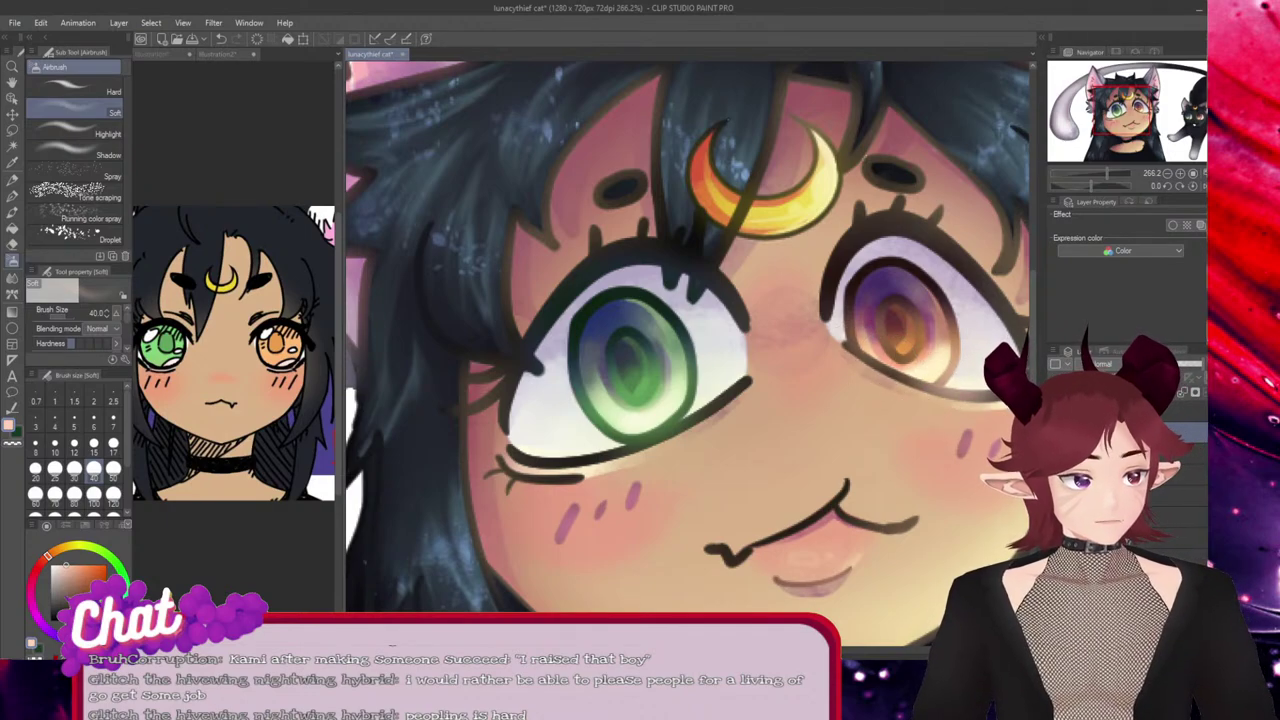
pyautogui.moveTo(684, 650); pyautogui.dragTo(898, 650)
pyautogui.moveTo(788, 476); pyautogui.dragTo(738, 466)
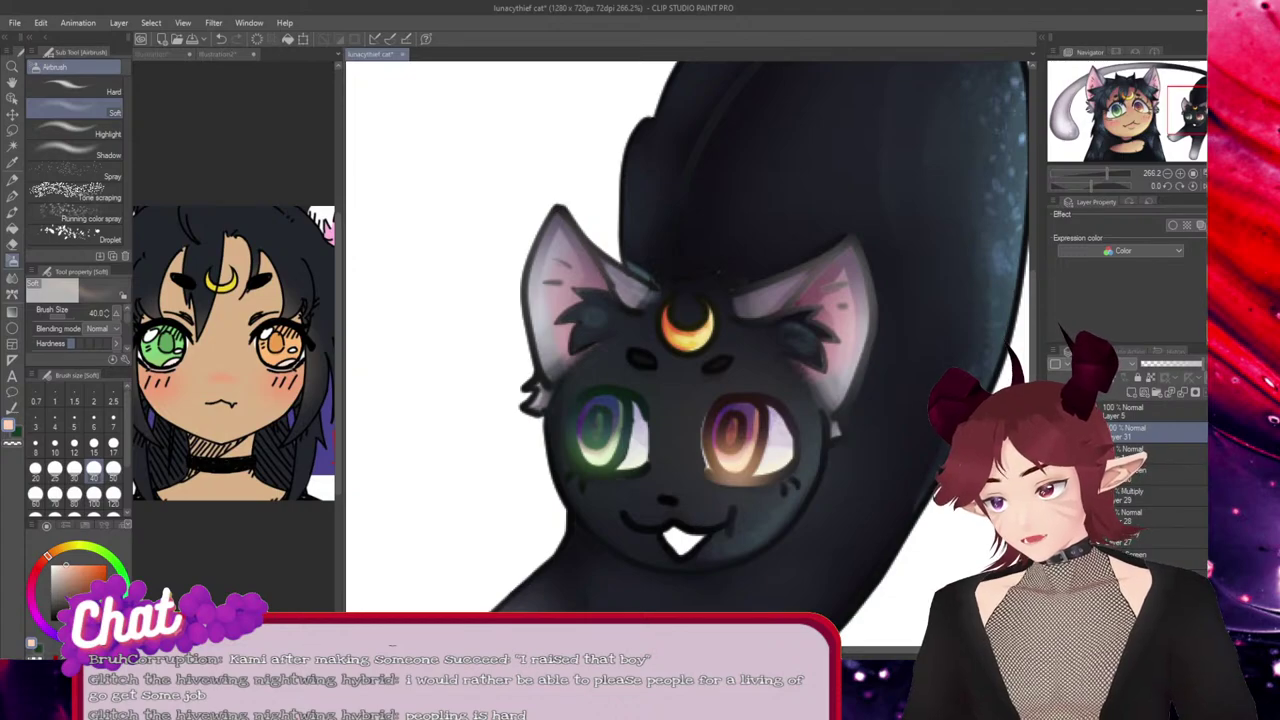
# Choose a pale green and lighten the lower outlines of the cat's and girl's green eyes with the Soft airbrush.
pyautogui.click(117, 566)
pyautogui.moveTo(594, 495); pyautogui.dragTo(600, 471)
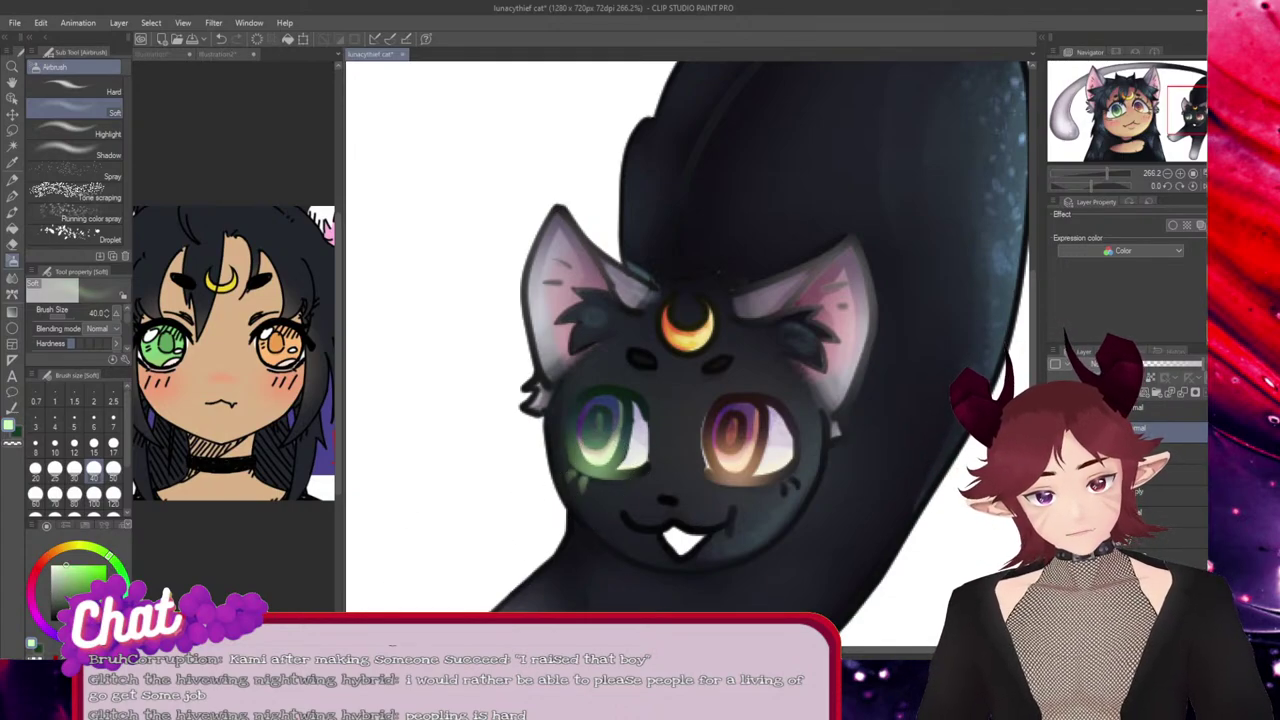
pyautogui.moveTo(420, 430); pyautogui.dragTo(930, 431)
pyautogui.moveTo(519, 431)
pyautogui.mouseDown()
pyautogui.moveTo(819, 431)
pyautogui.moveTo(767, 447)
pyautogui.moveTo(733, 437)
pyautogui.moveTo(800, 420)
pyautogui.moveTo(740, 455)
pyautogui.moveTo(820, 400)
pyautogui.moveTo(760, 482)
pyautogui.mouseUp()
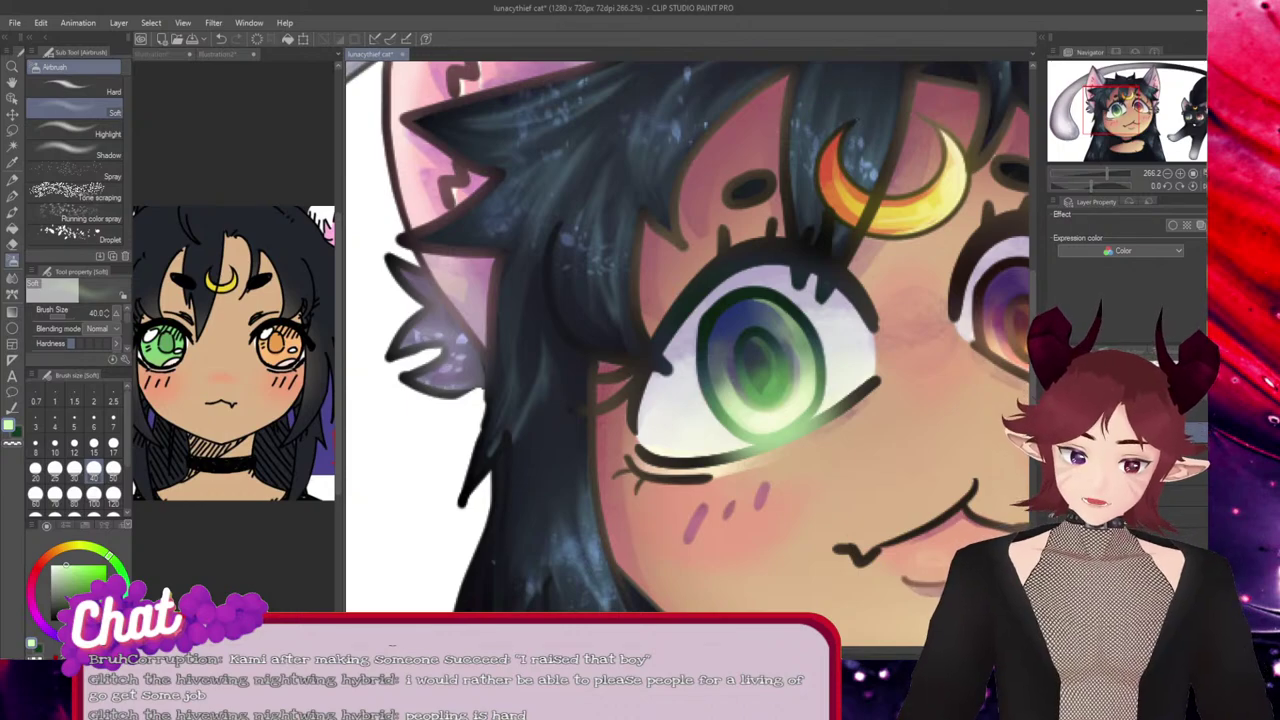
pyautogui.moveTo(760, 430); pyautogui.dragTo(520, 430)
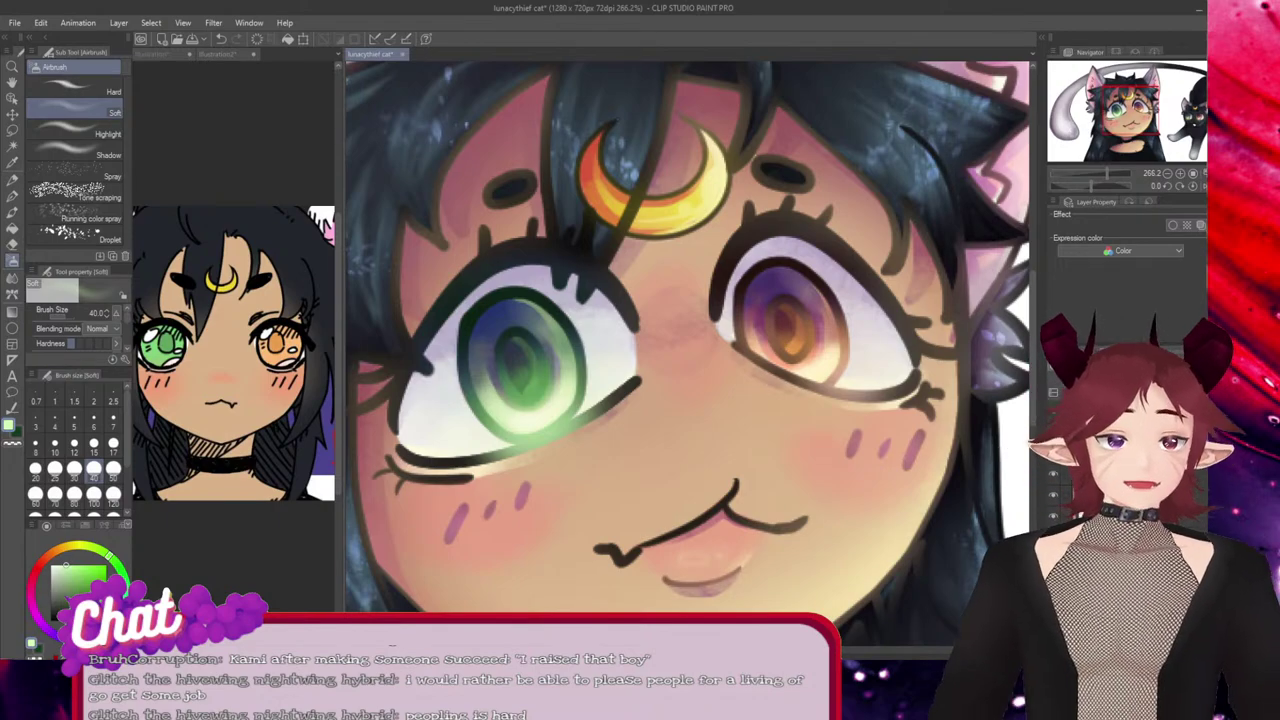
pyautogui.scroll(-5, 590, 483)
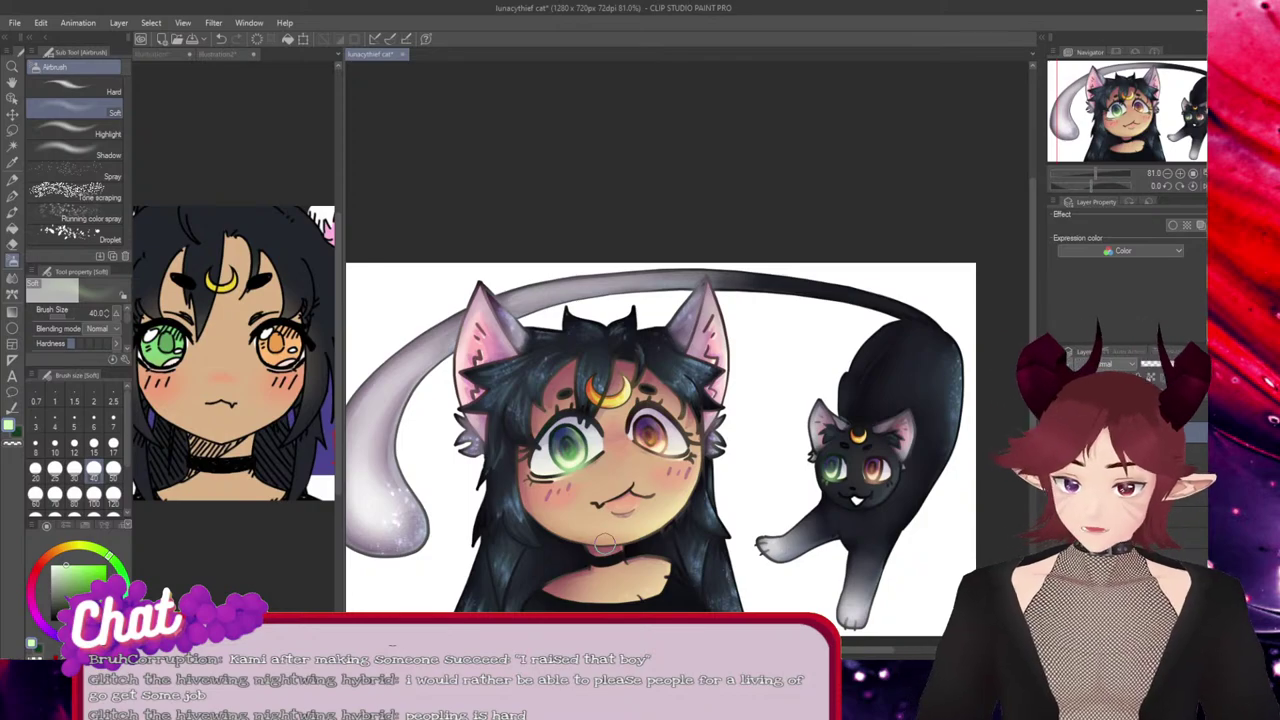
pyautogui.scroll(7, 580, 456)
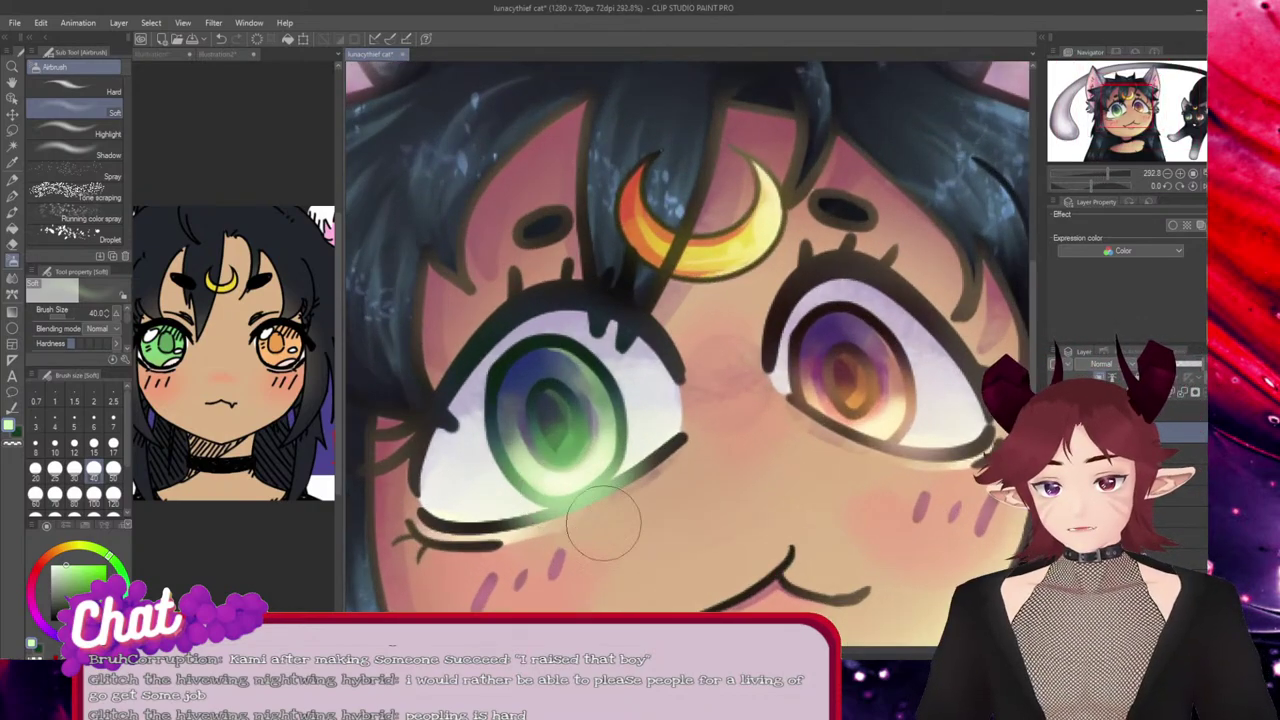
pyautogui.moveTo(603, 523)
pyautogui.mouseDown()
pyautogui.moveTo(588, 497)
pyautogui.moveTo(557, 505)
pyautogui.mouseUp()
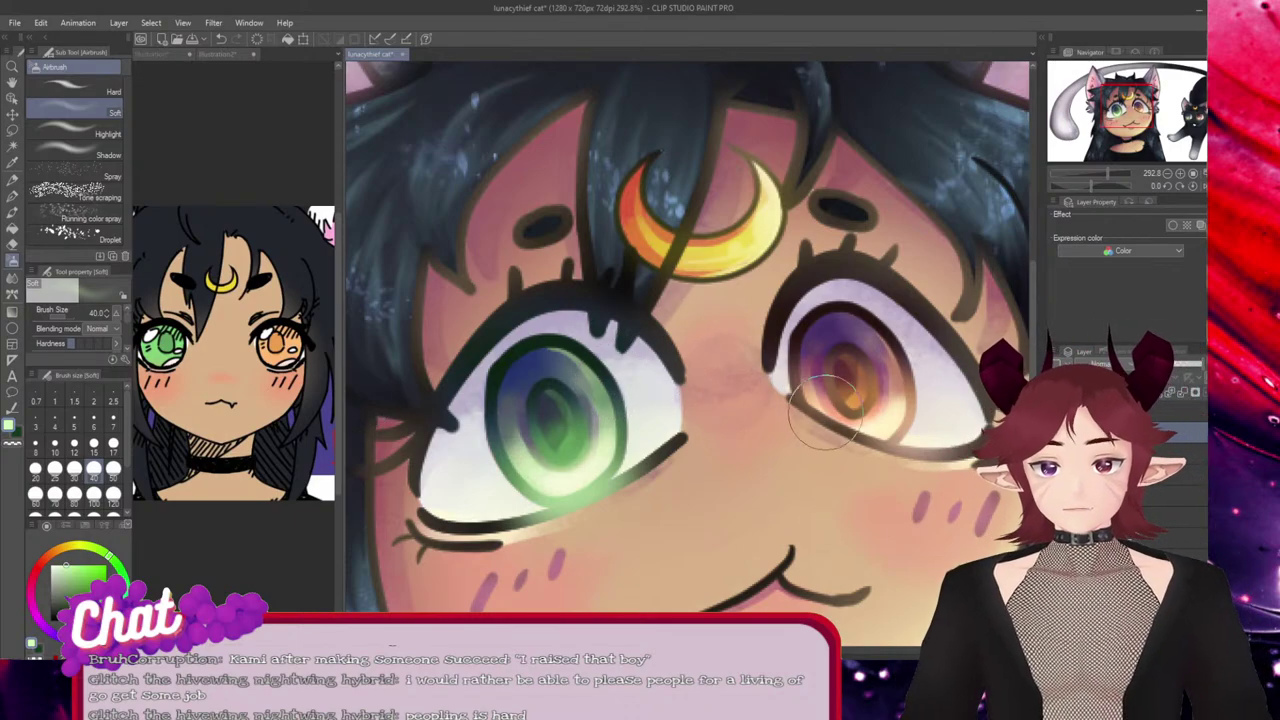
# Darken the pupil outlines of the girl's and cat's green eyes in dark green, reducing the Soft airbrush to size 17 for the cat.
pyautogui.press('c')
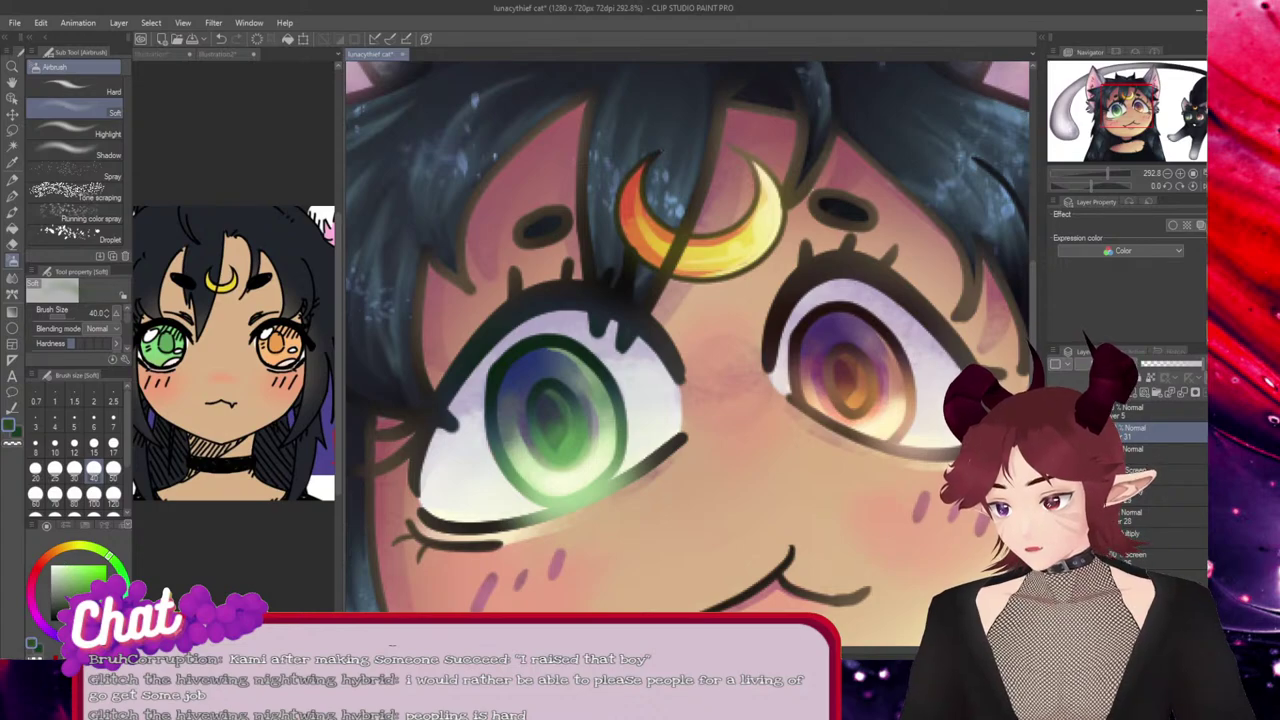
pyautogui.keyDown('alt'); pyautogui.click(526, 449); pyautogui.keyUp('alt')
pyautogui.moveTo(539, 402)
pyautogui.mouseDown()
pyautogui.moveTo(574, 418)
pyautogui.moveTo(560, 445)
pyautogui.moveTo(541, 440)
pyautogui.moveTo(536, 403)
pyautogui.moveTo(561, 394)
pyautogui.moveTo(570, 445)
pyautogui.moveTo(540, 425)
pyautogui.mouseUp()
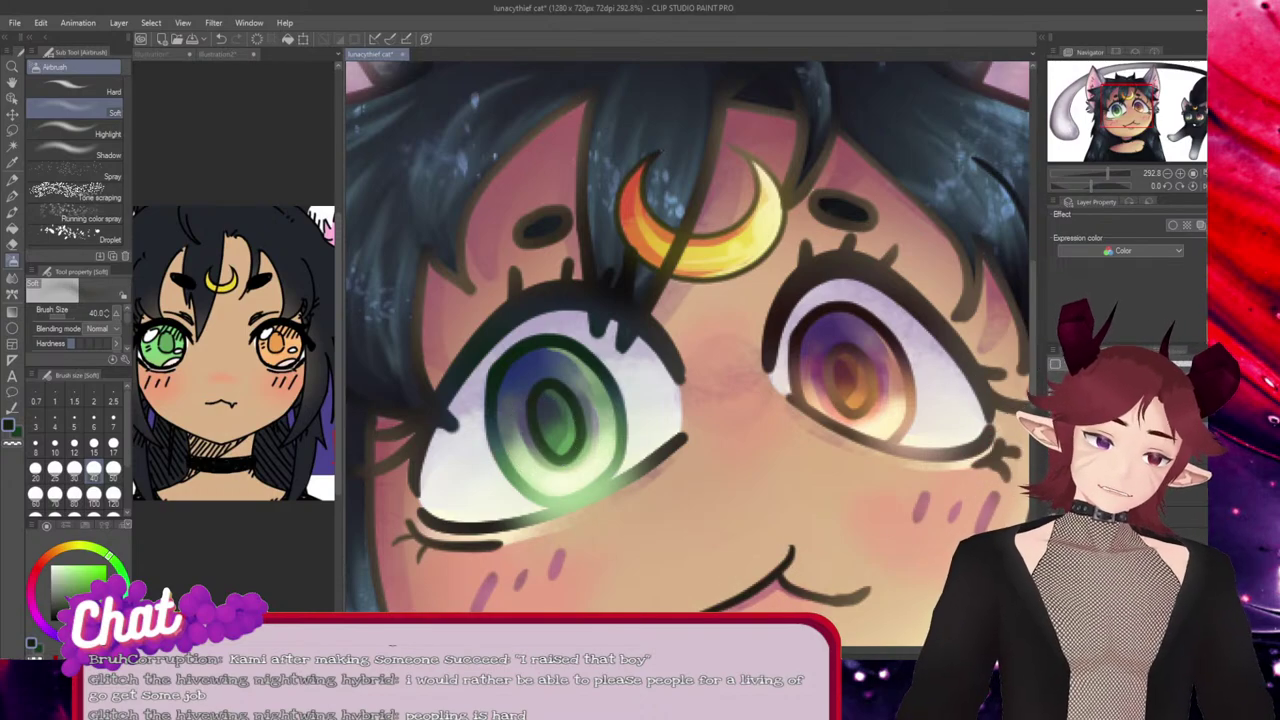
pyautogui.moveTo(780, 577); pyautogui.dragTo(518, 577)
pyautogui.moveTo(1000, 590)
pyautogui.mouseDown()
pyautogui.moveTo(677, 600)
pyautogui.moveTo(855, 607)
pyautogui.mouseUp()
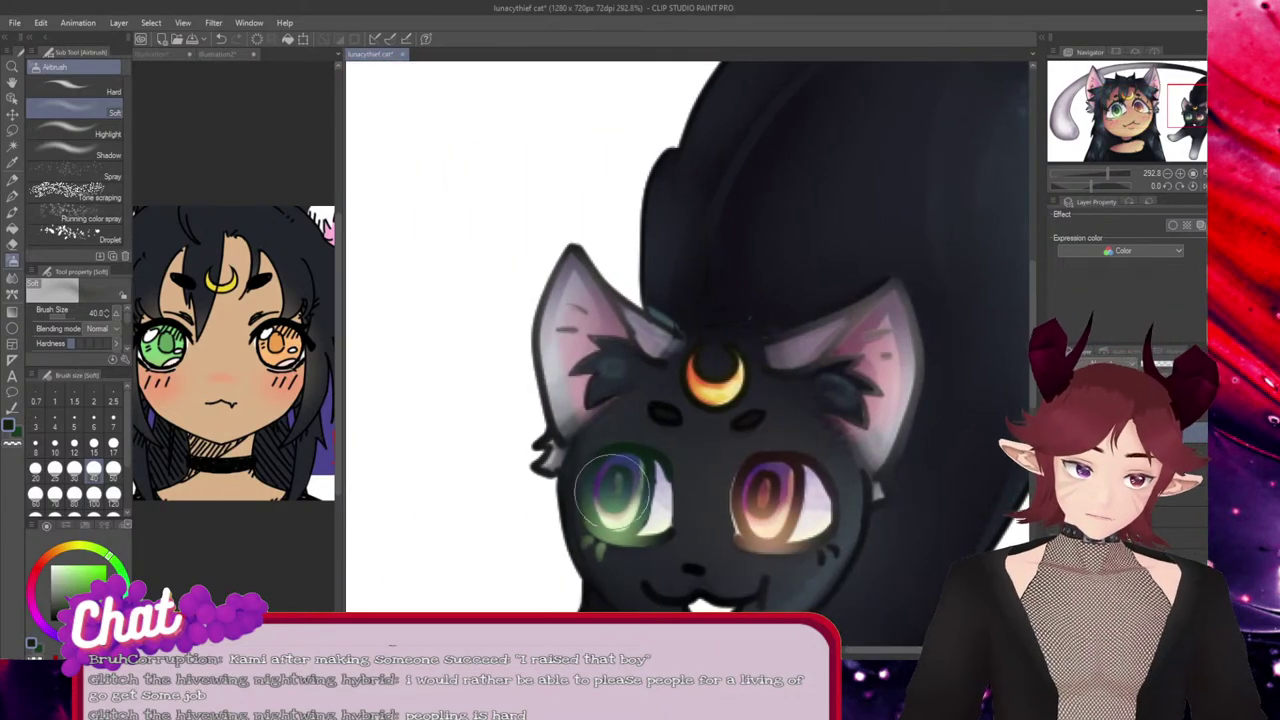
pyautogui.click(113, 443)
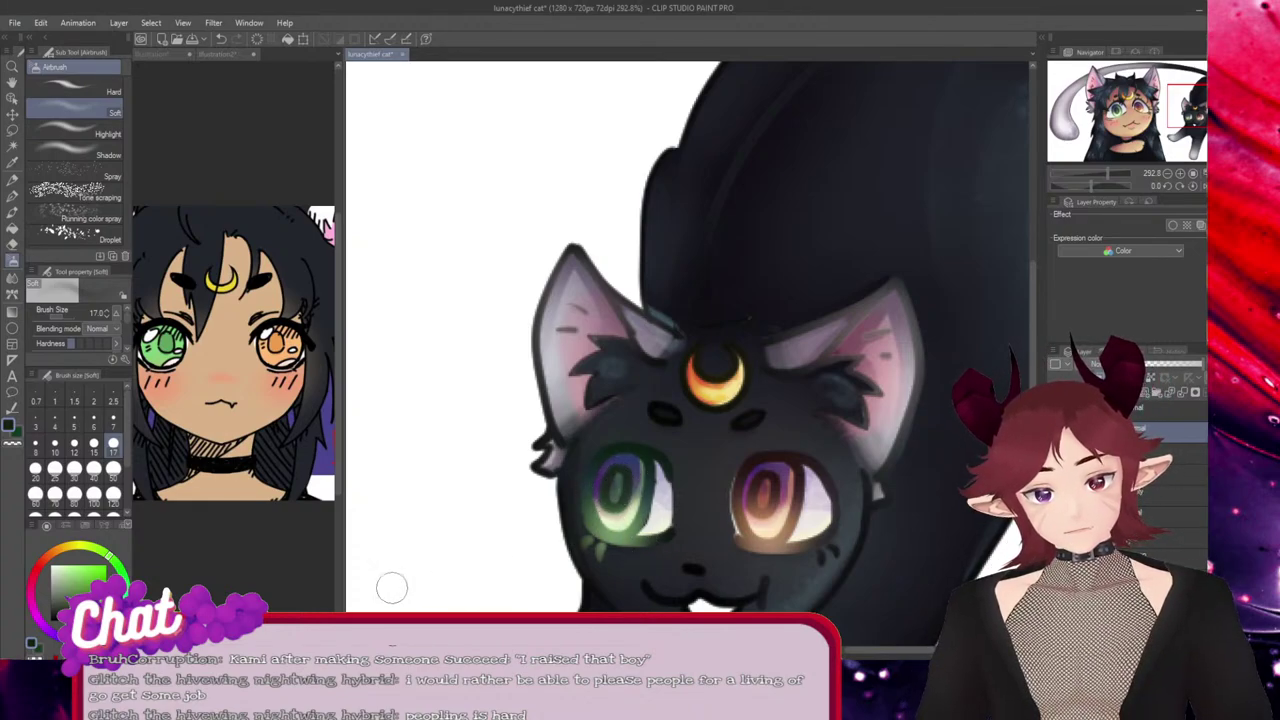
# Darken the pupil outlines of the cat's and girl's orange eyes in dark reddish brown with the Soft airbrush at size 17.
pyautogui.click(47, 555)
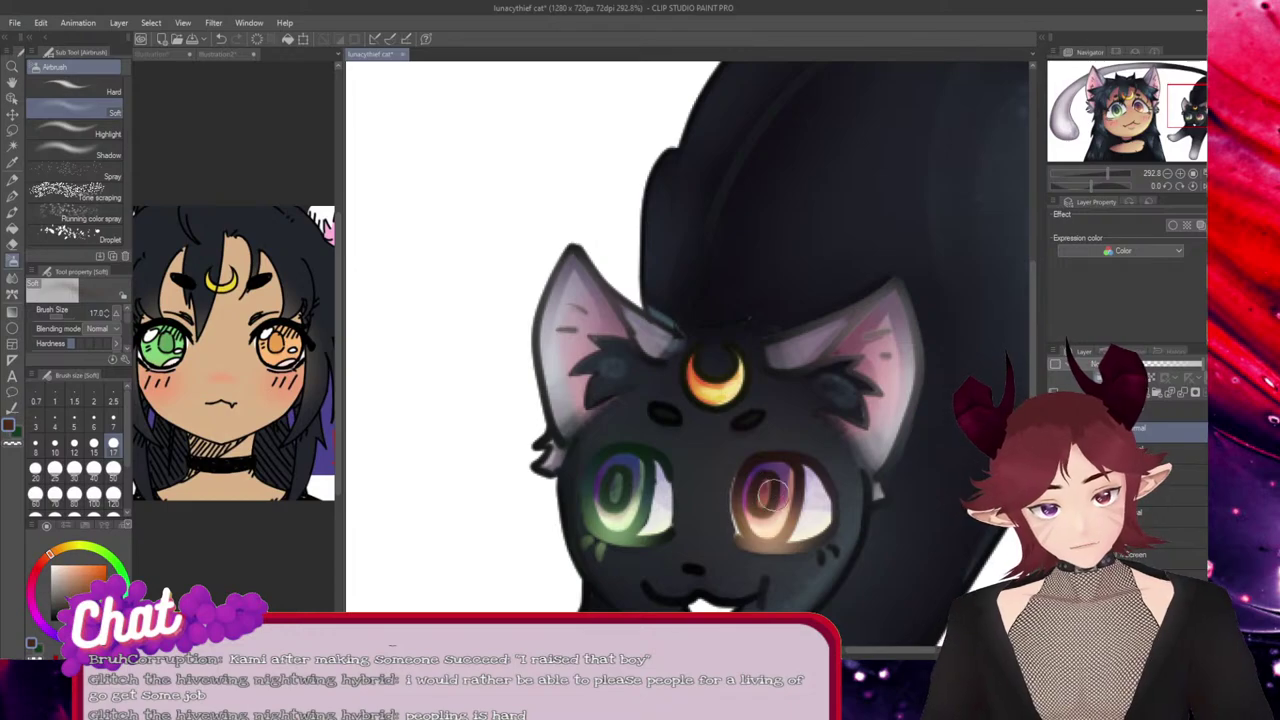
pyautogui.moveTo(380, 360); pyautogui.dragTo(707, 359)
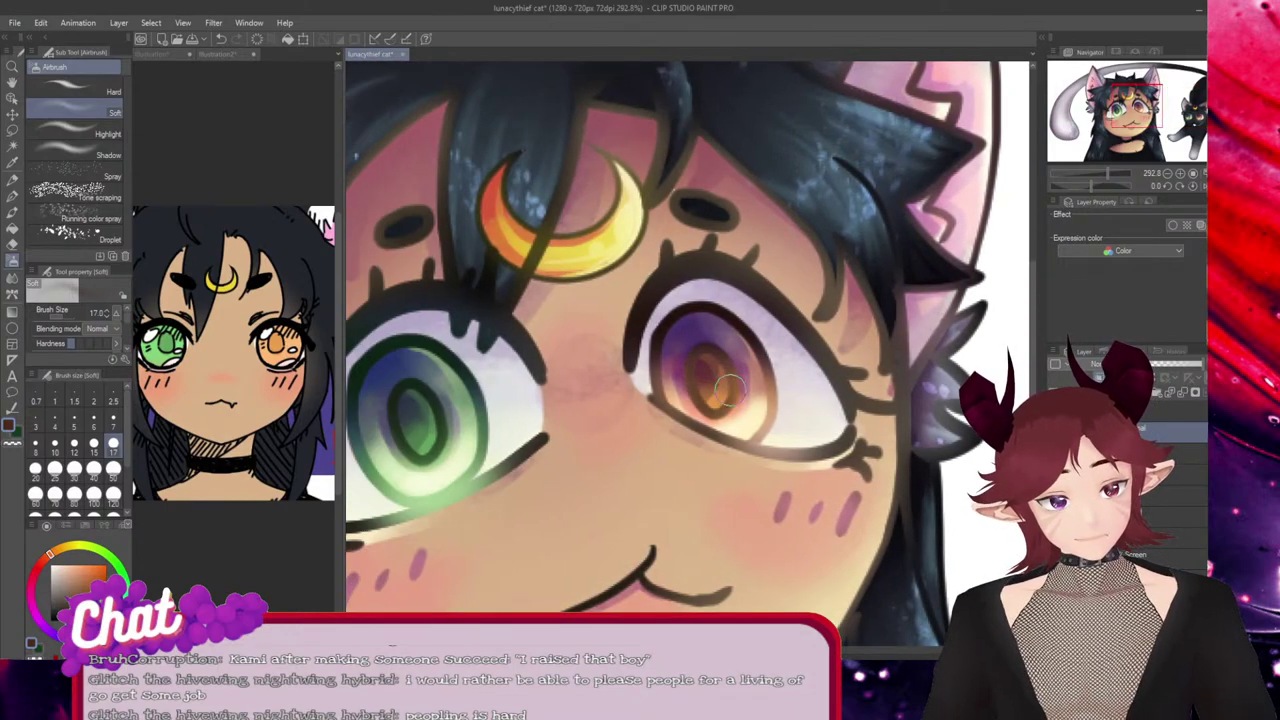
pyautogui.moveTo(699, 347); pyautogui.dragTo(722, 380)
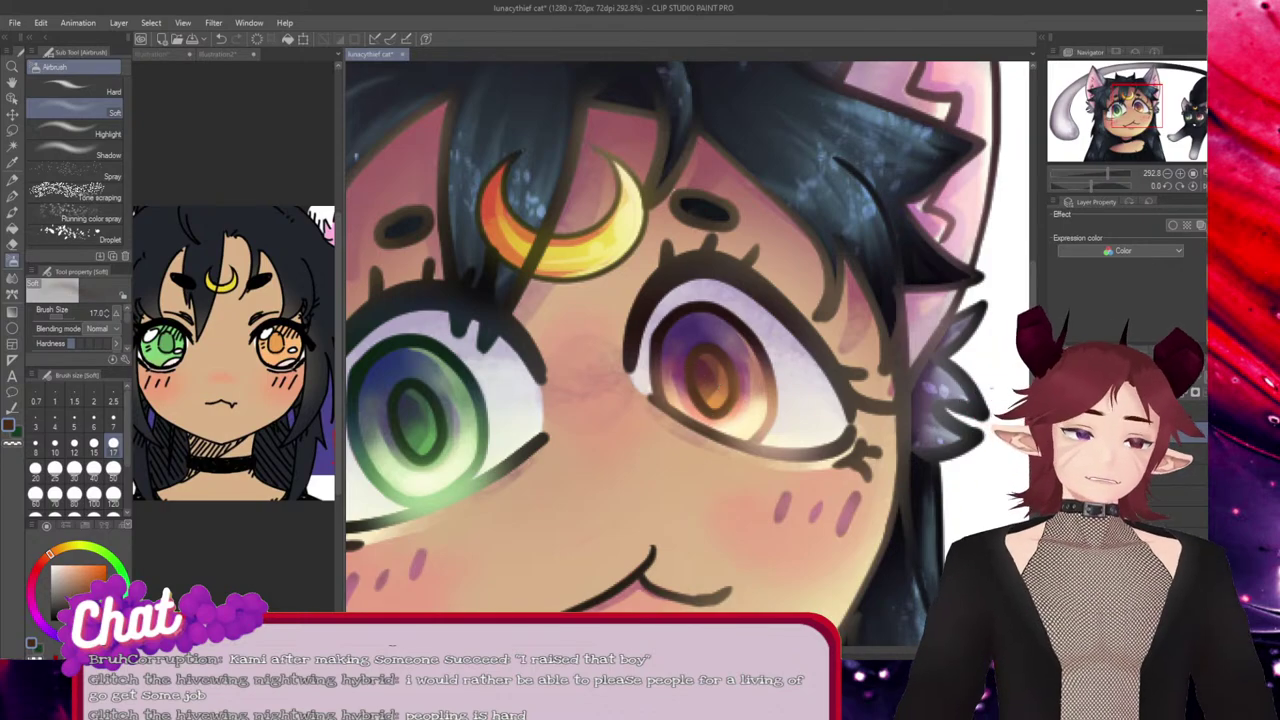
pyautogui.moveTo(600, 360); pyautogui.dragTo(766, 360)
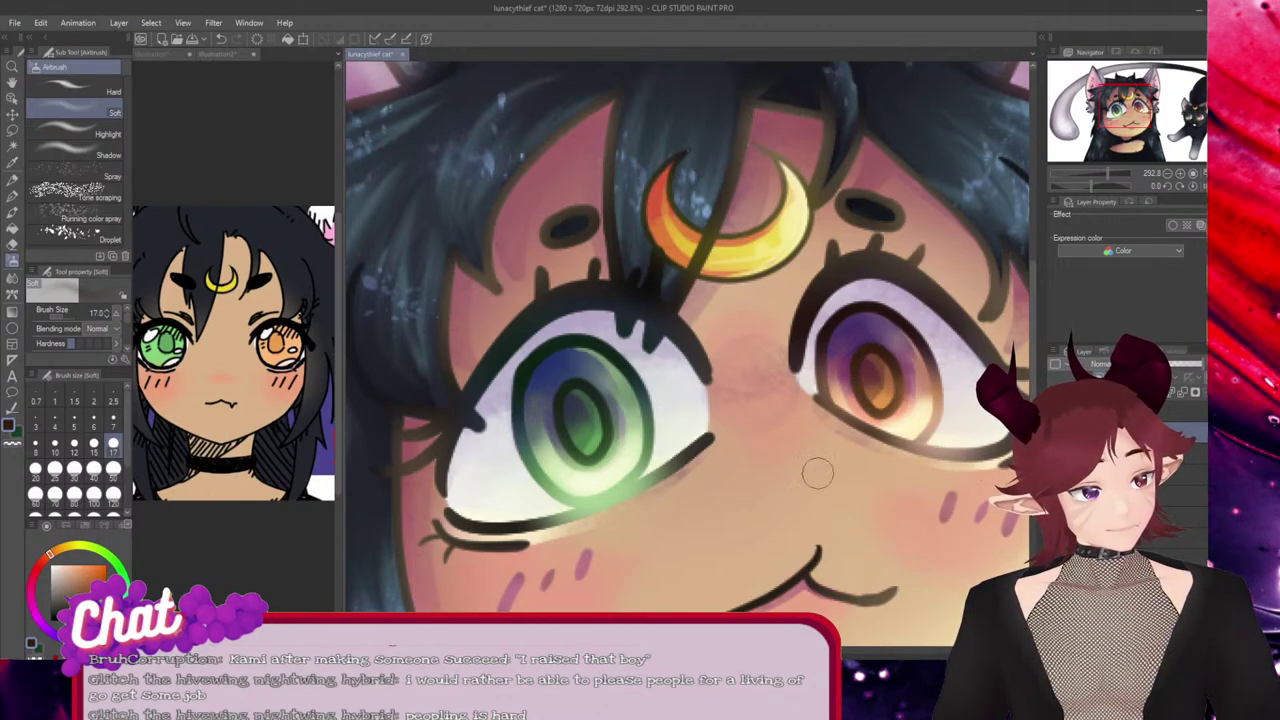
# Touch up the dark iris outlines of the cat's orange eye in reddish brown and its green eye in dark green with the Soft airbrush.
pyautogui.moveTo(1127, 106); pyautogui.dragTo(1184, 106)
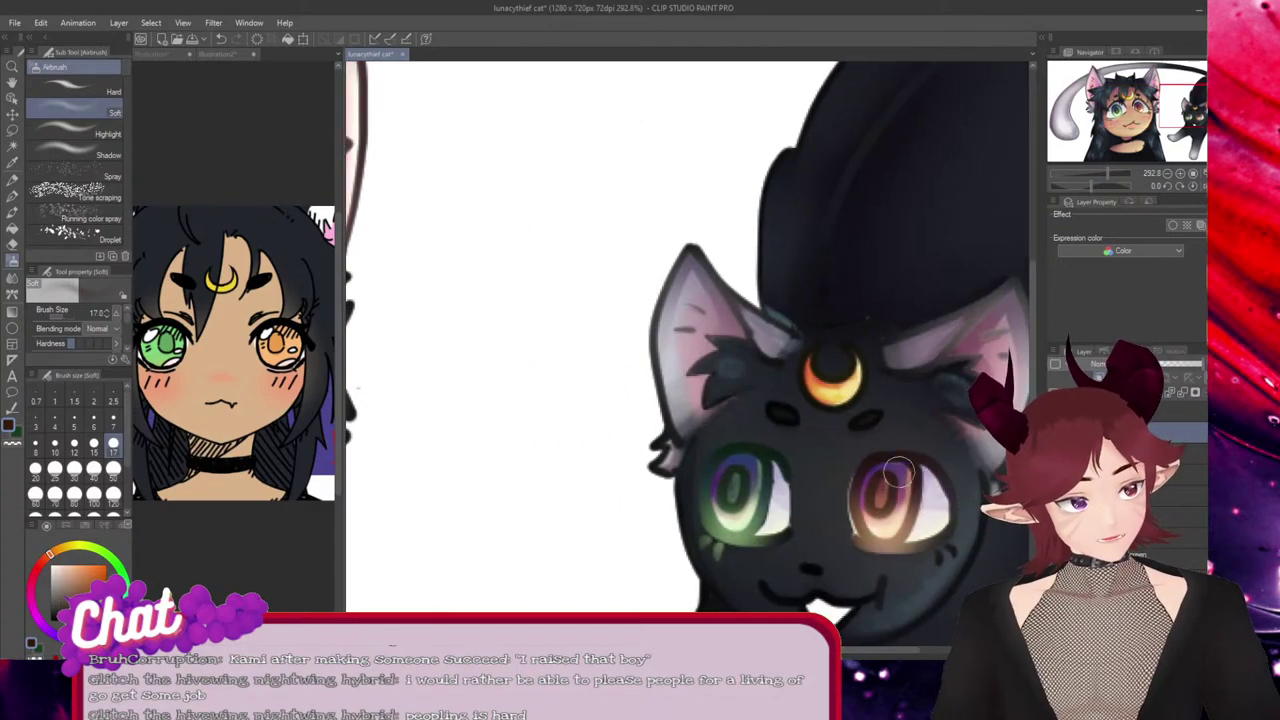
pyautogui.moveTo(880, 477); pyautogui.dragTo(868, 492)
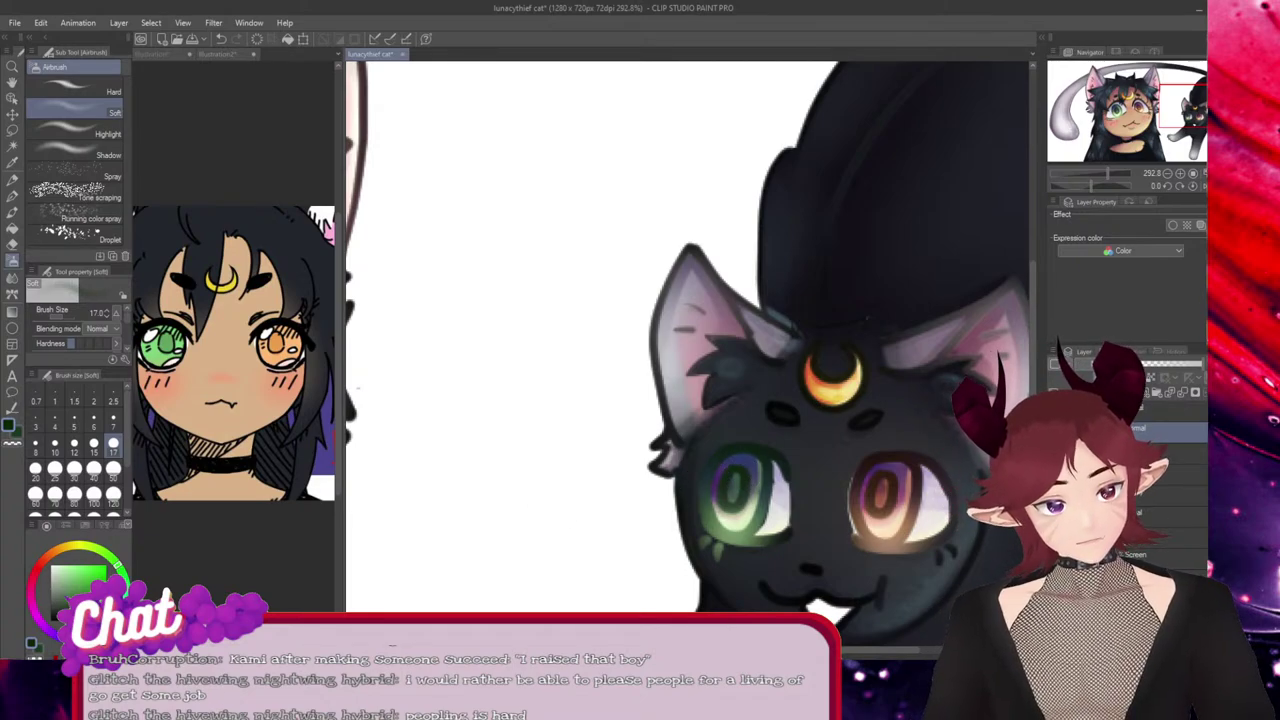
pyautogui.moveTo(872, 649); pyautogui.dragTo(686, 649)
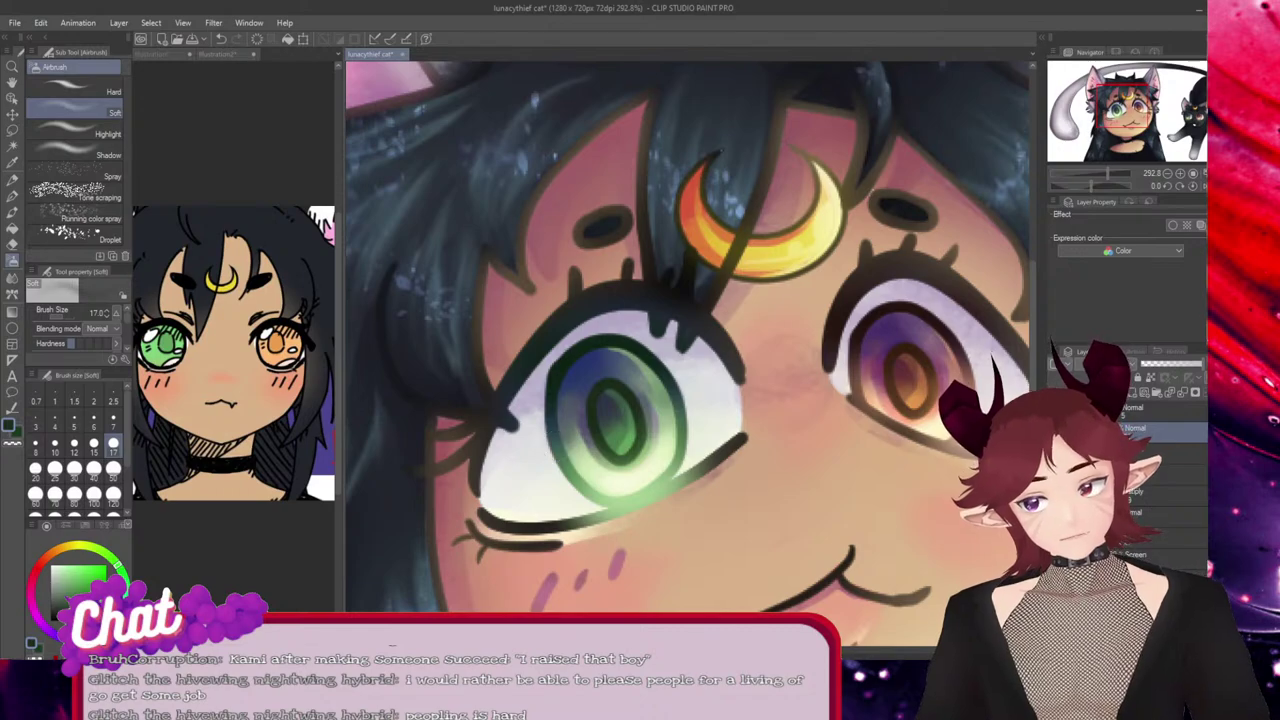
pyautogui.moveTo(688, 649); pyautogui.dragTo(872, 649)
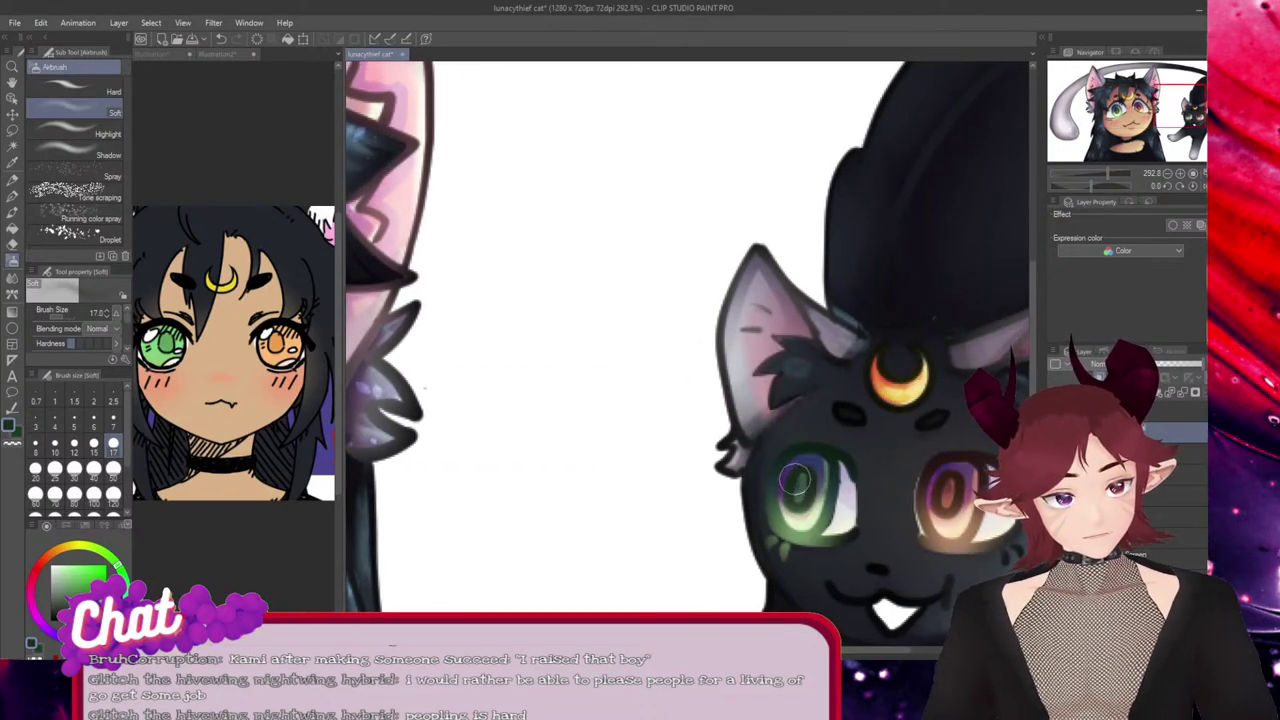
pyautogui.hscroll(-10, 688, 354)
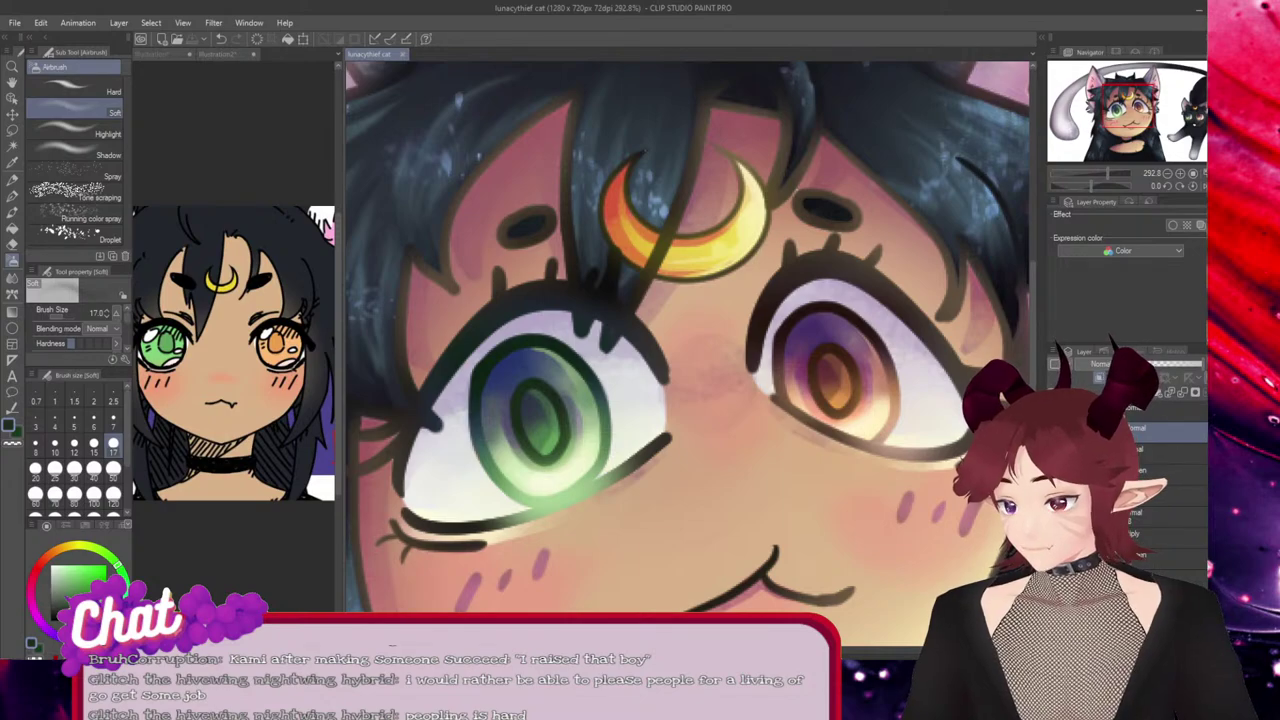
# Sample a dark brown and recolour the eyelid outlines and lashes of both of the girl's eyes with the Soft airbrush.
pyautogui.keyDown('alt'); pyautogui.click(513, 283); pyautogui.keyUp('alt')
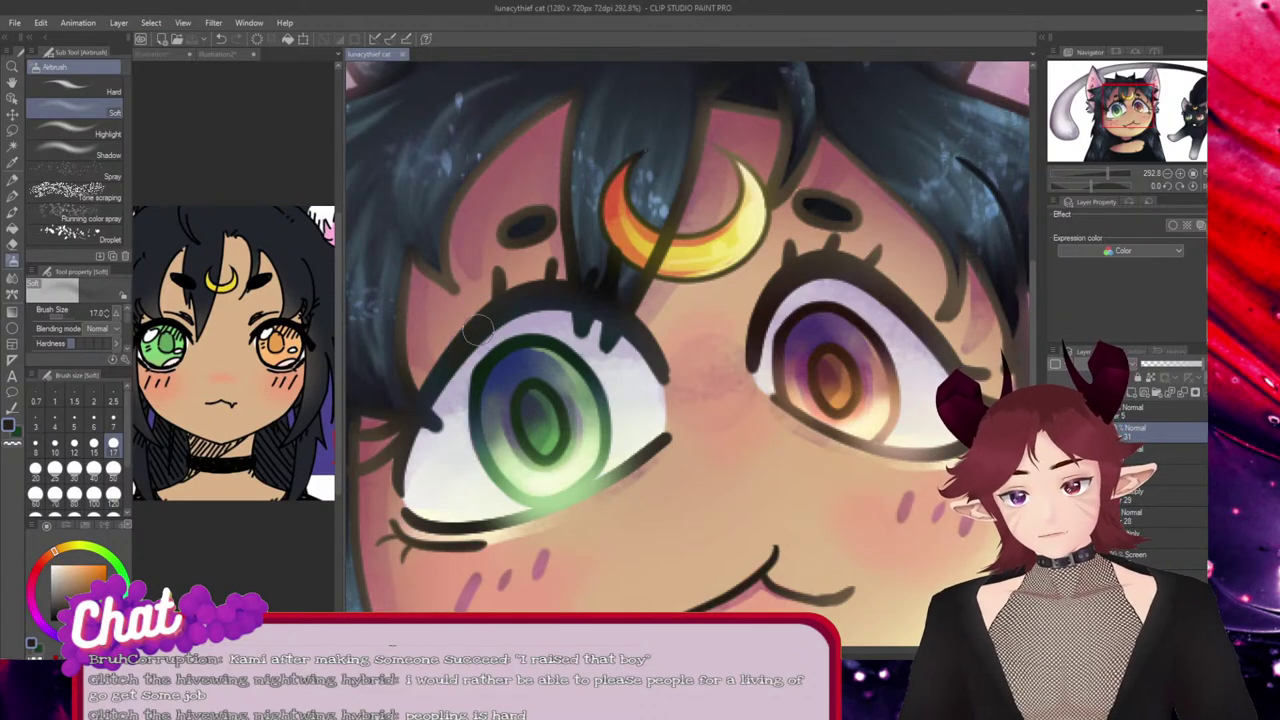
pyautogui.moveTo(441, 371); pyautogui.dragTo(455, 355)
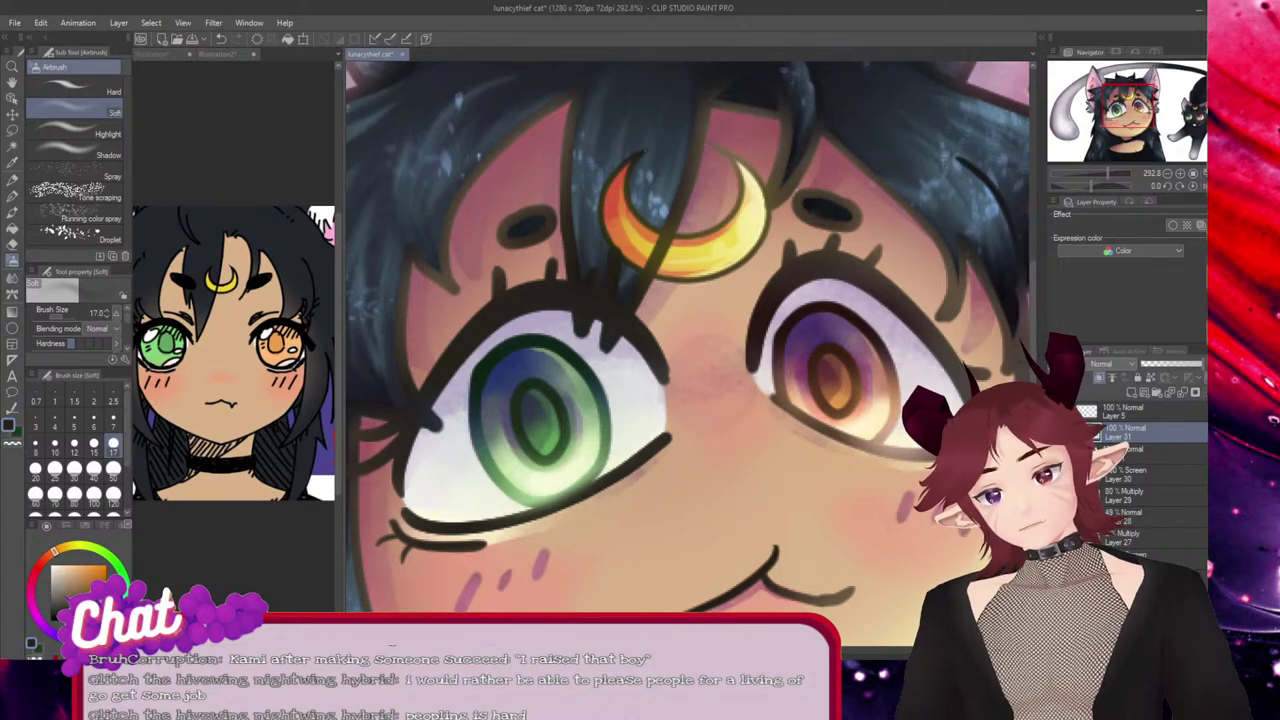
pyautogui.moveTo(400, 436); pyautogui.dragTo(552, 436)
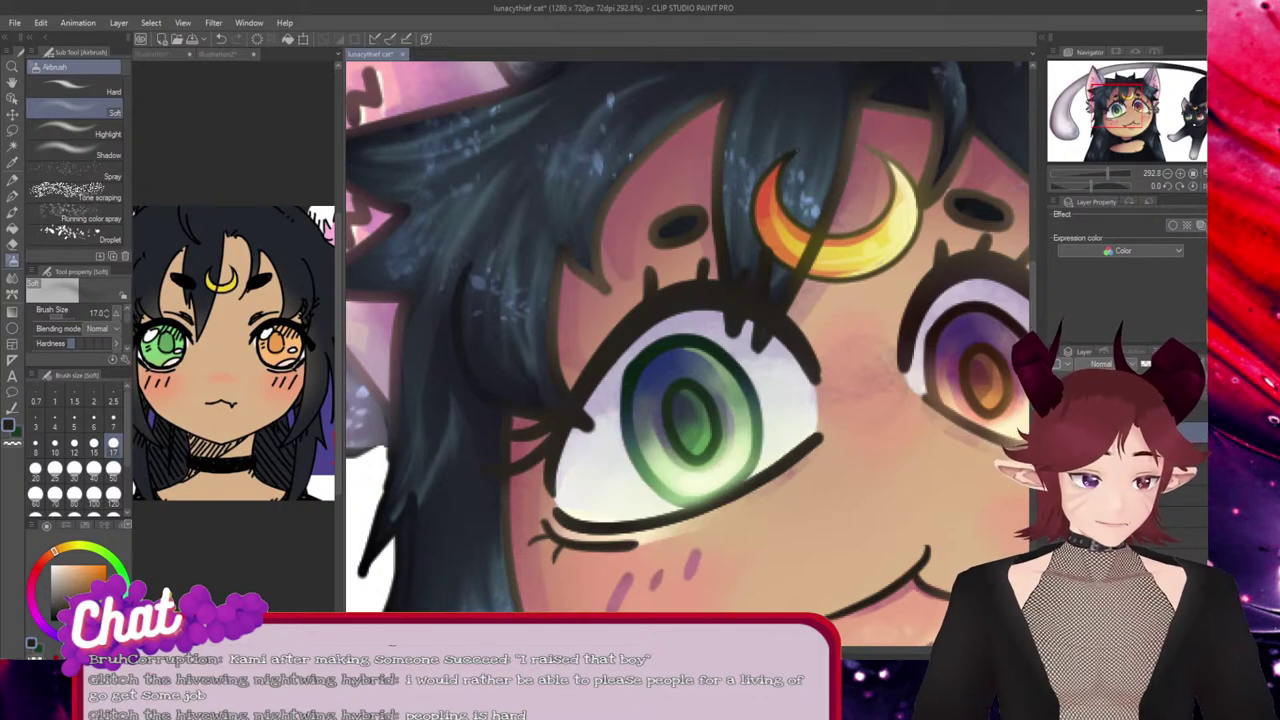
pyautogui.moveTo(880, 500); pyautogui.dragTo(710, 500)
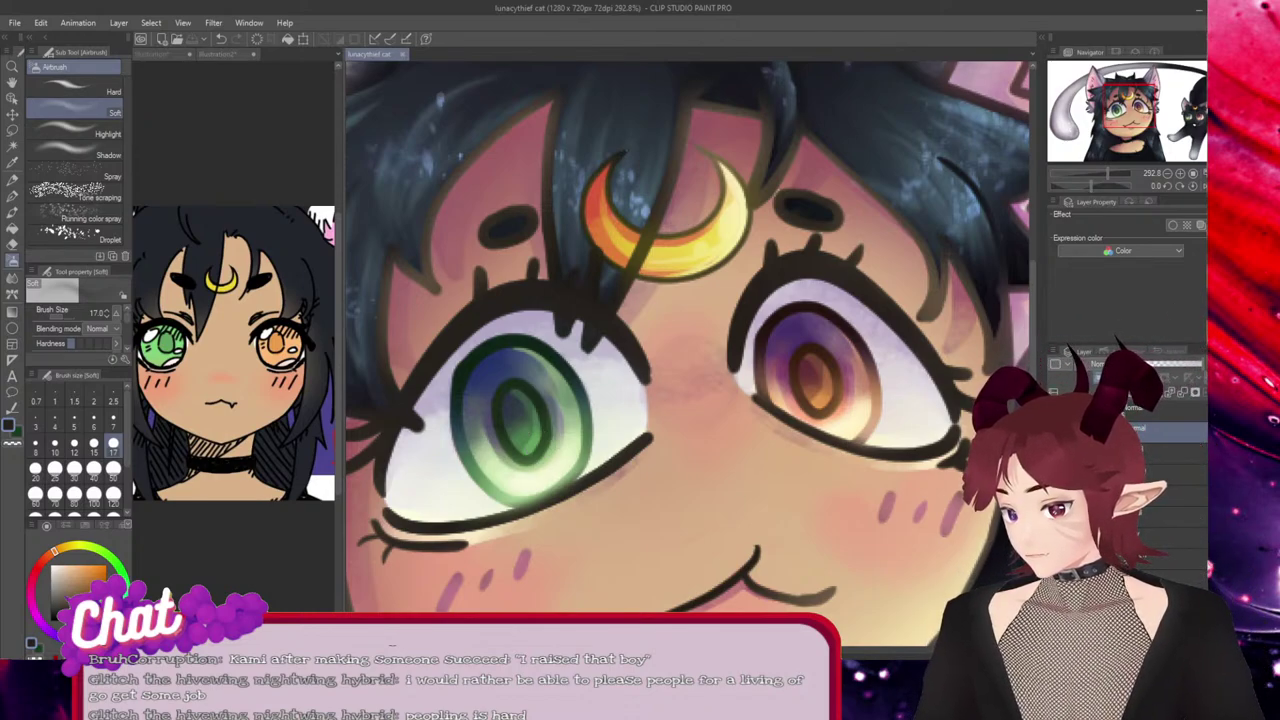
# Switch to dark blue and tint the girl's eyelid outlines and lashes with the Soft airbrush.
pyautogui.press('x')
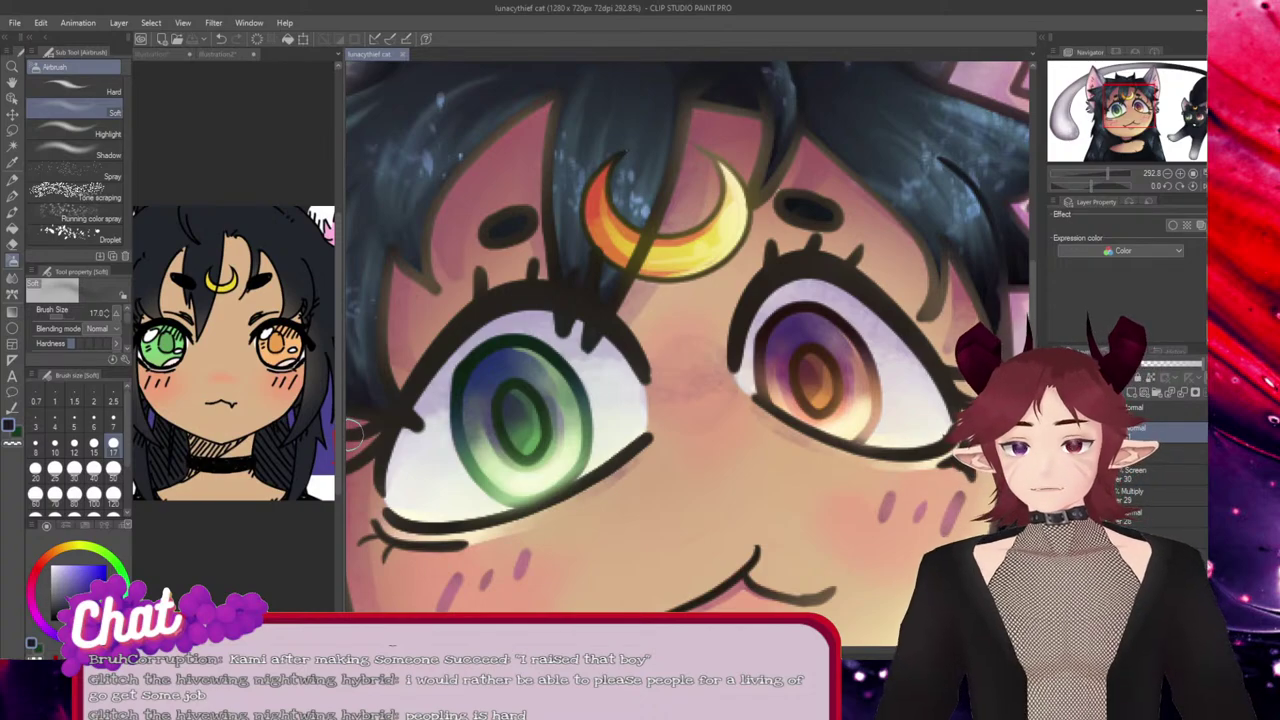
pyautogui.moveTo(573, 503); pyautogui.dragTo(669, 431)
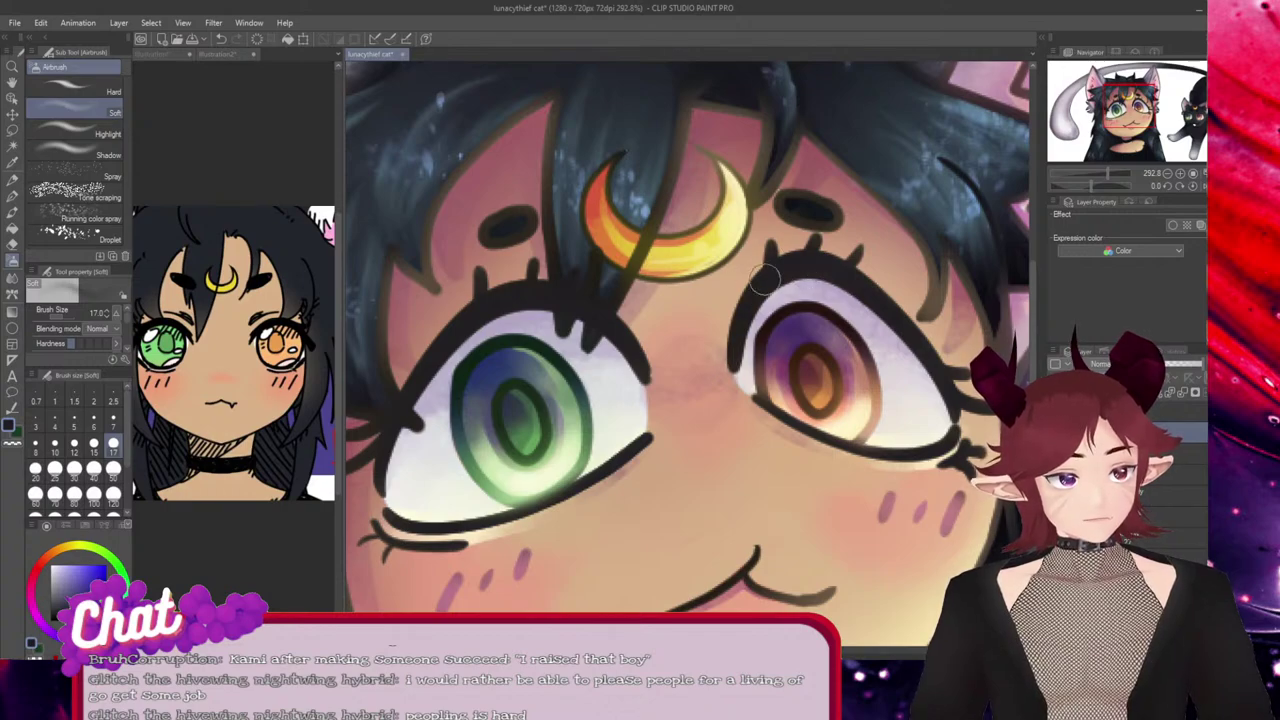
pyautogui.hscroll(-3, 687, 336)
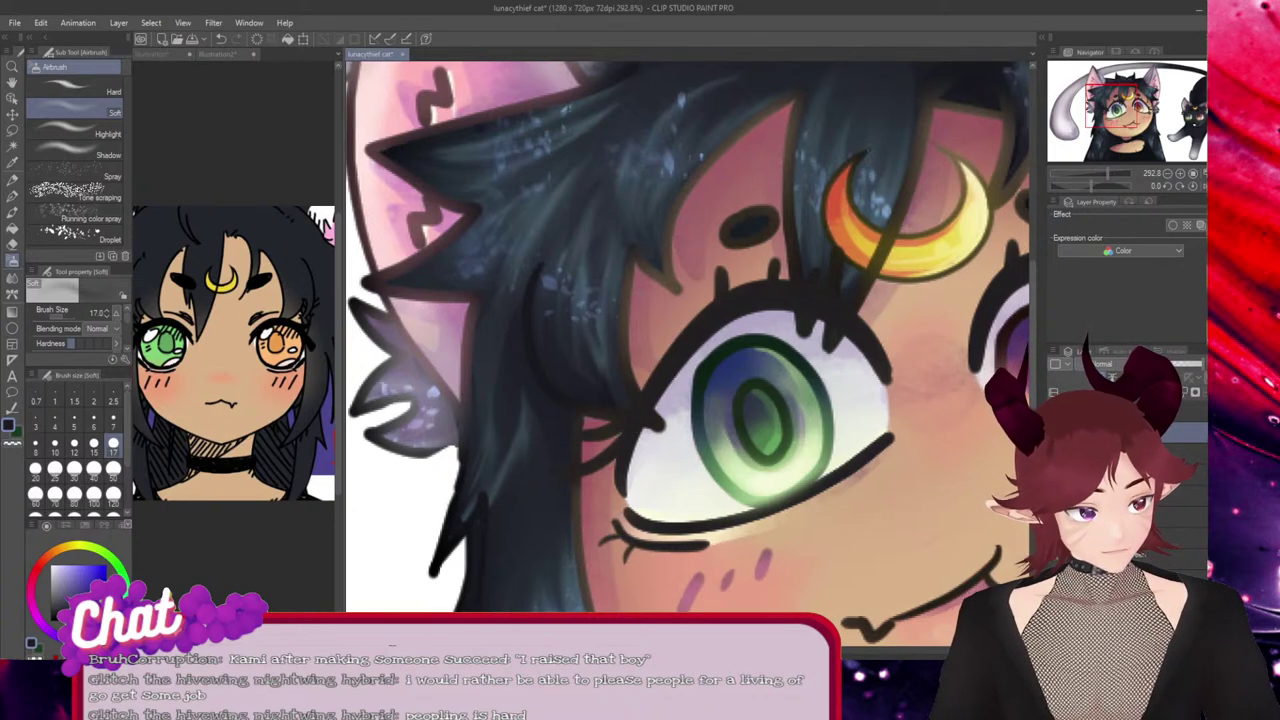
pyautogui.hscroll(5, 687, 354)
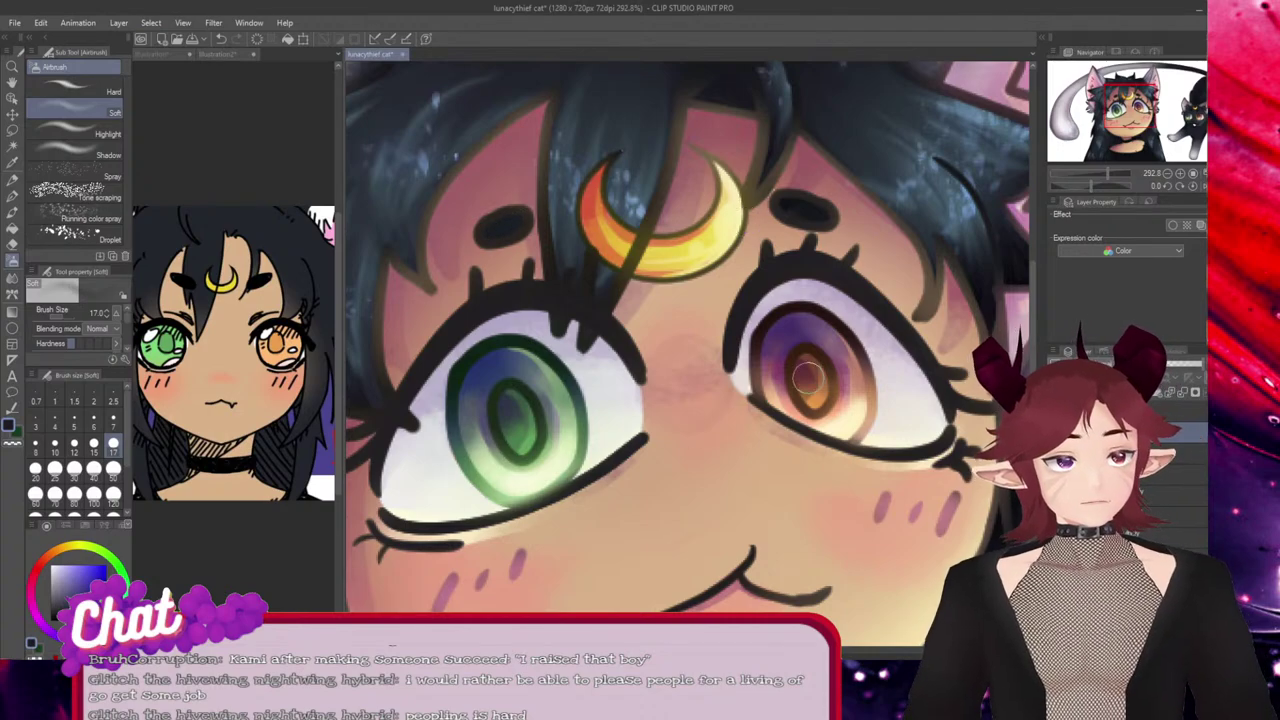
# Cover the green and orange glow on the cat's eyelid outlines with dark brown using the Soft airbrush.
pyautogui.scroll(-4, 808, 378)
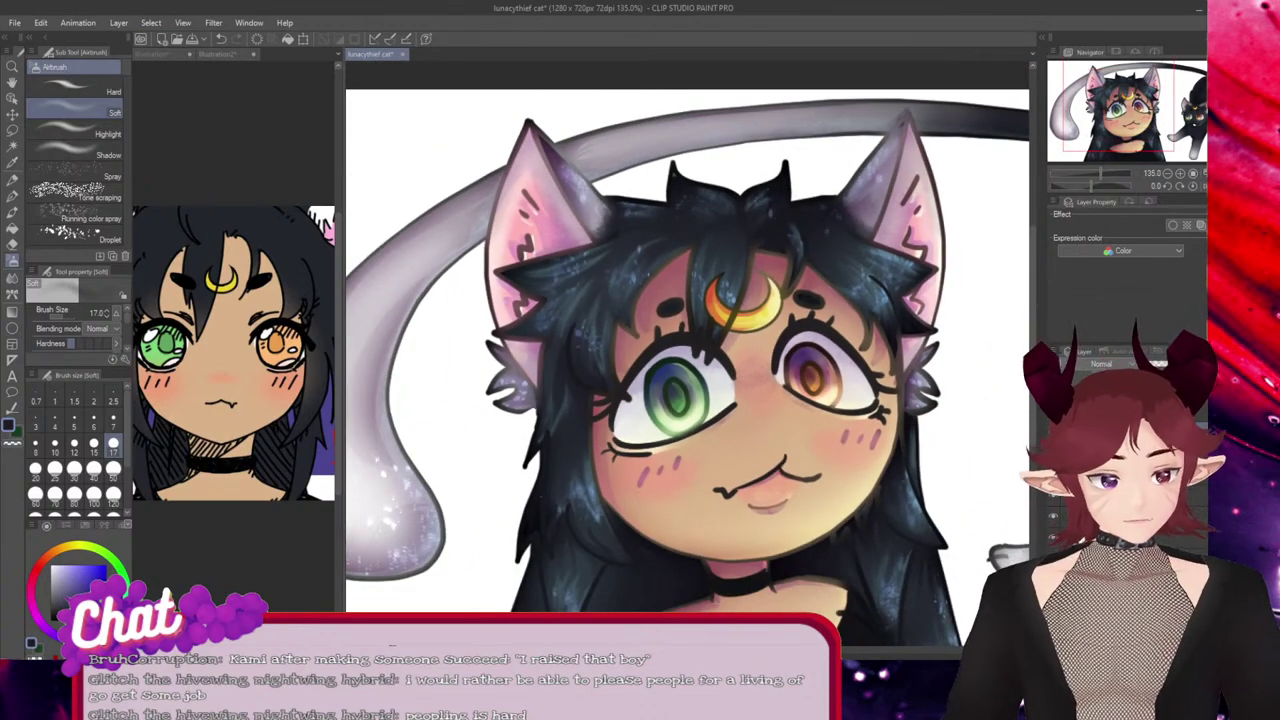
pyautogui.moveTo(727, 650); pyautogui.dragTo(827, 650)
pyautogui.scroll(5, 762, 469)
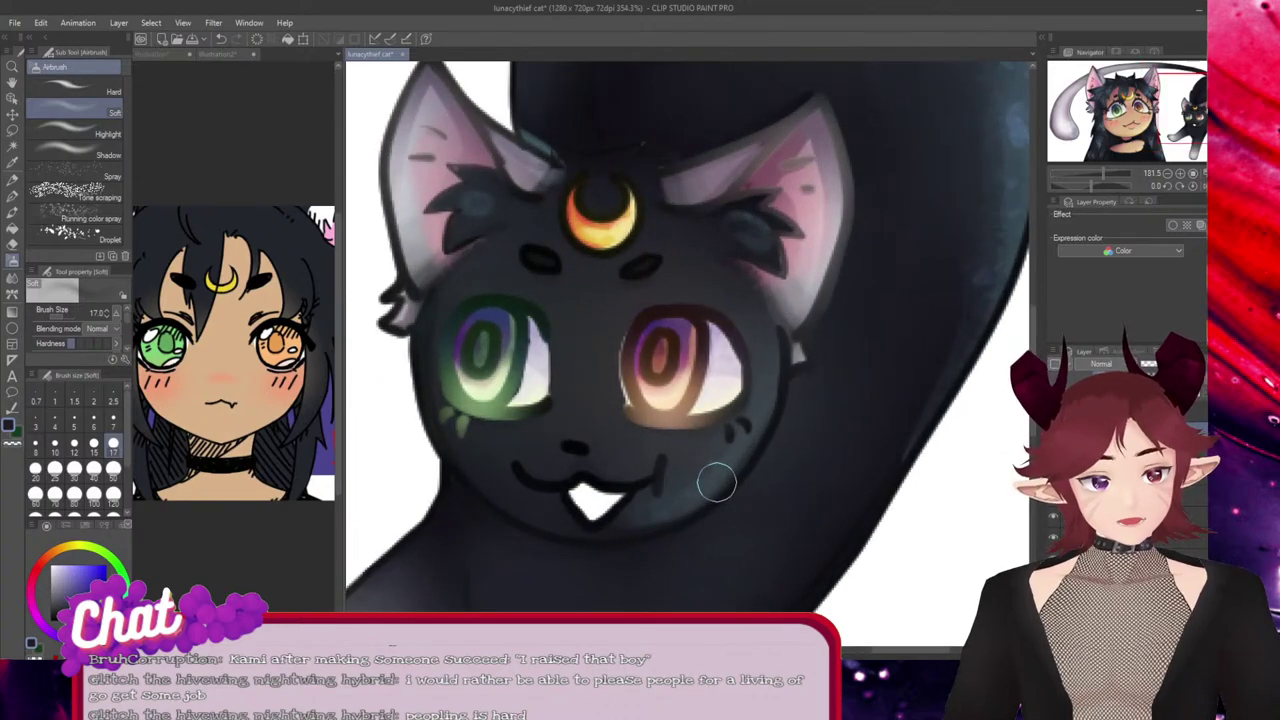
pyautogui.scroll(4, 717, 483)
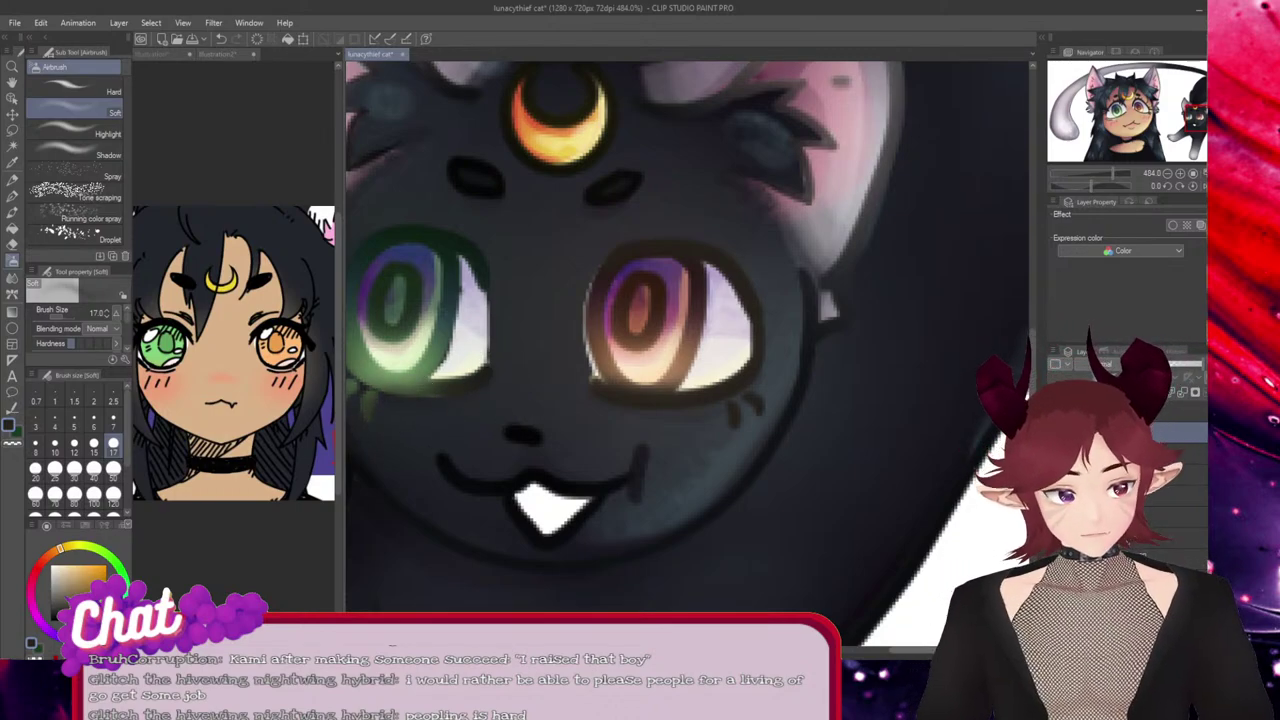
pyautogui.moveTo(520, 518); pyautogui.dragTo(720, 518)
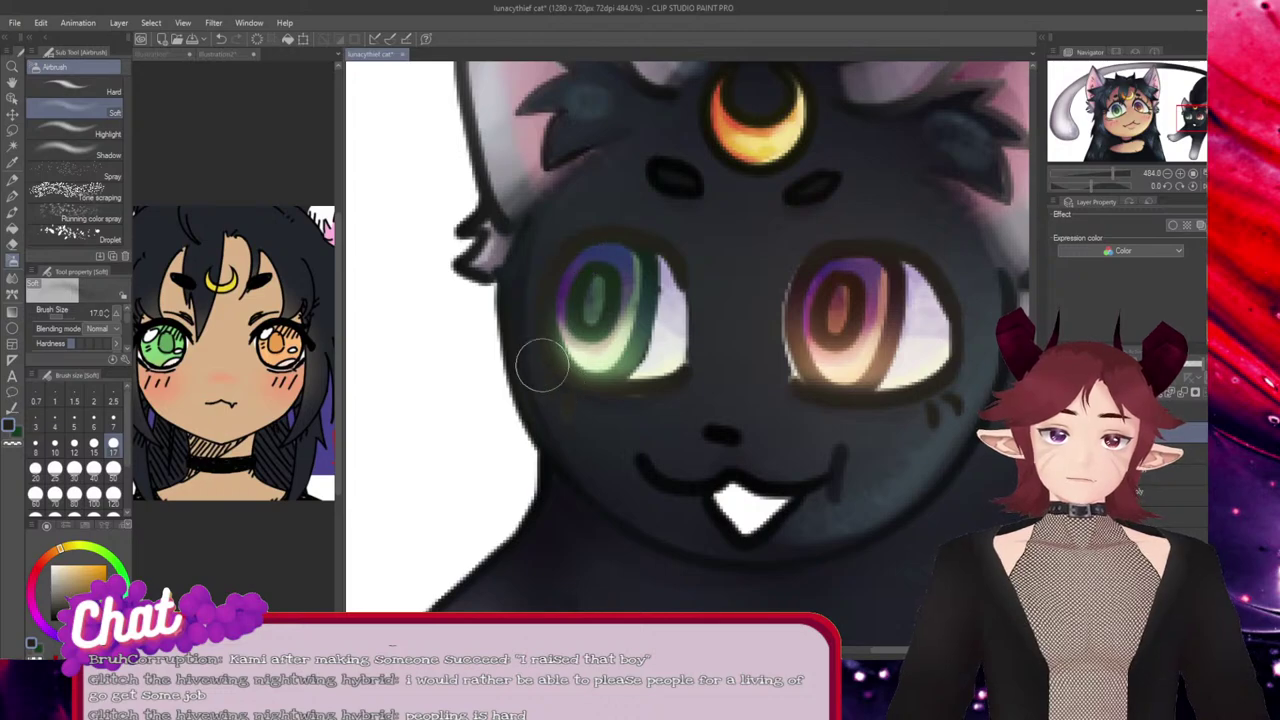
# Switch to dark blue and darken the cat's eyelid outlines and the lashes below its eyes.
pyautogui.click(100, 628)
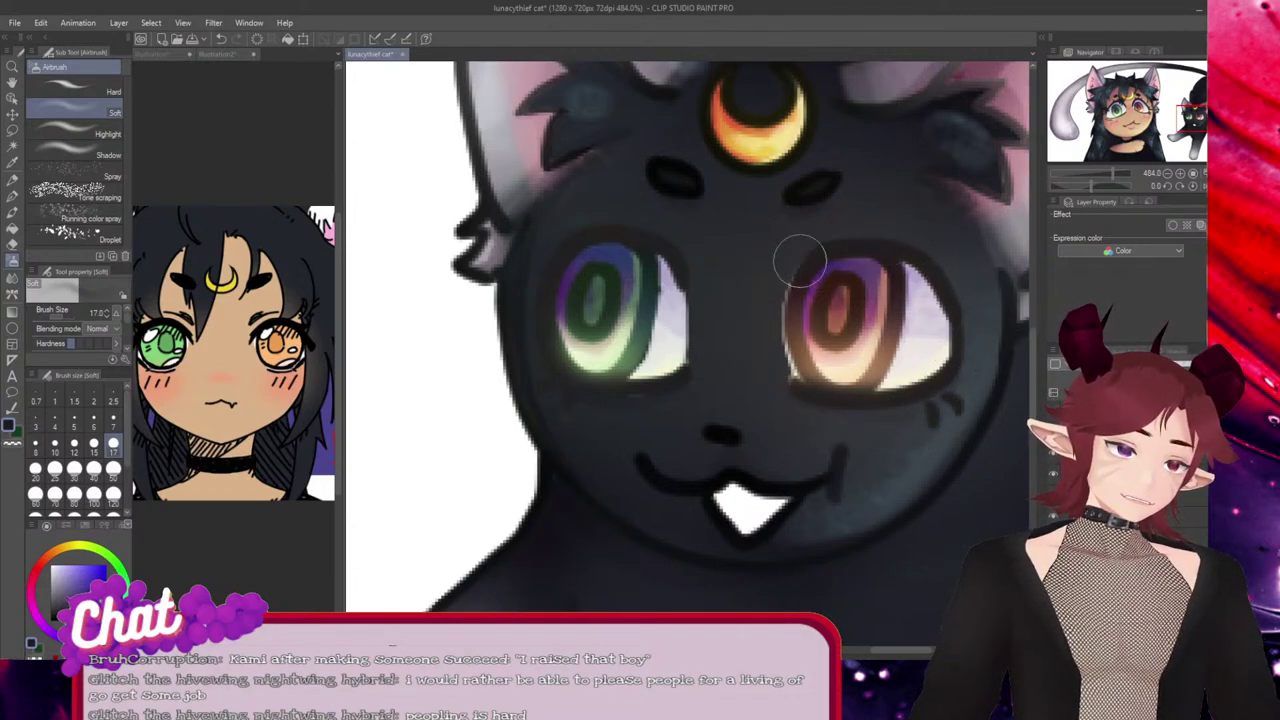
pyautogui.scroll(-5, 793, 263)
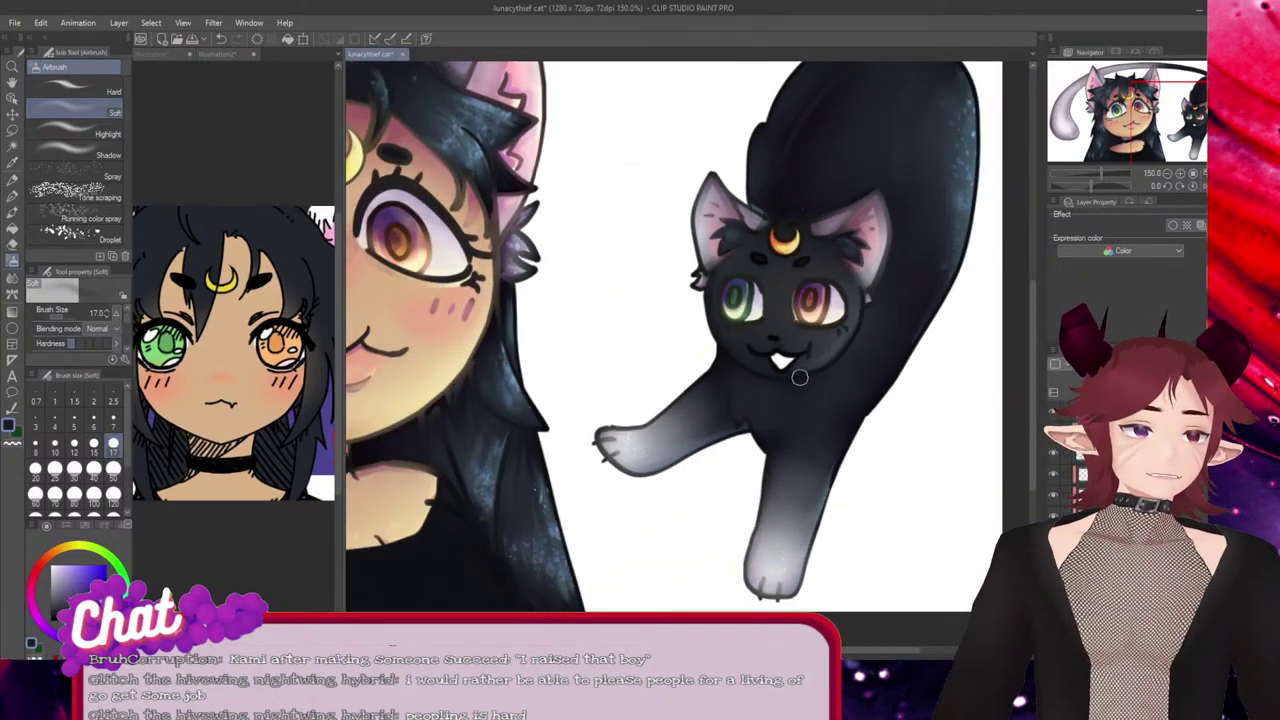
pyautogui.scroll(4, 796, 327)
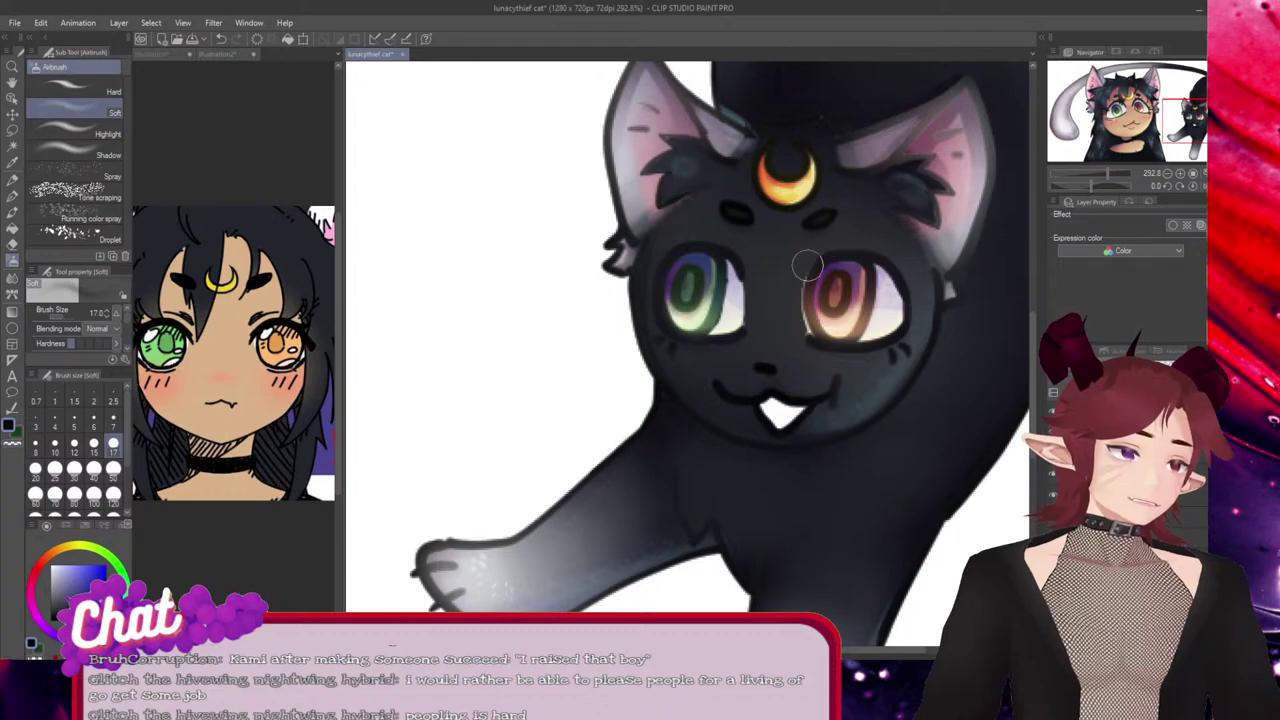
# Deepen the outer lashes and lower lid lines of the girl's orange and green eyes in dark blue.
pyautogui.moveTo(855, 650); pyautogui.dragTo(734, 650)
pyautogui.scroll(3, 678, 242)
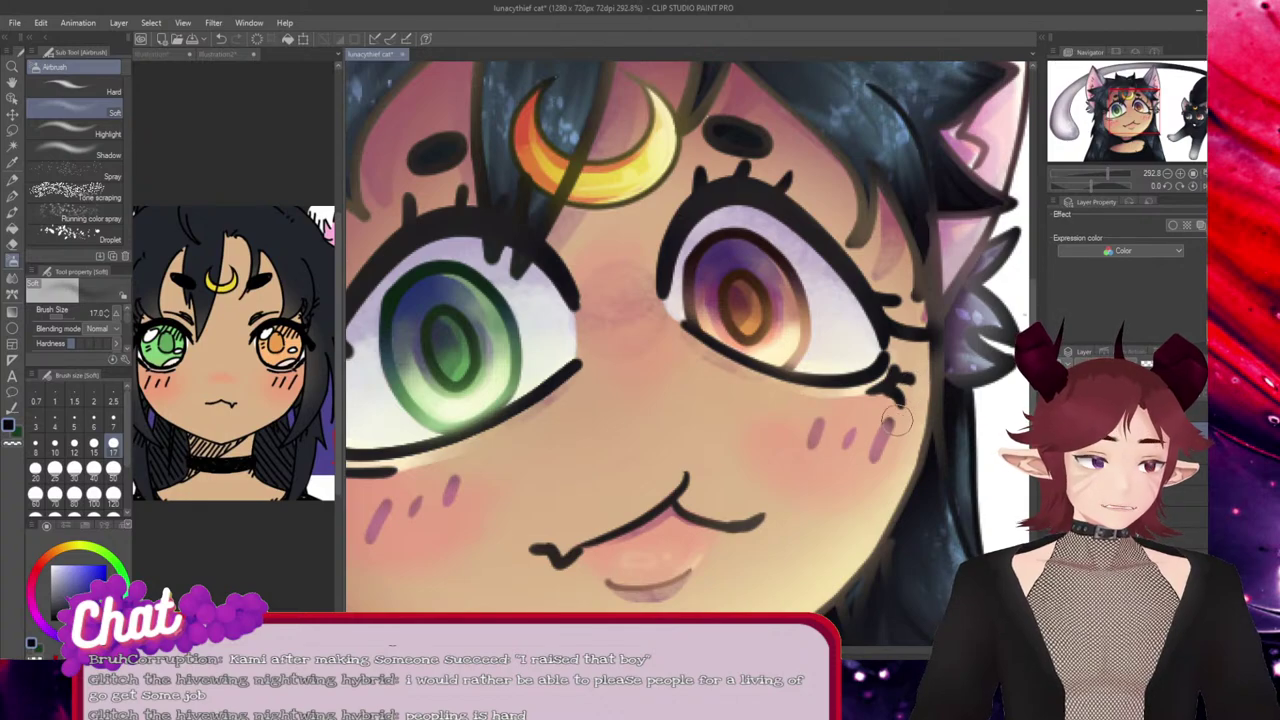
pyautogui.moveTo(467, 571); pyautogui.dragTo(750, 572)
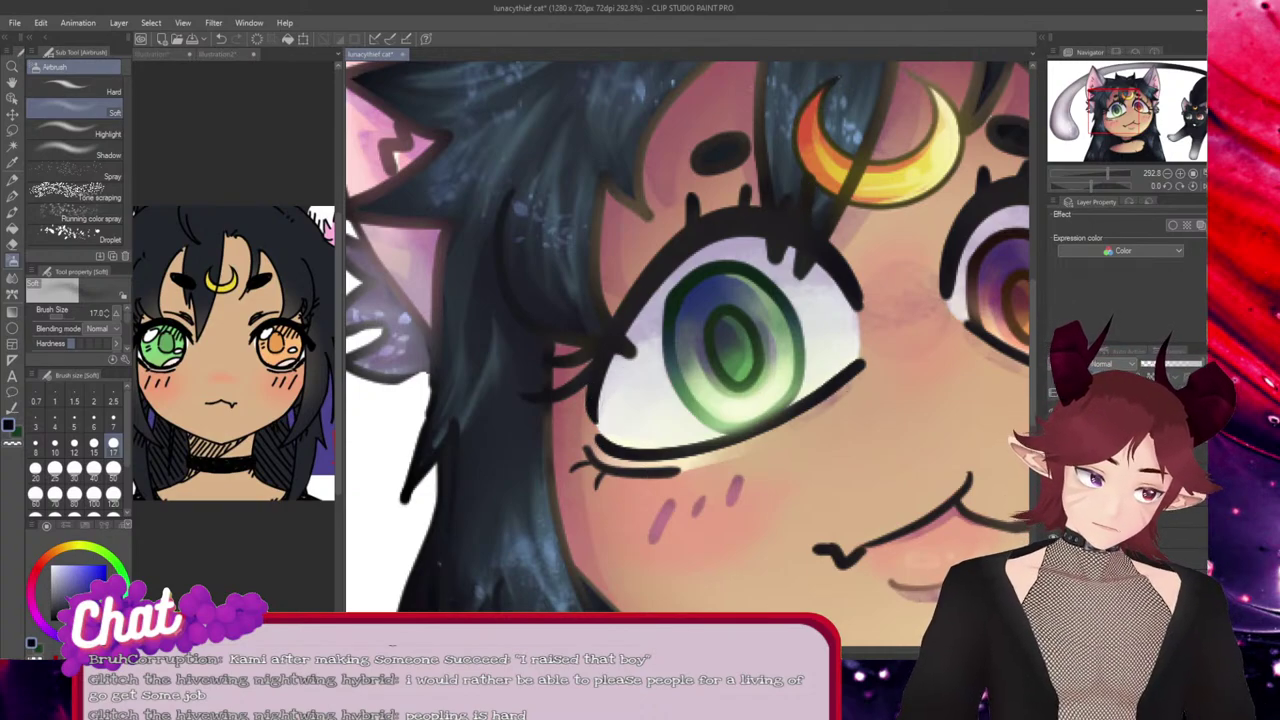
pyautogui.moveTo(984, 343); pyautogui.dragTo(860, 343)
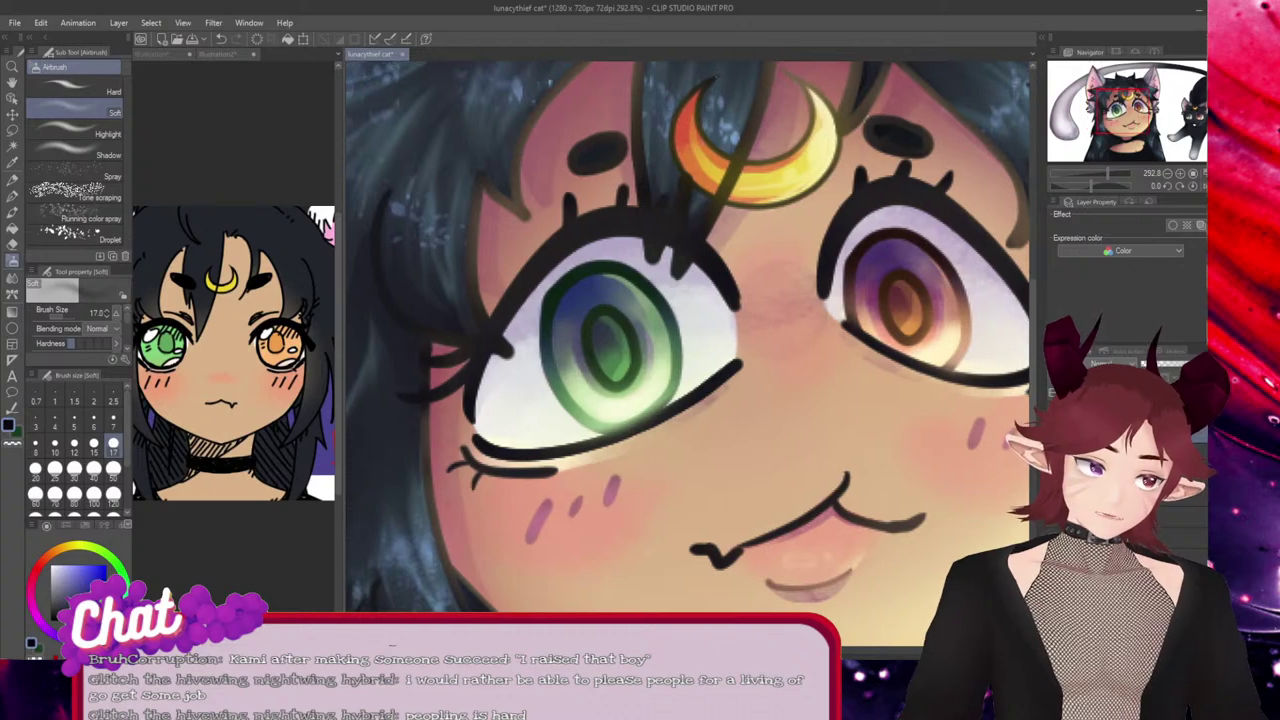
# Sample a dark yellowish brown from the girl's line art and retouch her lower eyelid outlines with the Soft airbrush.
pyautogui.keyDown('alt'); pyautogui.click(907, 197); pyautogui.keyUp('alt')
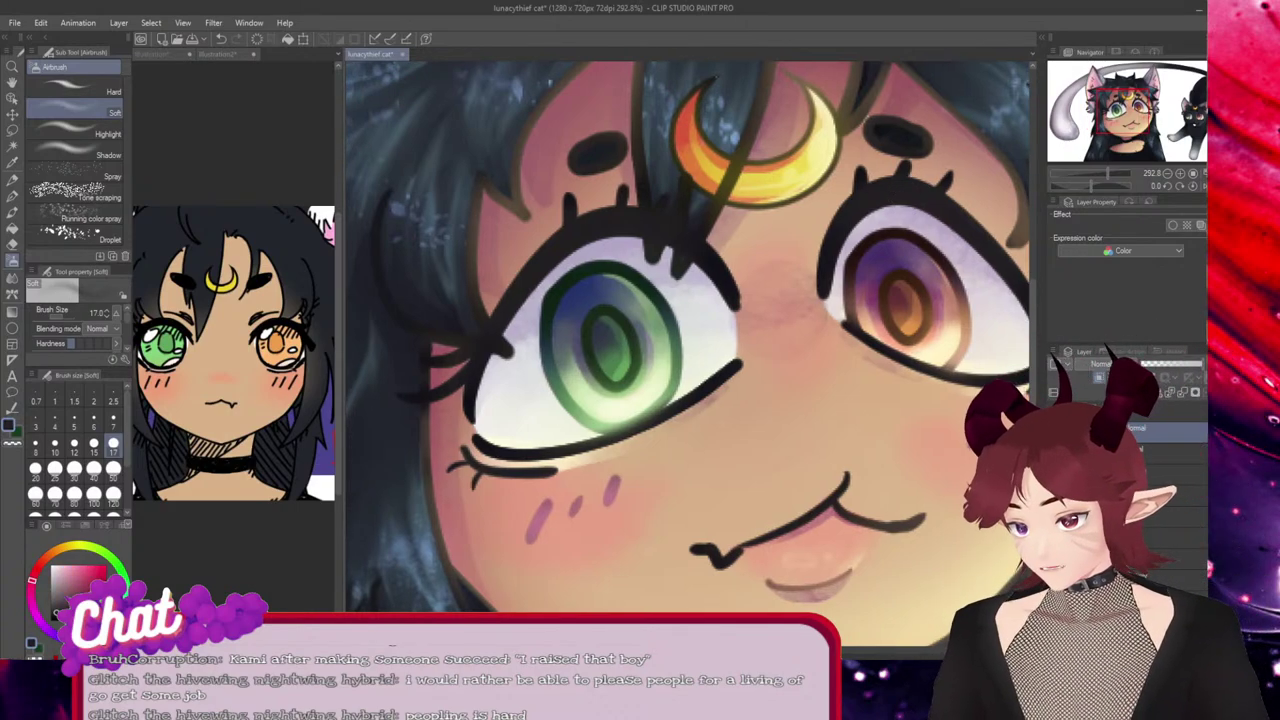
pyautogui.keyDown('alt'); pyautogui.click(494, 444); pyautogui.keyUp('alt')
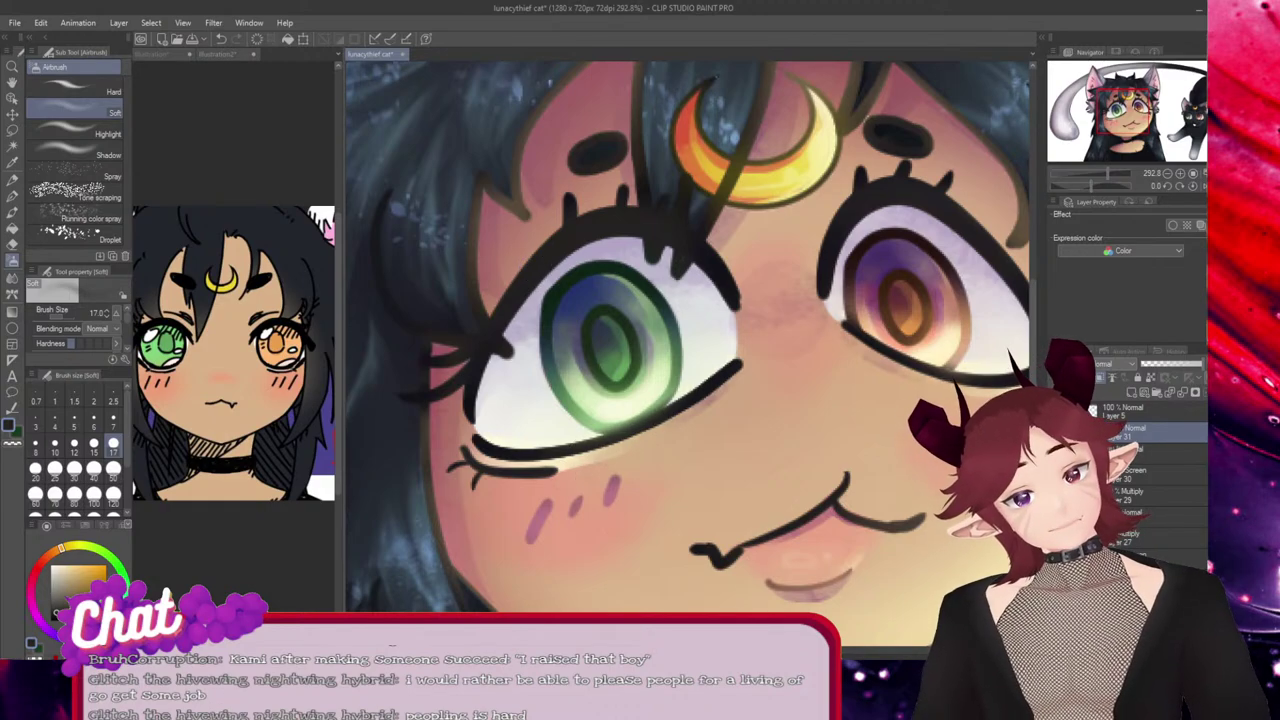
pyautogui.moveTo(939, 249); pyautogui.dragTo(713, 249)
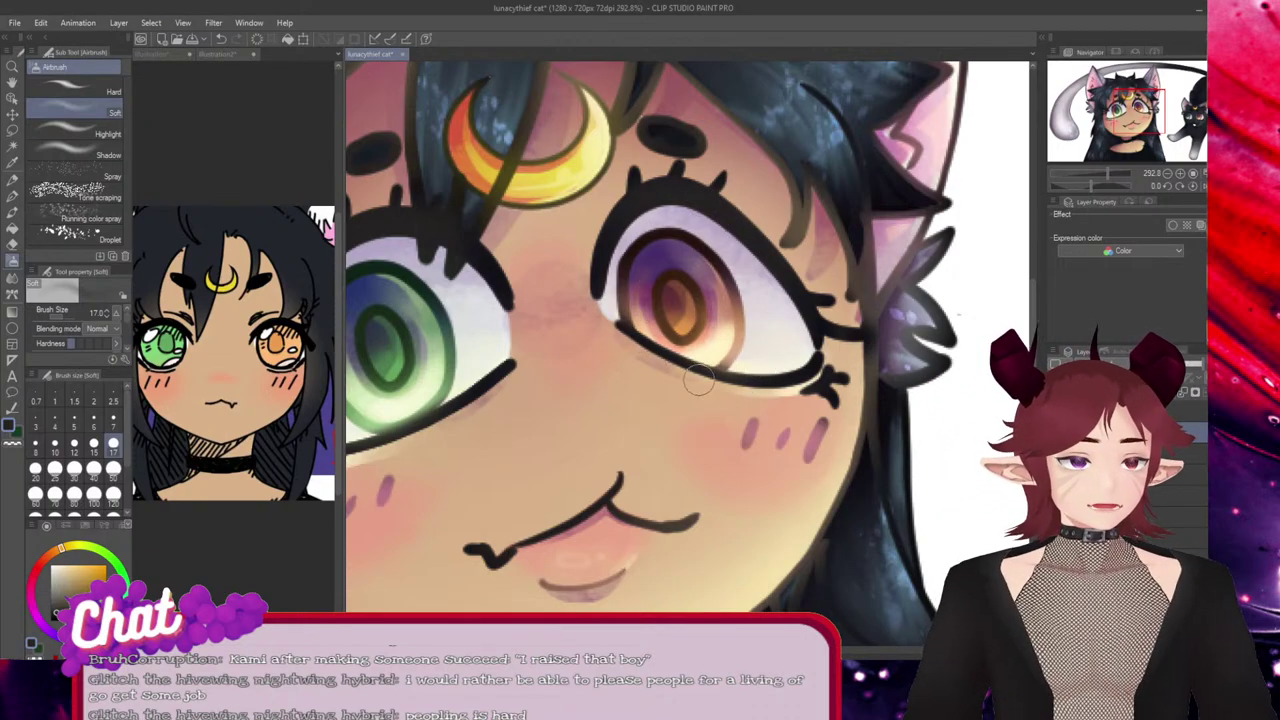
pyautogui.scroll(-4, 672, 420)
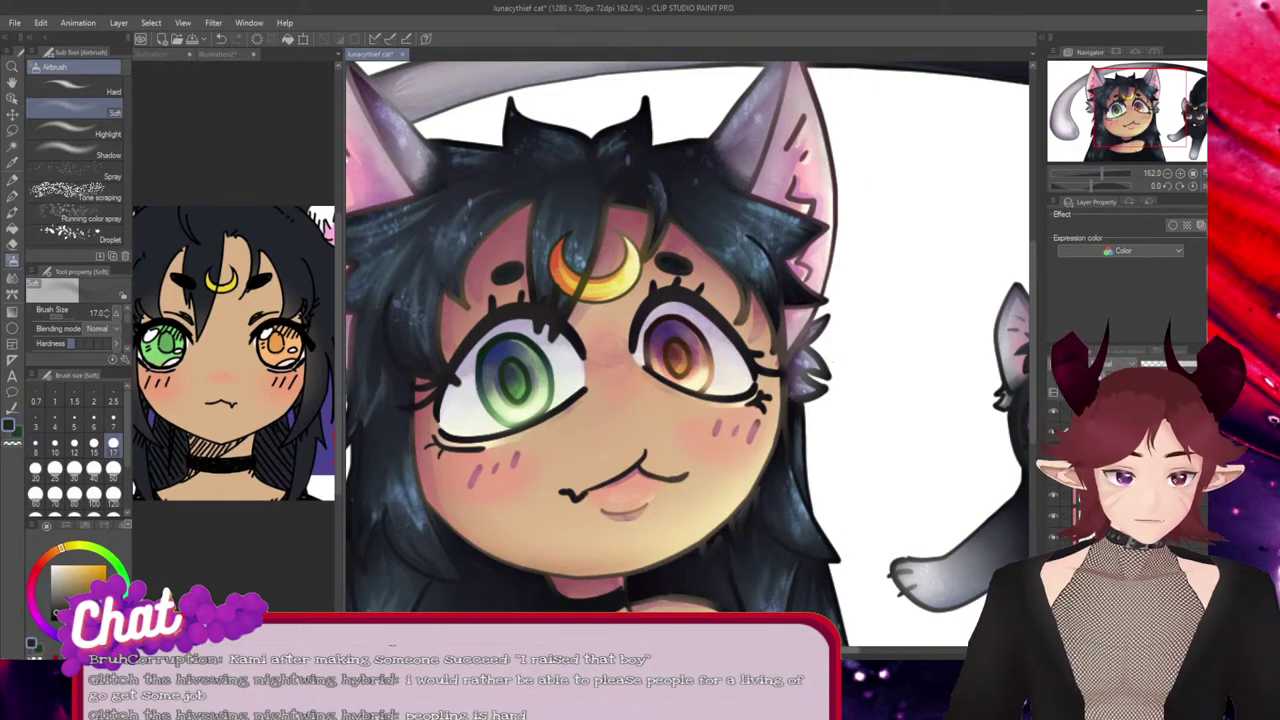
pyautogui.moveTo(749, 493); pyautogui.dragTo(795, 493)
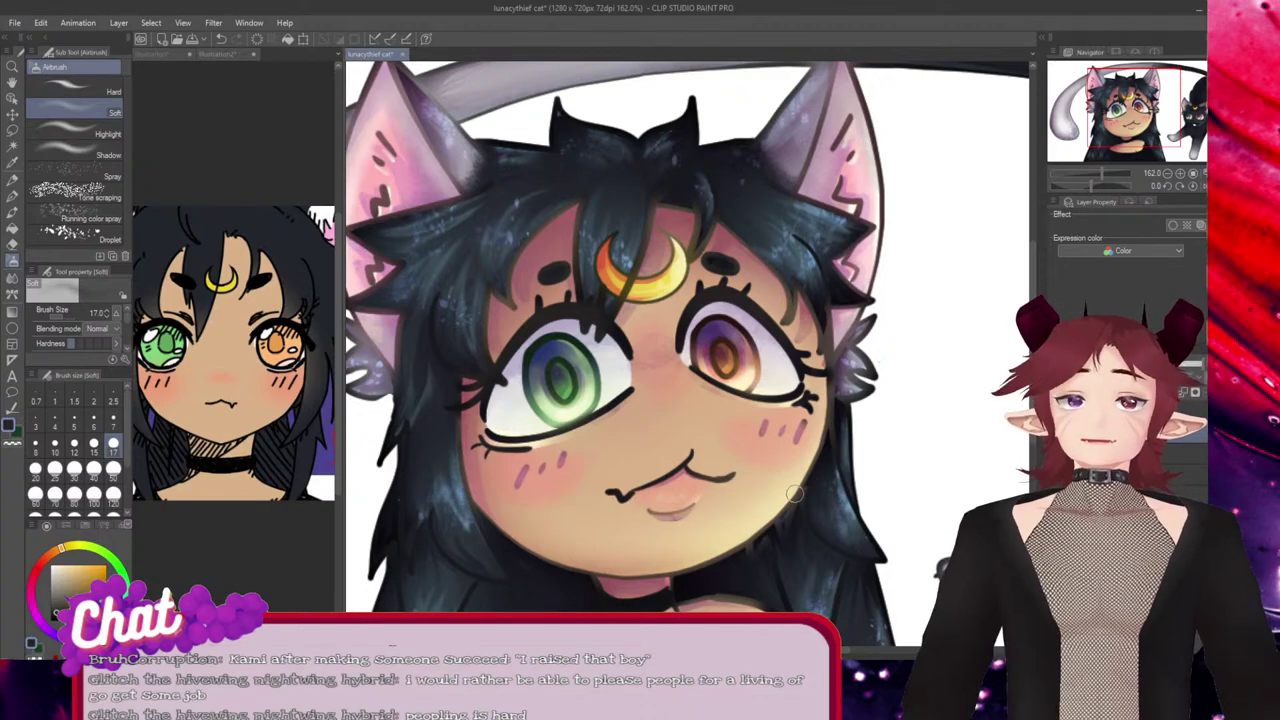
pyautogui.scroll(3, 698, 243)
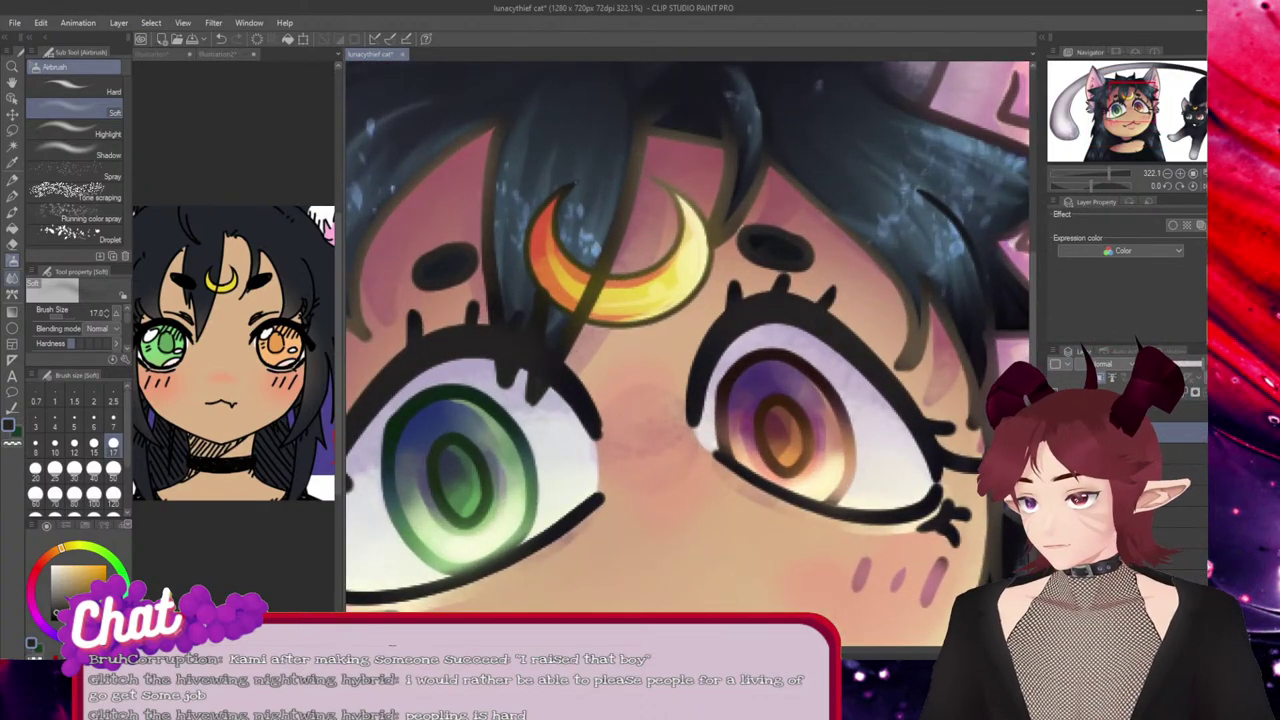
# Soften the outer lashes of the girl's orange and green eyes with the Blur tool at size 17.
pyautogui.press('j')
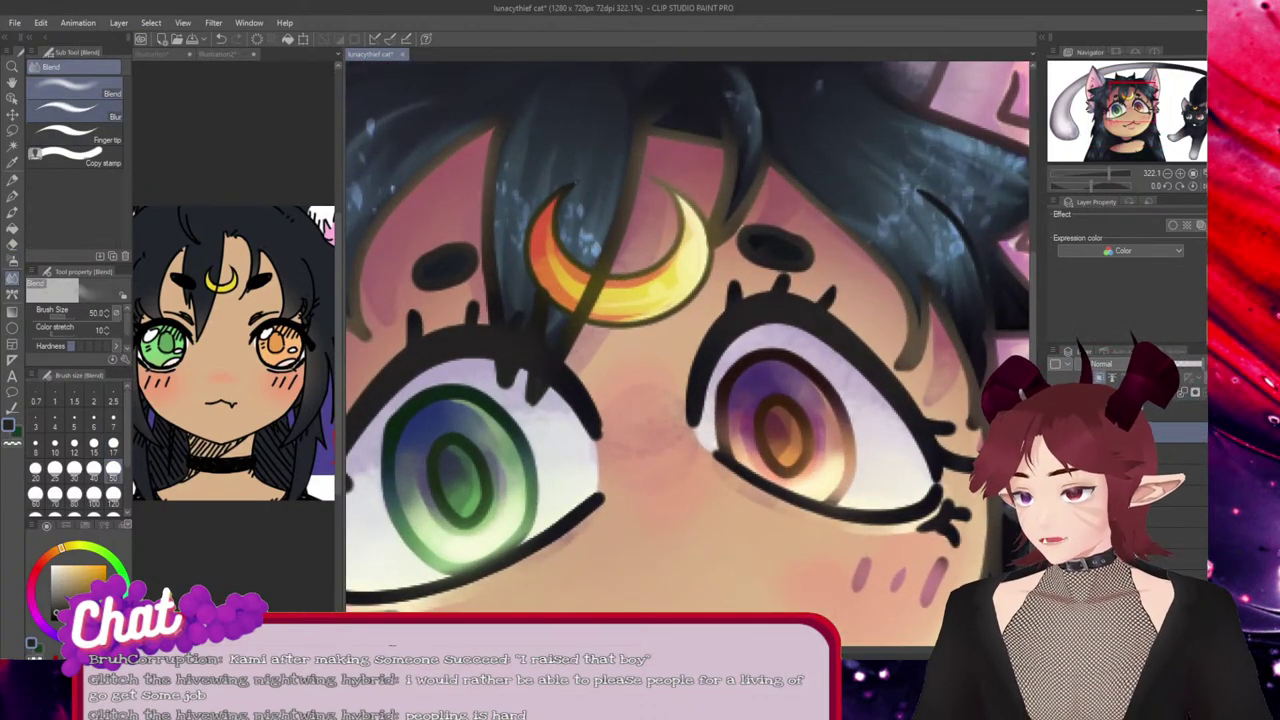
pyautogui.click(75, 110)
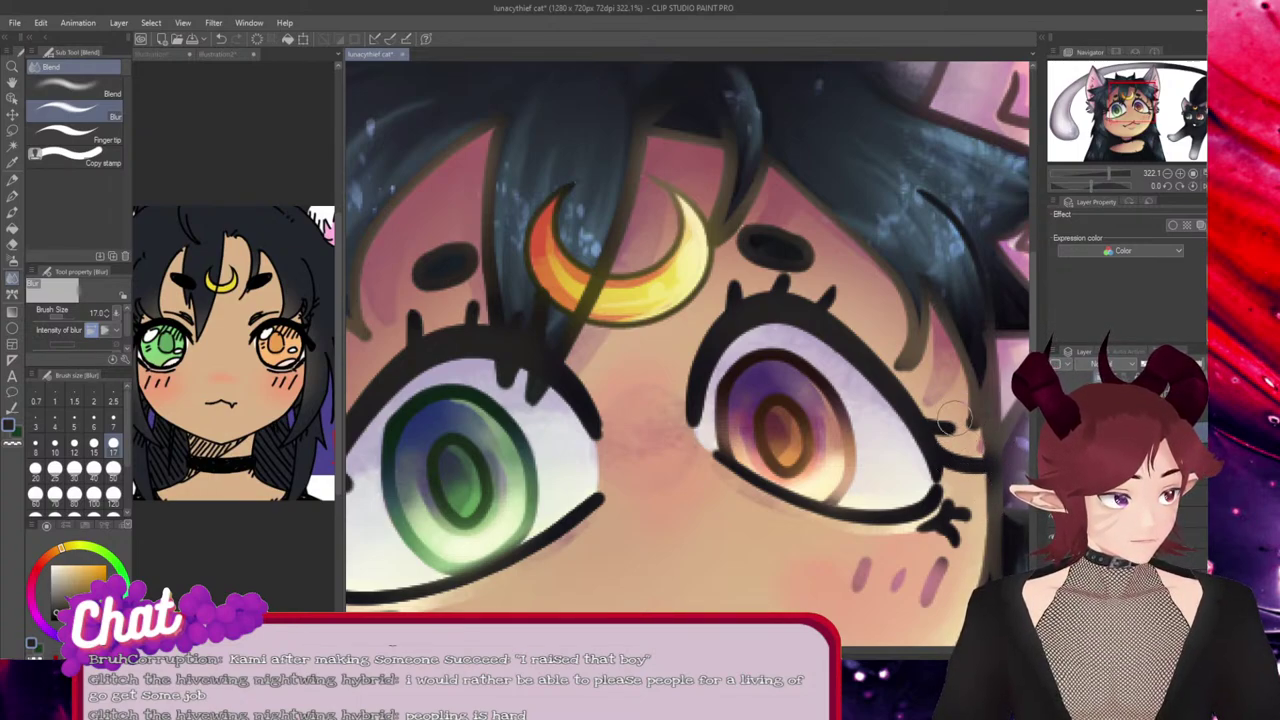
pyautogui.moveTo(520, 480); pyautogui.dragTo(783, 480)
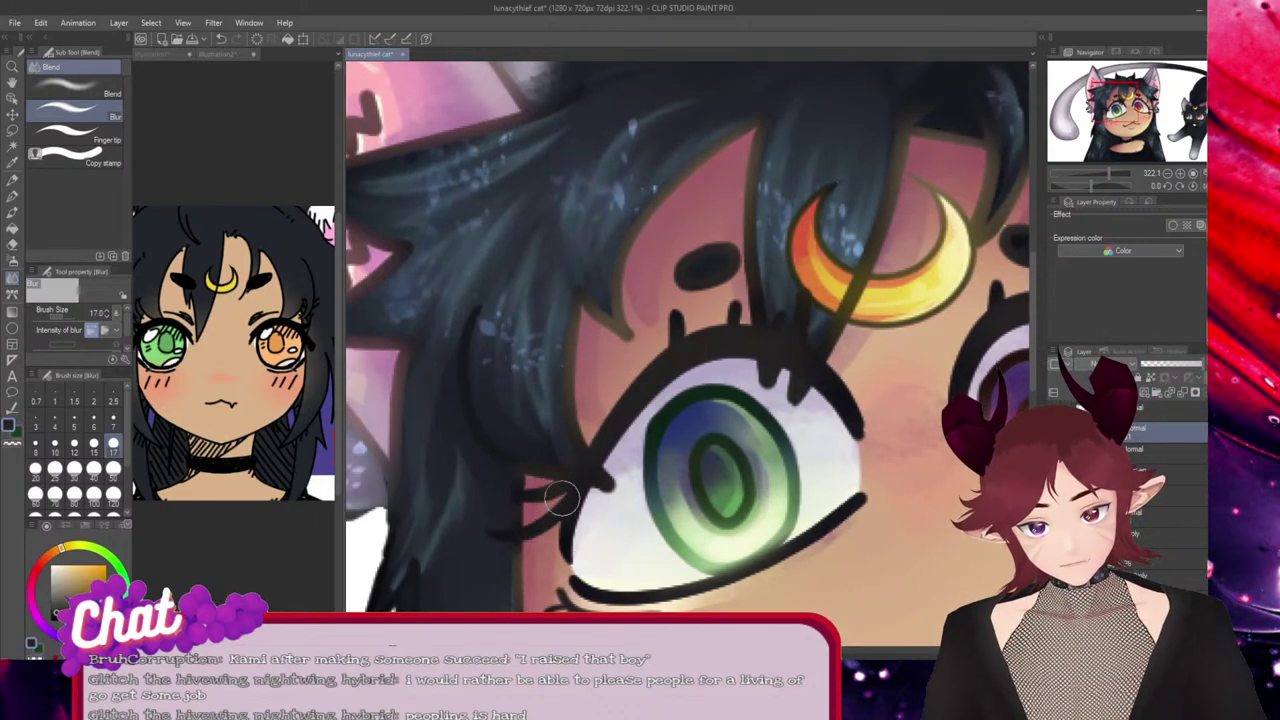
pyautogui.scroll(-5, 605, 600)
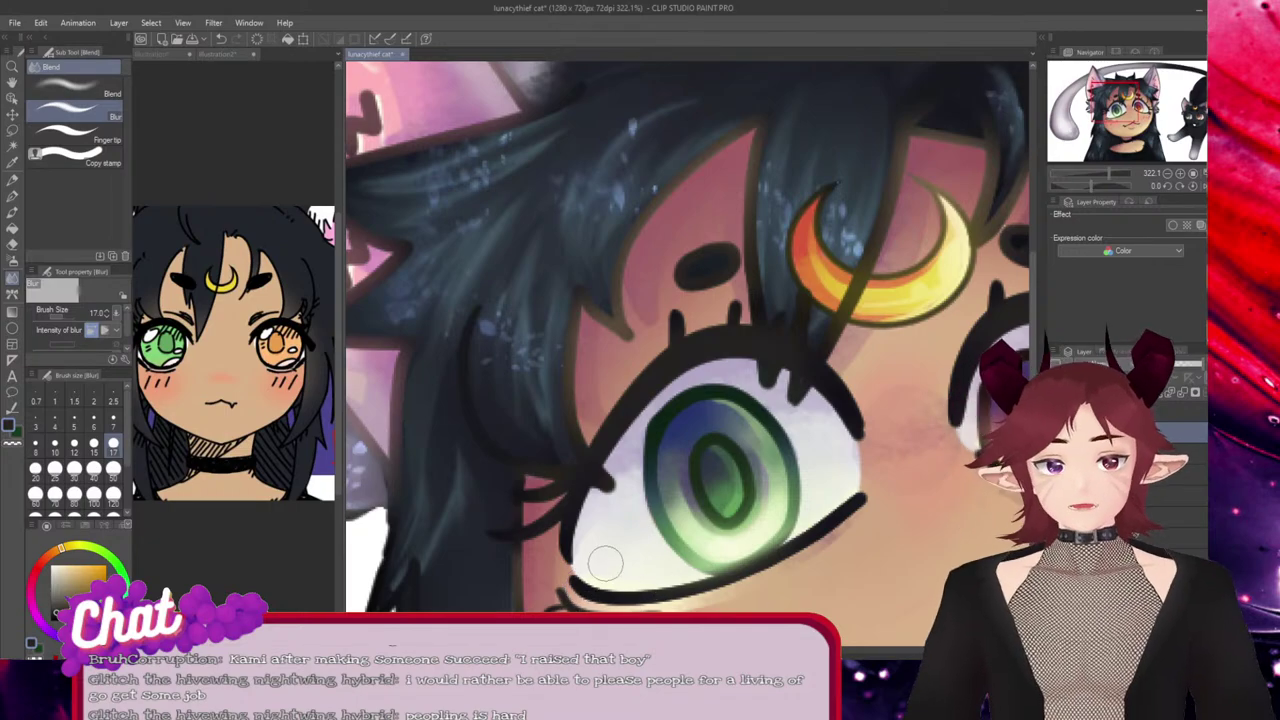
pyautogui.scroll(-2, 704, 600)
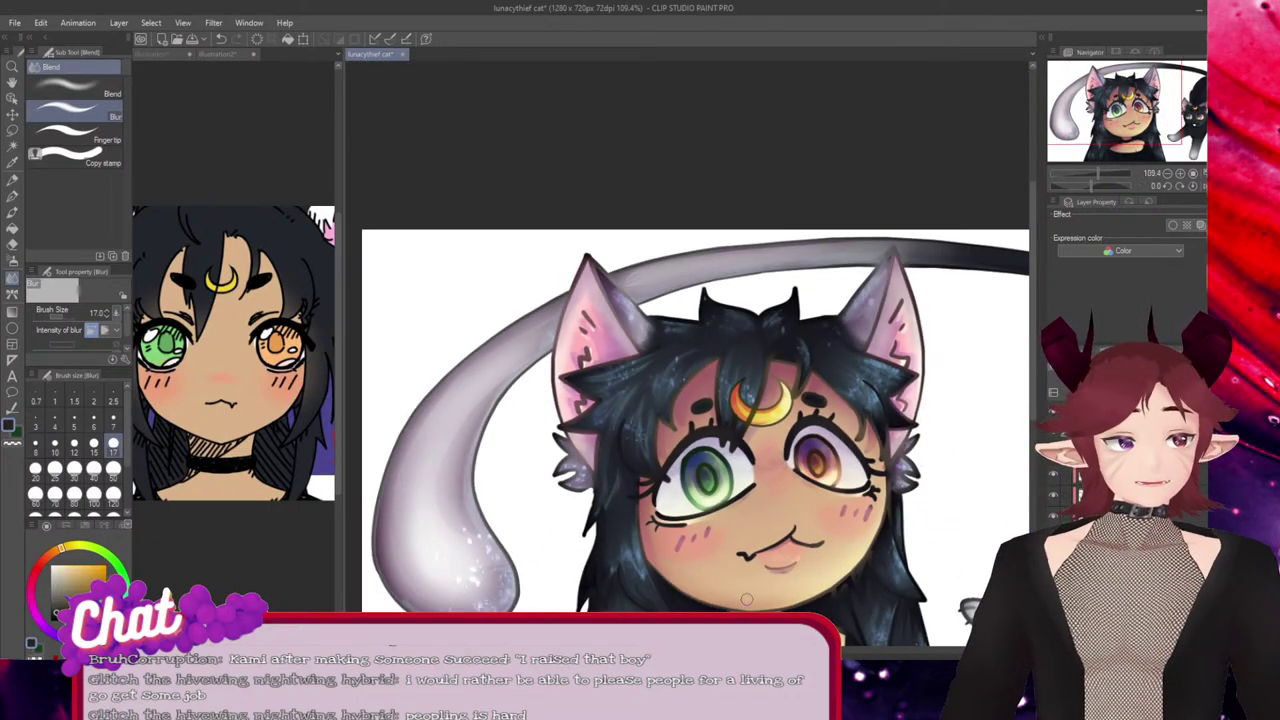
pyautogui.moveTo(760, 480); pyautogui.dragTo(623, 476)
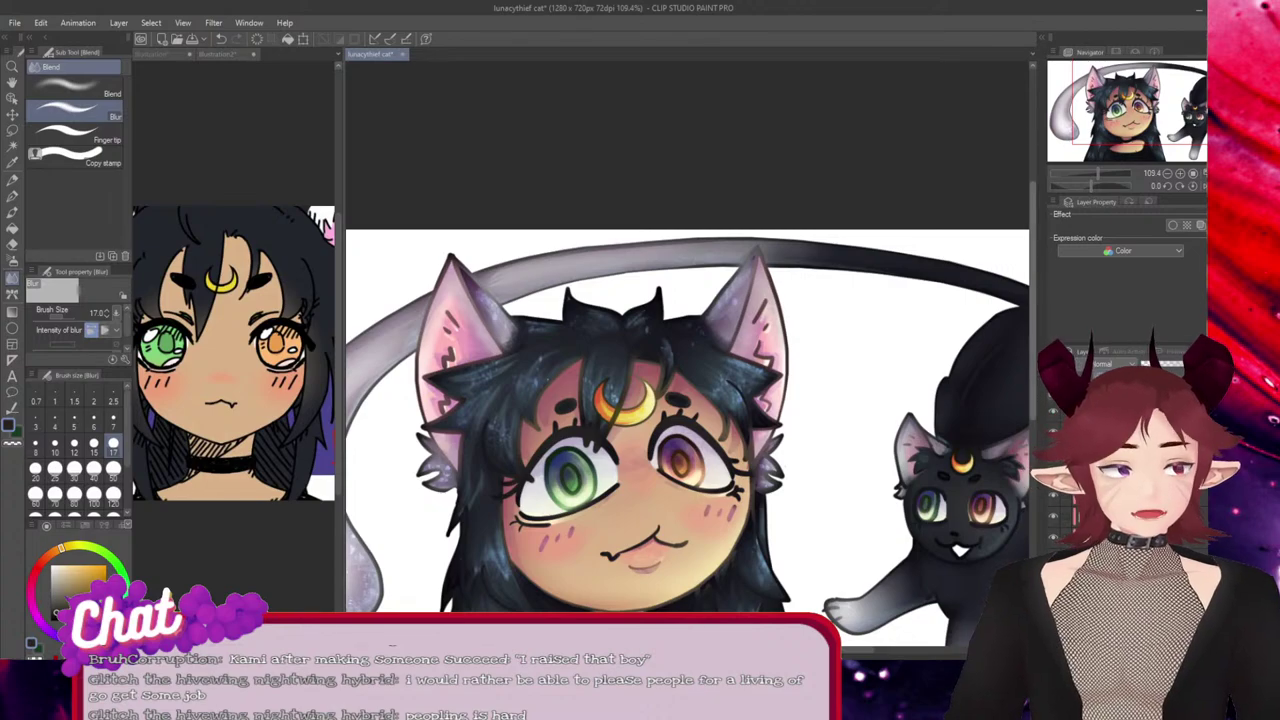
# Add a new layer and tint the girl's line art in dark blue with the Soft airbrush at size 50.
pyautogui.scroll(-2, 687, 420)
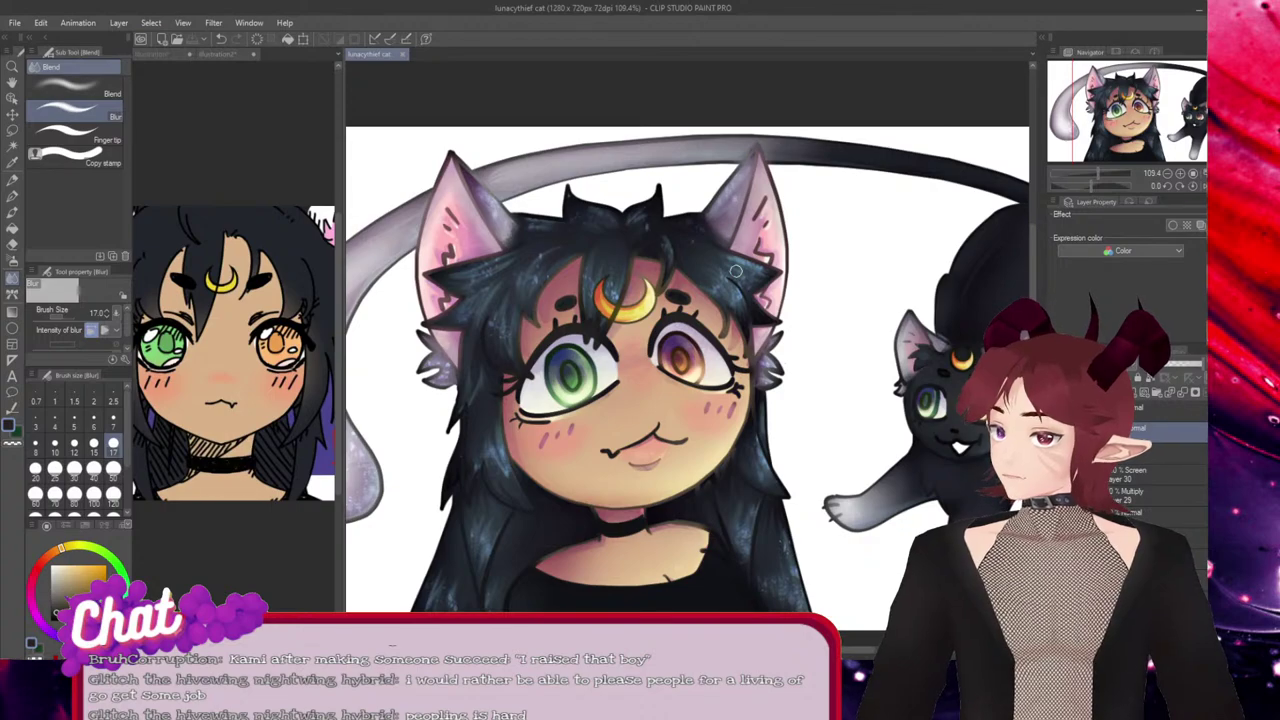
pyautogui.scroll(2, 644, 205)
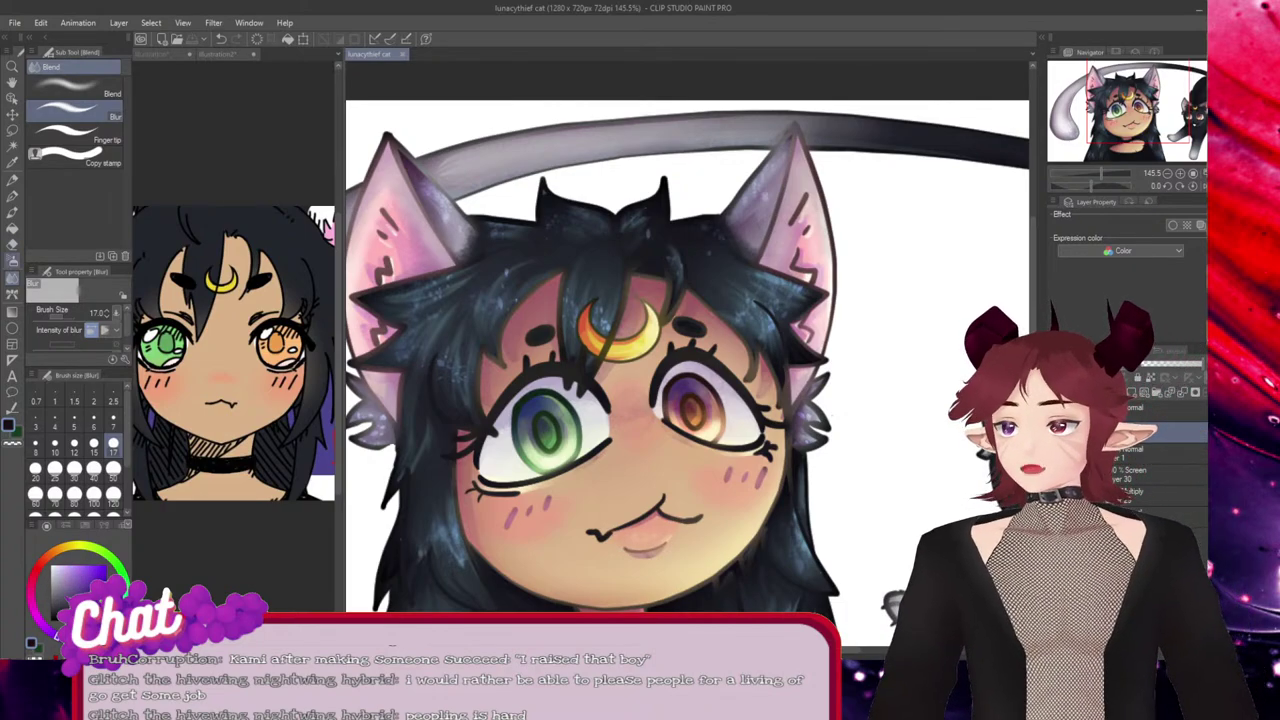
pyautogui.scroll(3, 503, 359)
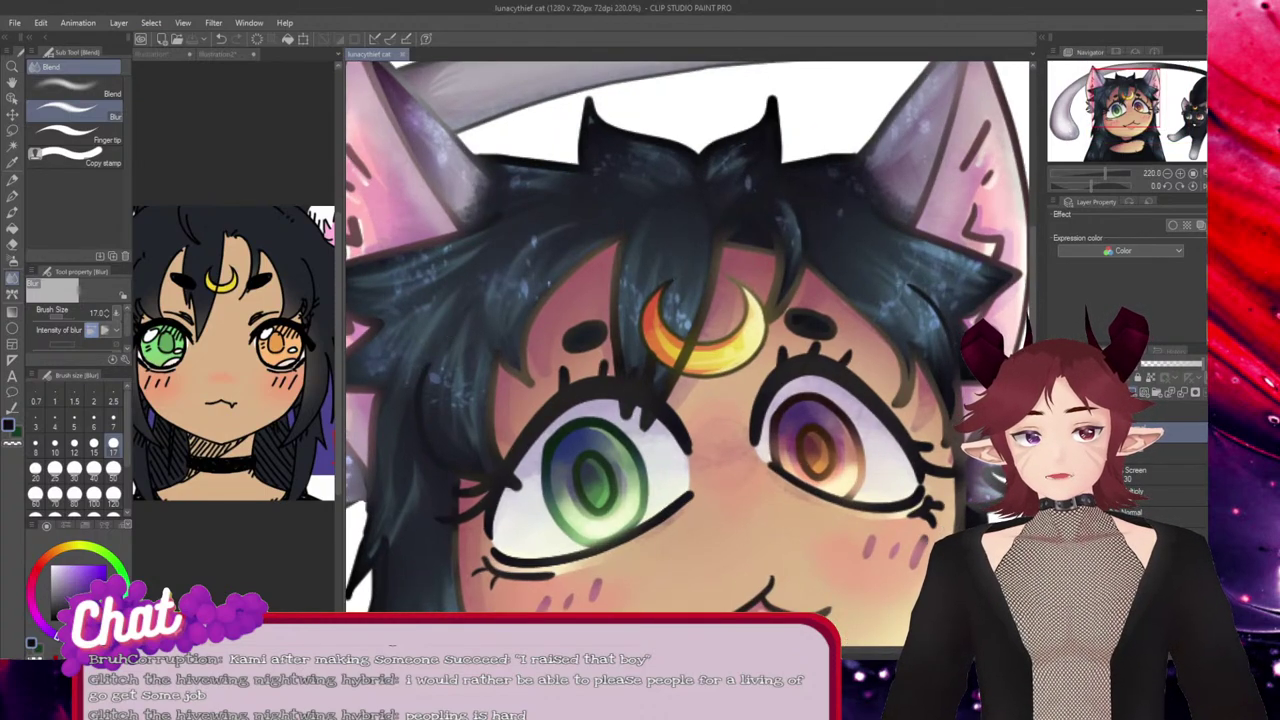
pyautogui.hotkey('ctrl', 'shift', 'n')
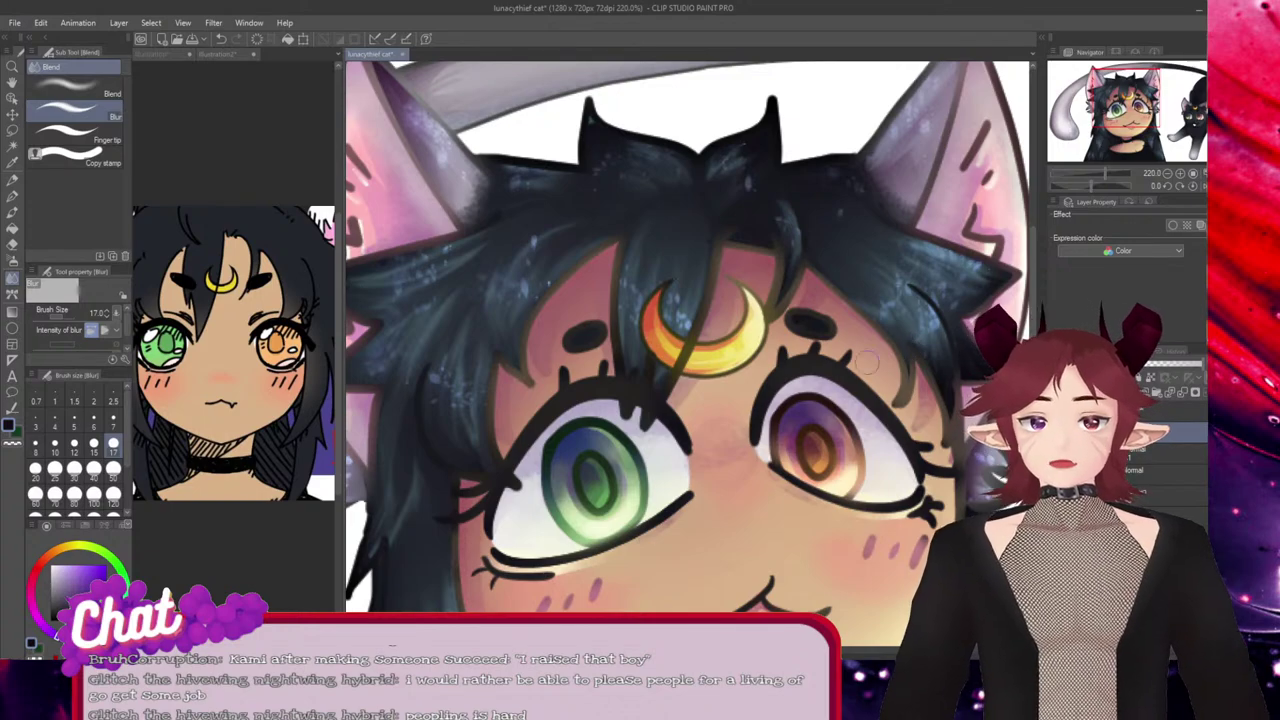
pyautogui.scroll(-3, 866, 362)
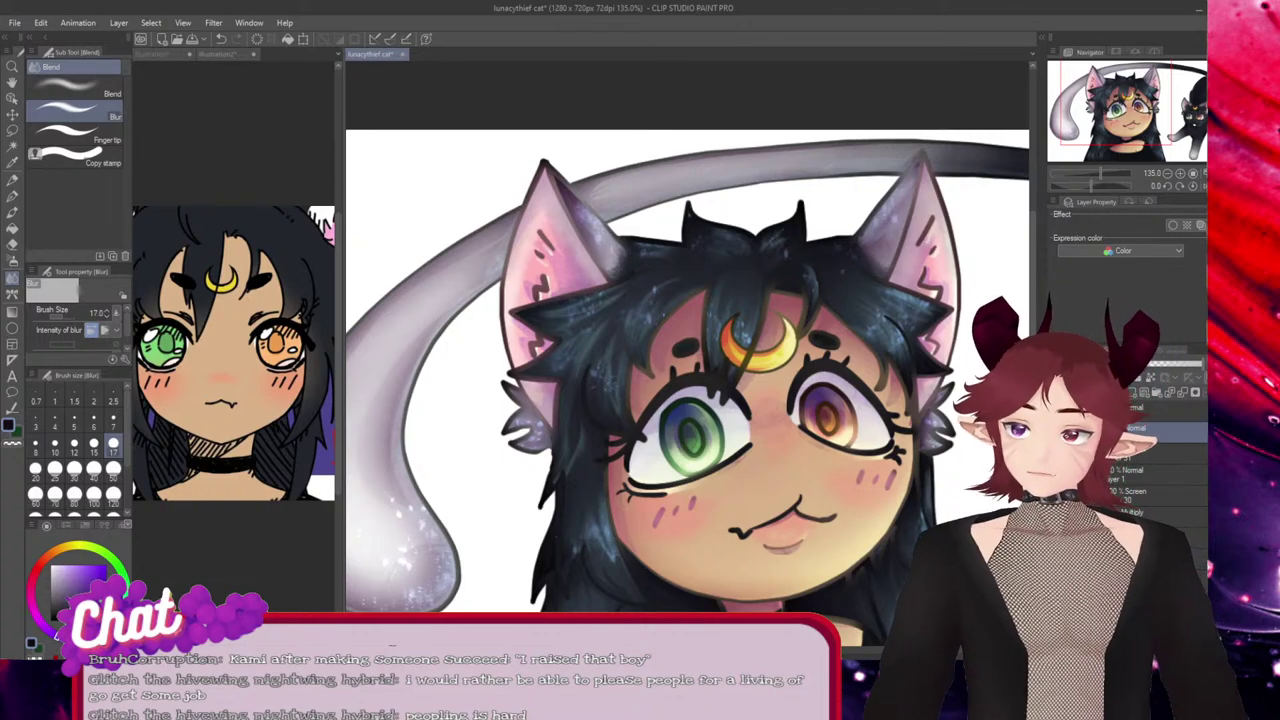
pyautogui.press('b')
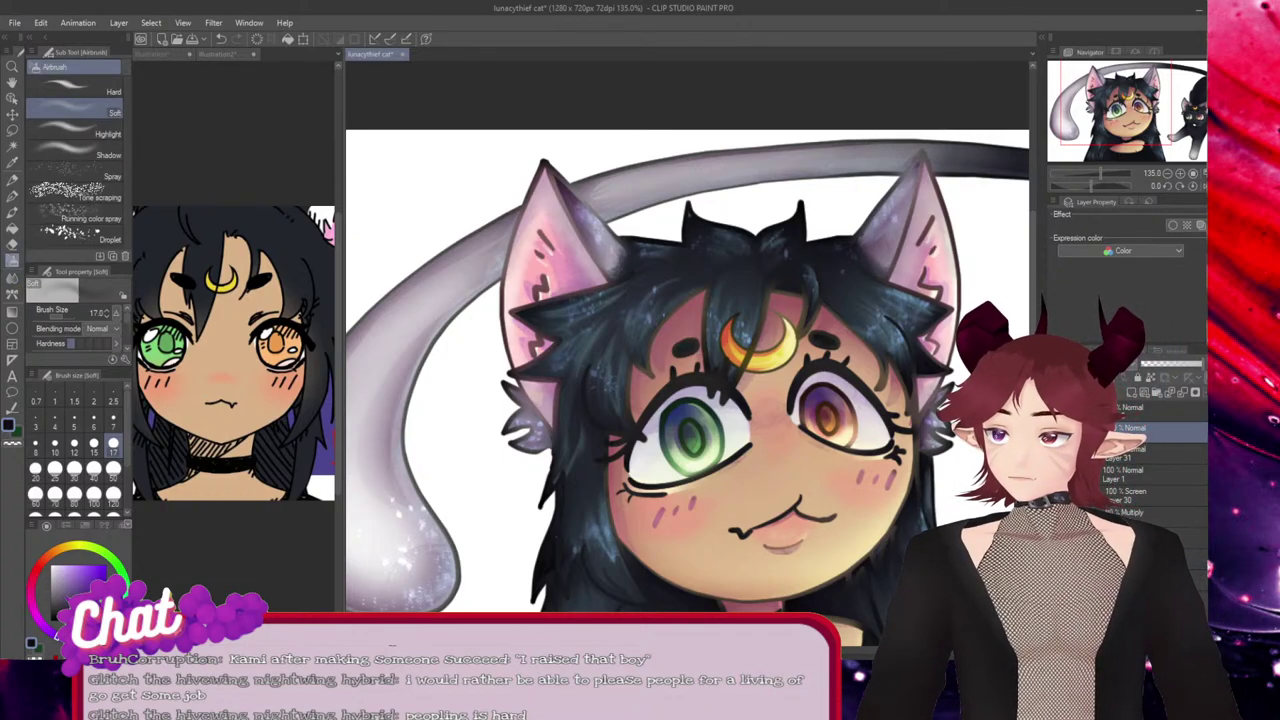
pyautogui.click(113, 471)
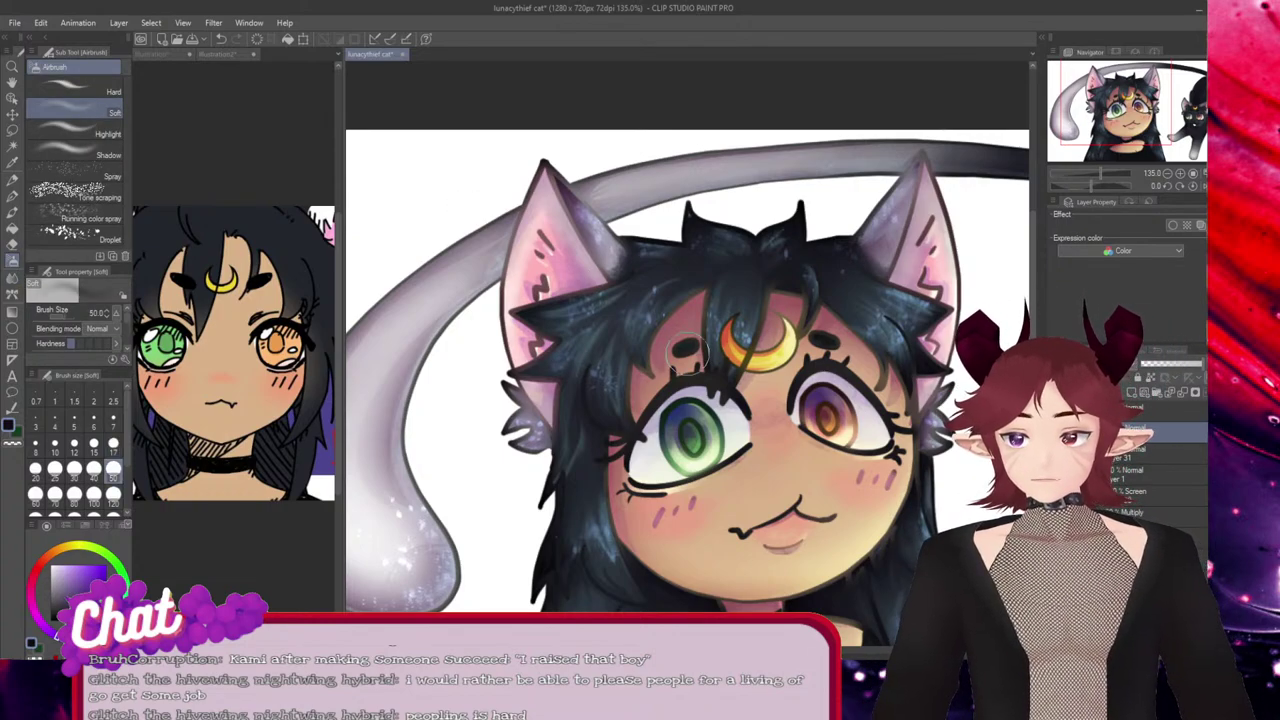
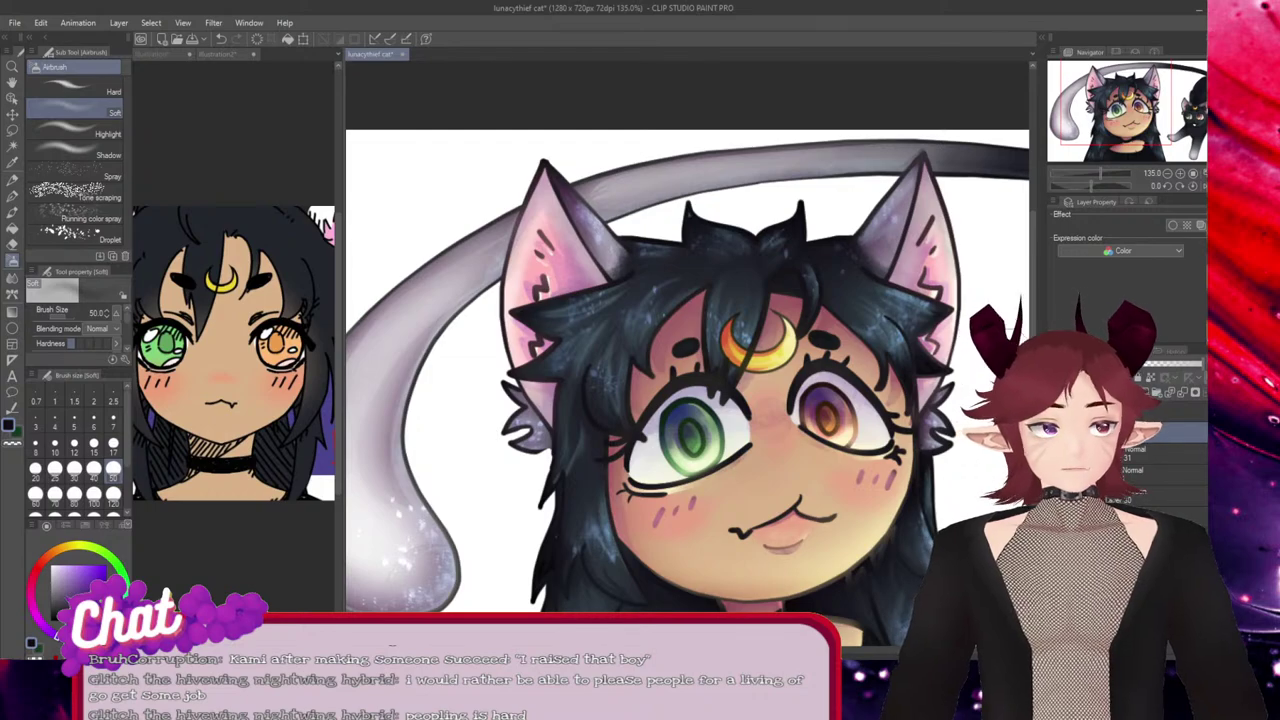
# Continue the dark blue airbrush tint over the girl's lower hair outlines and the cat's outstretched paw.
pyautogui.scroll(-3, 609, 463)
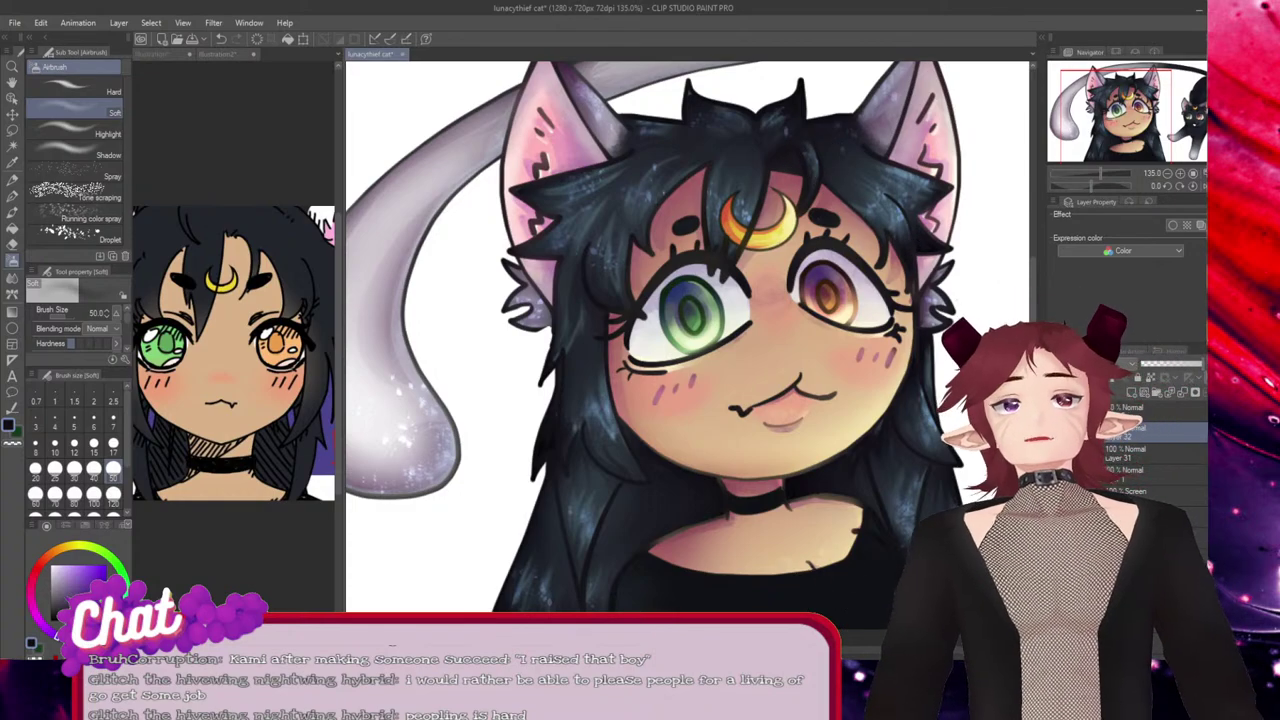
pyautogui.moveTo(806, 649); pyautogui.dragTo(858, 649)
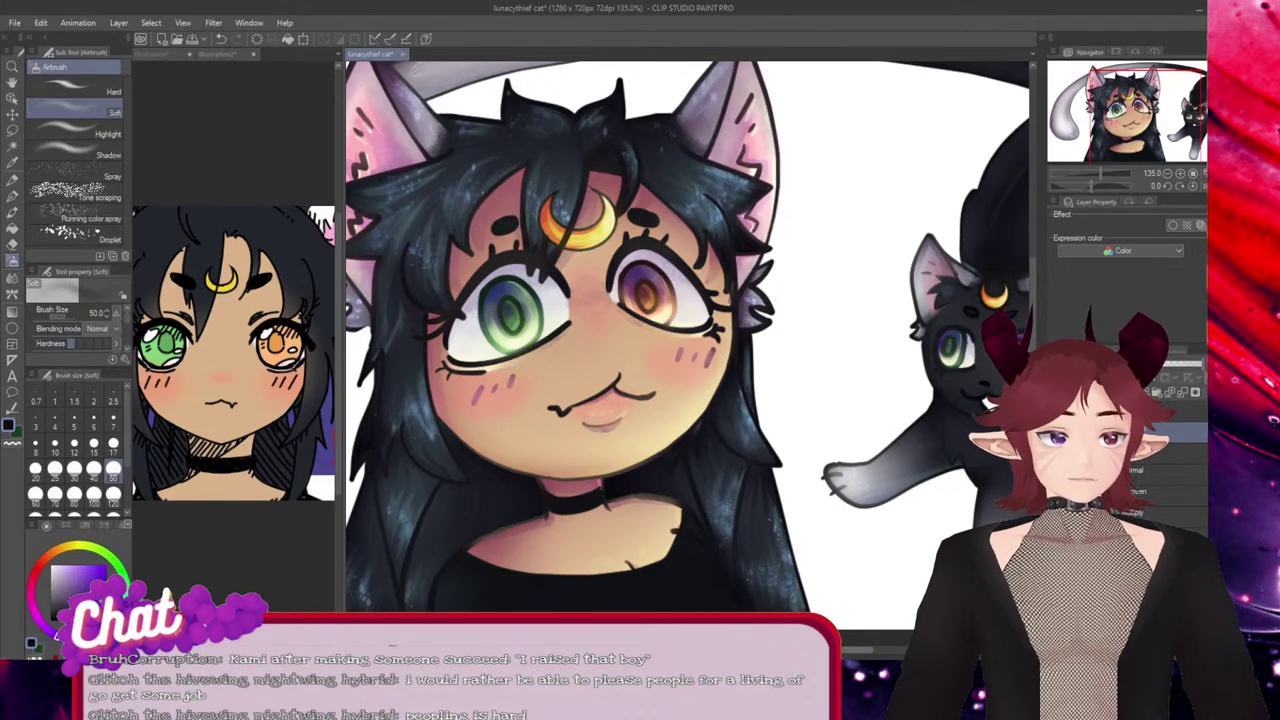
pyautogui.moveTo(963, 400); pyautogui.dragTo(773, 397)
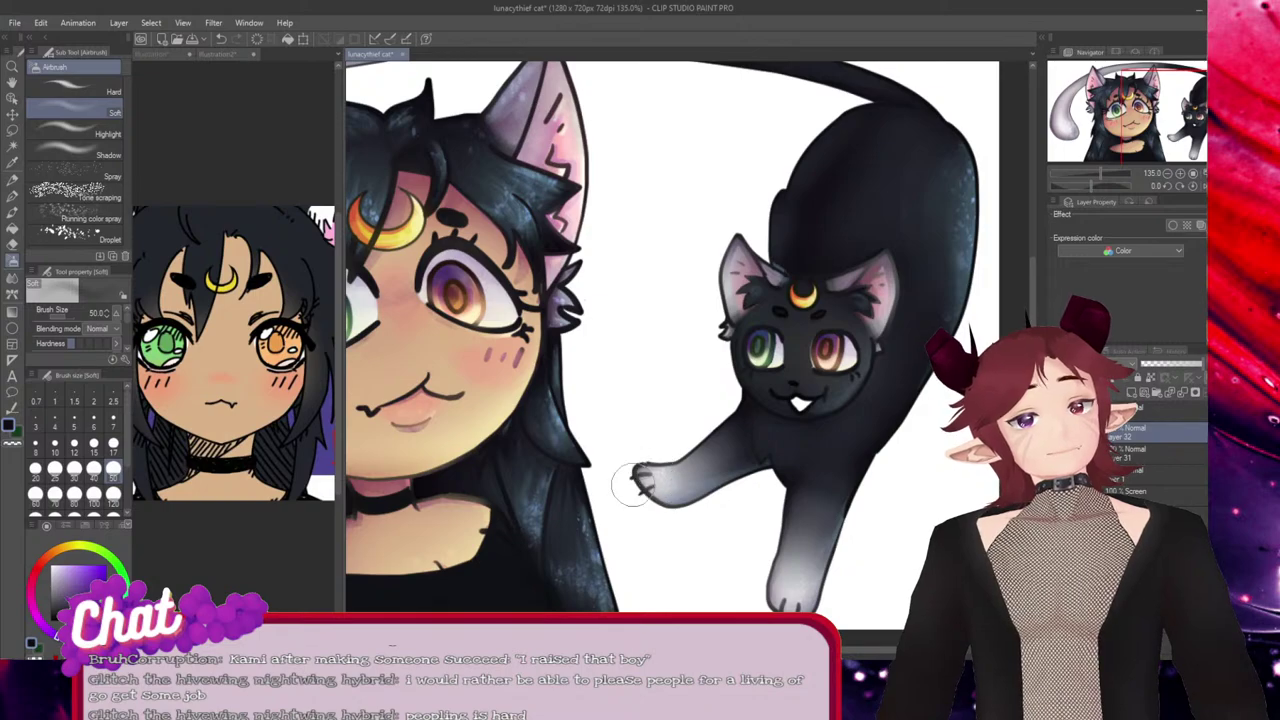
# Tint the girl's ear and face outlines with muted purple and a skin tone sampled from her chin.
pyautogui.scroll(2, 777, 322)
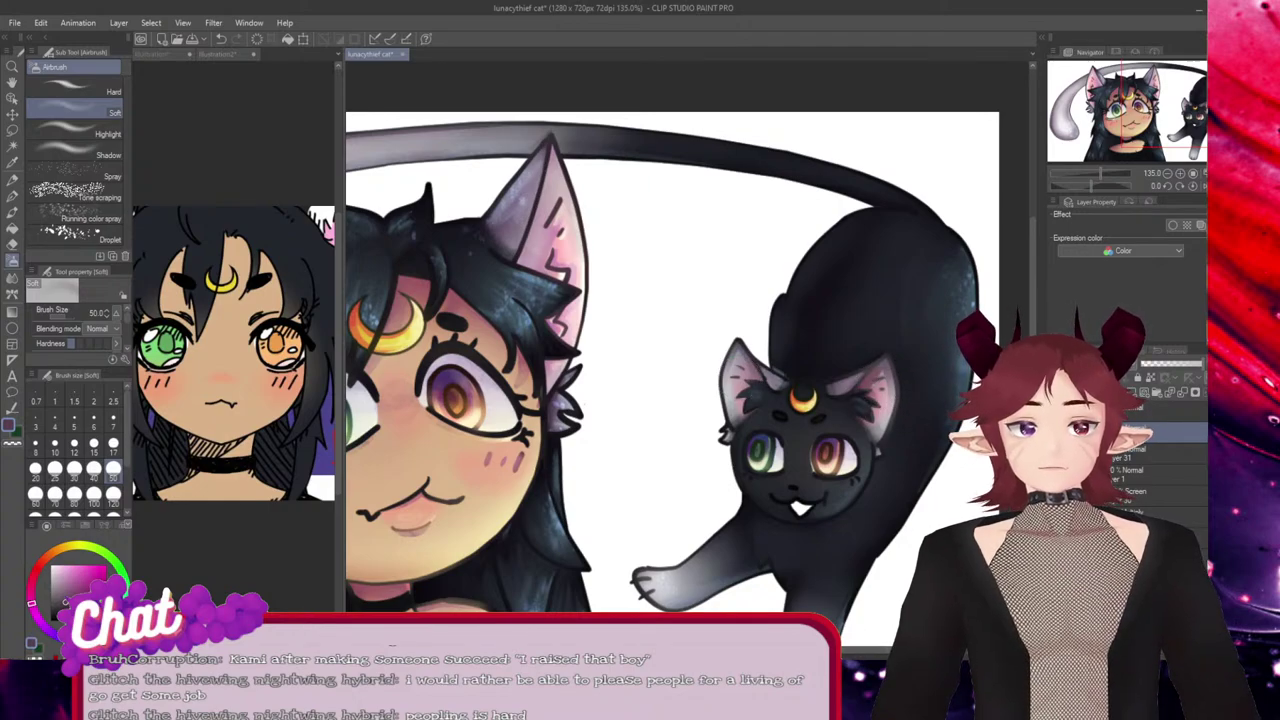
pyautogui.moveTo(854, 651); pyautogui.dragTo(804, 651)
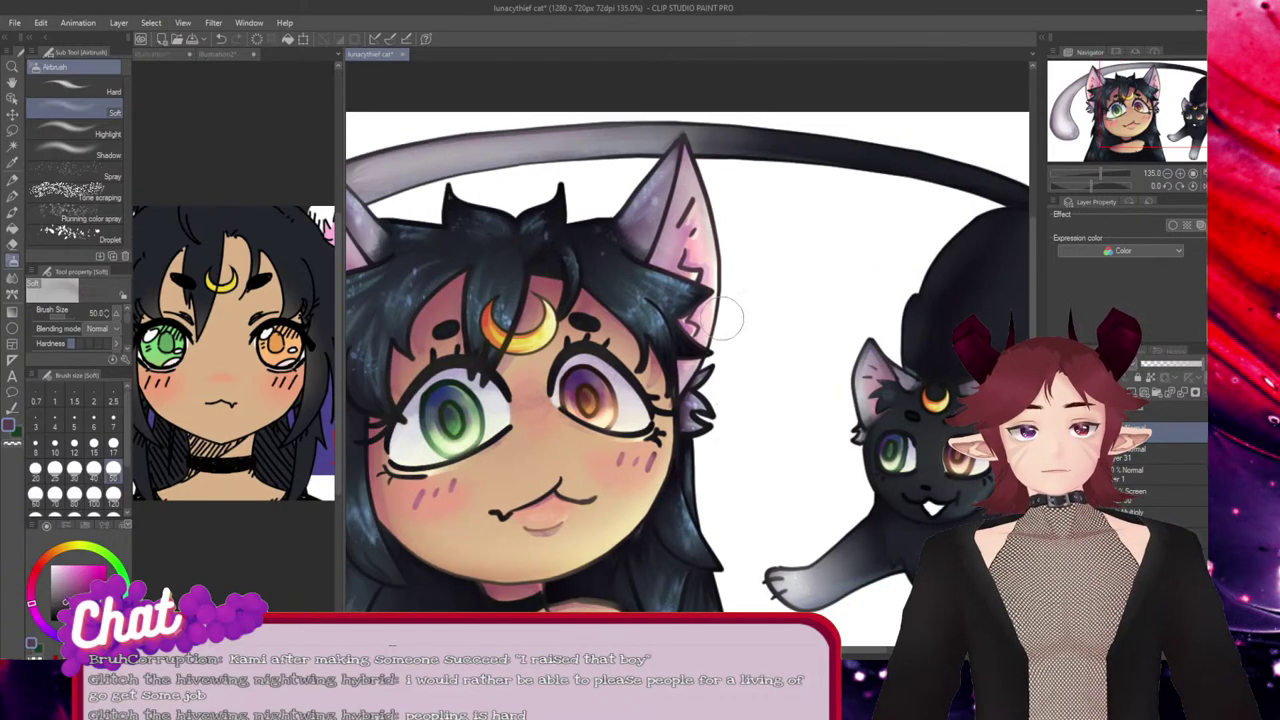
pyautogui.moveTo(854, 651); pyautogui.dragTo(775, 651)
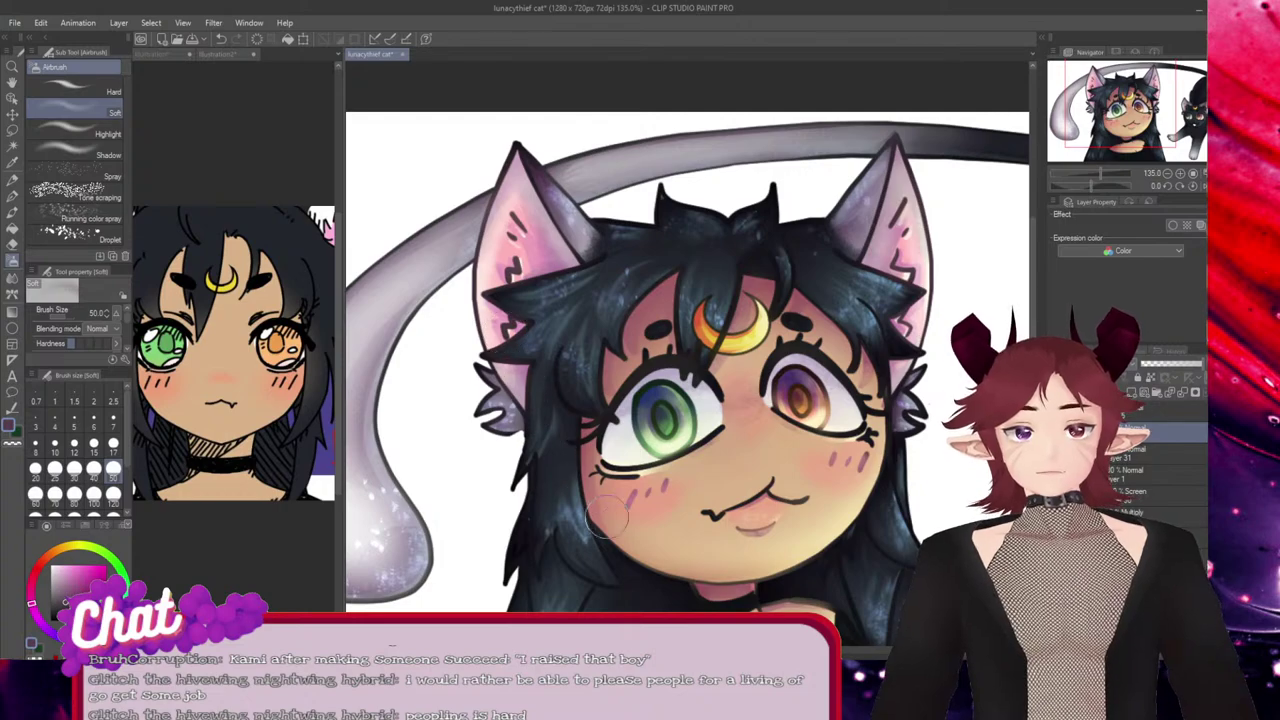
pyautogui.keyDown('alt'); pyautogui.click(729, 562); pyautogui.keyUp('alt')
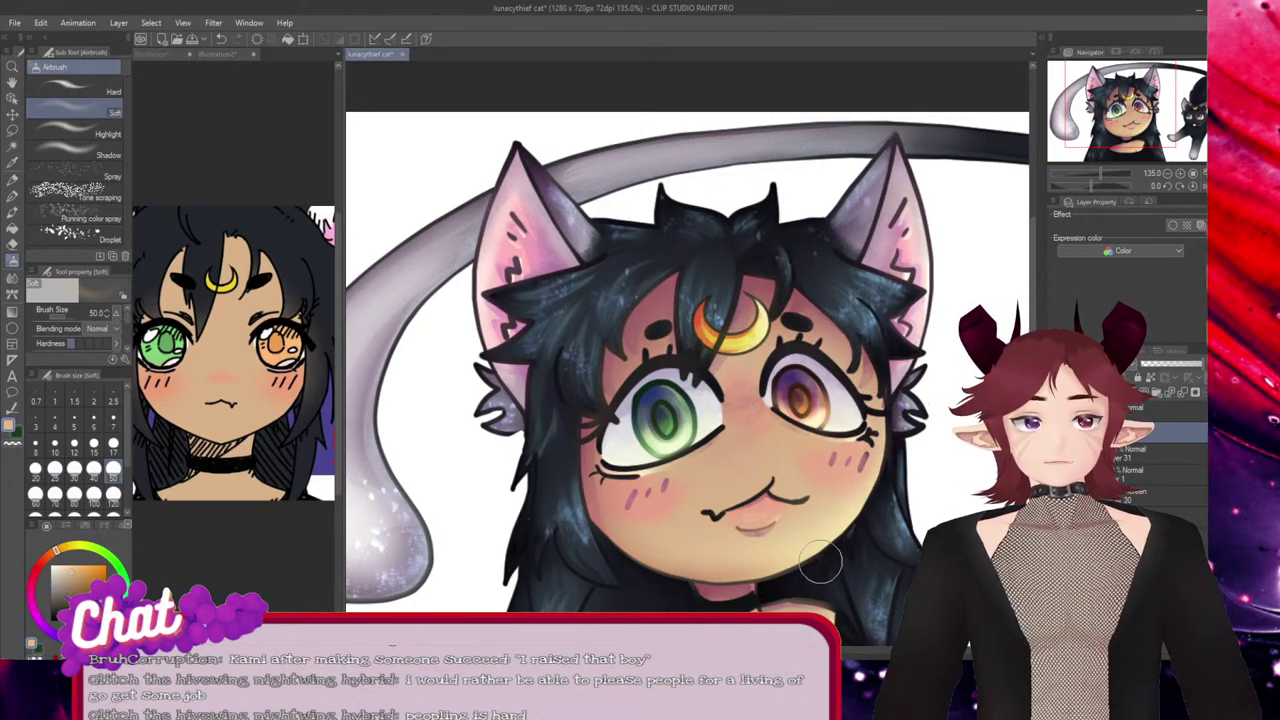
# On another new layer, airbrush skin tone, pink and sampled off-white over the girl's hair, ears and eyes at size 120.
pyautogui.moveTo(905, 405); pyautogui.dragTo(868, 394)
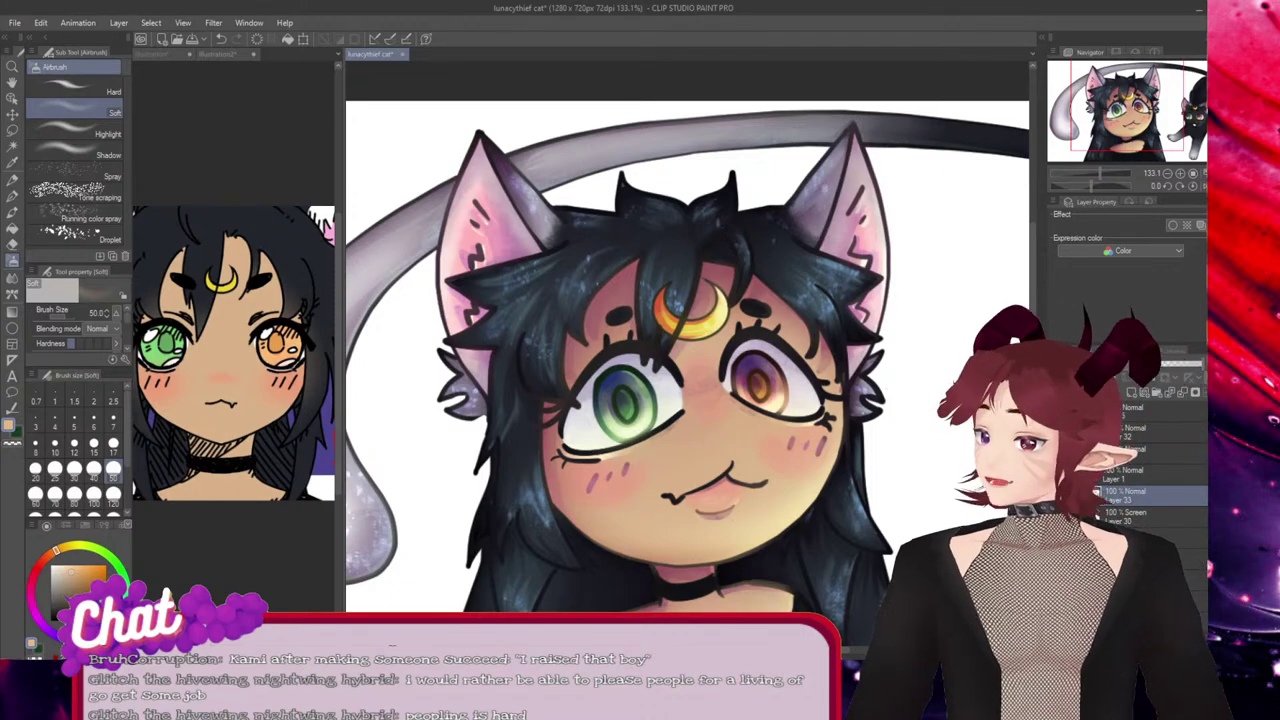
pyautogui.click(113, 497)
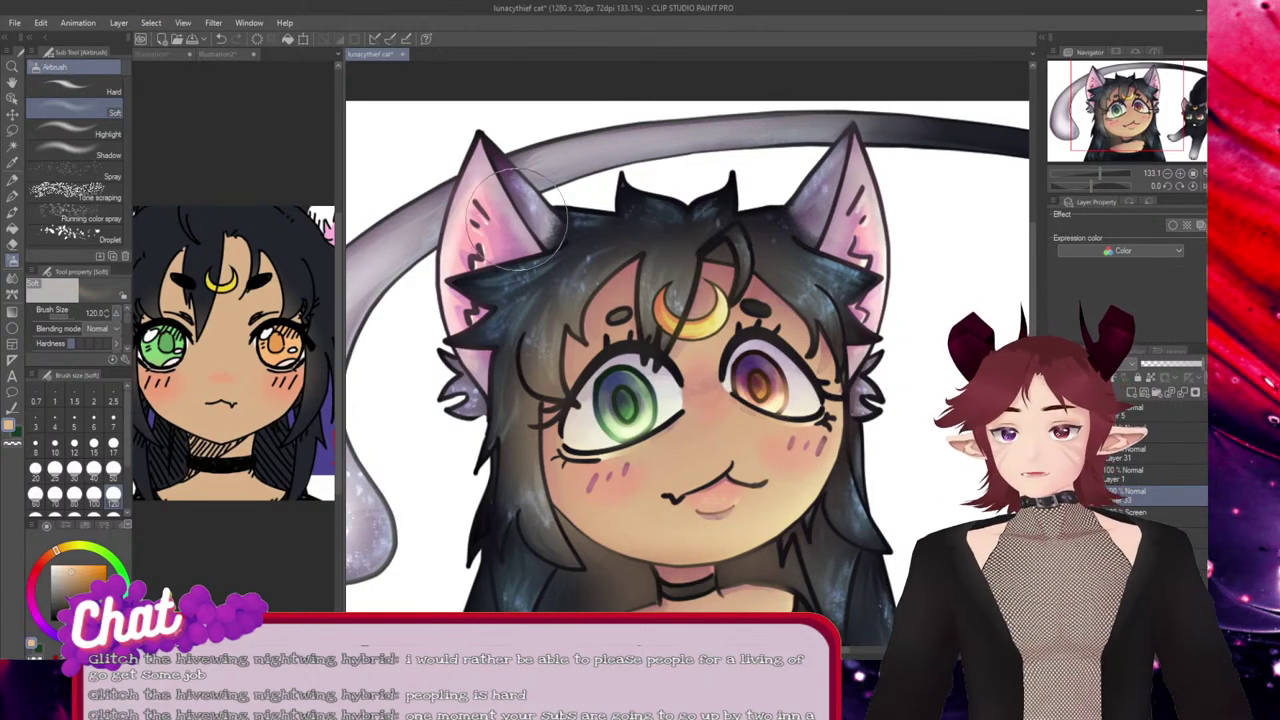
pyautogui.click(31, 585)
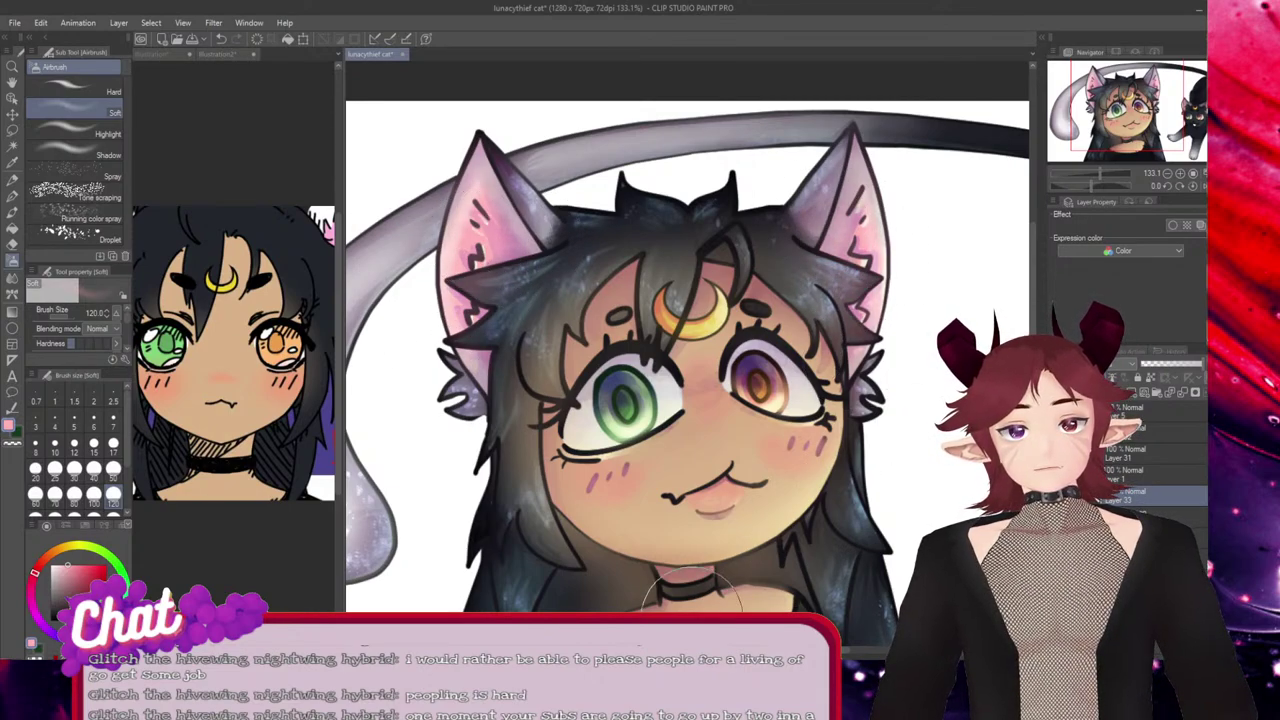
pyautogui.keyDown('alt'); pyautogui.click(600, 443); pyautogui.keyUp('alt')
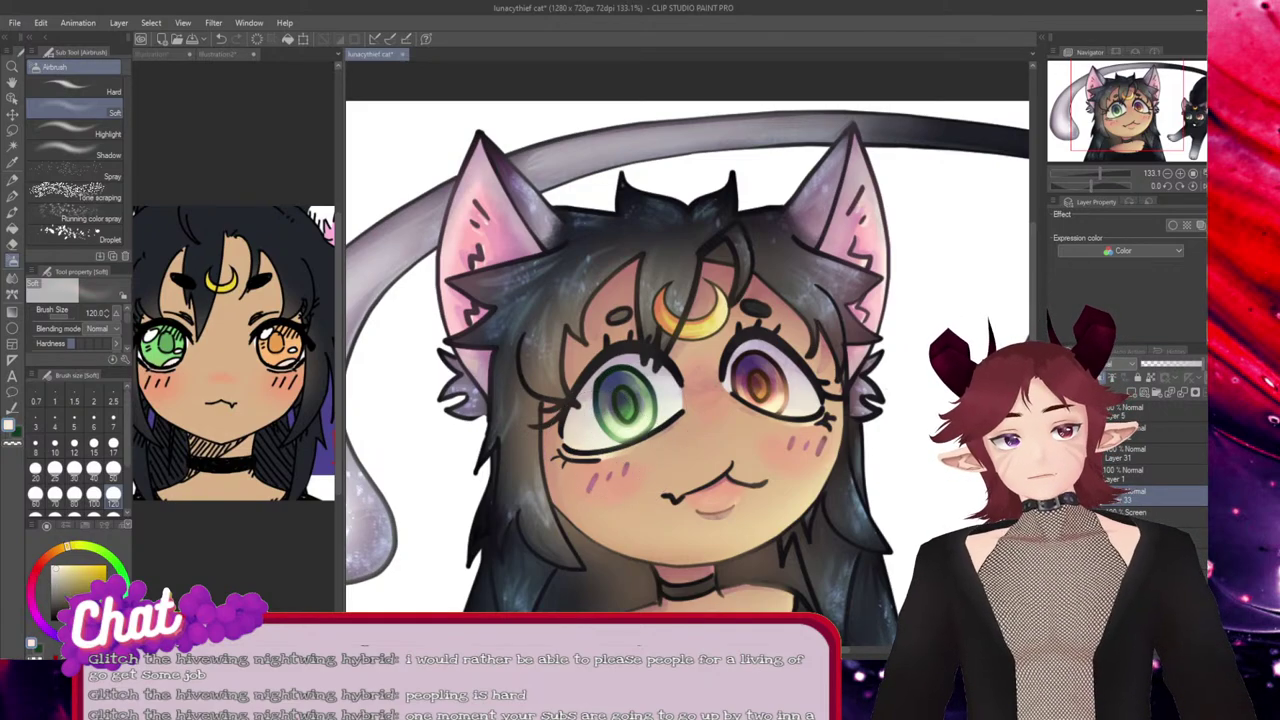
pyautogui.hotkey('ctrl', 'z')
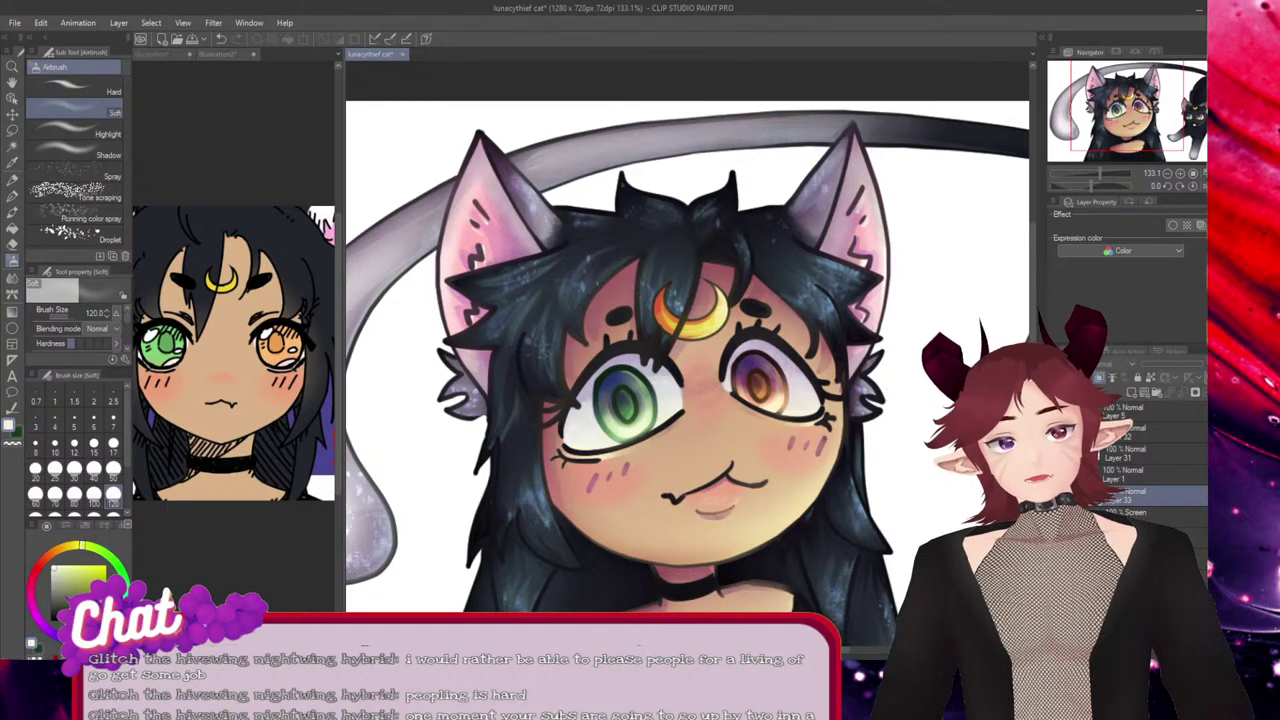
pyautogui.hotkey('ctrl', 'y')
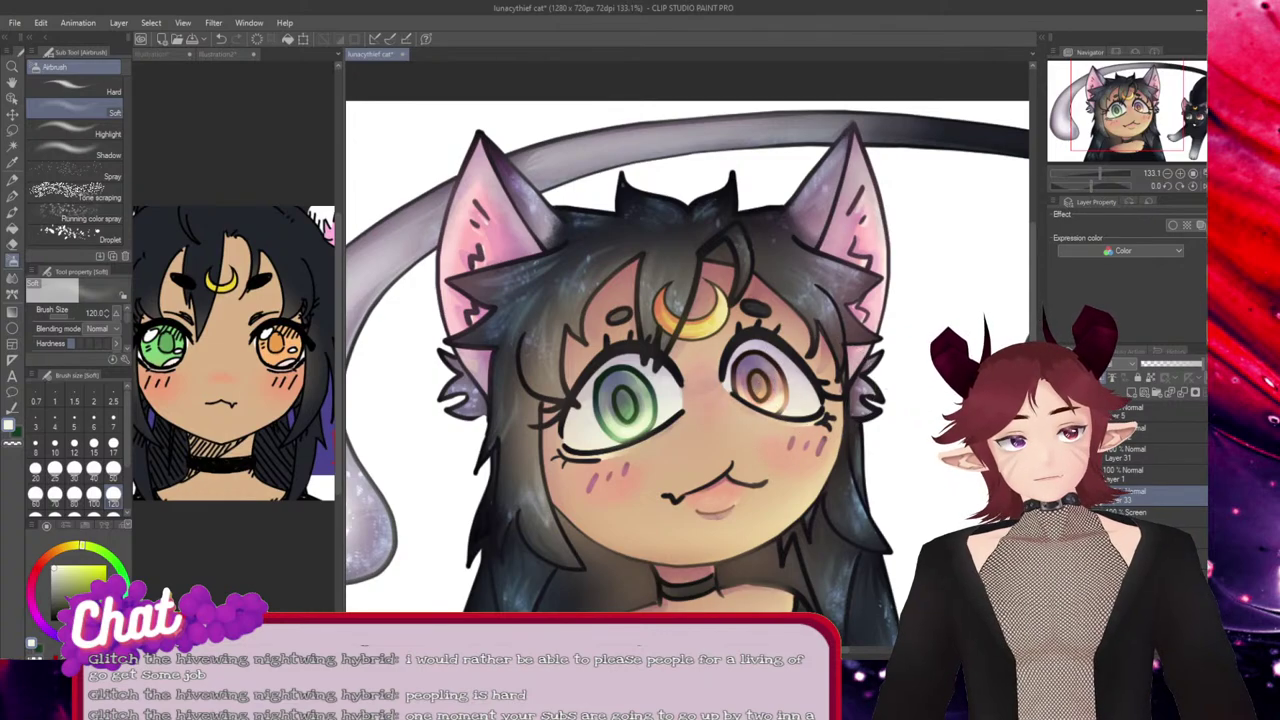
# Airbrush soft pink over the cat's ears and a pale tone over its eyes at size 120.
pyautogui.scroll(-3, 713, 625)
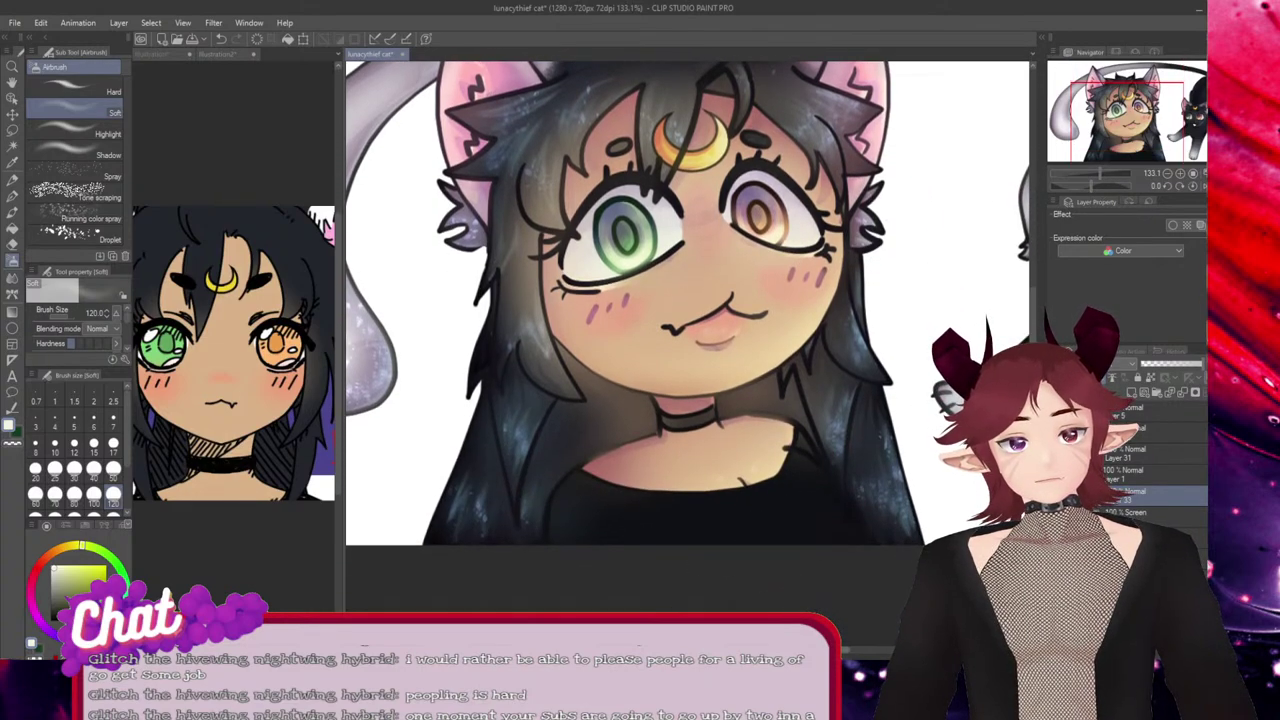
pyautogui.hscroll(5, 688, 303)
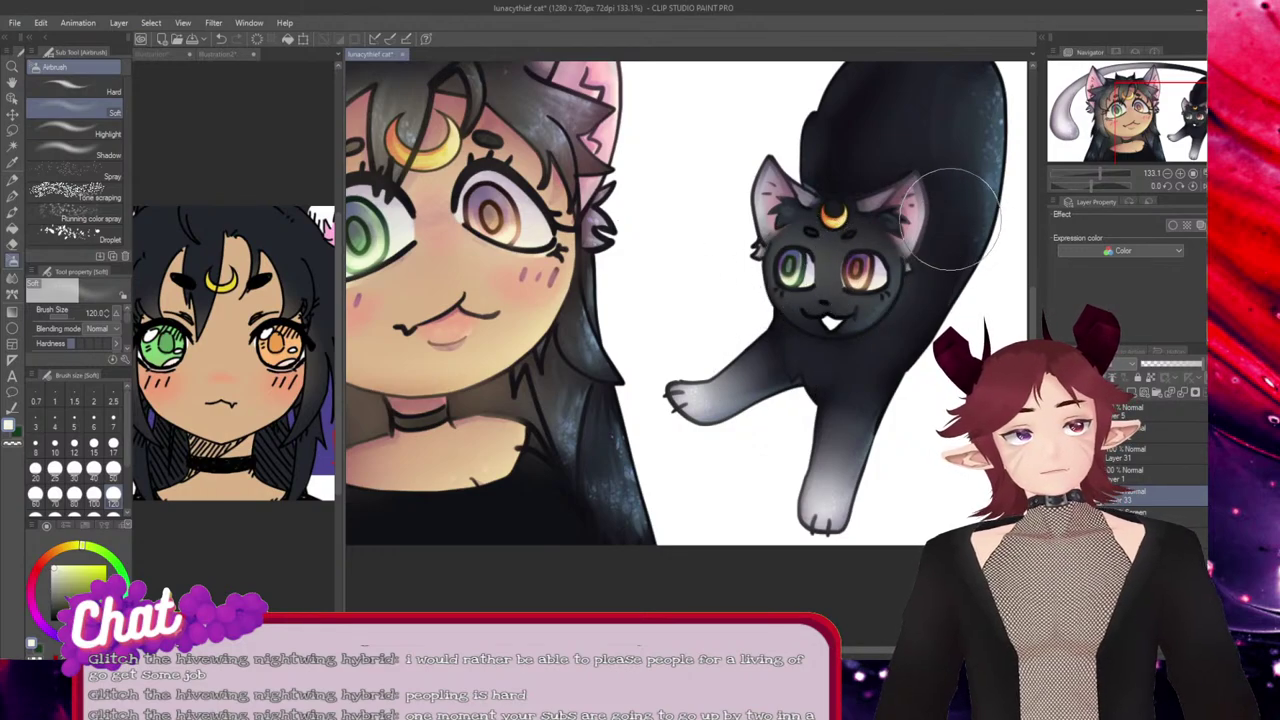
pyautogui.click(32, 605)
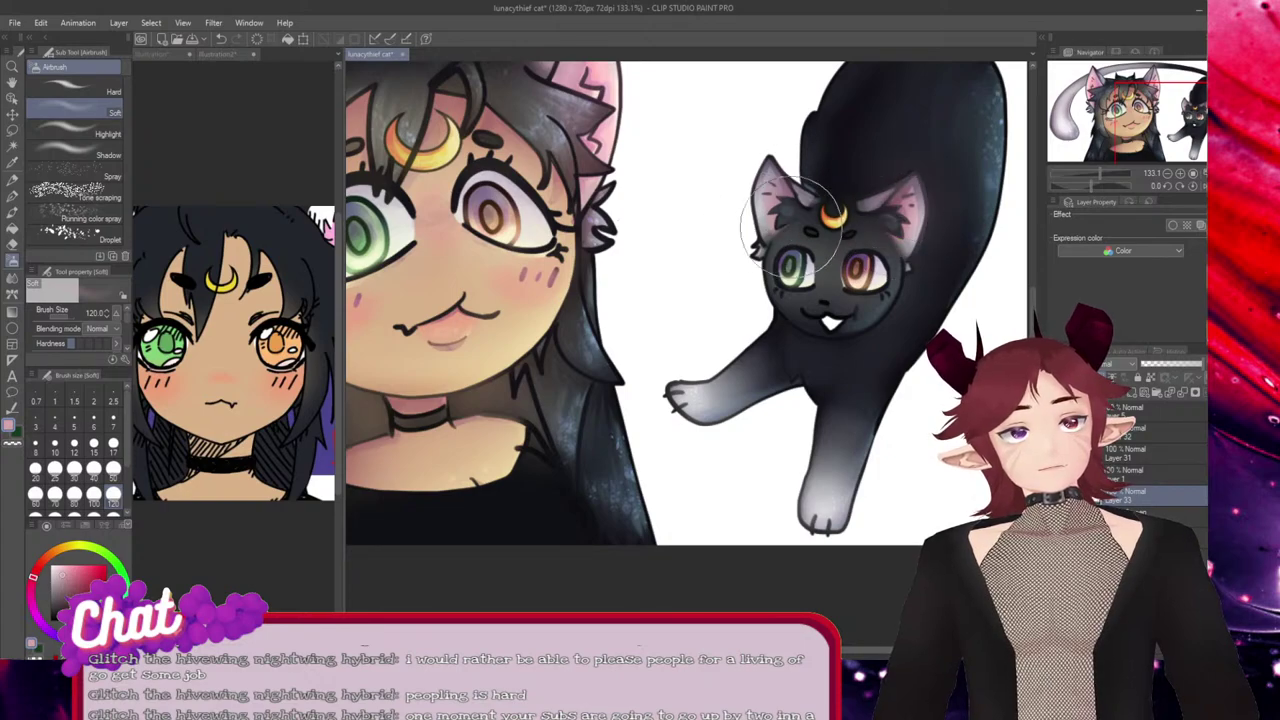
pyautogui.scroll(1, 890, 375)
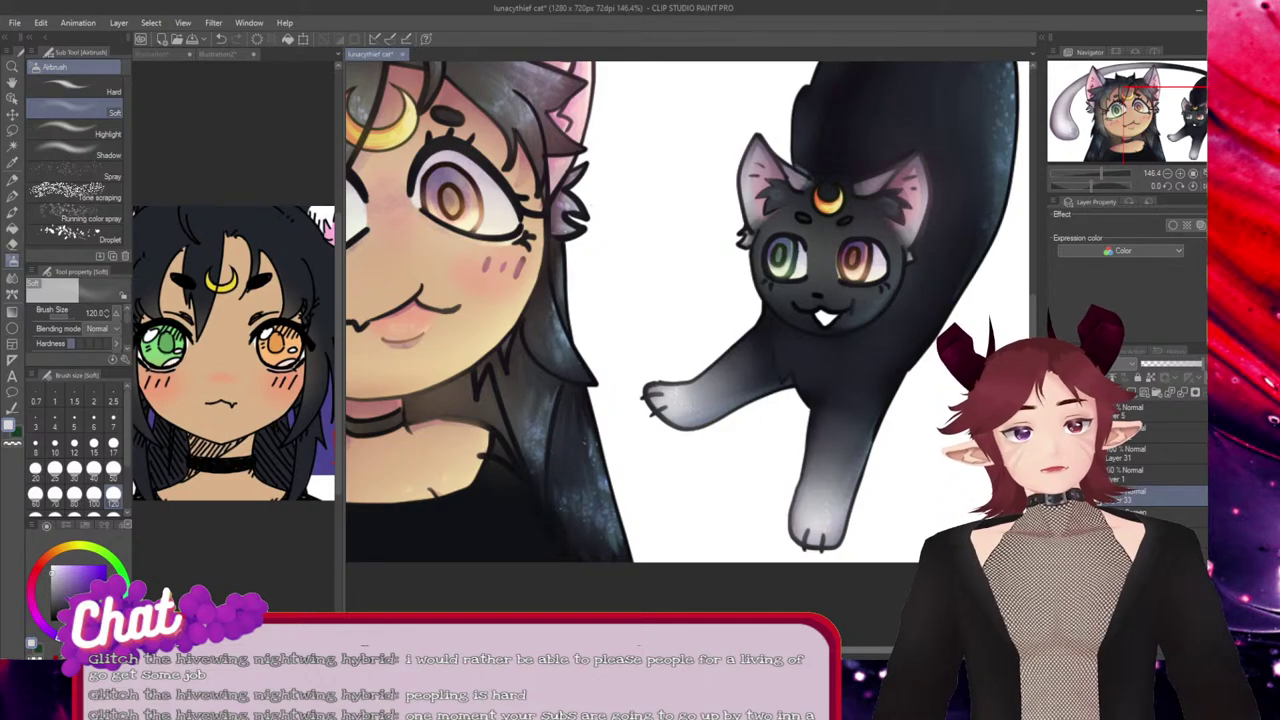
# Sample dark blue from the girl's shirt and airbrush it over her lower hair and the cat's front leg.
pyautogui.moveTo(420, 430); pyautogui.dragTo(846, 433)
pyautogui.keyDown('alt'); pyautogui.click(836, 530); pyautogui.keyUp('alt')
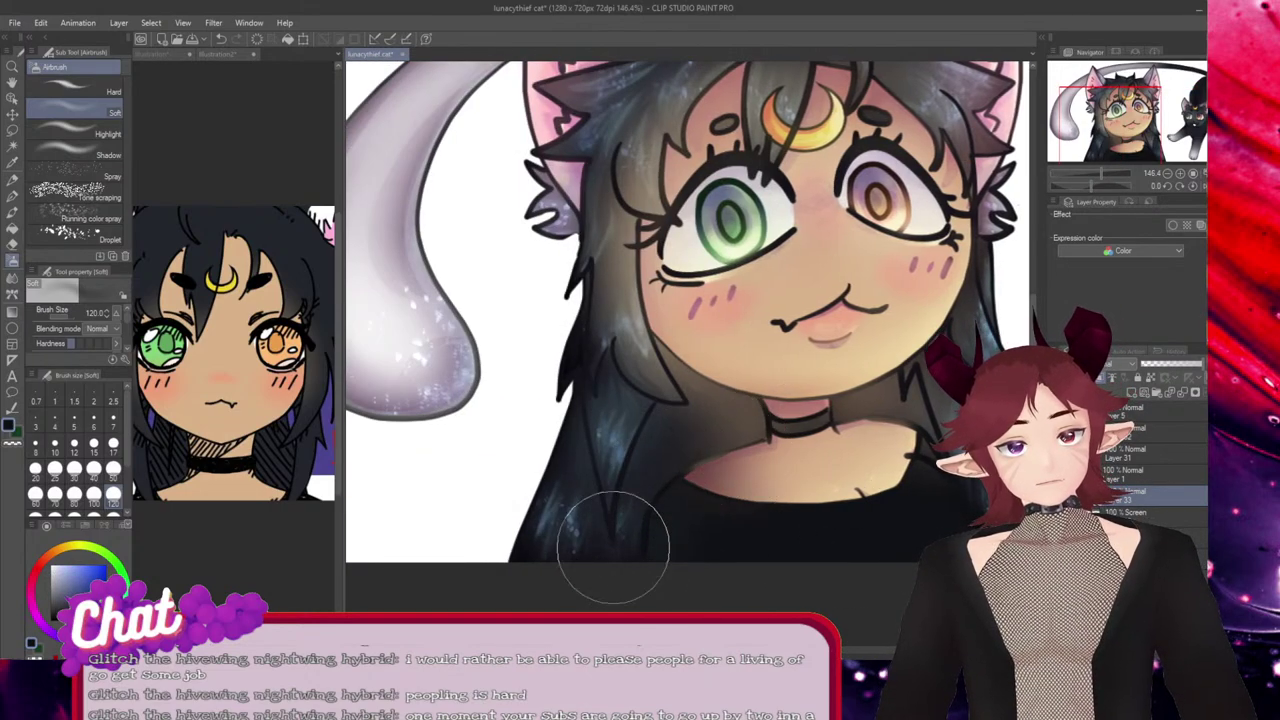
pyautogui.moveTo(940, 366)
pyautogui.mouseDown()
pyautogui.moveTo(888, 393)
pyautogui.moveTo(920, 386)
pyautogui.mouseUp()
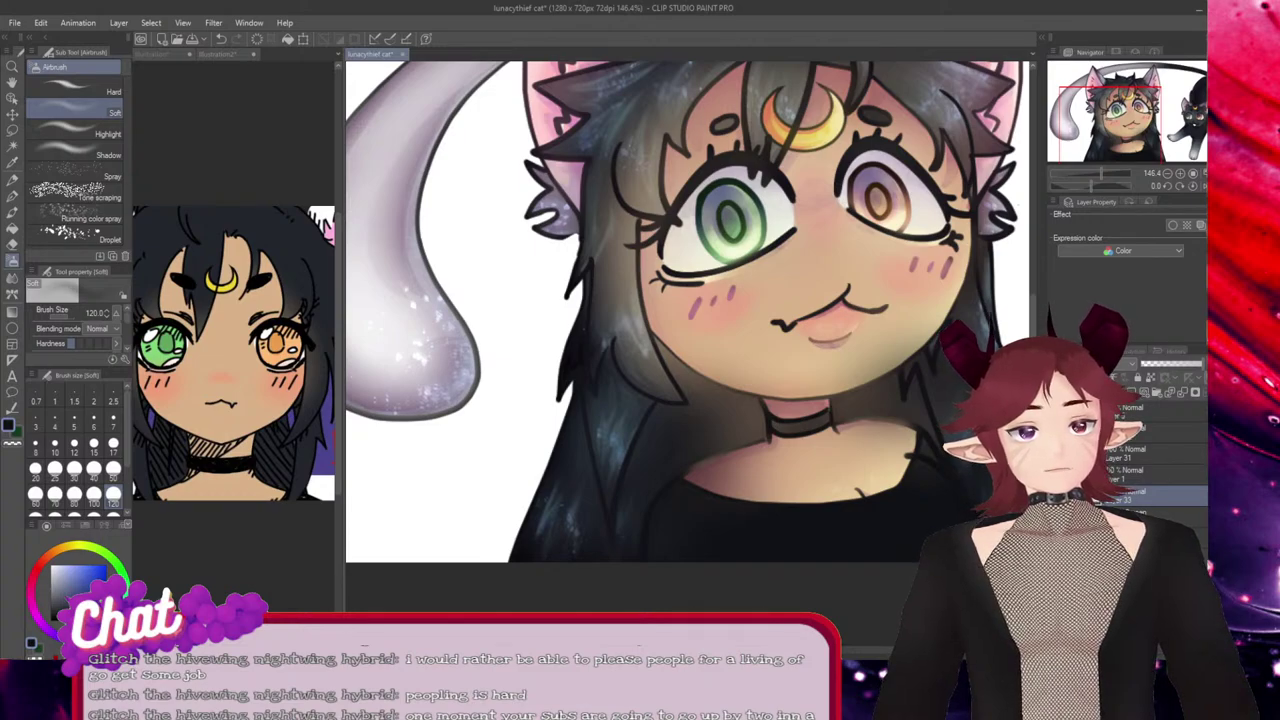
pyautogui.moveTo(730, 650); pyautogui.dragTo(858, 650)
pyautogui.moveTo(808, 411); pyautogui.dragTo(754, 423)
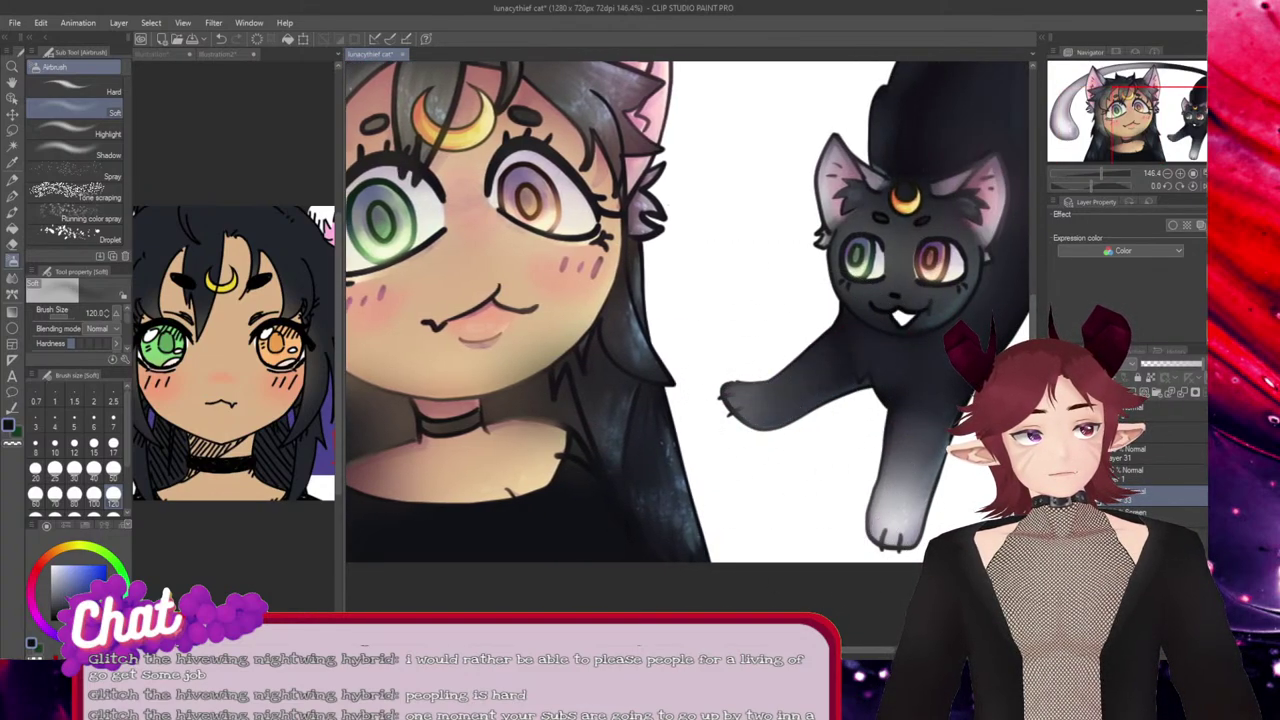
# Lower the opacity of the airbrushed glow layer and check its effect across the whole drawing.
pyautogui.scroll(3, 800, 300)
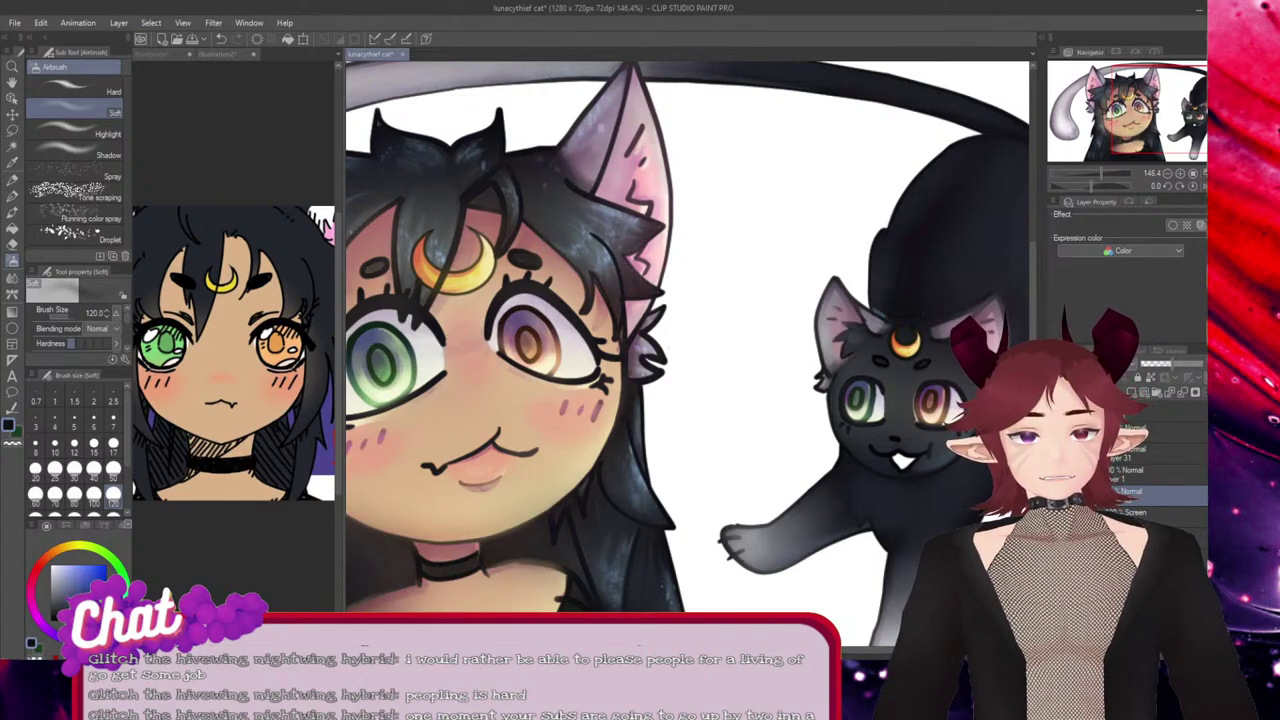
pyautogui.scroll(-4, 674, 366)
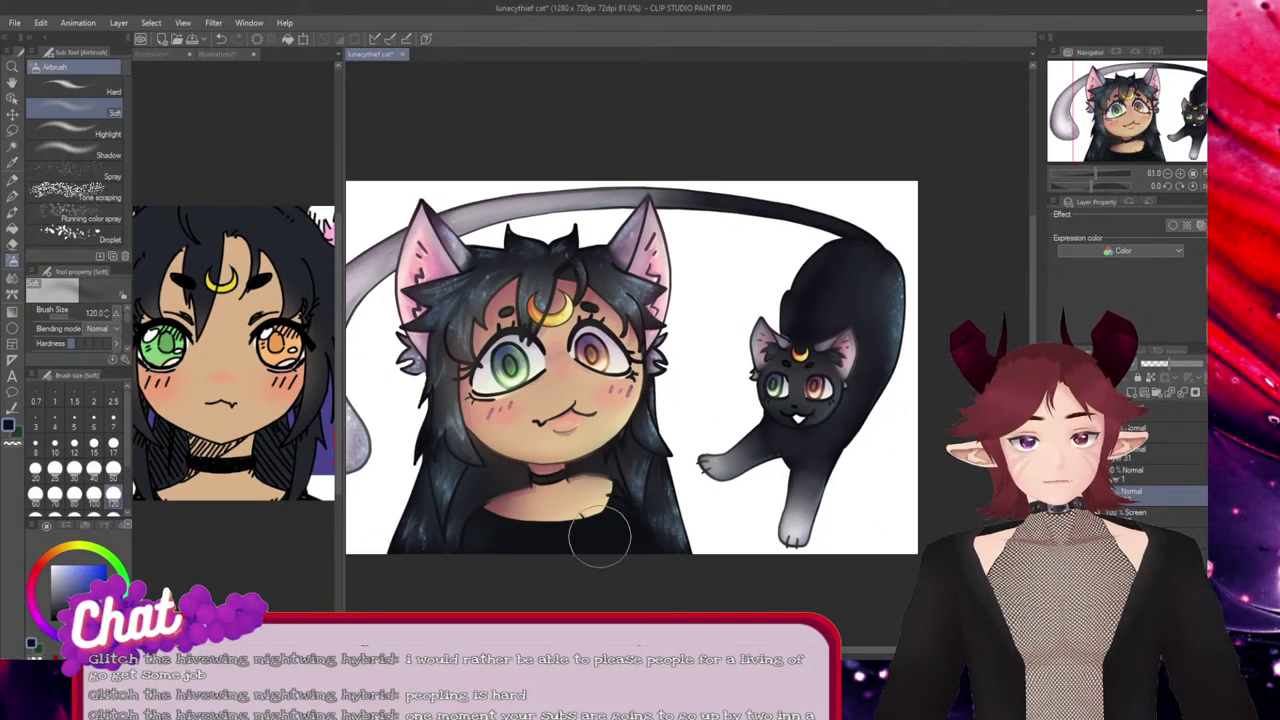
pyautogui.scroll(3, 600, 523)
pyautogui.moveTo(775, 649); pyautogui.dragTo(719, 649)
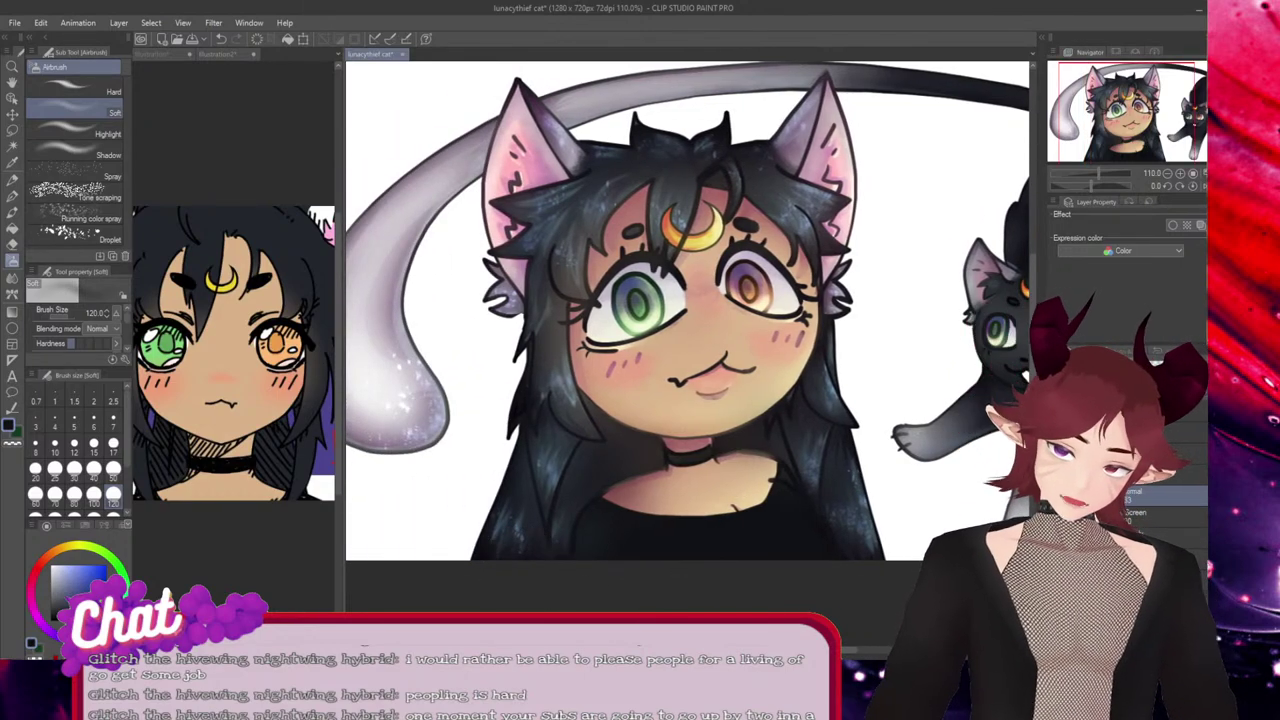
# Thin out the airbrushed haze over the characters with the Soft eraser at size 120 and save the drawing.
pyautogui.press('e')
pyautogui.click(75, 112)
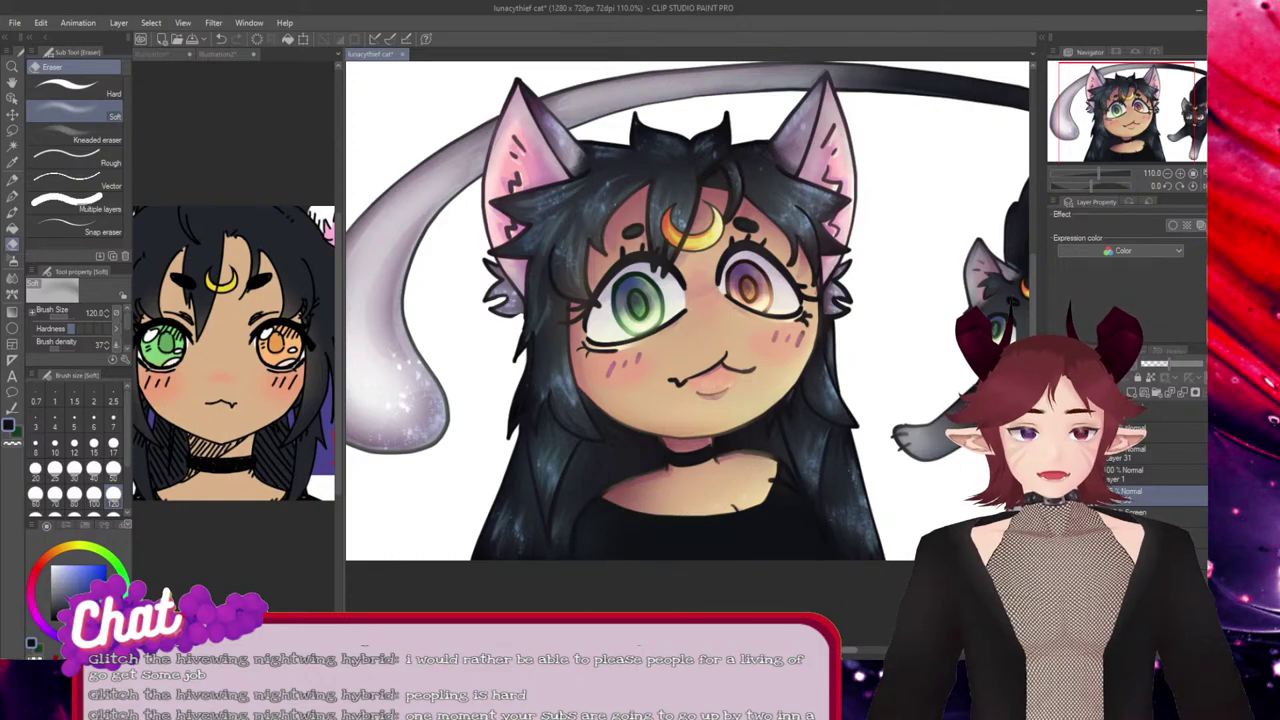
pyautogui.moveTo(720, 649); pyautogui.dragTo(780, 649)
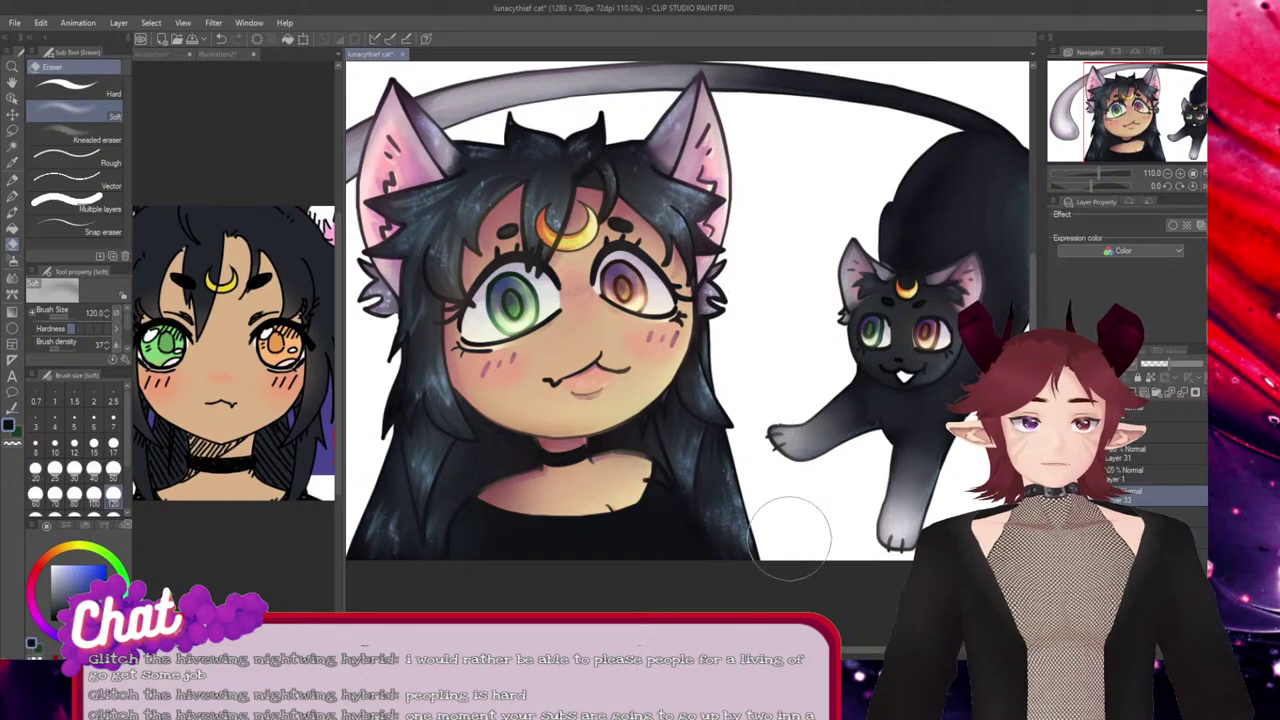
pyautogui.moveTo(680, 649); pyautogui.dragTo(640, 649)
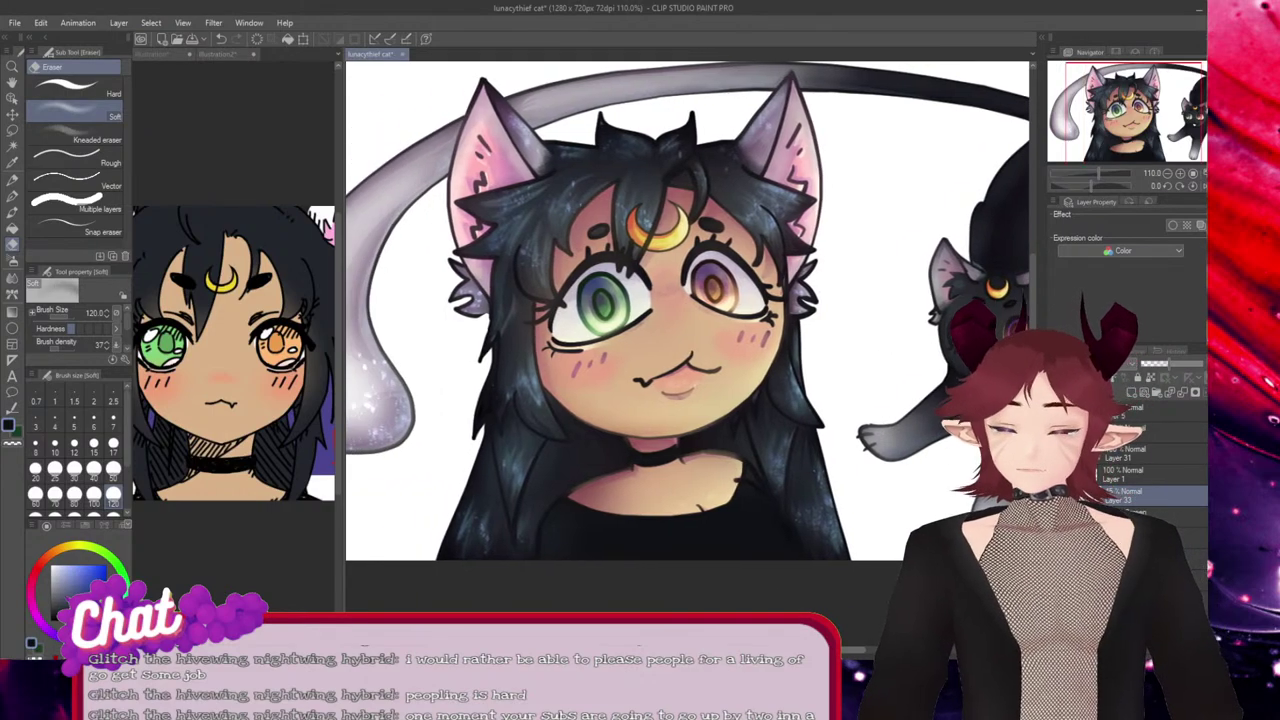
pyautogui.hotkey('ctrl', 's')
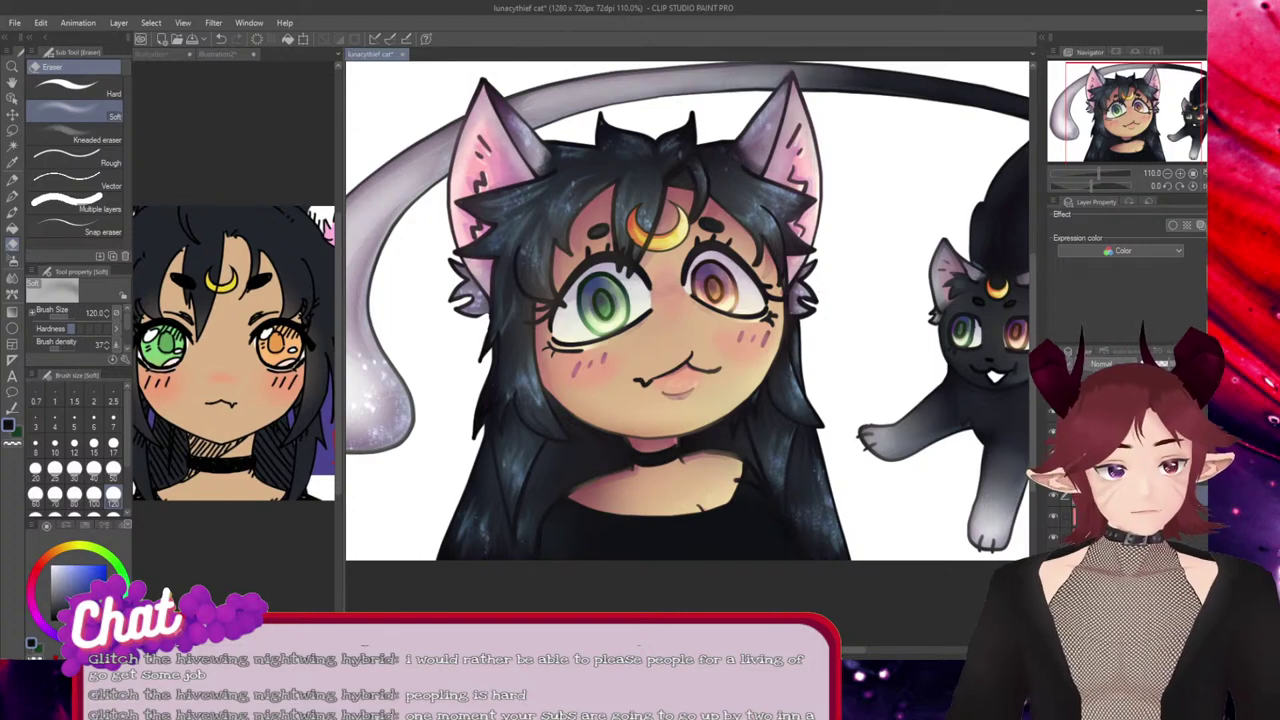
# Sample orange-red from the girl's crescent moon and tint the moon's outline with the Soft airbrush at size 17.
pyautogui.scroll(4, 760, 310)
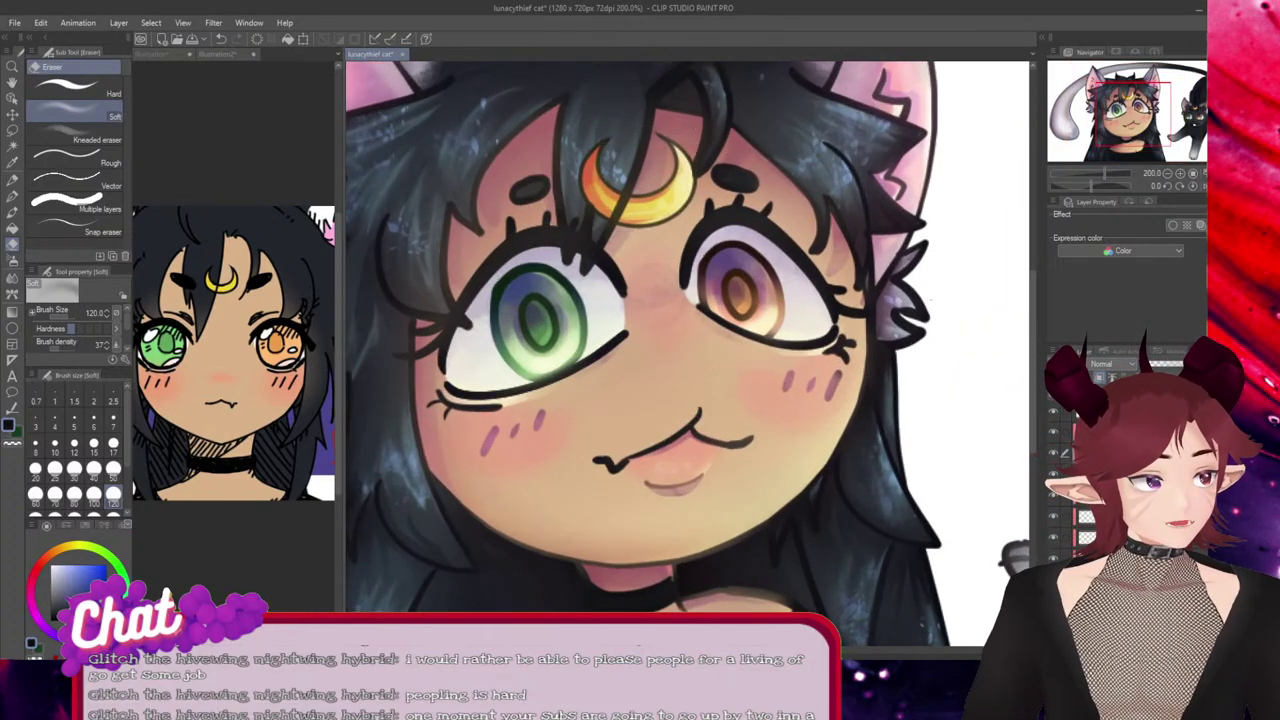
pyautogui.scroll(4, 968, 292)
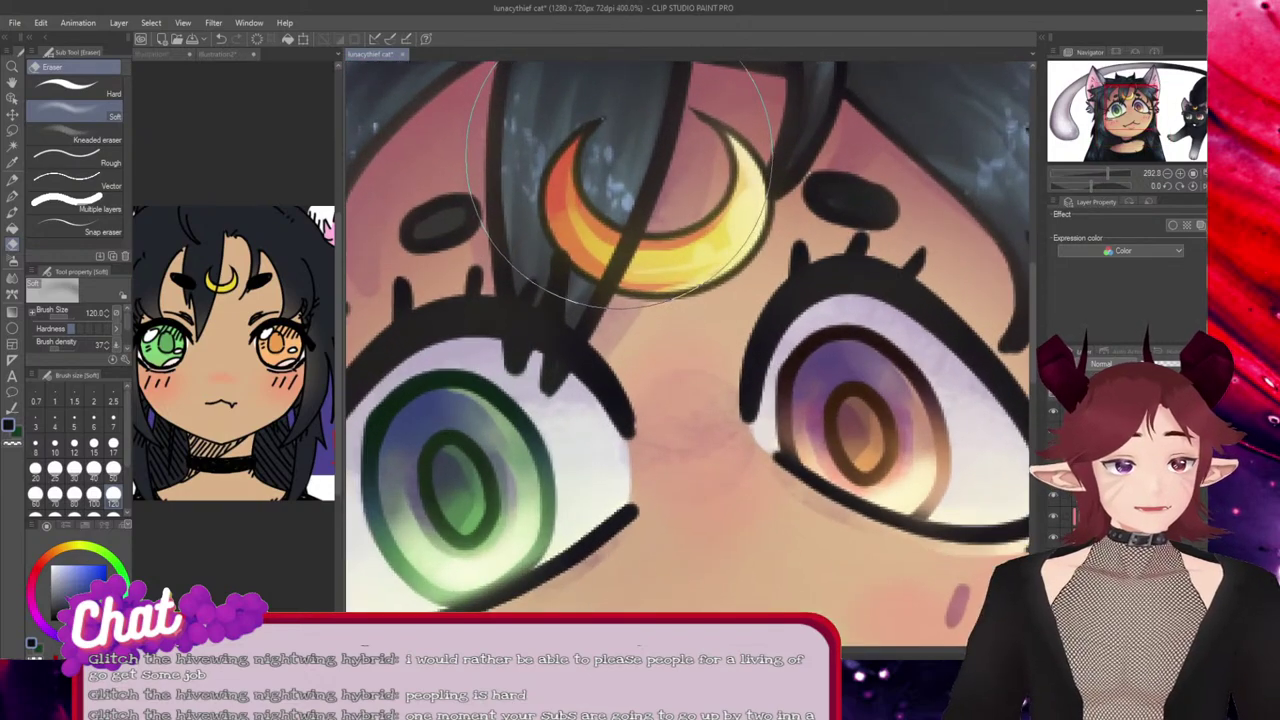
pyautogui.keyDown('alt'); pyautogui.click(558, 188); pyautogui.keyUp('alt')
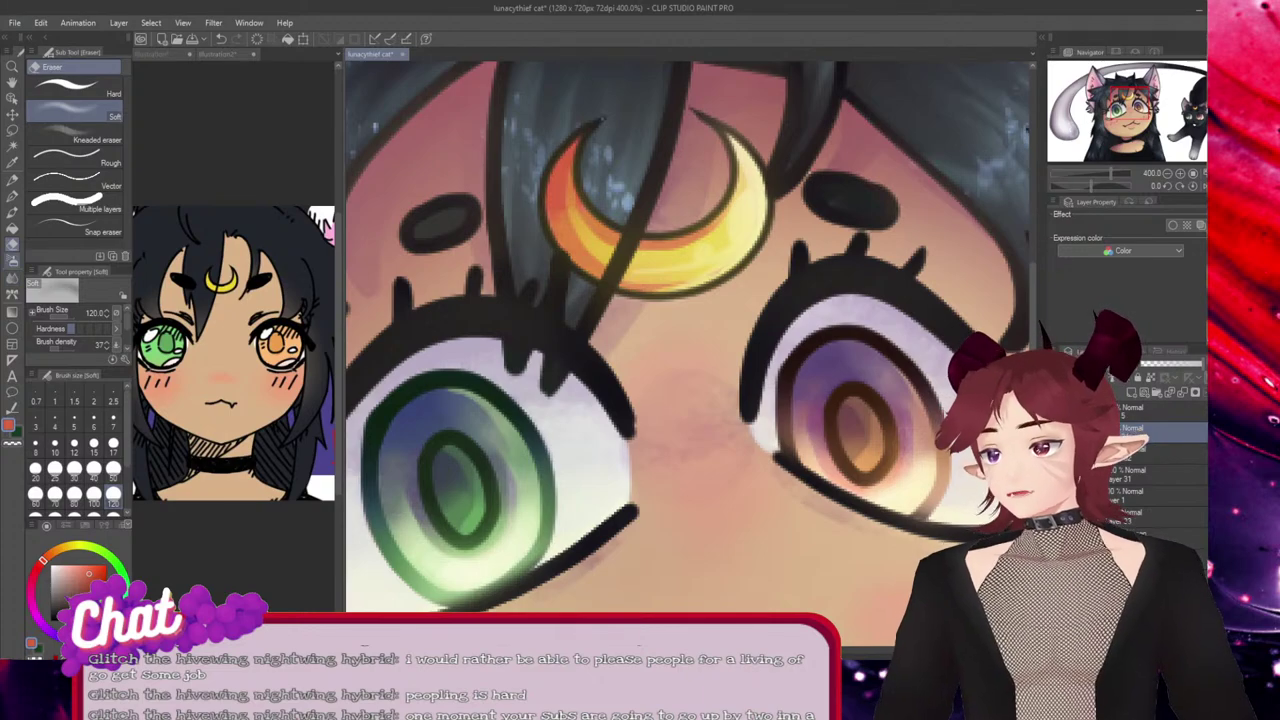
pyautogui.press('b')
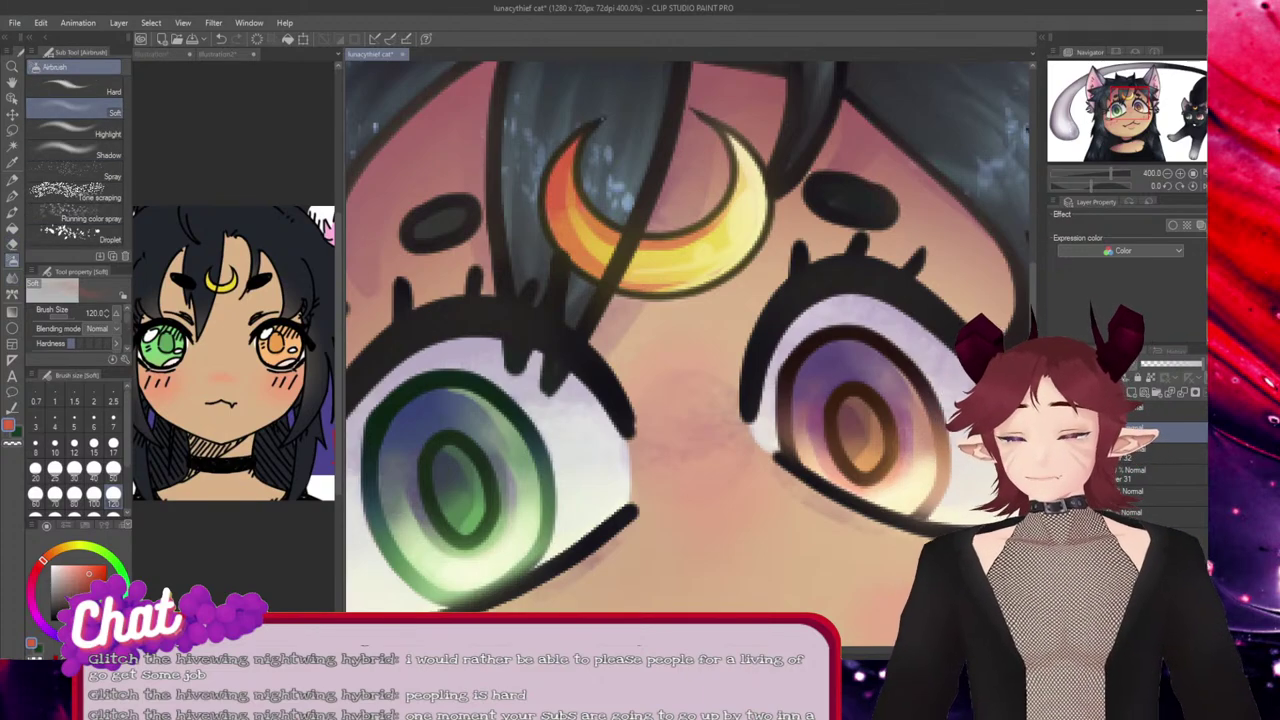
pyautogui.click(113, 474)
pyautogui.click(113, 446)
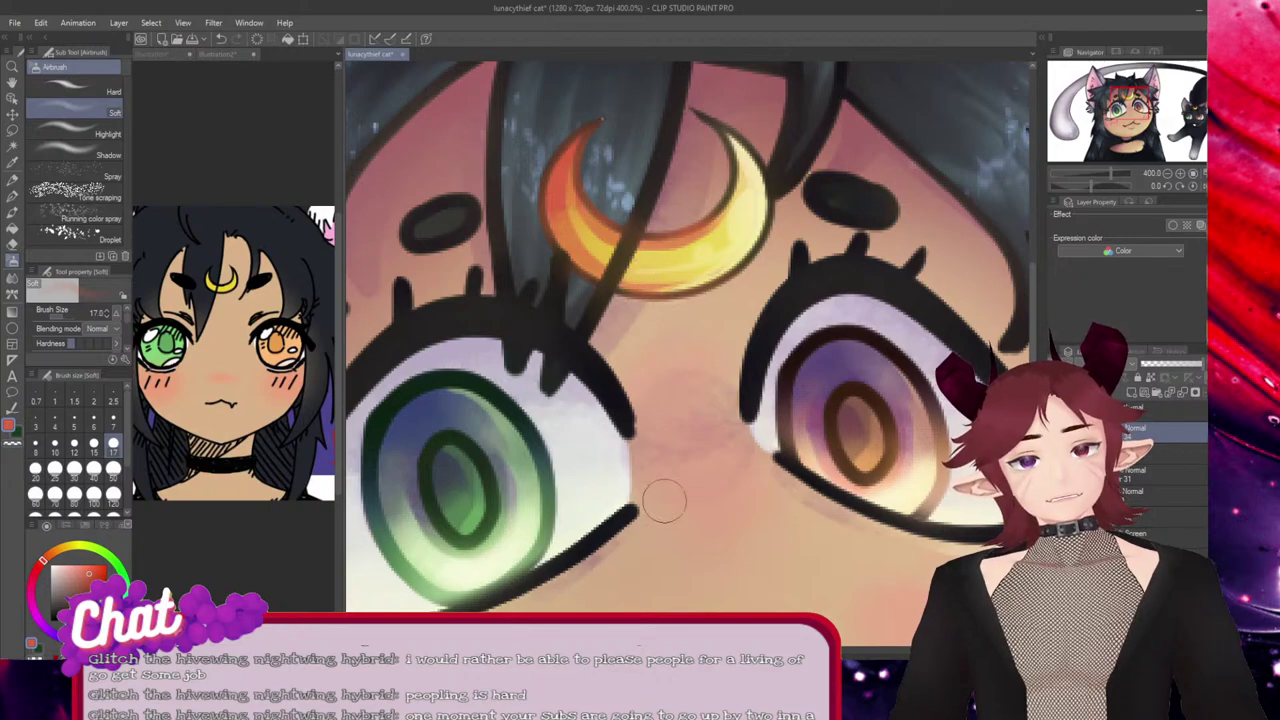
# Airbrush orange-red along the cat's moon outline, and deepen the reddish side of both moons' outlines with dark red.
pyautogui.moveTo(1129, 104); pyautogui.dragTo(1197, 104)
pyautogui.moveTo(684, 389); pyautogui.dragTo(697, 440)
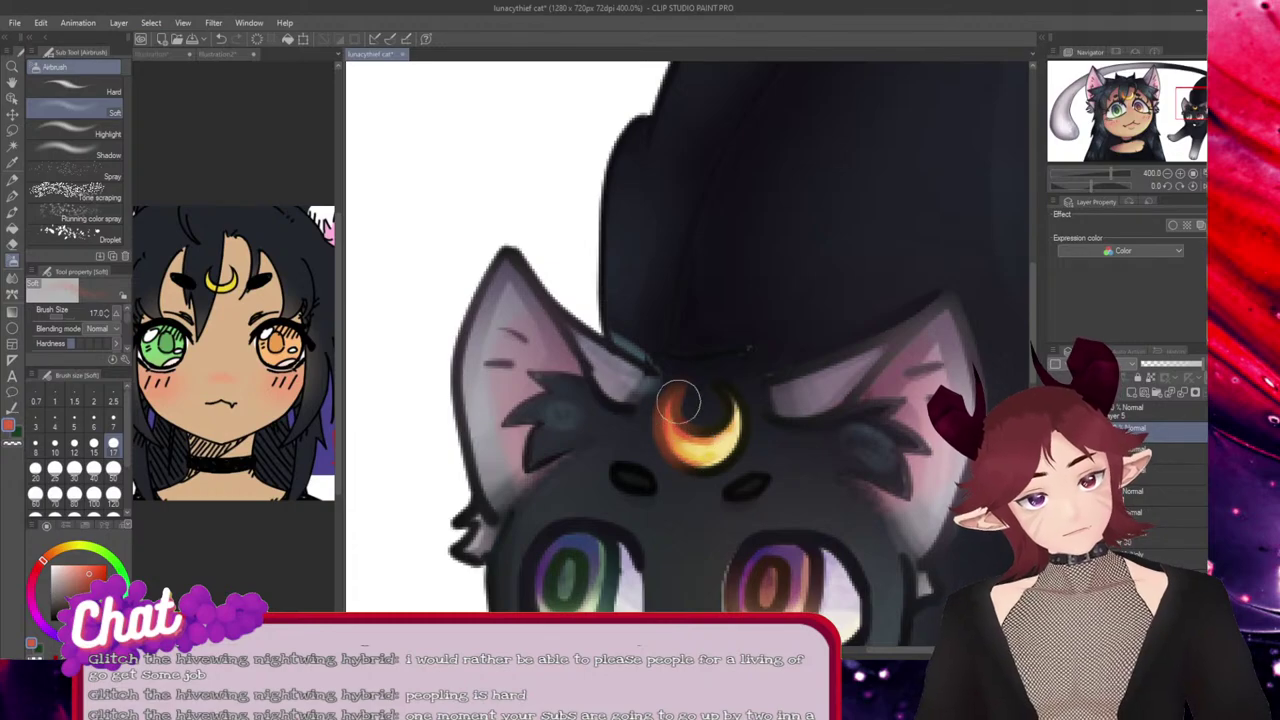
pyautogui.moveTo(672, 385)
pyautogui.mouseDown()
pyautogui.moveTo(657, 415)
pyautogui.moveTo(669, 453)
pyautogui.mouseUp()
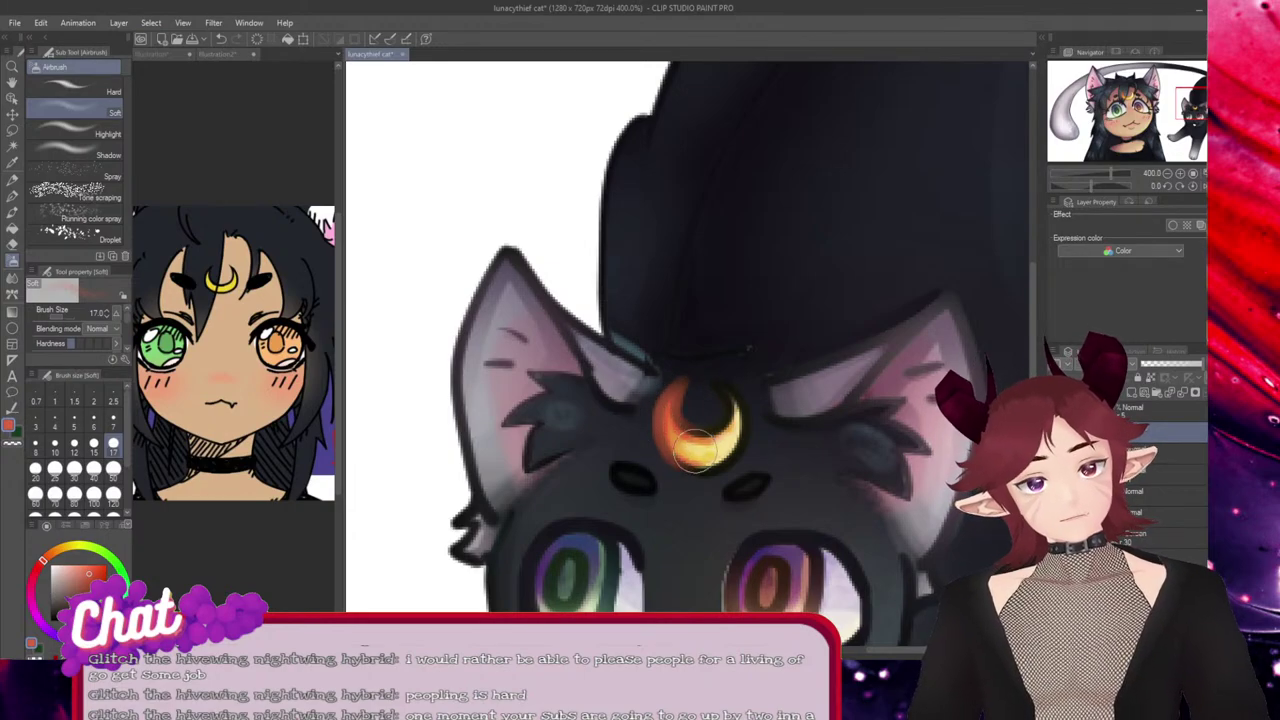
pyautogui.moveTo(1195, 104); pyautogui.dragTo(1126, 103)
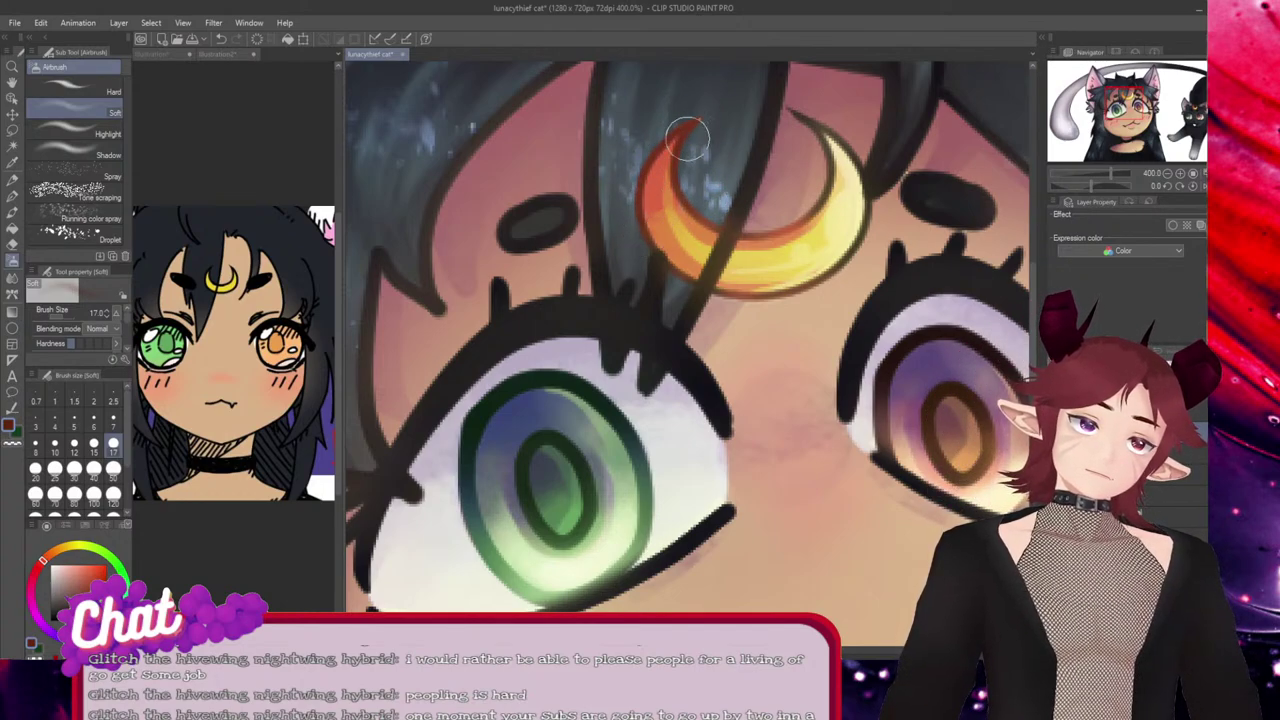
pyautogui.moveTo(1127, 105); pyautogui.dragTo(1189, 103)
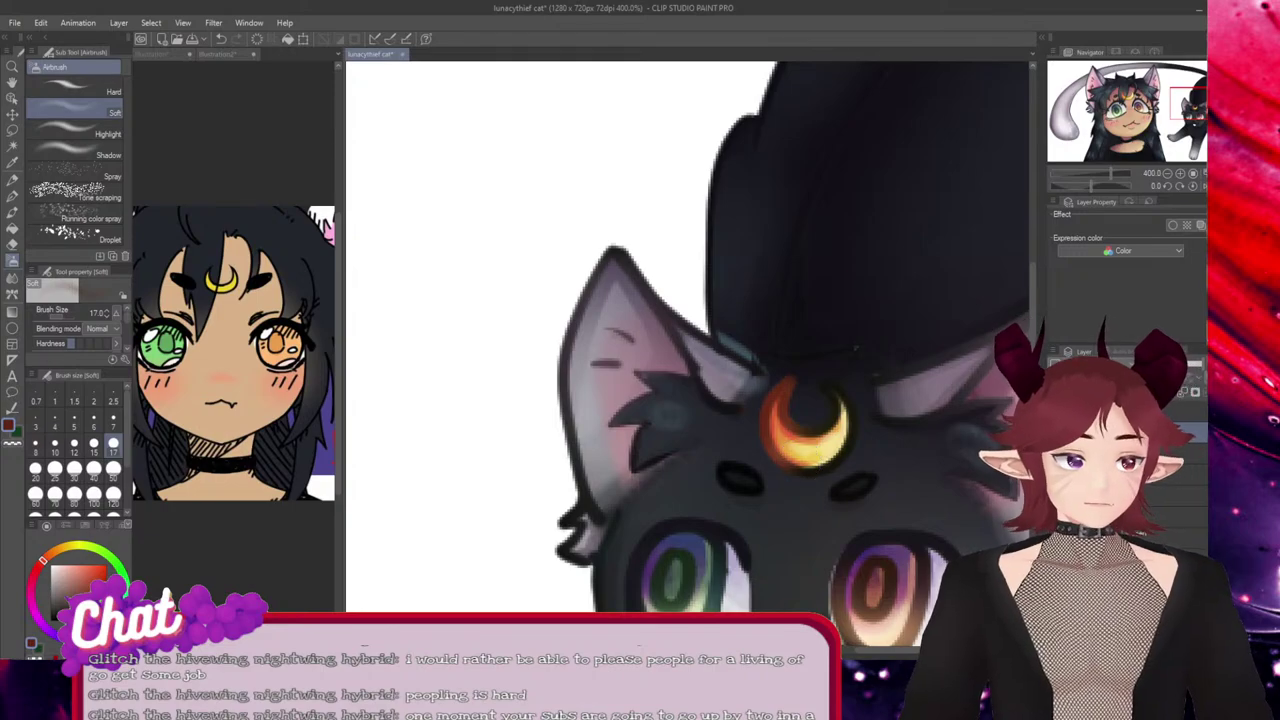
# Sample yellow from the girl's crescent moon and airbrush it over the yellow-side outlines of both moons.
pyautogui.hscroll(-10, 948, 147)
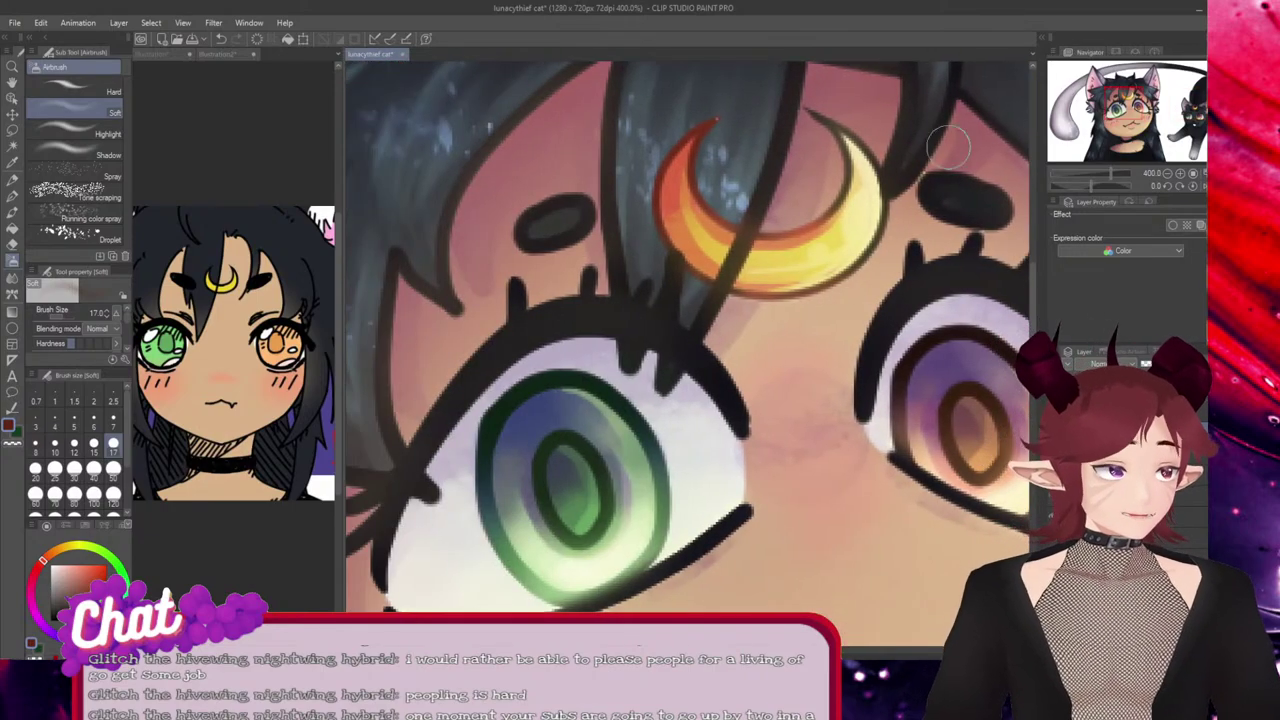
pyautogui.keyDown('alt'); pyautogui.click(832, 240); pyautogui.keyUp('alt')
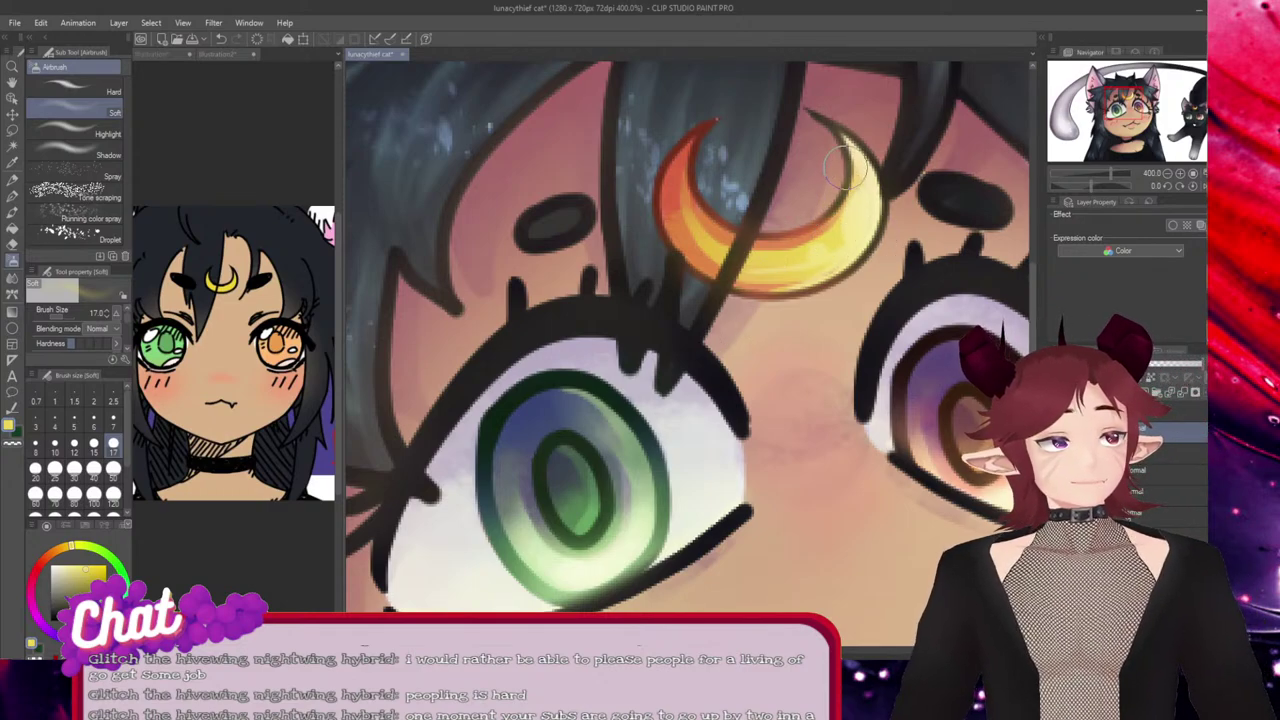
pyautogui.moveTo(843, 170)
pyautogui.mouseDown()
pyautogui.moveTo(817, 219)
pyautogui.moveTo(839, 124)
pyautogui.moveTo(842, 170)
pyautogui.moveTo(813, 98)
pyautogui.moveTo(830, 194)
pyautogui.moveTo(835, 141)
pyautogui.moveTo(862, 172)
pyautogui.moveTo(863, 152)
pyautogui.moveTo(880, 208)
pyautogui.mouseUp()
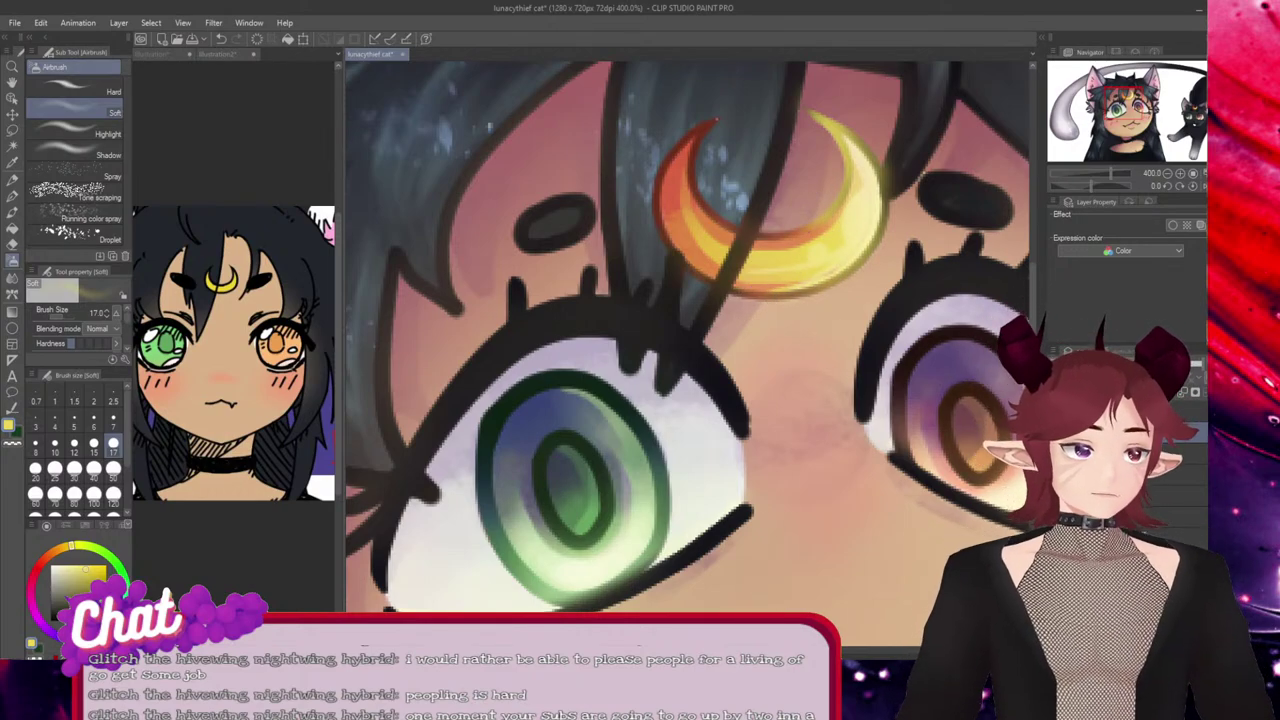
pyautogui.moveTo(1128, 103); pyautogui.dragTo(1192, 103)
pyautogui.moveTo(840, 447)
pyautogui.mouseDown()
pyautogui.moveTo(857, 395)
pyautogui.moveTo(833, 475)
pyautogui.mouseUp()
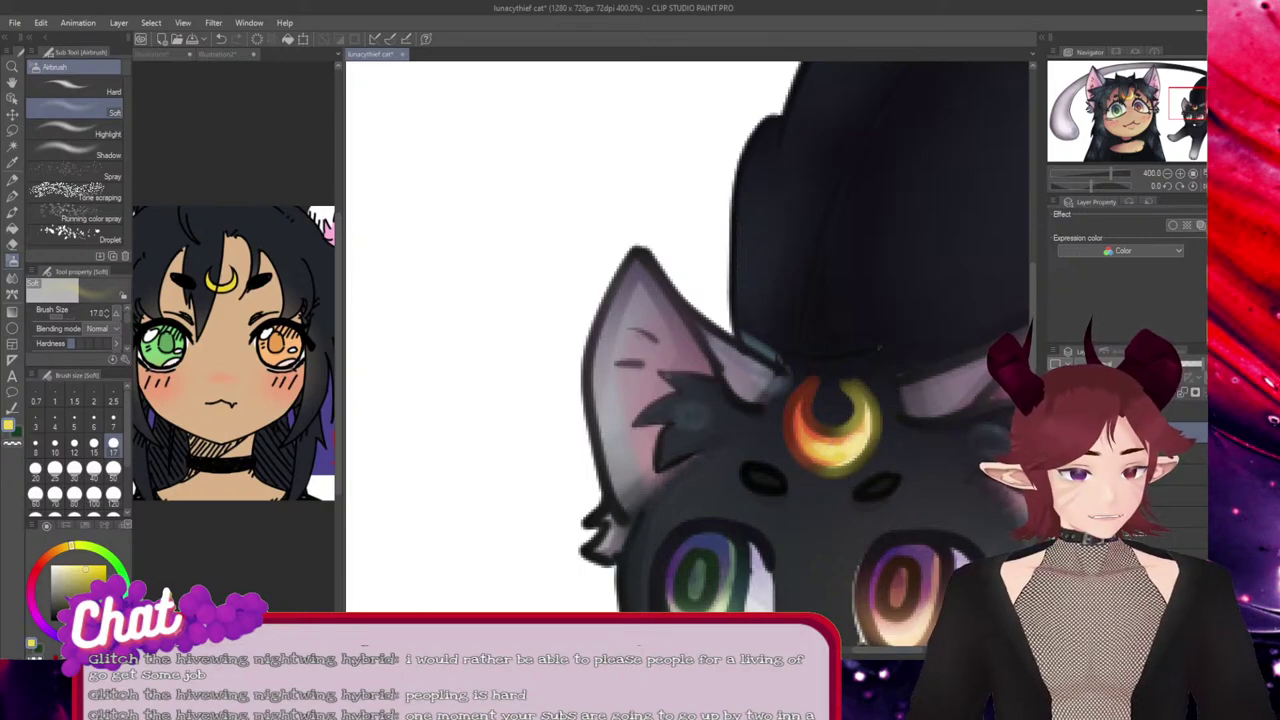
# Airbrush a duller olive yellow along the yellow-side outlines of both moons and undo the last excess stroke.
pyautogui.click(88, 596)
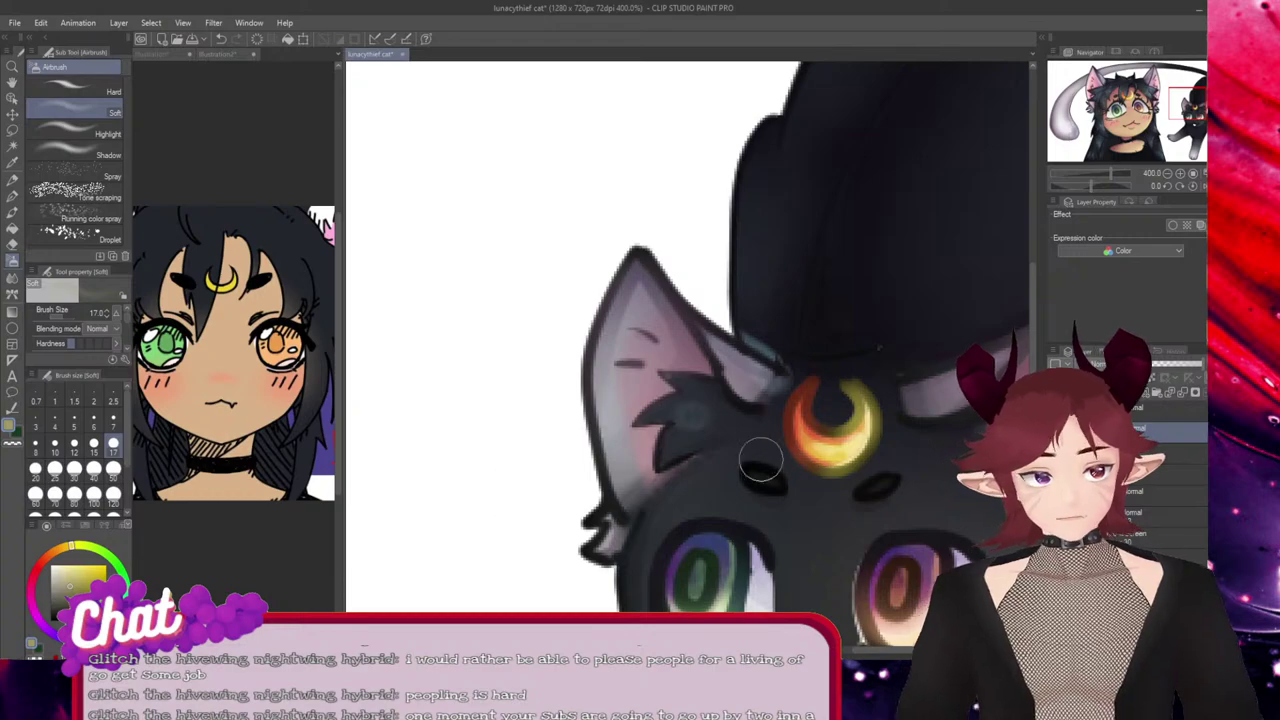
pyautogui.moveTo(860, 405)
pyautogui.mouseDown()
pyautogui.moveTo(846, 389)
pyautogui.moveTo(859, 455)
pyautogui.moveTo(838, 475)
pyautogui.moveTo(848, 454)
pyautogui.mouseUp()
pyautogui.moveTo(880, 650); pyautogui.dragTo(775, 650)
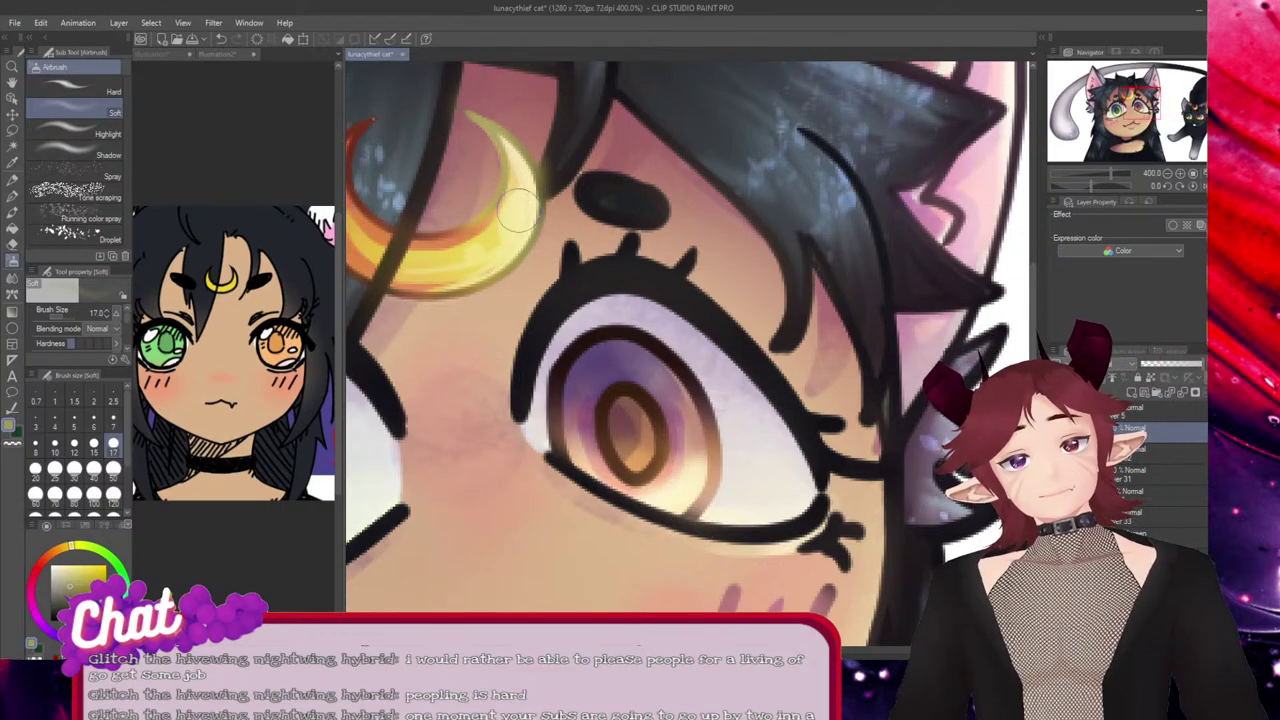
pyautogui.moveTo(705, 650); pyautogui.dragTo(690, 650)
pyautogui.moveTo(755, 566); pyautogui.dragTo(909, 566)
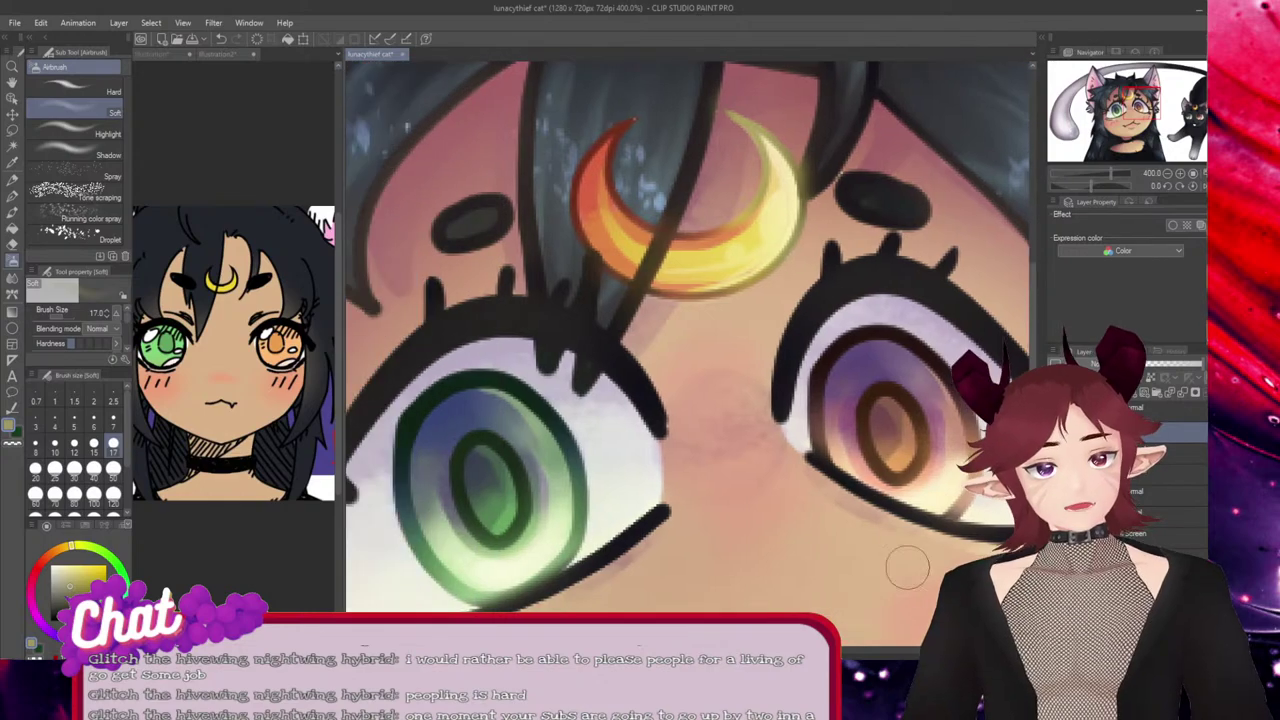
pyautogui.hotkey('ctrl', 'z')
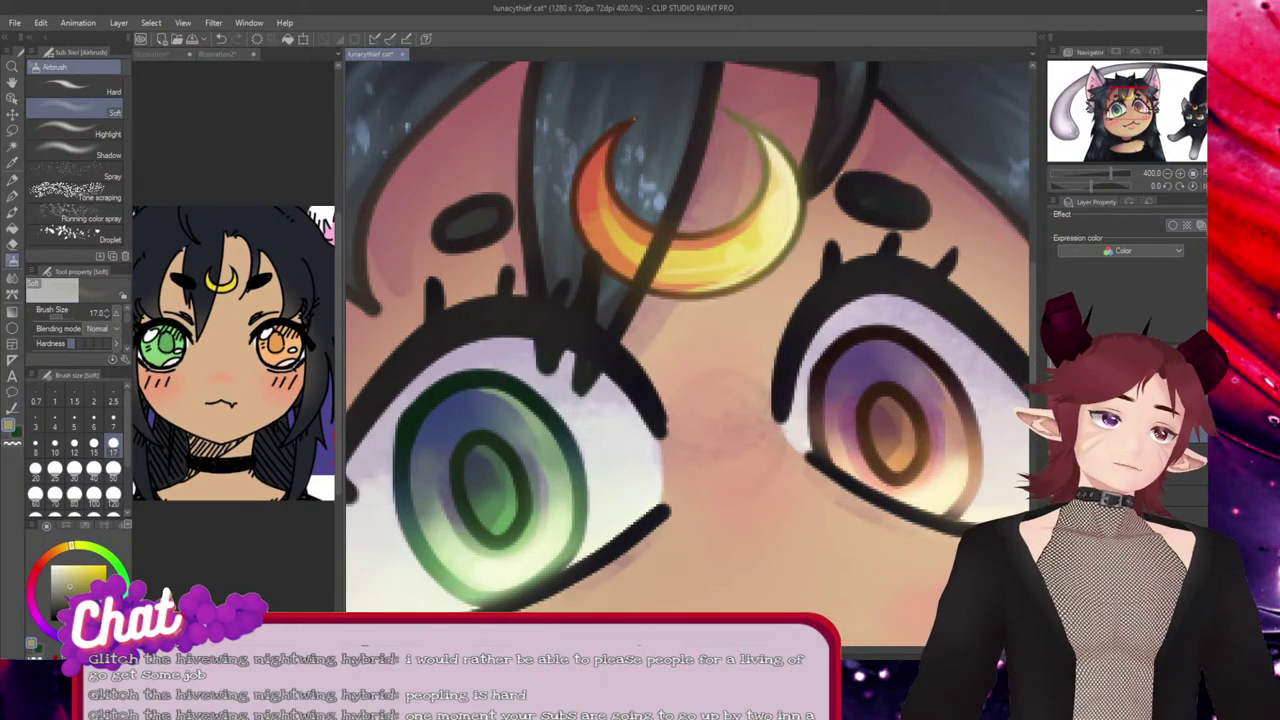
# Clean up the yellow haze around the cat's moon with the Kneaded eraser at size 50.
pyautogui.scroll(-4, 940, 496)
pyautogui.moveTo(1000, 496); pyautogui.dragTo(732, 499)
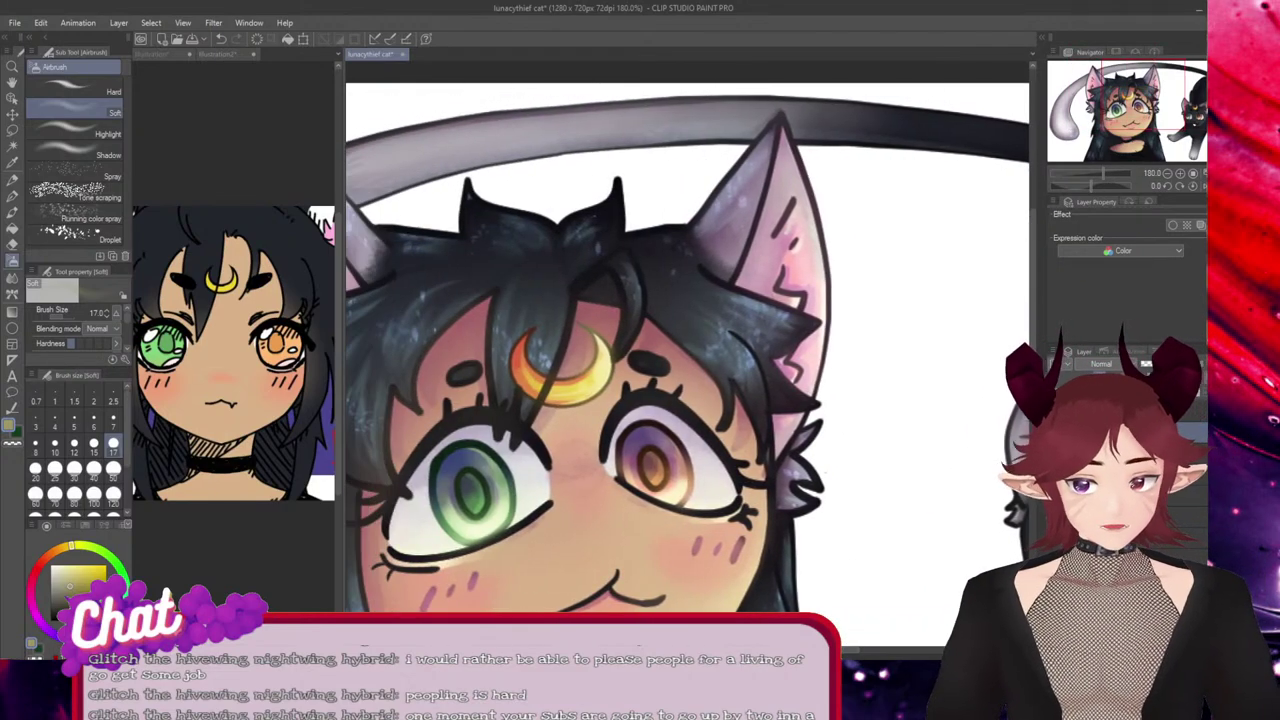
pyautogui.scroll(-3, 517, 529)
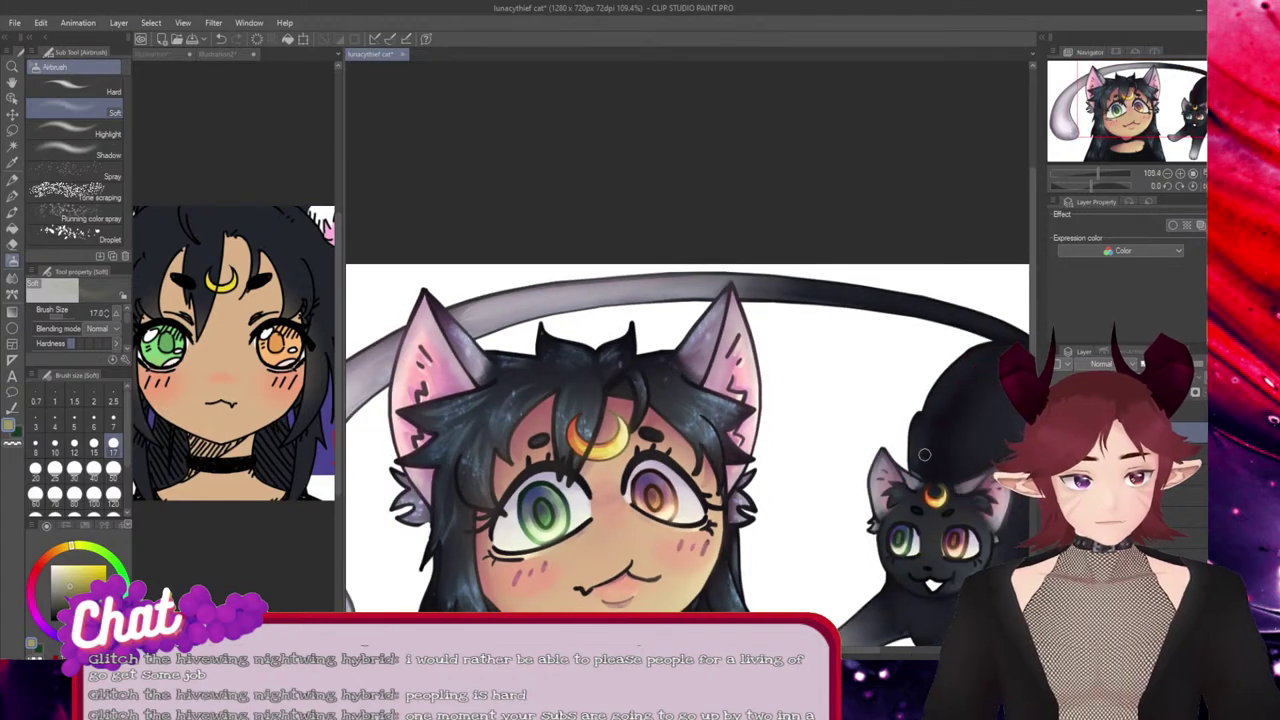
pyautogui.moveTo(878, 525); pyautogui.dragTo(878, 371)
pyautogui.scroll(1, 876, 371)
pyautogui.scroll(3, 873, 371)
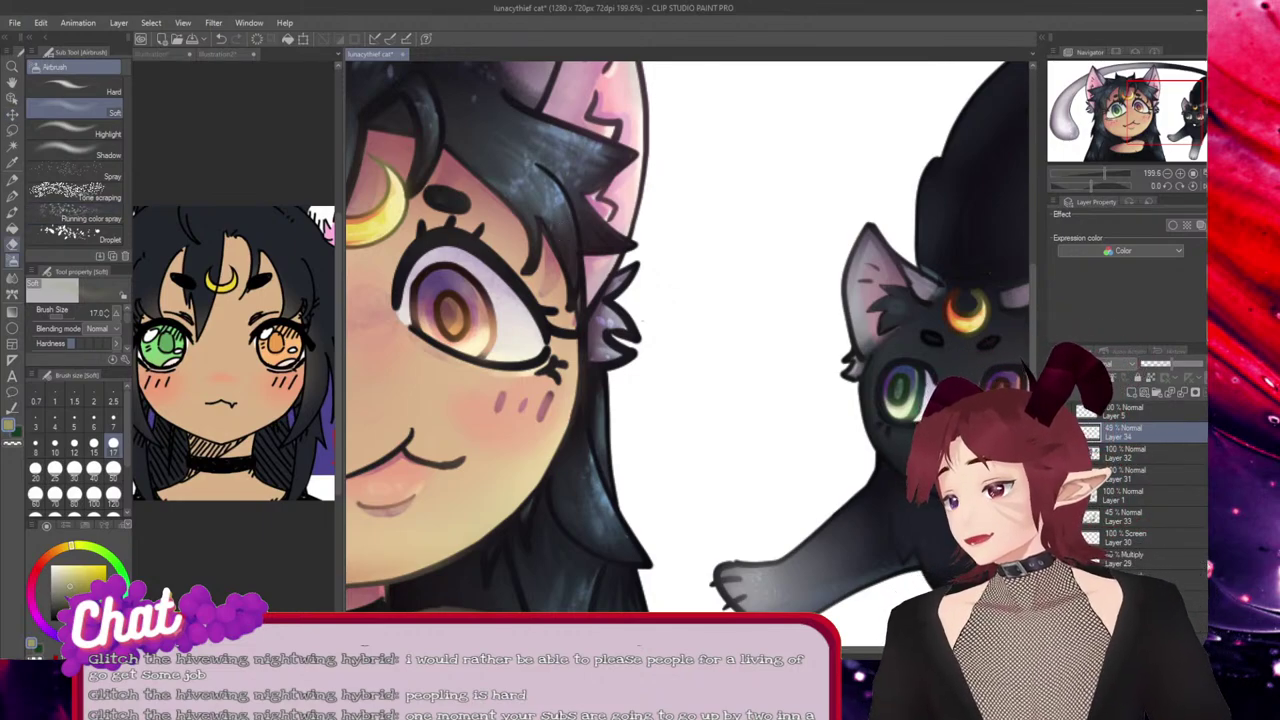
pyautogui.press('e')
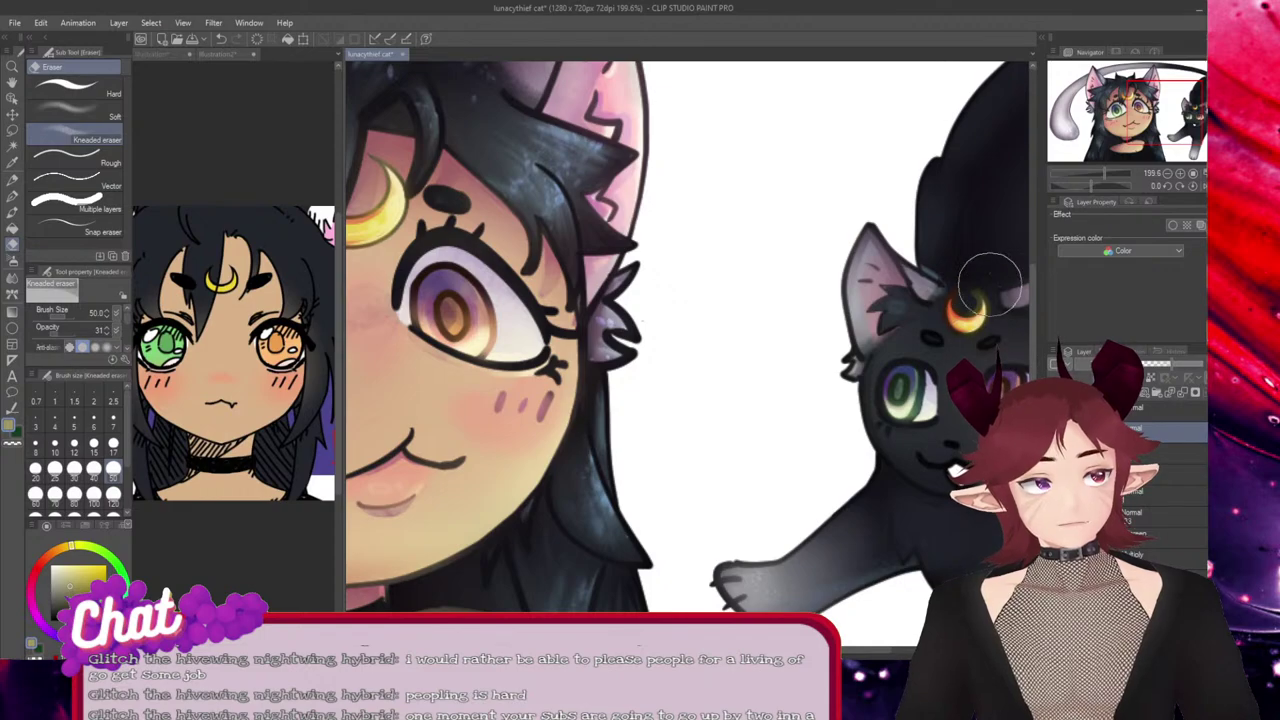
pyautogui.moveTo(885, 649); pyautogui.dragTo(826, 649)
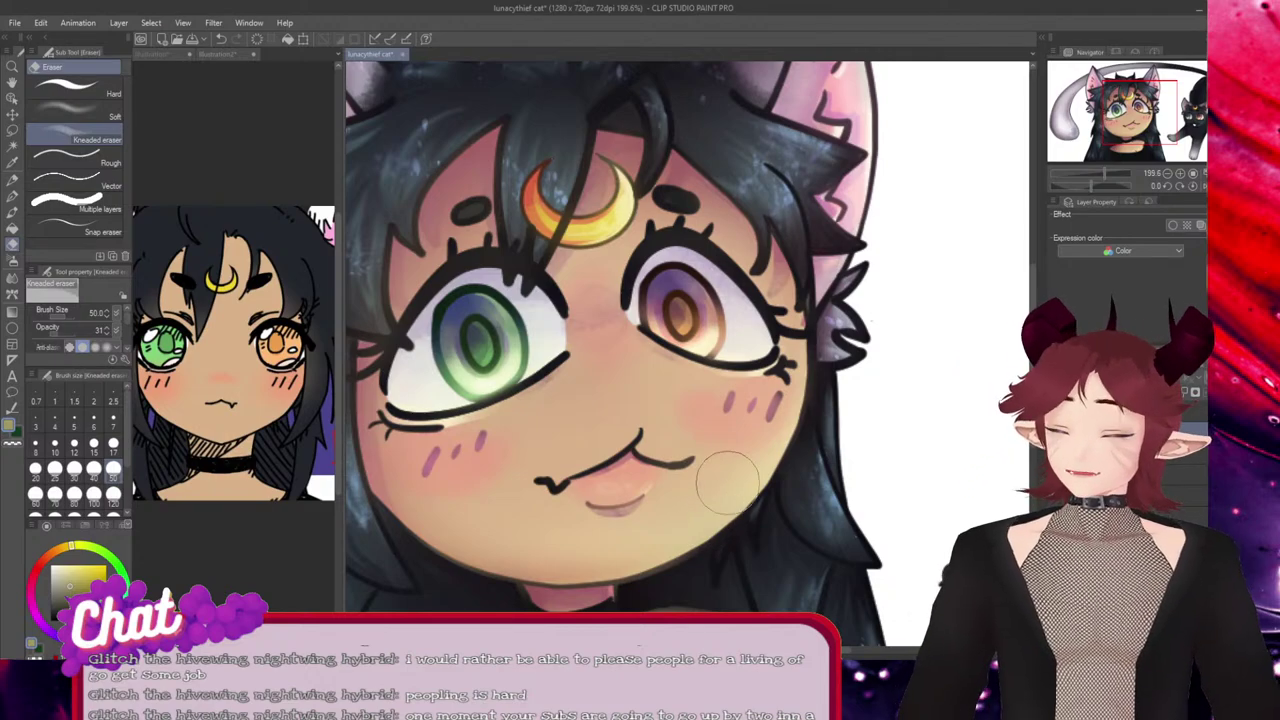
# Select white as the drawing colour and save the drawing.
pyautogui.scroll(-5, 727, 484)
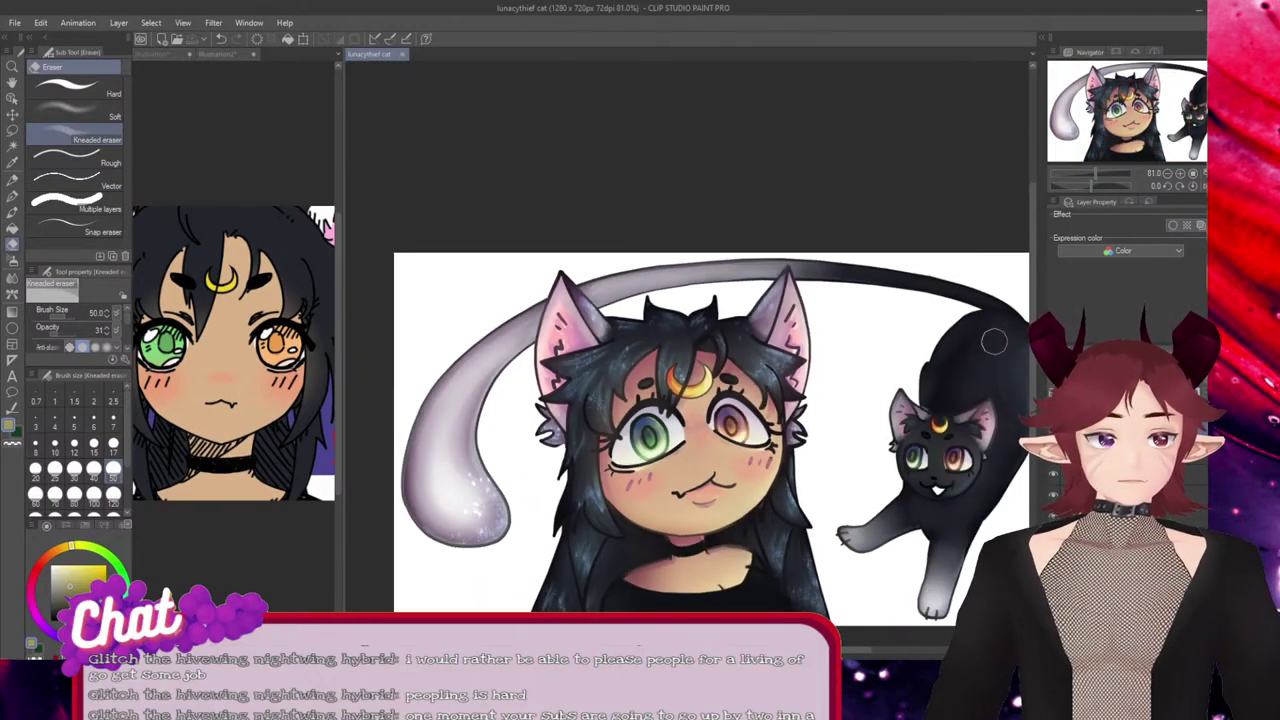
pyautogui.moveTo(1032, 330); pyautogui.dragTo(1032, 370)
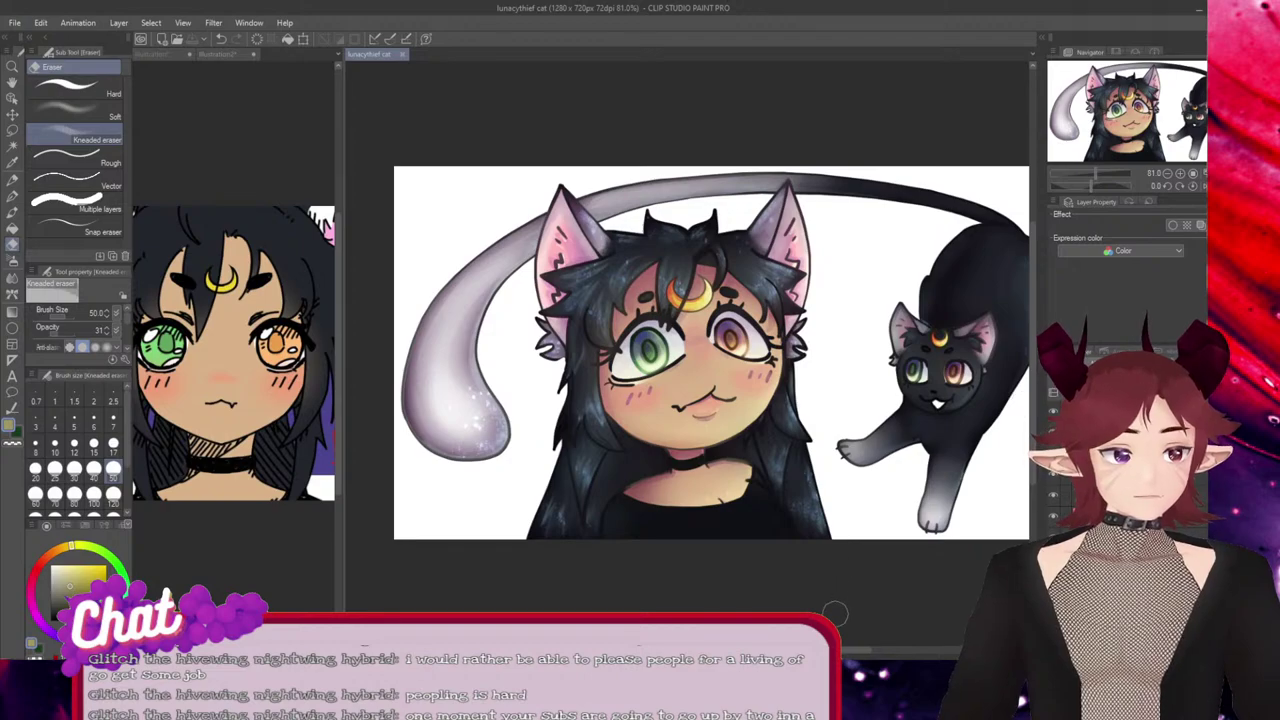
pyautogui.hscroll(3, 835, 612)
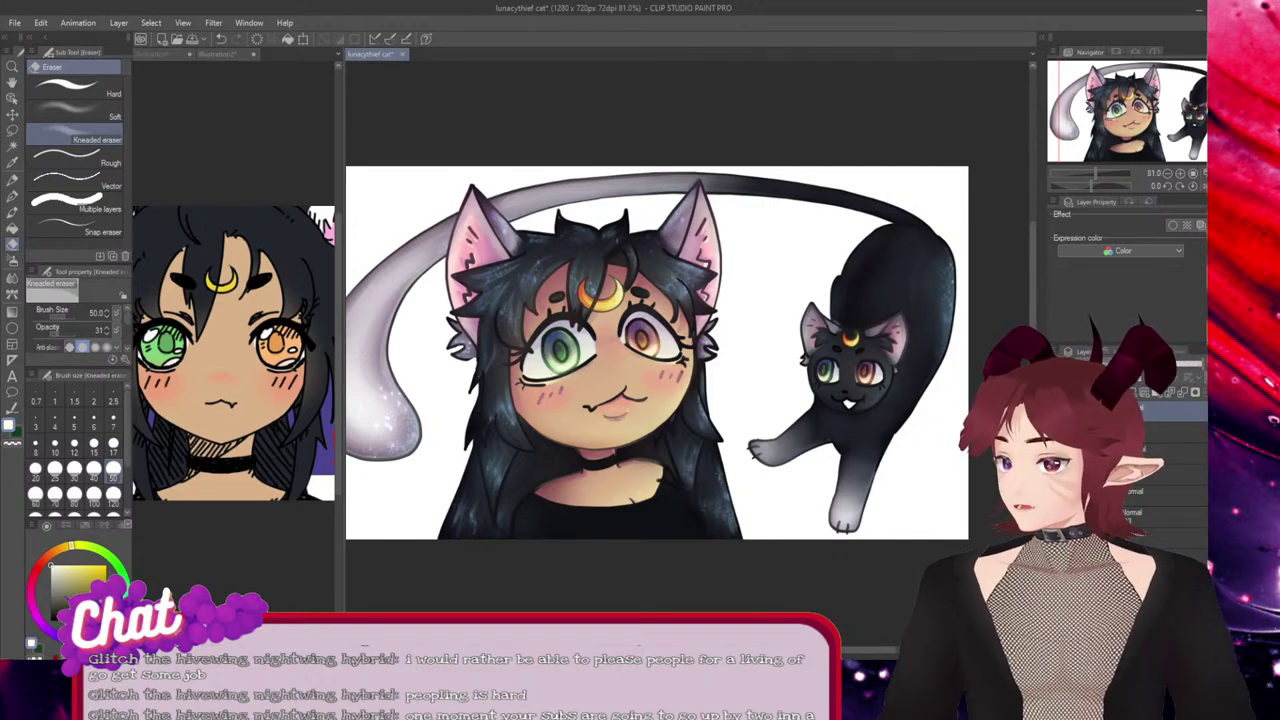
pyautogui.hotkey('ctrl', 's')
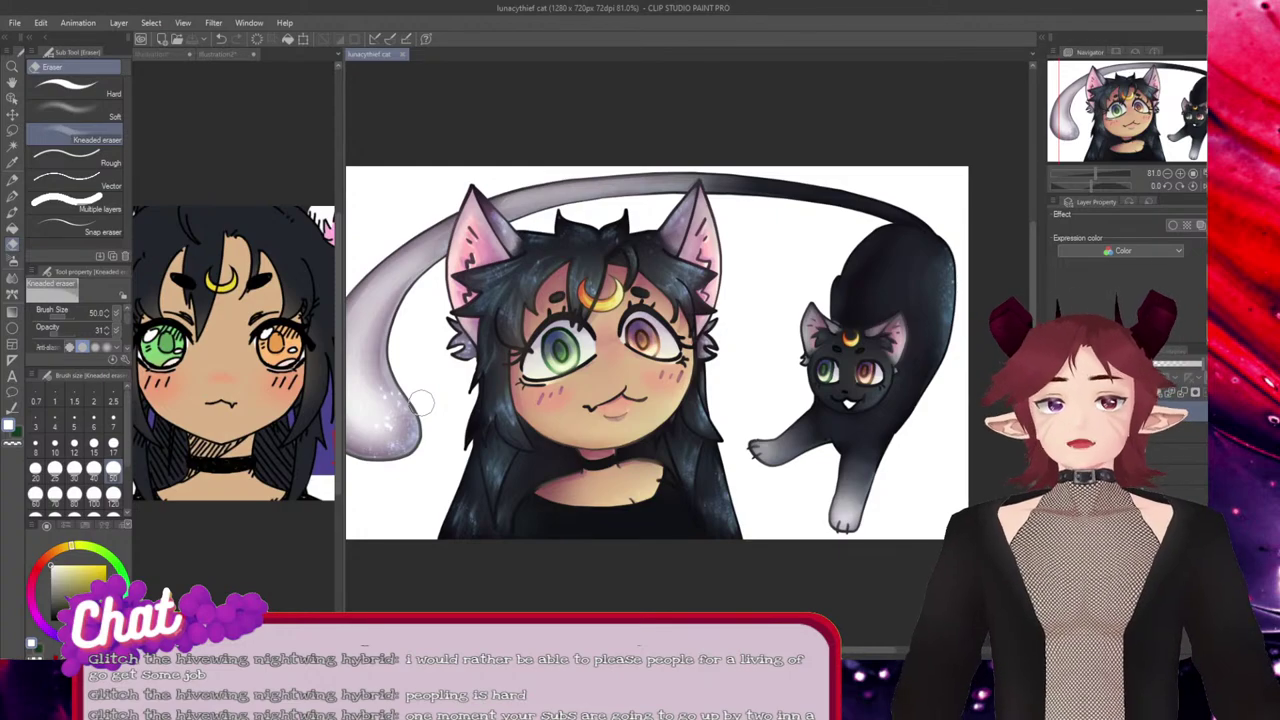
# Ready the Turnip pen at size 8 in white for work on the girl's green eye.
pyautogui.scroll(2, 462, 206)
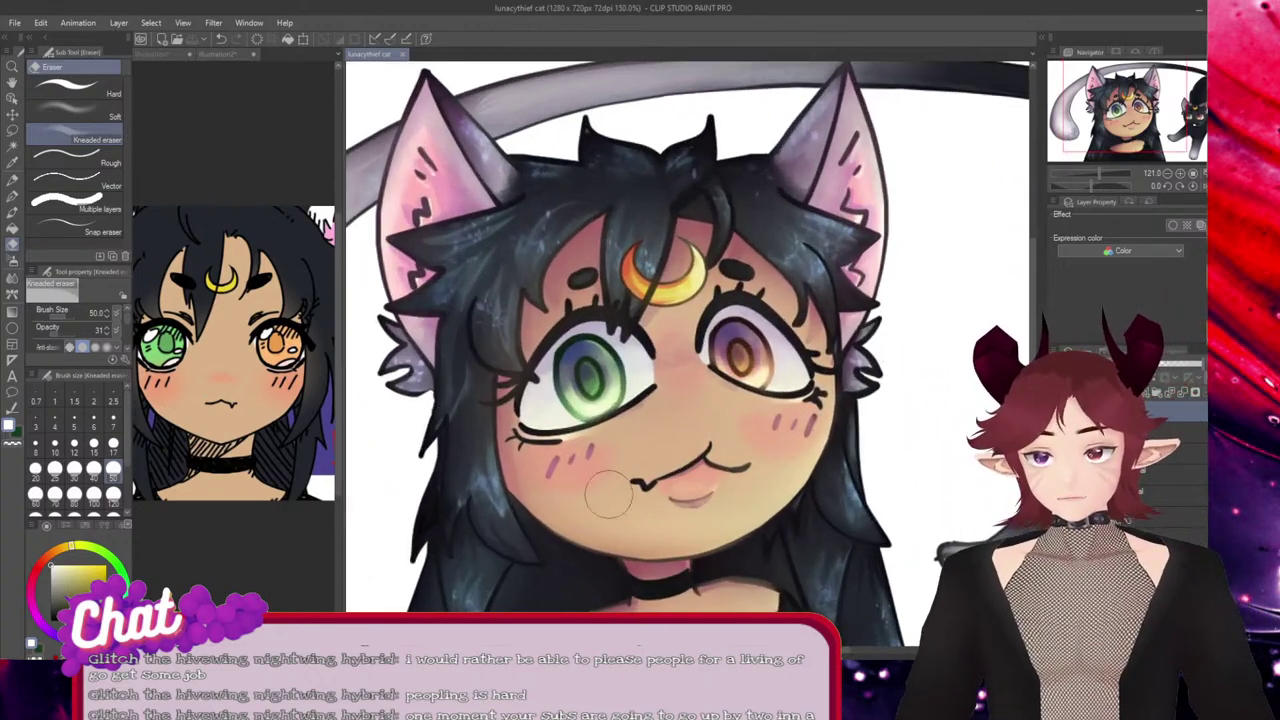
pyautogui.click(12, 196)
pyautogui.scroll(5, 763, 393)
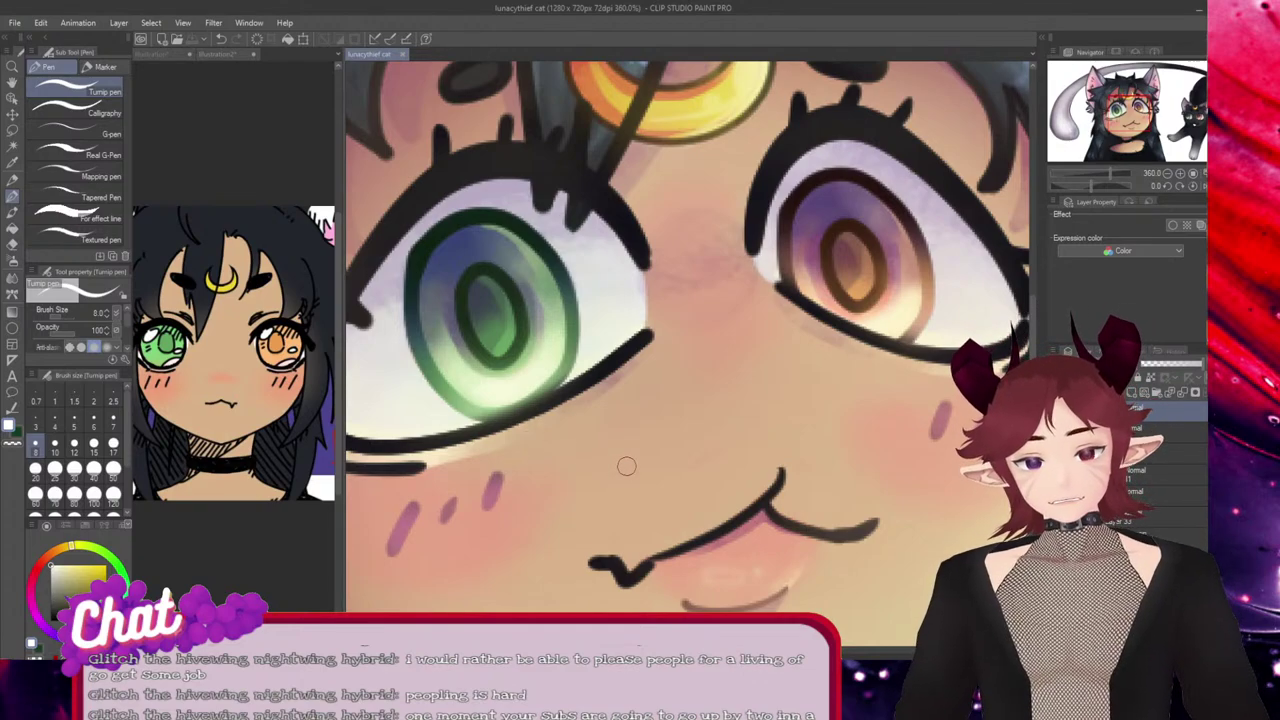
pyautogui.moveTo(568, 527); pyautogui.dragTo(768, 527)
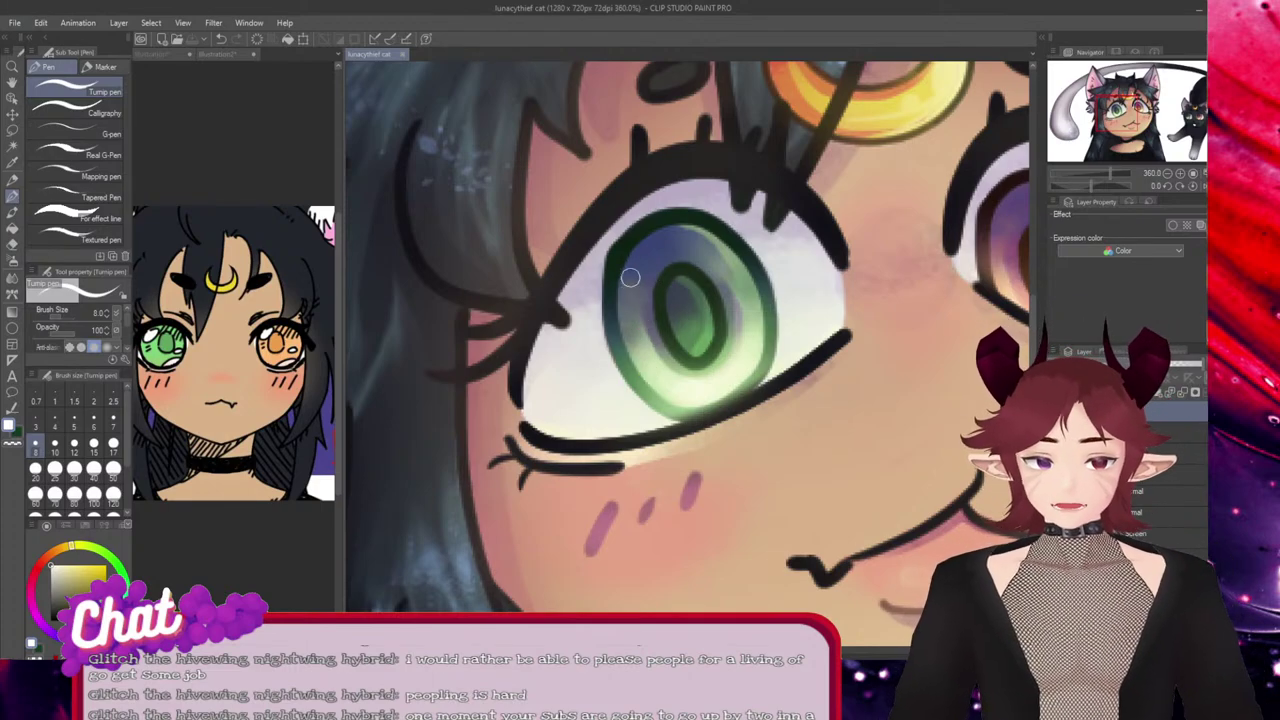
# Draw two short white highlight dashes across the left edge of the girl's green iris and of her orange iris.
pyautogui.moveTo(640, 322)
pyautogui.mouseDown()
pyautogui.moveTo(606, 340)
pyautogui.moveTo(600, 368)
pyautogui.mouseUp()
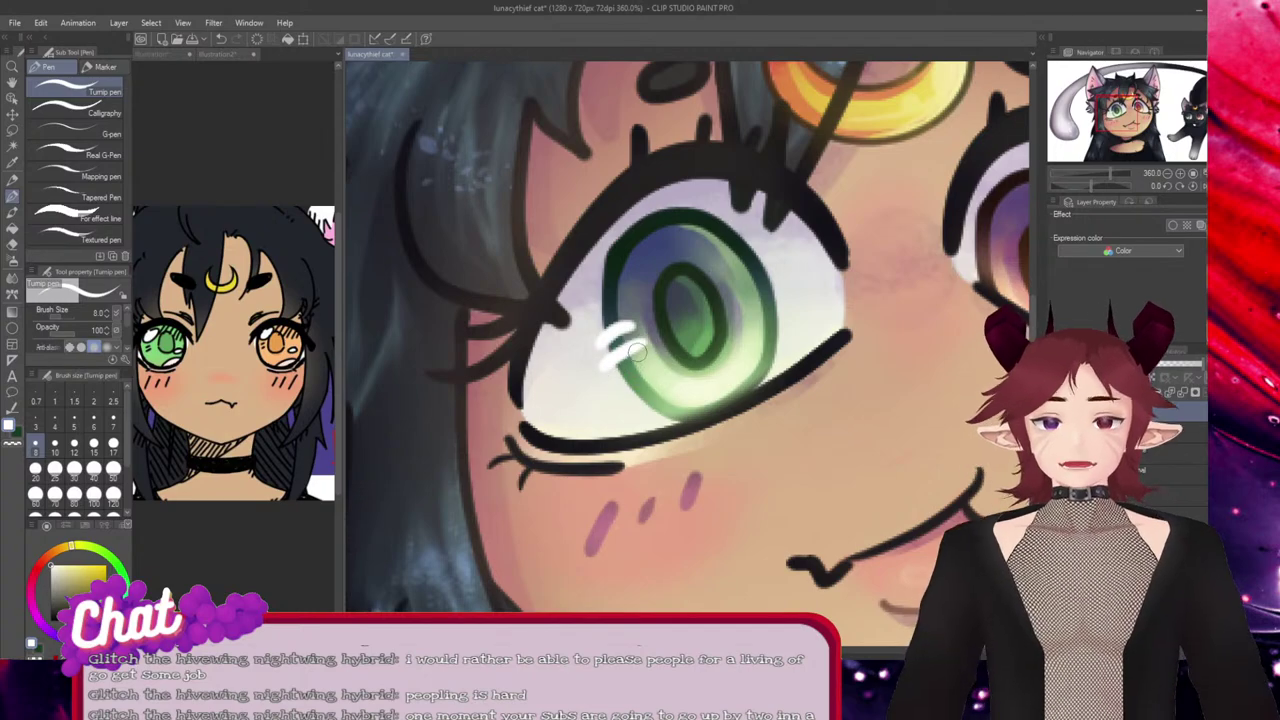
pyautogui.hotkey('ctrl', 'z')
pyautogui.moveTo(648, 342); pyautogui.dragTo(612, 372)
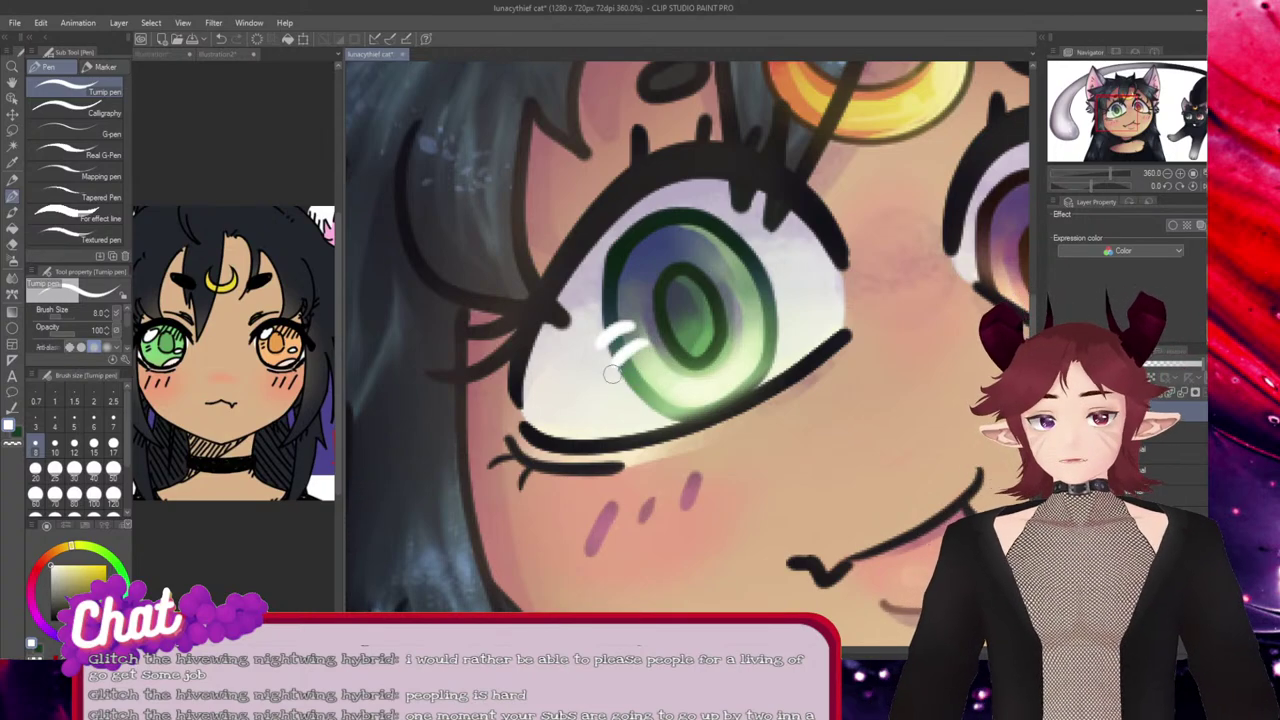
pyautogui.moveTo(1028, 549); pyautogui.dragTo(757, 549)
pyautogui.moveTo(727, 246)
pyautogui.mouseDown()
pyautogui.moveTo(698, 271)
pyautogui.moveTo(700, 259)
pyautogui.mouseUp()
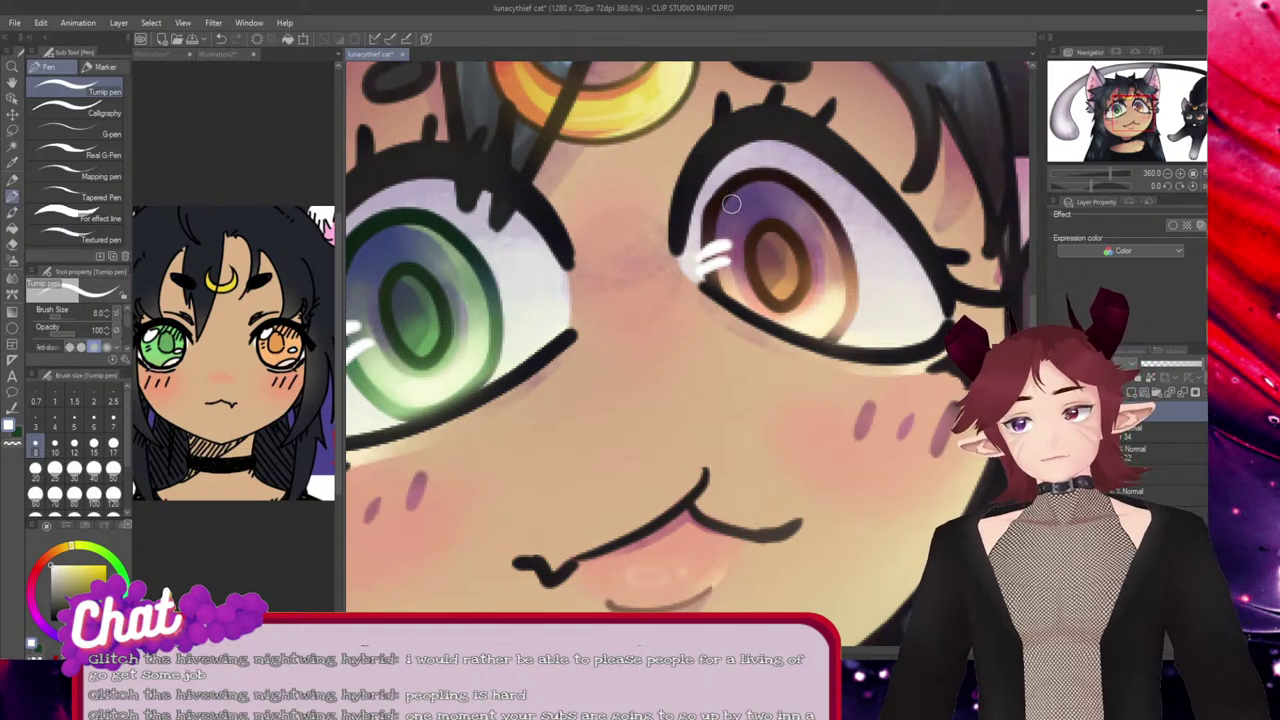
# Draw a white oval highlight in the upper left of the girl's orange iris and another in her green iris.
pyautogui.moveTo(731, 207)
pyautogui.mouseDown()
pyautogui.moveTo(724, 196)
pyautogui.moveTo(744, 200)
pyautogui.moveTo(728, 216)
pyautogui.mouseUp()
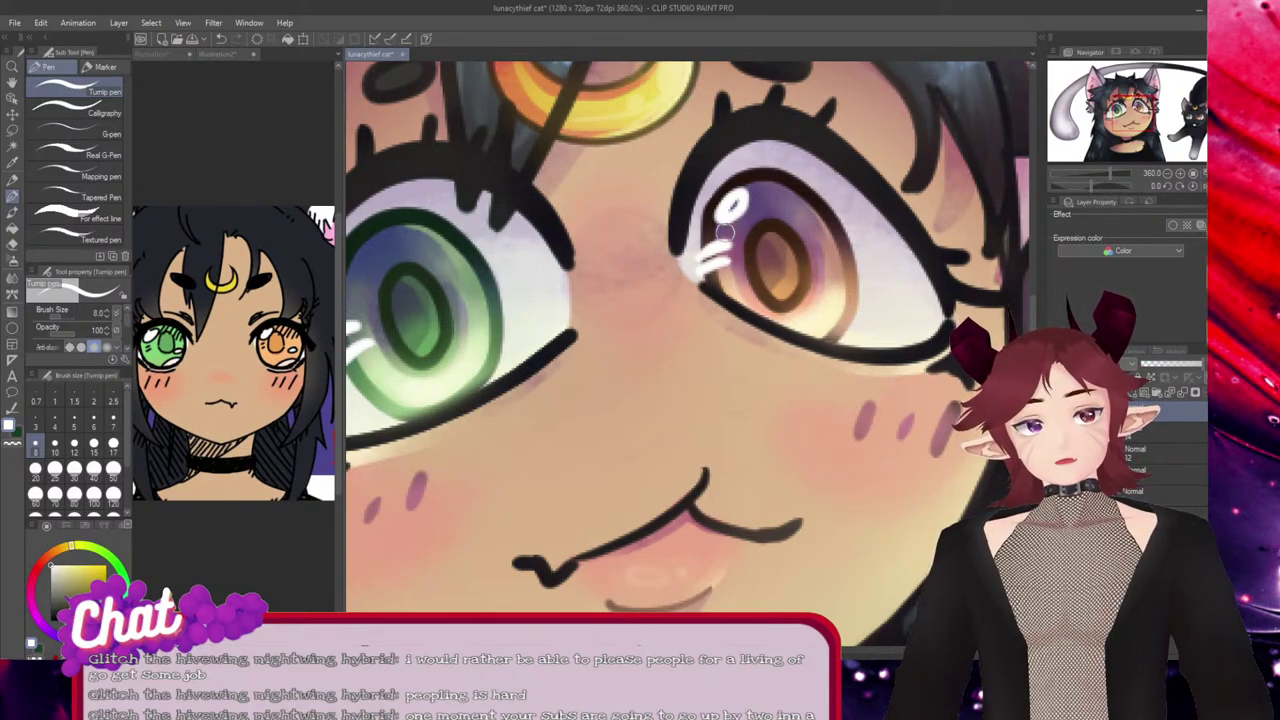
pyautogui.moveTo(640, 300); pyautogui.dragTo(854, 300)
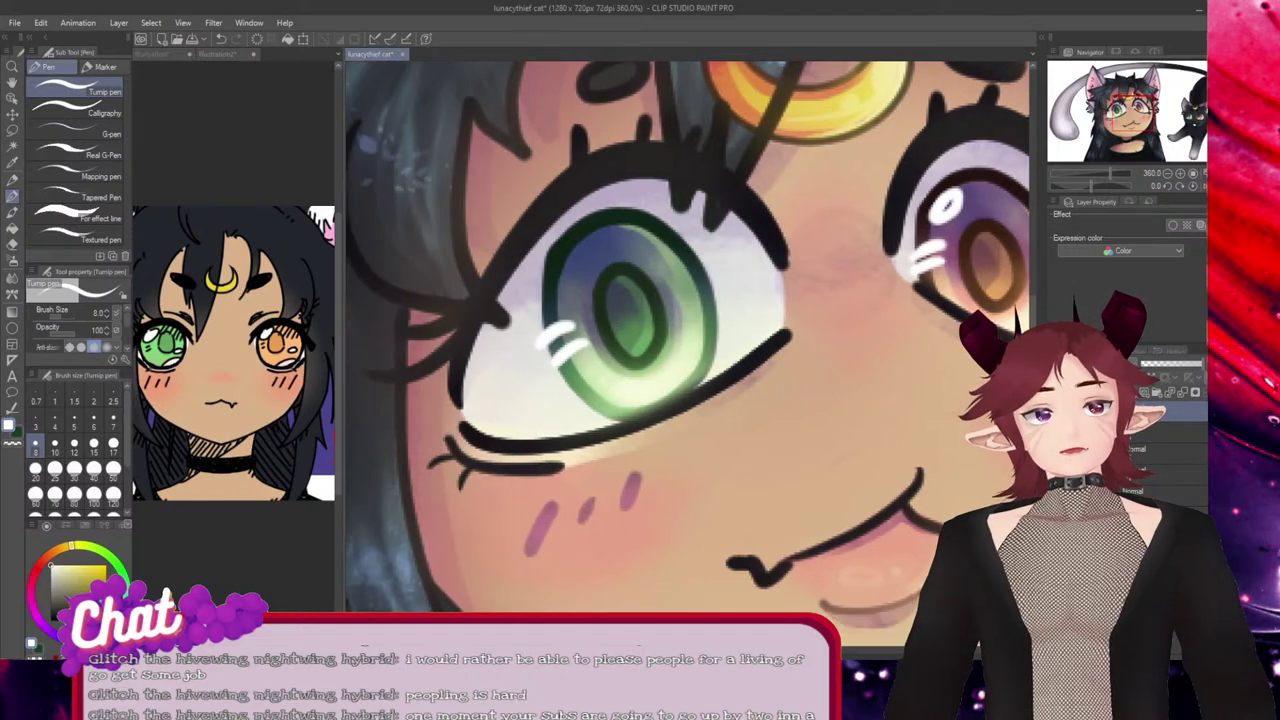
pyautogui.moveTo(575, 249)
pyautogui.mouseDown()
pyautogui.moveTo(559, 285)
pyautogui.moveTo(582, 261)
pyautogui.mouseUp()
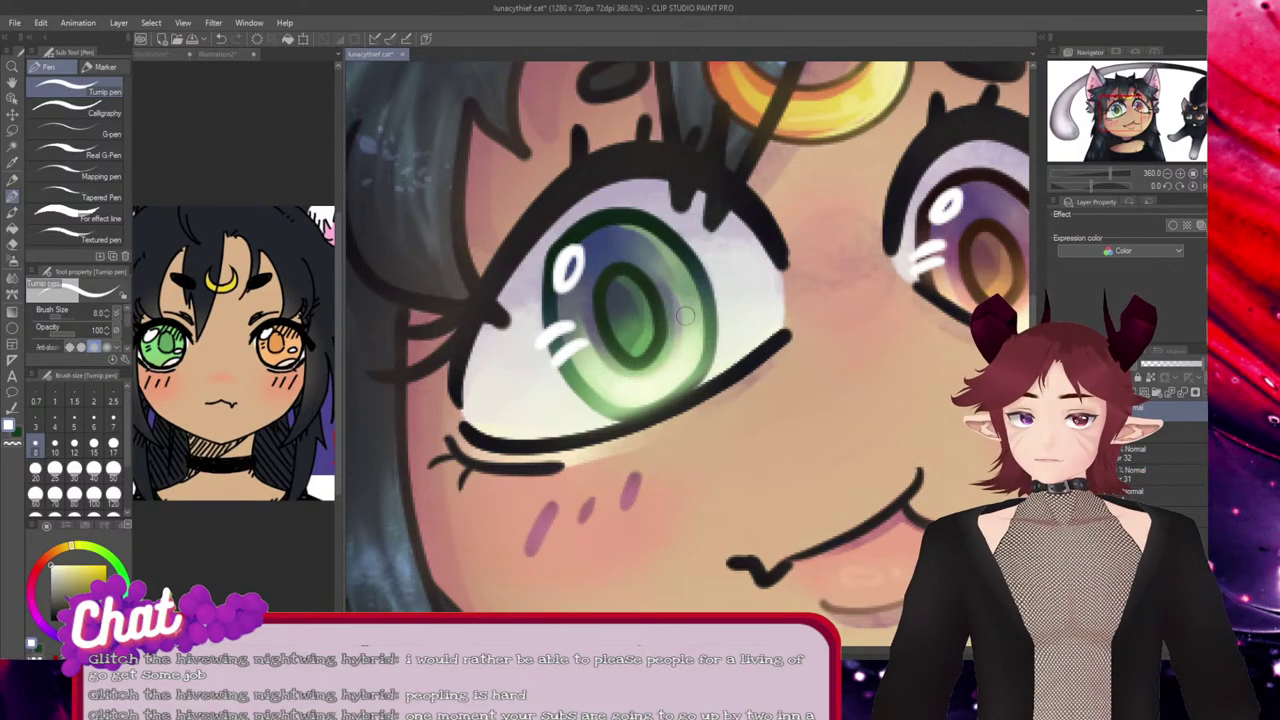
# Add a small white spot on the right side and a larger highlight at the lower right edge of both of the girl's irises.
pyautogui.moveTo(688, 321); pyautogui.dragTo(694, 324)
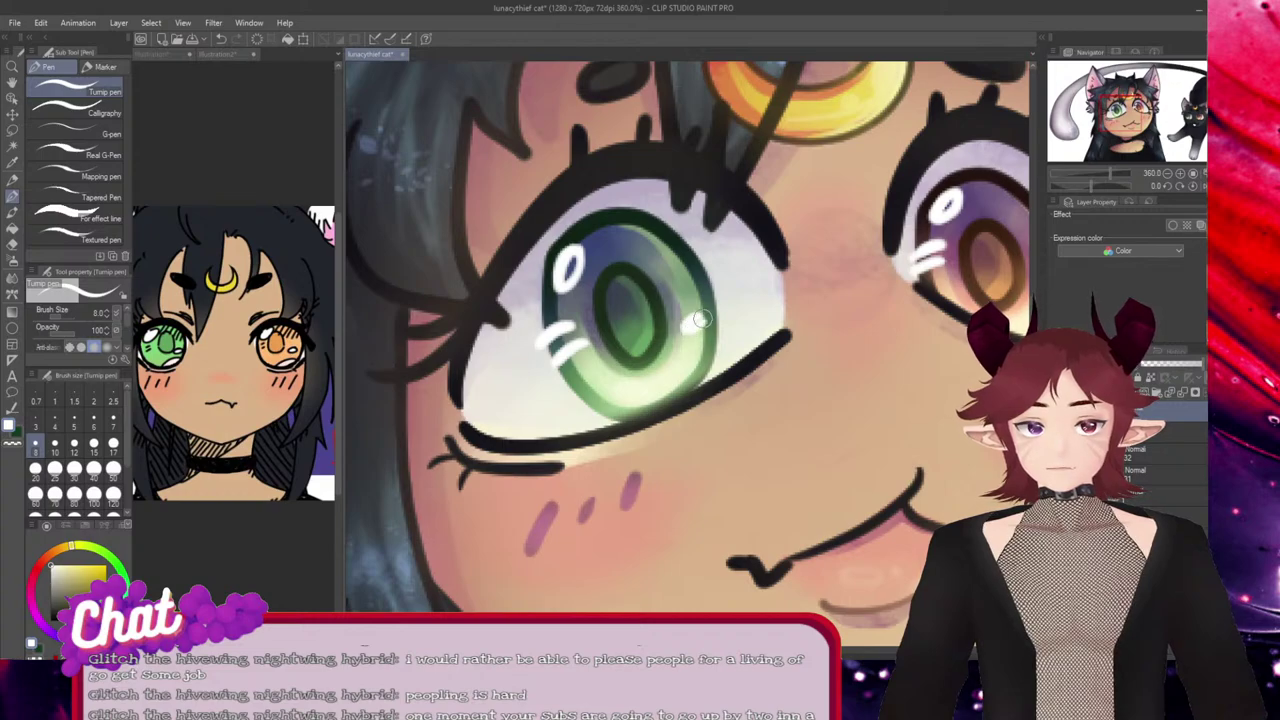
pyautogui.moveTo(1002, 298); pyautogui.dragTo(898, 298)
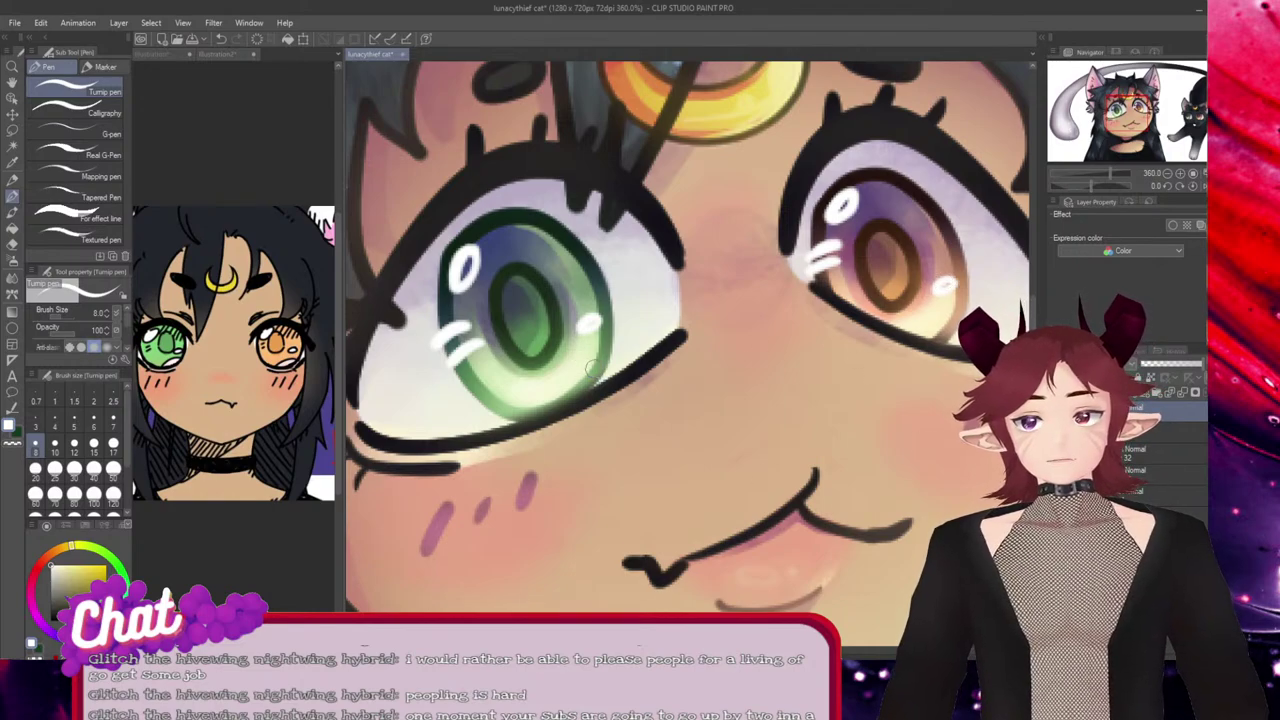
pyautogui.moveTo(592, 365)
pyautogui.mouseDown()
pyautogui.moveTo(555, 396)
pyautogui.moveTo(590, 358)
pyautogui.mouseUp()
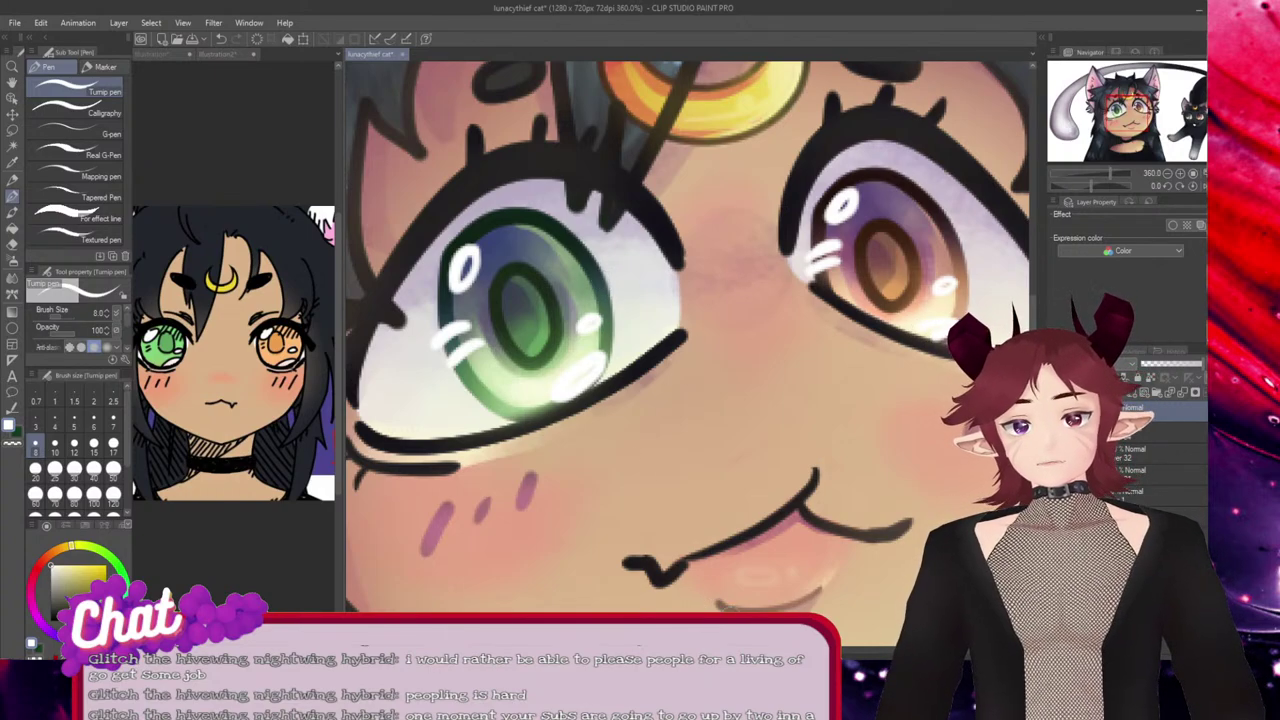
# Check the eye highlights in the two reference illustrations and draw two short white dashes across the black cat's green iris.
pyautogui.moveTo(1000, 265); pyautogui.dragTo(380, 275)
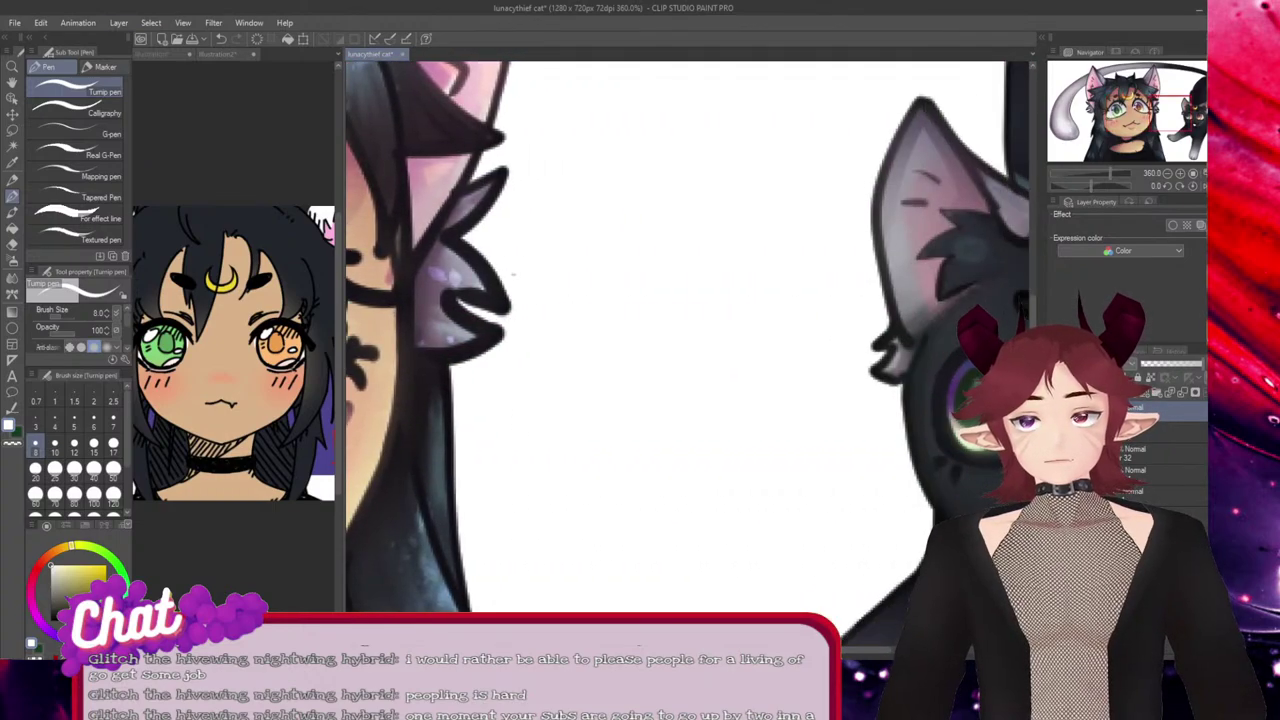
pyautogui.click(163, 54)
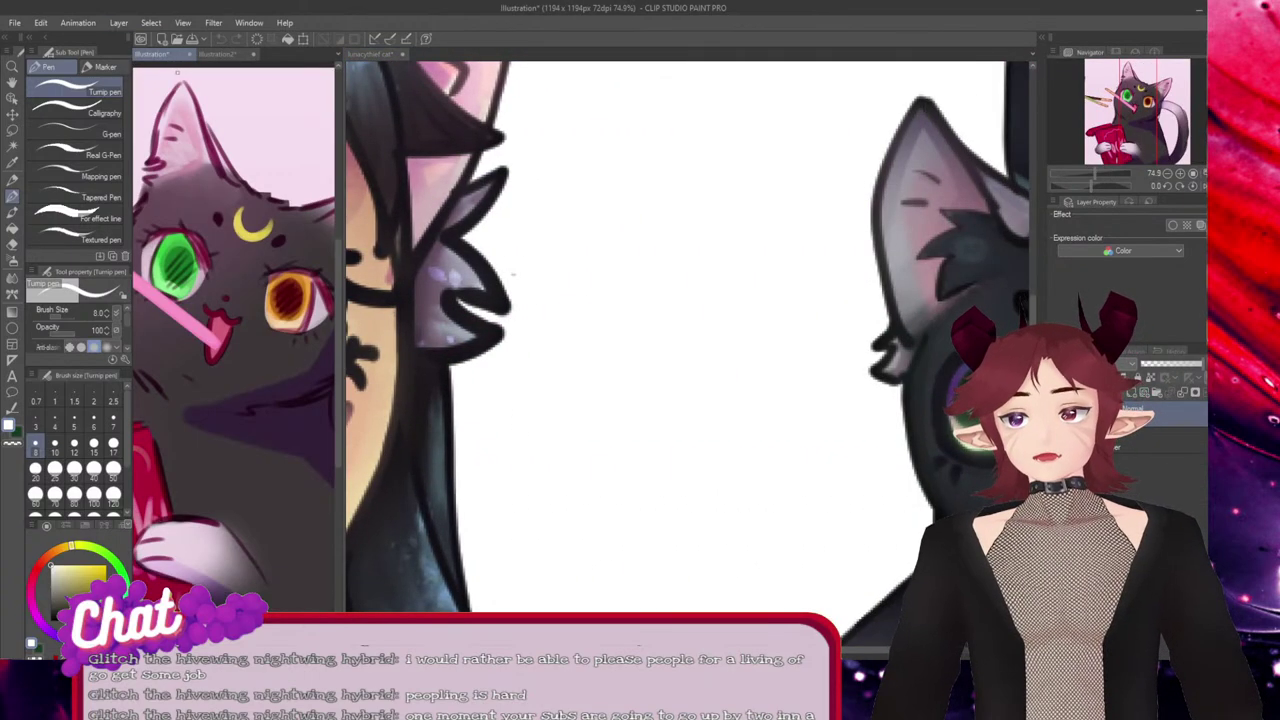
pyautogui.click(225, 53)
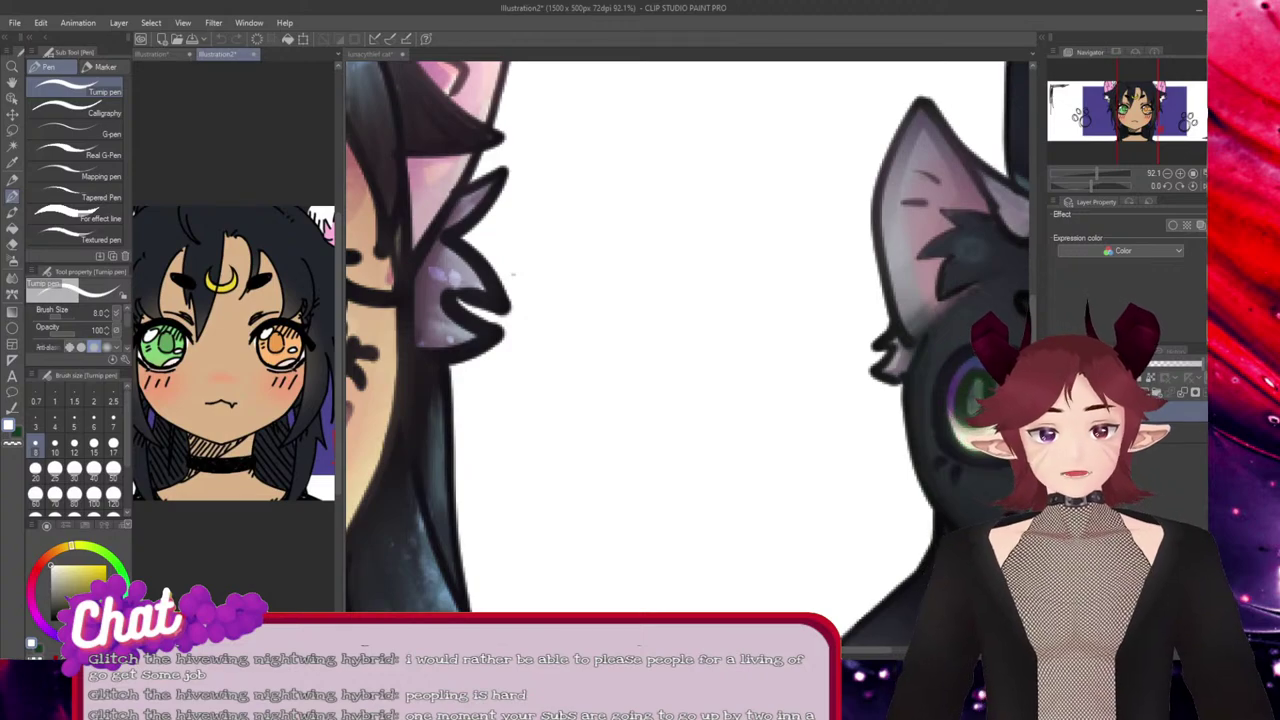
pyautogui.click(513, 274)
pyautogui.moveTo(990, 356); pyautogui.dragTo(739, 355)
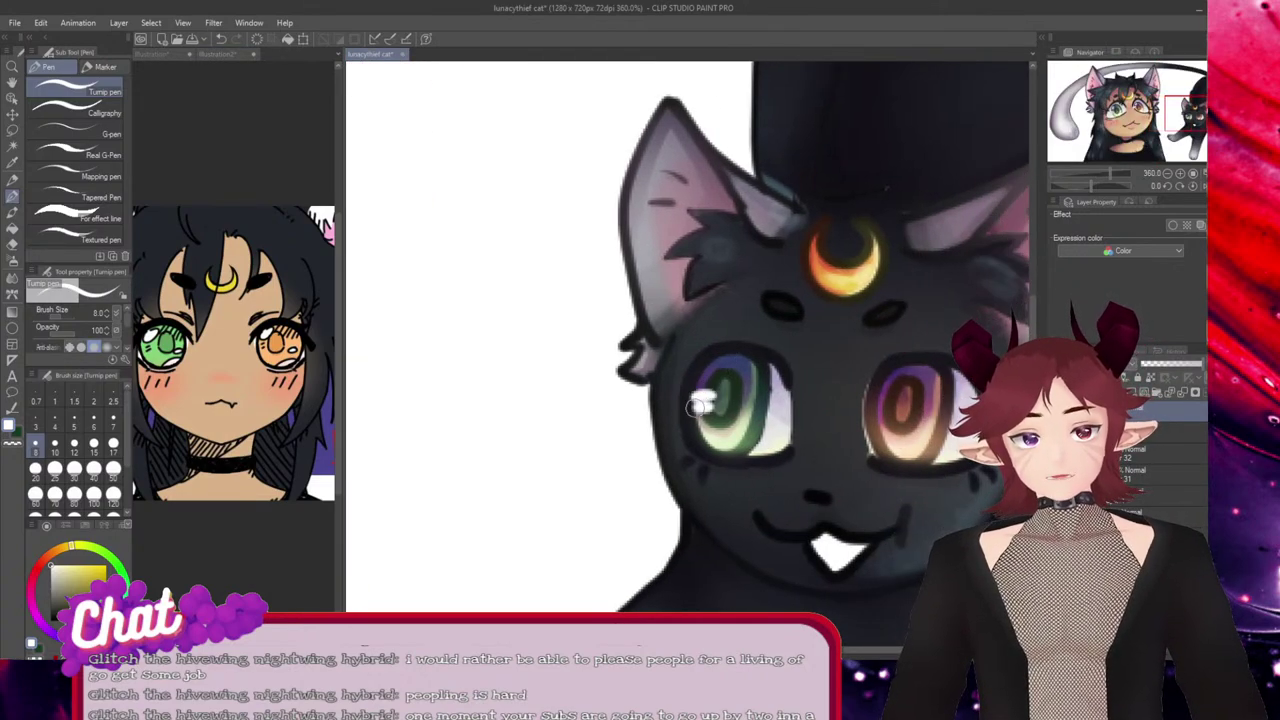
pyautogui.moveTo(698, 399); pyautogui.dragTo(714, 408)
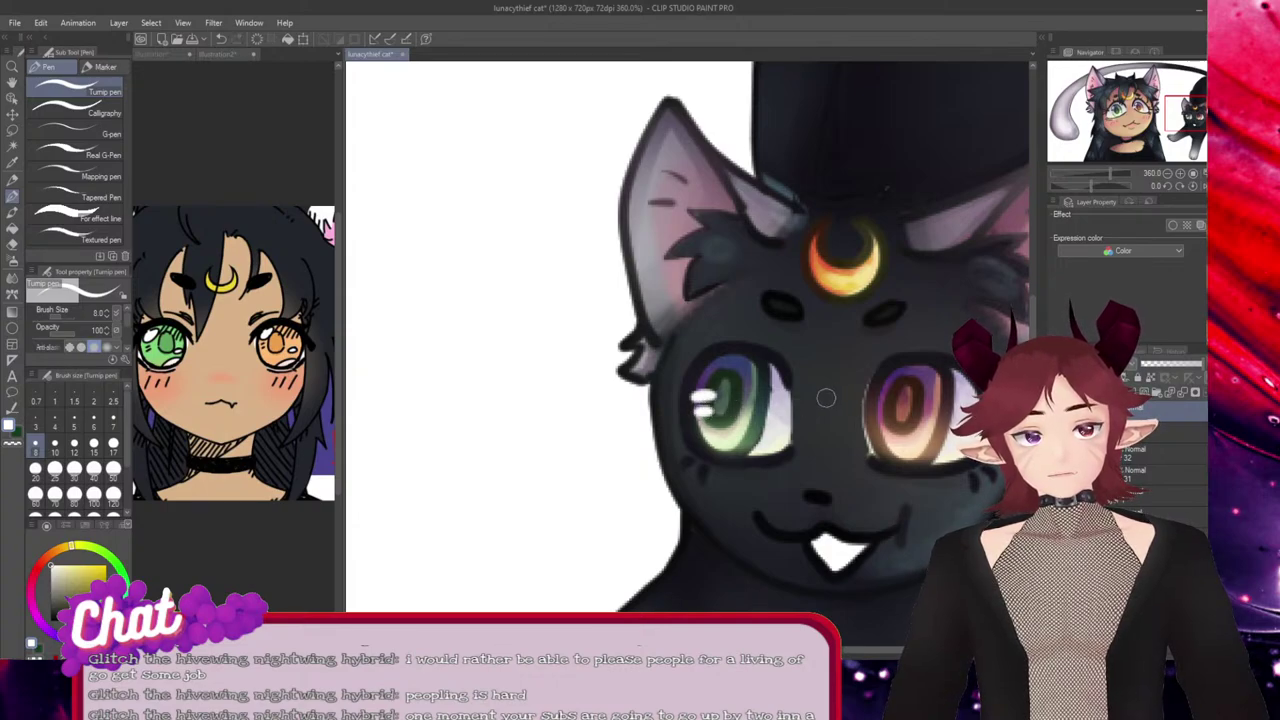
# Draw two white dashes on the cat's orange iris and add upper oval, small round and lower-edge highlights to both of its irises.
pyautogui.moveTo(889, 401)
pyautogui.mouseDown()
pyautogui.moveTo(866, 416)
pyautogui.moveTo(912, 371)
pyautogui.mouseUp()
pyautogui.hotkey('ctrl', 'z')
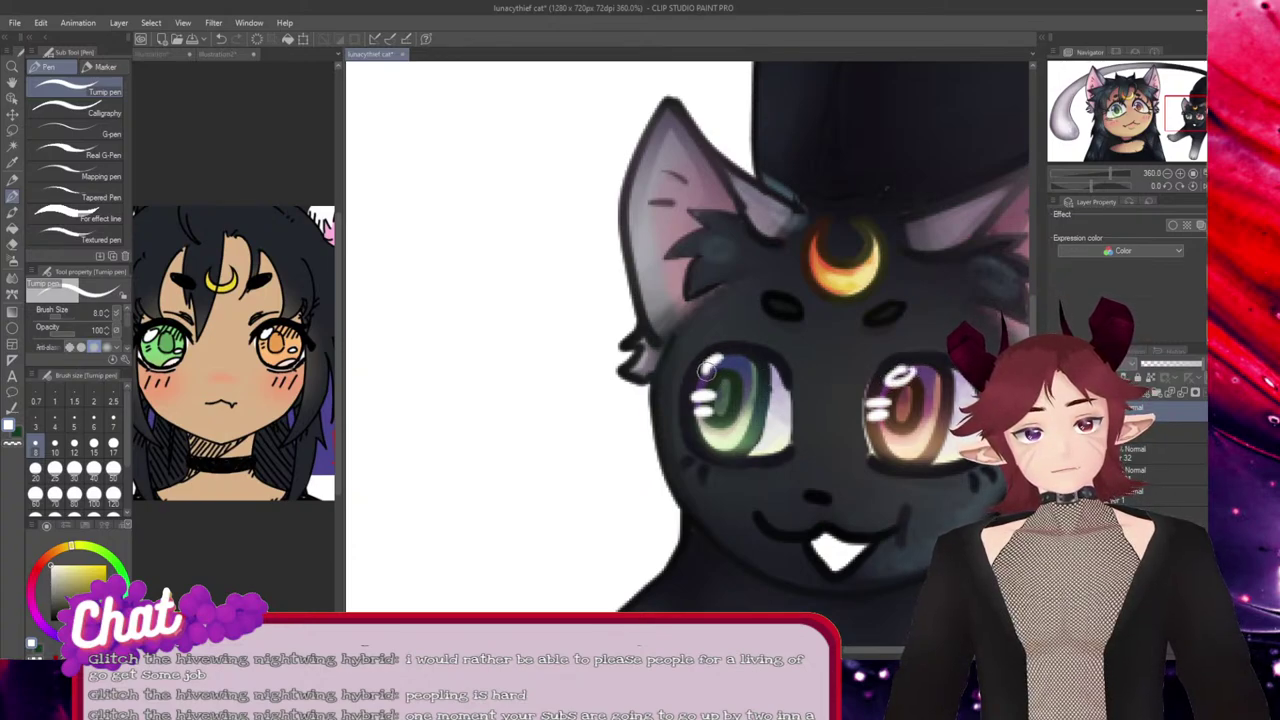
pyautogui.moveTo(704, 369); pyautogui.dragTo(742, 356)
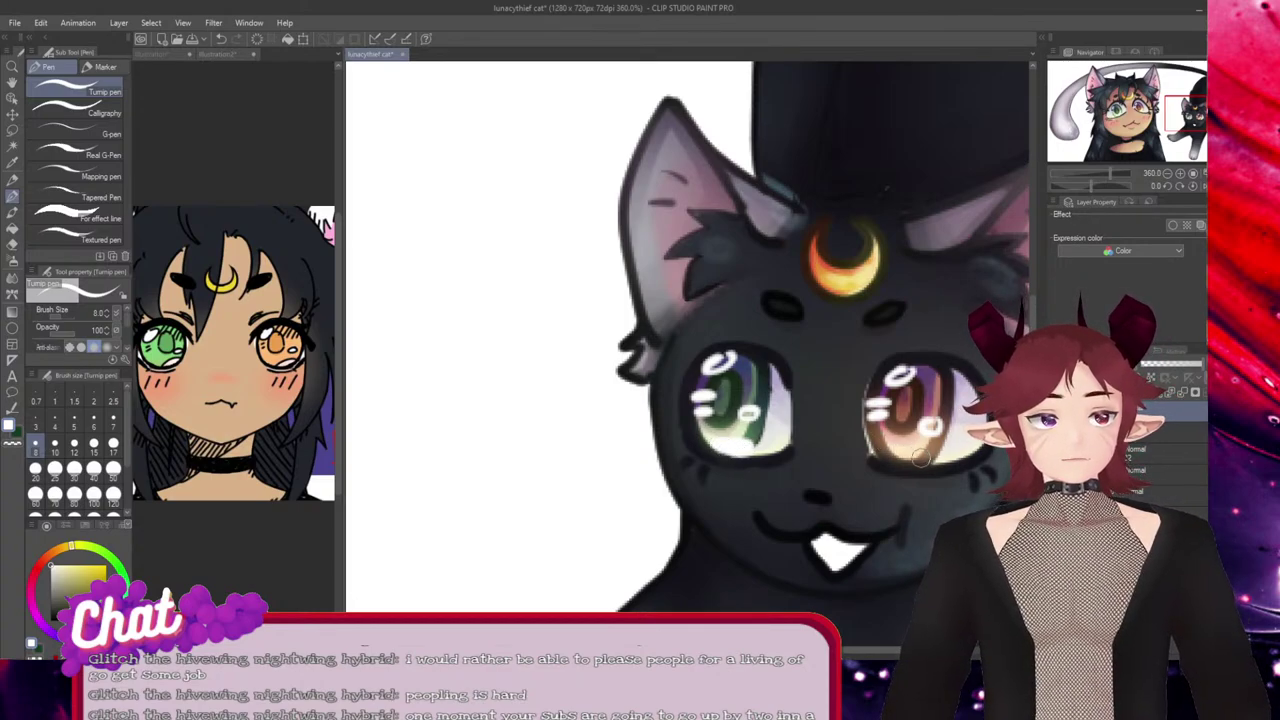
pyautogui.moveTo(927, 451); pyautogui.dragTo(870, 451)
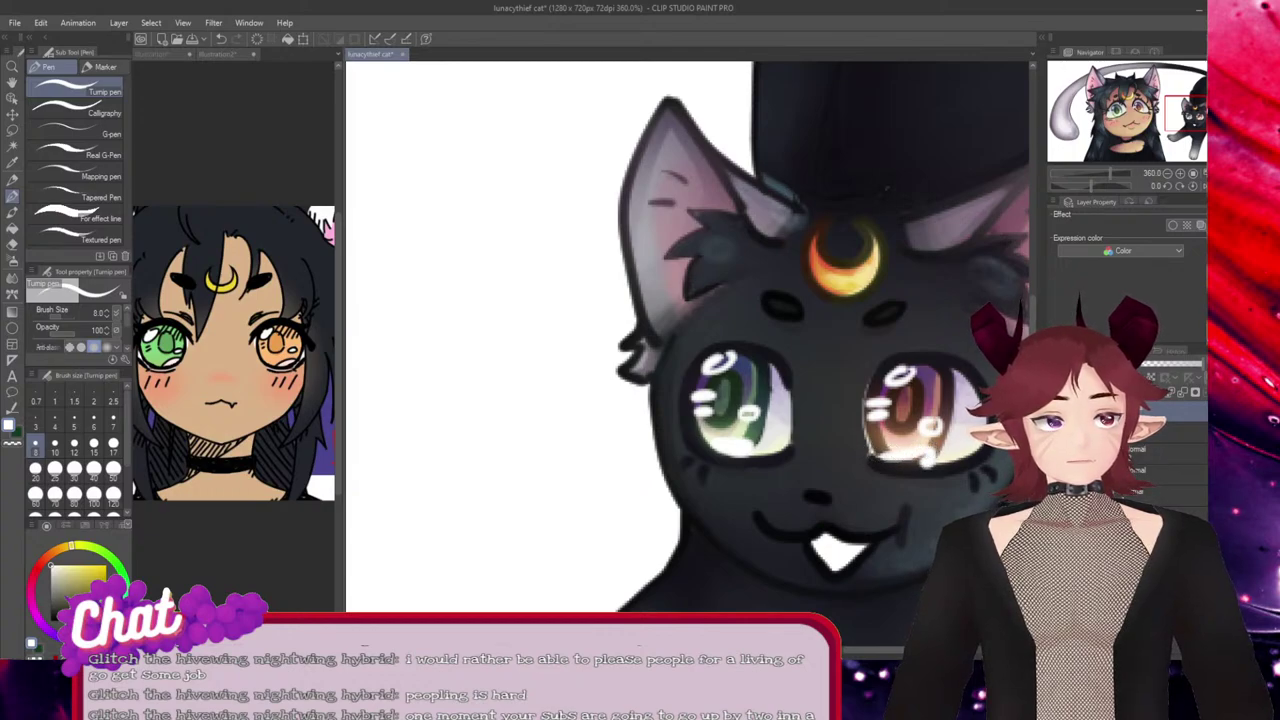
pyautogui.hotkey('ctrl', 'z')
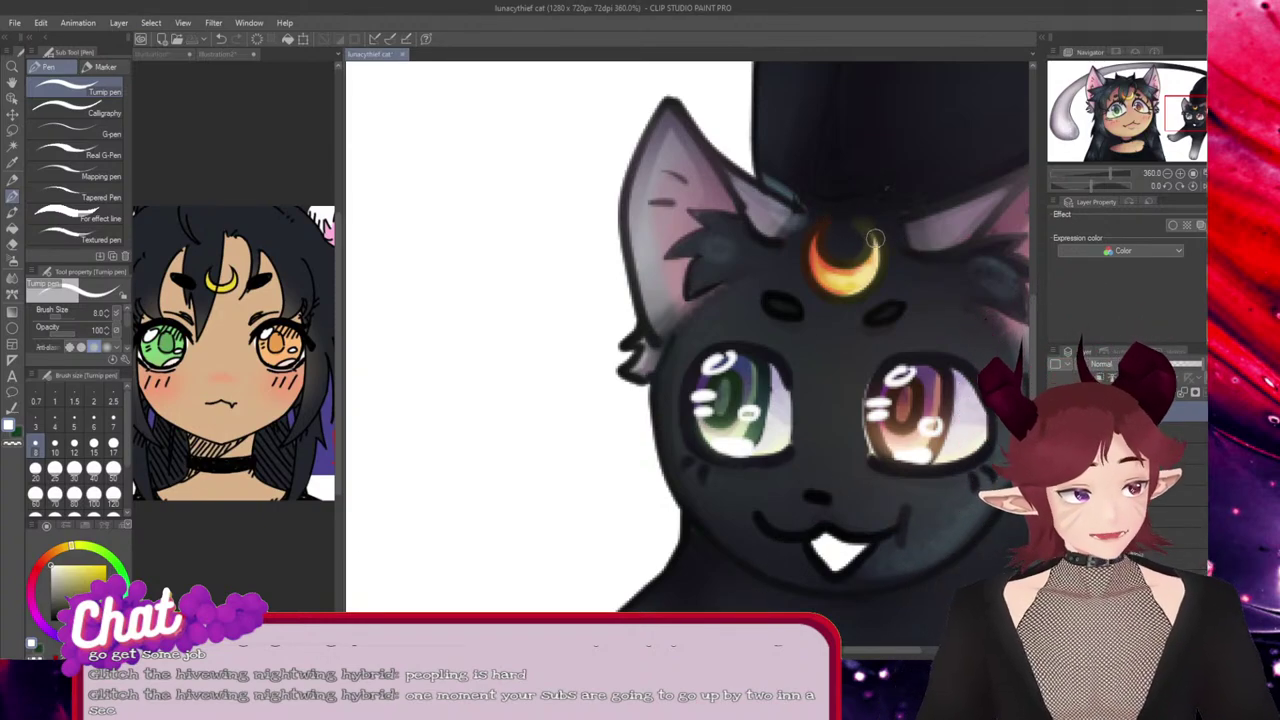
# Paint a white highlight along the right curve of the crescent moon on the cat's forehead and on the girl's forehead.
pyautogui.moveTo(874, 233); pyautogui.dragTo(868, 278)
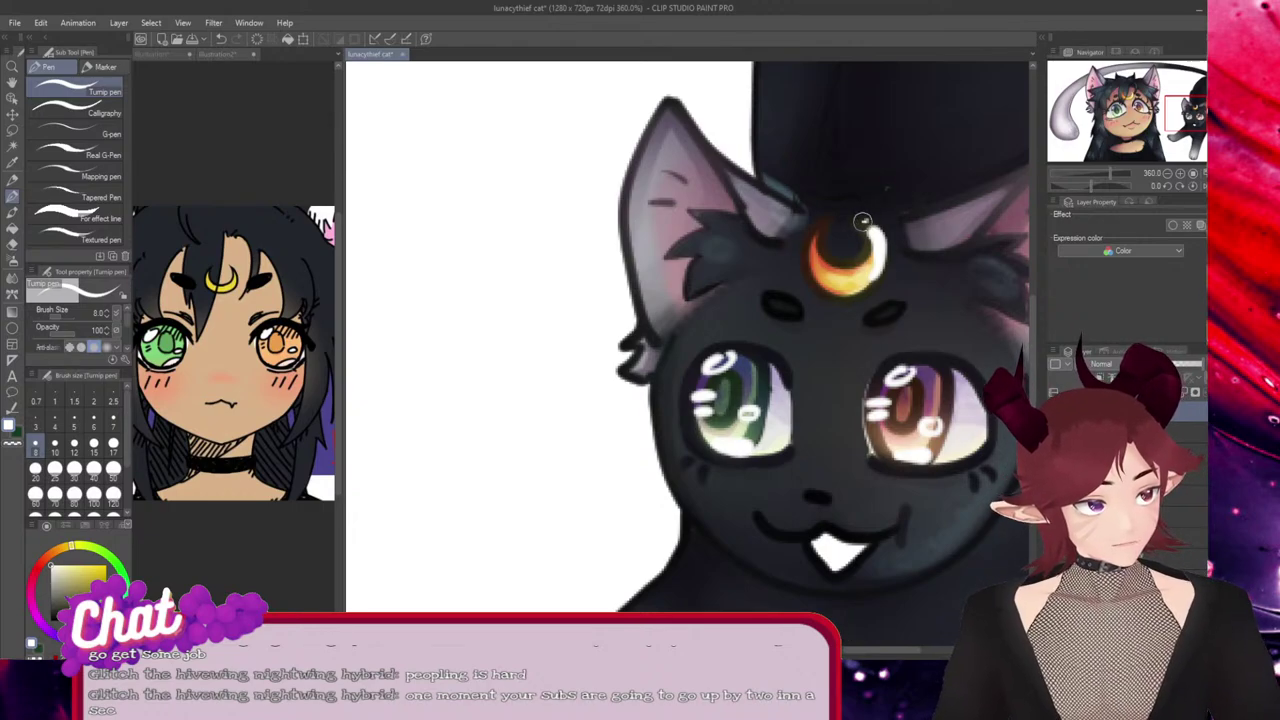
pyautogui.moveTo(864, 222); pyautogui.dragTo(947, 225)
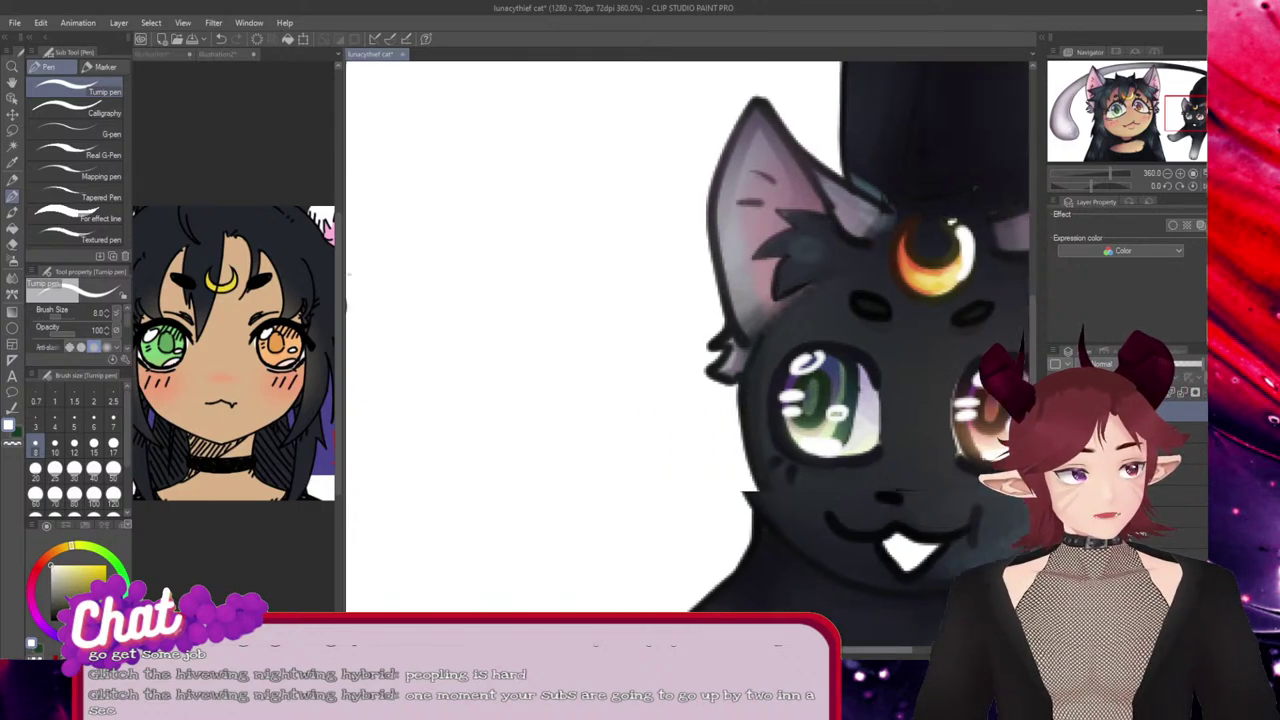
pyautogui.moveTo(420, 300); pyautogui.dragTo(1170, 310)
pyautogui.moveTo(600, 300); pyautogui.dragTo(736, 284)
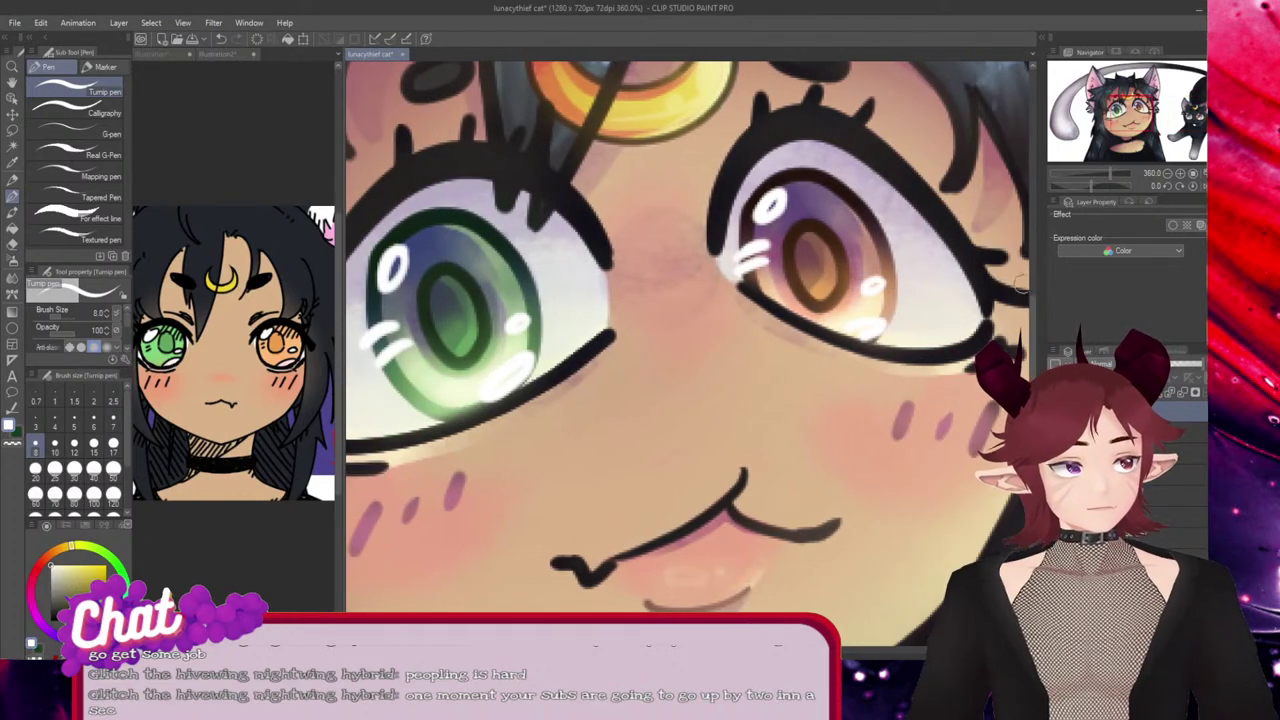
pyautogui.scroll(3, 1018, 284)
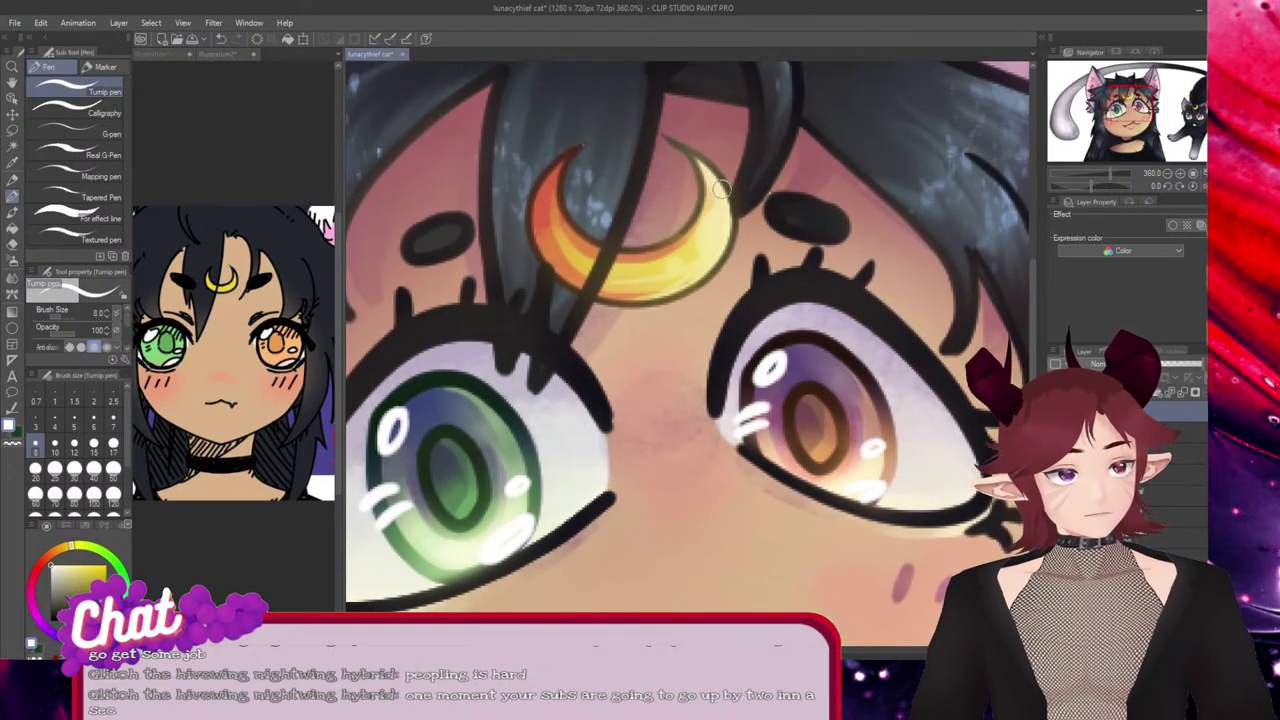
pyautogui.moveTo(720, 190); pyautogui.dragTo(686, 258)
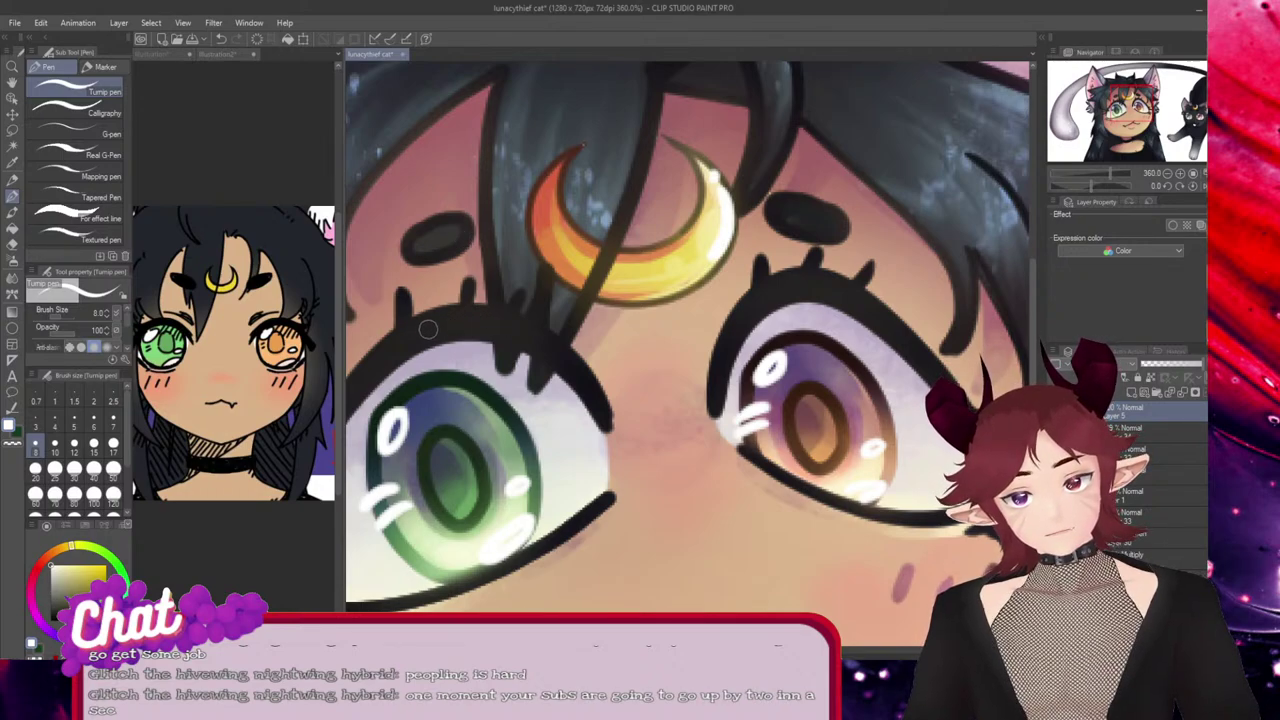
# Draw thin broken white highlights along the middle of the girl's upper lash lines on both eyes.
pyautogui.moveTo(428, 330); pyautogui.dragTo(522, 330)
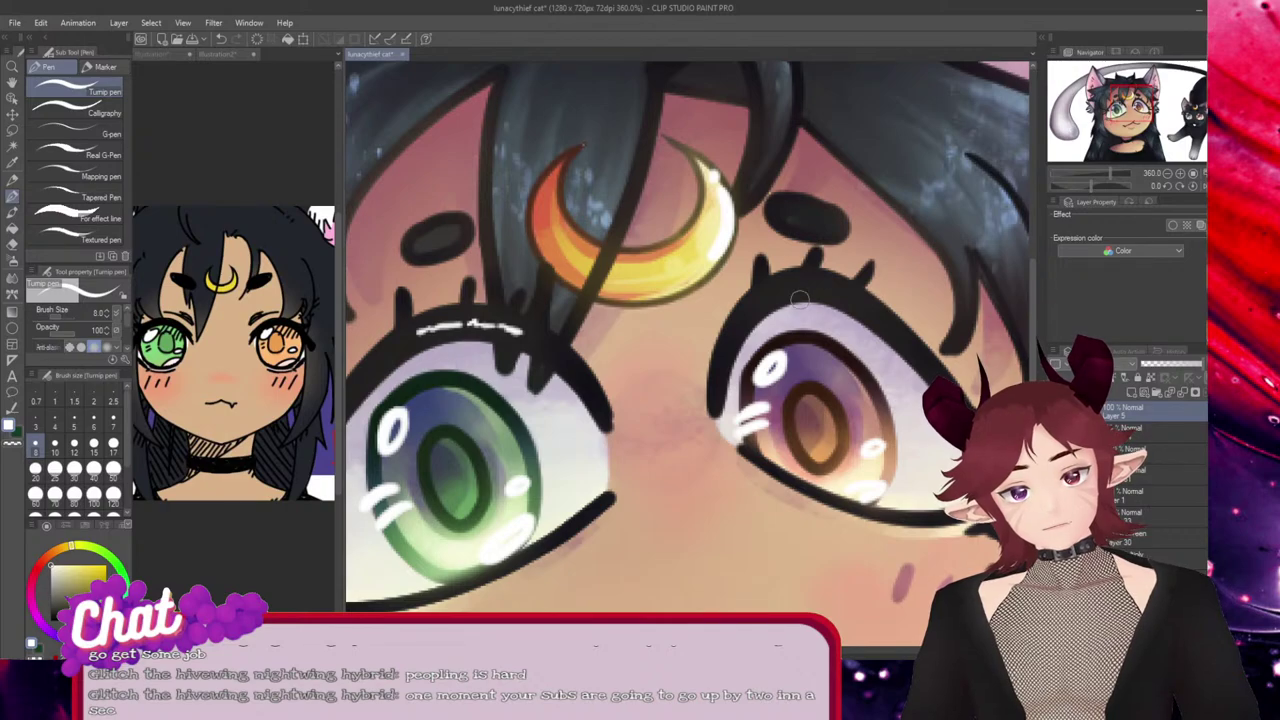
pyautogui.moveTo(765, 300)
pyautogui.mouseDown()
pyautogui.moveTo(826, 288)
pyautogui.moveTo(878, 318)
pyautogui.mouseUp()
pyautogui.scroll(-3, 915, 340)
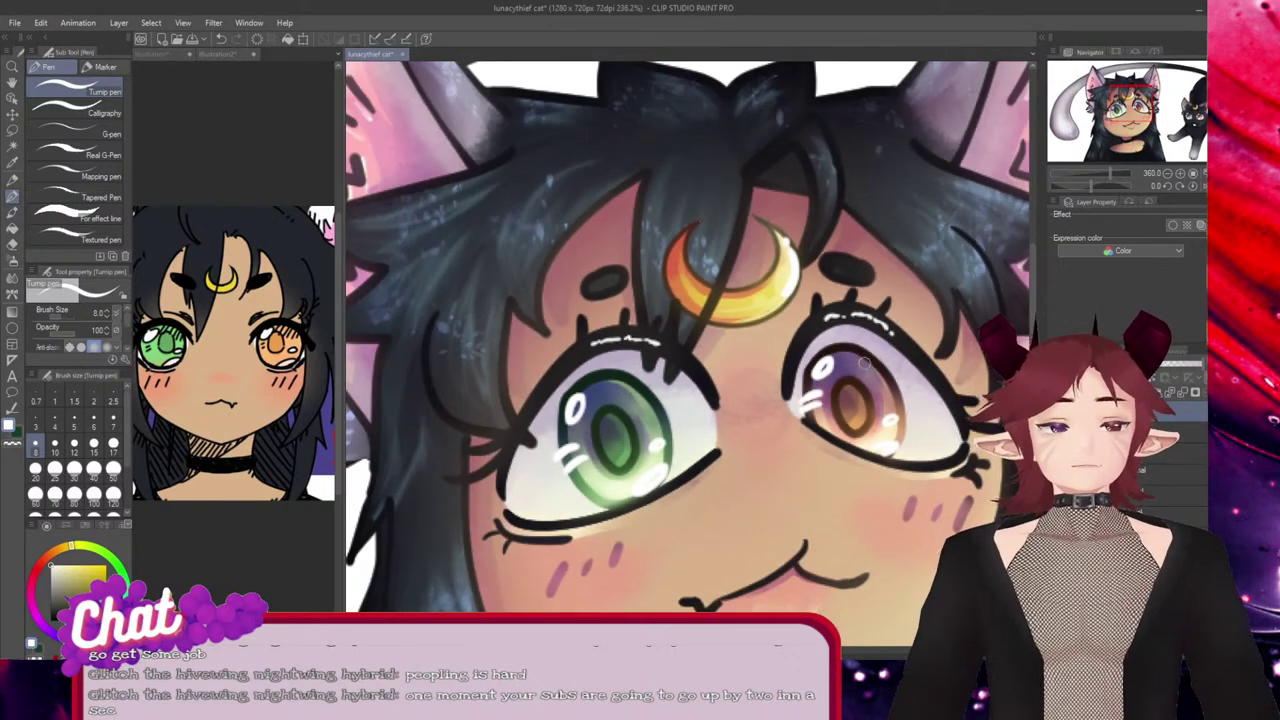
# Draw broken white highlights along the outer part of the lower lash line of the girl's green eye and orange eye.
pyautogui.scroll(4, 840, 360)
pyautogui.scroll(2, 777, 480)
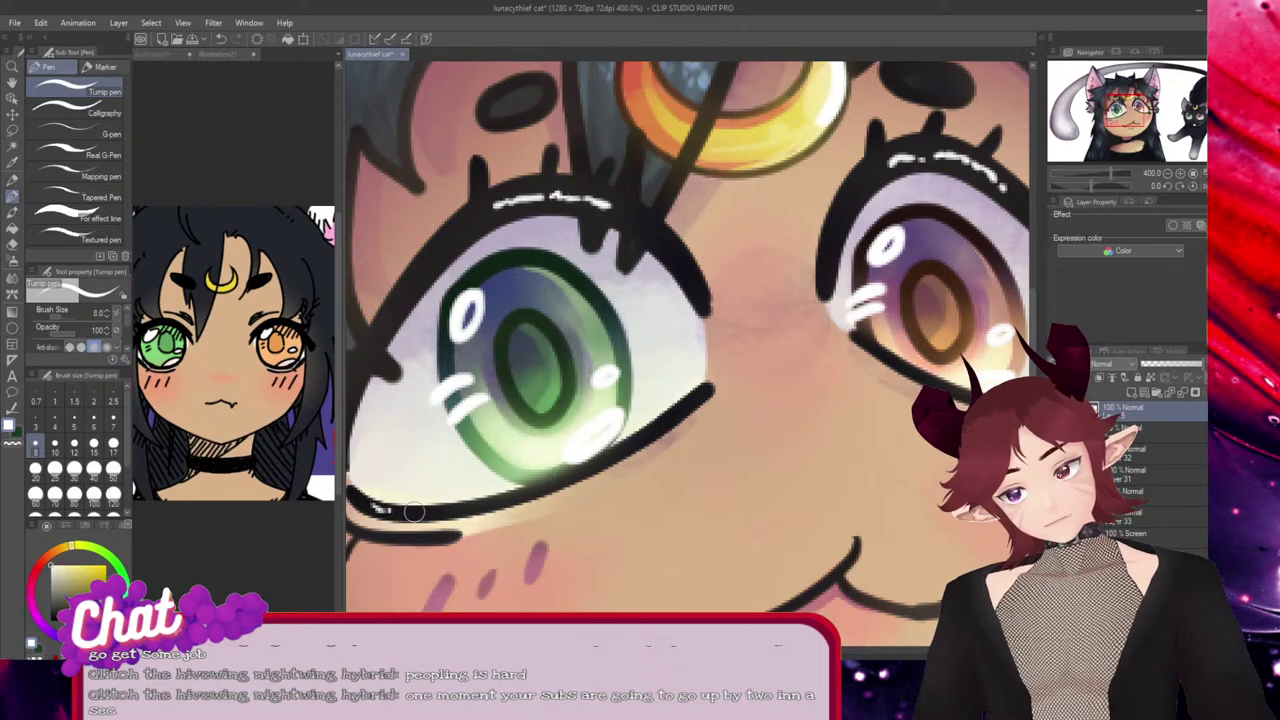
pyautogui.moveTo(413, 511); pyautogui.dragTo(504, 501)
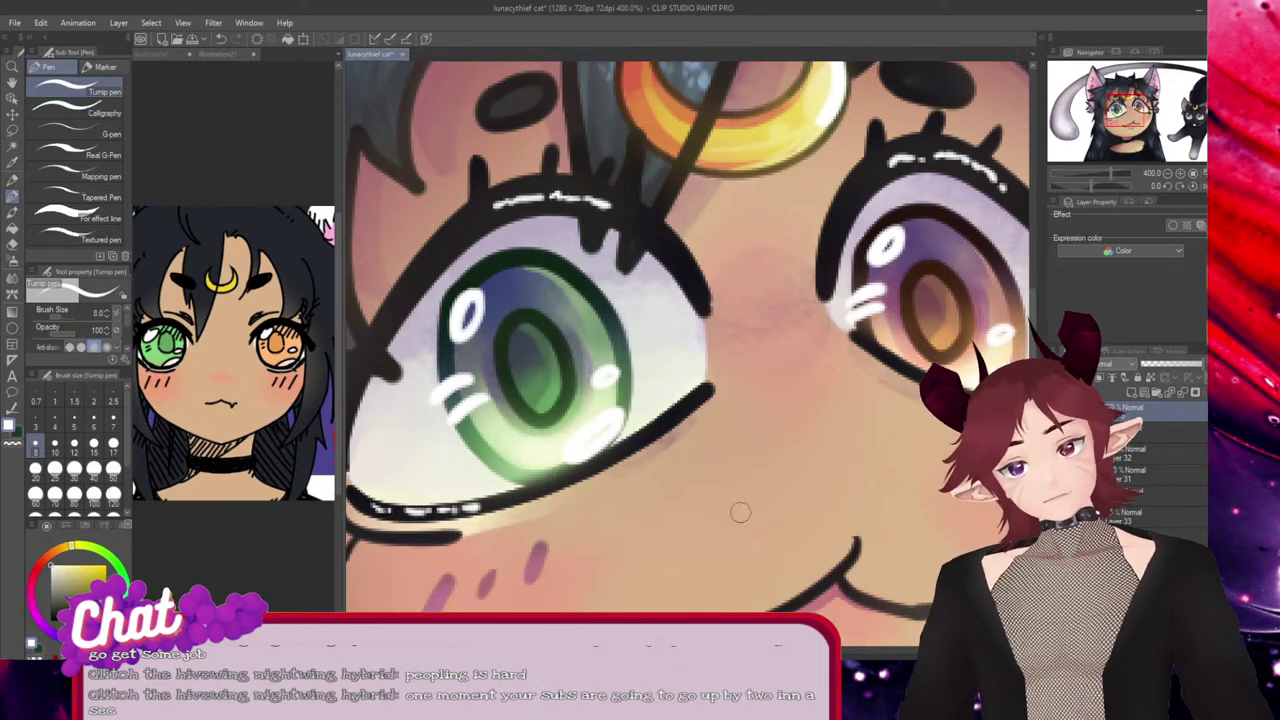
pyautogui.moveTo(740, 512); pyautogui.dragTo(465, 511)
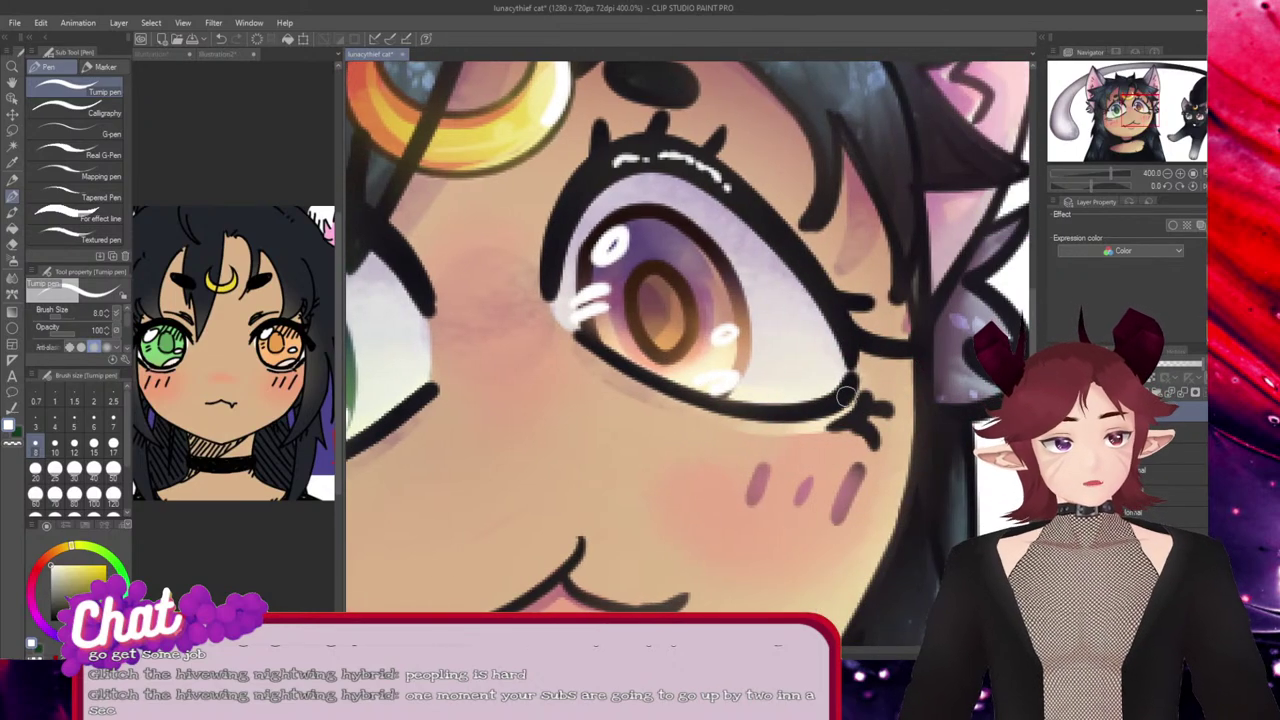
pyautogui.moveTo(842, 394); pyautogui.dragTo(746, 413)
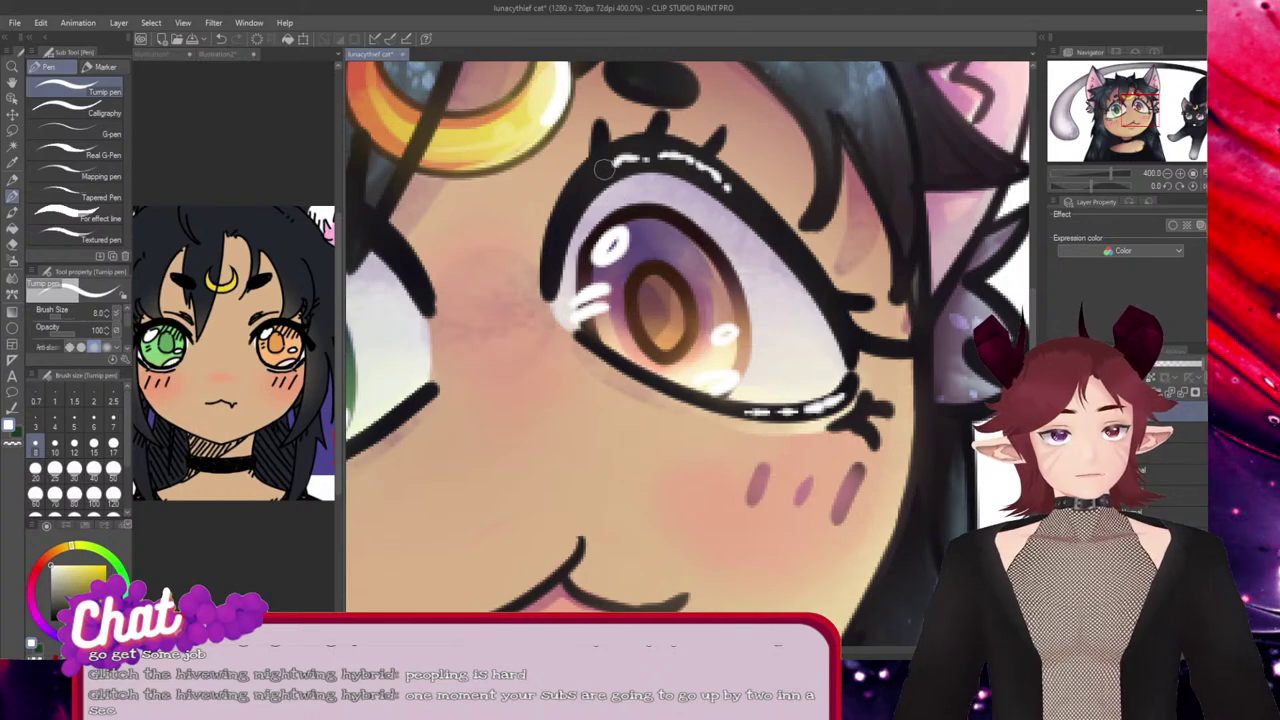
# Extend the broken white highlights in both directions along the upper lash lines of the girl's orange and green eyes.
pyautogui.moveTo(605, 168); pyautogui.dragTo(575, 200)
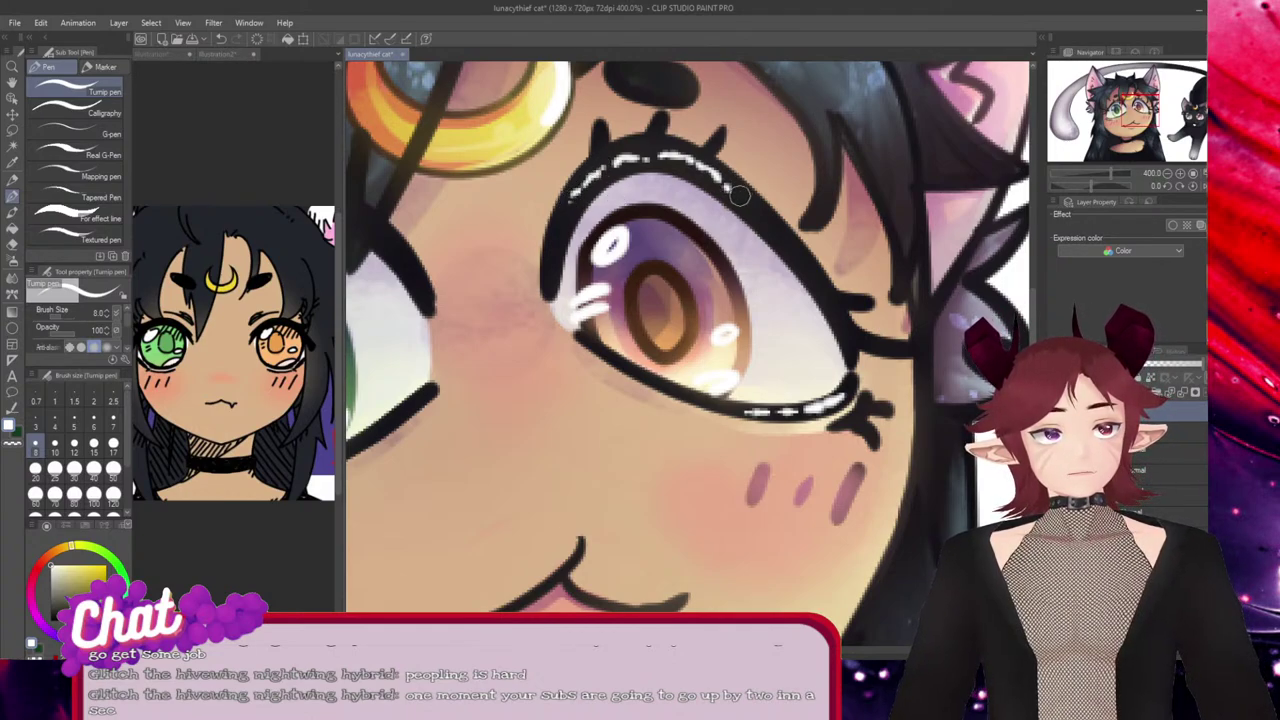
pyautogui.moveTo(740, 195); pyautogui.dragTo(780, 236)
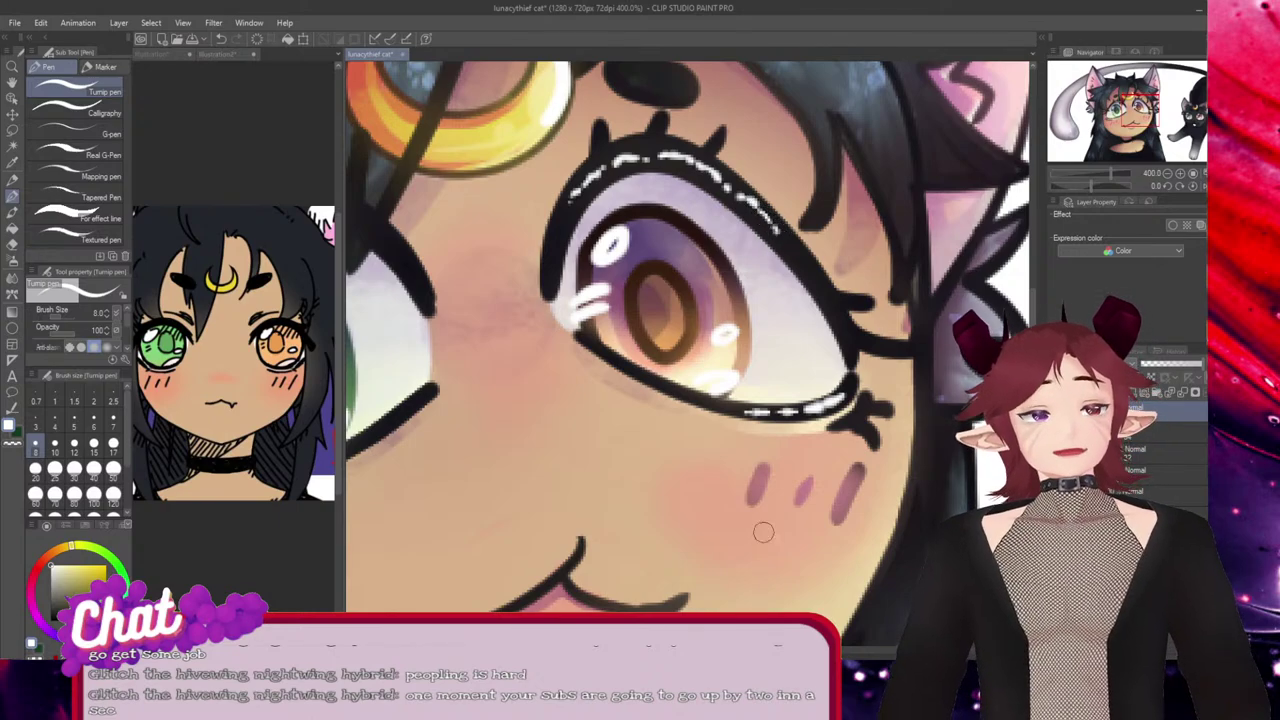
pyautogui.moveTo(470, 300); pyautogui.dragTo(903, 300)
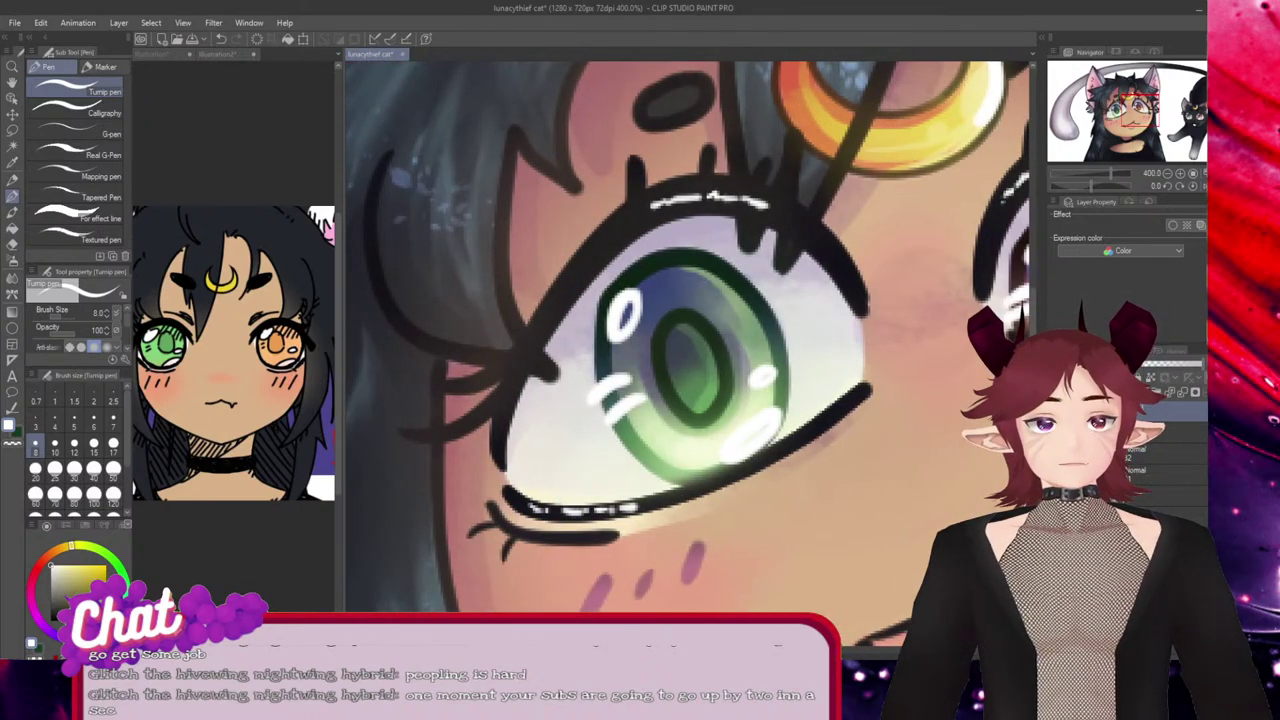
pyautogui.moveTo(646, 209); pyautogui.dragTo(578, 258)
pyautogui.moveTo(775, 211); pyautogui.dragTo(808, 228)
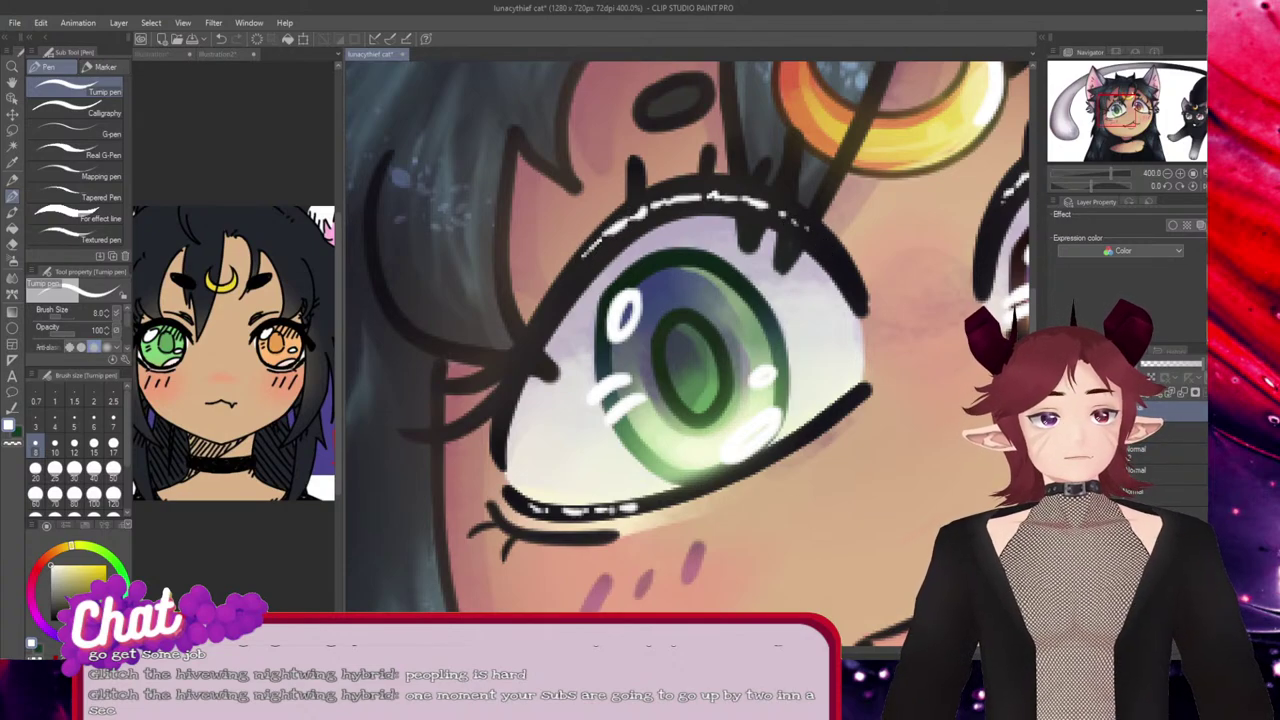
# Add small white dashes along the outer lower lash lines of both of the black cat's eyes.
pyautogui.moveTo(800, 650); pyautogui.dragTo(892, 650)
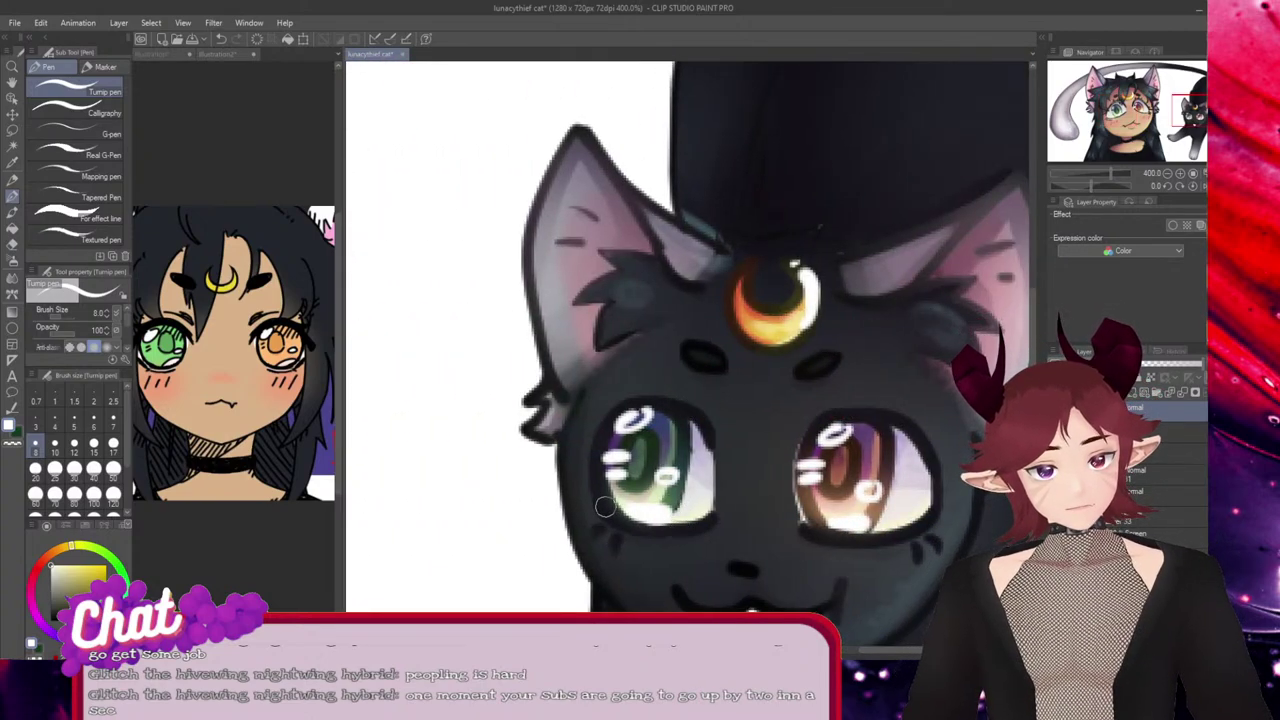
pyautogui.moveTo(614, 518); pyautogui.dragTo(630, 523)
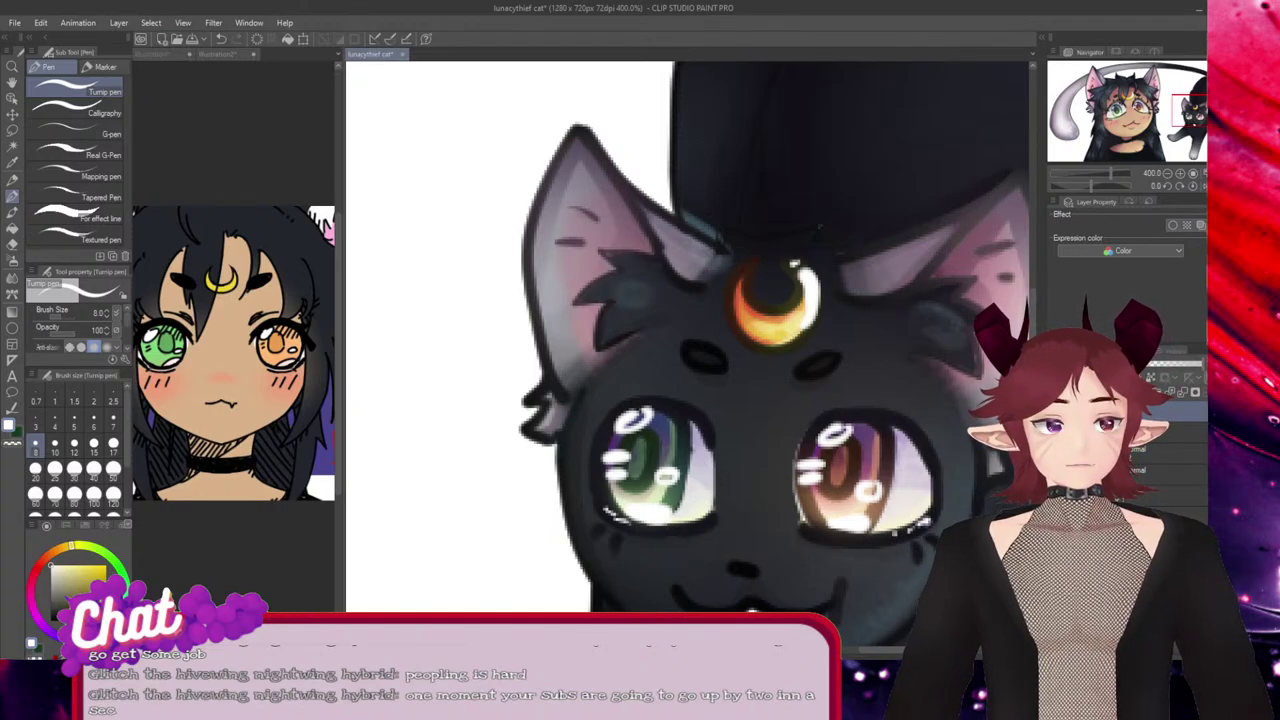
# Soften the white lash-line highlights on both of the girl's eyes with the Soft eraser at size 50.
pyautogui.moveTo(420, 330); pyautogui.dragTo(990, 330)
pyautogui.moveTo(440, 310); pyautogui.dragTo(910, 350)
pyautogui.moveTo(717, 513); pyautogui.dragTo(729, 517)
pyautogui.scroll(-6, 675, 429)
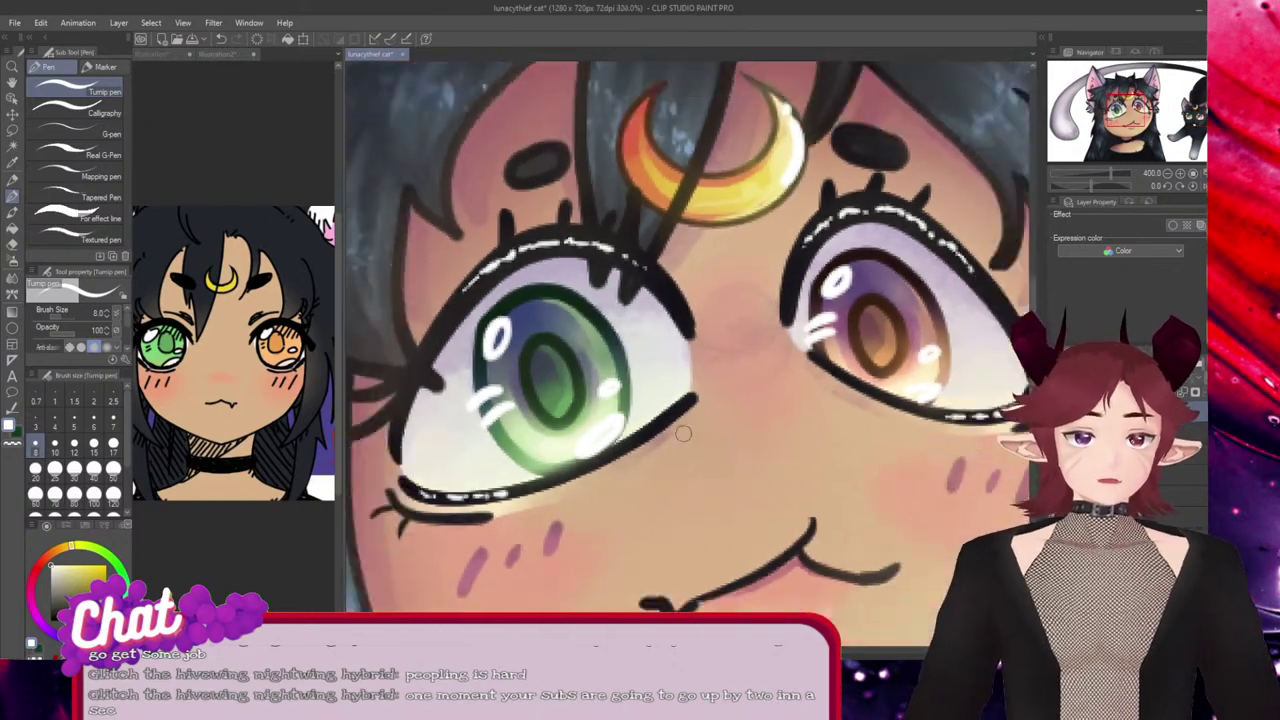
pyautogui.scroll(1, 674, 428)
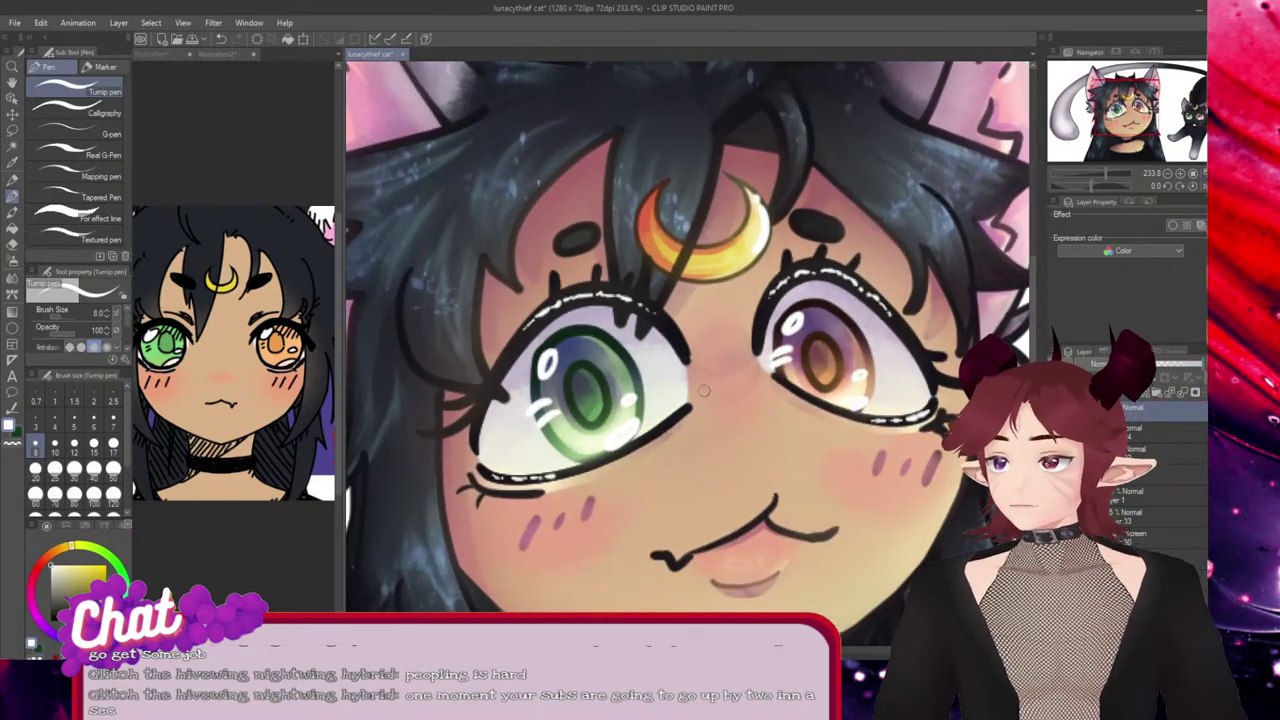
pyautogui.press('j')
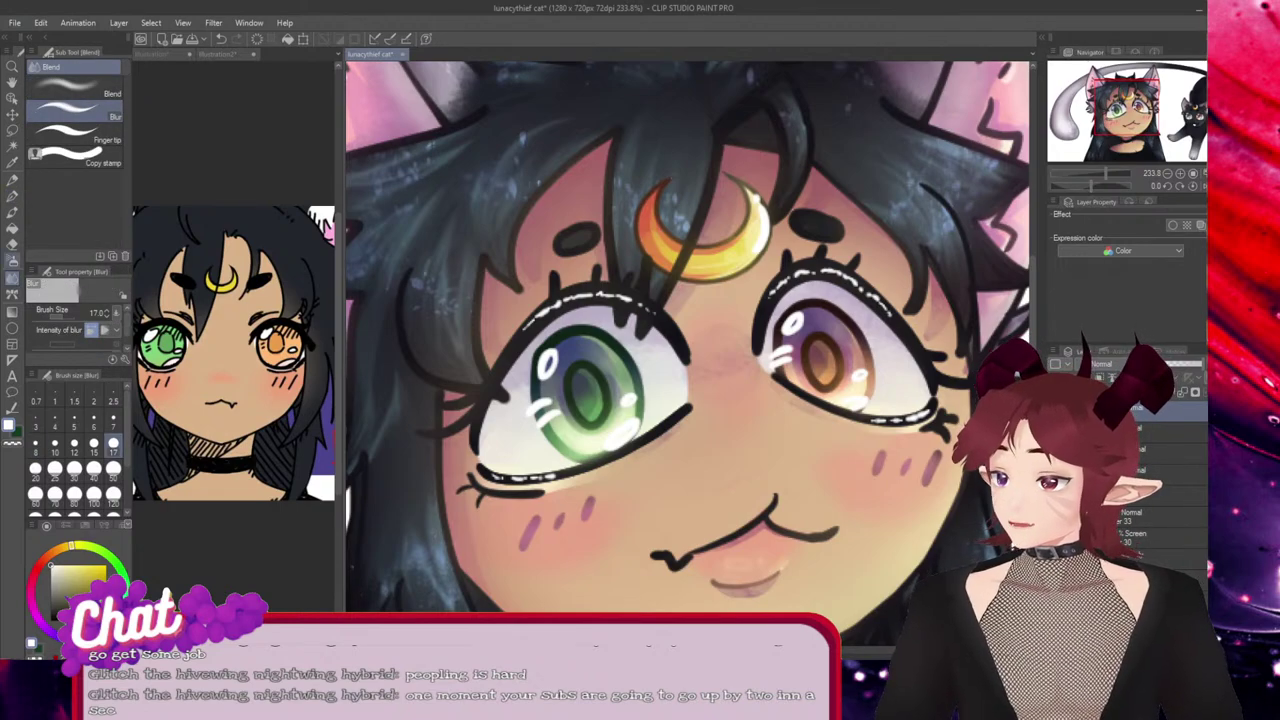
pyautogui.press('e')
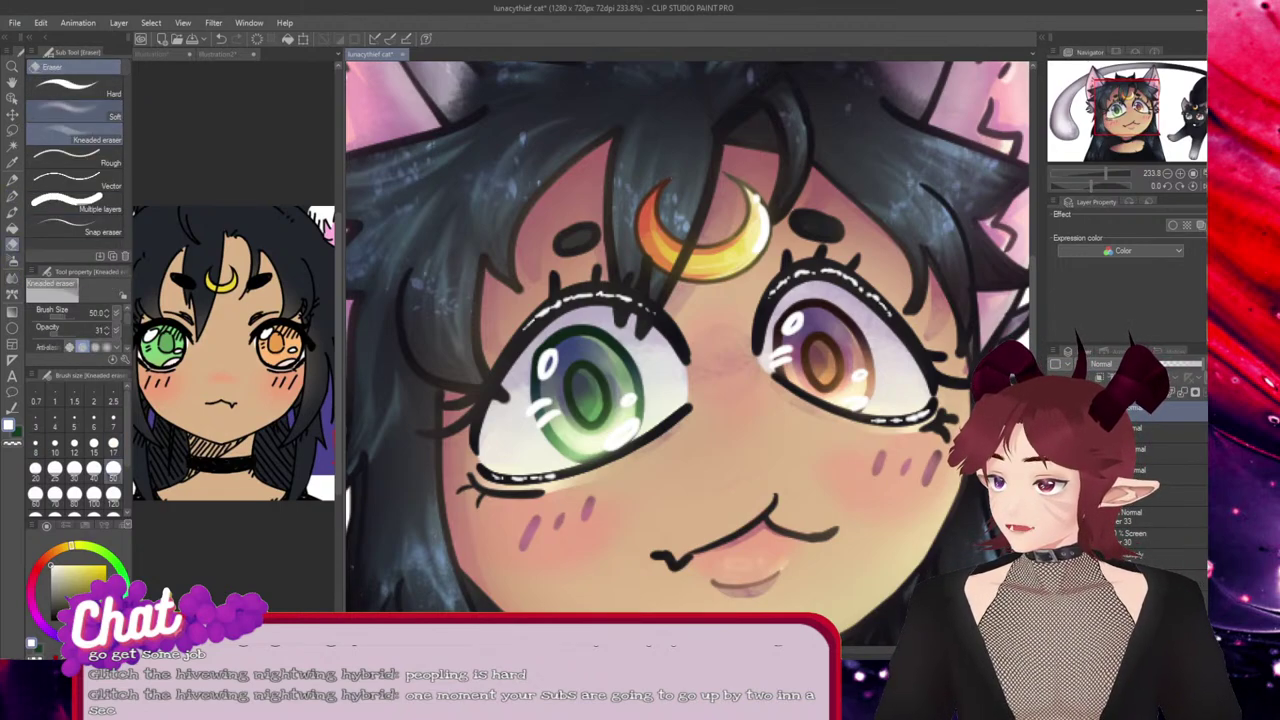
pyautogui.scroll(2, 512, 277)
pyautogui.click(113, 470)
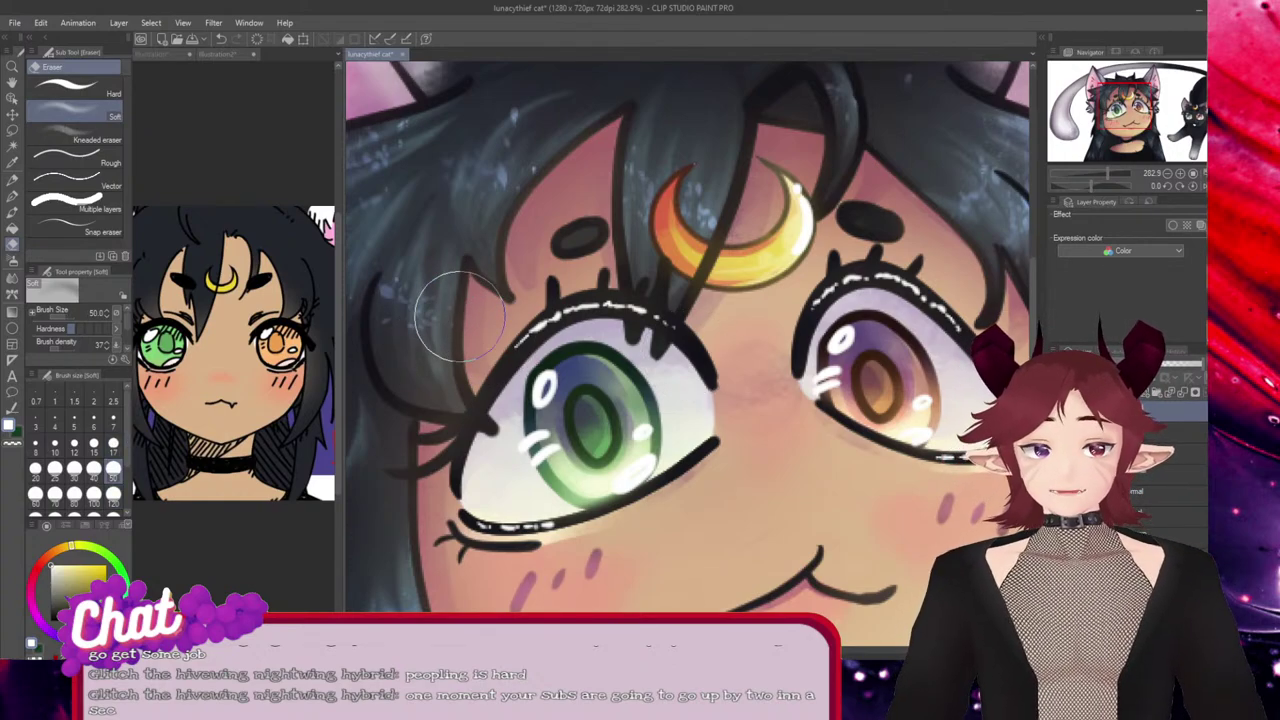
pyautogui.moveTo(785, 245); pyautogui.dragTo(795, 262)
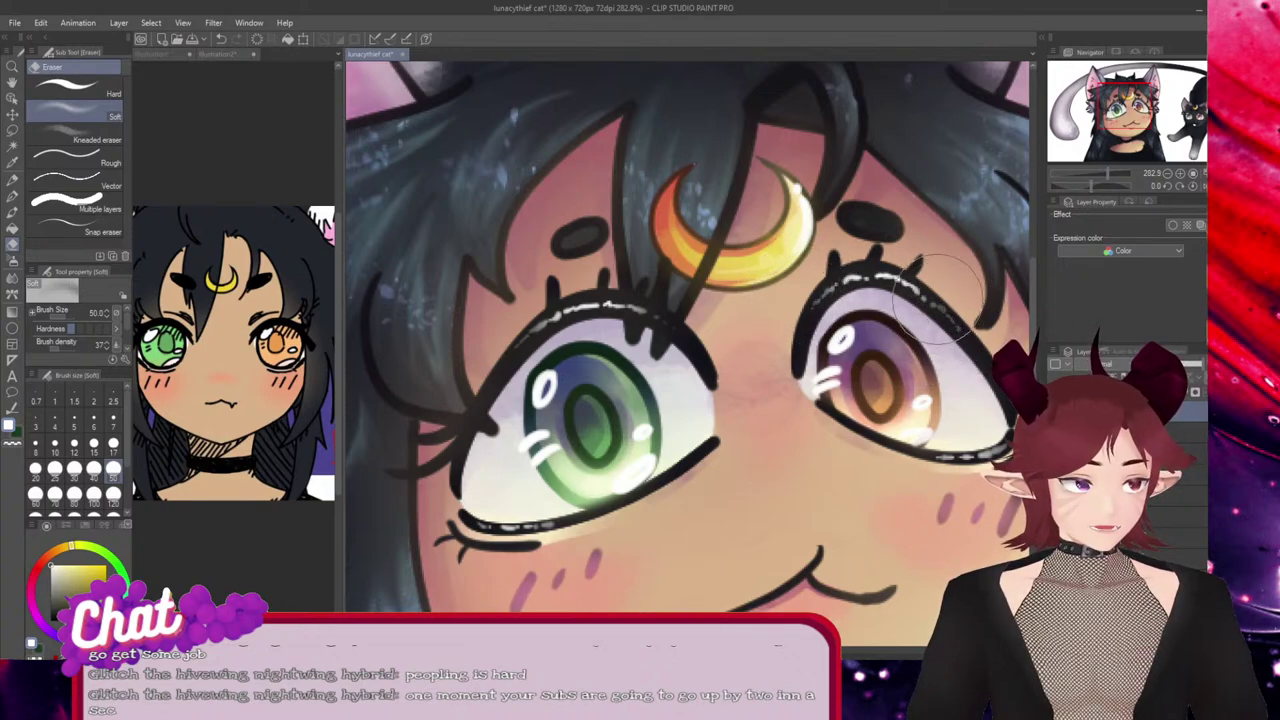
# Compare the white eye and crescent-moon highlights on the girl and the black cat, up close and from a distance.
pyautogui.moveTo(866, 540); pyautogui.dragTo(30, 555)
pyautogui.hscroll(3, 615, 540)
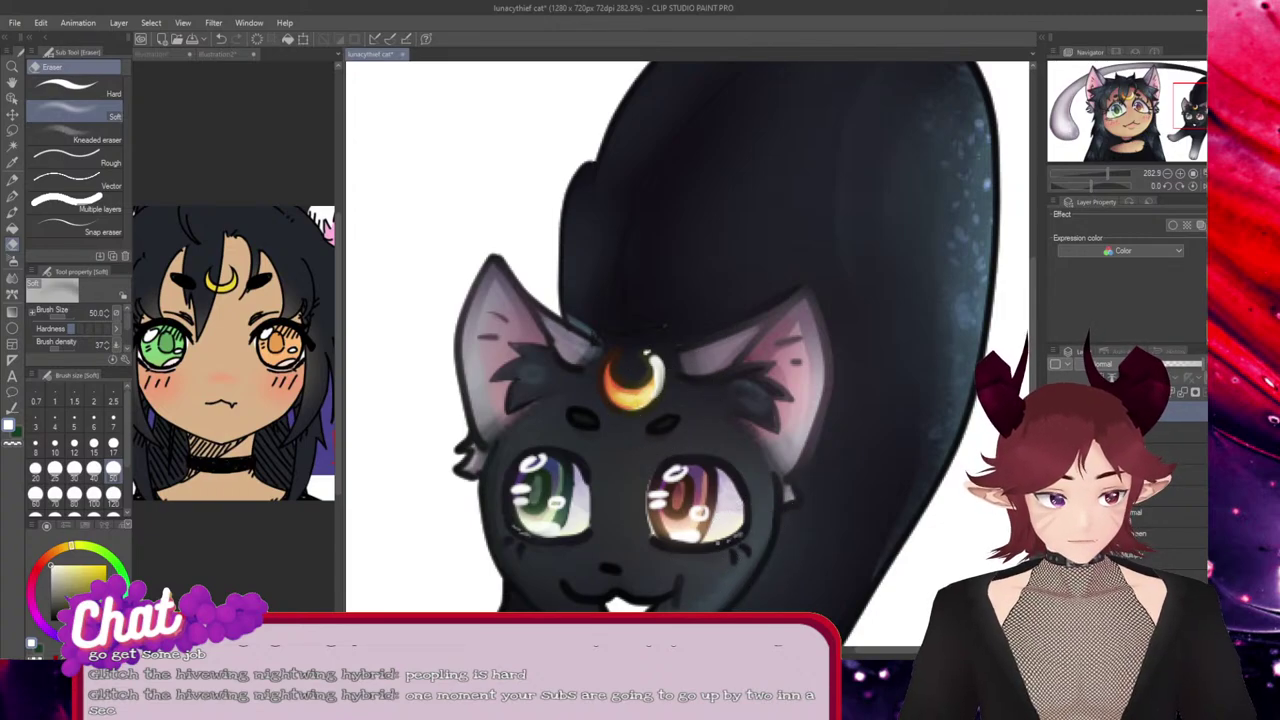
pyautogui.moveTo(380, 400); pyautogui.dragTo(1264, 398)
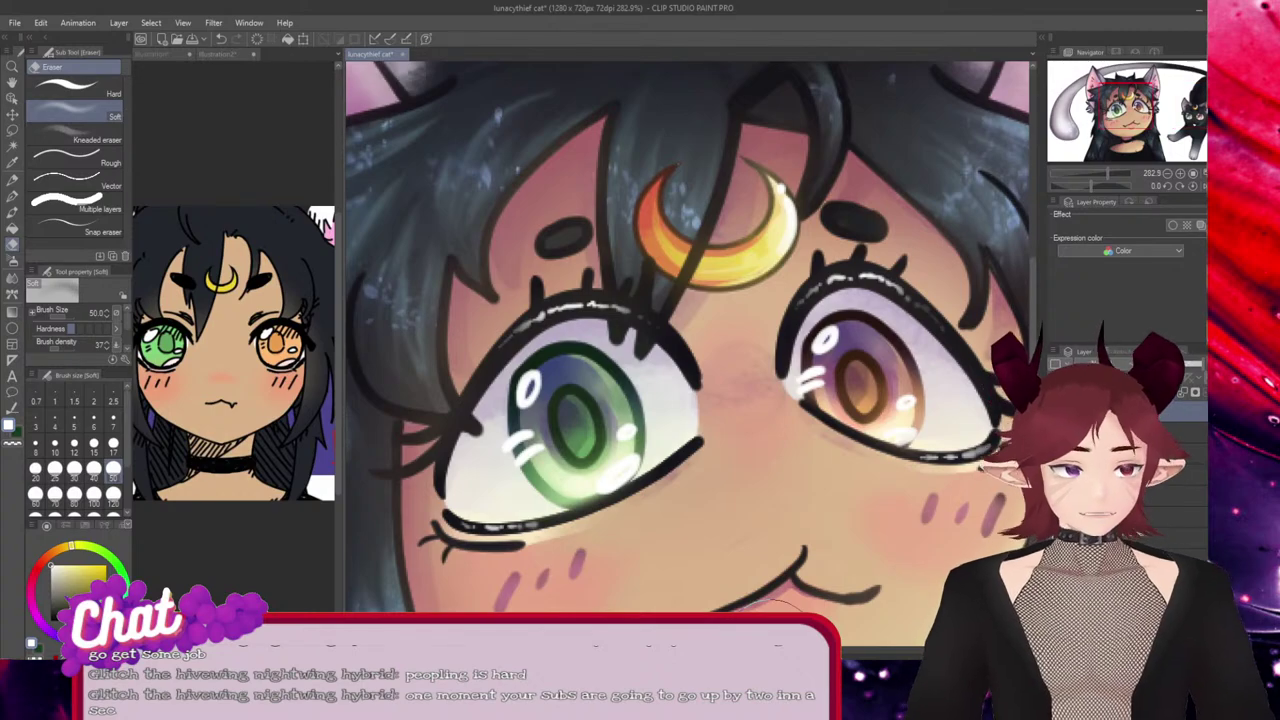
pyautogui.scroll(-5, 700, 518)
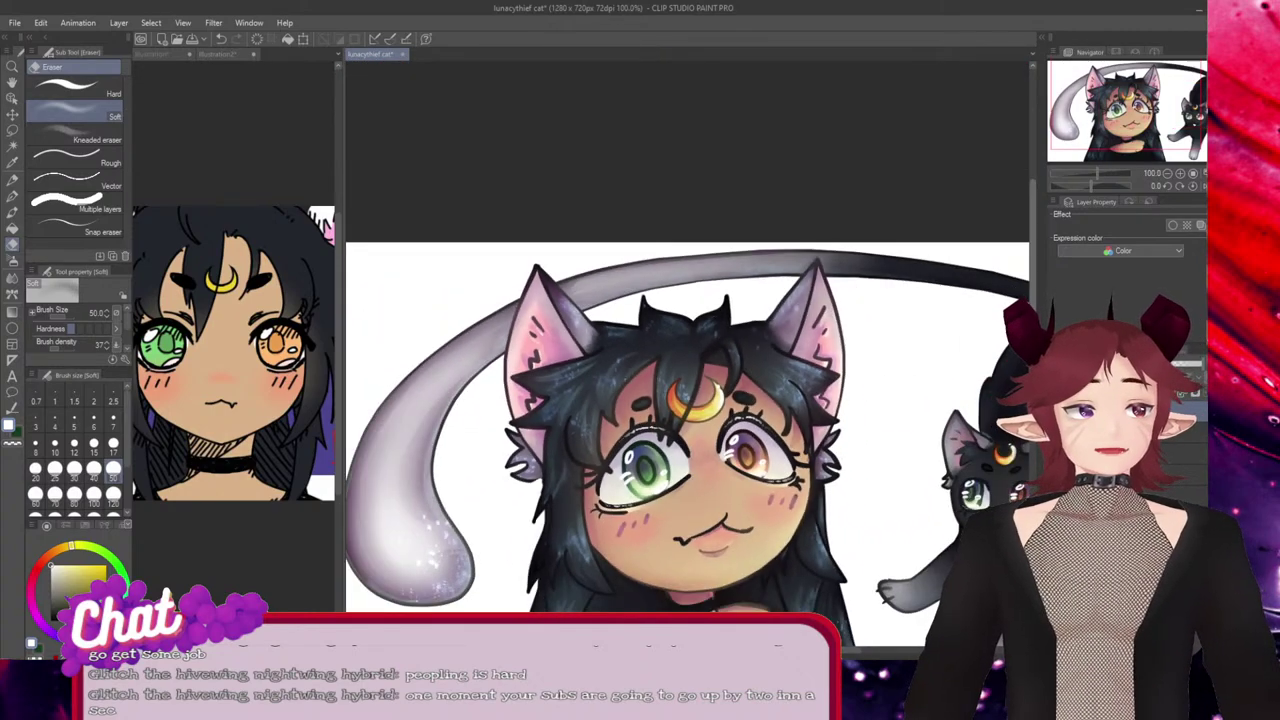
pyautogui.moveTo(1032, 240); pyautogui.dragTo(1032, 296)
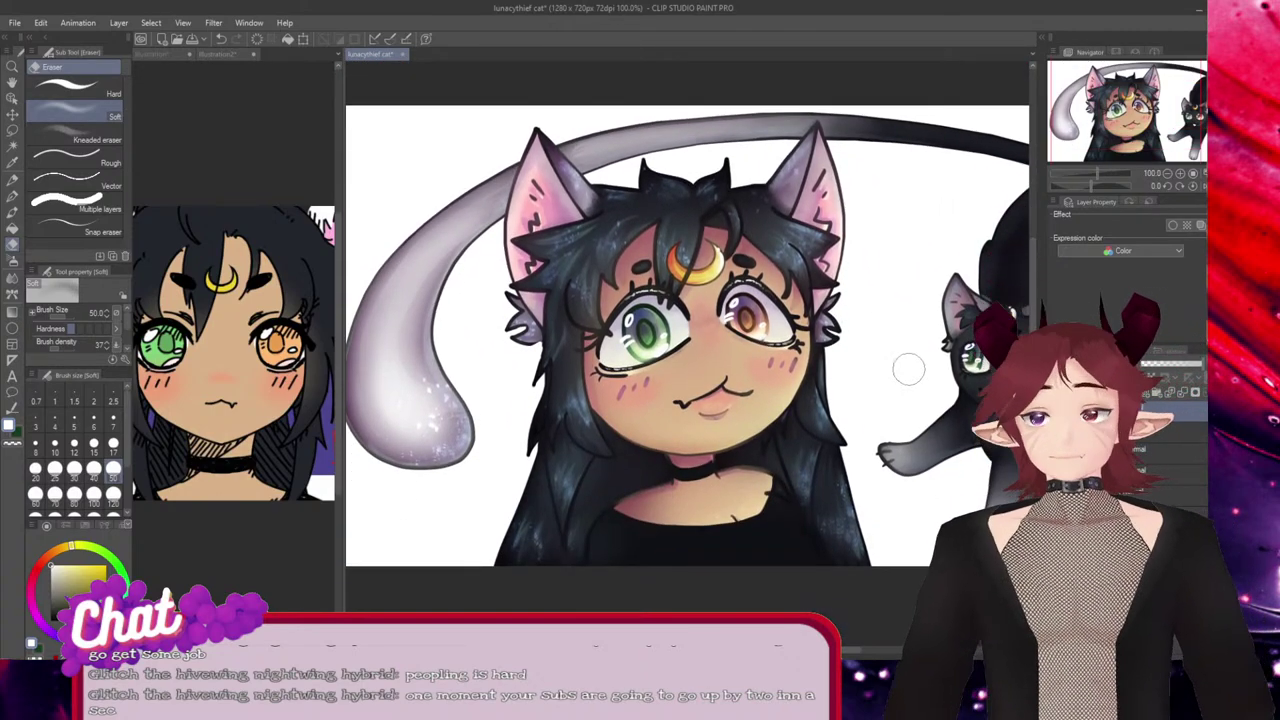
pyautogui.scroll(2, 818, 362)
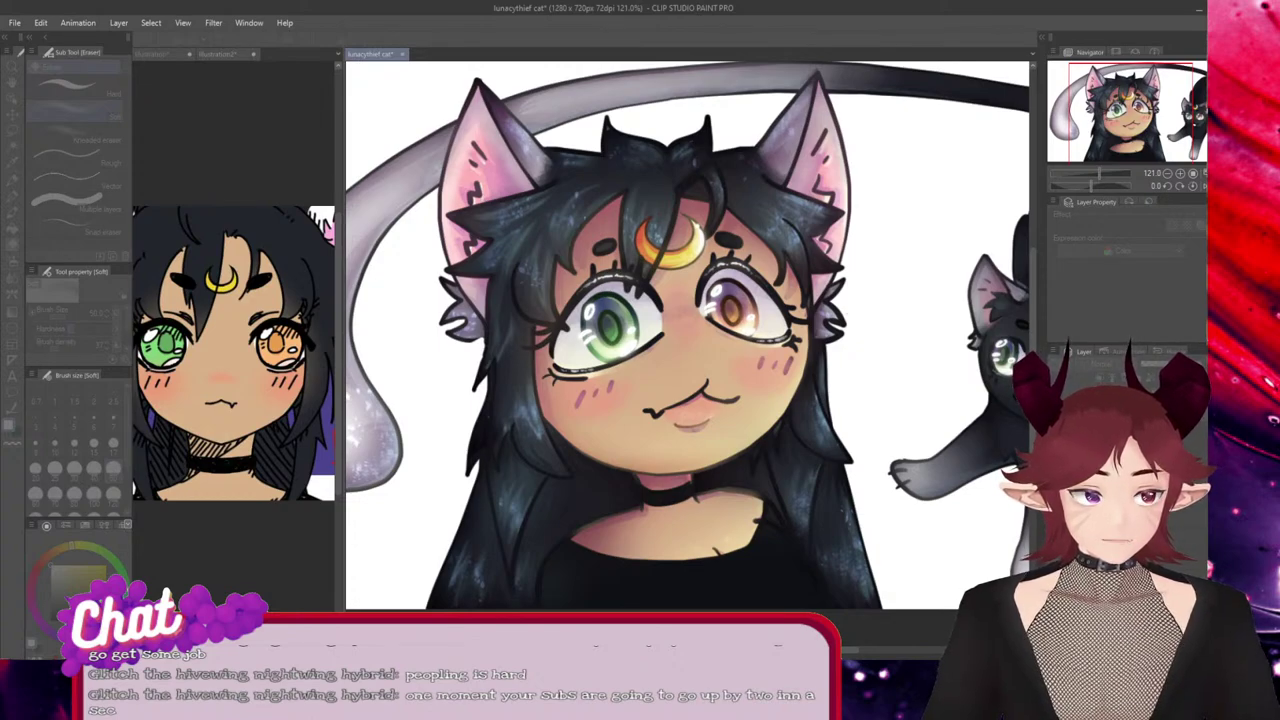
pyautogui.press('Tab')
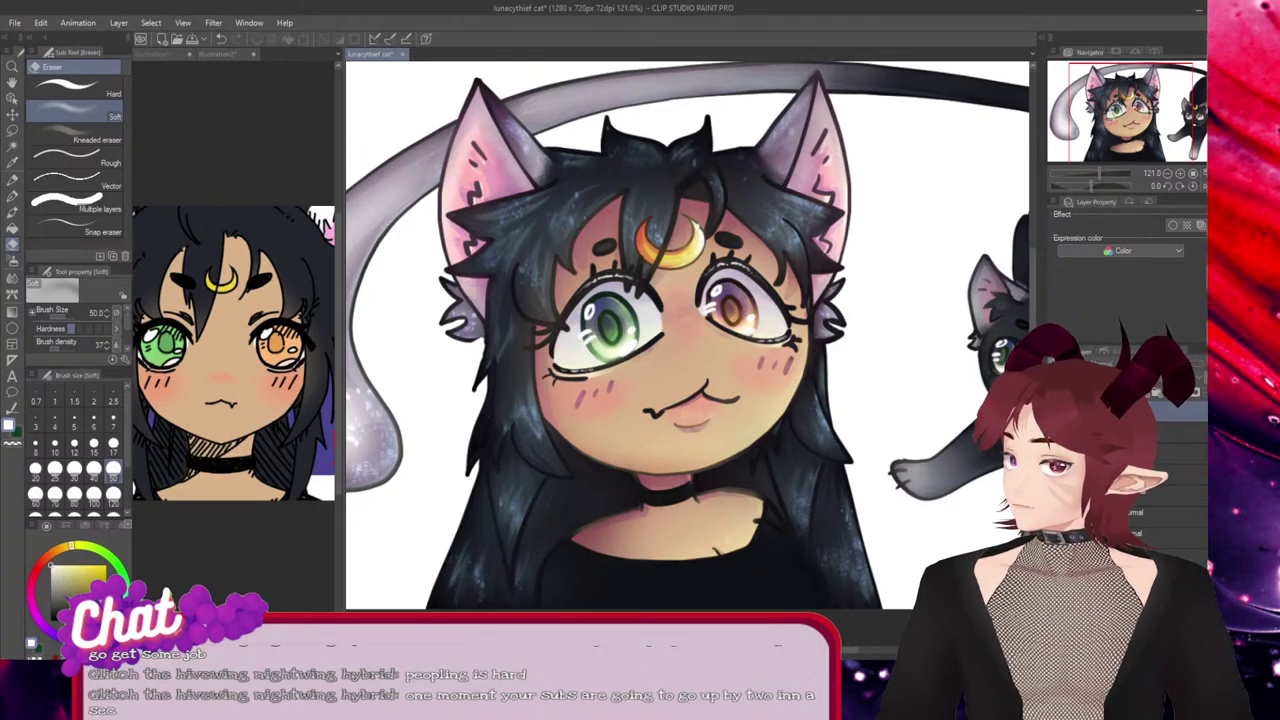
pyautogui.scroll(2, 765, 358)
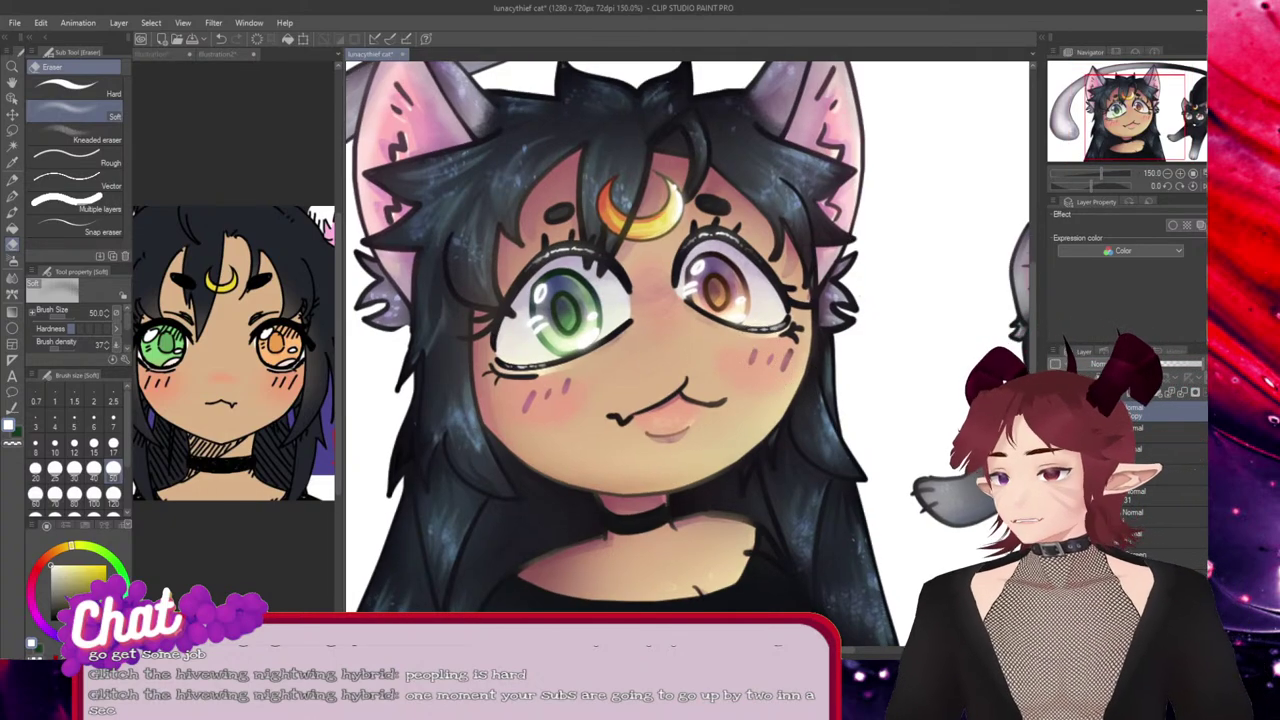
# Check the highlights and overall balance of the whole painting, from the cat's face to the girl's tail and hair.
pyautogui.press('b')
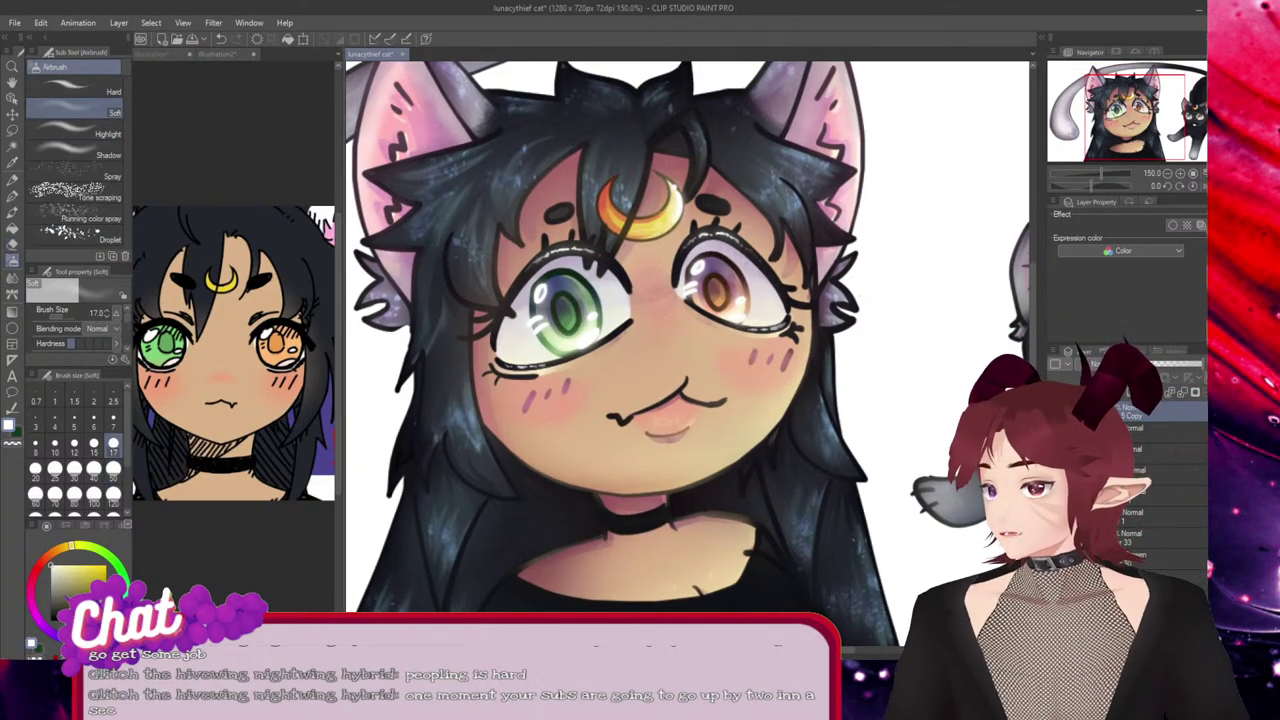
pyautogui.scroll(2, 583, 334)
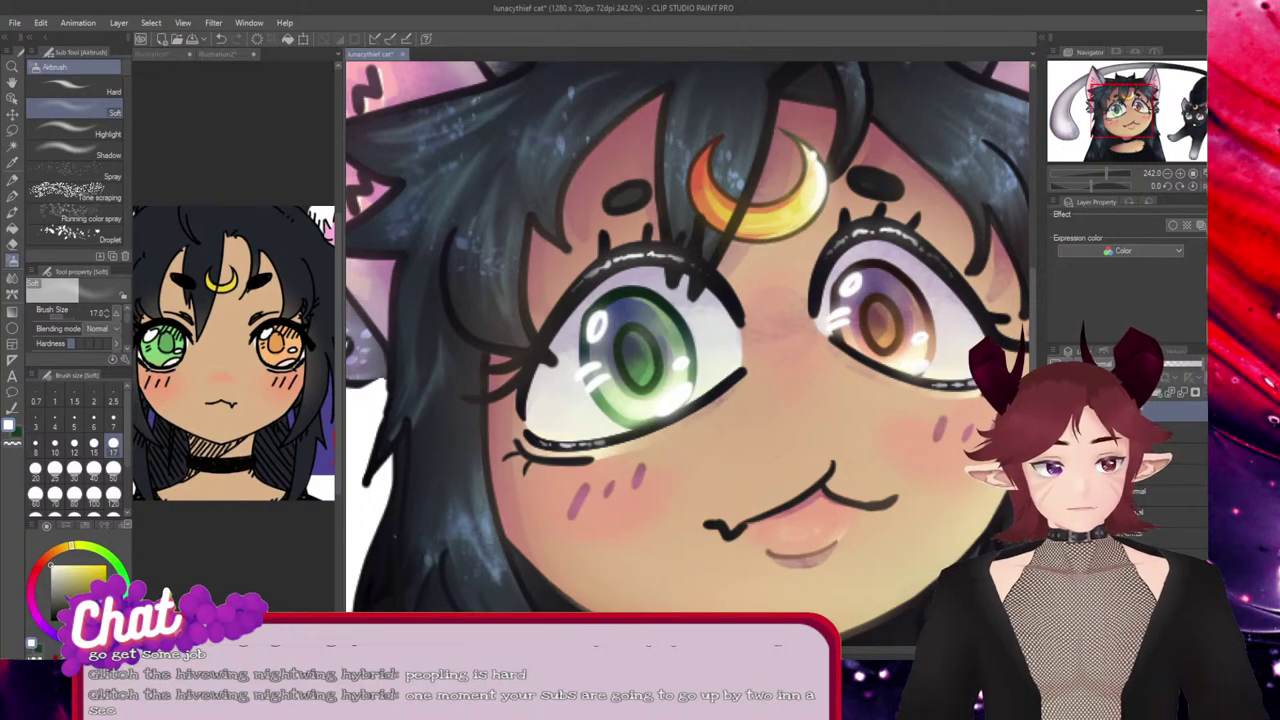
pyautogui.moveTo(1123, 110); pyautogui.dragTo(1195, 110)
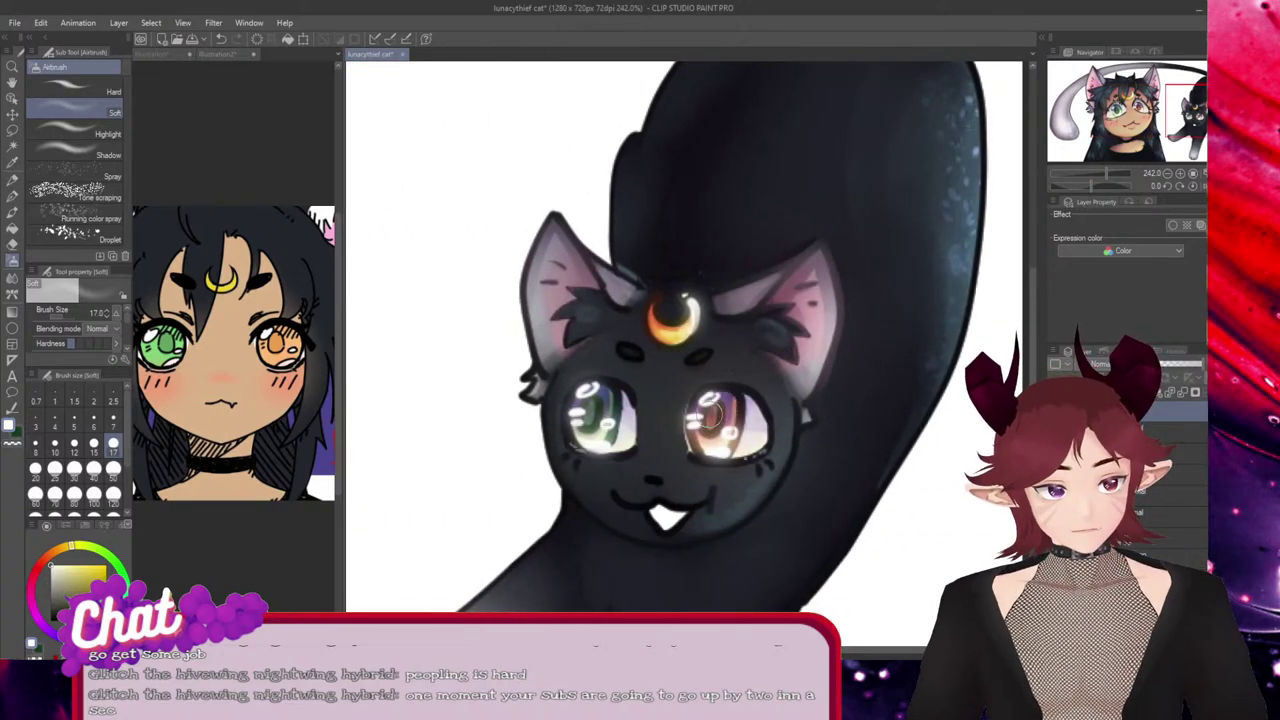
pyautogui.scroll(-2, 682, 420)
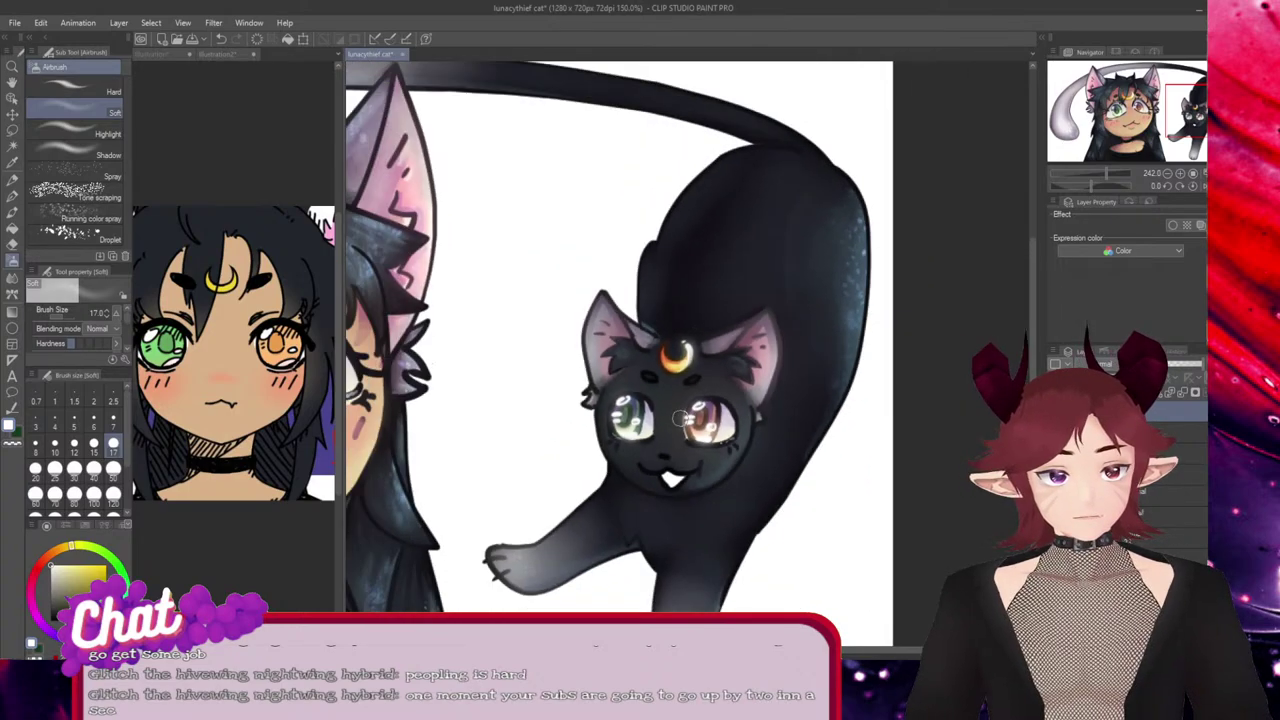
pyautogui.scroll(-1, 680, 418)
pyautogui.moveTo(862, 650); pyautogui.dragTo(766, 650)
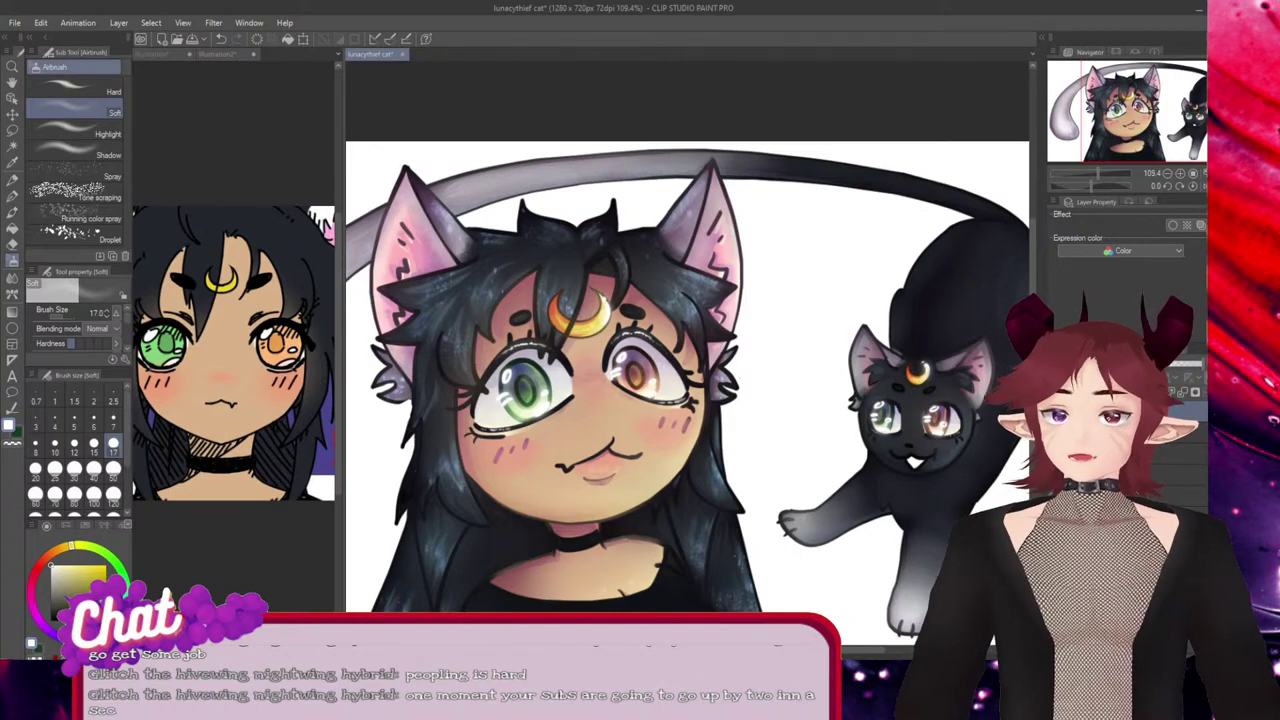
pyautogui.scroll(1, 735, 363)
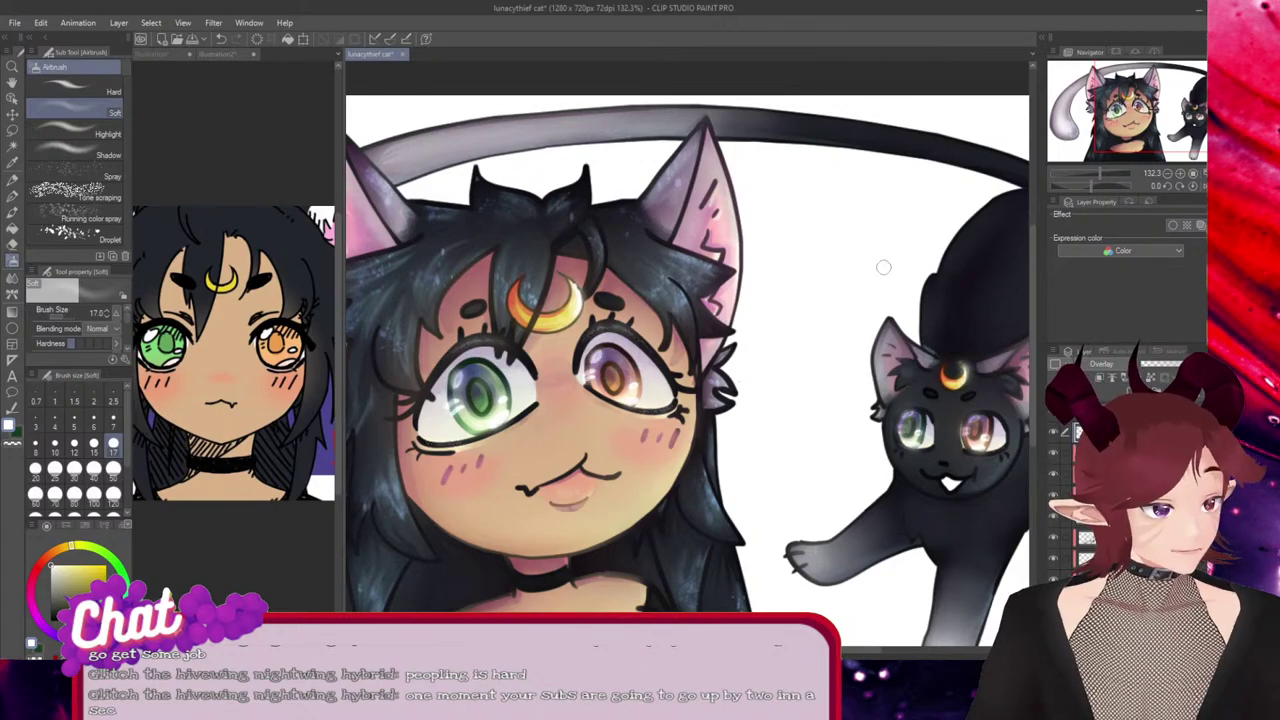
pyautogui.scroll(-2, 875, 268)
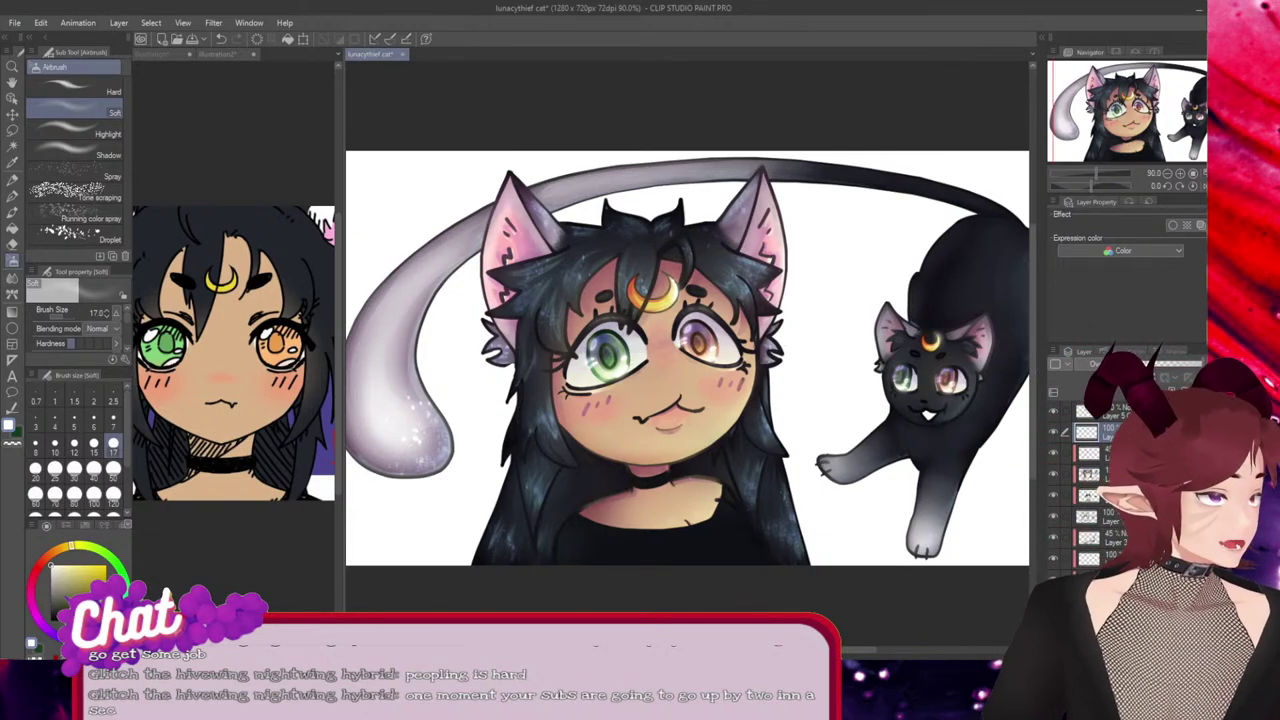
pyautogui.scroll(1, 866, 192)
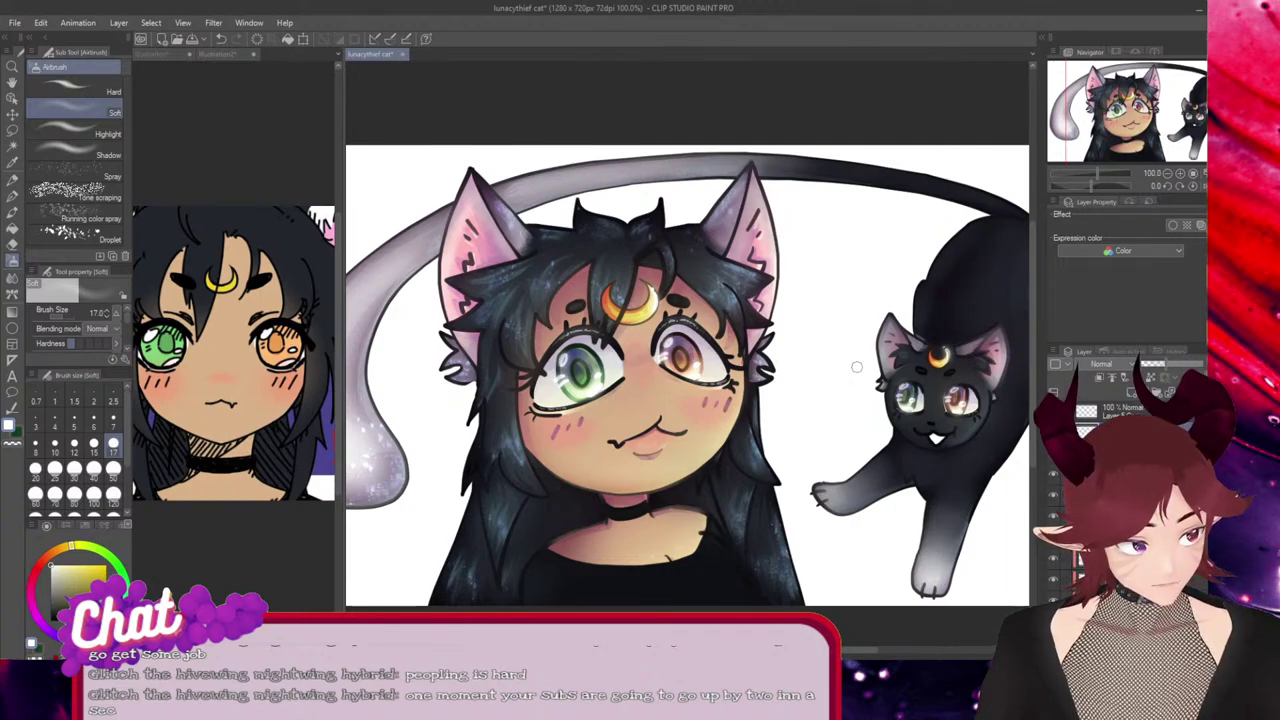
pyautogui.scroll(-2, 856, 367)
pyautogui.moveTo(775, 409); pyautogui.dragTo(683, 409)
pyautogui.scroll(5, 683, 409)
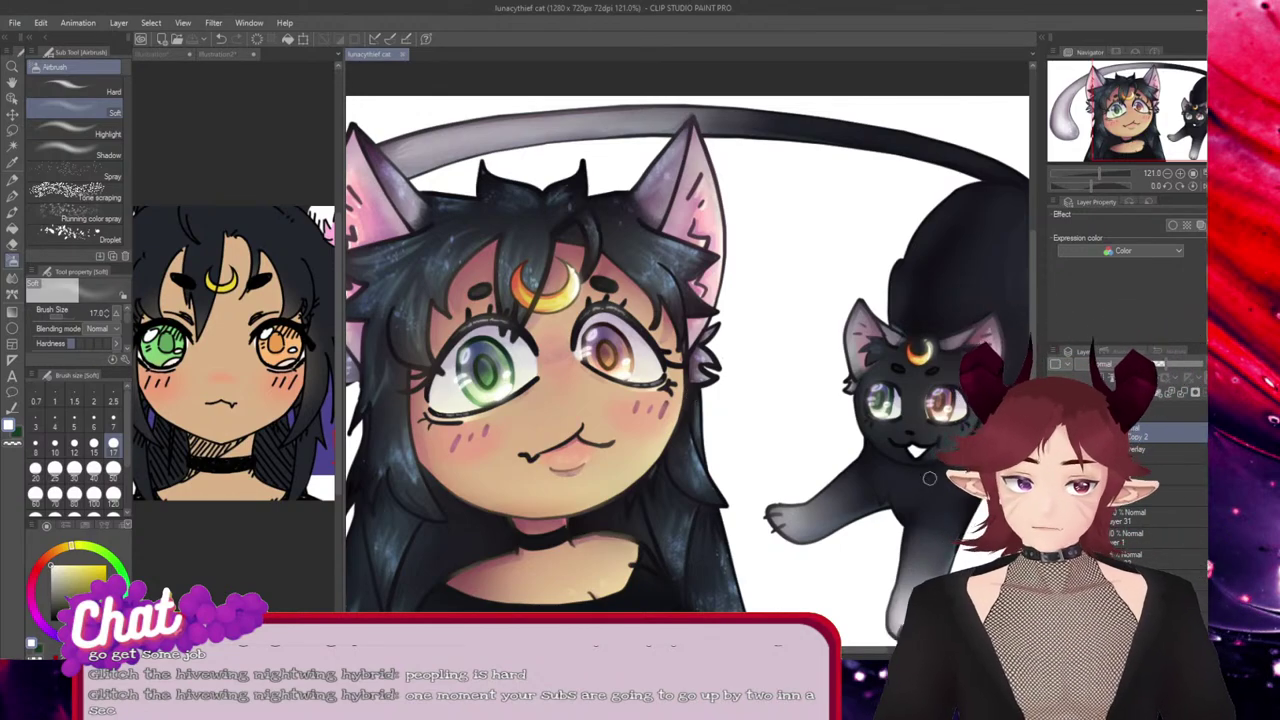
pyautogui.scroll(-4, 724, 234)
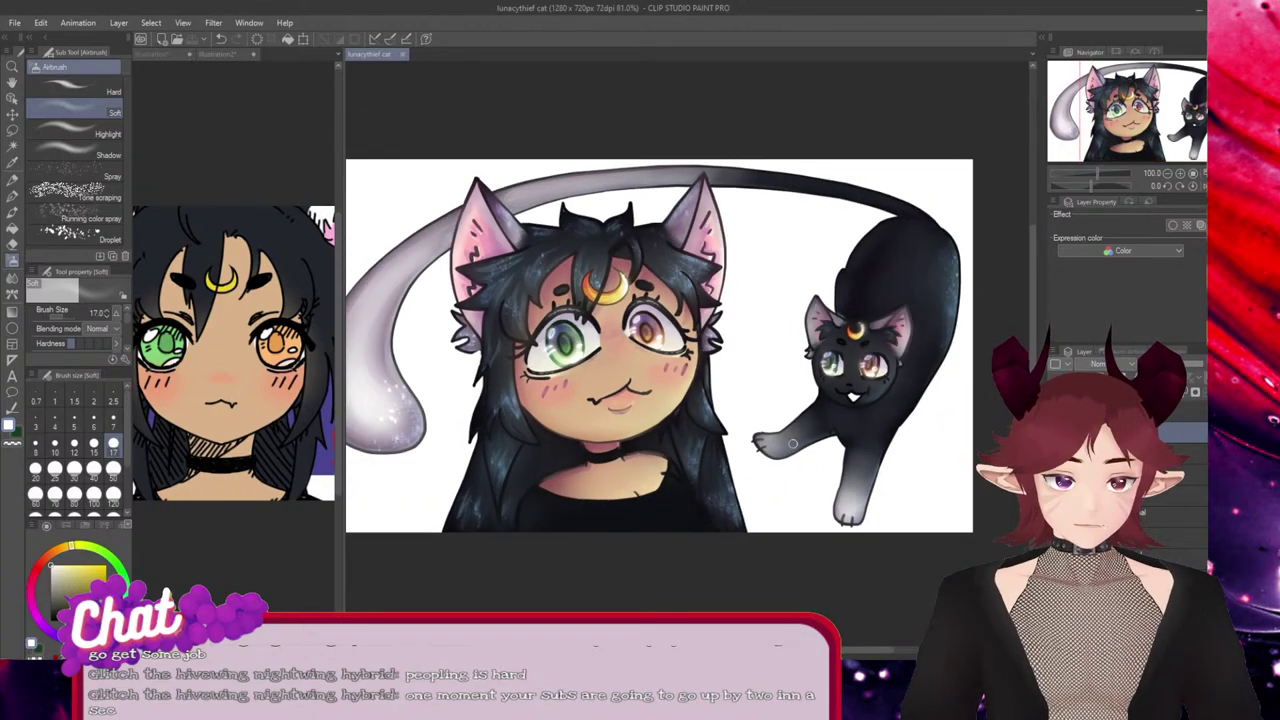
pyautogui.hscroll(-1, 659, 345)
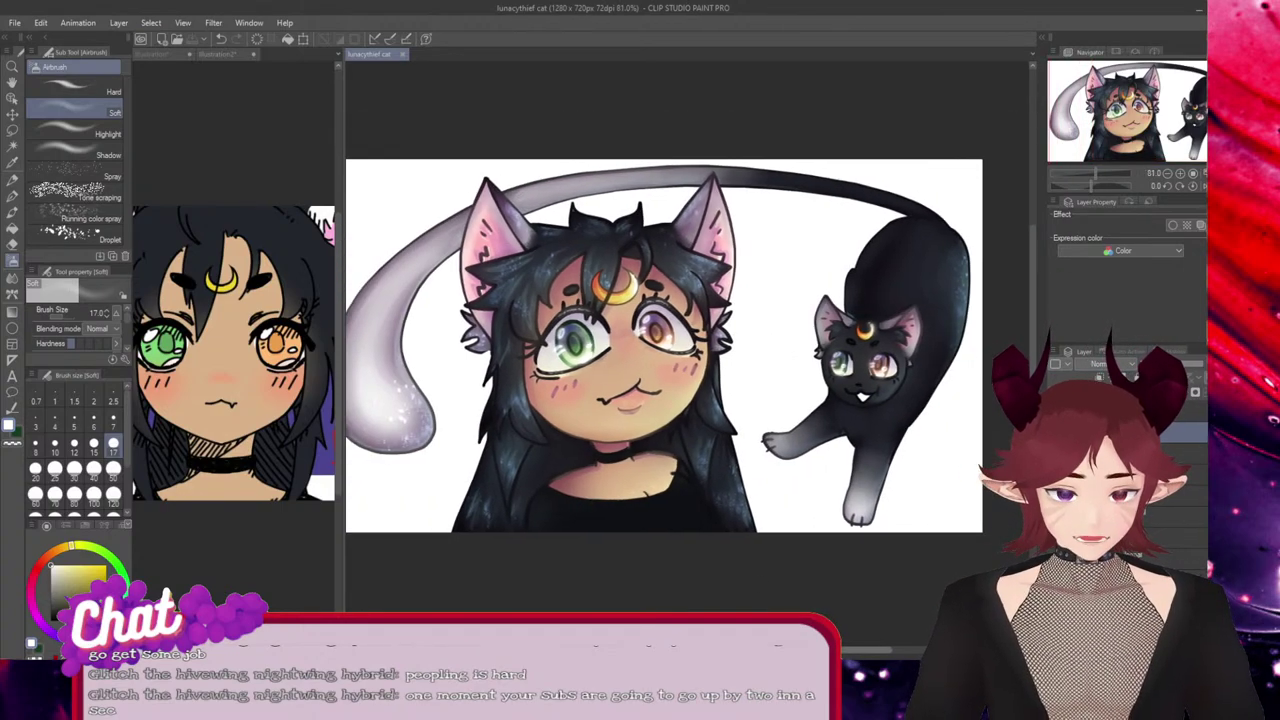
pyautogui.scroll(1, 636, 488)
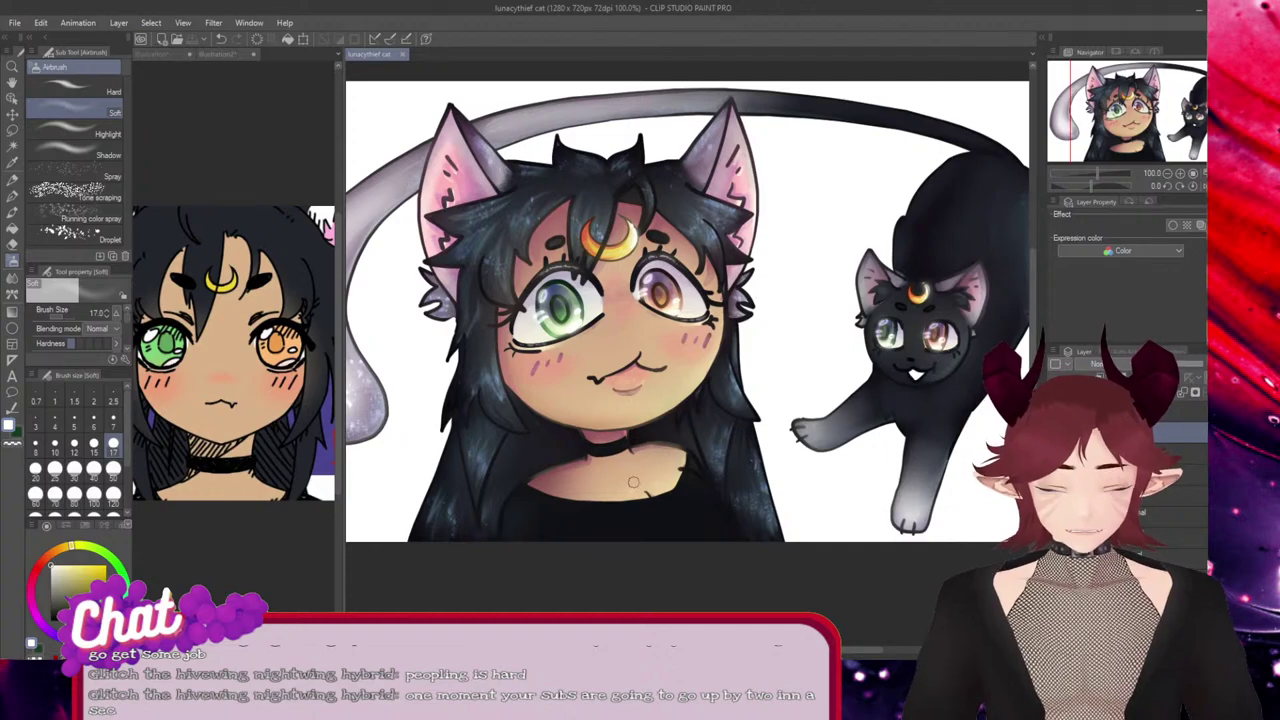
pyautogui.scroll(-1, 633, 482)
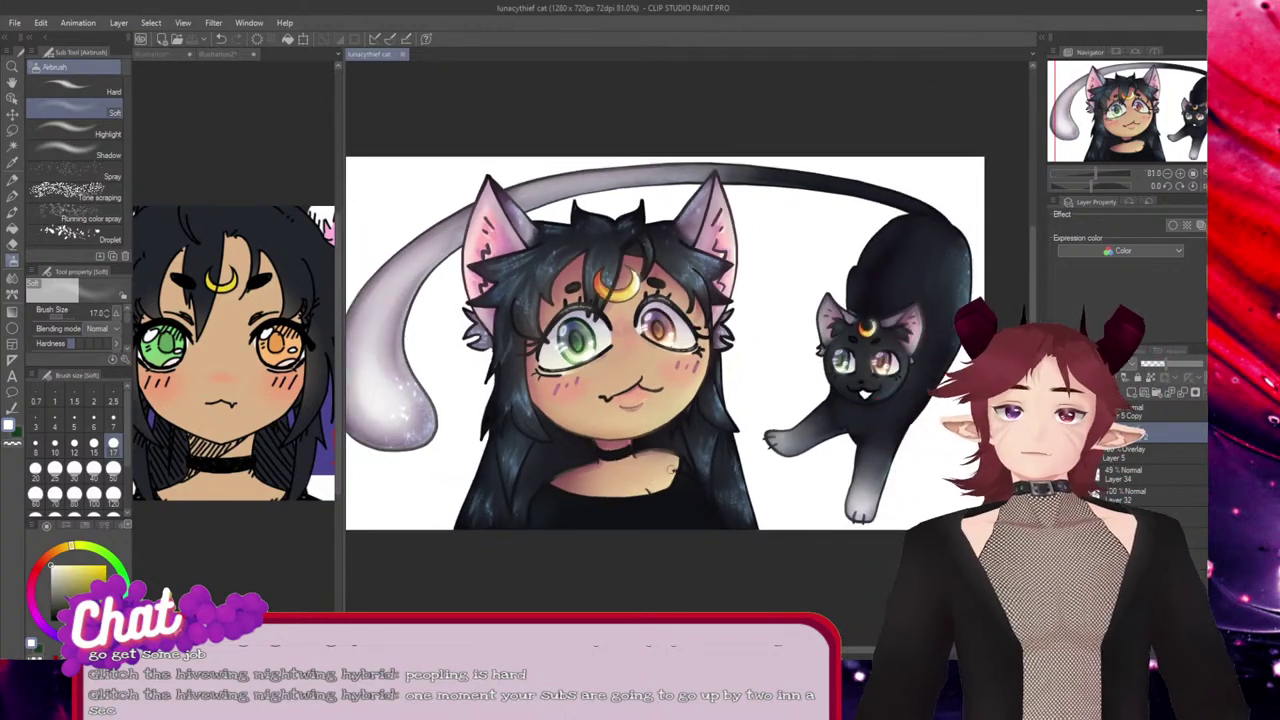
# Hide the white background layer so that the canvas behind the characters is transparent.
pyautogui.scroll(-1, 678, 449)
pyautogui.scroll(2, 678, 448)
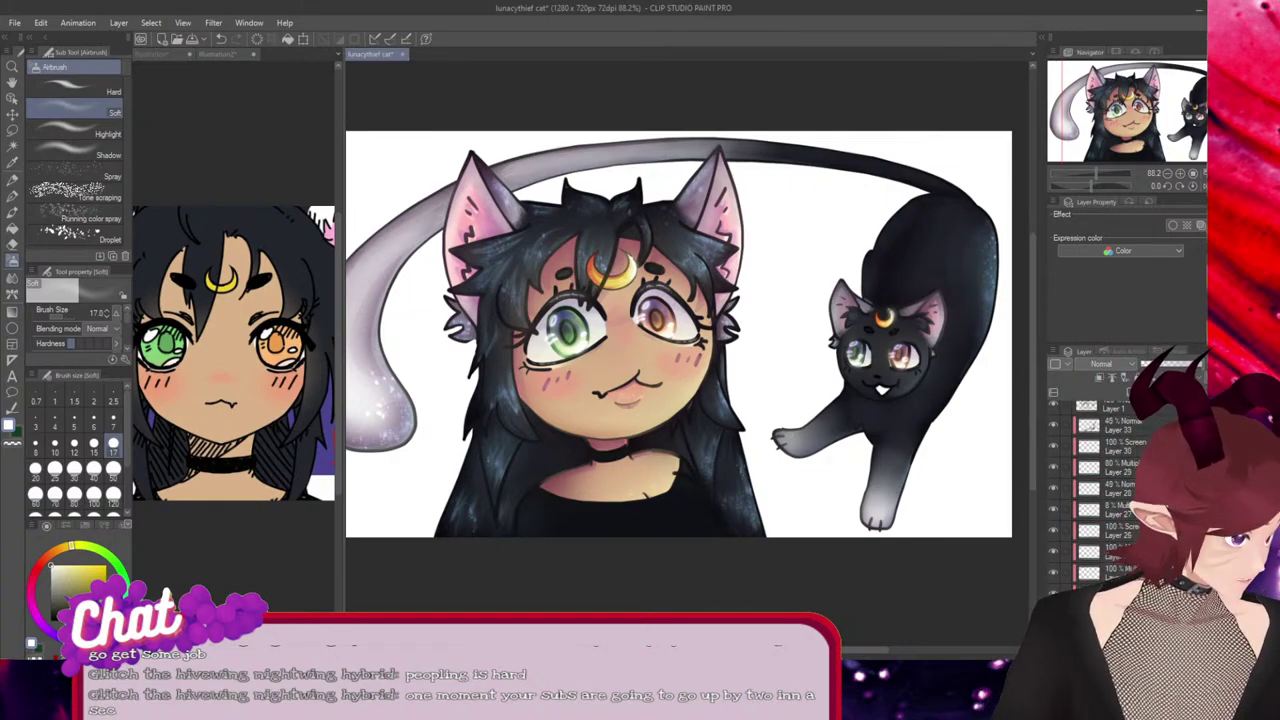
pyautogui.scroll(-3, 1100, 480)
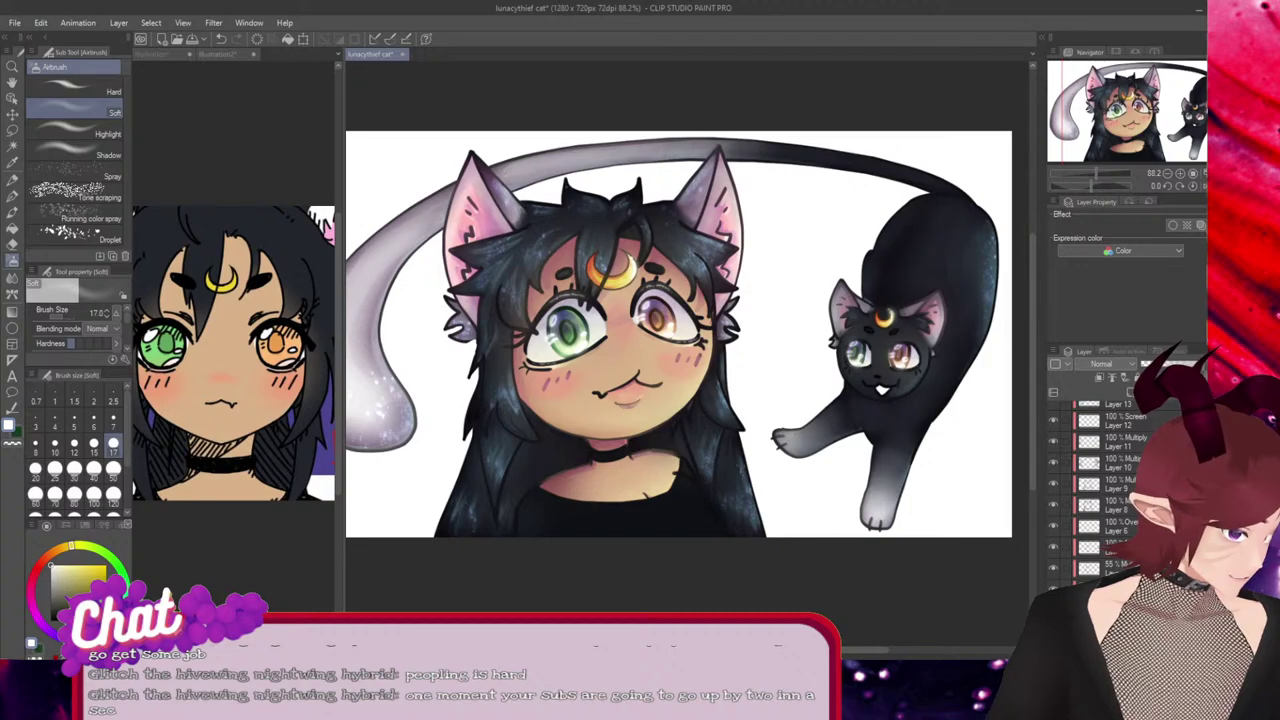
pyautogui.click(1053, 609)
# Fill the black cat's open mouth with white using the Fill tool set to Refer other layers.
pyautogui.scroll(3, 885, 407)
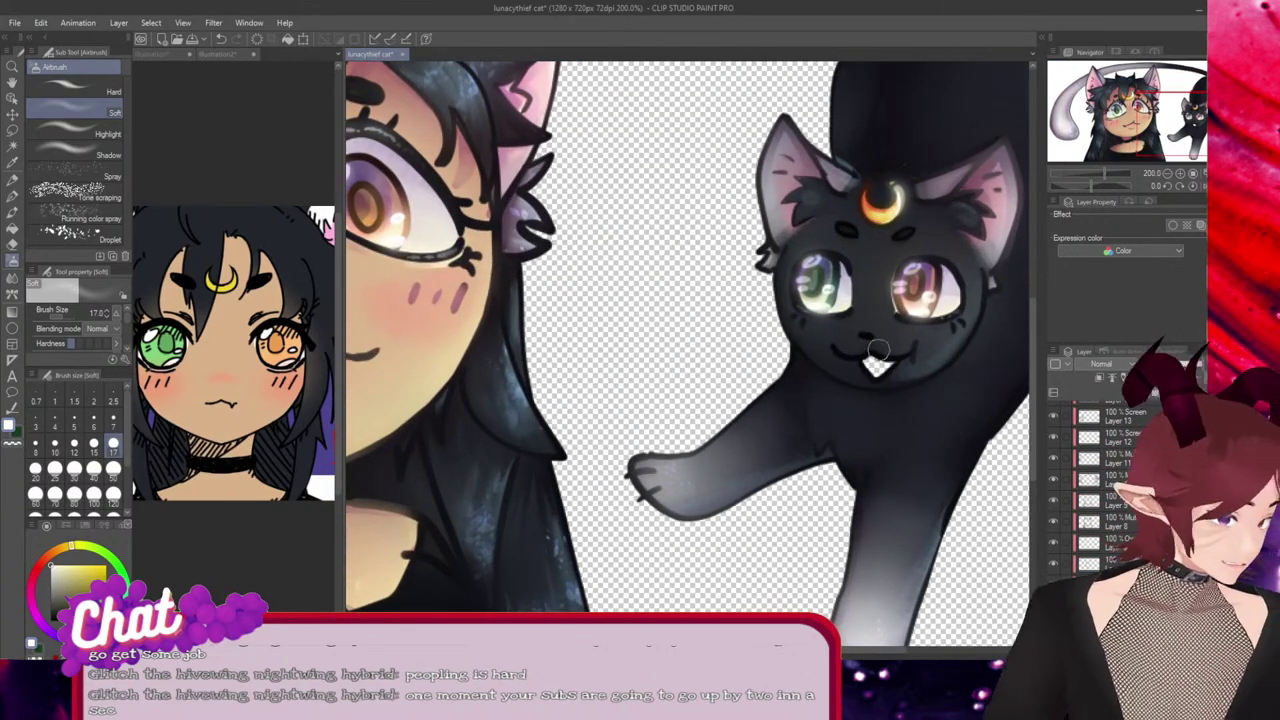
pyautogui.scroll(2, 878, 355)
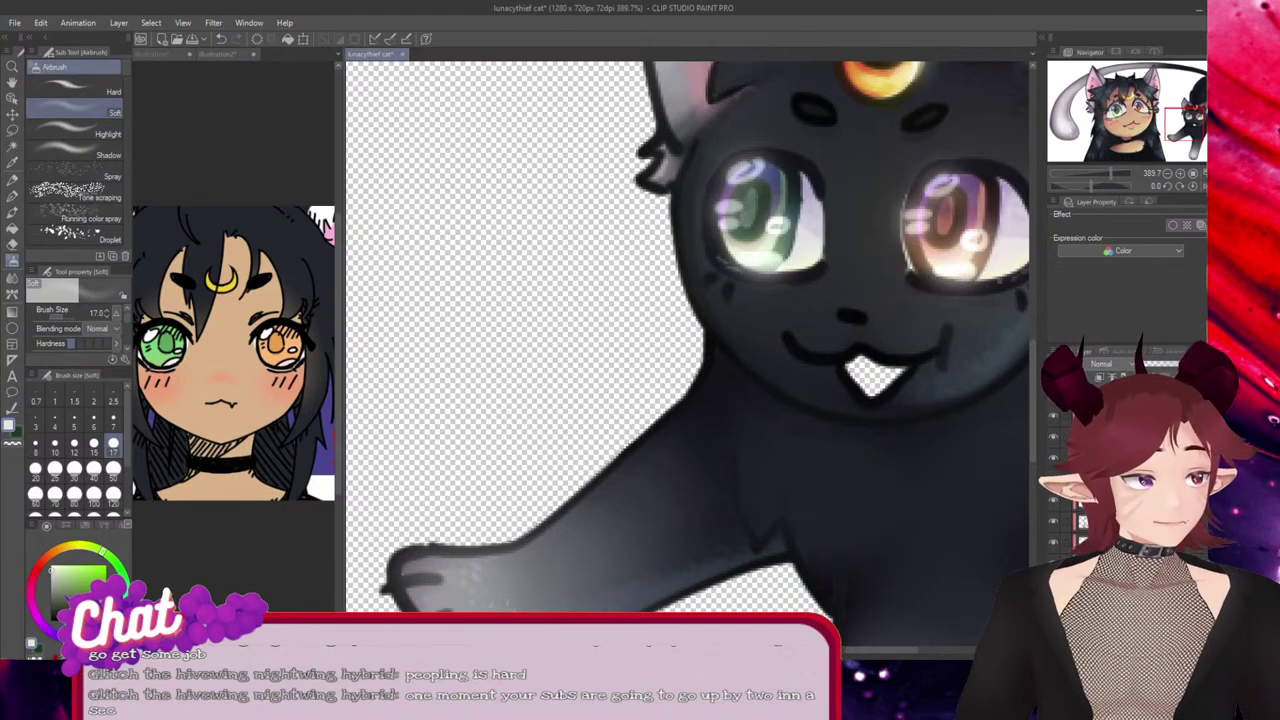
pyautogui.press('g')
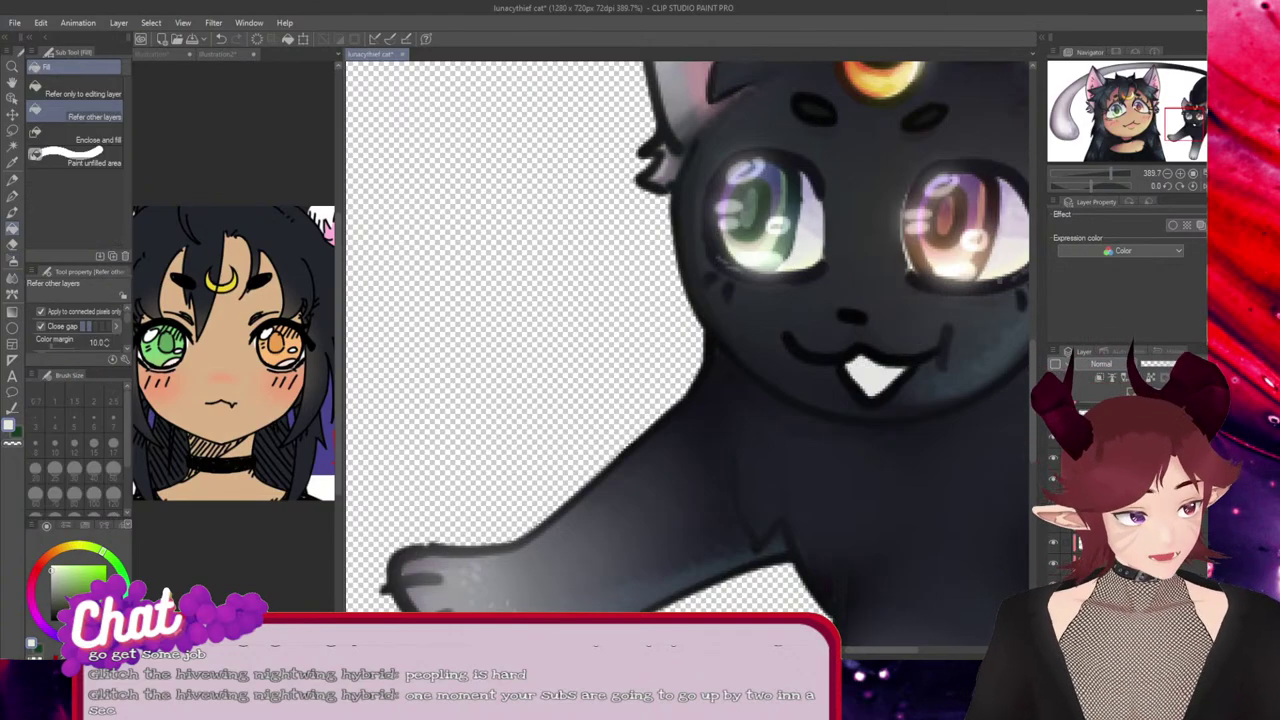
pyautogui.scroll(-5, 950, 430)
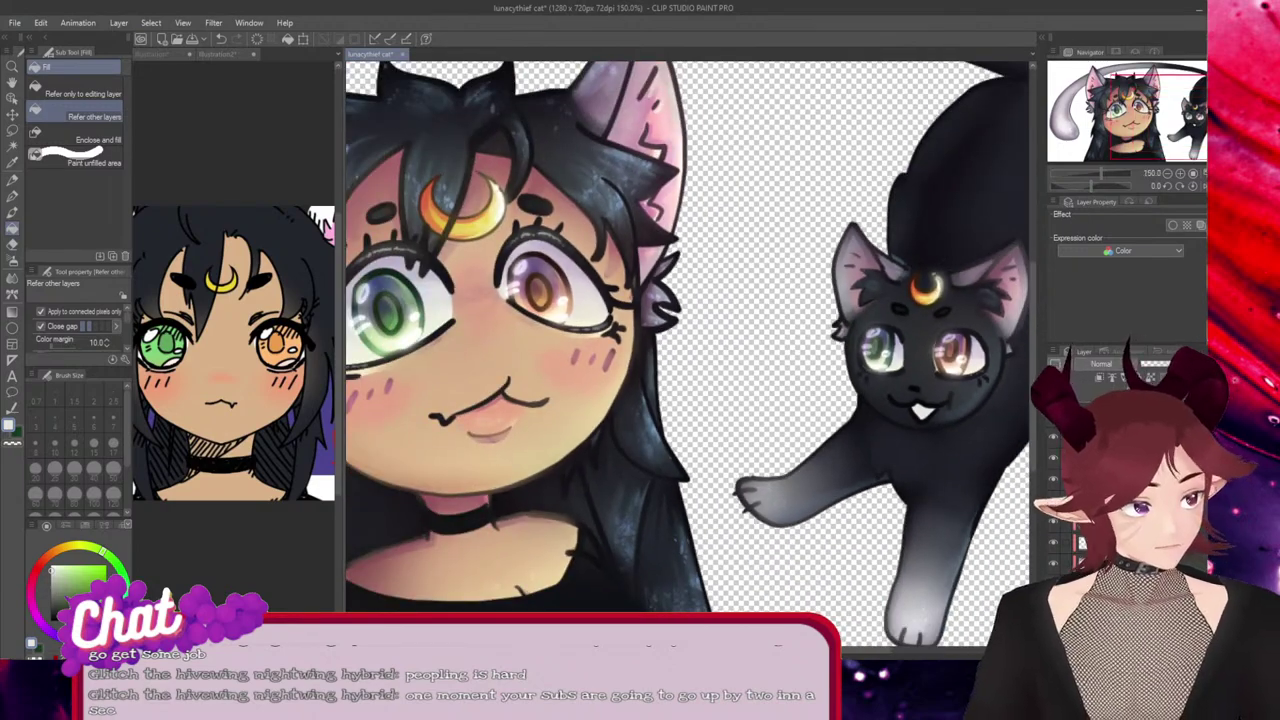
# Save the painting with its transparent background and view the full canvas.
pyautogui.scroll(-1, 938, 436)
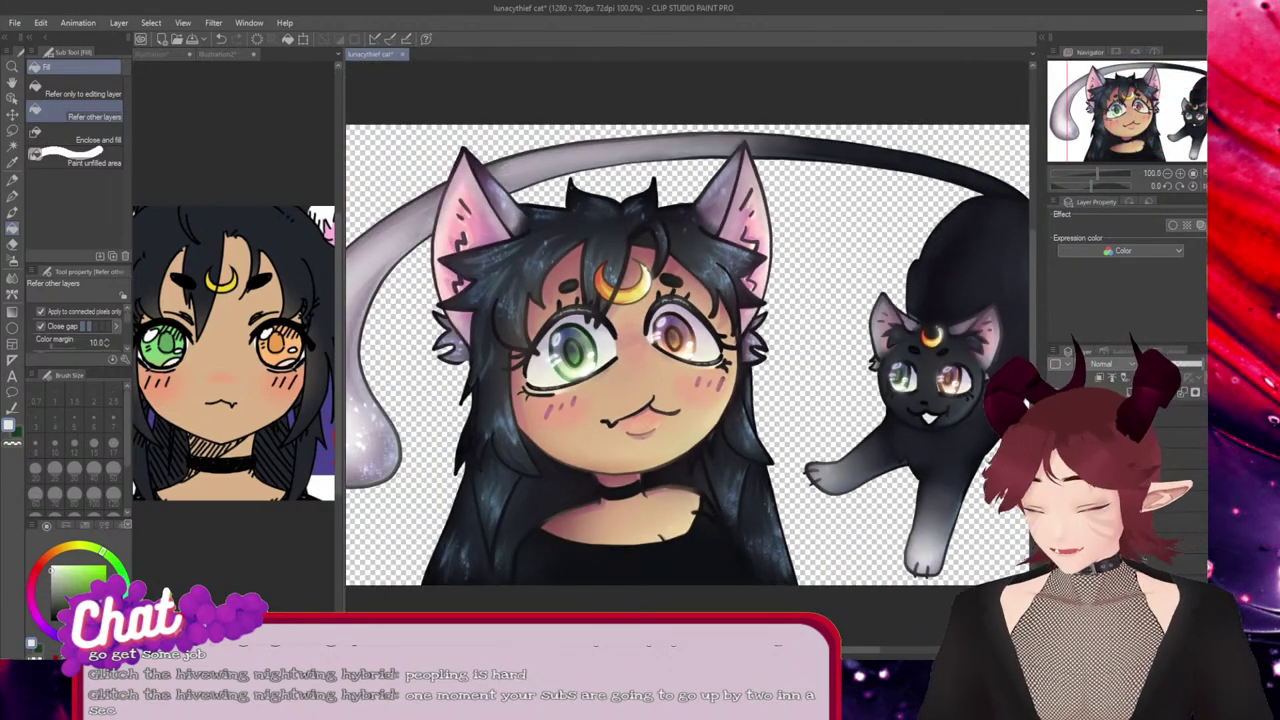
pyautogui.hotkey('ctrl', 's')
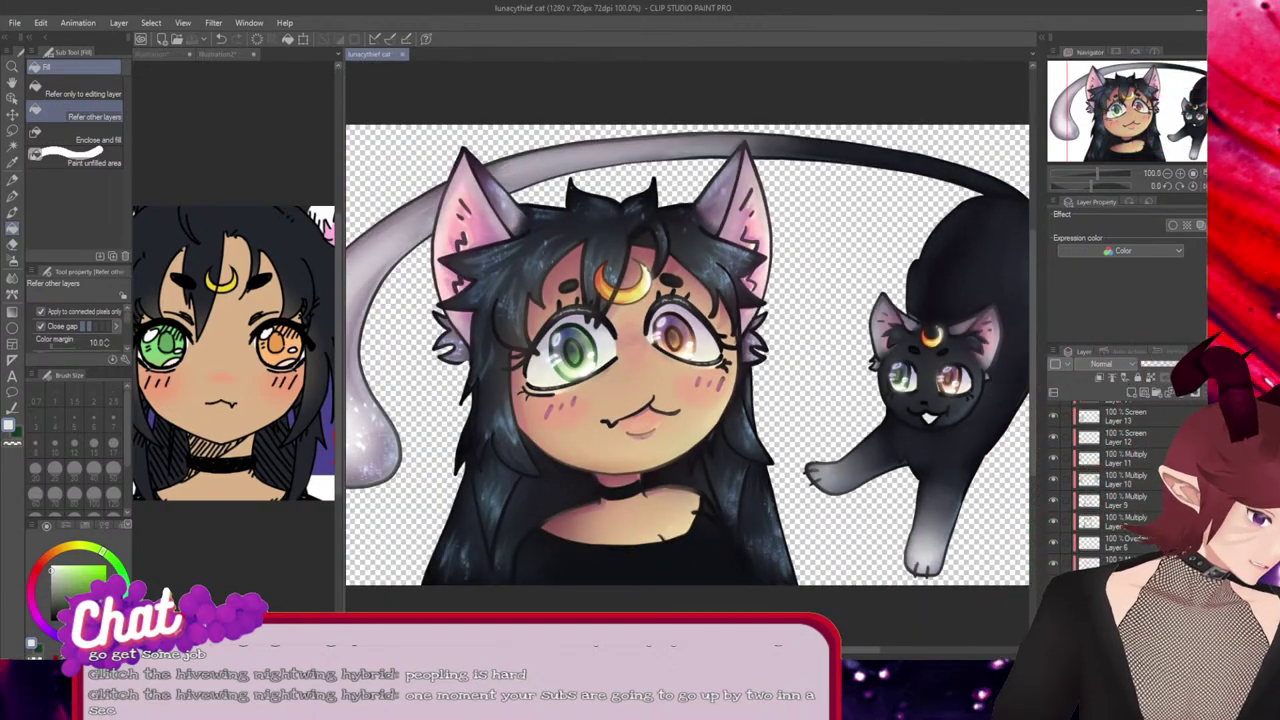
pyautogui.scroll(-3, 686, 390)
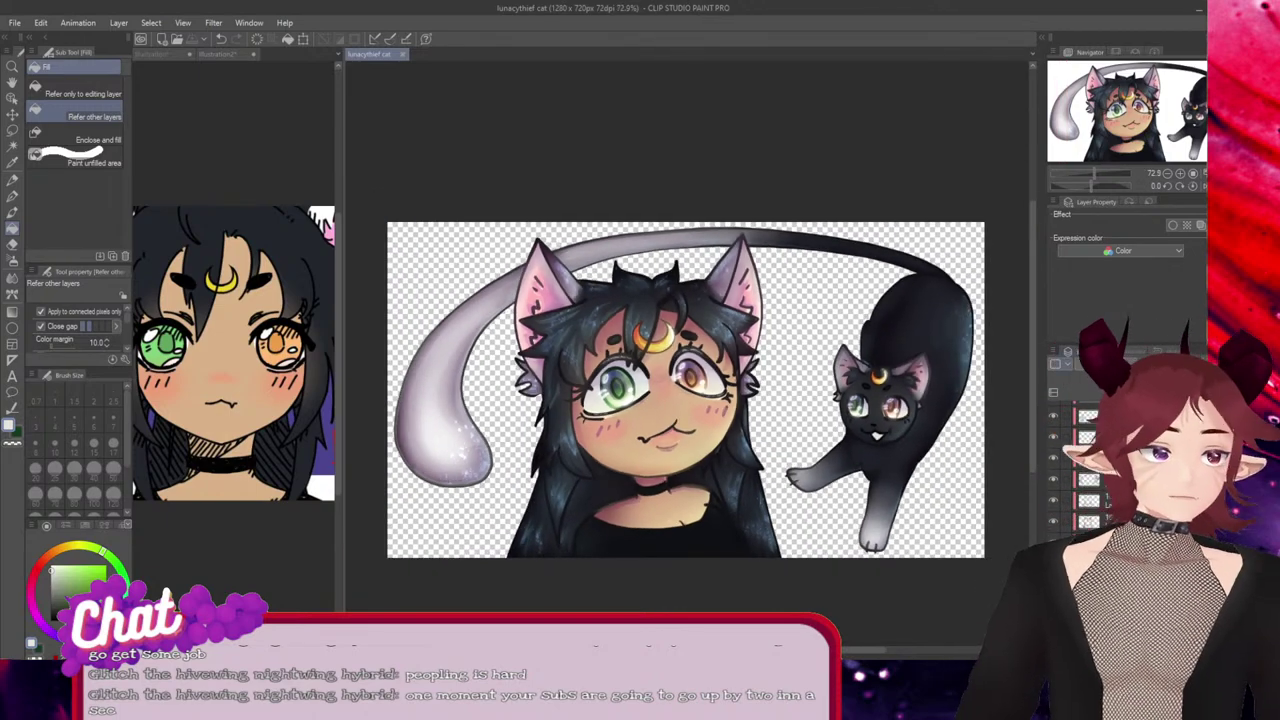
# Open the magical-girl screenshot collage as reference and pick its dark blue as the drawing colour.
pyautogui.moveTo(1032, 335); pyautogui.dragTo(1032, 363)
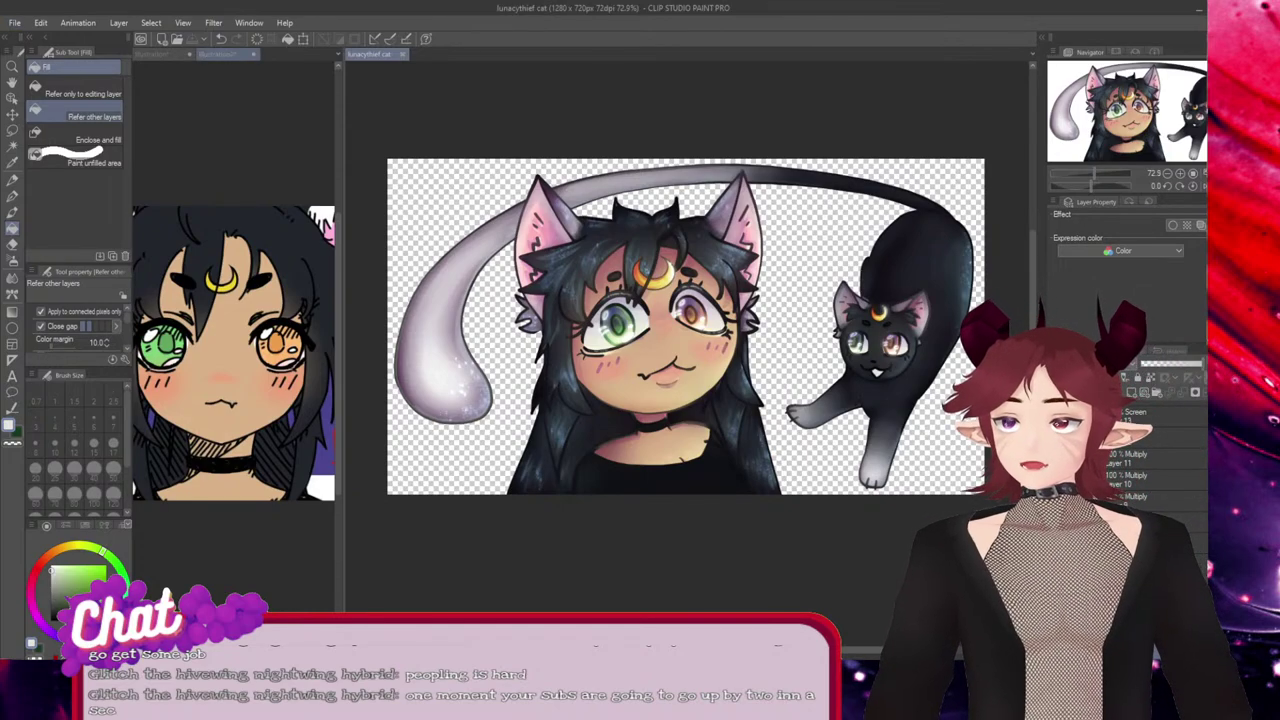
pyautogui.click(218, 54)
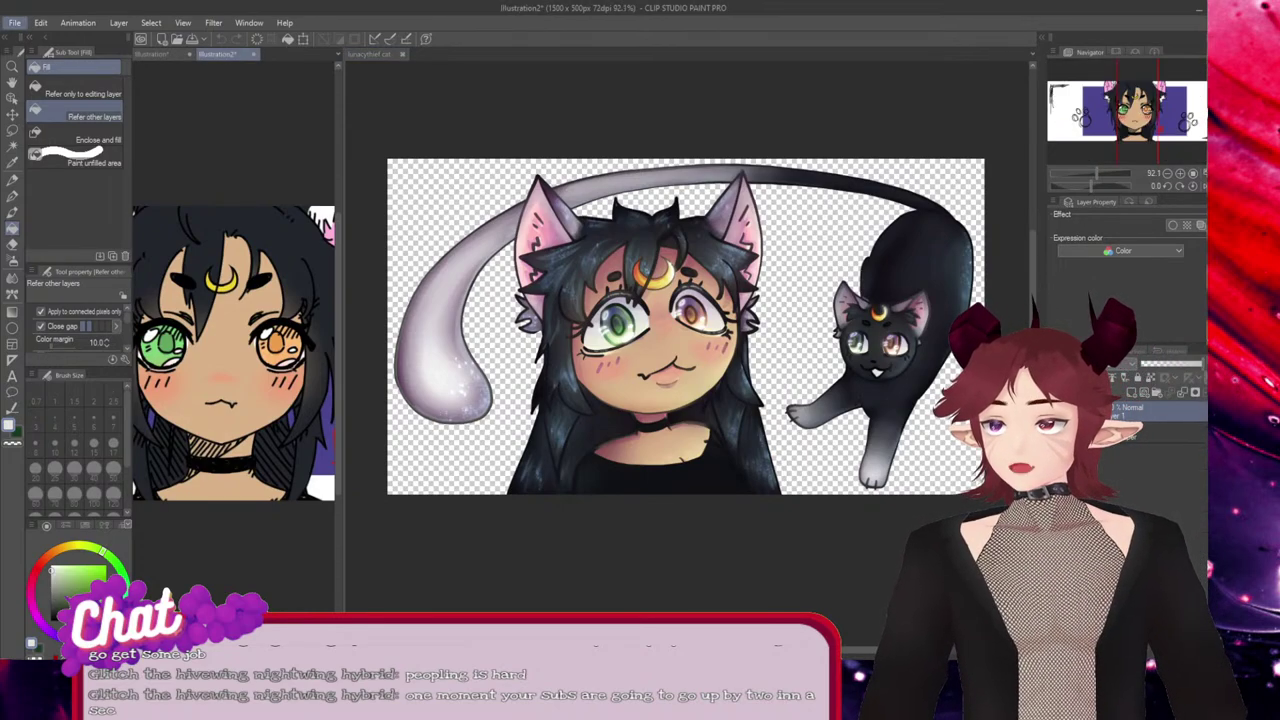
pyautogui.click(56, 53)
pyautogui.scroll(3, 236, 372)
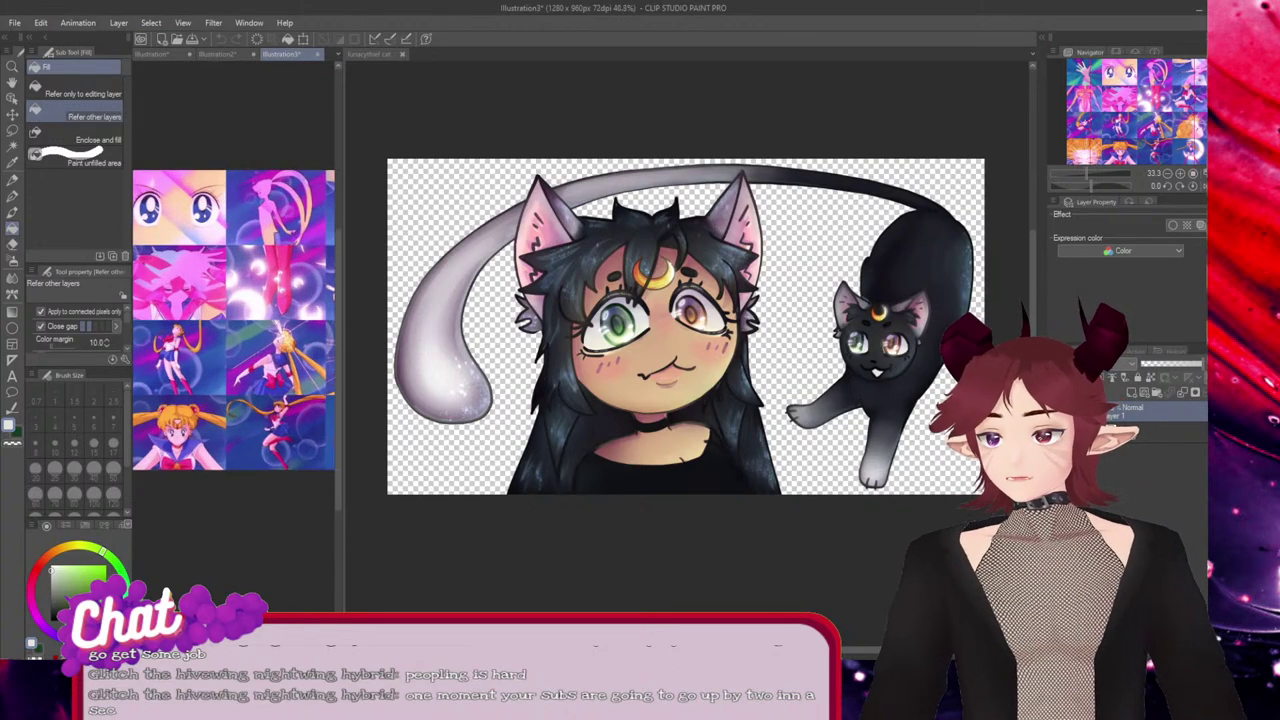
pyautogui.scroll(-1, 230, 395)
pyautogui.scroll(1, 250, 378)
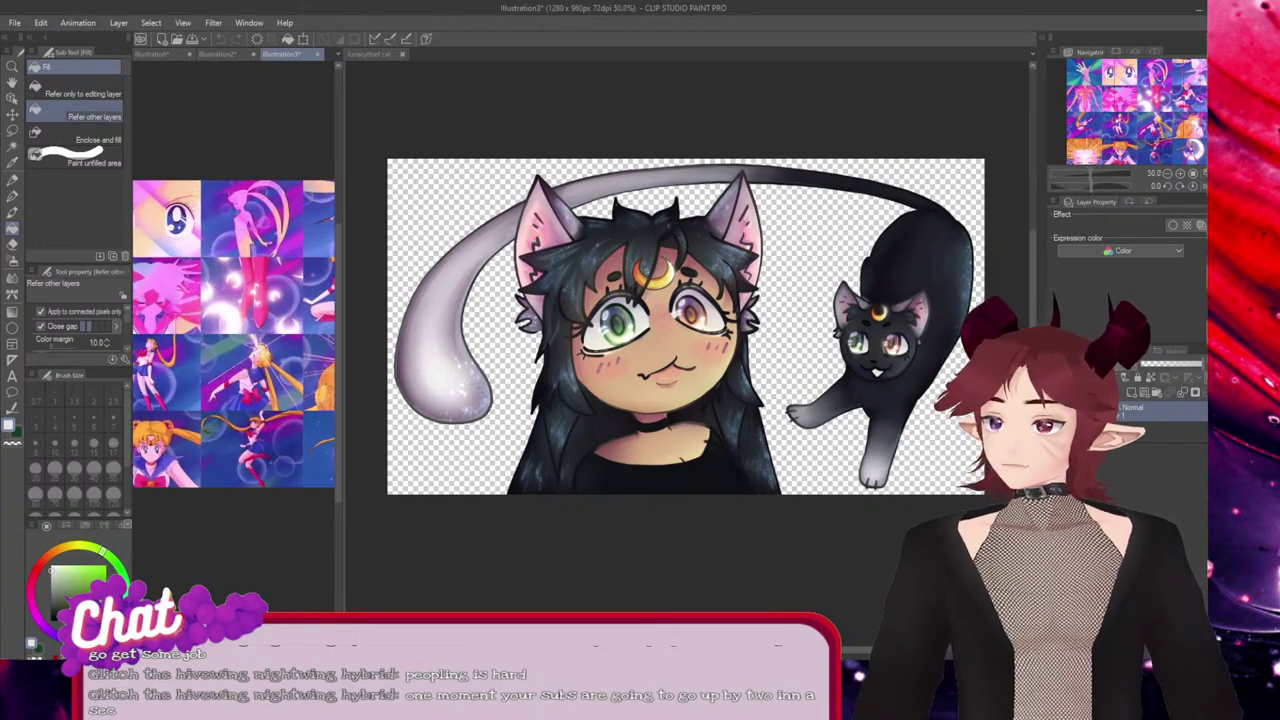
pyautogui.hotkey('ctrl', '+')
pyautogui.press('x')
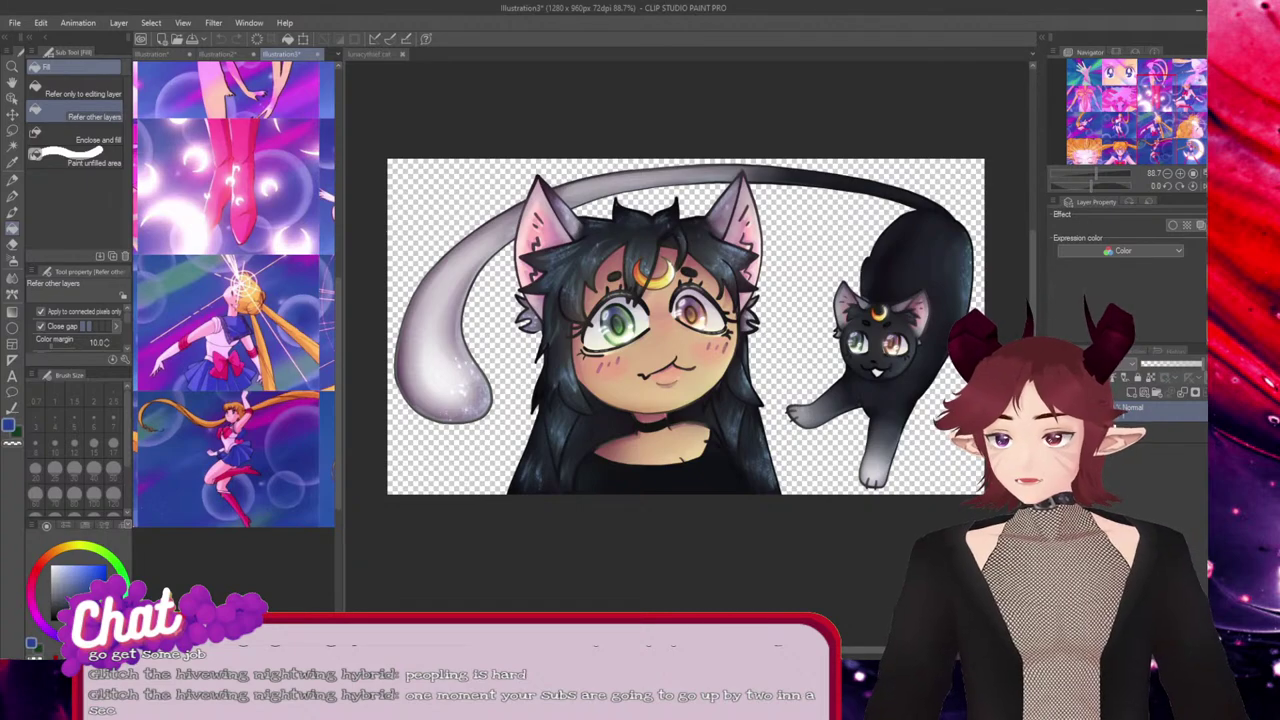
# Fill the background behind the girl and cat with the dark blue, using Fill set to Refer only to editing layer.
pyautogui.hotkey('ctrl', 'Tab')
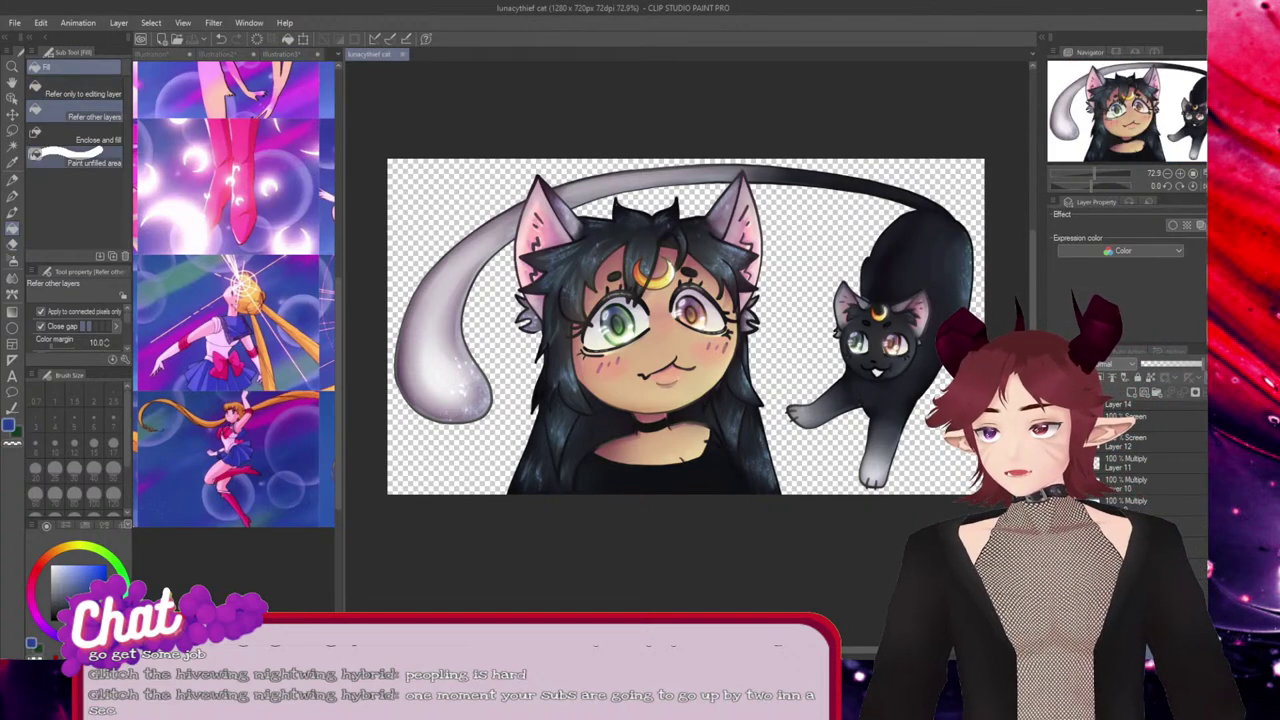
pyautogui.click(76, 89)
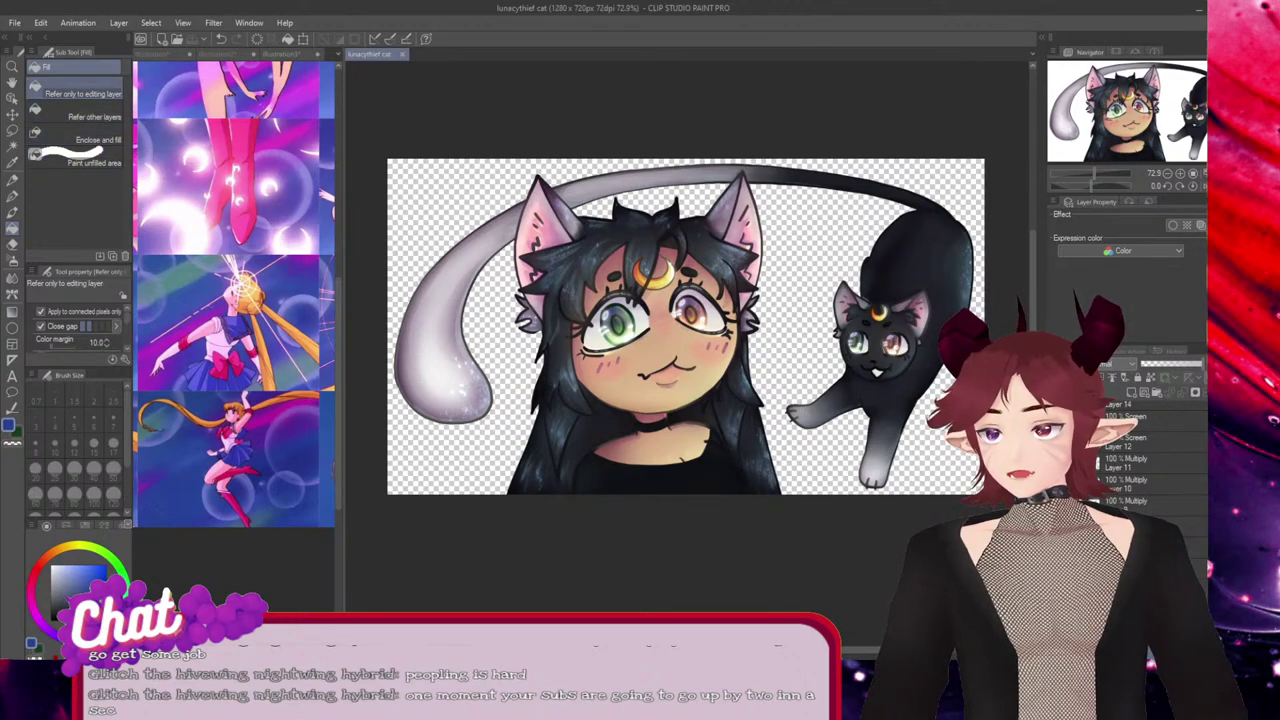
pyautogui.click(785, 345)
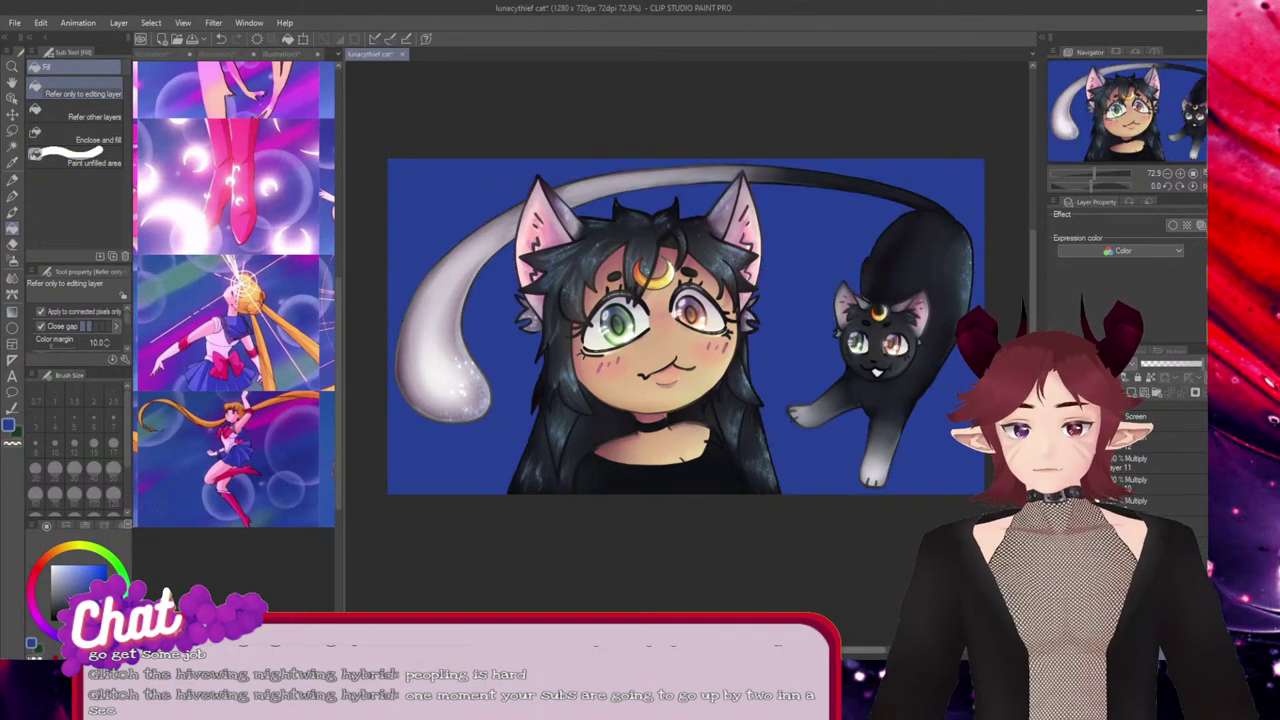
pyautogui.hscroll(2, 685, 326)
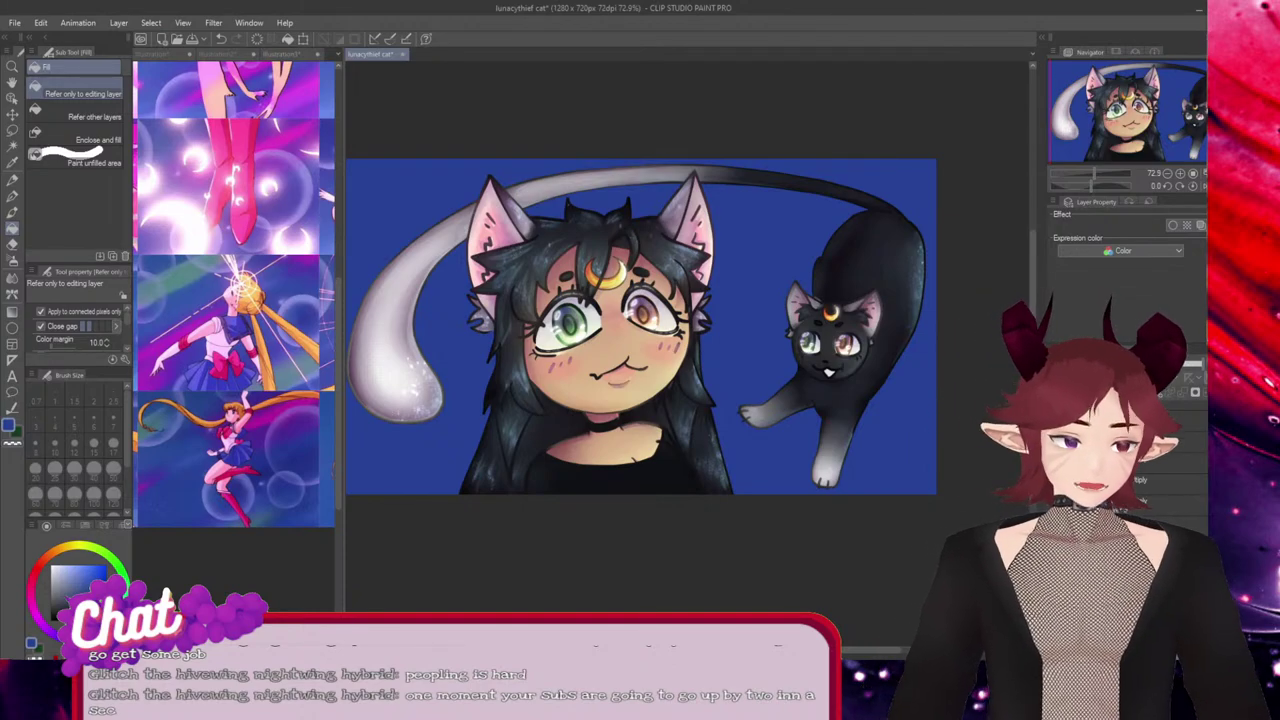
# Examine the reference collage's background streaks and pick a lighter, muted blue from it.
pyautogui.click(229, 423)
pyautogui.scroll(-4, 229, 423)
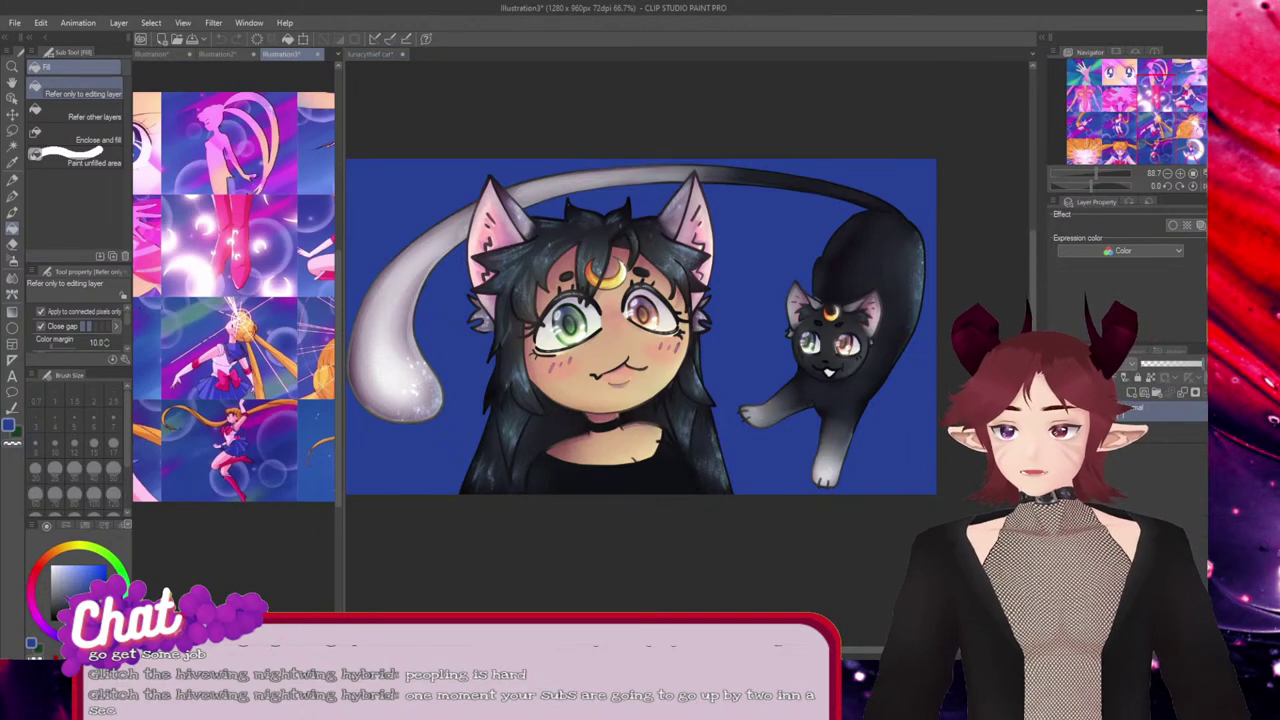
pyautogui.scroll(3, 229, 423)
pyautogui.scroll(2, 232, 422)
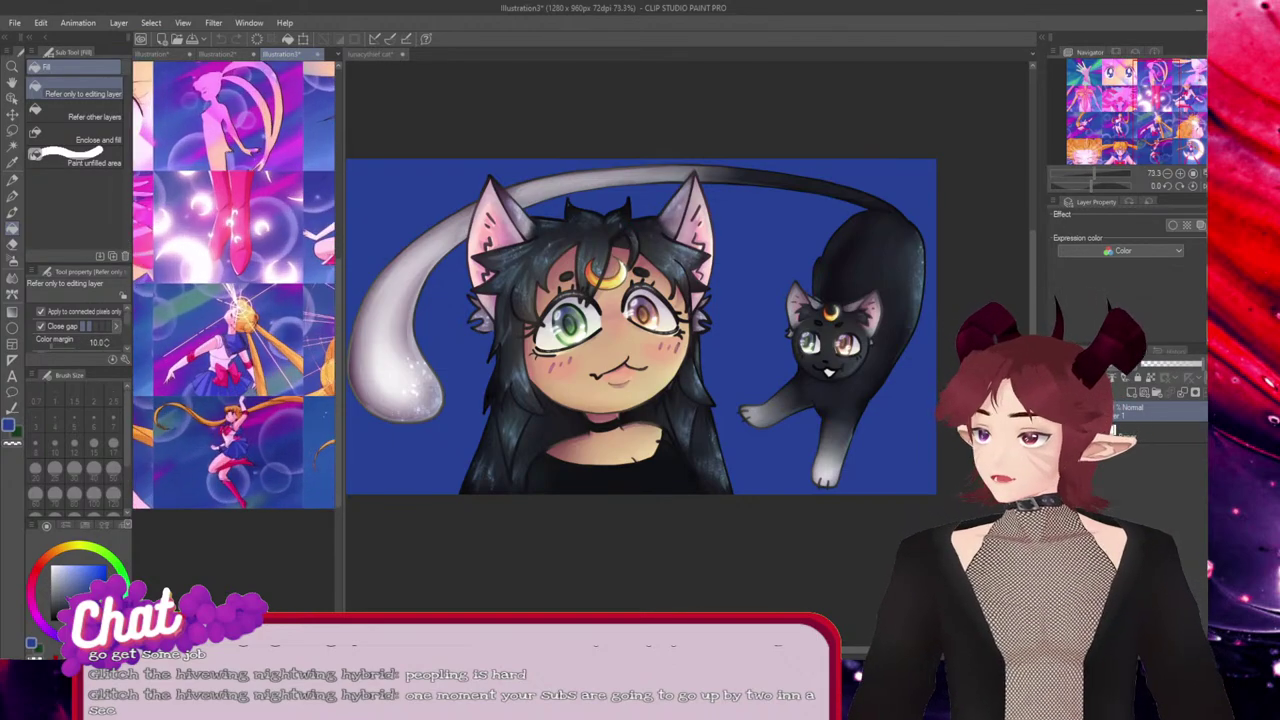
pyautogui.hotkey('ctrl', 'Tab')
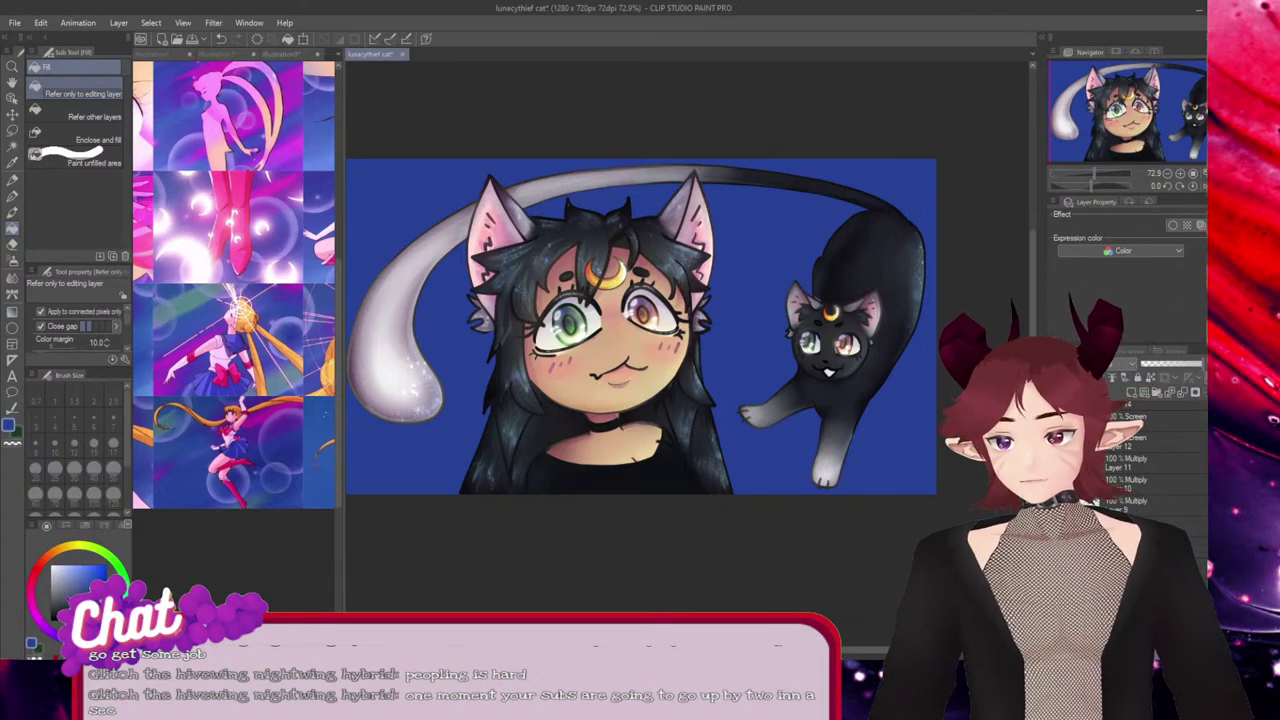
pyautogui.click(282, 54)
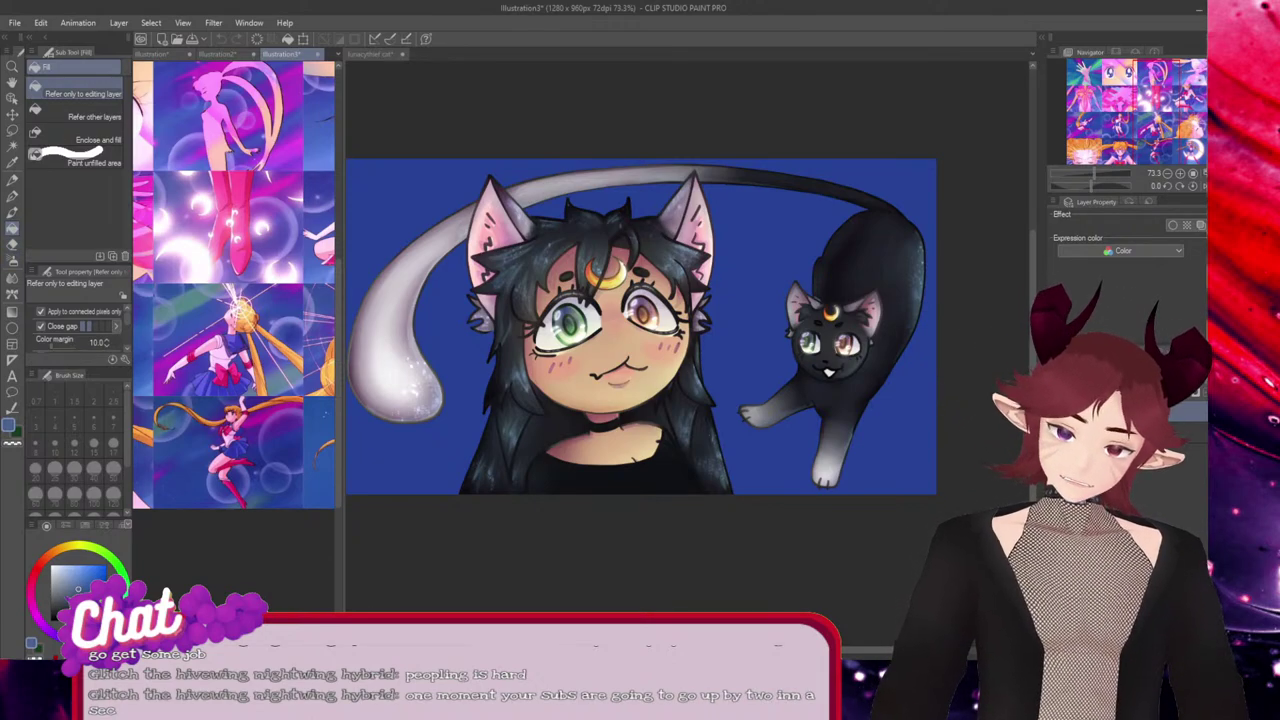
pyautogui.hotkey('ctrl', 'Tab')
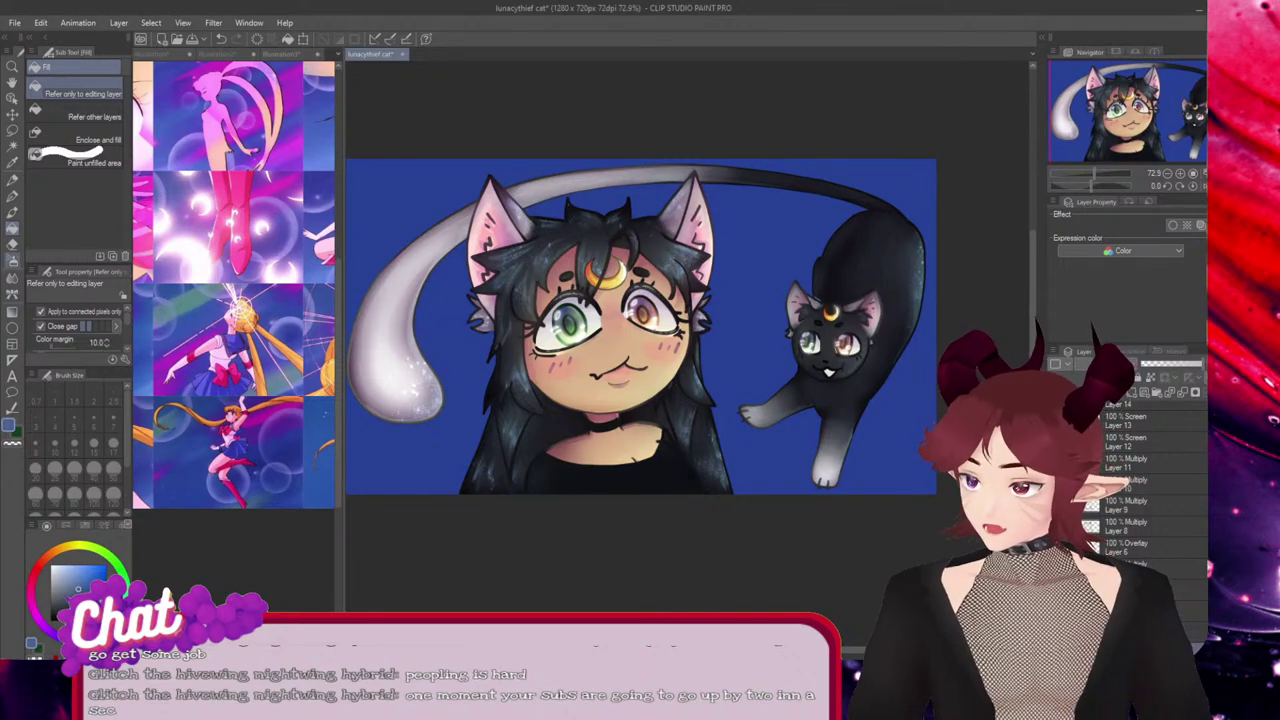
# Paint diagonal light-blue streaks across the background with the Smooth watercolor brush at size 120.
pyautogui.press('b')
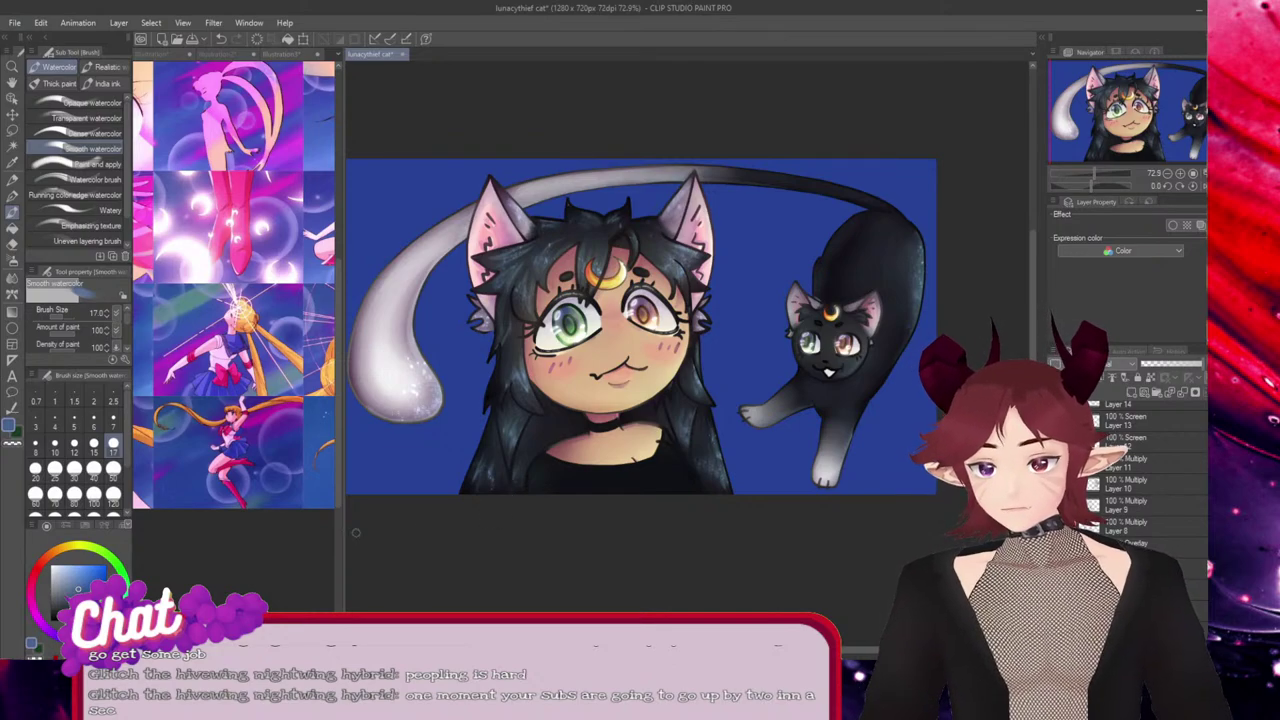
pyautogui.click(113, 497)
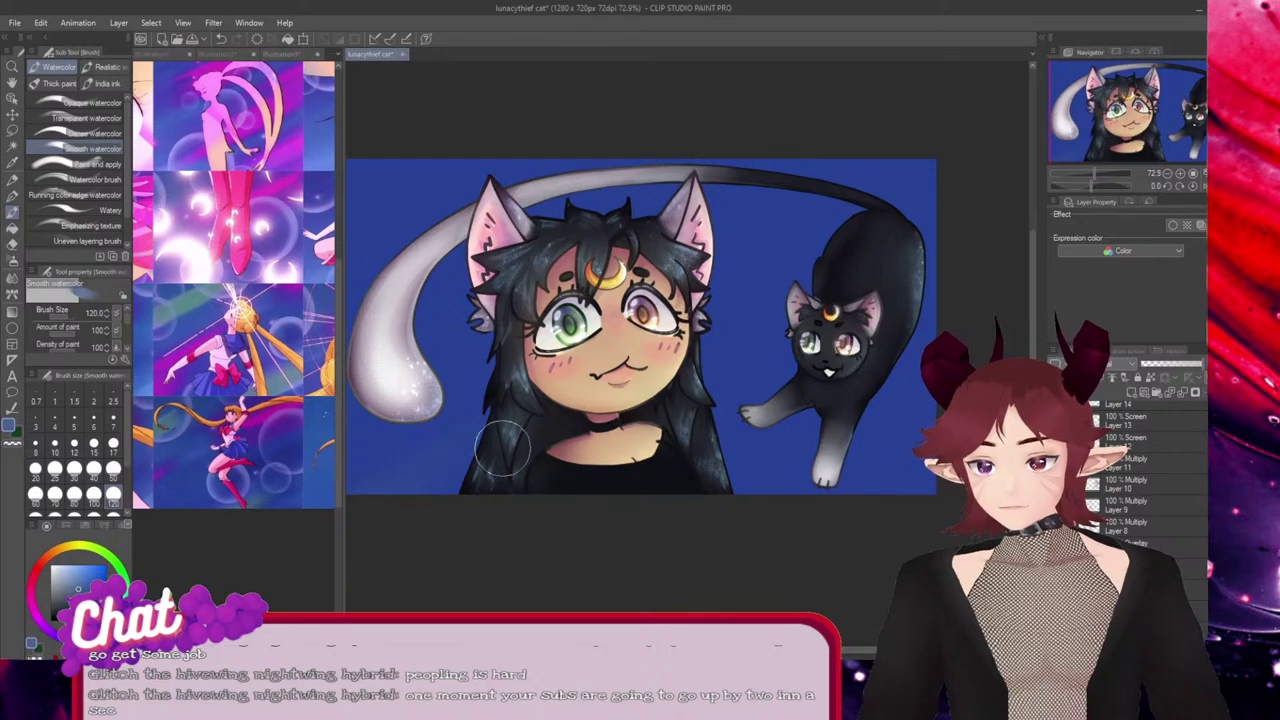
pyautogui.hotkey('ctrl', 'Tab')
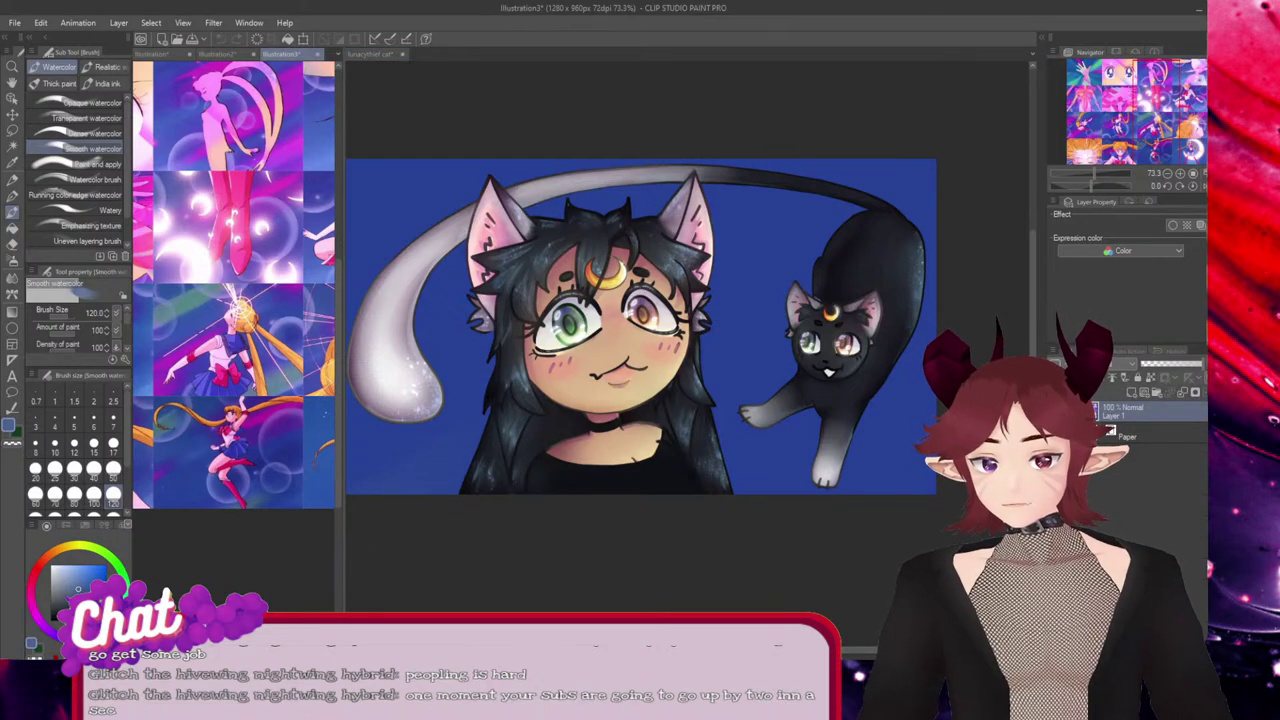
pyautogui.hotkey('ctrl', 'Tab')
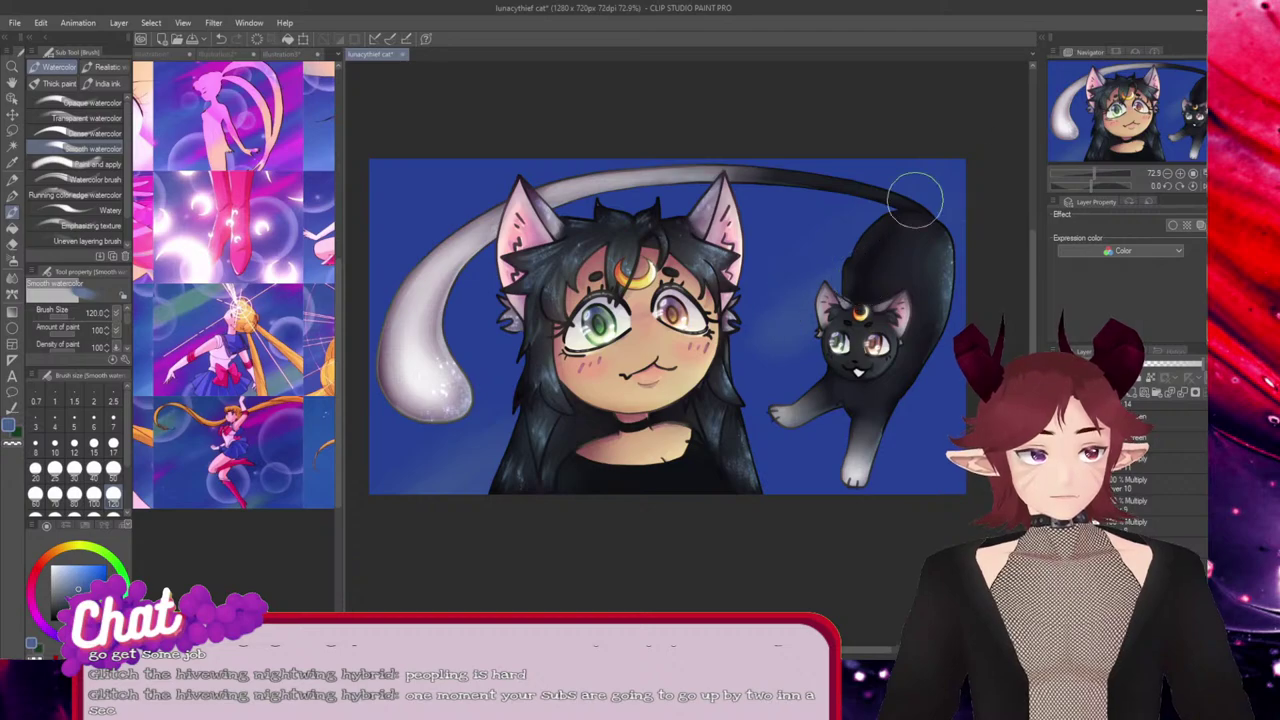
pyautogui.moveTo(909, 182); pyautogui.dragTo(806, 262)
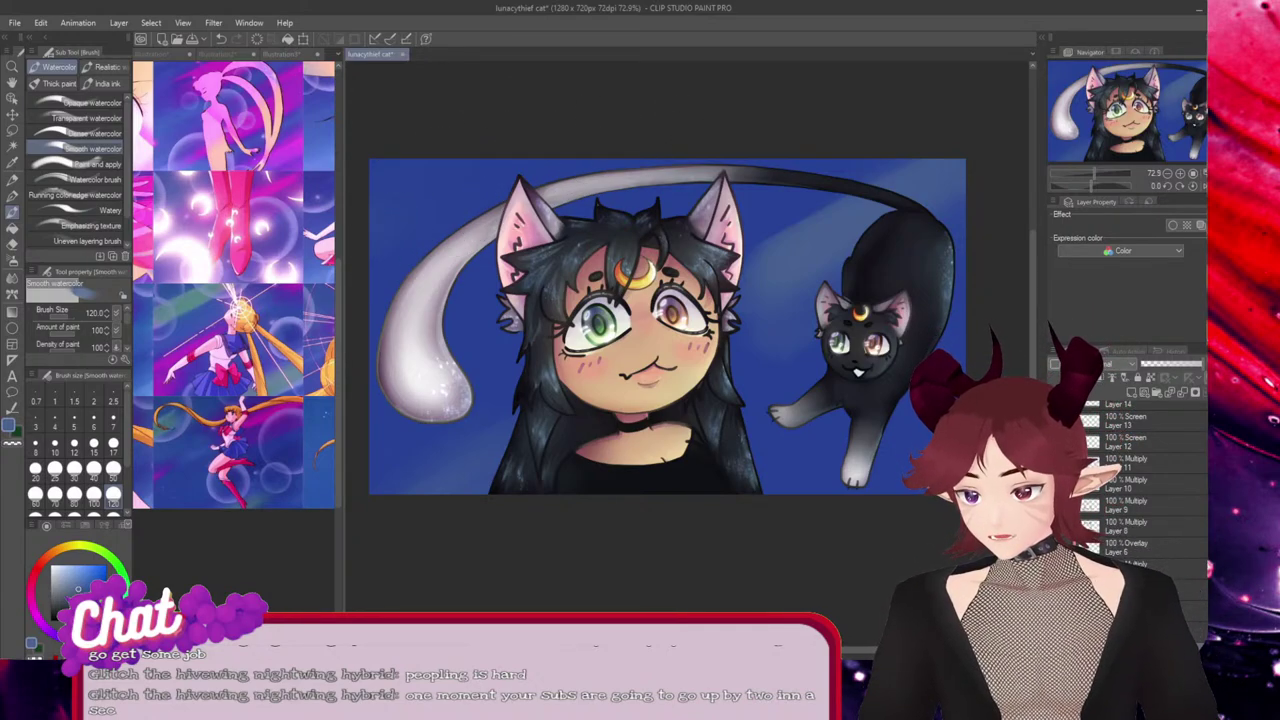
# Pick the magenta from the reference collage and paint diagonal purple streaks across the background.
pyautogui.click(259, 421)
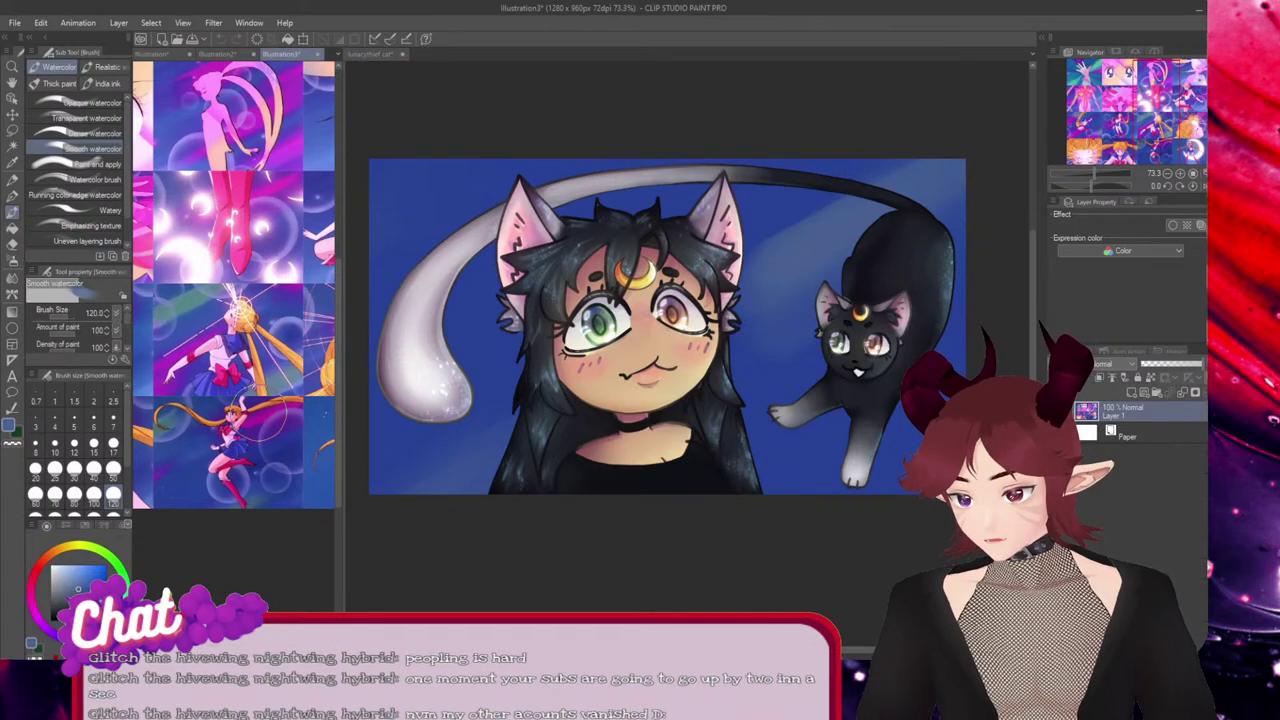
pyautogui.keyDown('alt'); pyautogui.click(259, 421); pyautogui.keyUp('alt')
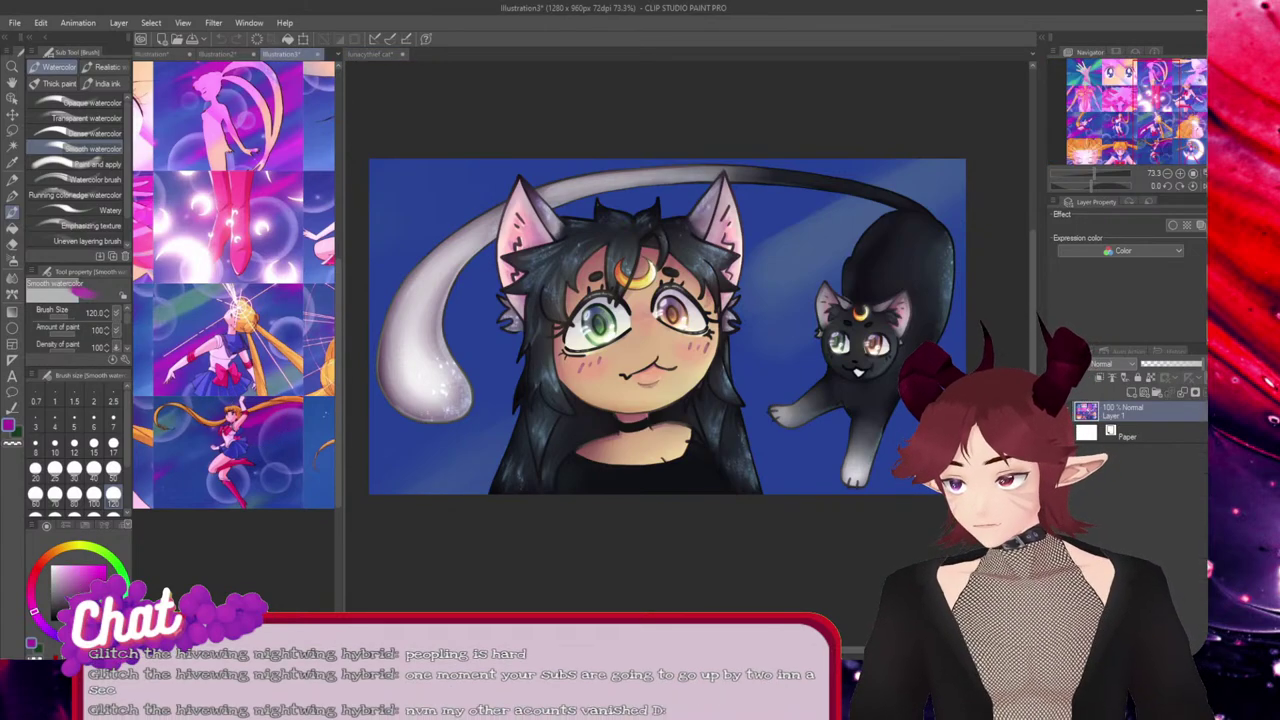
pyautogui.hotkey('ctrl', 'Tab')
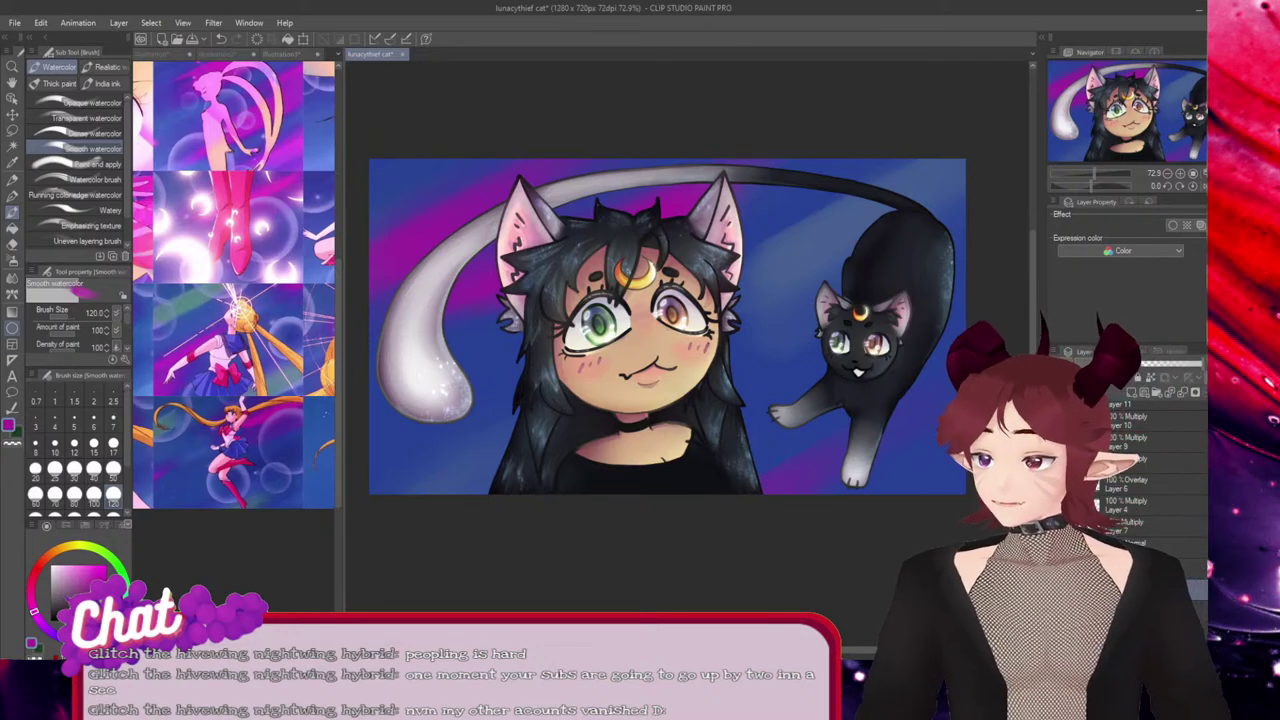
# Blend lighter pink and light blue over the background streaks with the Soft airbrush at size 120.
pyautogui.click(12, 278)
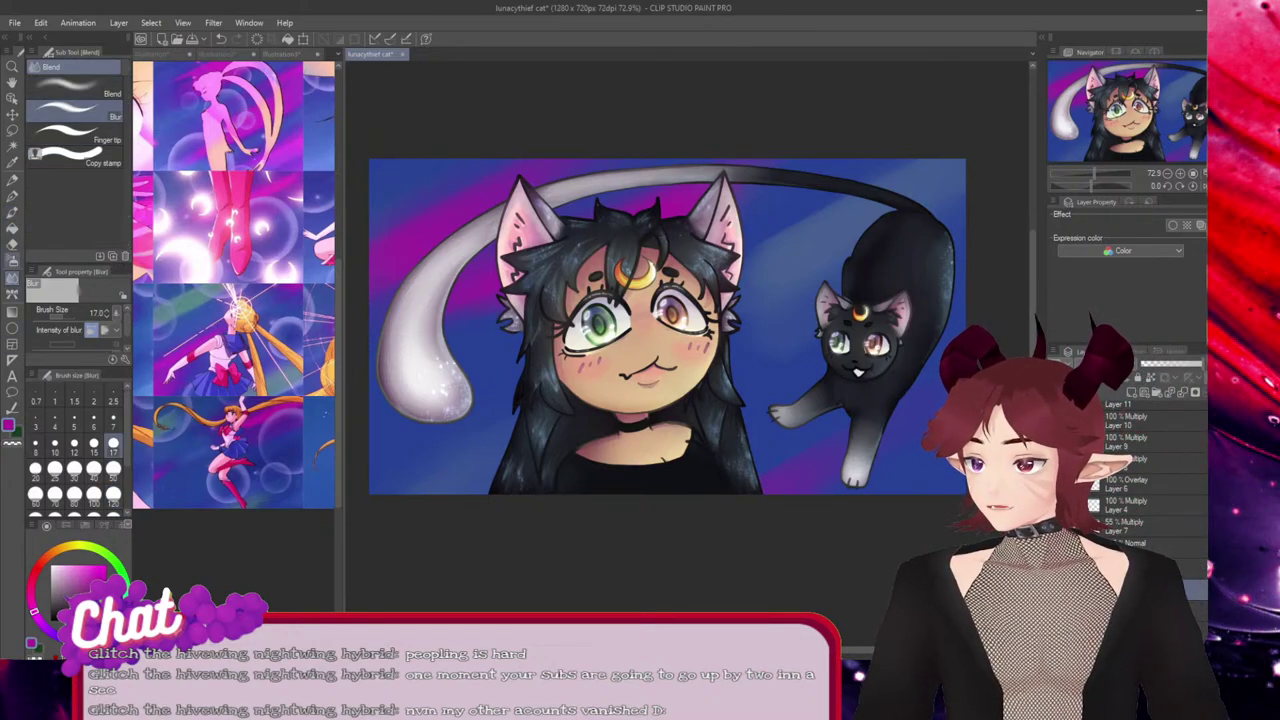
pyautogui.press('b')
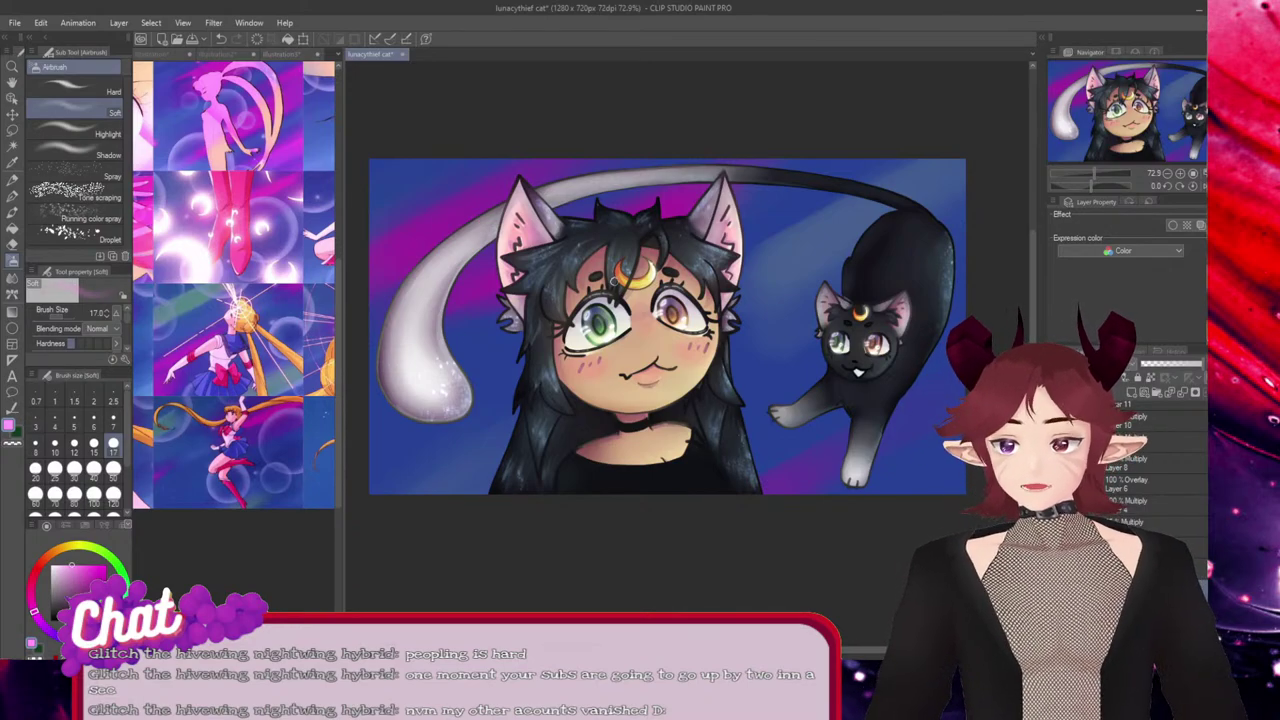
pyautogui.click(113, 497)
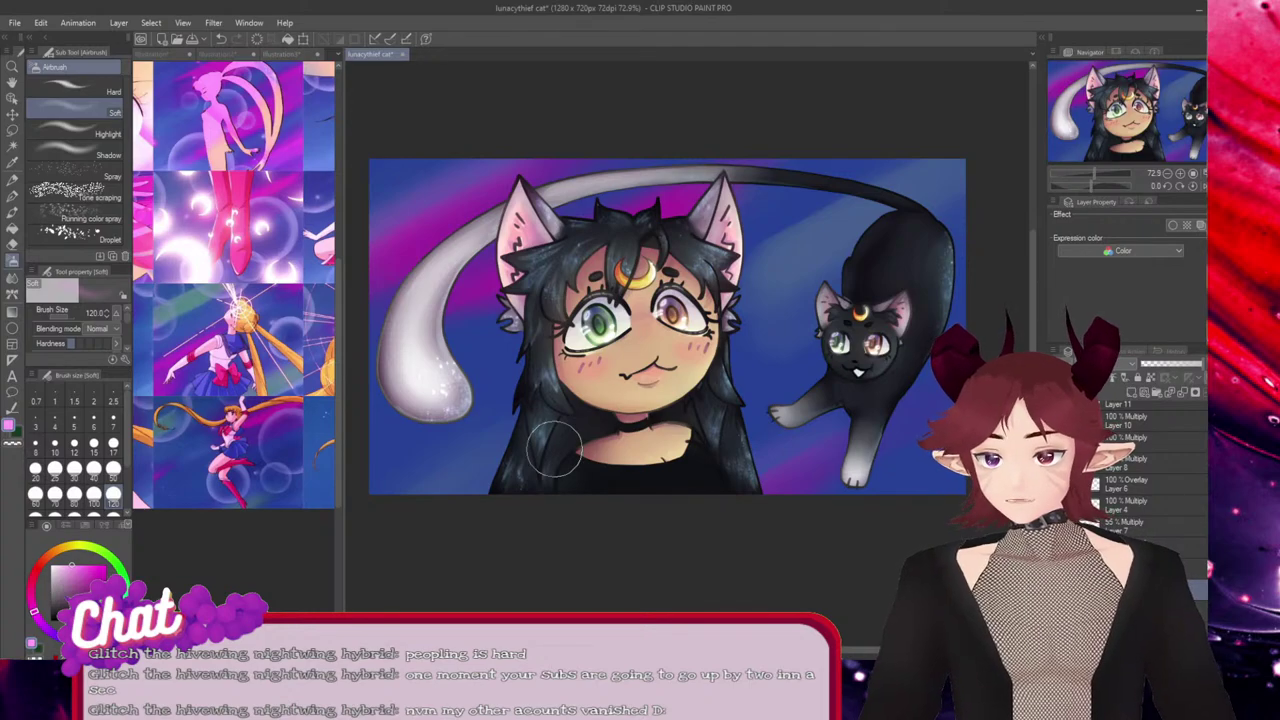
pyautogui.keyDown('alt'); pyautogui.click(862, 228); pyautogui.keyUp('alt')
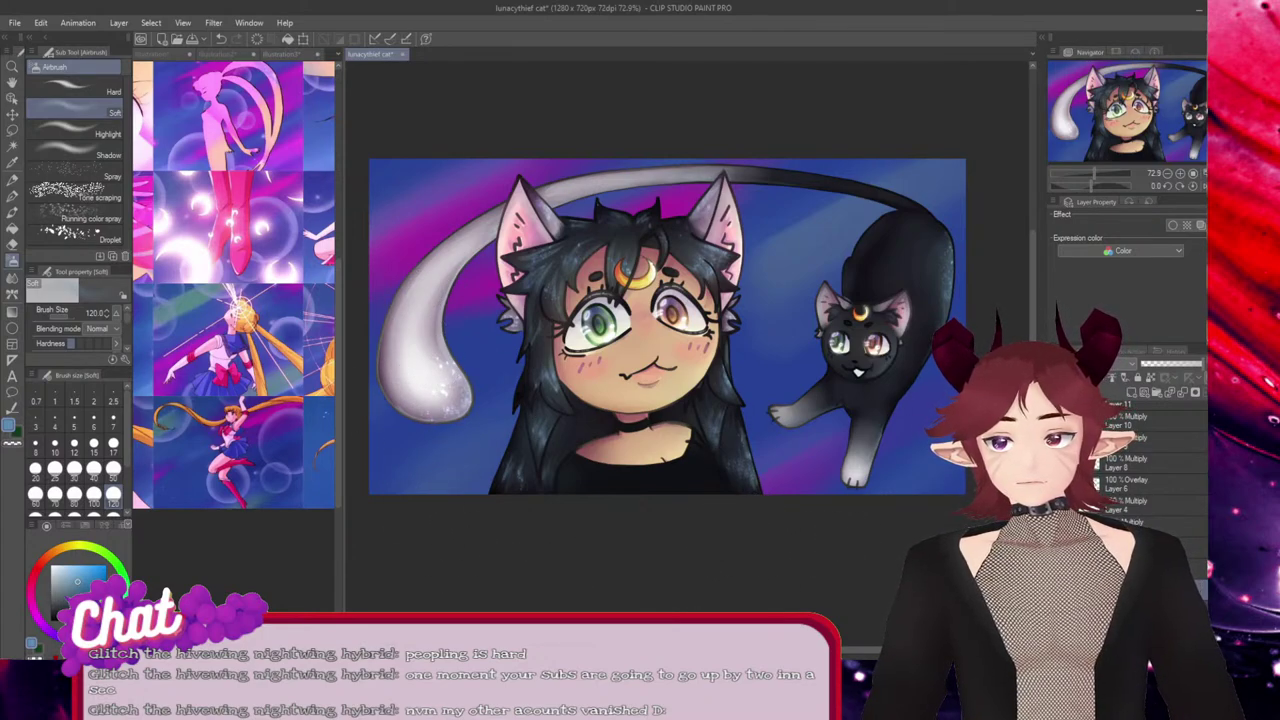
pyautogui.click(75, 192)
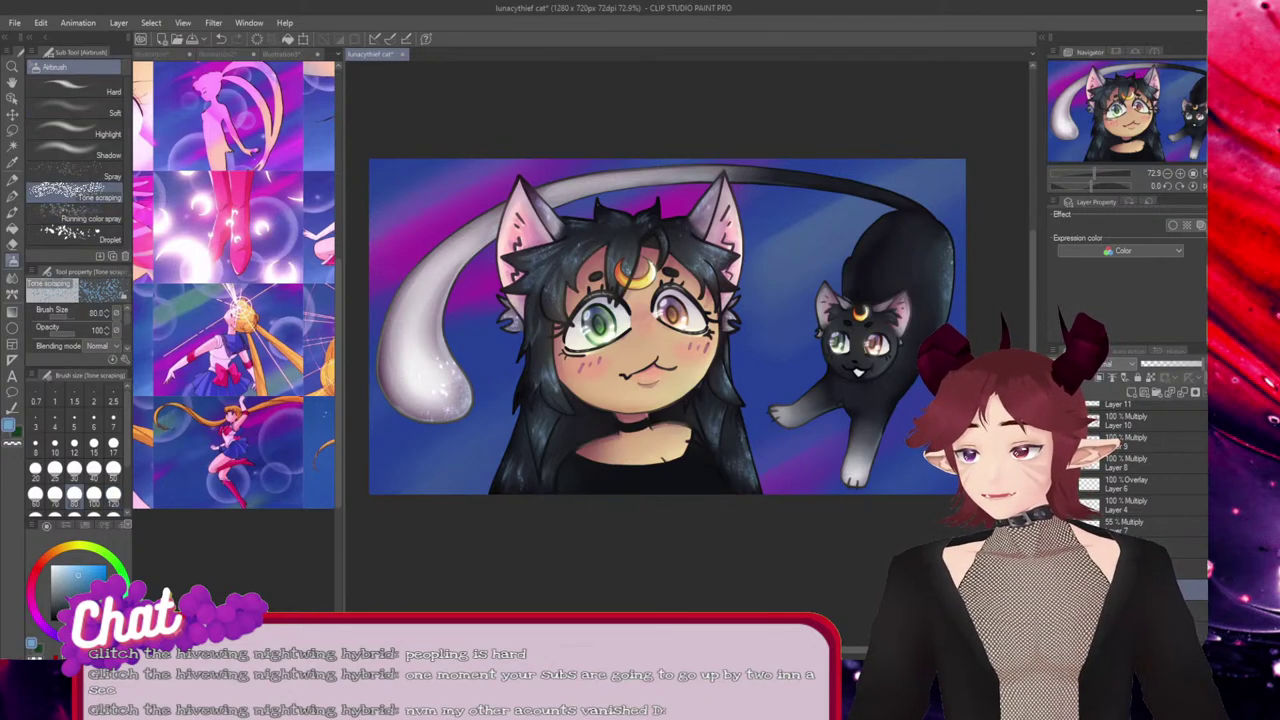
pyautogui.moveTo(425, 172); pyautogui.dragTo(385, 190)
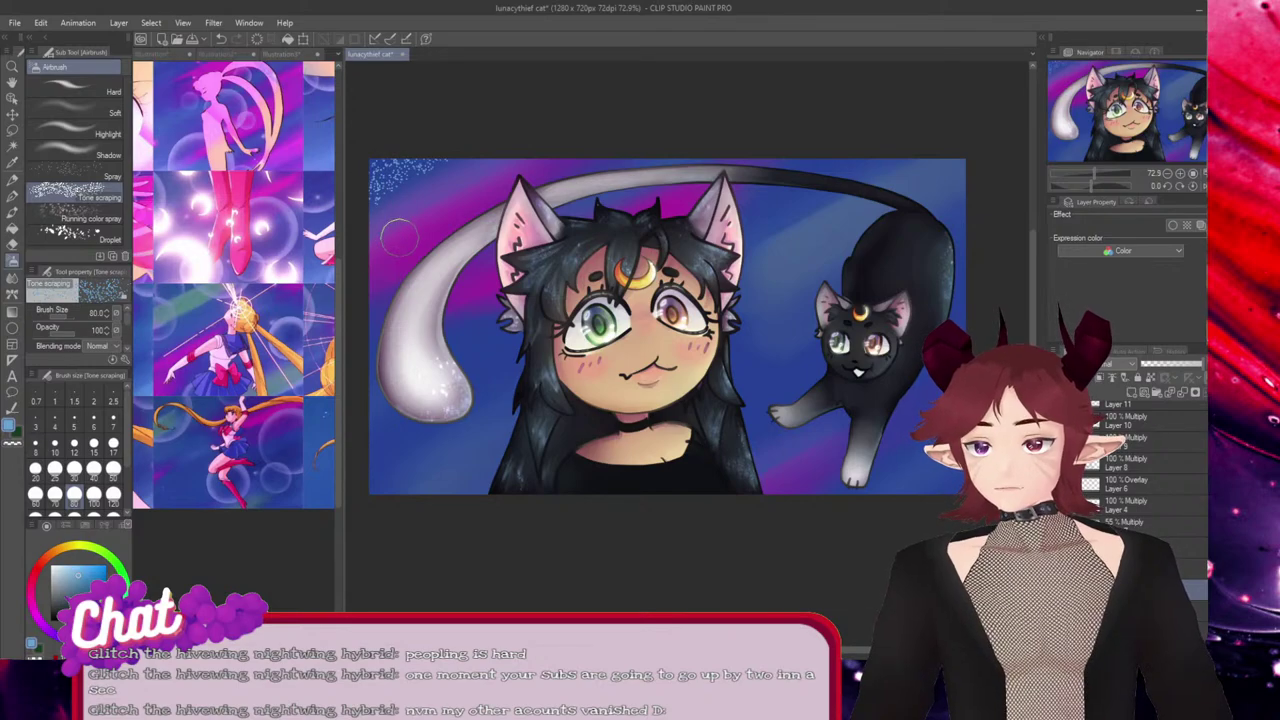
pyautogui.hotkey('ctrl', 'z')
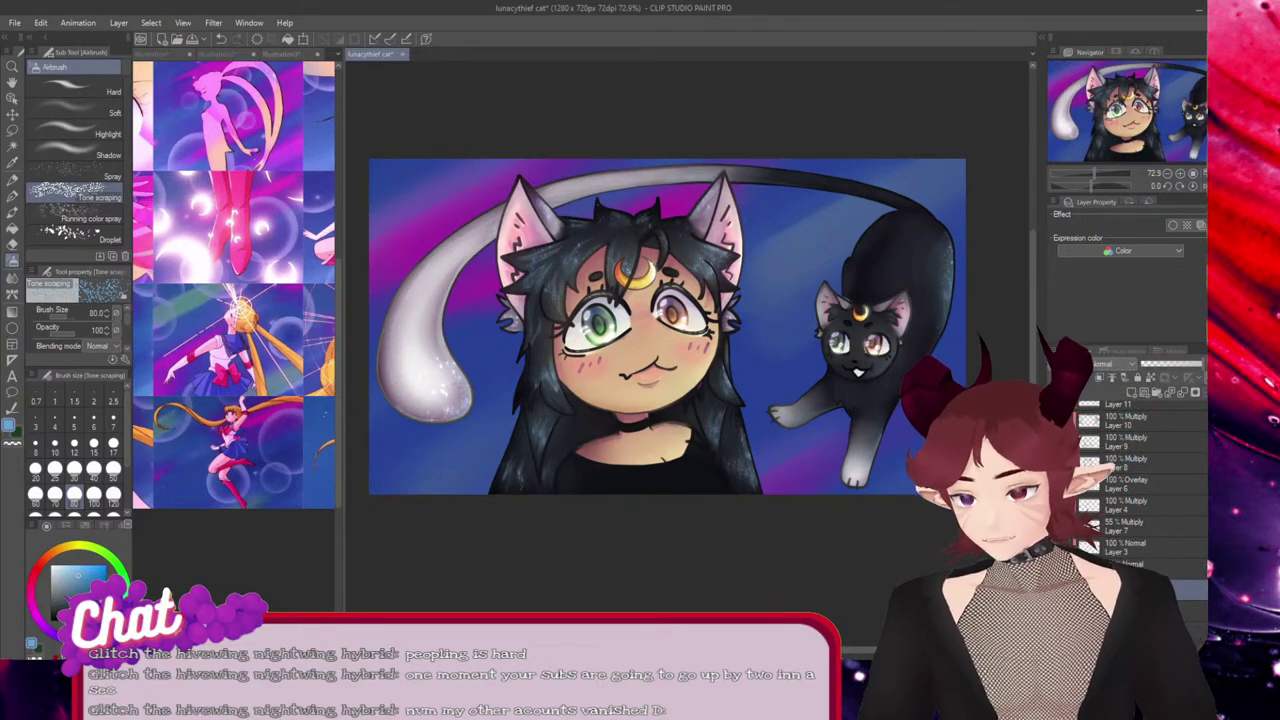
# Speckle the background in light blue with the Spray airbrush at size 100 and fade the speckles using the Soft eraser at size 120.
pyautogui.click(75, 176)
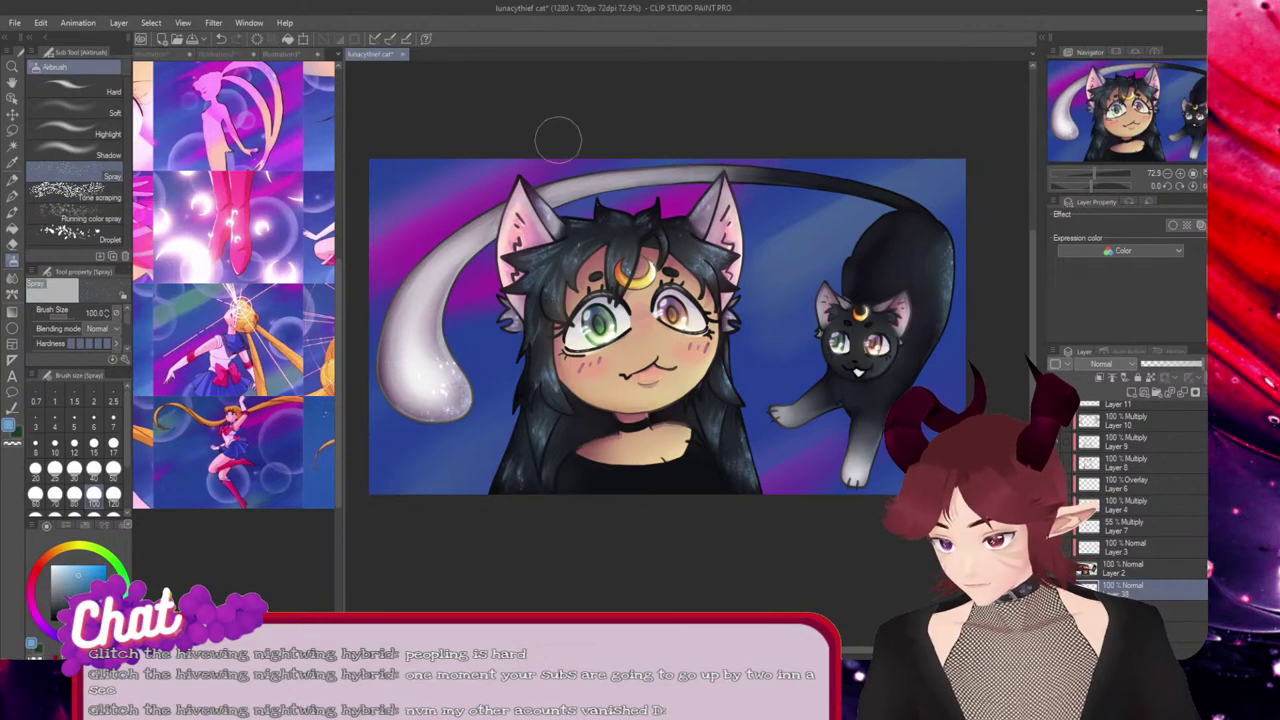
pyautogui.click(396, 199)
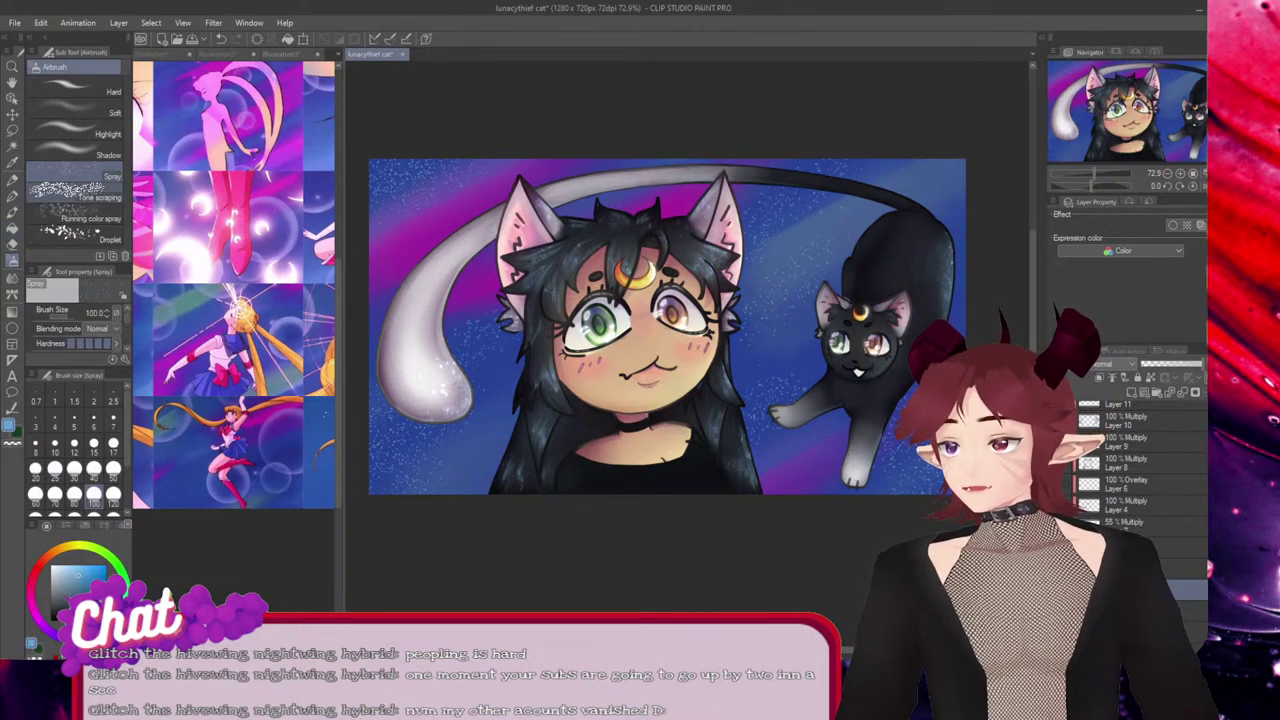
pyautogui.press('e')
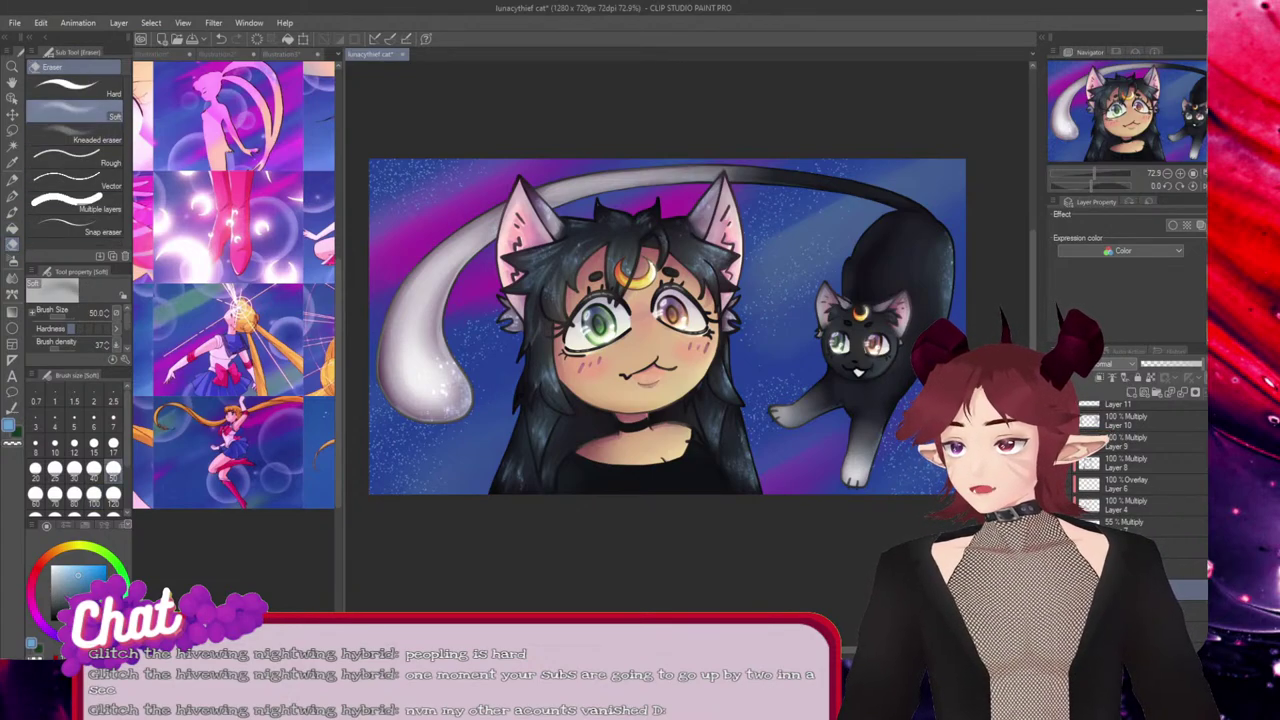
pyautogui.click(113, 497)
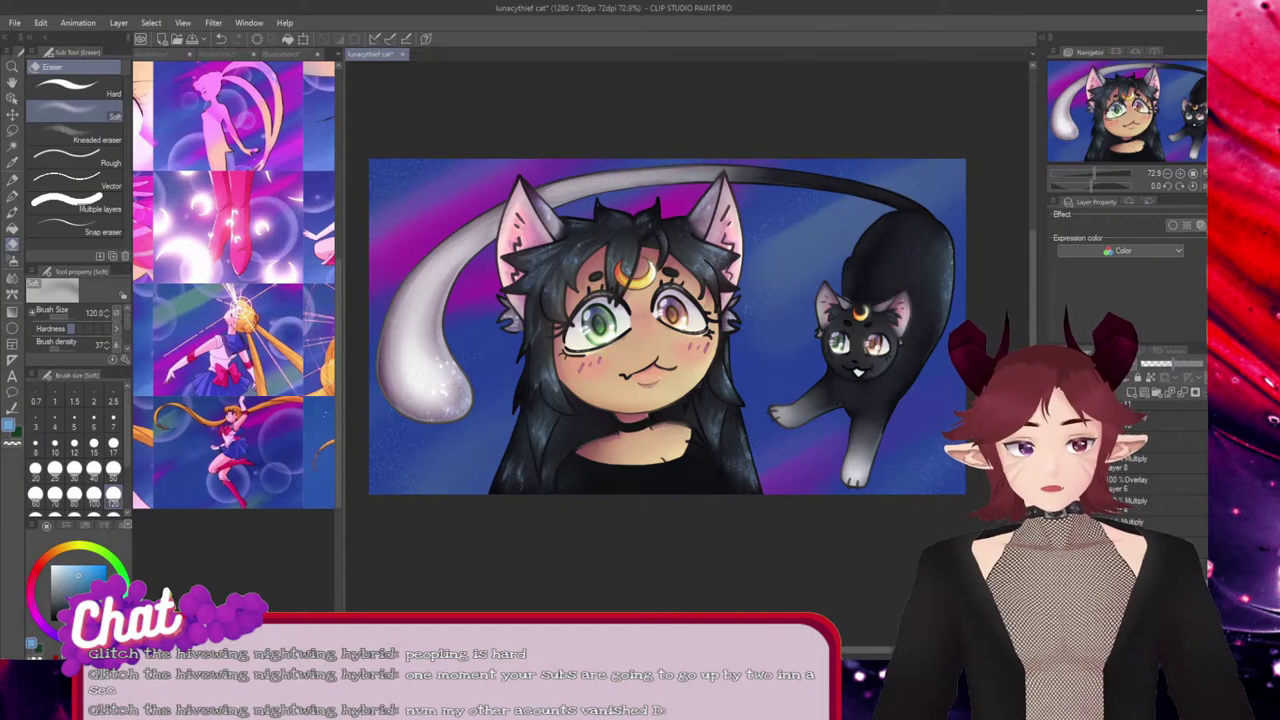
# Try a stronger white glow around the girl, her tail and the black cat, and undo it.
pyautogui.scroll(-2, 718, 500)
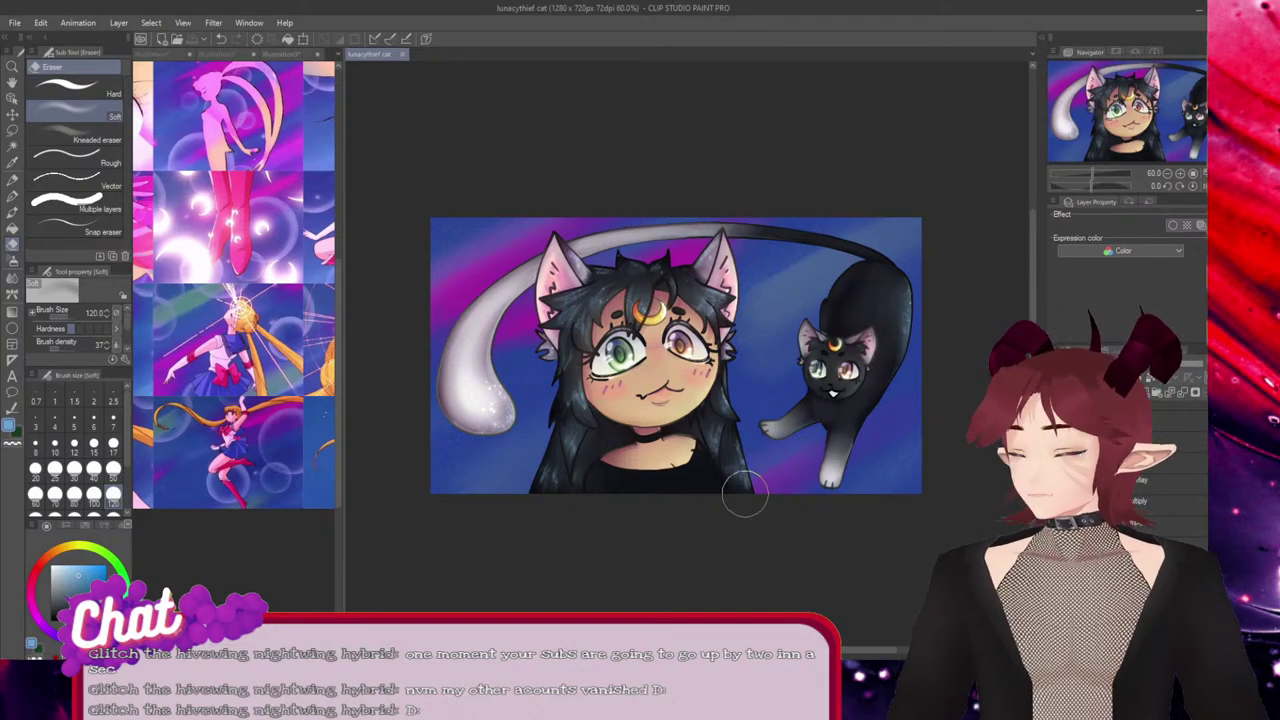
pyautogui.scroll(2, 640, 350)
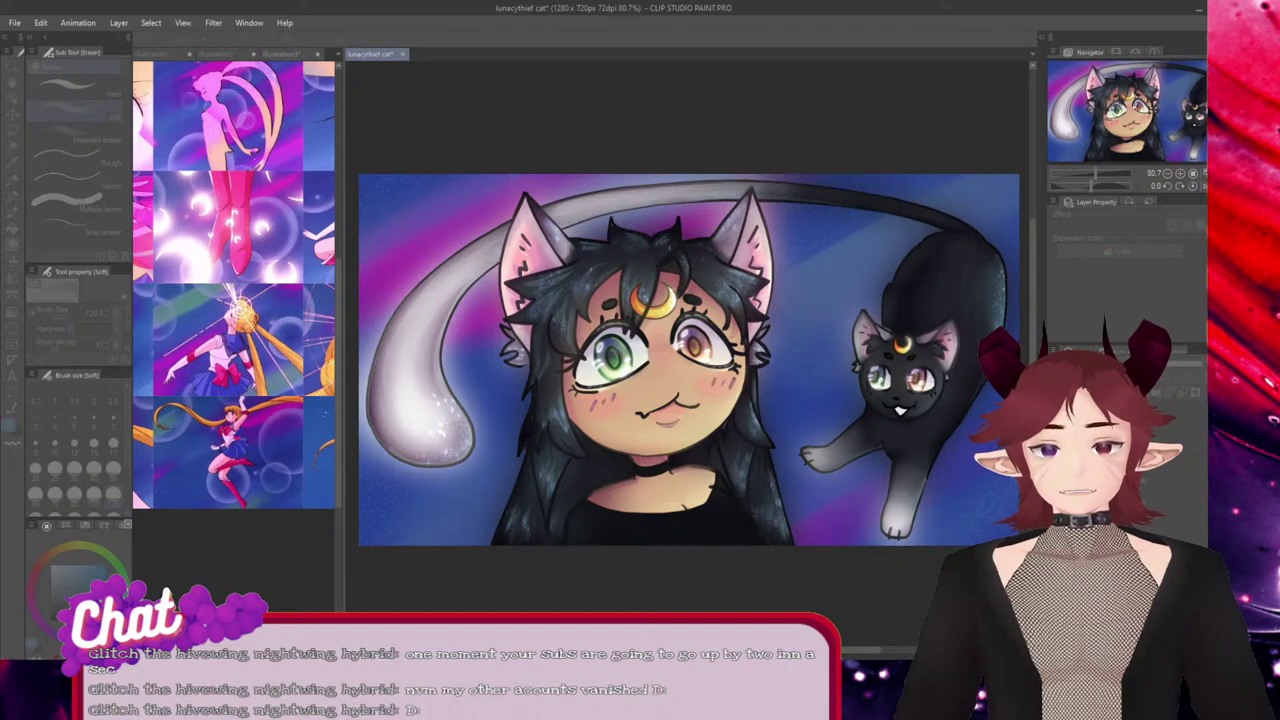
pyautogui.press('Return')
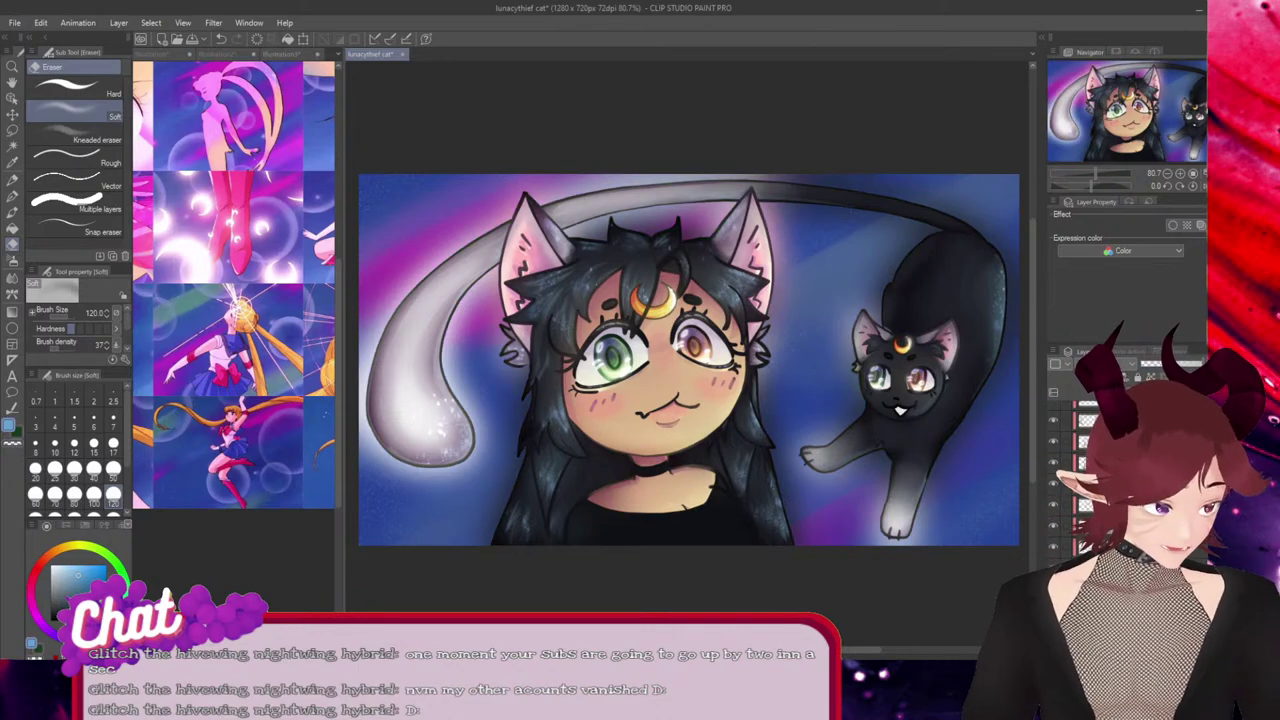
pyautogui.hotkey('ctrl', 'z')
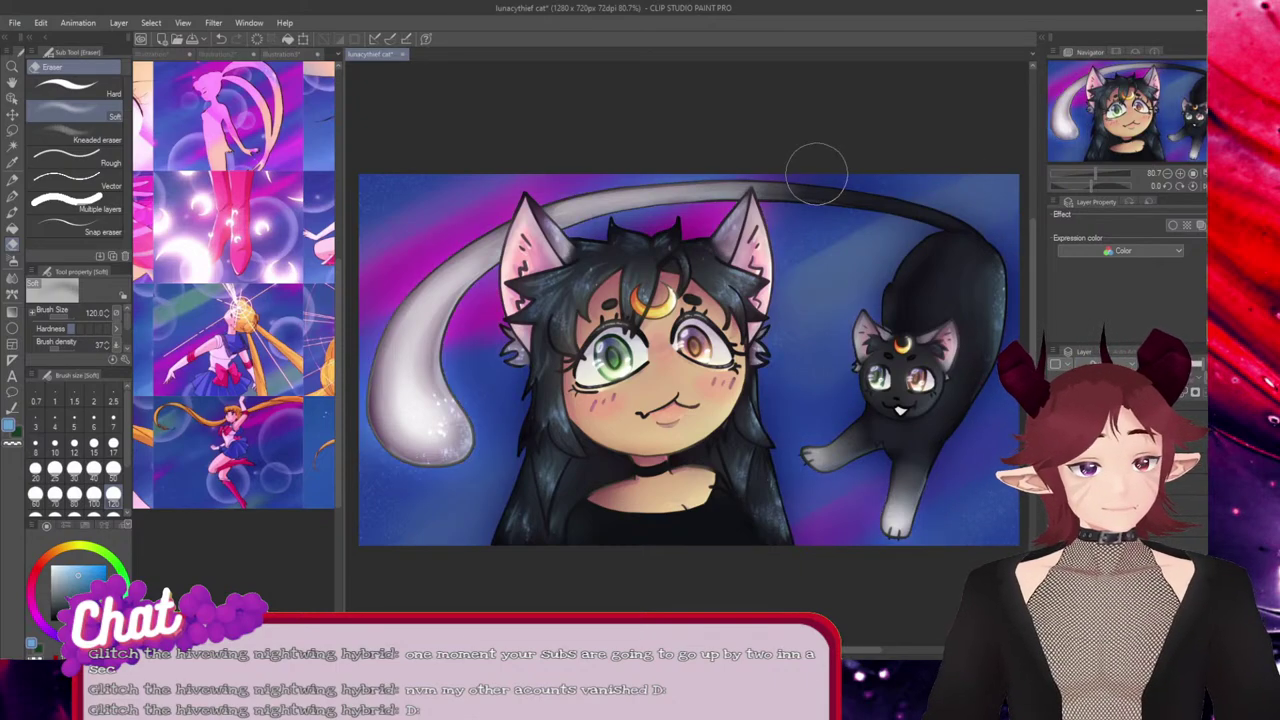
# Save the cat painting.
pyautogui.scroll(-1, 815, 174)
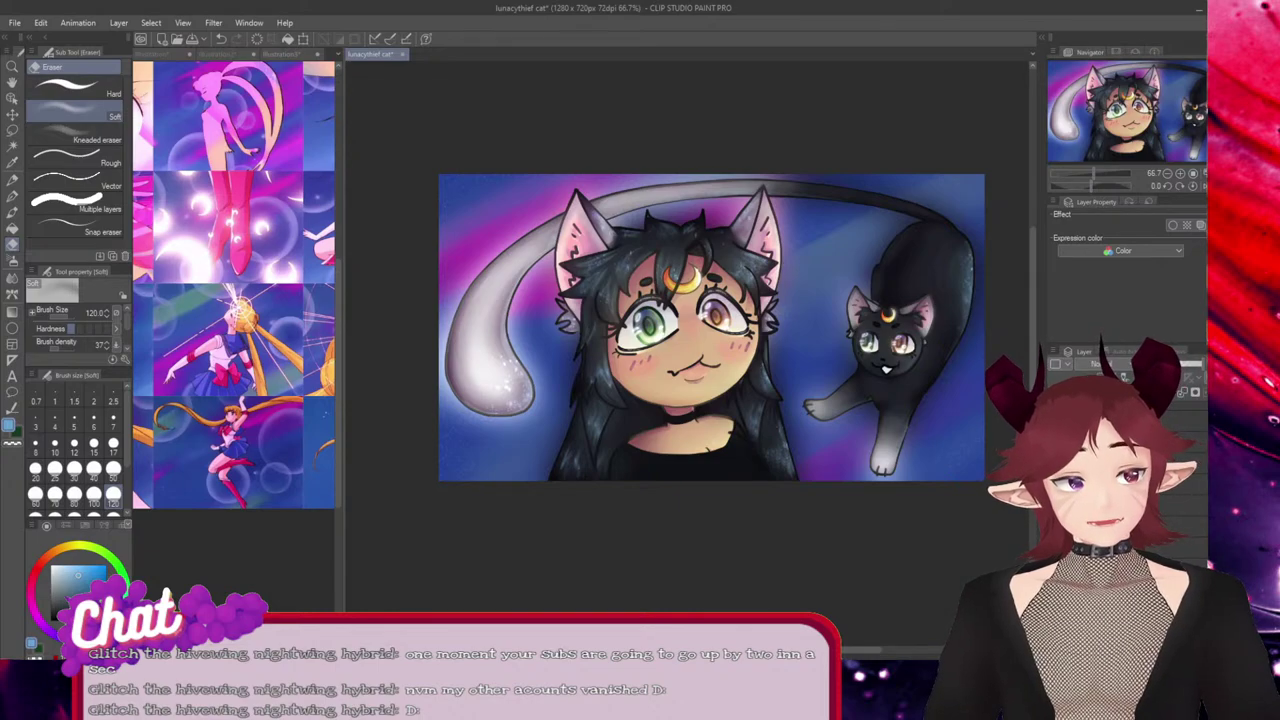
pyautogui.scroll(1, 953, 455)
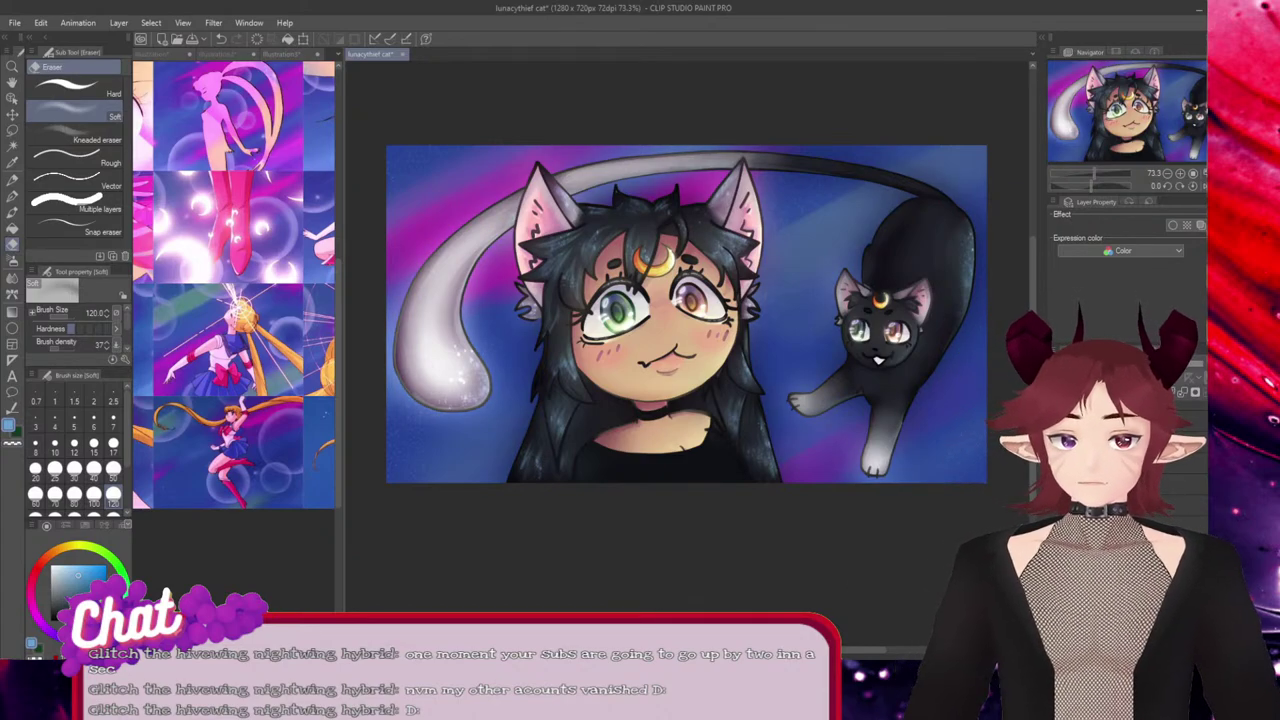
pyautogui.hotkey('ctrl', 's')
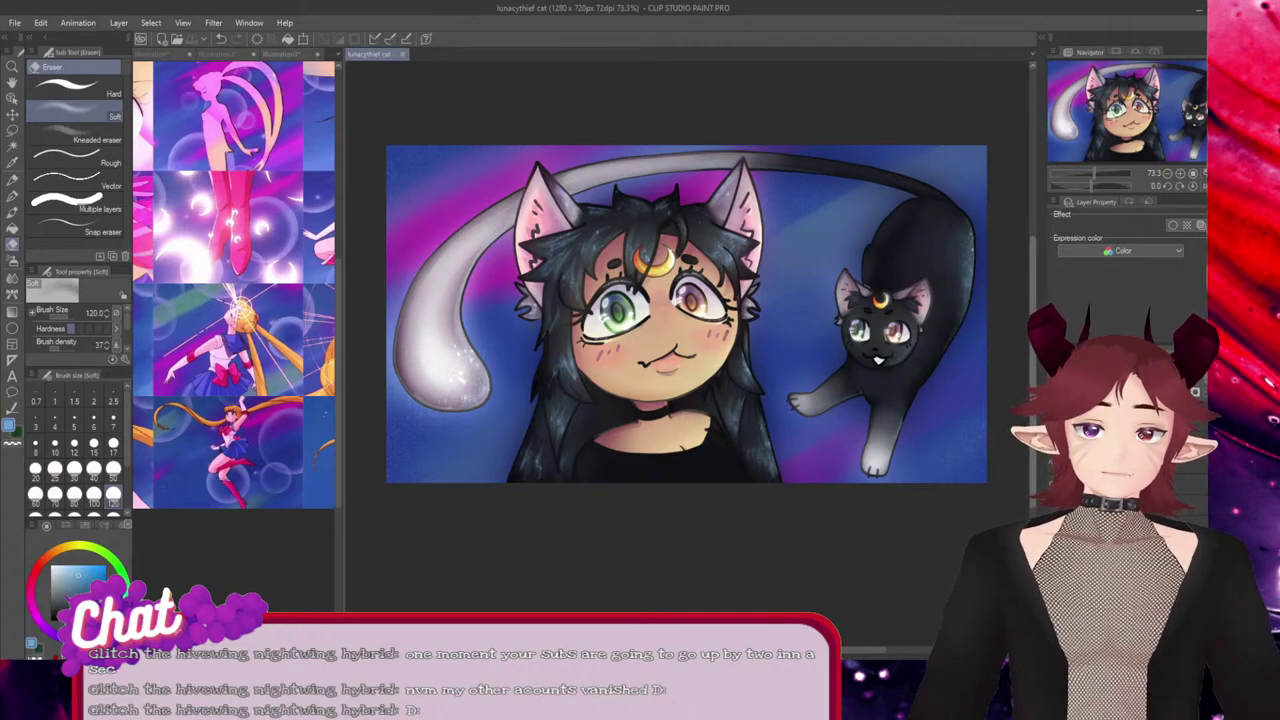
# Choose the "soft" circle brush from the Effect decoration brushes.
pyautogui.scroll(-1, 686, 313)
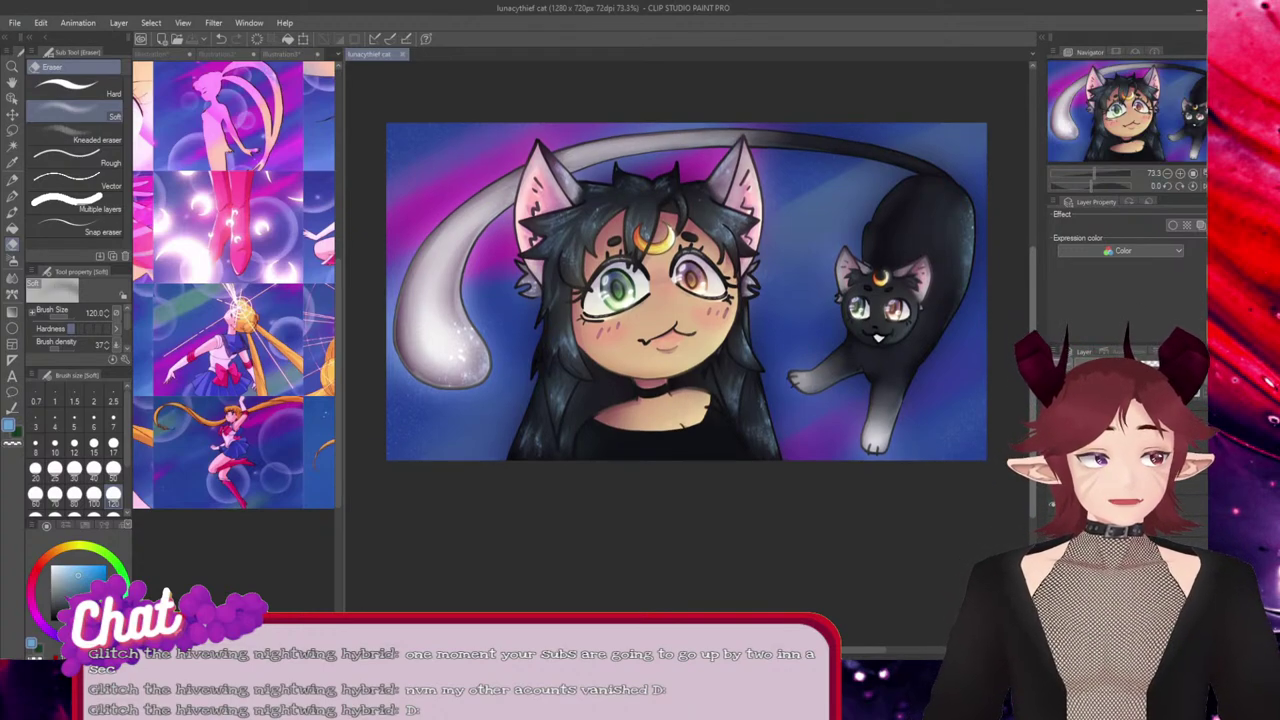
pyautogui.scroll(1, 686, 291)
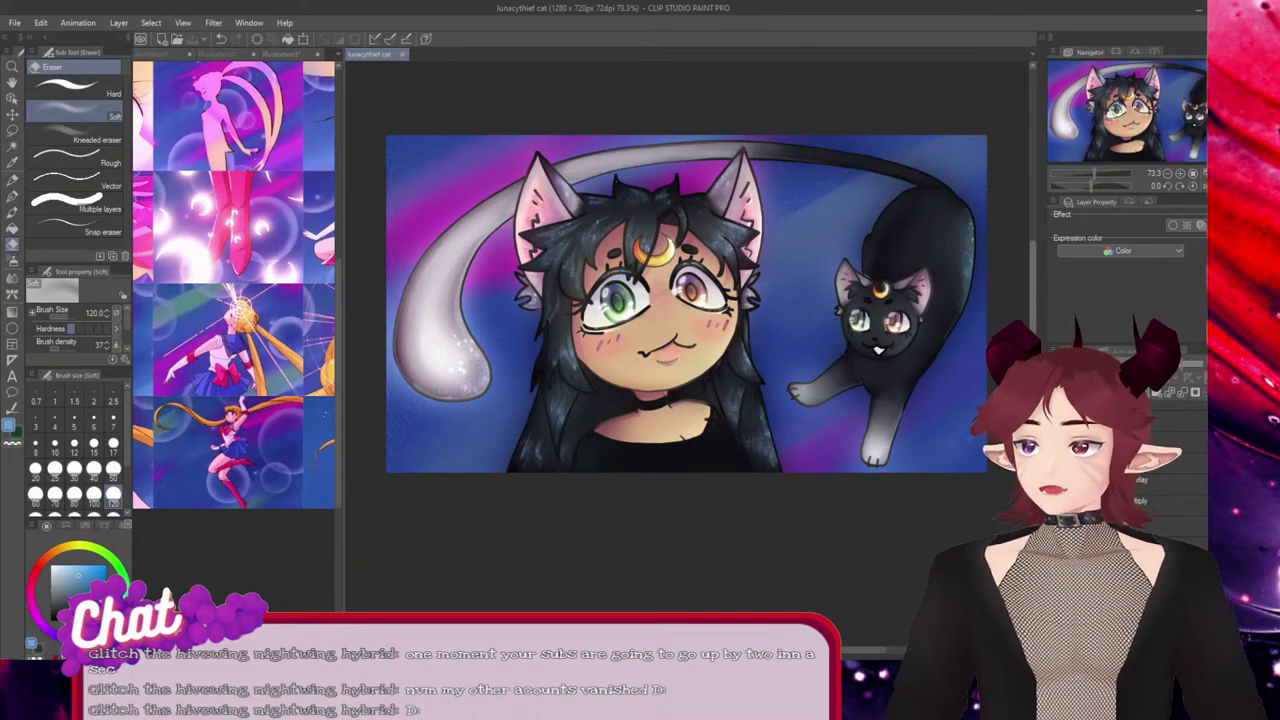
pyautogui.click(12, 294)
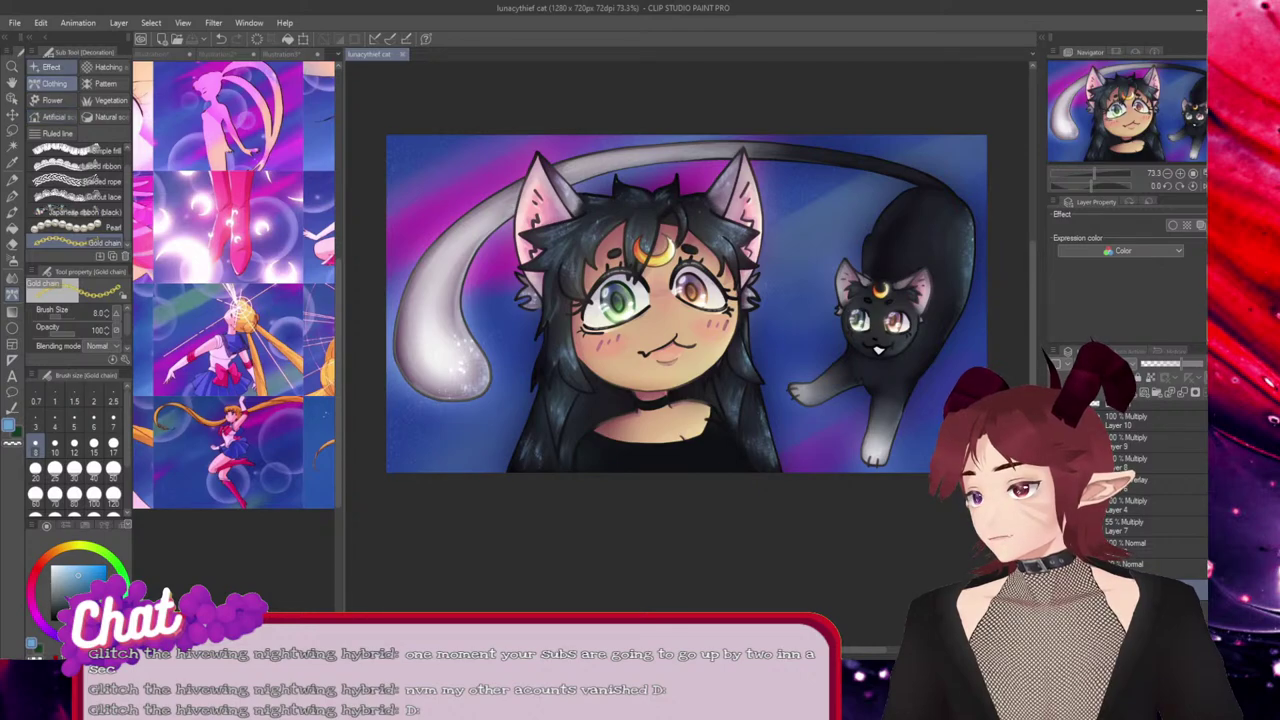
pyautogui.click(51, 67)
pyautogui.click(95, 227)
pyautogui.click(95, 227)
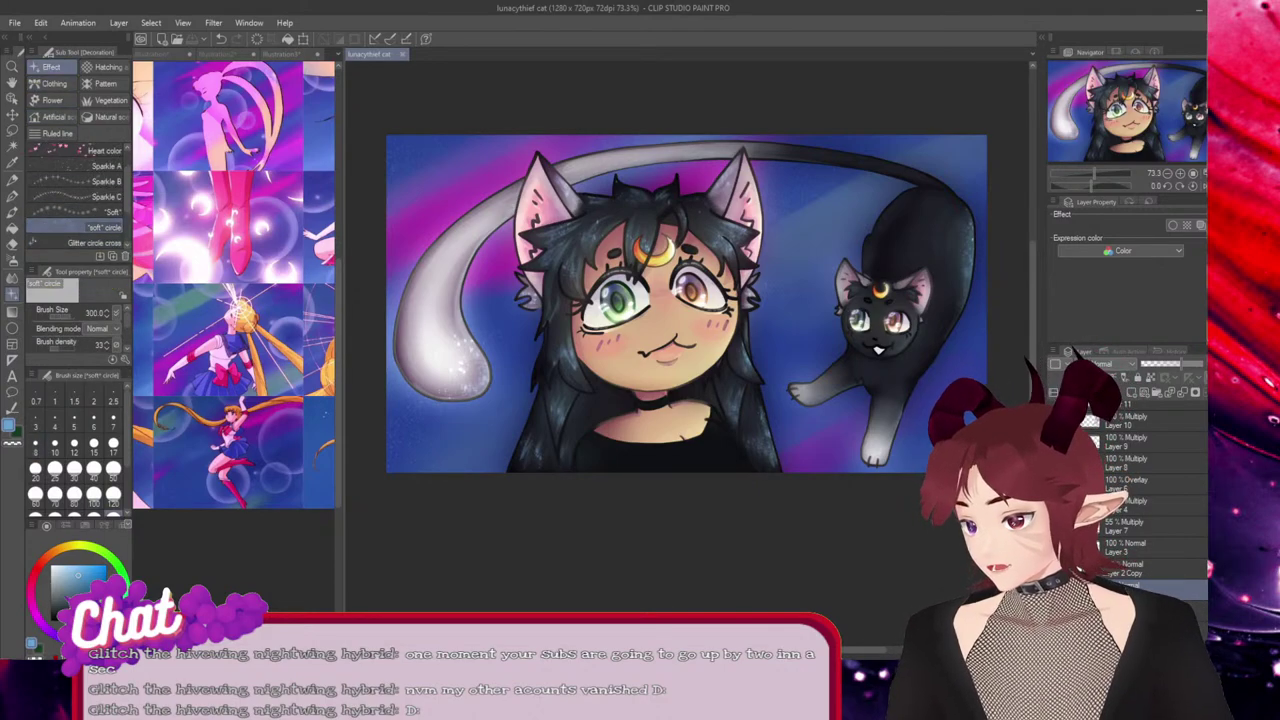
# Pick the purple from the bubbles in the reference collage and add a new layer to the cat painting.
pyautogui.click(280, 456)
pyautogui.keyDown('alt'); pyautogui.click(280, 456); pyautogui.keyUp('alt')
pyautogui.keyDown('alt'); pyautogui.click(268, 440); pyautogui.keyUp('alt')
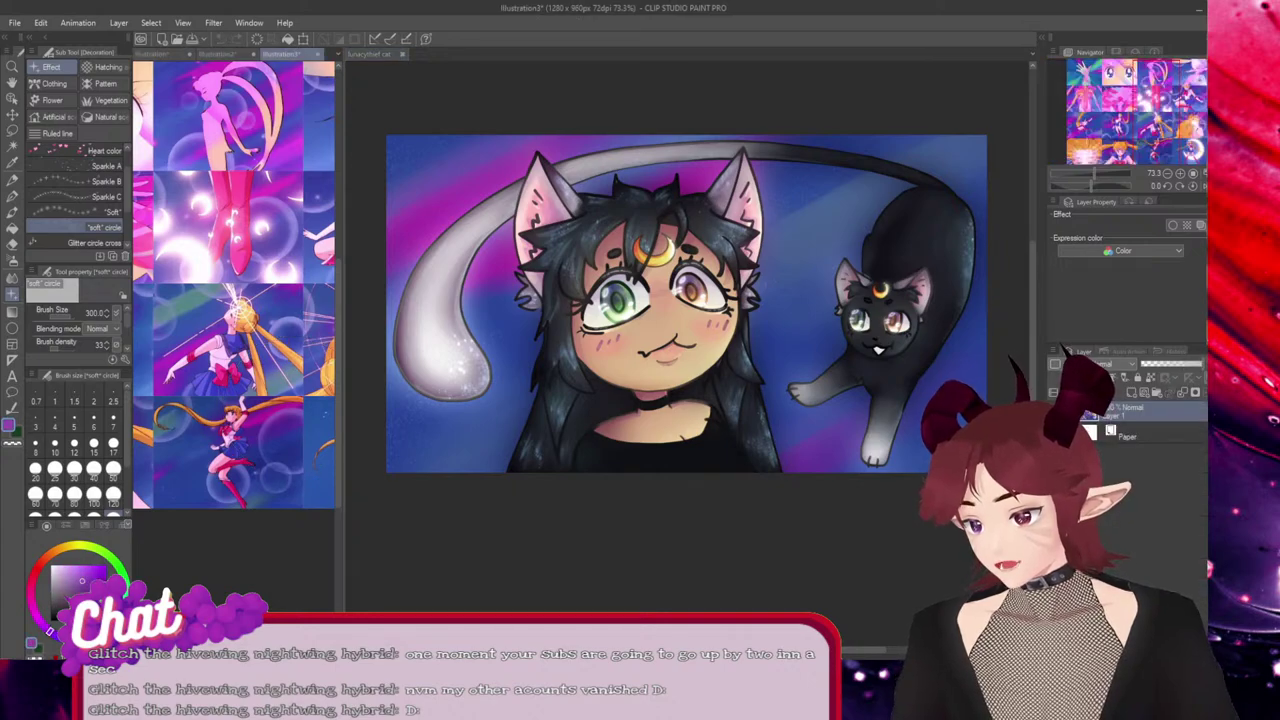
pyautogui.hotkey('ctrl', 'Tab')
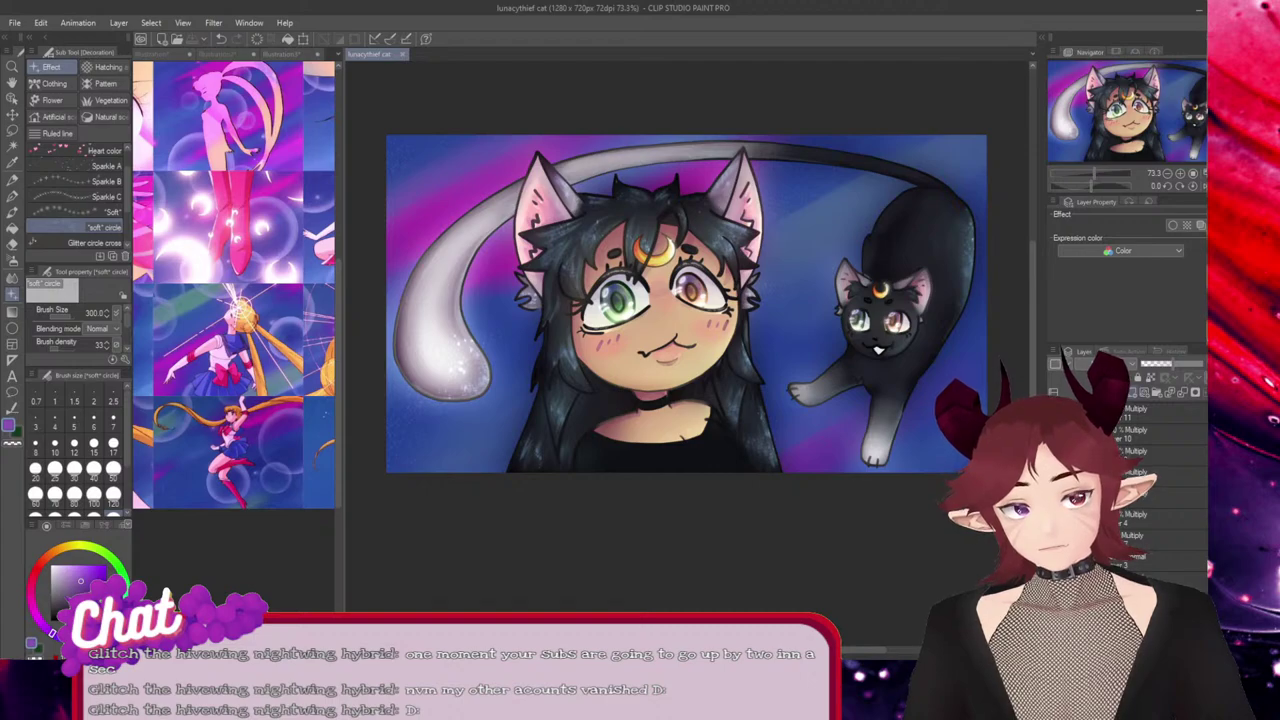
pyautogui.hotkey('ctrl', 'shift', 'n')
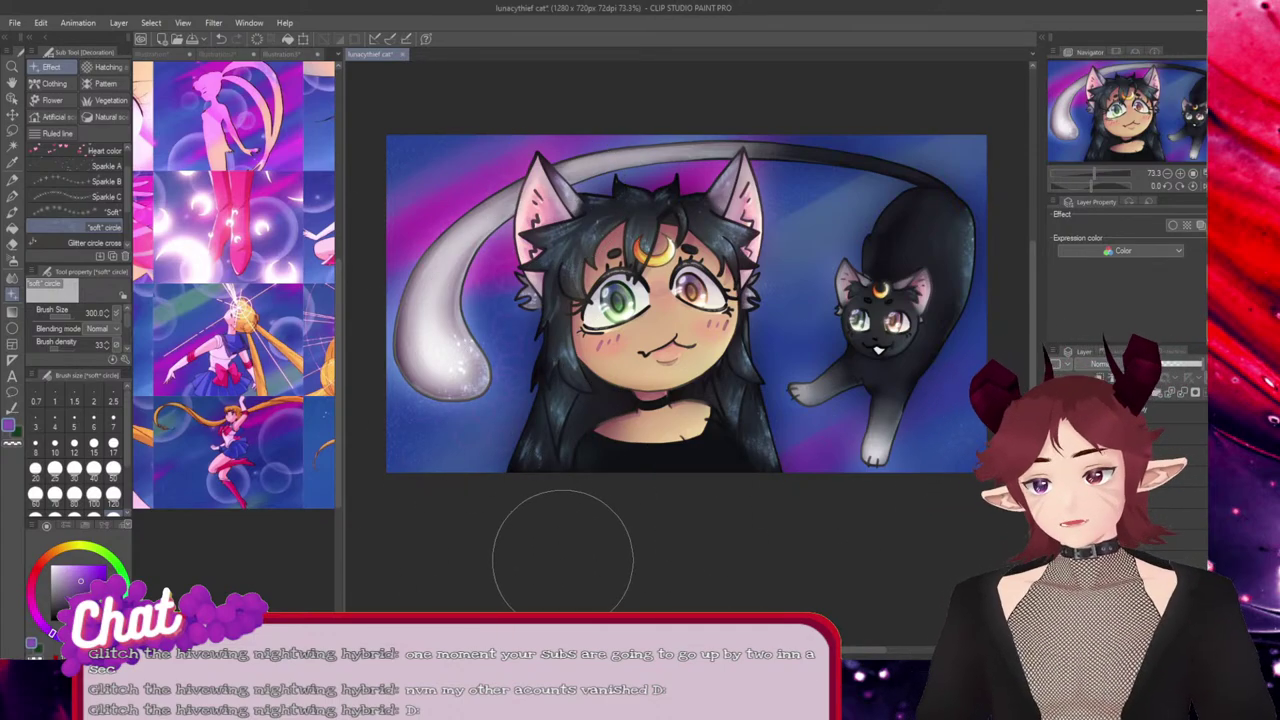
# Undo the last change on the canvas and choose the "soft" pentagonal effect brush.
pyautogui.hotkey('ctrl', 'z')
pyautogui.scroll(-4, 75, 200)
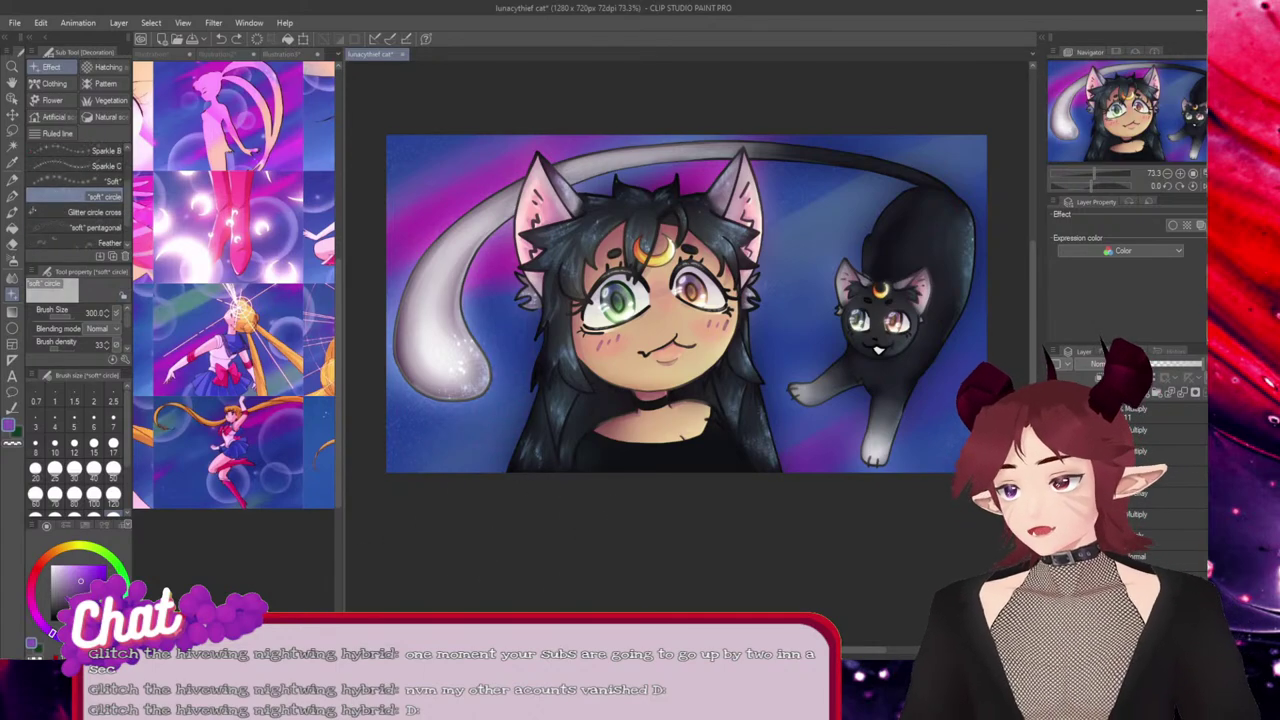
pyautogui.click(95, 197)
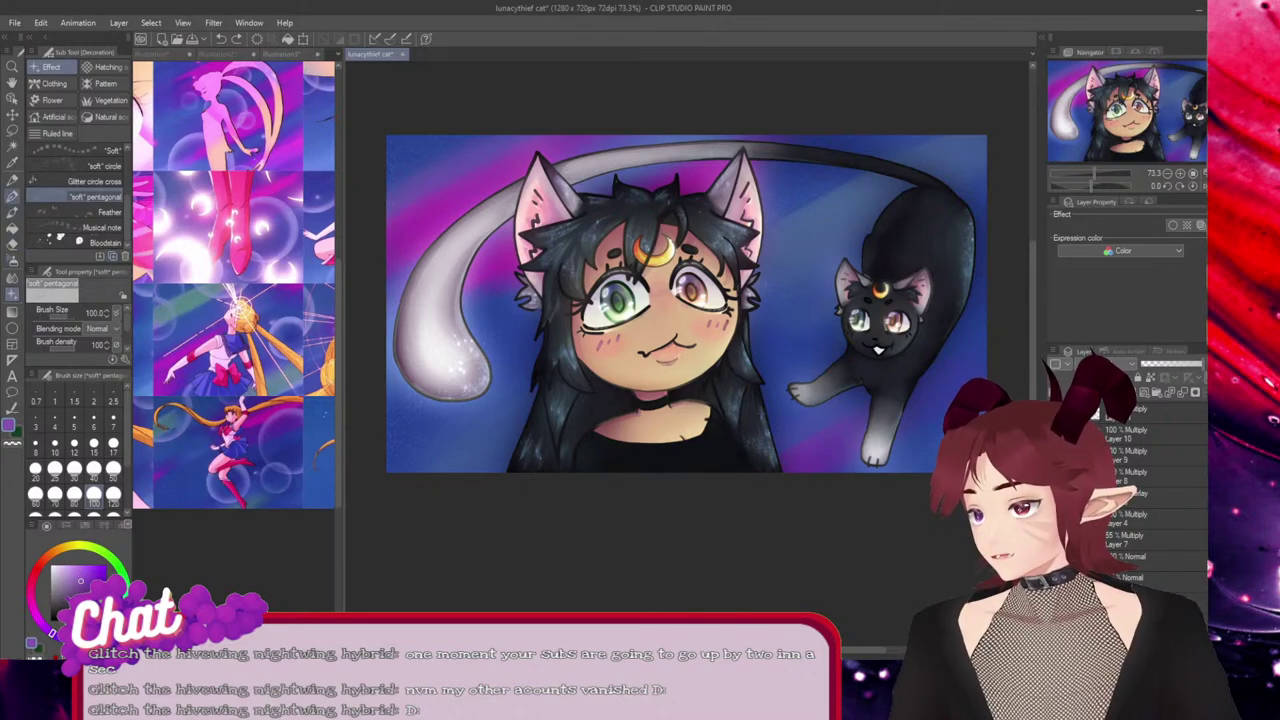
# Draw a small purple circle with the Ellipse tool on the background below the white tail tip and fill it with purple.
pyautogui.click(12, 328)
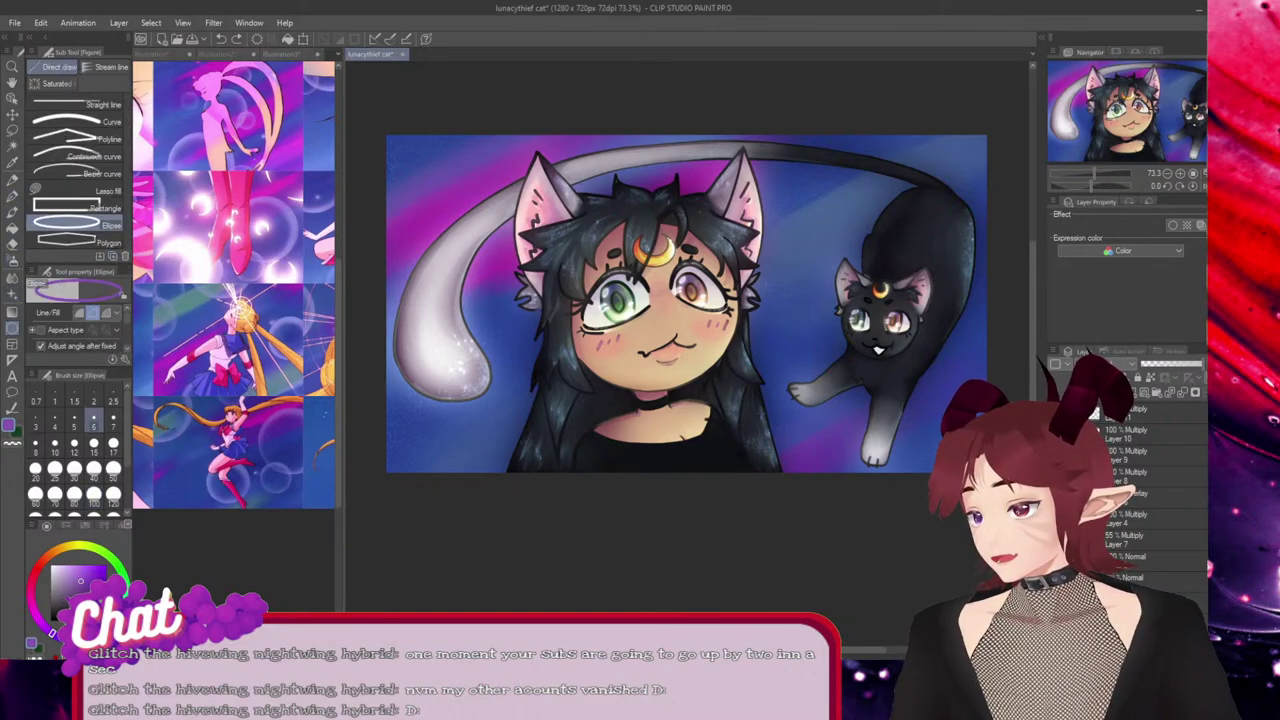
pyautogui.scroll(5, 410, 375)
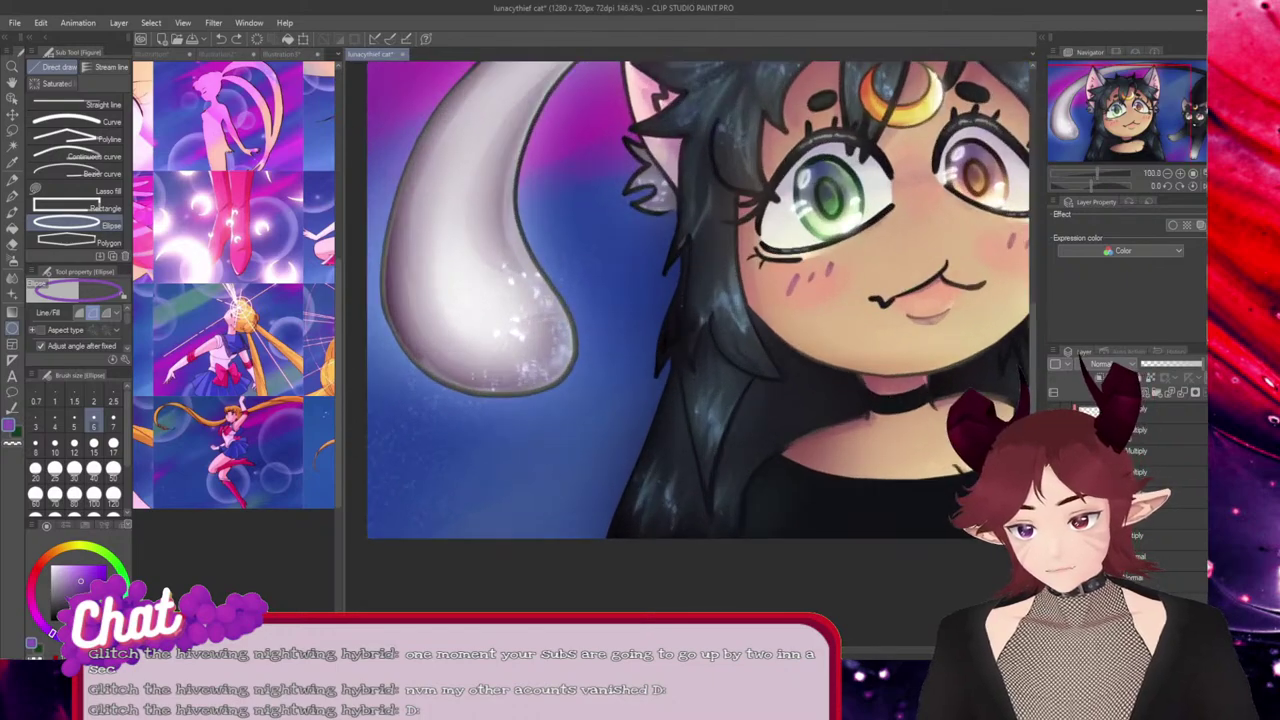
pyautogui.moveTo(426, 416); pyautogui.dragTo(574, 565)
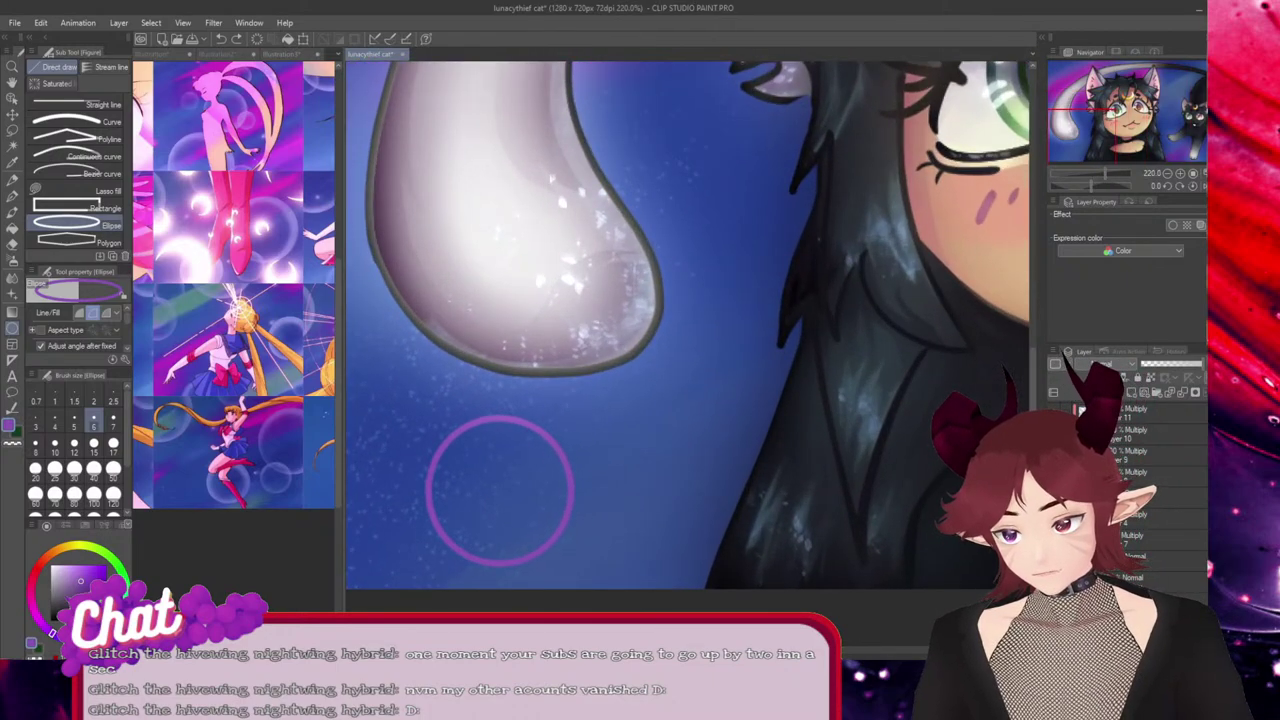
pyautogui.click(12, 228)
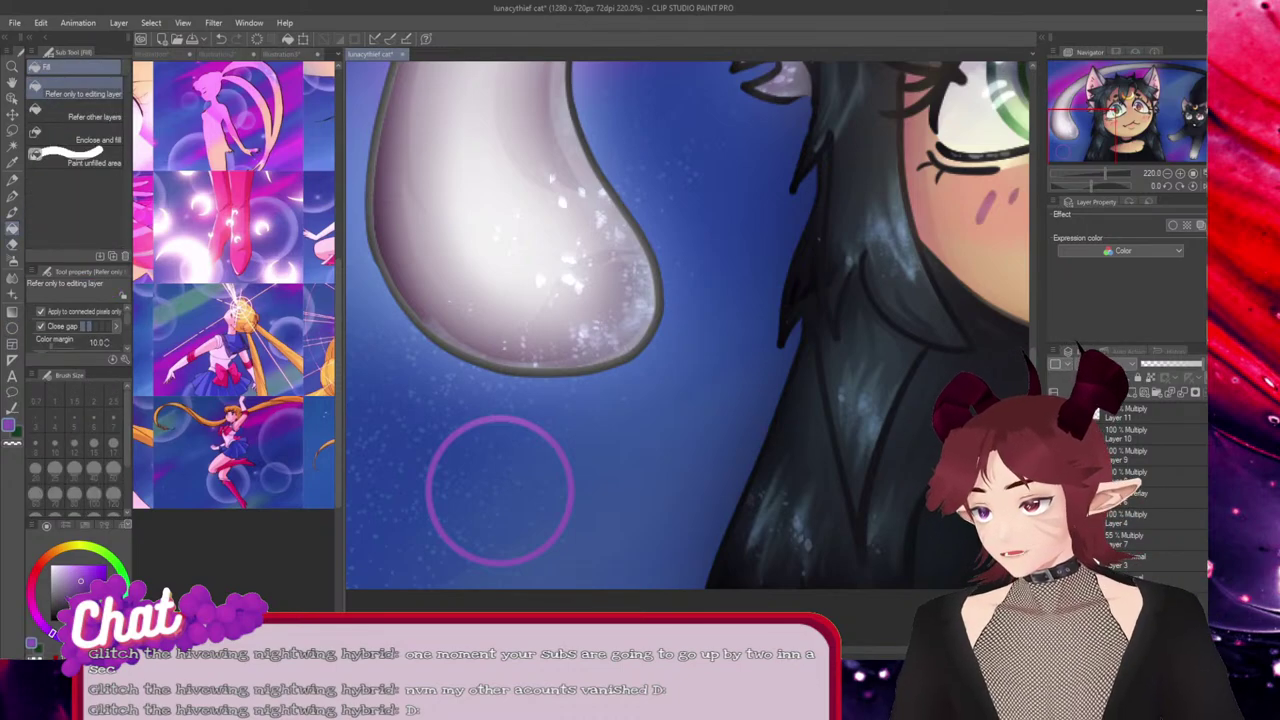
pyautogui.click(500, 490)
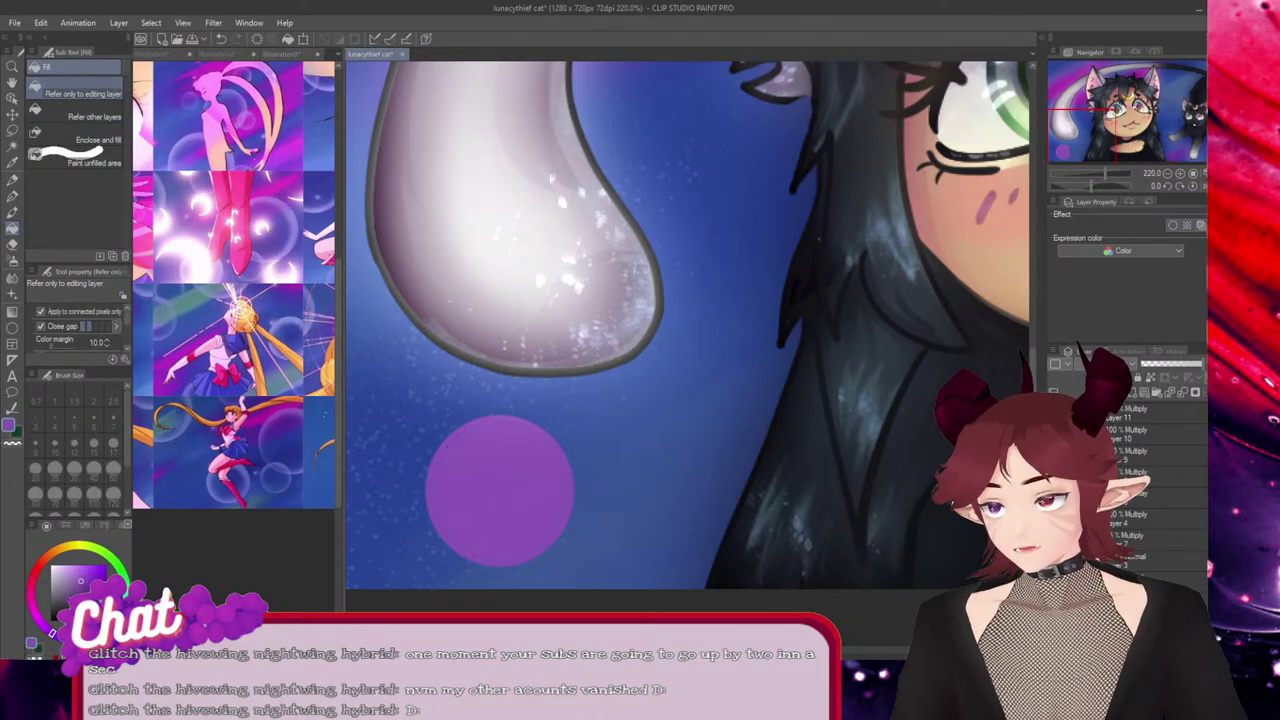
# Try a smaller second ellipse overlapping the edge of the purple circle, and undo it.
pyautogui.click(12, 196)
pyautogui.click(12, 328)
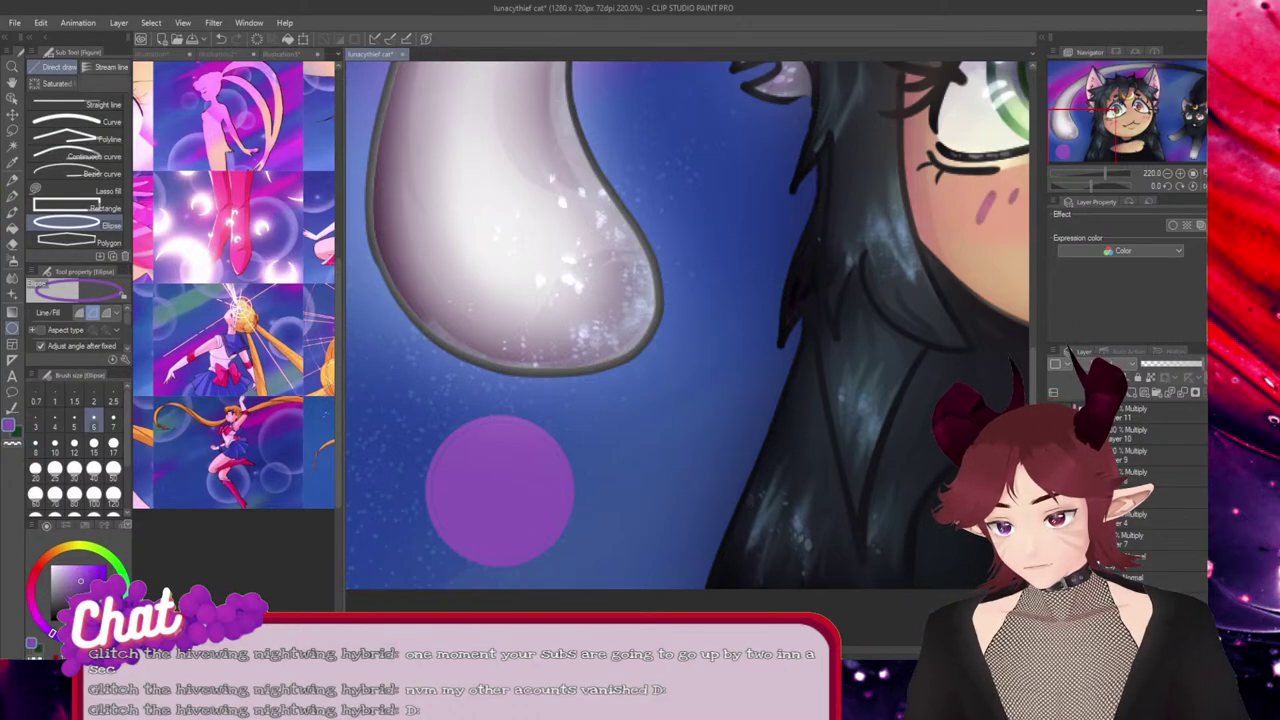
pyautogui.moveTo(500, 438); pyautogui.dragTo(602, 539)
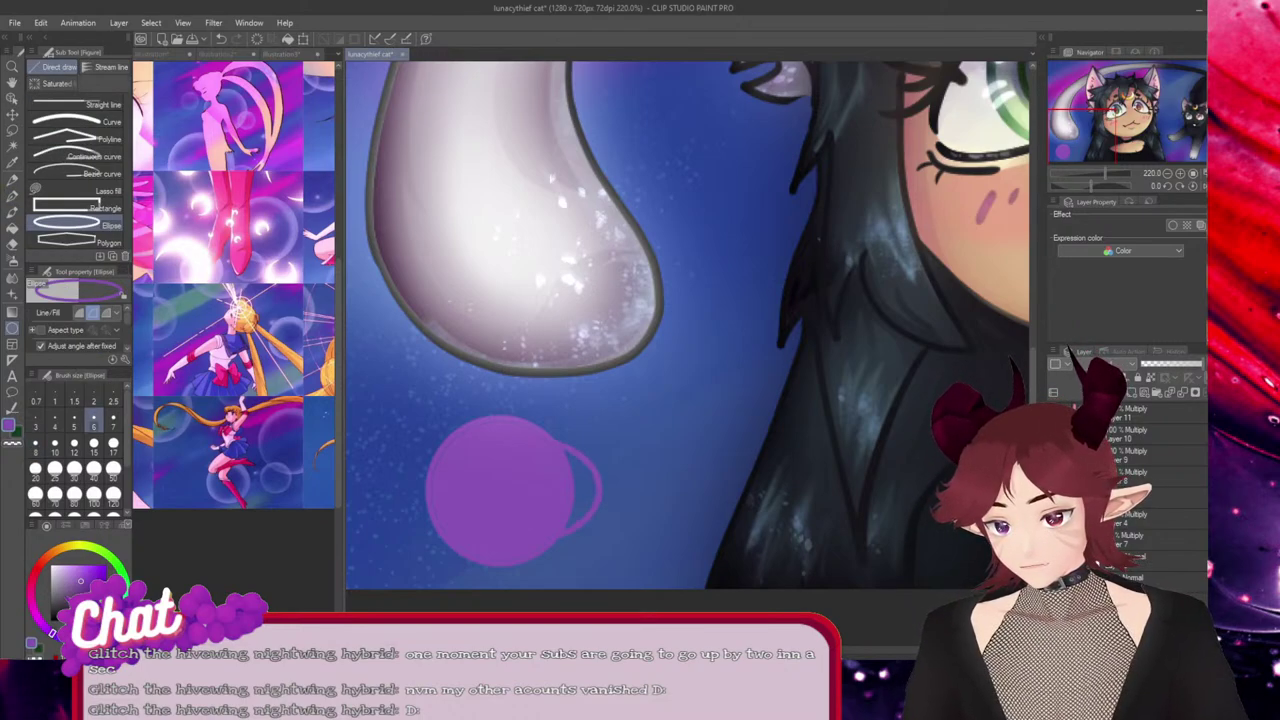
pyautogui.hotkey('ctrl', 'z')
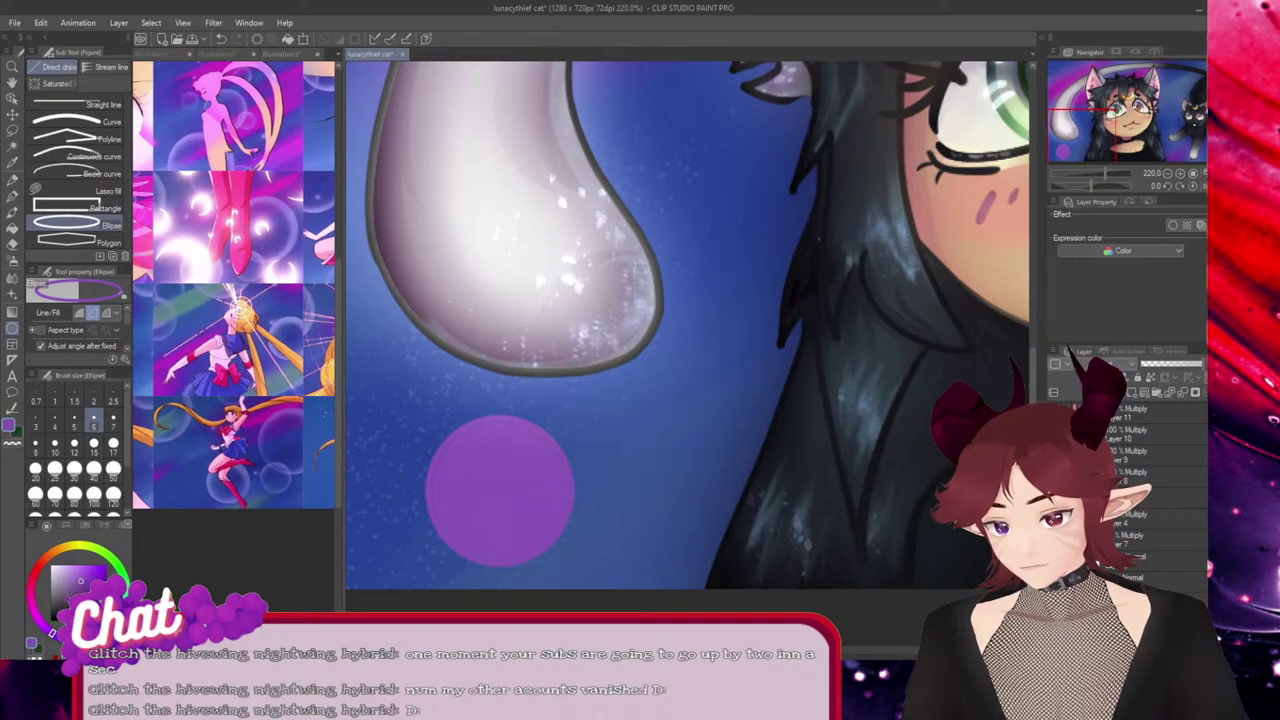
# Fade the inside of the purple circle with the Soft eraser at size 50, leaving a soft-edged bubble ring.
pyautogui.click(12, 196)
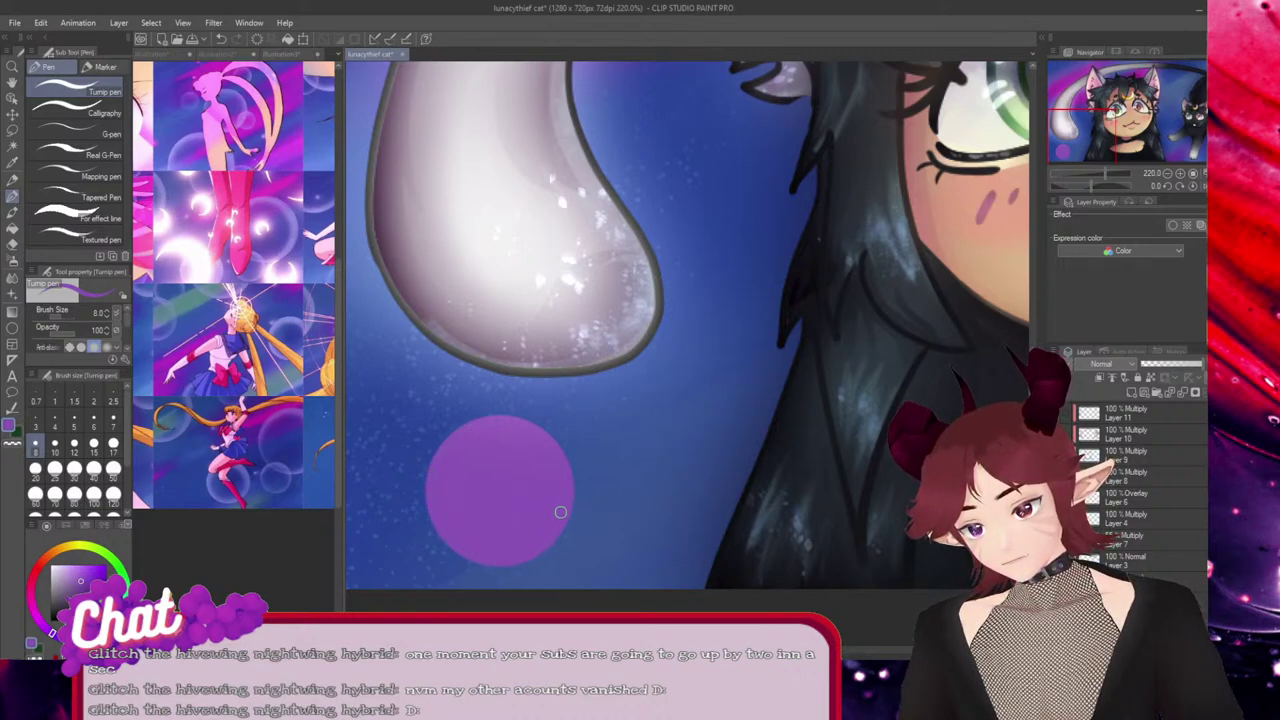
pyautogui.click(12, 258)
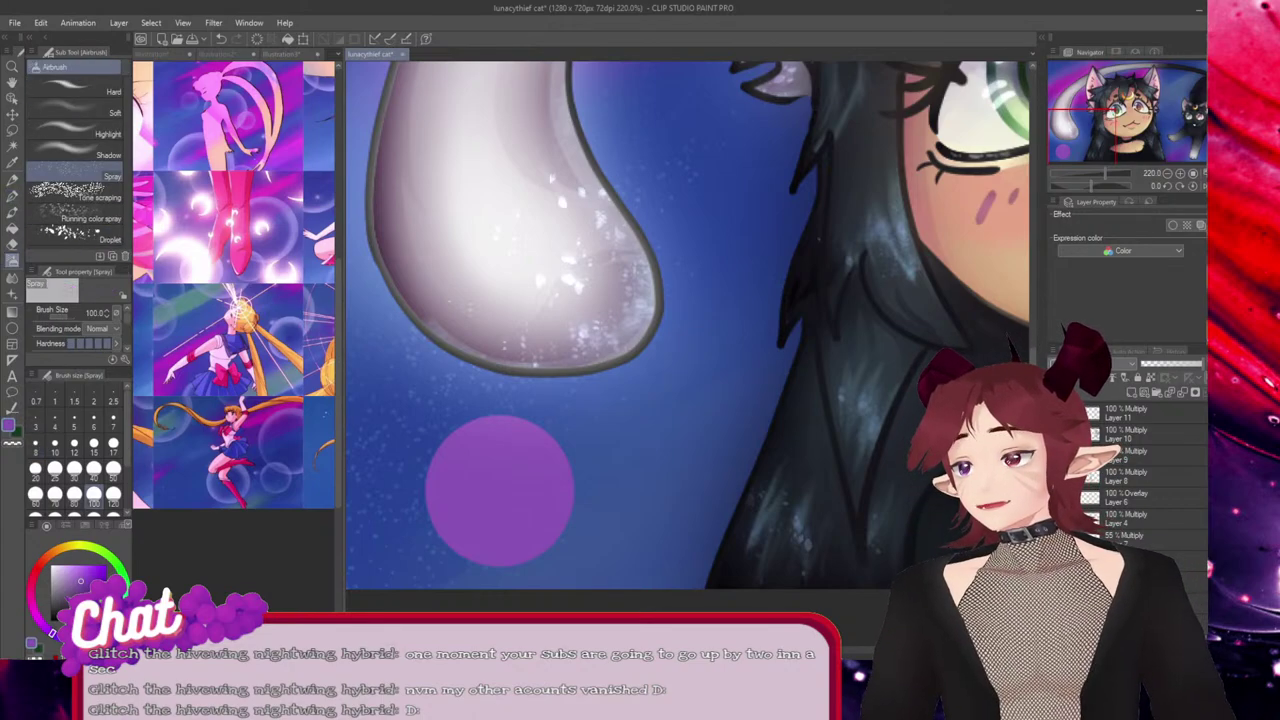
pyautogui.click(12, 244)
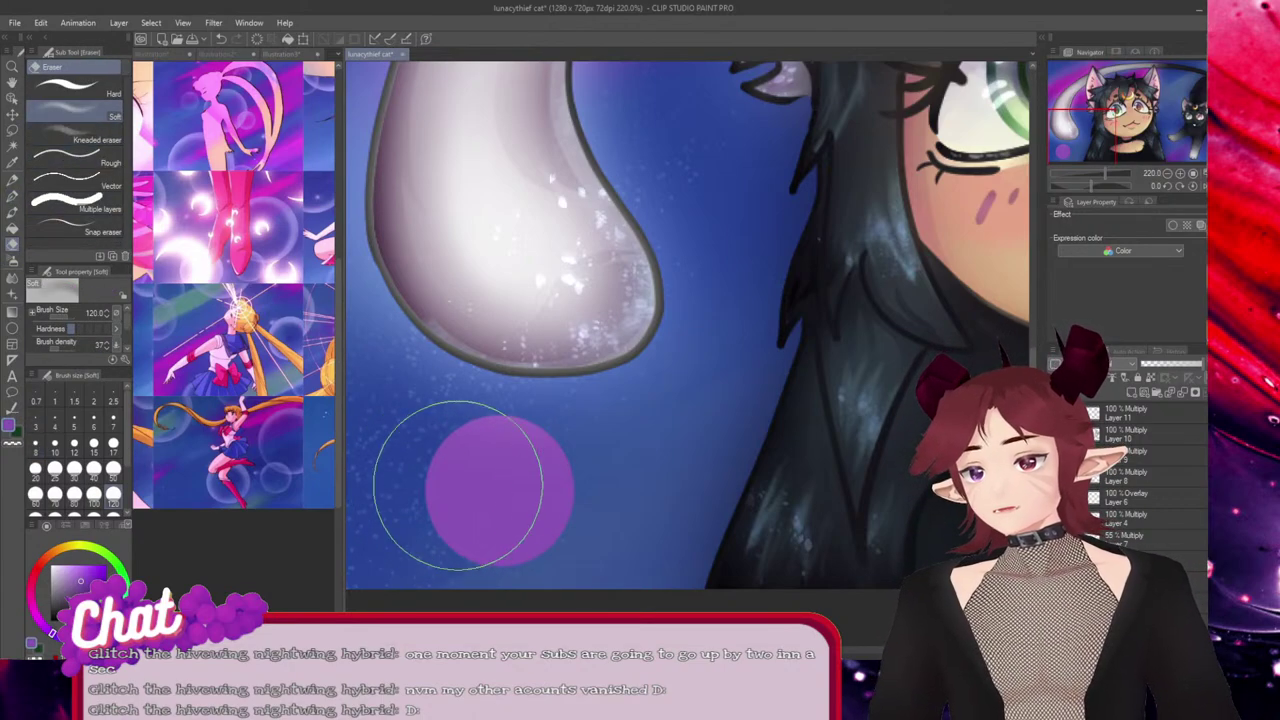
pyautogui.click(113, 468)
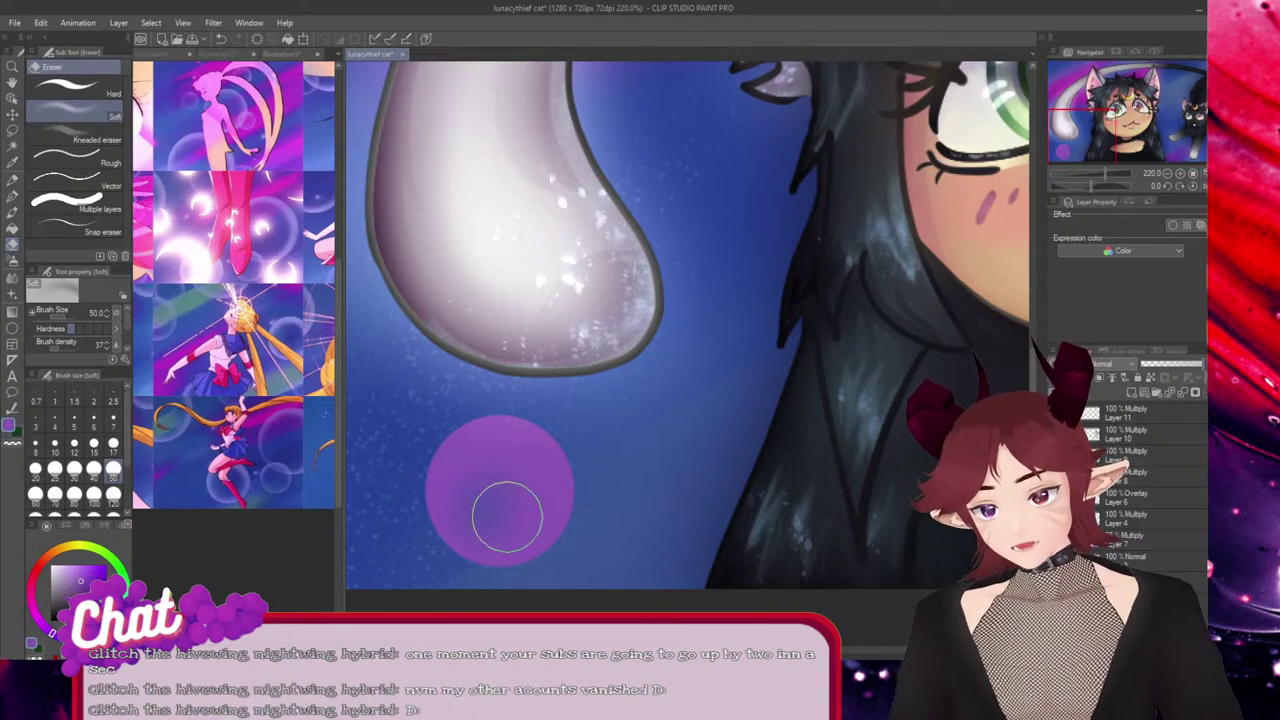
pyautogui.moveTo(507, 517)
pyautogui.mouseDown()
pyautogui.moveTo(467, 508)
pyautogui.moveTo(484, 479)
pyautogui.moveTo(510, 479)
pyautogui.moveTo(511, 503)
pyautogui.moveTo(499, 523)
pyautogui.moveTo(471, 521)
pyautogui.moveTo(479, 486)
pyautogui.moveTo(500, 515)
pyautogui.mouseUp()
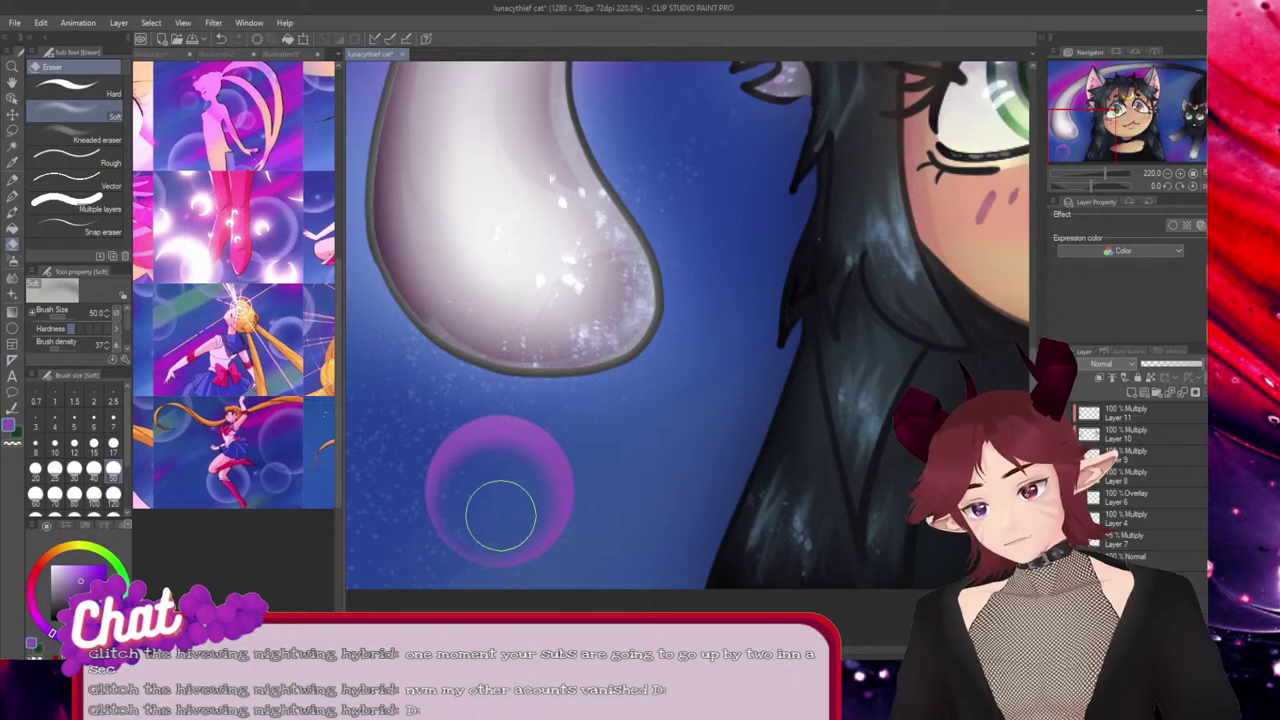
# Move the purple bubble ring with a transform to the upper-left corner of the painting's background, above the white tail.
pyautogui.scroll(-5, 543, 509)
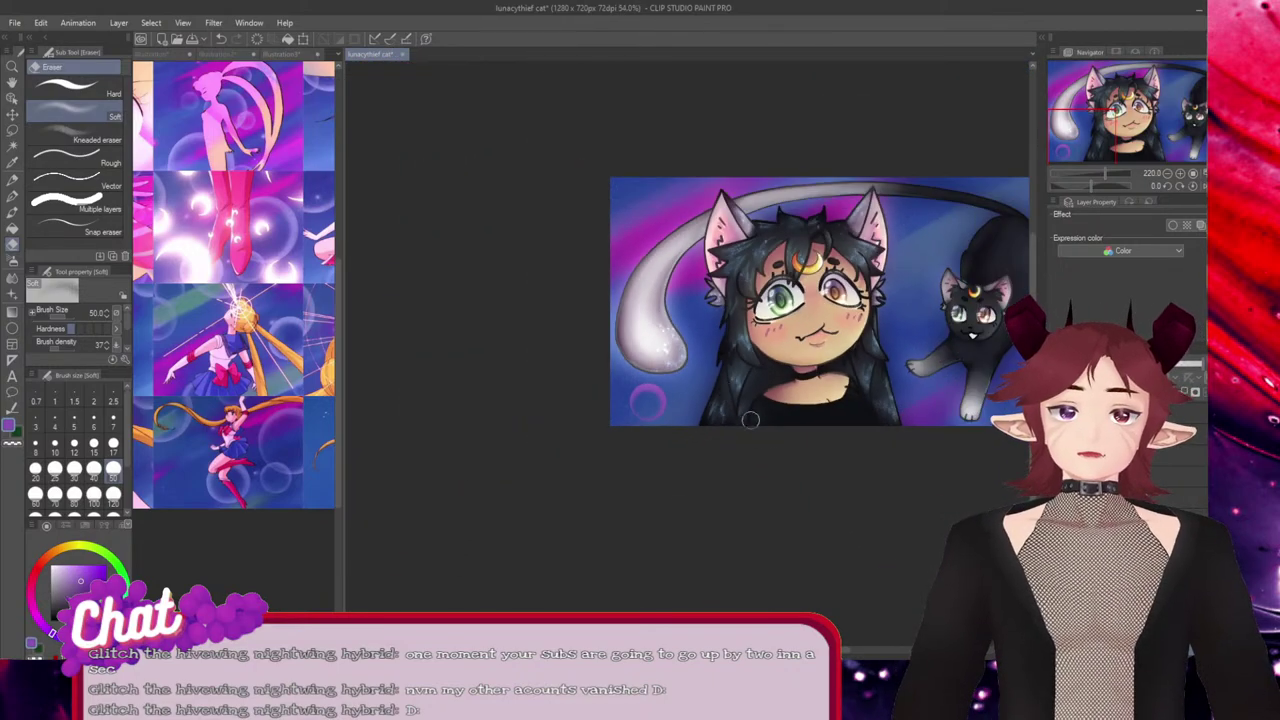
pyautogui.scroll(3, 750, 420)
pyautogui.scroll(-3, 779, 456)
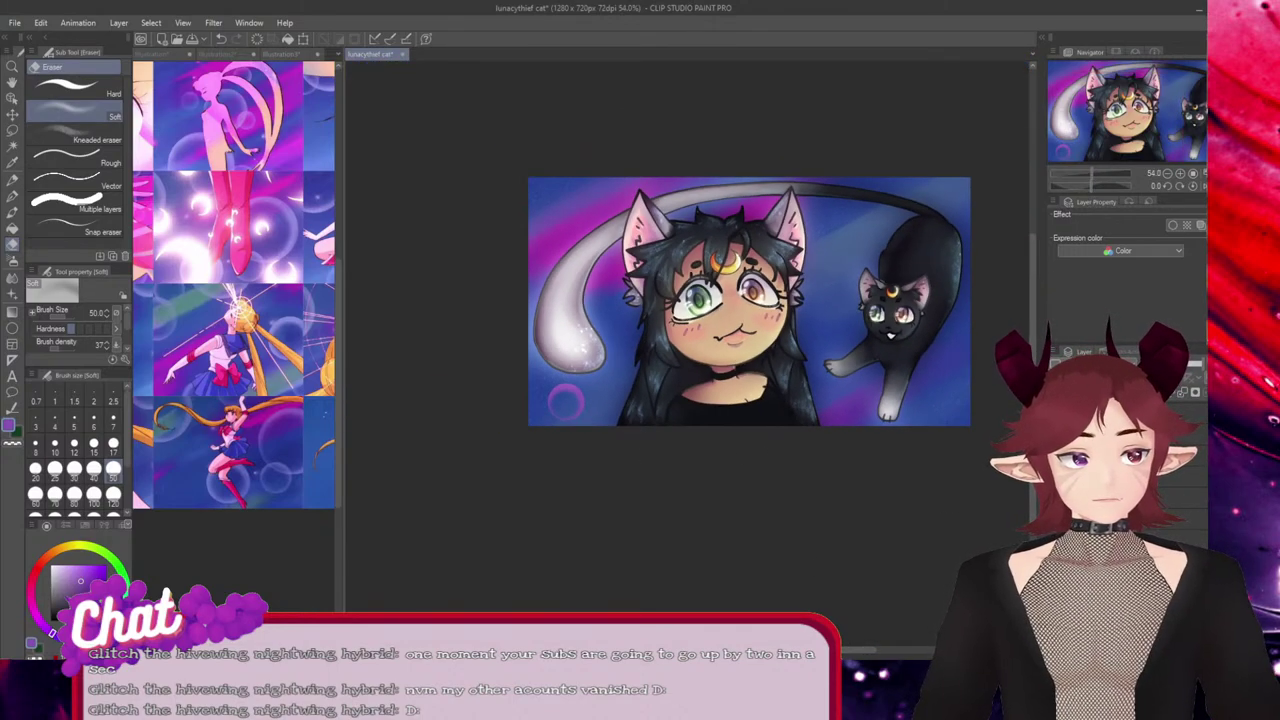
pyautogui.scroll(2, 749, 301)
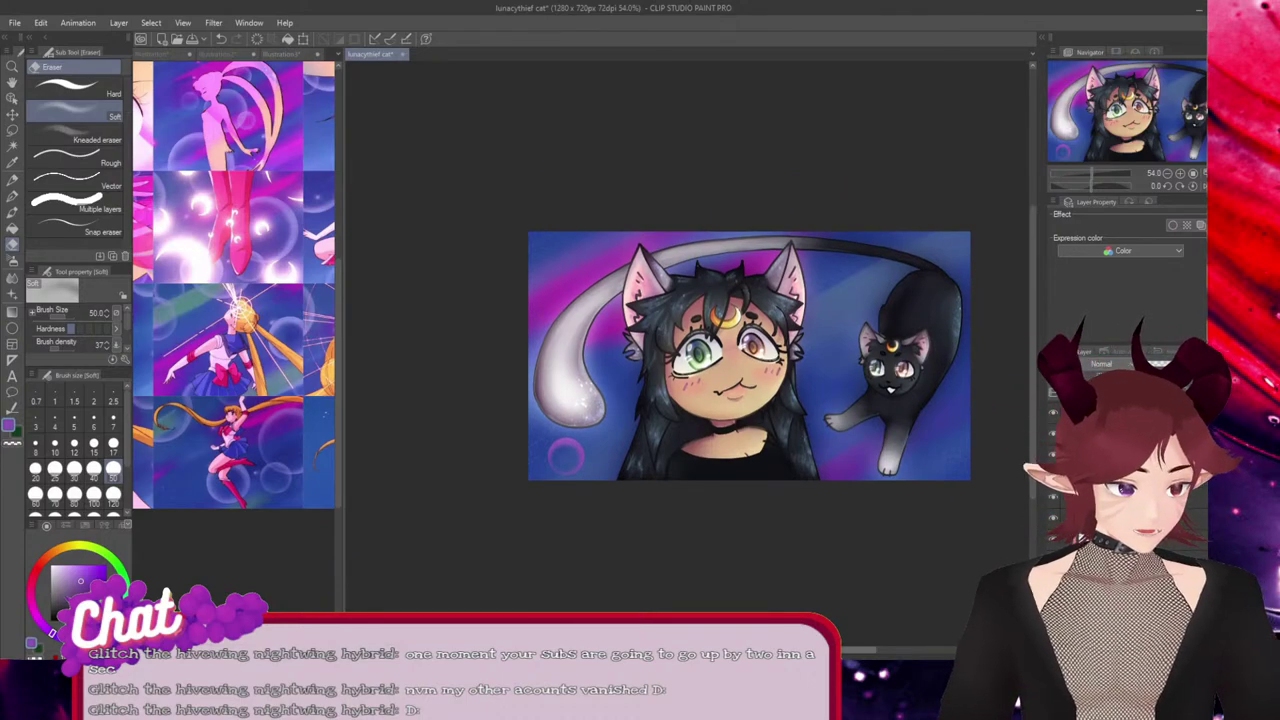
pyautogui.hscroll(5, 749, 356)
pyautogui.scroll(3, 581, 455)
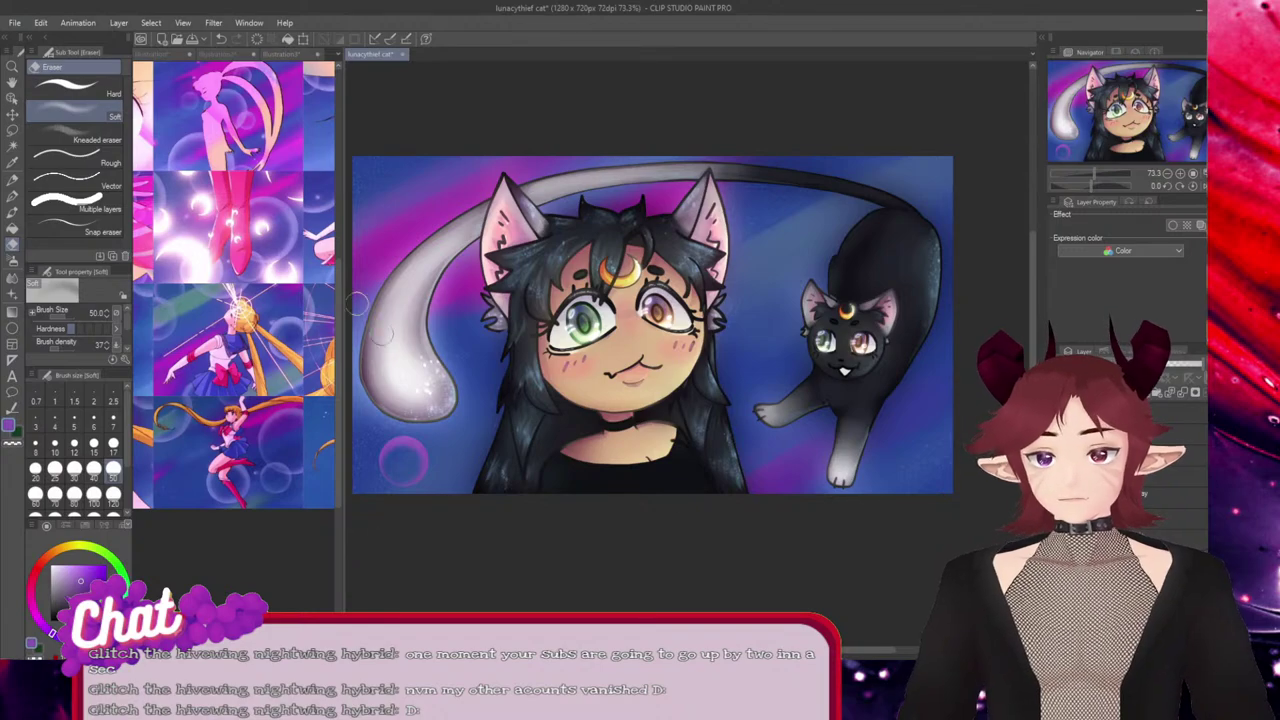
pyautogui.hotkey('ctrl', 't')
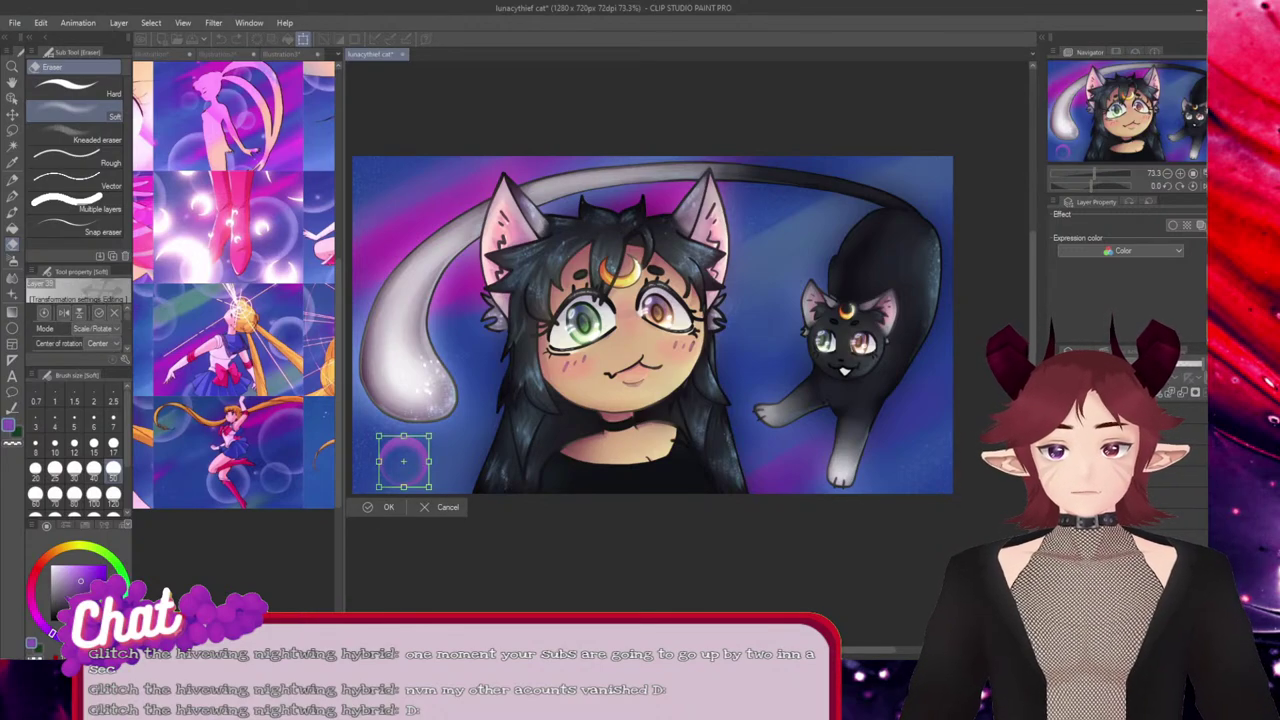
pyautogui.moveTo(404, 461); pyautogui.dragTo(421, 225)
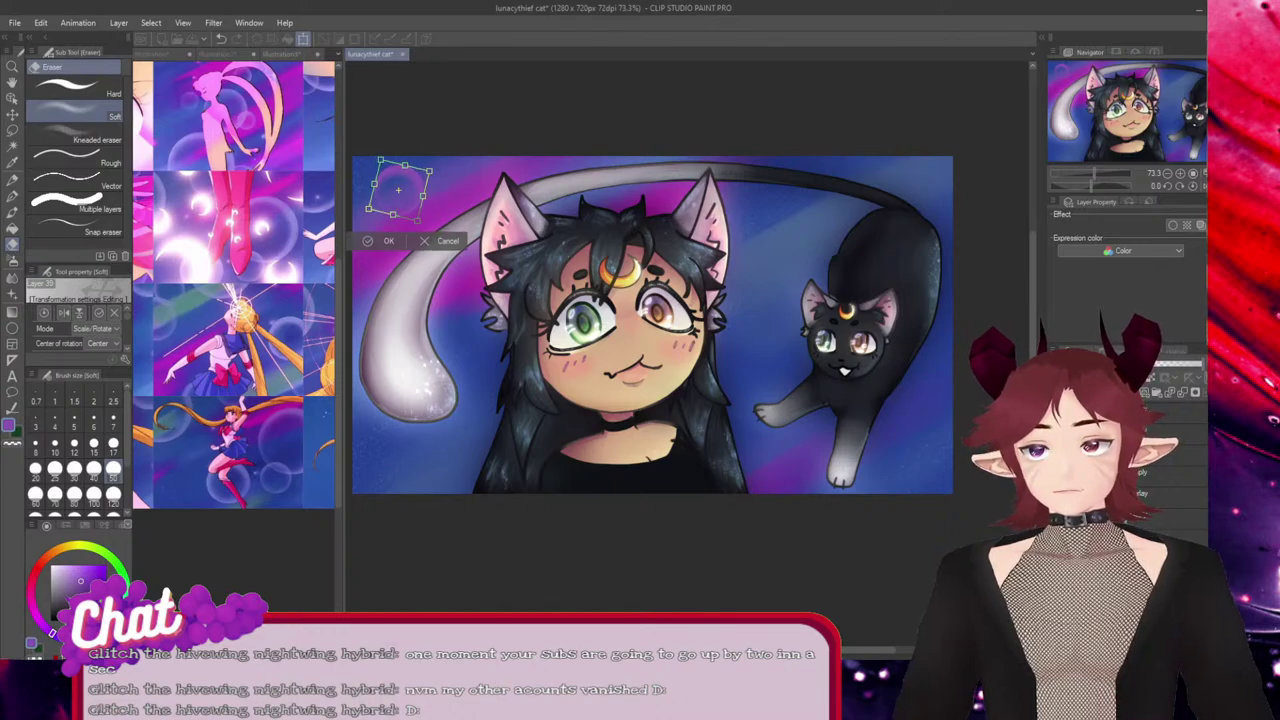
pyautogui.click(389, 241)
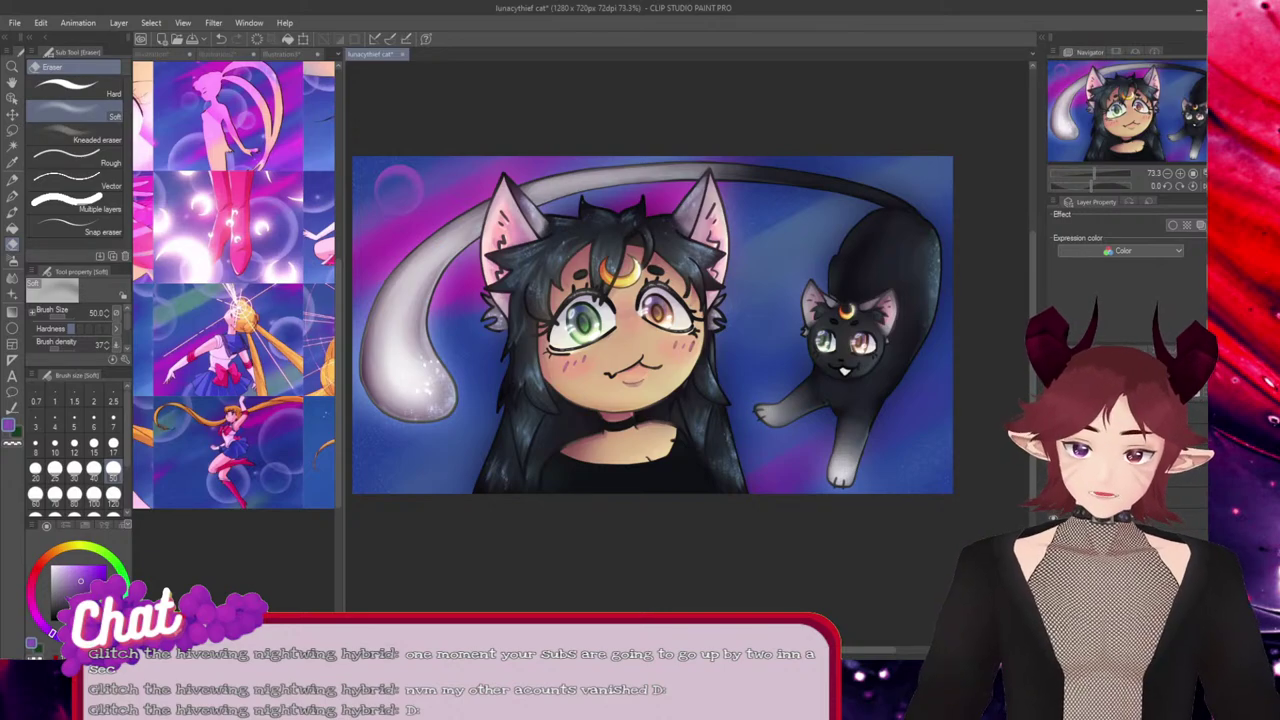
# Duplicate the bubble, shrink the copy to roughly half size and place it just below the first bubble.
pyautogui.hotkey('ctrl', 't')
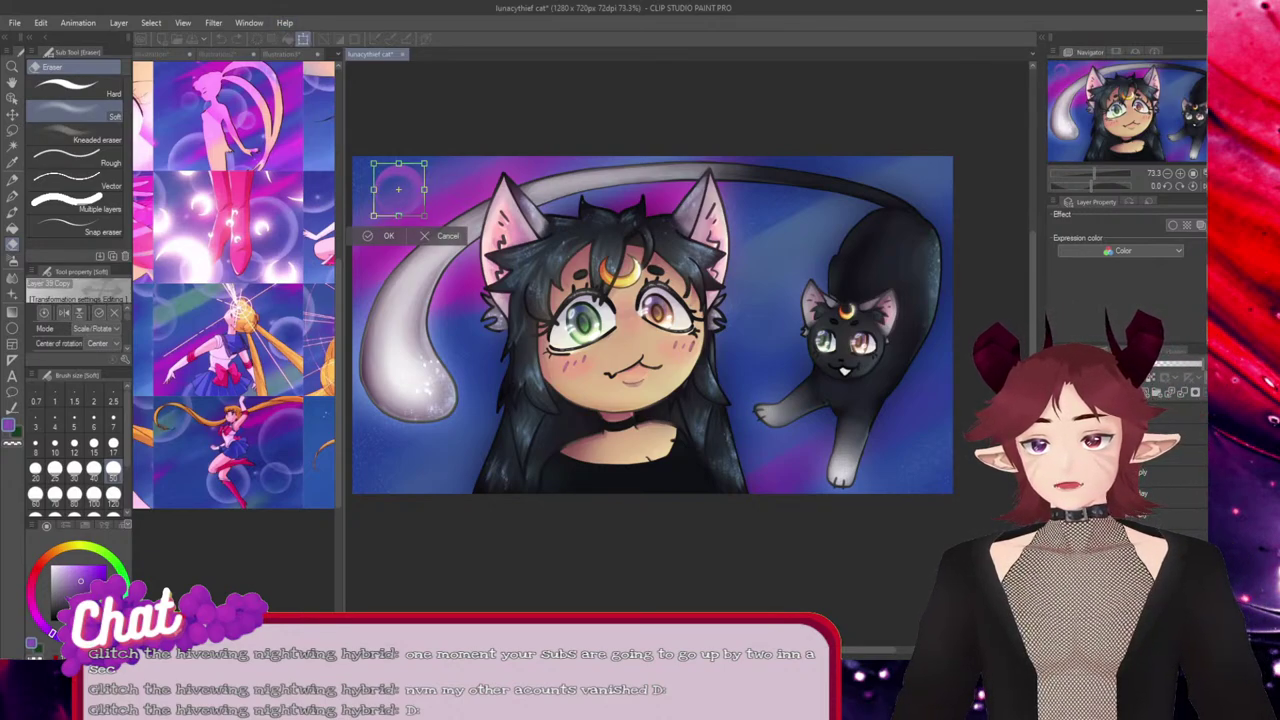
pyautogui.moveTo(424, 215); pyautogui.dragTo(389, 205)
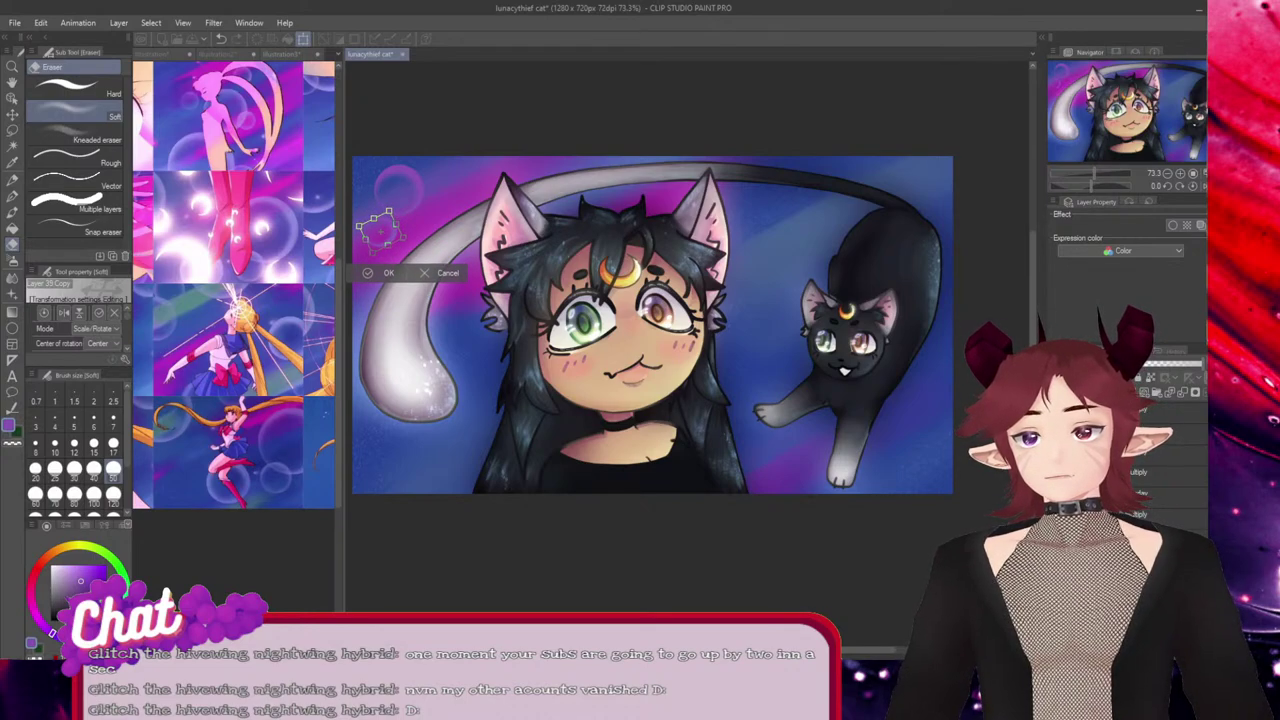
pyautogui.press('Return')
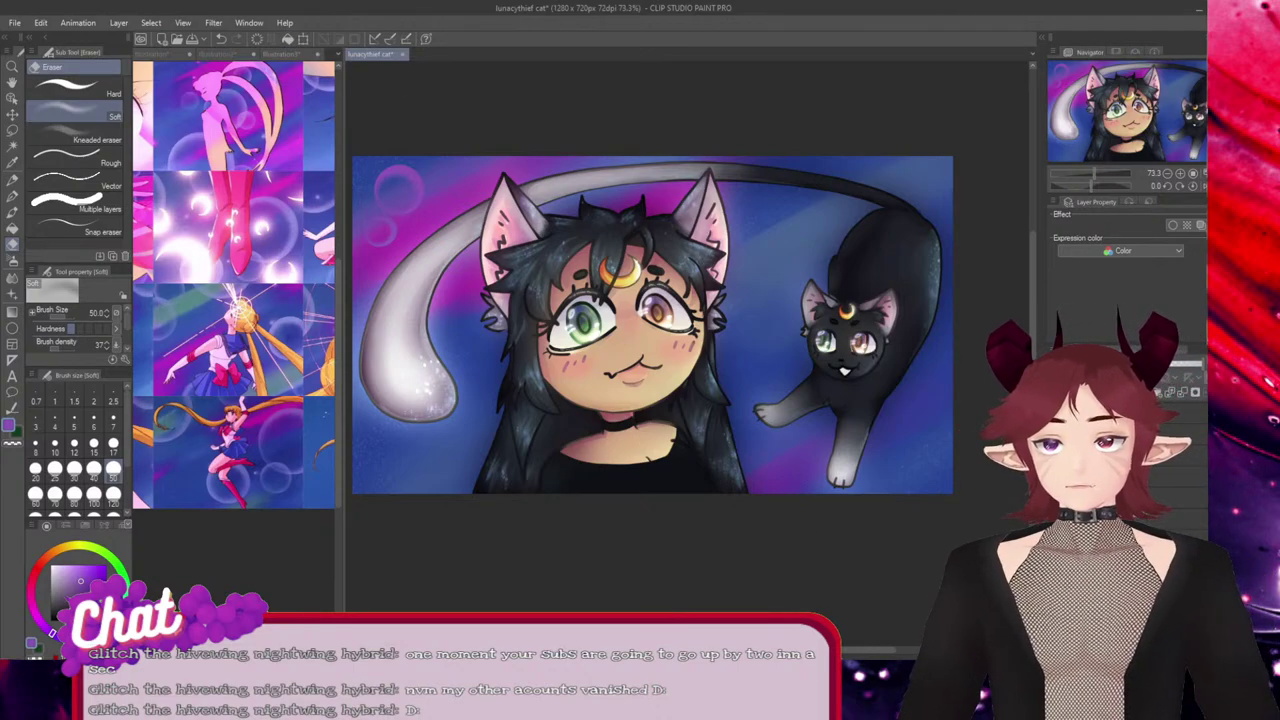
# Duplicate the bubble again, enlarge the copy to about double size and place it behind the girl's left-side ear.
pyautogui.click(303, 38)
pyautogui.moveTo(424, 215); pyautogui.dragTo(482, 264)
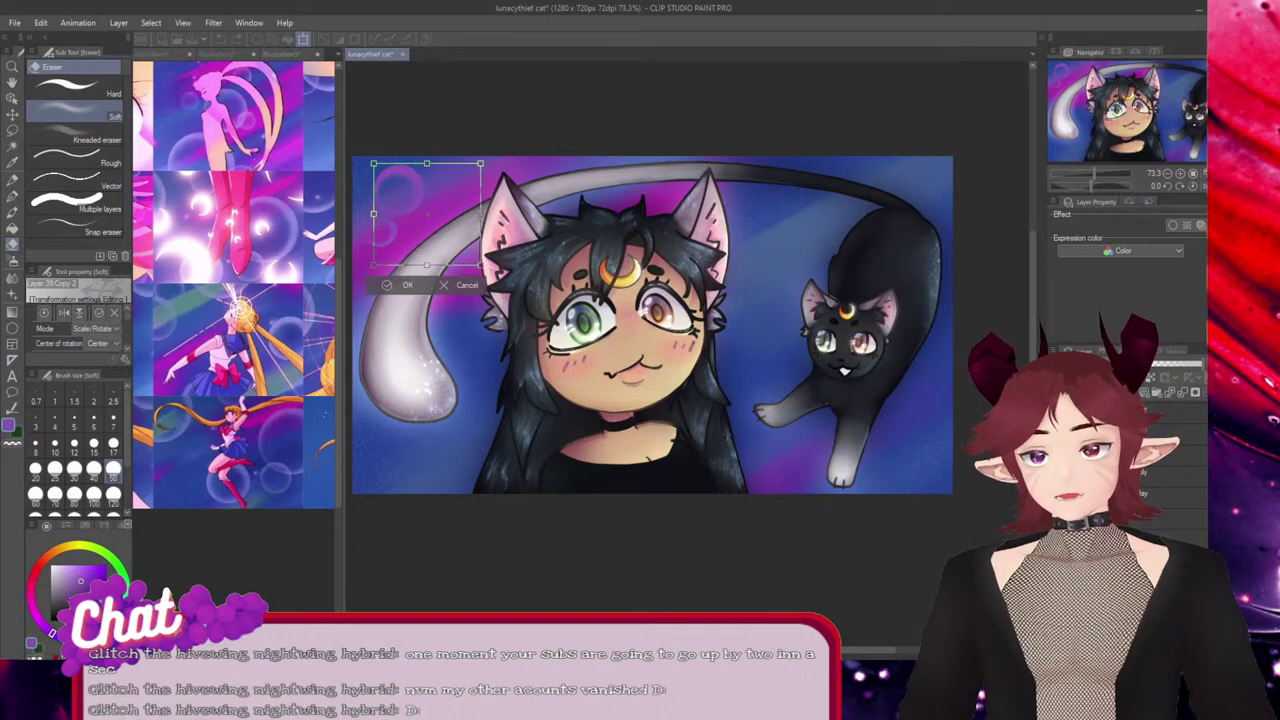
pyautogui.moveTo(428, 214); pyautogui.dragTo(509, 208)
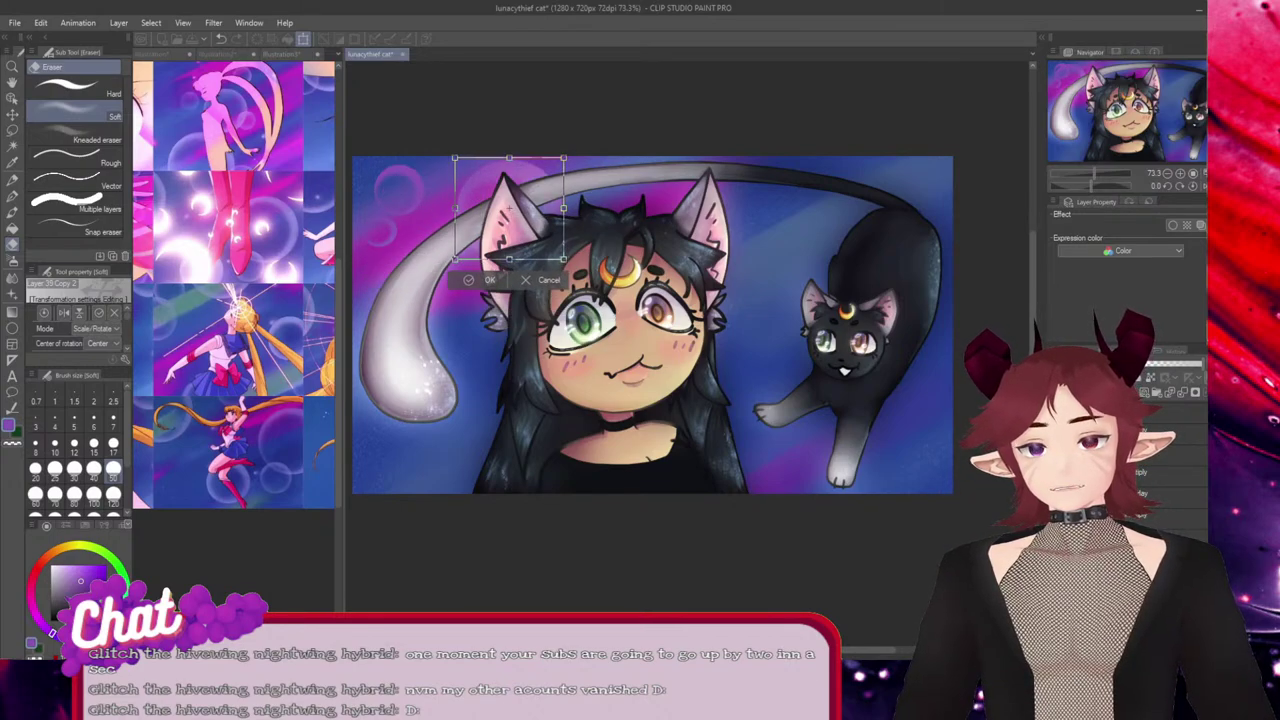
pyautogui.click(489, 279)
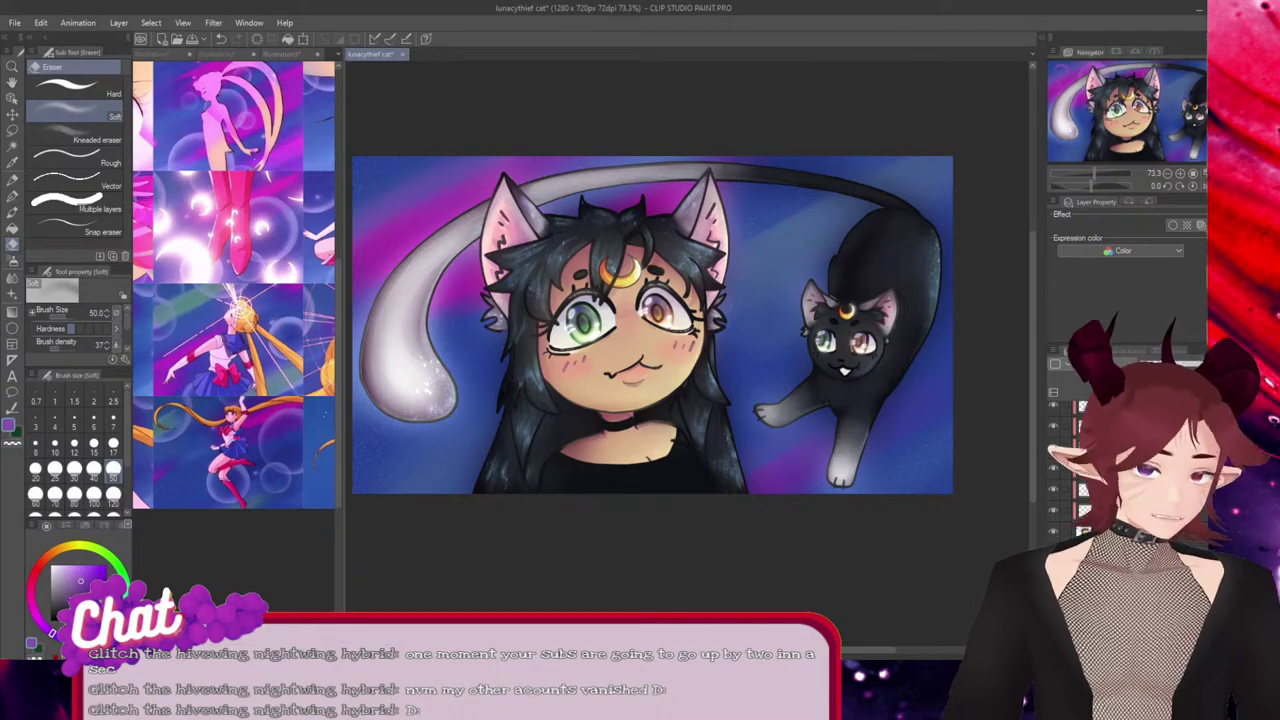
pyautogui.hotkey('ctrl', 'z')
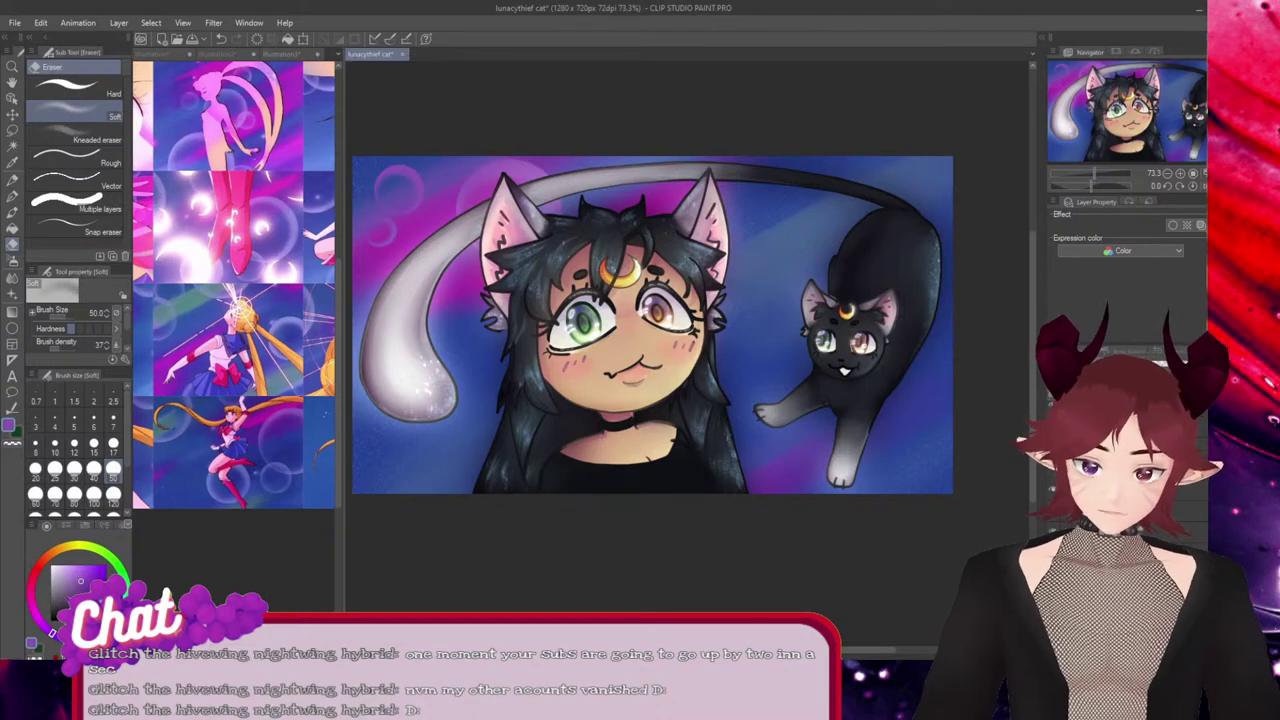
# Duplicate the group of three bubbles, enlarge the copy slightly and place it beside and behind the black cat's back.
pyautogui.hotkey('ctrl', 't')
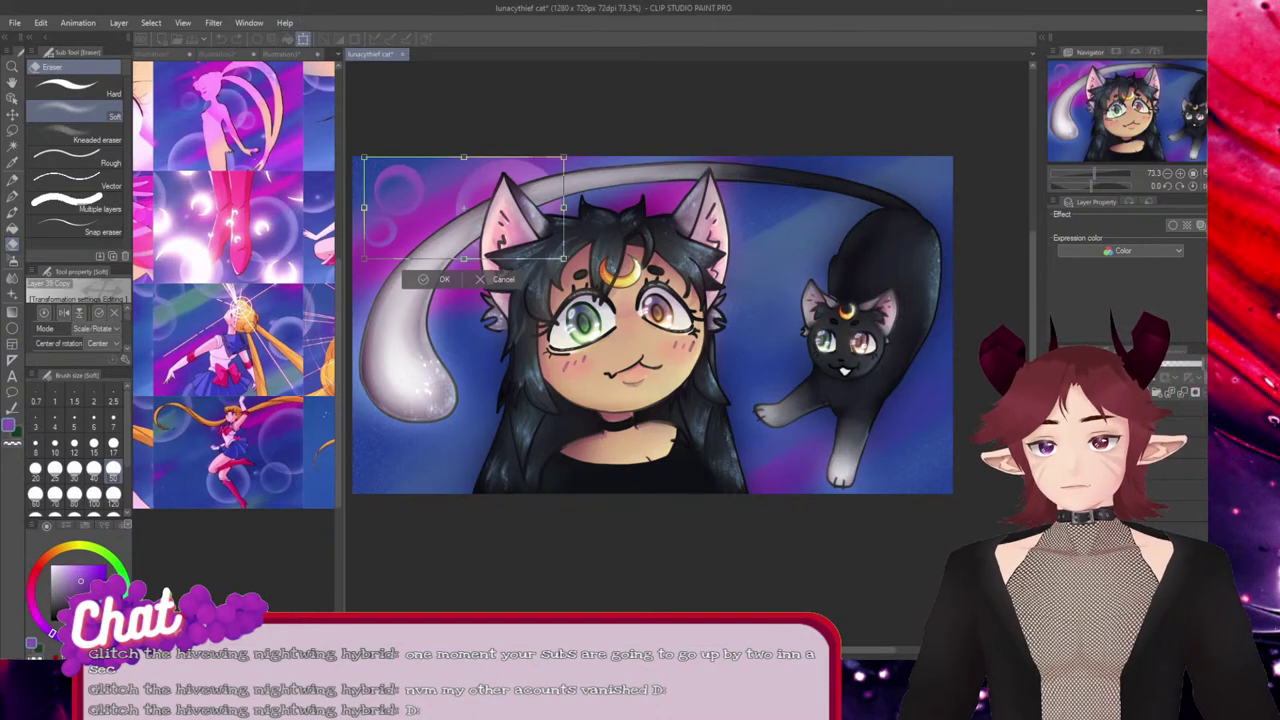
pyautogui.moveTo(464, 208); pyautogui.dragTo(851, 419)
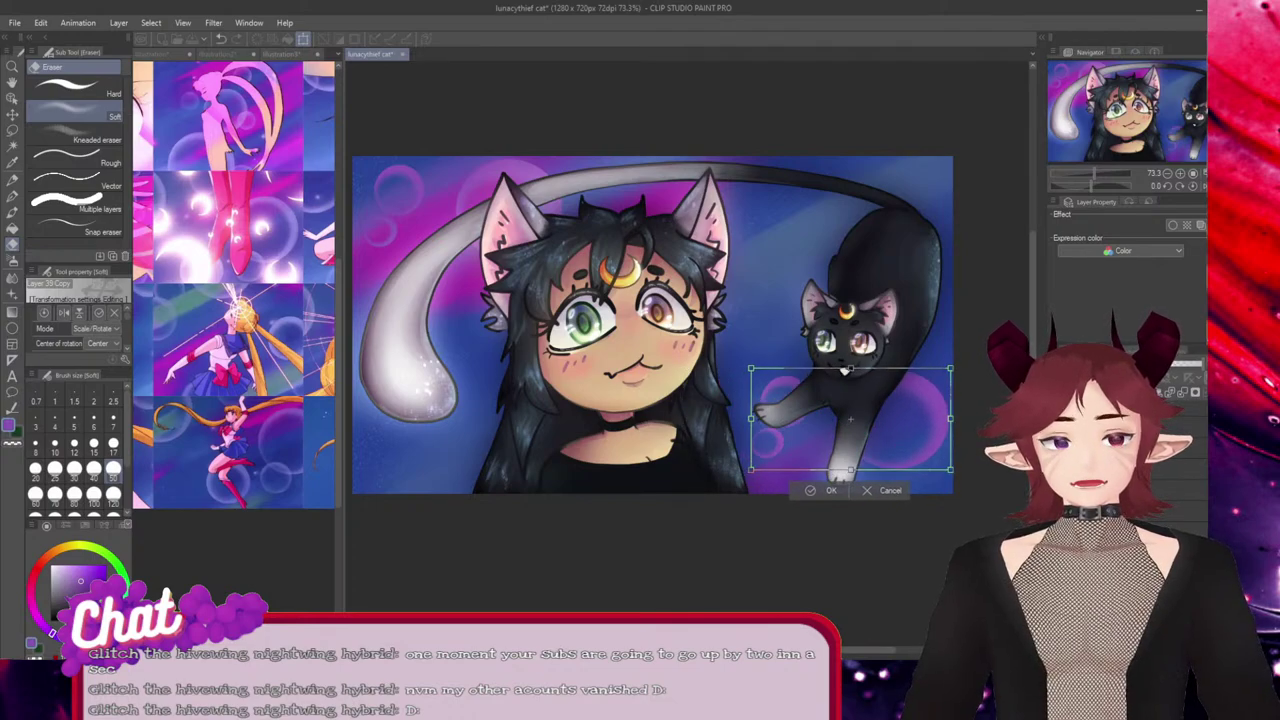
pyautogui.moveTo(750, 370); pyautogui.dragTo(712, 327)
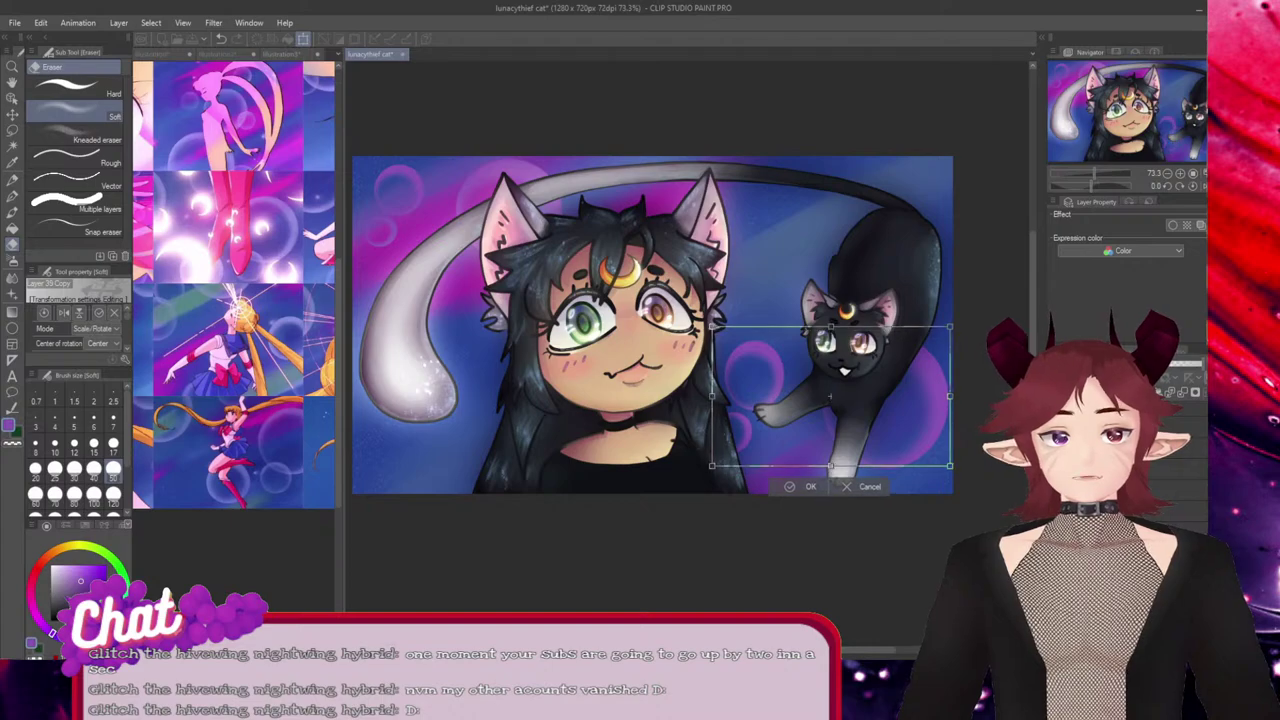
pyautogui.moveTo(830, 396); pyautogui.dragTo(866, 252)
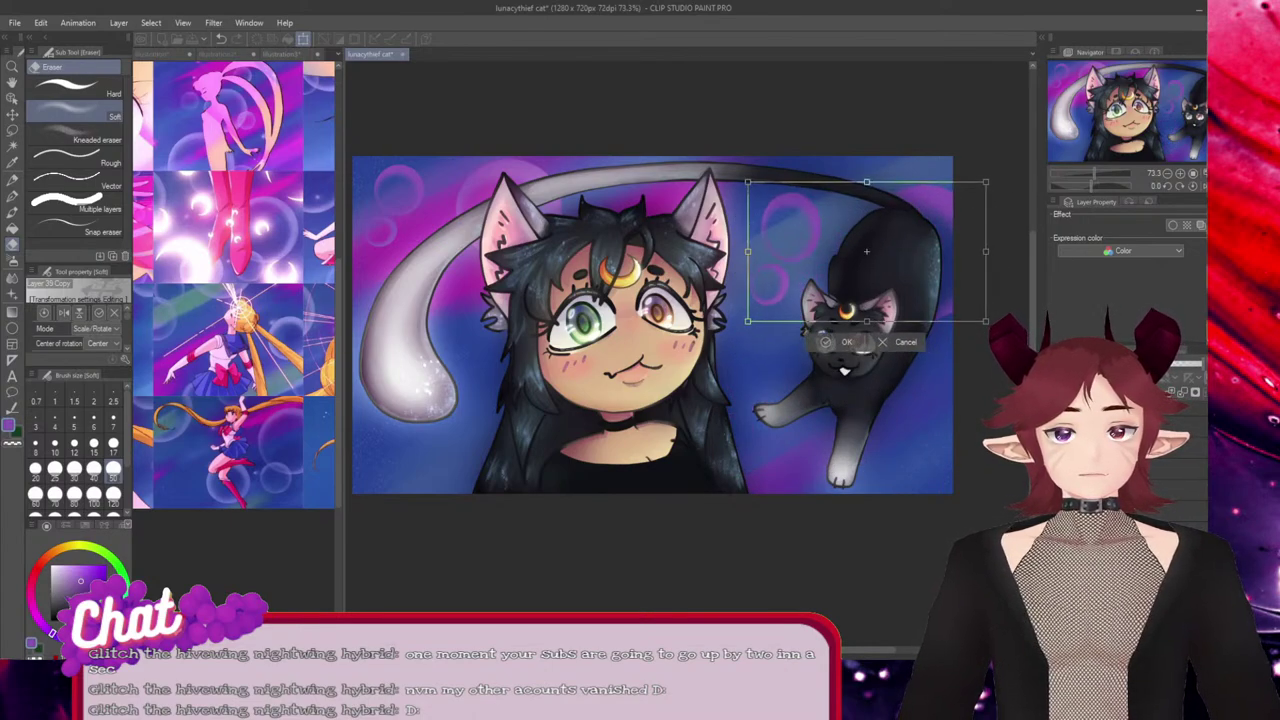
pyautogui.click(830, 341)
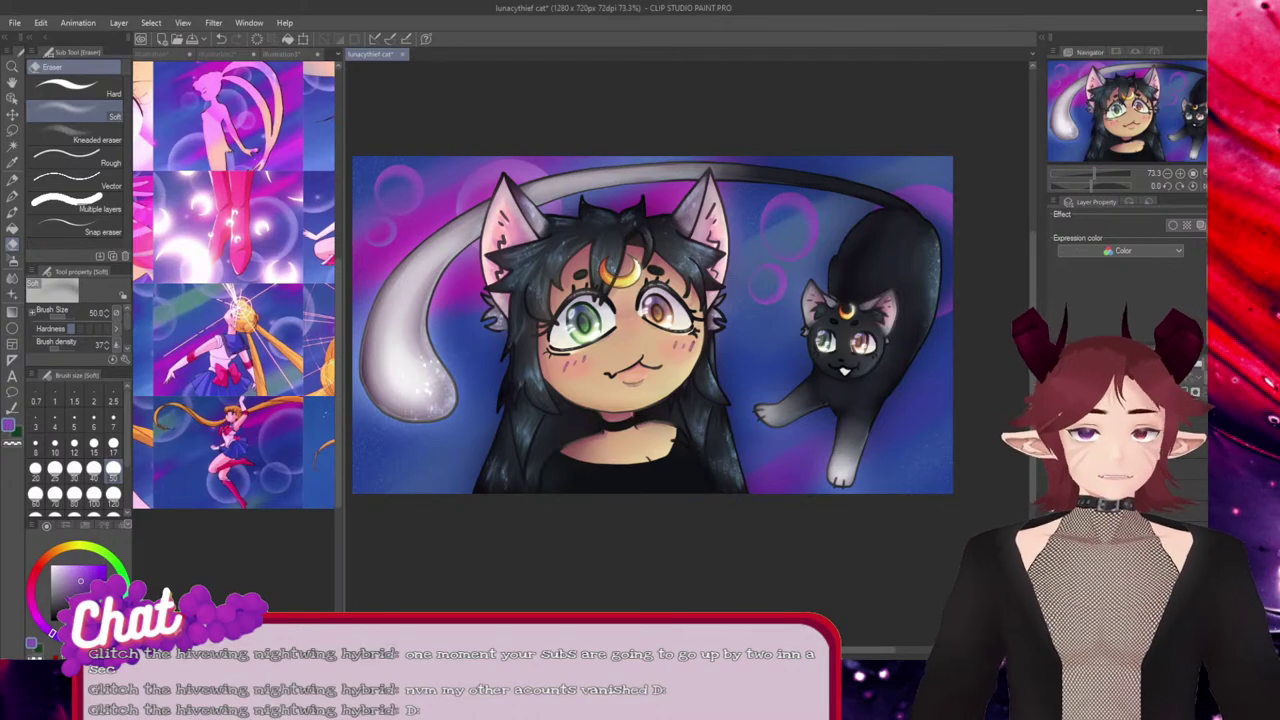
# Place another copy of the three-bubble group at original size behind the cat's front paws.
pyautogui.hotkey('ctrl', 't')
pyautogui.moveTo(463, 207); pyautogui.dragTo(758, 422)
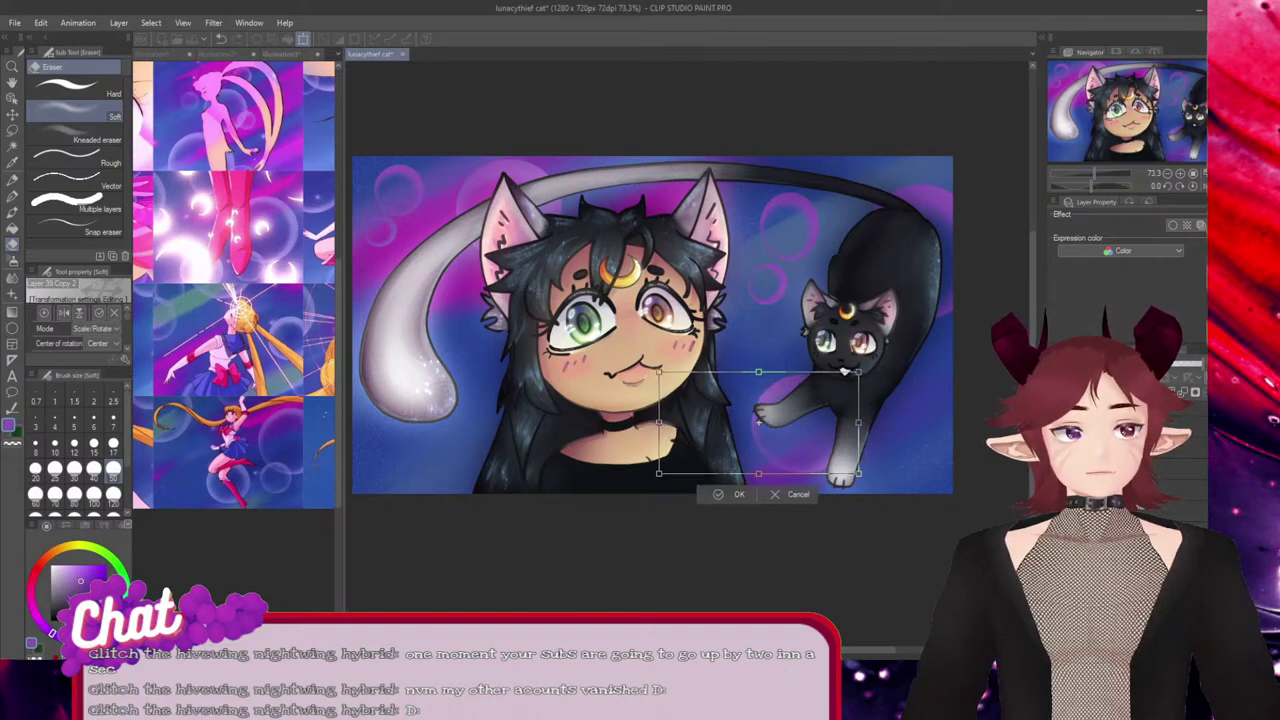
pyautogui.click(739, 494)
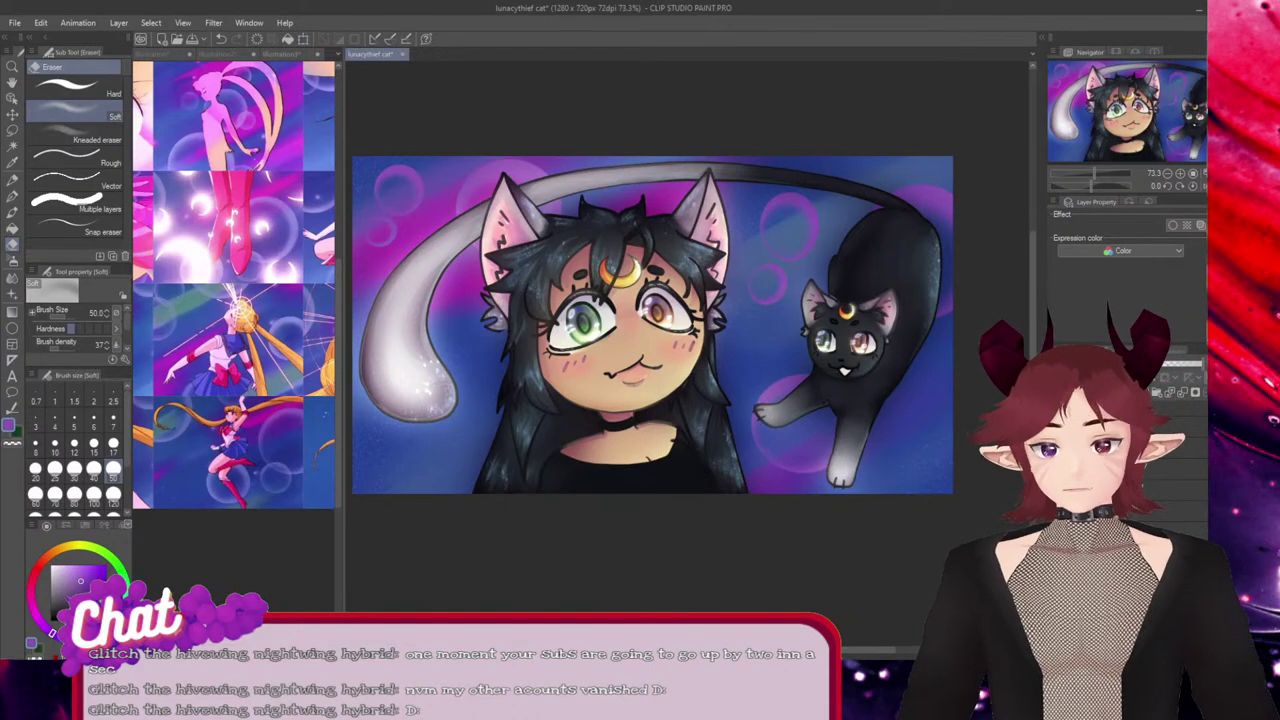
# Enlarge one more copy of the bubble group and position its largest ring behind the cat's head and body.
pyautogui.hotkey('ctrl', 't')
pyautogui.moveTo(463, 208); pyautogui.dragTo(672, 364)
pyautogui.moveTo(773, 315); pyautogui.dragTo(847, 253)
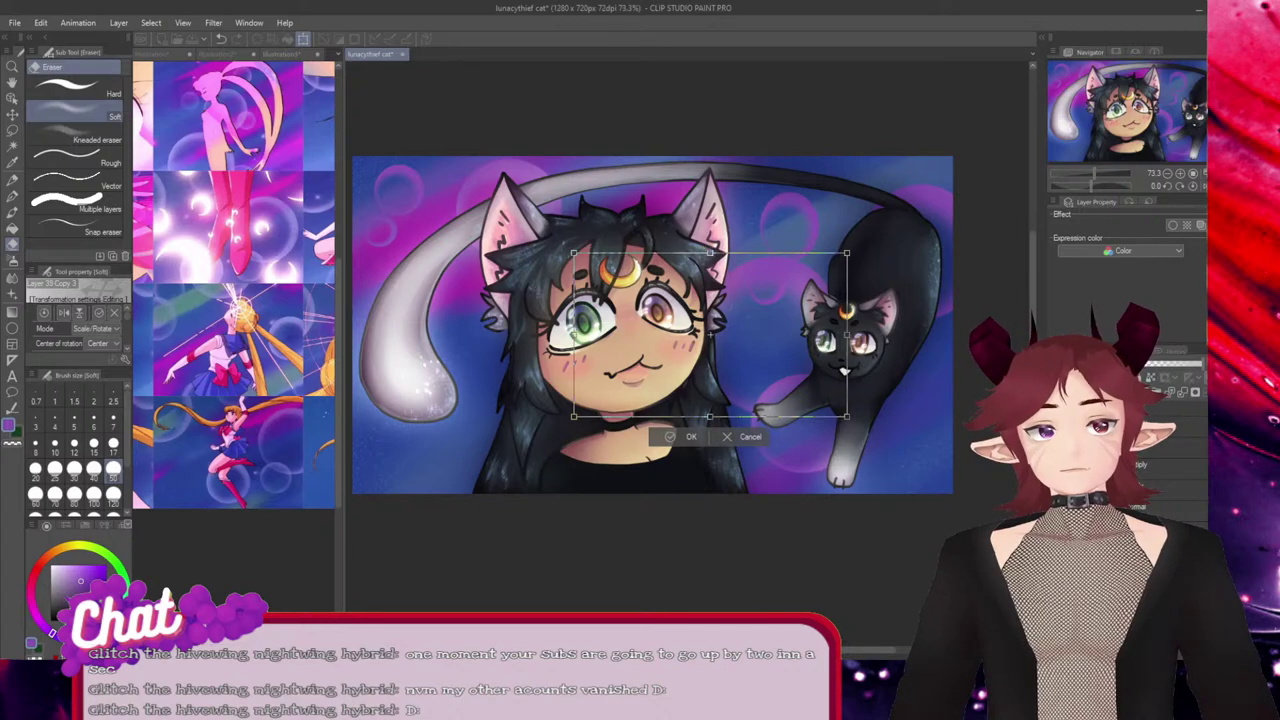
pyautogui.moveTo(710, 335); pyautogui.dragTo(781, 309)
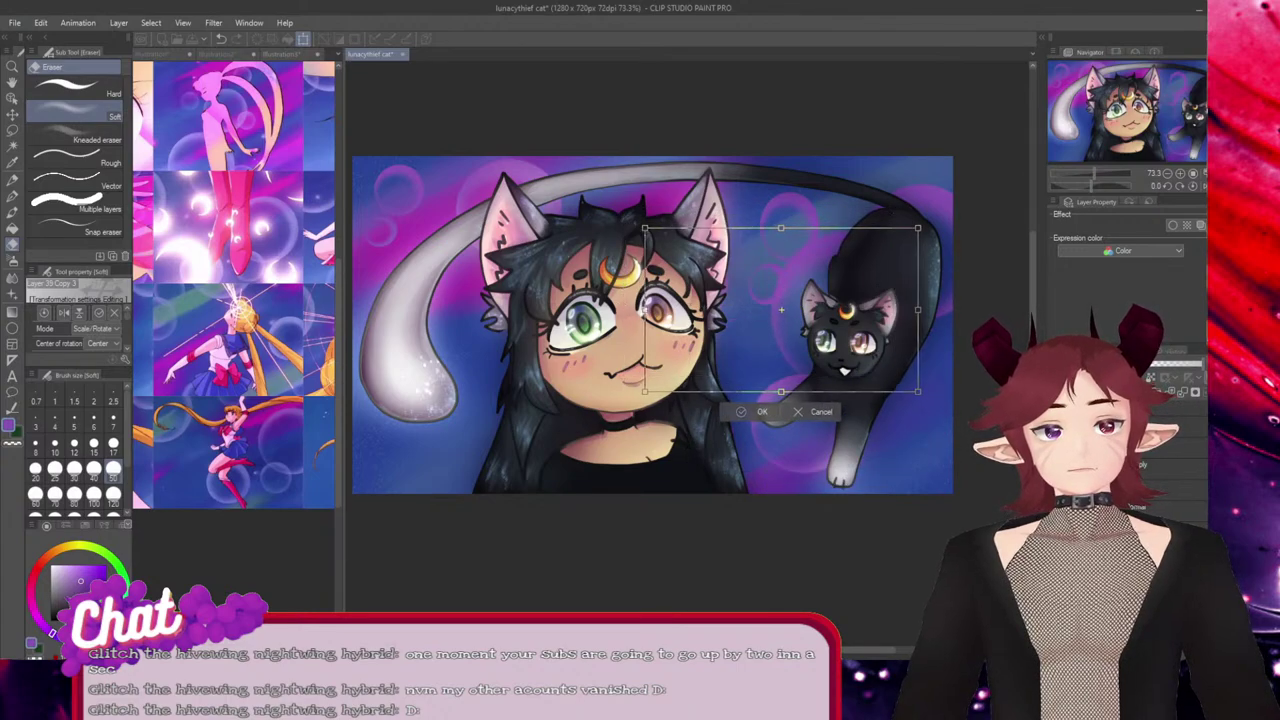
pyautogui.press('Return')
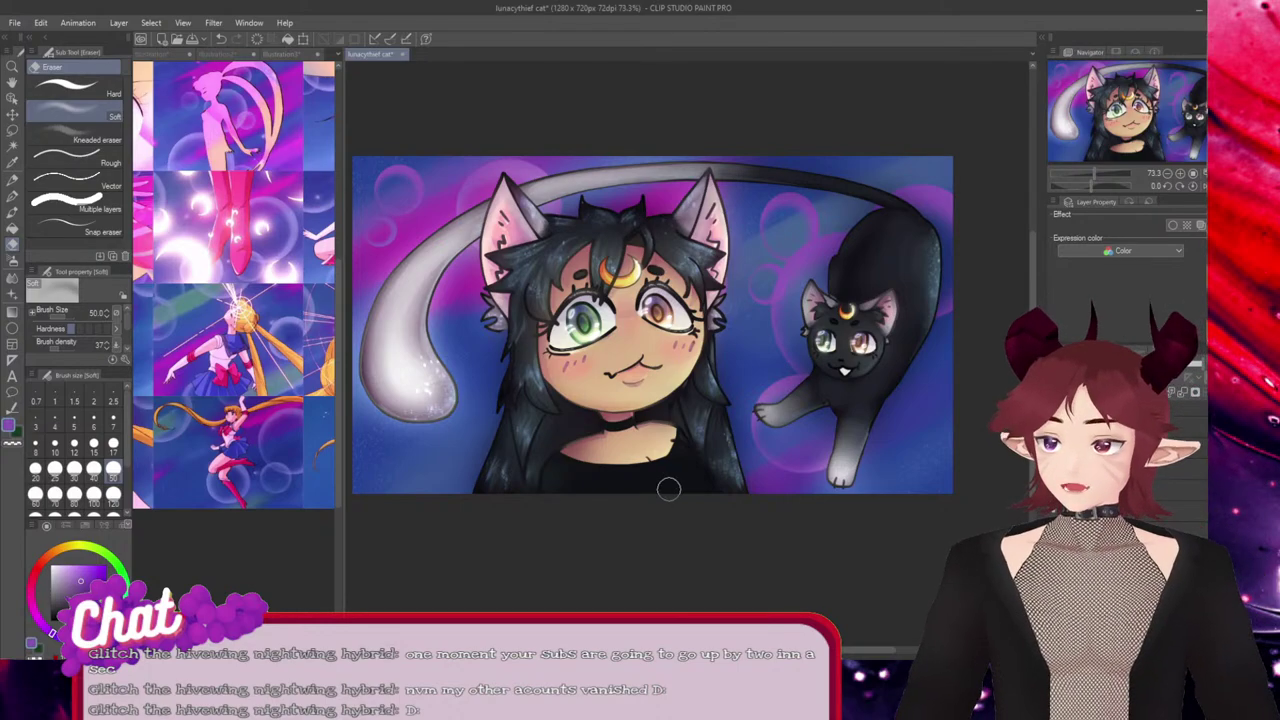
# Lighten the bubbles to a pale lavender and make them more translucent against the background, and save the file.
pyautogui.scroll(-1, 665, 495)
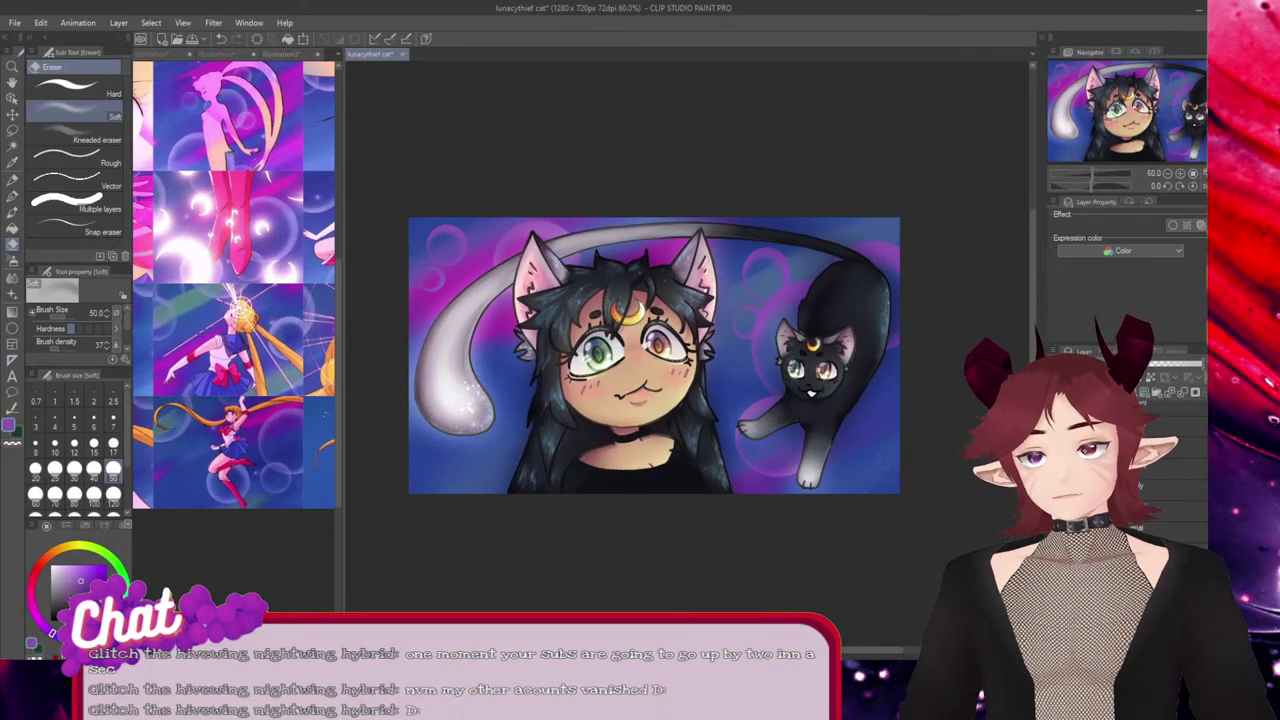
pyautogui.hotkey('ctrl', 'z')
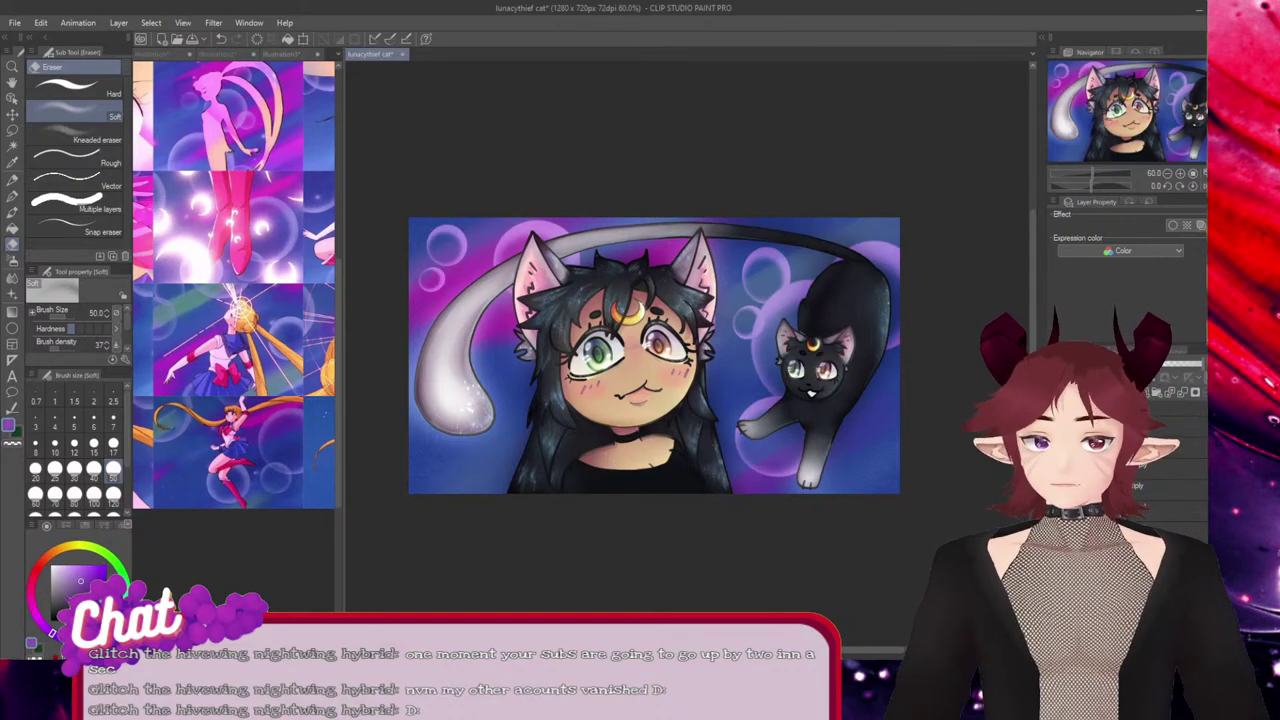
pyautogui.hotkey('ctrl', 'z')
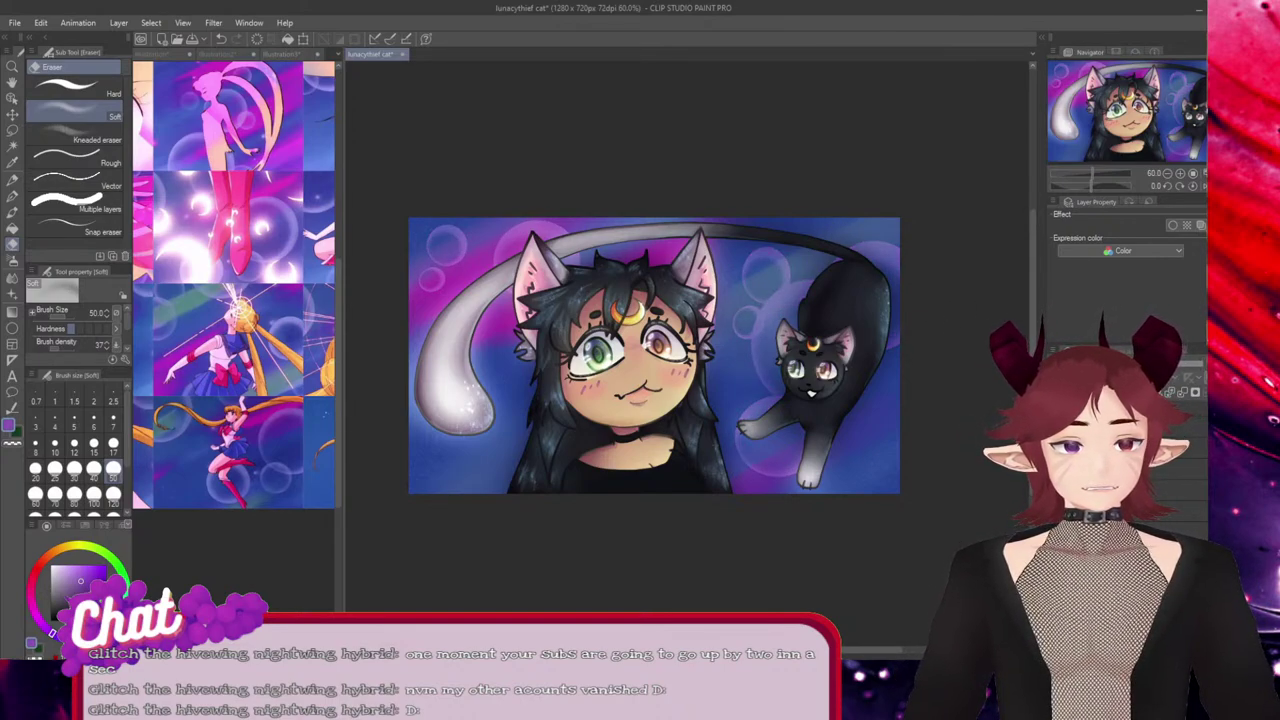
pyautogui.hotkey('ctrl', 's')
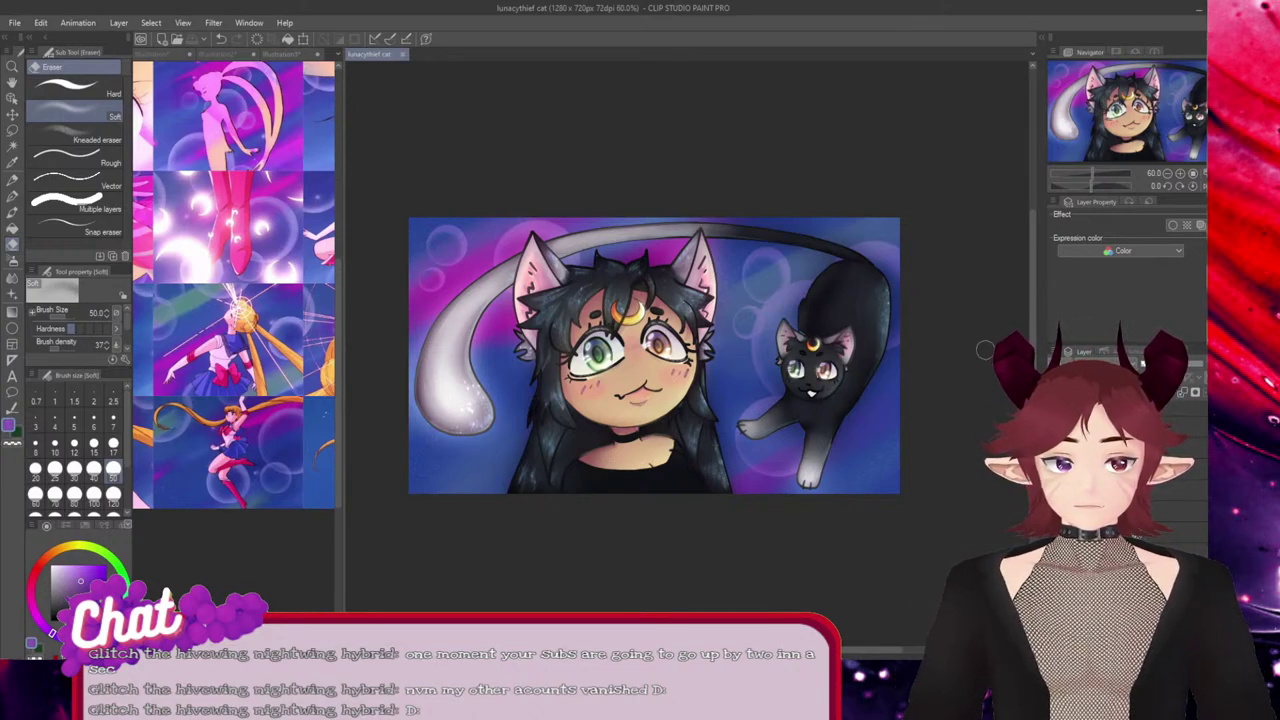
# Paint the silhouettes of the girl, cat and tail bright purple with the Smooth watercolor brush at size 120.
pyautogui.scroll(1, 704, 372)
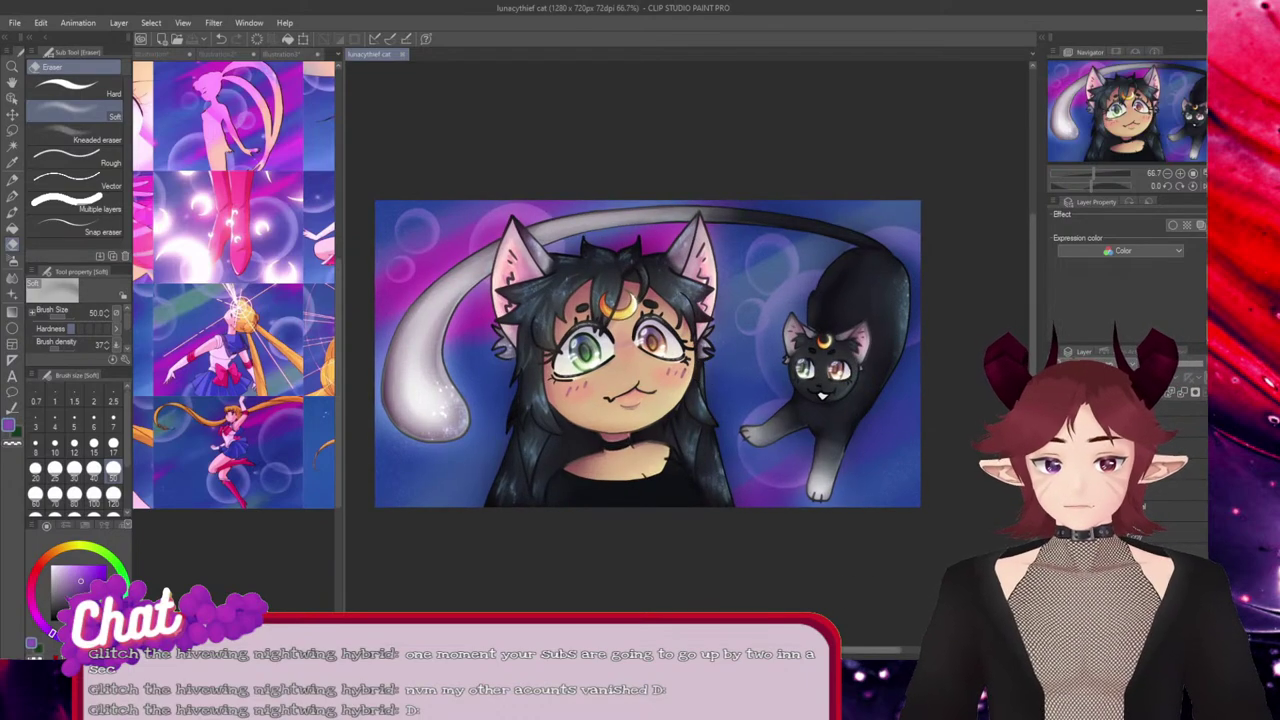
pyautogui.scroll(1, 780, 563)
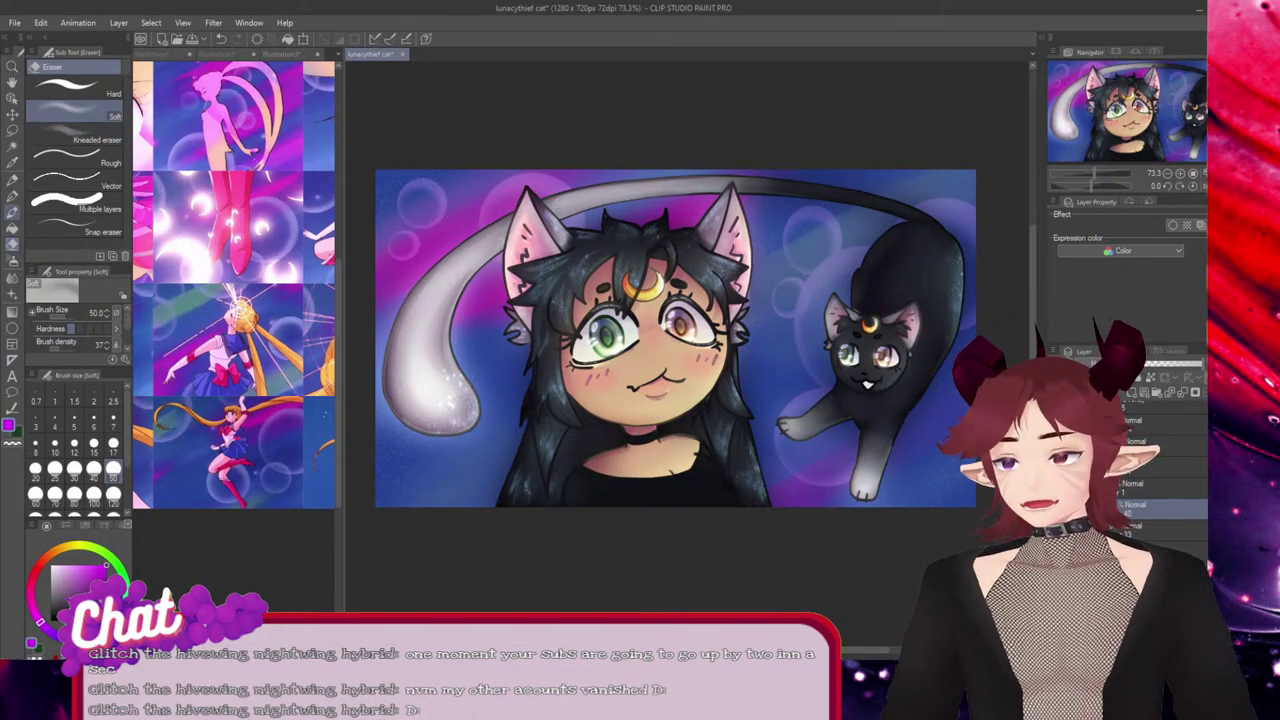
pyautogui.click(12, 213)
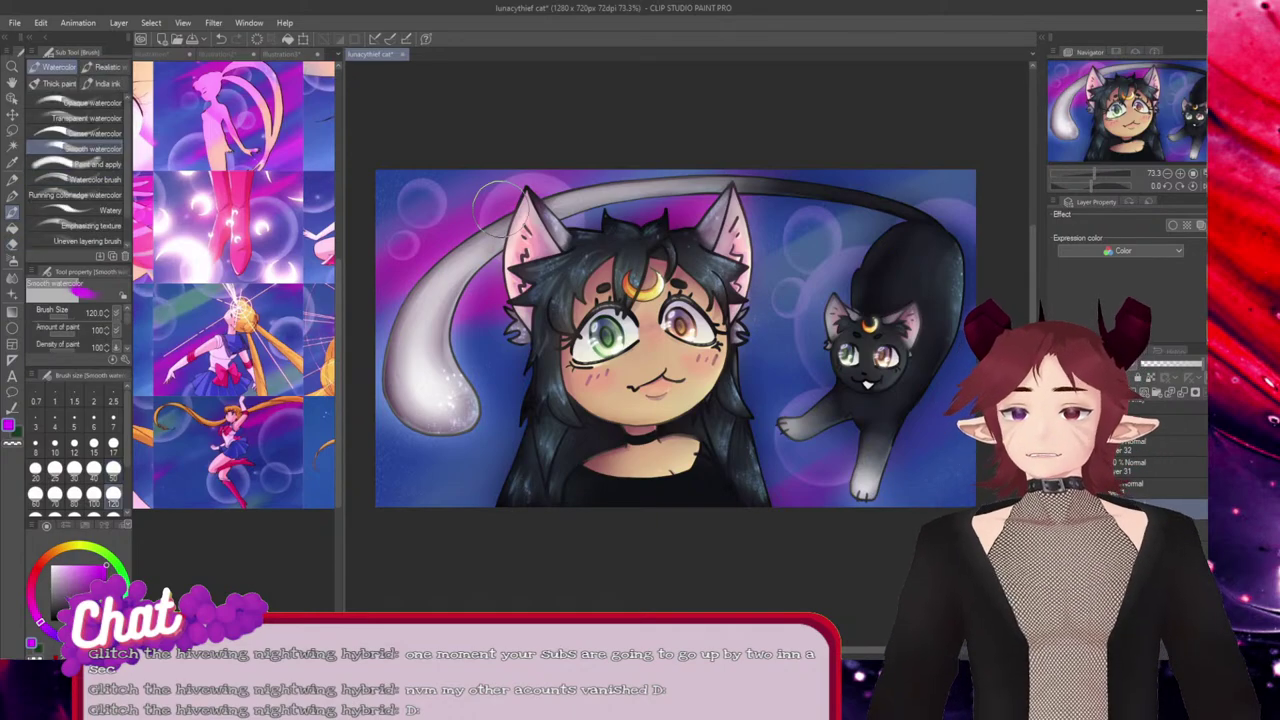
pyautogui.click(866, 483)
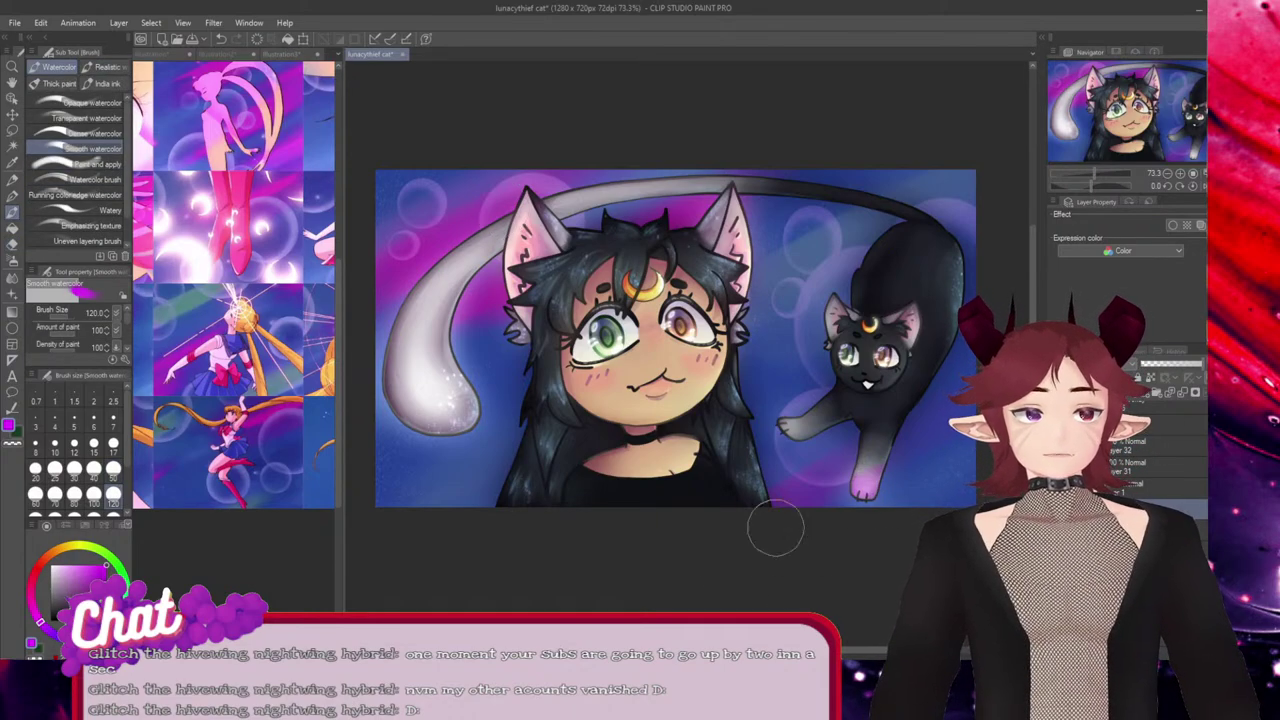
pyautogui.moveTo(776, 528)
pyautogui.mouseDown()
pyautogui.moveTo(628, 545)
pyautogui.moveTo(659, 520)
pyautogui.moveTo(691, 435)
pyautogui.moveTo(557, 465)
pyautogui.moveTo(563, 430)
pyautogui.moveTo(531, 397)
pyautogui.moveTo(398, 428)
pyautogui.moveTo(424, 392)
pyautogui.moveTo(388, 375)
pyautogui.moveTo(353, 392)
pyautogui.moveTo(393, 298)
pyautogui.mouseUp()
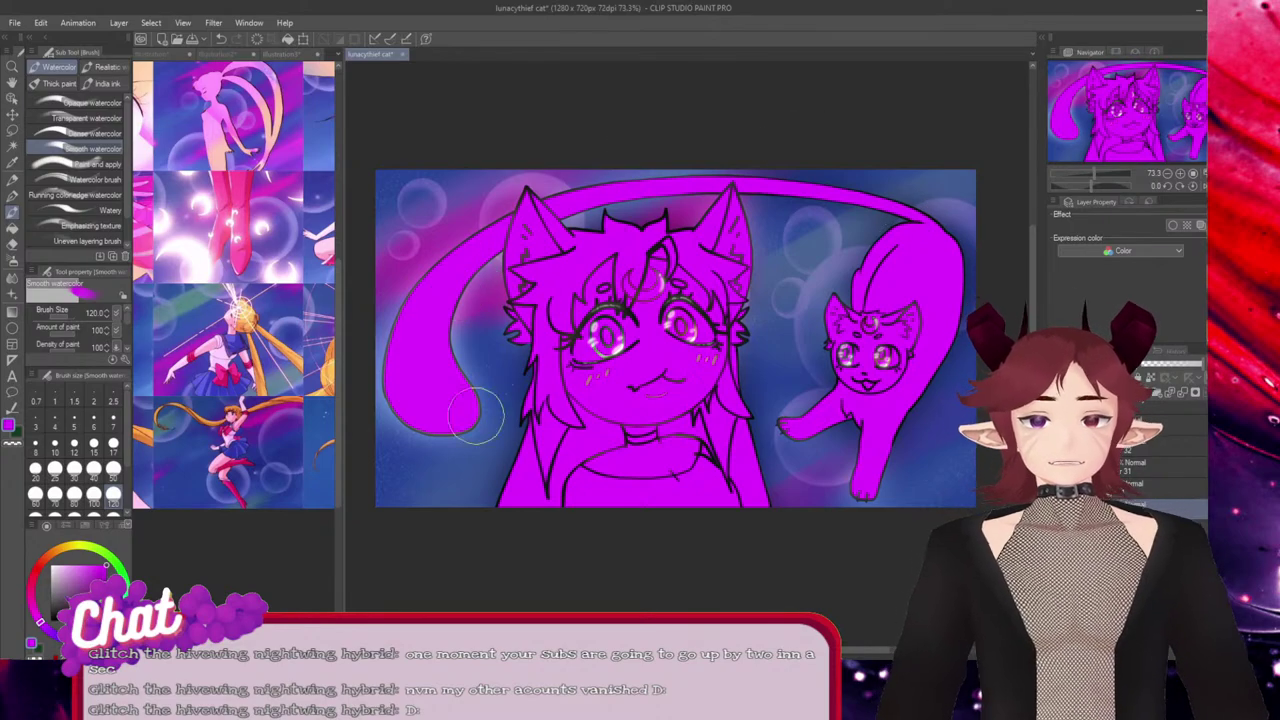
# Sample the background's blue and brush it over the purple silhouettes on the girl's ear and face, the tail and the cat.
pyautogui.keyDown('alt'); pyautogui.click(406, 458); pyautogui.keyUp('alt')
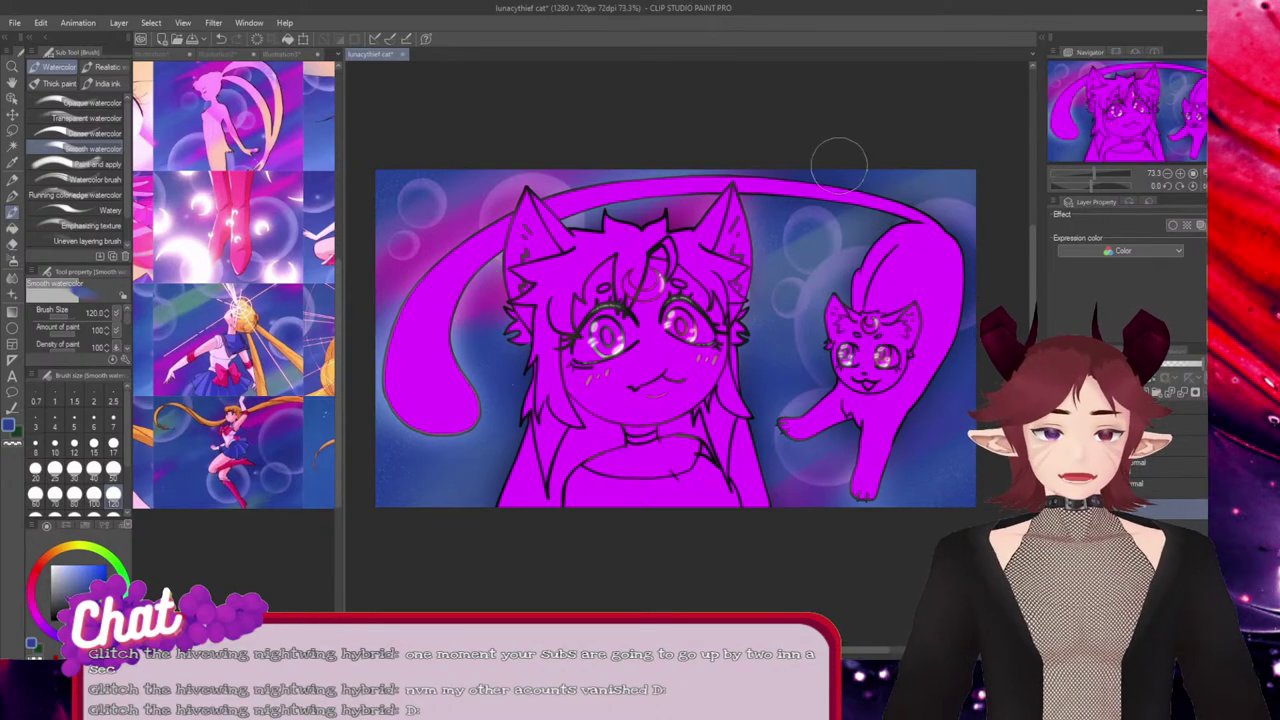
pyautogui.moveTo(722, 190); pyautogui.dragTo(763, 310)
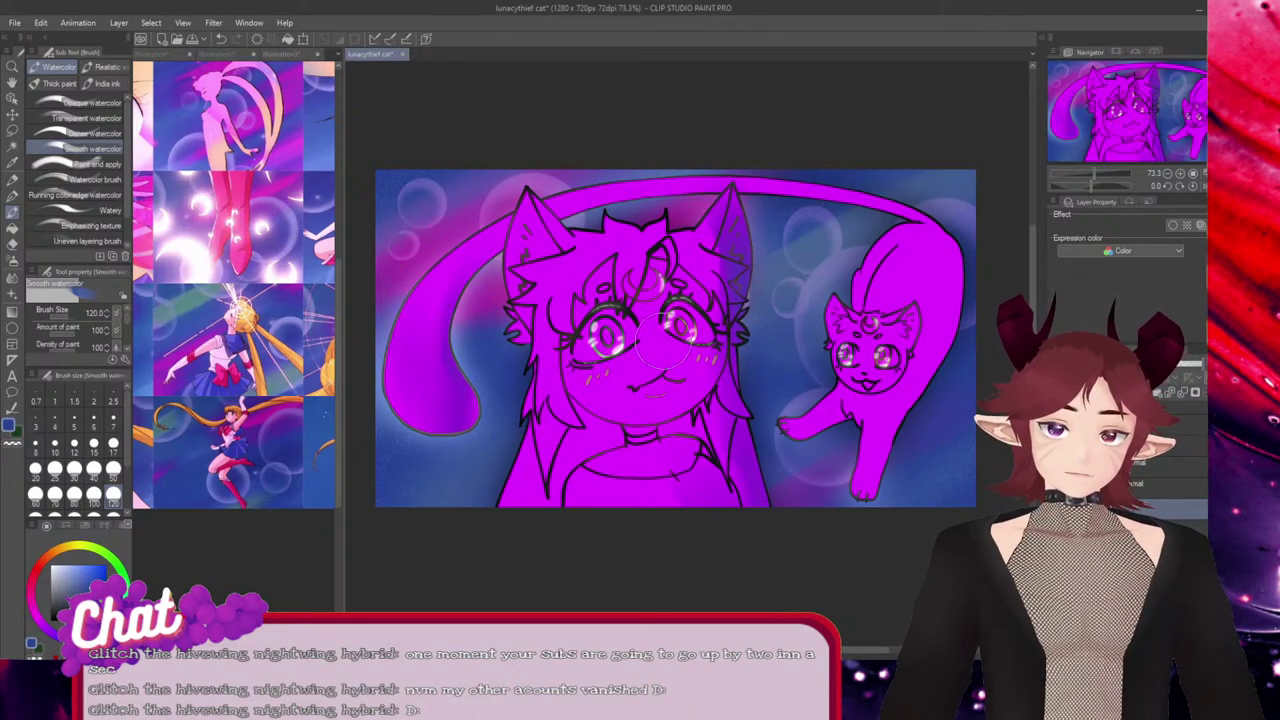
pyautogui.moveTo(947, 224); pyautogui.dragTo(902, 440)
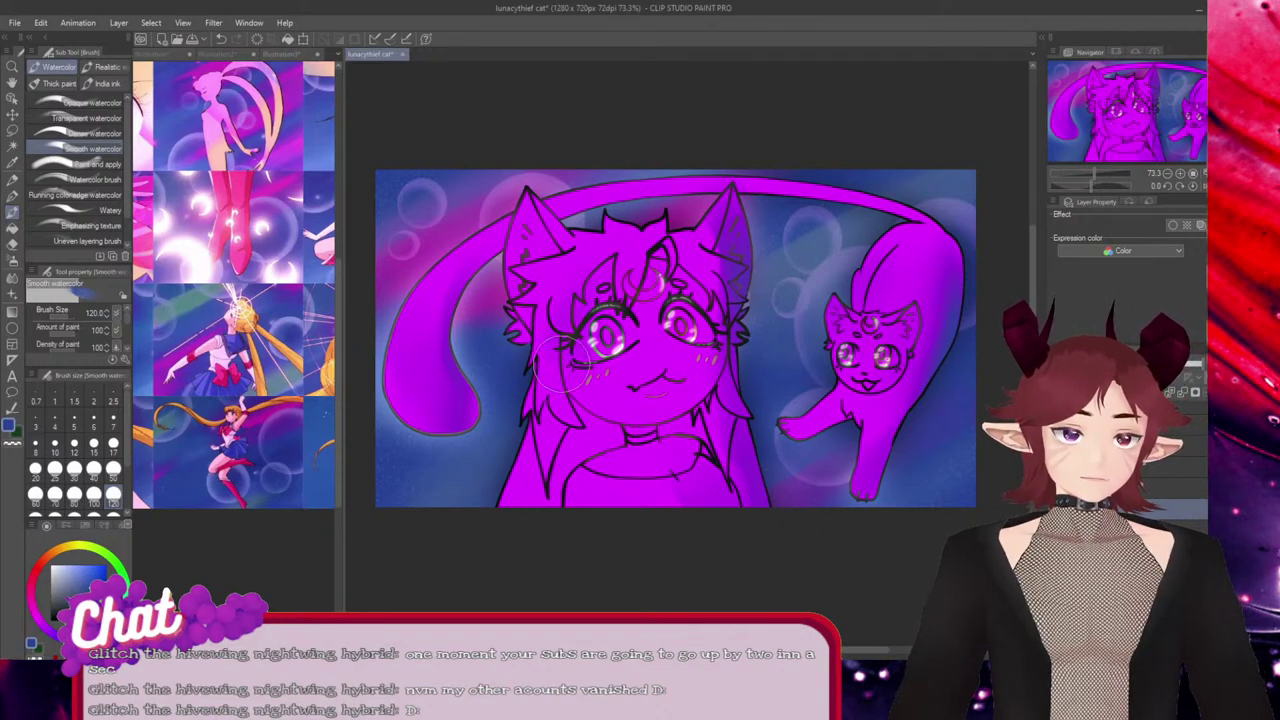
pyautogui.moveTo(577, 262); pyautogui.dragTo(610, 455)
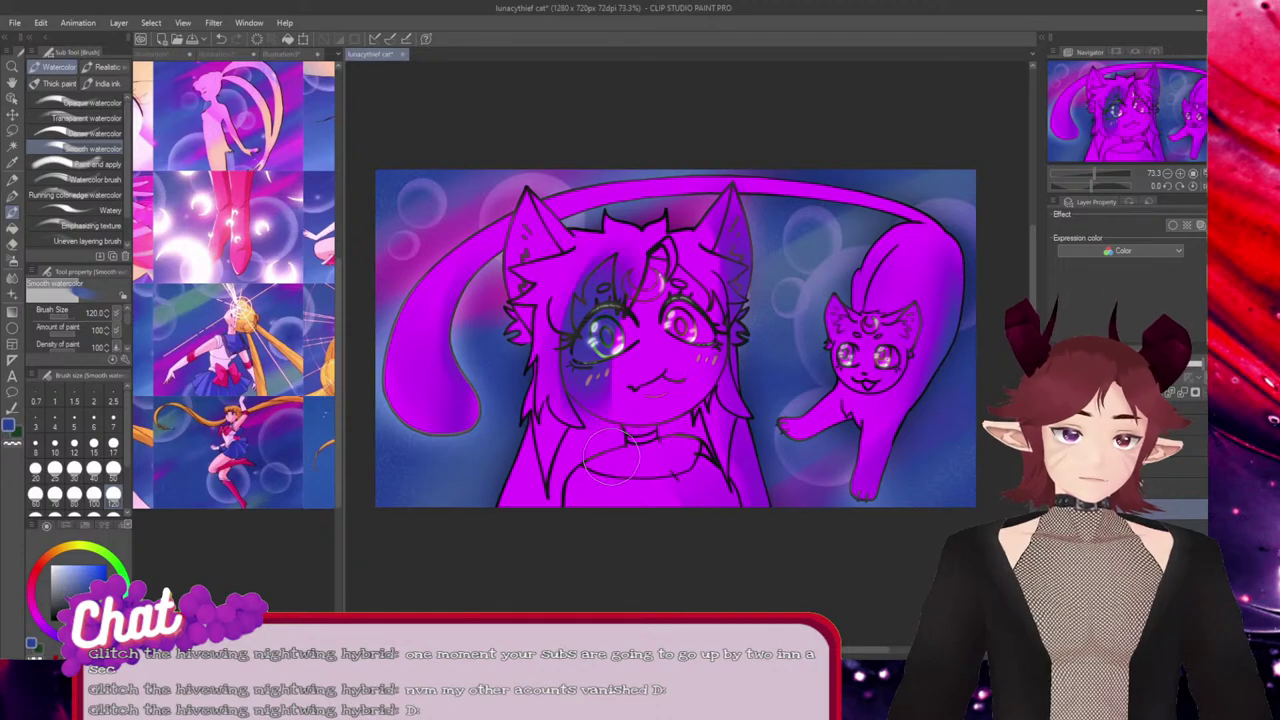
pyautogui.moveTo(655, 255); pyautogui.dragTo(620, 445)
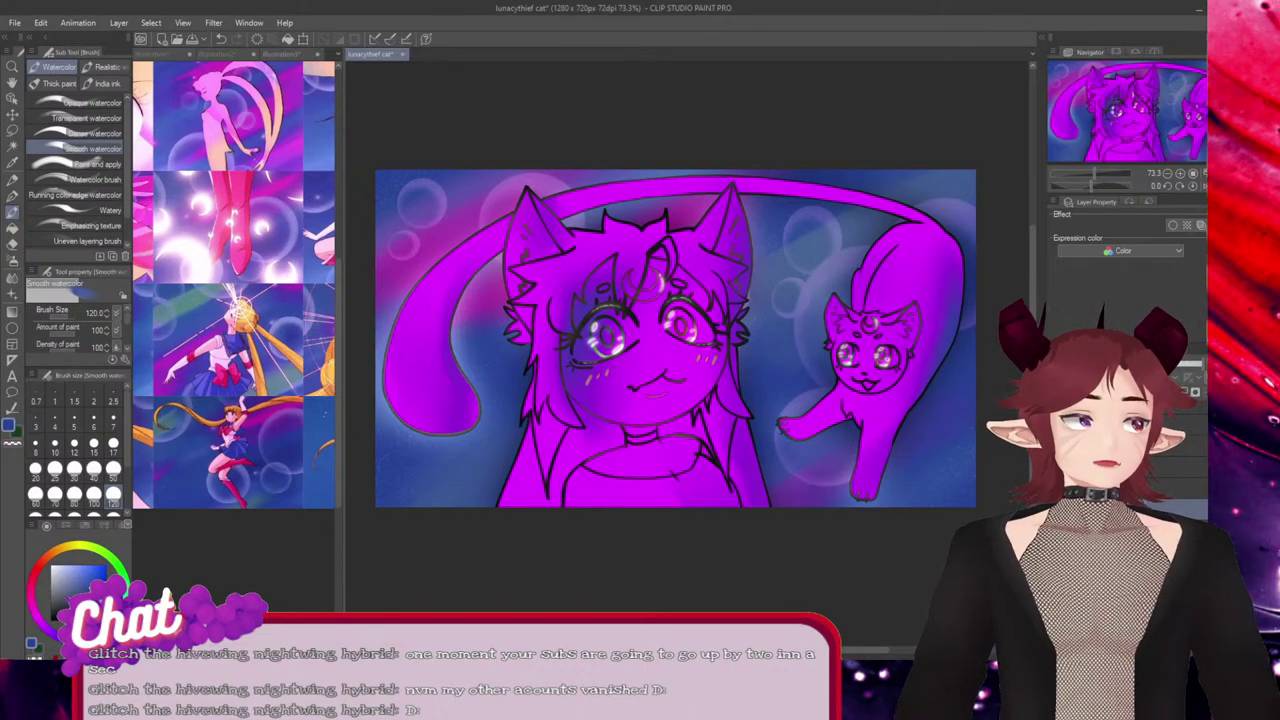
# Set the purple and blue tint layer's blending mode to Overlay.
pyautogui.hotkey('ctrl', 'z')
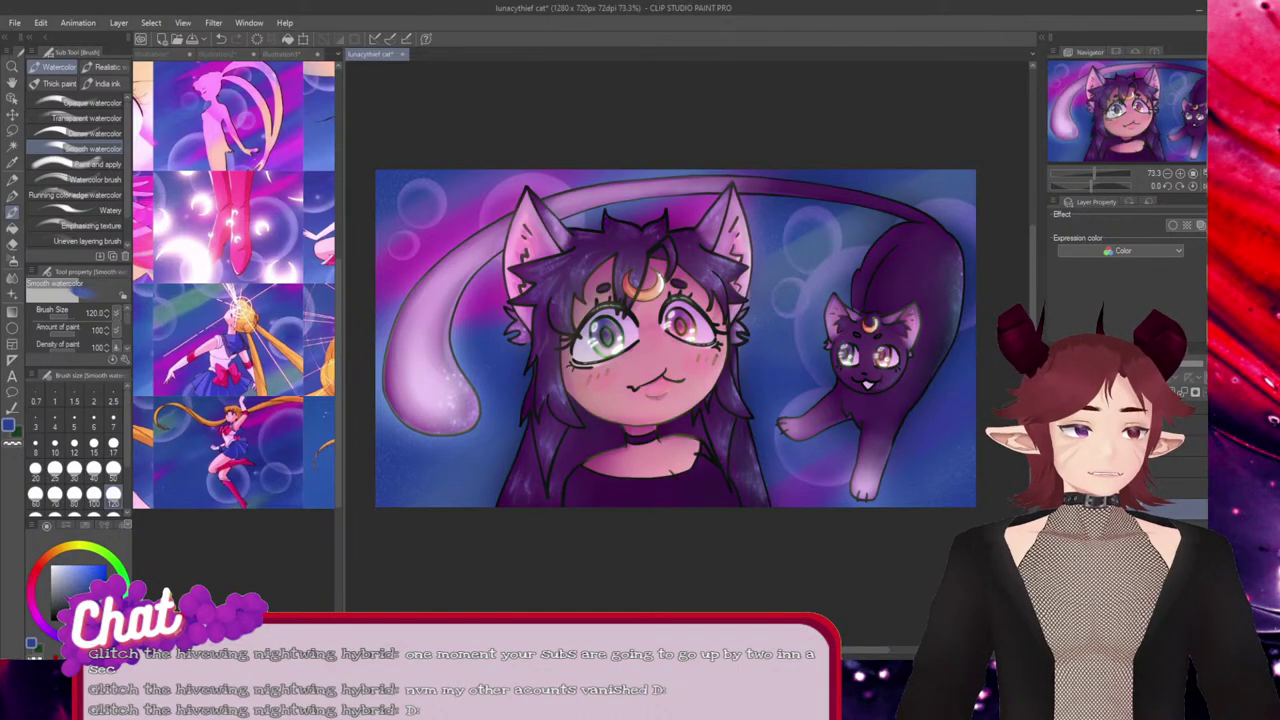
pyautogui.hotkey('ctrl', 'y')
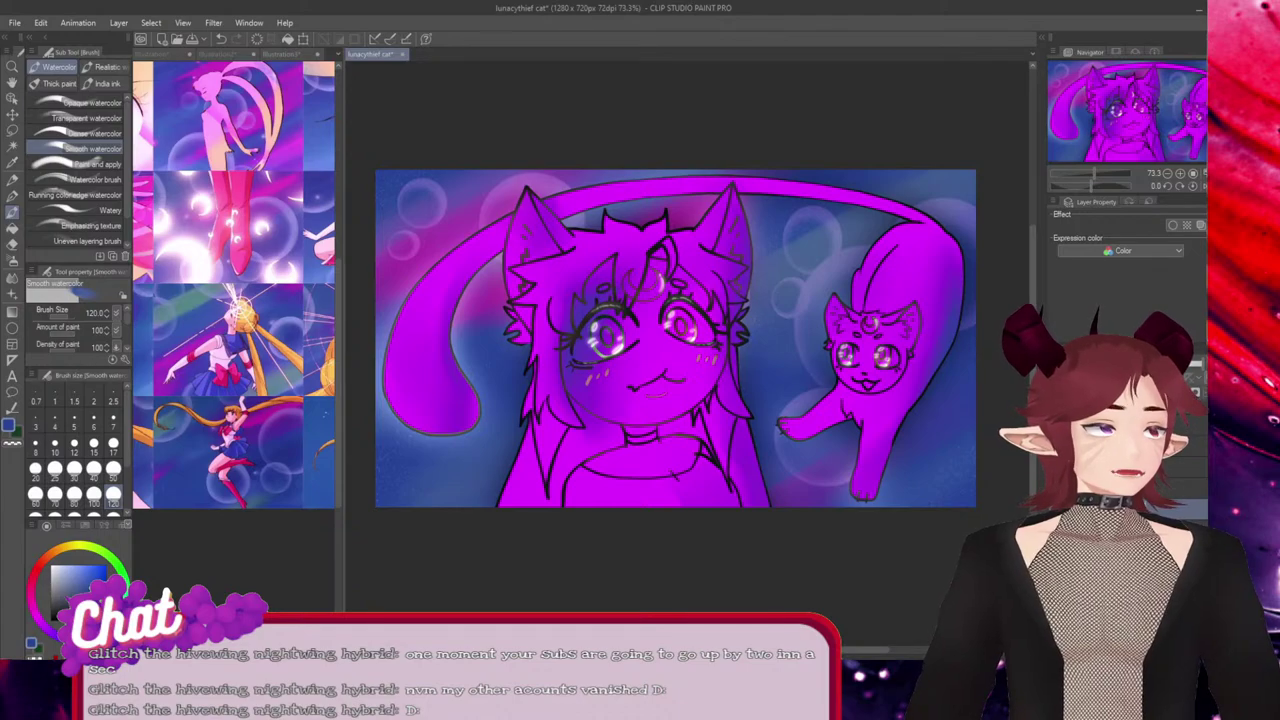
pyautogui.hotkey('ctrl', 'z')
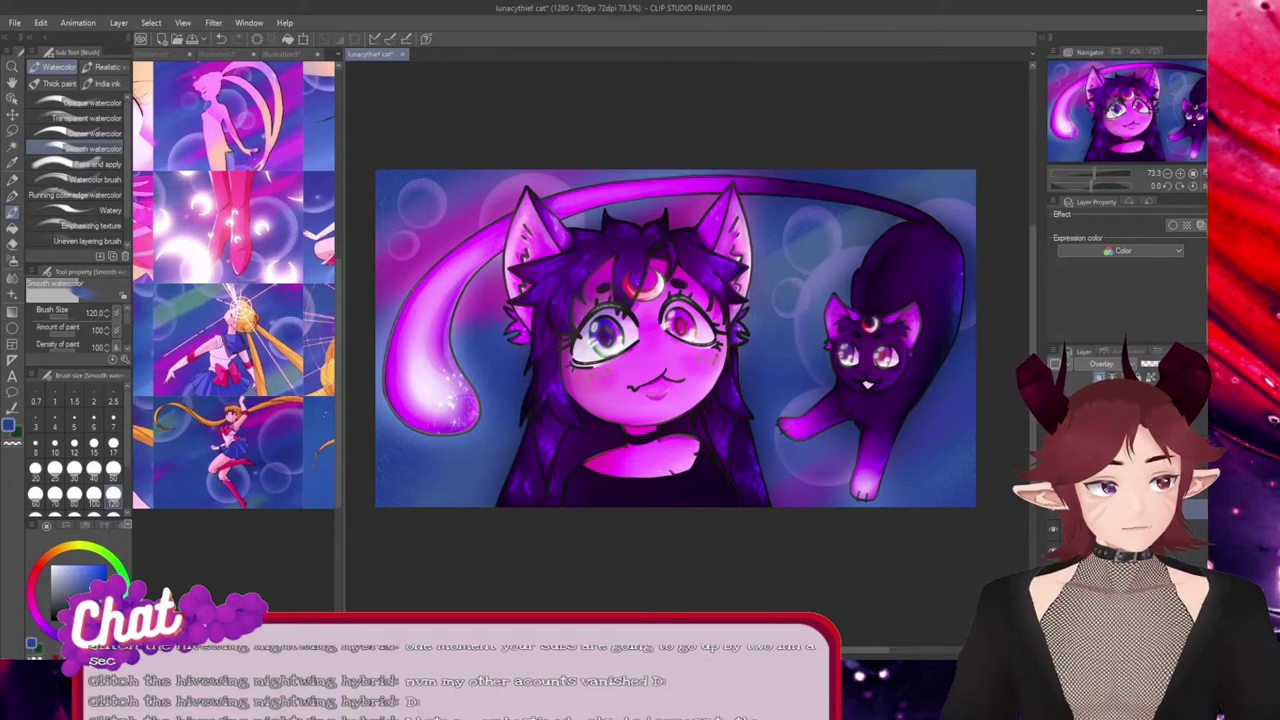
# Compare the painting with and without the Overlay tint layer.
pyautogui.click(1053, 508)
pyautogui.click(1053, 508)
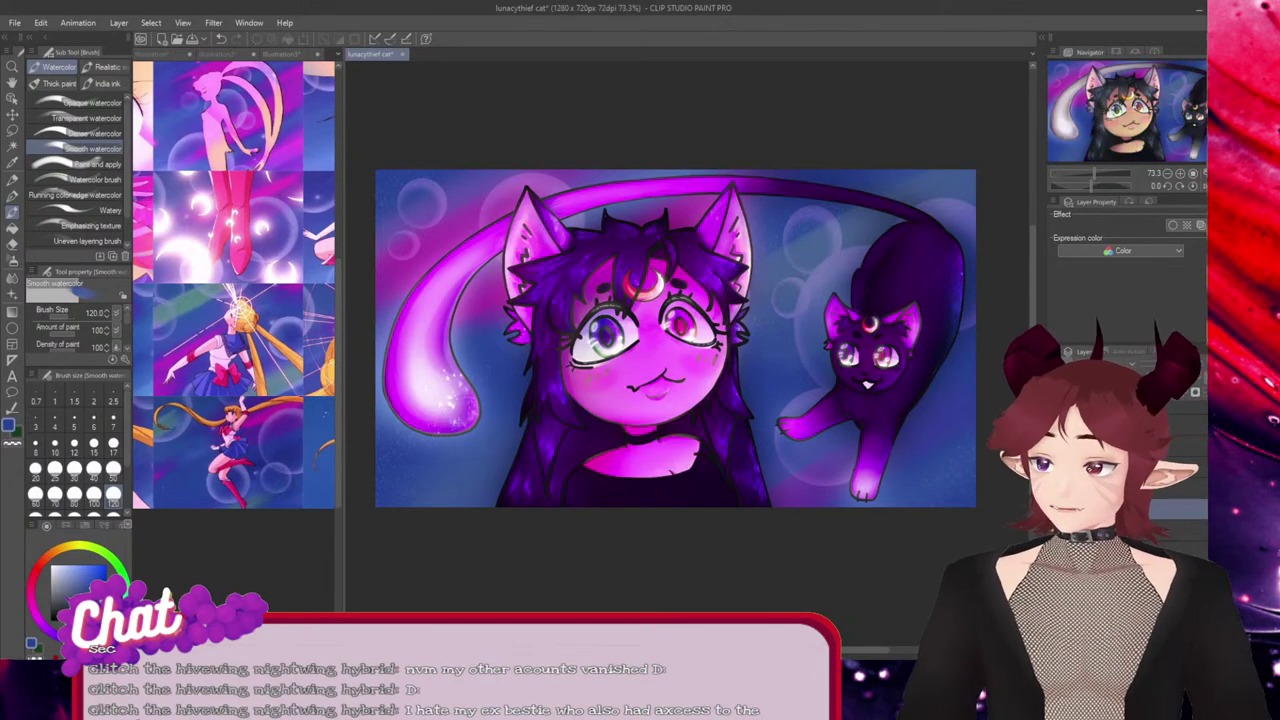
pyautogui.click(1053, 508)
pyautogui.click(1053, 508)
pyautogui.hotkey('ctrl', 'z')
pyautogui.hotkey('ctrl', 'y')
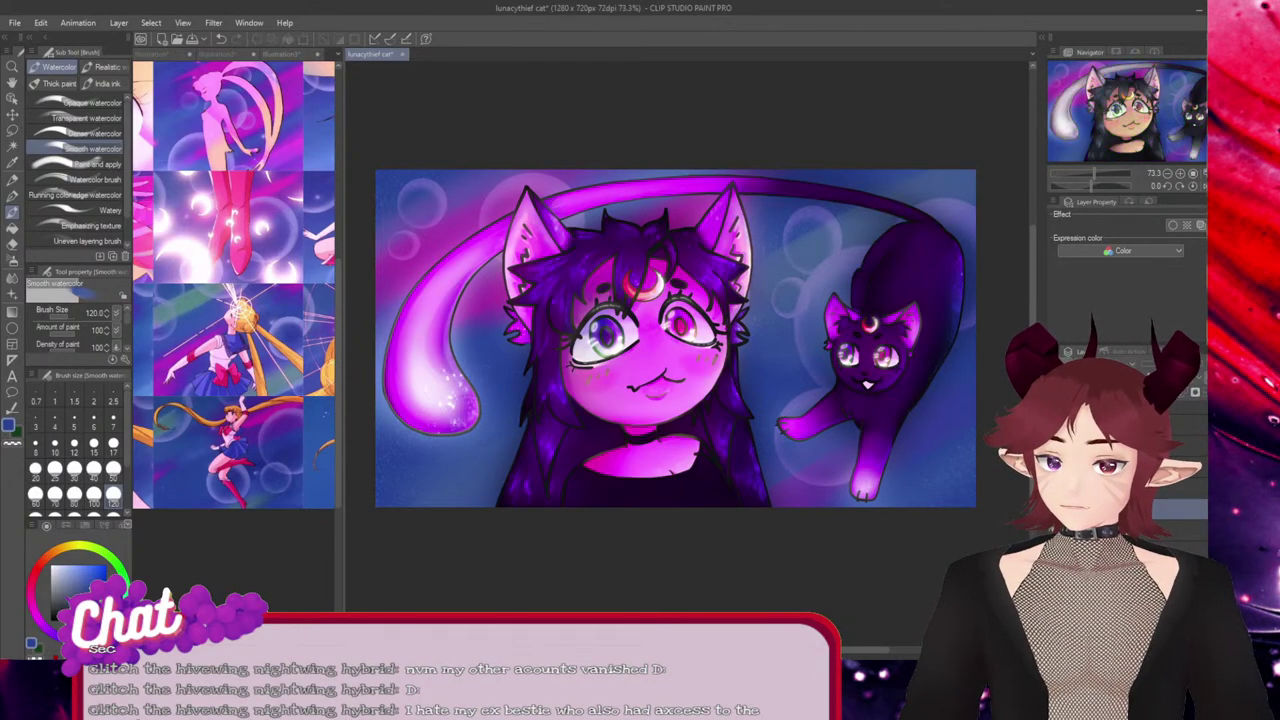
pyautogui.hotkey('ctrl', 'z')
pyautogui.hotkey('ctrl', 'y')
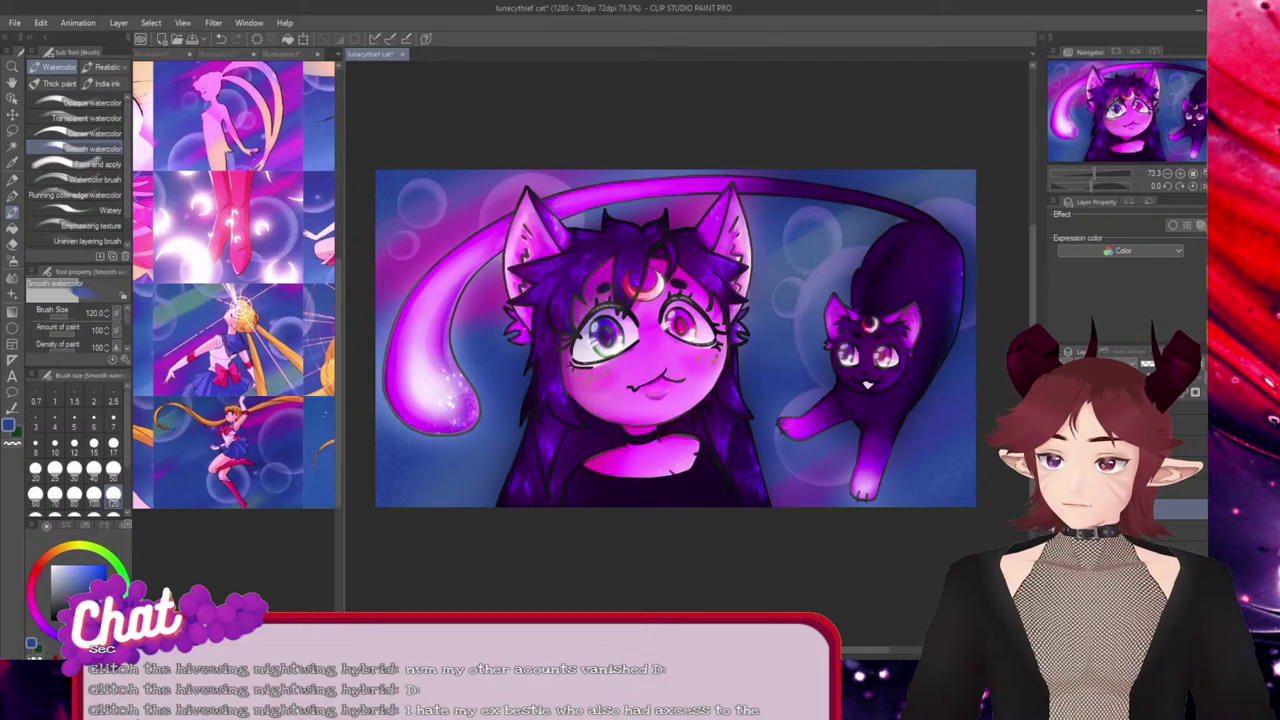
# Lower the Overlay tint layer's opacity to soften the purple on the girl and cat, and save the file.
pyautogui.scroll(-2, 895, 385)
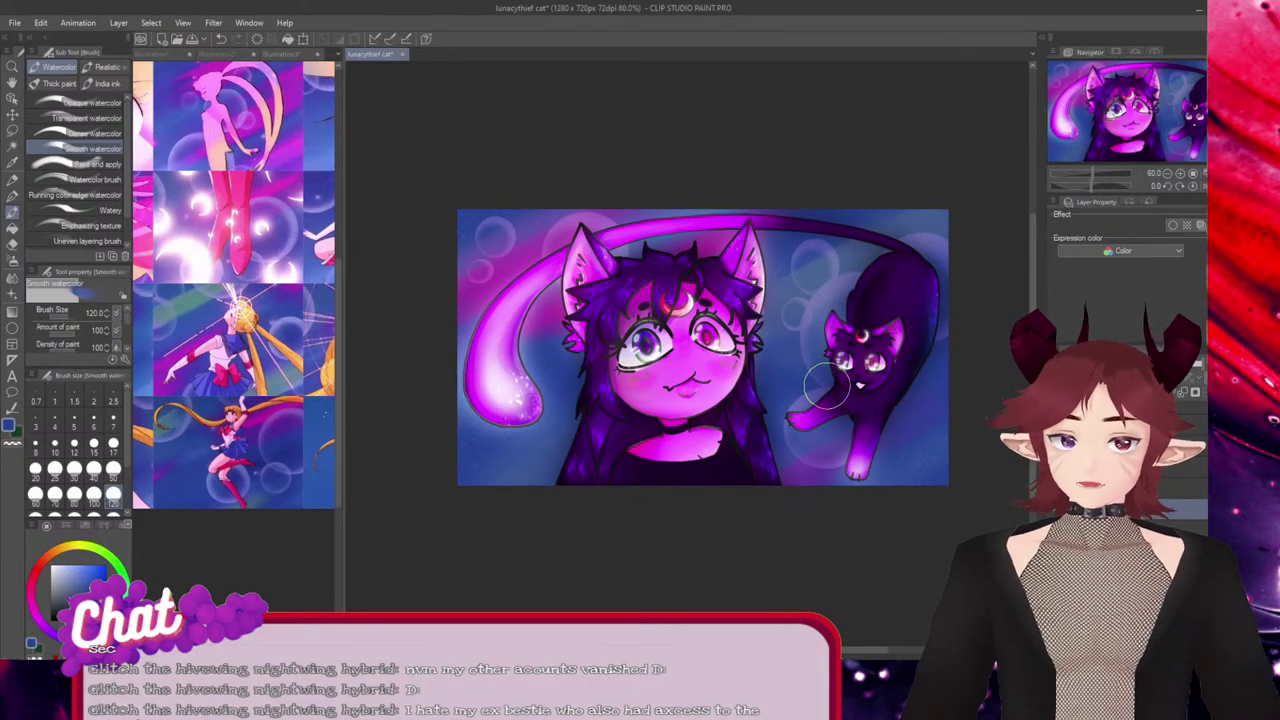
pyautogui.hotkey('ctrl', 'z')
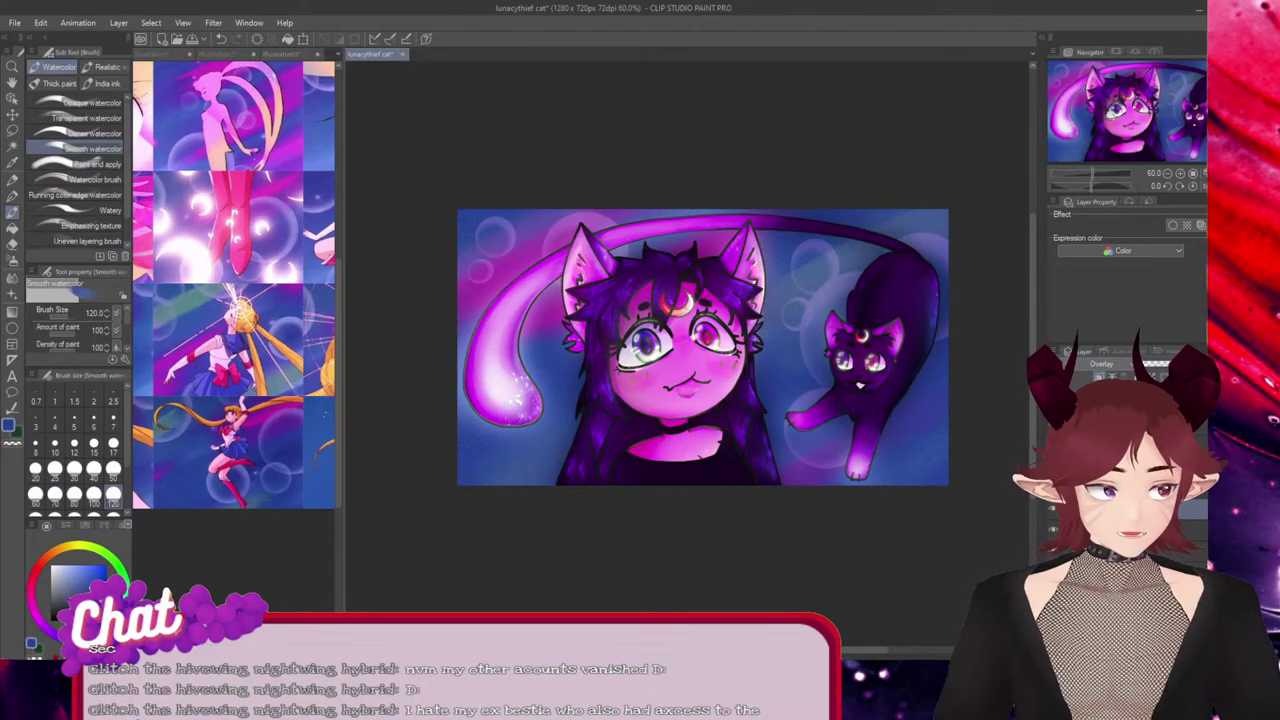
pyautogui.hotkey('ctrl', 'y')
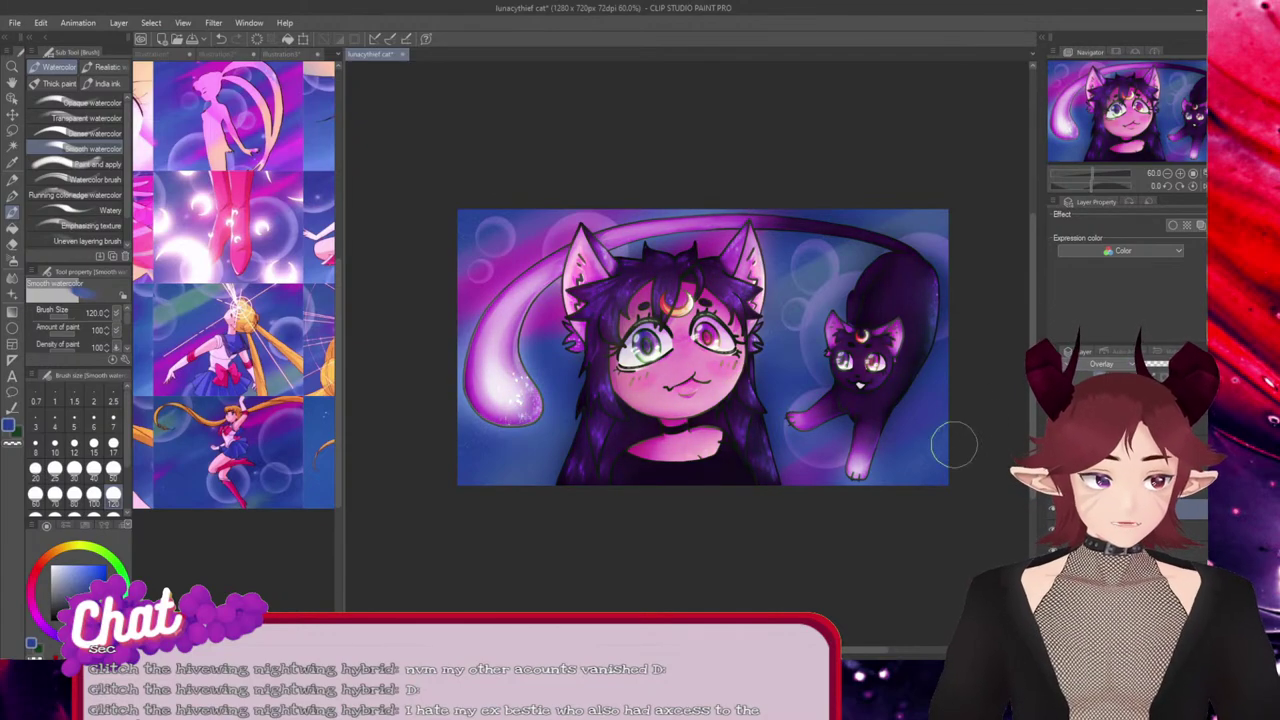
pyautogui.scroll(2, 876, 450)
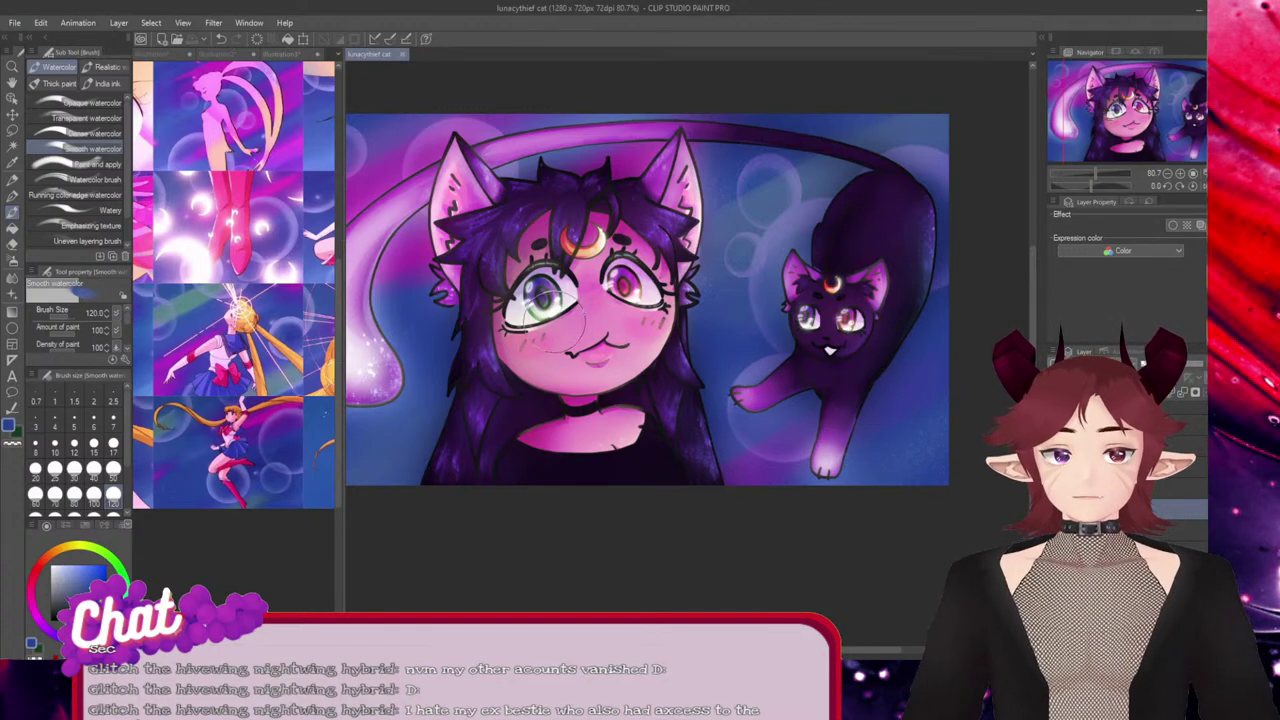
# Partly erase the tint over the girl's eyes, face and hair and the cat with the Soft eraser at size 120, and save the file.
pyautogui.scroll(-1, 516, 401)
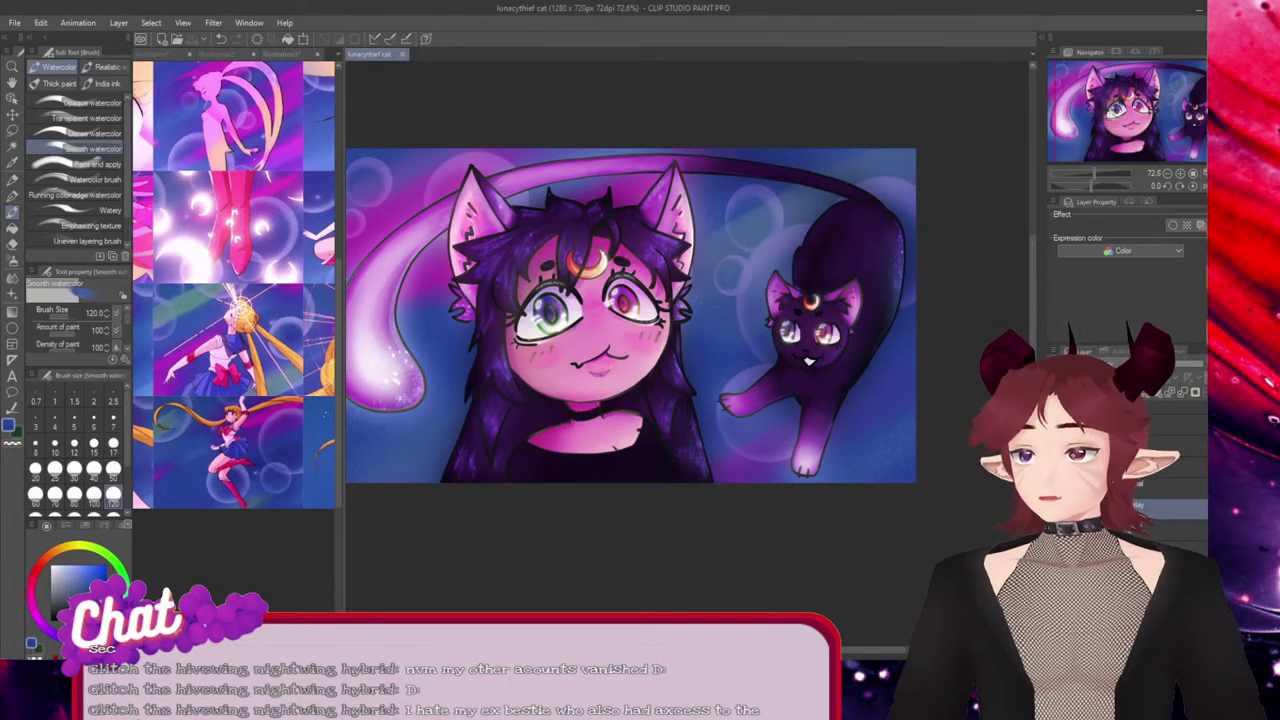
pyautogui.click(12, 279)
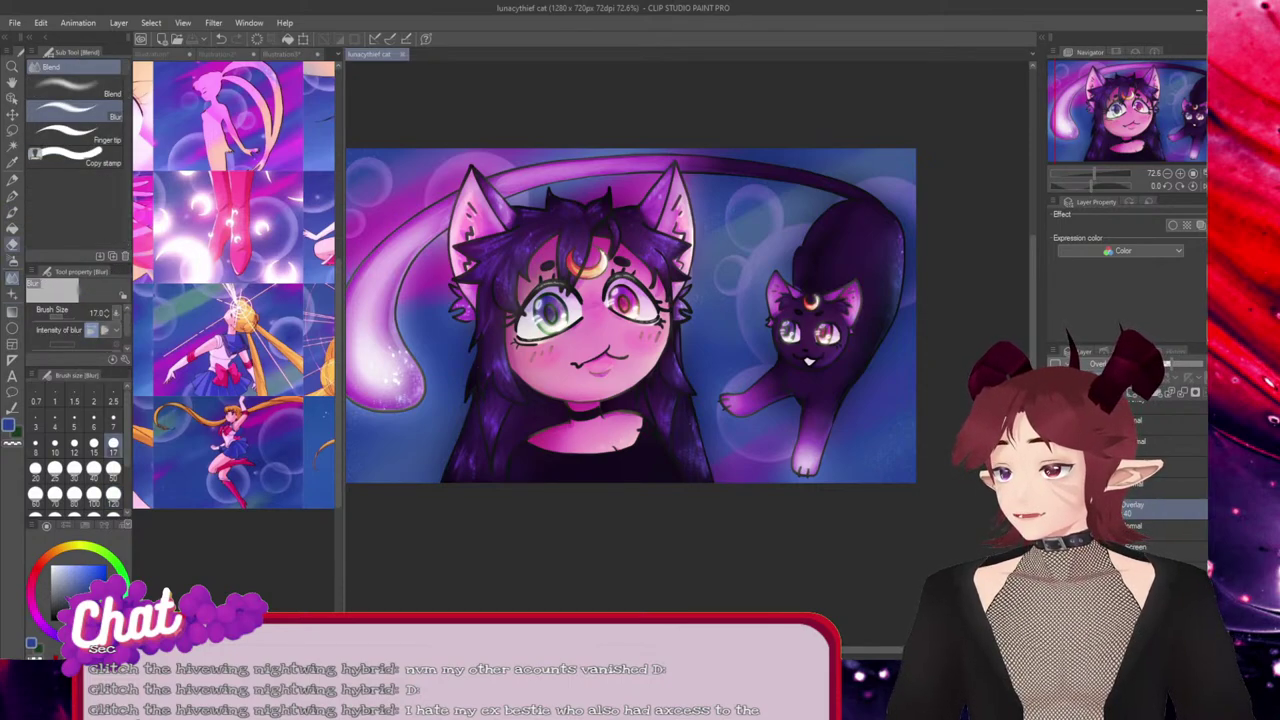
pyautogui.press('e')
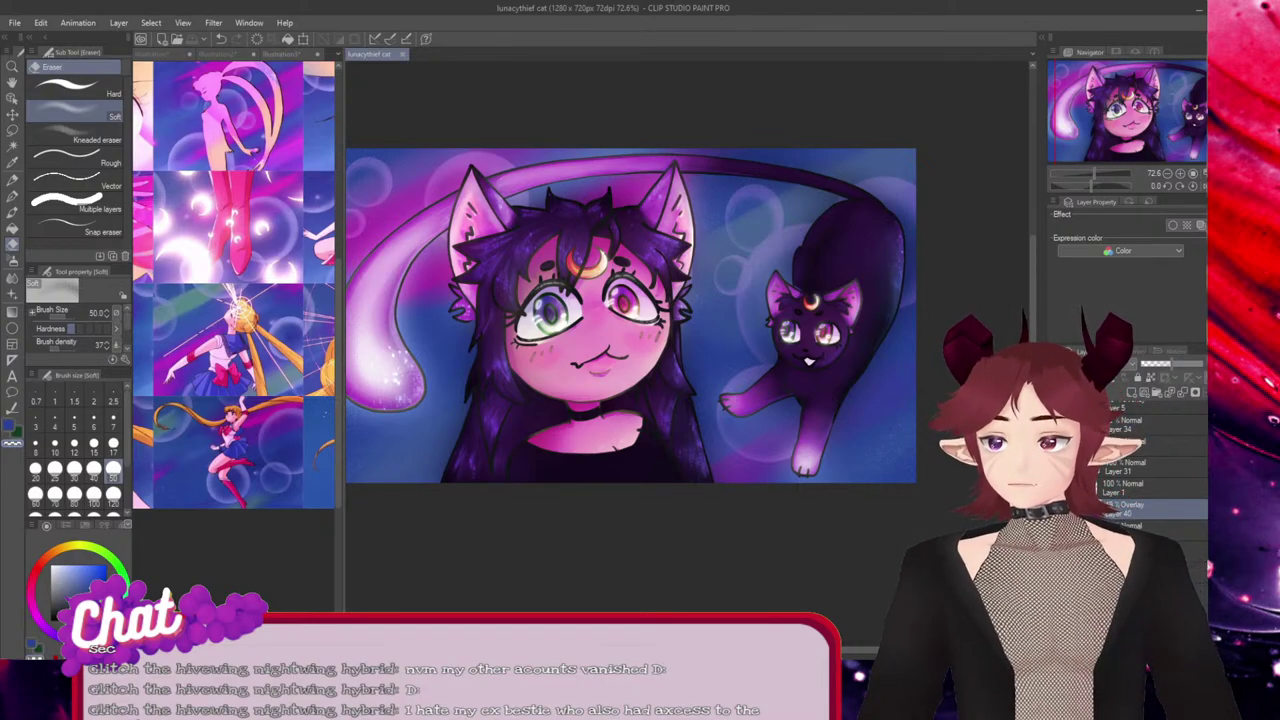
pyautogui.click(113, 497)
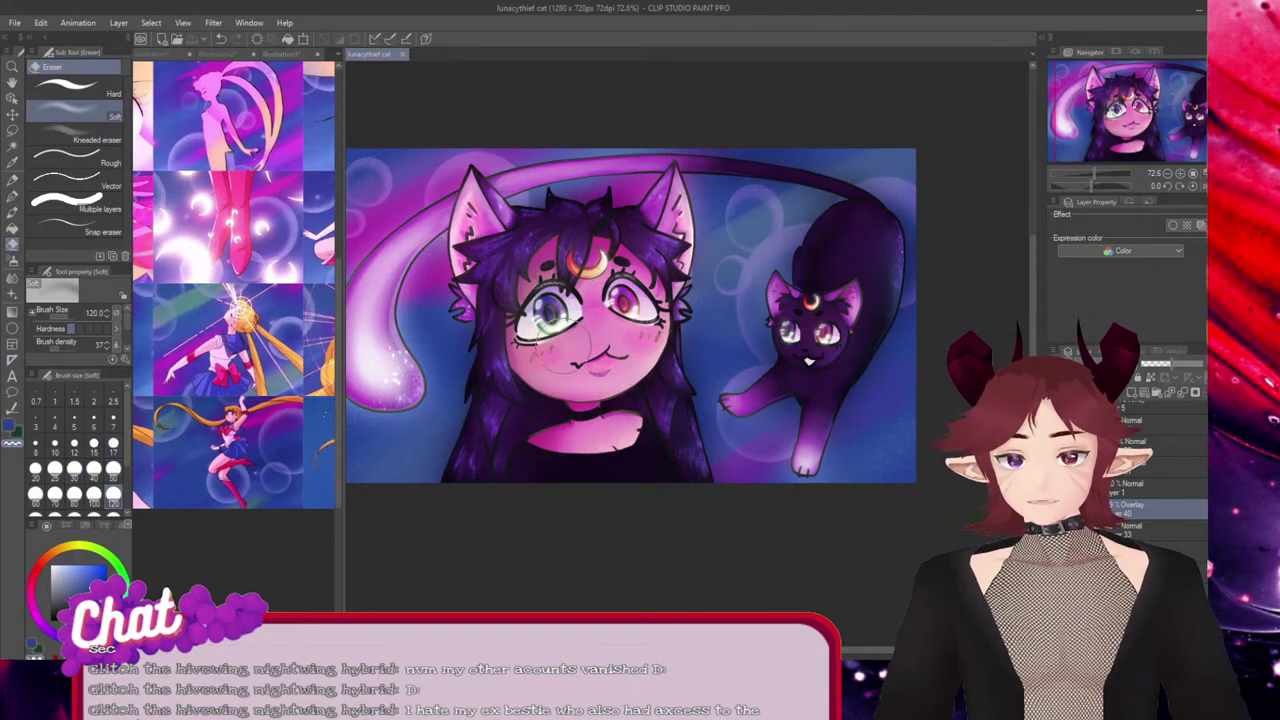
pyautogui.click(552, 308)
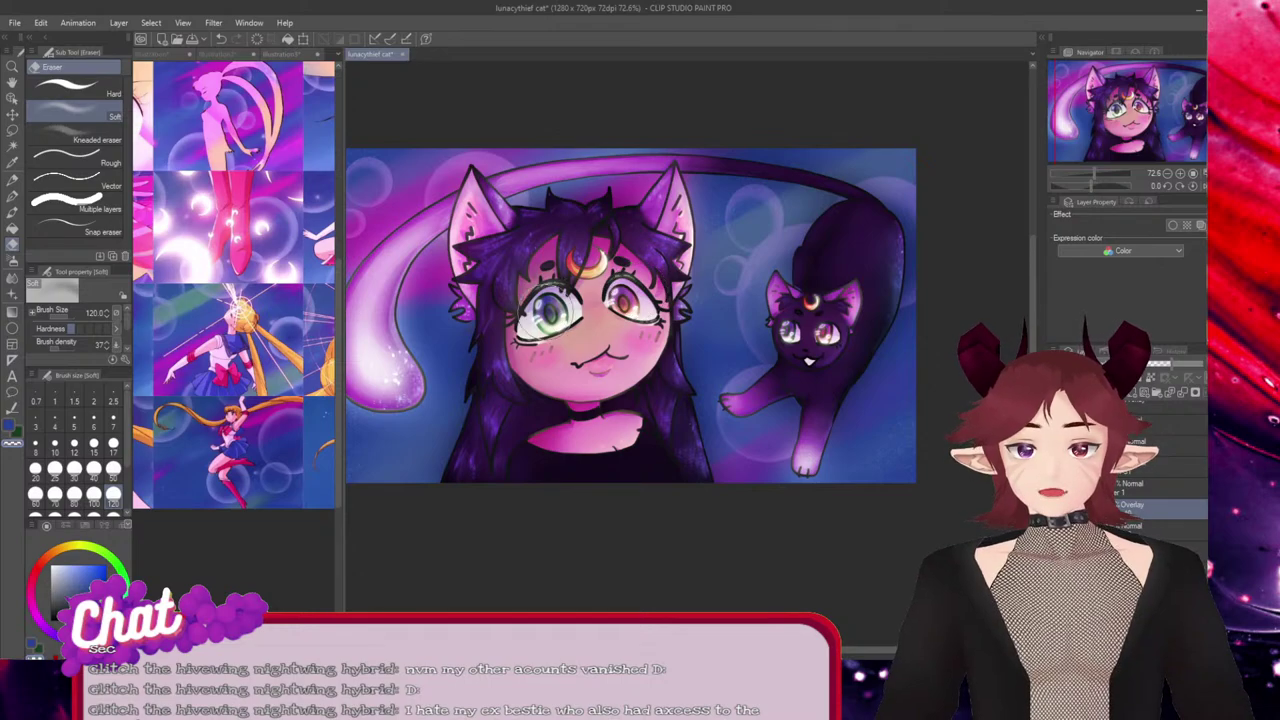
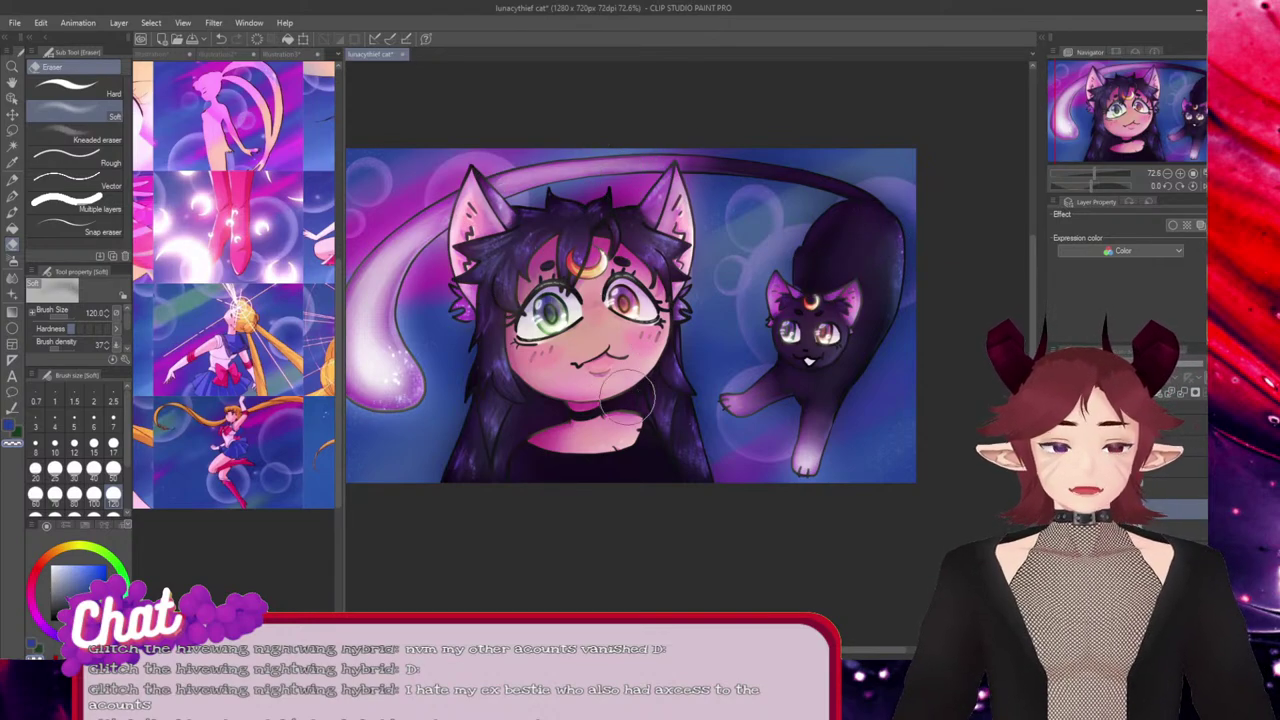
pyautogui.scroll(-2, 638, 401)
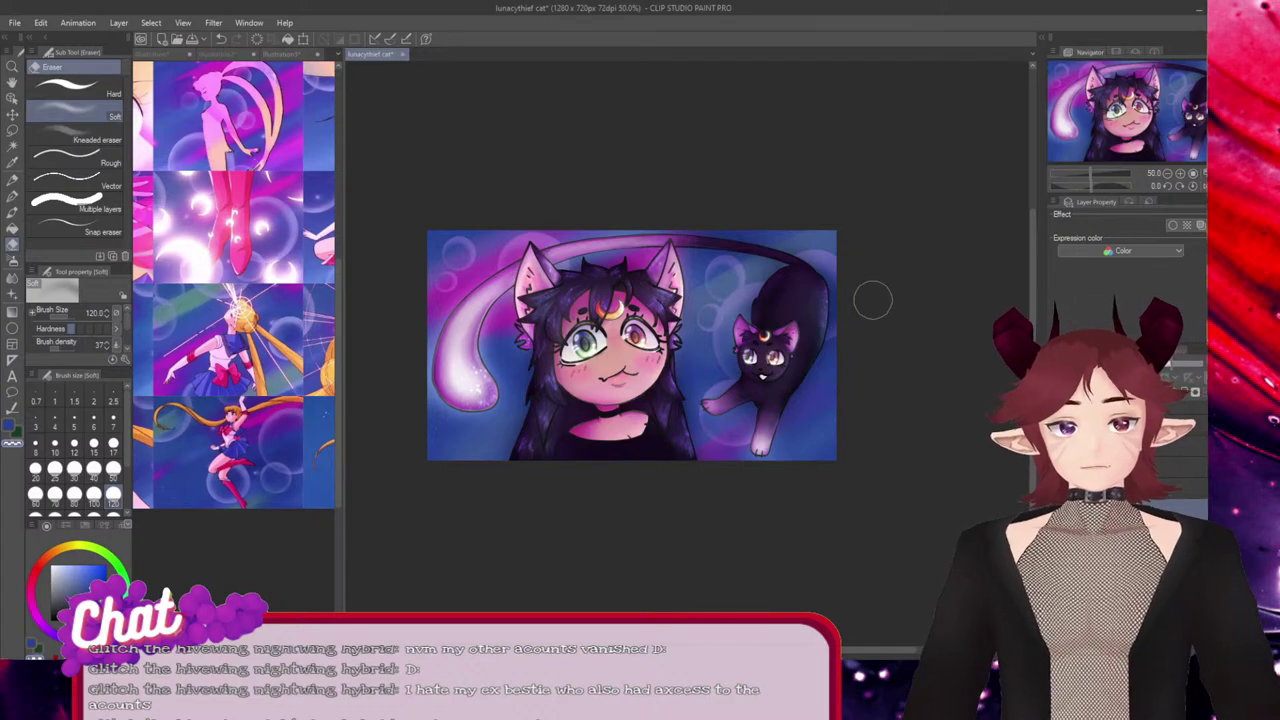
pyautogui.scroll(1, 875, 400)
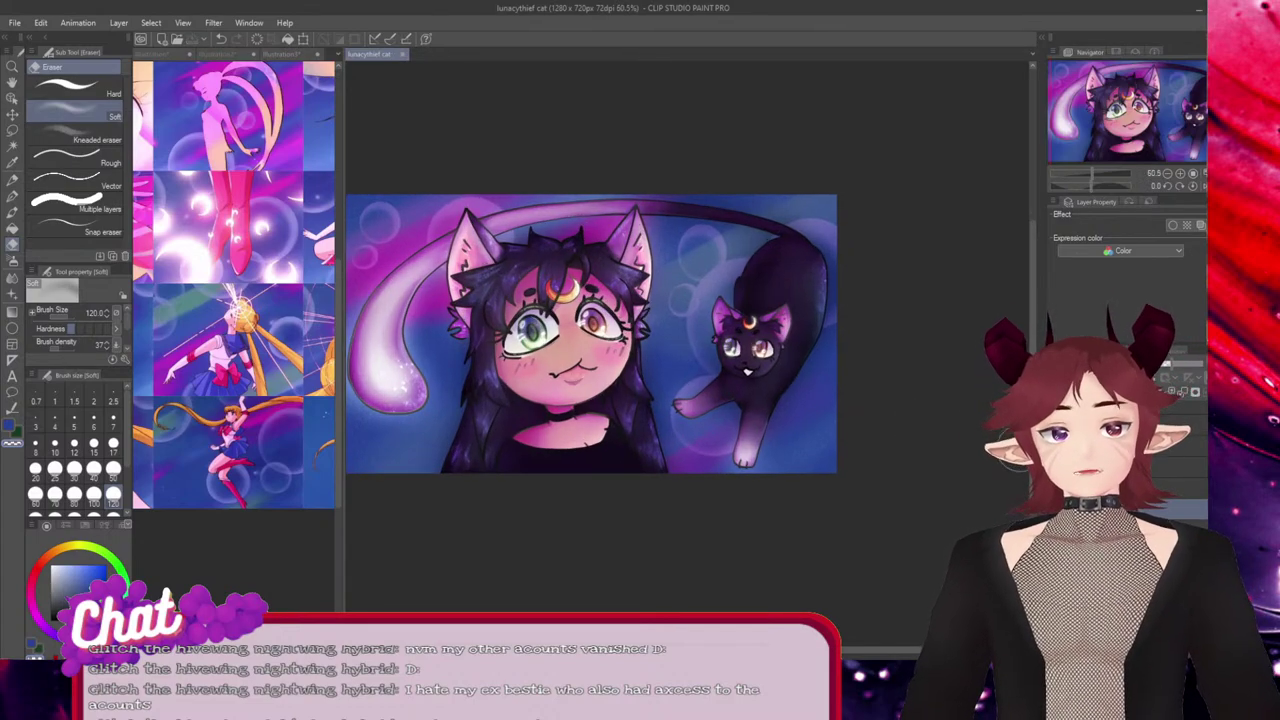
# Compare the girl, cat and tail repeatedly with and without the purple and blue tint.
pyautogui.hotkey('ctrl', 'z')
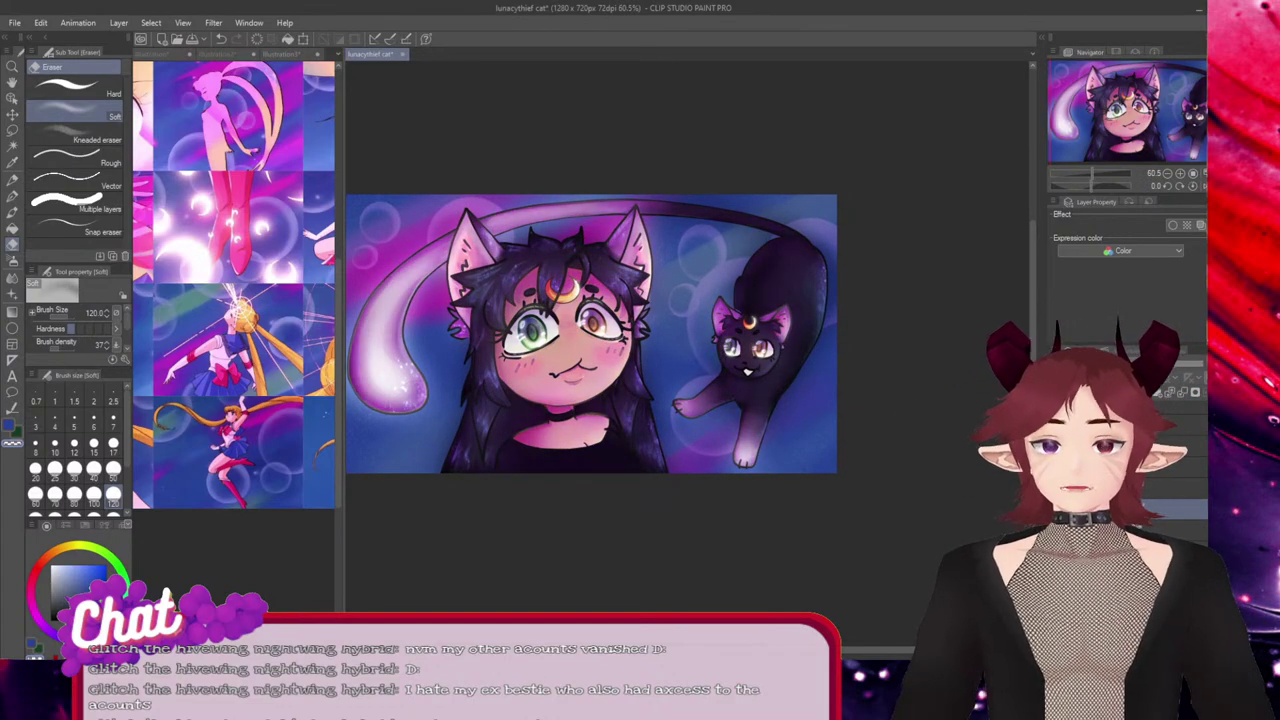
pyautogui.hotkey('ctrl', 'y')
pyautogui.hotkey('ctrl', 'z')
pyautogui.hotkey('ctrl', 'z')
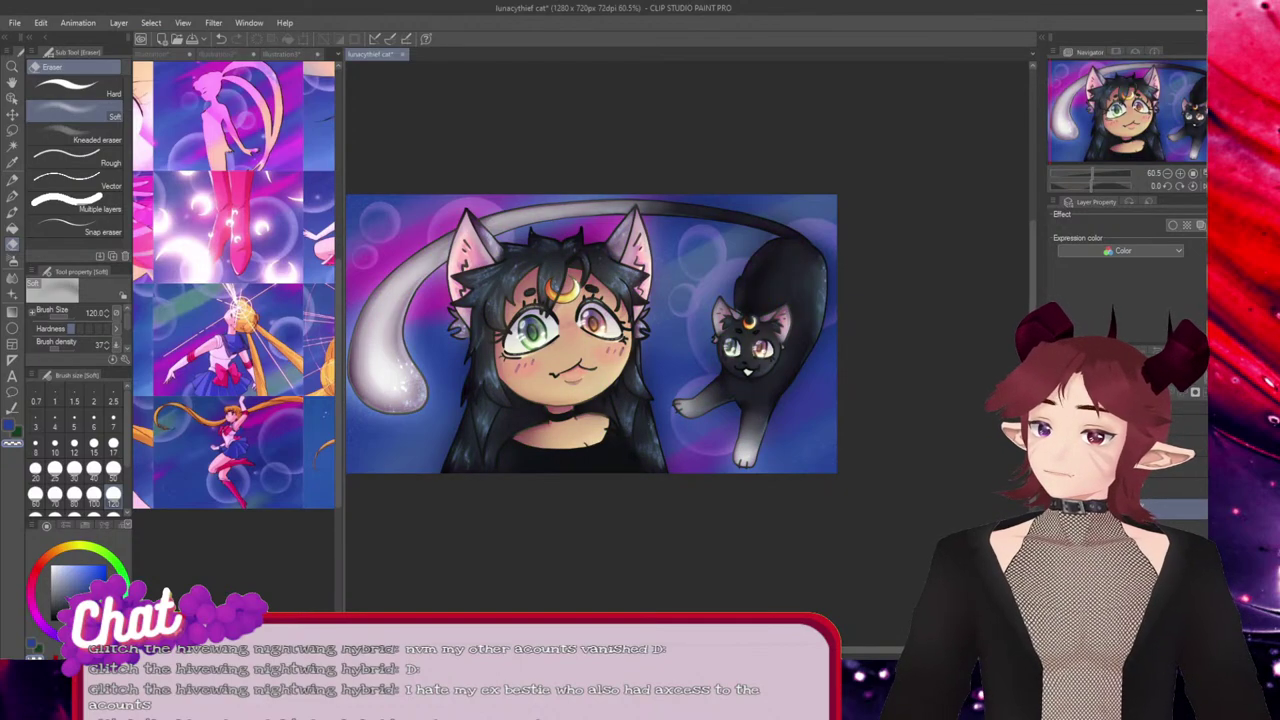
pyautogui.hotkey('ctrl', 'y')
pyautogui.hotkey('ctrl', 'z')
pyautogui.hotkey('ctrl', 'y')
pyautogui.hotkey('ctrl', 'z')
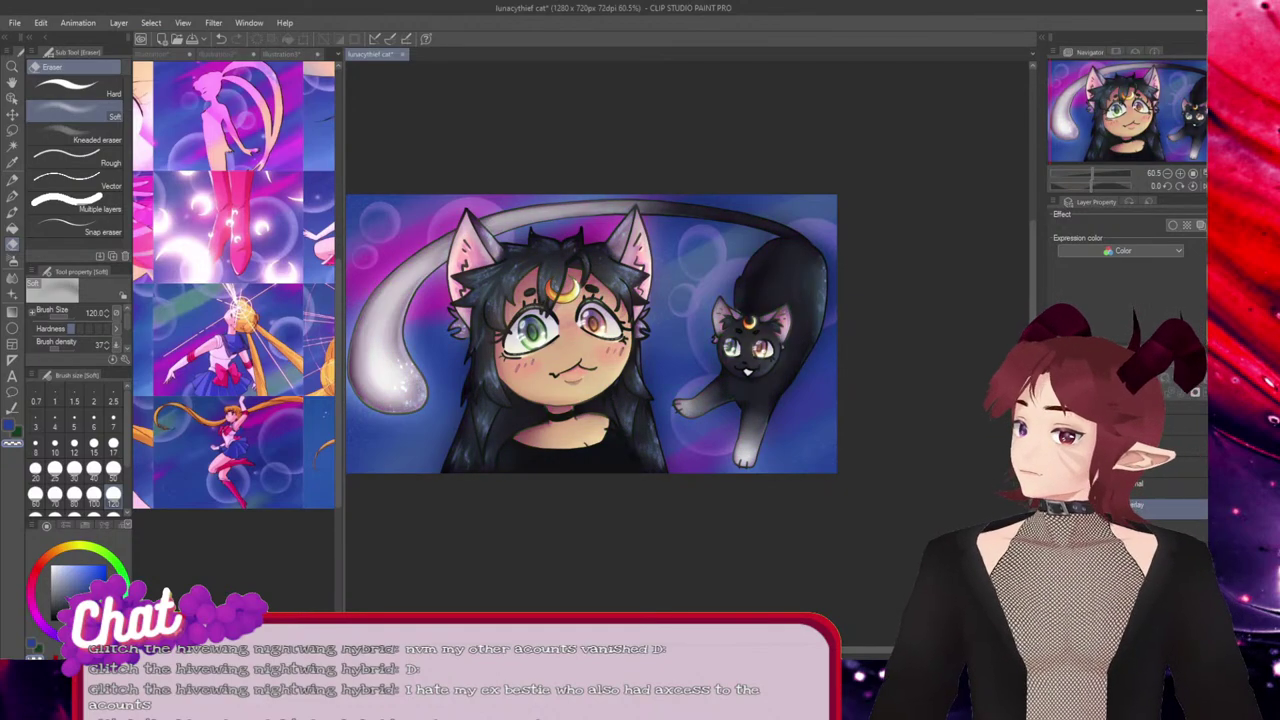
pyautogui.hotkey('ctrl', 'y')
pyautogui.hotkey('ctrl', 'z')
pyautogui.hotkey('ctrl', 'y')
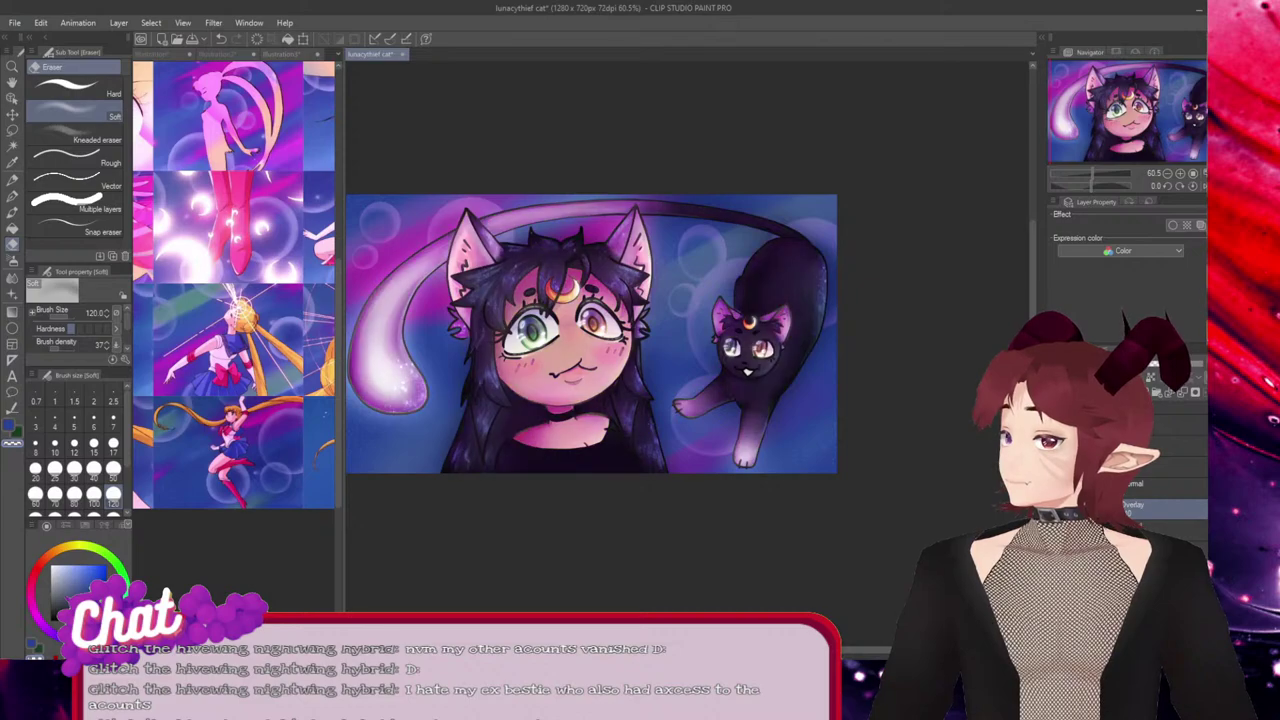
pyautogui.hotkey('ctrl', 'z')
pyautogui.hotkey('ctrl', 'y')
pyautogui.hotkey('ctrl', 'z')
pyautogui.hotkey('ctrl', 'y')
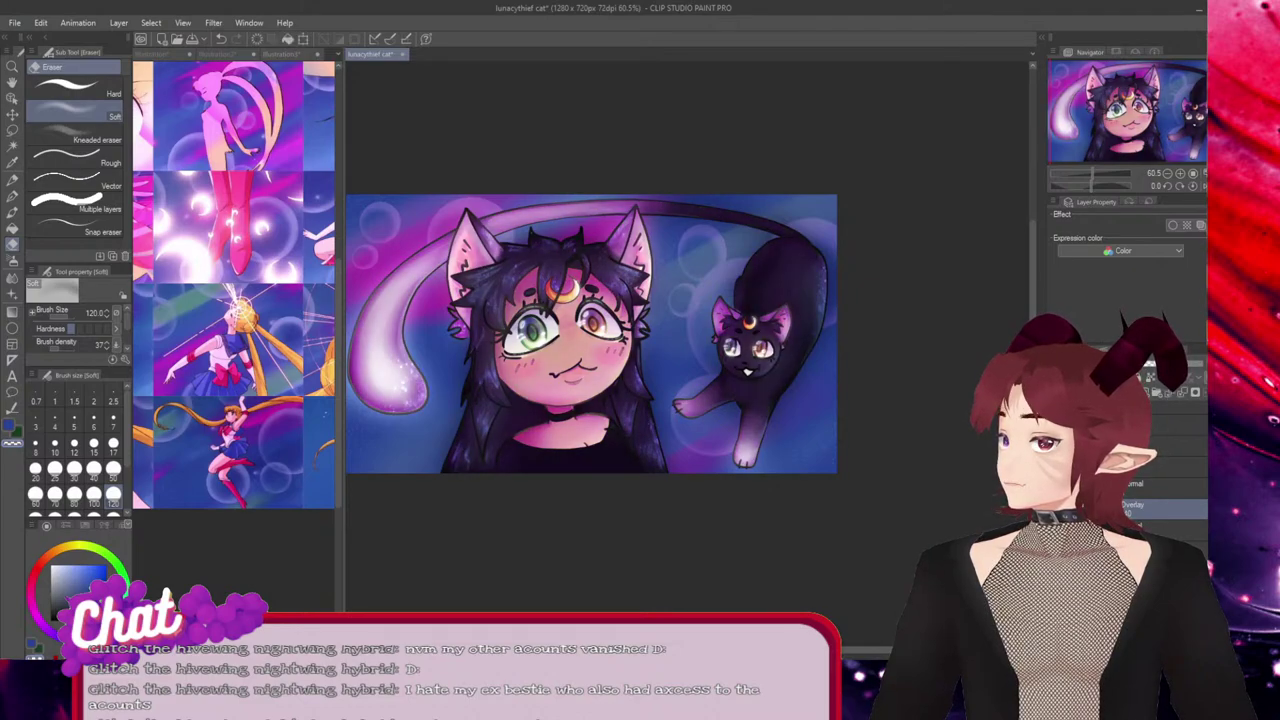
pyautogui.hotkey('ctrl', 'z')
pyautogui.hotkey('ctrl', 'y')
pyautogui.hotkey('ctrl', 'z')
pyautogui.hotkey('ctrl', 'y')
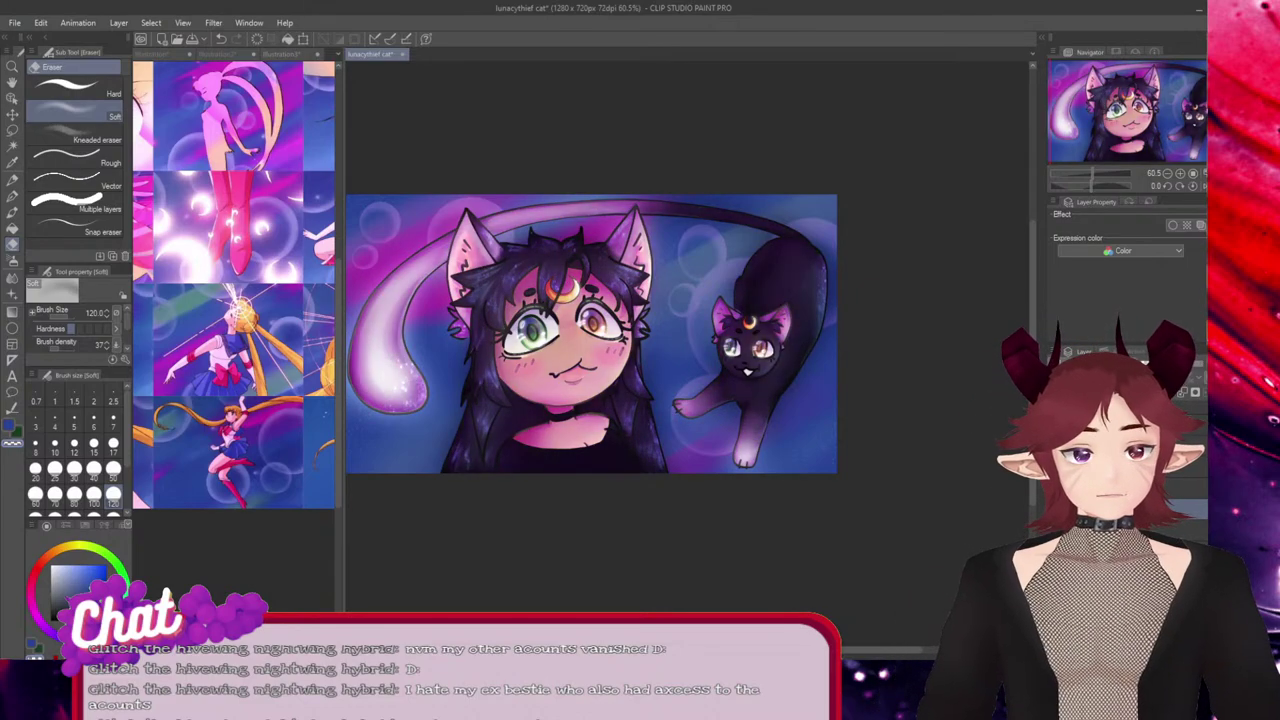
pyautogui.hotkey('ctrl', 'z')
pyautogui.hotkey('ctrl', 'y')
pyautogui.hotkey('ctrl', 'z')
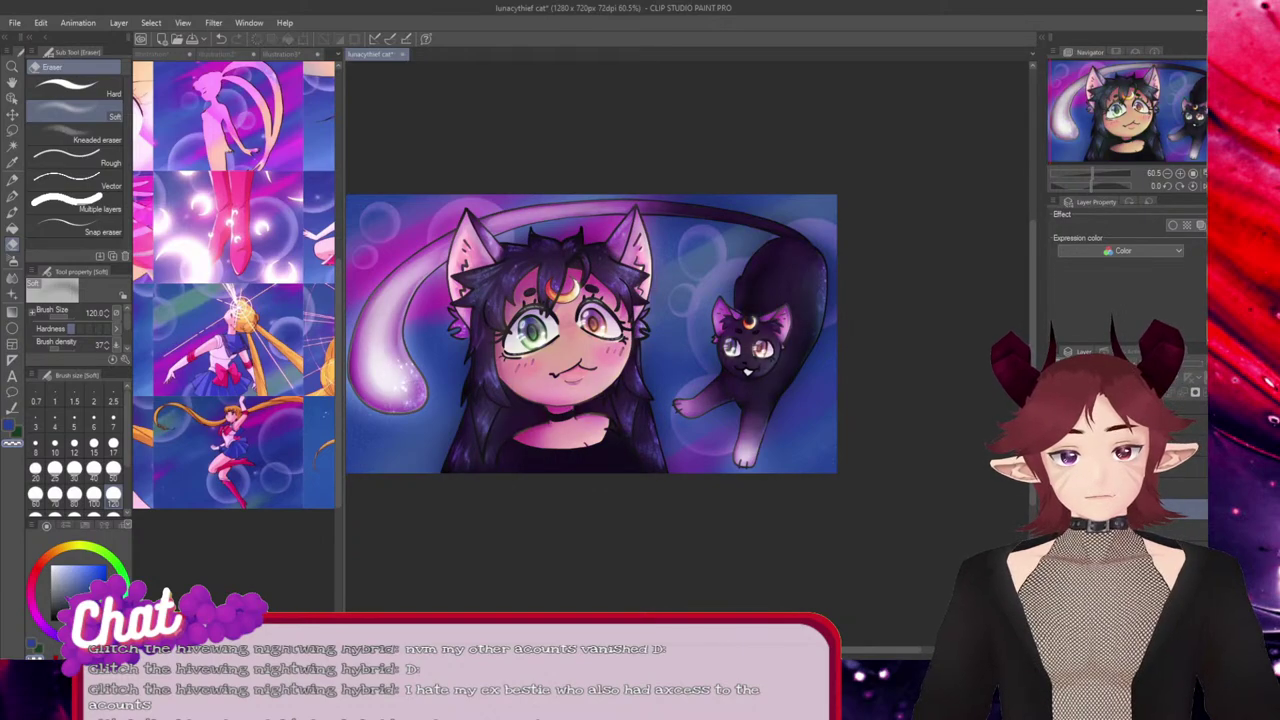
pyautogui.hotkey('ctrl', 'y')
pyautogui.hotkey('ctrl', 'z')
pyautogui.hotkey('ctrl', 'y')
pyautogui.hotkey('ctrl', 'z')
pyautogui.hotkey('ctrl', 'y')
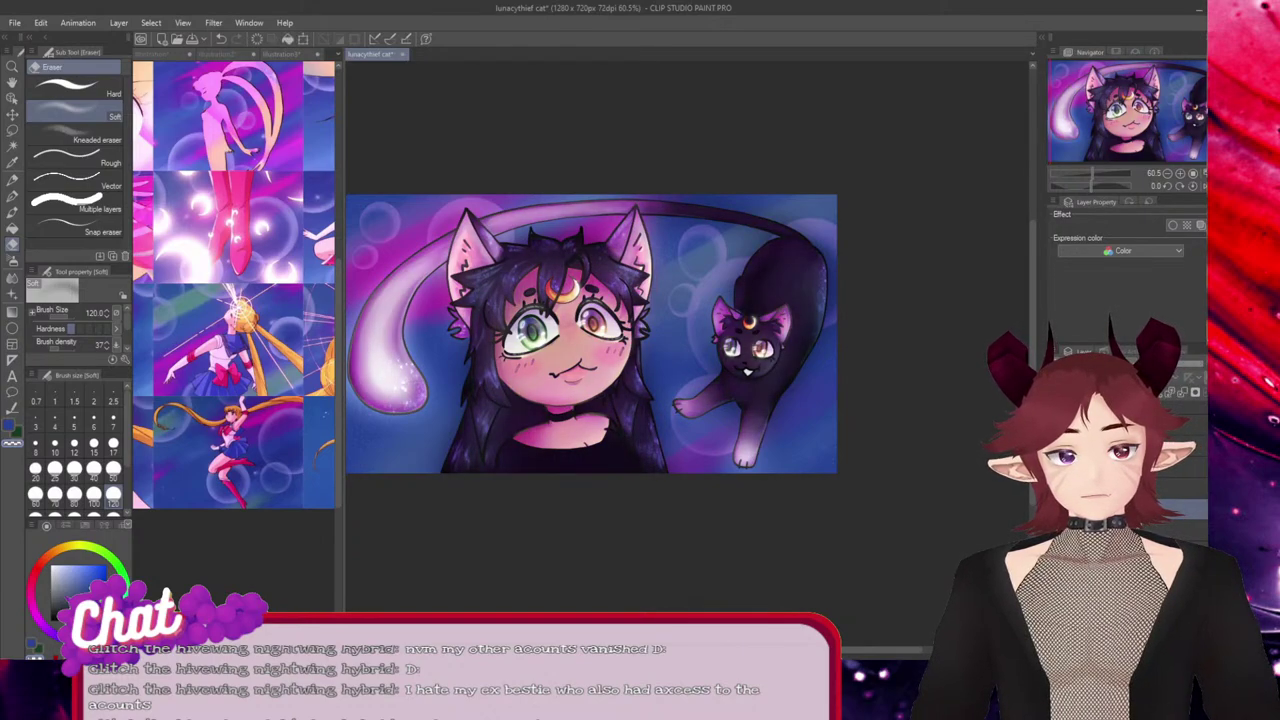
pyautogui.hotkey('ctrl', 'z')
pyautogui.hotkey('ctrl', 'y')
pyautogui.hotkey('ctrl', 'z')
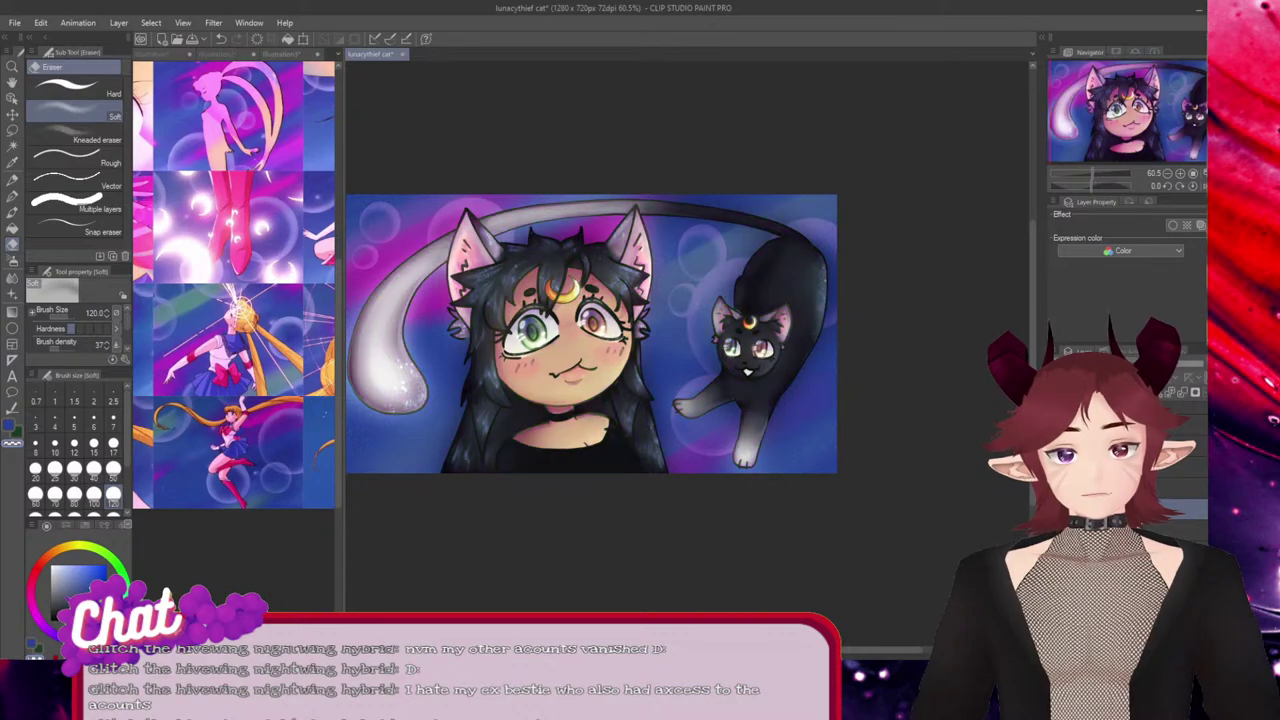
pyautogui.hotkey('ctrl', 'y')
pyautogui.hotkey('ctrl', 'z')
pyautogui.hotkey('ctrl', 'y')
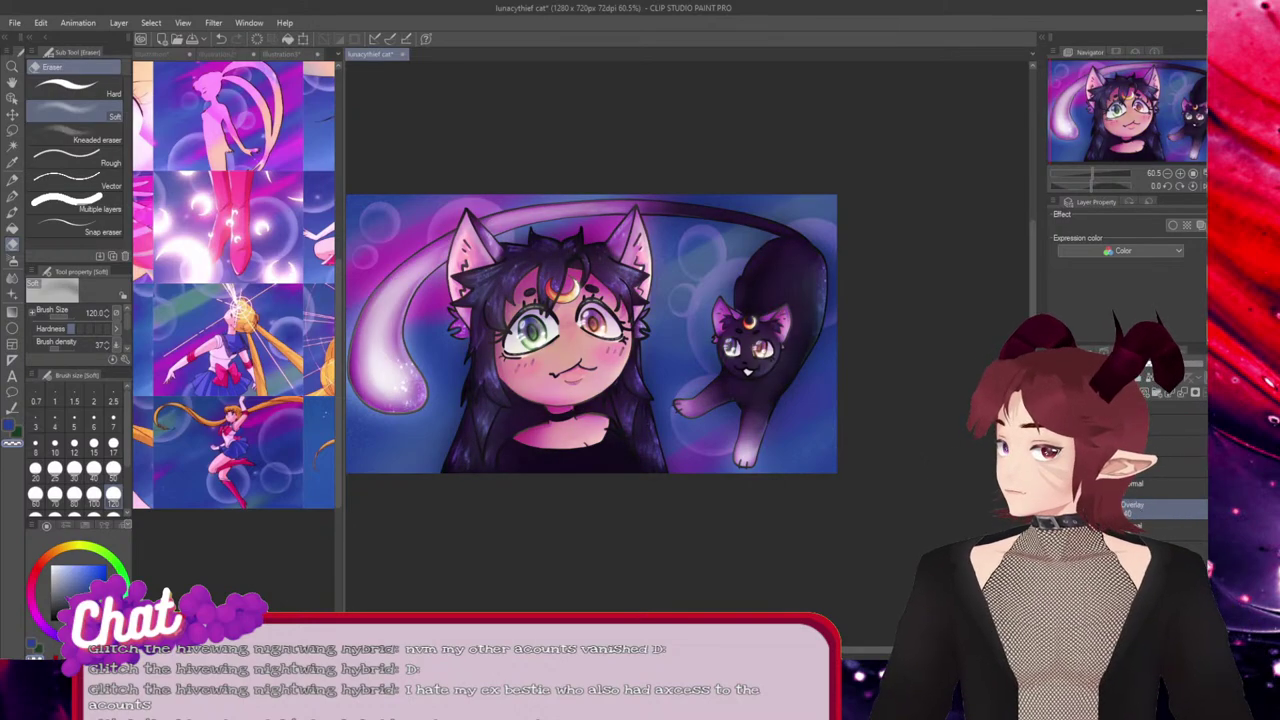
# Save the tinted painting.
pyautogui.hotkey('ctrl', 's')
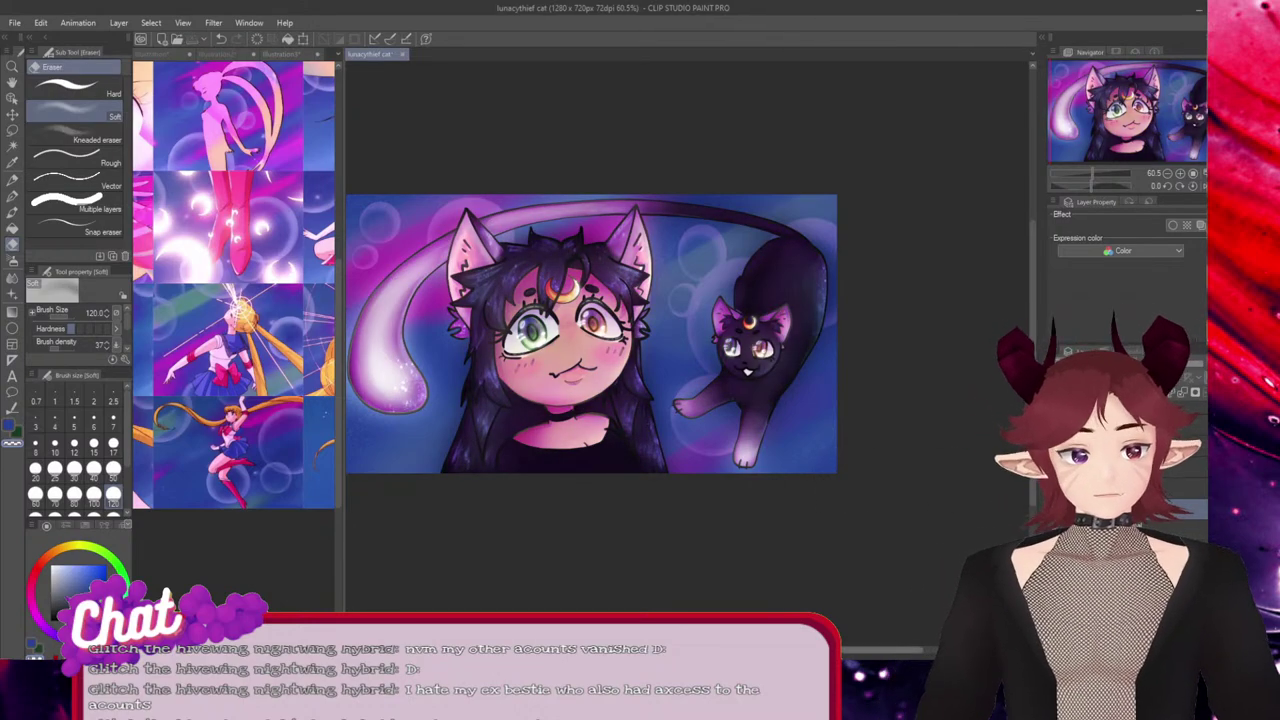
pyautogui.moveTo(884, 650); pyautogui.dragTo(862, 650)
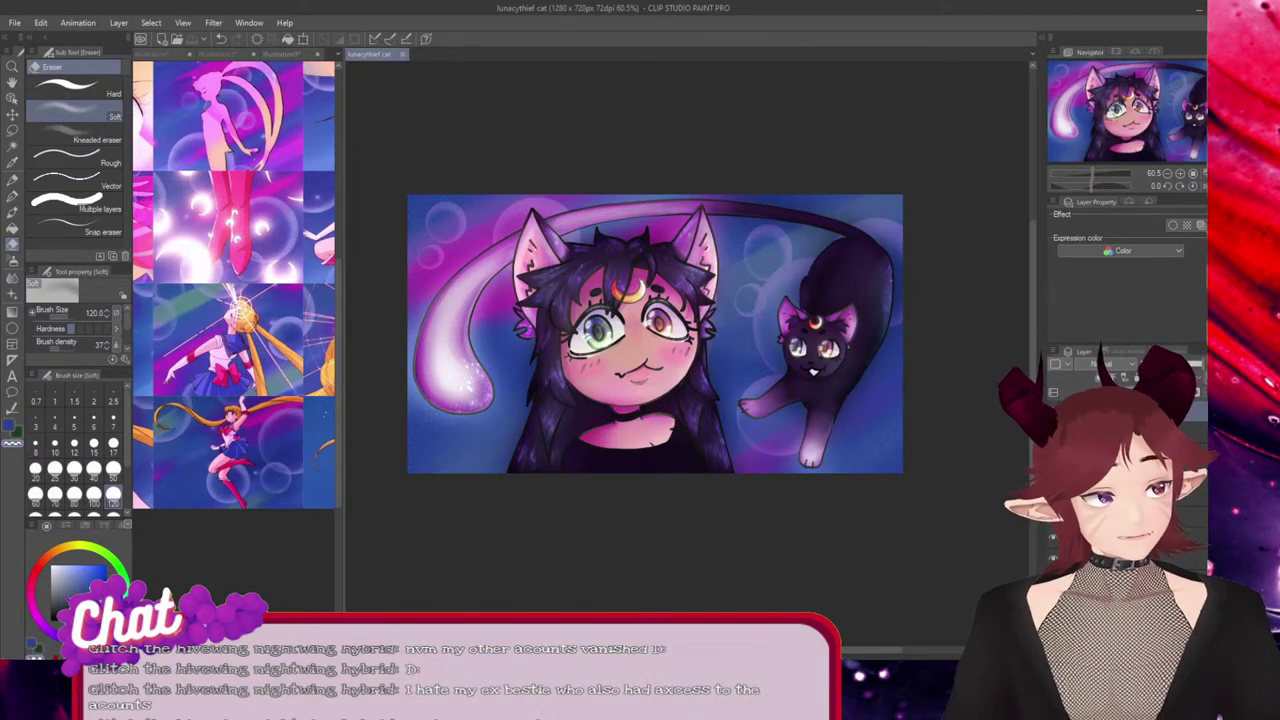
# Choose the Glitter circle cross decoration brush and set the drawing color to white for the moon sparkle.
pyautogui.scroll(3, 640, 330)
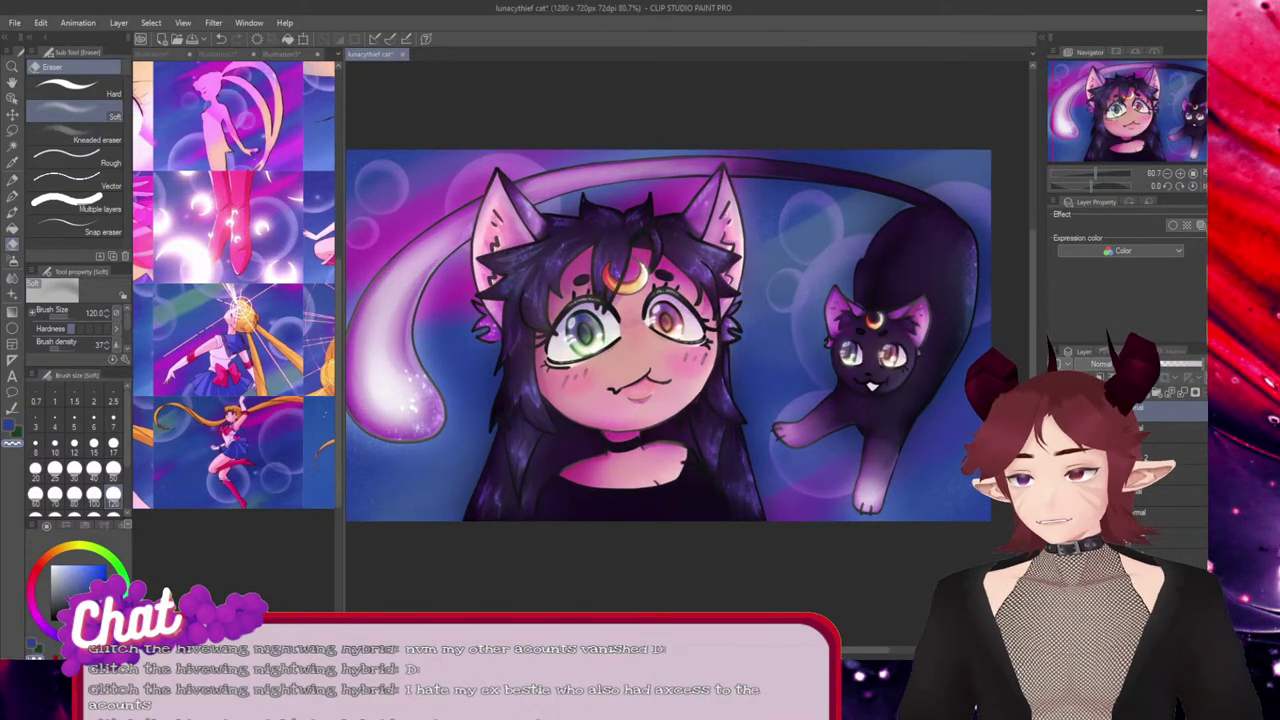
pyautogui.click(12, 294)
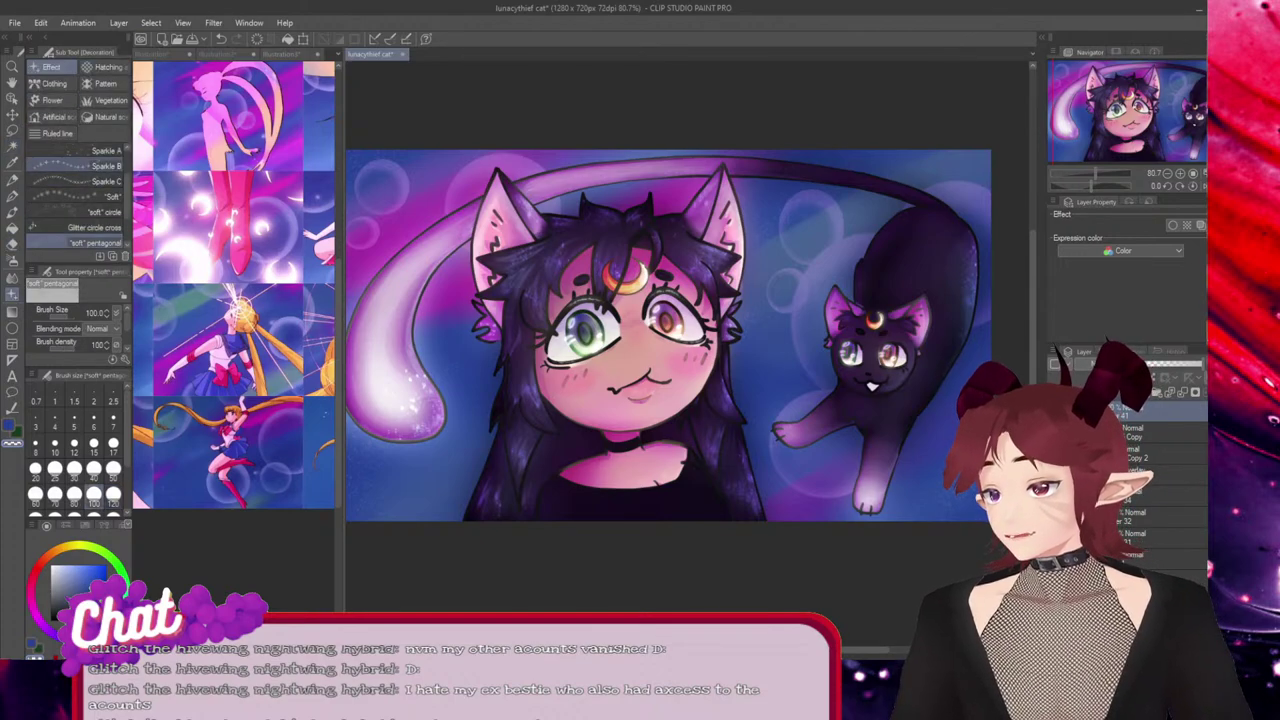
pyautogui.click(80, 166)
pyautogui.click(80, 227)
pyautogui.scroll(3, 653, 268)
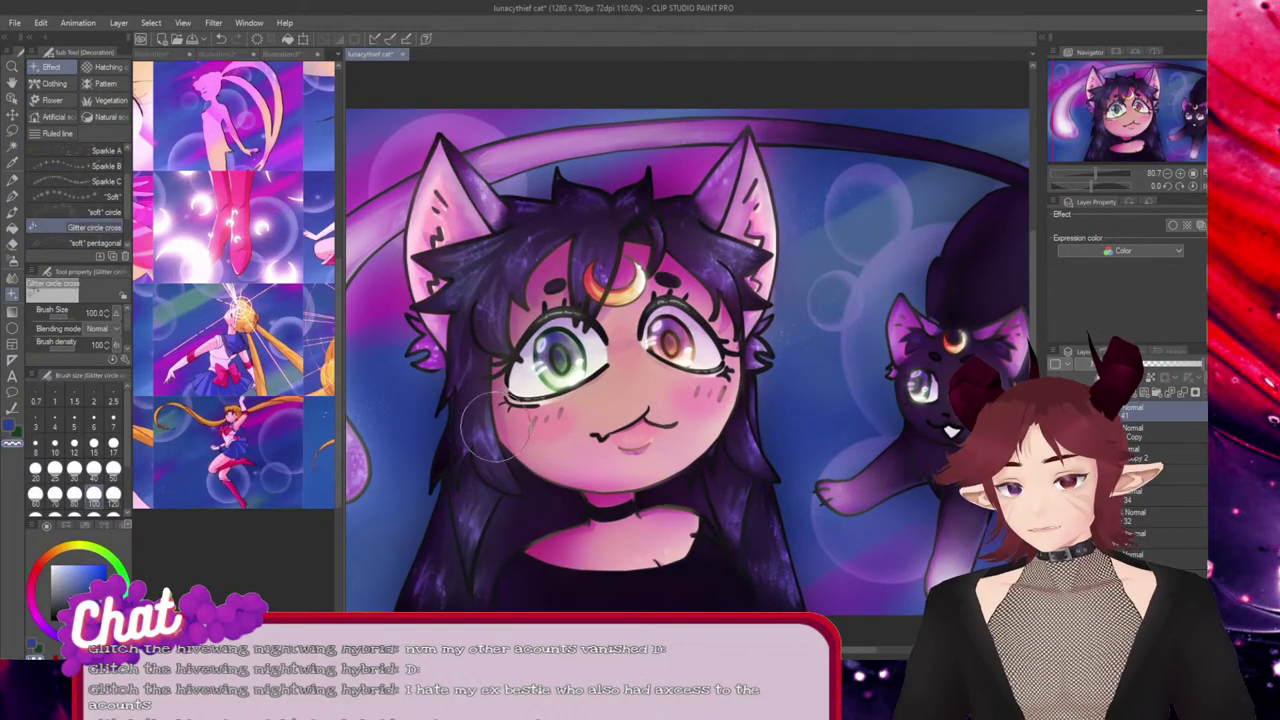
pyautogui.click(62, 582)
pyautogui.scroll(2, 650, 255)
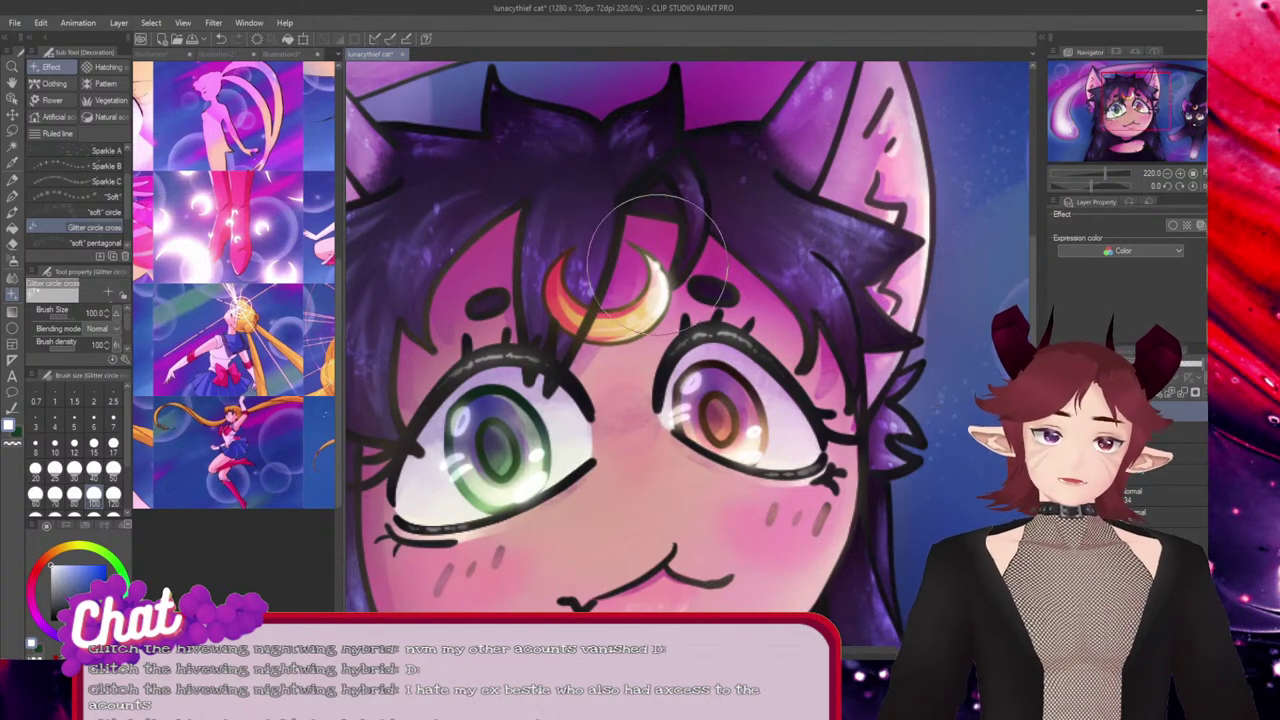
# Try stamping glitter crosses at size 100 around the tip of the girl's forehead crescent, undoing each attempt.
pyautogui.click(655, 288)
pyautogui.hotkey('ctrl', 'z')
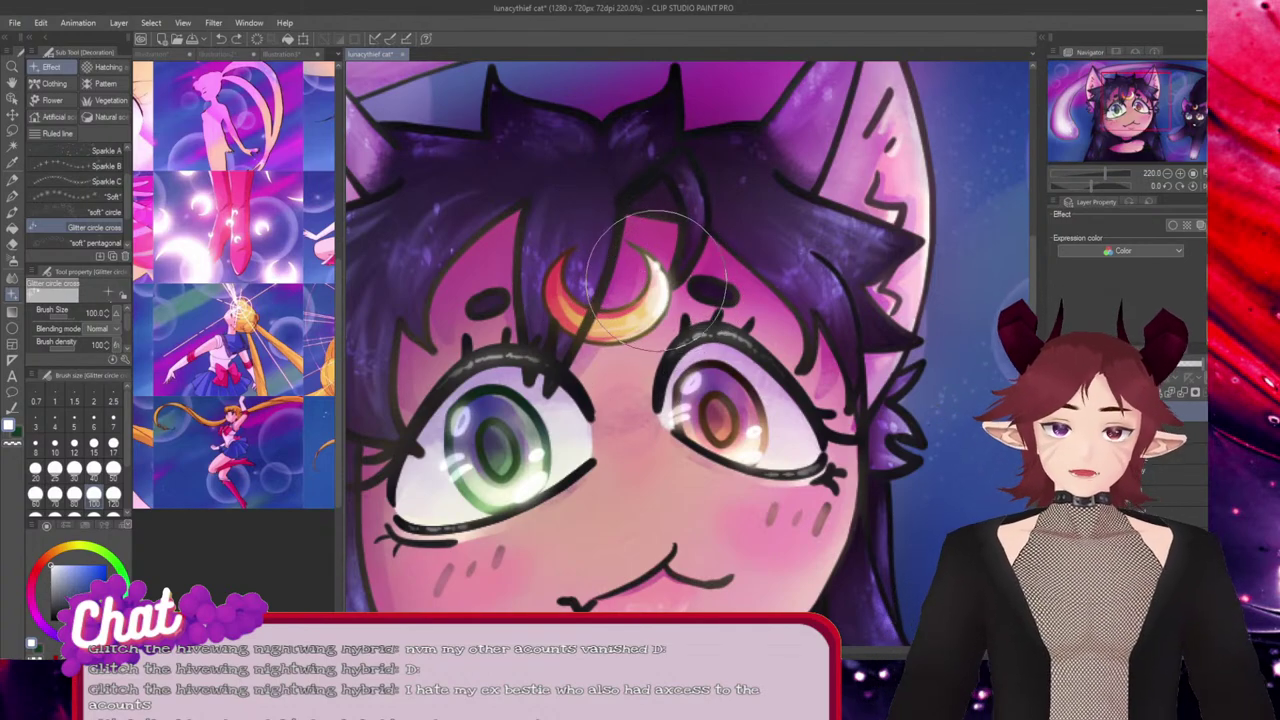
pyautogui.click(655, 290)
pyautogui.hotkey('ctrl', 'z')
pyautogui.click(661, 280)
pyautogui.hotkey('ctrl', 'z')
pyautogui.click(654, 282)
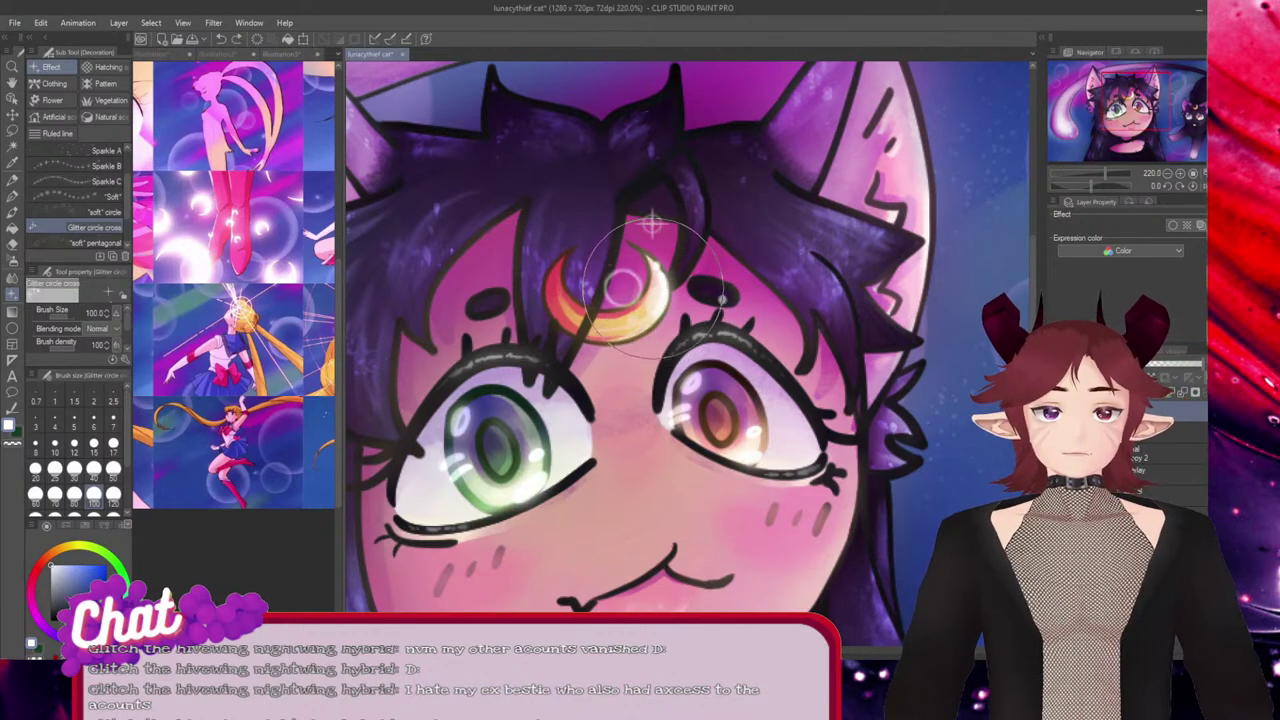
pyautogui.hotkey('ctrl', 'z')
pyautogui.click(660, 308)
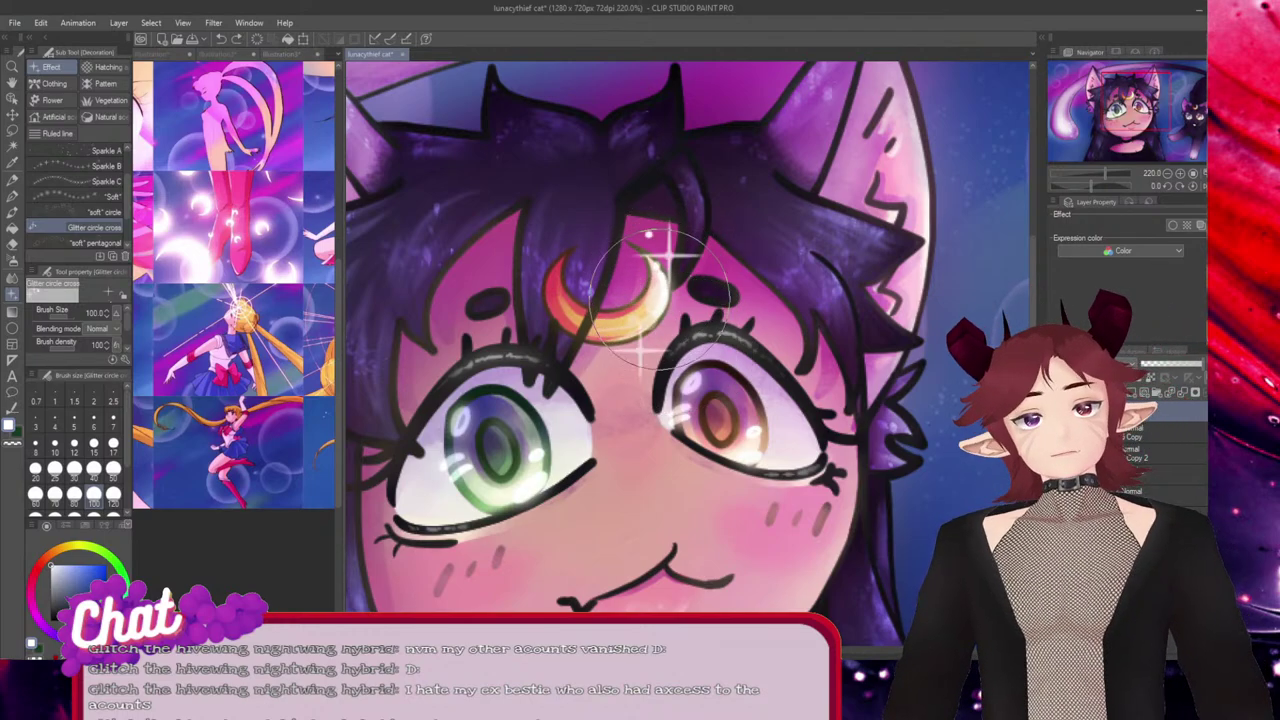
pyautogui.hotkey('ctrl', 'z')
pyautogui.click(664, 317)
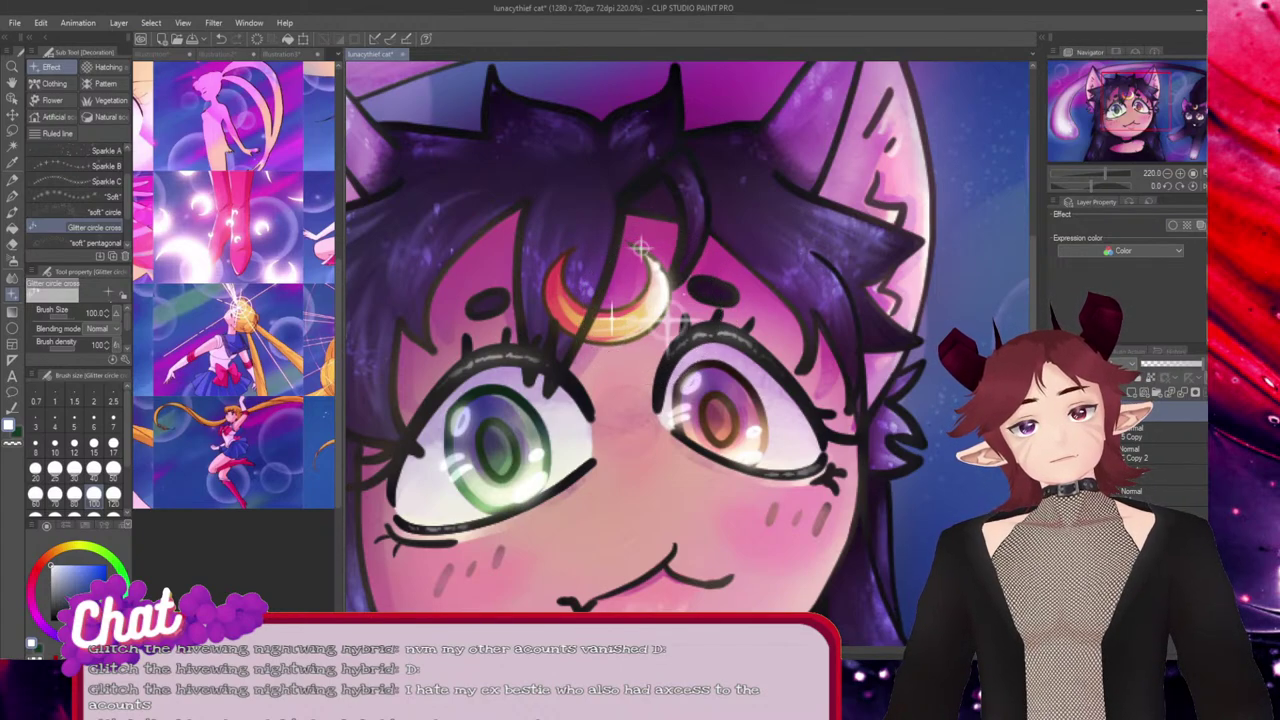
pyautogui.hotkey('ctrl', 'z')
# Stamp a white glitter cross at size 50 and move it onto the bright tip of the girl's forehead crescent.
pyautogui.click(113, 471)
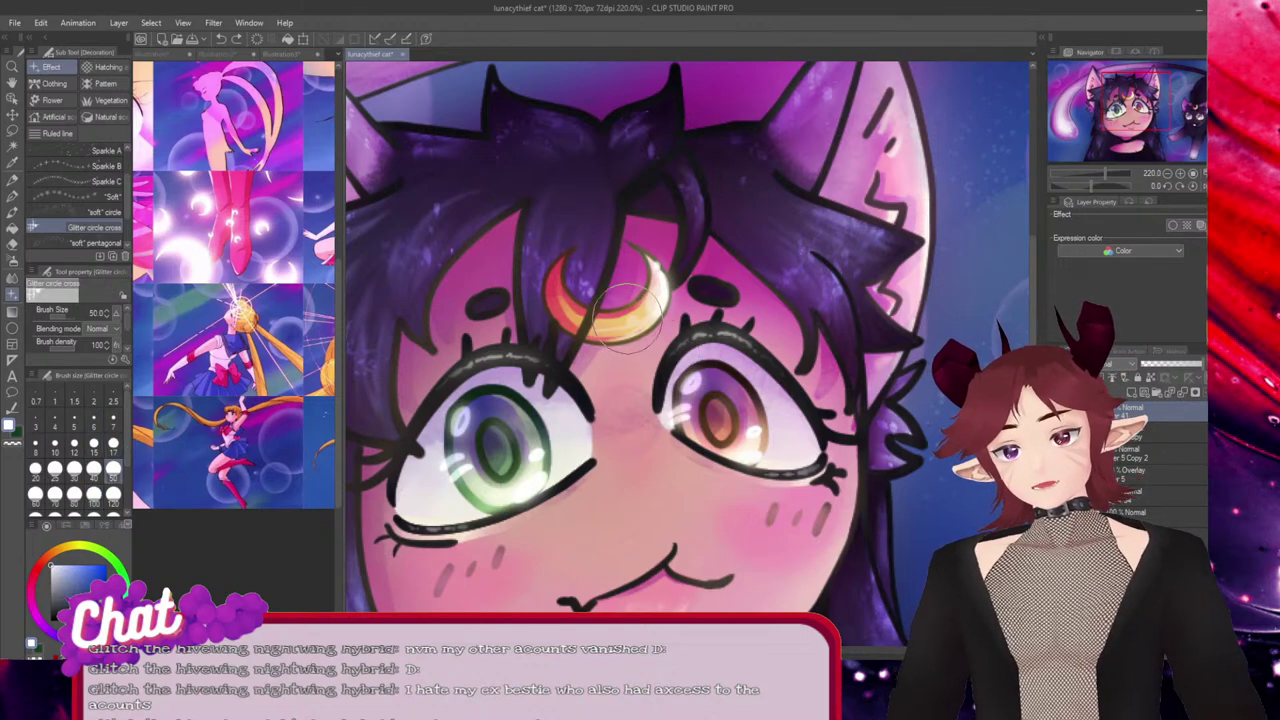
pyautogui.click(656, 282)
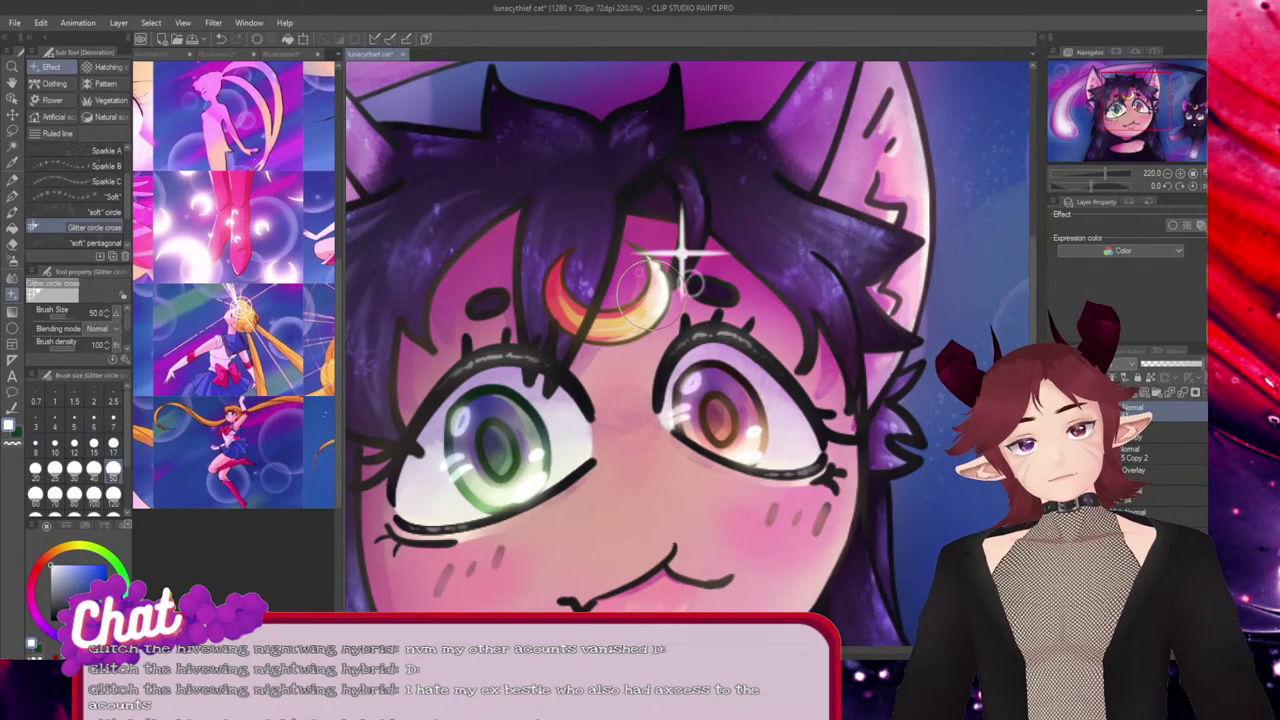
pyautogui.hotkey('ctrl', 't')
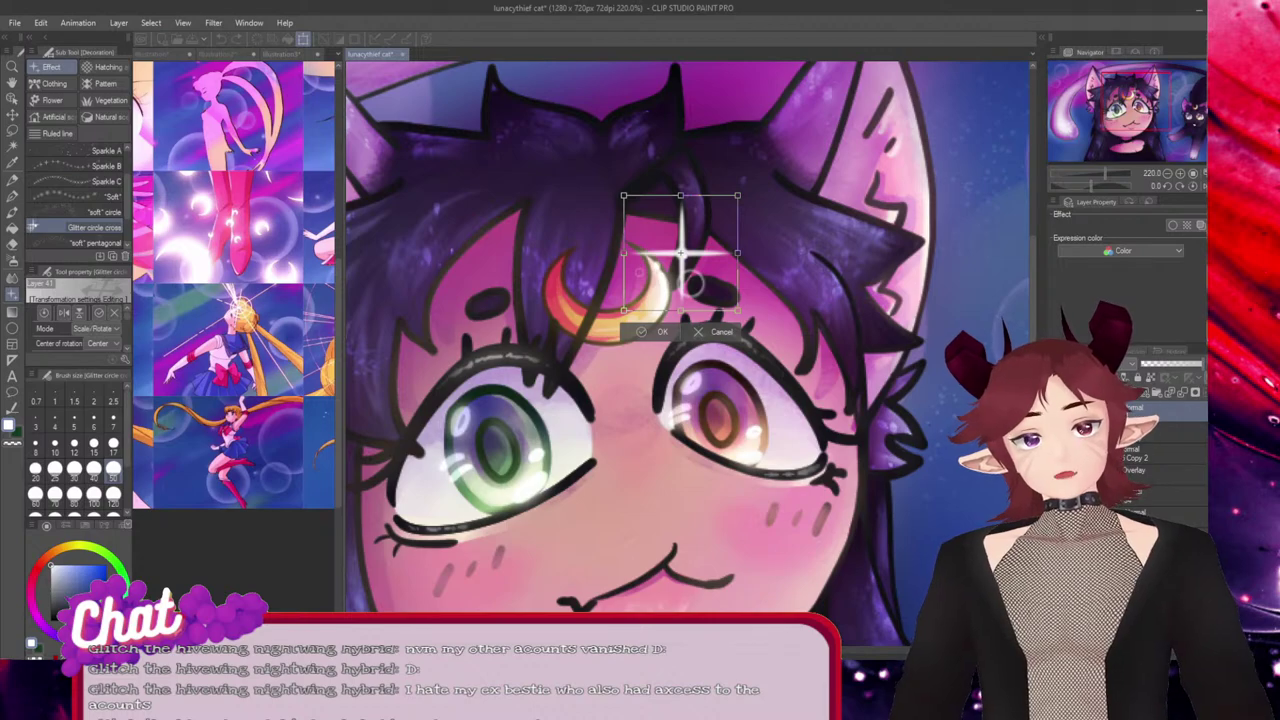
pyautogui.moveTo(680, 253); pyautogui.dragTo(665, 278)
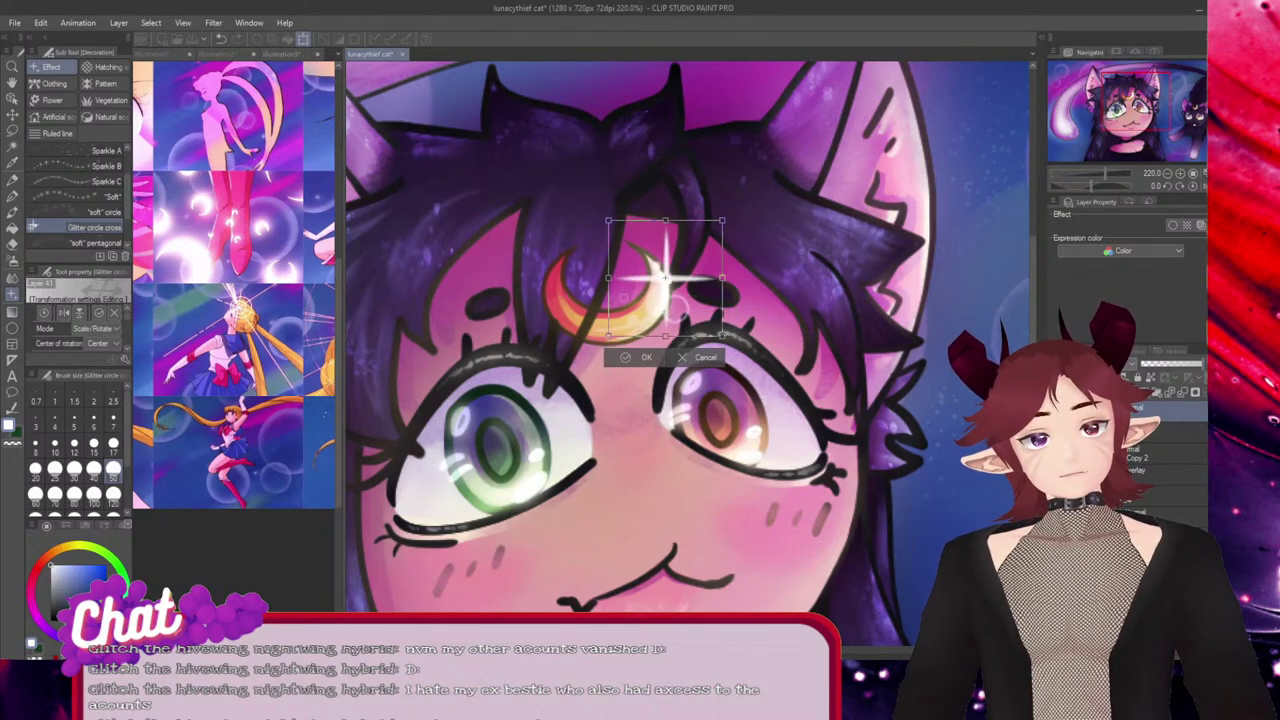
pyautogui.press('Return')
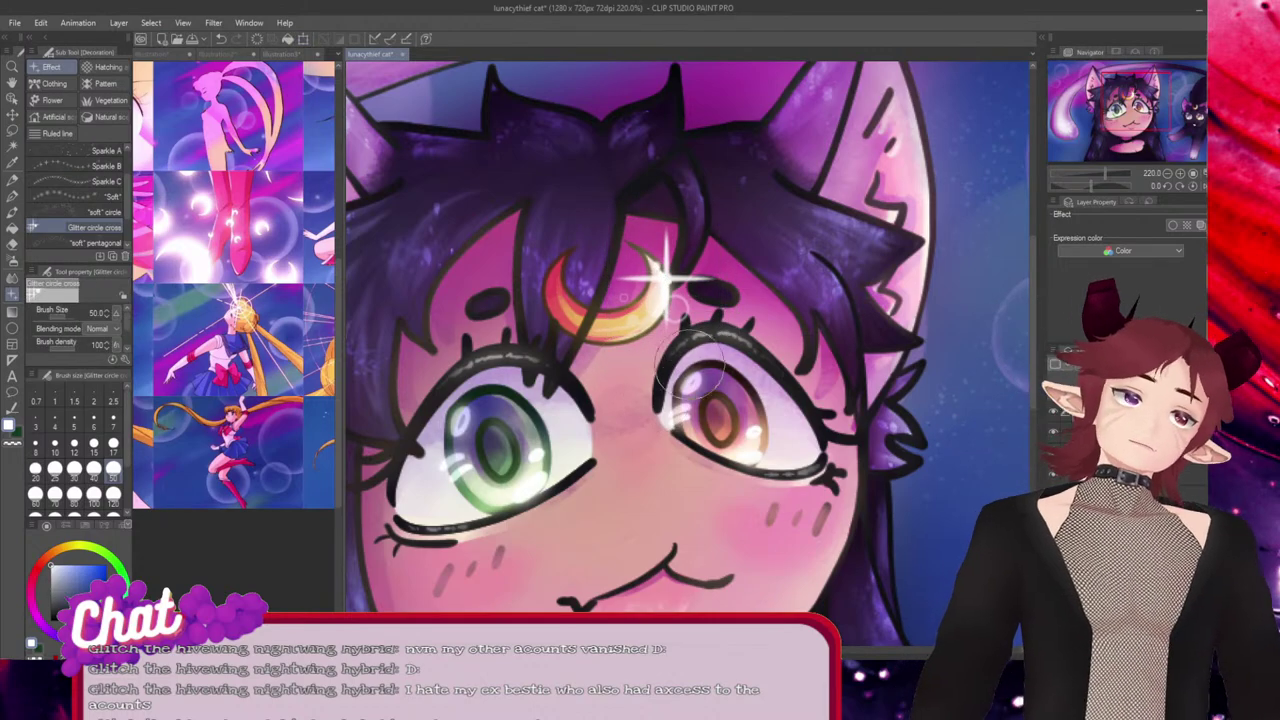
# Place a slightly smaller copy of the crescent sparkle on the black cat's forehead moon.
pyautogui.scroll(-2, 745, 440)
pyautogui.scroll(-4, 745, 440)
pyautogui.scroll(3, 760, 430)
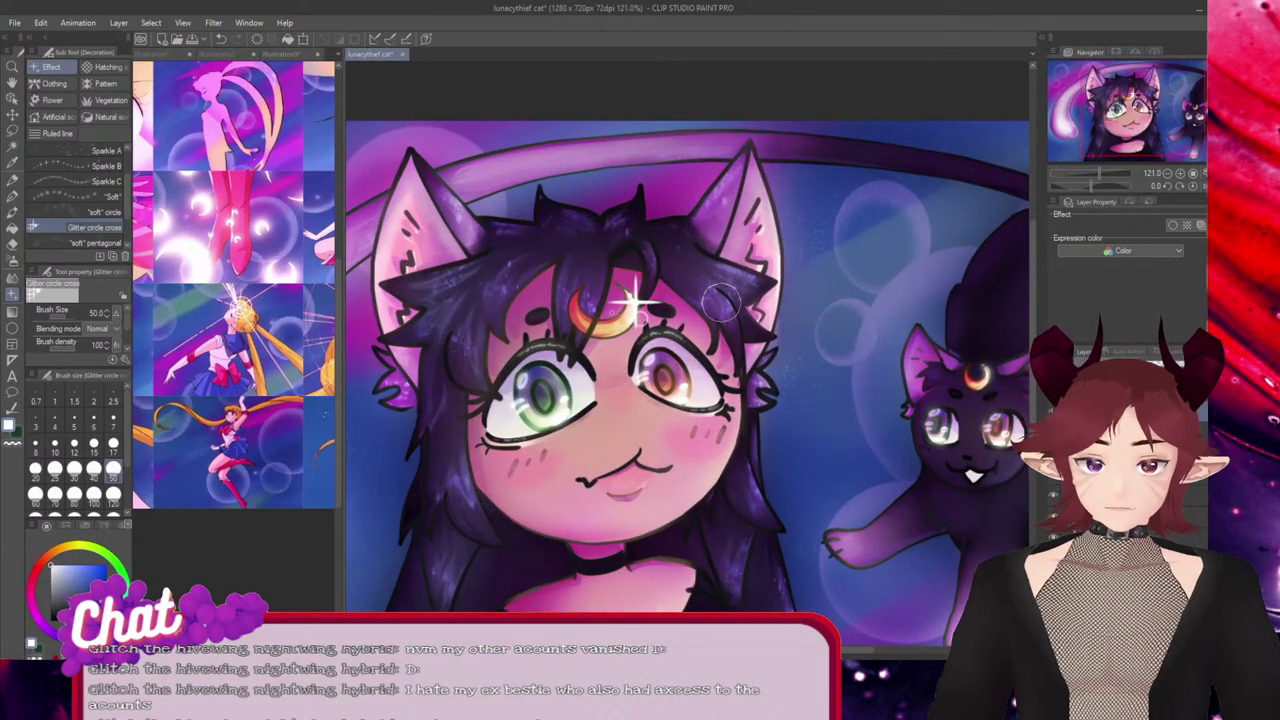
pyautogui.hotkey('ctrl', 't')
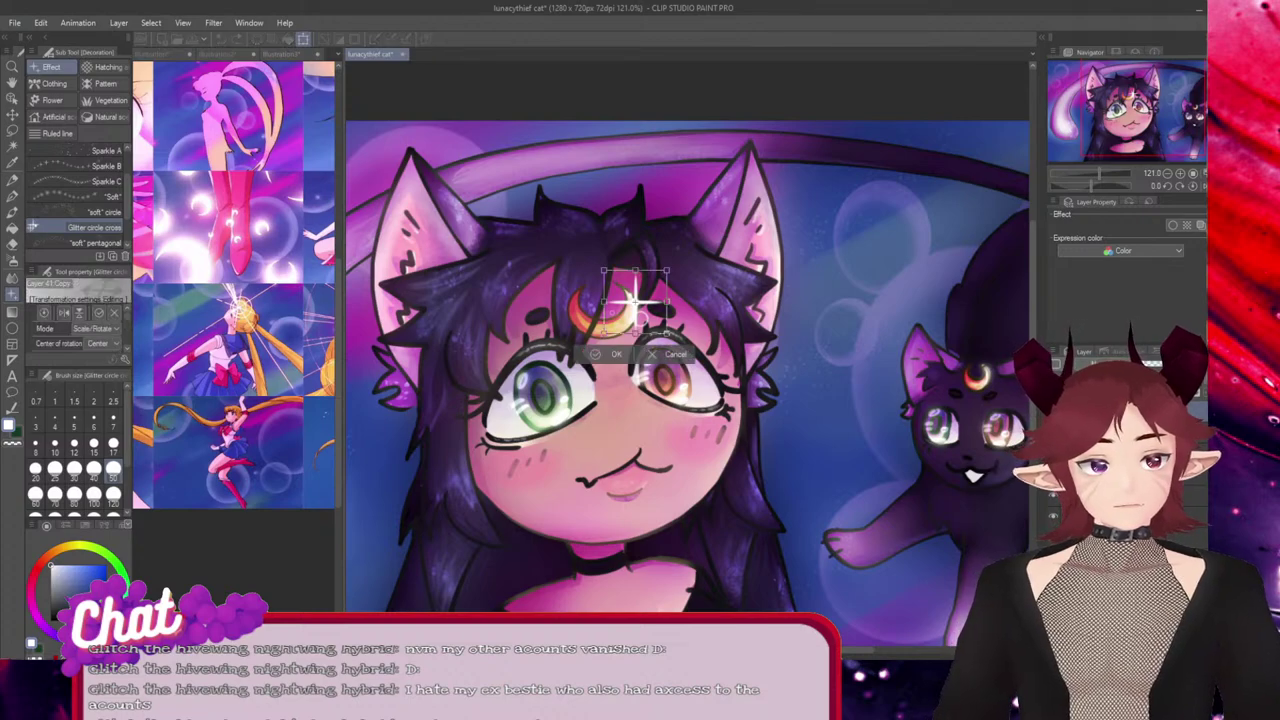
pyautogui.moveTo(635, 298); pyautogui.dragTo(988, 375)
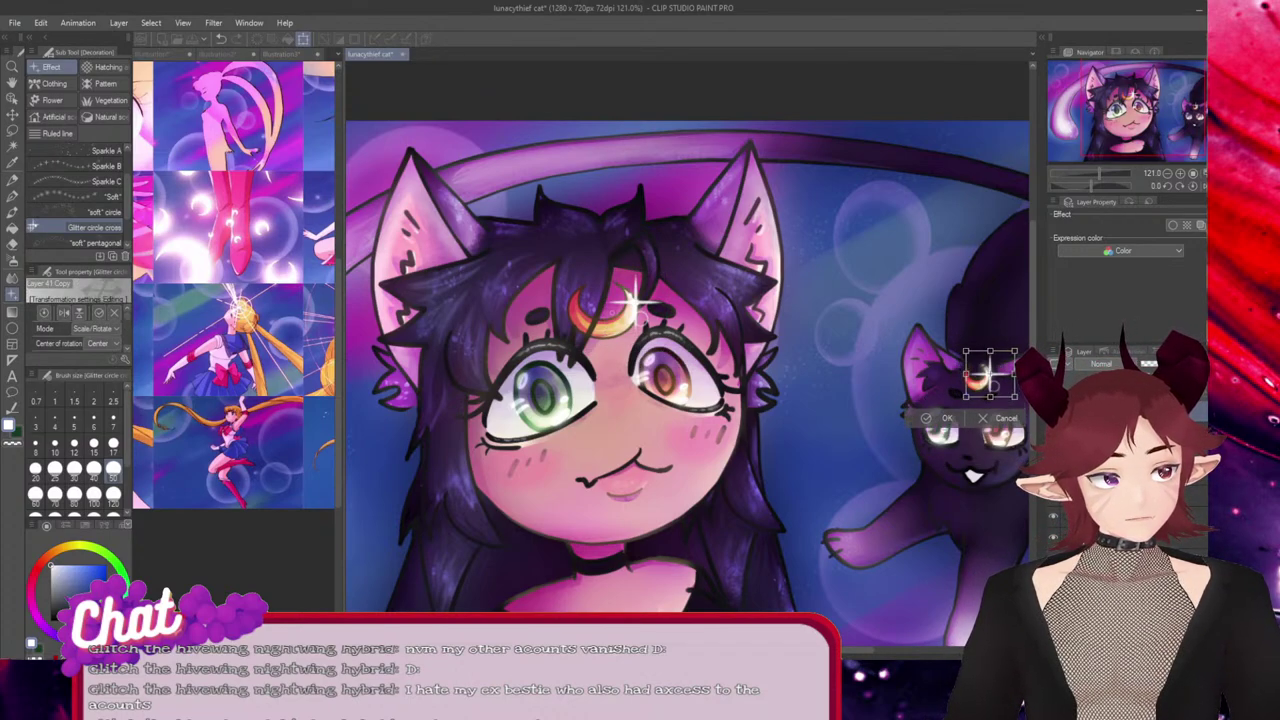
pyautogui.press('Return')
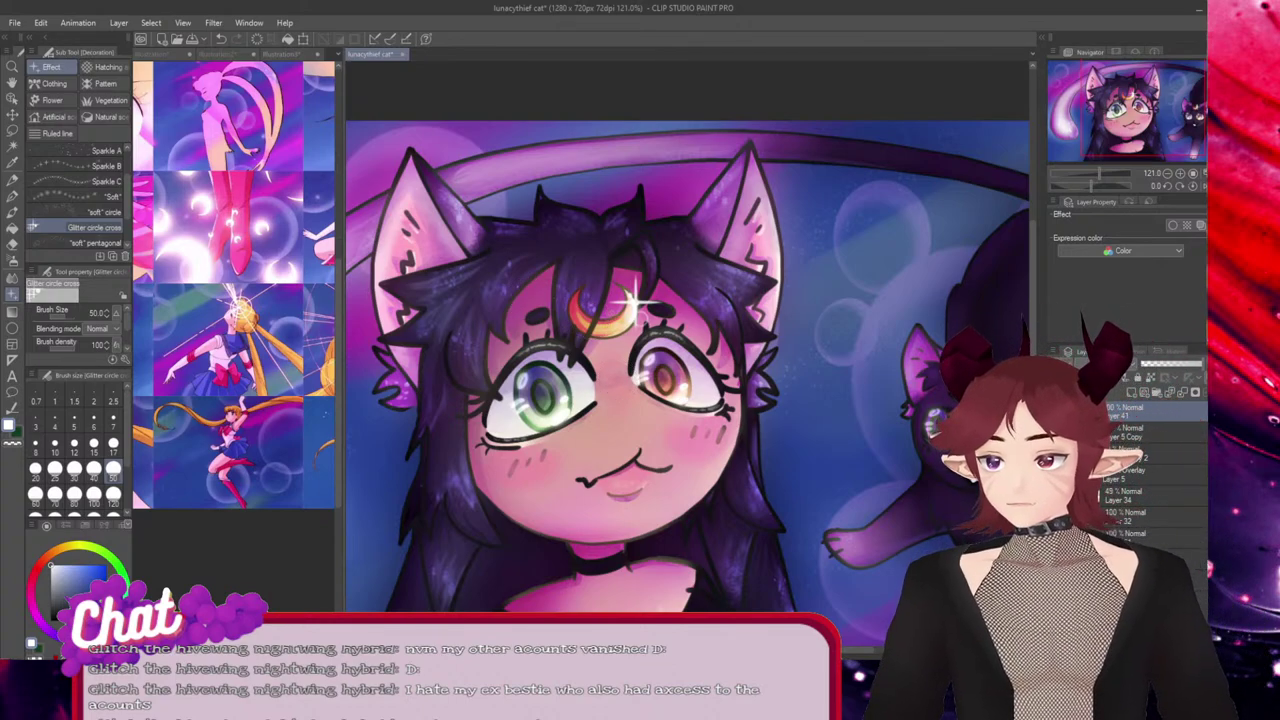
# Try stamping glitter crosses over the girl's eyes with the brush size raised to 120.
pyautogui.press(']')
pyautogui.press(']')
pyautogui.press(']')
pyautogui.press(']')
pyautogui.press(']')
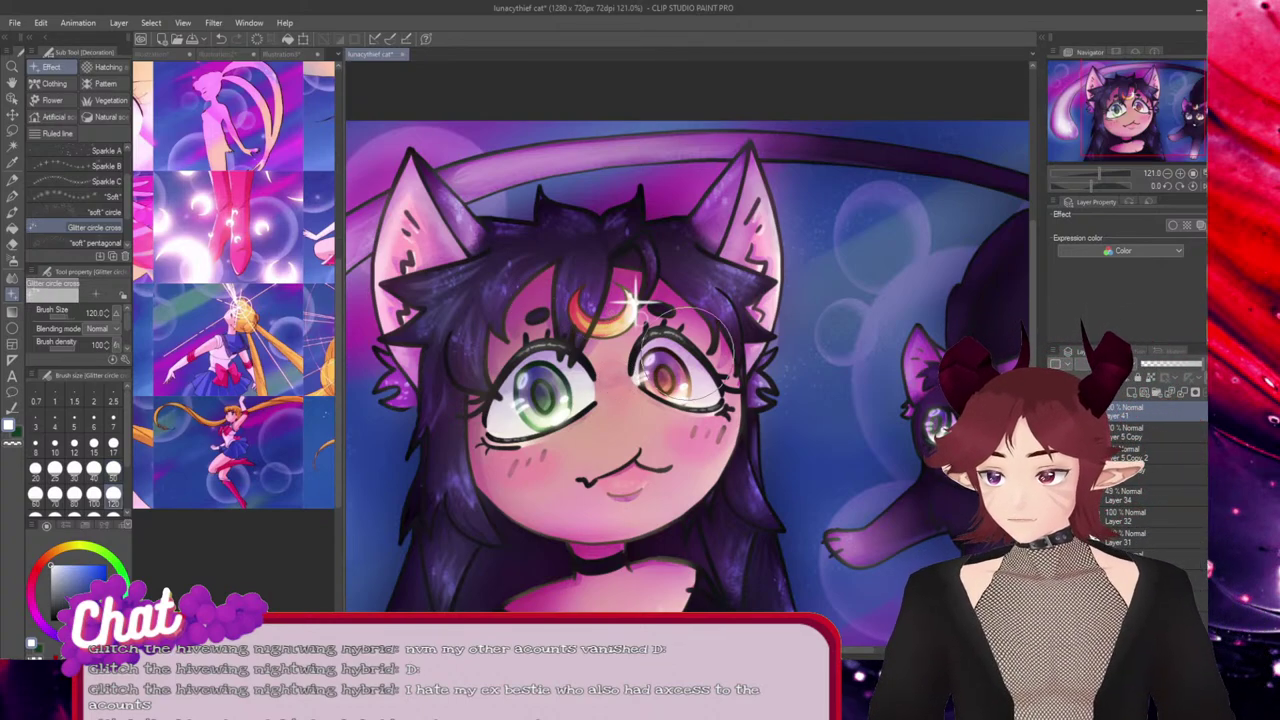
pyautogui.click(515, 385)
pyautogui.hotkey('ctrl', 'z')
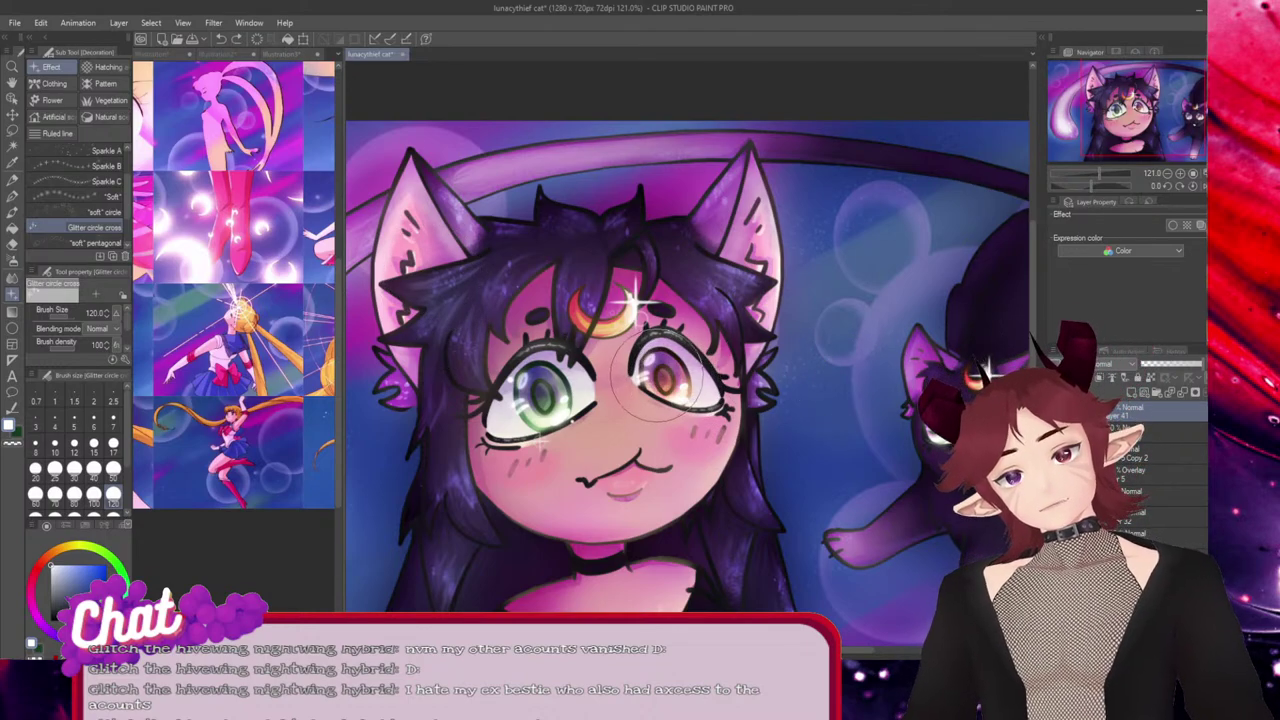
pyautogui.click(659, 378)
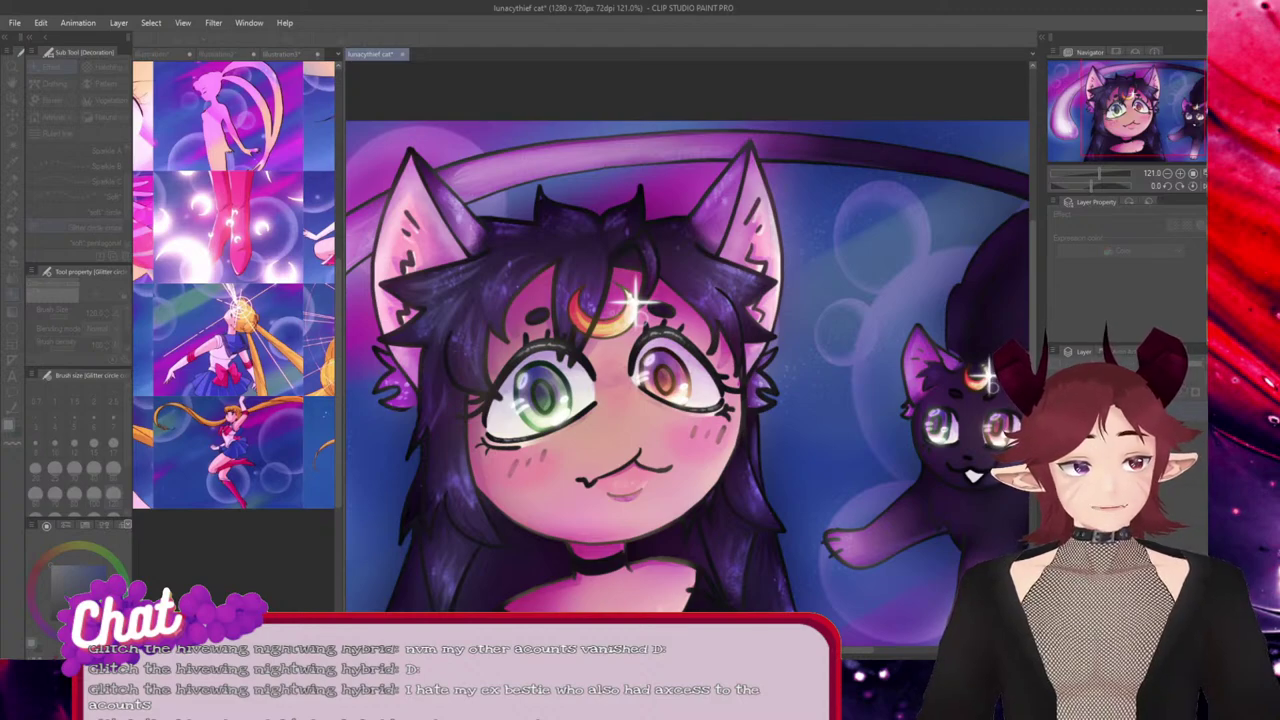
# Examine the forehead sparkles on the girl and cat up close and across the whole painting.
pyautogui.scroll(-4, 864, 278)
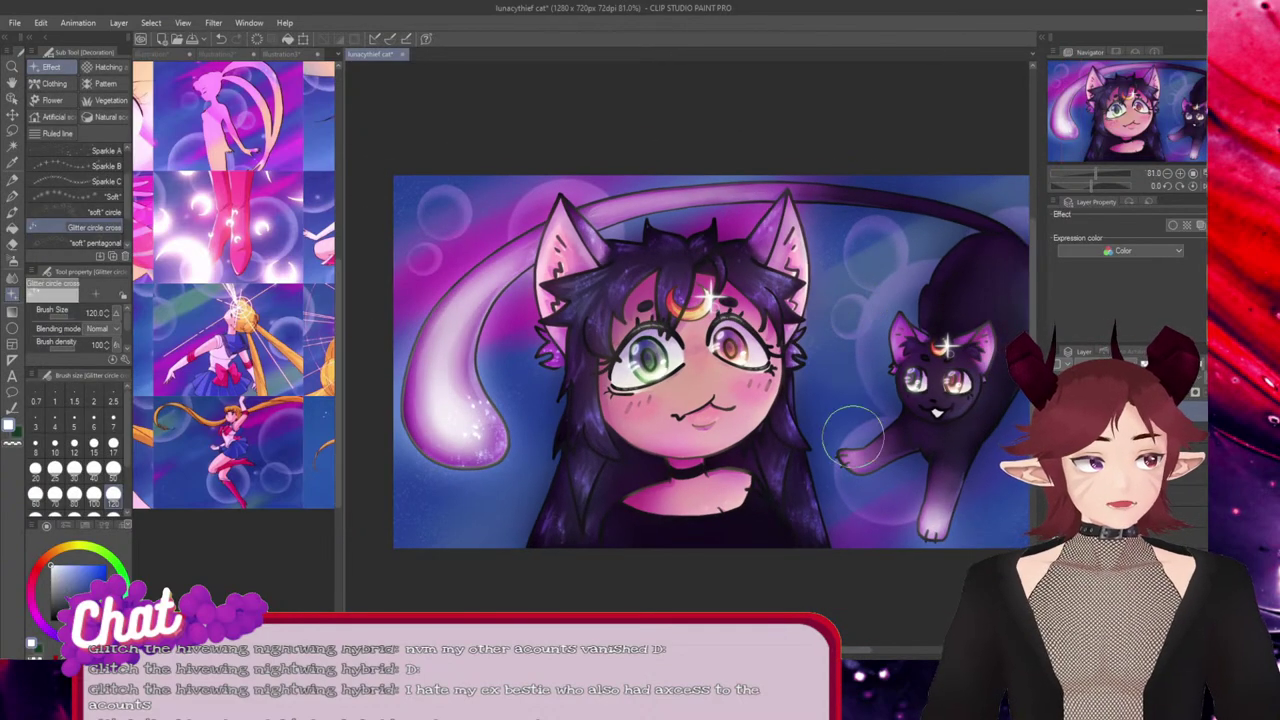
pyautogui.hscroll(3, 687, 361)
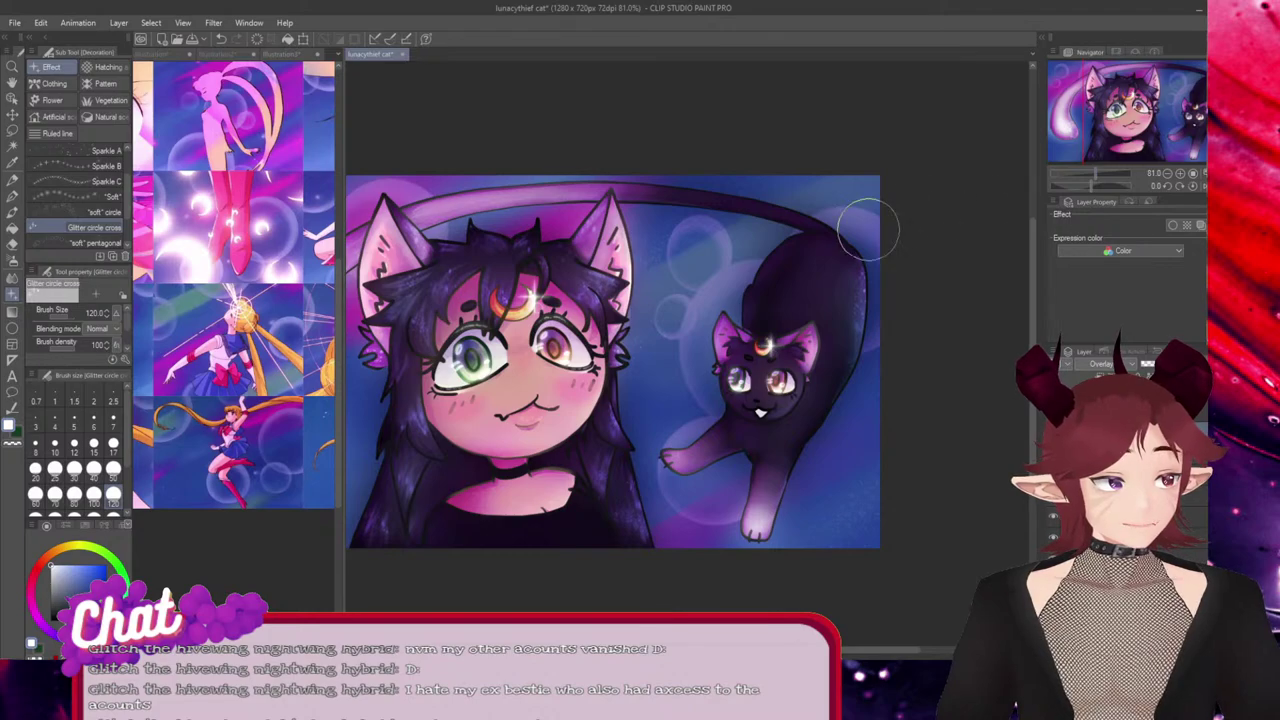
pyautogui.scroll(2, 948, 348)
pyautogui.scroll(4, 948, 348)
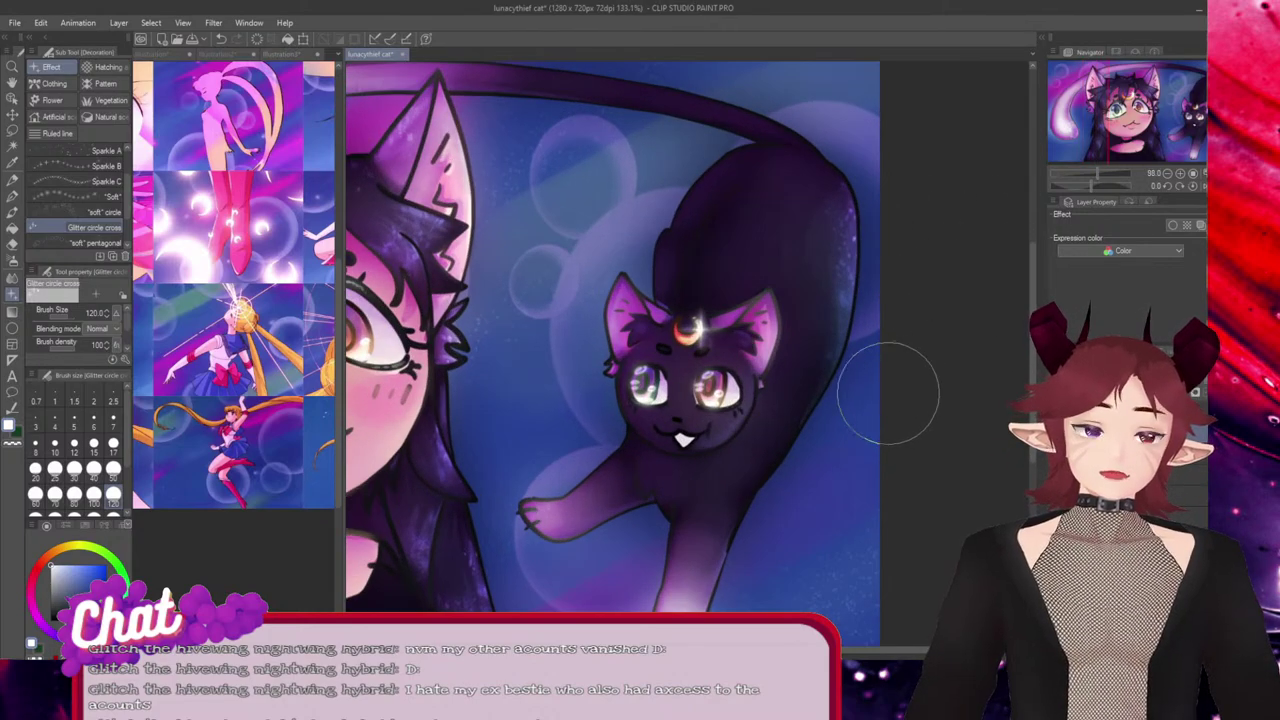
pyautogui.scroll(-5, 829, 371)
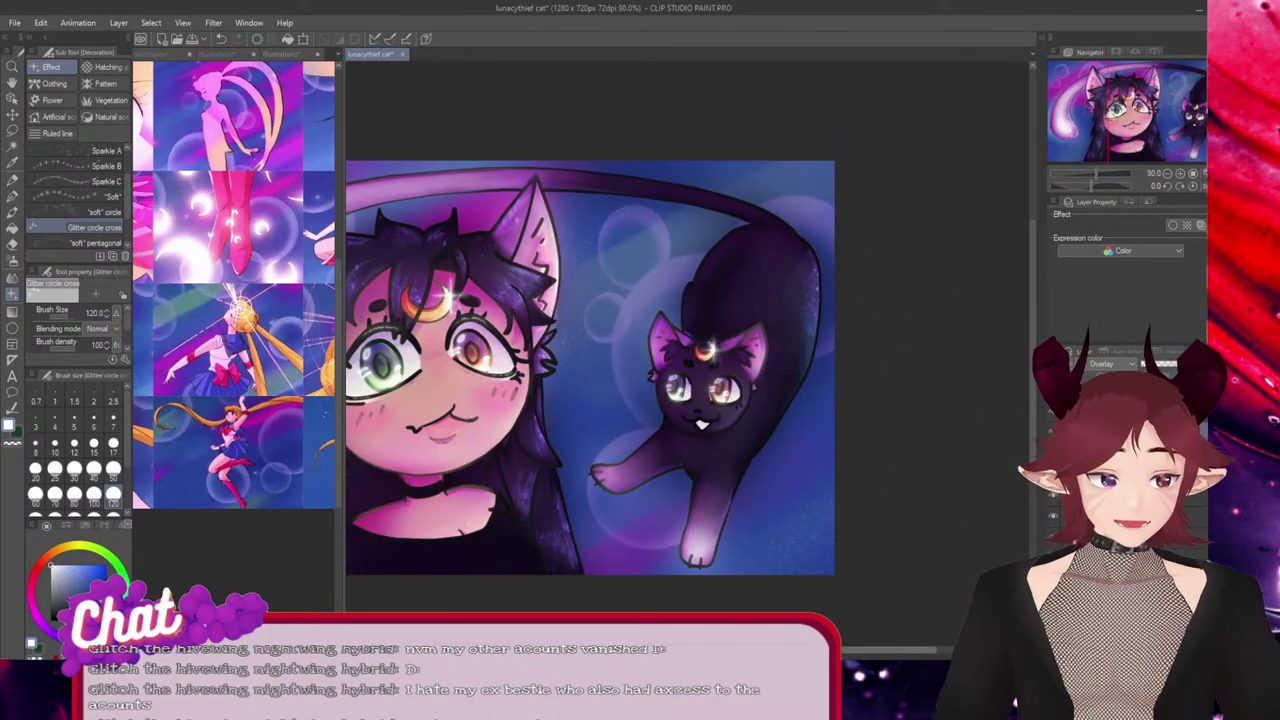
pyautogui.hscroll(-3, 877, 630)
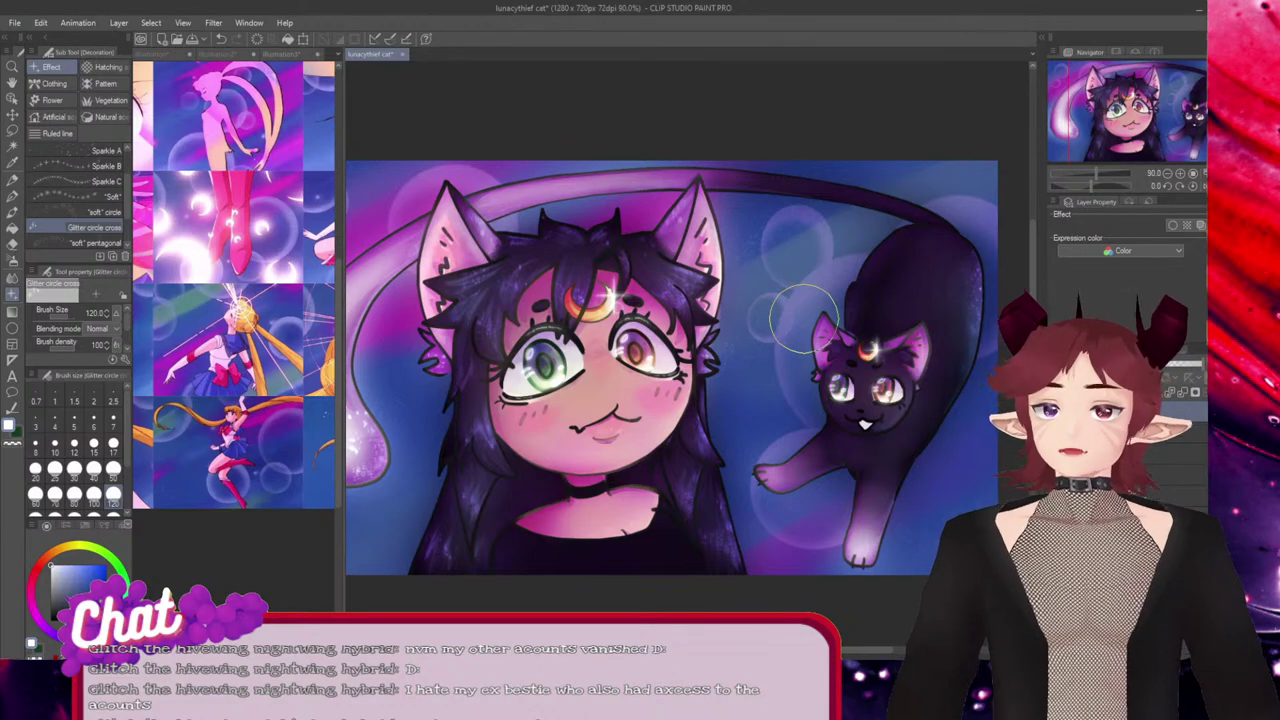
pyautogui.scroll(-1, 776, 235)
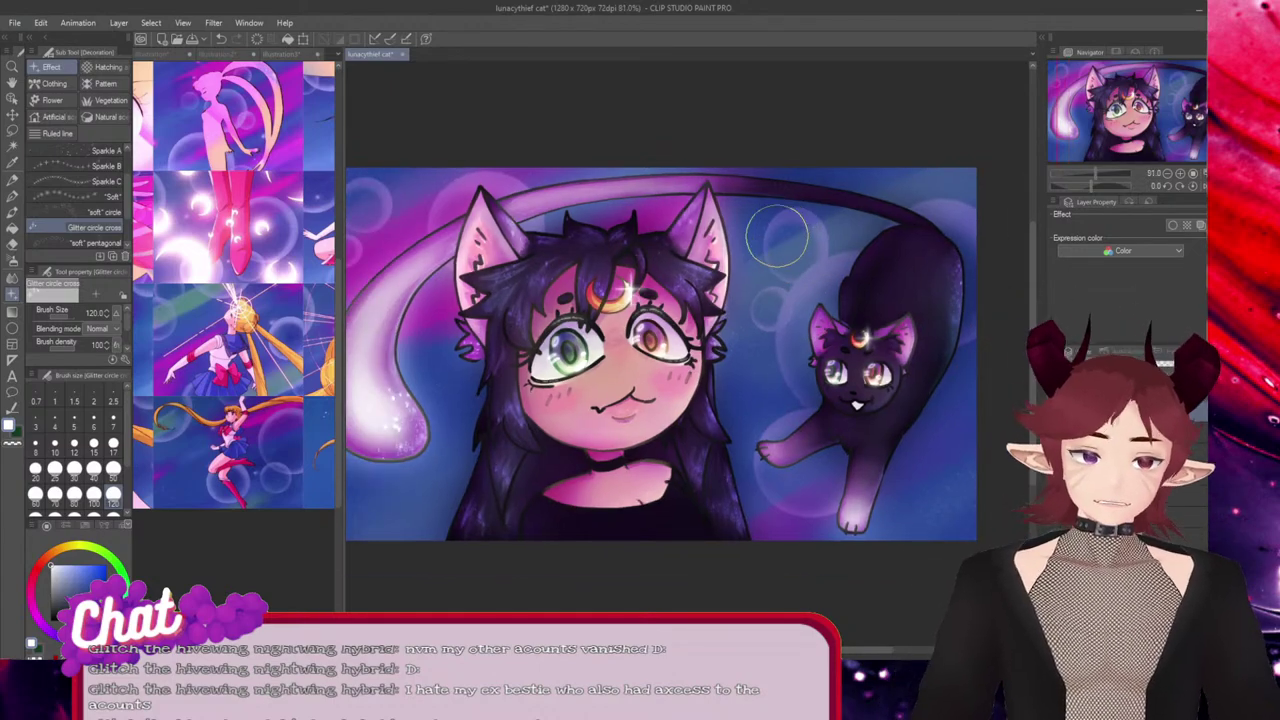
pyautogui.scroll(-1, 776, 235)
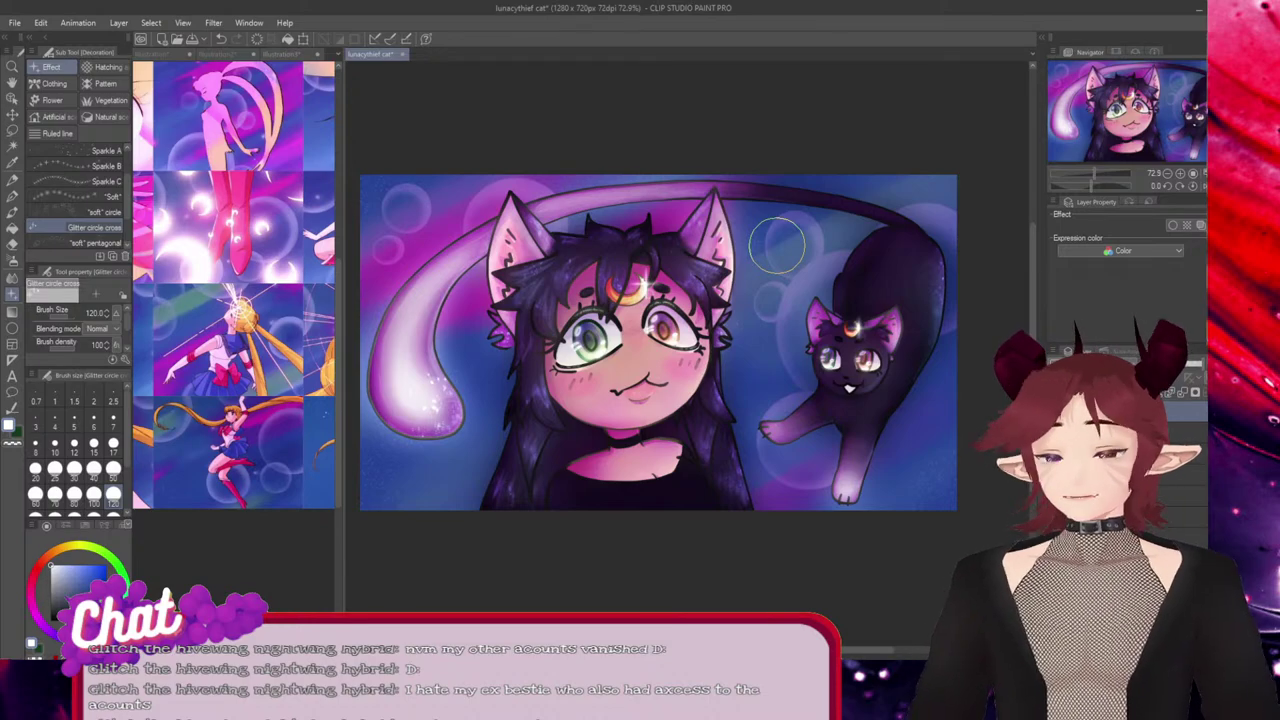
pyautogui.scroll(2, 520, 385)
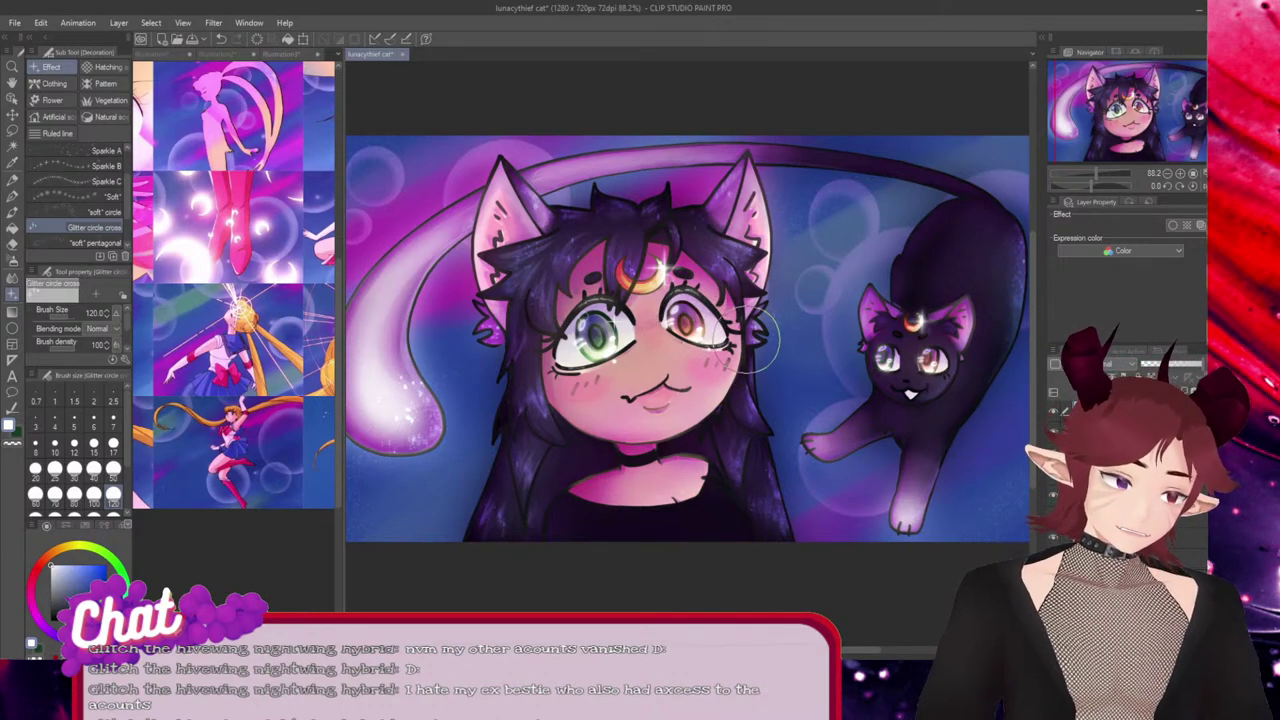
# Stamp white glitter crosses at size 70 over the girl's orange and green eyes, undoing the misplaced tries.
pyautogui.scroll(4, 725, 310)
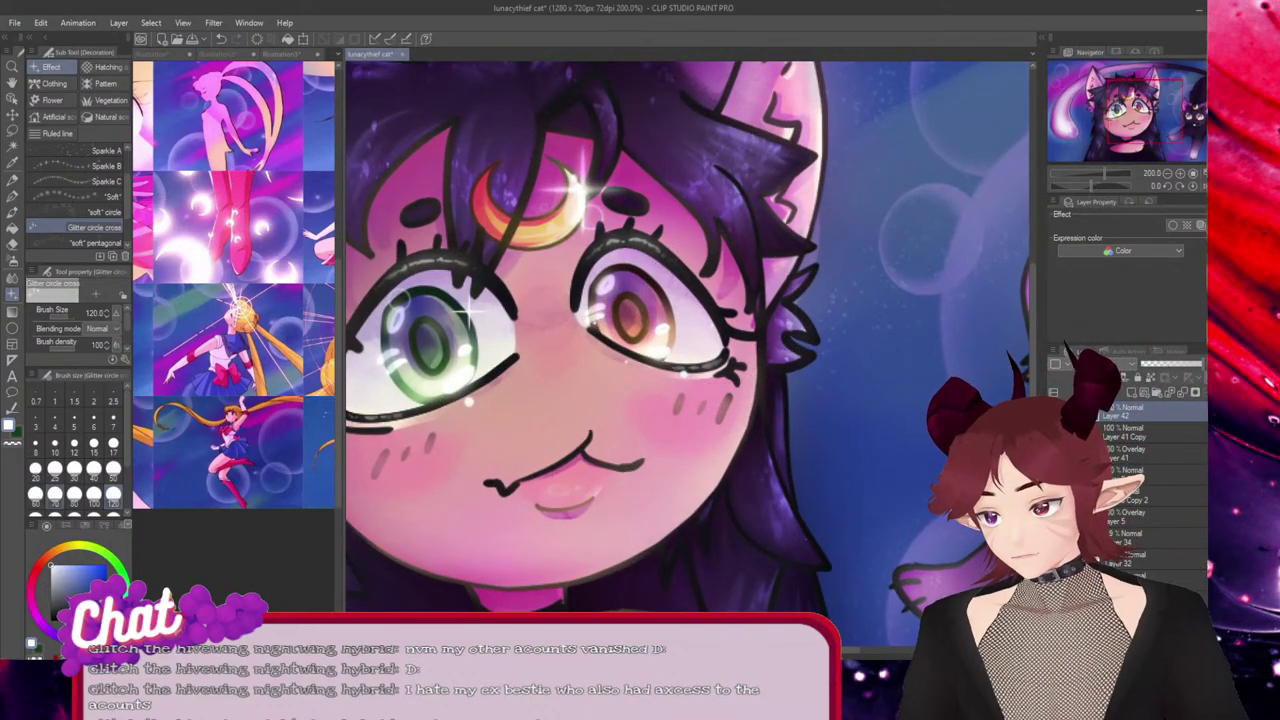
pyautogui.click(55, 496)
pyautogui.hotkey('ctrl', 'z')
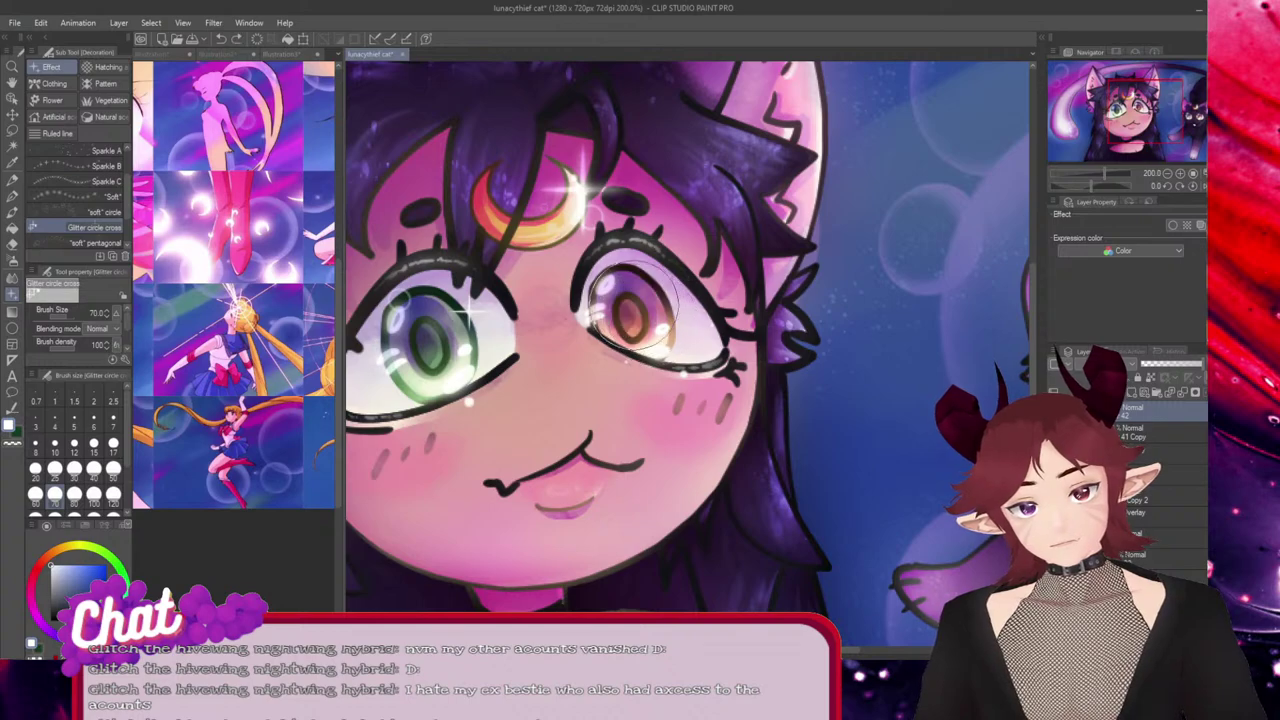
pyautogui.click(622, 311)
pyautogui.hotkey('ctrl', 'z')
pyautogui.click(606, 309)
pyautogui.hotkey('ctrl', 'z')
pyautogui.click(650, 325)
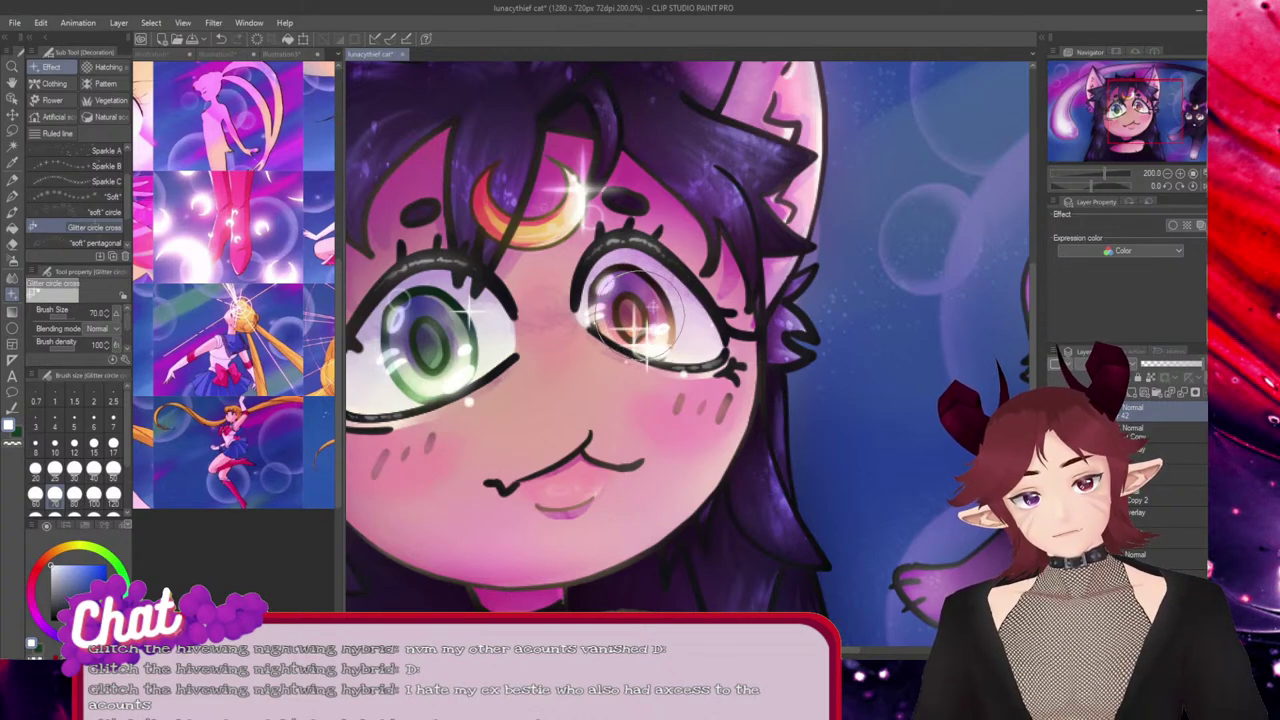
pyautogui.hotkey('ctrl', 'z')
pyautogui.click(633, 306)
pyautogui.moveTo(648, 312); pyautogui.dragTo(636, 310)
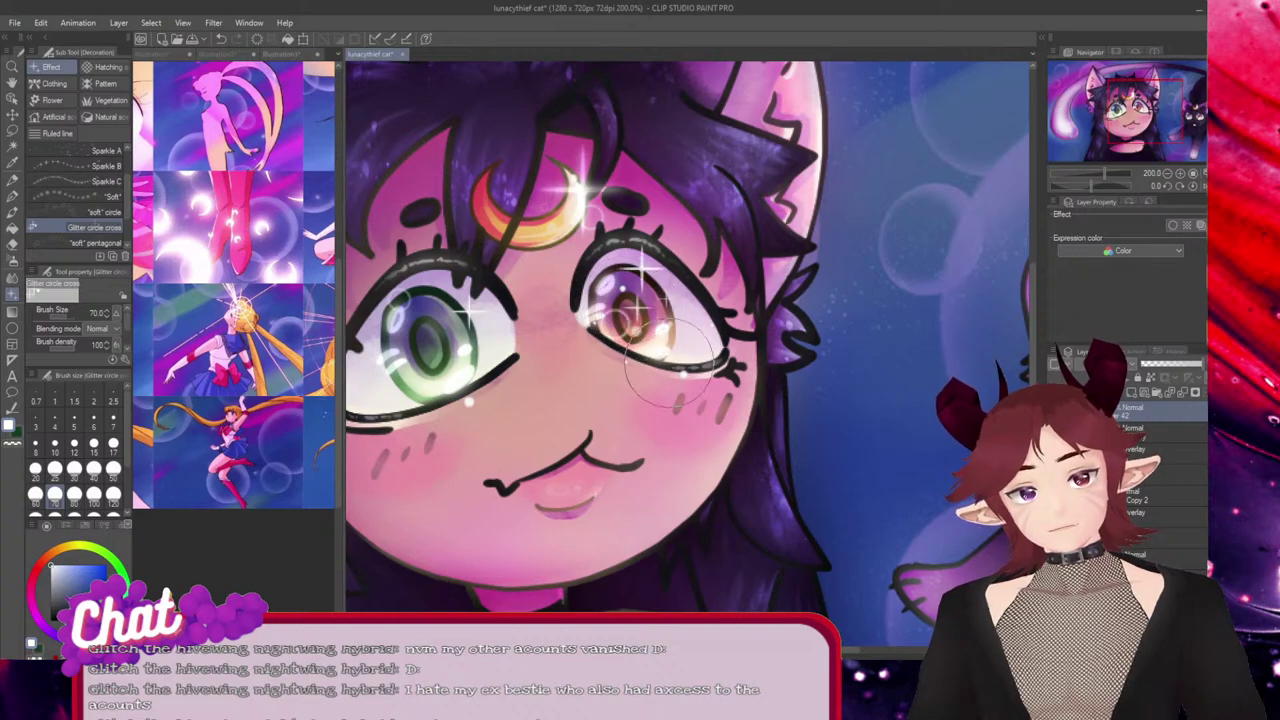
pyautogui.moveTo(424, 340); pyautogui.dragTo(420, 362)
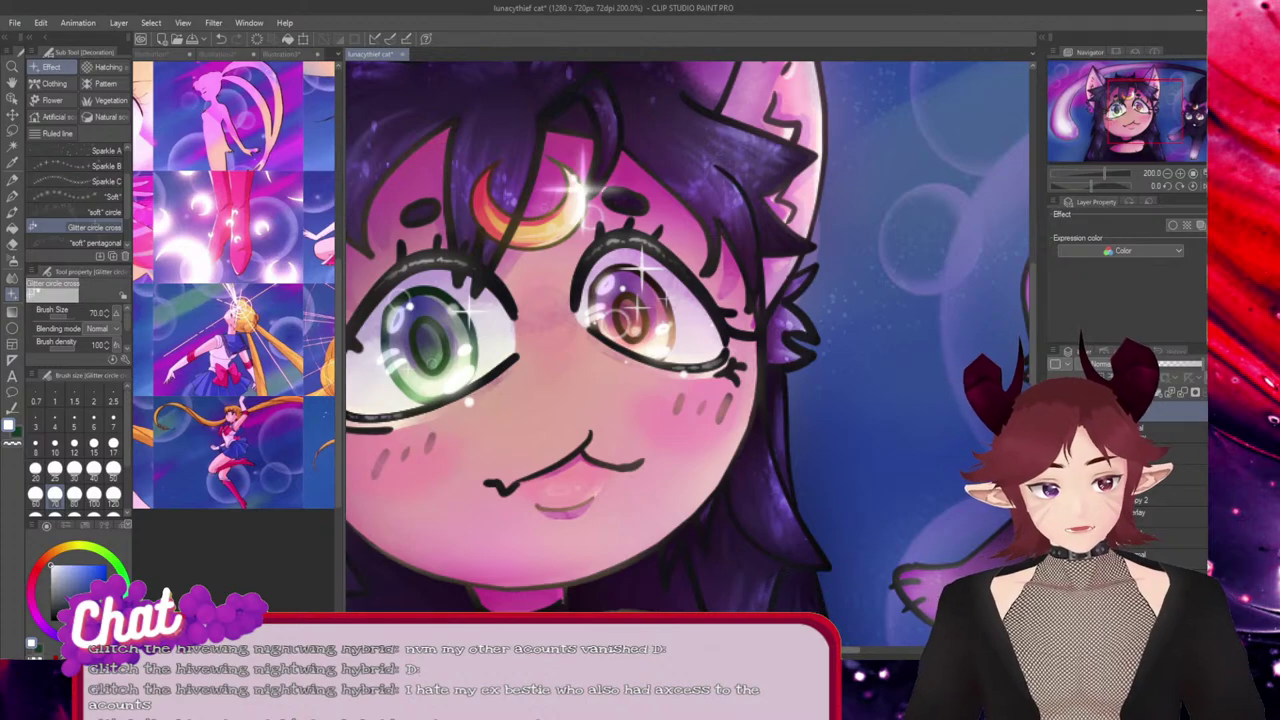
# Stamp white glitter crosses over the black cat's orange eye with the brush size reduced to 50.
pyautogui.moveTo(815, 650); pyautogui.dragTo(896, 650)
pyautogui.click(729, 400)
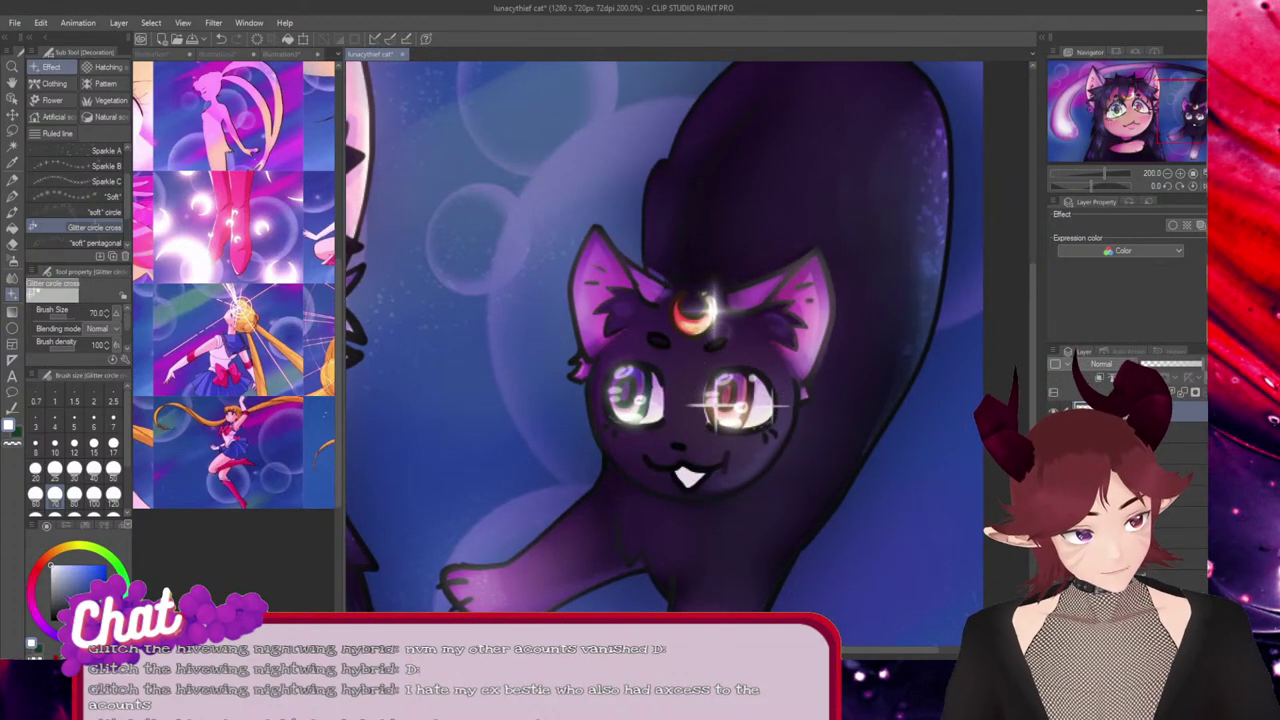
pyautogui.hotkey('ctrl', 'z')
pyautogui.click(113, 470)
pyautogui.moveTo(738, 398); pyautogui.dragTo(740, 405)
pyautogui.hotkey('ctrl', 'z')
pyautogui.click(740, 404)
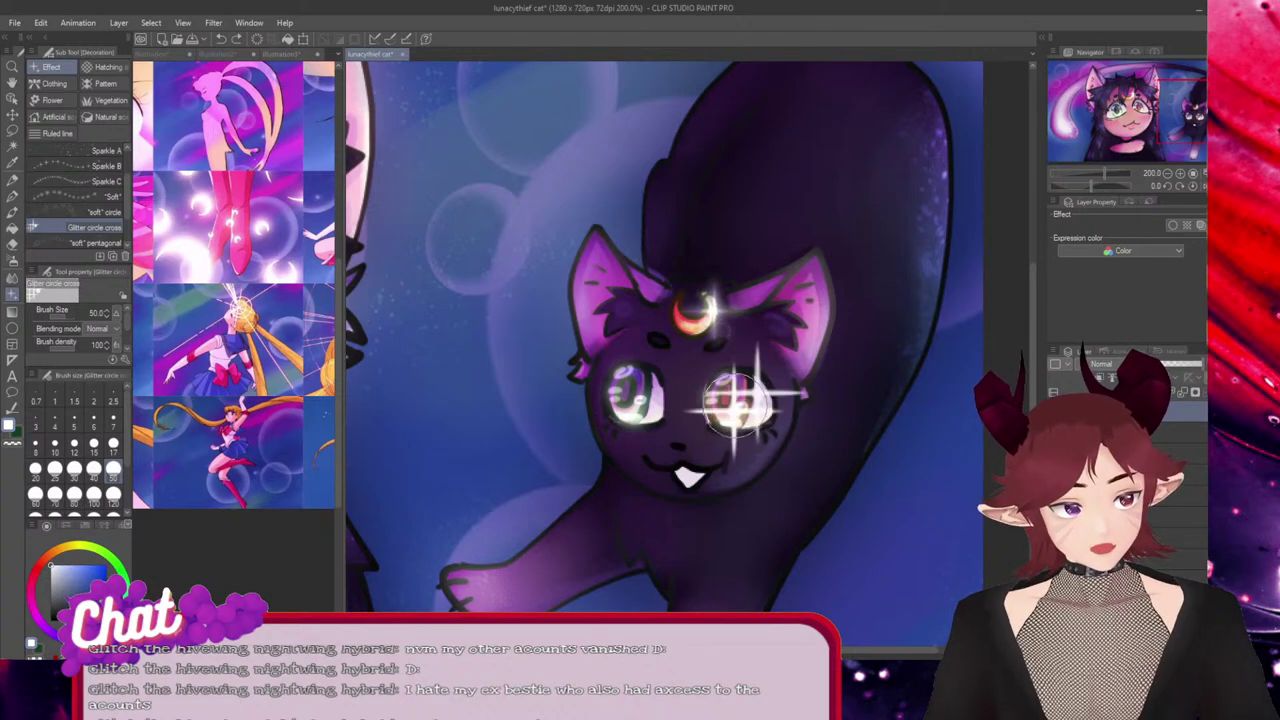
# Try restamping the size 50 glitter cross over the black cat's orange eye and undo the stamps.
pyautogui.hotkey('ctrl', 'z')
pyautogui.click(734, 408)
pyautogui.hotkey('ctrl', 'z')
pyautogui.click(732, 406)
pyautogui.hotkey('ctrl', 'z')
pyautogui.hotkey('ctrl', 'z')
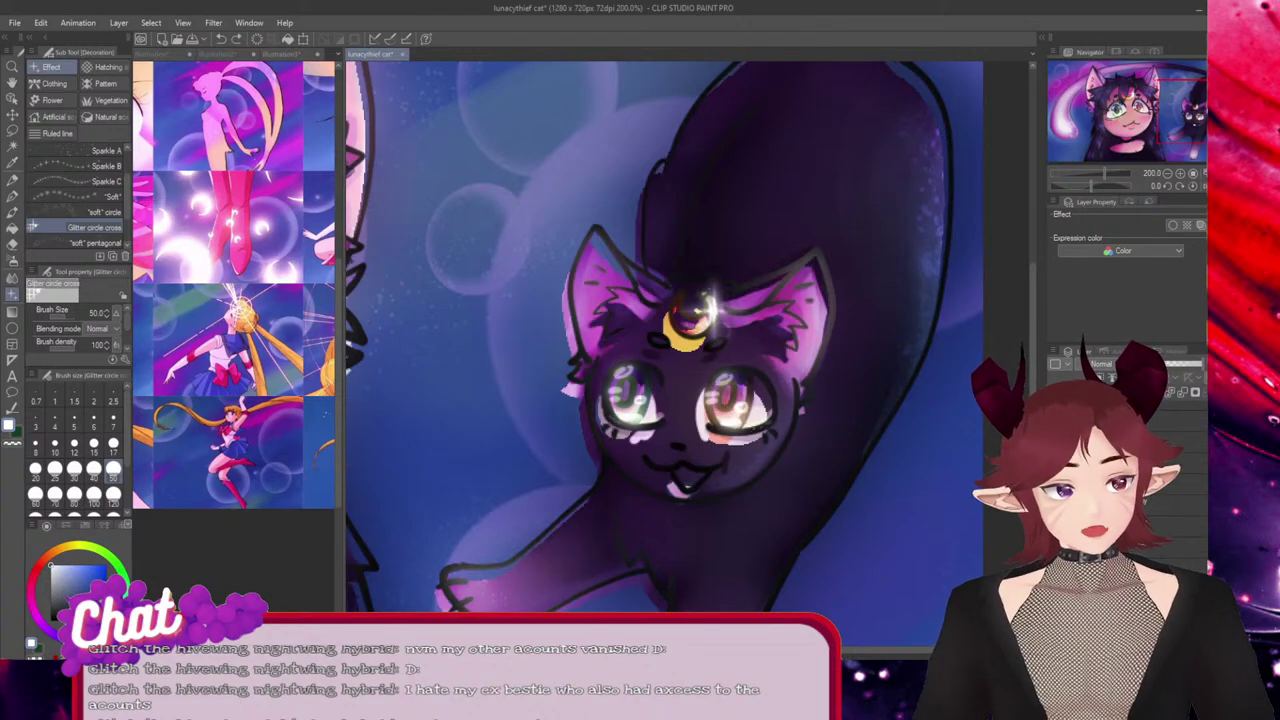
pyautogui.hotkey('ctrl', 'y')
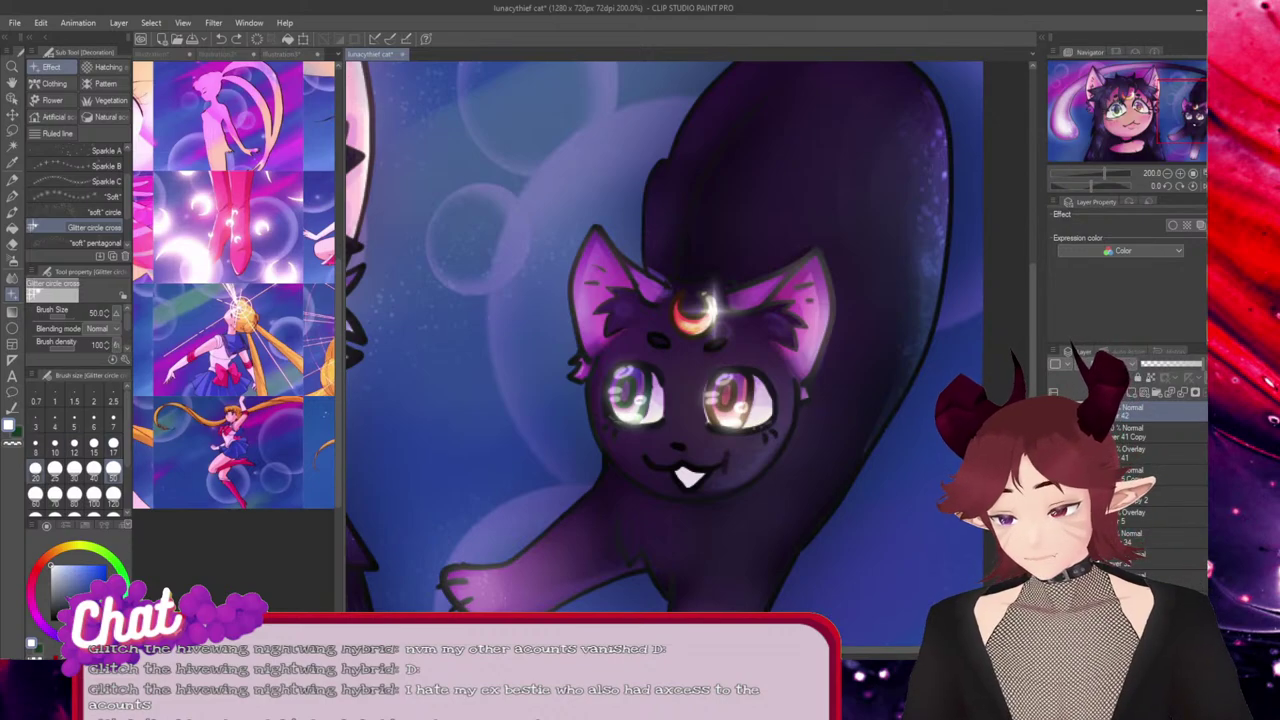
# Stamp a smaller white glitter cross over the black cat's orange eye with the brush size reduced to 25.
pyautogui.click(54, 467)
pyautogui.click(742, 389)
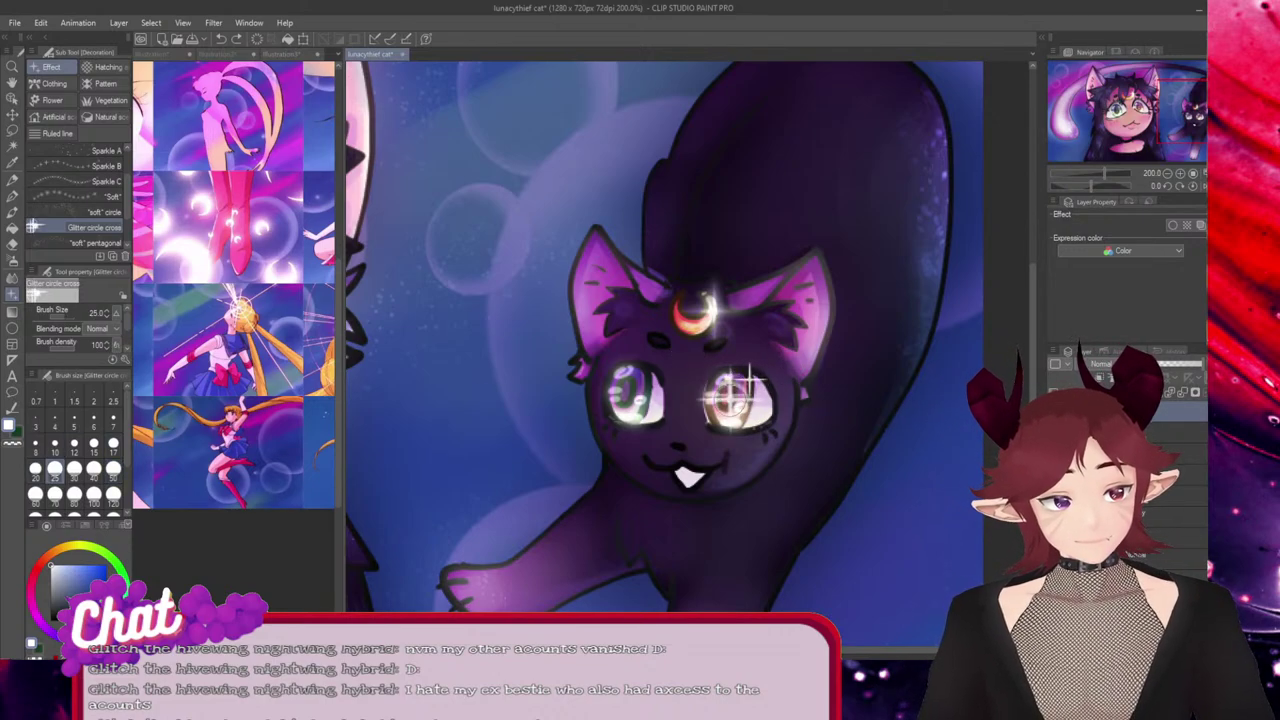
pyautogui.hotkey('ctrl', 'z')
pyautogui.click(727, 403)
pyautogui.hotkey('ctrl', 'z')
pyautogui.click(730, 401)
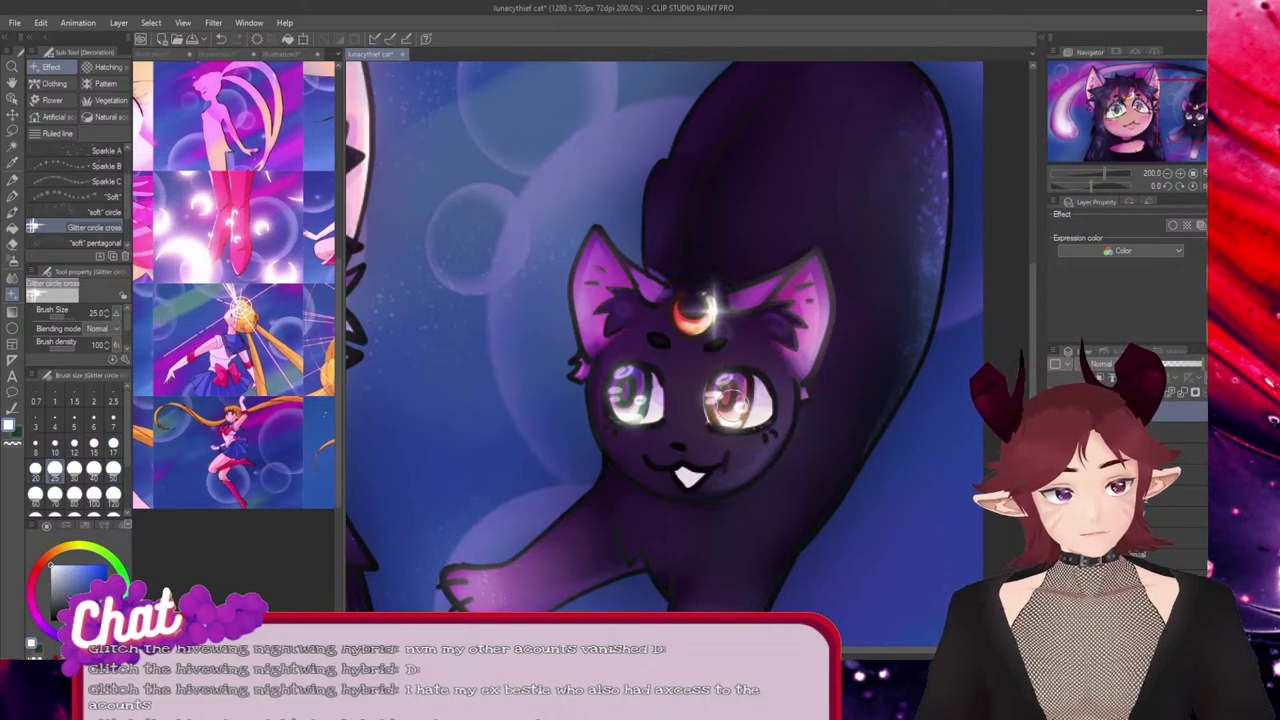
# Stamp white glitter crosses at size 25 over the black cat's green eye, undoing the misplaced tries.
pyautogui.click(612, 388)
pyautogui.click(628, 400)
pyautogui.hotkey('ctrl', 'z')
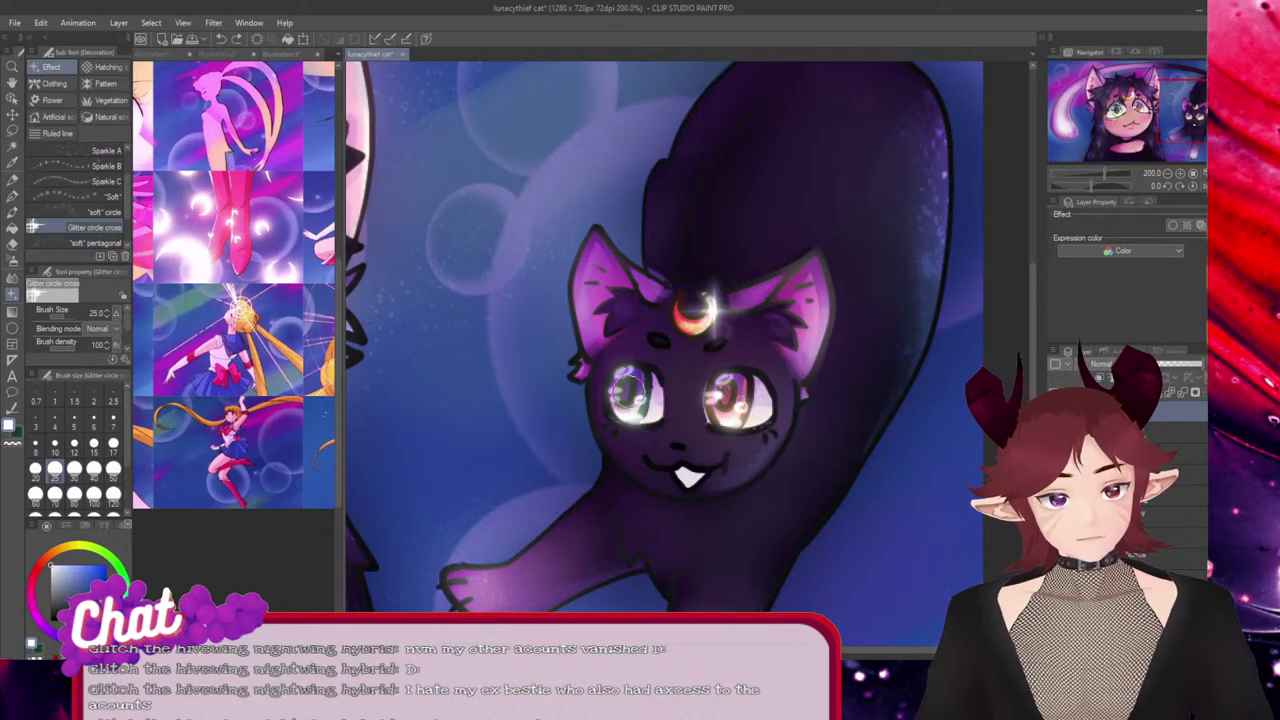
pyautogui.click(625, 382)
pyautogui.hotkey('ctrl', 'z')
pyautogui.click(630, 390)
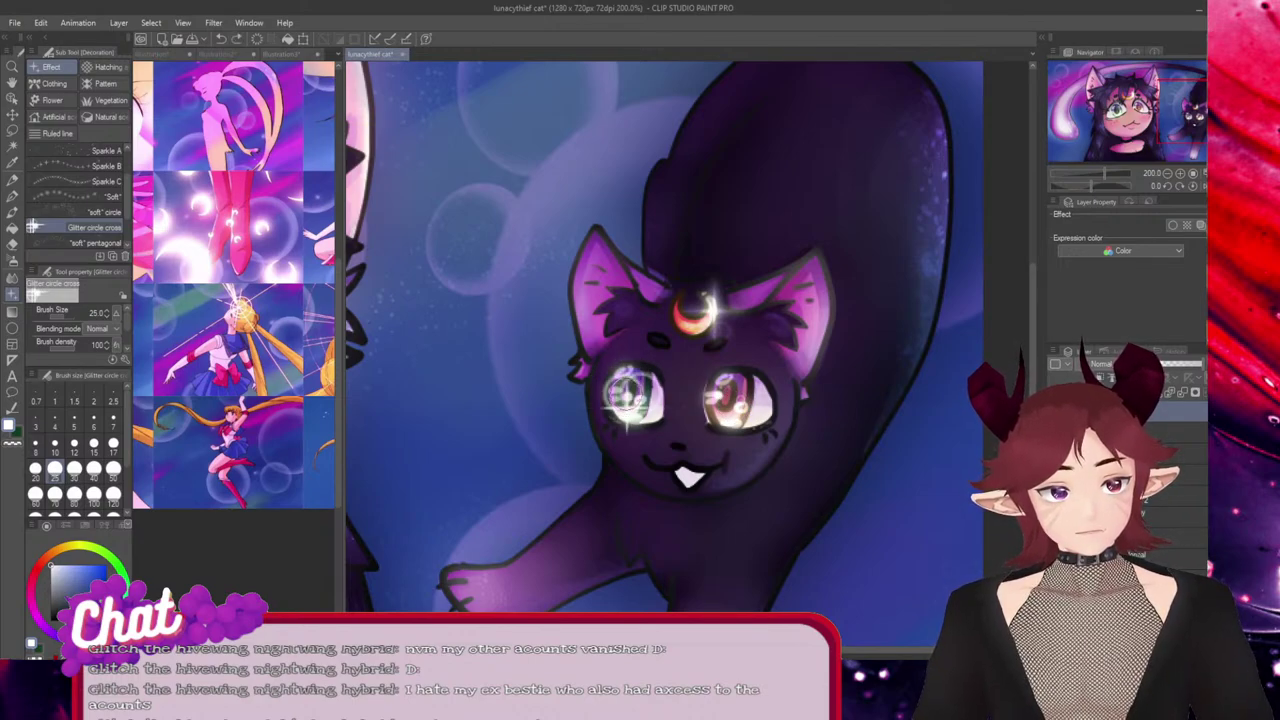
pyautogui.hotkey('ctrl', 'z')
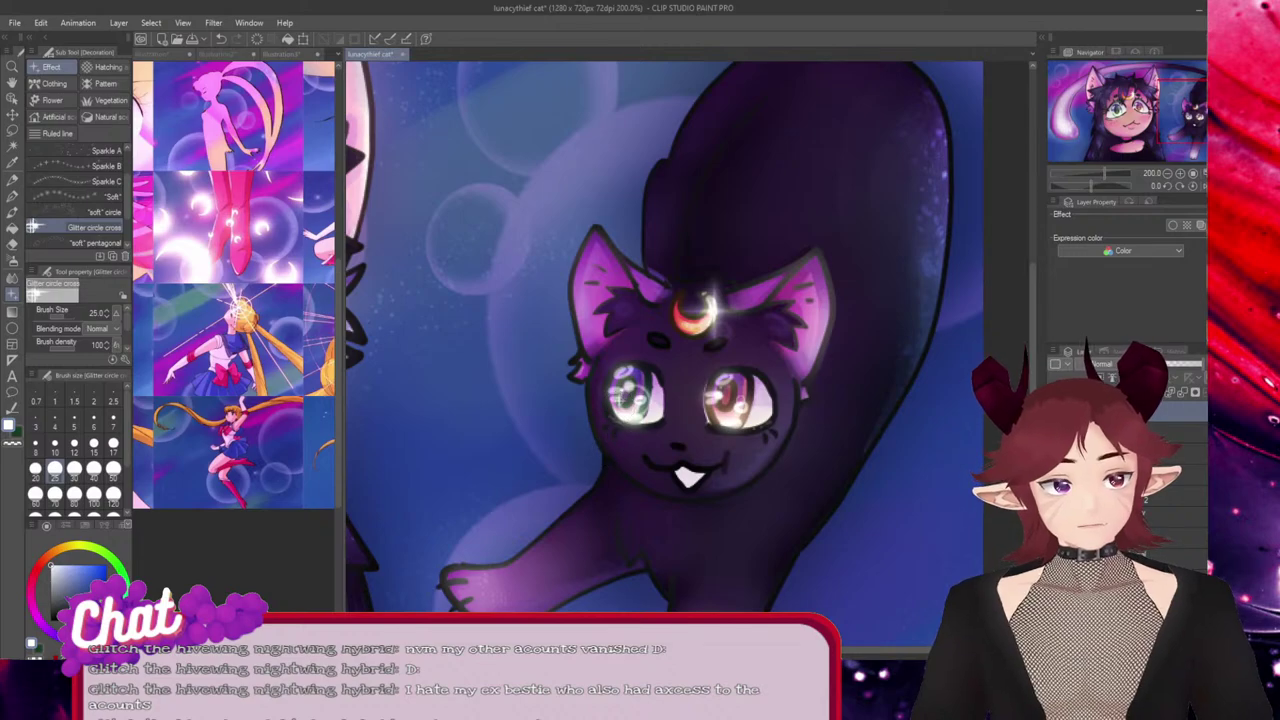
pyautogui.click(614, 397)
pyautogui.hotkey('ctrl', 'z')
pyautogui.click(636, 388)
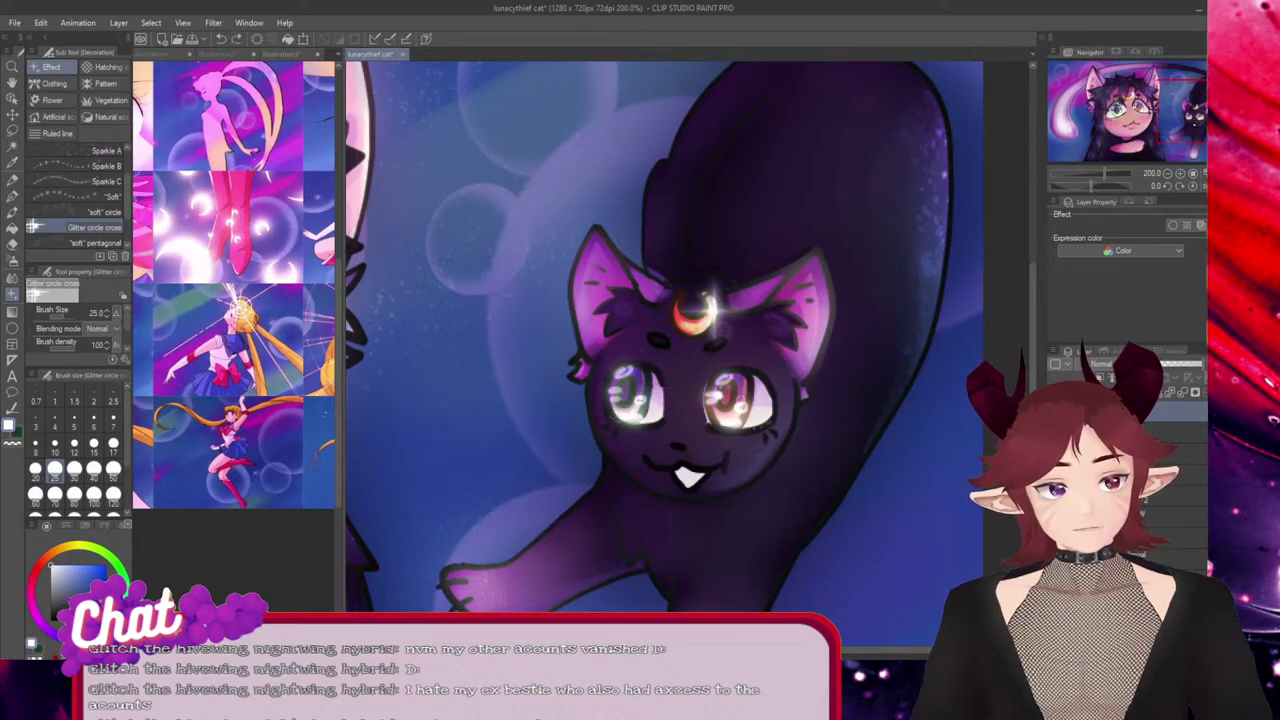
pyautogui.click(613, 400)
pyautogui.hotkey('ctrl', 'z')
pyautogui.click(624, 403)
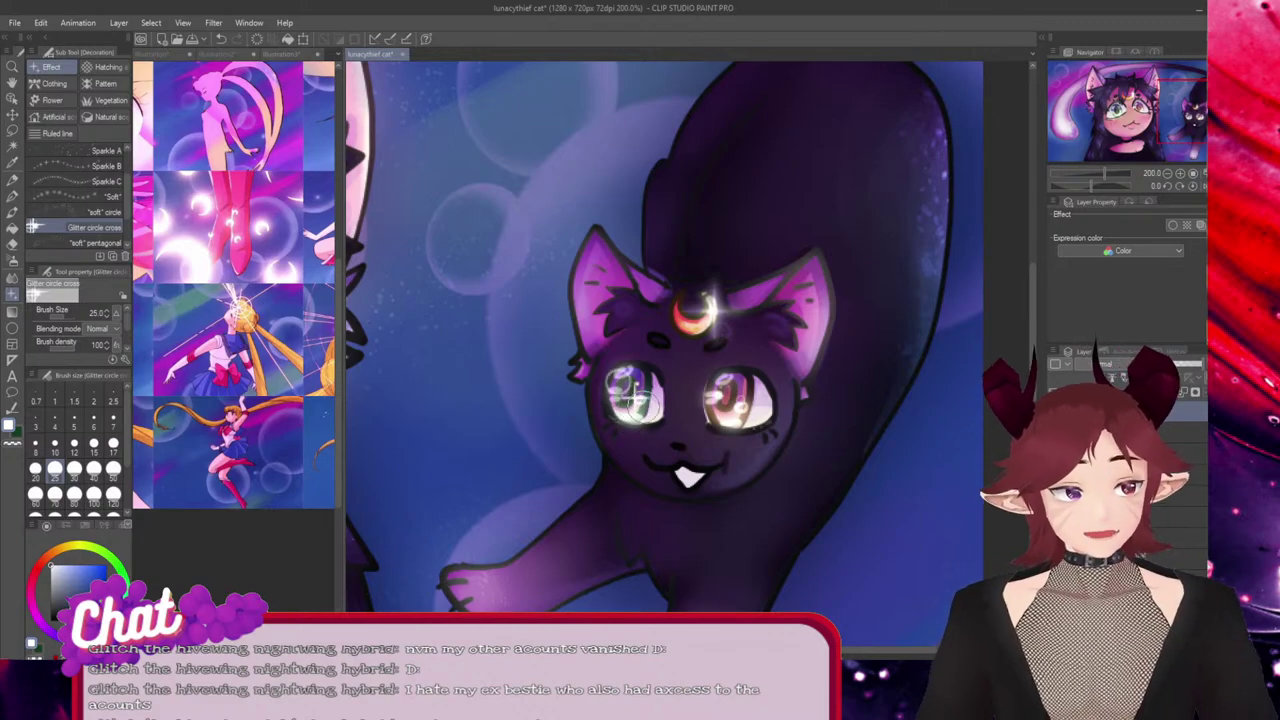
pyautogui.hotkey('ctrl', 'z')
pyautogui.click(641, 391)
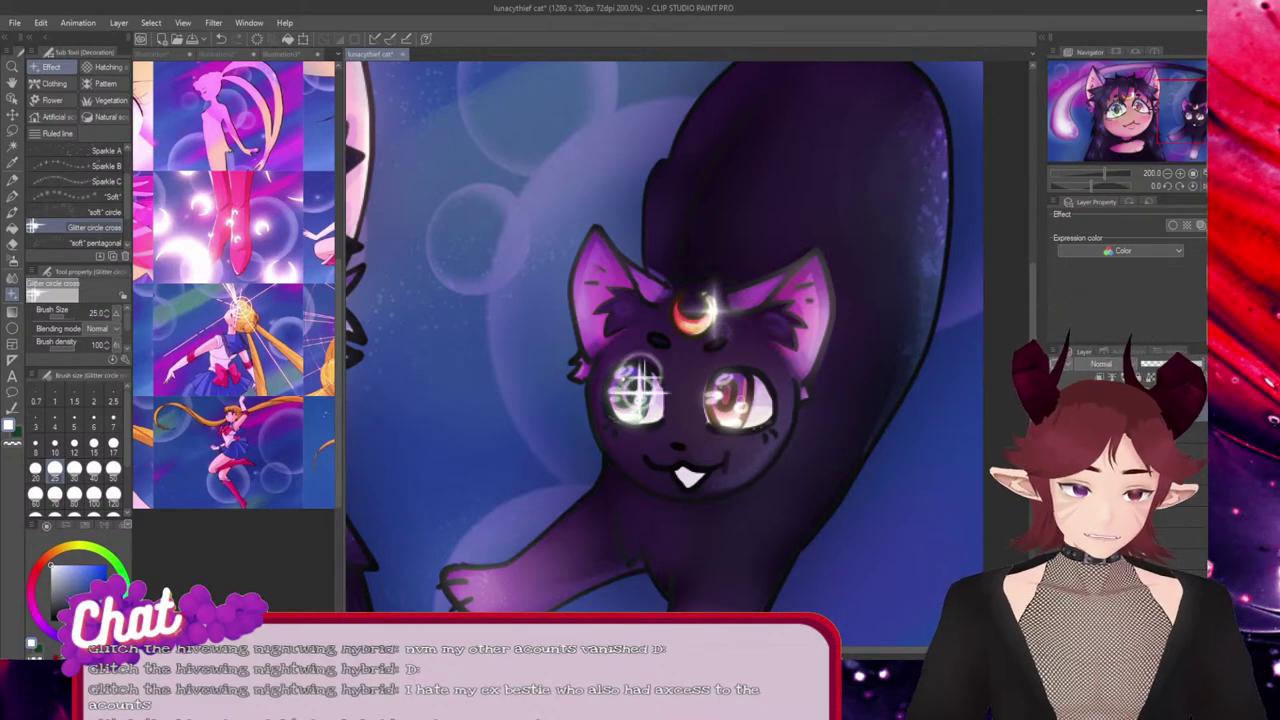
pyautogui.hotkey('ctrl', 'z')
pyautogui.click(624, 401)
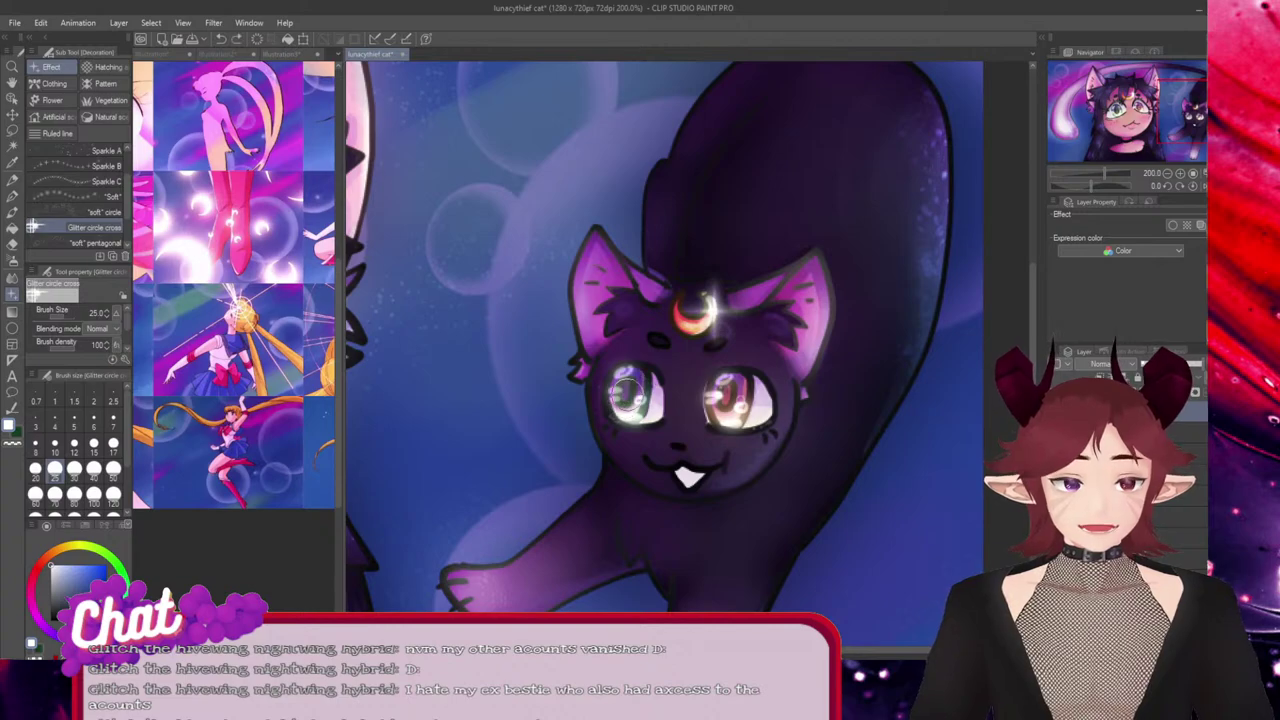
pyautogui.click(624, 395)
pyautogui.hotkey('ctrl', 'z')
pyautogui.click(622, 388)
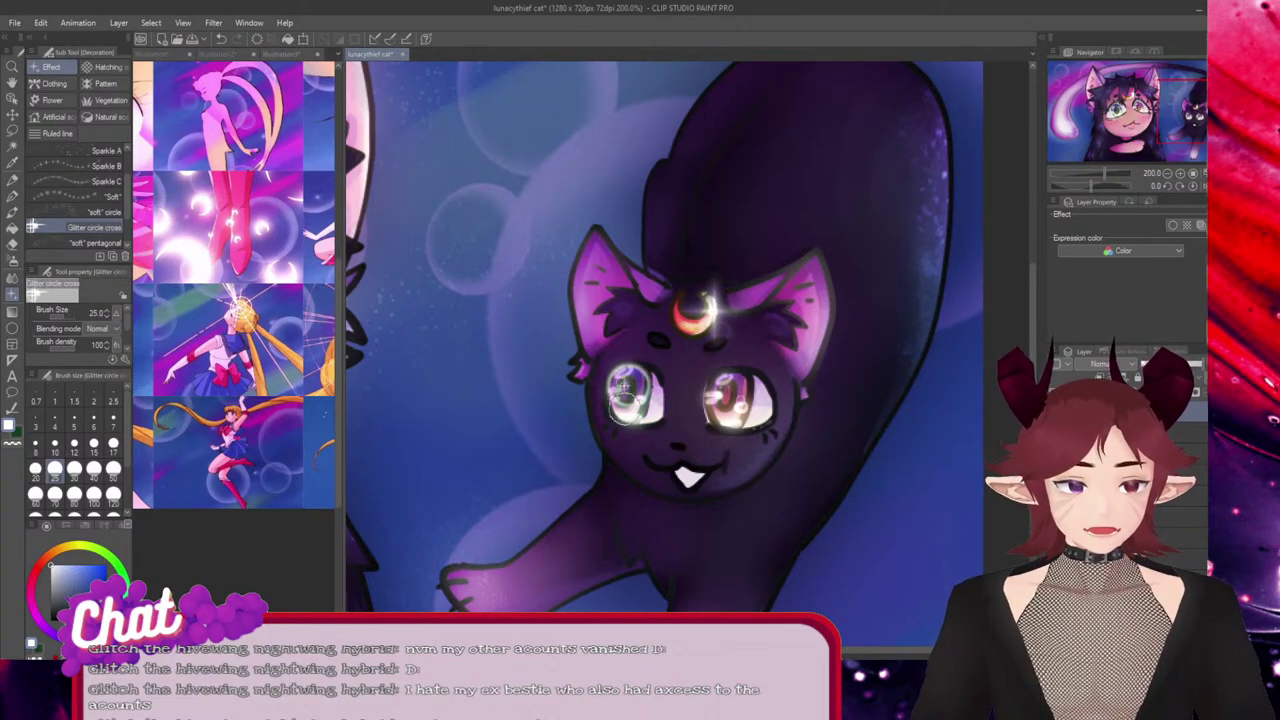
pyautogui.hotkey('ctrl', 'z')
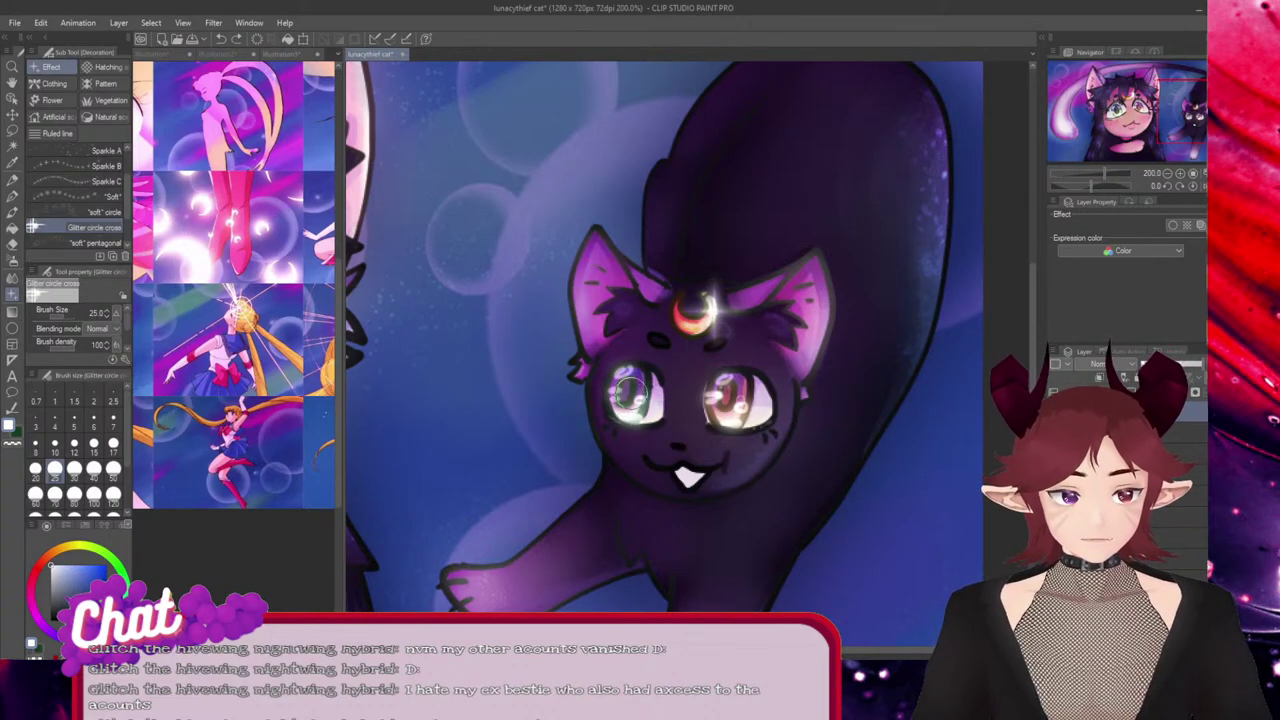
# Stamp a size 25 white glitter cross on the lower inner edge of the girl's green iris, undoing the tries on its outer side.
pyautogui.scroll(-5, 620, 475)
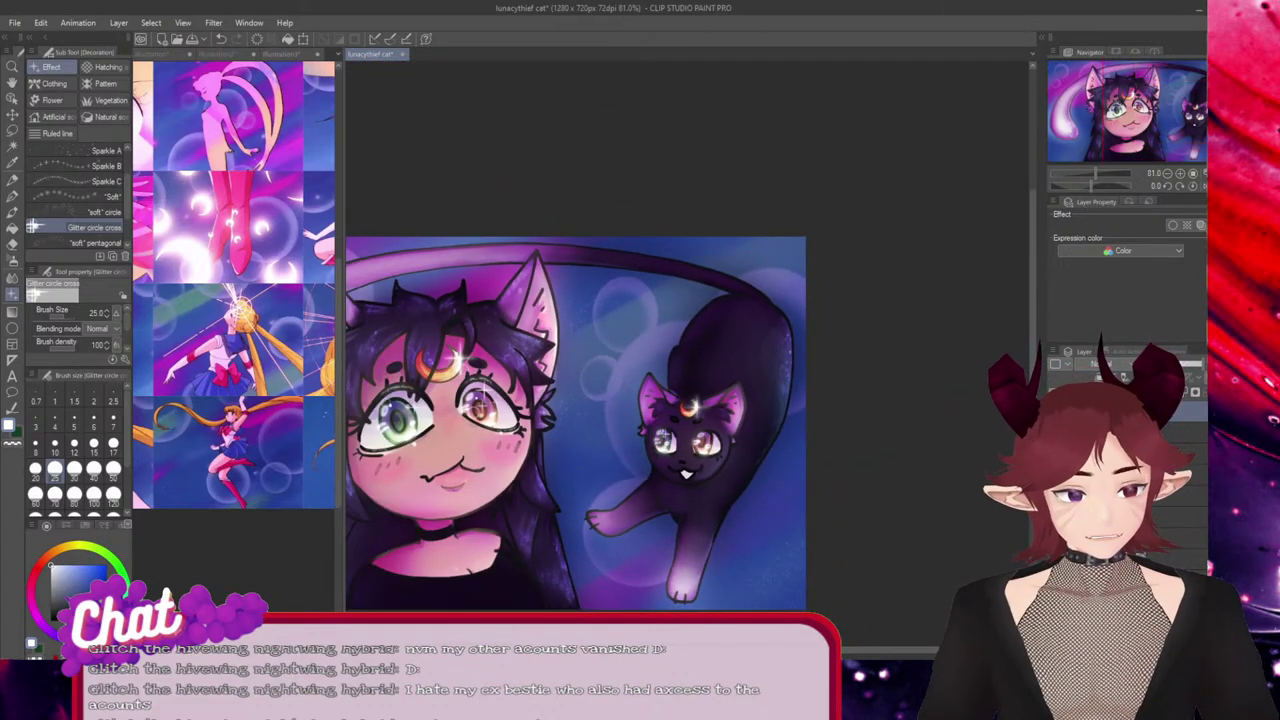
pyautogui.scroll(4, 624, 400)
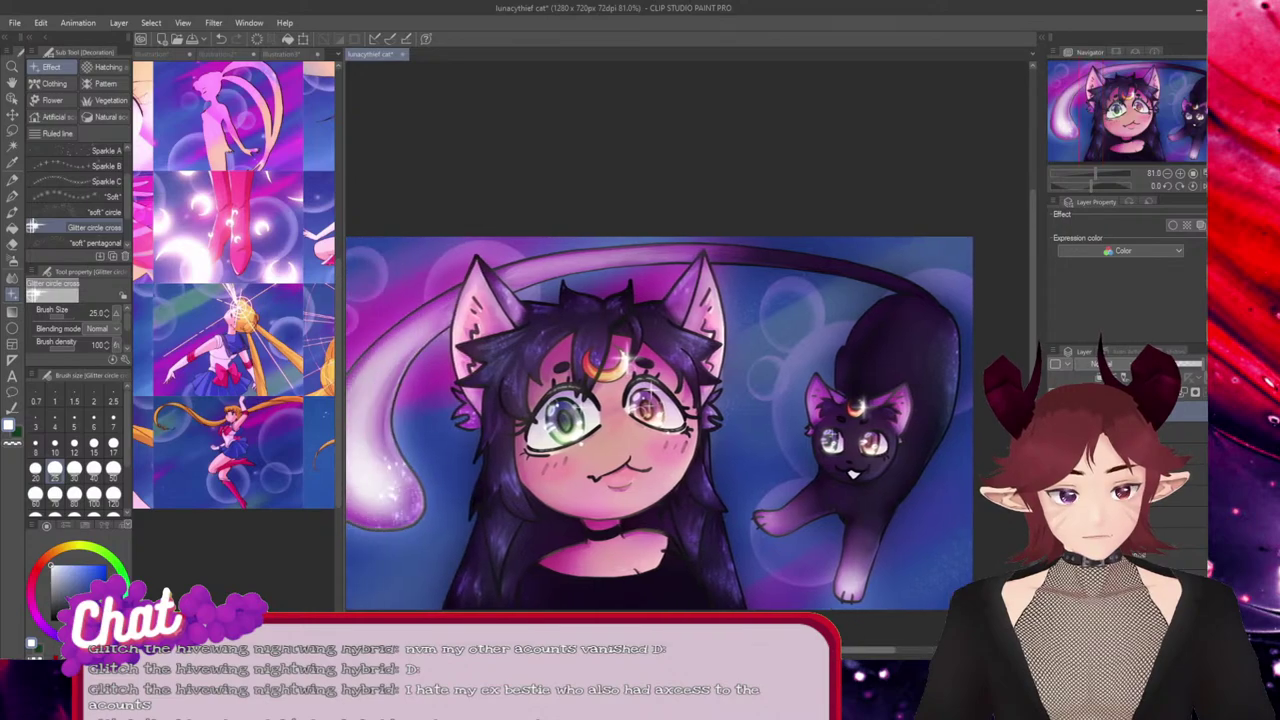
pyautogui.scroll(5, 594, 389)
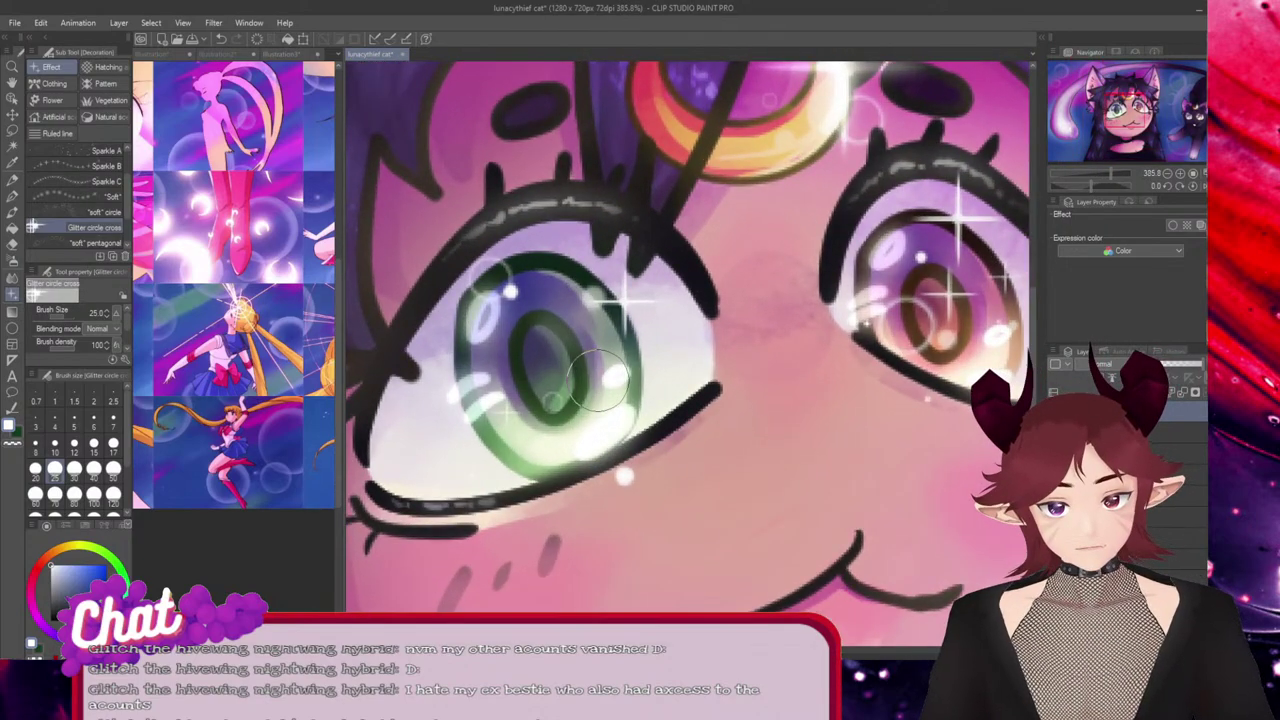
pyautogui.click(472, 396)
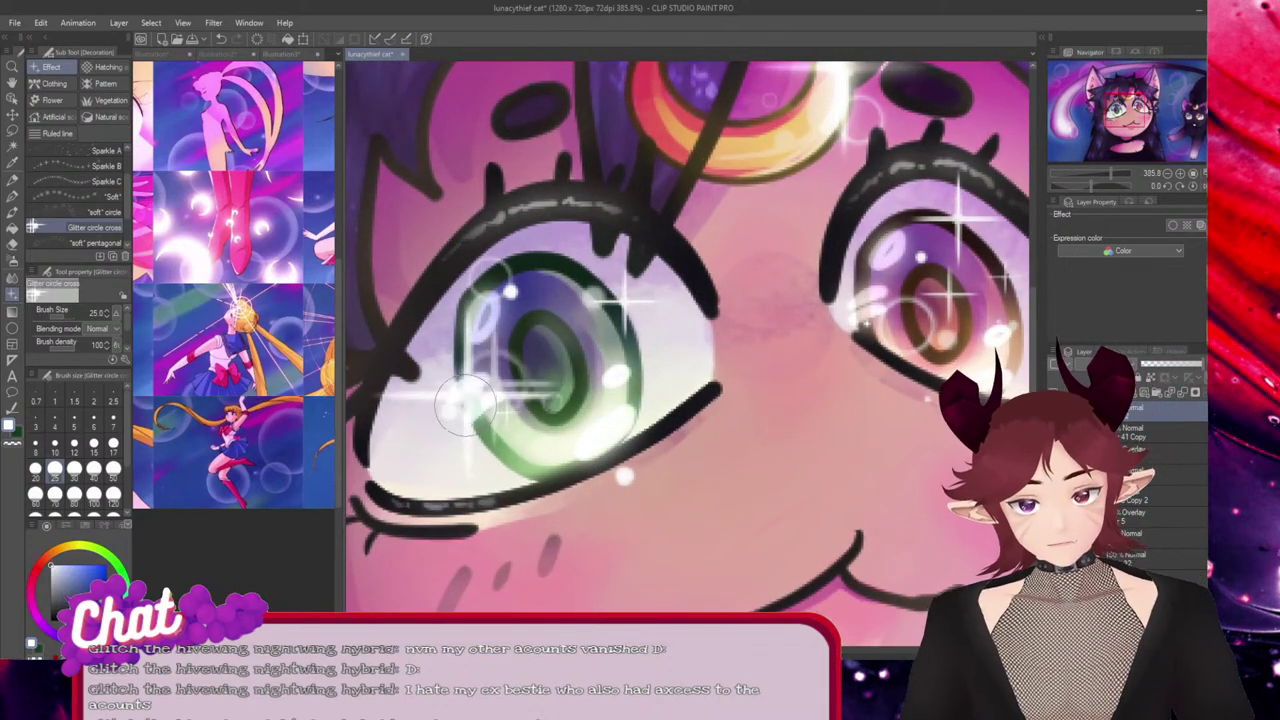
pyautogui.hotkey('ctrl', 'z')
pyautogui.click(476, 403)
pyautogui.hotkey('ctrl', 'z')
pyautogui.click(471, 398)
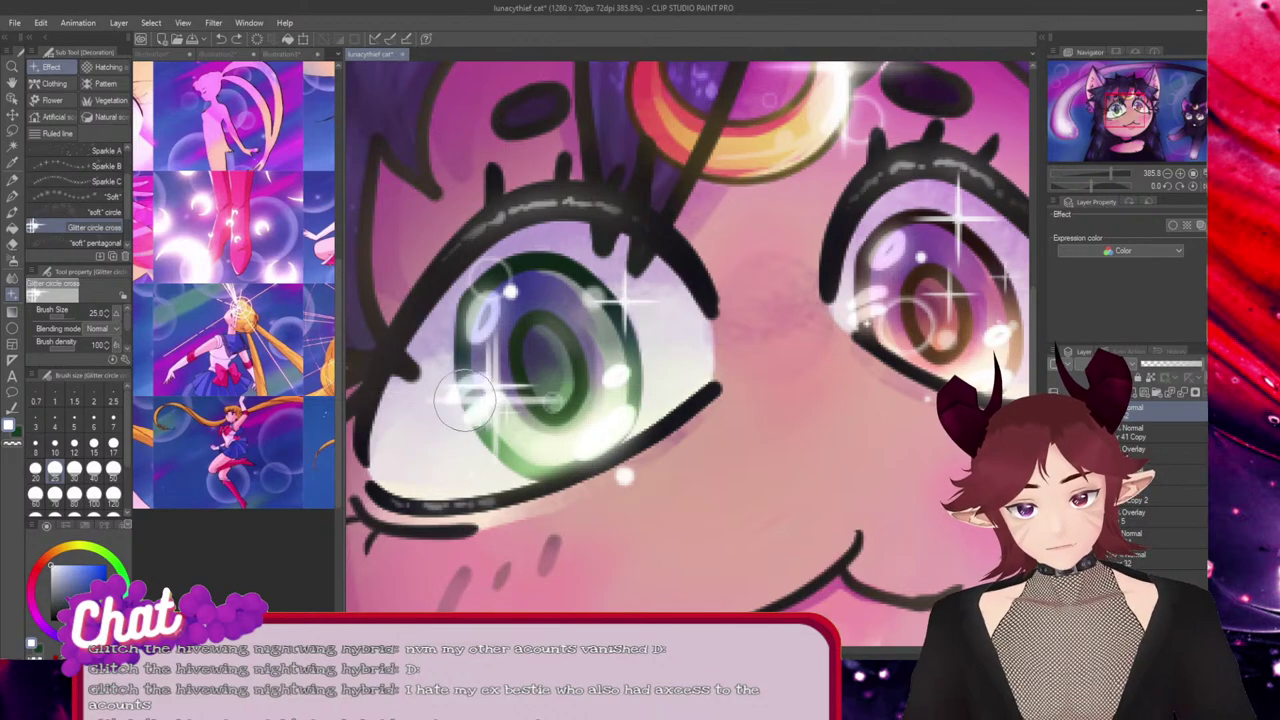
pyautogui.hotkey('ctrl', 'z')
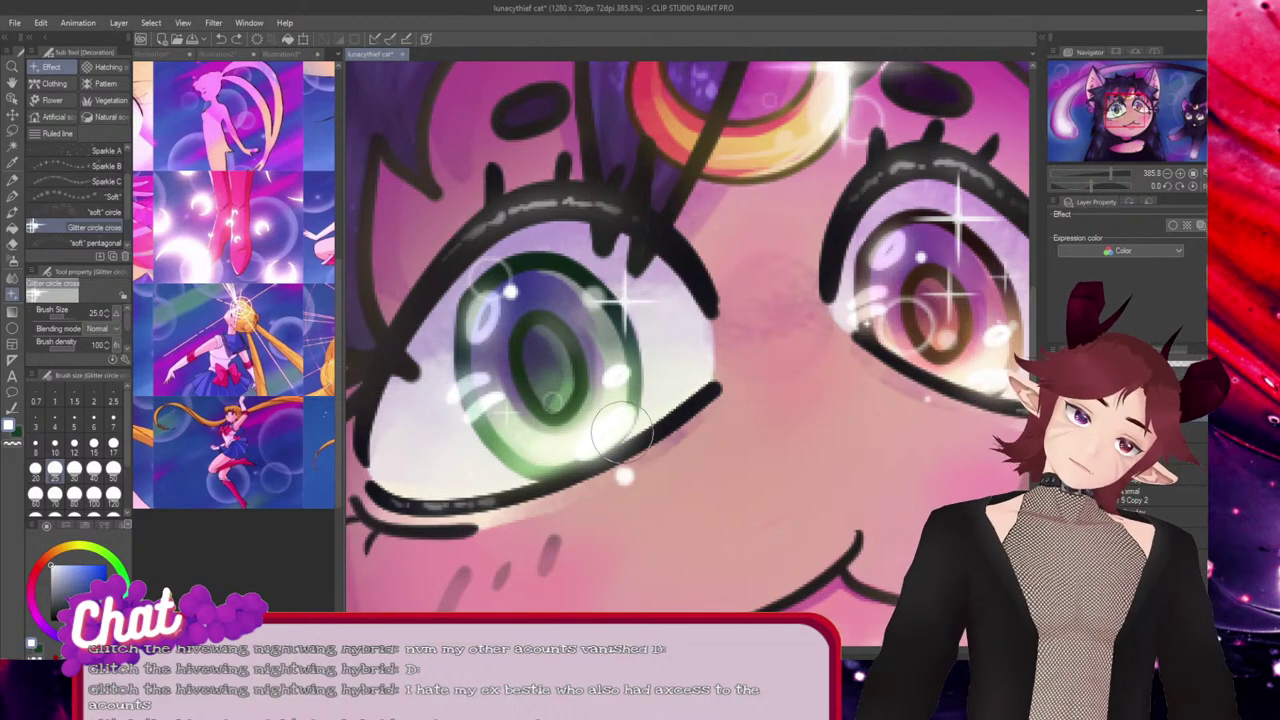
pyautogui.click(615, 416)
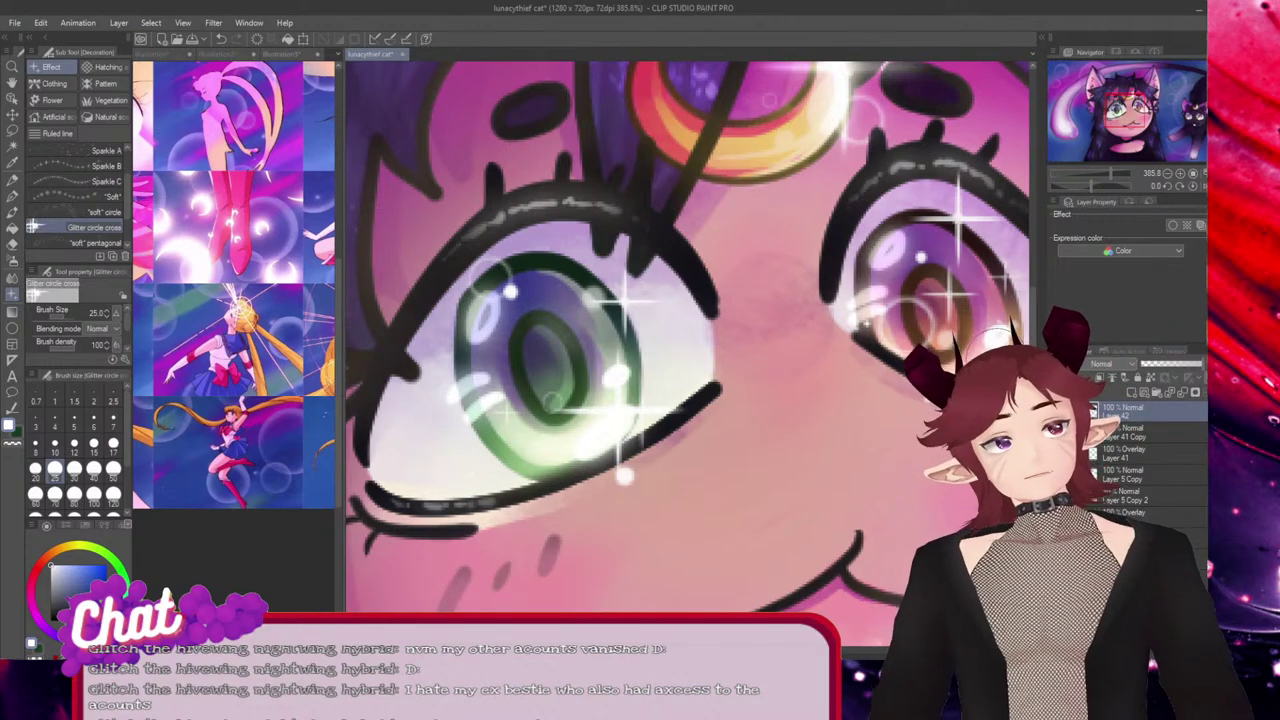
# Try stamping size 25 glitter crosses at the lower outer edge of the girl's orange iris, undoing them.
pyautogui.moveTo(969, 460); pyautogui.dragTo(791, 460)
pyautogui.hotkey('ctrl', 'z')
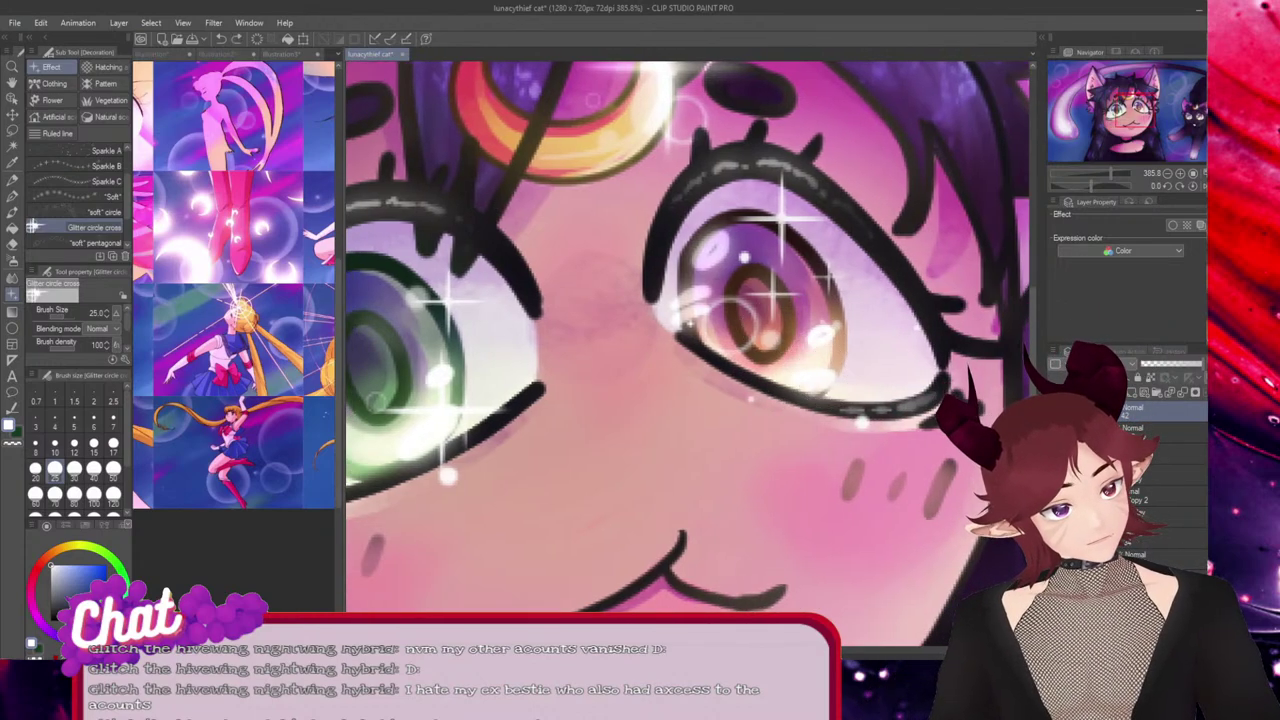
pyautogui.click(829, 375)
pyautogui.hotkey('ctrl', 'z')
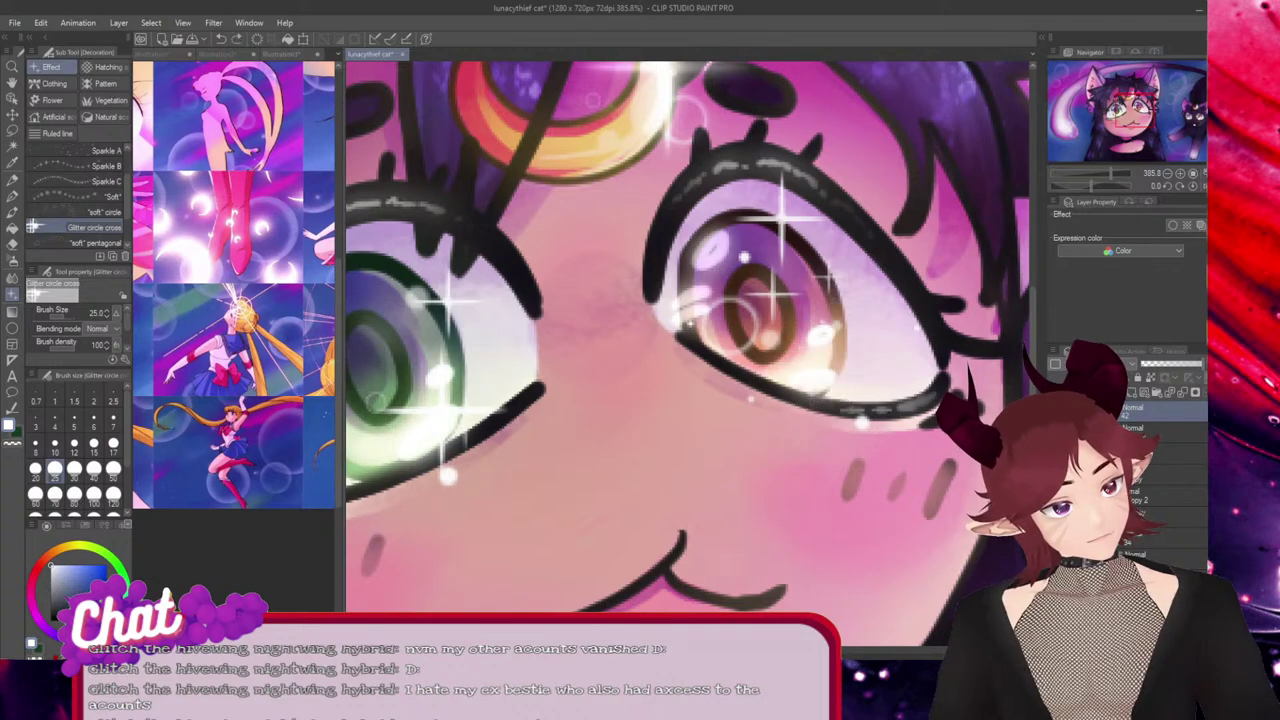
pyautogui.click(827, 379)
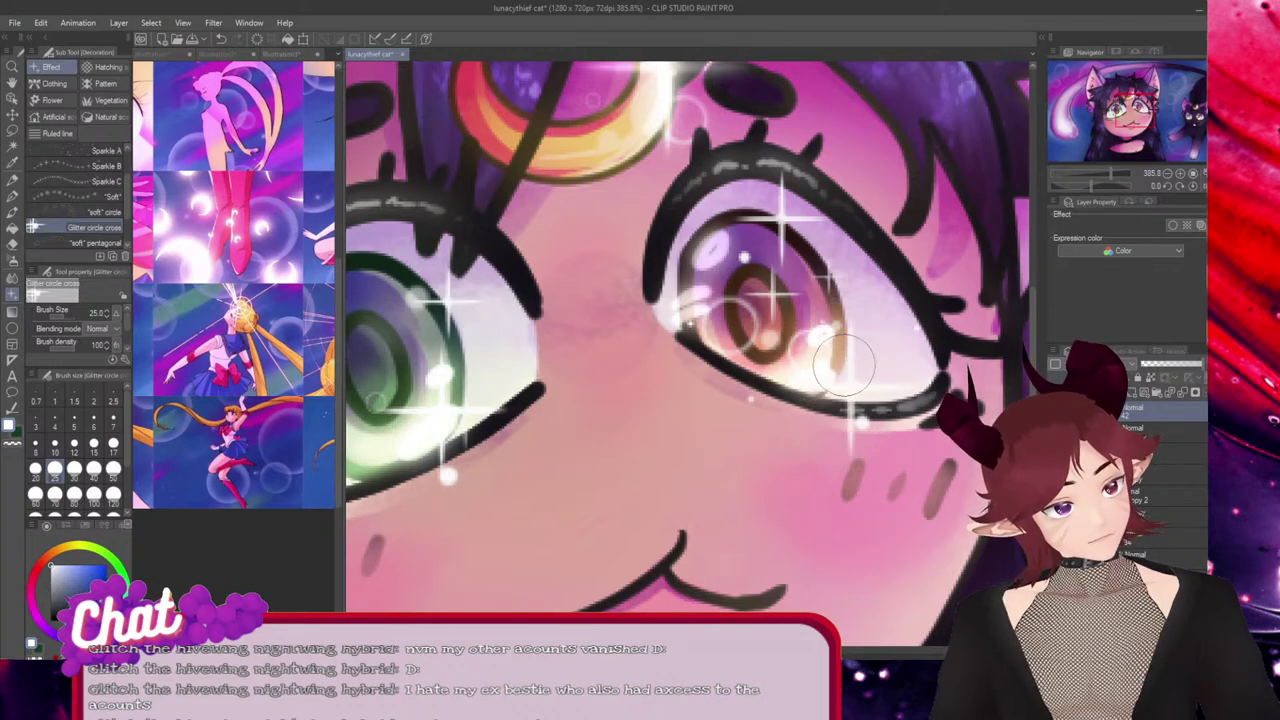
pyautogui.scroll(-5, 820, 368)
pyautogui.scroll(4, 990, 396)
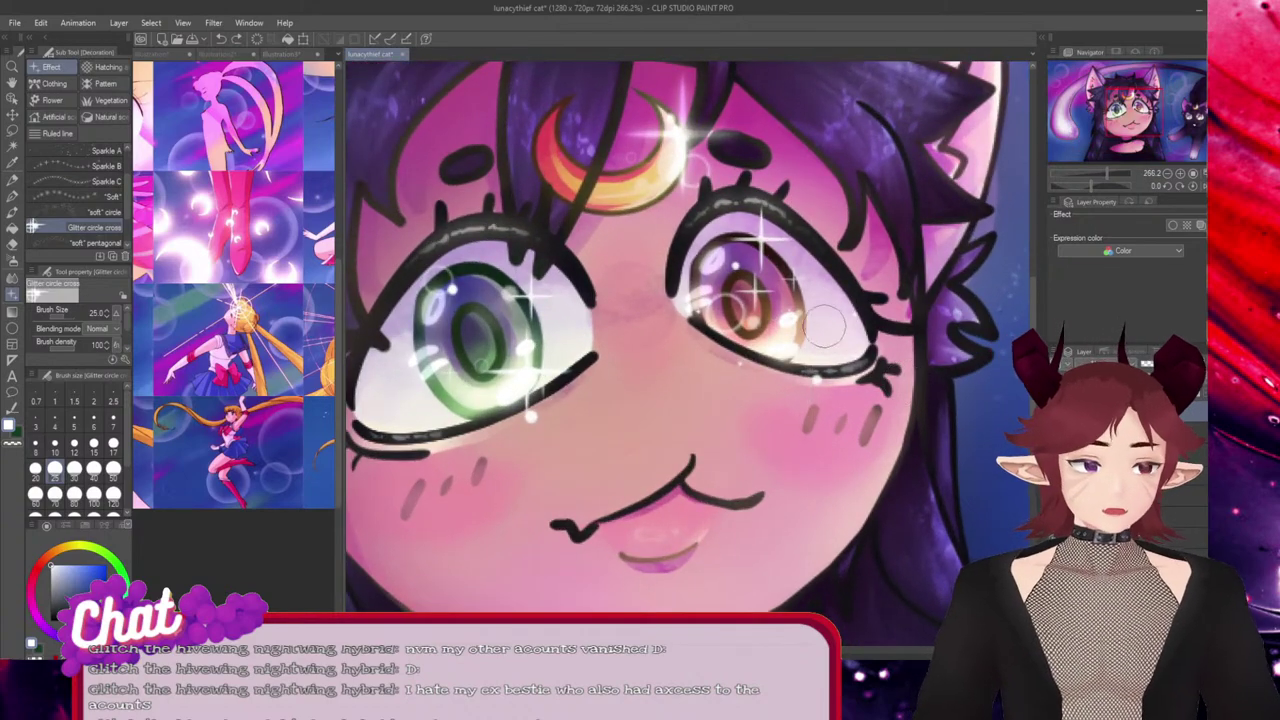
pyautogui.click(785, 350)
pyautogui.hotkey('ctrl', 'z')
pyautogui.hotkey('ctrl', 'y')
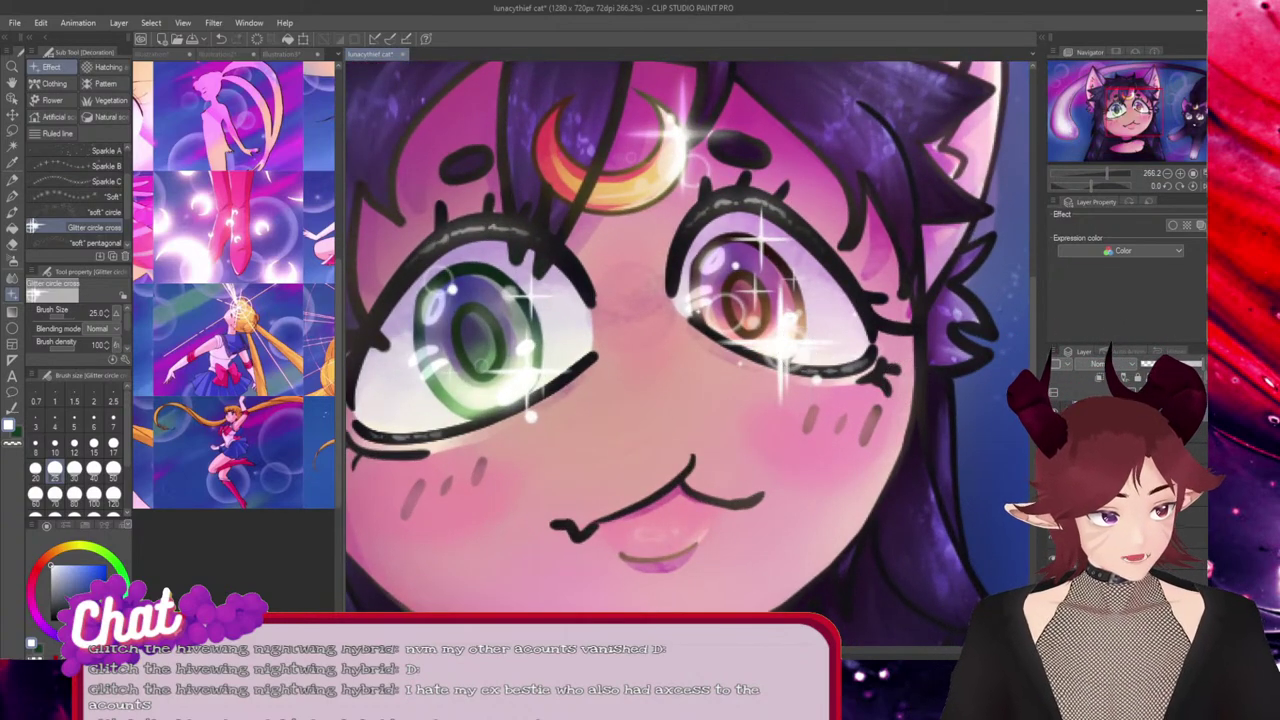
pyautogui.hotkey('ctrl', 'z')
# Stamp size 25 white glitter crosses on the outer lower lash corners of both the girl's eyes.
pyautogui.click(862, 367)
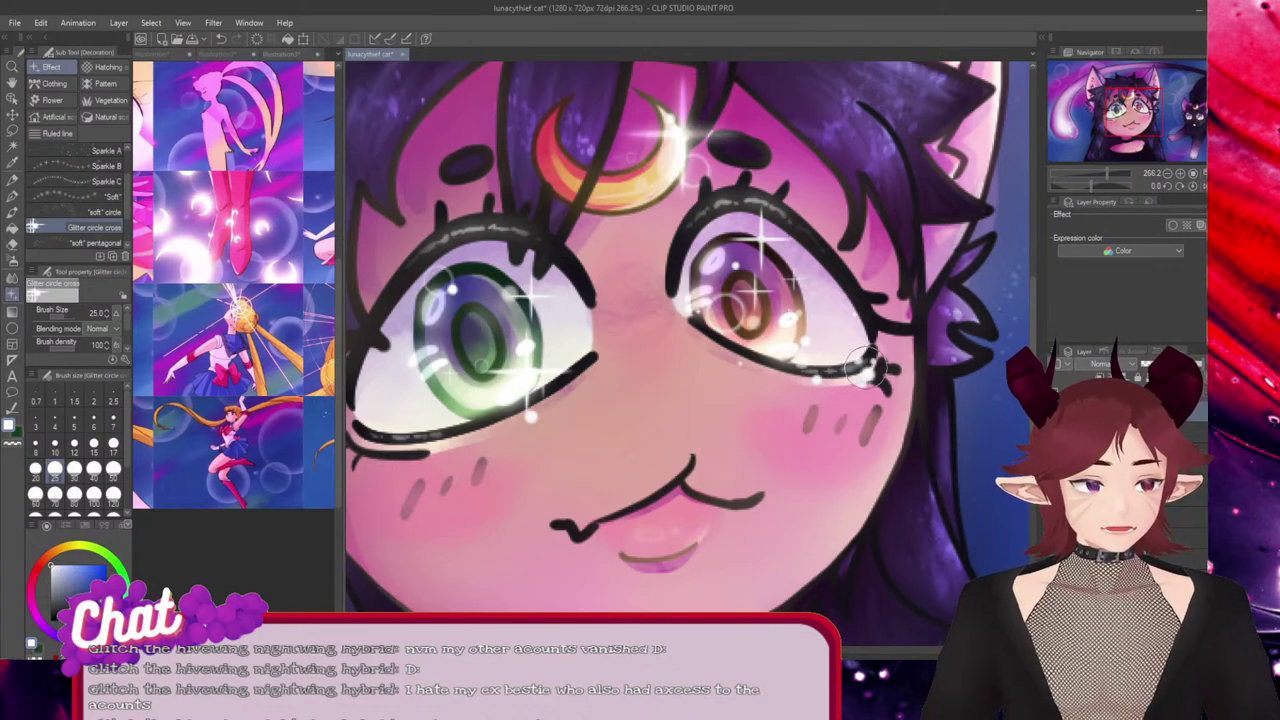
pyautogui.hotkey('ctrl', 'z')
pyautogui.click(868, 355)
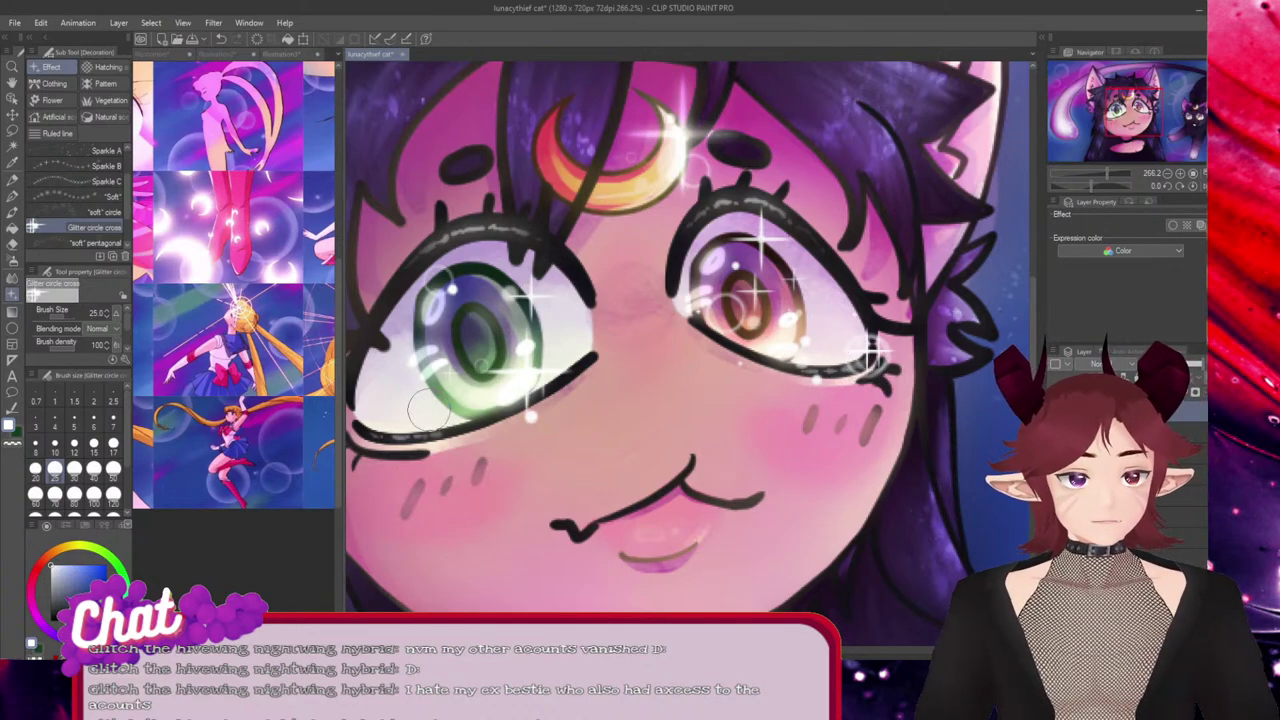
pyautogui.click(382, 447)
pyautogui.scroll(-2, 378, 440)
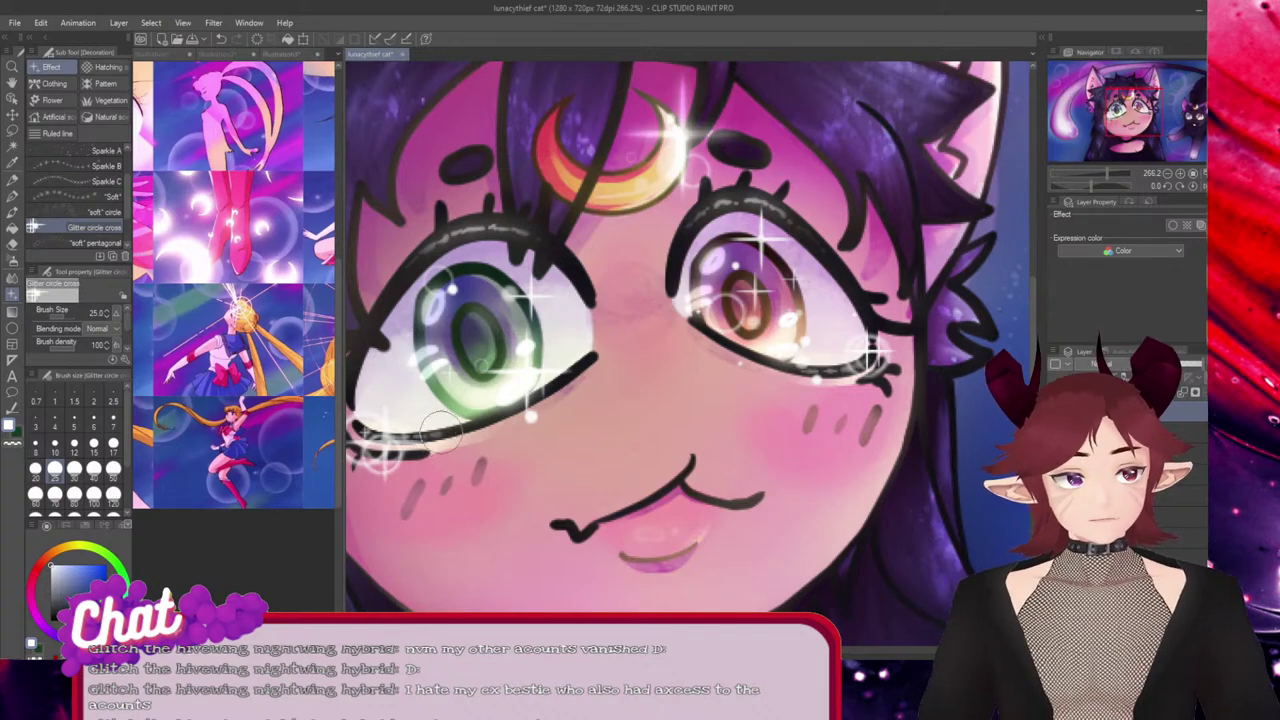
pyautogui.scroll(-2, 378, 440)
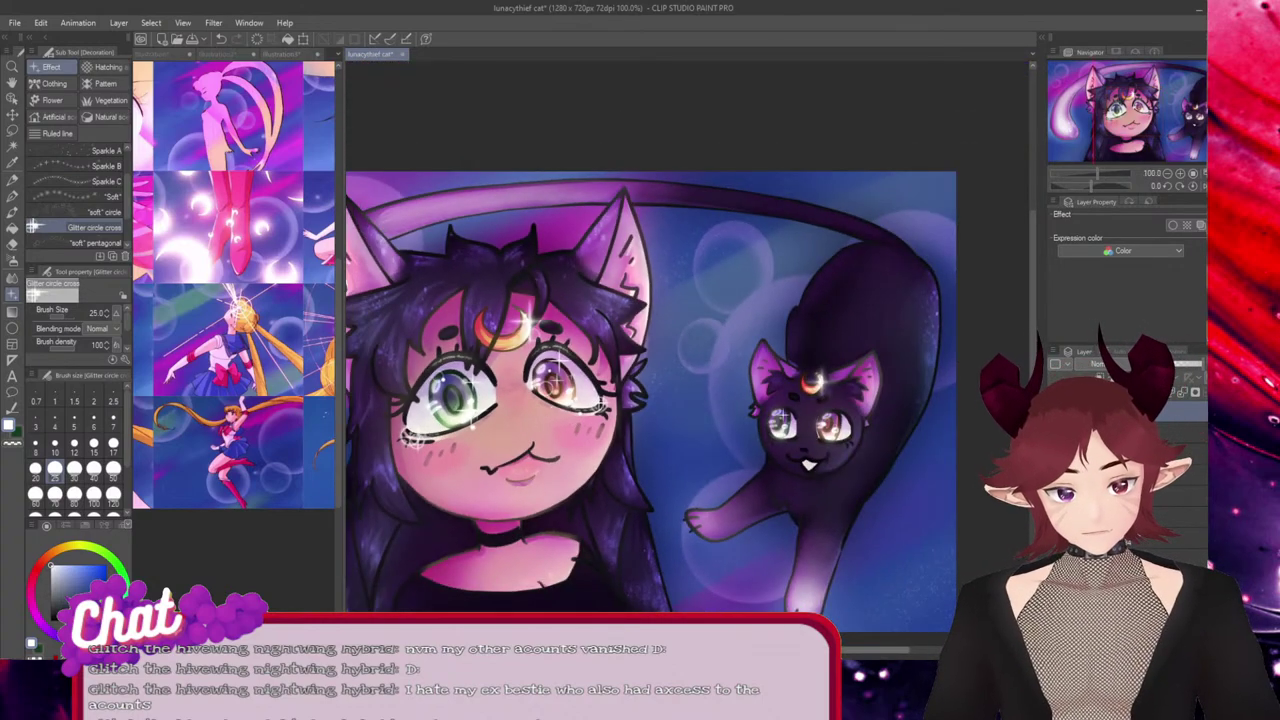
# Stamp a small white glitter cross on the girl's lower lip at size 25.
pyautogui.moveTo(880, 650); pyautogui.dragTo(831, 650)
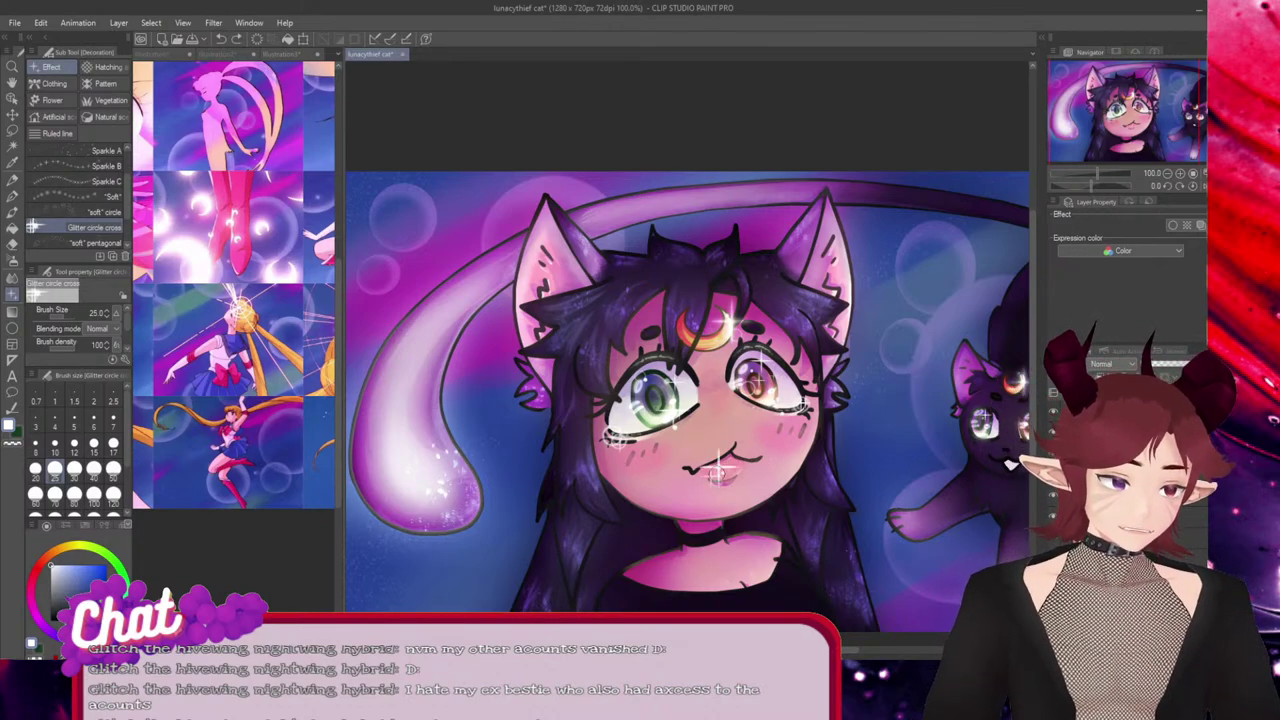
pyautogui.click(720, 476)
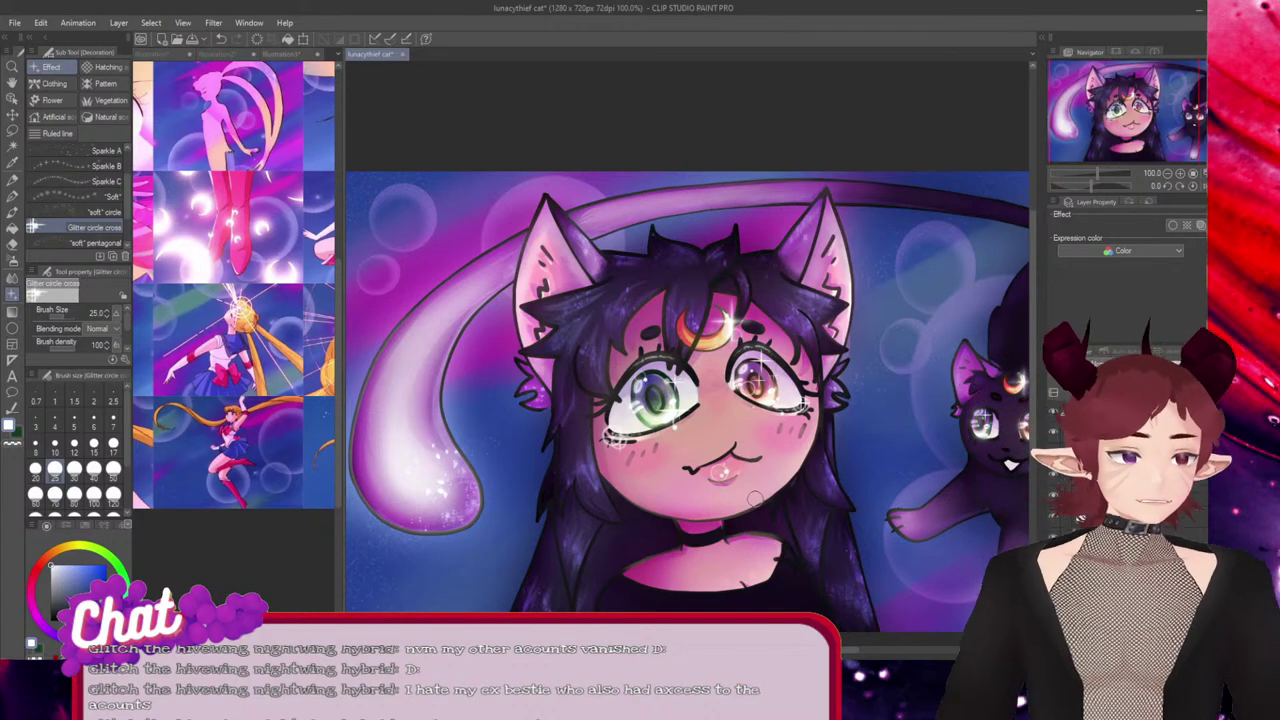
pyautogui.click(457, 463)
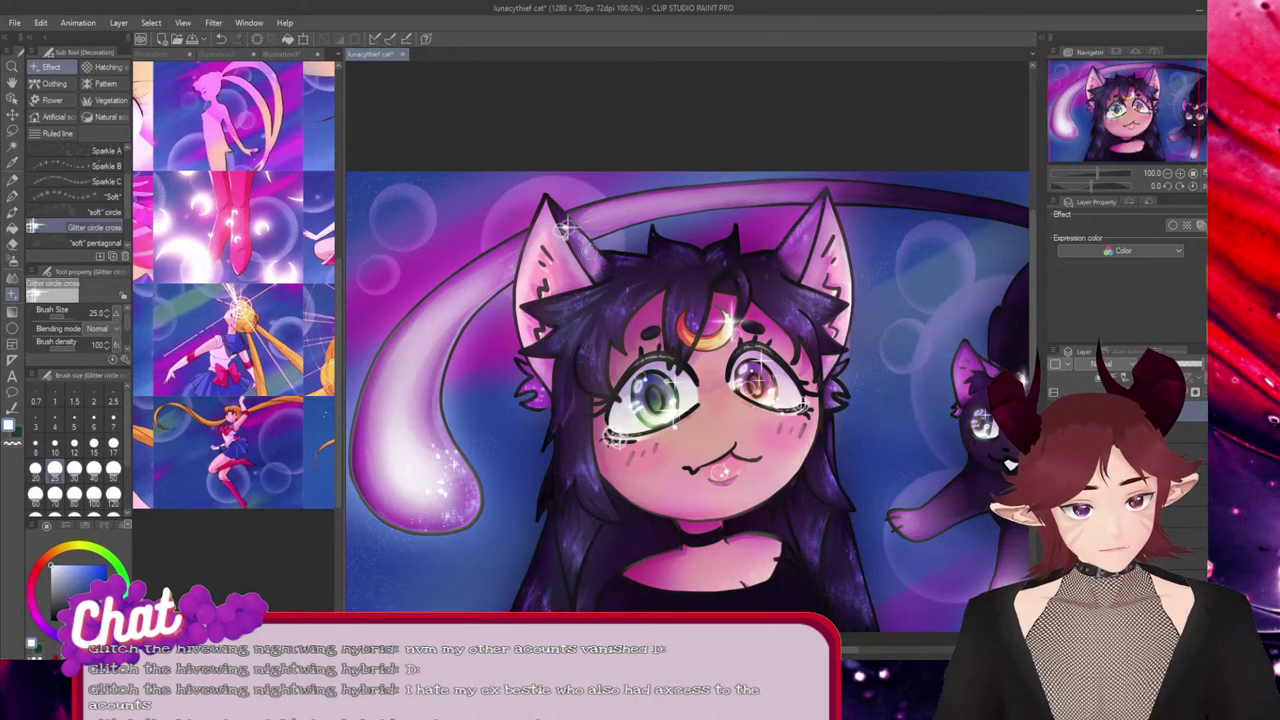
# Stamp a small white glitter sparkle on the outer edge of the girl's cat ear above her green eye, undoing the stray stamp.
pyautogui.click(580, 234)
pyautogui.click(572, 226)
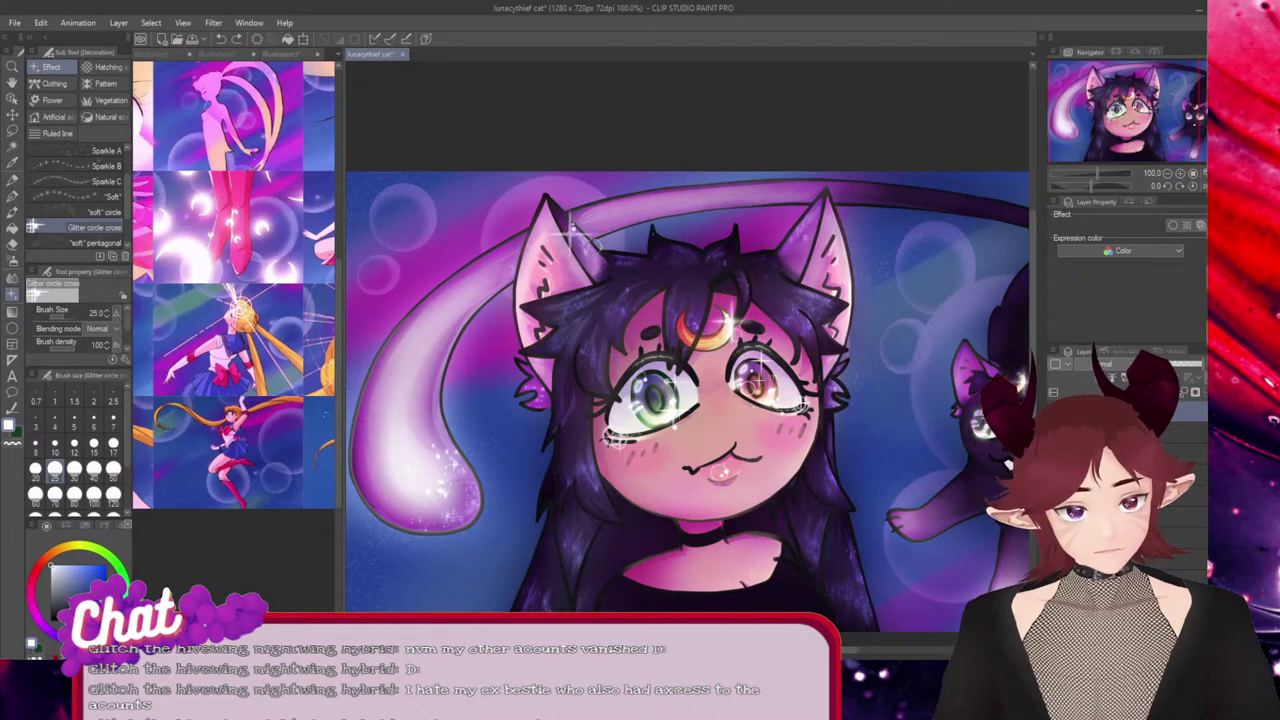
pyautogui.moveTo(672, 271)
pyautogui.mouseDown()
pyautogui.moveTo(777, 278)
pyautogui.moveTo(531, 306)
pyautogui.mouseUp()
pyautogui.hotkey('ctrl', 'z')
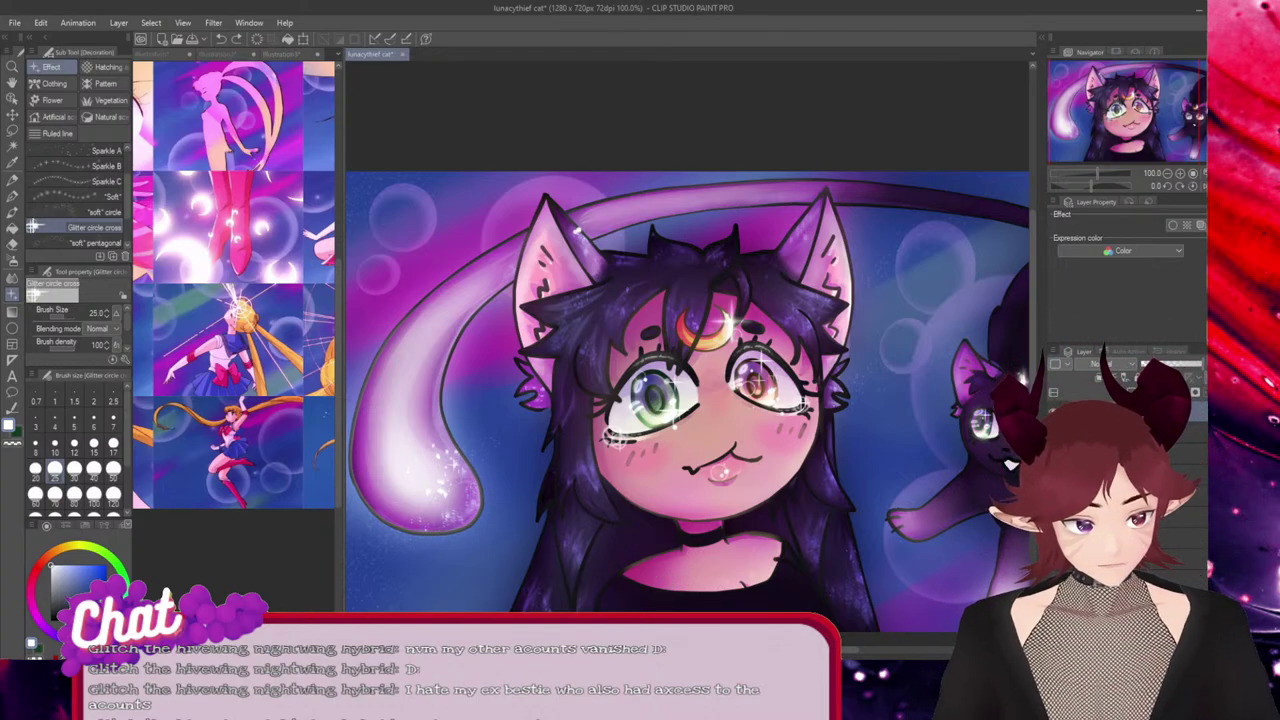
pyautogui.moveTo(780, 649); pyautogui.dragTo(837, 649)
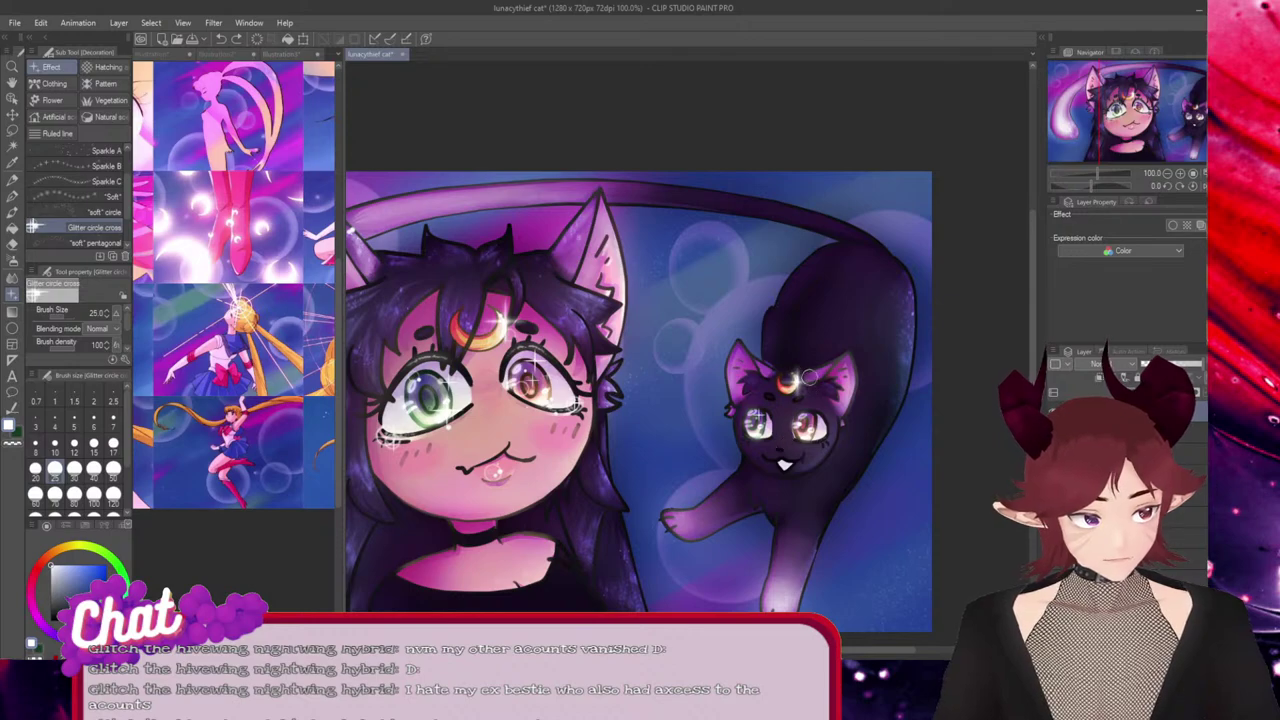
# Stamp a small white glitter cross on the outer edge of the black cat's back at size 25, undoing the stray stamp.
pyautogui.click(903, 287)
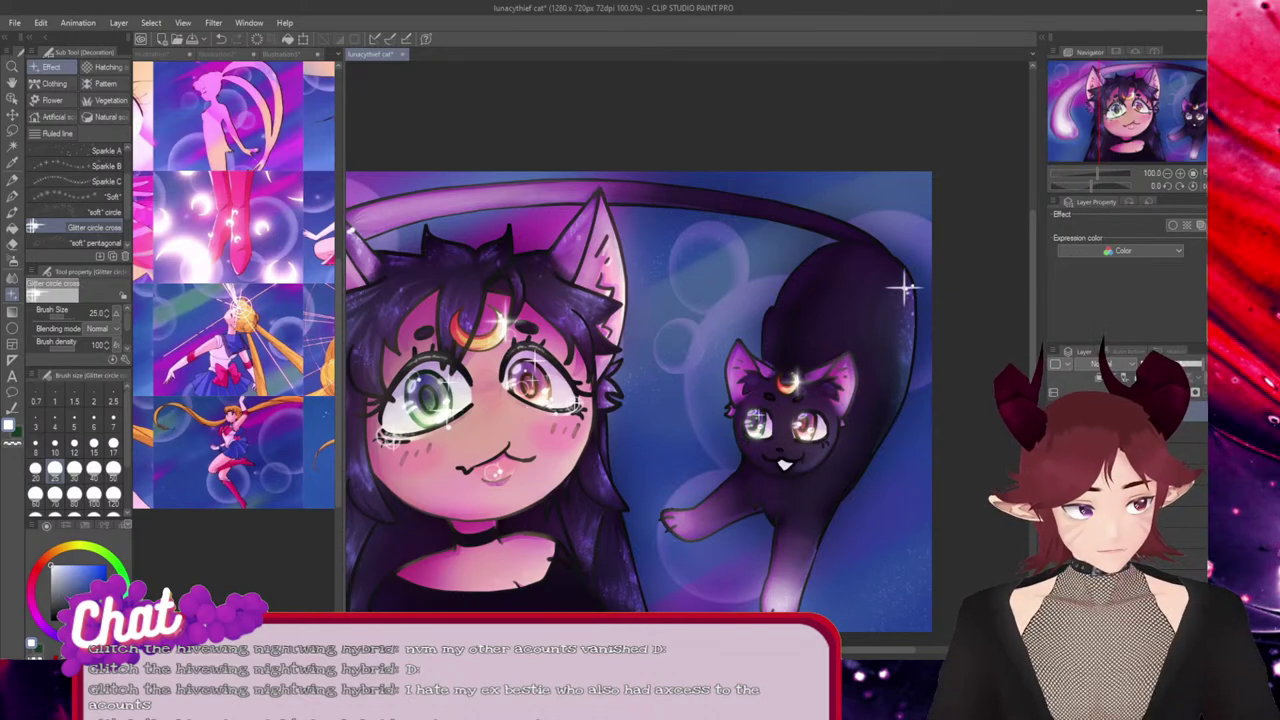
pyautogui.hotkey('ctrl', 'z')
pyautogui.hotkey('ctrl', 'z')
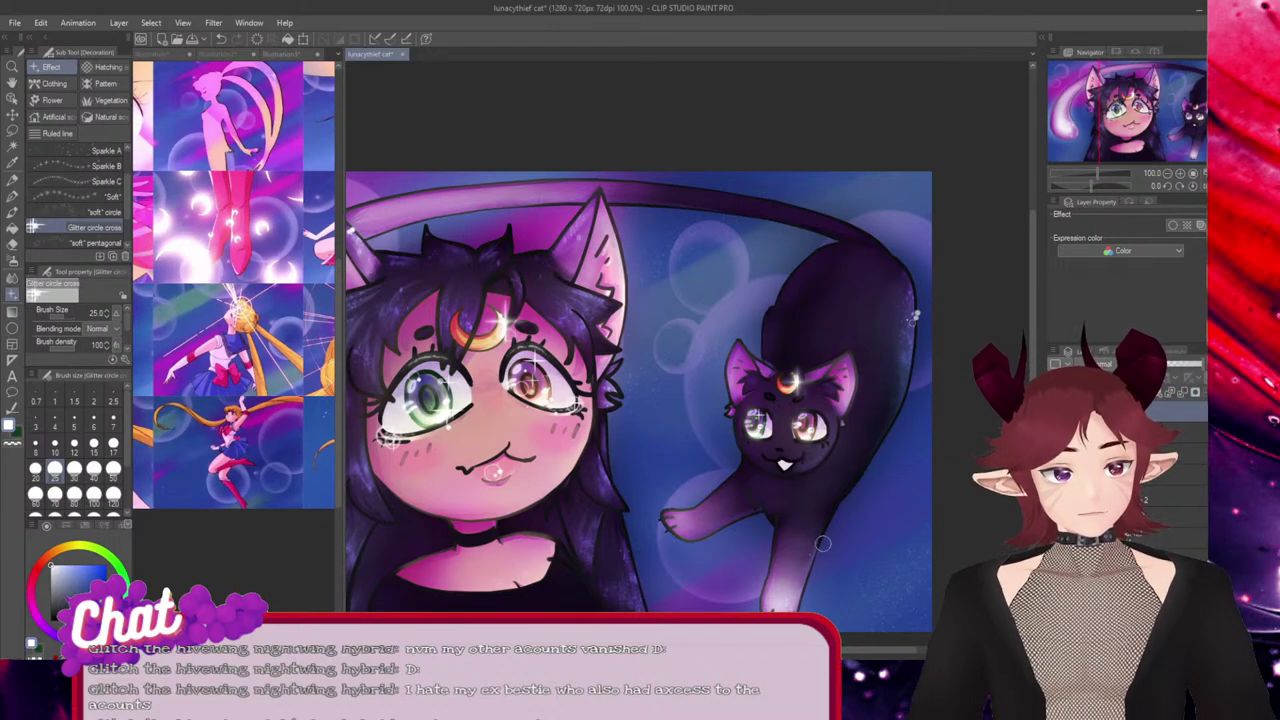
pyautogui.moveTo(880, 650); pyautogui.dragTo(854, 650)
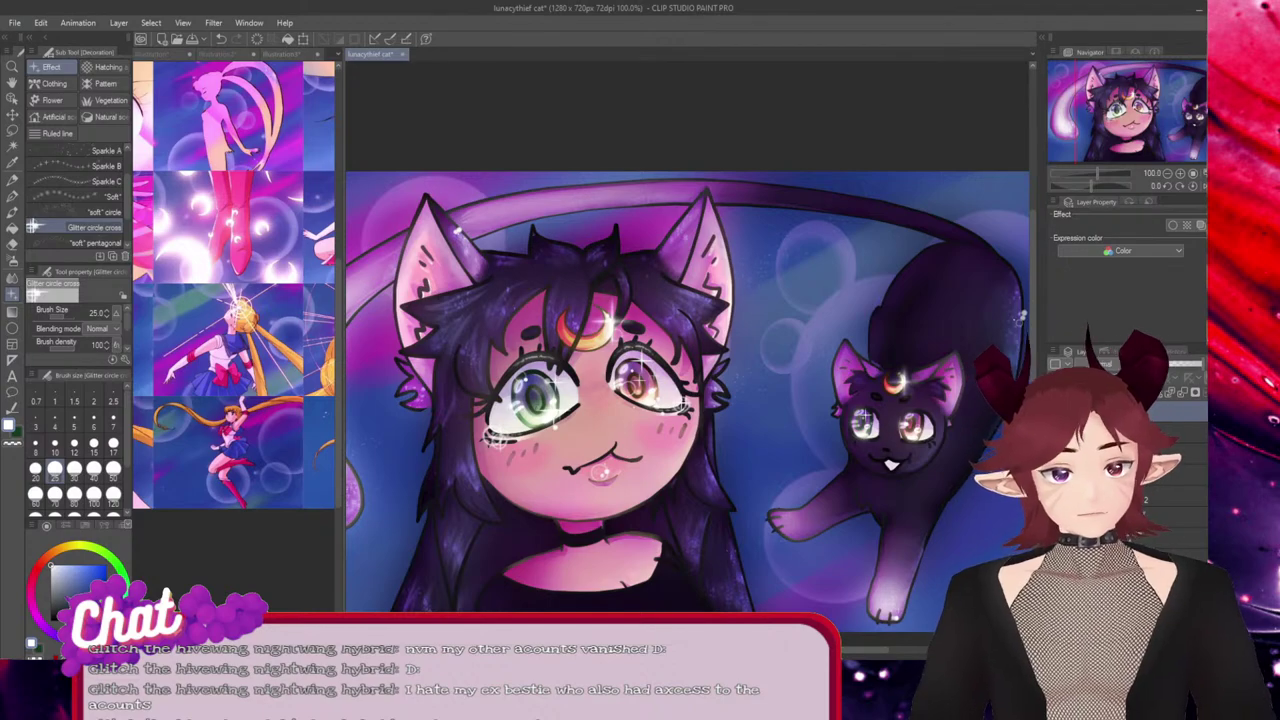
pyautogui.scroll(-1, 688, 400)
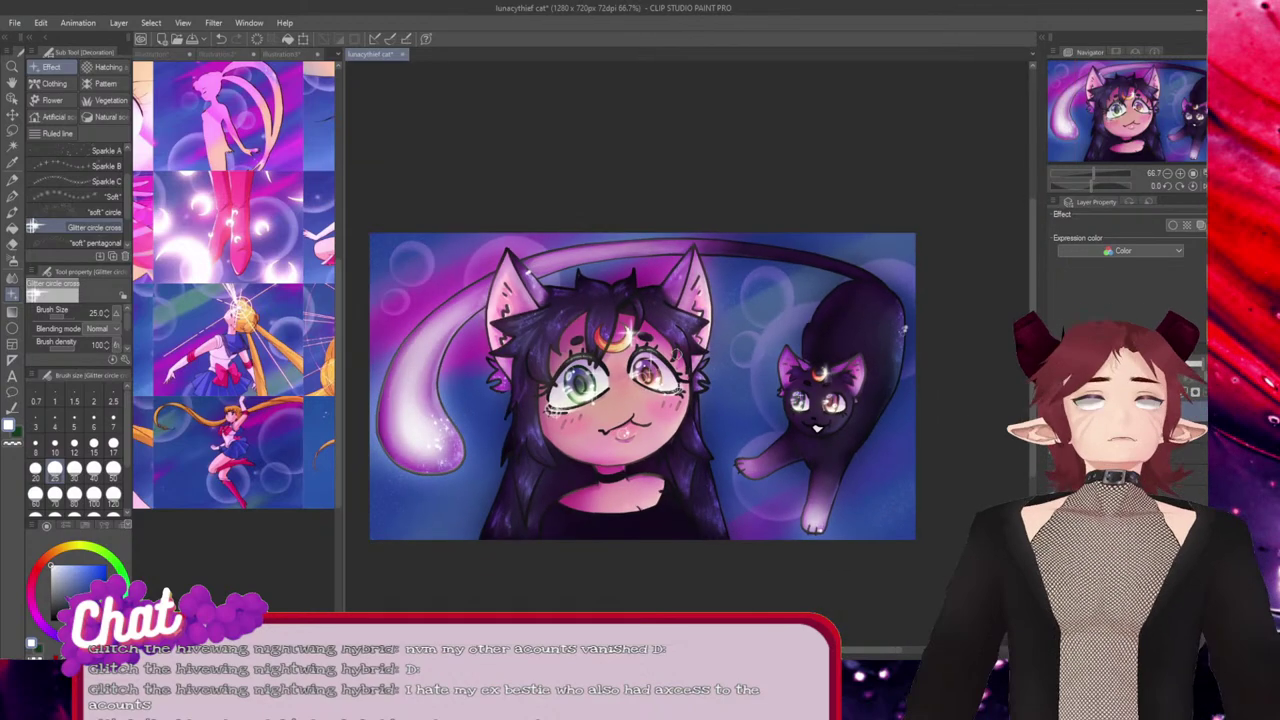
# Erase the cross rays and ring around the sparkle on the girl's lower lip with the Hard eraser at size 17.
pyautogui.scroll(3, 688, 400)
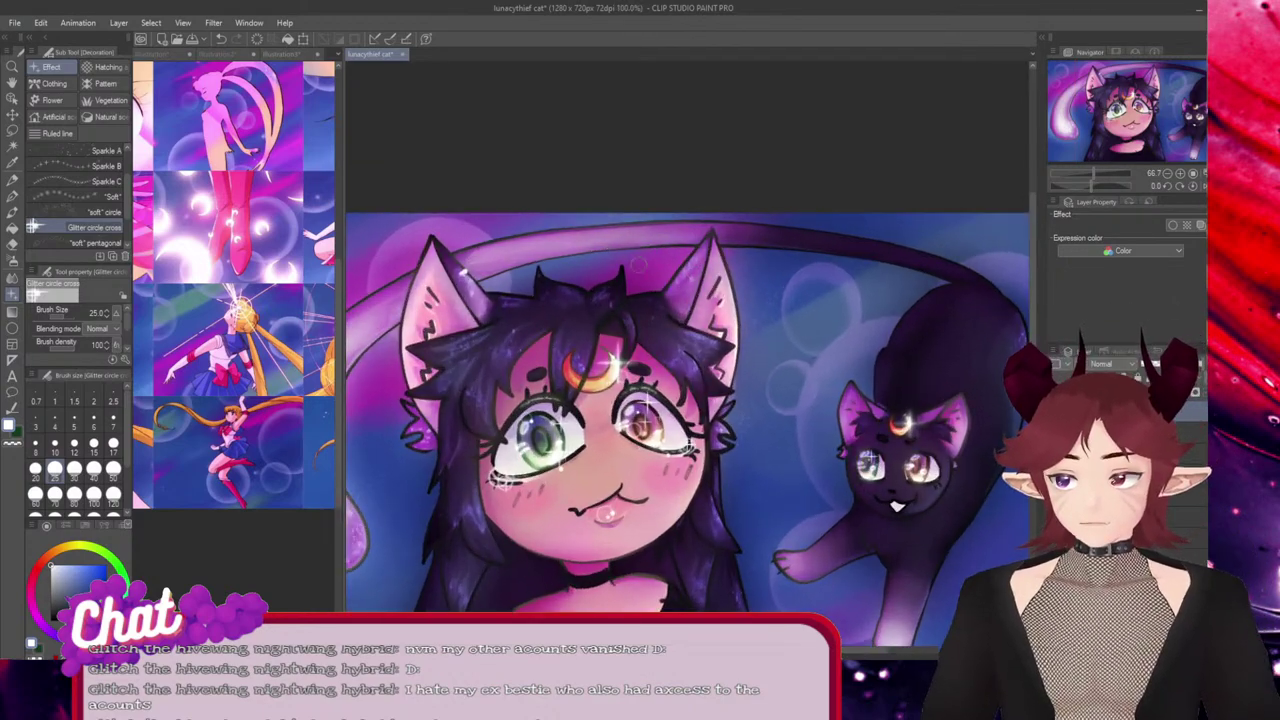
pyautogui.scroll(-3, 688, 400)
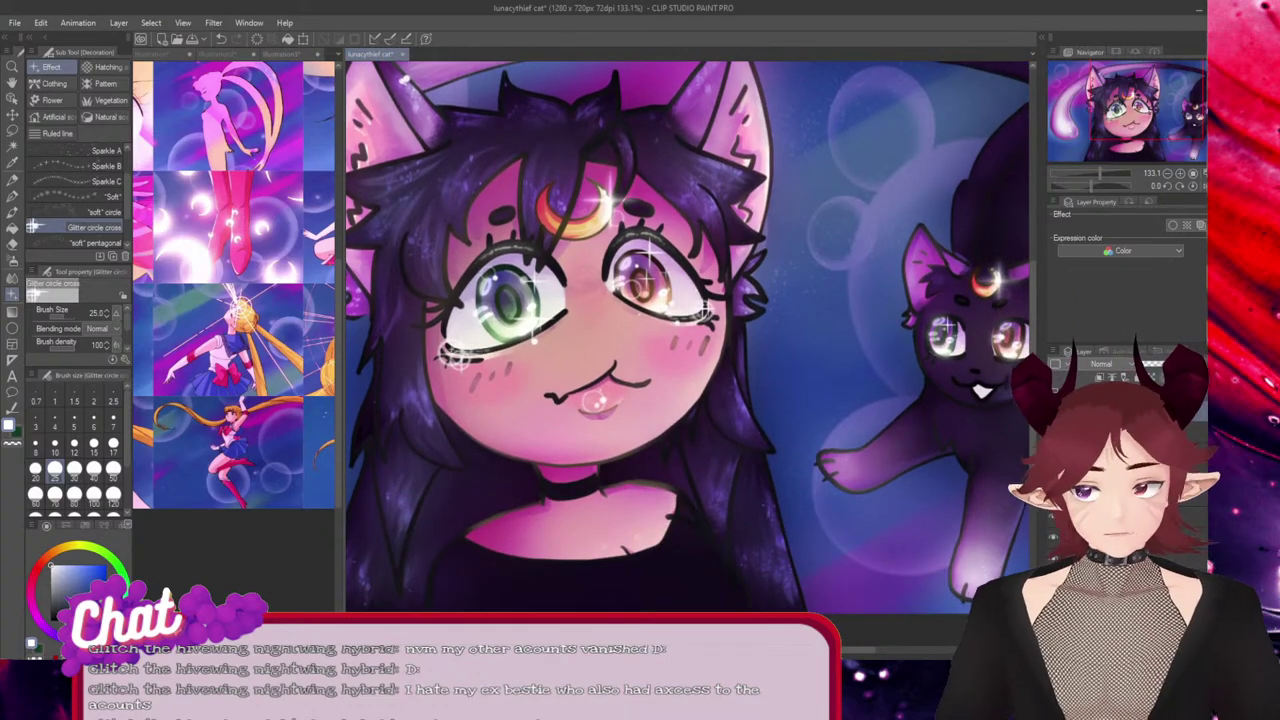
pyautogui.press('e')
pyautogui.scroll(2, 590, 402)
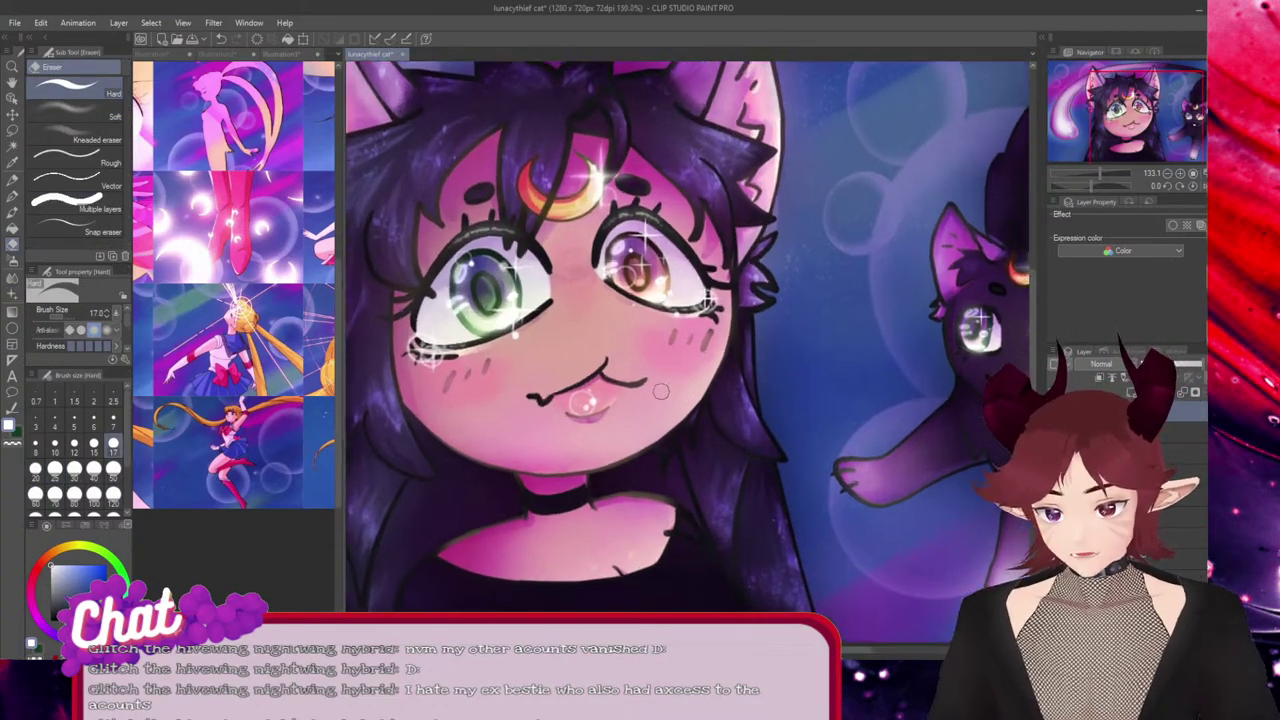
pyautogui.scroll(3, 567, 404)
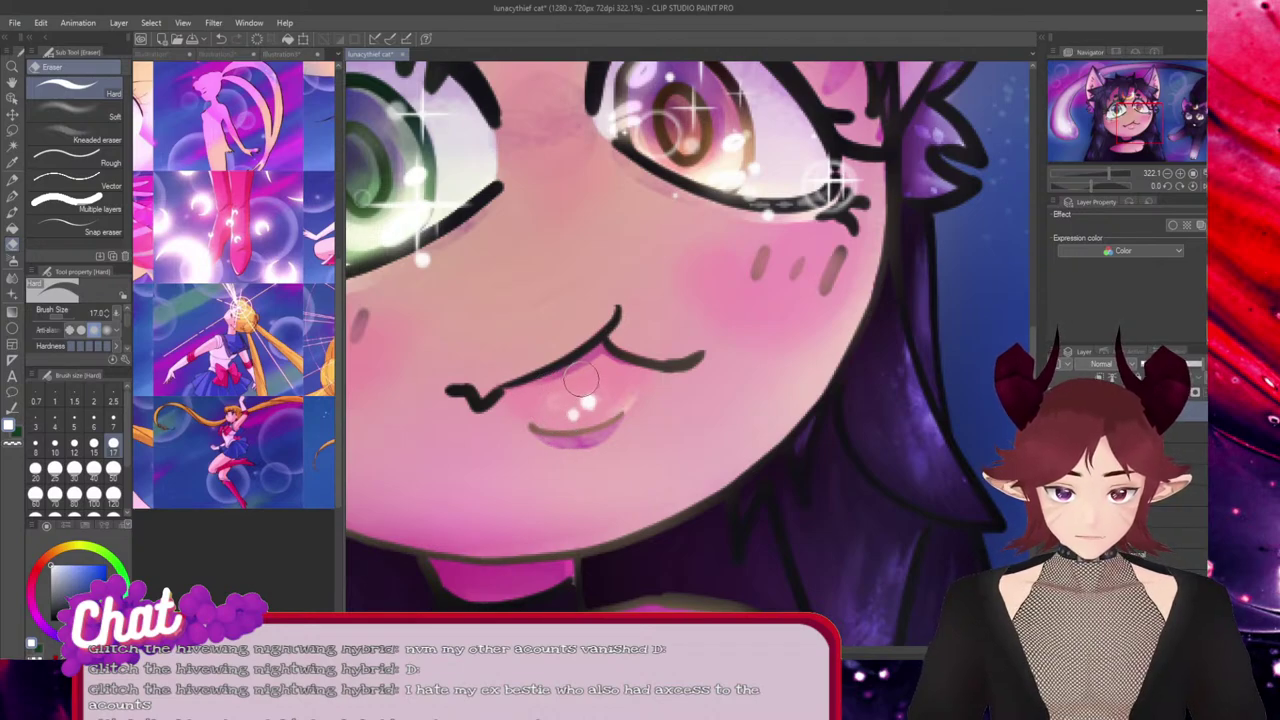
pyautogui.scroll(-3, 893, 298)
pyautogui.scroll(-4, 893, 298)
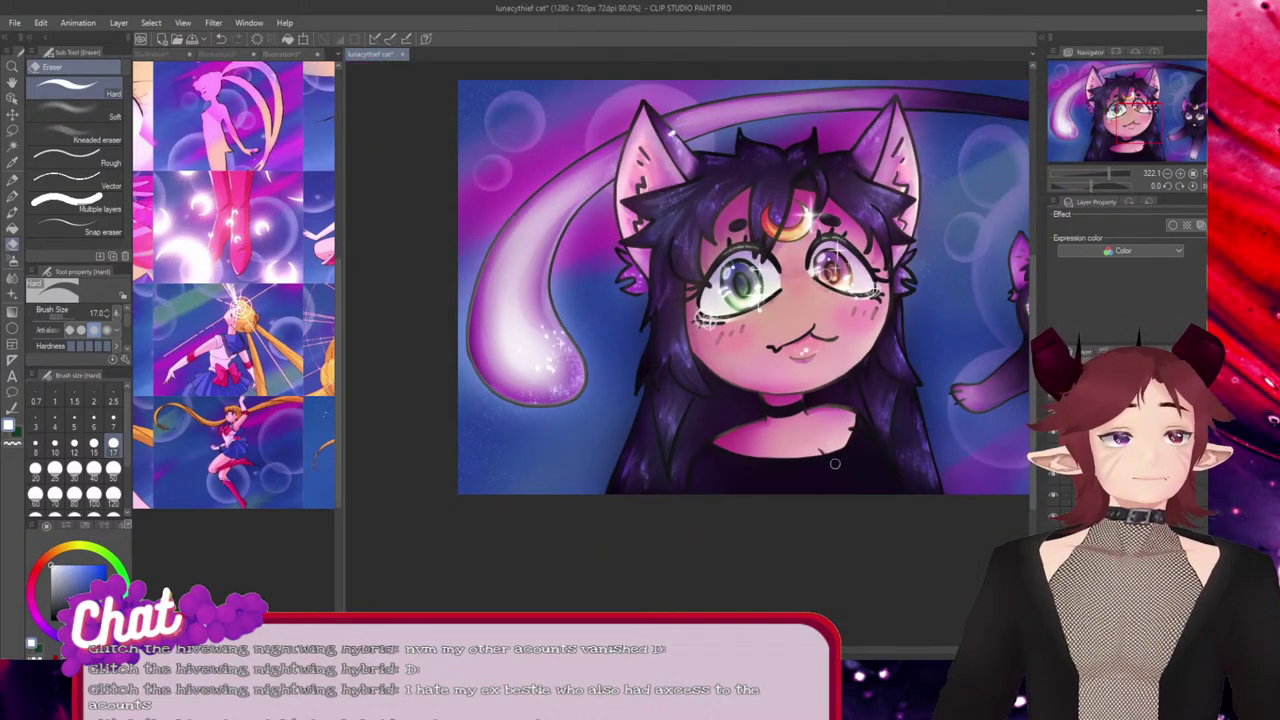
pyautogui.scroll(2, 794, 497)
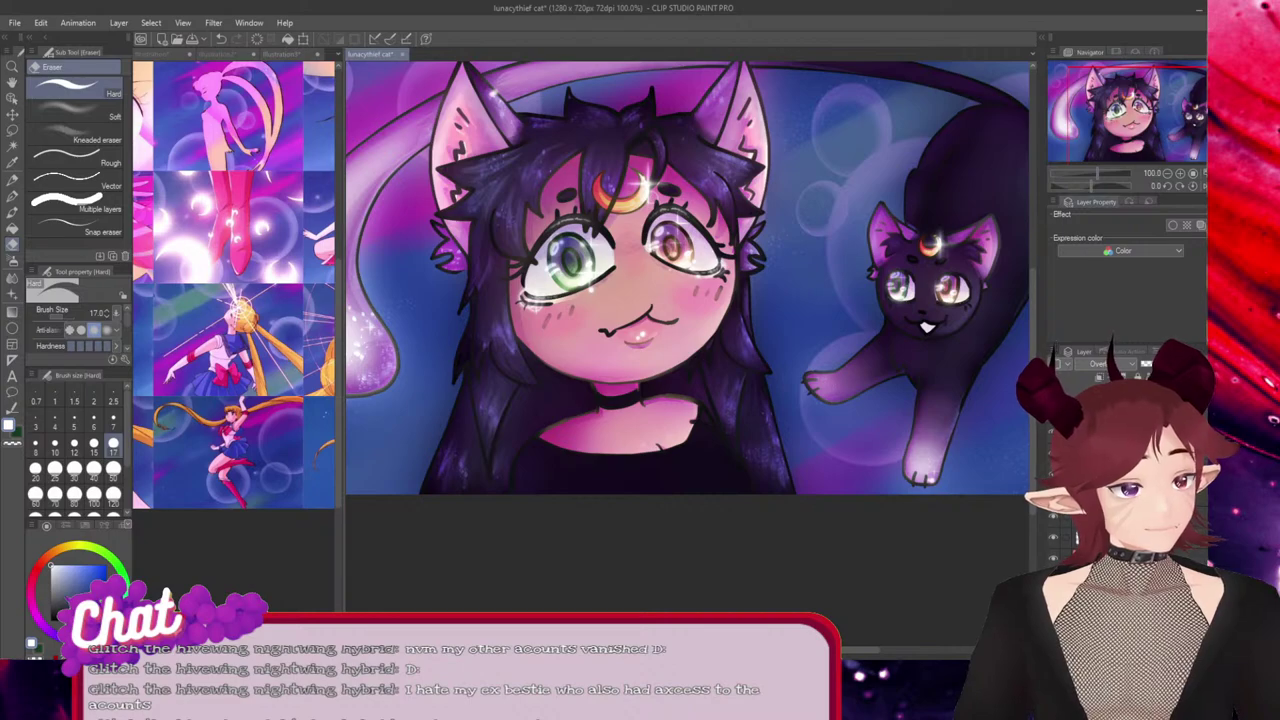
pyautogui.scroll(-1, 804, 515)
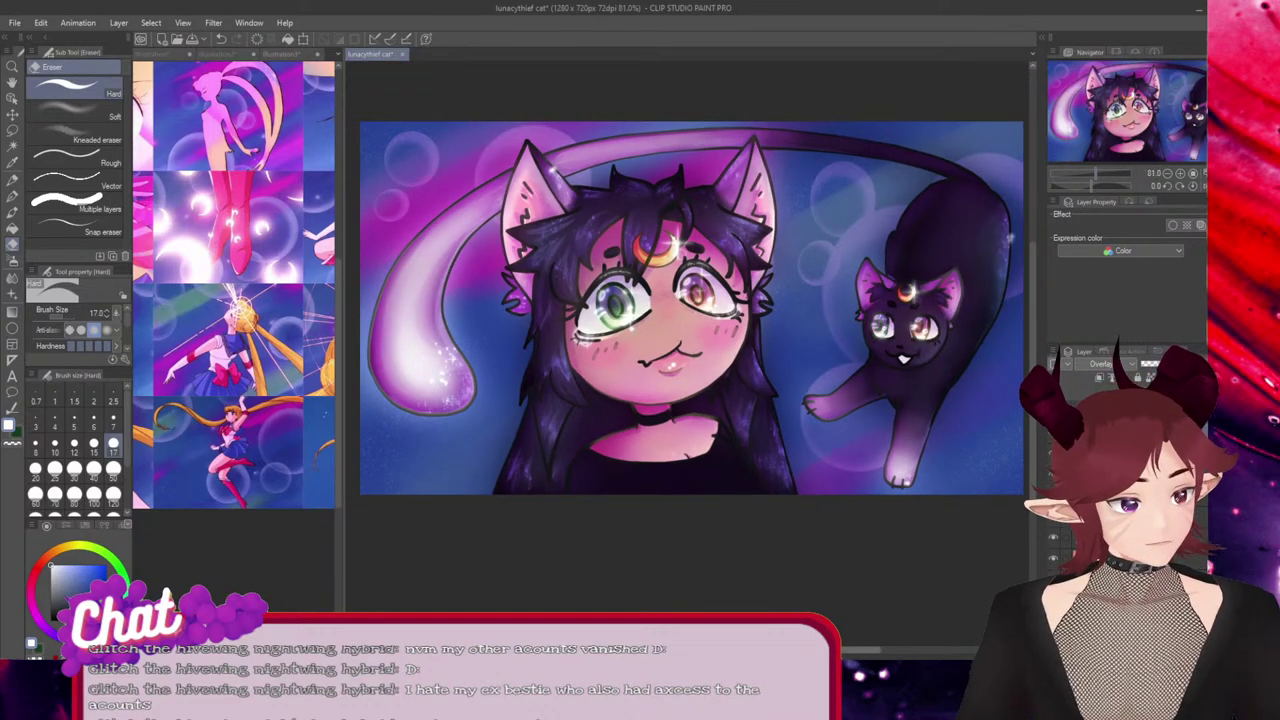
pyautogui.moveTo(858, 650); pyautogui.dragTo(884, 650)
pyautogui.scroll(1, 692, 469)
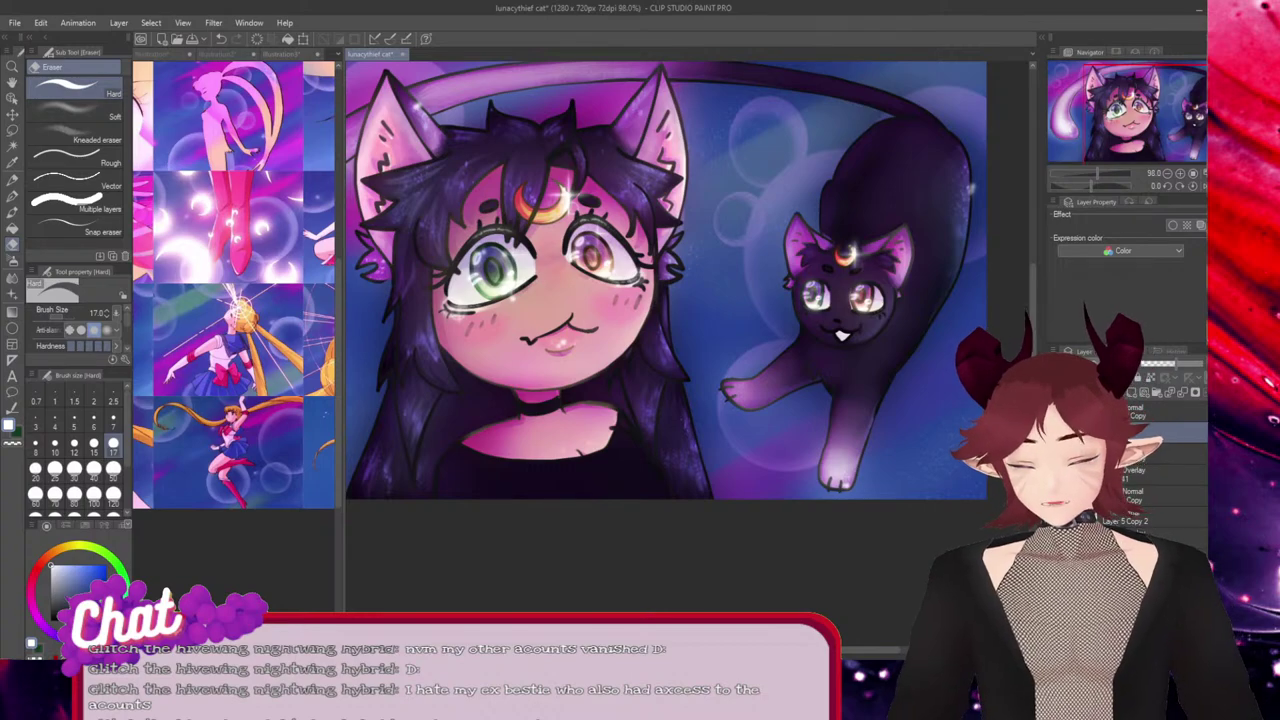
pyautogui.scroll(-2, 752, 592)
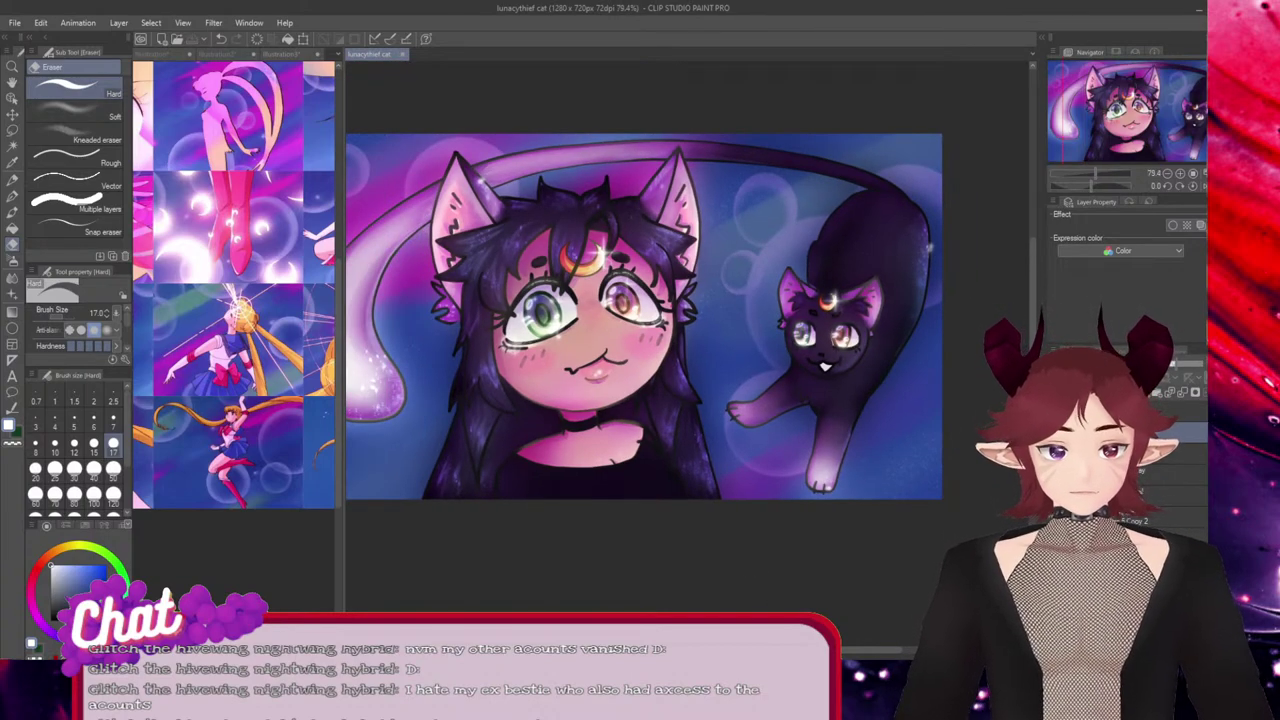
pyautogui.moveTo(868, 650); pyautogui.dragTo(851, 650)
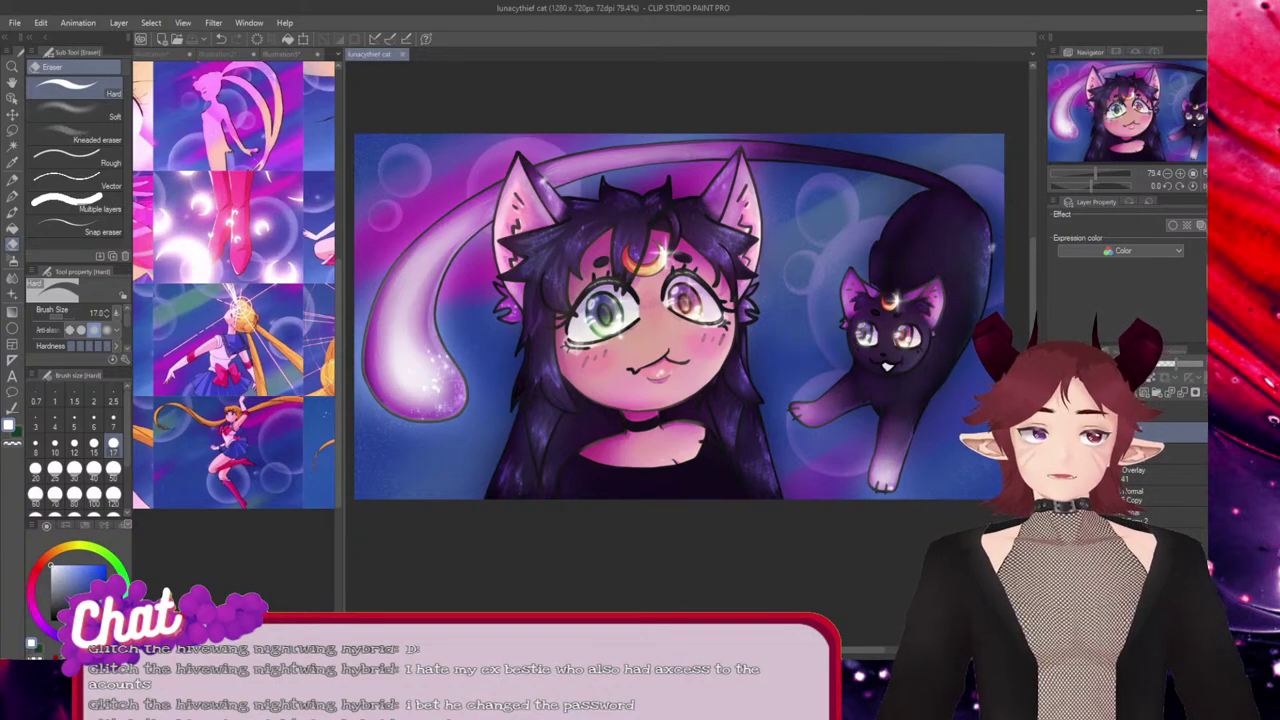
# Add a new layer and set up the Soft airbrush at brush size 300.
pyautogui.hotkey('ctrl', 'shift', 'n')
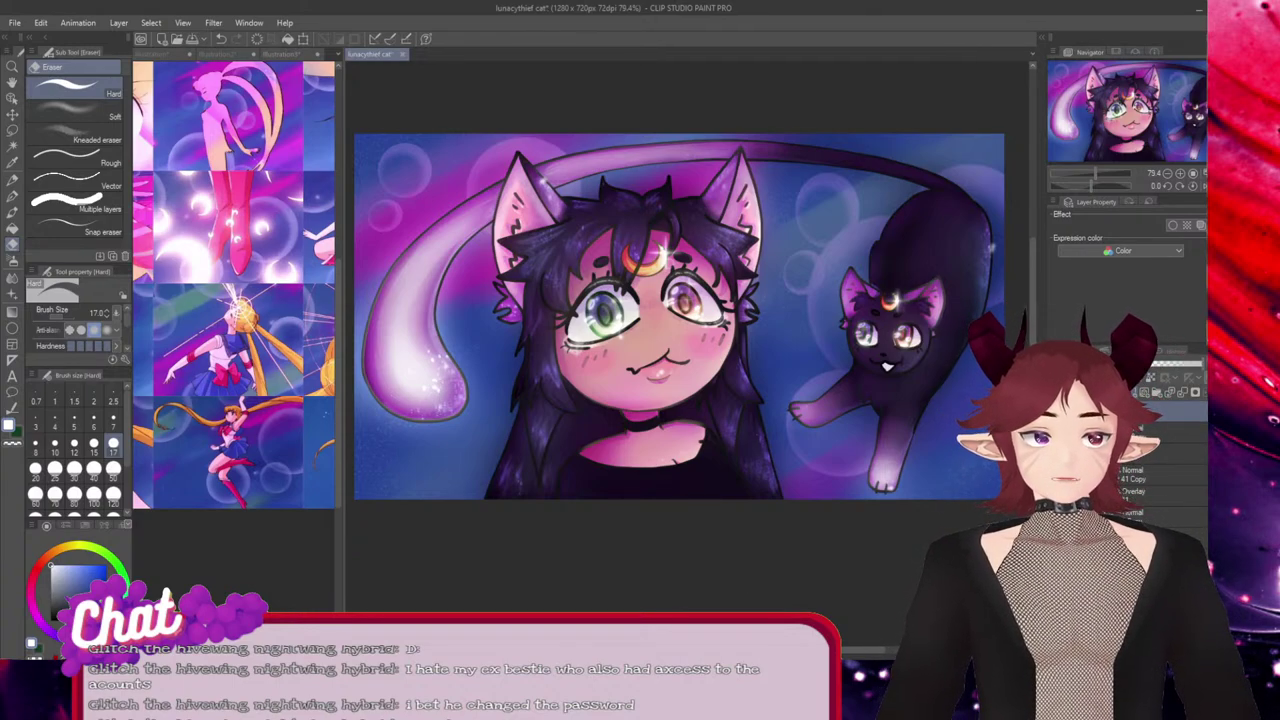
pyautogui.moveTo(805, 459); pyautogui.dragTo(838, 459)
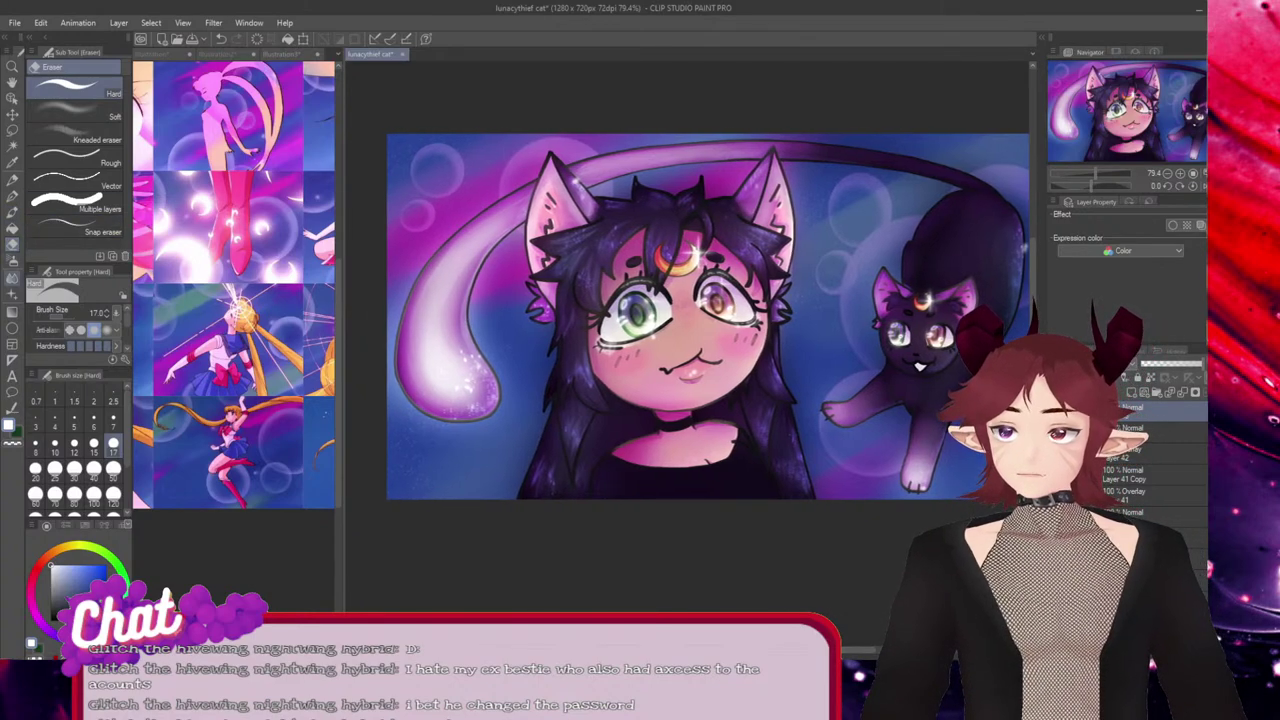
pyautogui.press('j')
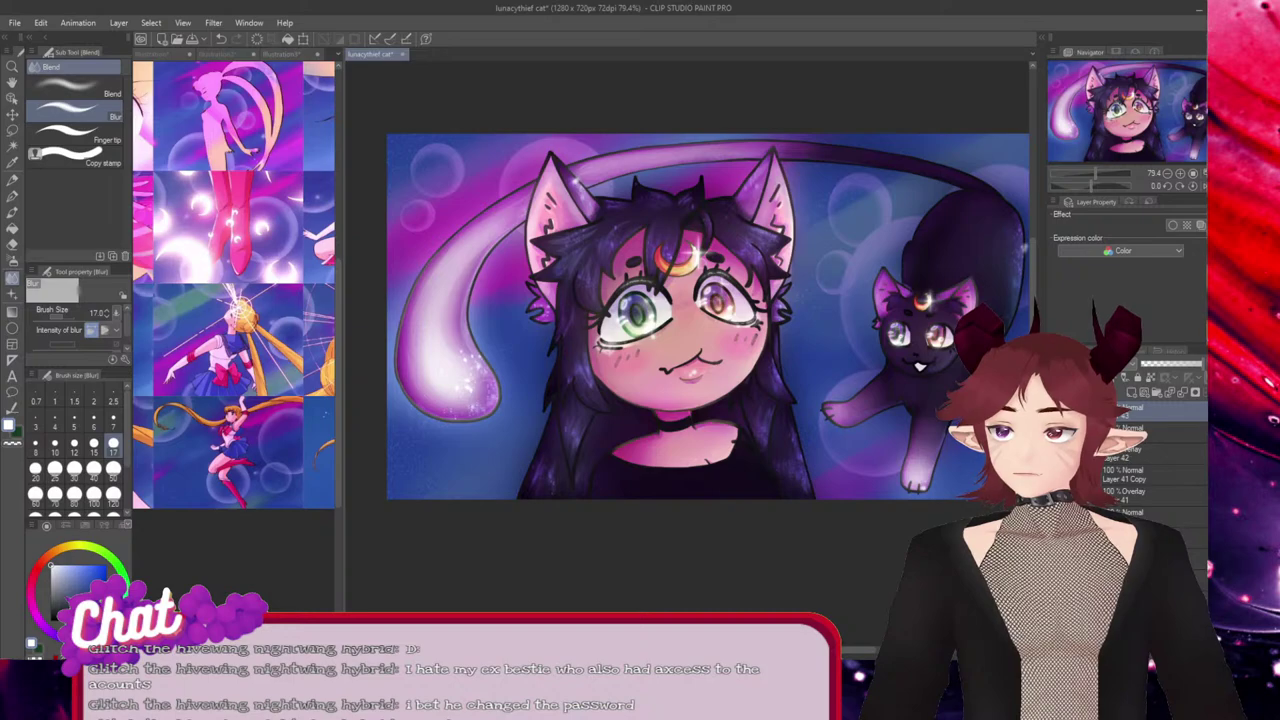
pyautogui.click(12, 260)
pyautogui.click(12, 278)
pyautogui.click(12, 260)
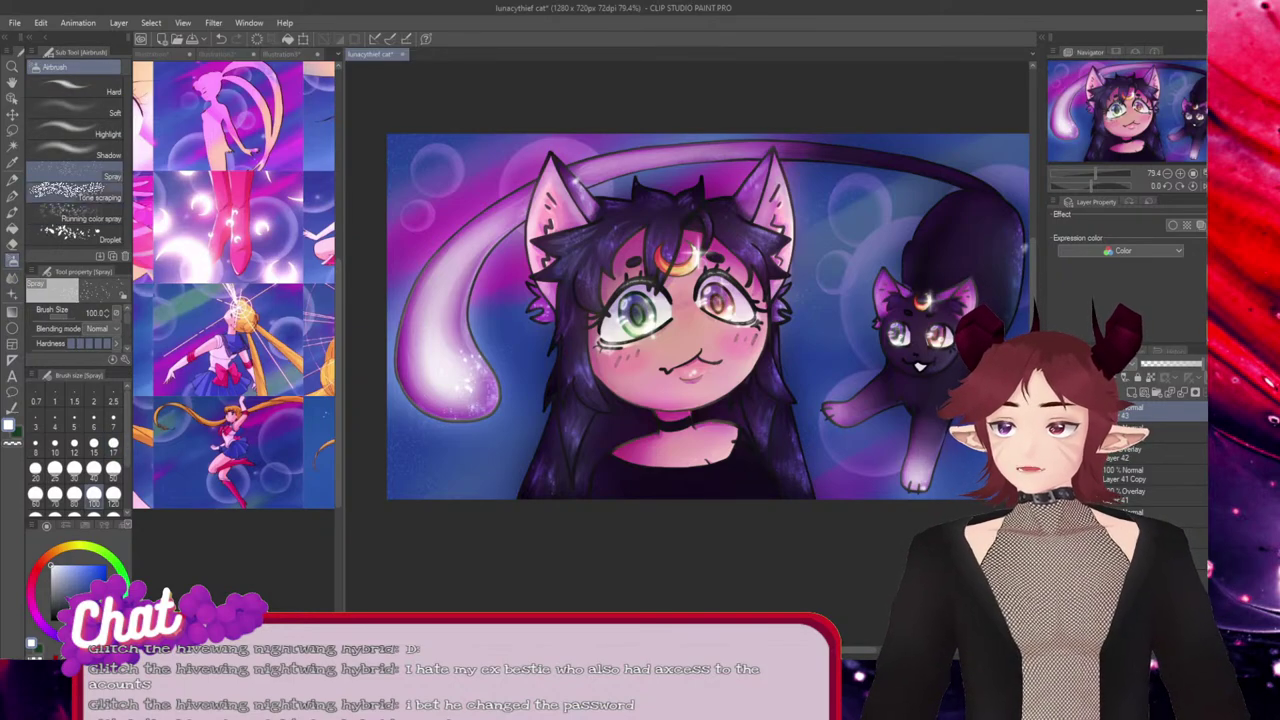
pyautogui.click(75, 108)
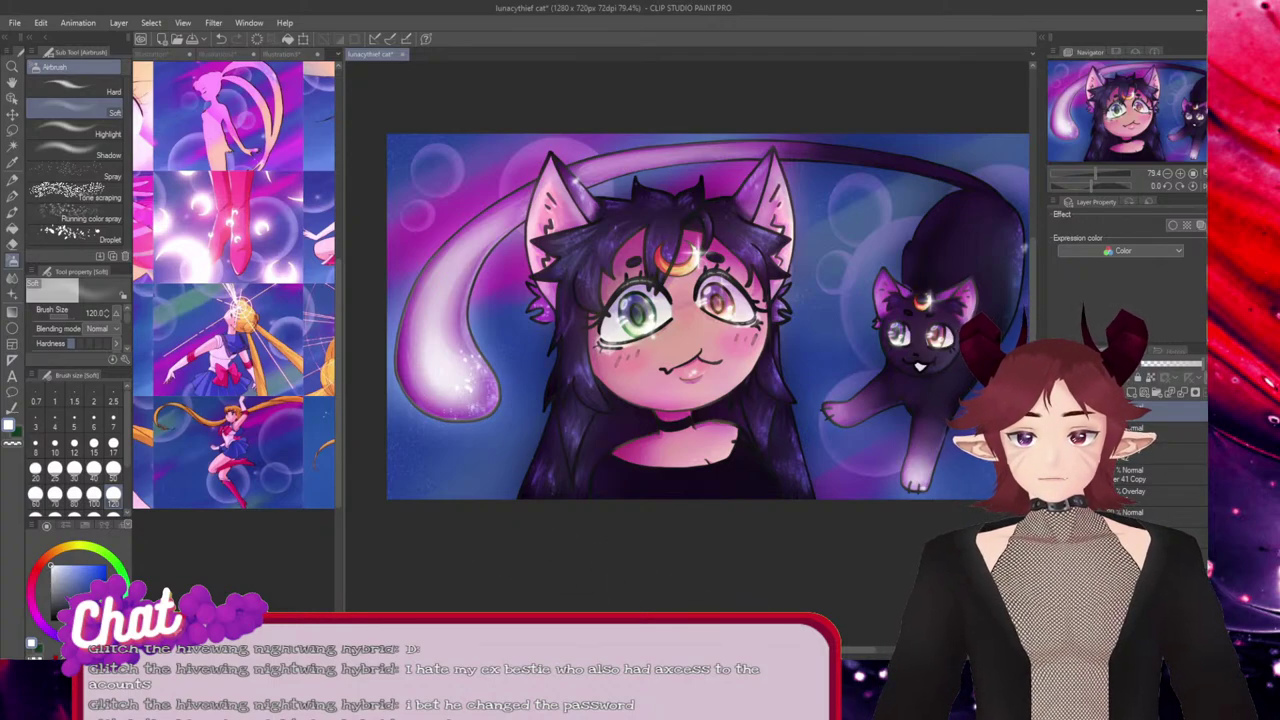
pyautogui.click(113, 512)
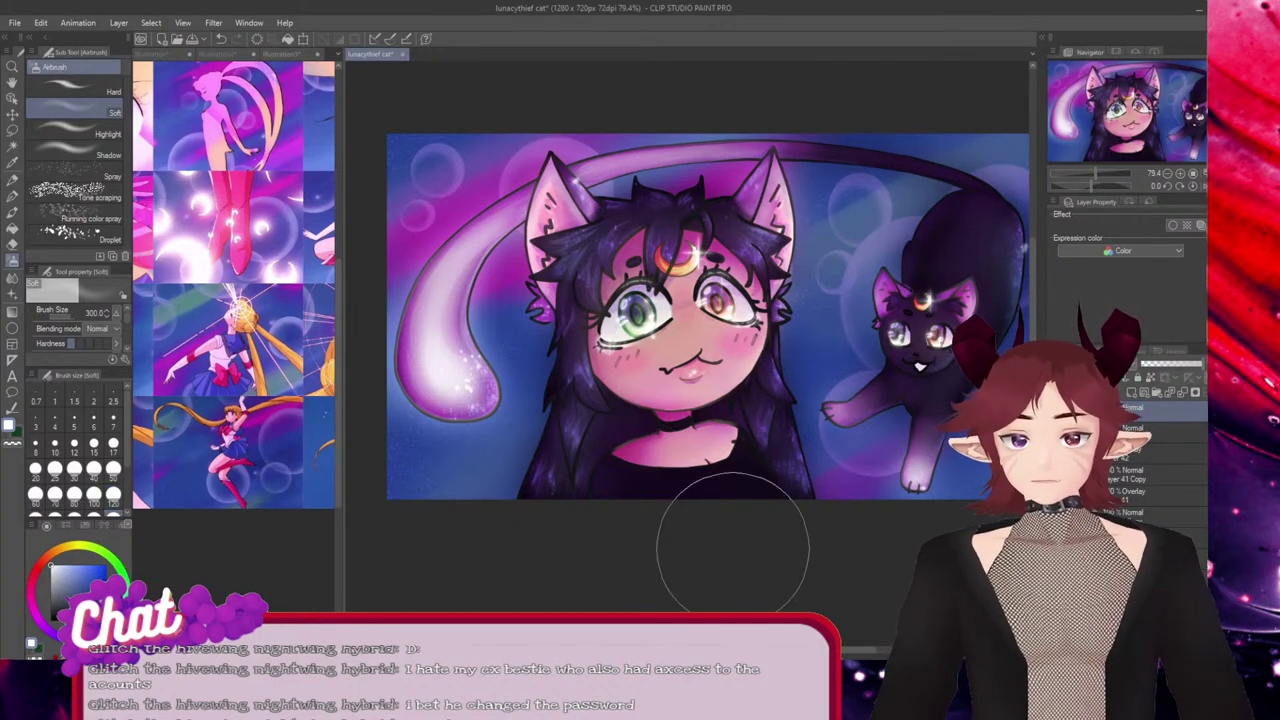
# Airbrush a soft white glow along the painting's lower edge and corners, undoing the last stroke.
pyautogui.scroll(-2, 633, 500)
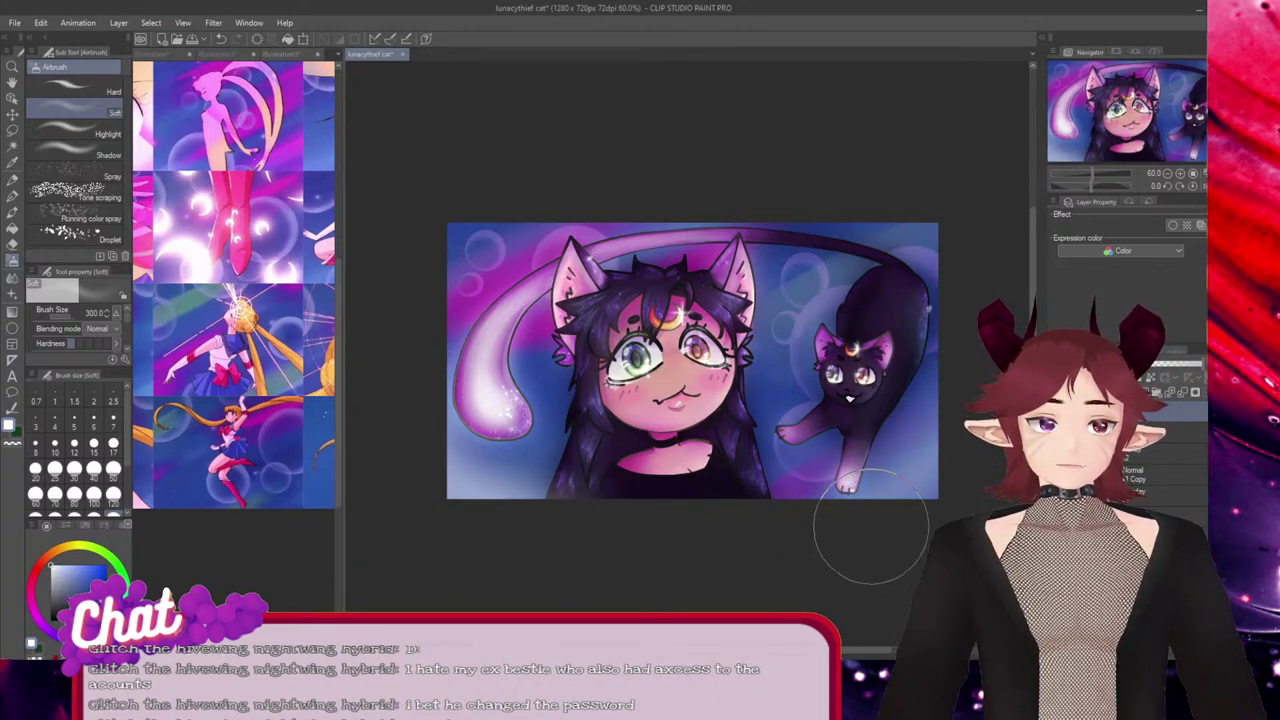
pyautogui.moveTo(871, 526)
pyautogui.mouseDown()
pyautogui.moveTo(886, 474)
pyautogui.moveTo(720, 514)
pyautogui.mouseUp()
pyautogui.moveTo(905, 440); pyautogui.dragTo(689, 535)
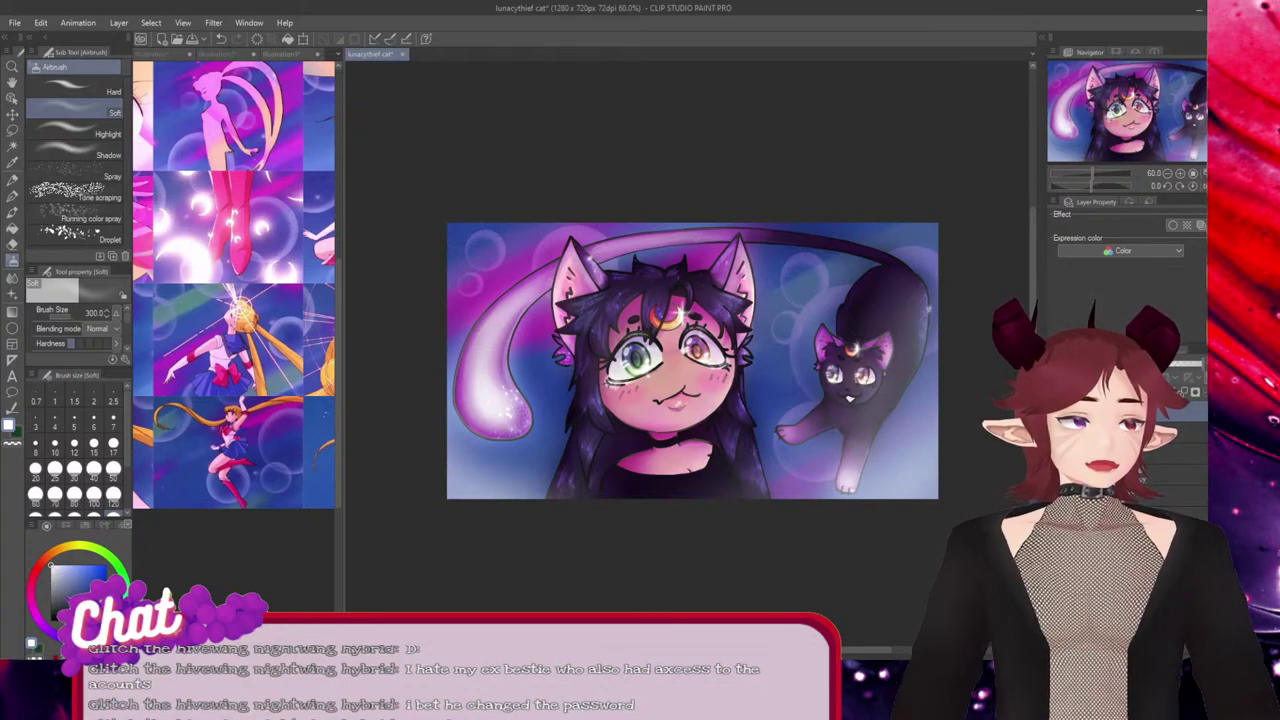
pyautogui.hotkey('ctrl', 'z')
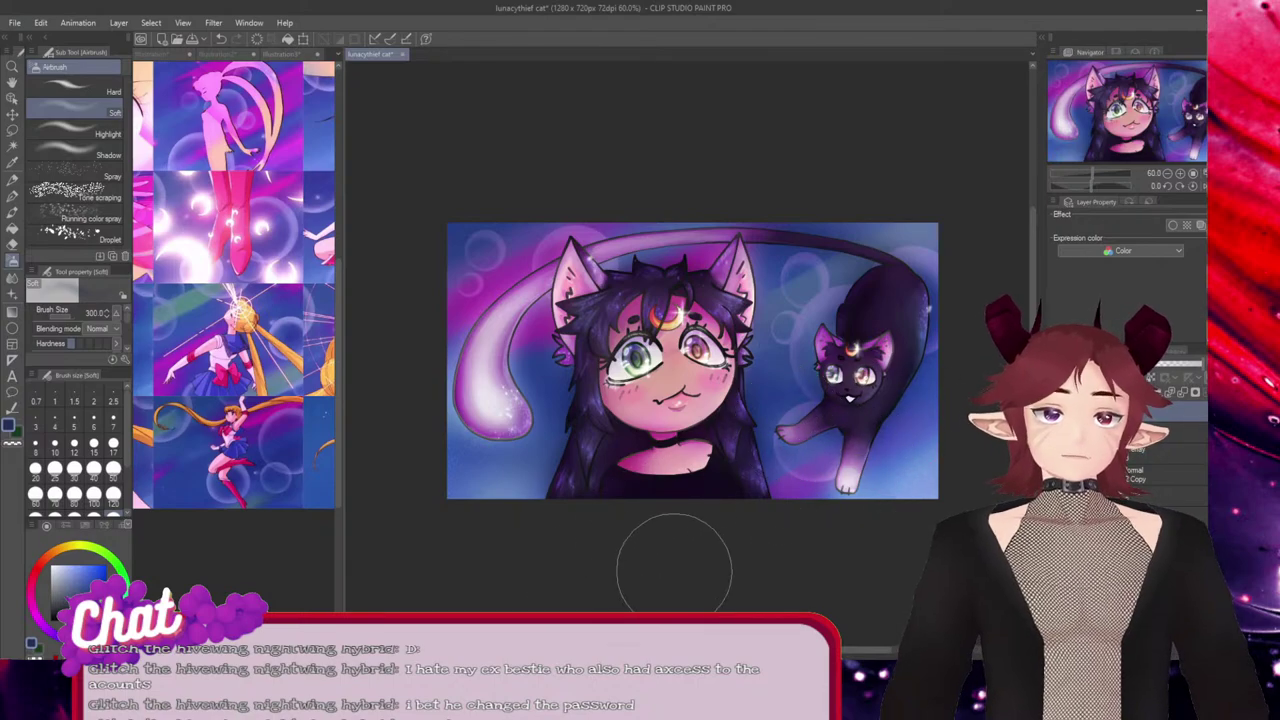
# Compare the overall painting with the anime reference collage in Illustration3.
pyautogui.scroll(1, 598, 262)
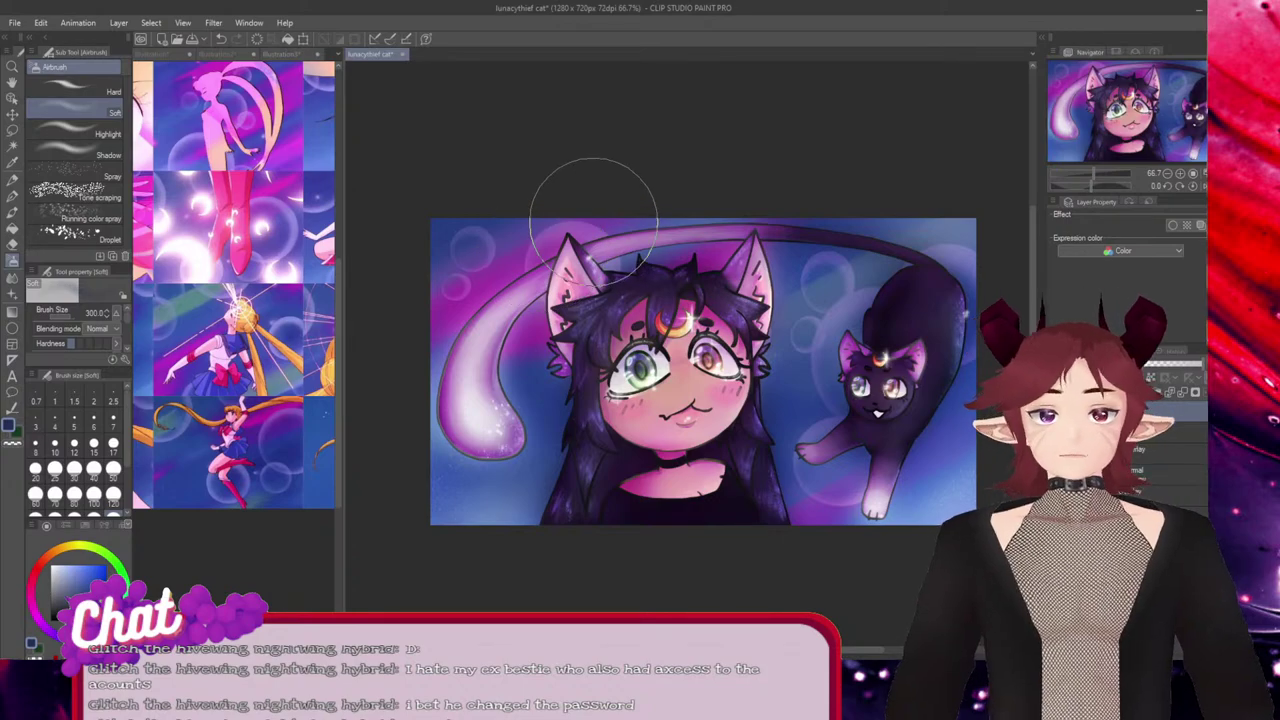
pyautogui.scroll(-1, 598, 228)
pyautogui.scroll(-1, 854, 374)
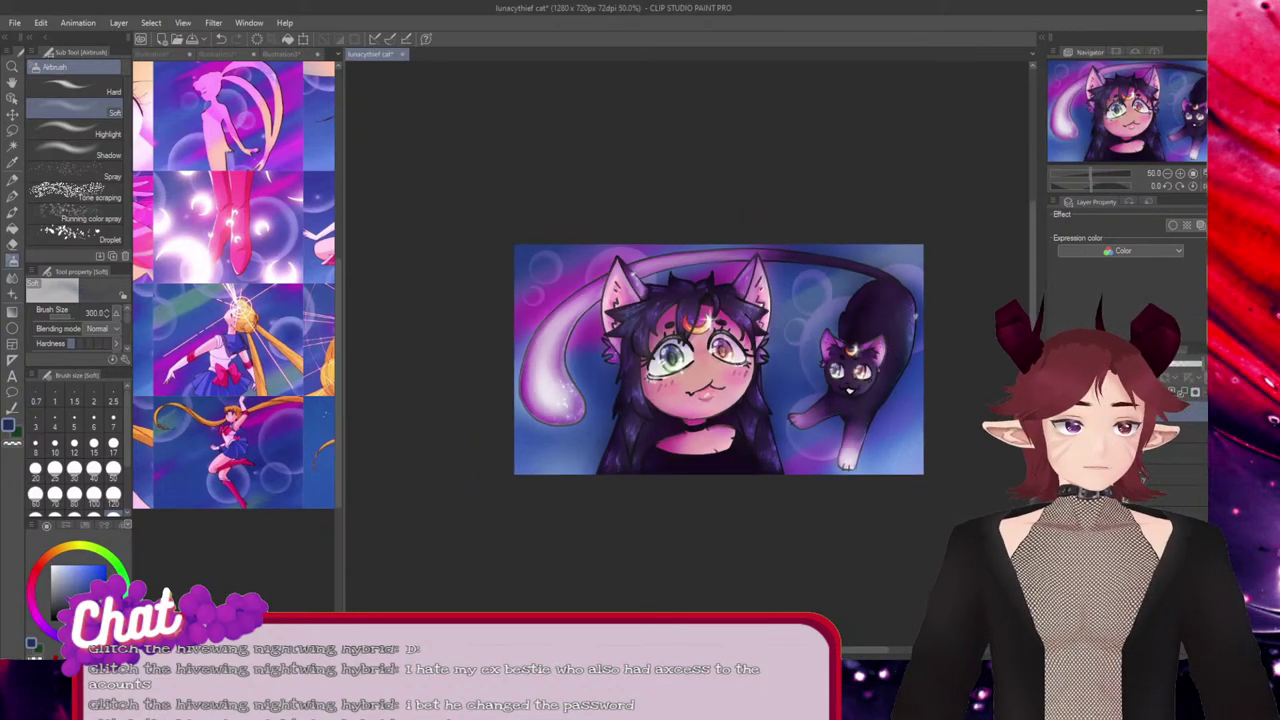
pyautogui.scroll(3, 920, 380)
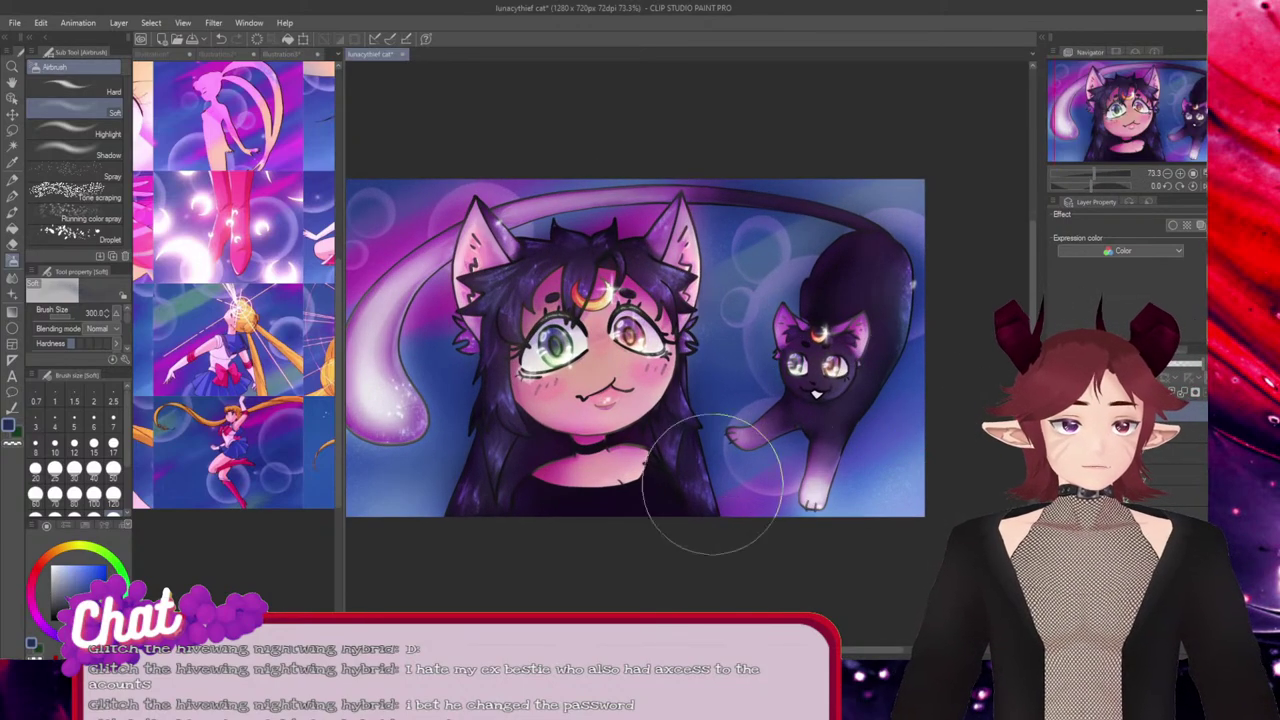
pyautogui.moveTo(876, 650)
pyautogui.mouseDown()
pyautogui.moveTo(824, 650)
pyautogui.moveTo(857, 650)
pyautogui.mouseUp()
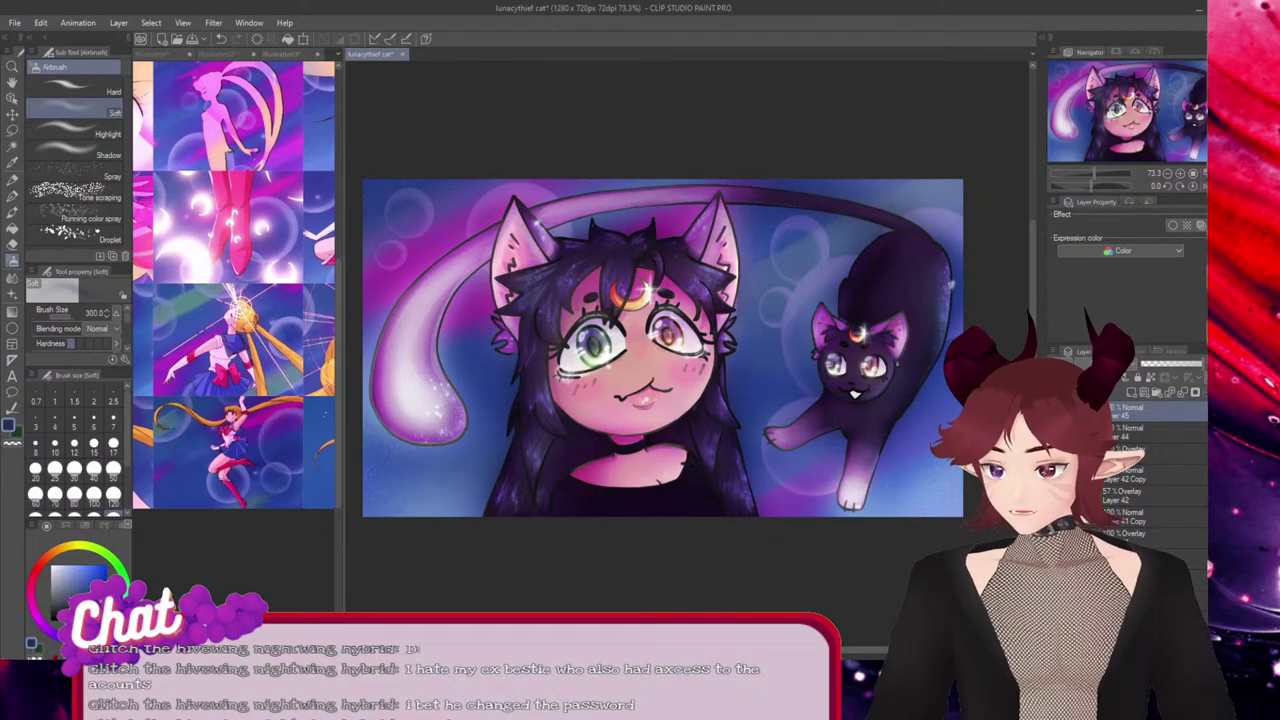
pyautogui.scroll(-5, 226, 483)
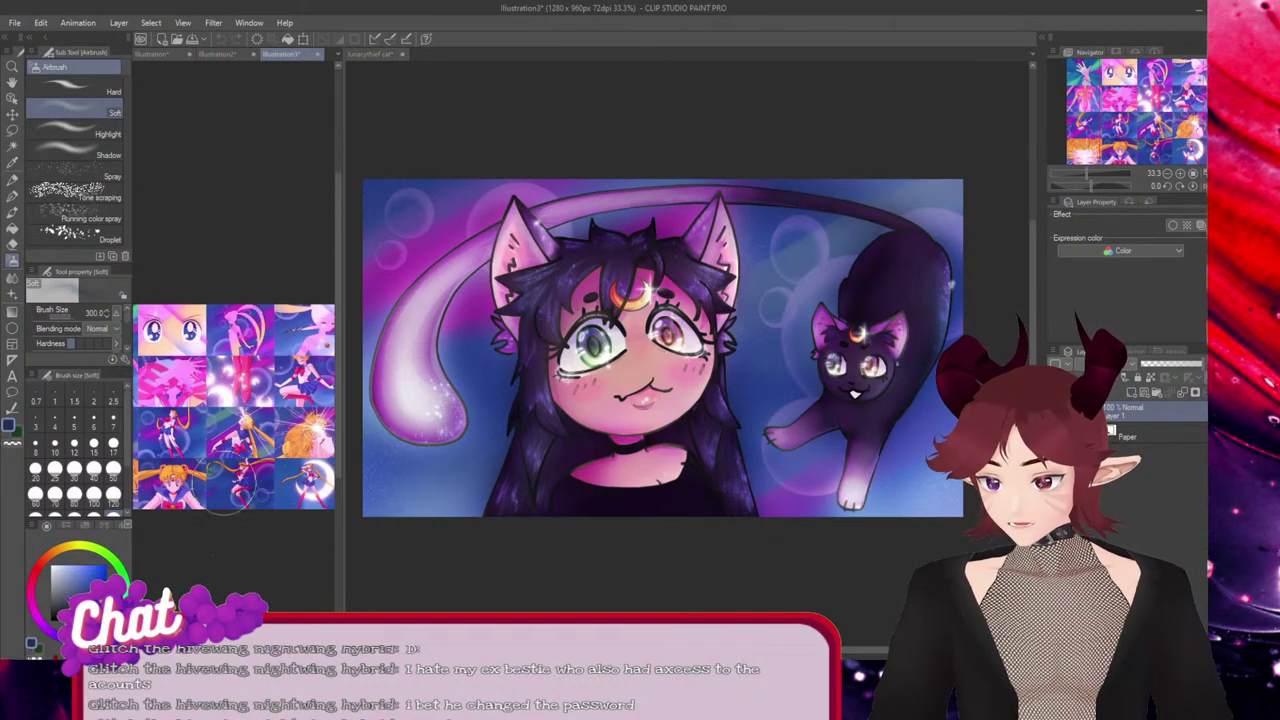
pyautogui.scroll(4, 226, 480)
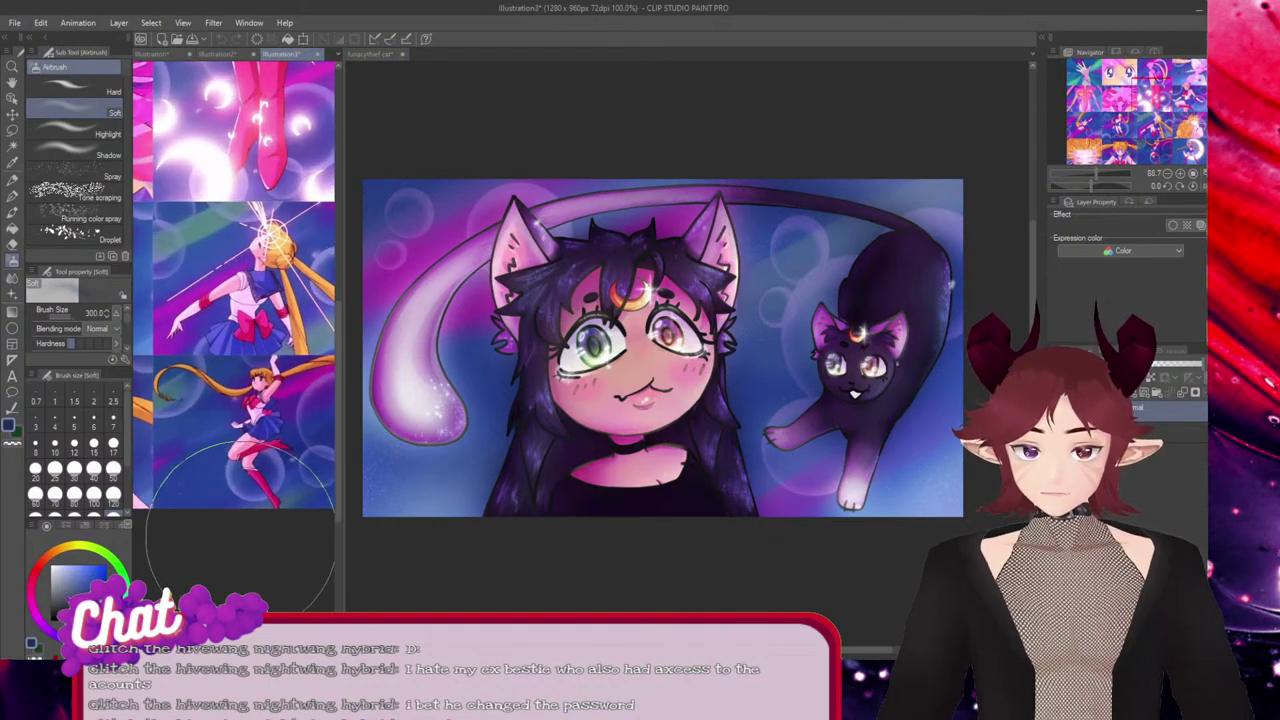
pyautogui.click(372, 54)
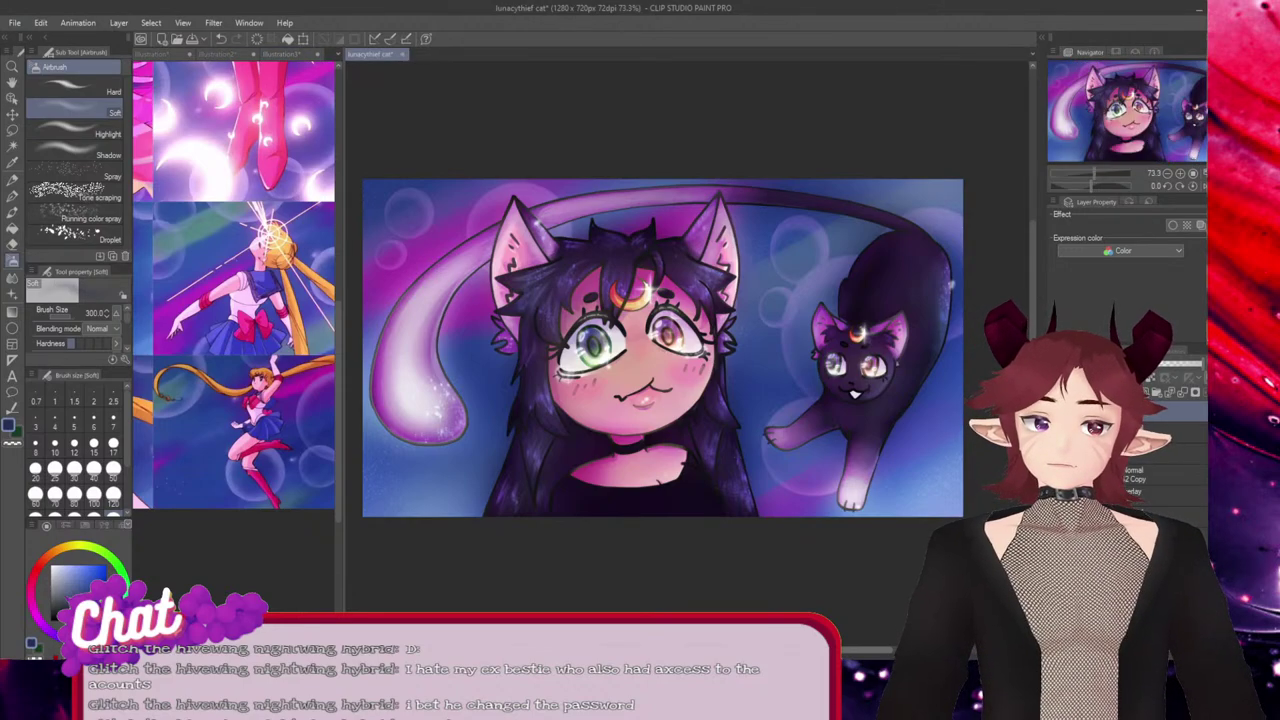
# Save the cat-eared girl and black cat painting.
pyautogui.moveTo(662, 348)
pyautogui.mouseDown()
pyautogui.moveTo(695, 348)
pyautogui.moveTo(669, 348)
pyautogui.mouseUp()
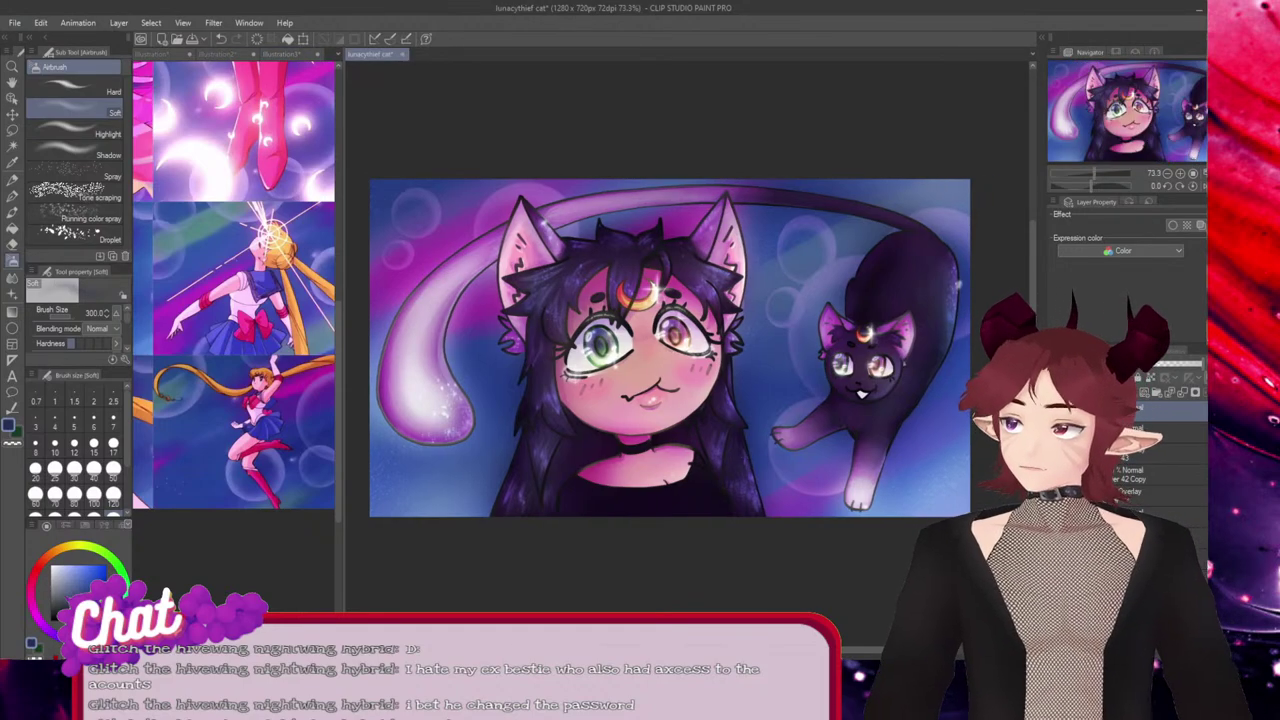
pyautogui.hotkey('ctrl', 's')
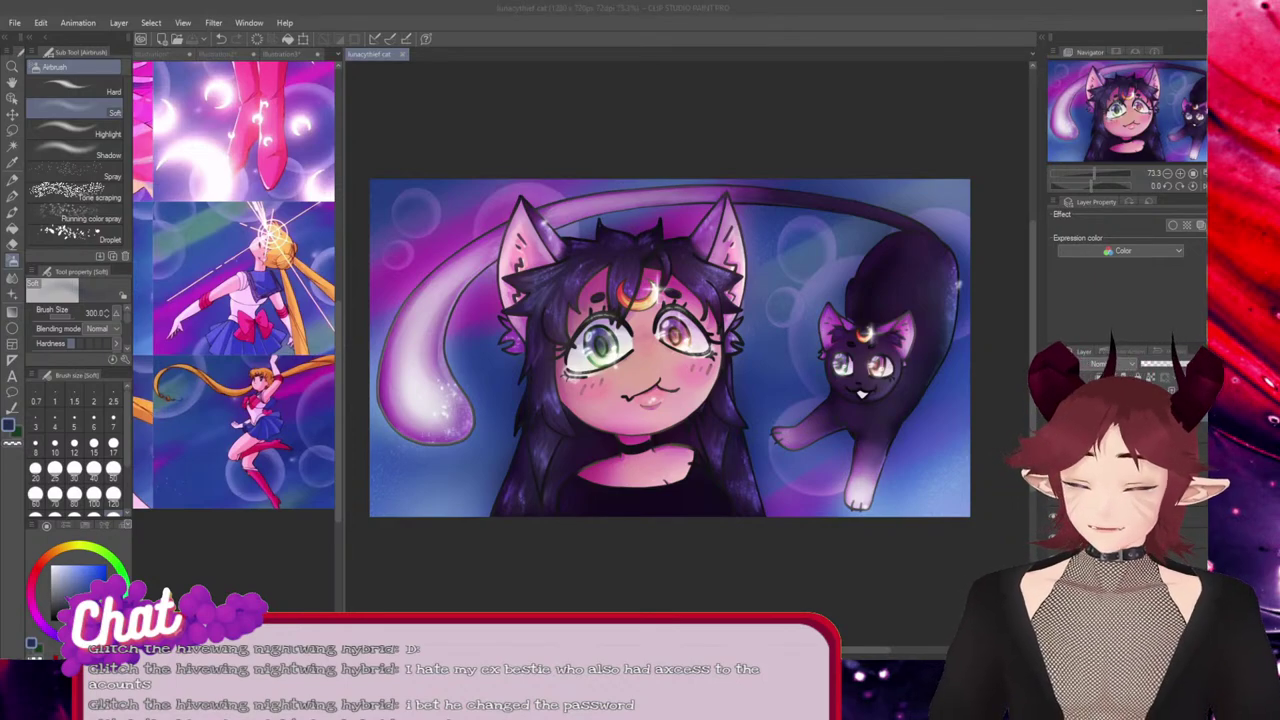
pyautogui.moveTo(866, 650); pyautogui.dragTo(871, 650)
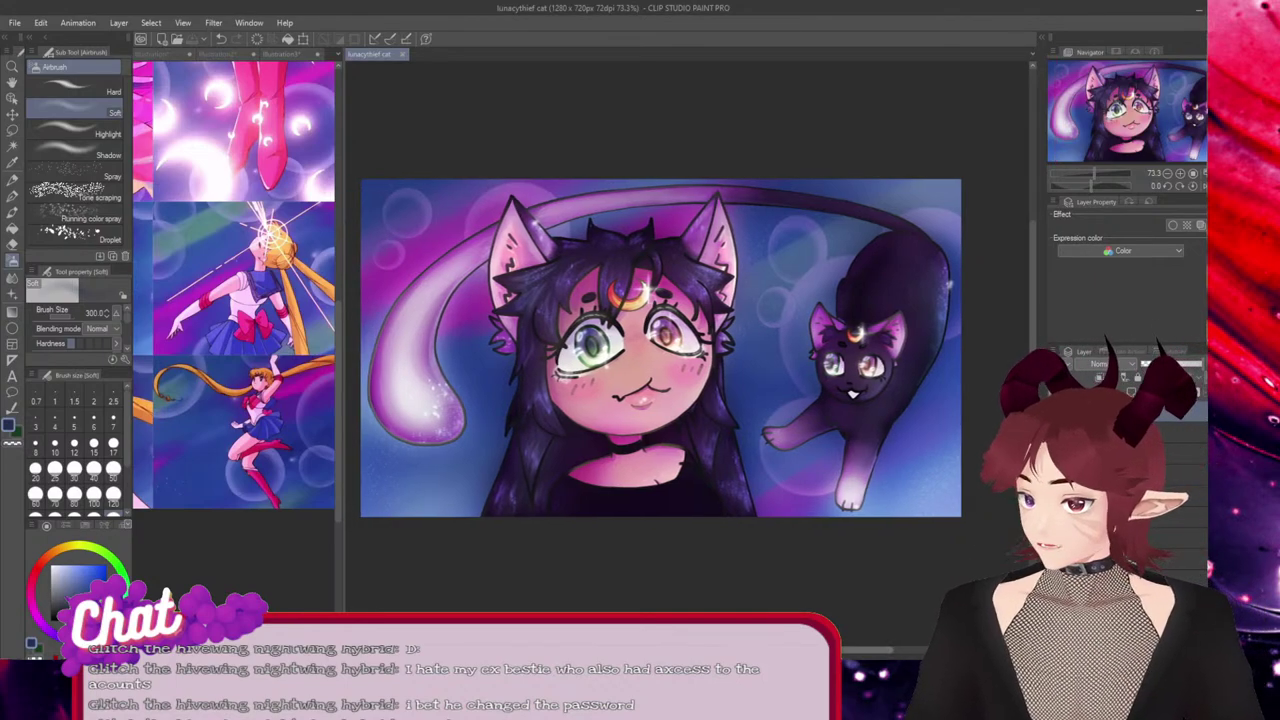